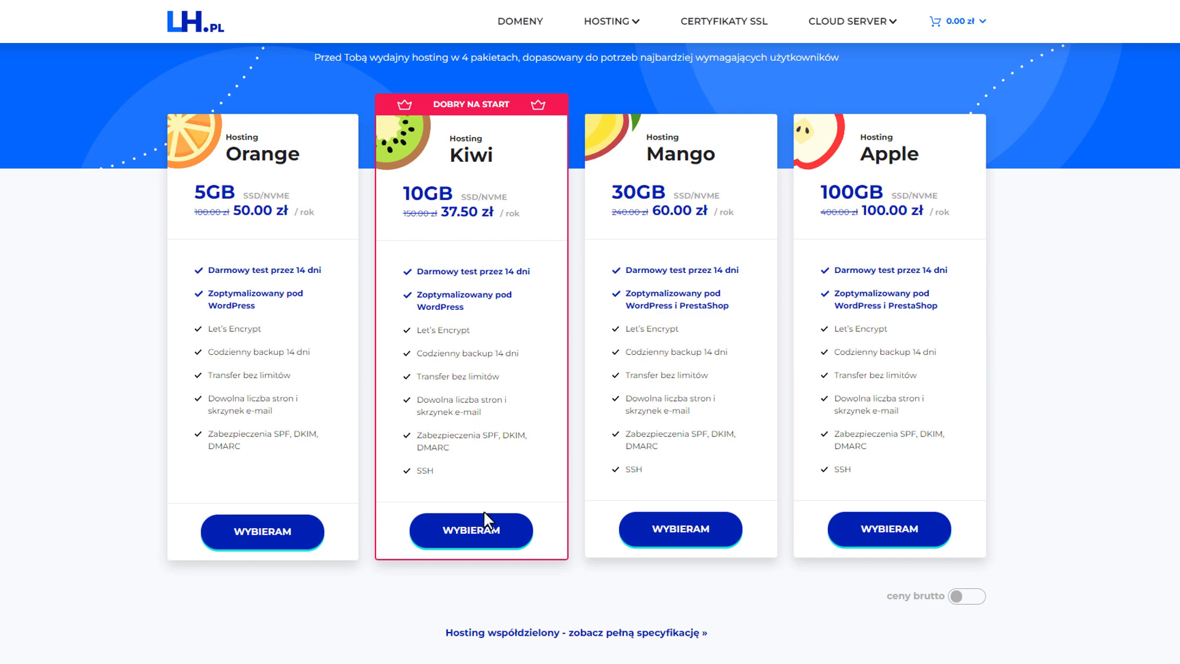
Order the Kiwi hosting package and add the gonetsystem.pl domain to the cart after checking the name's availability
left_click(501, 543)
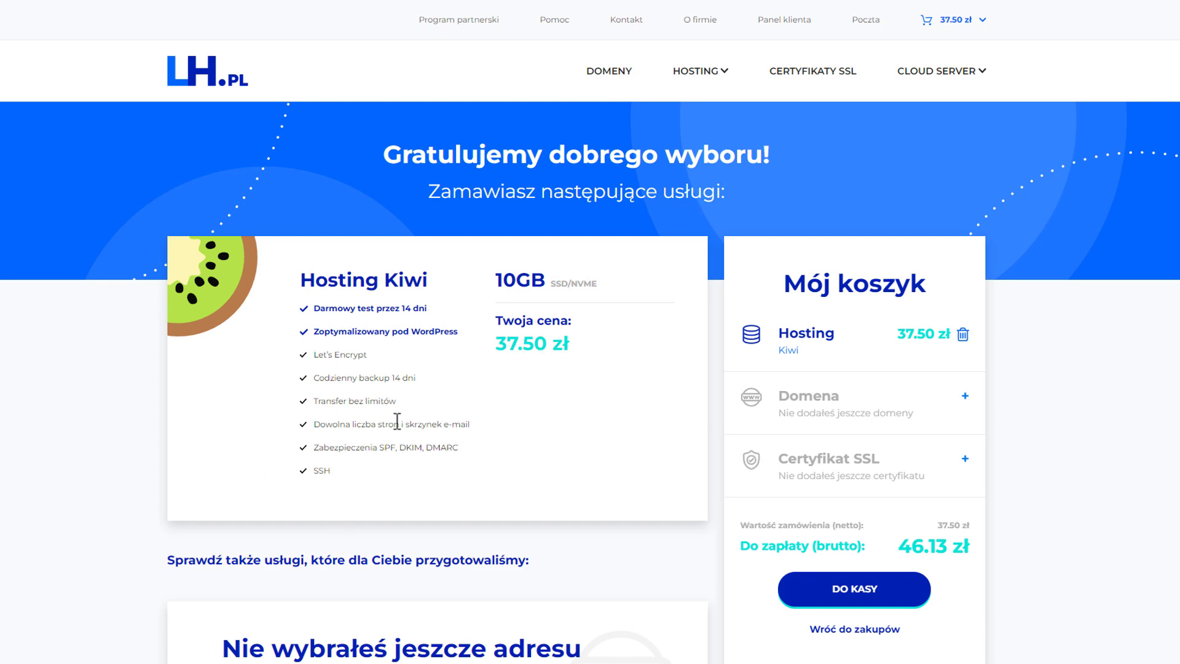
scroll(398, 399, "down", 5)
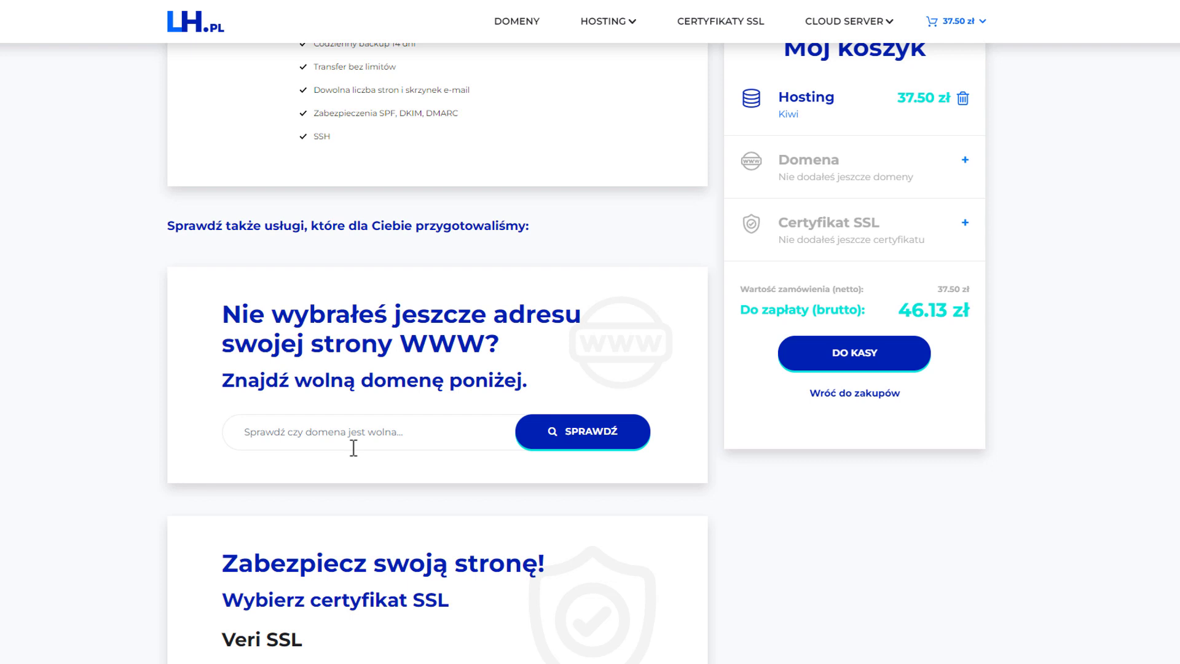
left_click(387, 431)
type("g")
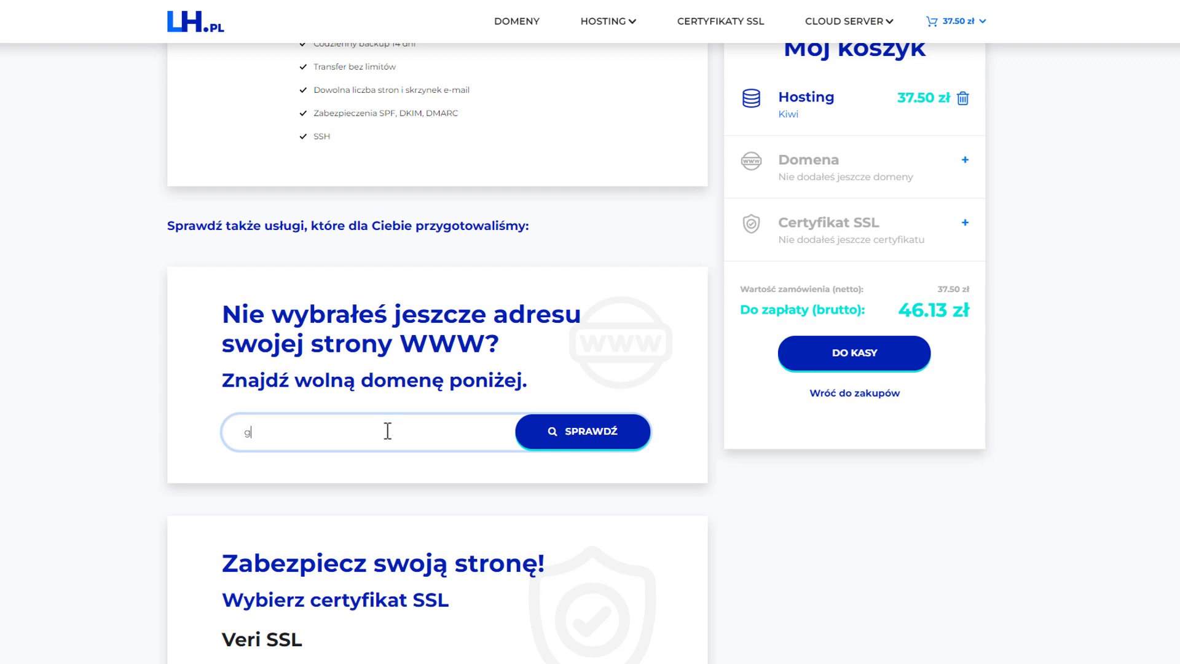
type("onetsystem")
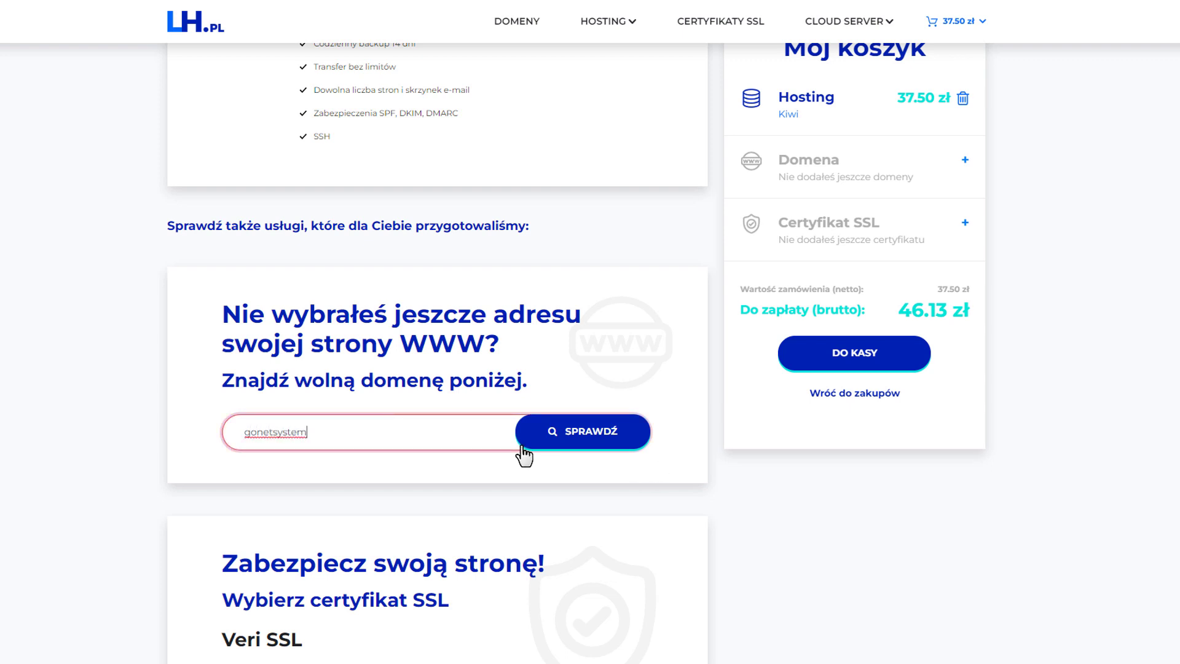
left_click(584, 440)
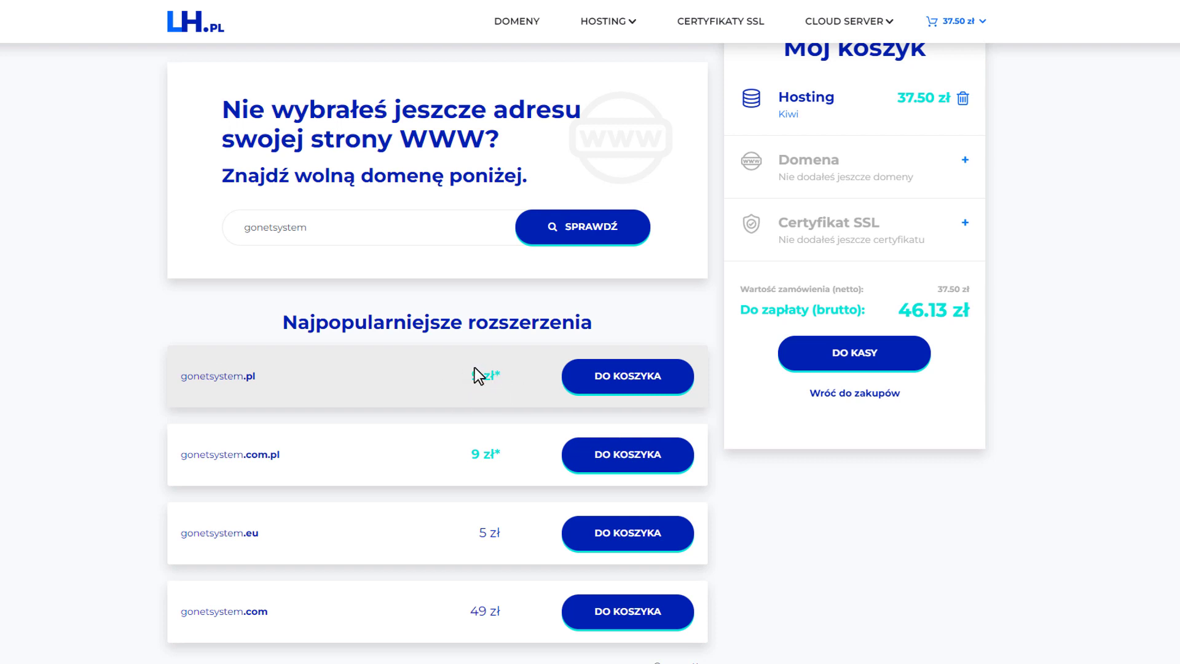
left_click(615, 381)
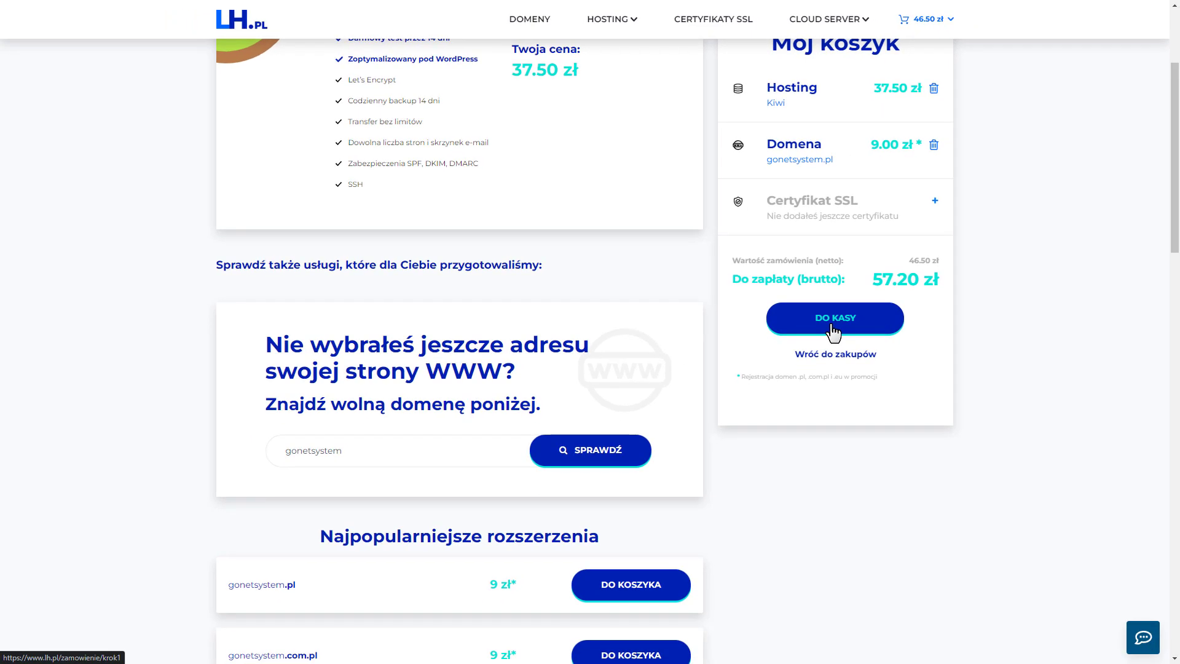
Go to checkout, apply the discount code NetGonet to the cart and proceed with the order
left_click(834, 332)
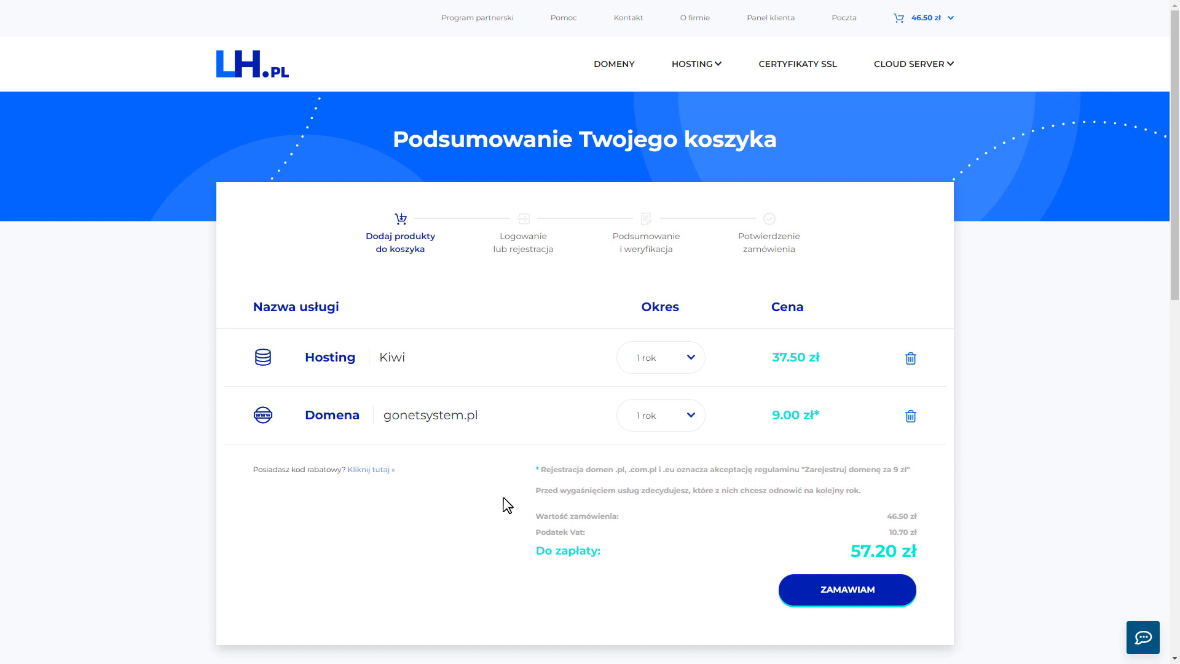
left_click(369, 472)
left_click(296, 495)
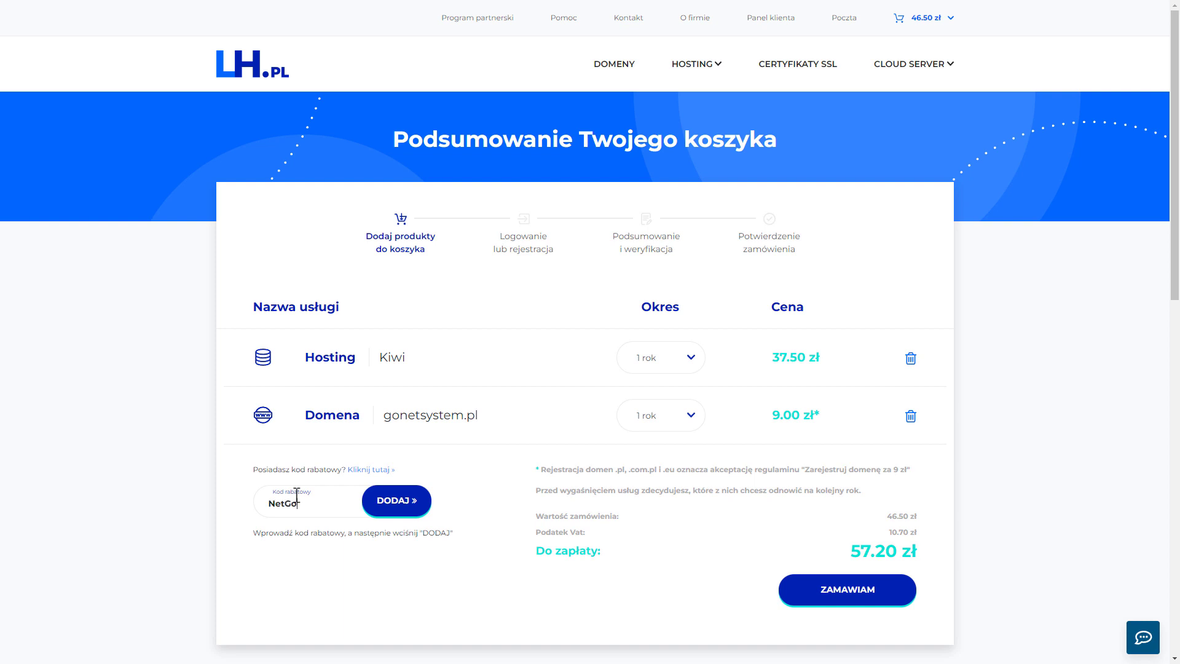
left_click(414, 508)
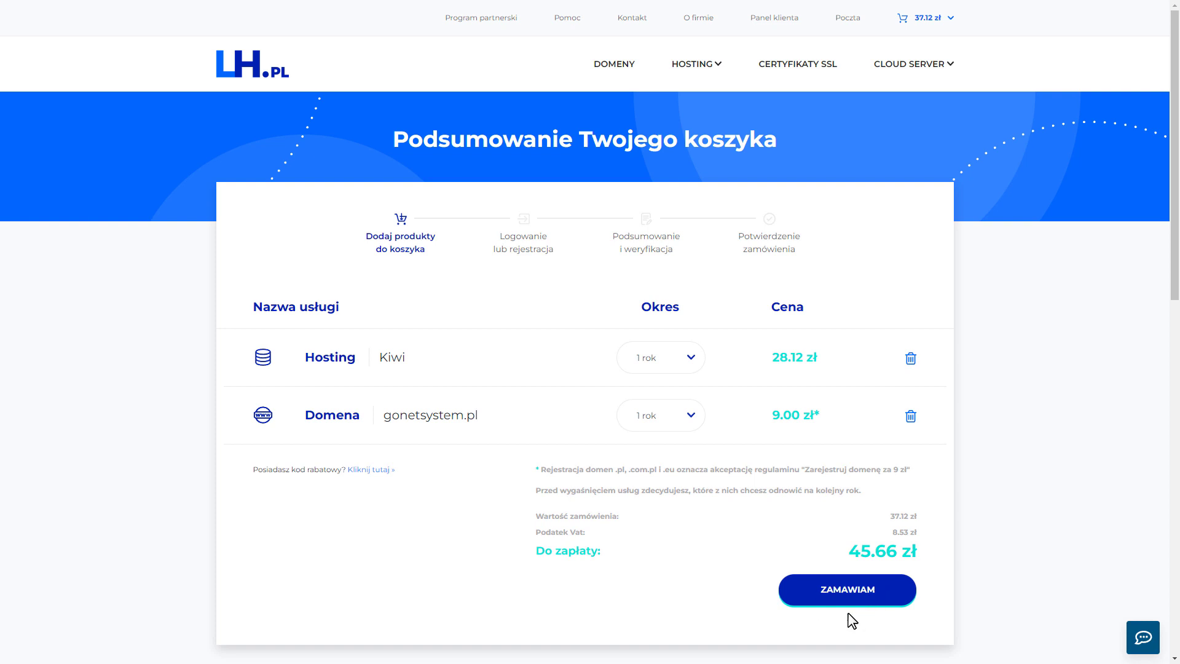
left_click(864, 593)
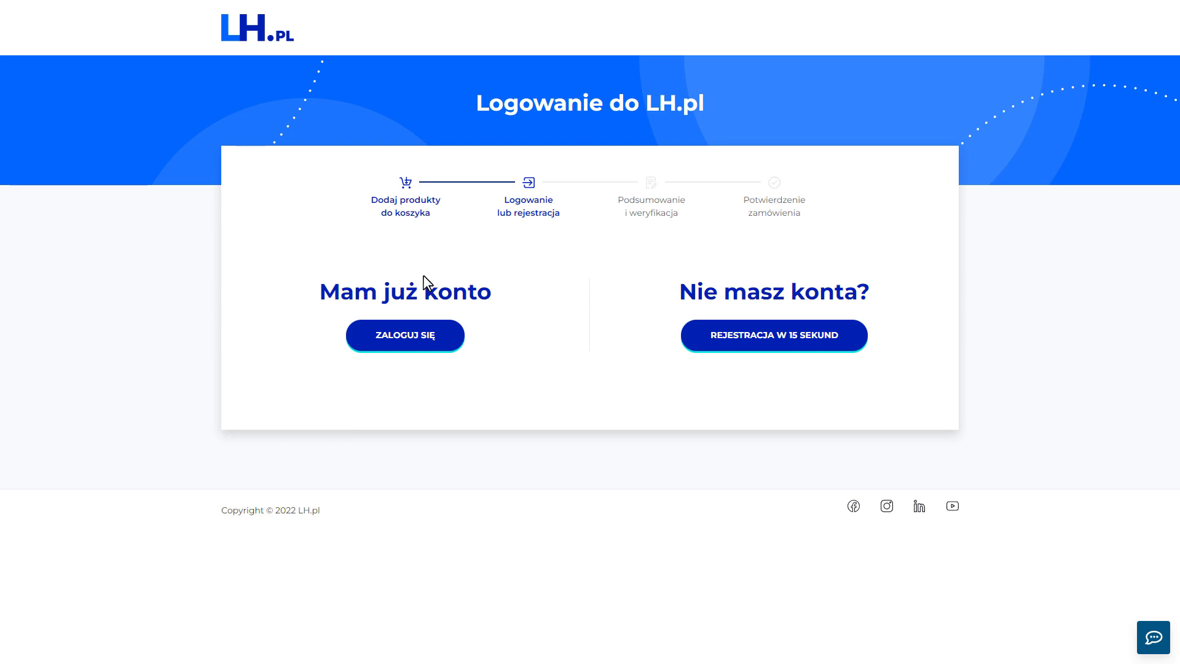
Start registering a new company account and retrieve the company's data from its tax number
left_click(839, 345)
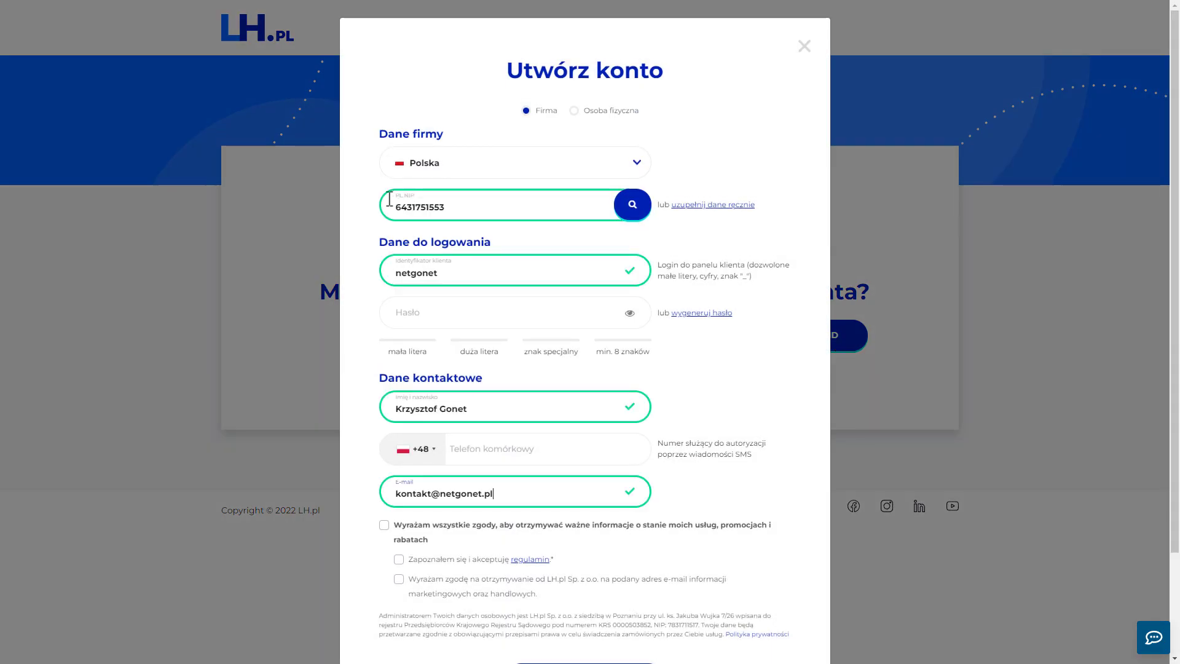
left_click(635, 210)
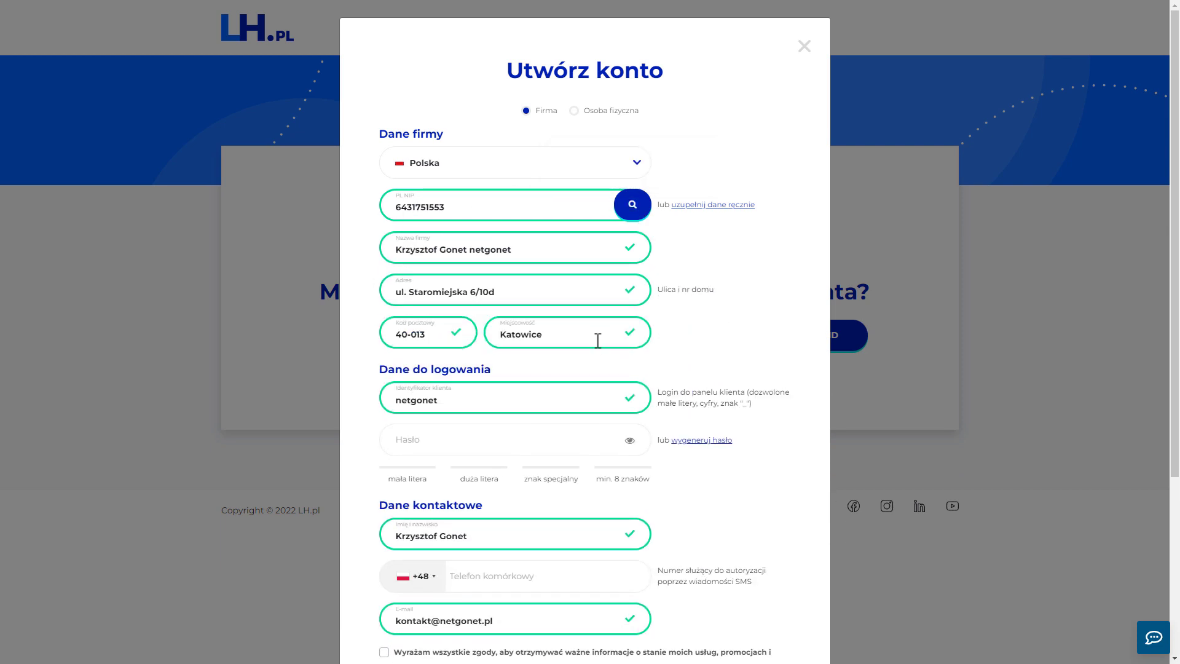
Generate a password for the new account, reveal it in plain text and hide it again
scroll(597, 338, "down", 3)
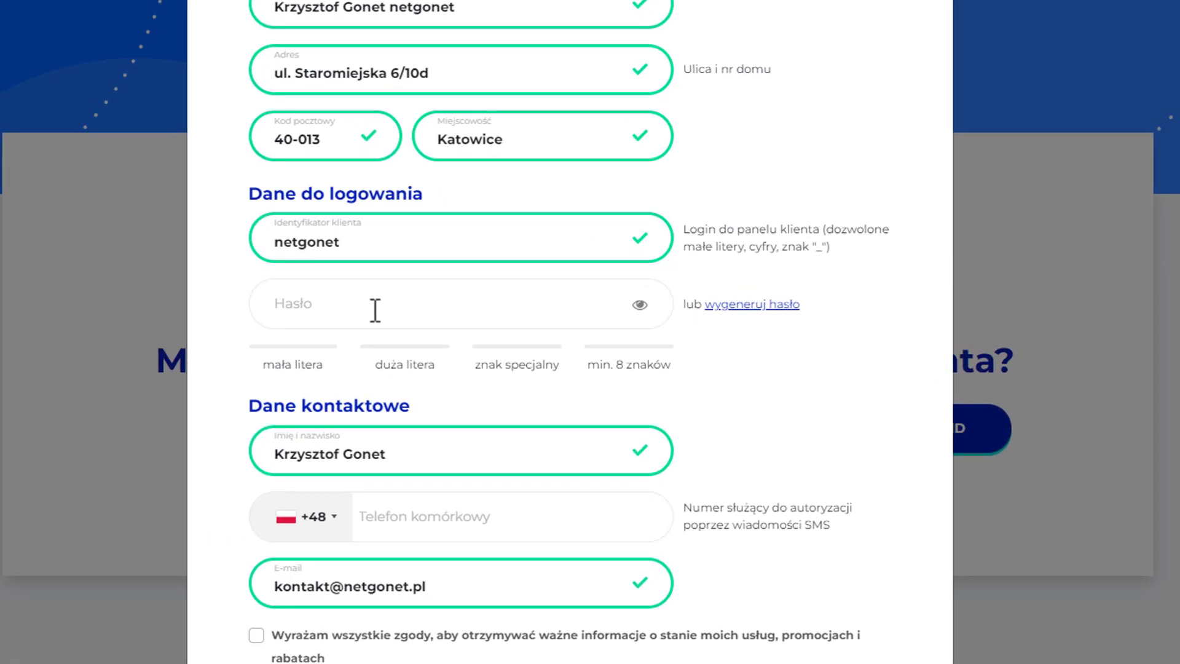
left_click(745, 307)
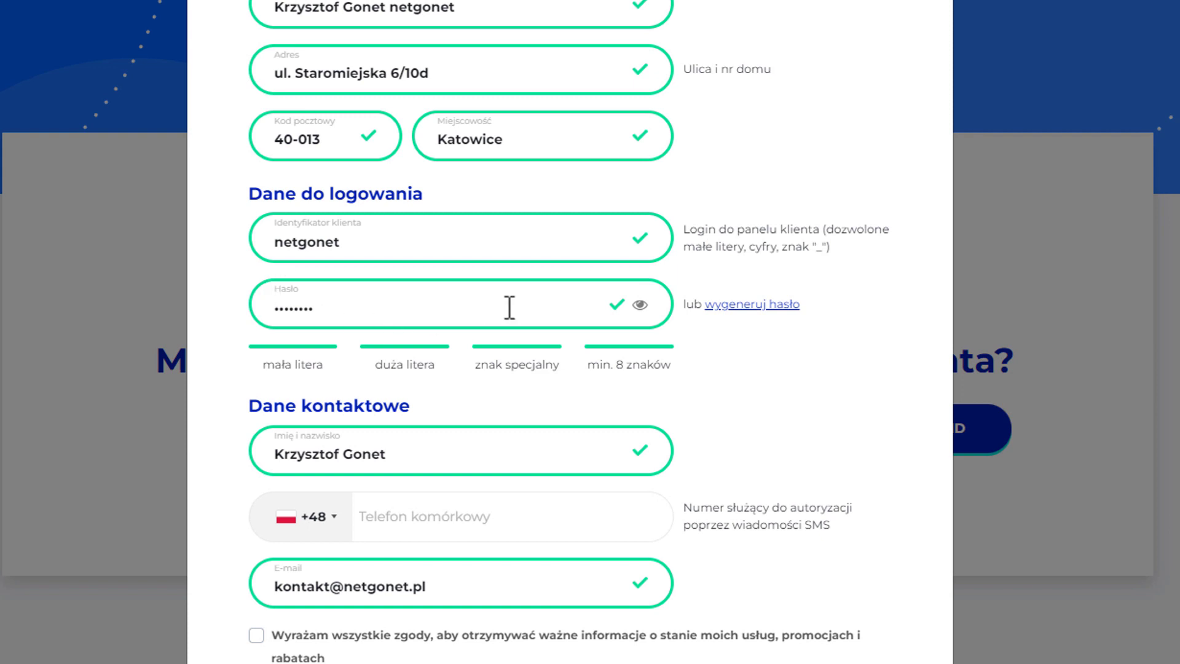
left_click(640, 305)
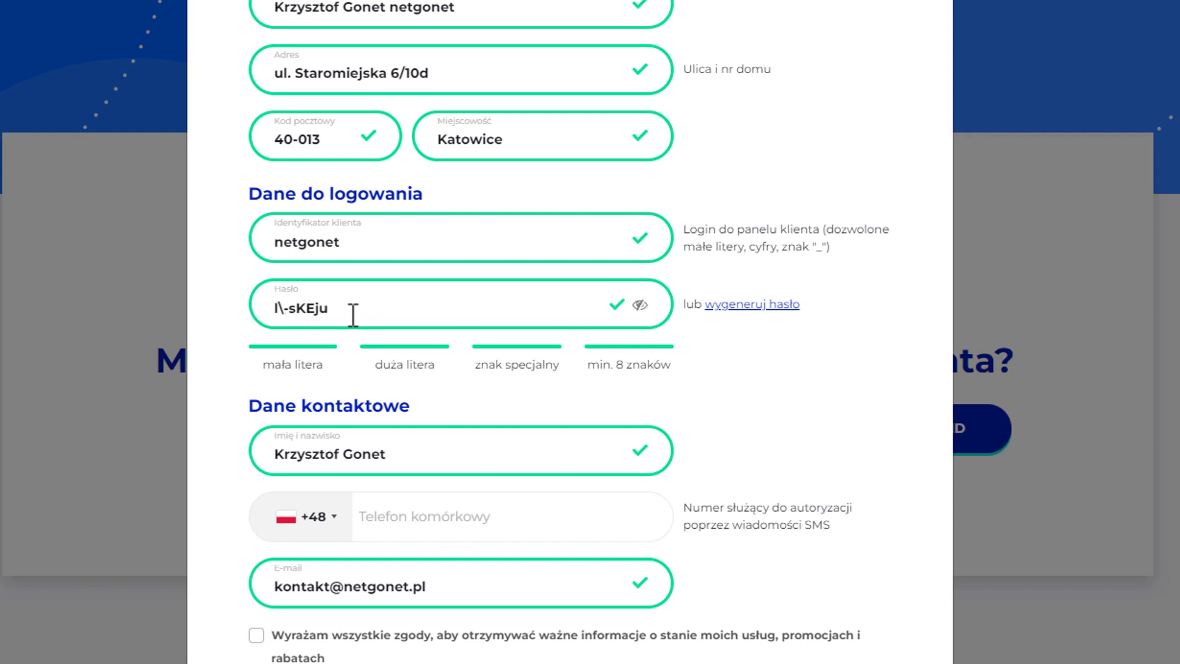
left_click(640, 305)
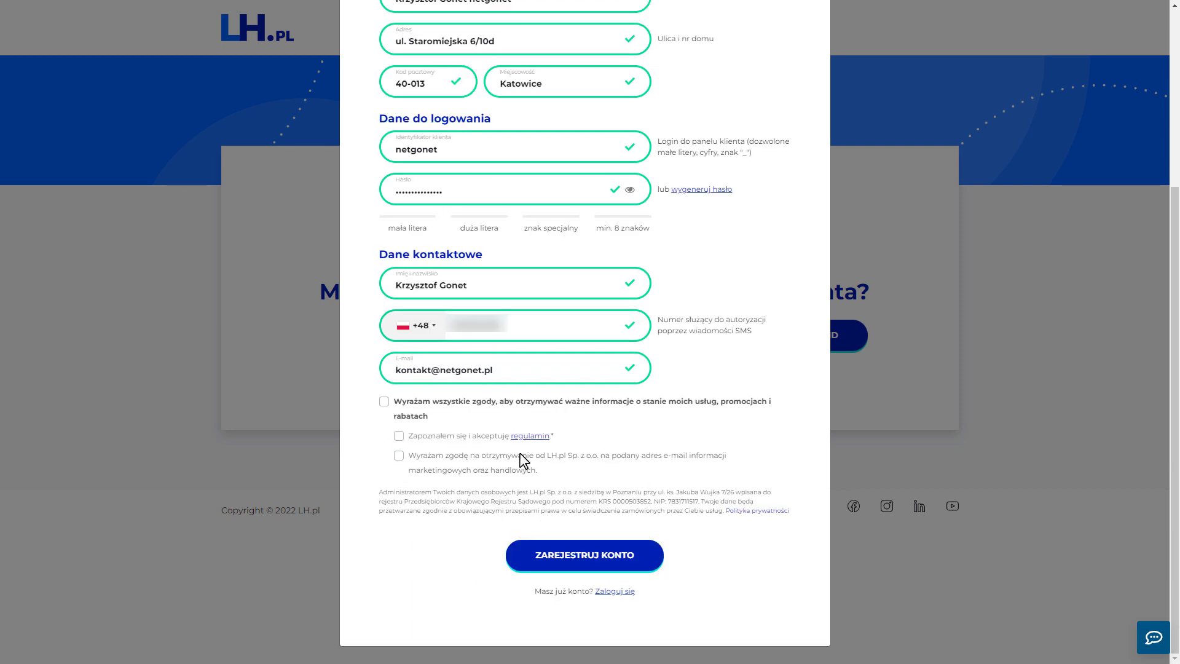
Register the account with only the terms of service accepted, and place the order
left_click(399, 435)
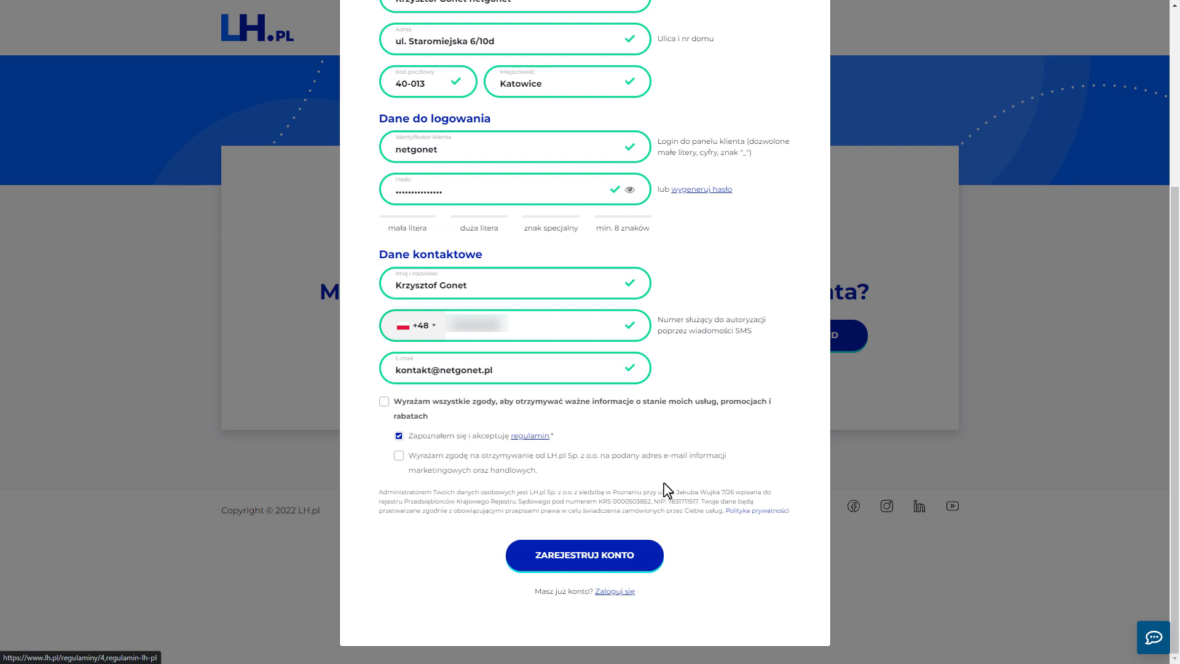
left_click(655, 564)
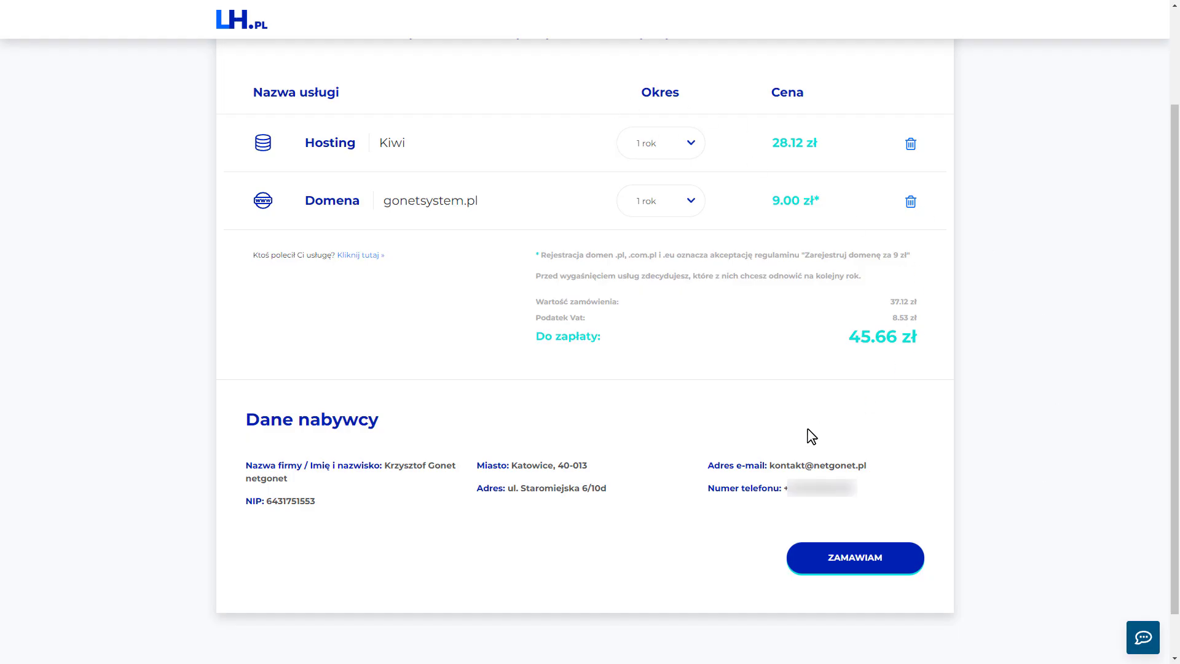
left_click(851, 564)
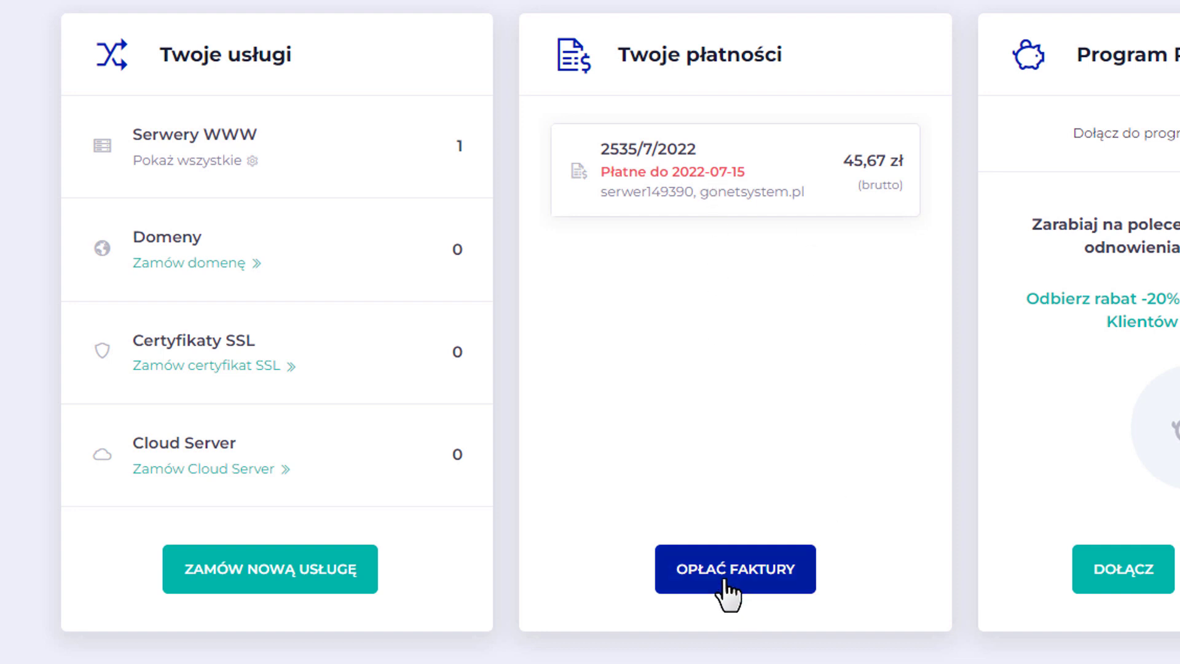
Pay the outstanding pro forma invoice using BLIK and continue through PayU to the bank
left_click(800, 587)
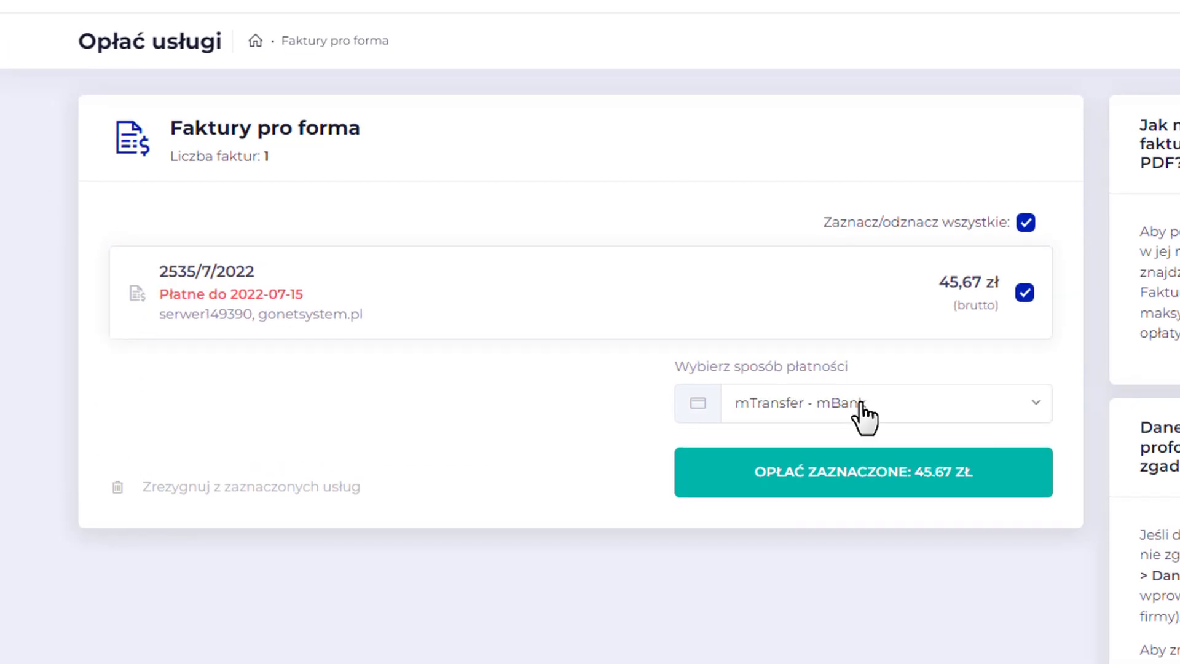
left_click(855, 394)
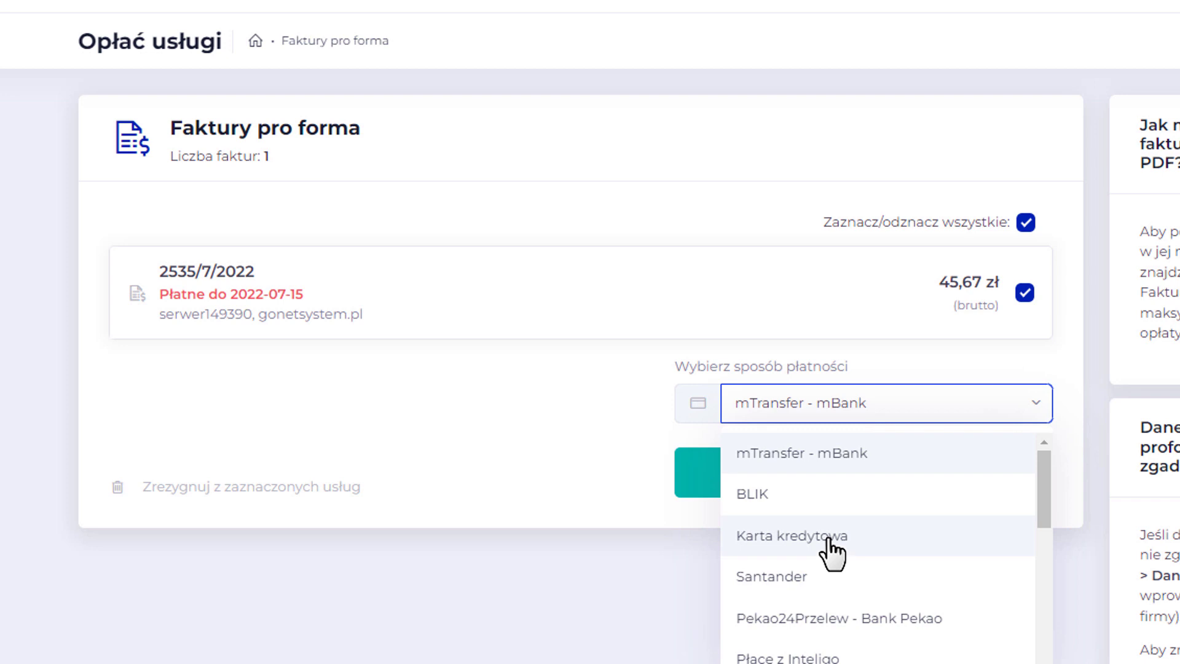
scroll(837, 521, "down", 3)
scroll(762, 507, "up", 3)
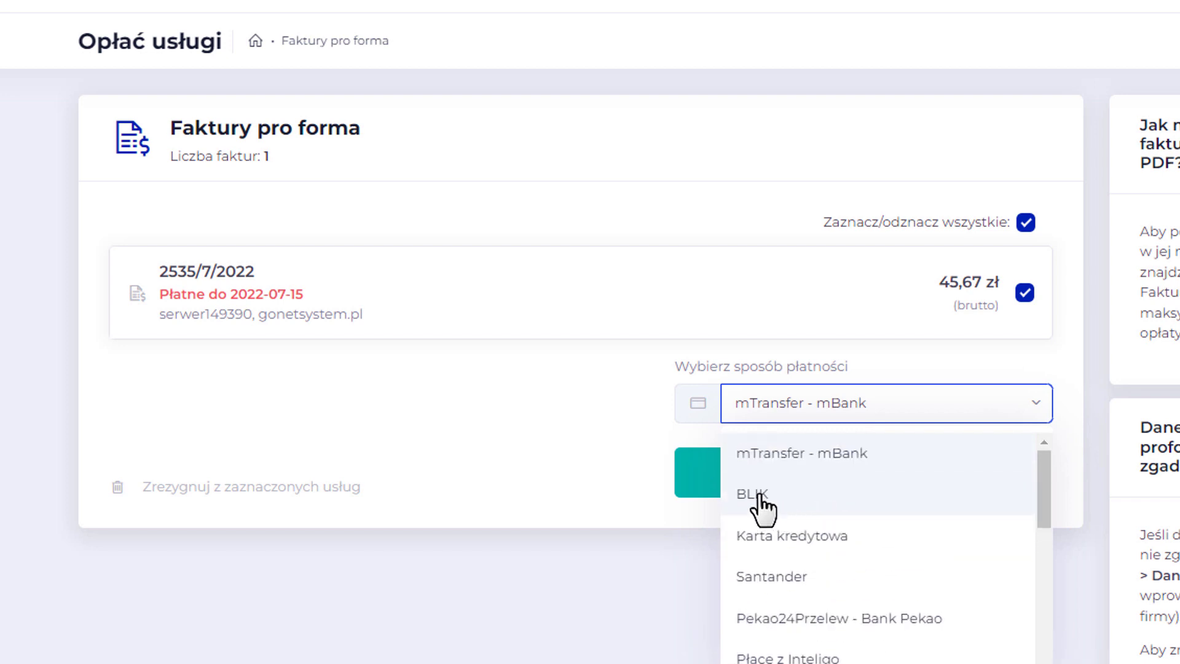
left_click(753, 494)
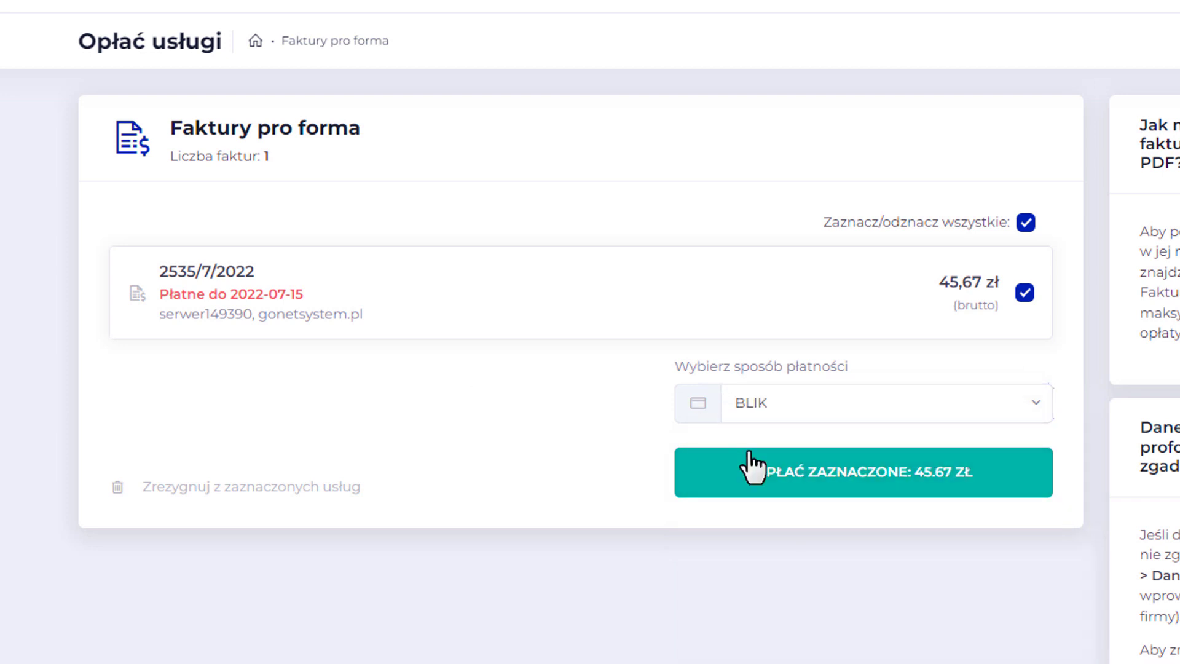
left_click(908, 492)
left_click(955, 458)
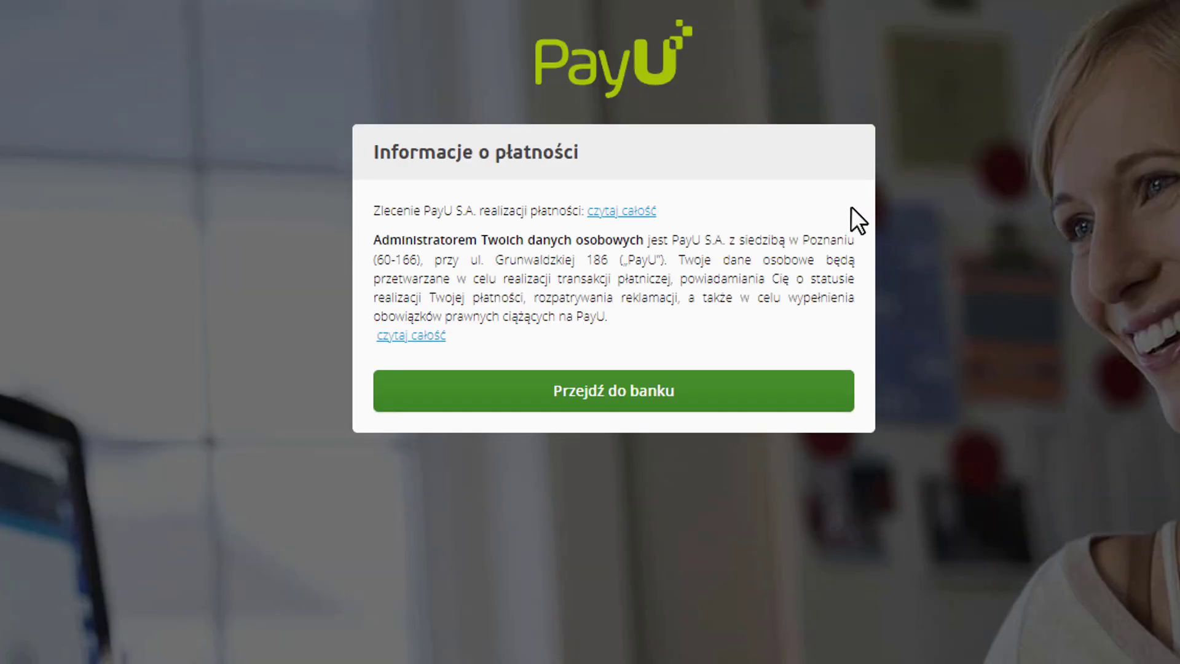
left_click(633, 398)
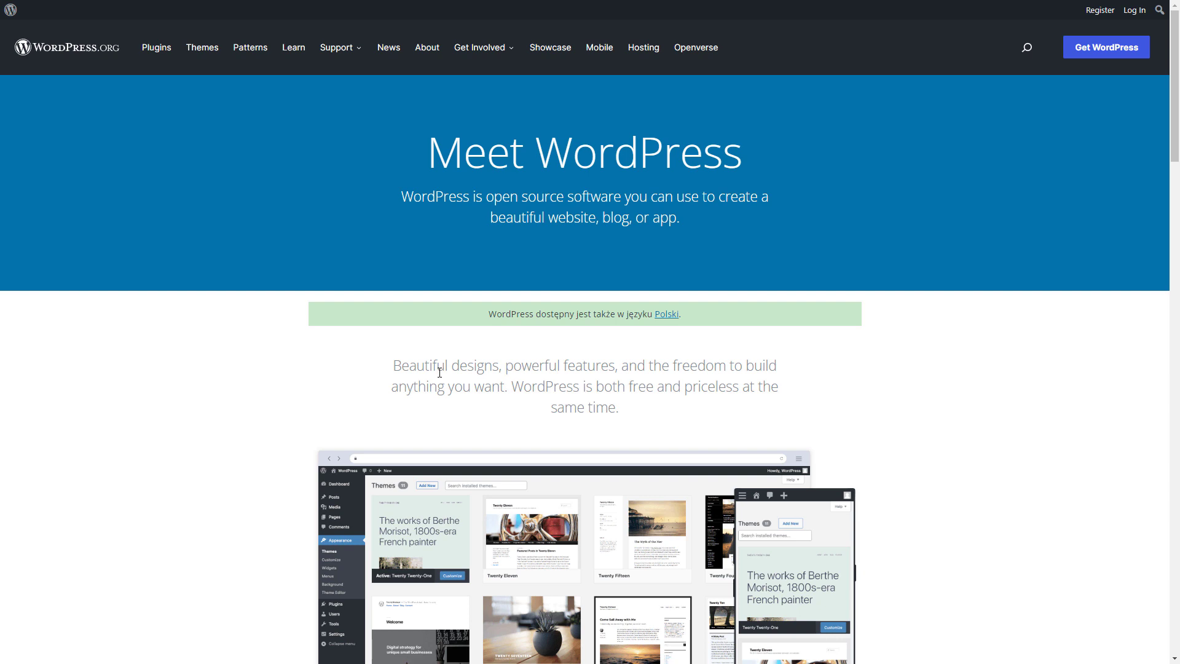
scroll(440, 371, "down", 5)
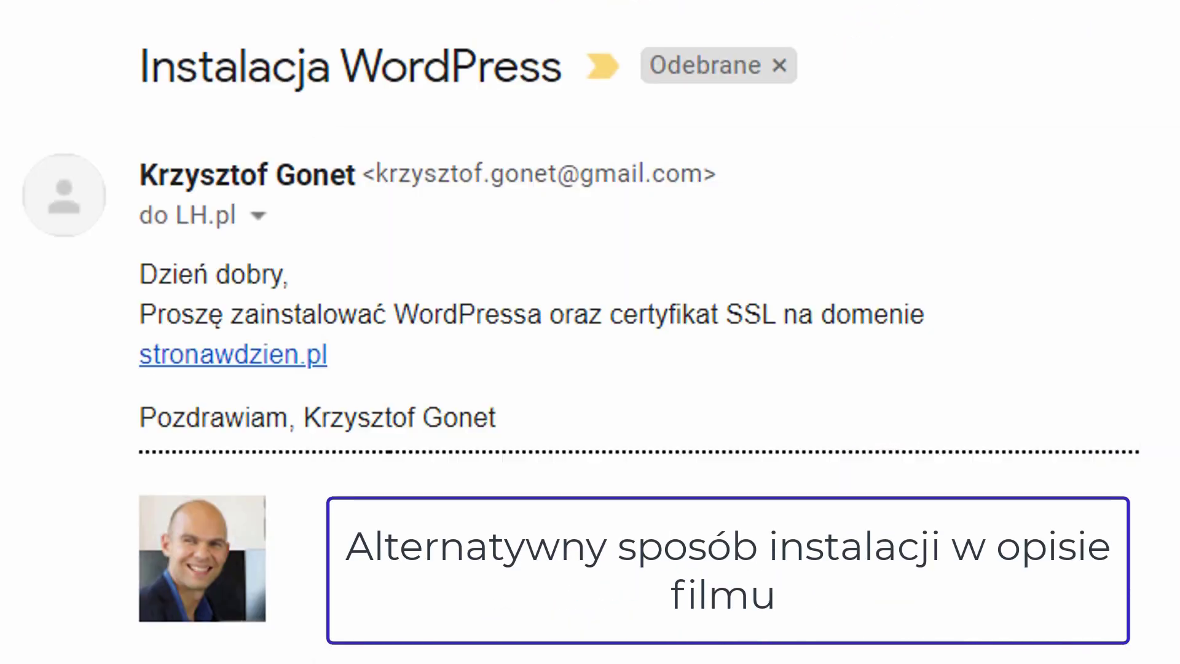
In Gmail, check the recipient details of the "Instalacja WordPress" request message
left_click(258, 216)
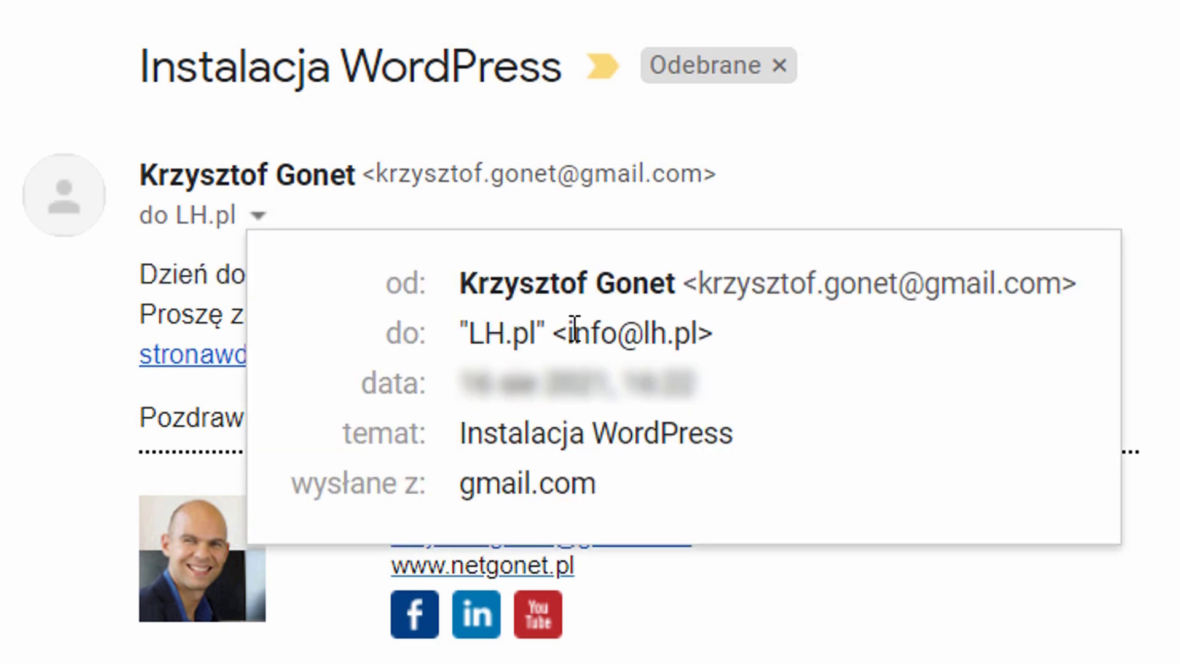
mouse_move(565, 325)
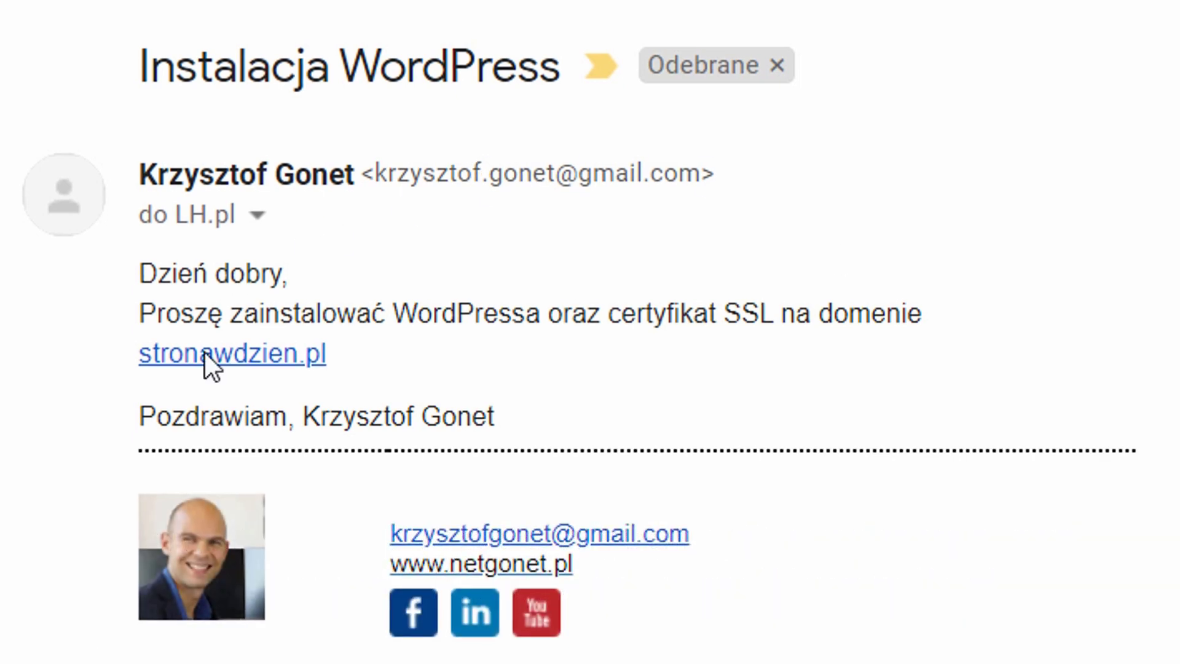
Open the private note linked in LH.pl's reply and examine the WordPress login address and credentials
scroll(604, 281, "down", 3)
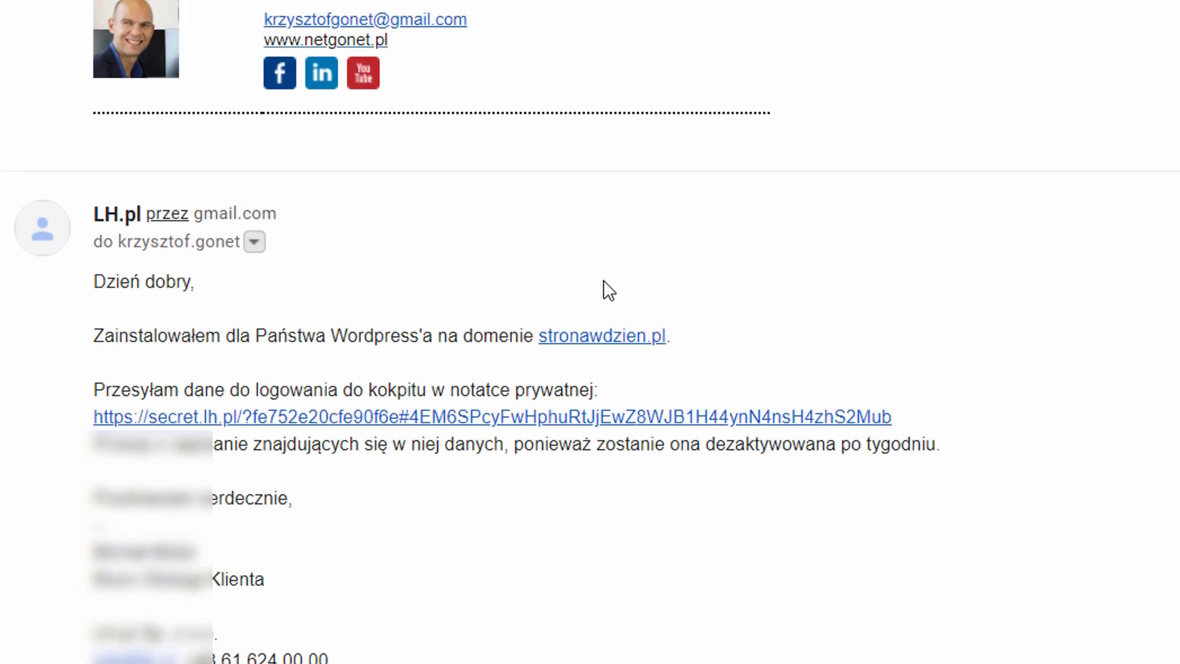
scroll(608, 290, "down", 2)
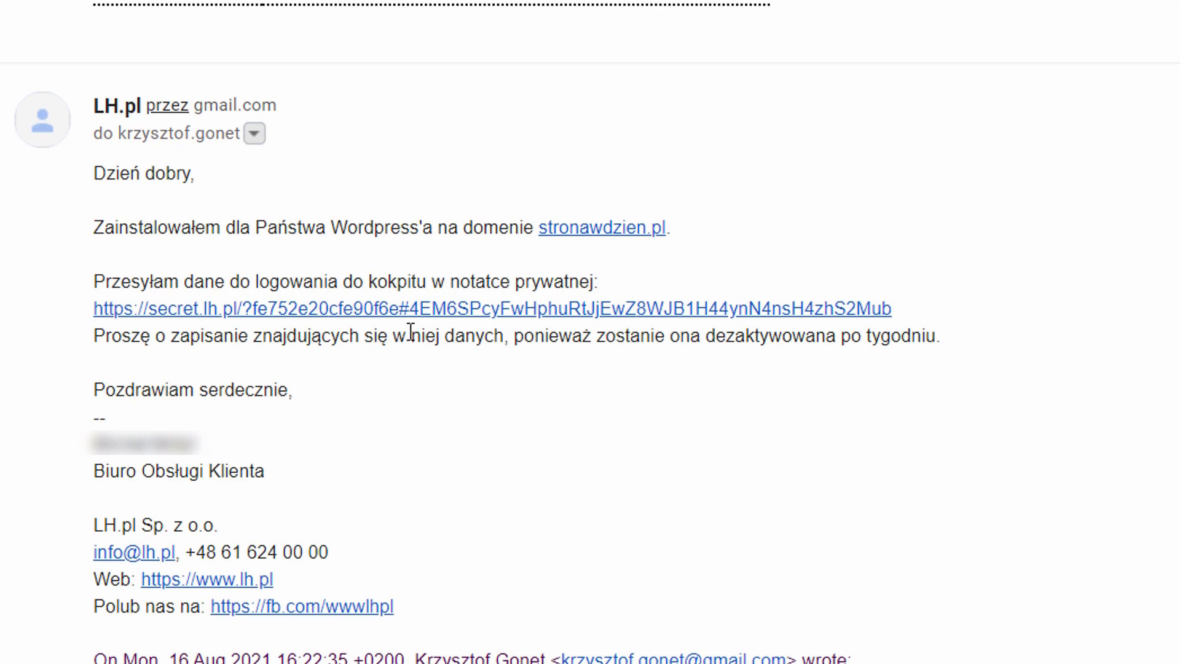
left_click(405, 310)
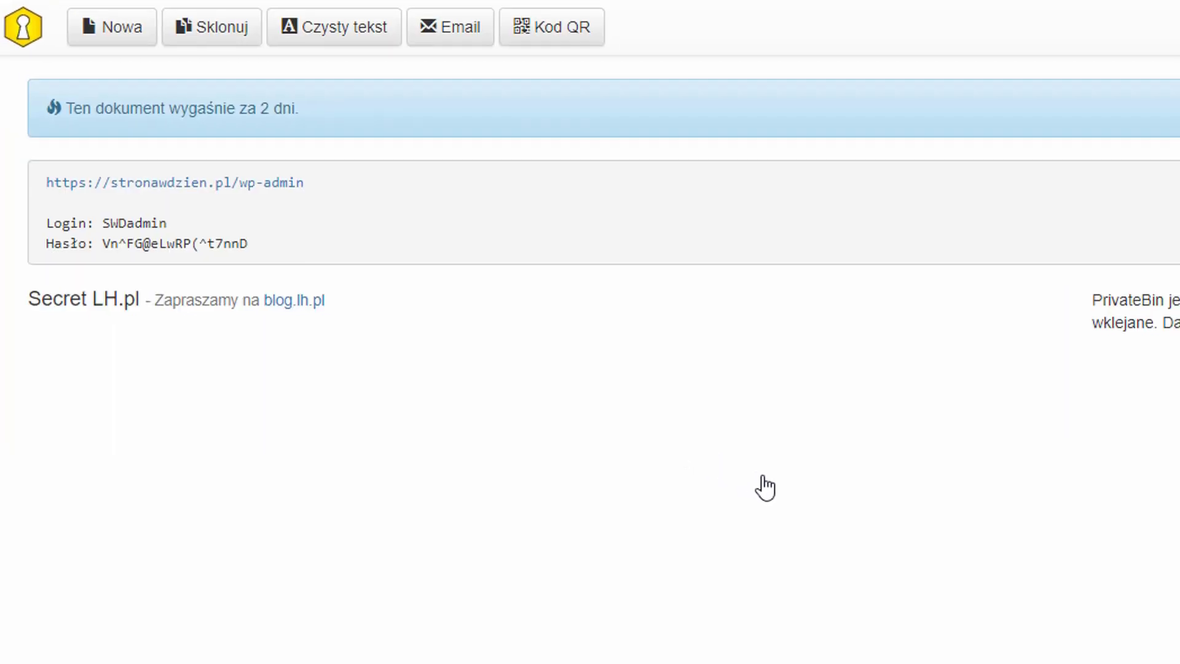
left_click_drag(258, 245, 62, 241)
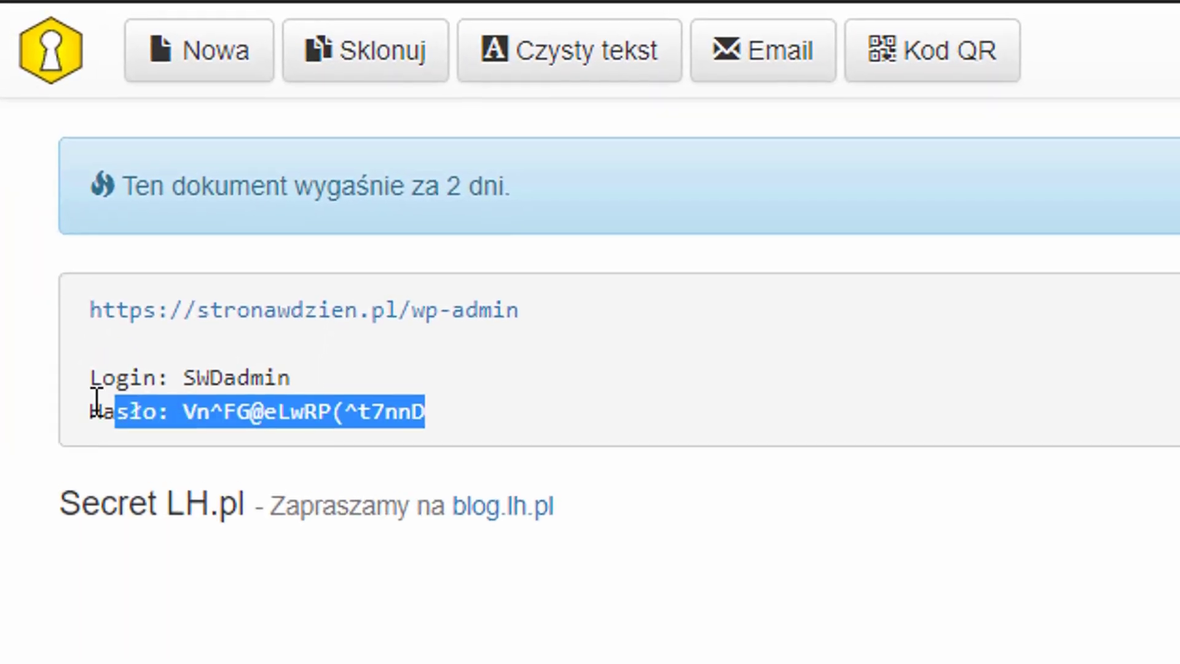
left_click_drag(96, 400, 71, 317)
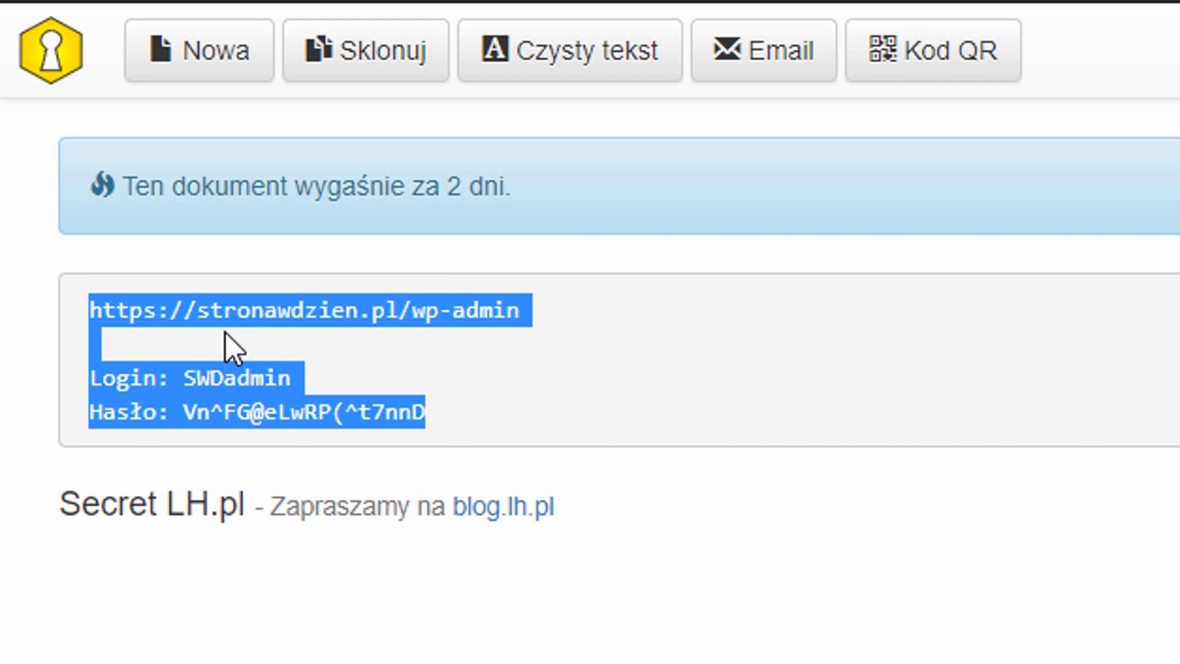
left_click(479, 348)
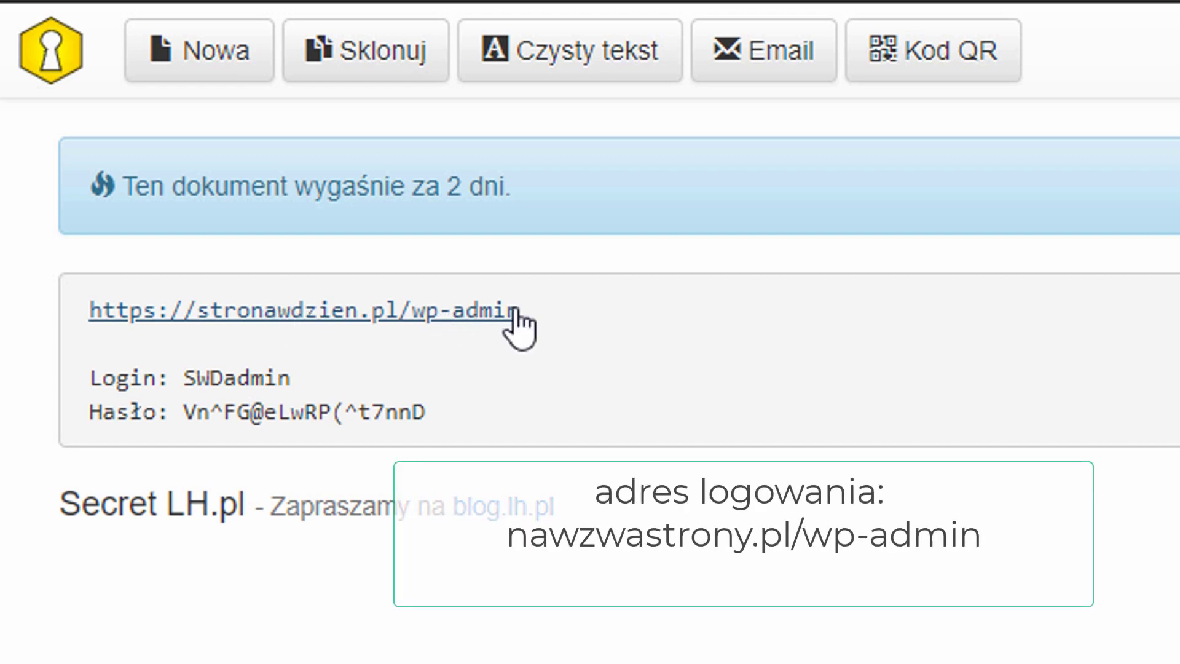
Open the site's wp-admin page and log in to WordPress with the administrator username and account password
left_click(443, 318)
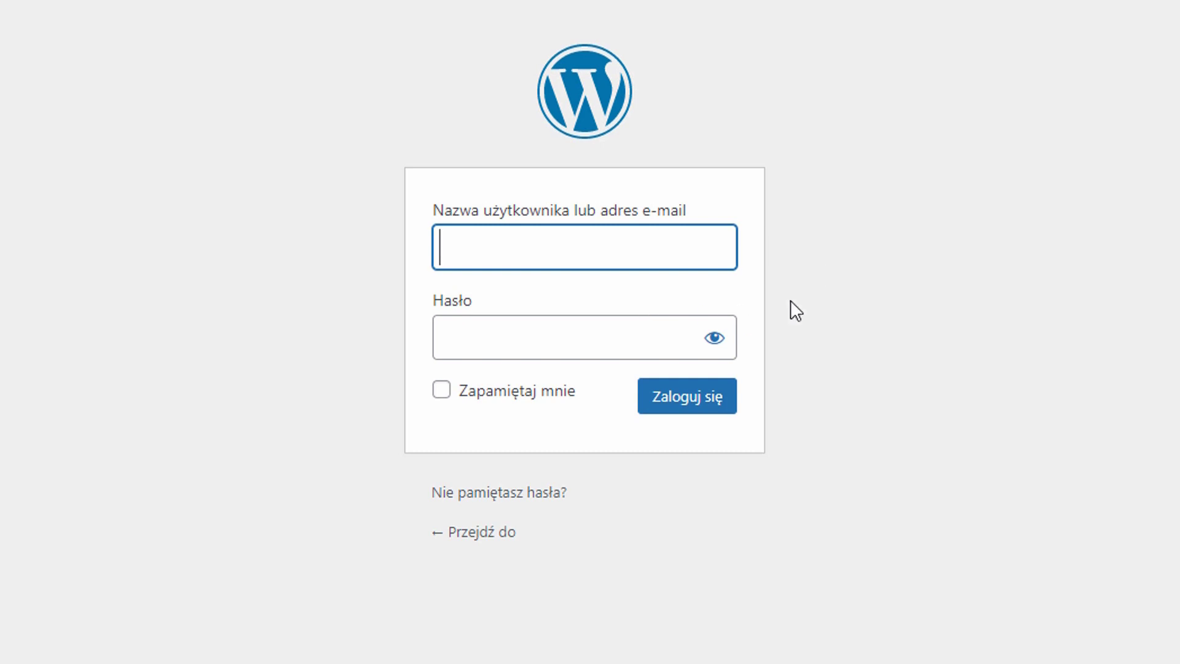
type("SWDadmin")
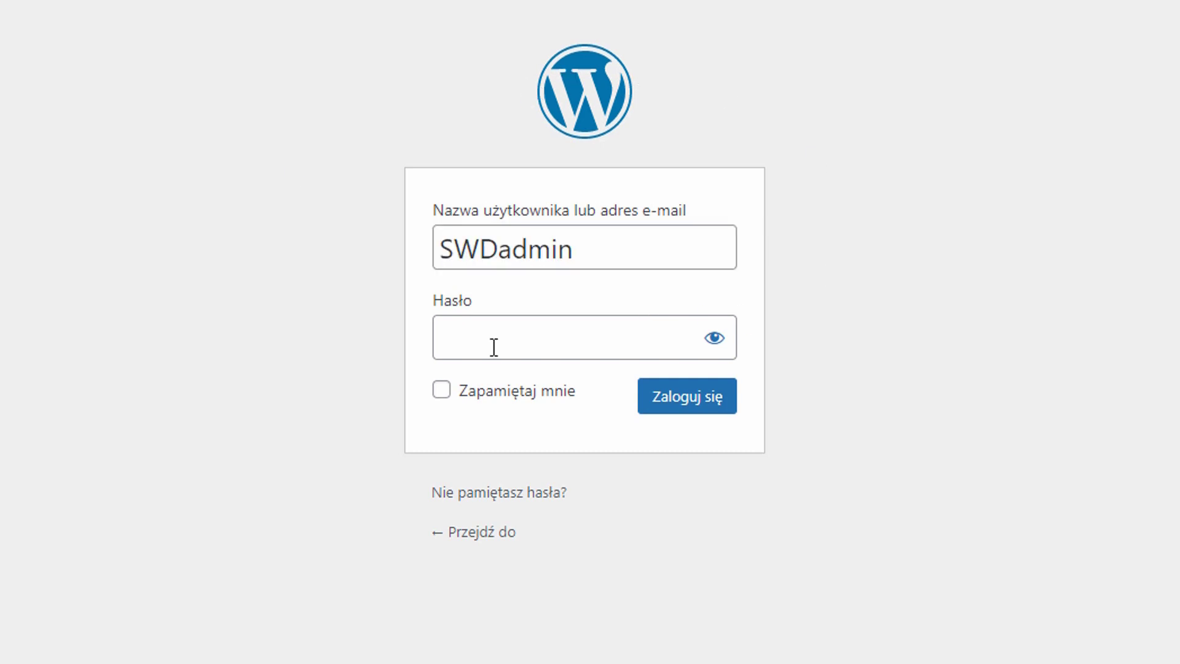
left_click(514, 337)
key("ctrl+v")
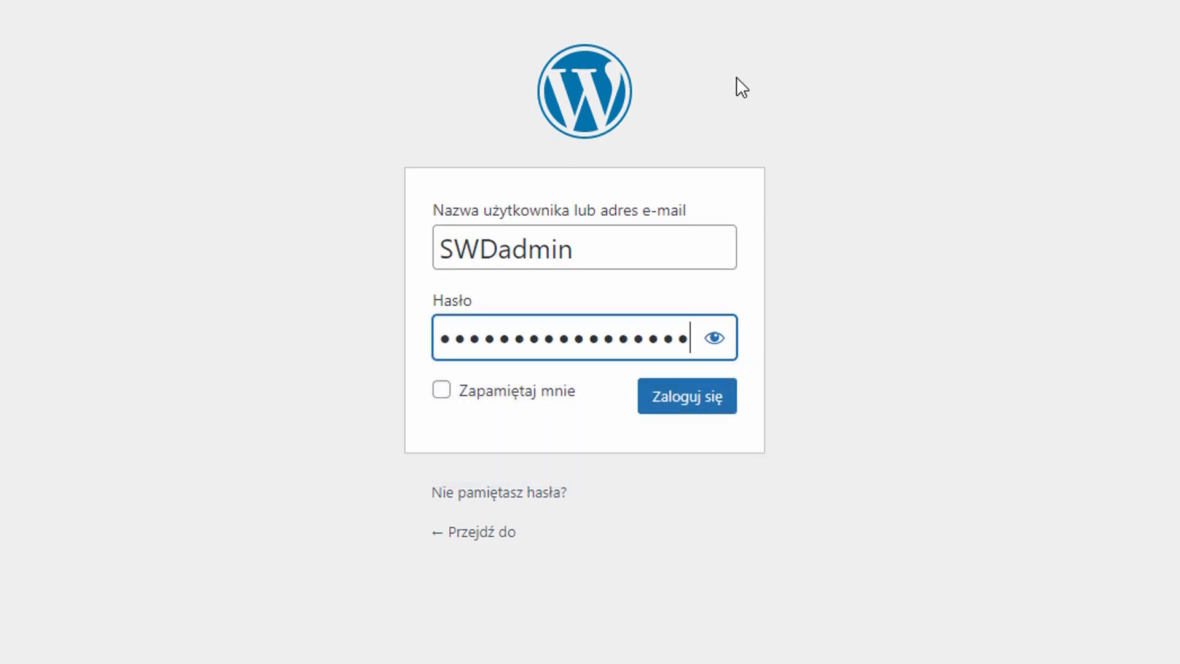
left_click(680, 403)
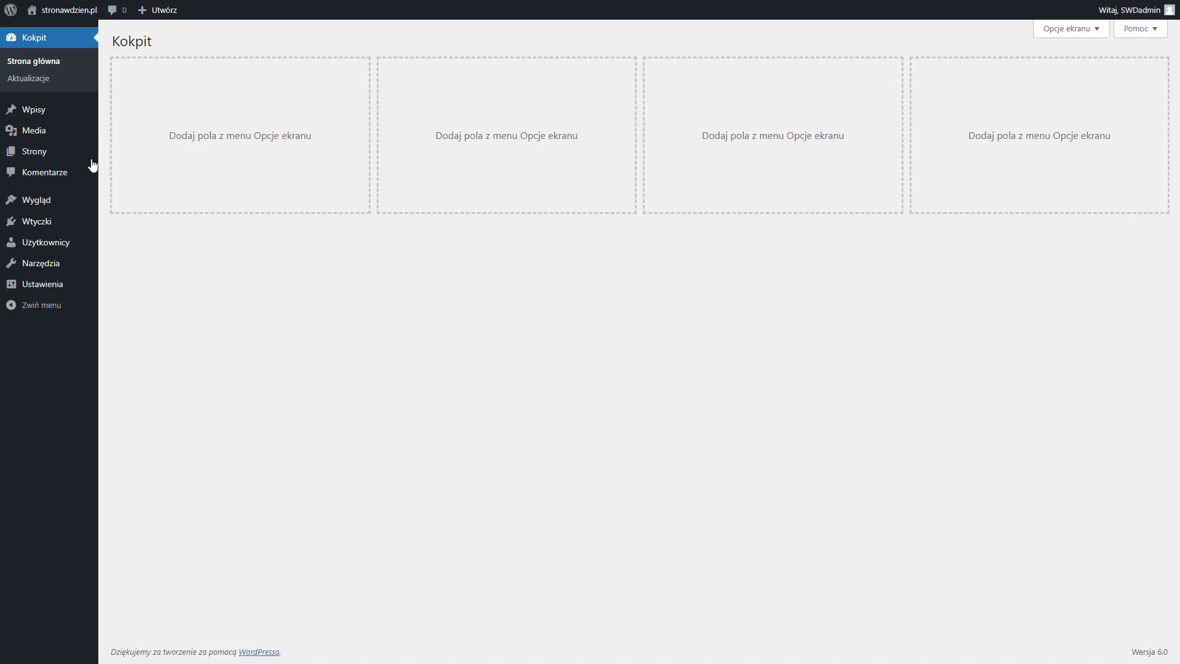
In the general settings, fill in the site title "NetGonet" and the slogan "Najlepsze strony www"
left_click(41, 287)
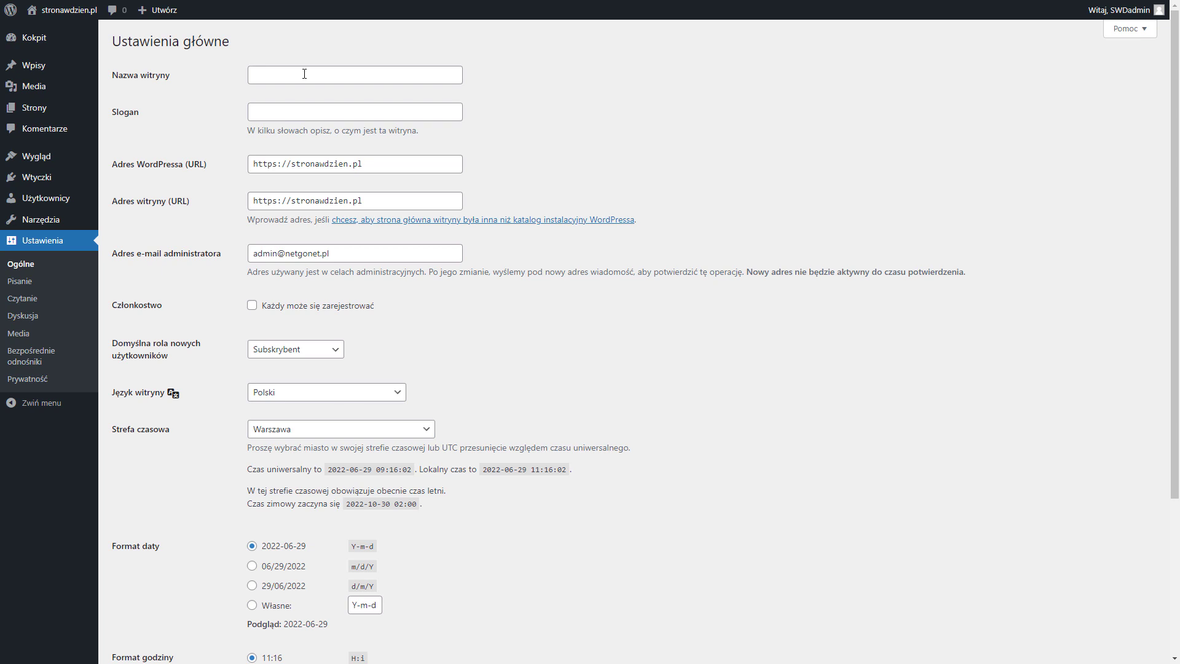
left_click(299, 75)
type("Netg")
key("BackSpace")
type("Gonet ")
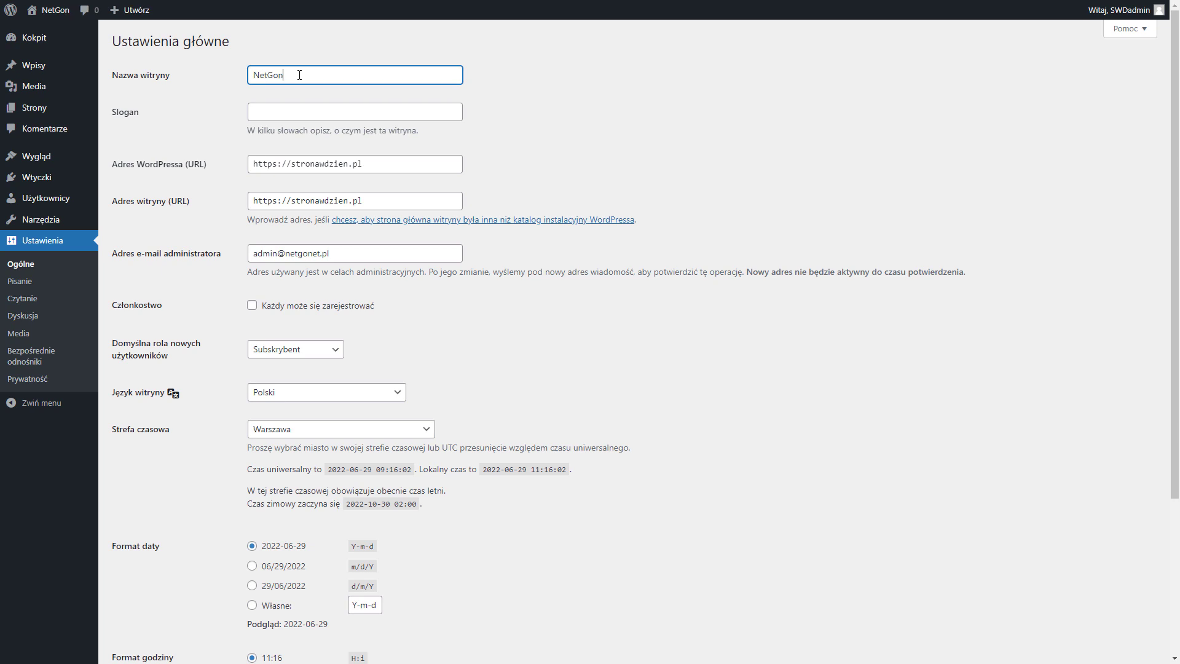
type("strony")
key("BackSpace")
key("BackSpace")
key("BackSpace")
key("BackSpace")
key("BackSpace")
key("BackSpace")
key("ctrl+a")
key("BackSpace")
type("NetGonet")
key("Tab")
type("Najlepsze strony www")
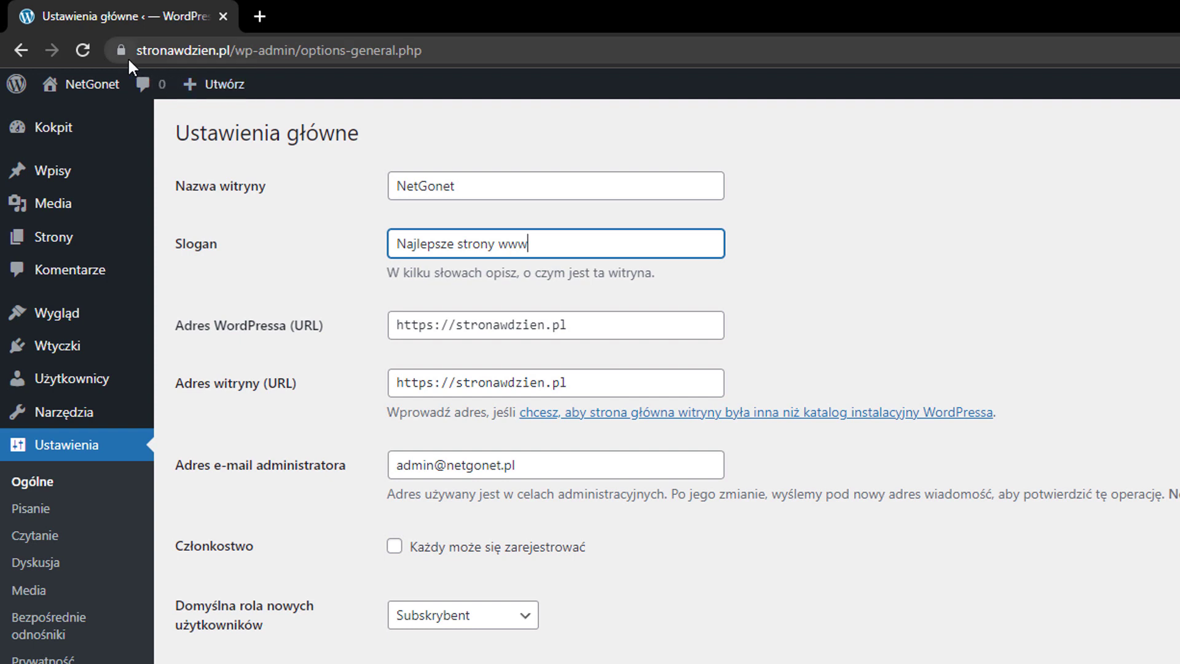
Load the general settings page with http instead of https in the address and check the site's connection security information
left_click(156, 51)
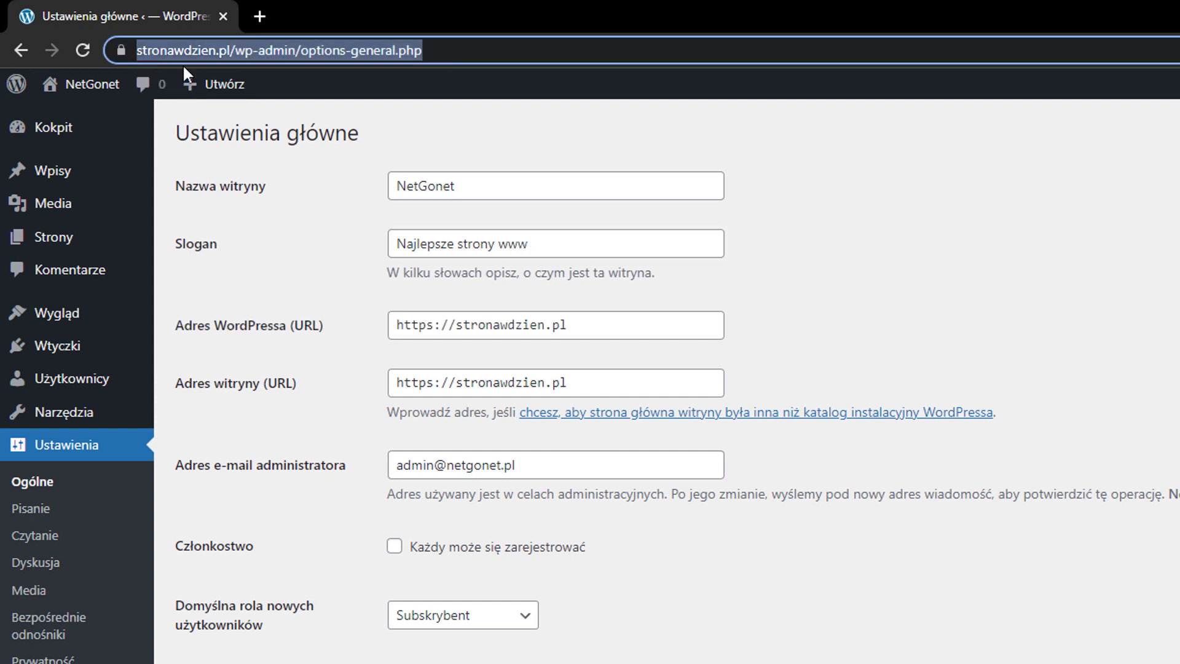
left_click(147, 53)
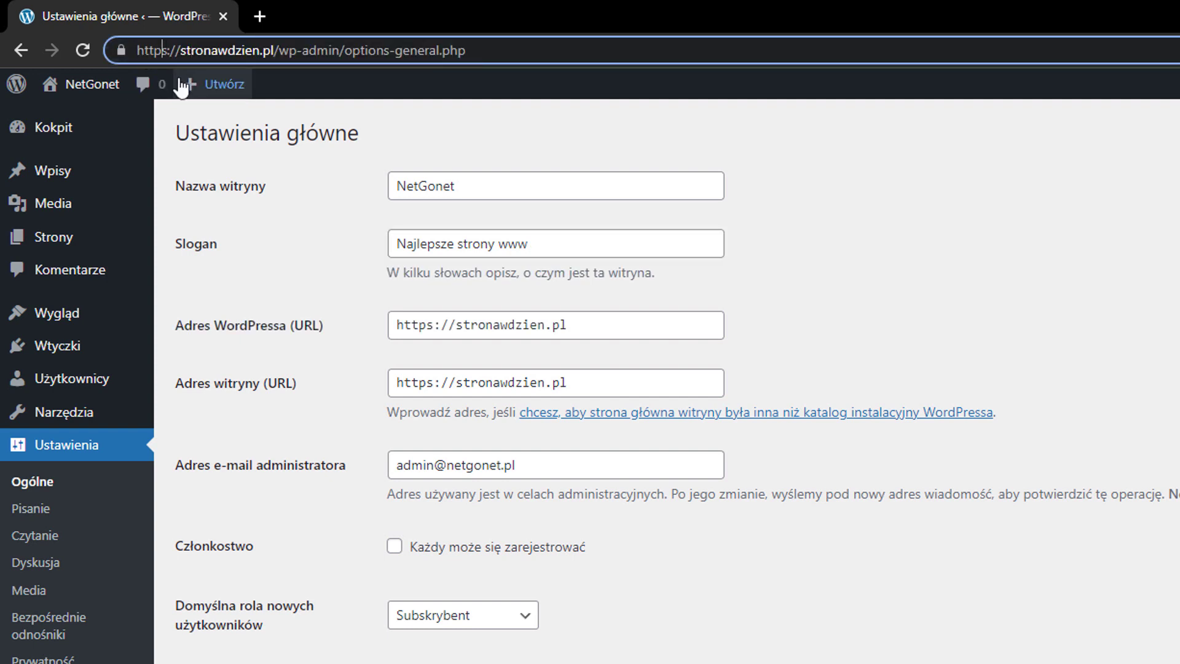
mouse_move(185, 84)
key("Return")
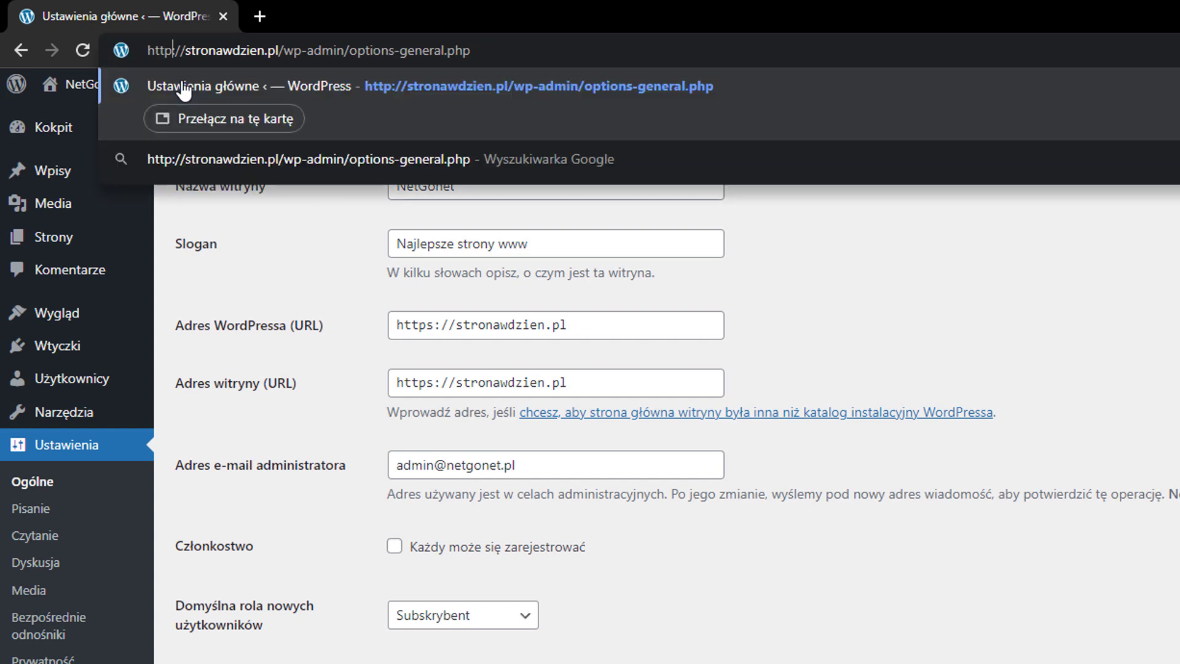
left_click(128, 47)
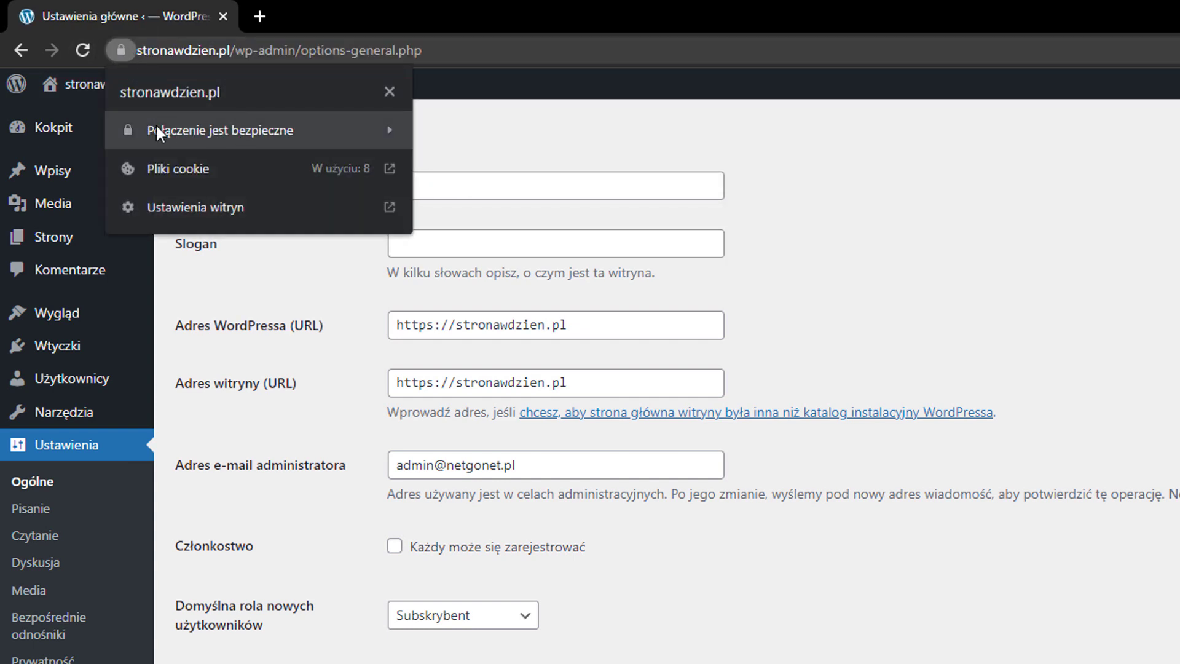
left_click(925, 251)
Review the remaining general settings, including membership, default role, language and time zone, and the reading settings with search engine visibility
scroll(926, 251, "down", 1)
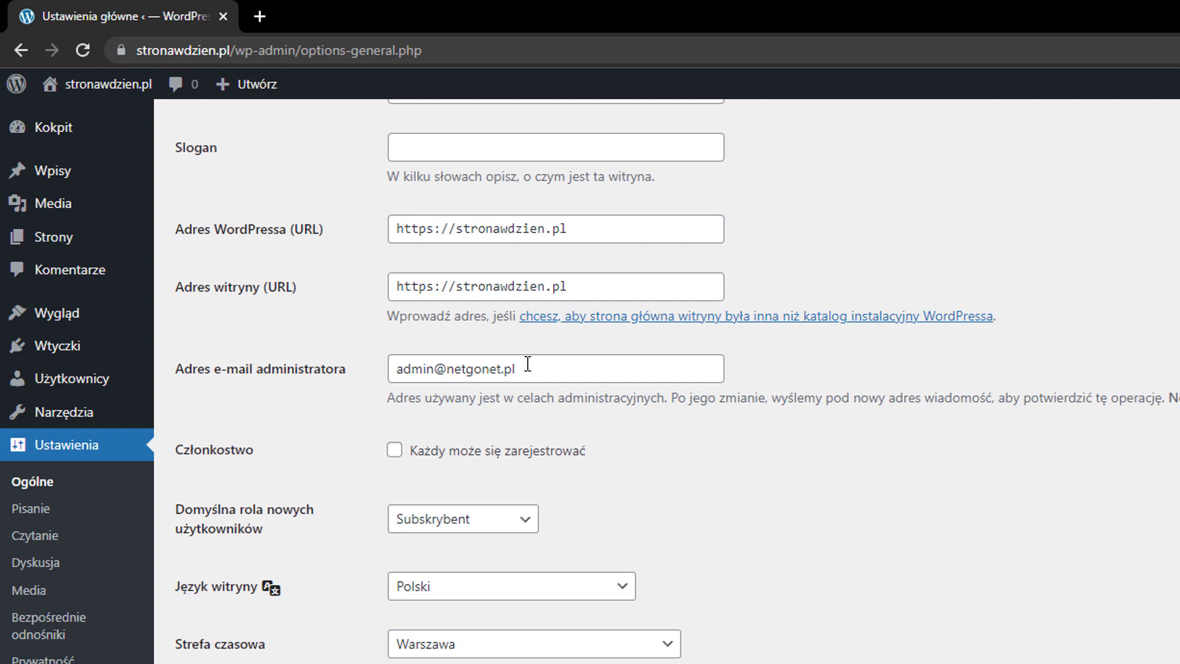
scroll(527, 364, "down", 1)
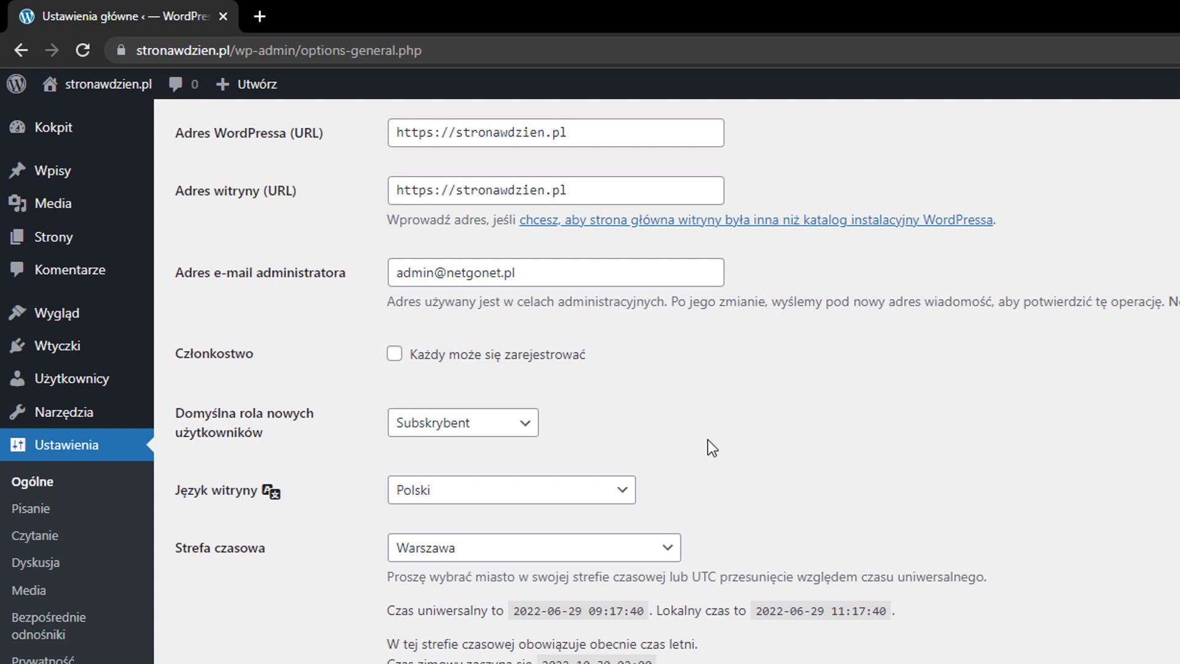
scroll(709, 447, "down", 2)
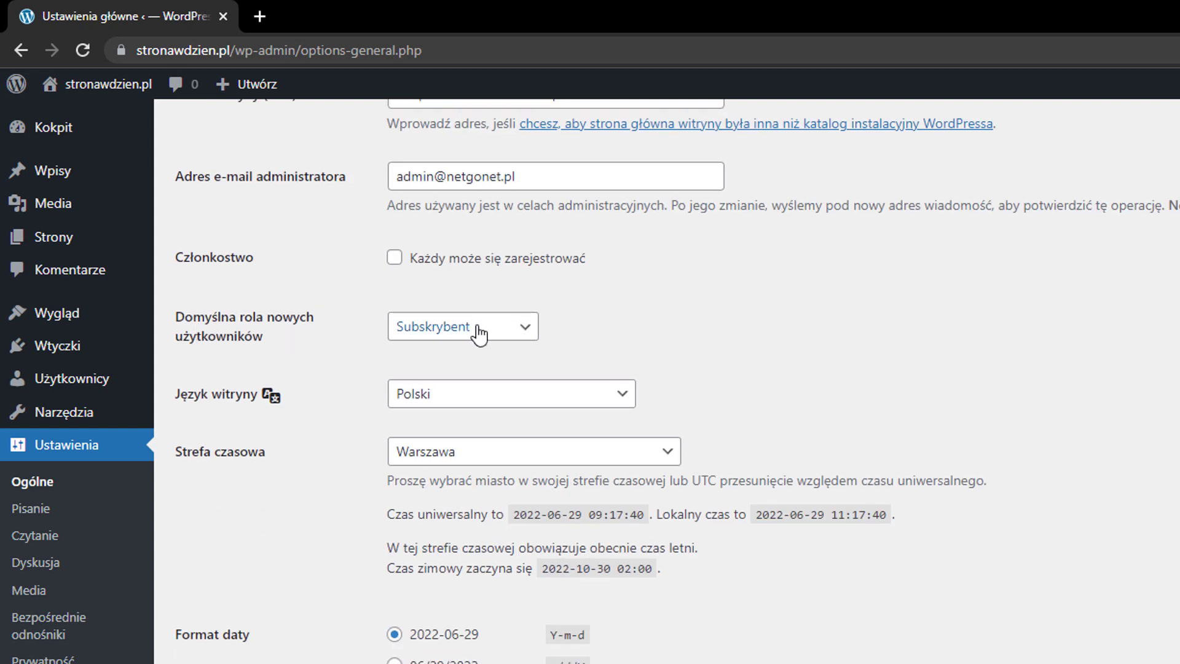
scroll(439, 344, "down", 2)
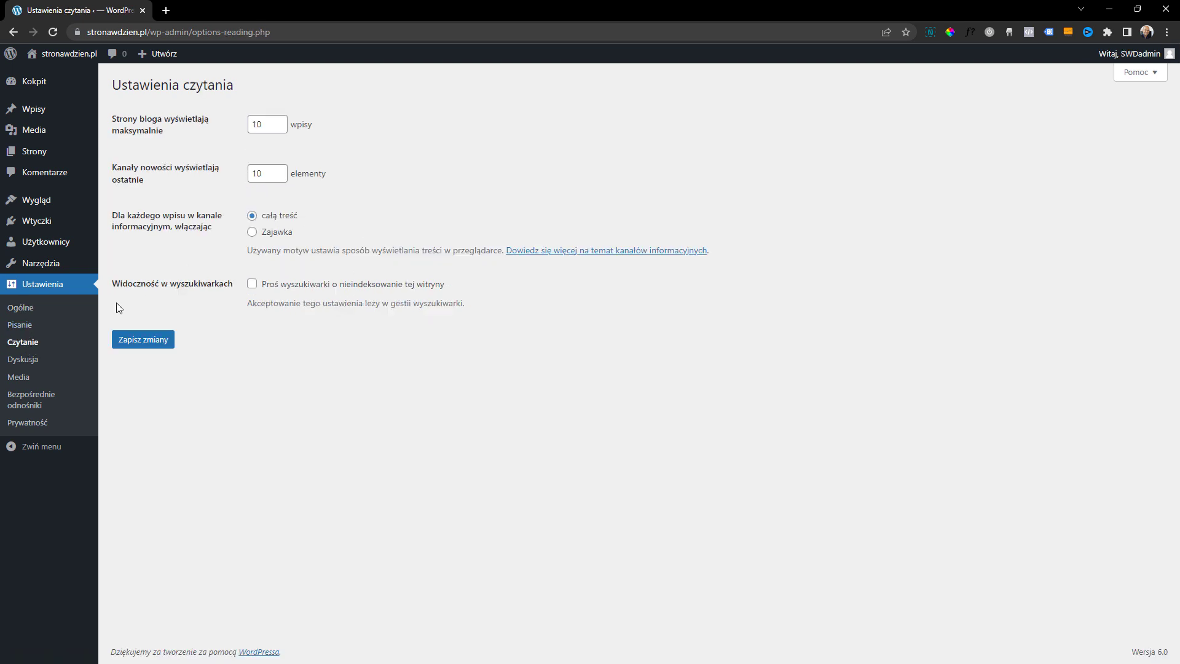
left_click(34, 348)
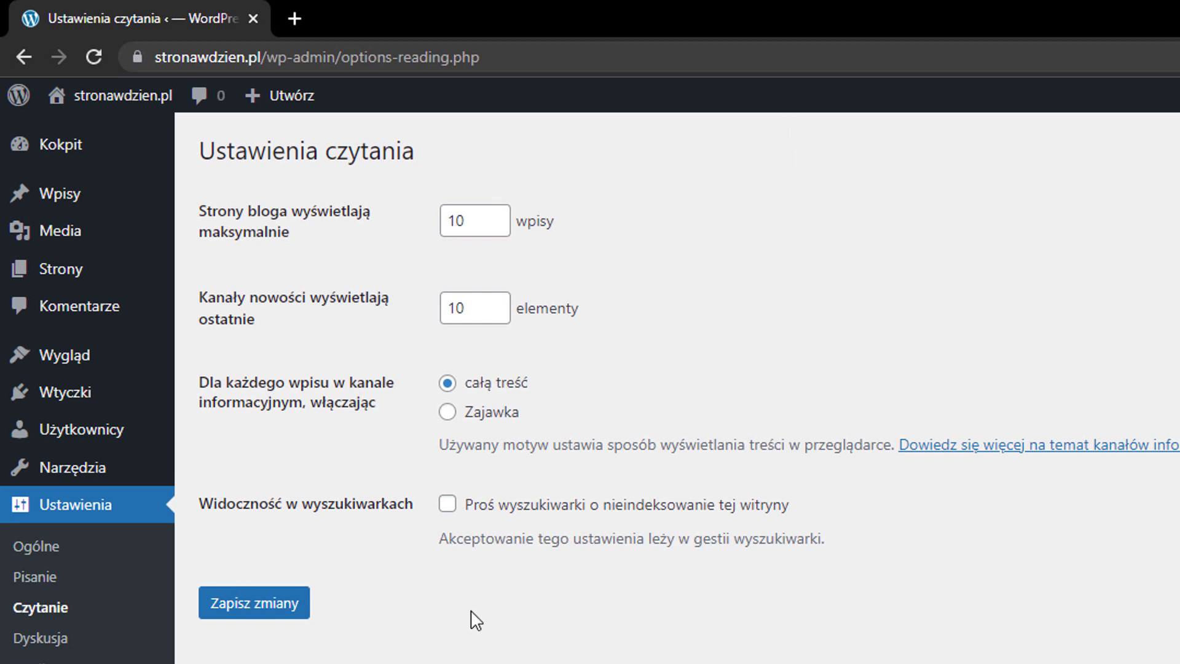
In the discussion settings, disallow comments on new posts and automatically close comments on articles older than 1 day
left_click(78, 652)
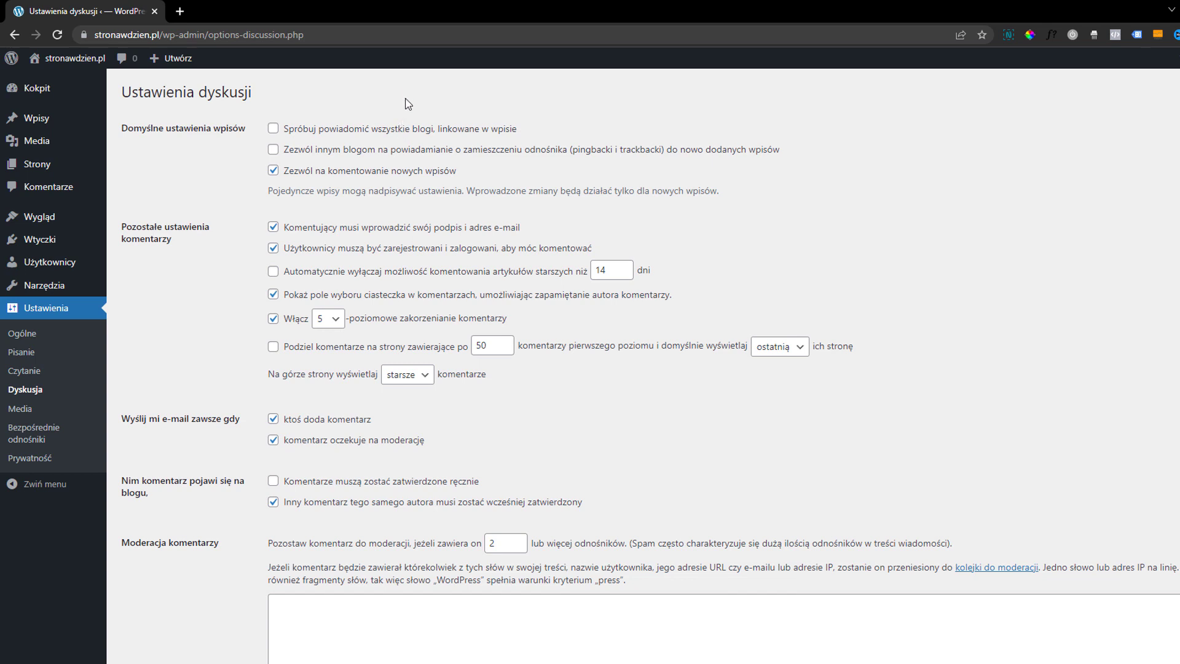
left_click(274, 172)
scroll(399, 271, "down", 1)
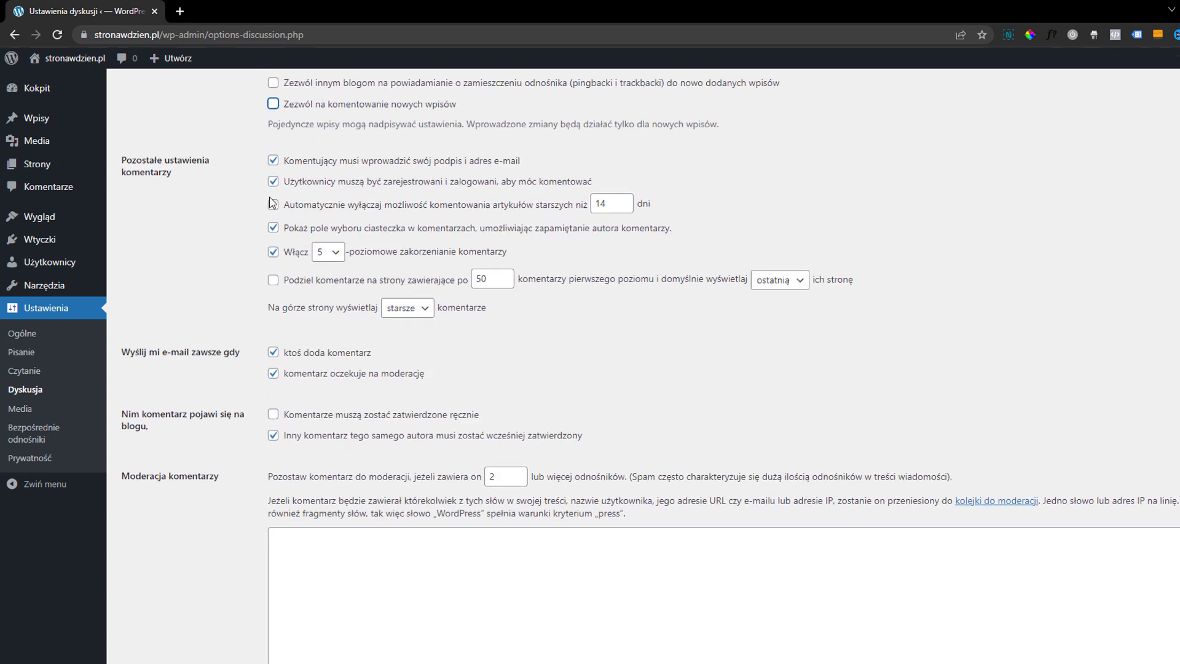
left_click(273, 204)
double_click(598, 204)
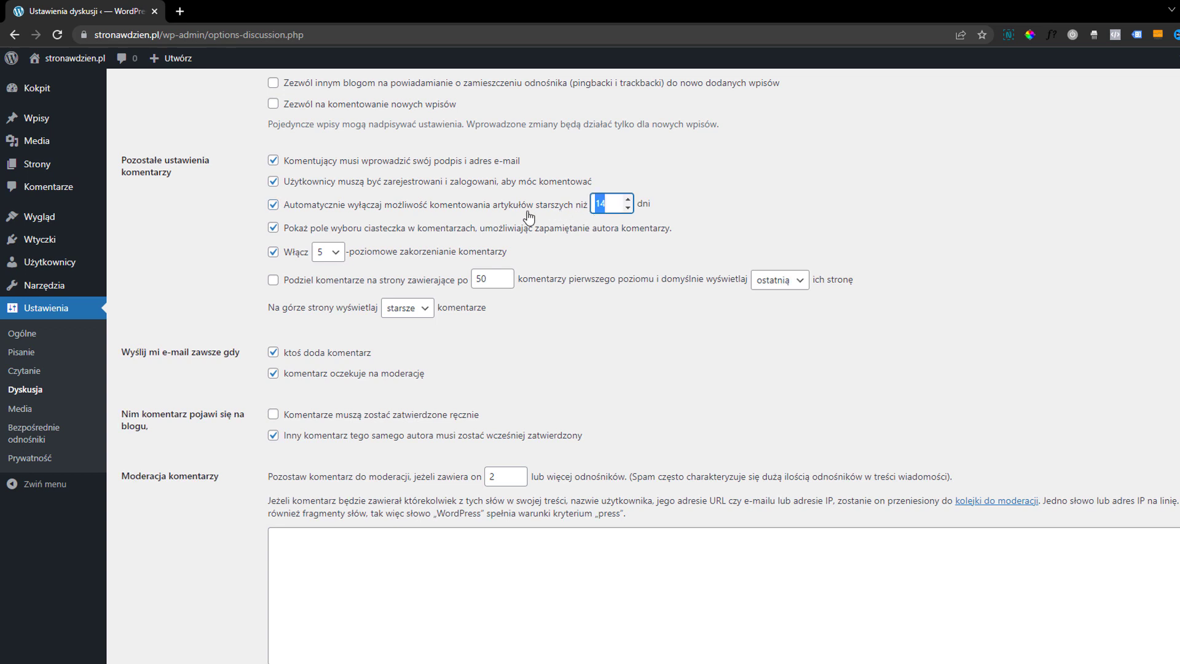
type("1")
Require every comment to be approved manually before it appears on the blog
scroll(279, 350, "down", 1)
scroll(270, 360, "up", 1)
left_click(273, 414)
scroll(521, 420, "down", 1)
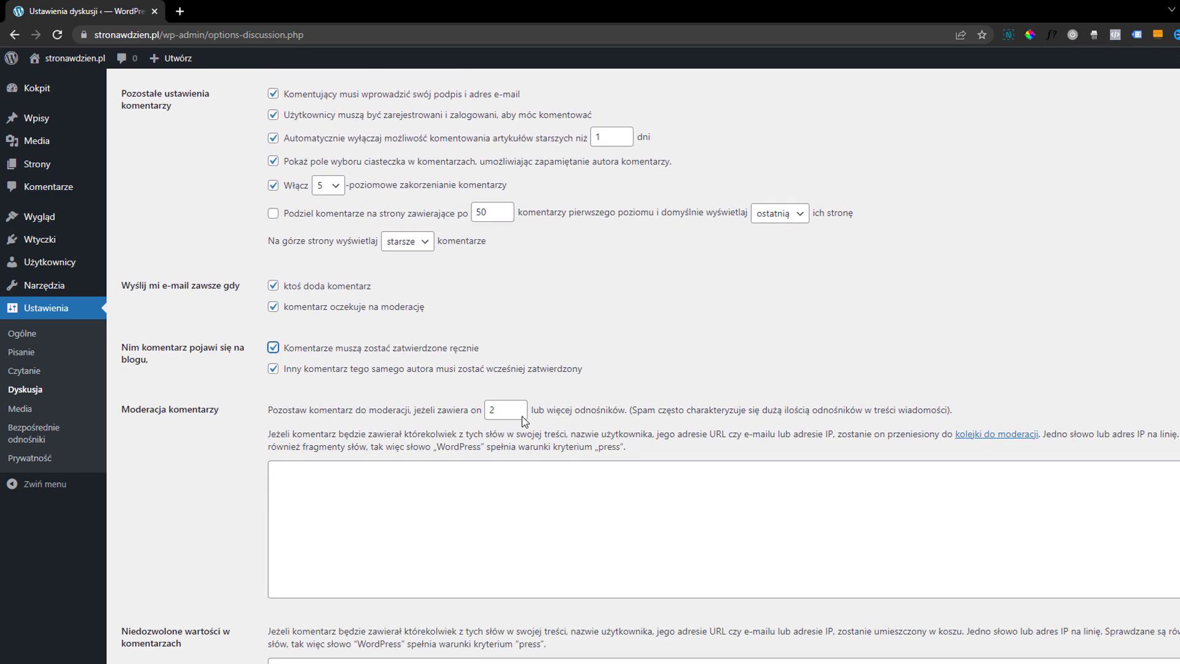
scroll(510, 415, "down", 6)
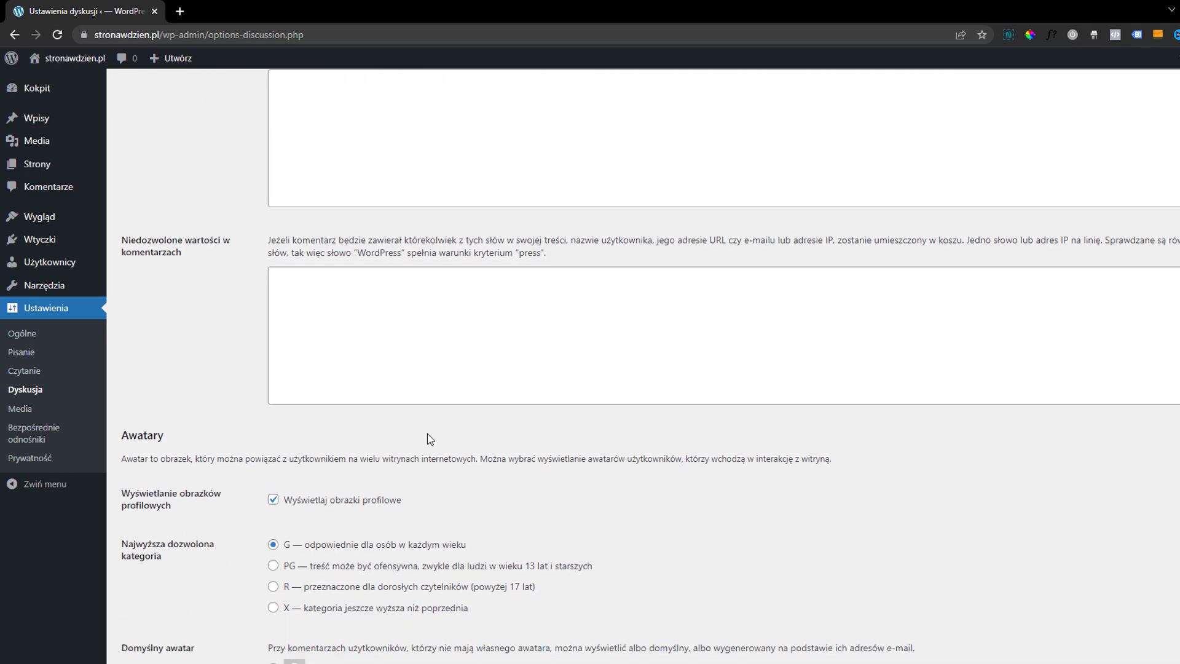
Turn off the display of profile pictures and save the discussion settings
left_click(276, 497)
scroll(353, 492, "up", 2)
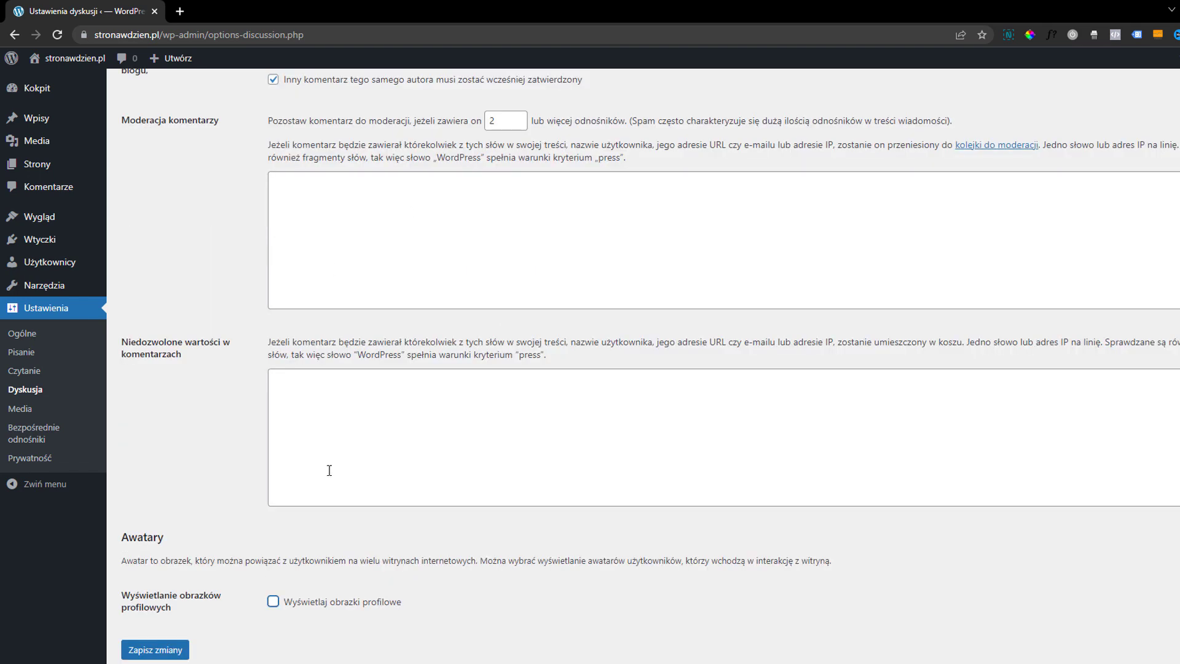
scroll(329, 470, "up", 6)
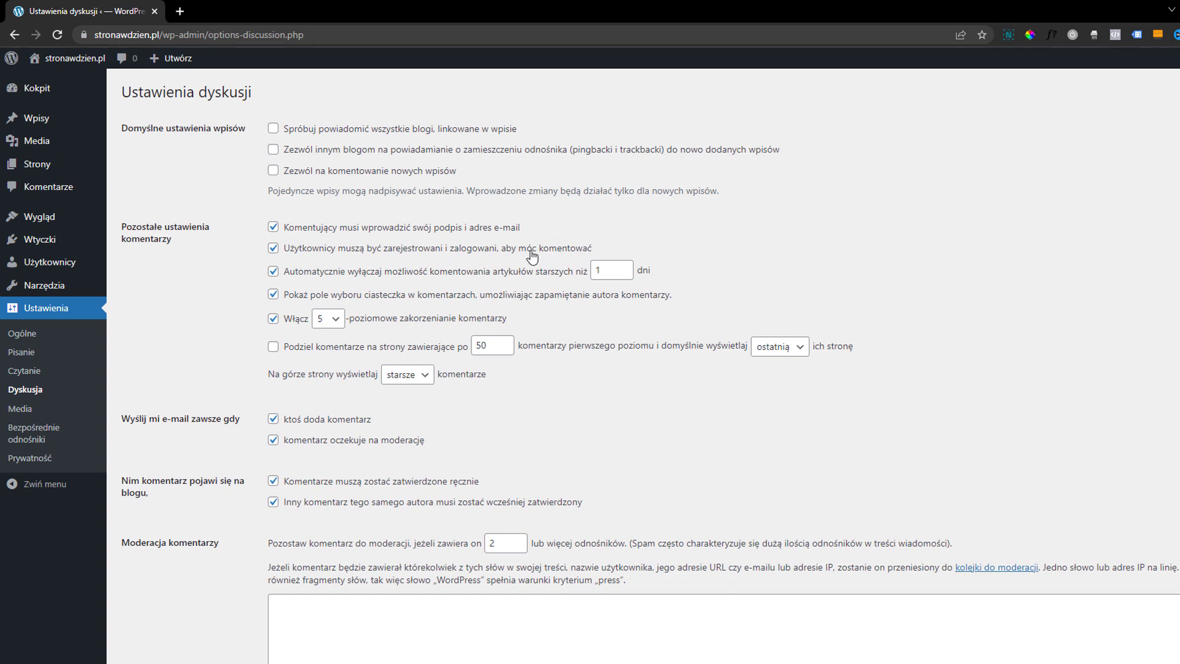
scroll(342, 261, "down", 7)
left_click(143, 653)
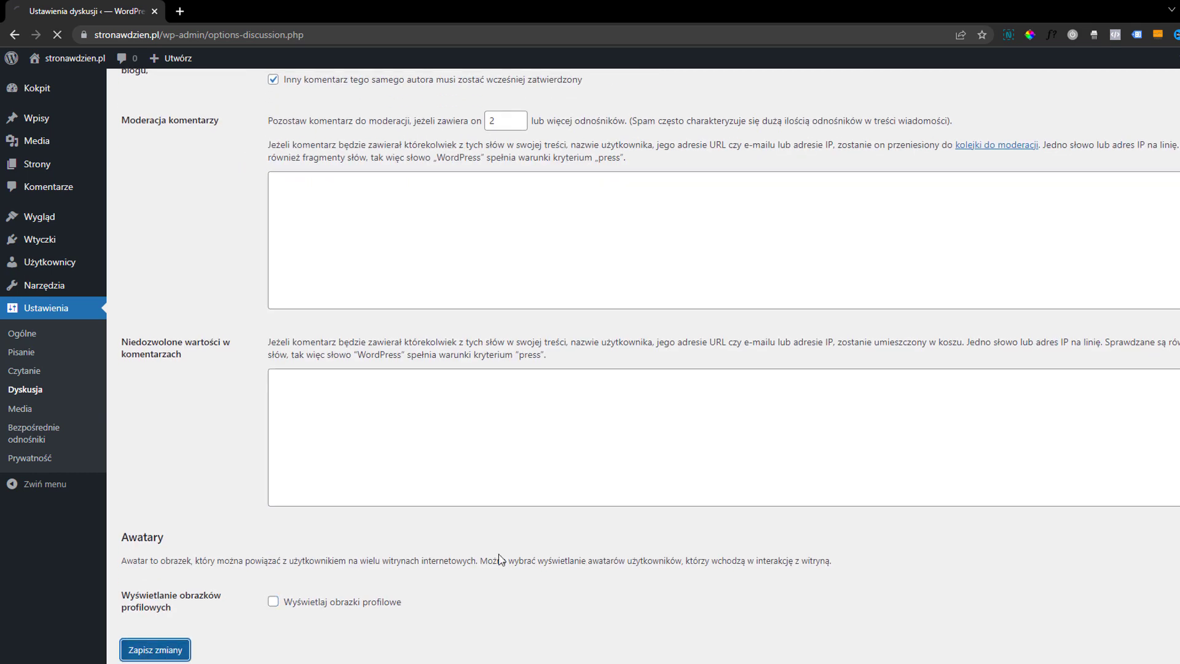
Set the permalinks to the custom structure "/%postname%" without a trailing slash and save the change
left_click(48, 411)
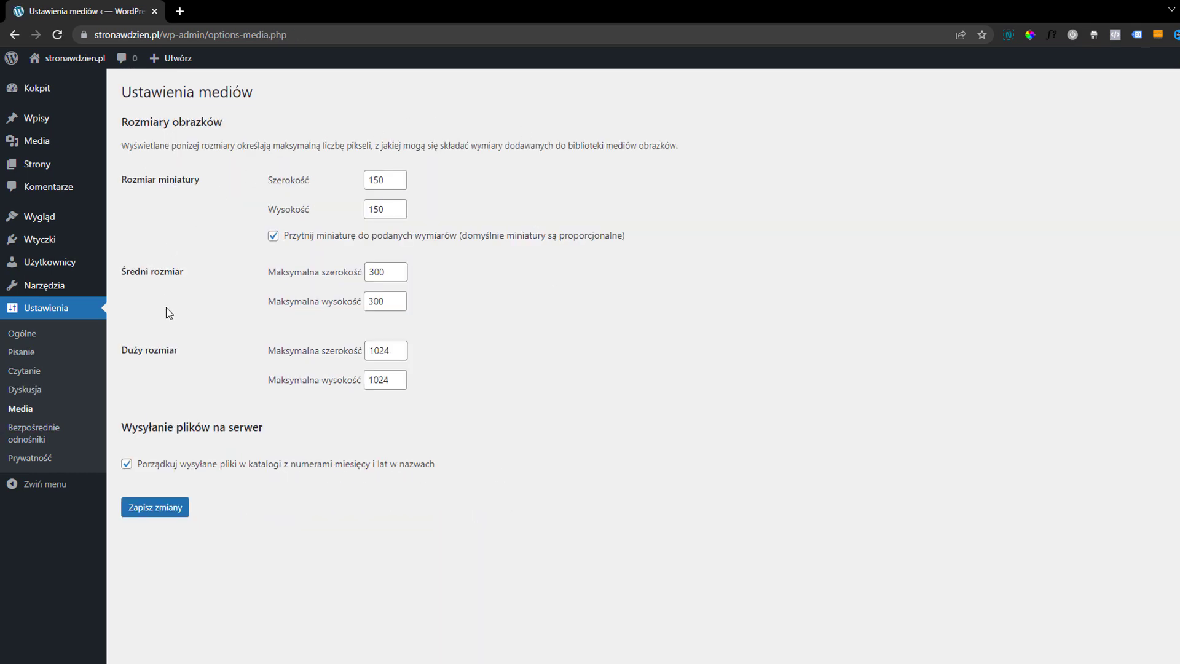
left_click(45, 438)
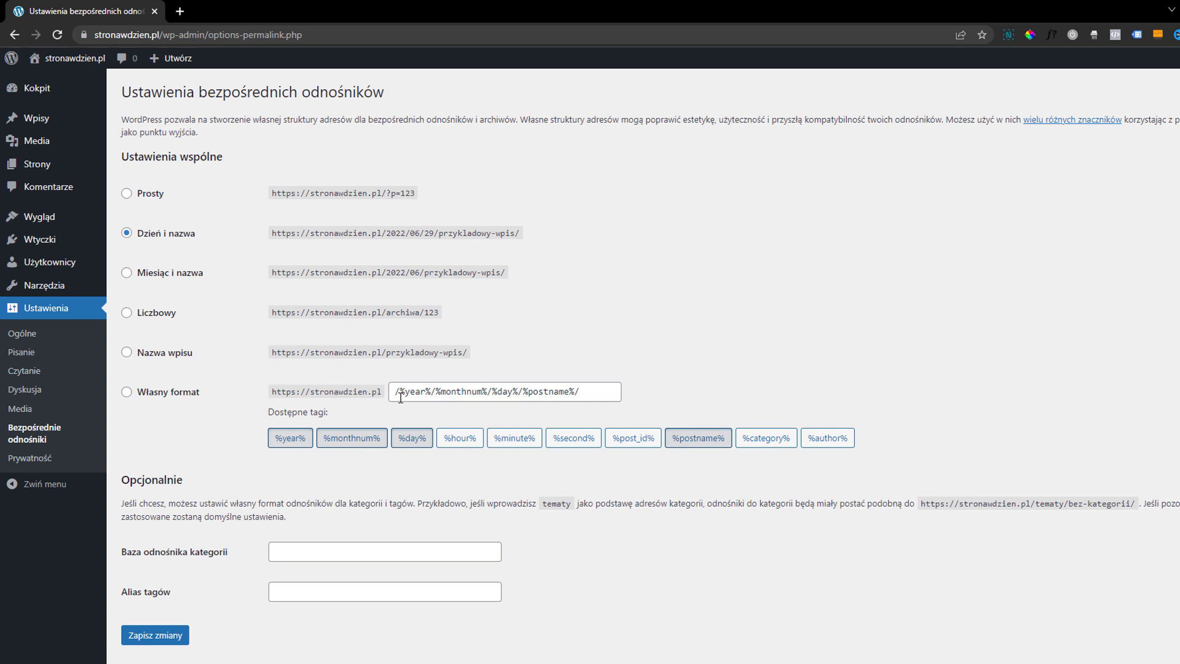
left_click_drag(397, 392, 589, 392)
left_click(594, 387)
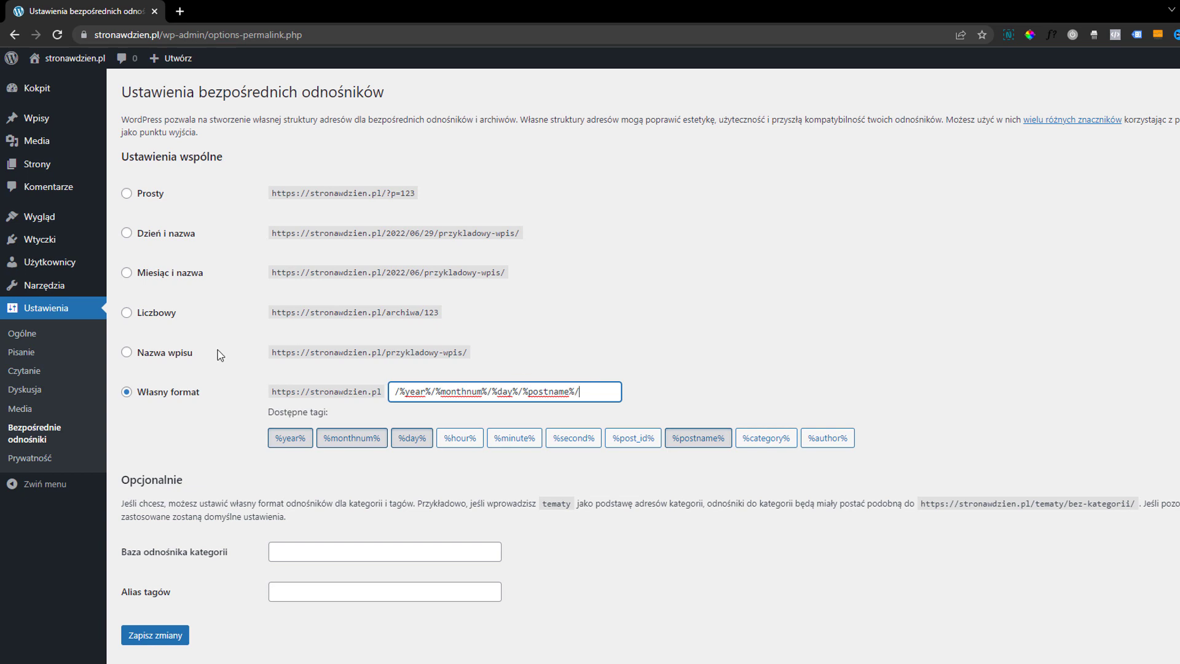
left_click(161, 354)
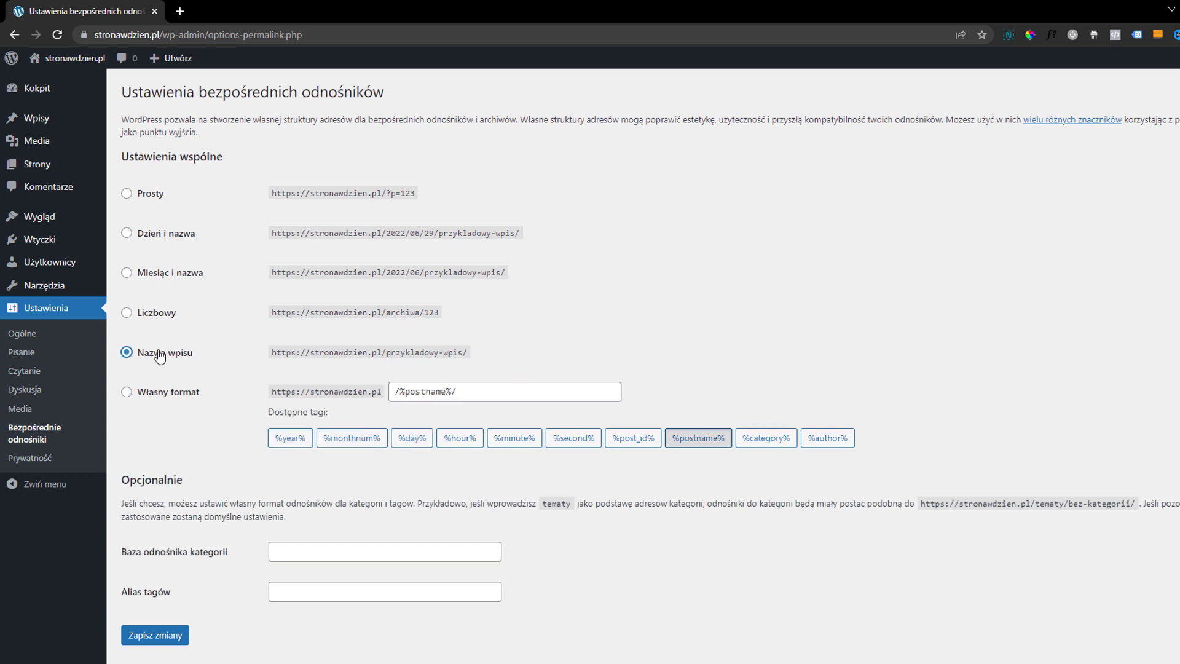
left_click(553, 395)
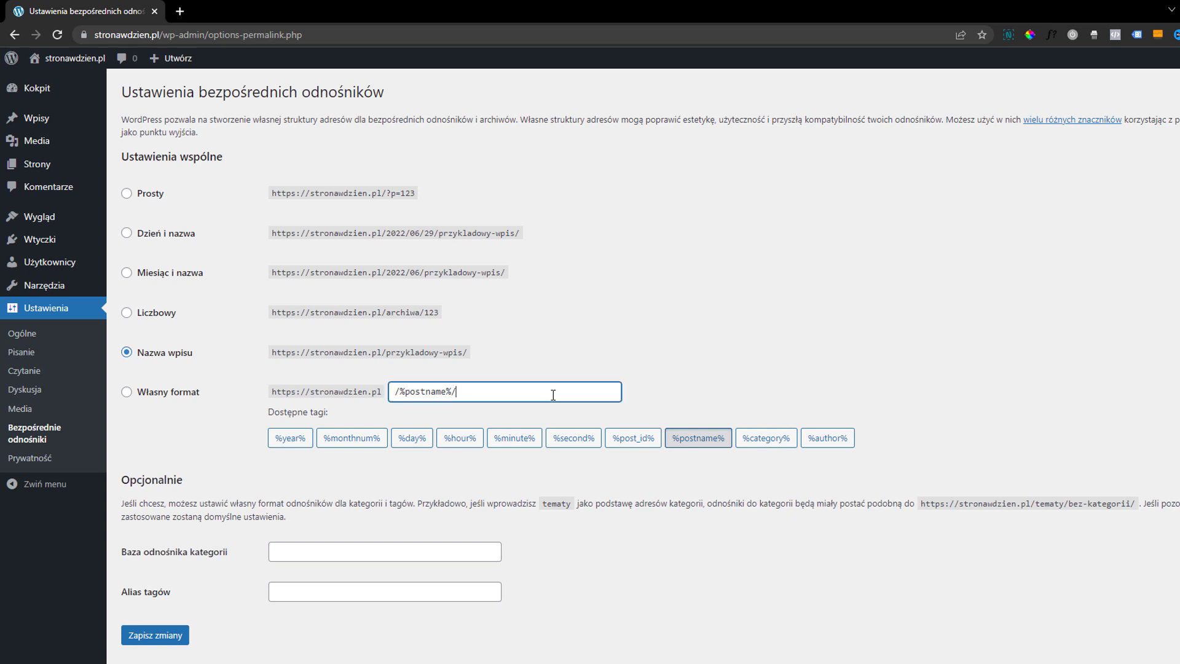
key("BackSpace")
left_click(163, 629)
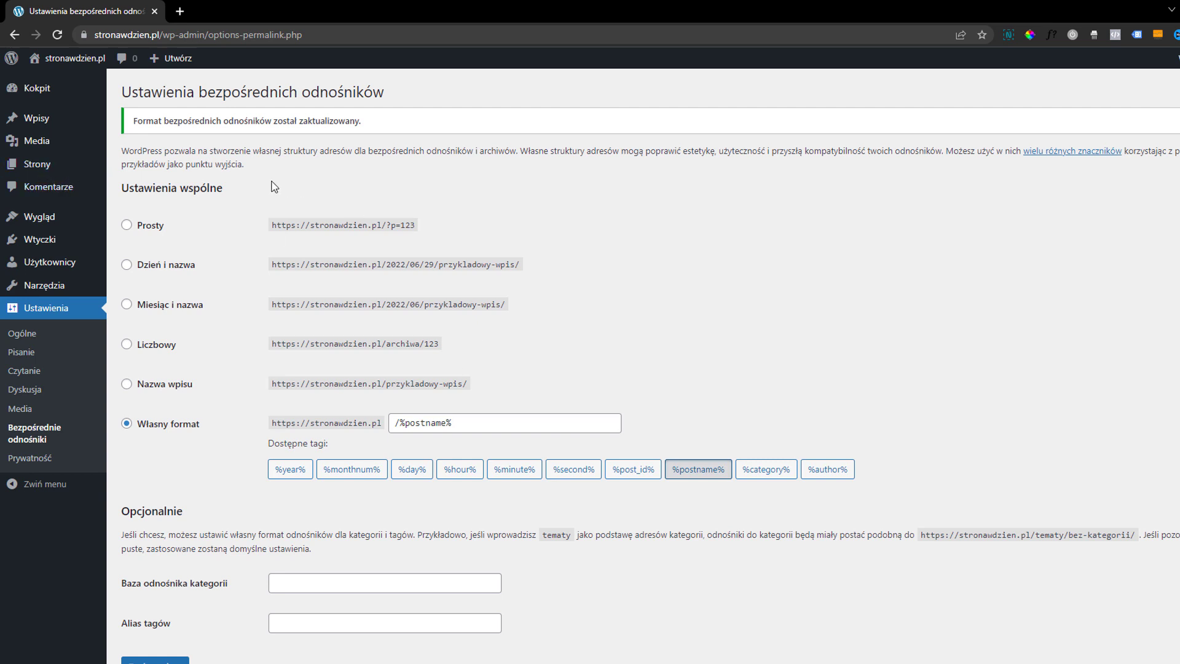
left_click(46, 189)
mouse_move(48, 122)
mouse_move(44, 173)
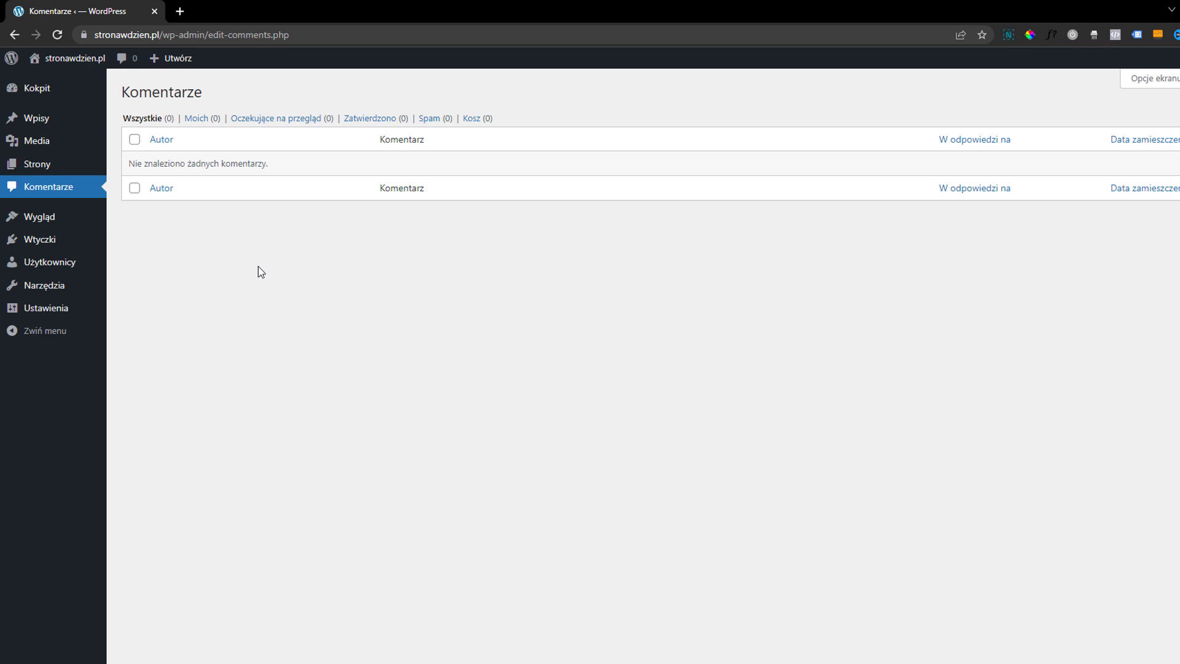
mouse_move(52, 298)
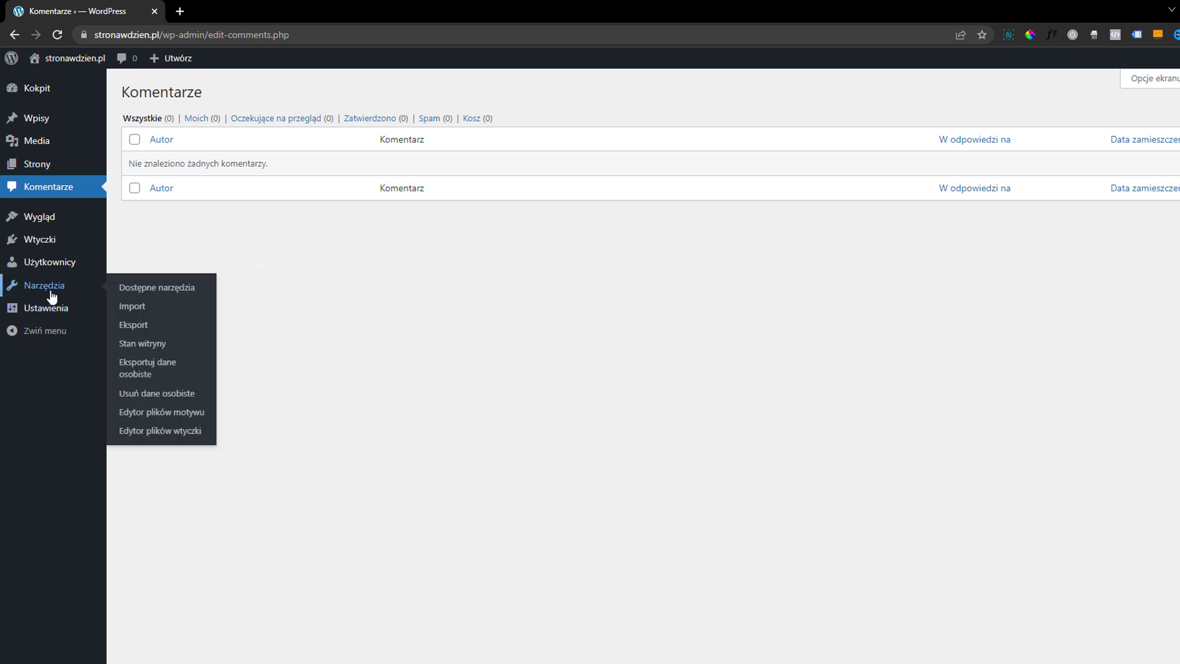
Find the Kadence theme in the theme directory, then install and activate it on the site
mouse_move(59, 223)
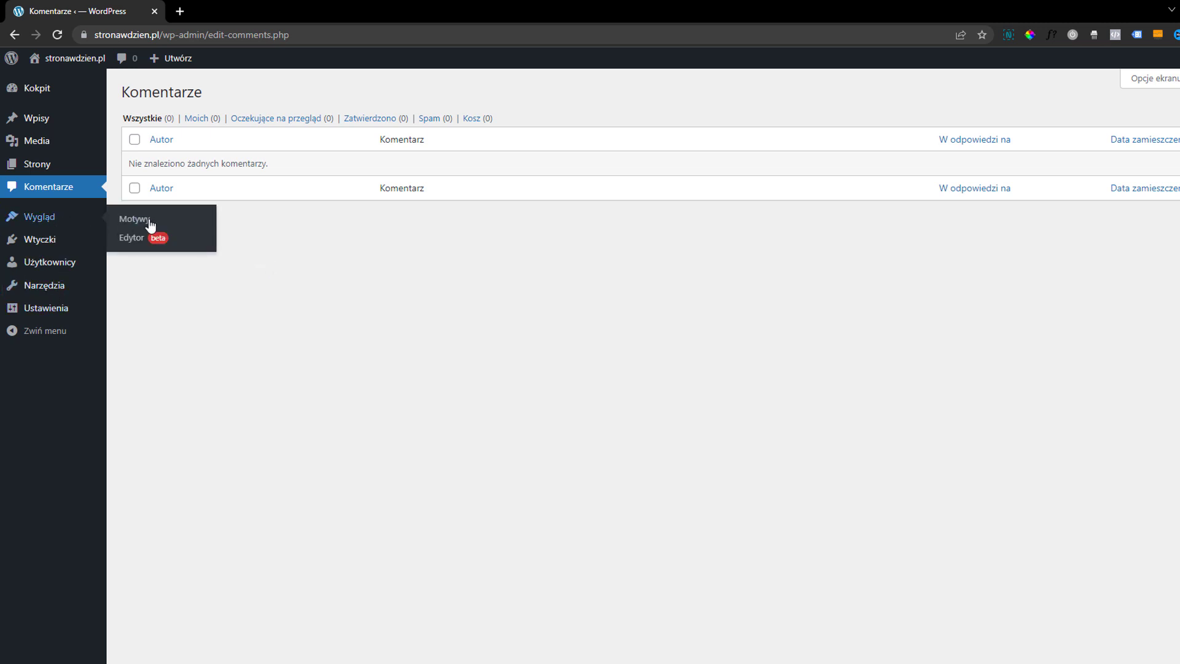
left_click(155, 224)
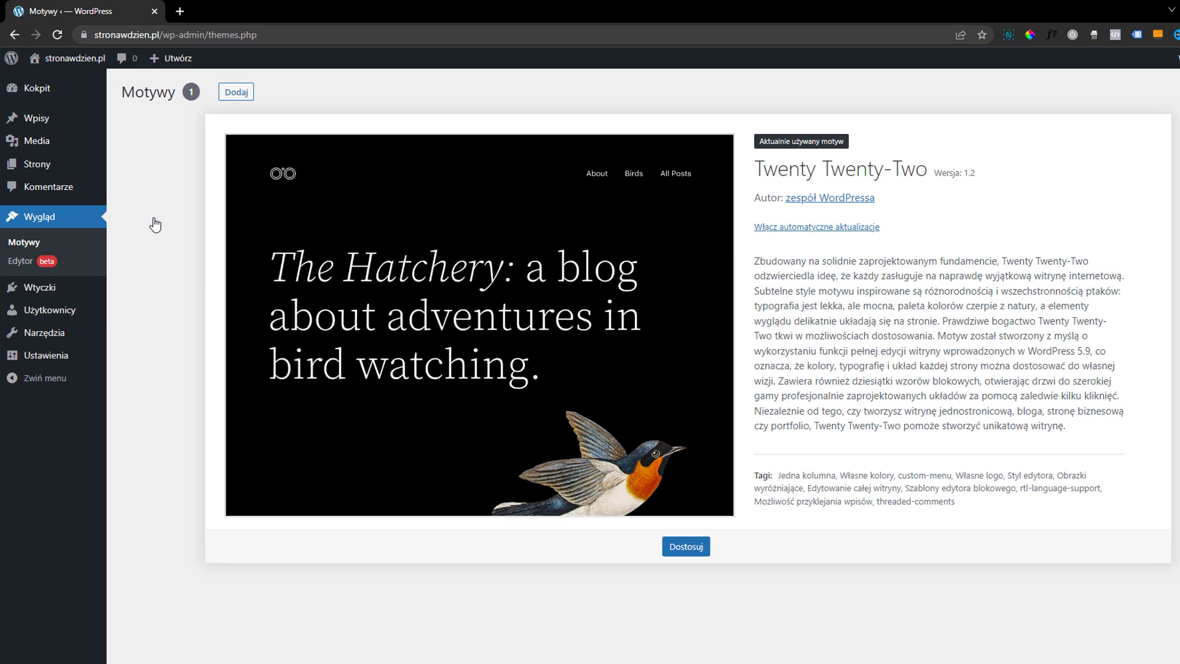
left_click(242, 95)
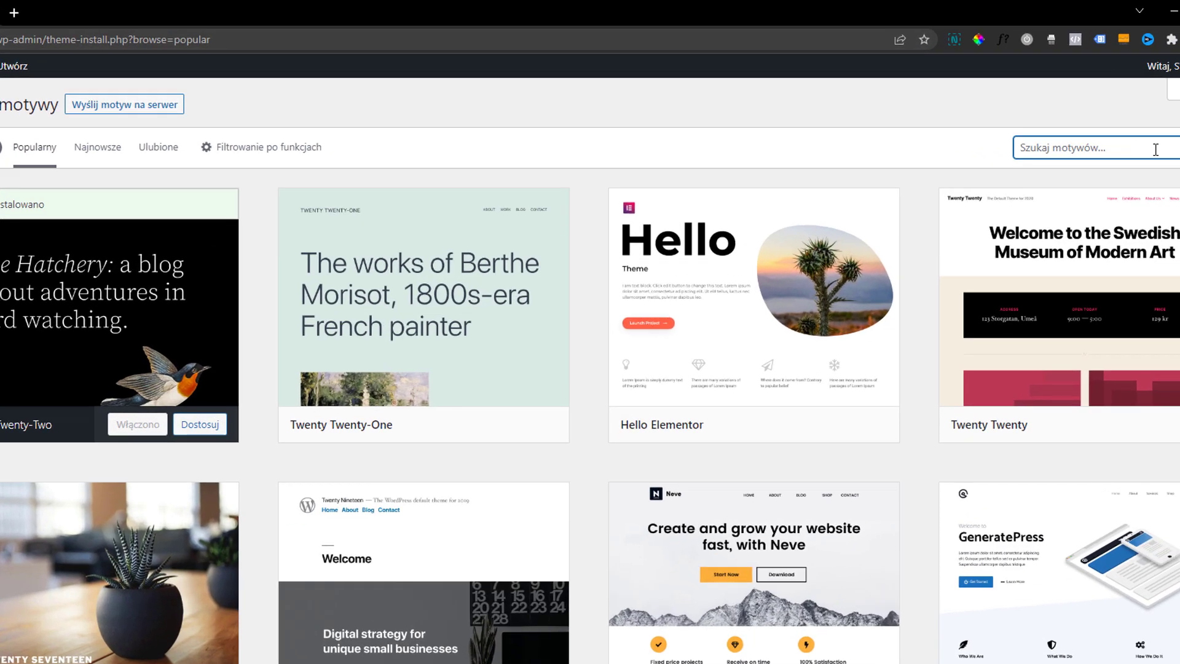
type("kadence")
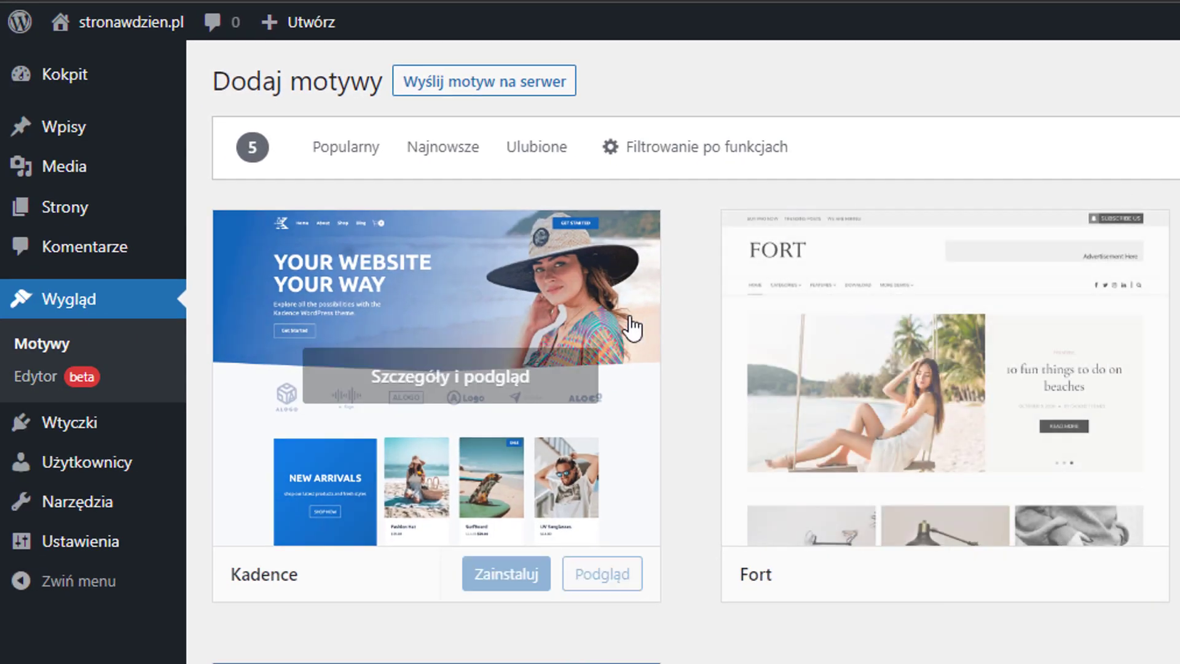
left_click(520, 580)
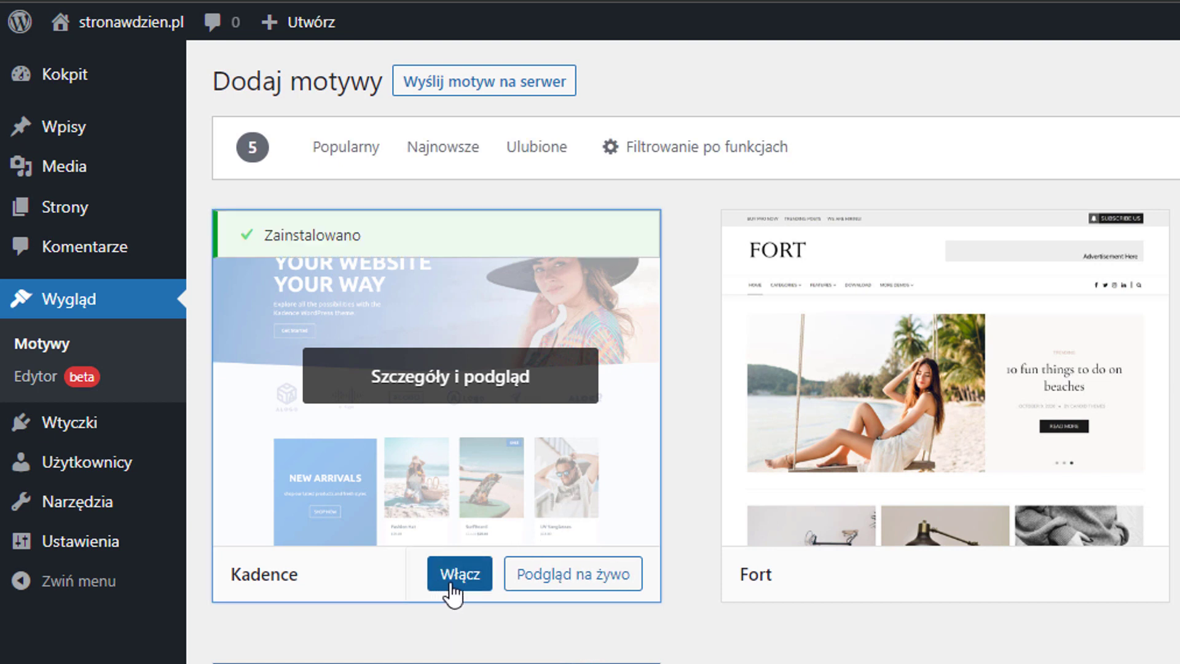
left_click(461, 575)
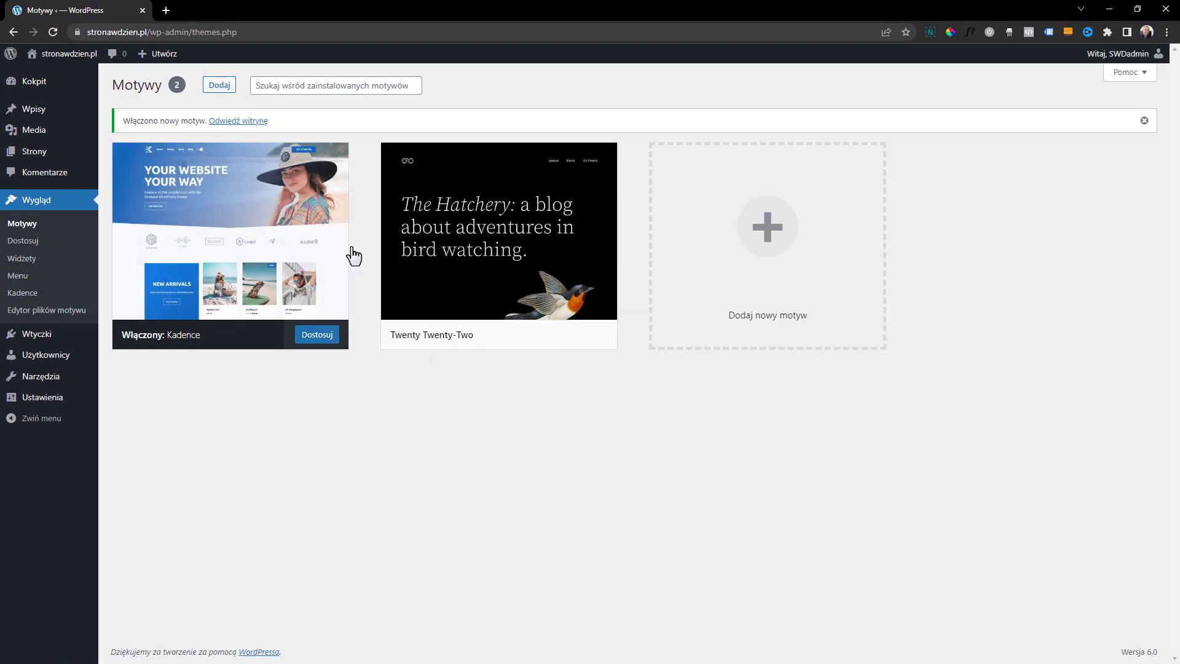
Install Kadence Starter Templates from the Kadence theme's settings page
mouse_move(344, 249)
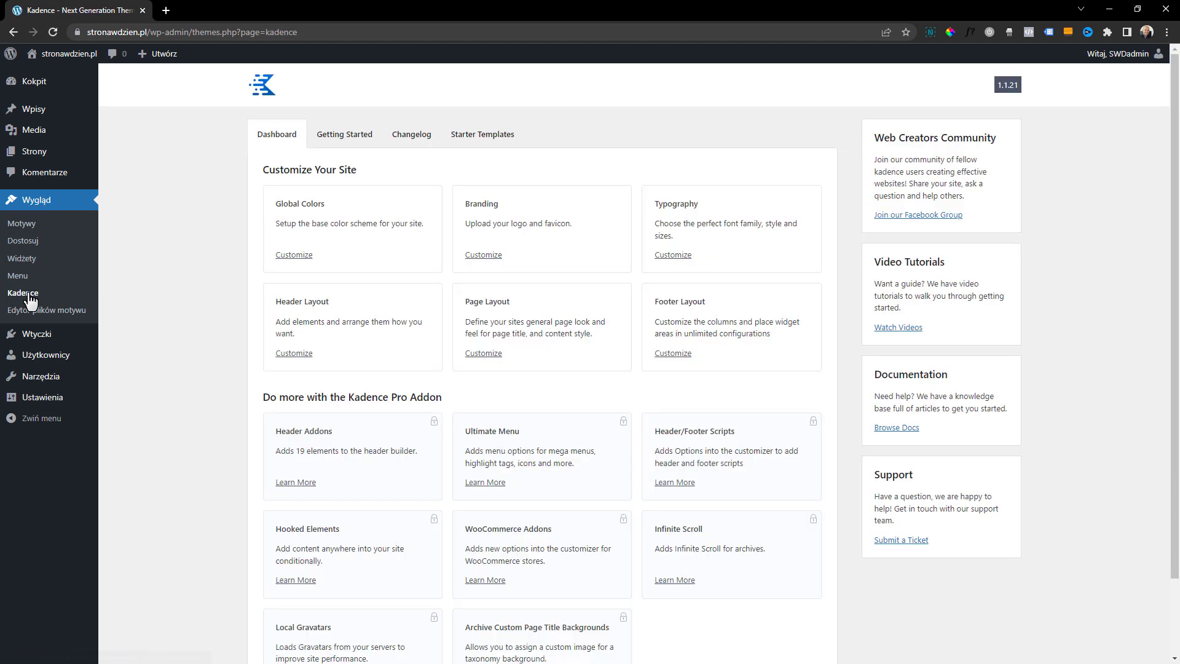
left_click(478, 135)
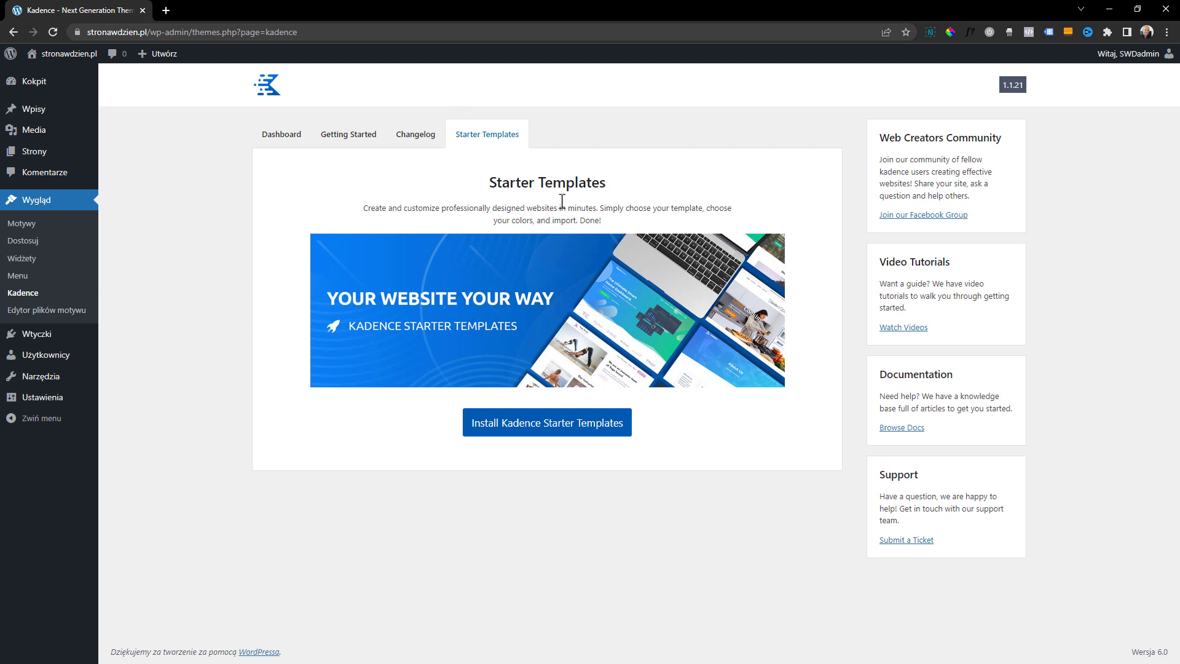
left_click(538, 432)
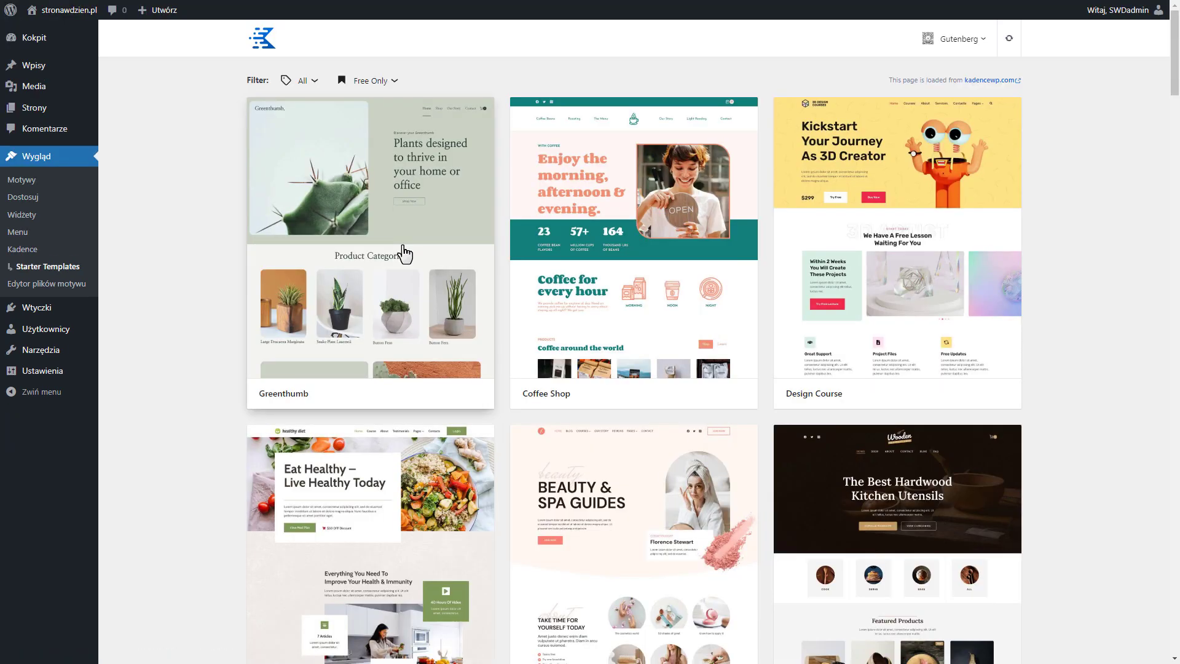
Limit the starter templates to free ones only and collapse the admin menu
left_click(370, 82)
left_click(343, 161)
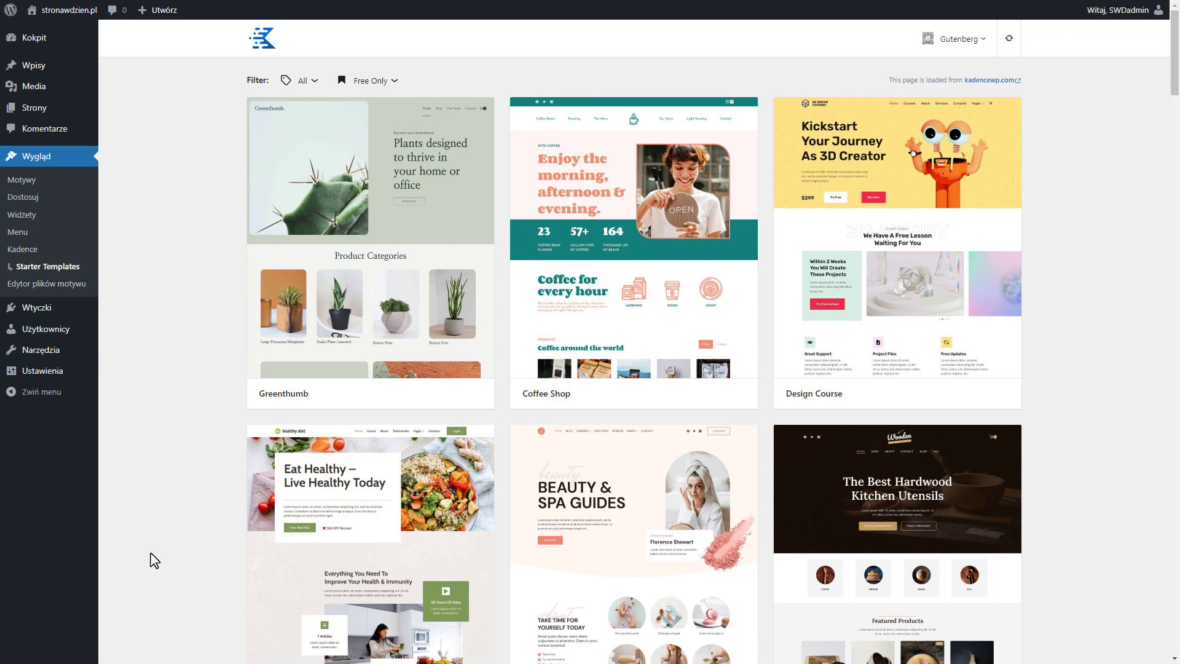
left_click(59, 398)
Browse the free starter templates and open the preview of the Fitness Course template
scroll(792, 445, "down", 4)
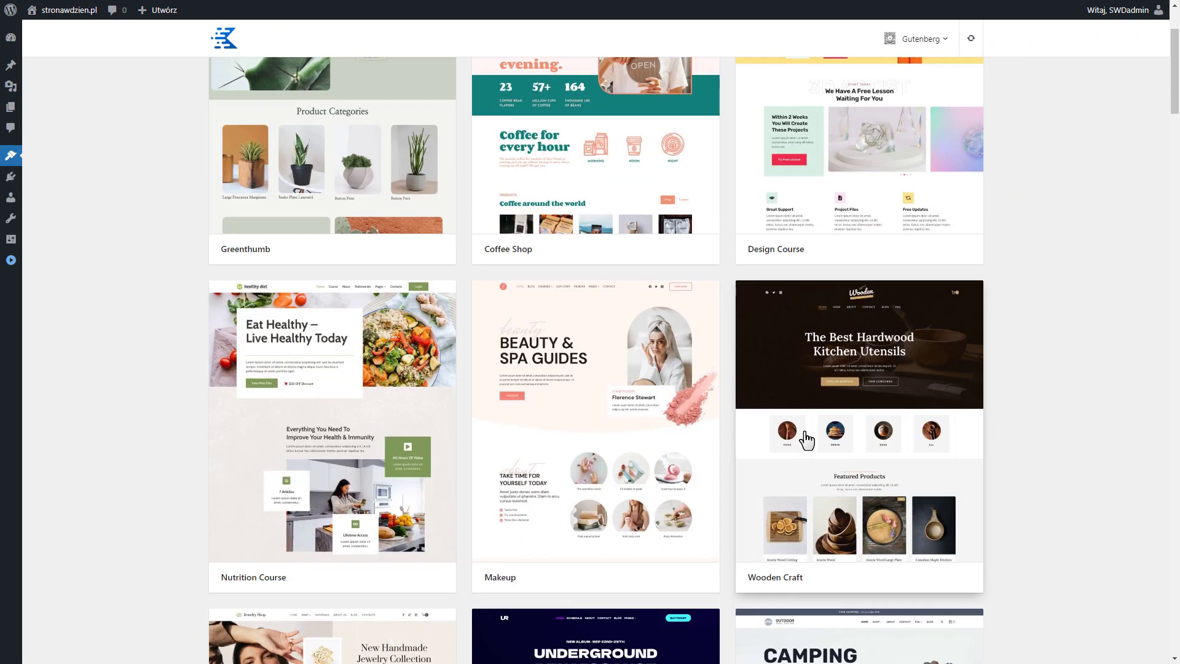
scroll(489, 239, "down", 14)
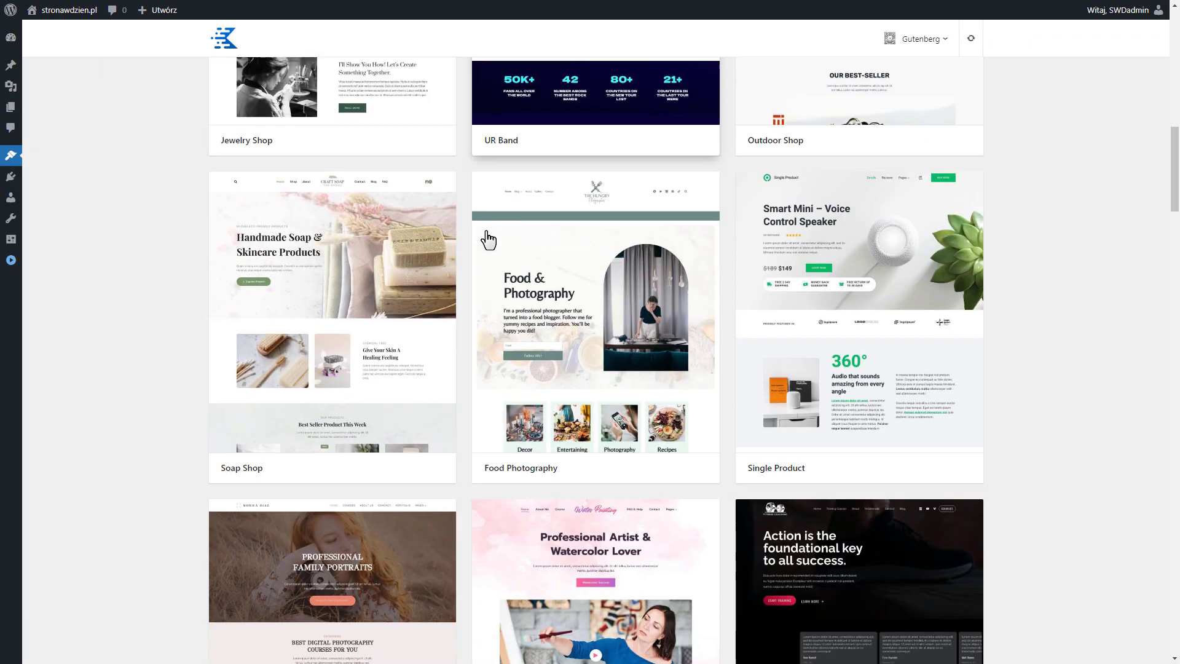
scroll(487, 237, "down", 6)
scroll(487, 237, "up", 3)
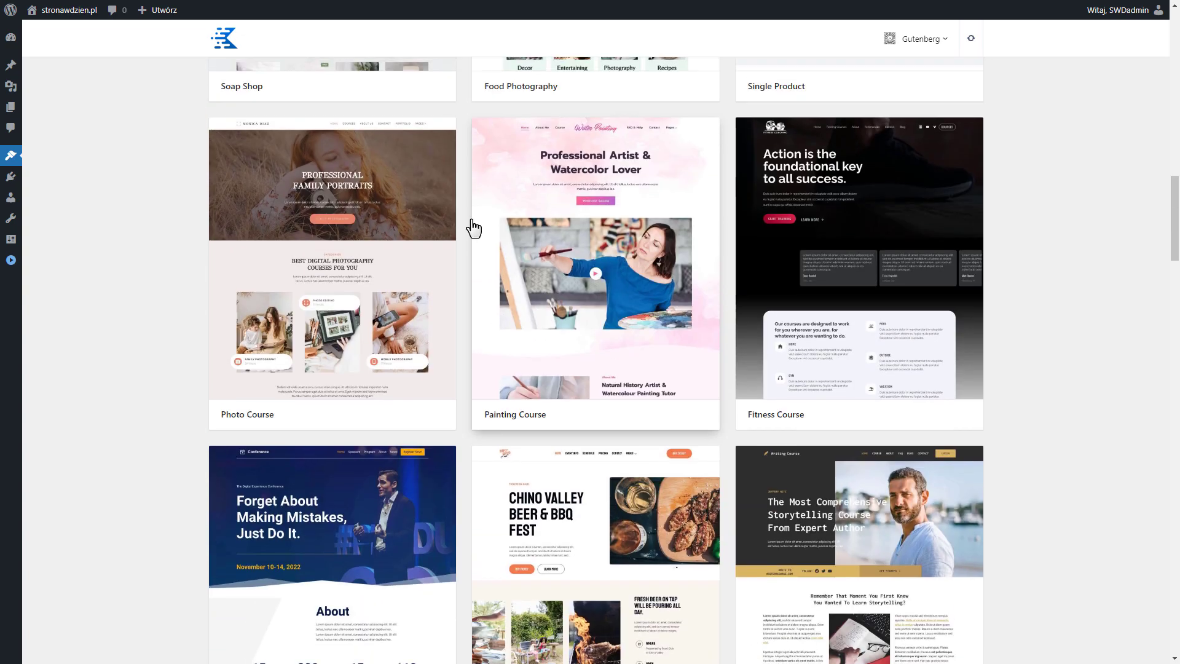
scroll(286, 430, "down", 3)
scroll(722, 237, "up", 3)
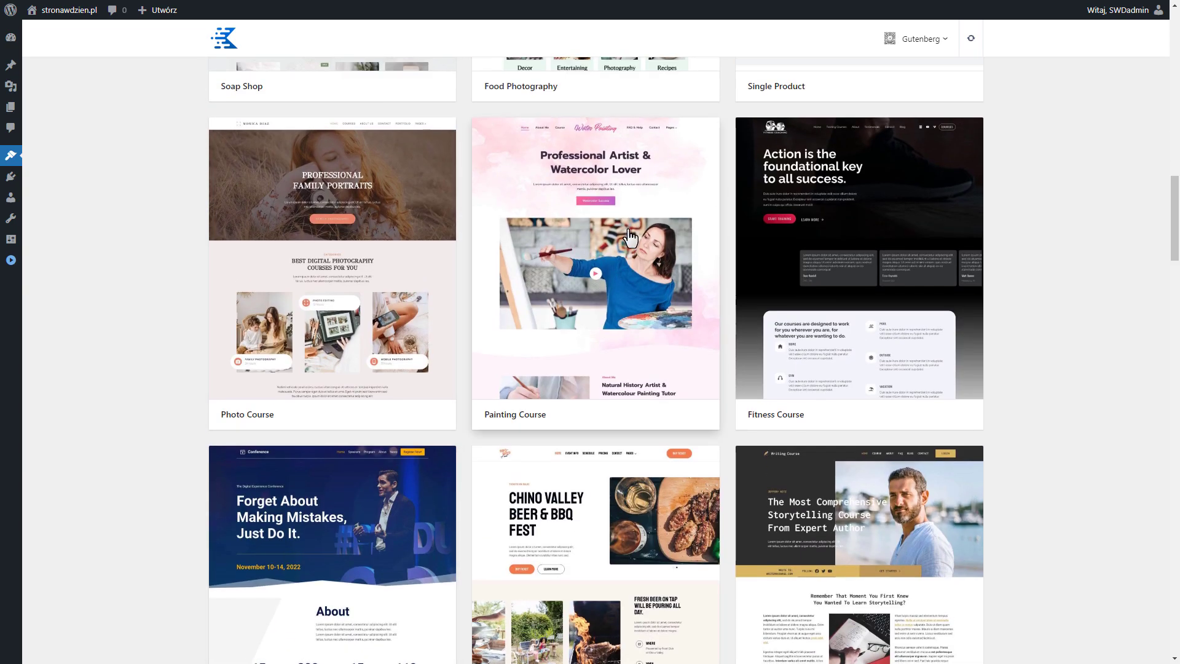
left_click(819, 238)
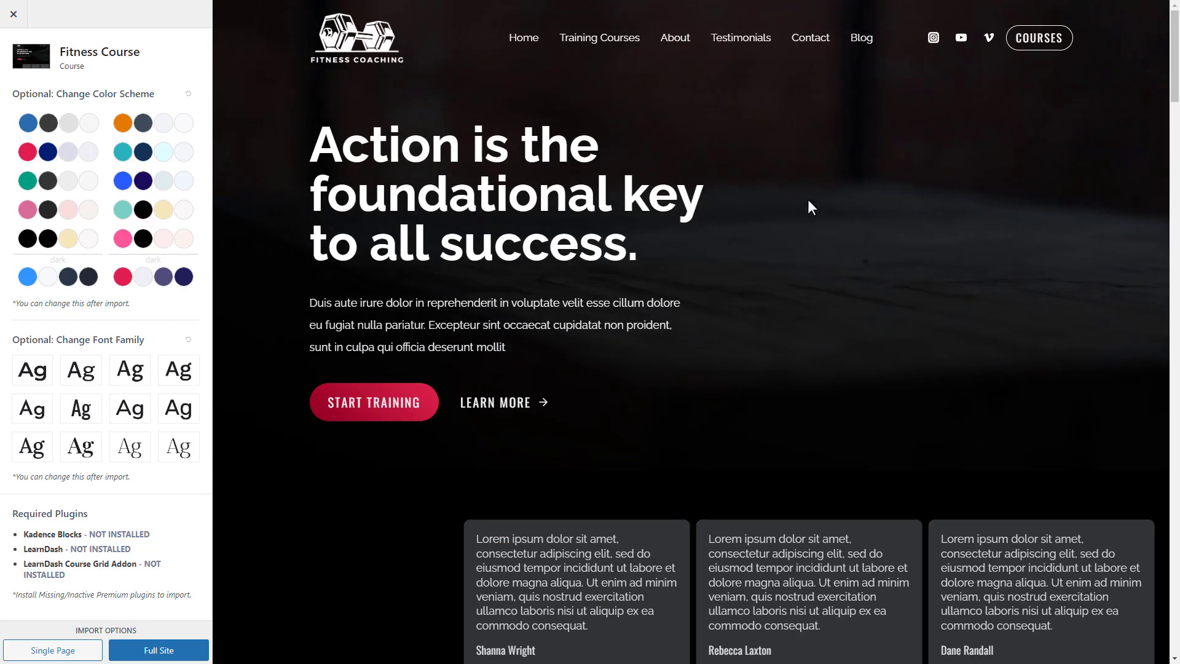
Look through the home and About pages of the Fitness Course demo, then close its preview
scroll(721, 309, "down", 15)
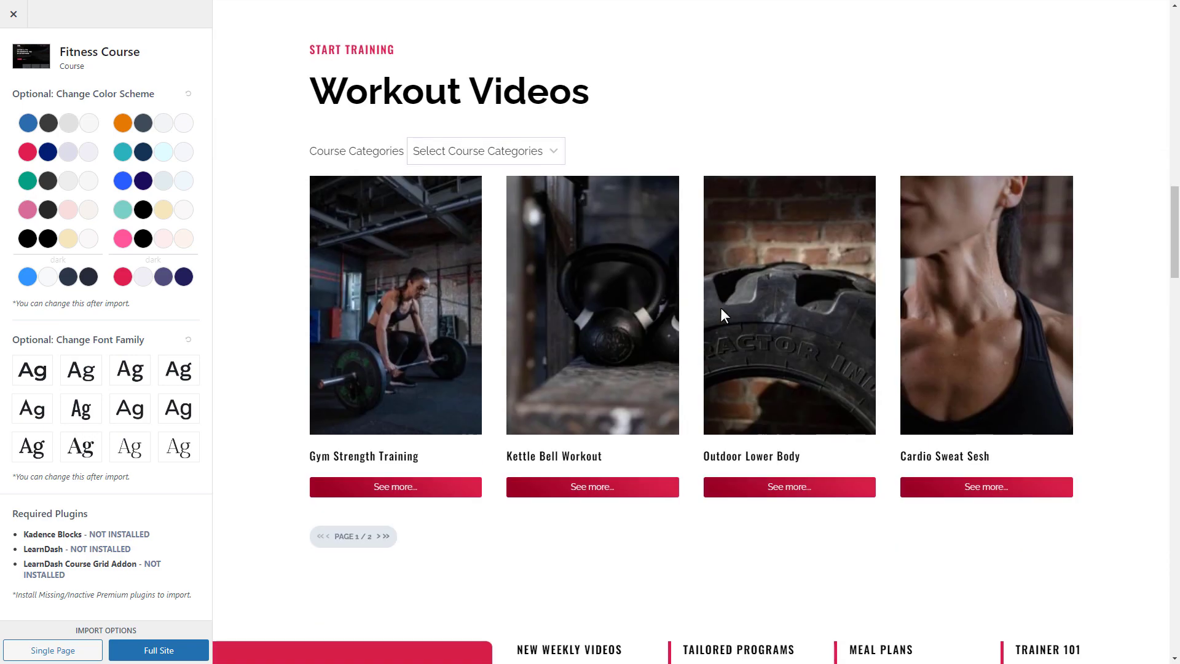
scroll(720, 307, "down", 20)
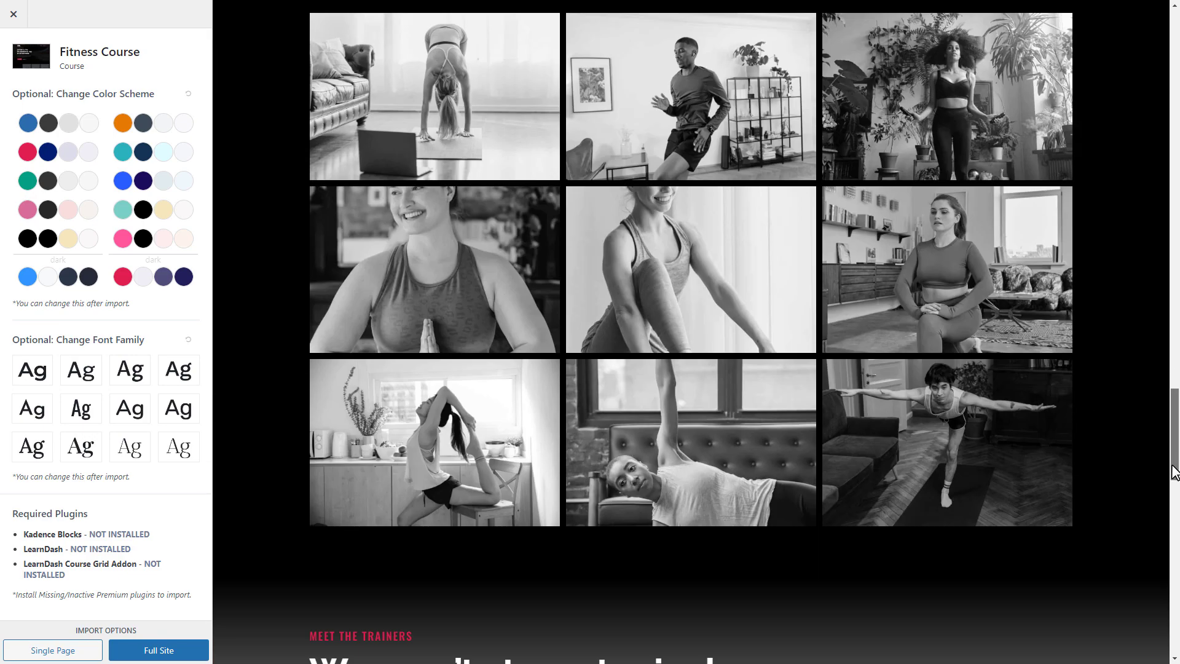
left_click_drag(1174, 473, 1174, 74)
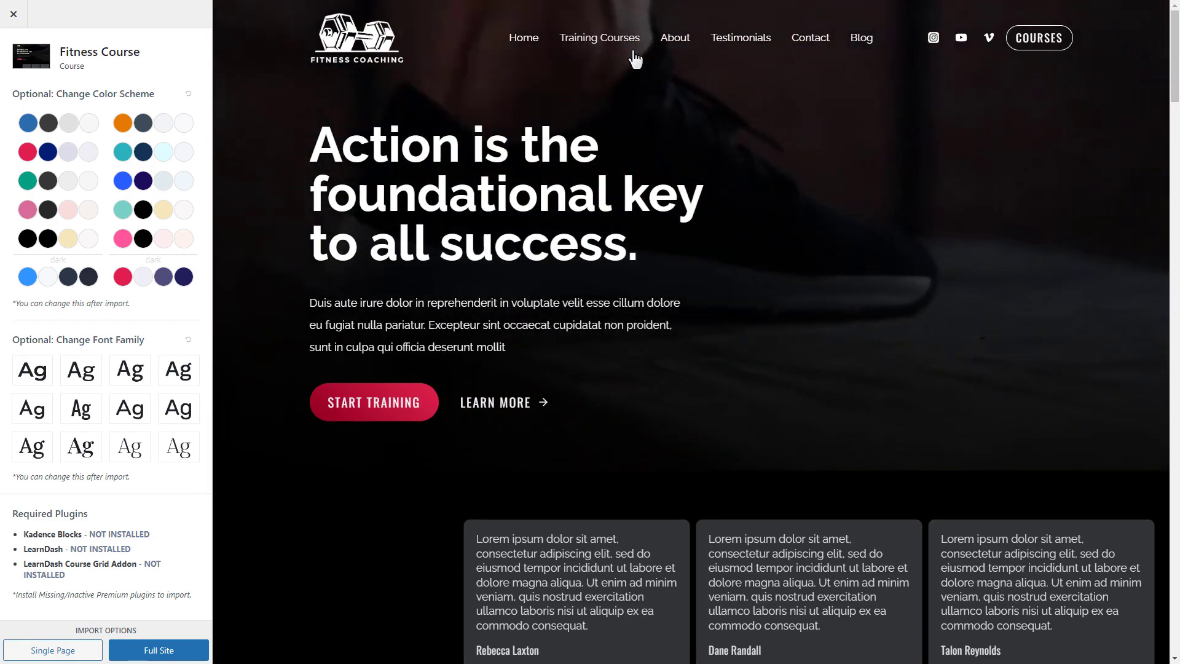
left_click(674, 38)
scroll(614, 271, "down", 8)
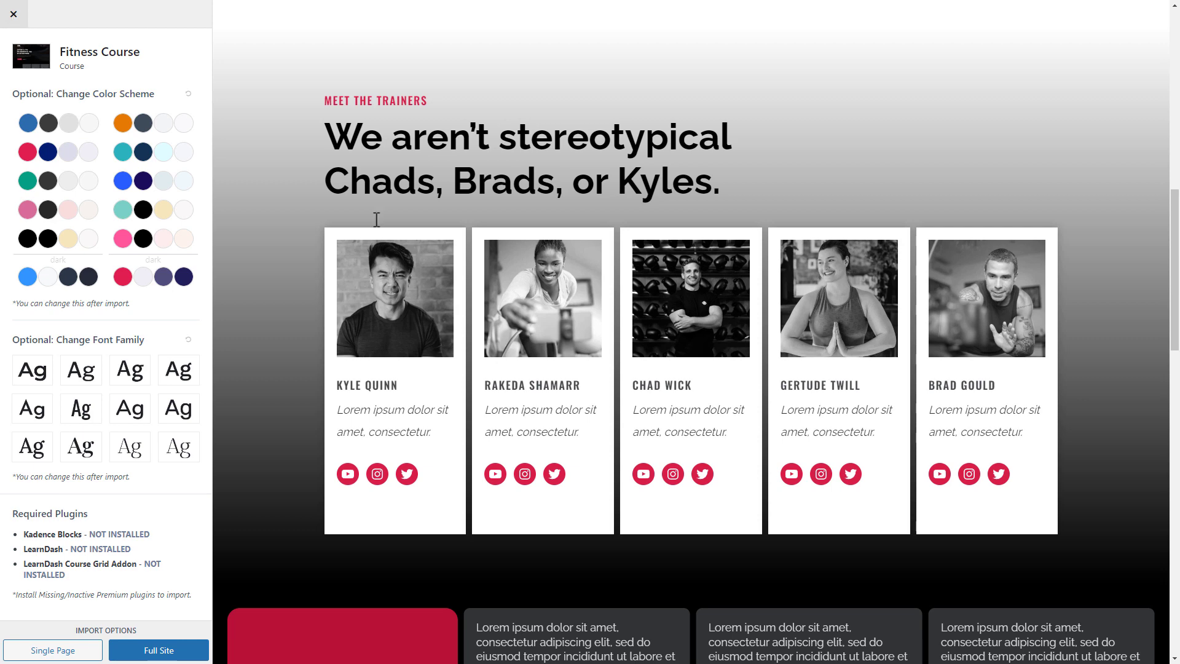
scroll(567, 329, "up", 8)
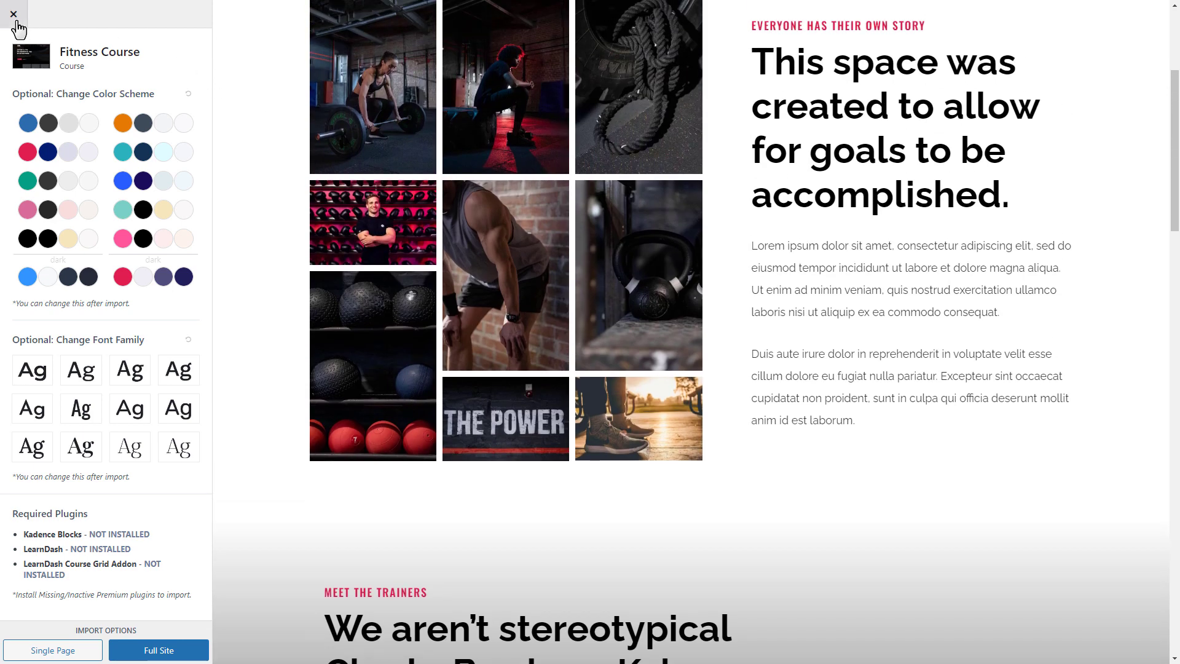
left_click(13, 14)
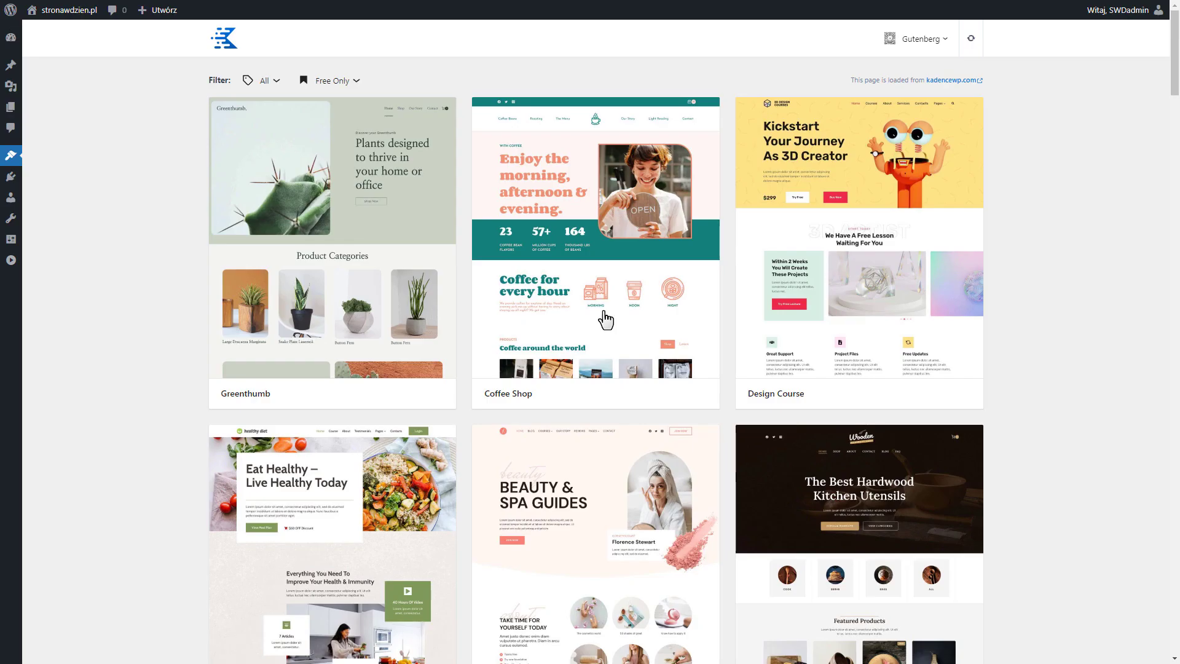
Browse further down the template gallery, preview the Conference template's page, and return to the gallery
scroll(754, 401, "down", 10)
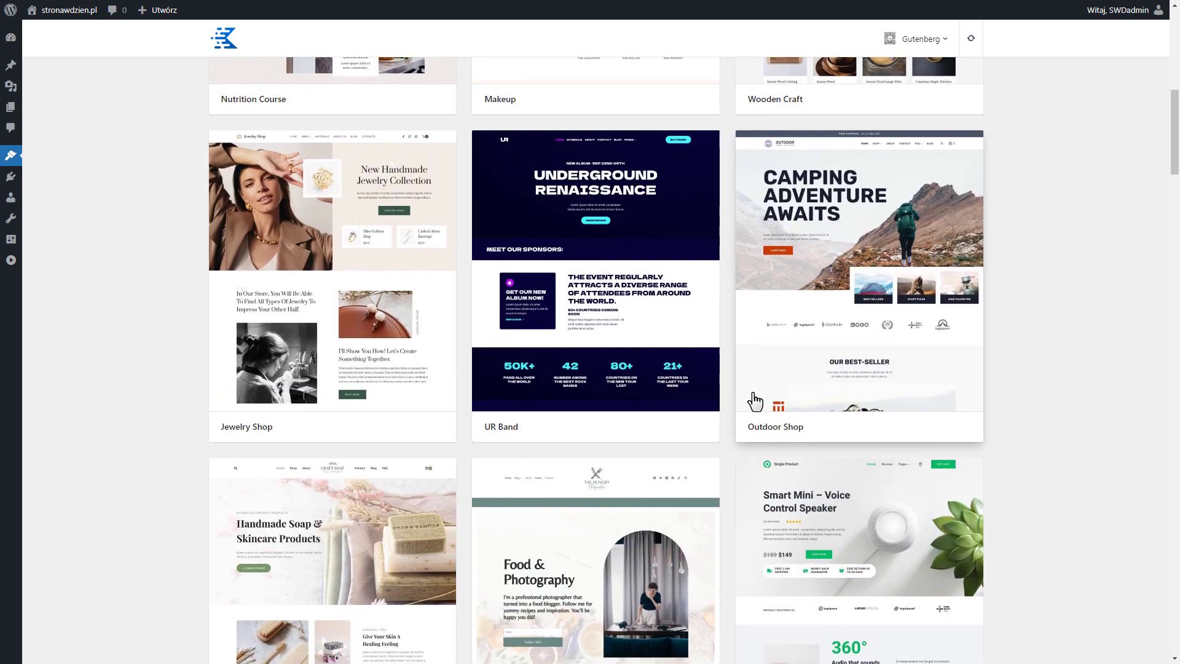
scroll(710, 411, "up", 10)
scroll(711, 411, "down", 10)
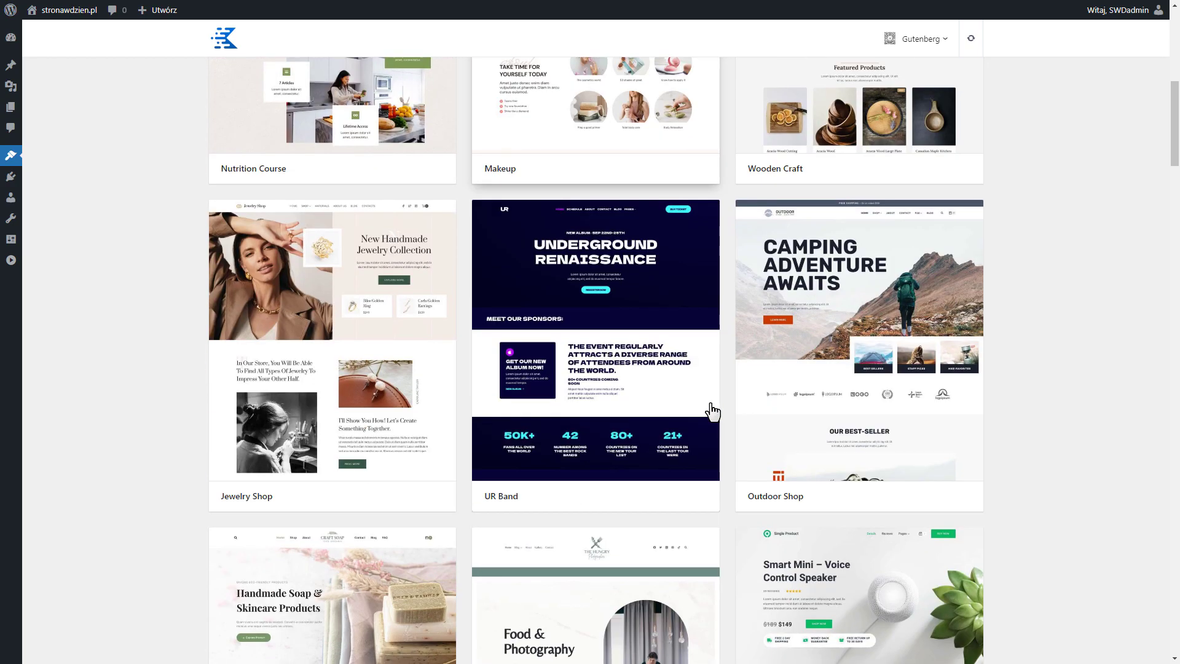
scroll(712, 411, "down", 5)
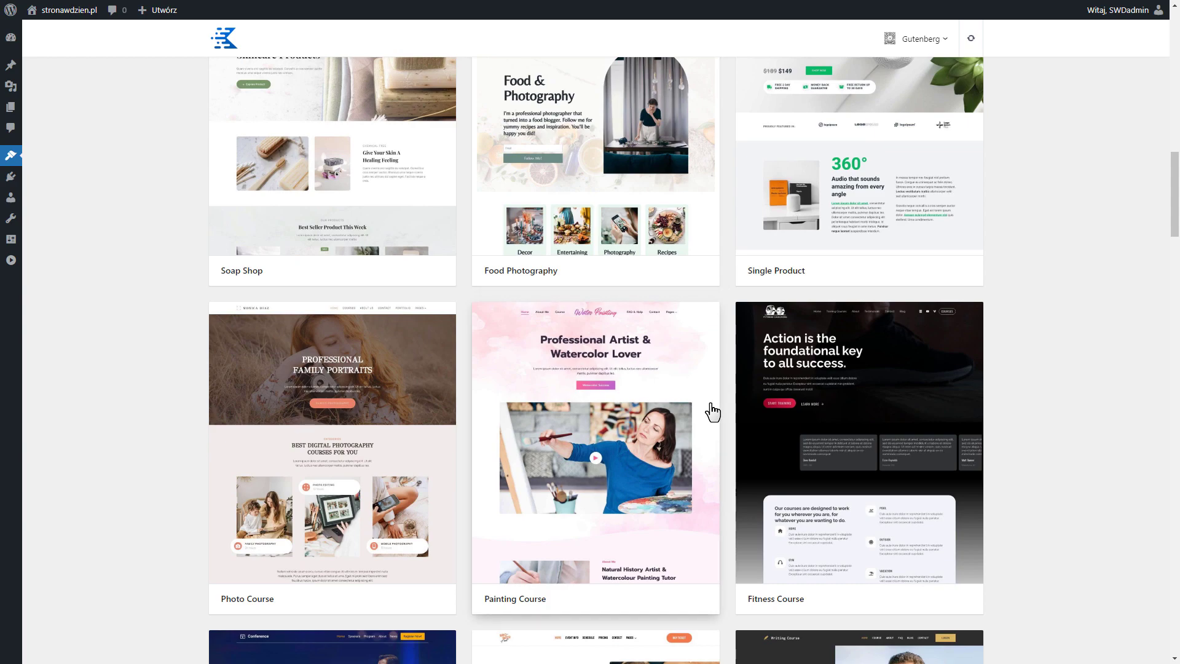
scroll(289, 326, "down", 7)
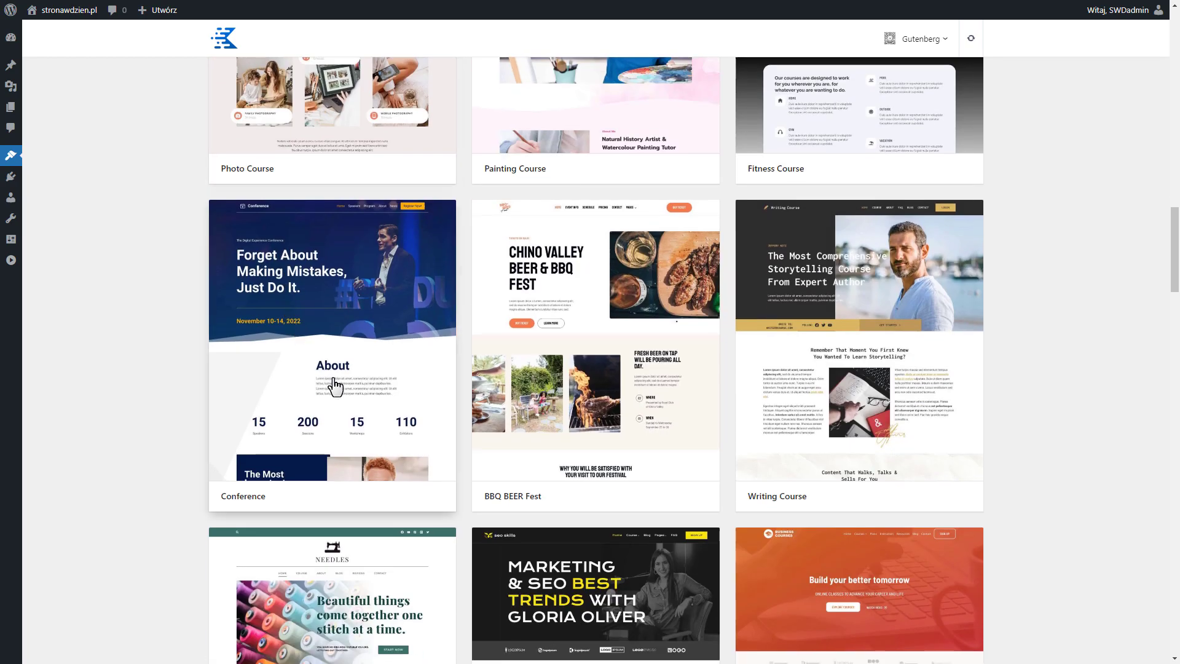
left_click(335, 386)
scroll(569, 387, "down", 8)
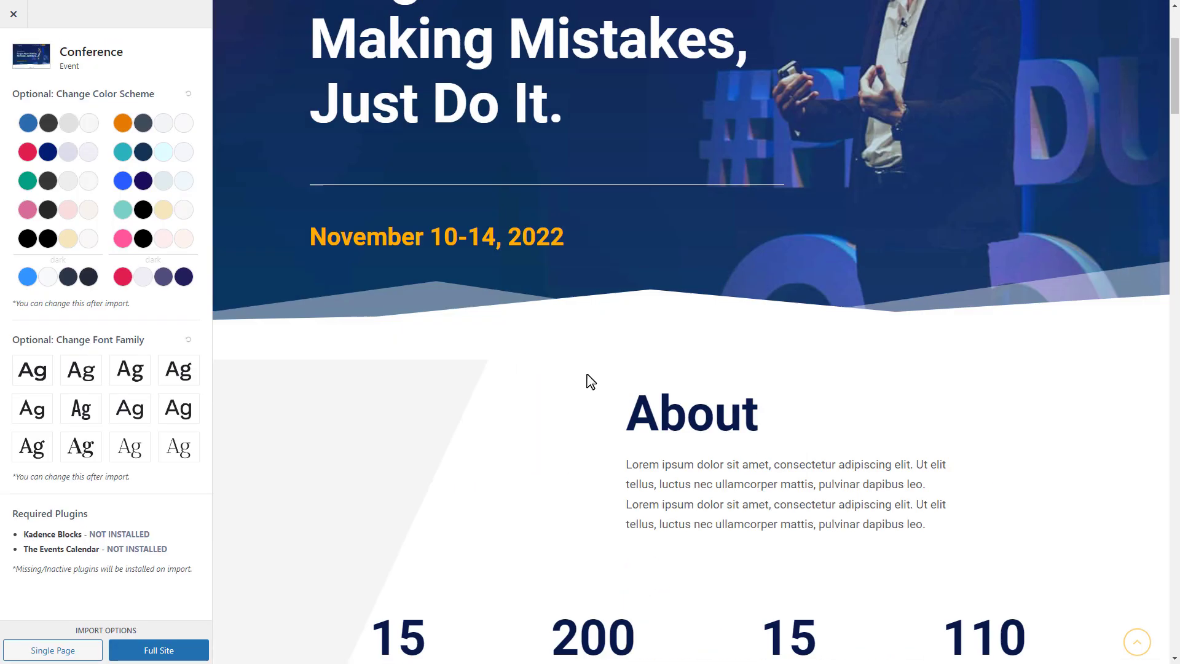
scroll(586, 376, "down", 9)
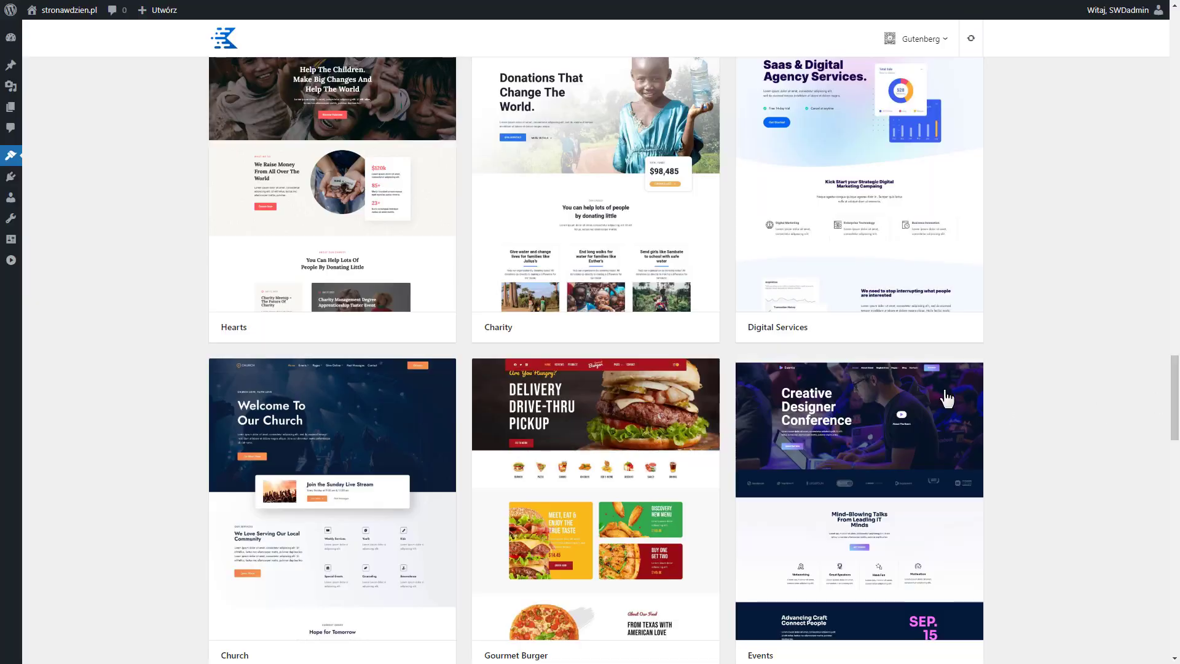
scroll(1031, 413, "down", 8)
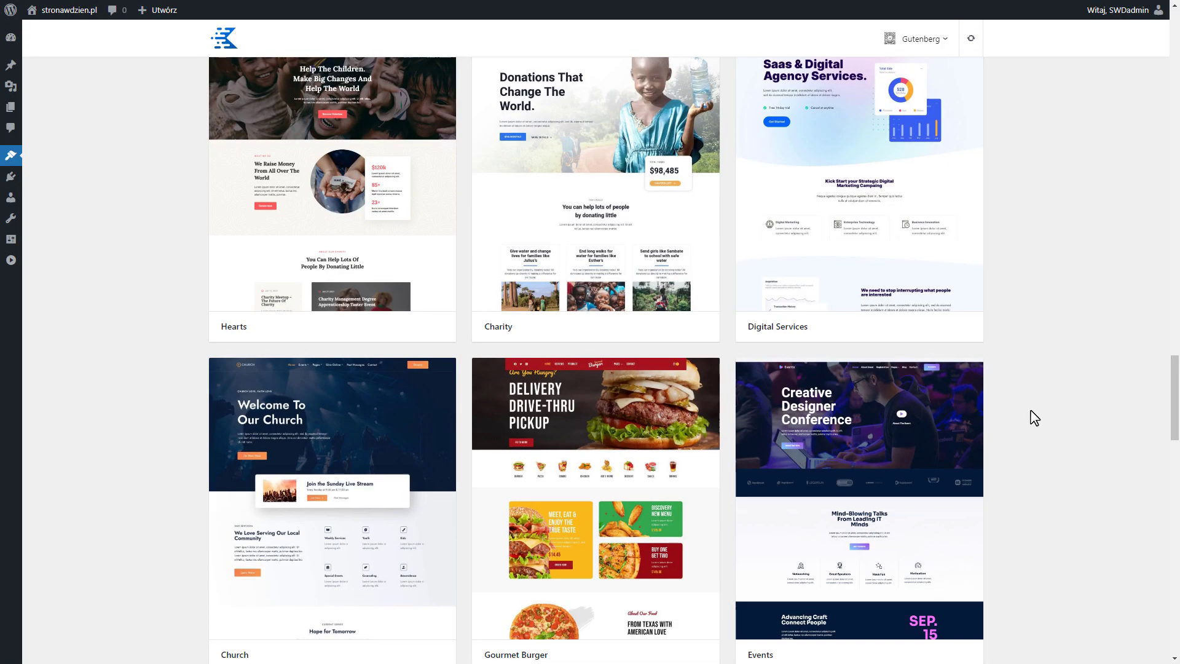
Find and open the Course starter template, and review the sections of its demo home page
scroll(1034, 417, "down", 12)
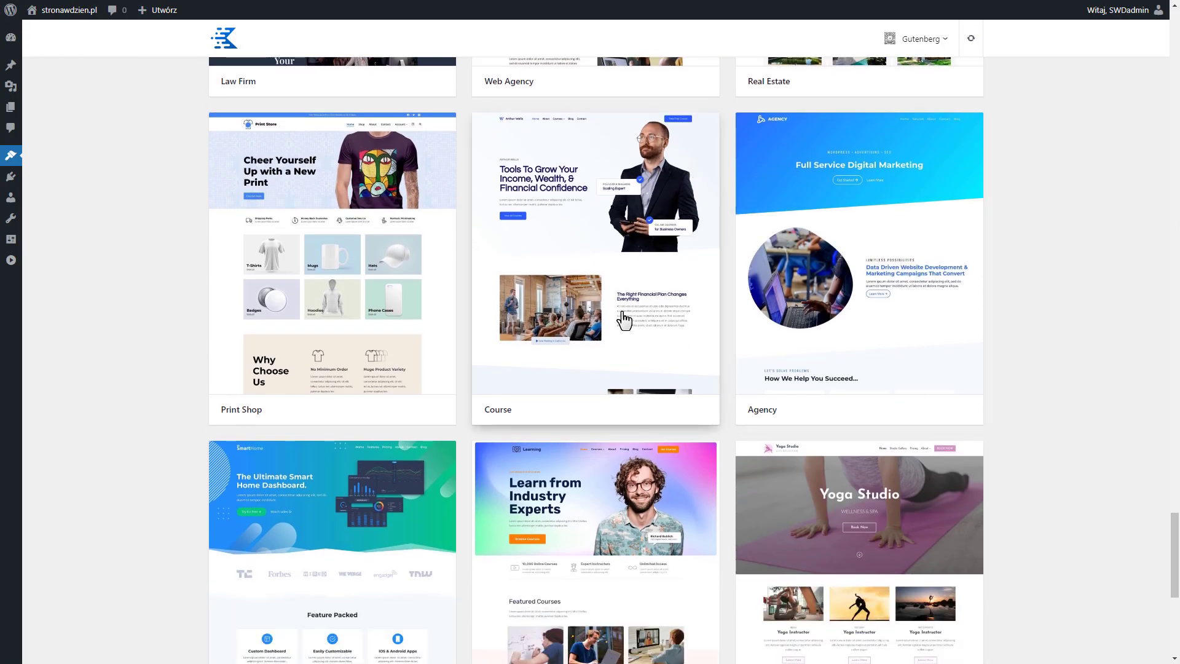
scroll(624, 320, "up", 1)
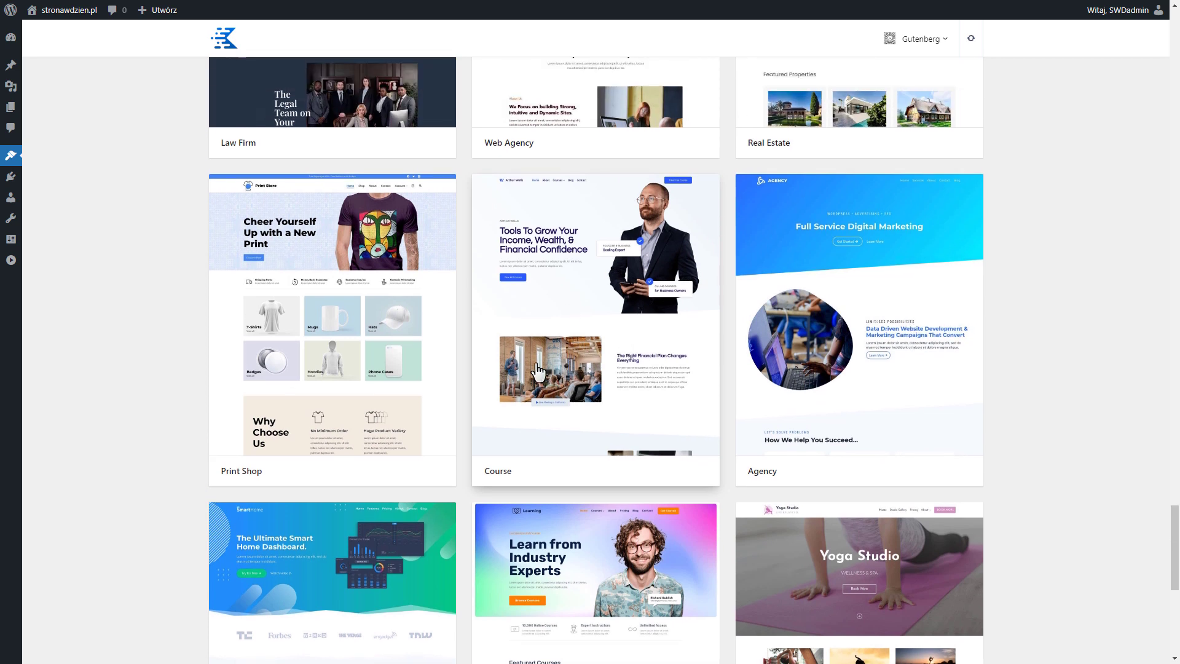
left_click(571, 362)
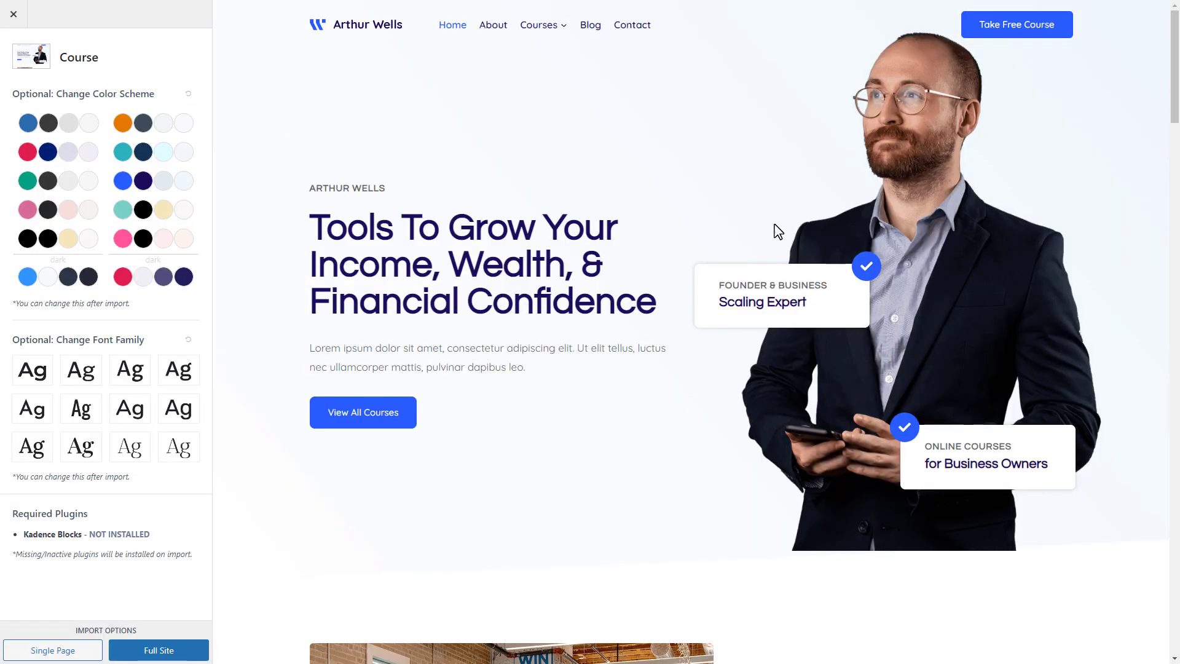
scroll(722, 319, "down", 10)
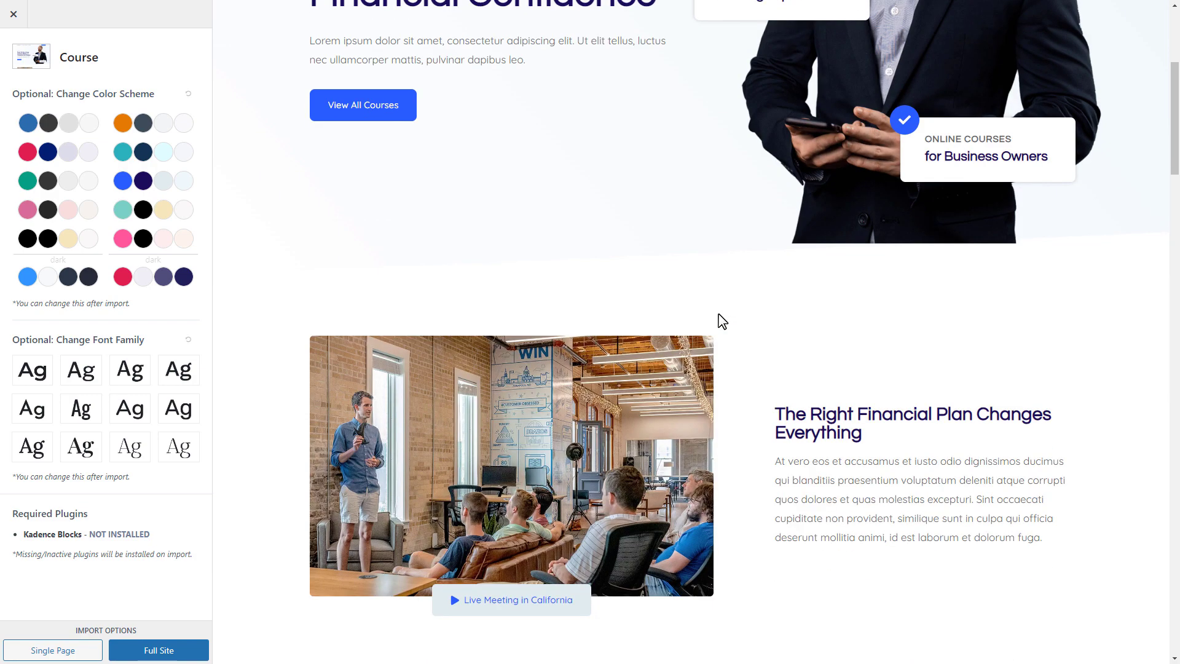
scroll(721, 319, "down", 7)
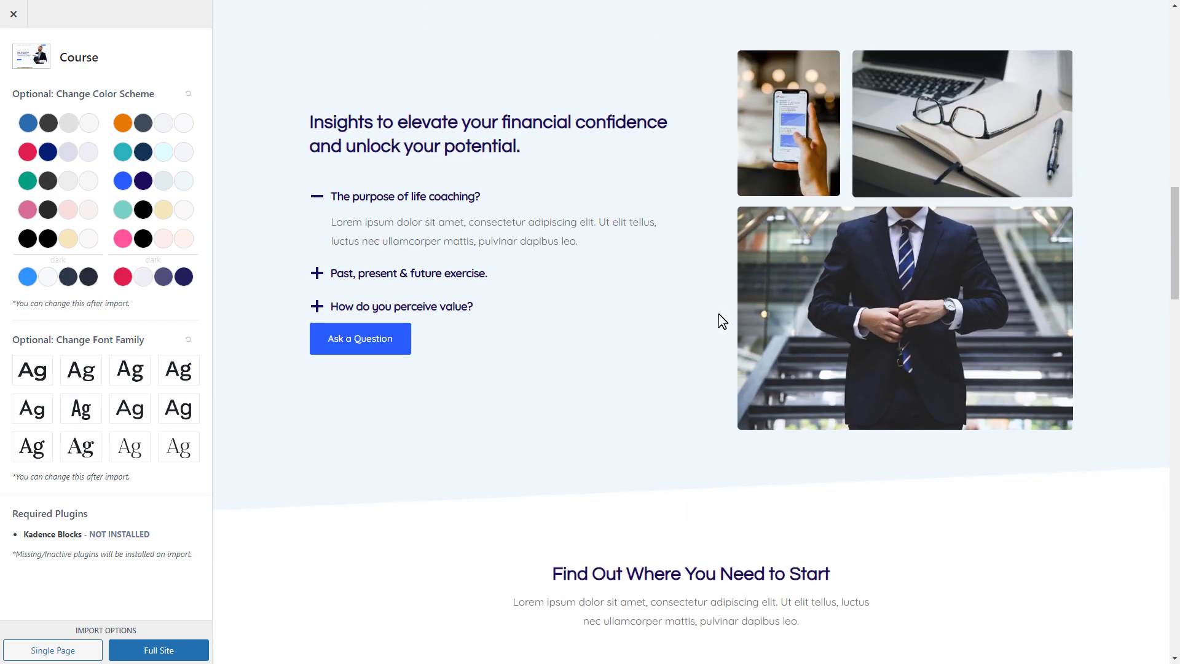
scroll(721, 319, "up", 18)
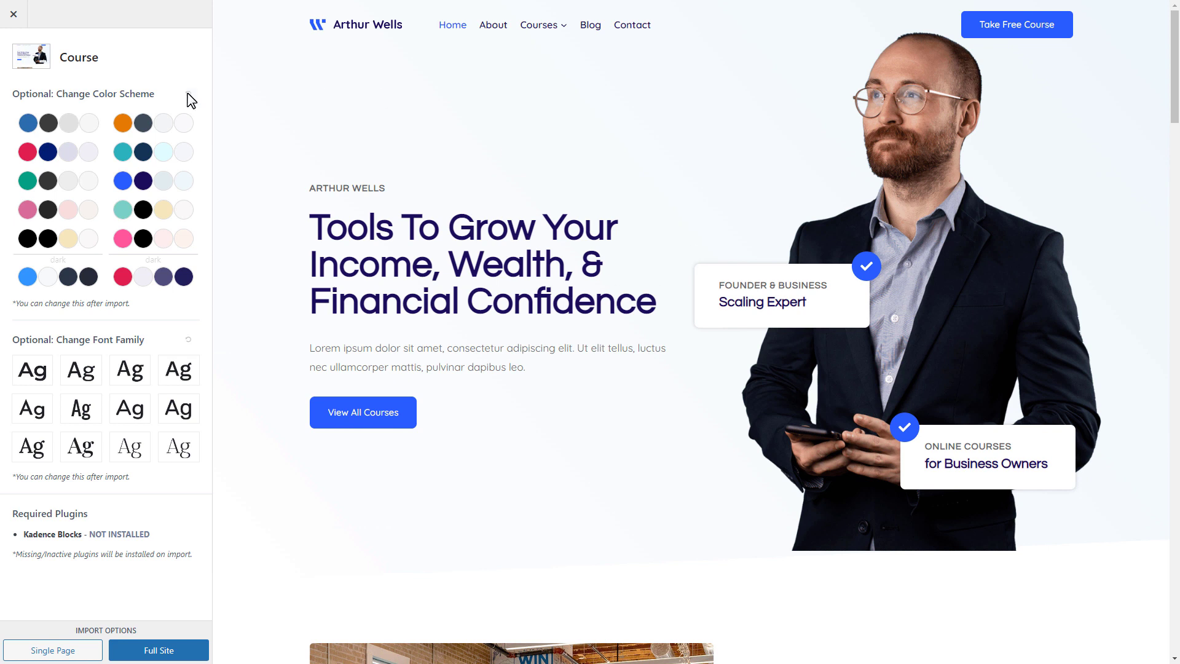
Try several color schemes on the Course template and apply the red and navy light palette
left_click(57, 159)
left_click(153, 154)
left_click(153, 126)
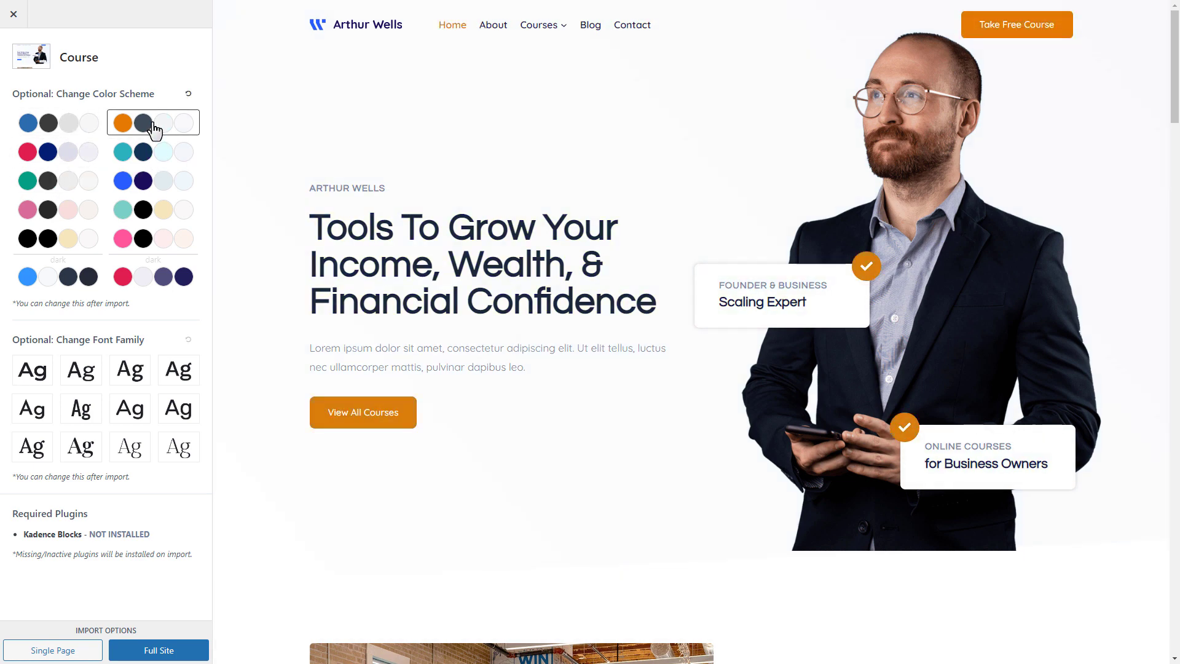
left_click(76, 159)
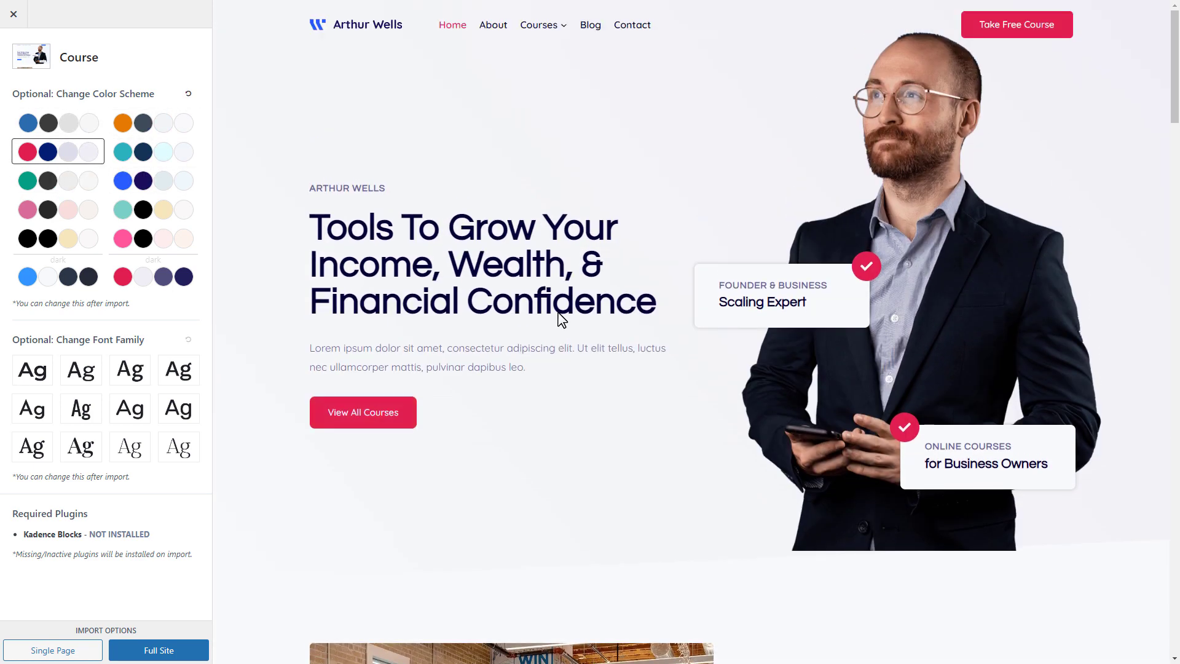
Try the blue and charcoal color scheme on the Course template and return to the template's default colors
scroll(543, 282, "down", 10)
scroll(543, 282, "up", 10)
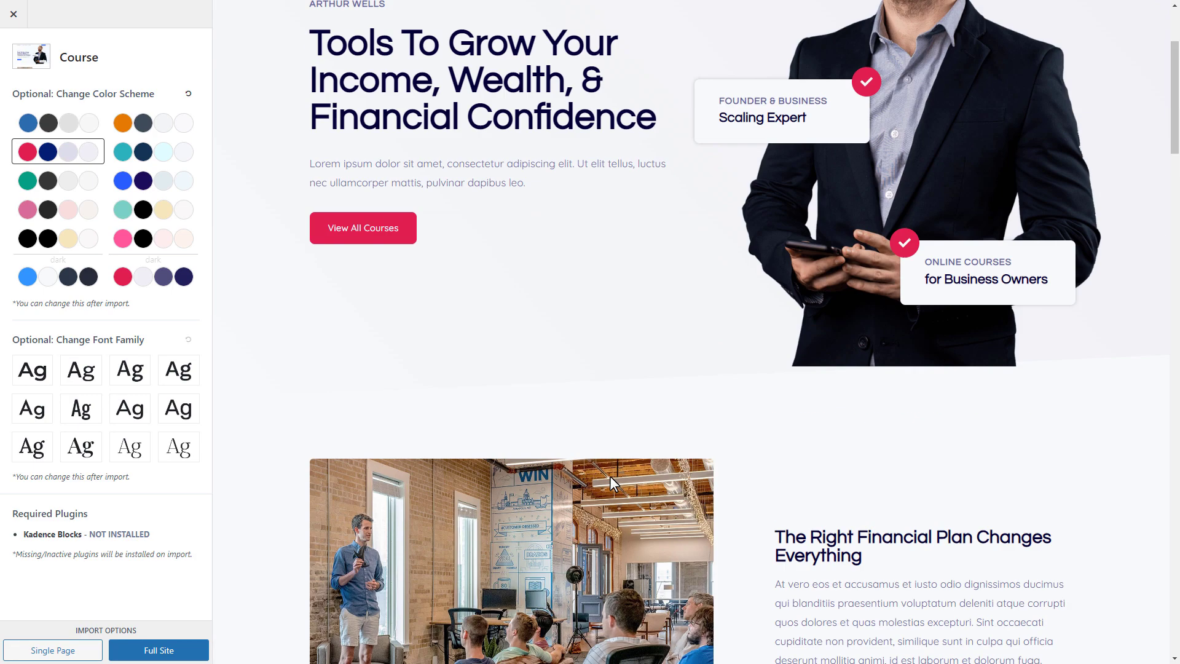
left_click(89, 135)
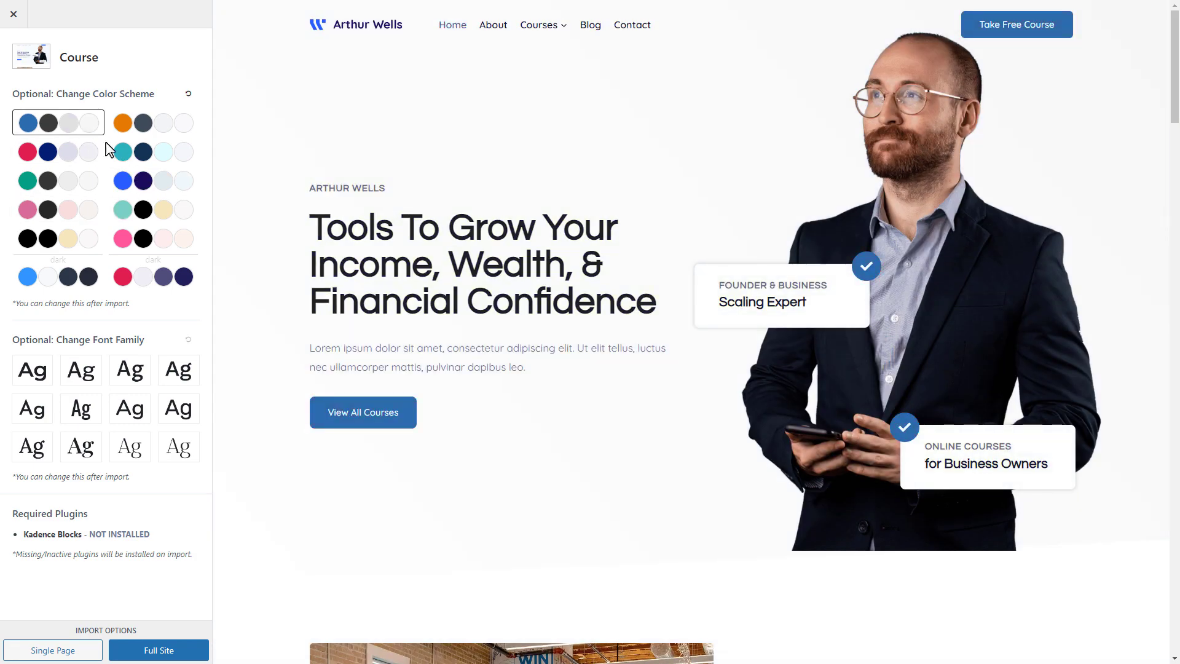
left_click_drag(1175, 107, 1177, 402)
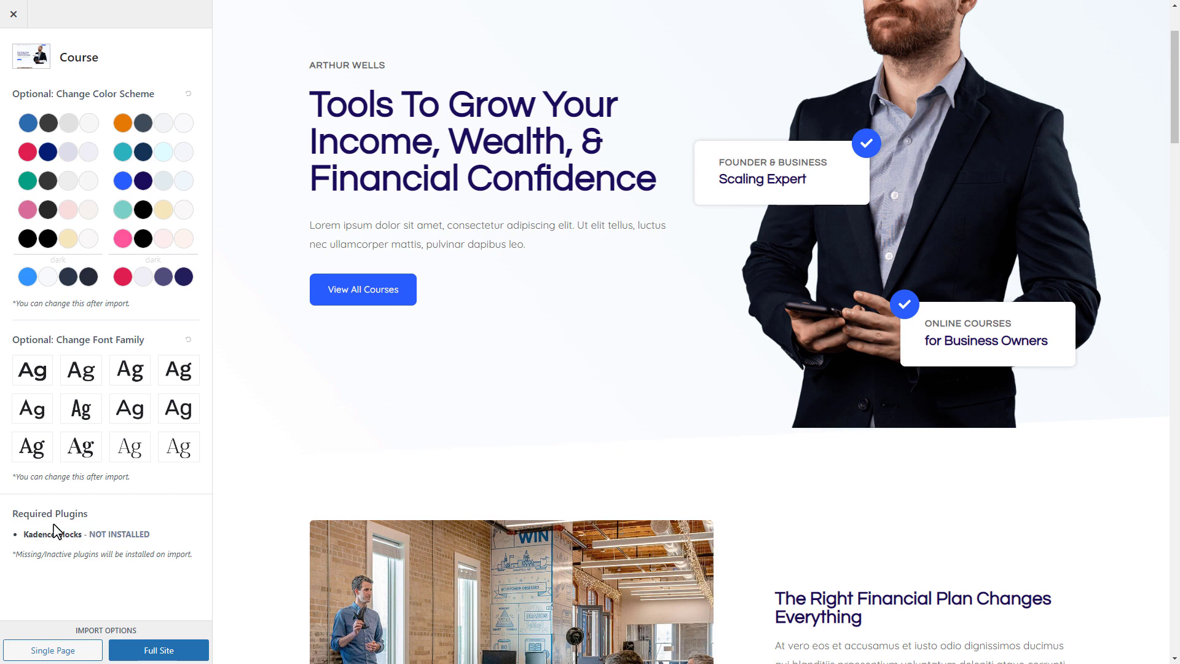
scroll(579, 369, "up", 2)
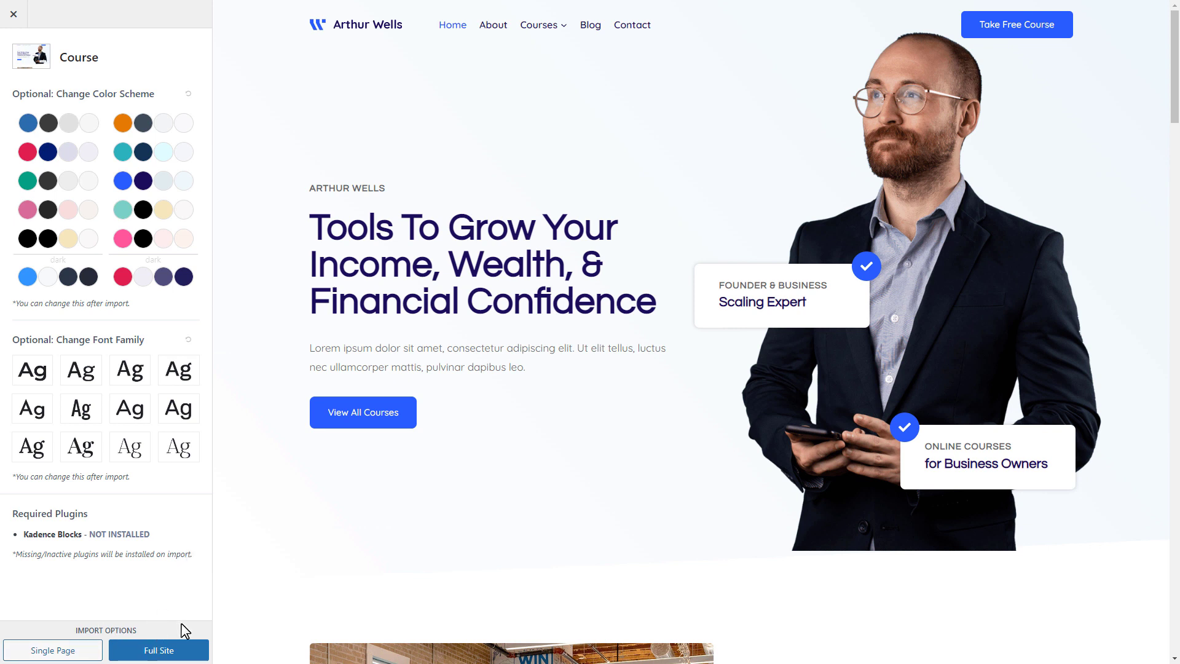
Start the full-site import of the Course template, checking the import details and advanced settings and skipping the newsletter subscription
left_click(183, 651)
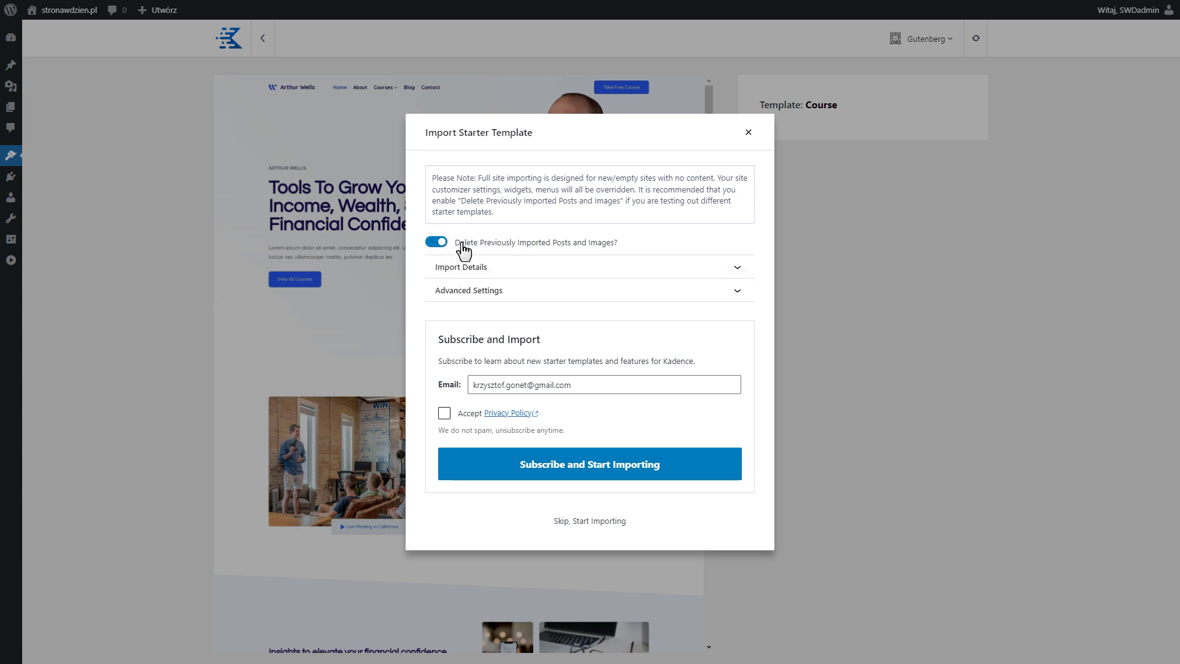
left_click(594, 267)
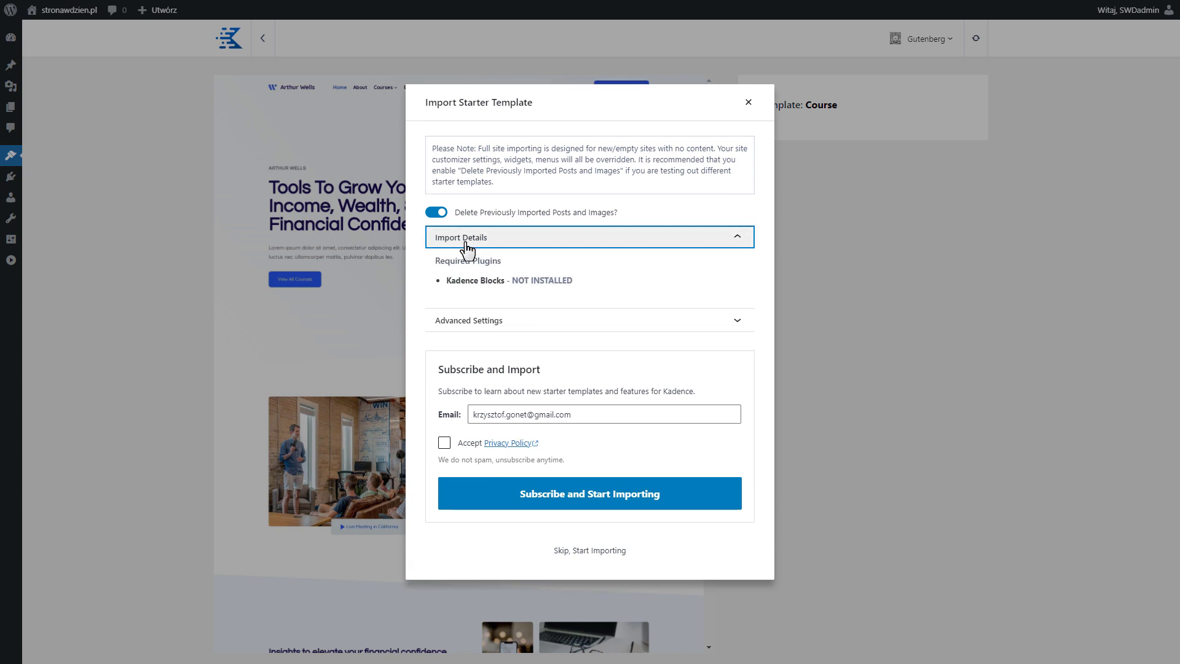
left_click(560, 242)
left_click(564, 297)
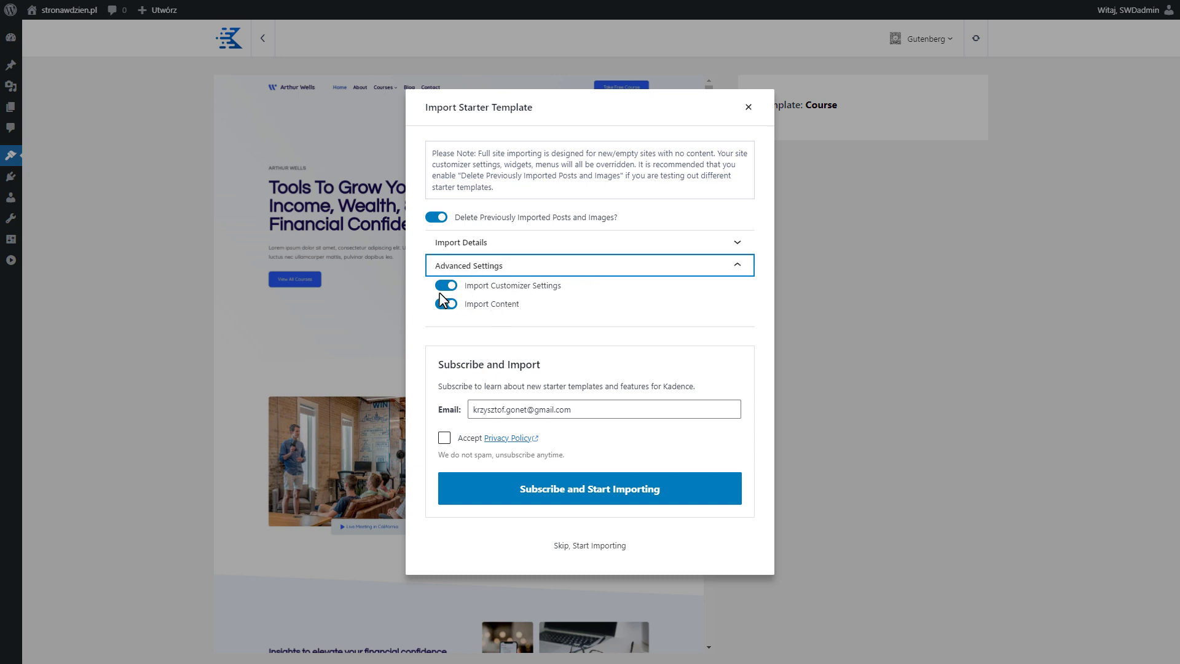
left_click(494, 270)
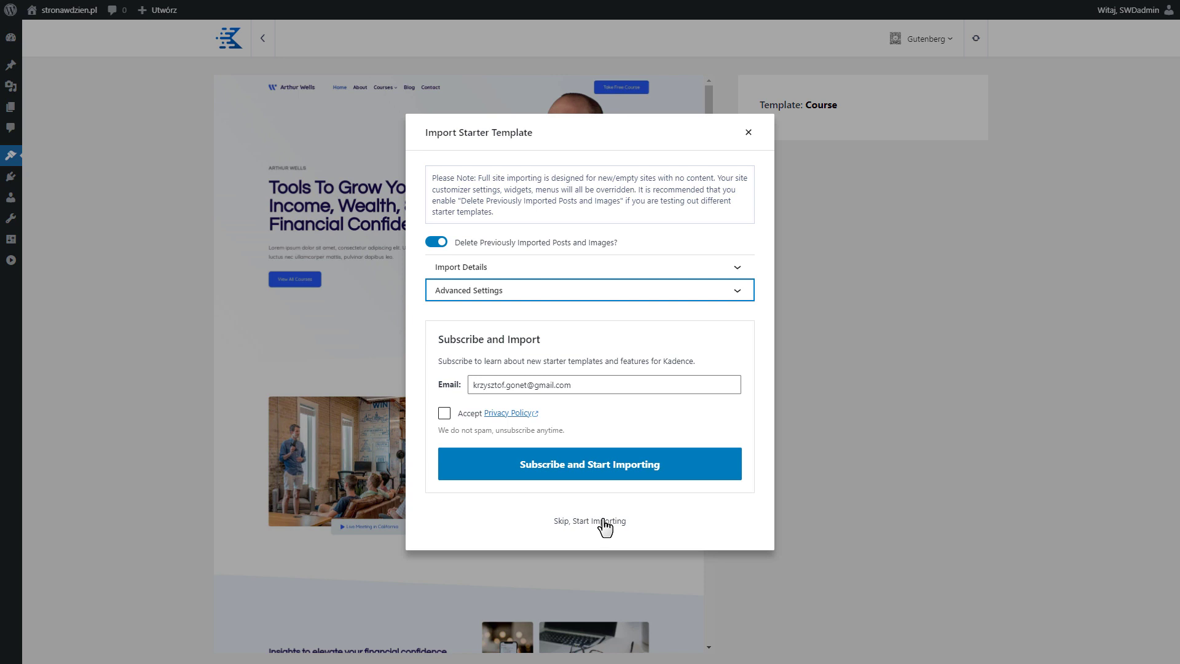
left_click(581, 521)
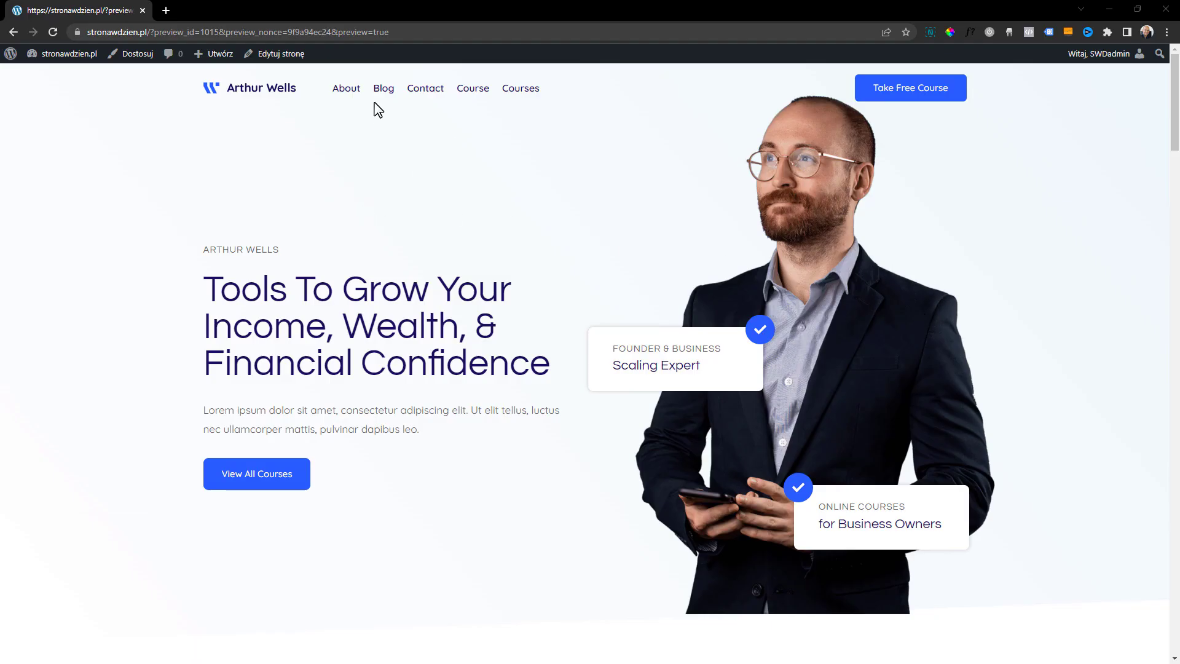
Look over the imported home page, go to the WordPress dashboard's page list, and open the Home page for editing
scroll(608, 308, "down", 6)
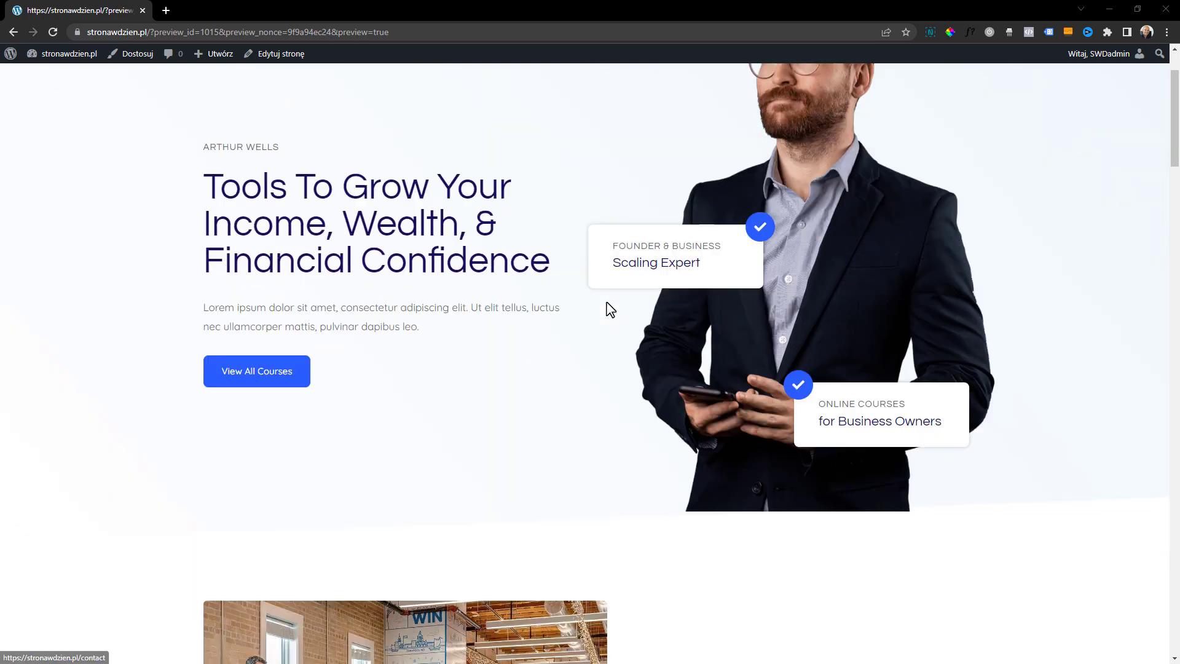
scroll(609, 308, "down", 4)
left_click_drag(1175, 228, 1066, 113)
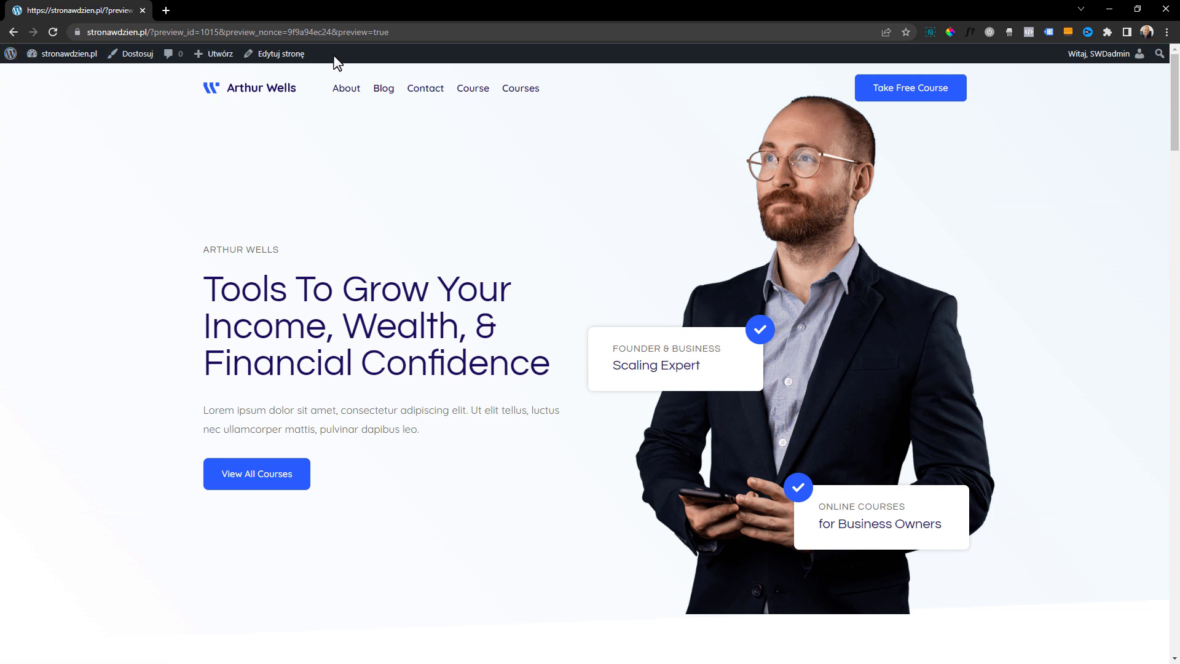
mouse_move(39, 64)
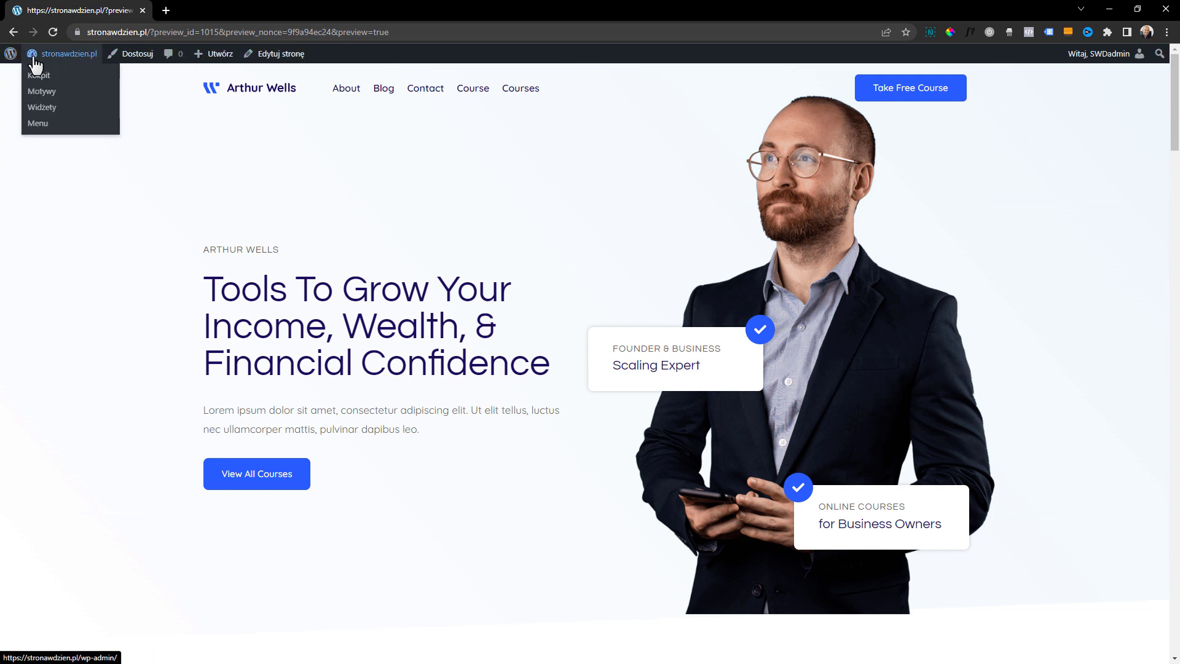
left_click(12, 62)
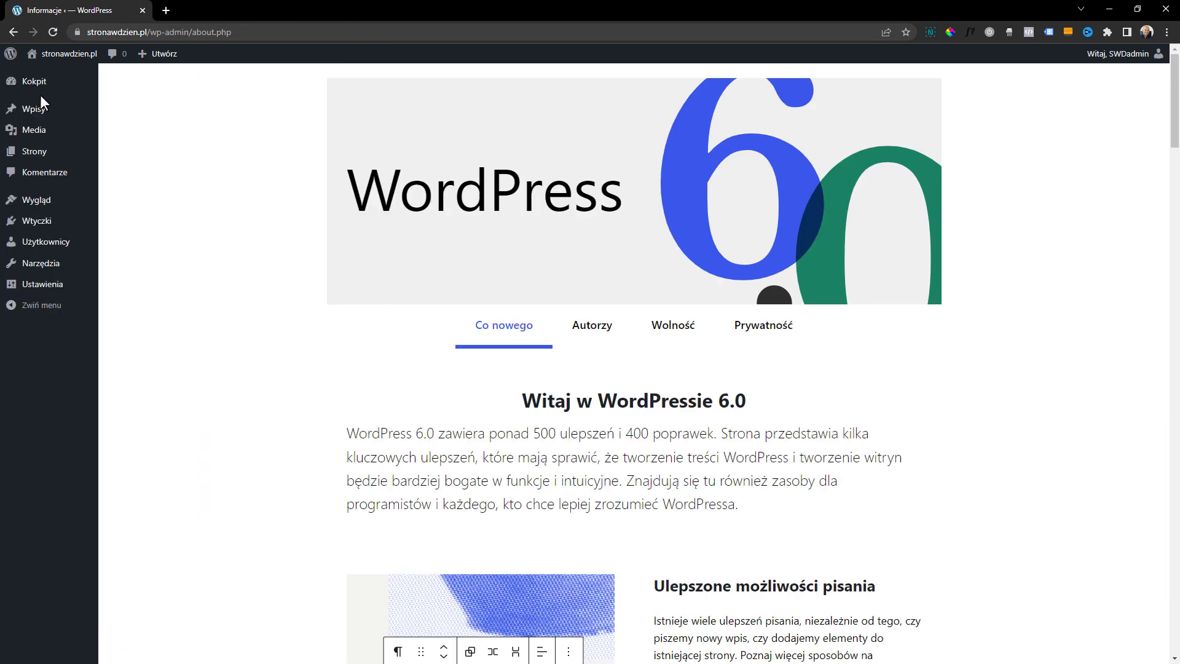
left_click(34, 152)
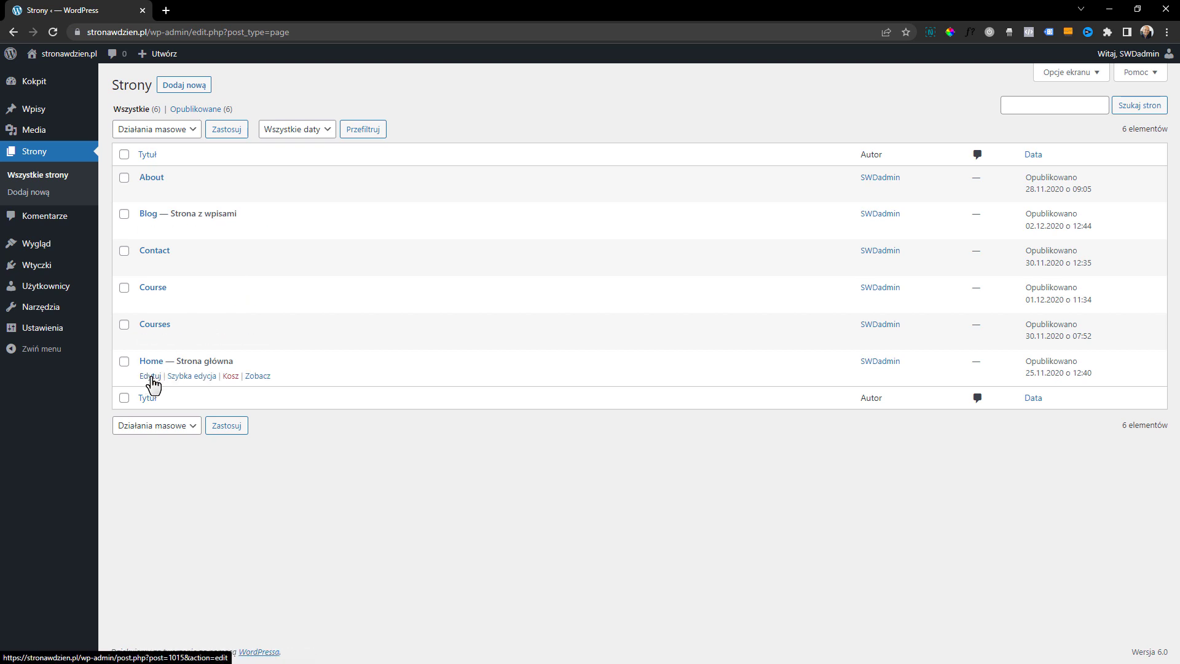
left_click(151, 376)
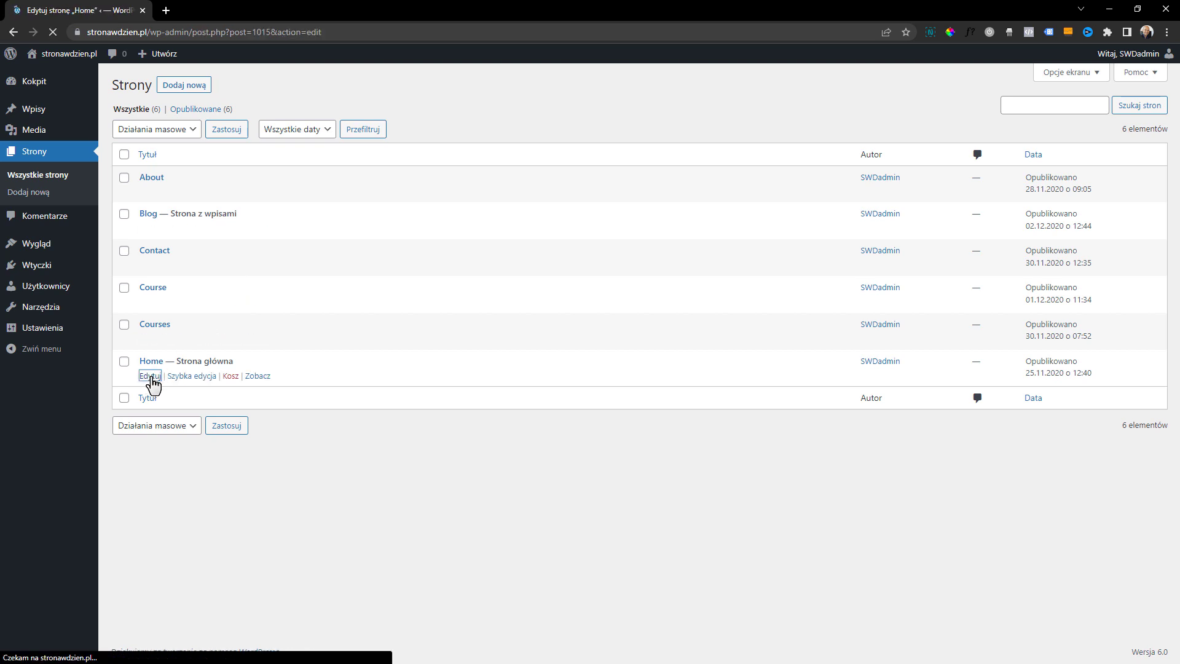
Examine the editable heading, paragraph and button blocks in the Home page's hero section
scroll(397, 221, "down", 2)
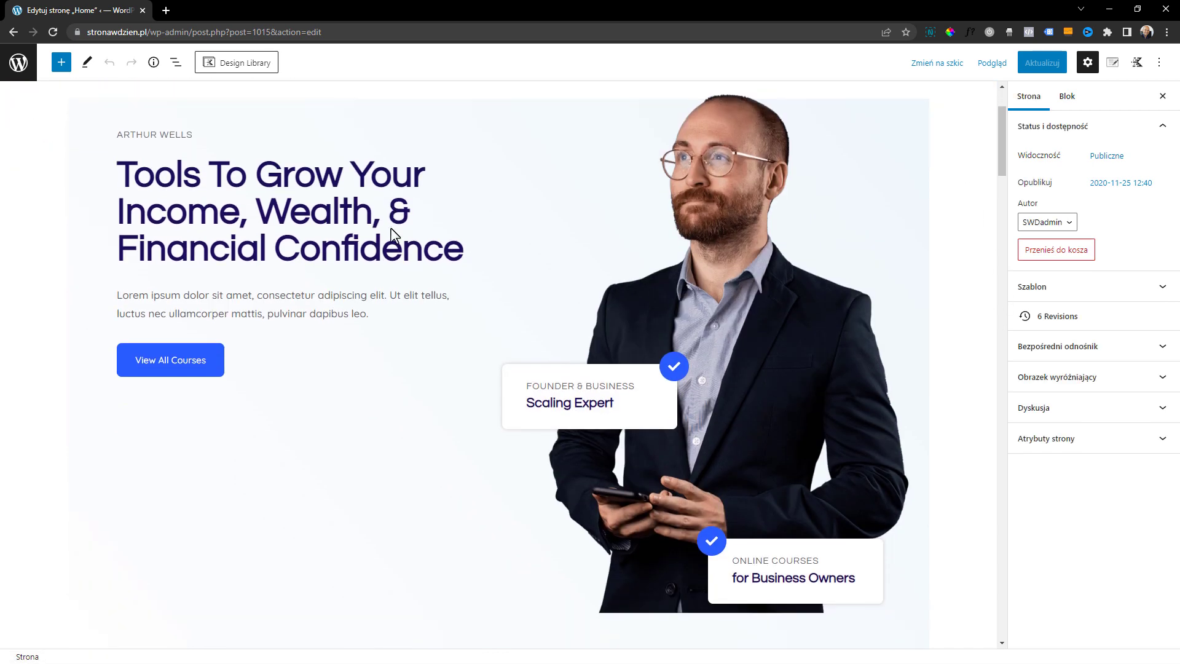
scroll(395, 233, "up", 1)
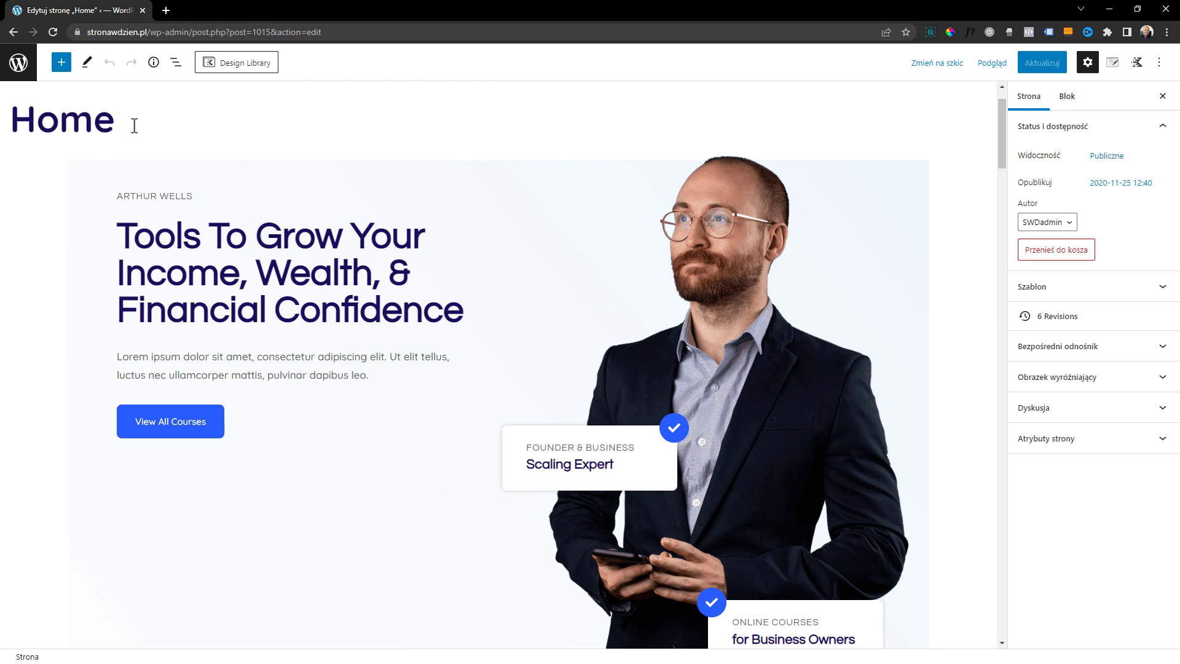
left_click(321, 272)
left_click(305, 368)
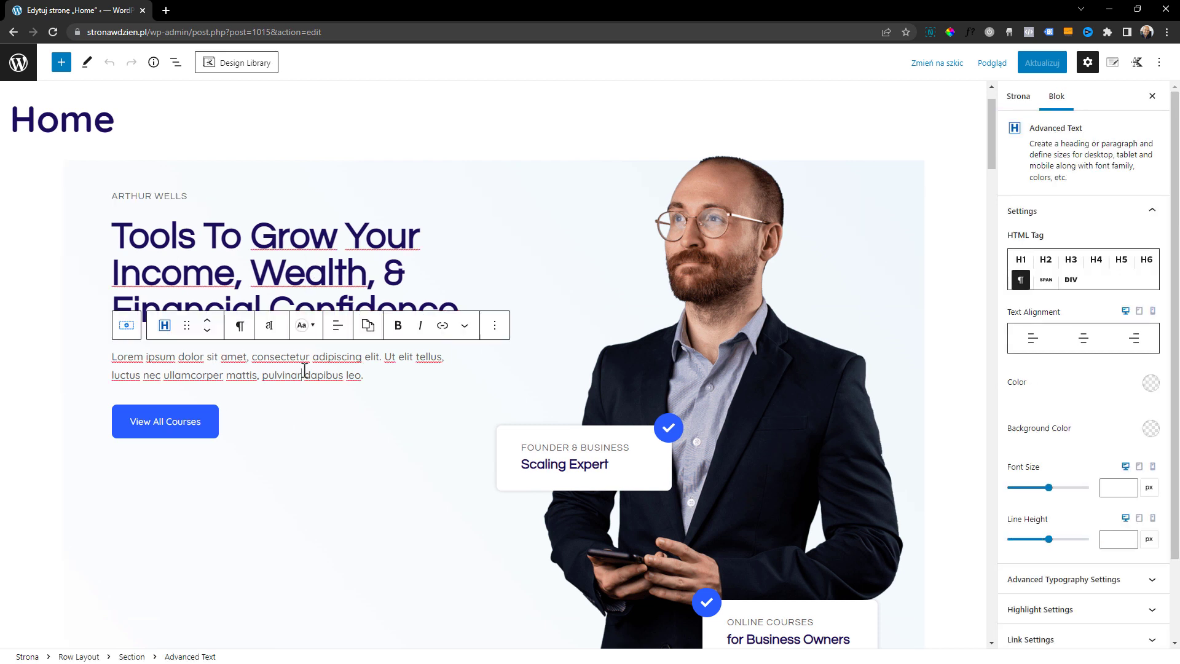
scroll(253, 356, "down", 1)
left_click(187, 369)
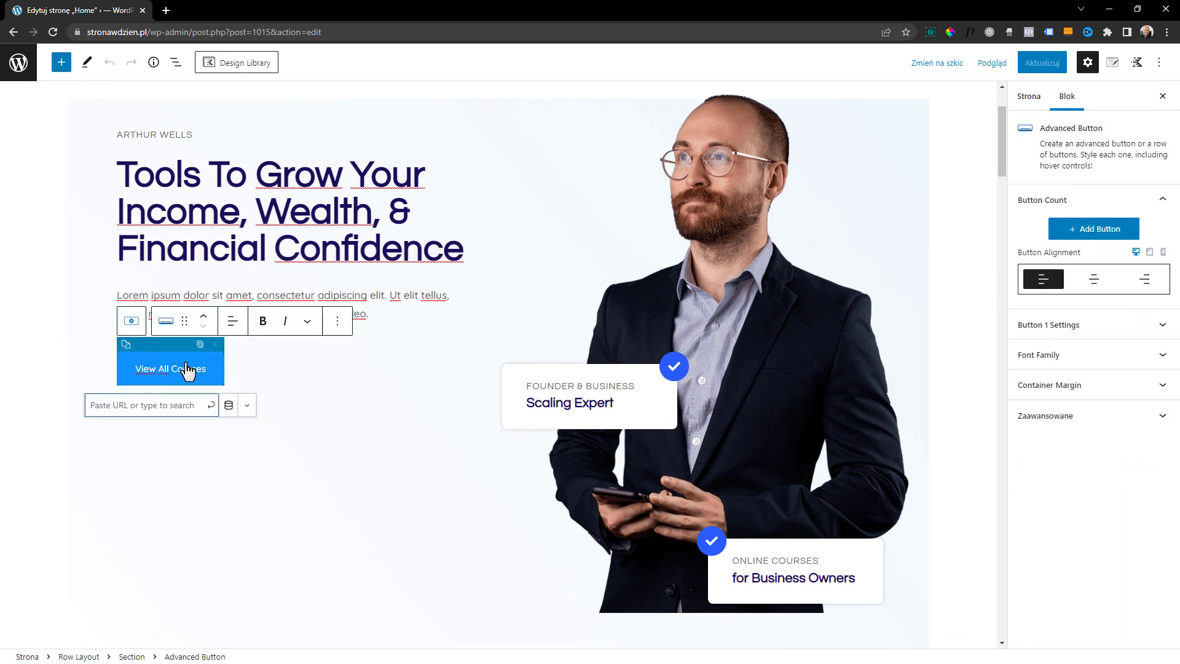
left_click(297, 235)
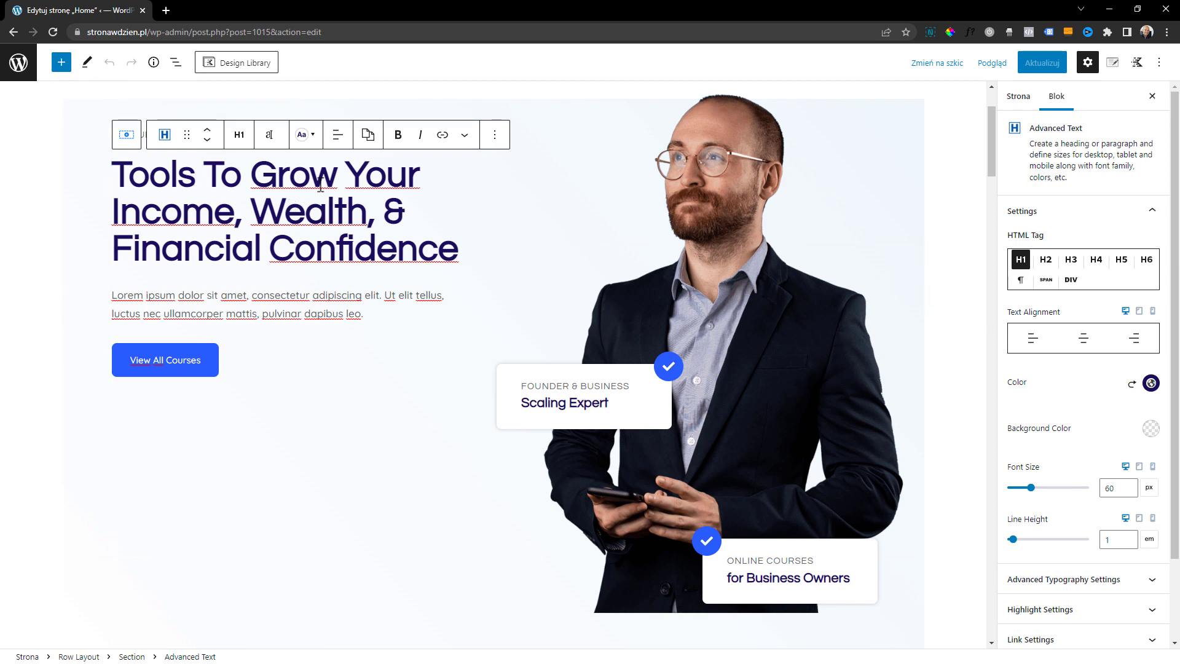
scroll(461, 372, "up", 2)
left_click_drag(460, 376, 184, 335)
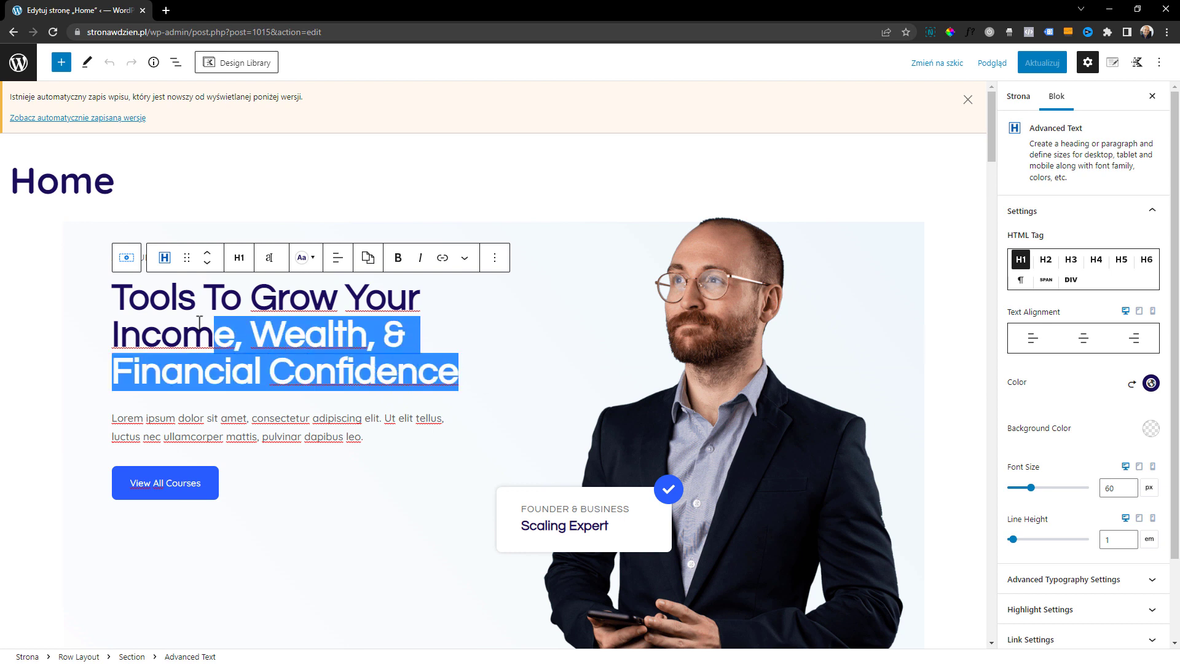
left_click(129, 296)
left_click(198, 219)
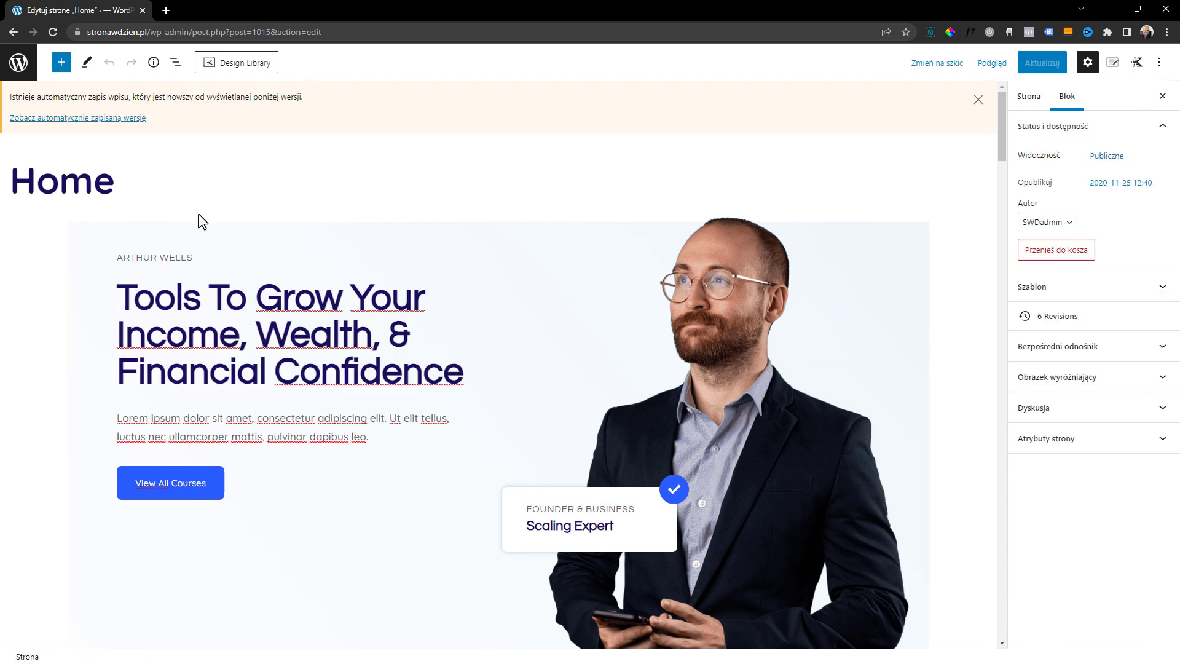
Replace the name above the hero heading with the site owner's full name
left_click(197, 257)
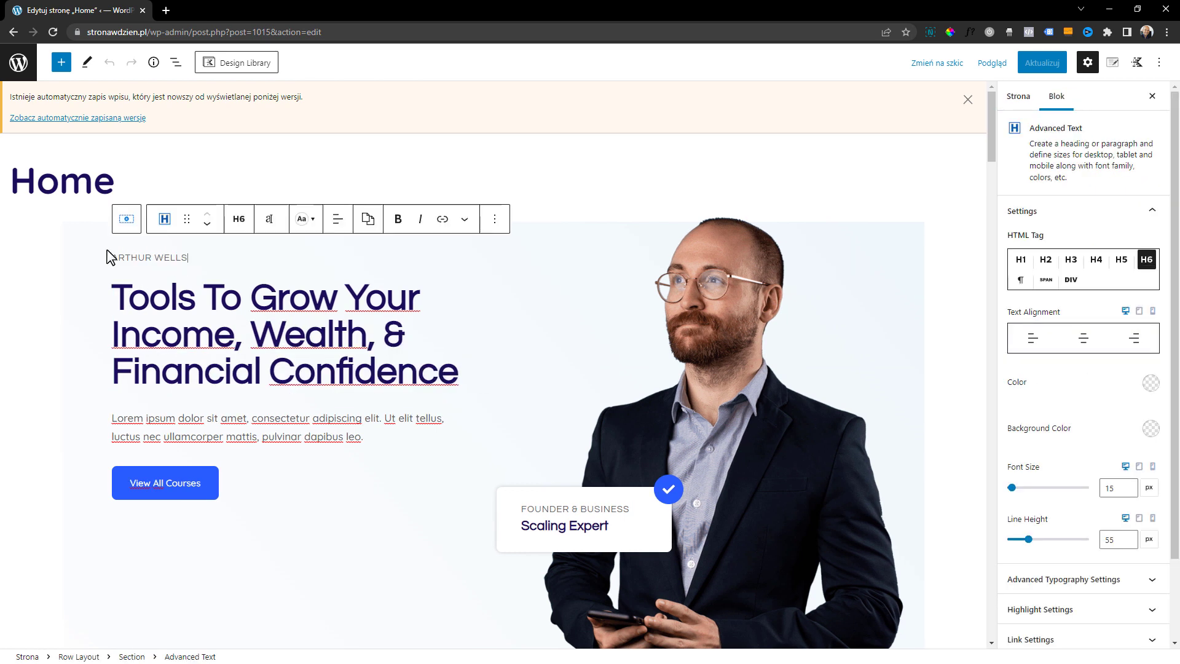
triple_click(172, 249)
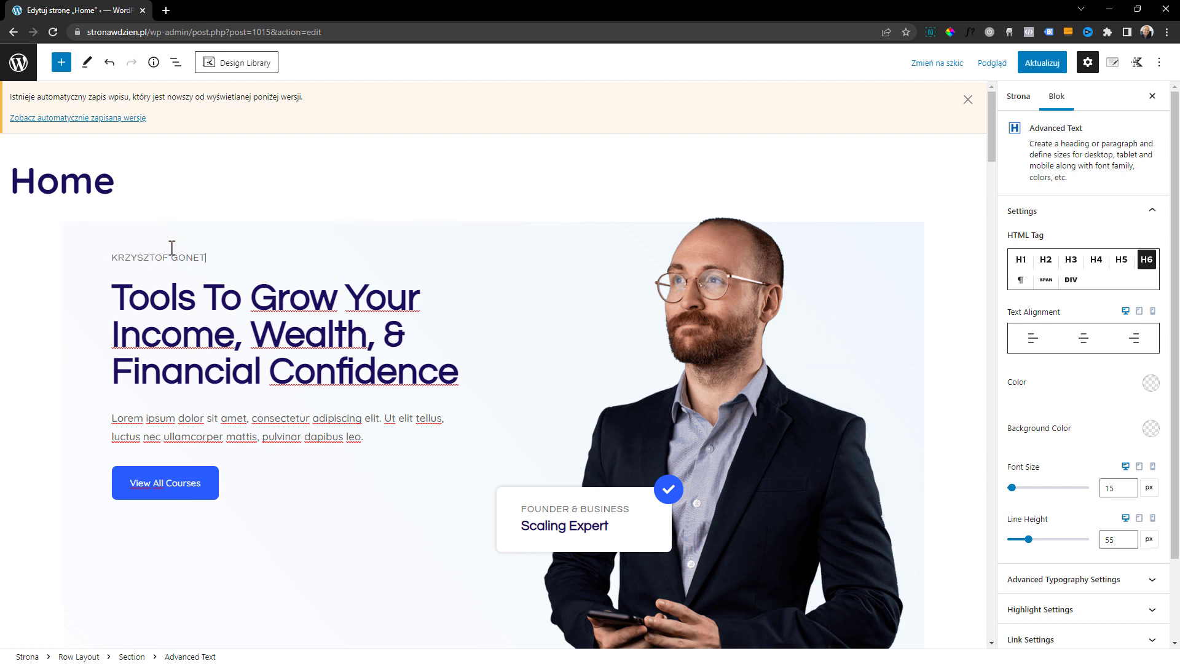
Change the hero heading to "Stwórz stronę firmową w jeden dzień" and delete the placeholder paragraph beneath it
left_click(469, 381)
left_click_drag(461, 372, 427, 370)
double_click(122, 301)
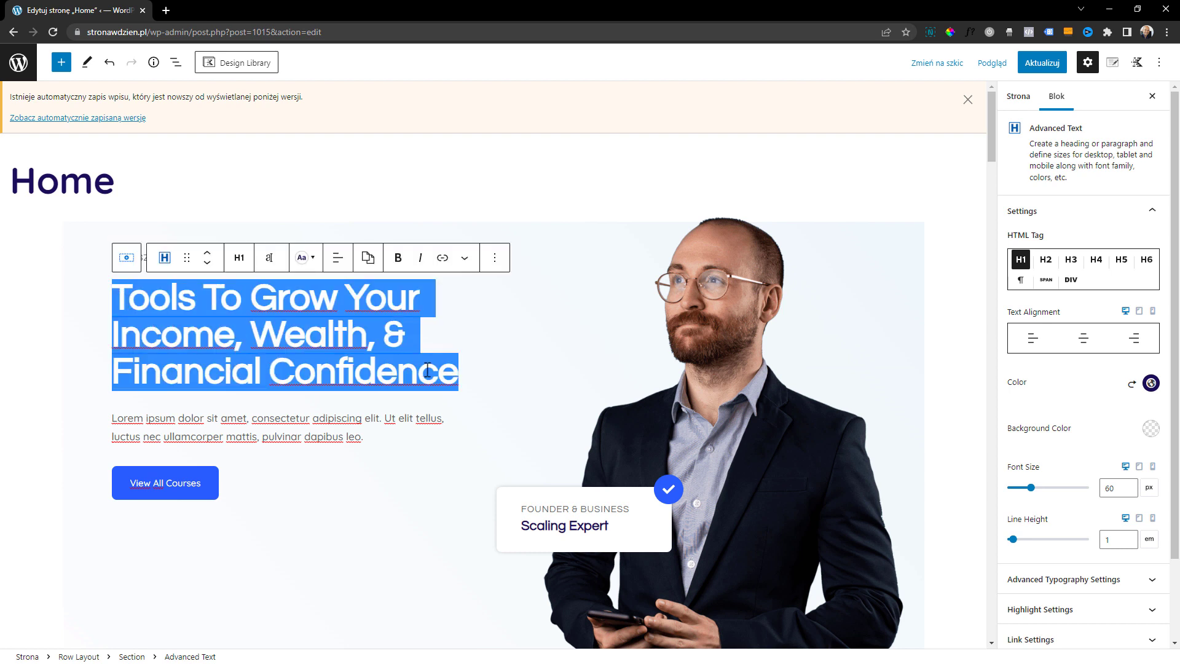
type("Stwórz")
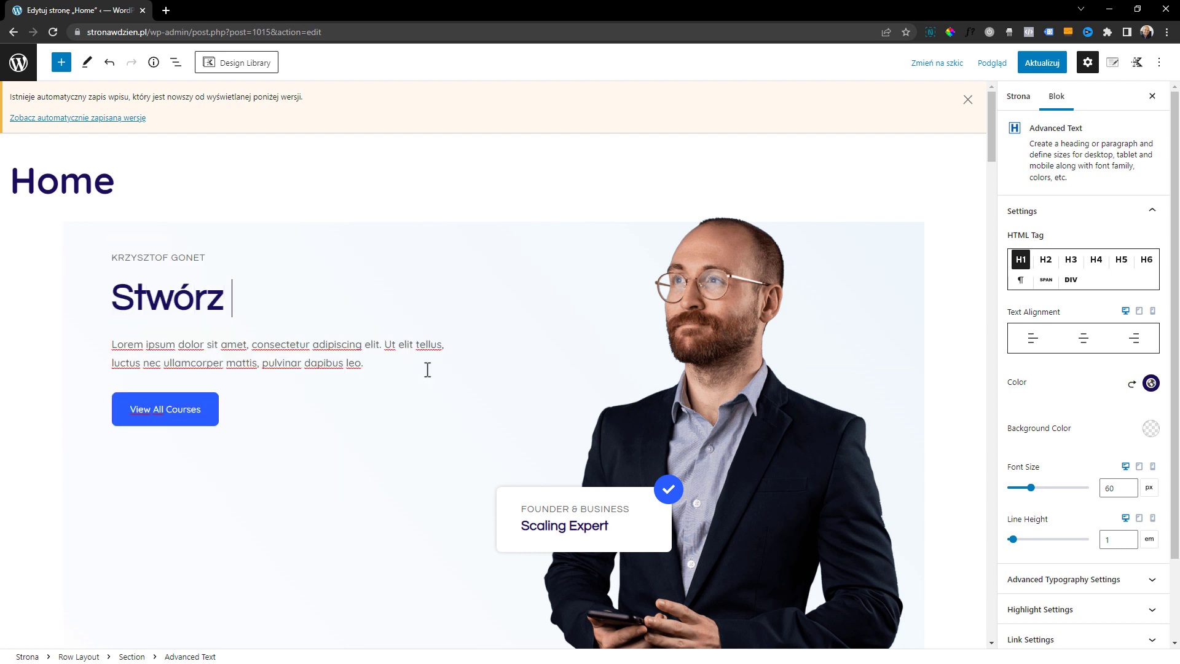
type("stronę firmową w jeden dzień")
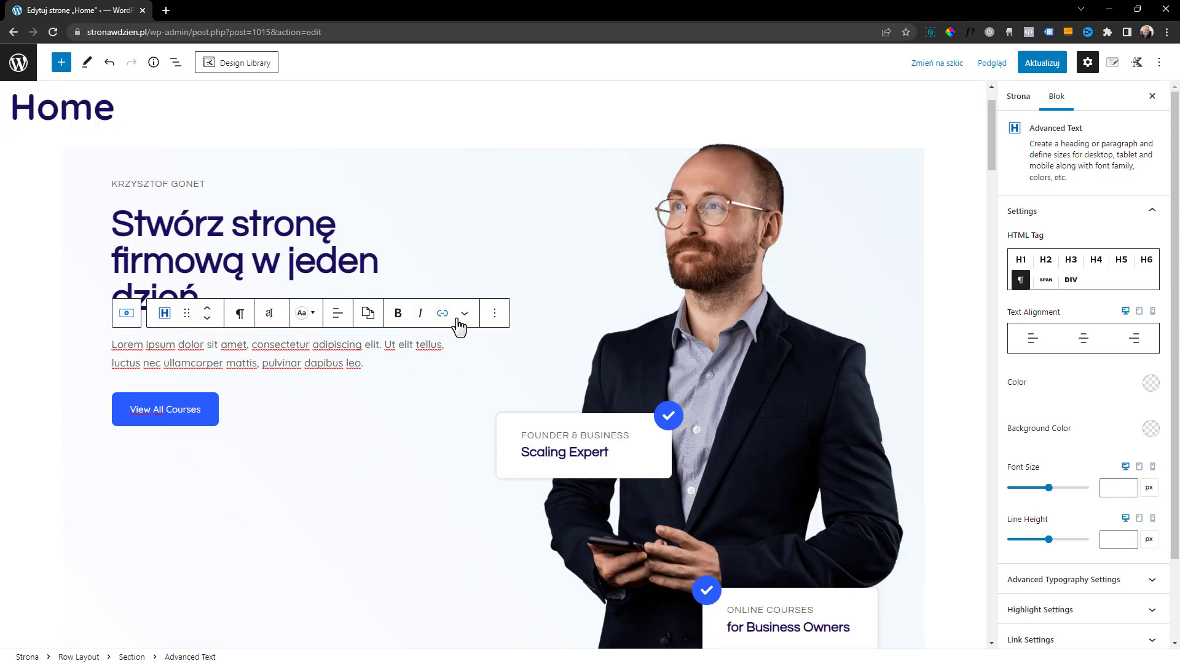
left_click(498, 314)
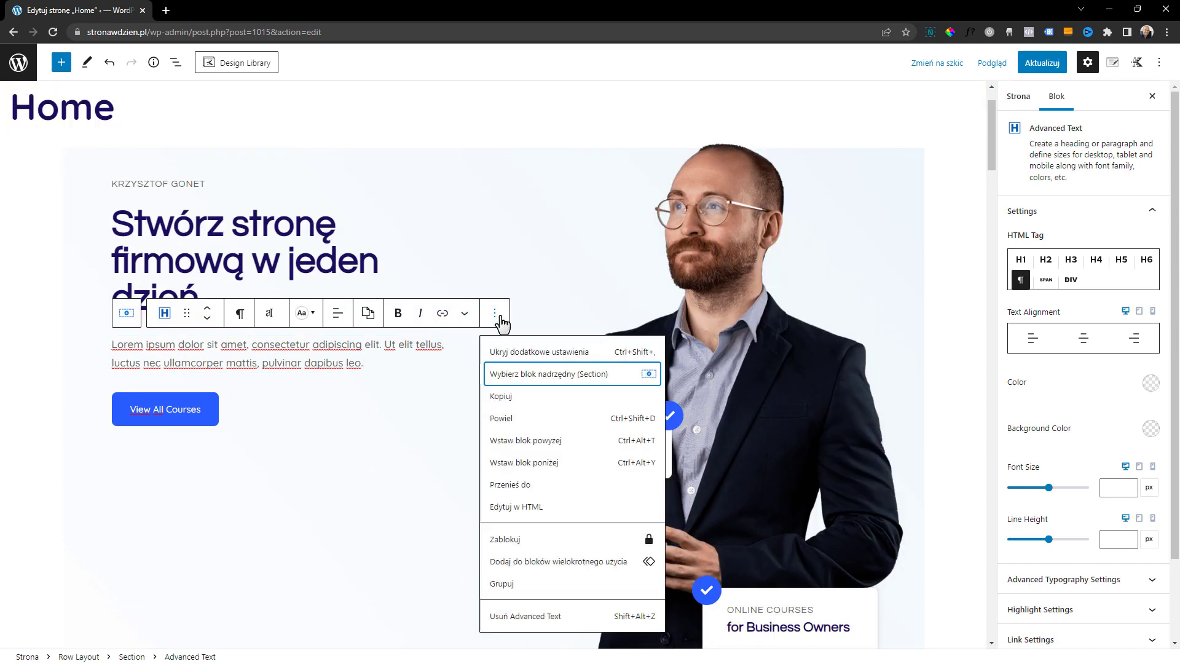
left_click(547, 624)
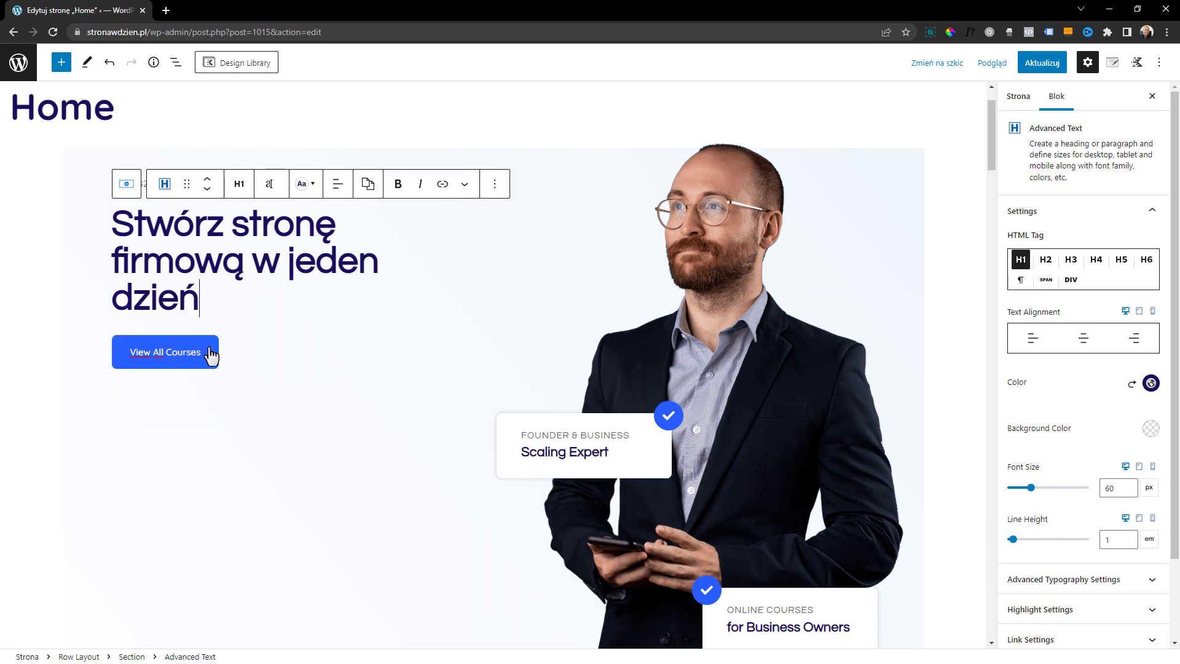
Change the hero button's label to "Zobacz poradnik"
left_click(163, 360)
triple_click(190, 363)
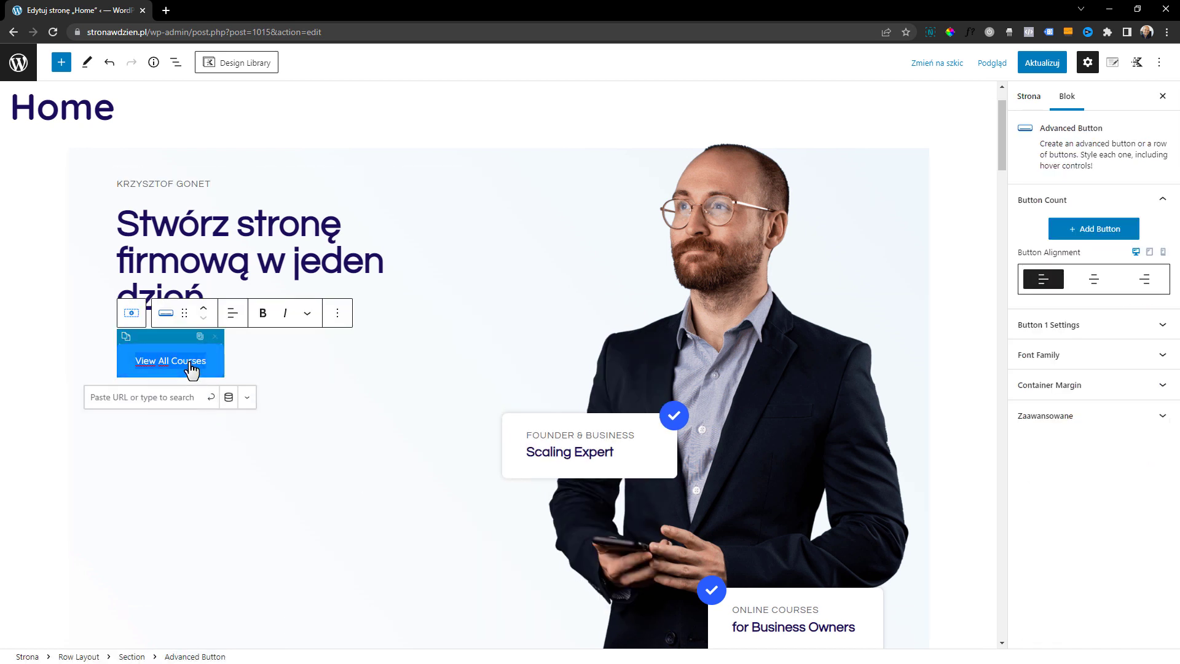
key("BackSpace")
type("Zobacz poradnik")
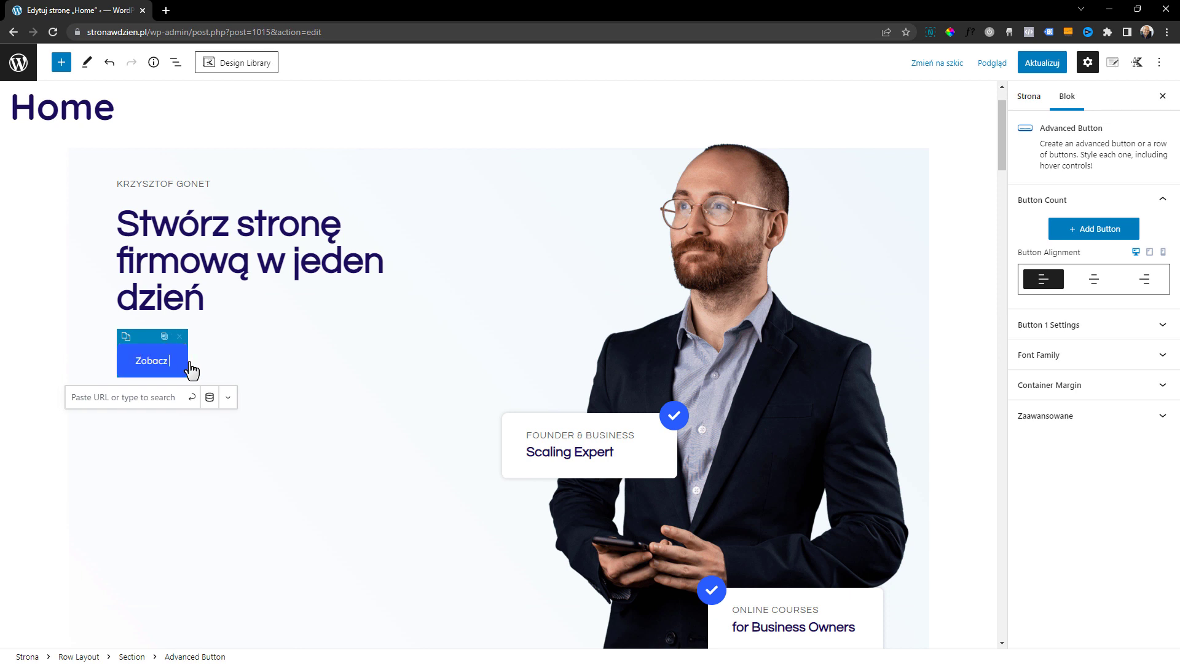
Link the "Zobacz poradnik" button to netgonet.pl and set its link target to New Window
left_click(155, 398)
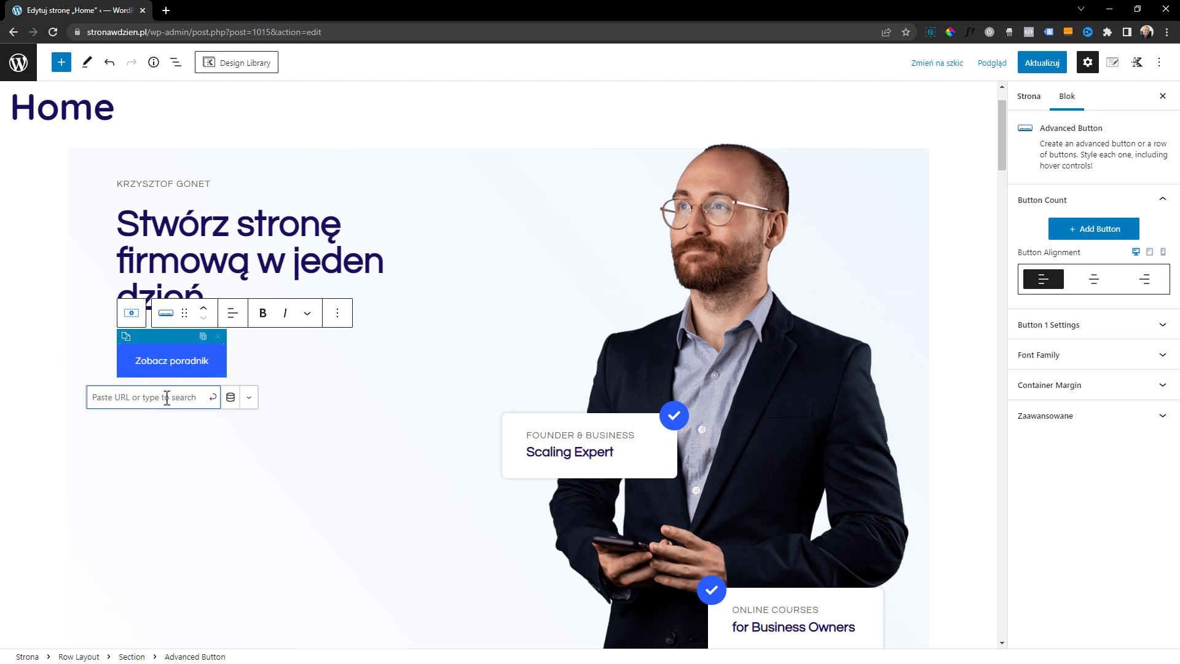
type("netgonet.pl")
left_click(212, 398)
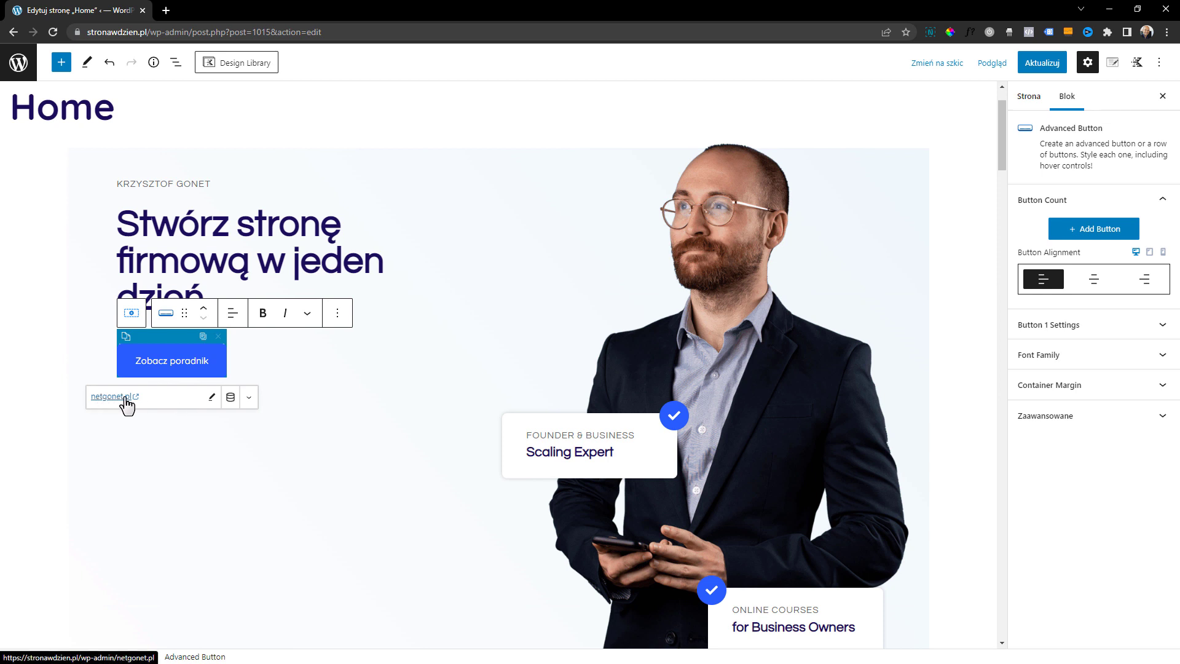
left_click(250, 401)
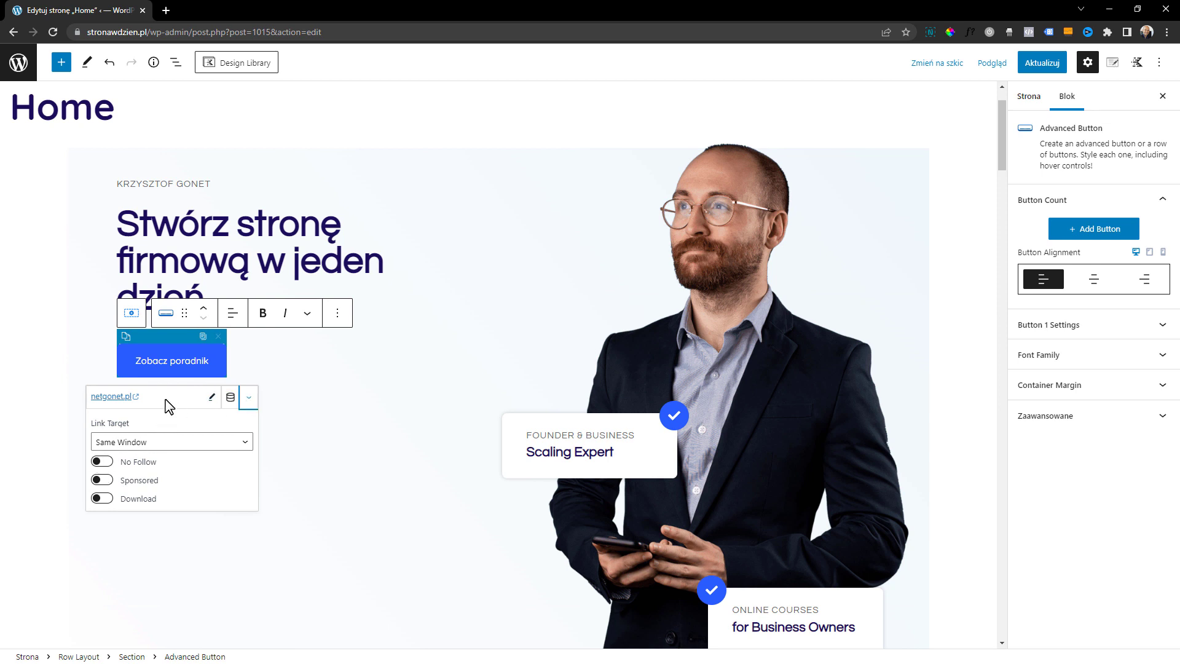
left_click(125, 444)
left_click(129, 466)
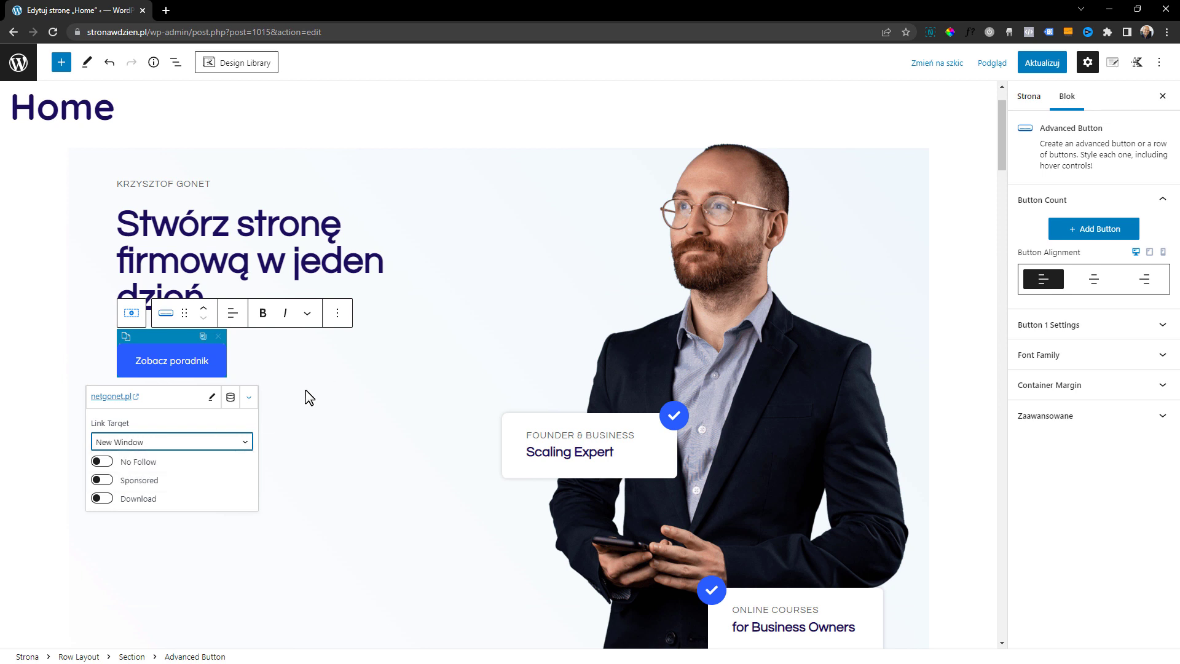
Examine the hero's photo gallery and the two overlay cards positioned over it
left_click(278, 385)
left_click(566, 219)
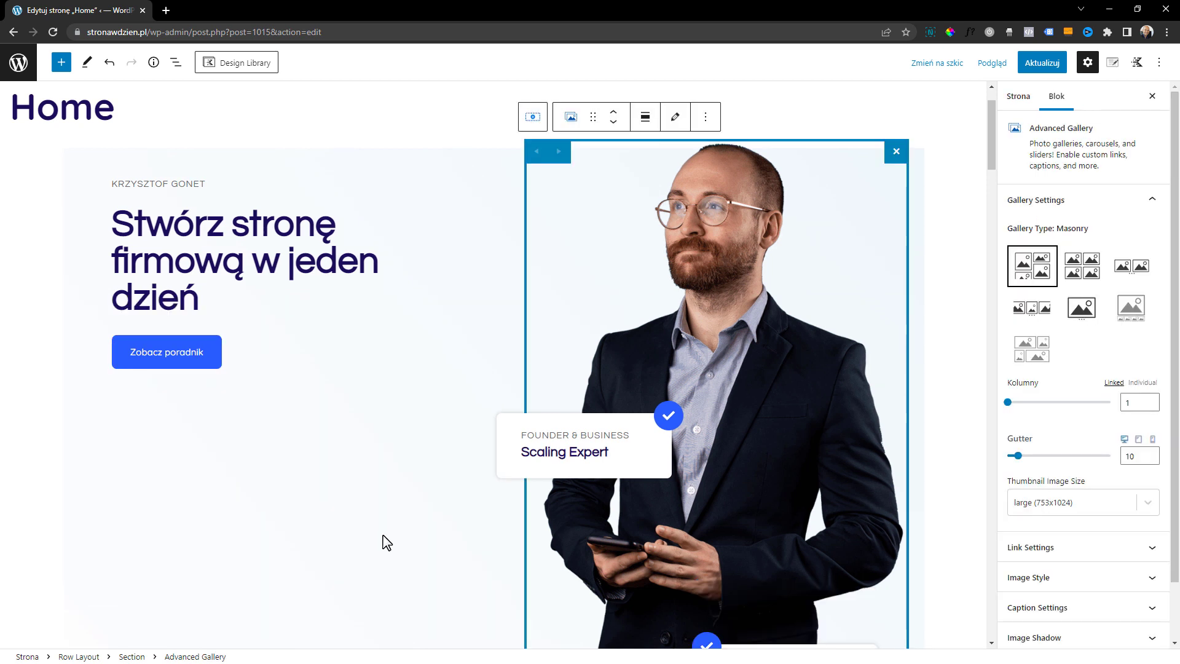
left_click(454, 396)
scroll(455, 403, "down", 1)
left_click(709, 292)
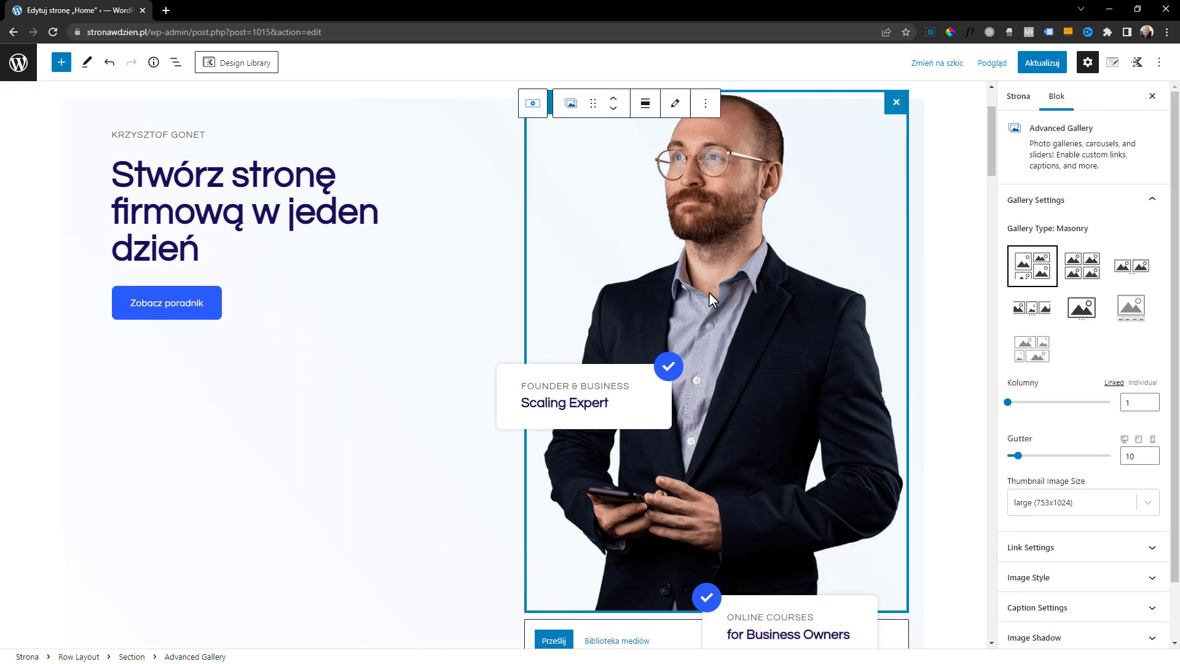
scroll(720, 313, "up", 1)
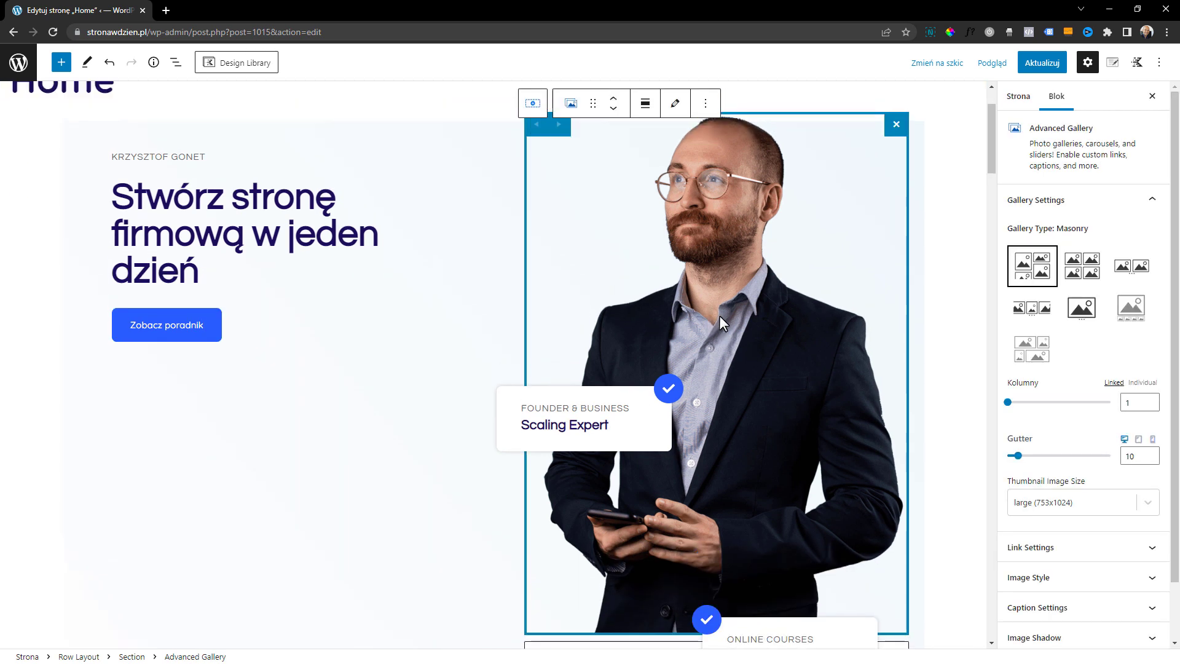
scroll(701, 344, "down", 1)
scroll(701, 271, "down", 1)
scroll(702, 278, "down", 1)
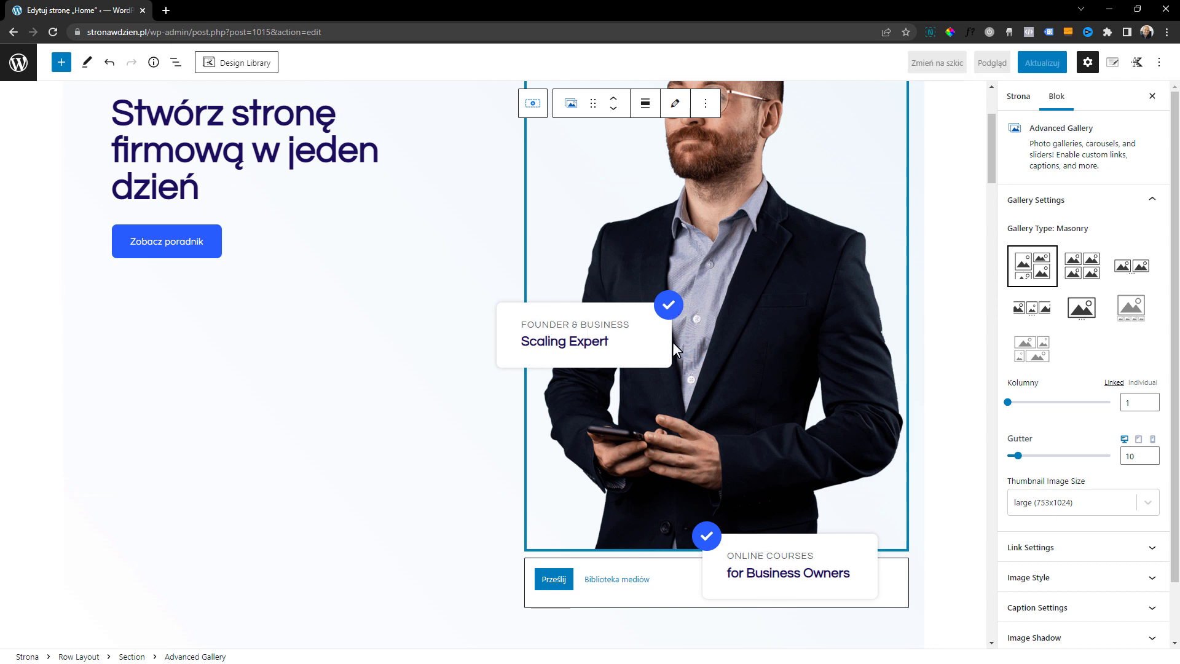
scroll(672, 341, "up", 1)
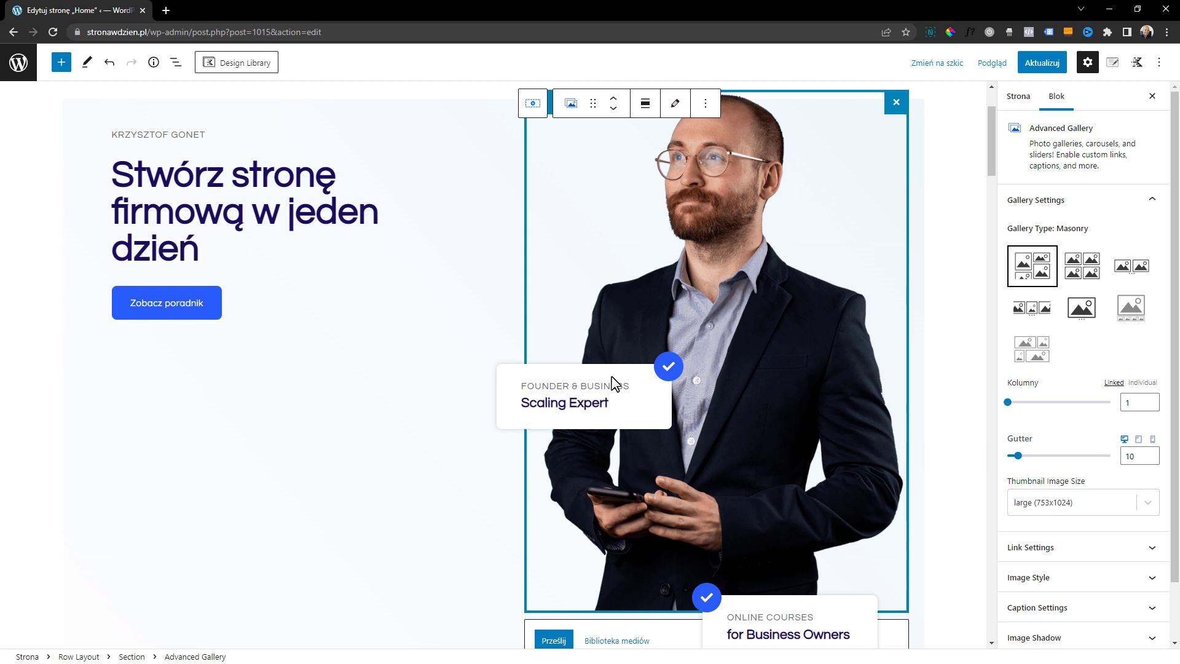
scroll(664, 418, "up", 1)
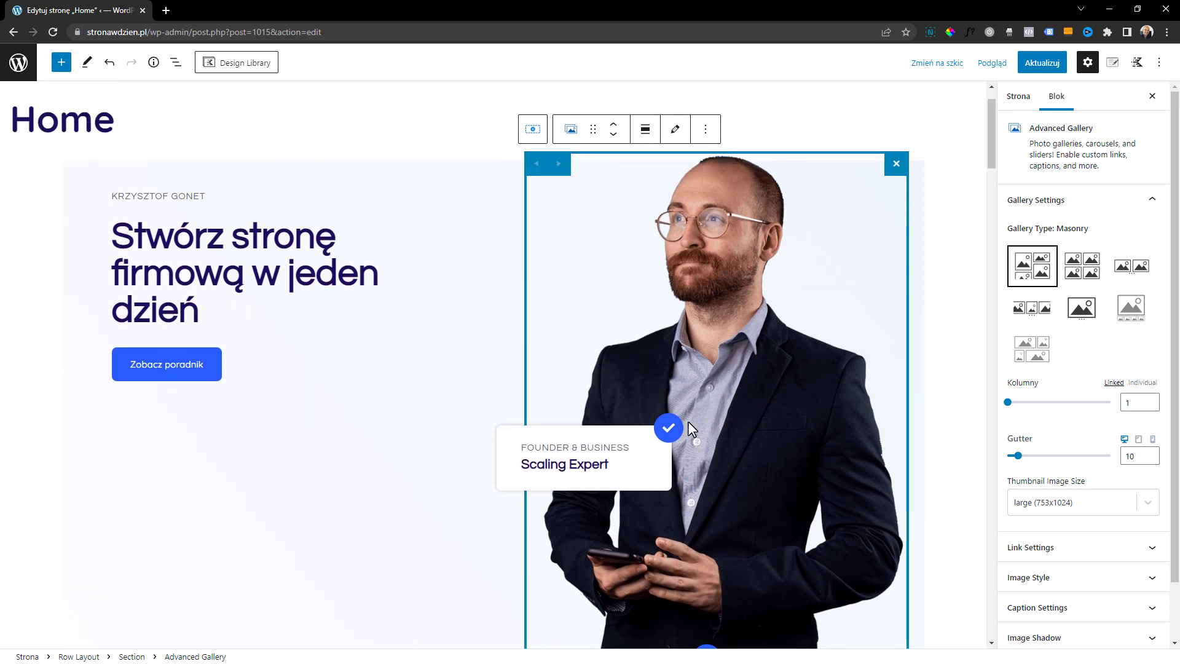
scroll(687, 418, "down", 1)
scroll(687, 417, "up", 1)
scroll(743, 433, "down", 2)
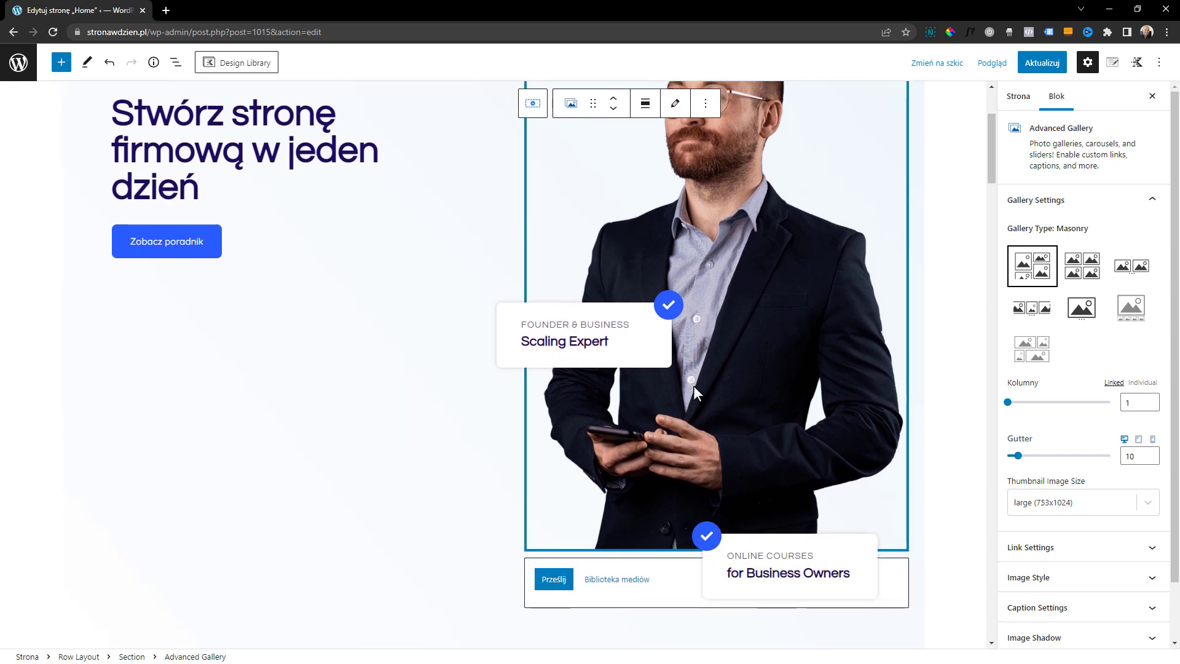
Replace the "Scaling Expert" text on the hero's overlay card with "fdfdfd"
scroll(693, 385, "up", 1)
left_click(601, 403)
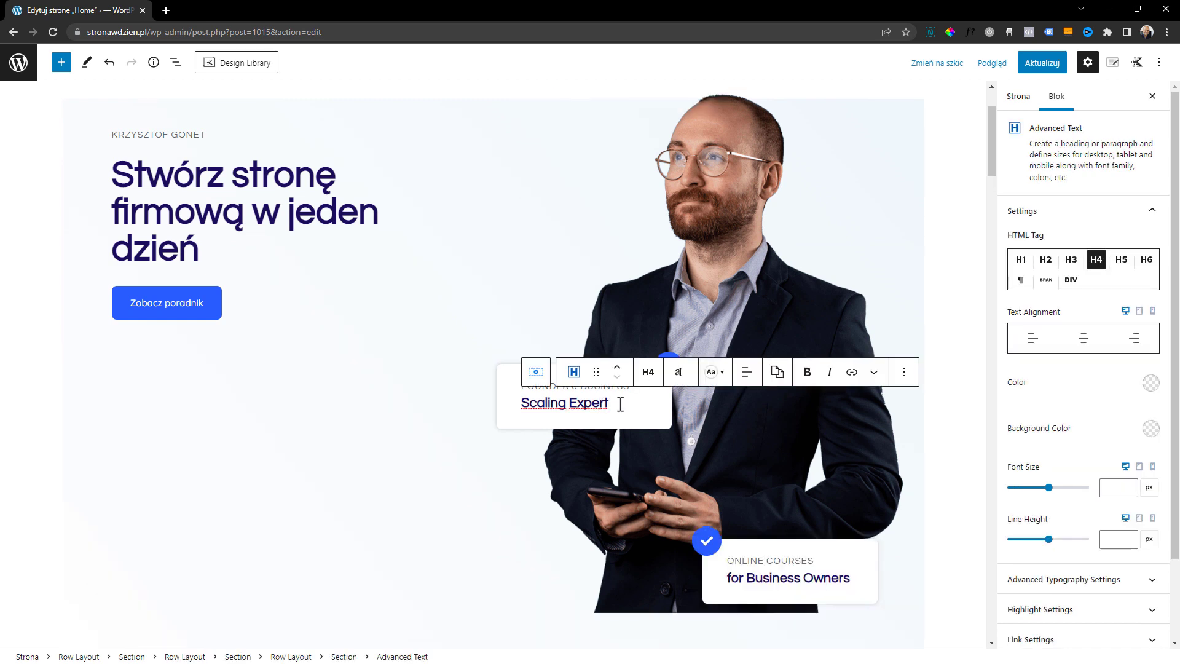
triple_click(602, 404)
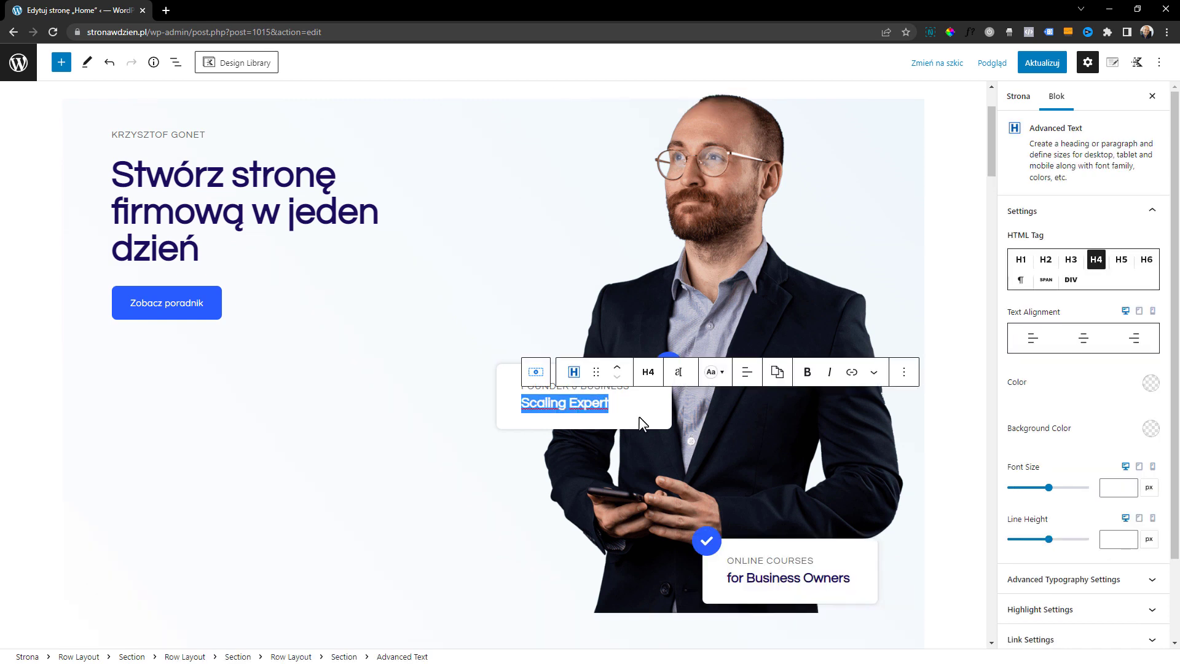
type("fdfdfd")
Replace the hero gallery's photo by uploading the portrait in the black shirt from the "Pliki do poradnika" folder, and update the gallery
left_click(788, 282)
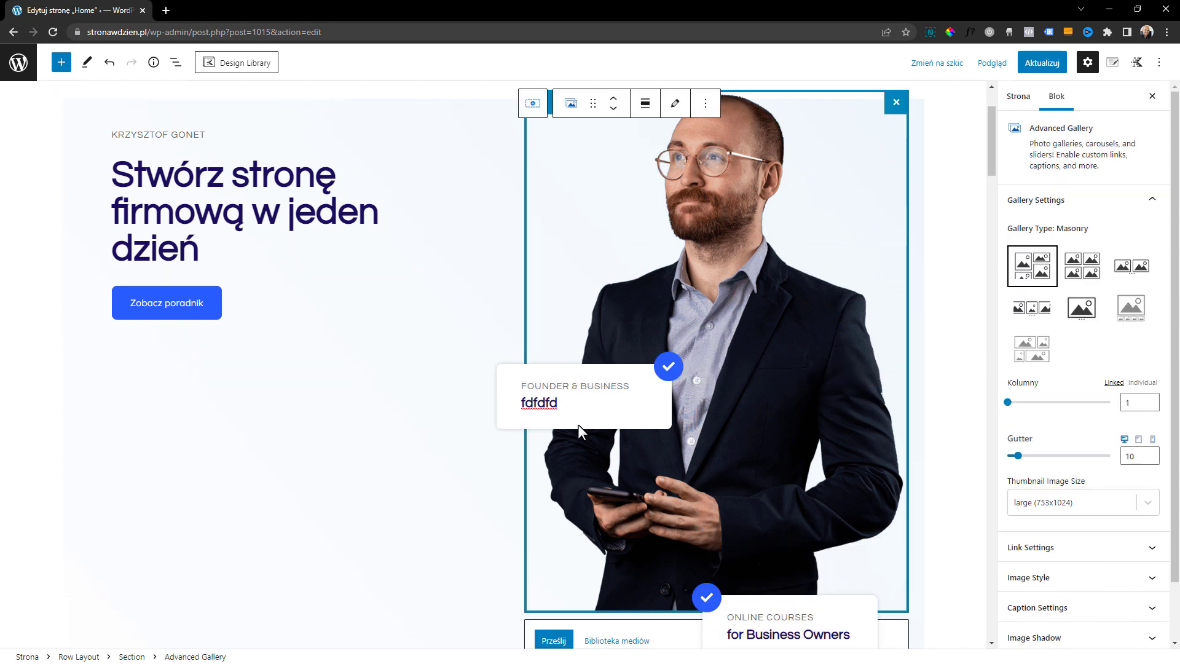
left_click(674, 112)
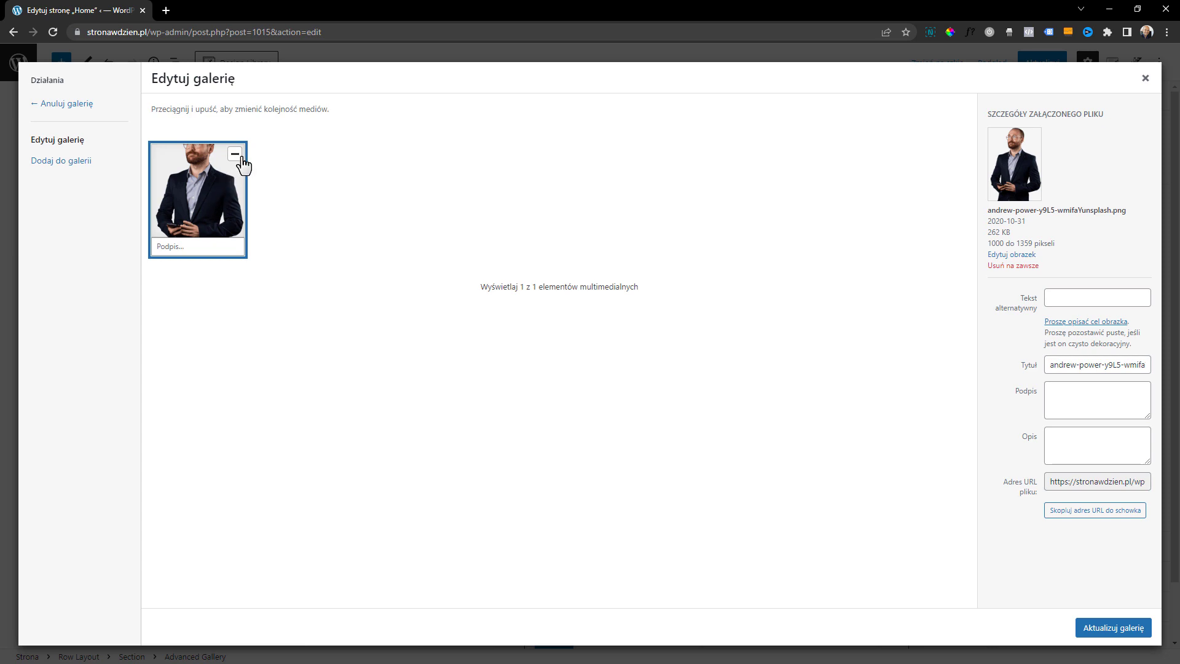
left_click(235, 155)
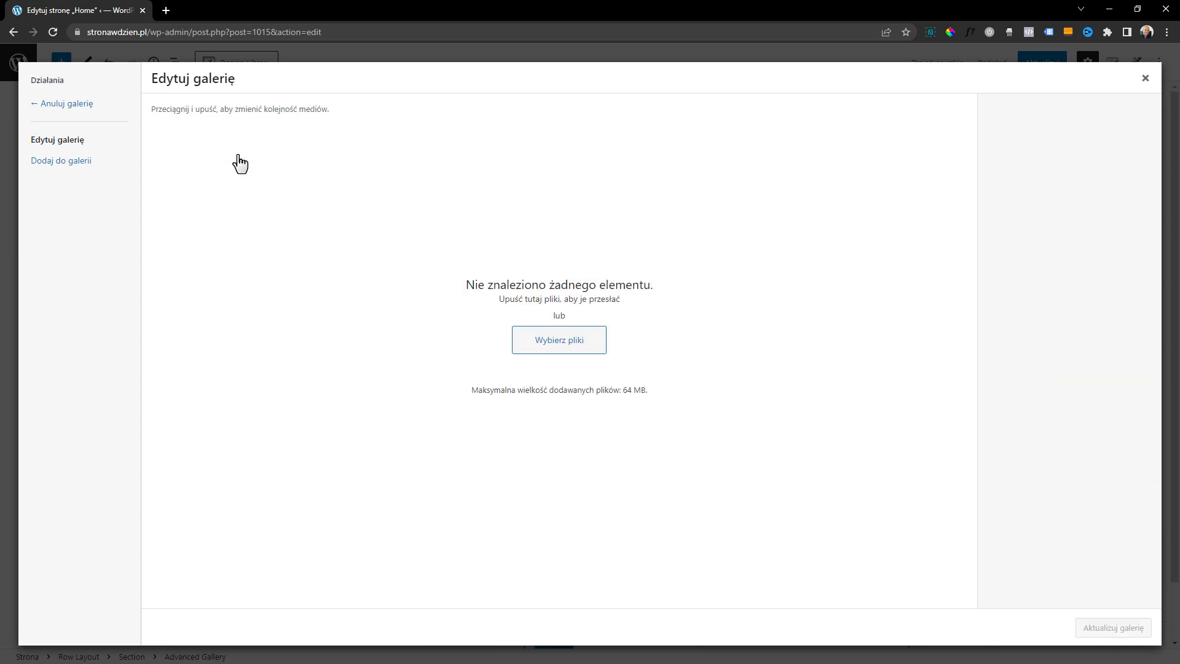
left_click(550, 340)
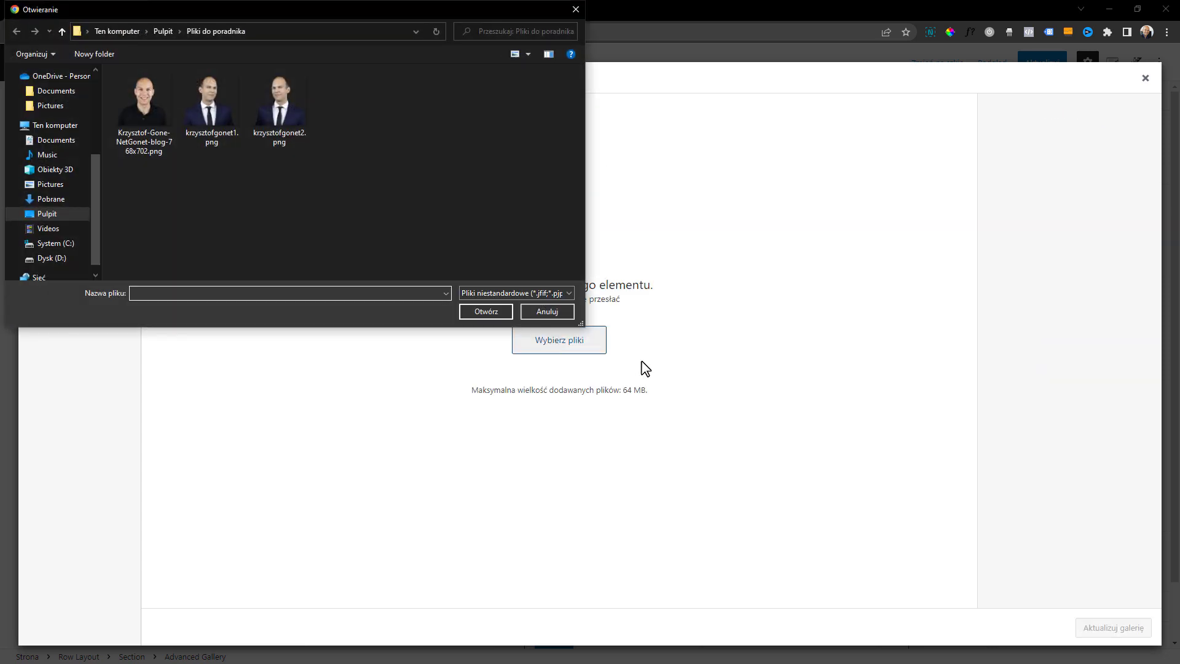
double_click(157, 106)
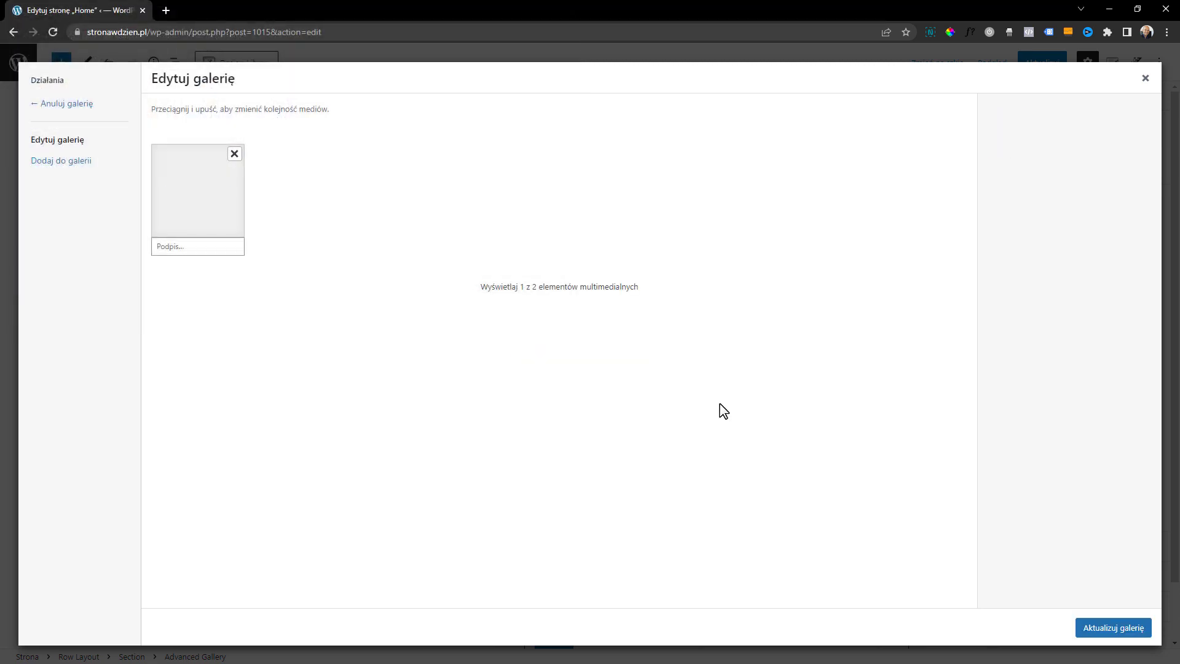
left_click(1113, 627)
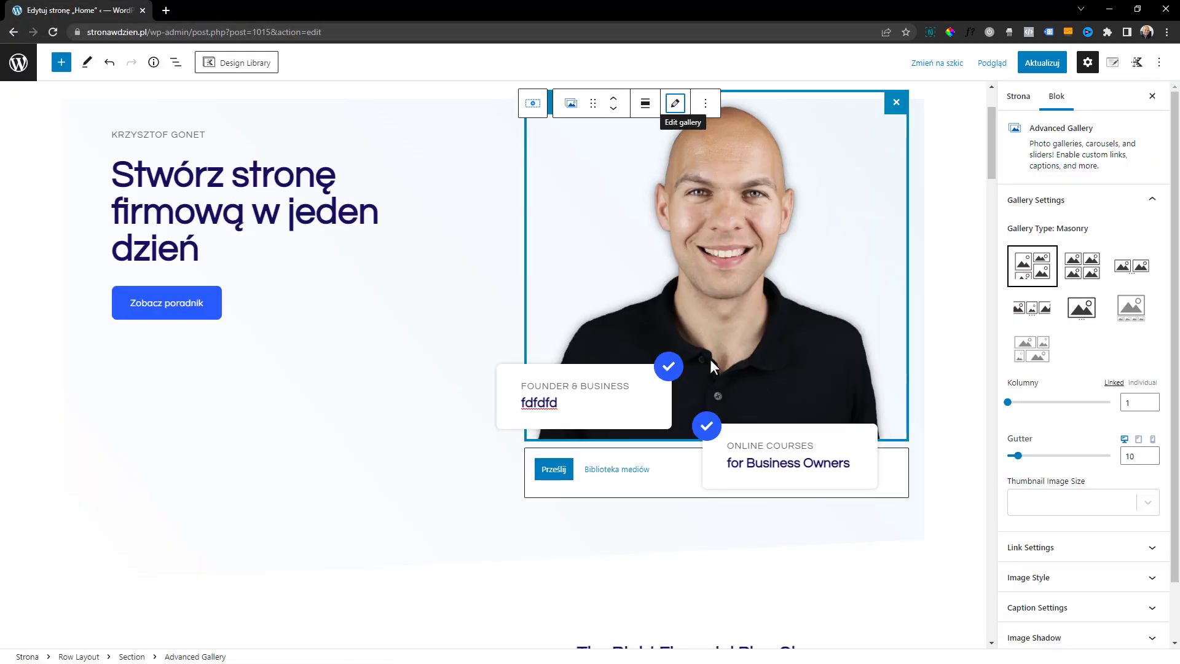
Delete the Advanced Gallery block from the hero section
scroll(709, 359, "up", 1)
scroll(706, 323, "down", 1)
scroll(705, 323, "up", 1)
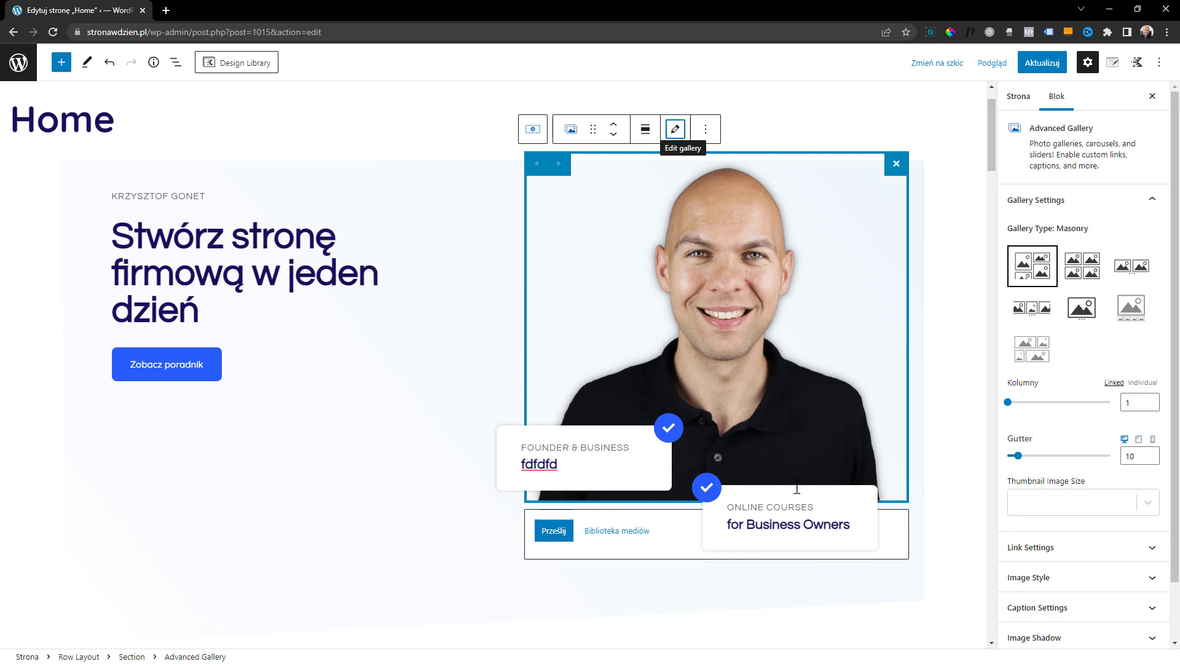
left_click(705, 130)
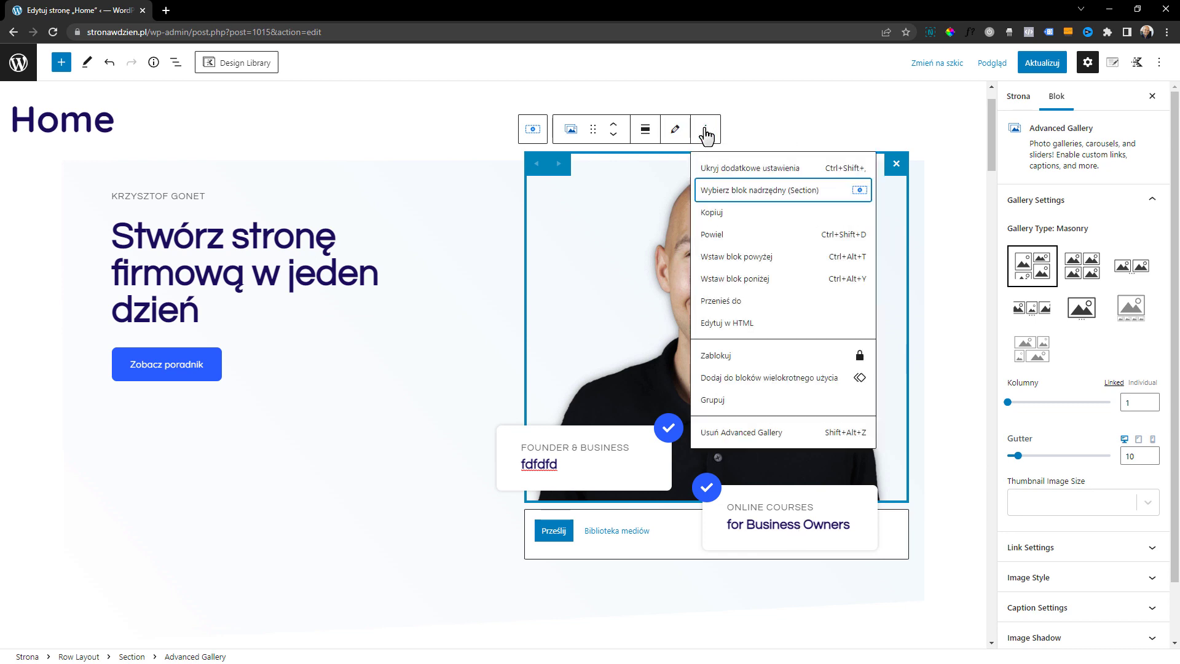
left_click(768, 433)
left_click(908, 371)
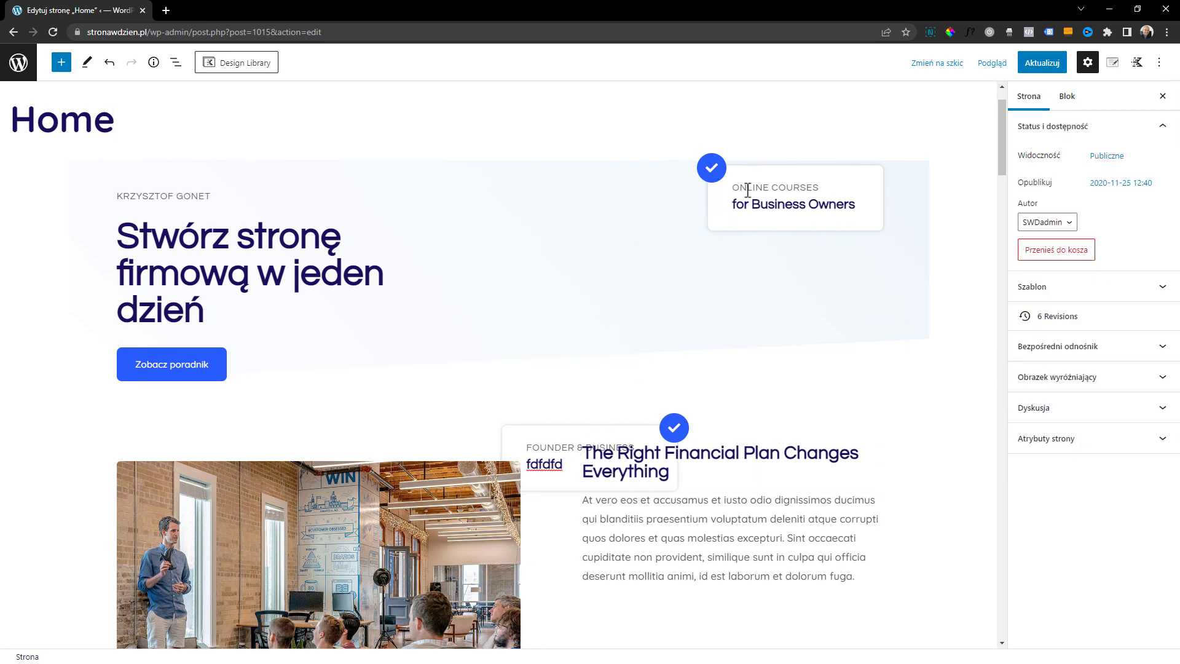
Try to select the leftover overlay cards directly on the page canvas
left_click(610, 437)
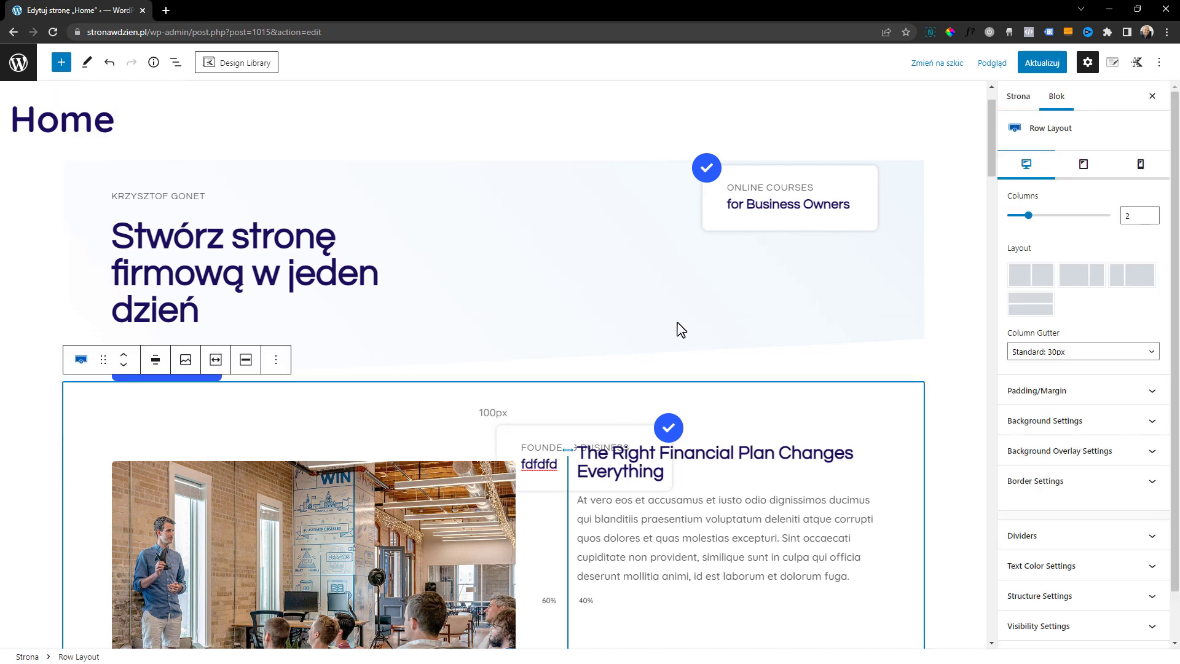
left_click(730, 205)
left_click(599, 480)
left_click(540, 434)
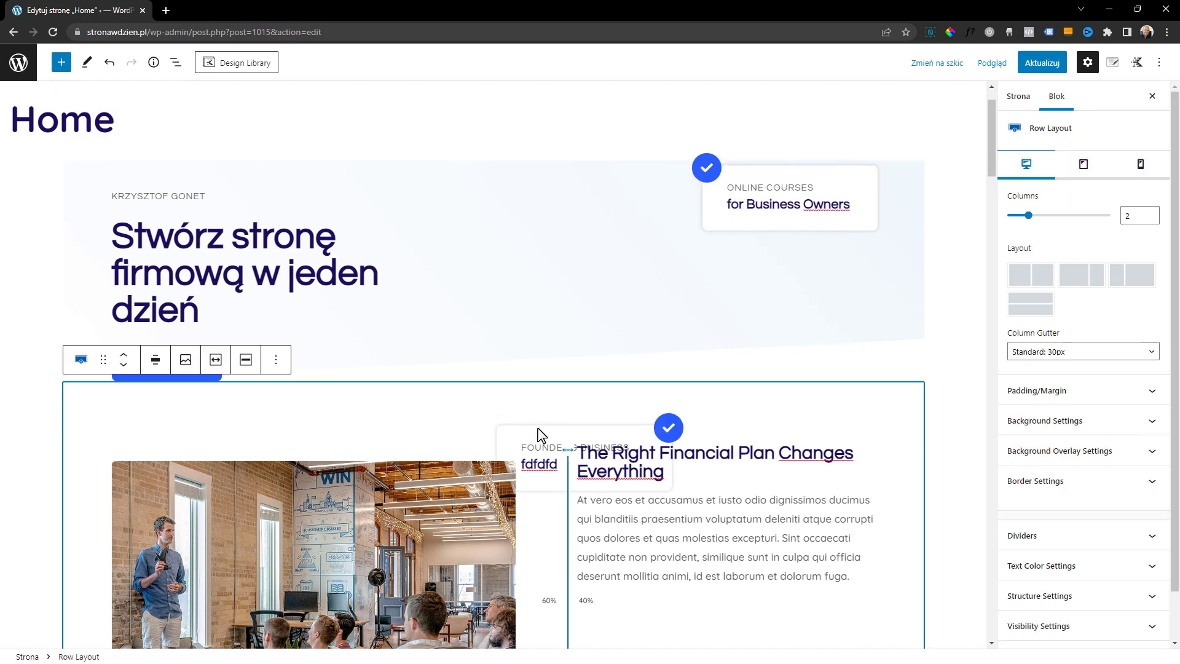
left_click(590, 308)
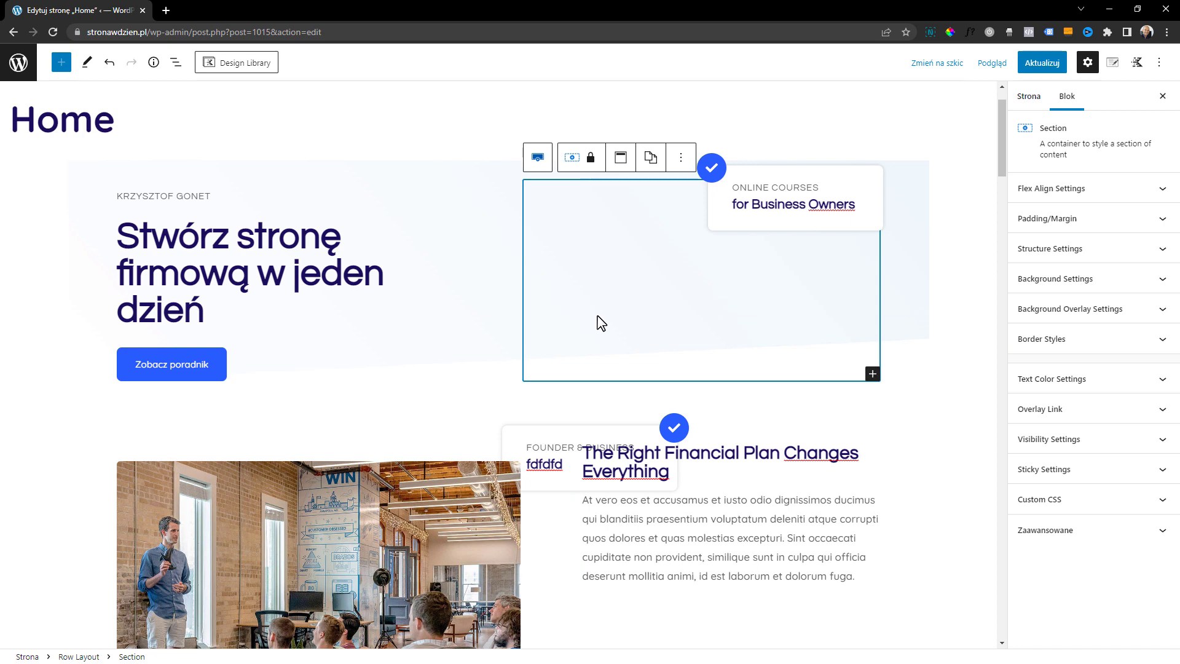
Show the page's block structure and expand the hero row's second section to reveal its nested rows
left_click(177, 61)
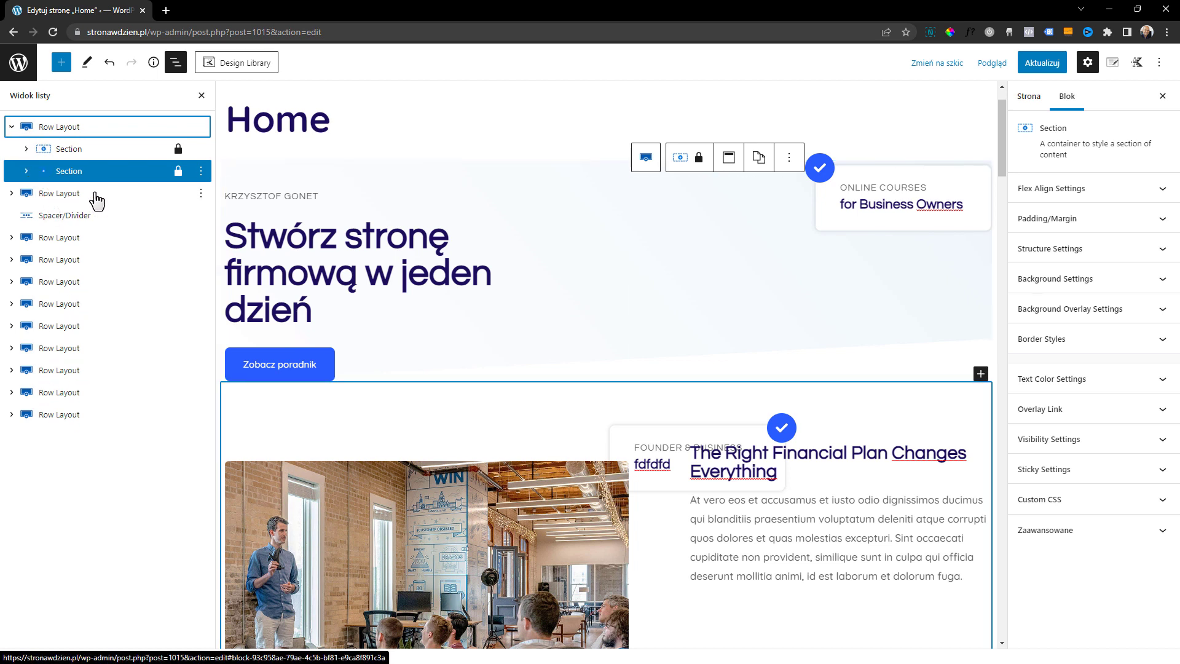
left_click(49, 126)
left_click(12, 193)
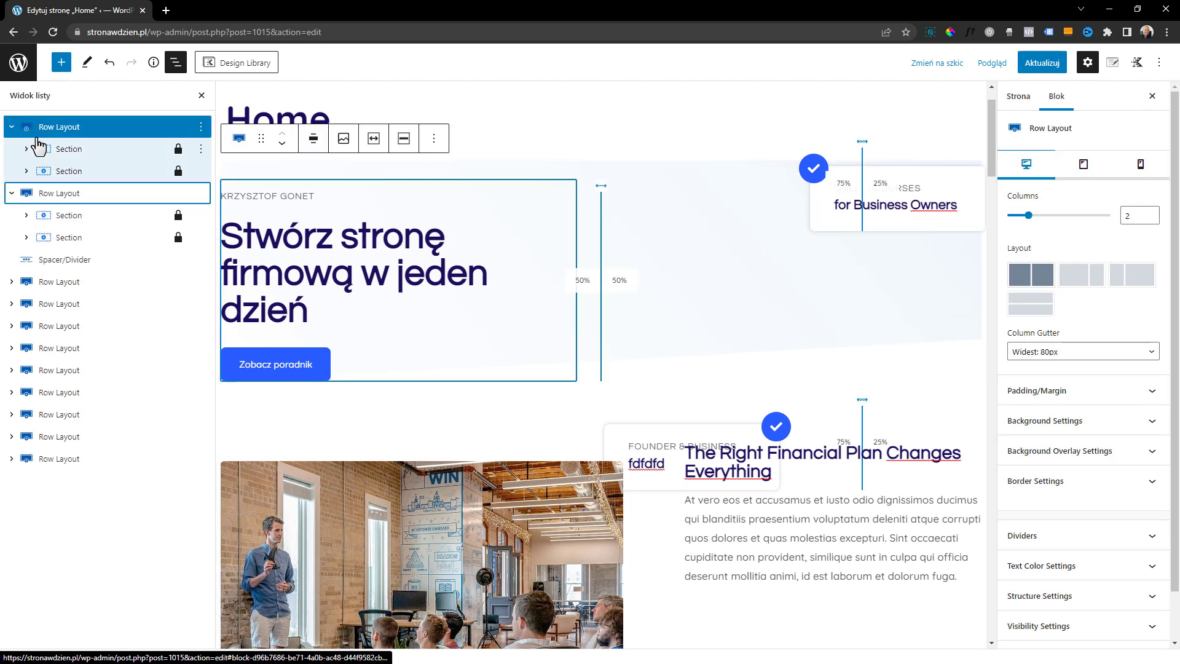
left_click(12, 193)
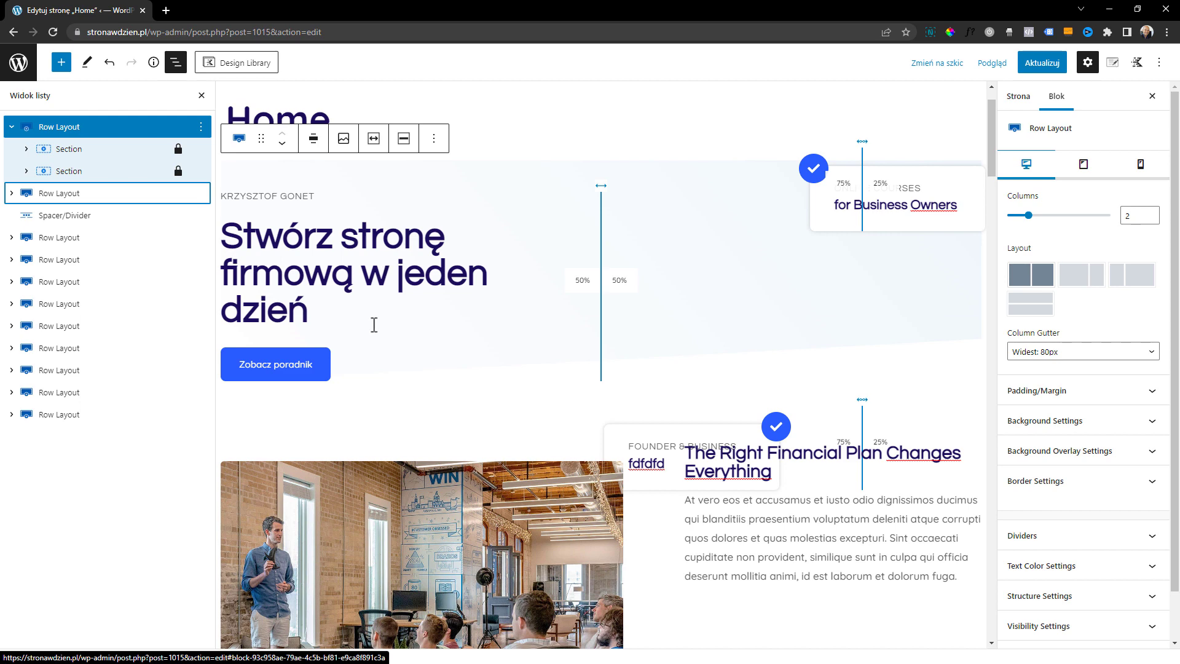
left_click(66, 172)
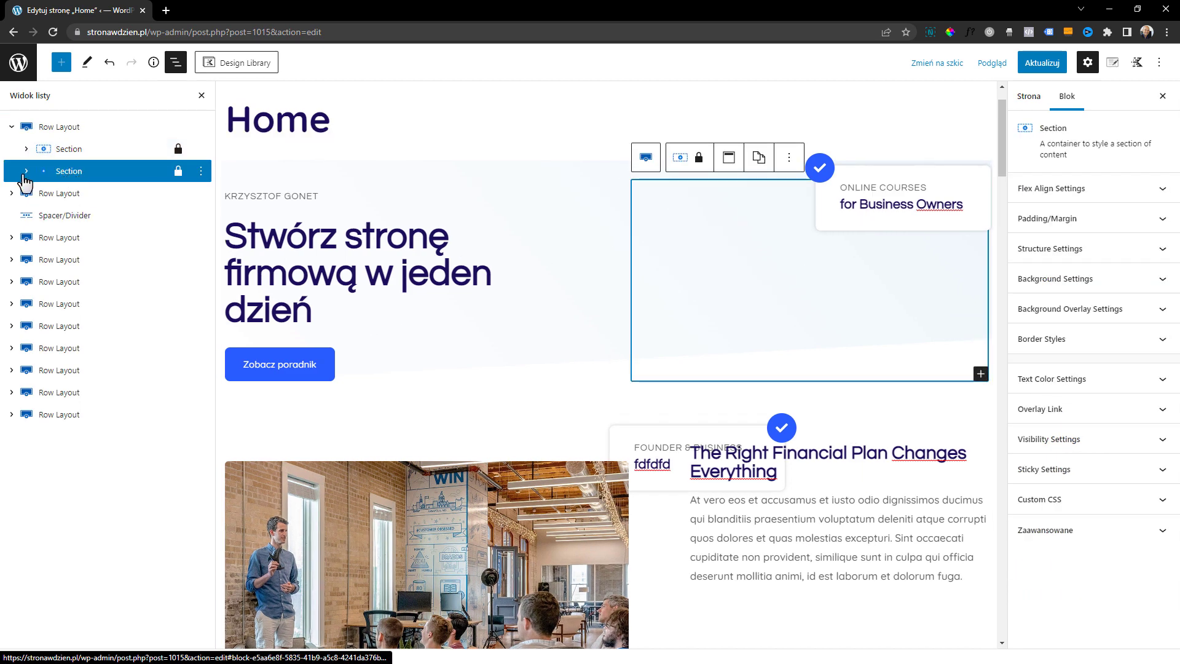
left_click(26, 171)
Delete both Row Layout blocks with the overlay cards from the hero row's second section
left_click(93, 193)
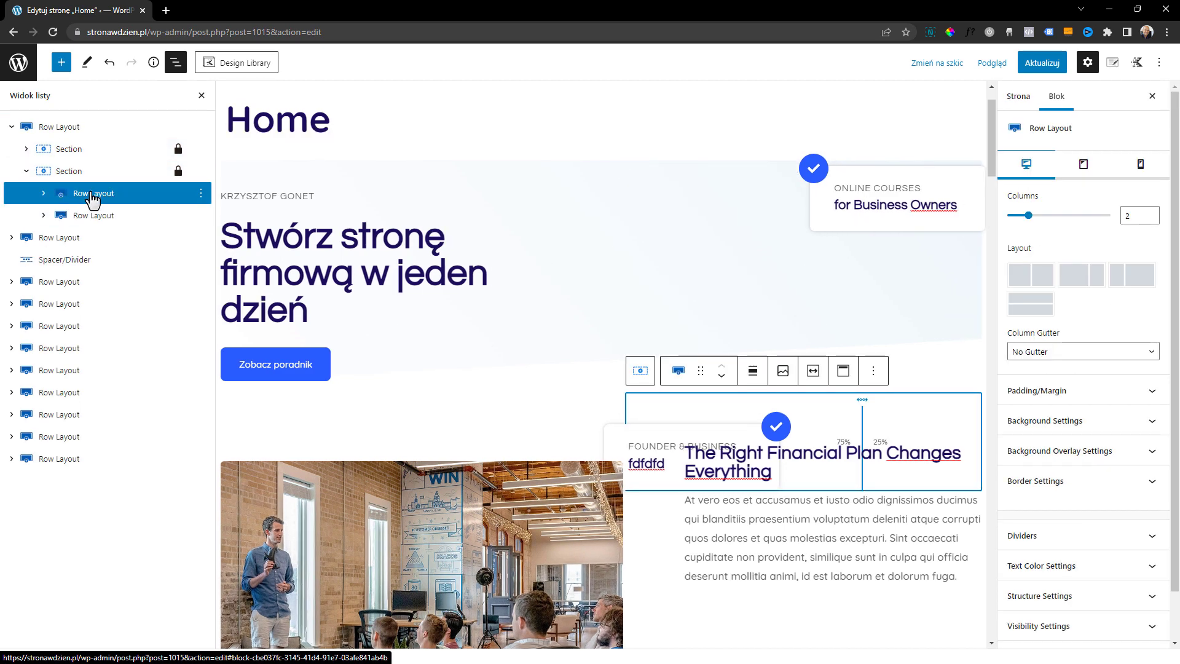
left_click(201, 194)
left_click(220, 488)
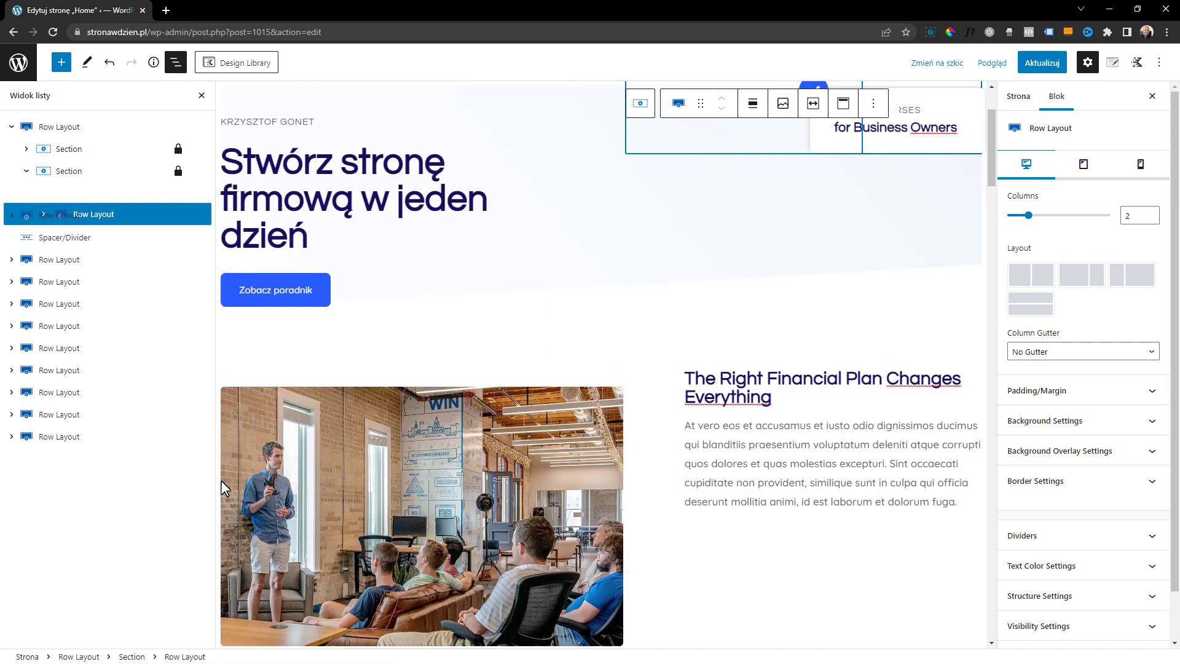
left_click(201, 194)
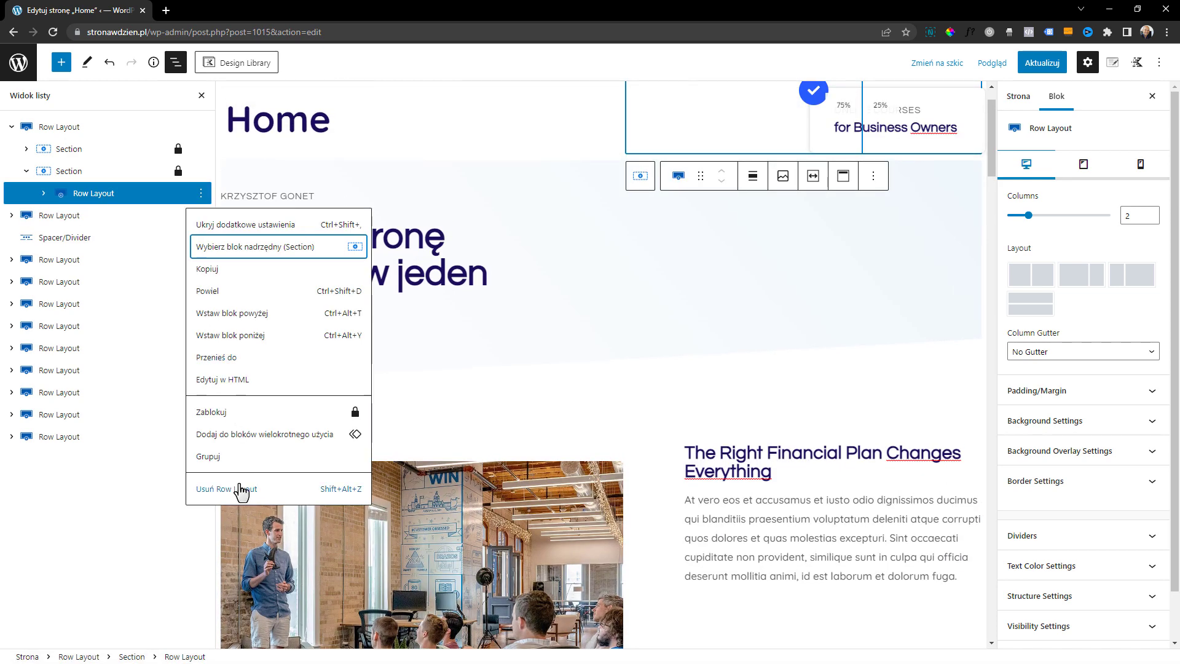
left_click(236, 489)
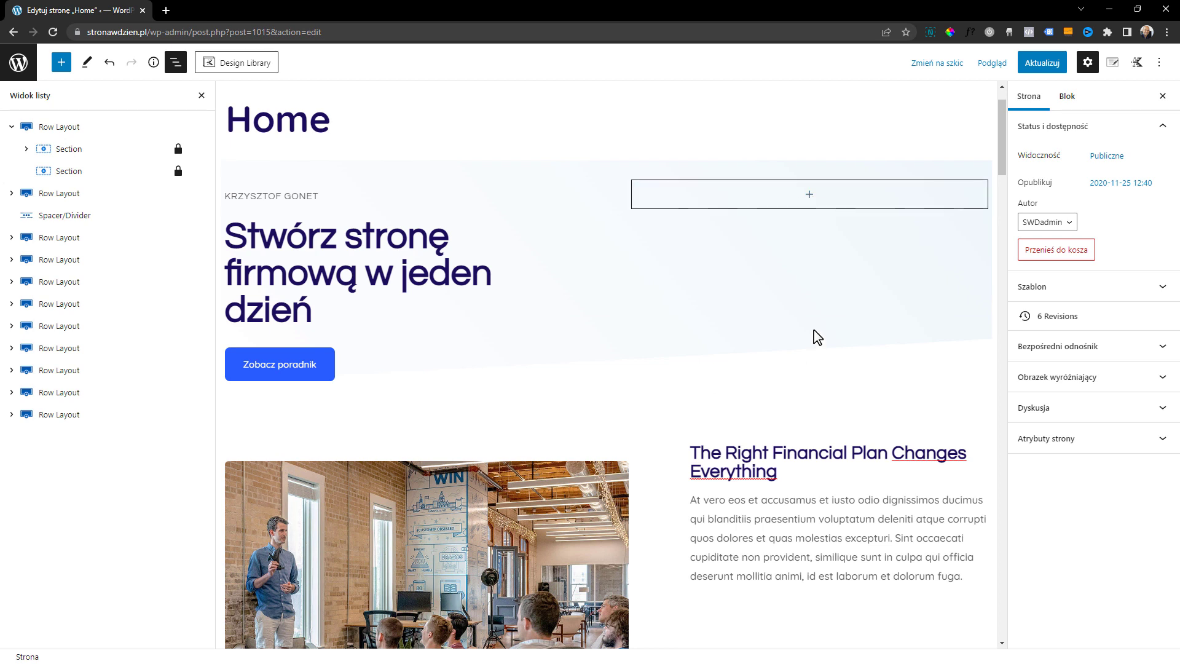
Insert a Kadence Advanced Image block into the empty second section of the hero row
left_click(811, 196)
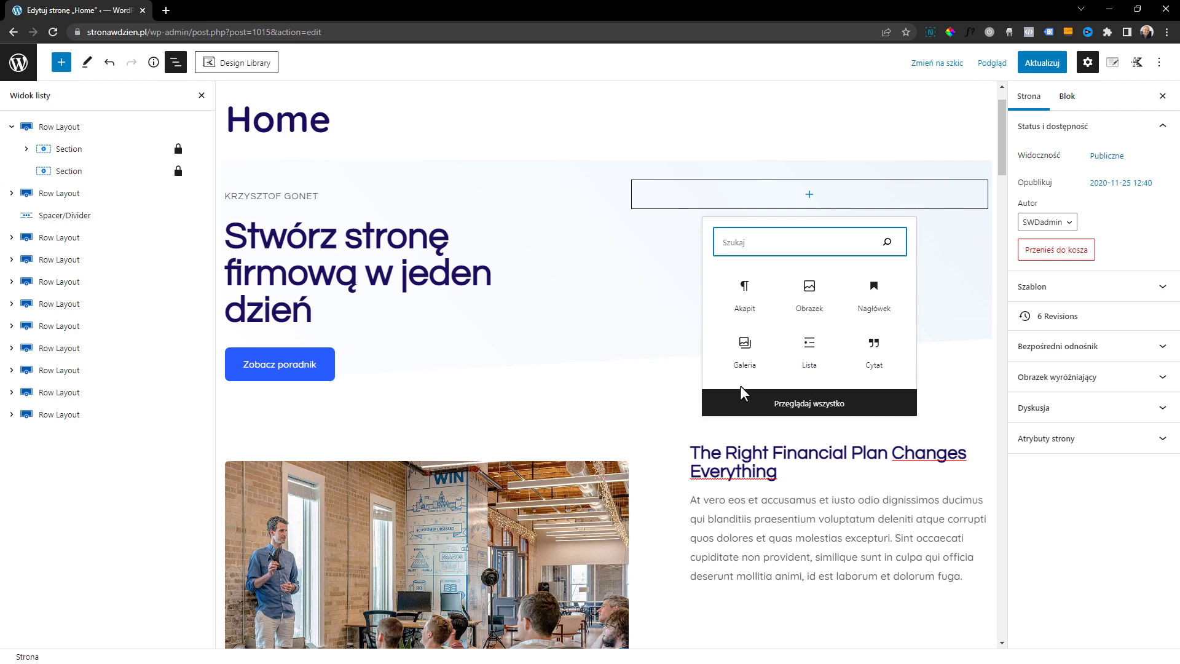
left_click(780, 404)
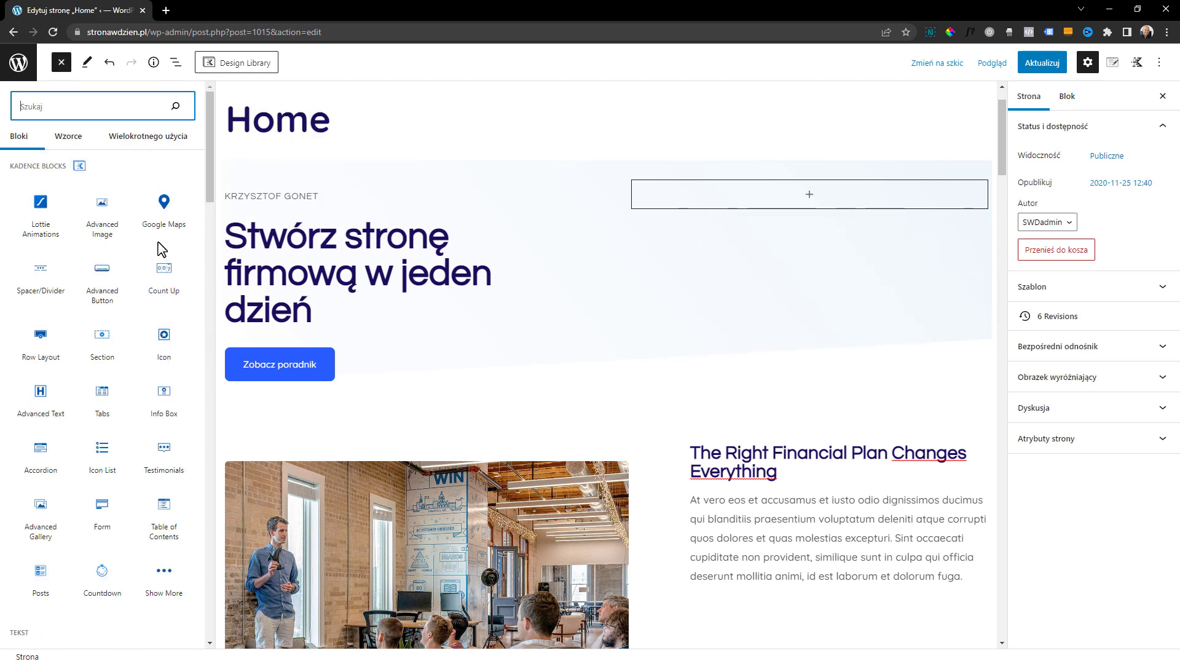
mouse_move(102, 212)
left_mouse_down()
mouse_move(802, 202)
mouse_move(142, 206)
mouse_move(103, 230)
left_mouse_up()
left_click(102, 227)
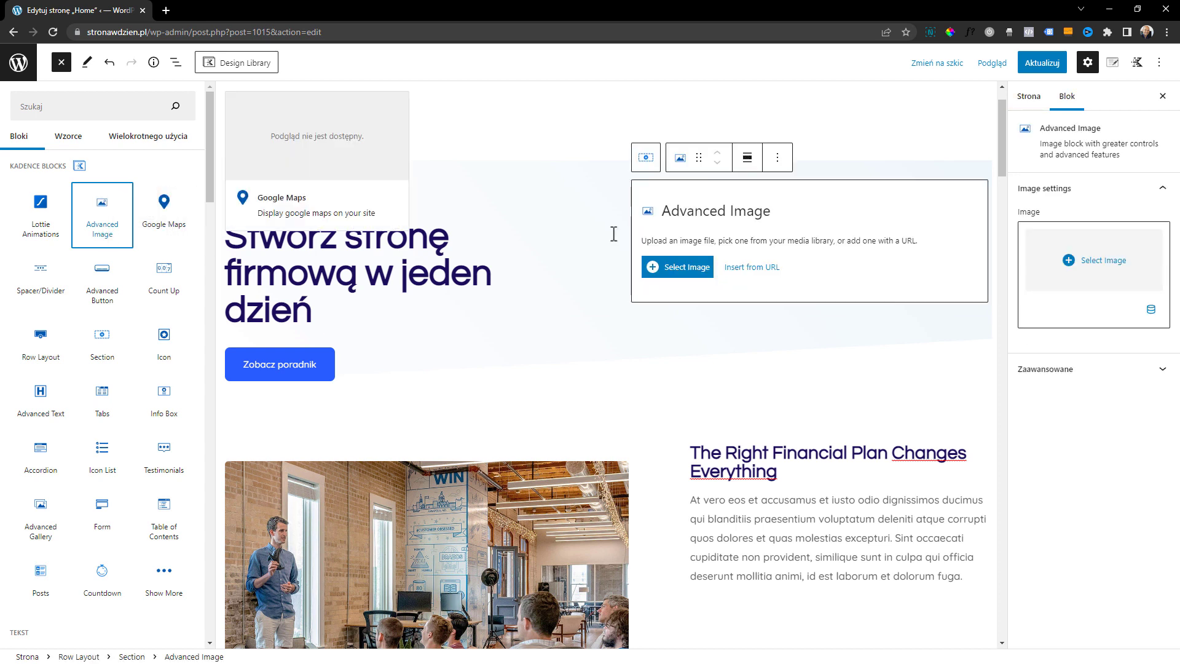
Fill the Advanced Image block with the first black-shirt portrait from the media library
left_click(682, 282)
left_click(577, 274)
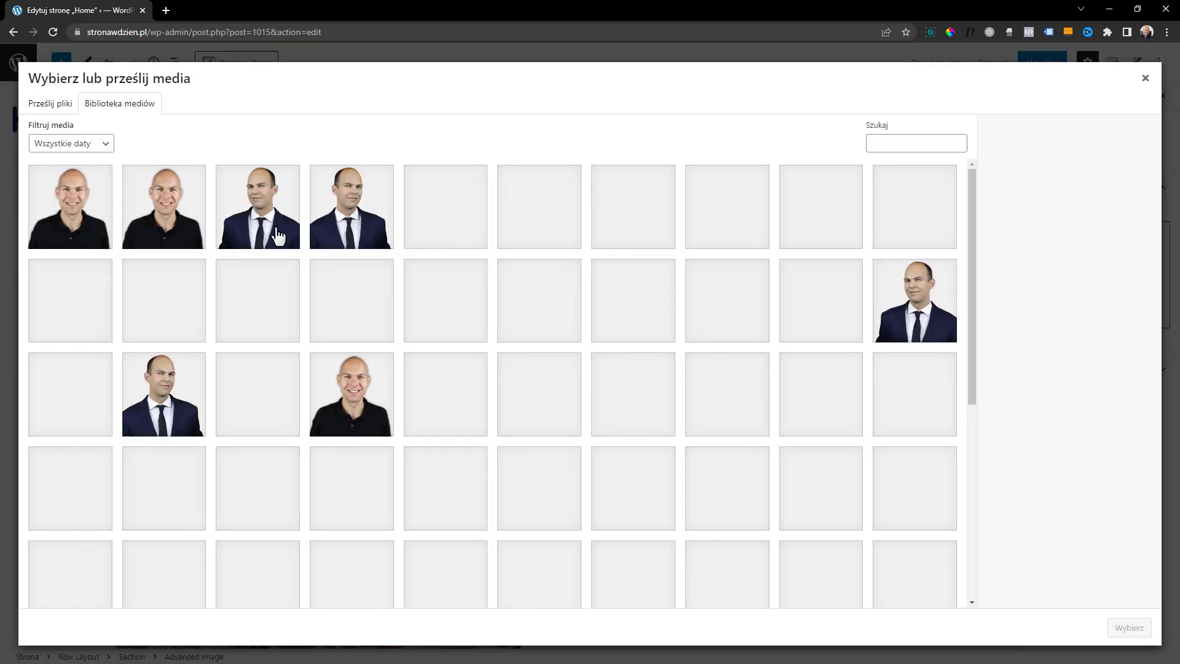
left_click(89, 224)
left_click(1130, 628)
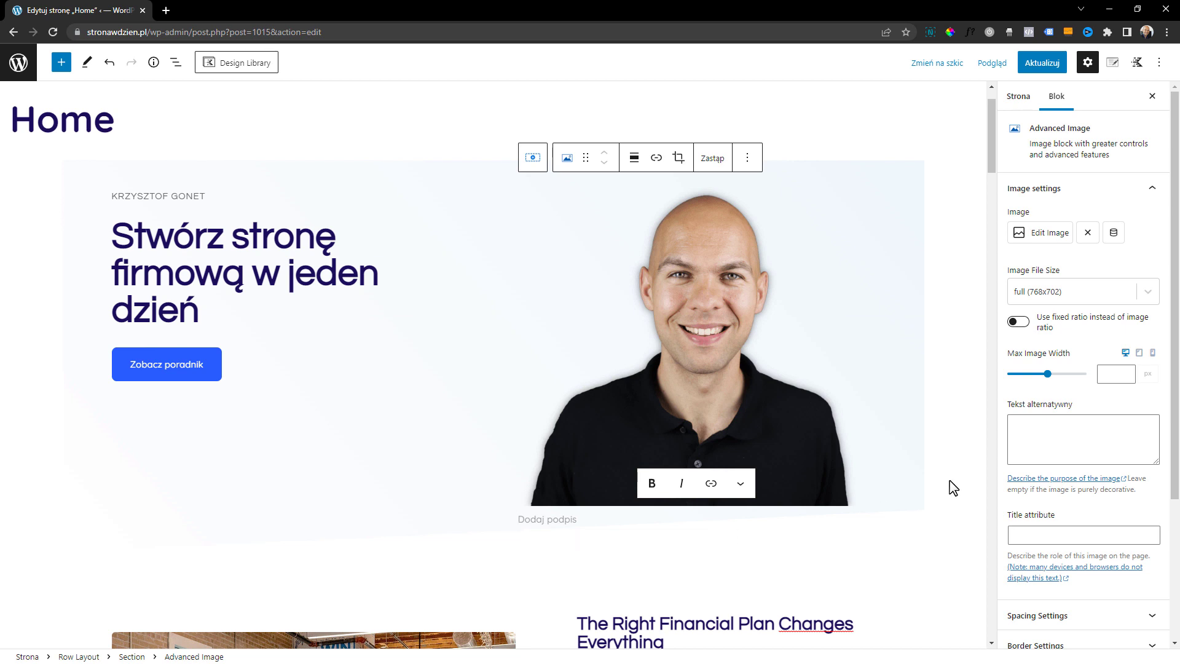
Turn off the caption of the hero portrait in its Caption Settings
scroll(1071, 427, "down", 3)
scroll(1073, 430, "up", 3)
scroll(1111, 215, "down", 3)
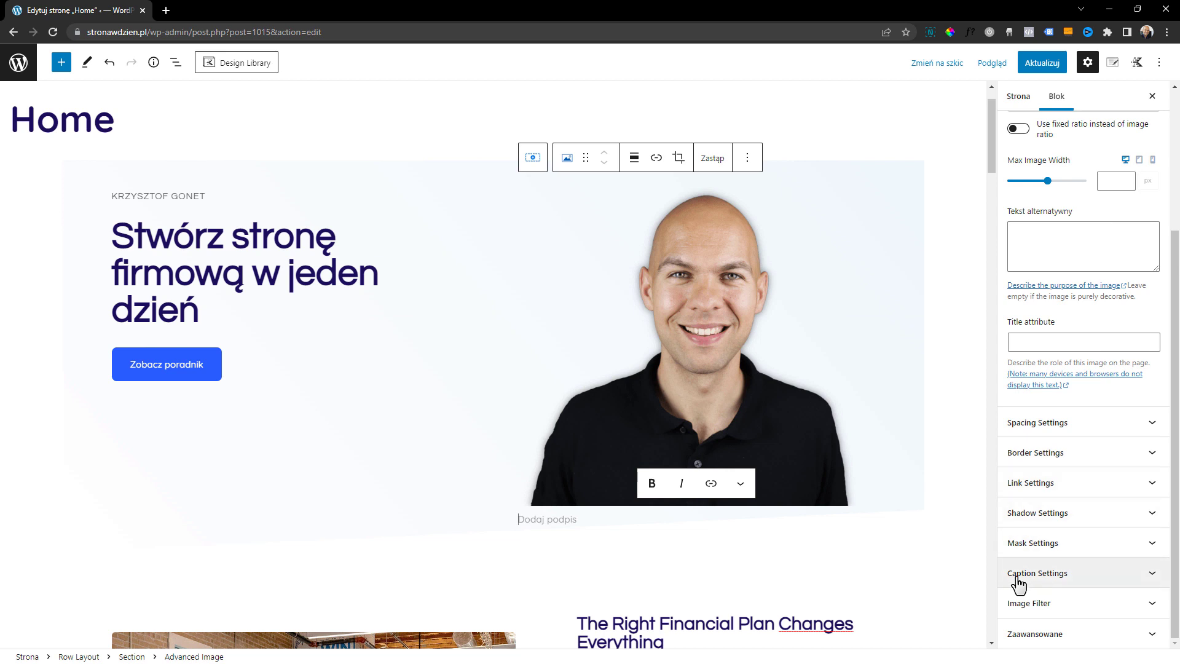
left_click(1090, 586)
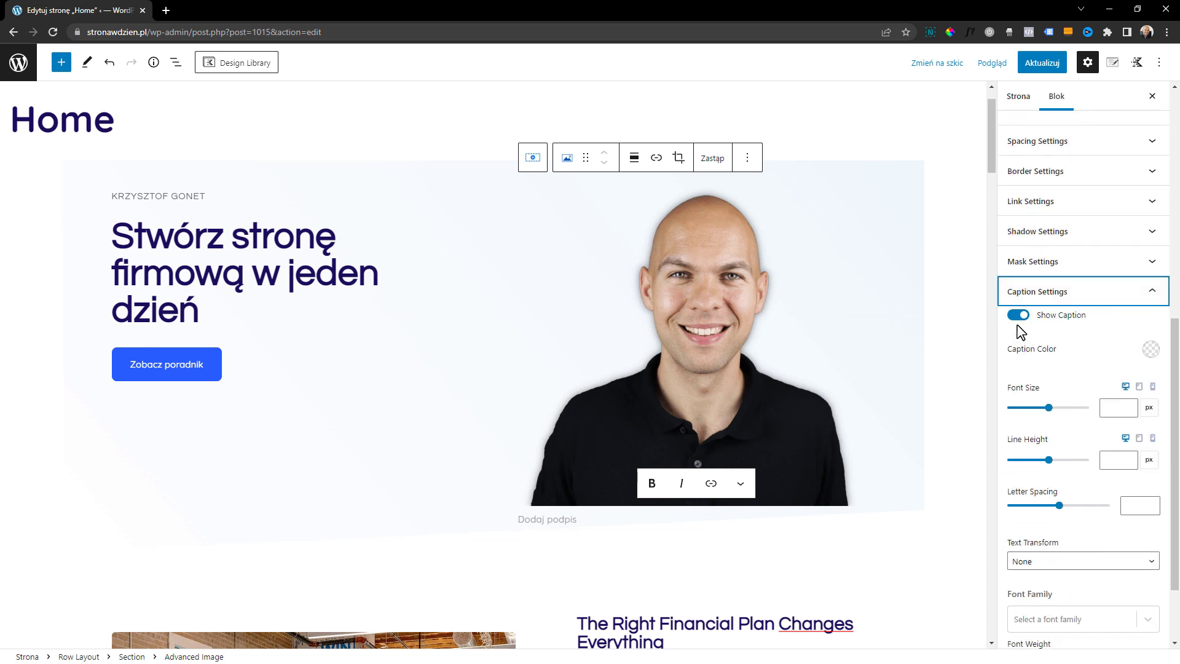
left_click(1015, 316)
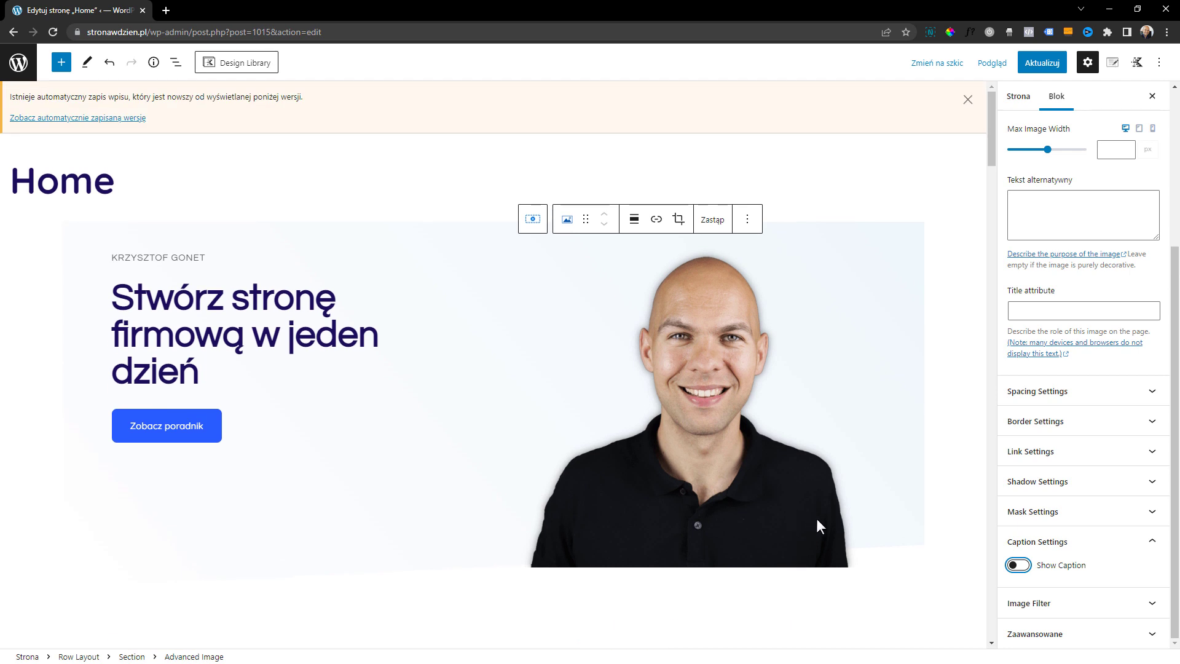
scroll(869, 542, "down", 1)
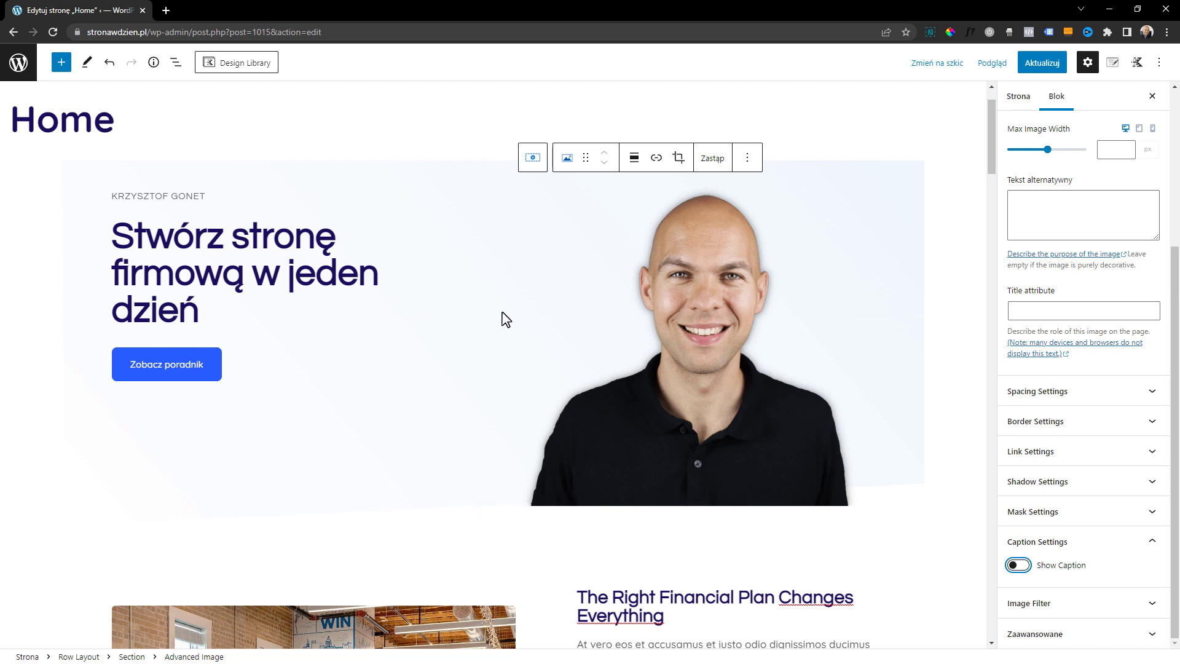
Set the first color of the hero row's background overlay gradient to the palette blue 295CFF
left_click(117, 205)
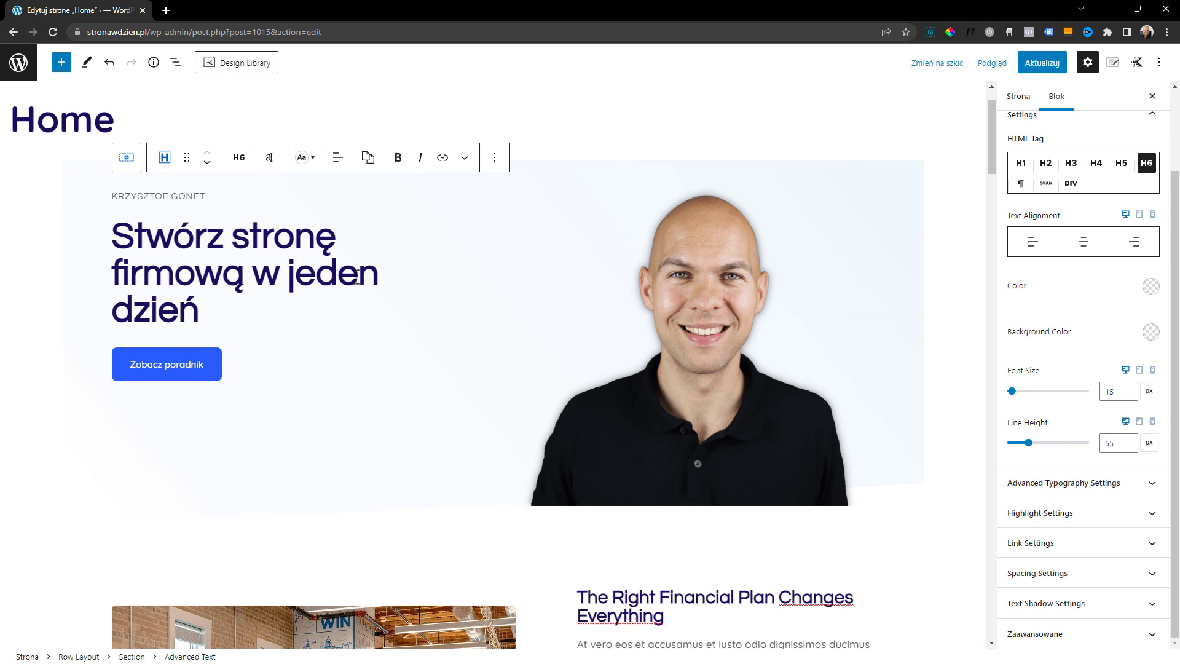
left_click(66, 222)
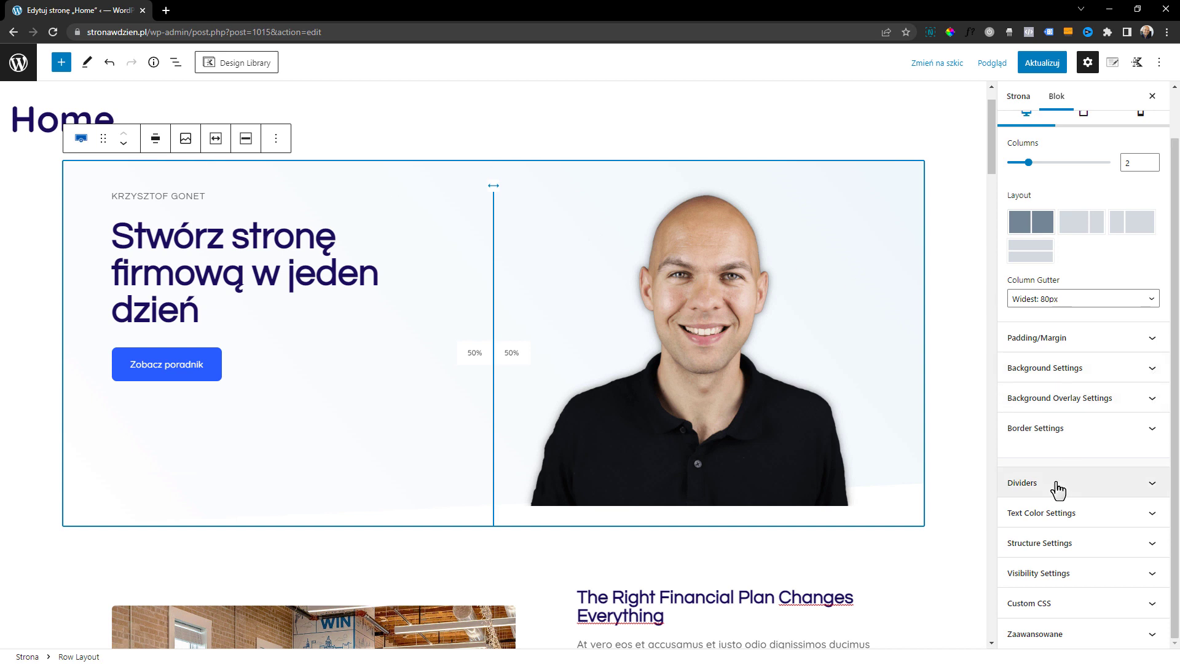
left_click(1061, 406)
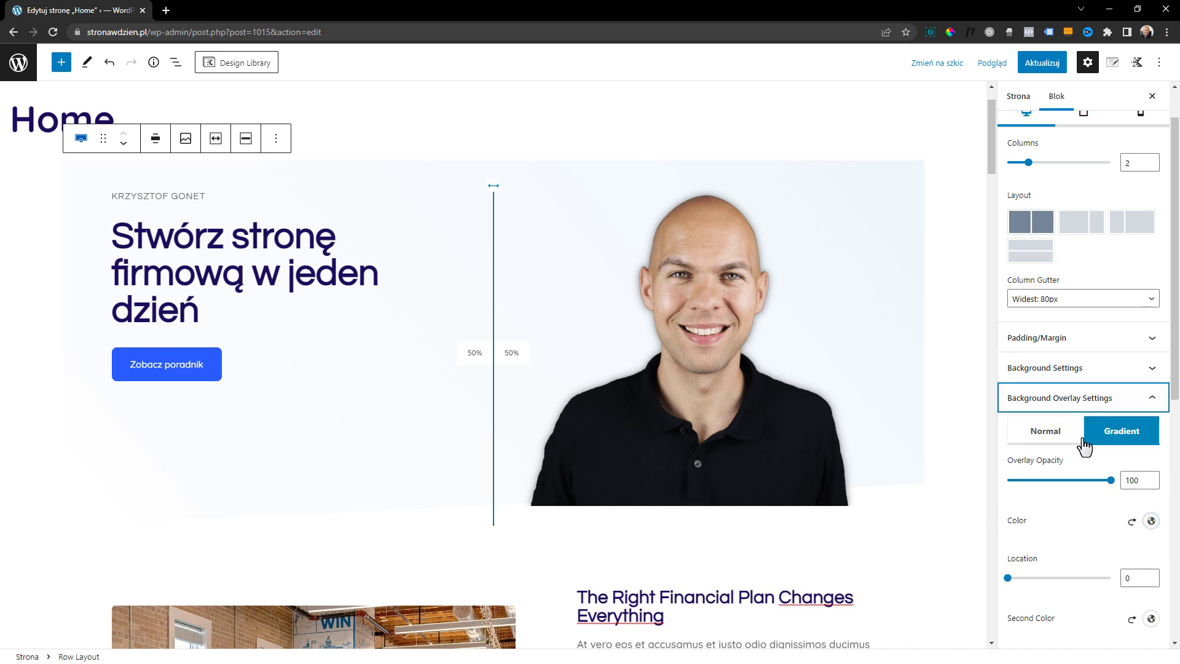
scroll(1148, 461, "down", 1)
left_click(1151, 460)
left_click(984, 426)
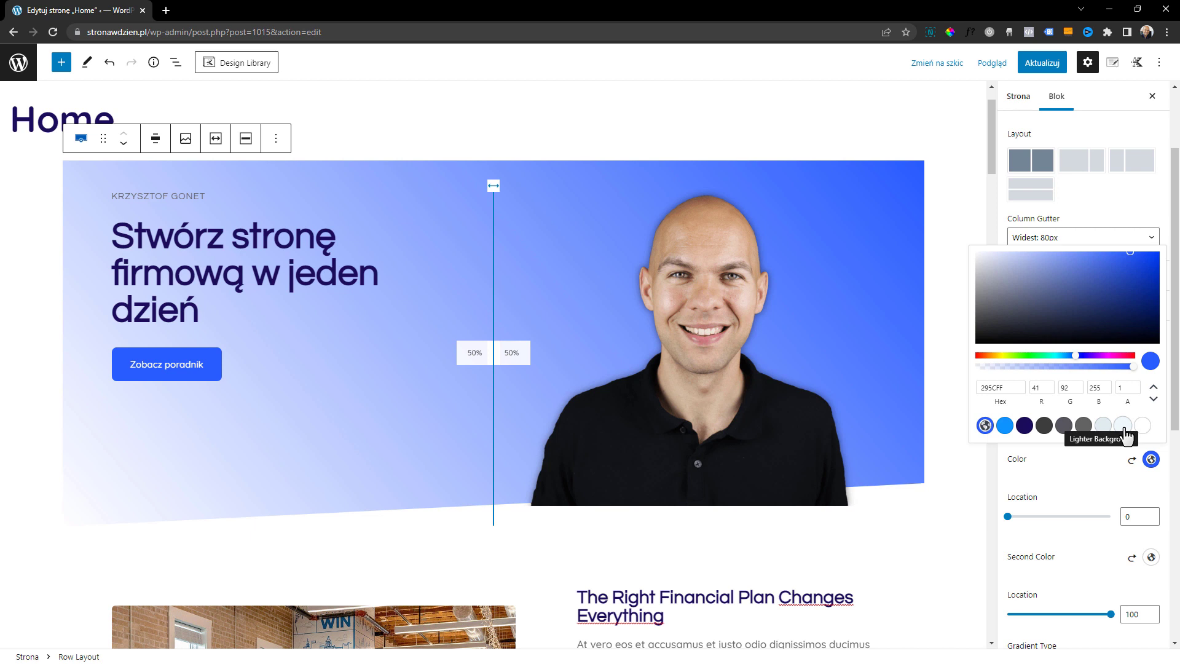
left_click(1099, 484)
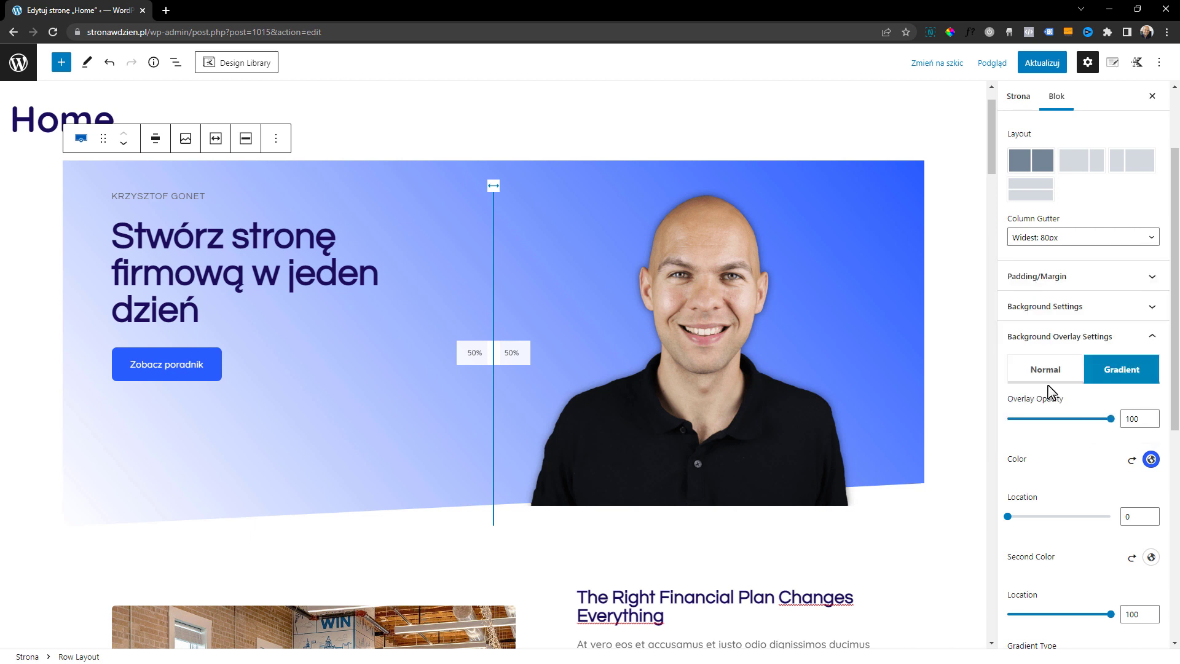
Remove the slanted bottom divider from the hero row
left_click(1078, 338)
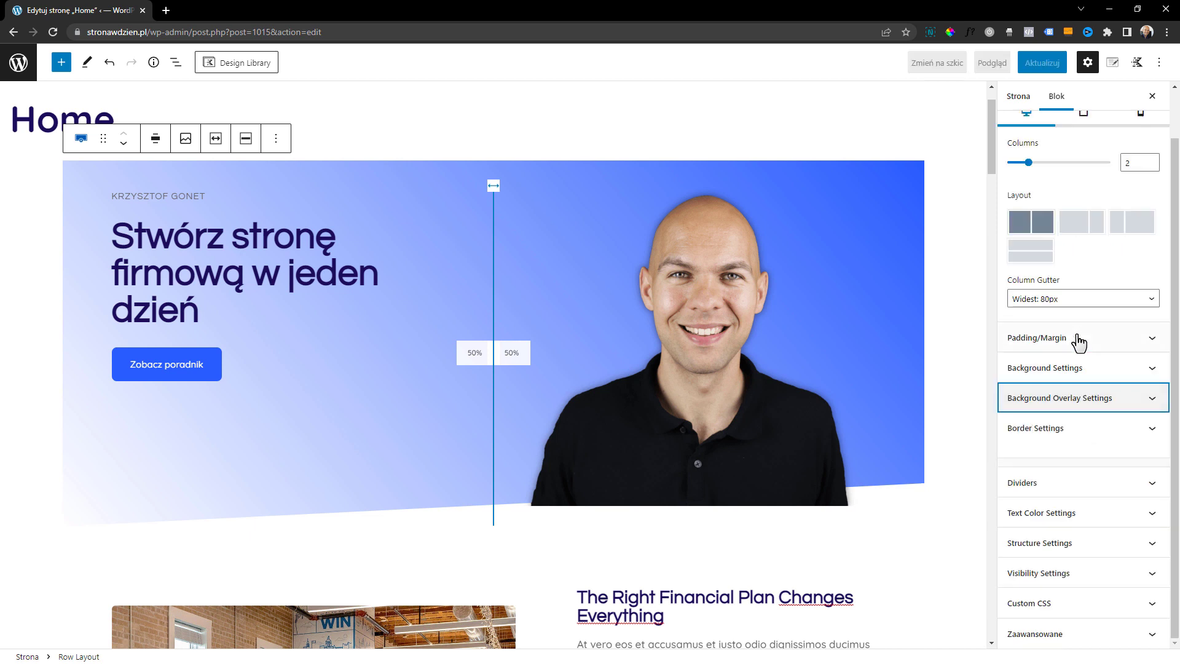
left_click(1069, 482)
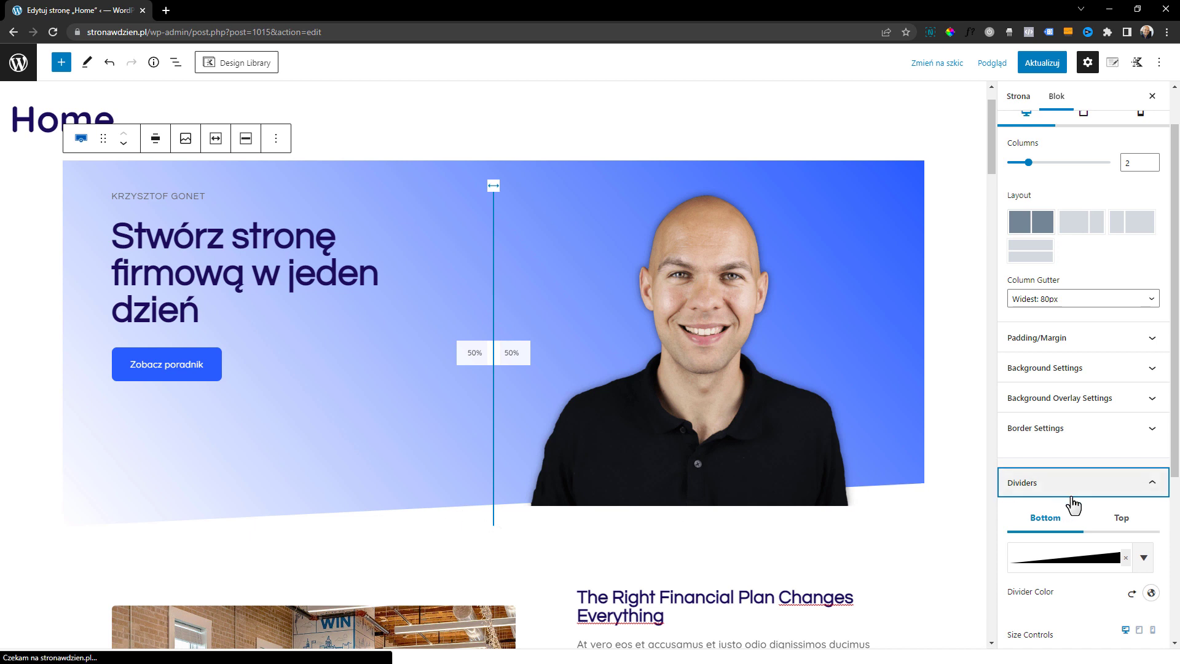
scroll(1088, 506, "down", 1)
left_click(1094, 499)
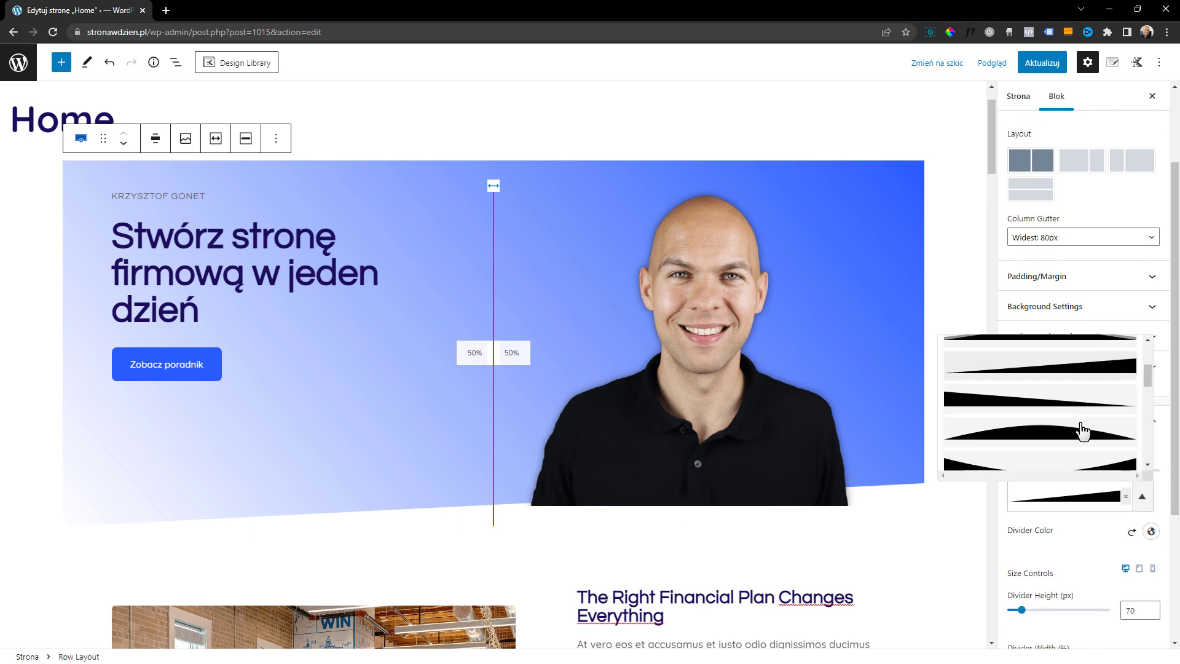
left_click(1087, 526)
left_click(1125, 496)
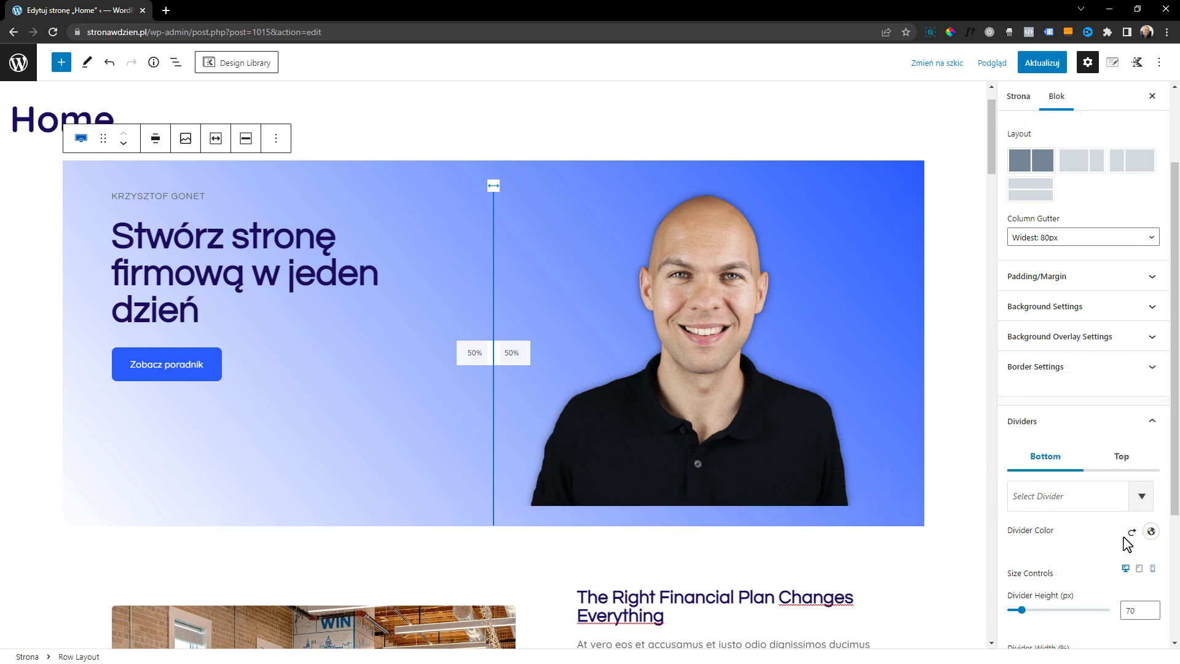
Set the inner block direction of the hero row's image section to horizontal
left_click(1051, 368)
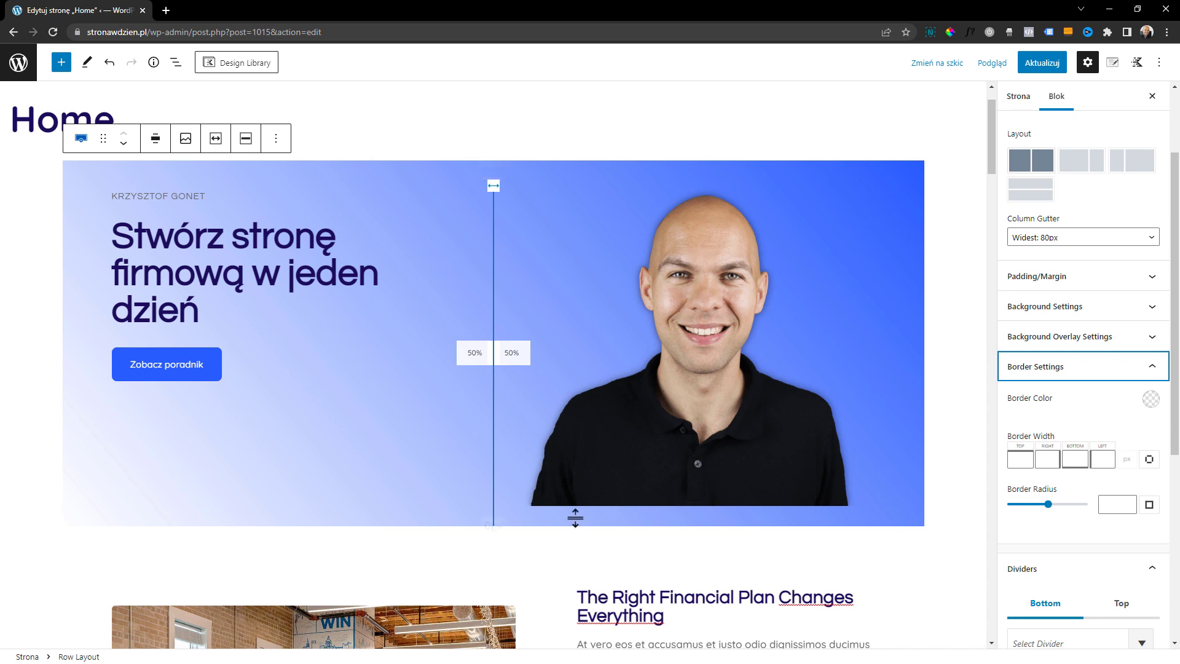
scroll(1023, 405, "down", 2)
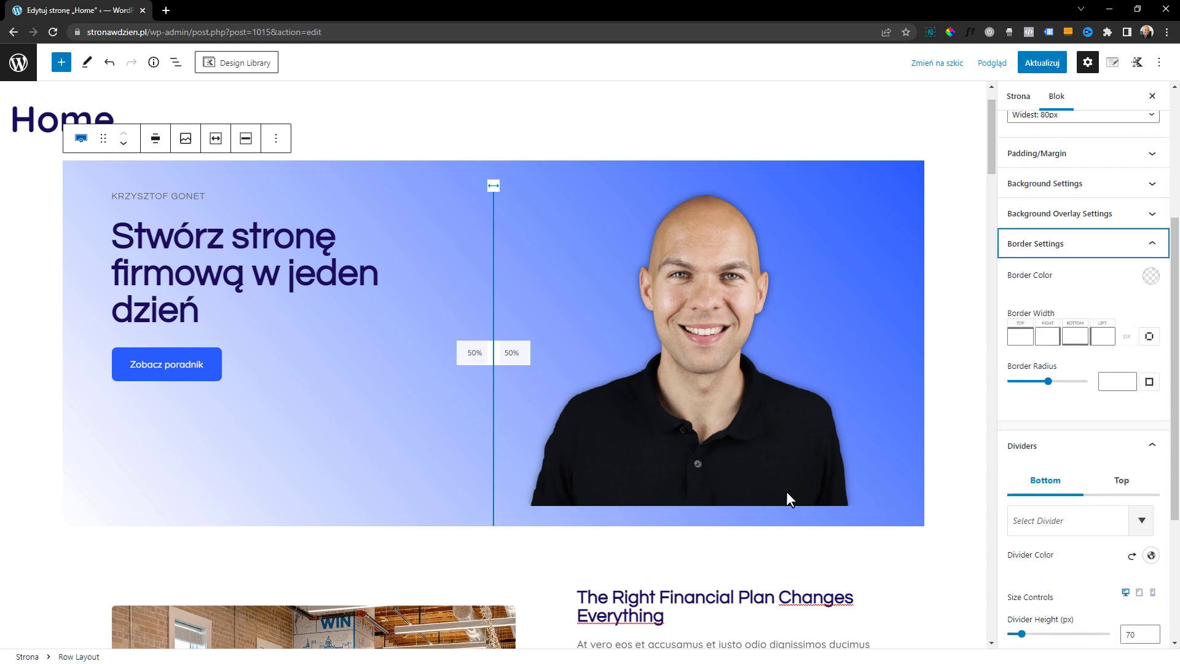
scroll(1057, 501, "down", 3)
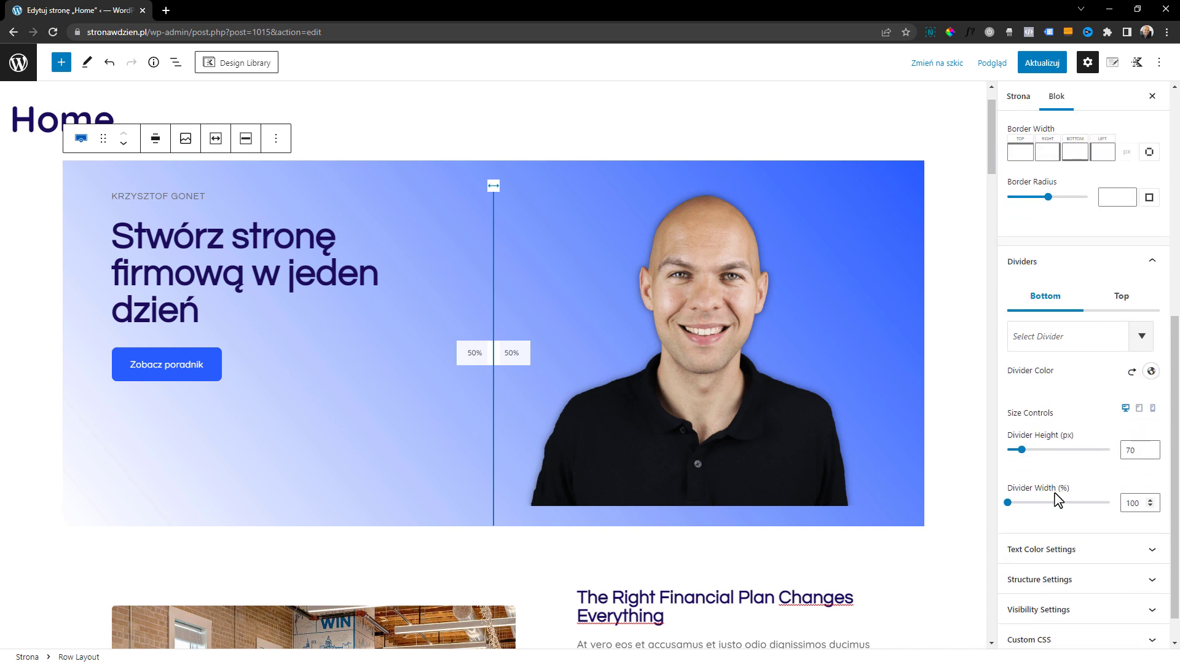
scroll(1055, 486, "down", 1)
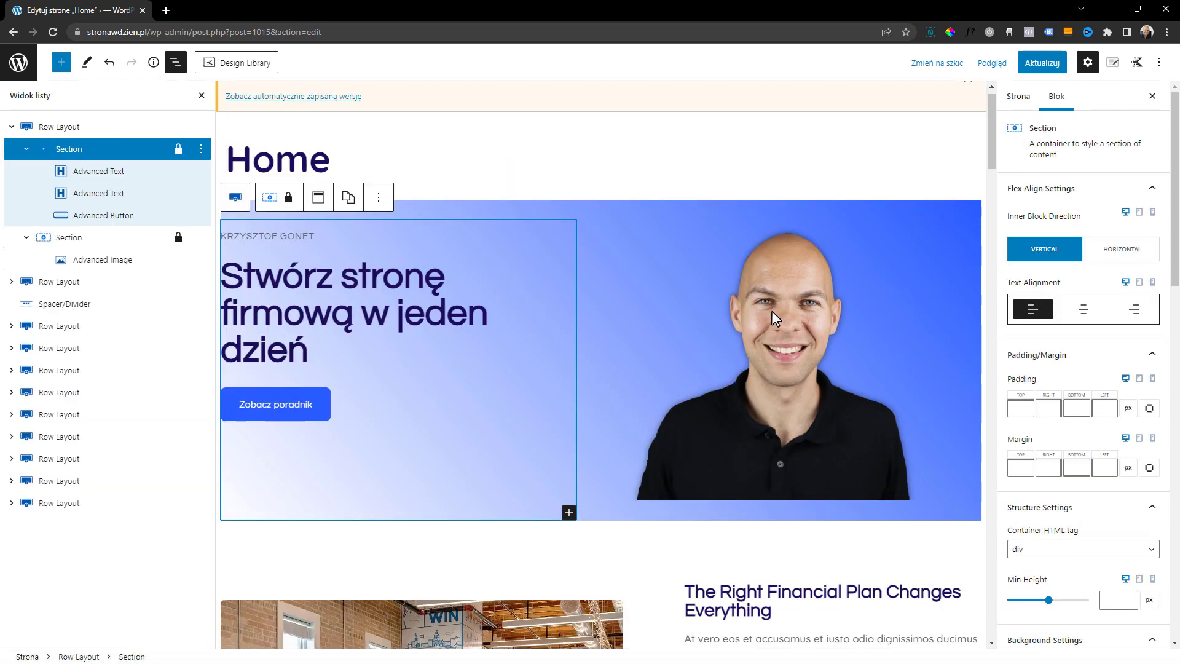
left_click(88, 242)
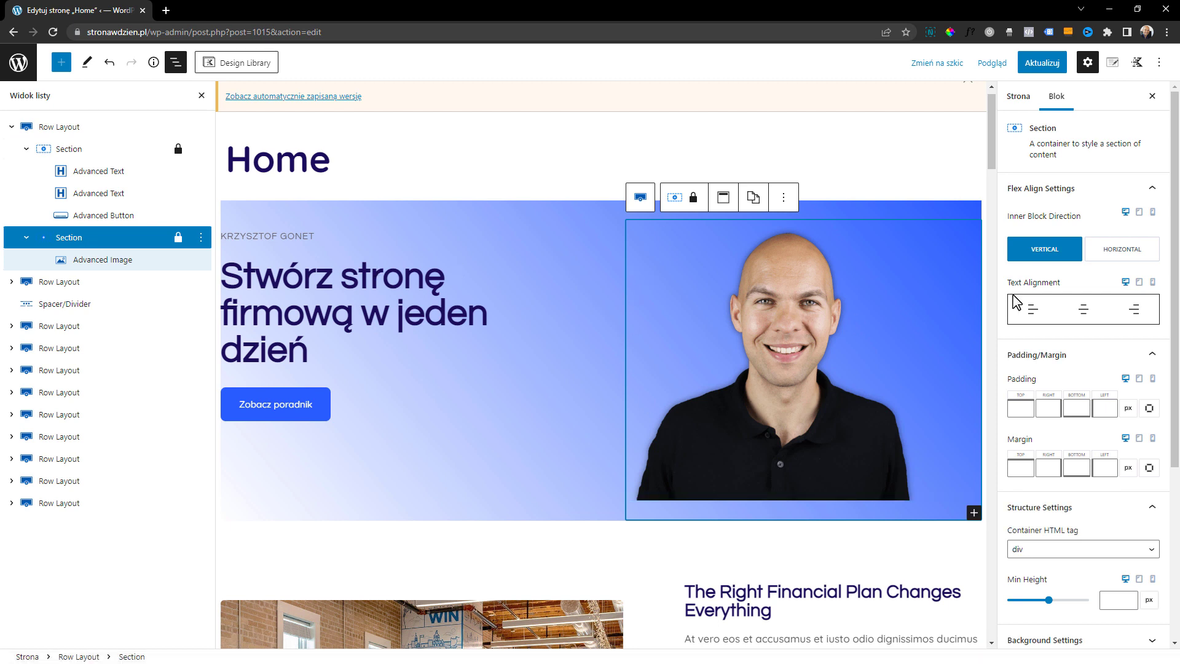
left_click(1104, 245)
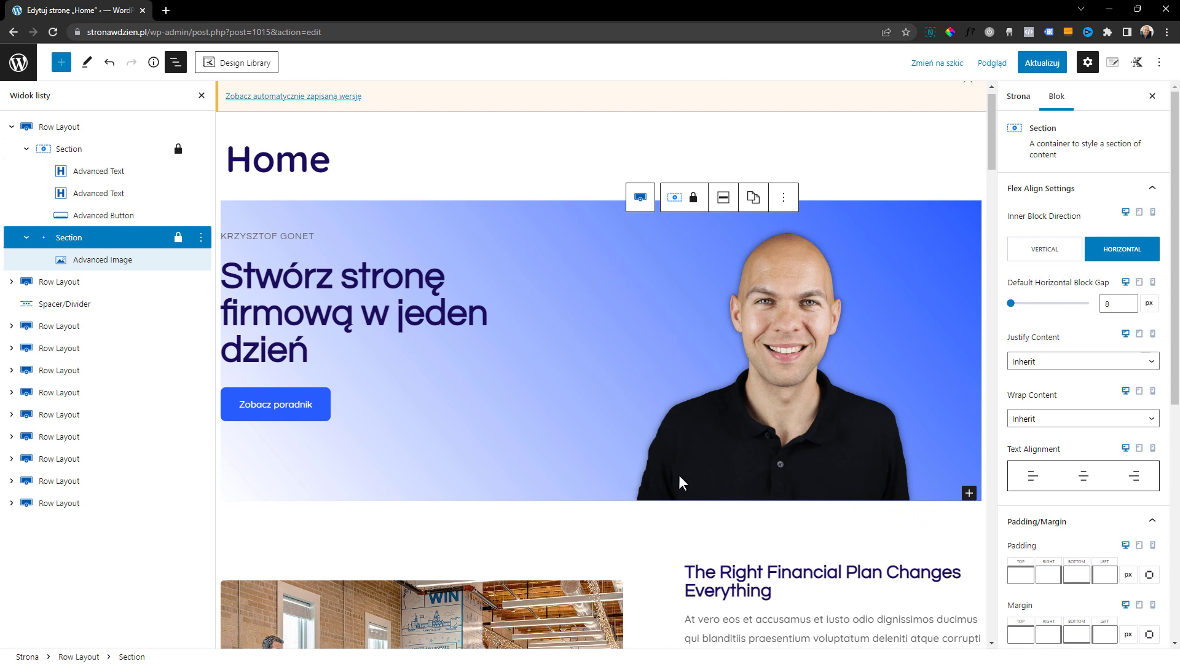
left_click(81, 151)
scroll(1111, 406, "down", 6)
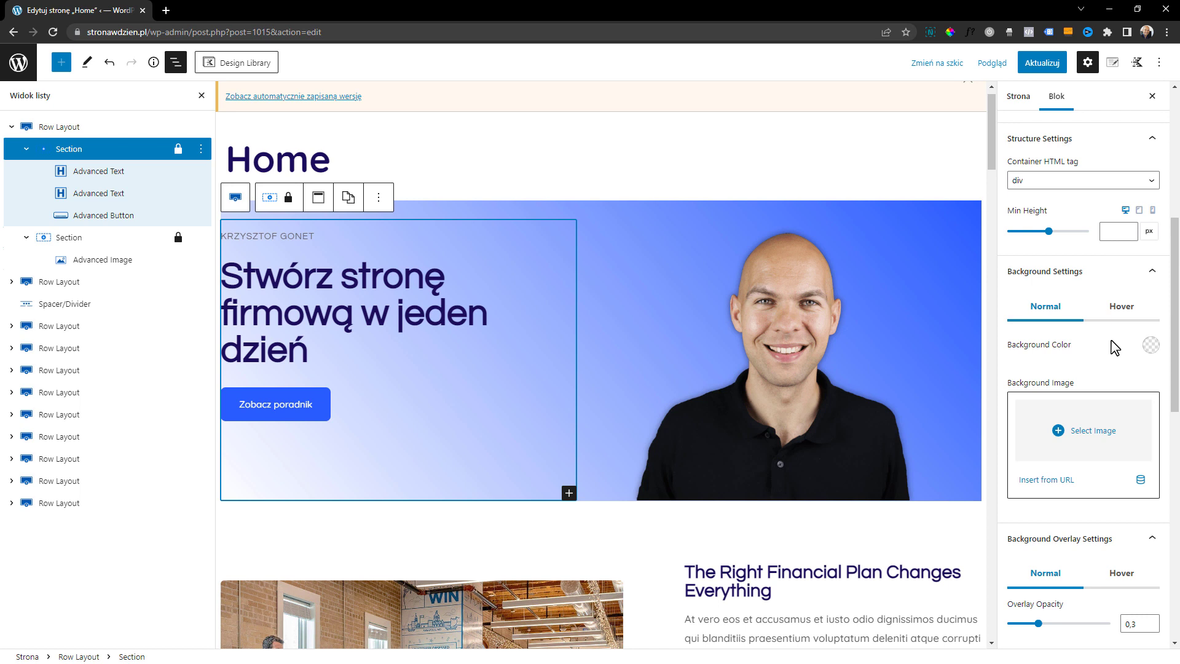
scroll(1115, 344, "down", 4)
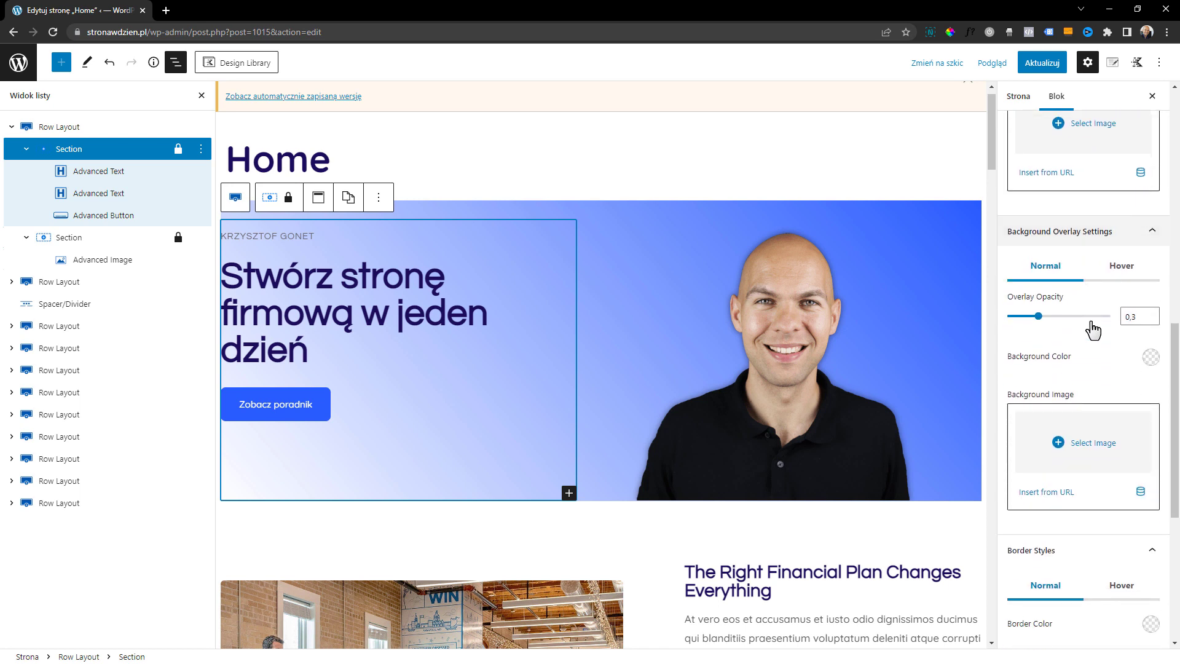
Set the hero row's background overlay color to the Lighter Background palette color and switch the overlay from Gradient to Normal
left_click(81, 127)
scroll(1069, 368, "down", 2)
left_click(1076, 338)
scroll(1077, 344, "down", 2)
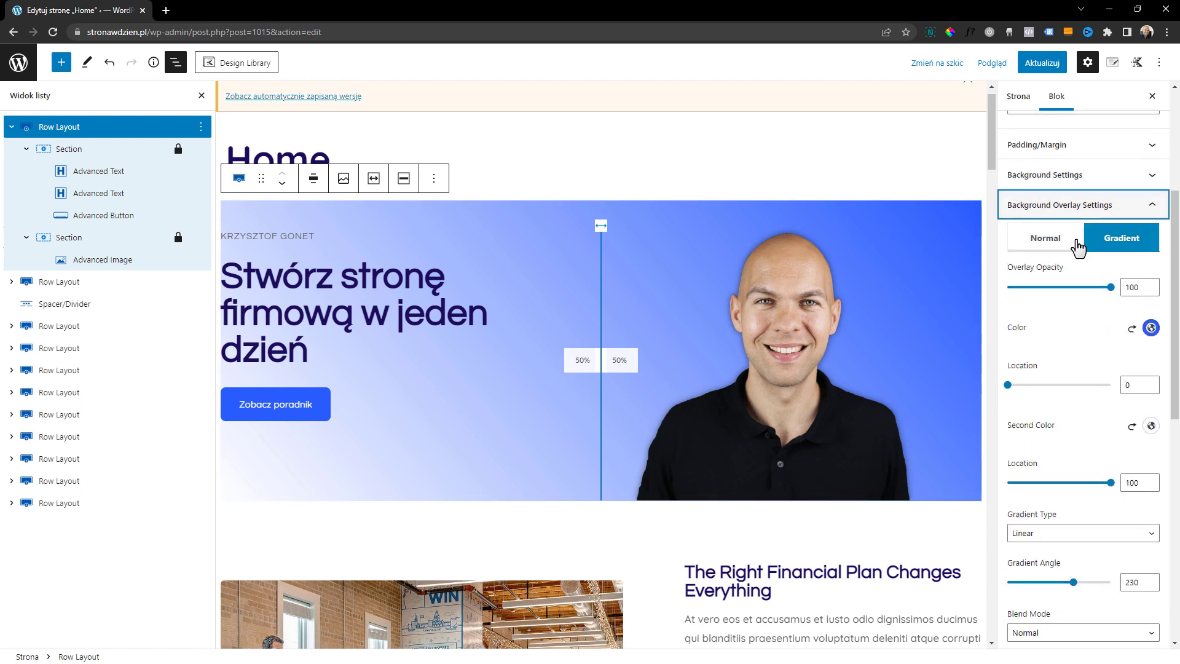
left_click(1134, 330)
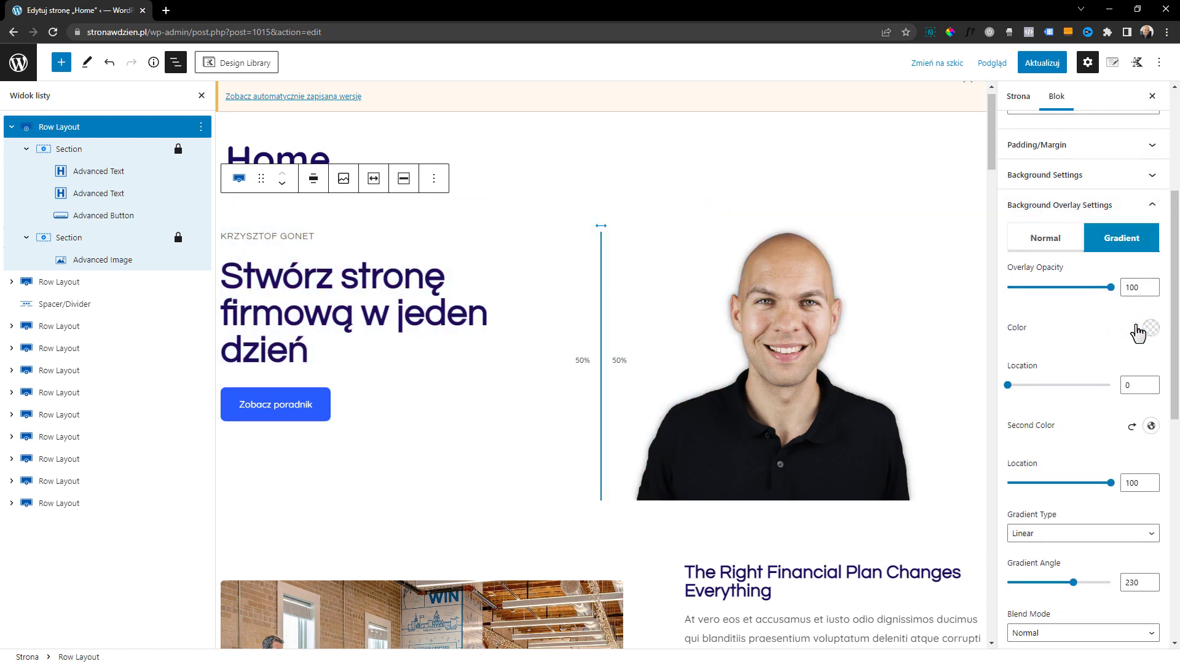
left_click(1151, 328)
left_click(1102, 295)
left_click(1123, 295)
left_click(1117, 347)
left_click(1052, 240)
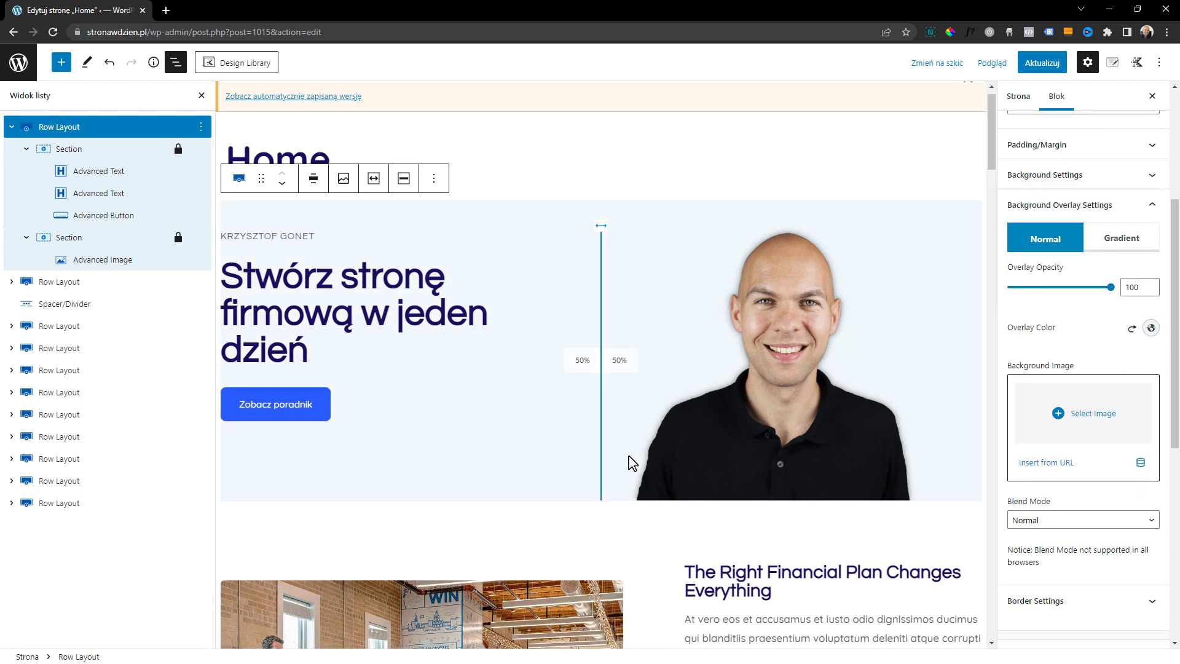
Update the Home page and preview it in a new tab
scroll(636, 477, "down", 1)
left_click(1041, 70)
left_click(991, 64)
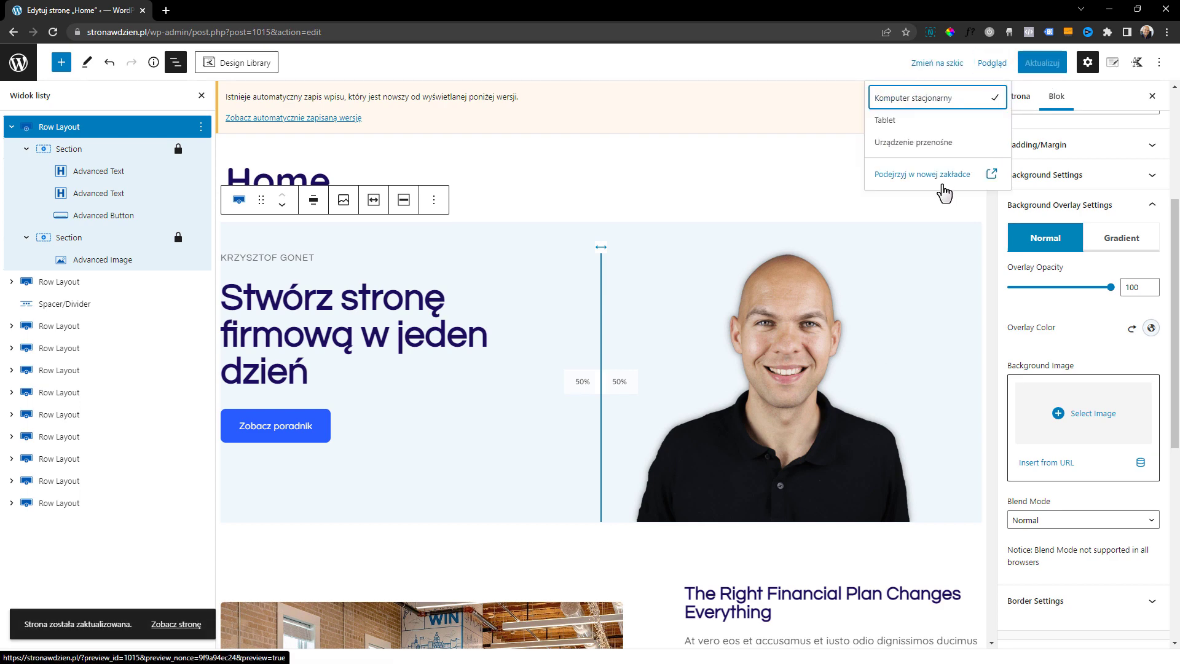
left_click(939, 180)
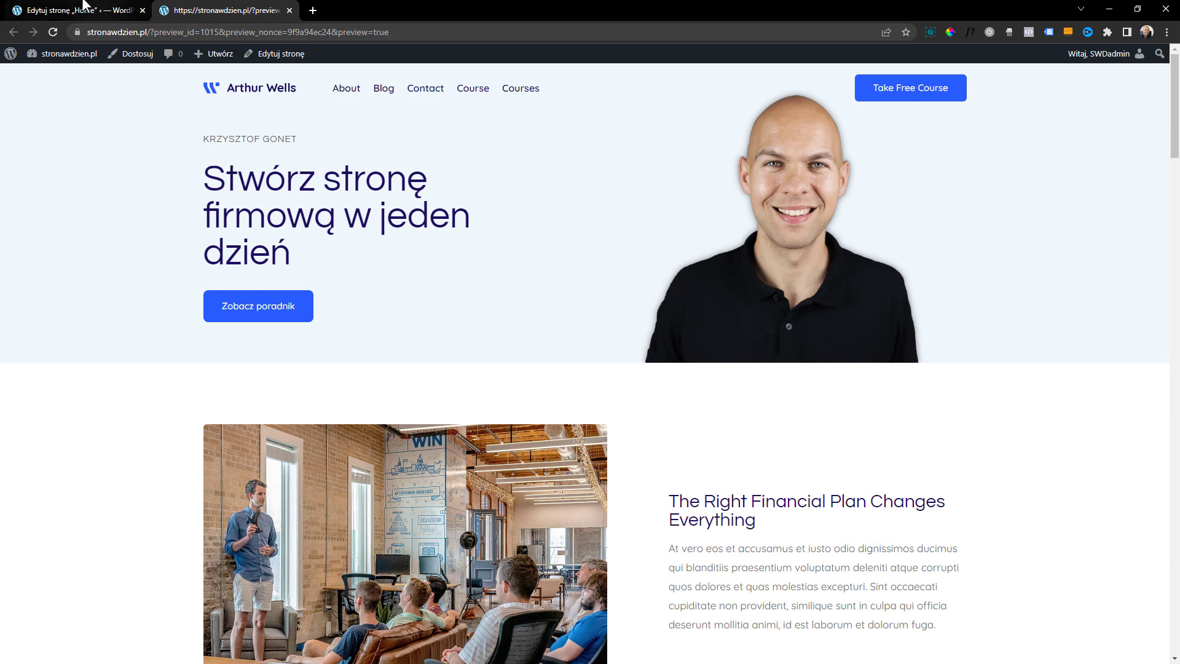
Return to the page editor and set the hero row's top padding to 100 px
left_click(74, 10)
left_click(480, 250)
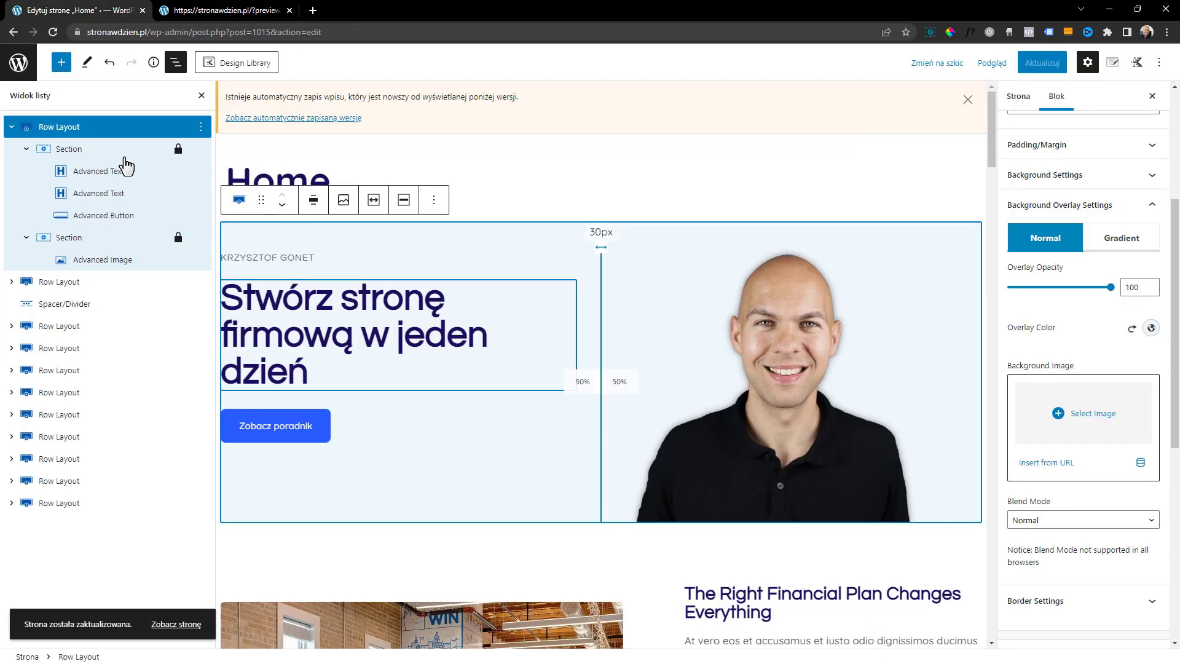
left_click(111, 128)
left_click(1027, 394)
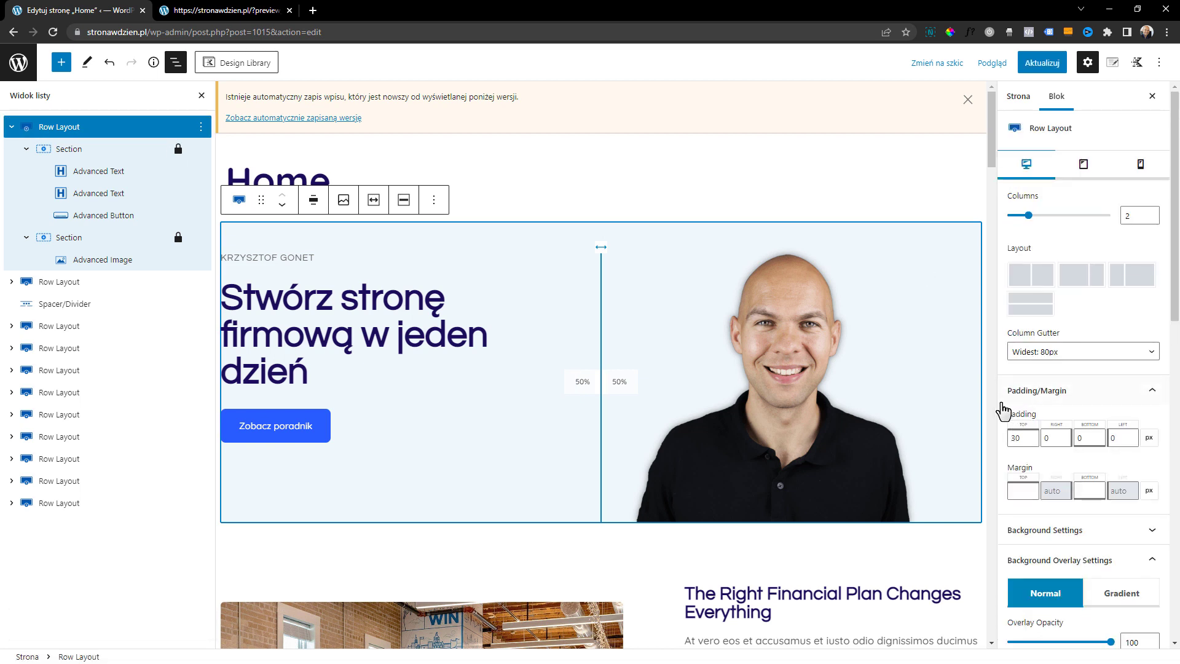
left_click_drag(1025, 437, 996, 440)
type("4")
type("100")
Save the page with the new hero padding and check it in the browser preview
left_click(1040, 62)
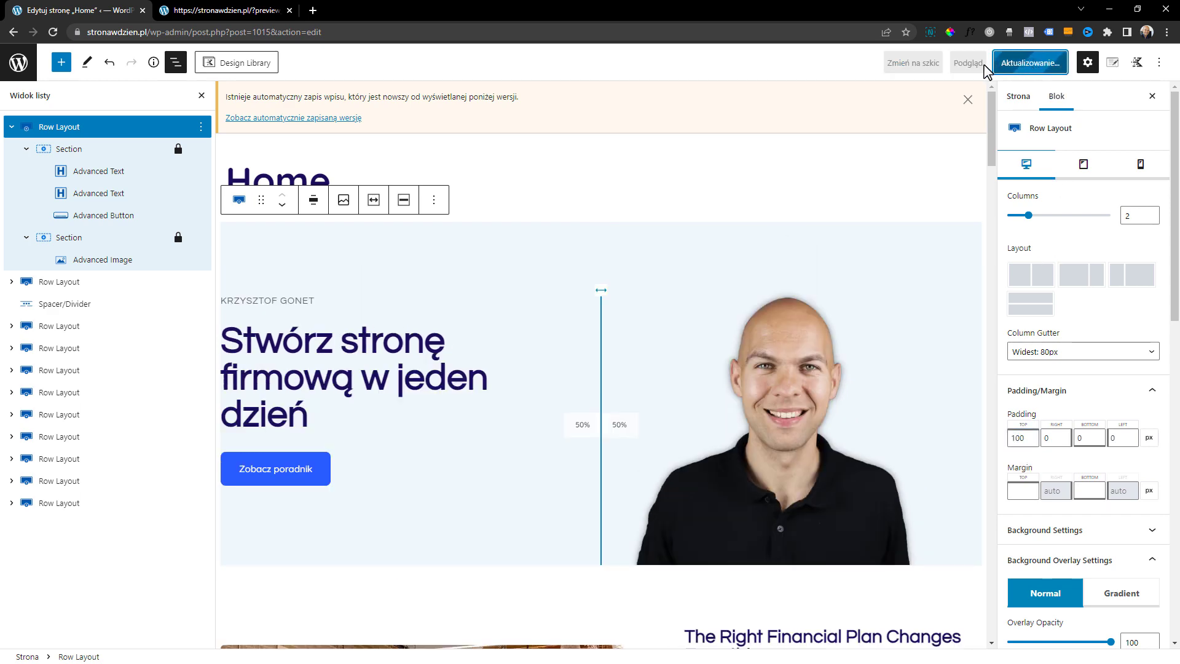
left_click(967, 62)
left_click(947, 169)
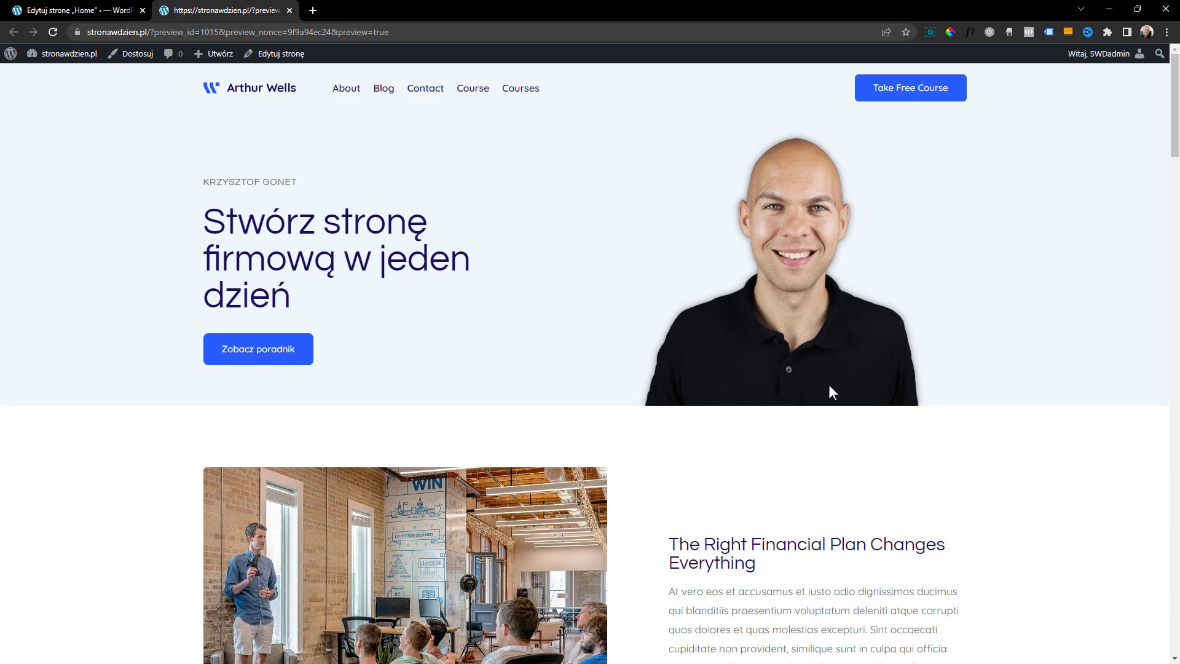
Return to the editor, select the meeting photo's Advanced Gallery block below the hero row, and close the block list view
left_click(95, 5)
scroll(639, 307, "down", 4)
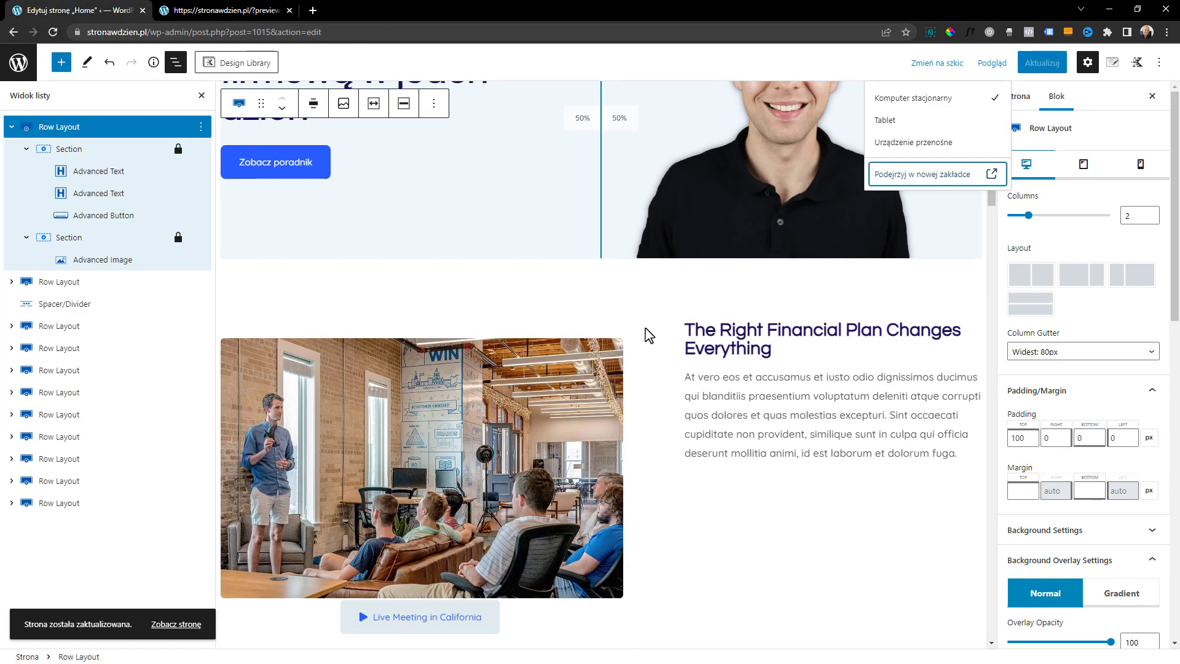
left_click(551, 388)
scroll(551, 387, "down", 1)
scroll(551, 387, "down", 1)
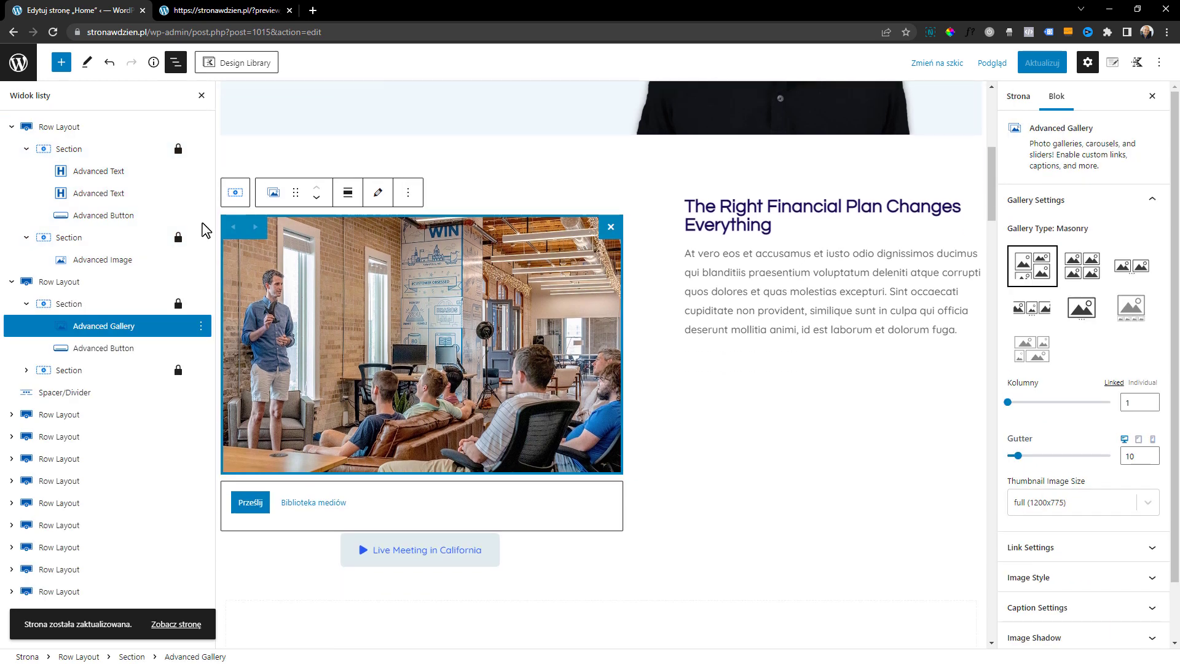
left_click(201, 96)
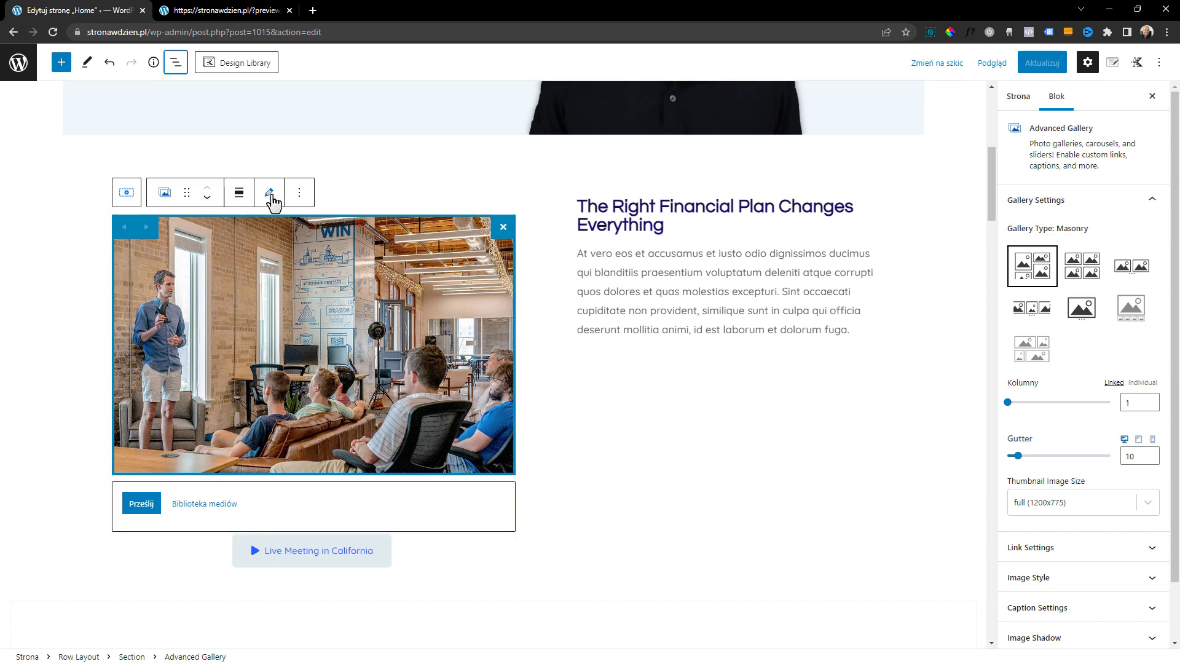
Select the "Live Meeting in California" button below the meeting photo and bring up its link field
scroll(246, 485, "down", 1)
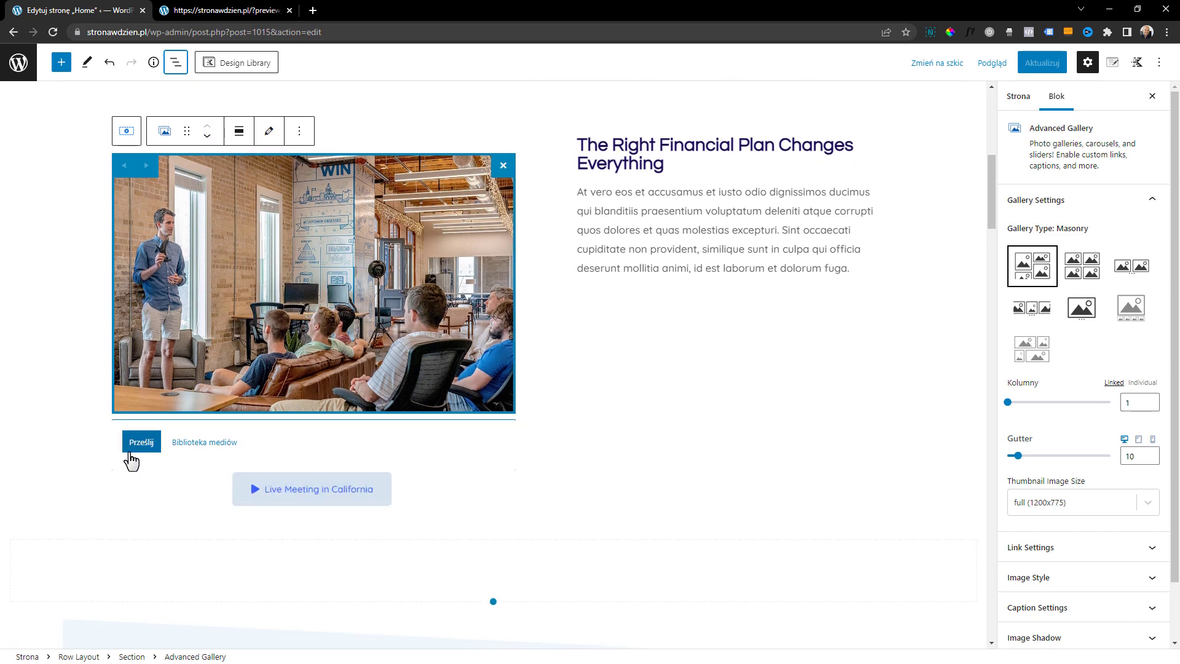
scroll(283, 455, "down", 1)
left_click(400, 430)
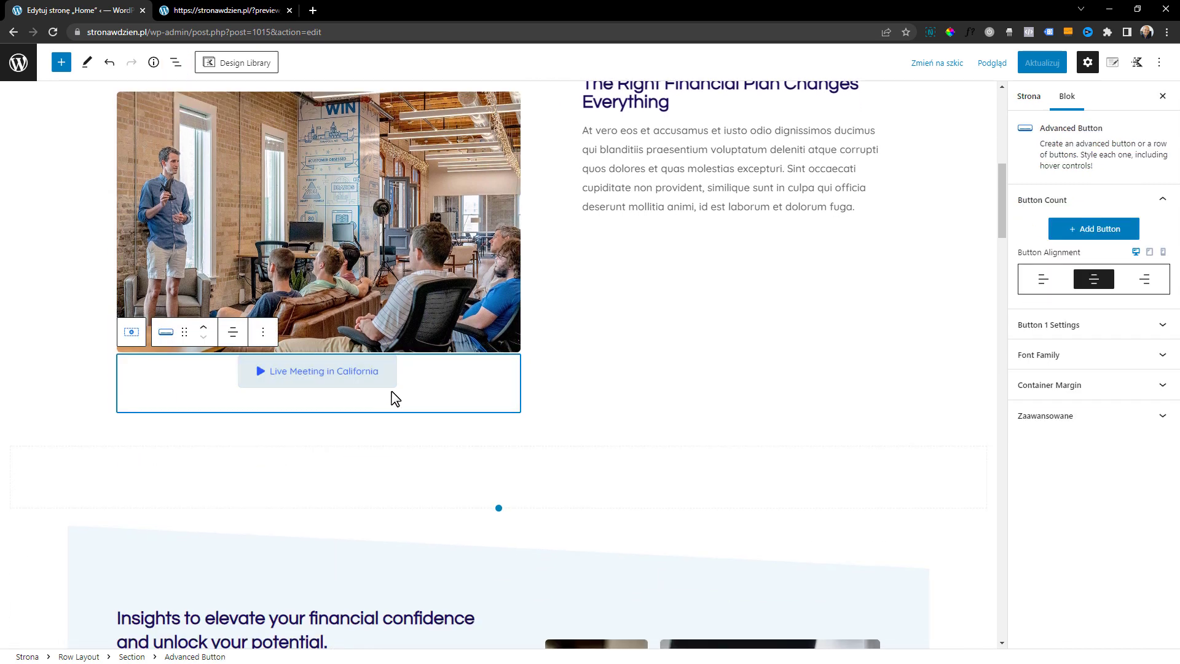
left_click(310, 390)
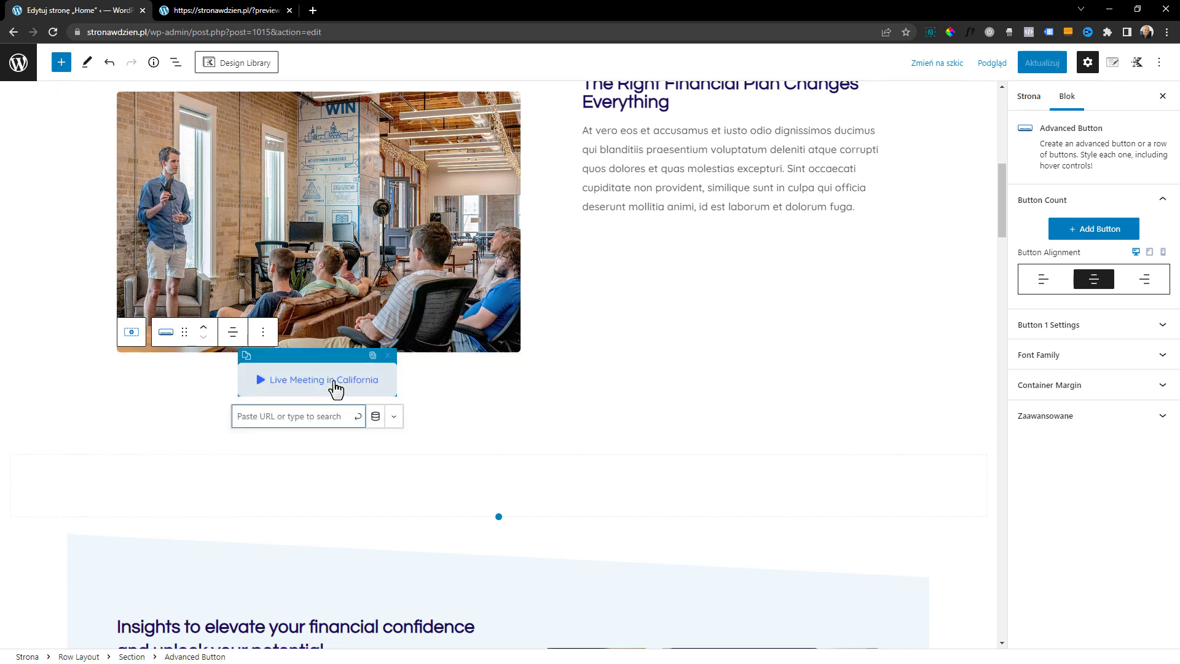
Make the "The Right Financial Plan Changes Everything" heading an H3 with font size 47 px and line height 44 px
scroll(790, 611, "up", 3)
left_click(661, 348)
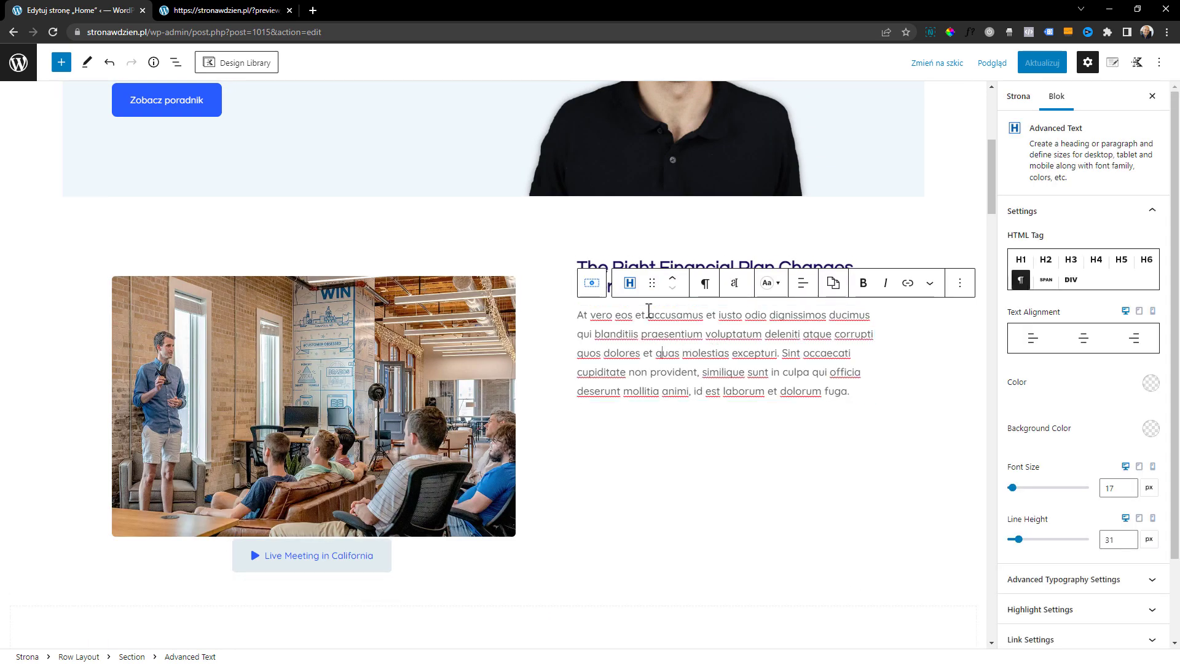
left_click(649, 266)
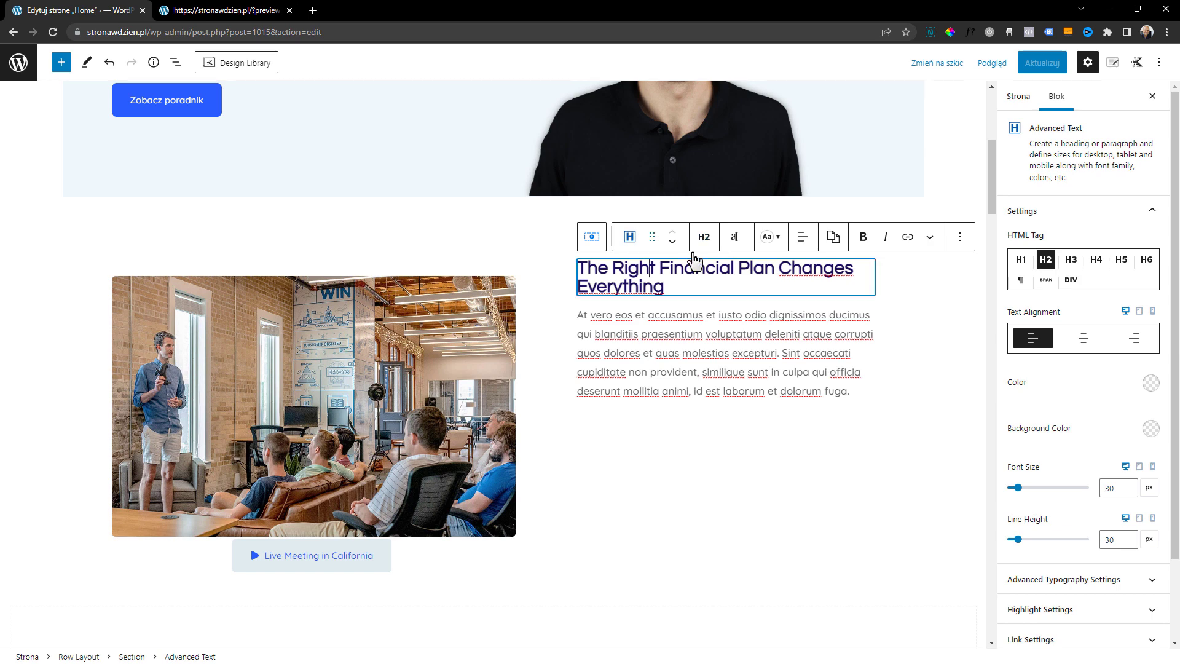
left_click(1071, 261)
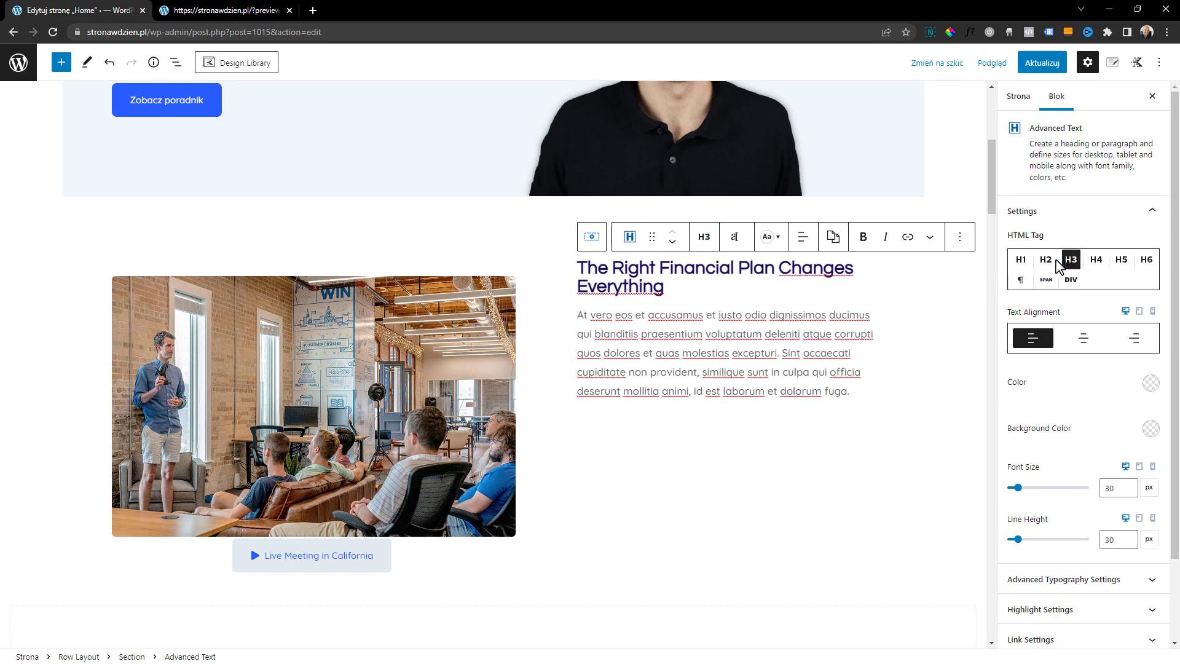
left_click_drag(1018, 488, 1023, 480)
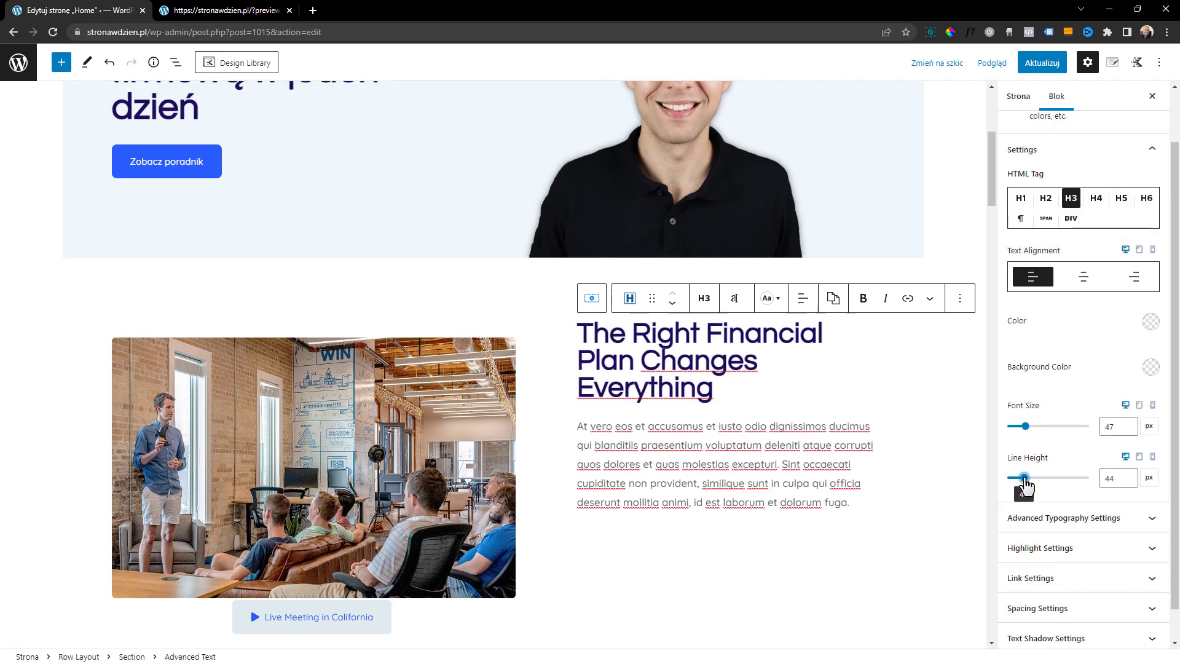
Select the paragraph under the financial plan heading and review its text settings
left_click(880, 460)
scroll(1082, 470, "down", 1)
scroll(1081, 470, "up", 2)
scroll(1081, 470, "down", 1)
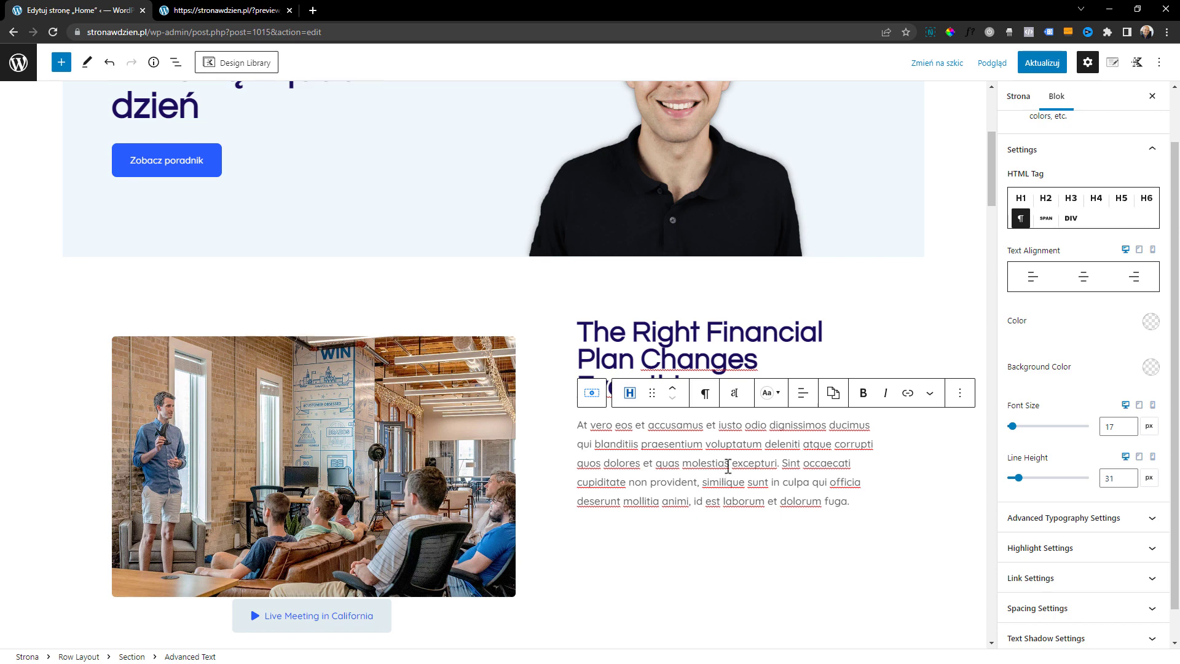
scroll(860, 480, "down", 1)
scroll(1103, 473, "down", 1)
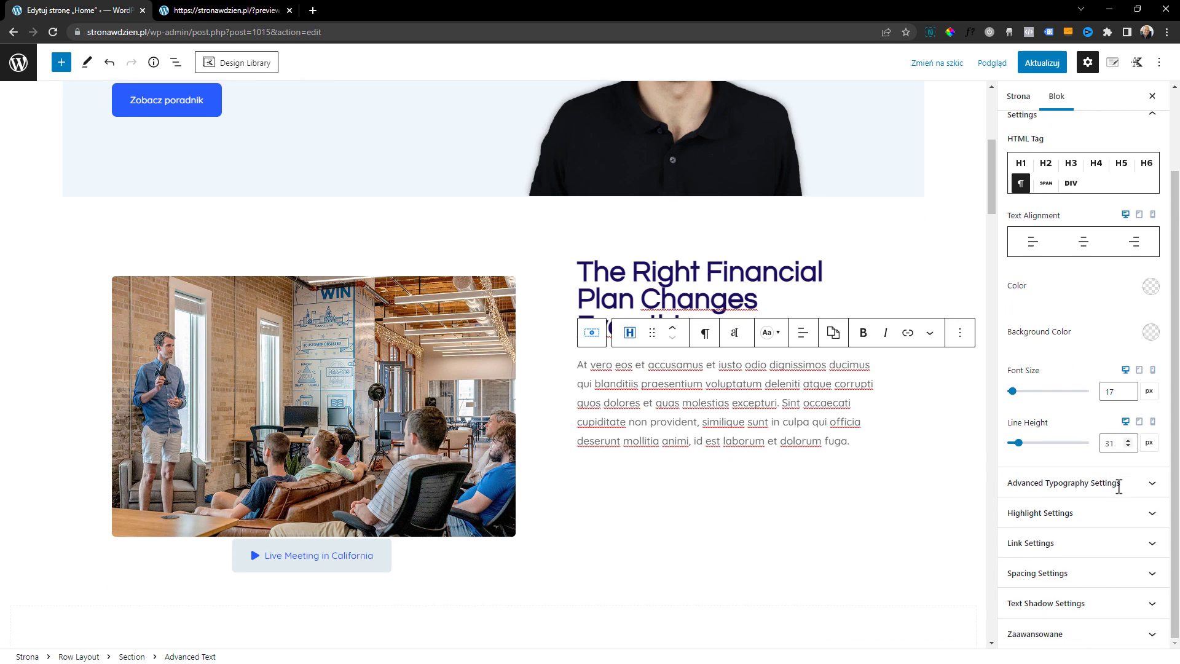
Duplicate the paragraph inside the "How do you perceive value?" accordion item
scroll(767, 448, "down", 2)
scroll(767, 448, "down", 2)
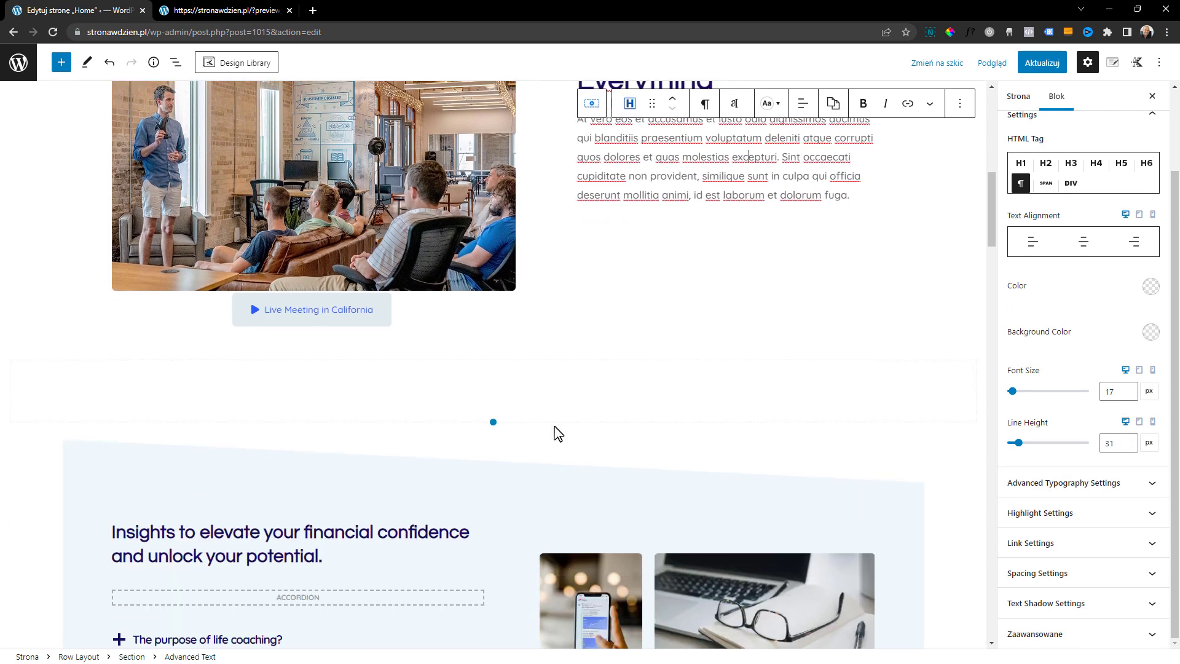
scroll(569, 447, "down", 5)
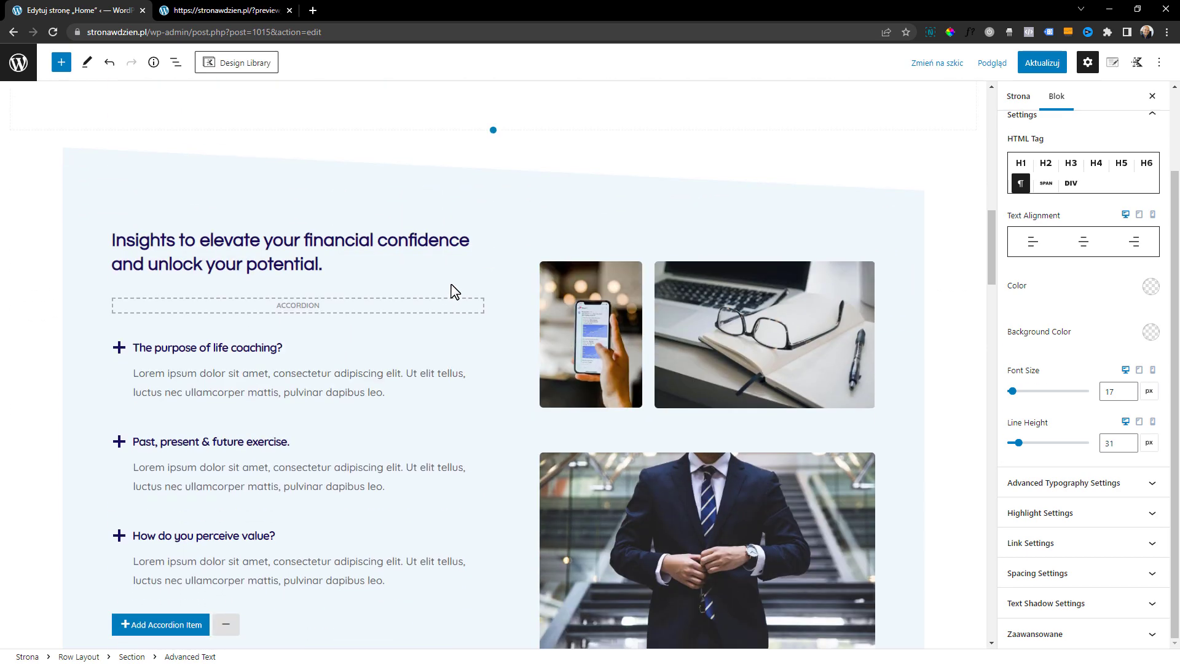
scroll(454, 291, "down", 1)
left_click(237, 289)
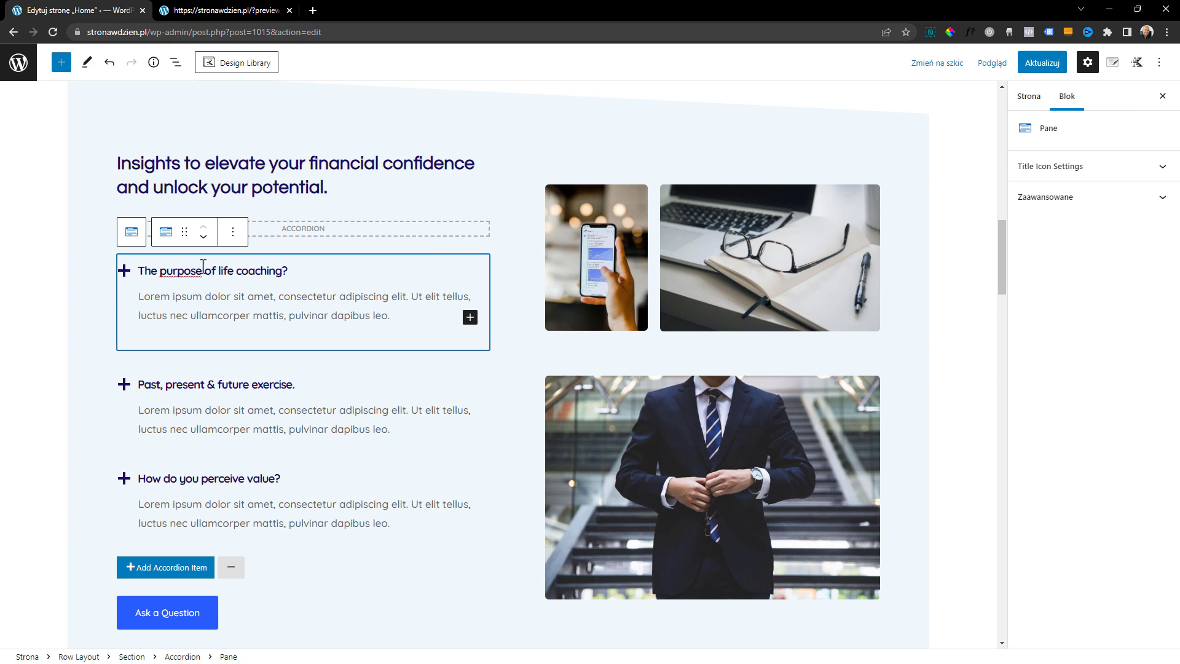
left_click(239, 403)
left_click(354, 485)
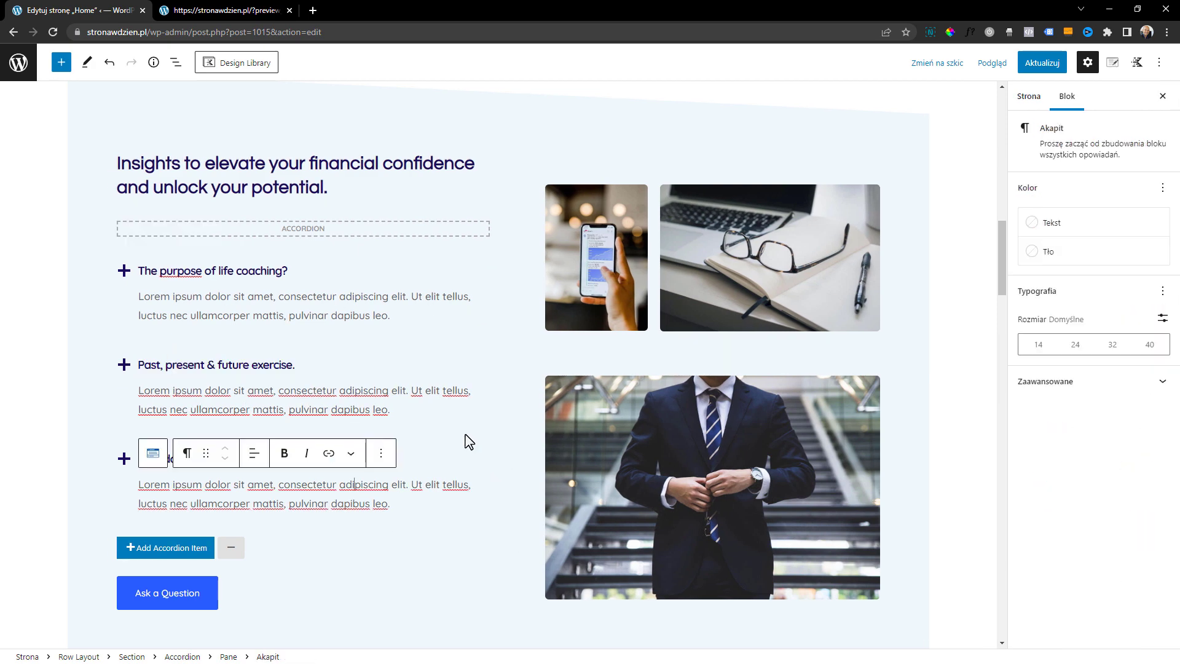
left_click(379, 453)
left_click(406, 219)
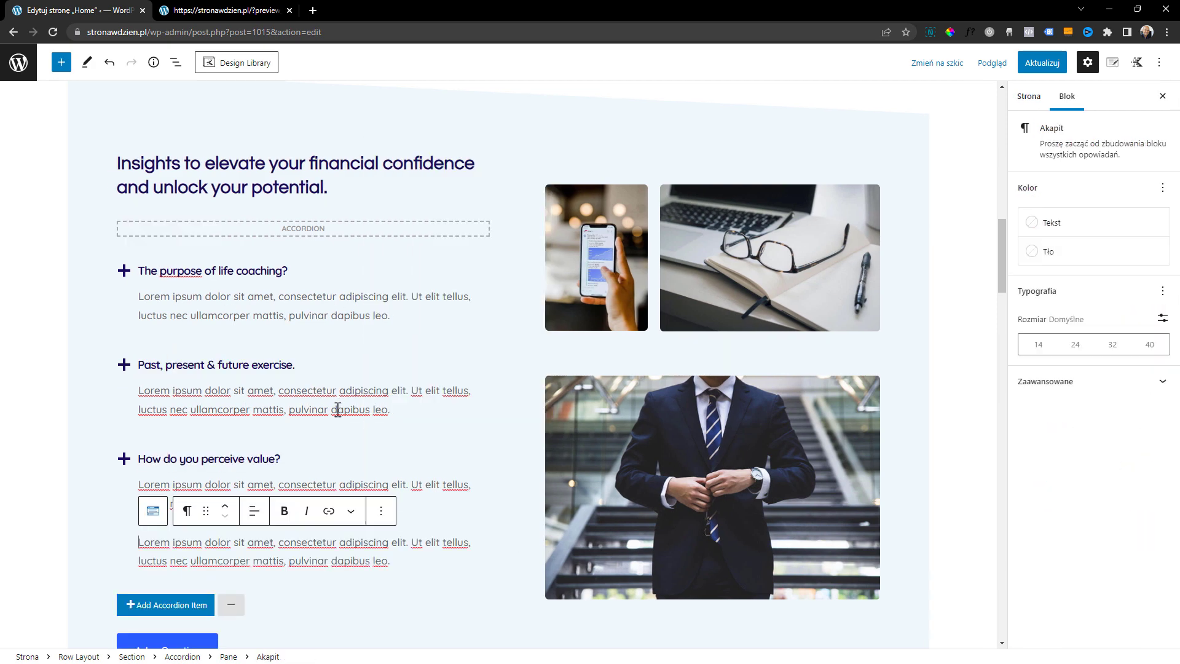
Duplicate the whole "How do you perceive value?" accordion item
scroll(341, 430, "down", 2)
left_click(294, 337)
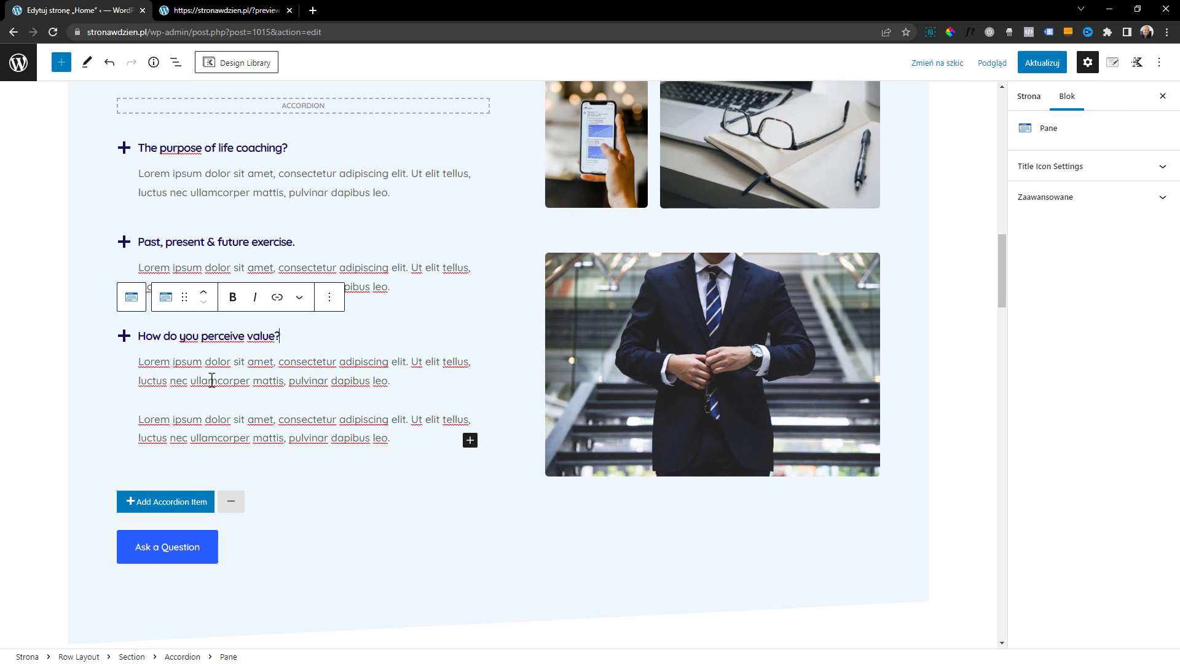
left_click(330, 298)
left_click(366, 402)
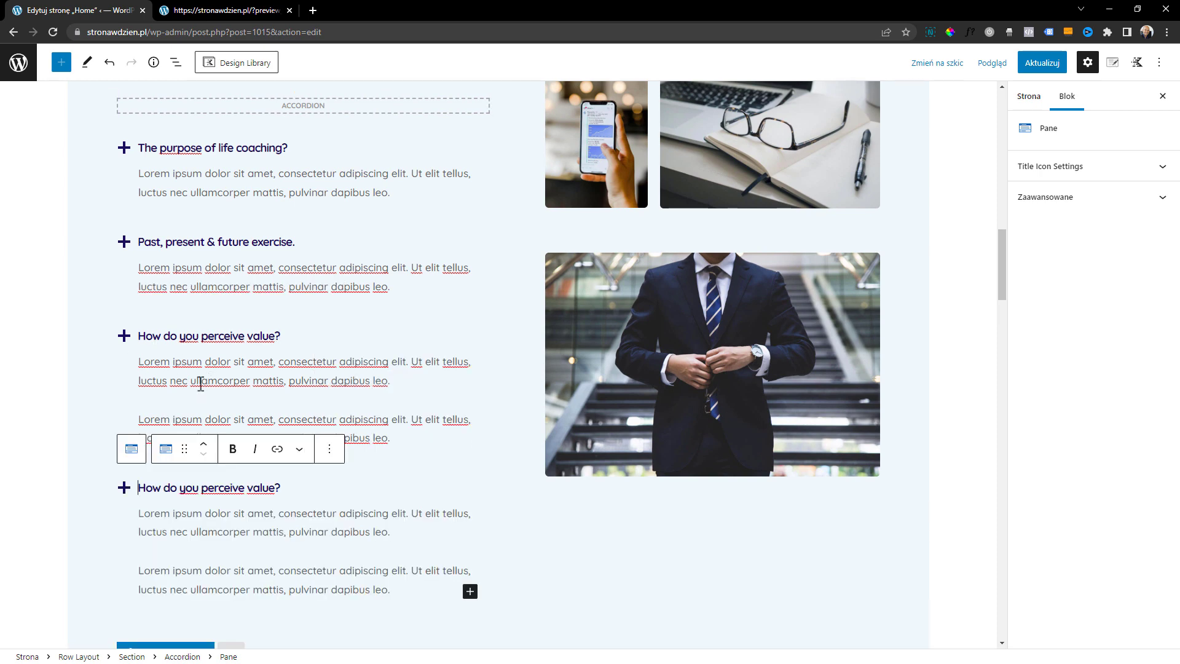
Select the phone photo's gallery and the laptop photo's gallery beside the accordion to view their settings
left_click(252, 371)
scroll(250, 401, "down", 2)
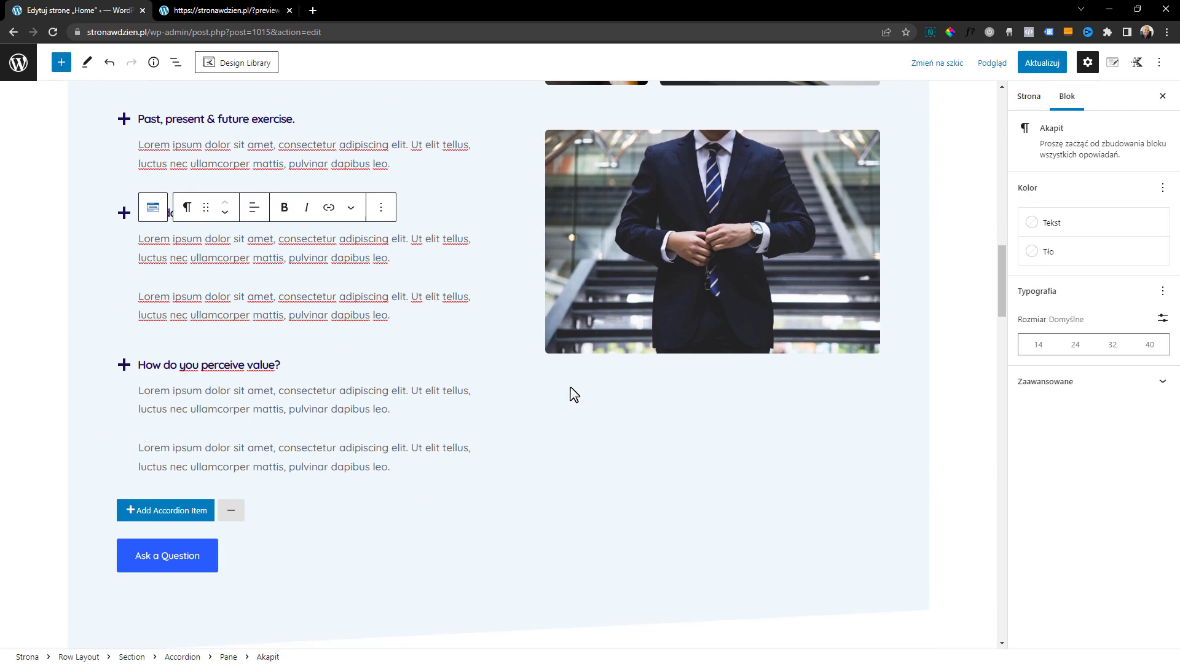
scroll(848, 416, "up", 4)
left_click(614, 295)
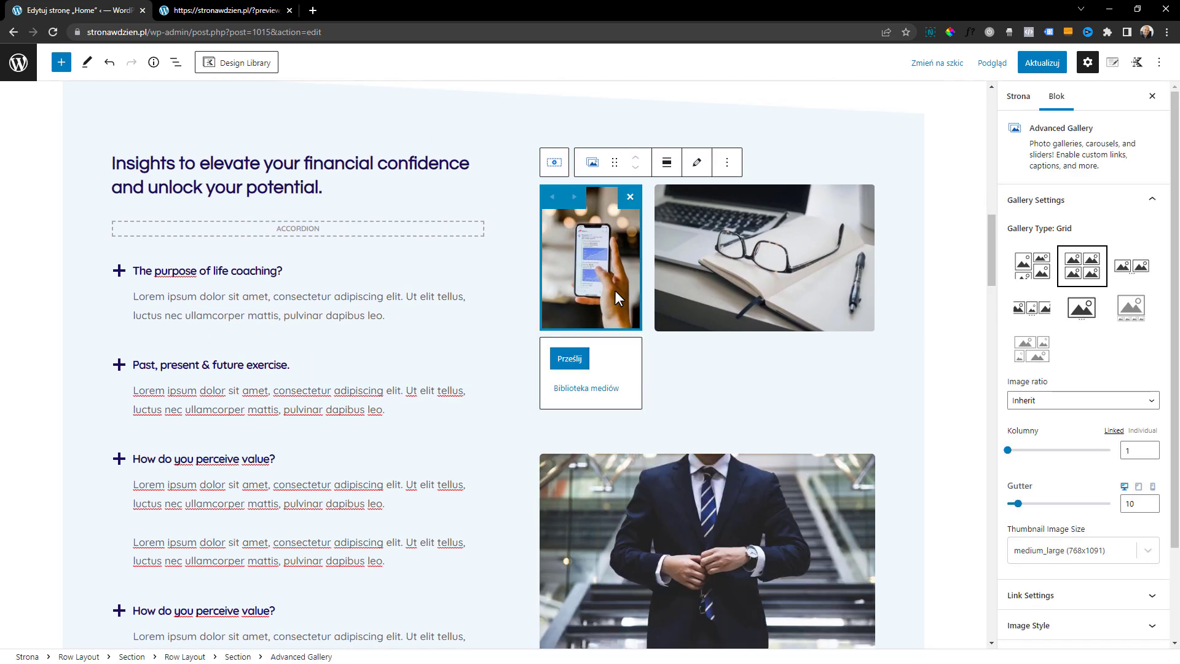
left_click(701, 277)
scroll(605, 454, "down", 5)
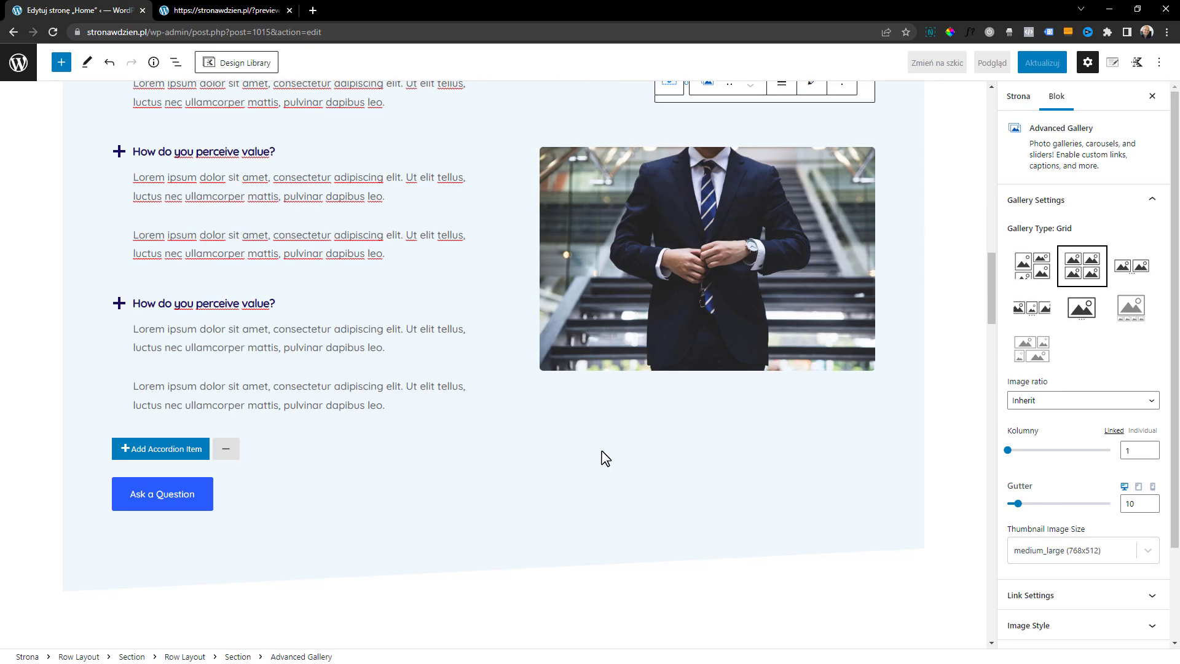
Clear the top divider of the "My Specialities" row so its upper edge is straight
scroll(603, 454, "up", 7)
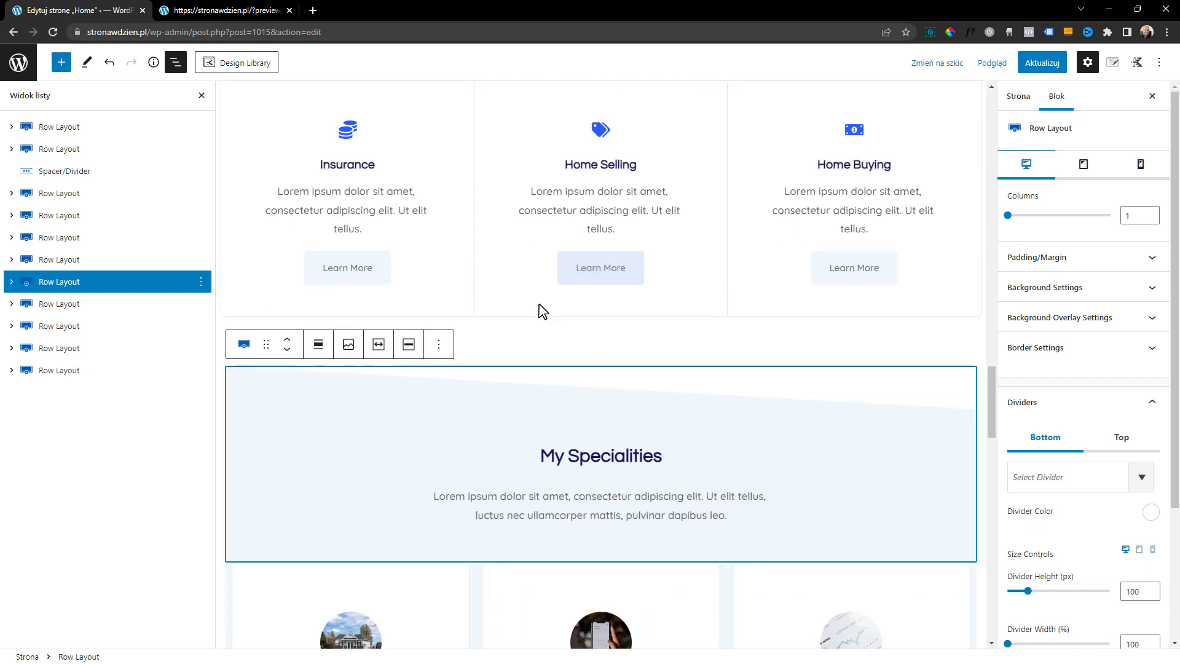
scroll(552, 316, "down", 2)
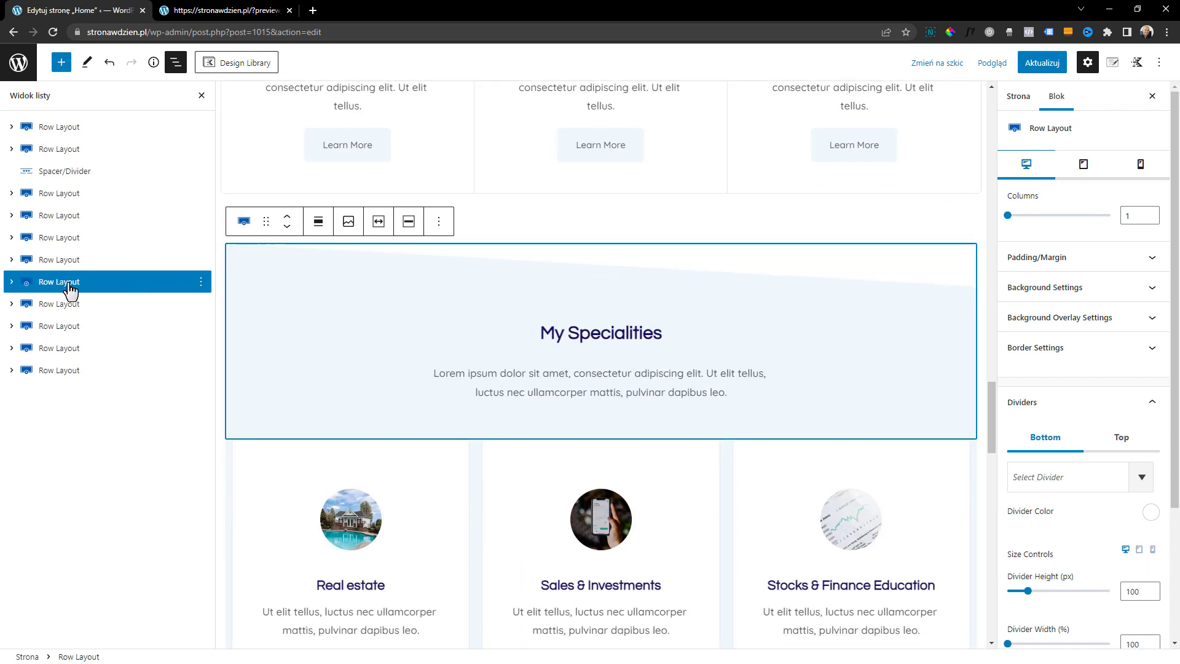
scroll(1048, 435, "down", 1)
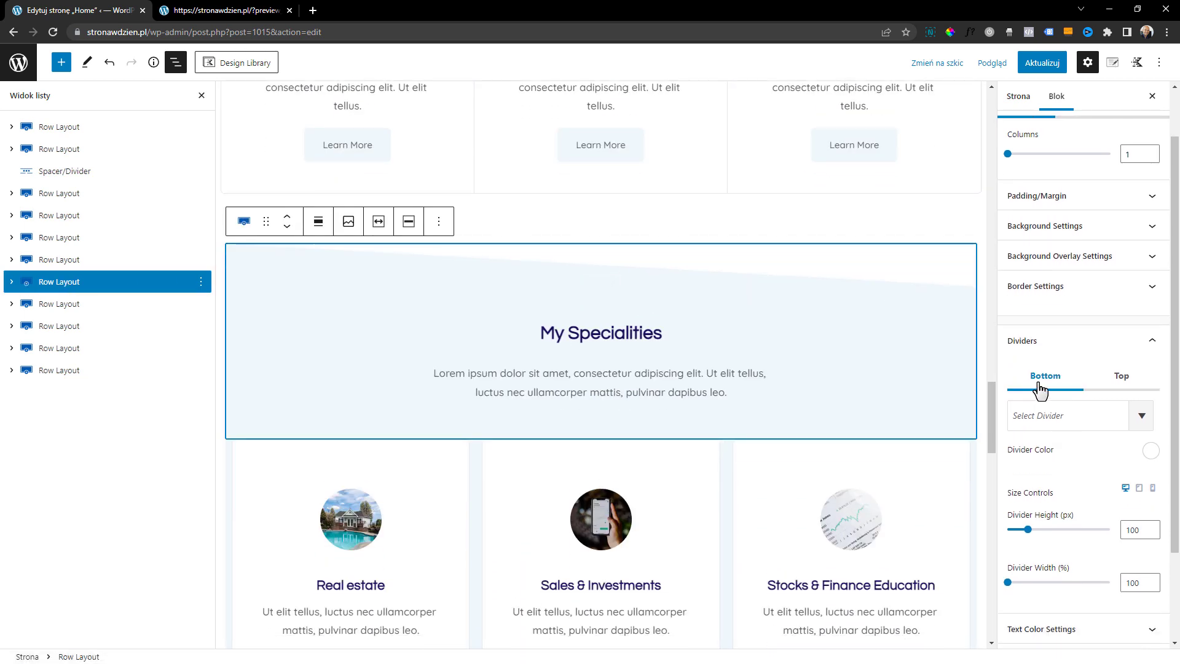
left_click(1120, 377)
left_click(1126, 423)
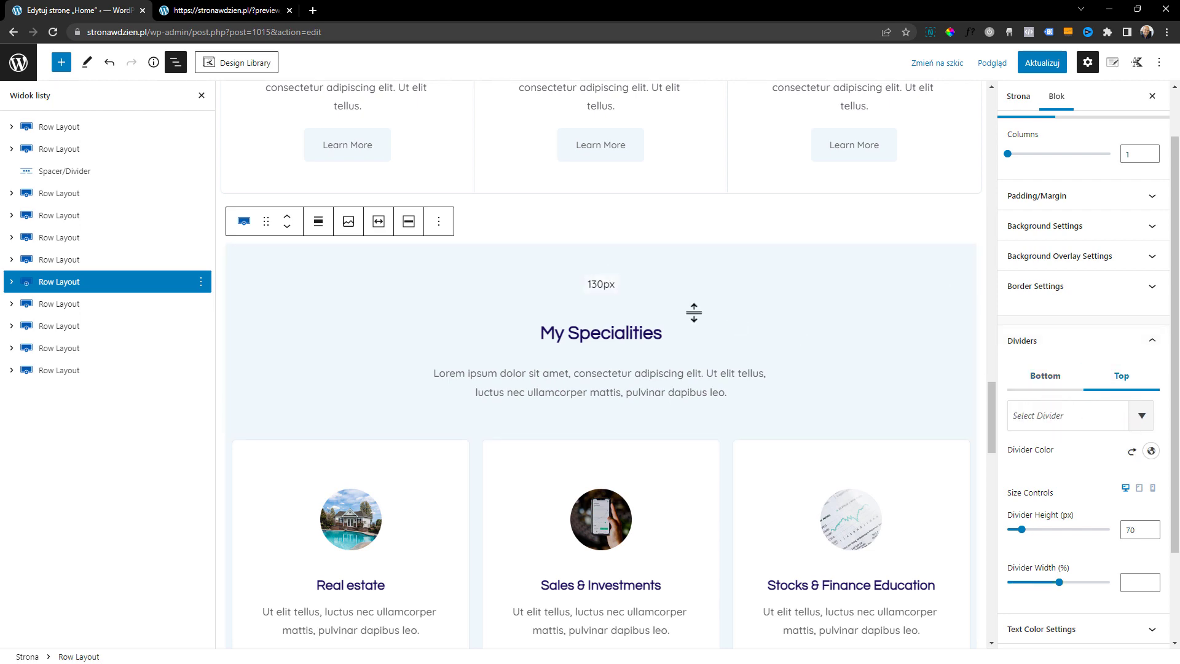
Go to the testimonials section and inspect the second testimonial's block settings, text and photo
scroll(571, 295, "down", 12)
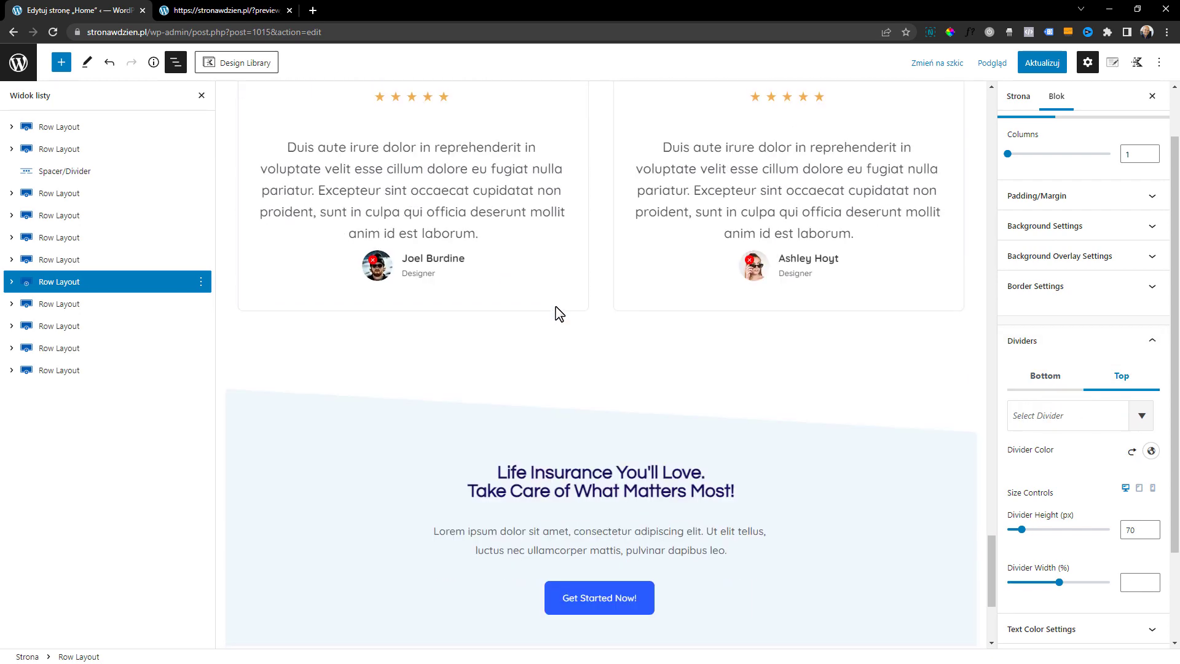
scroll(558, 313, "up", 8)
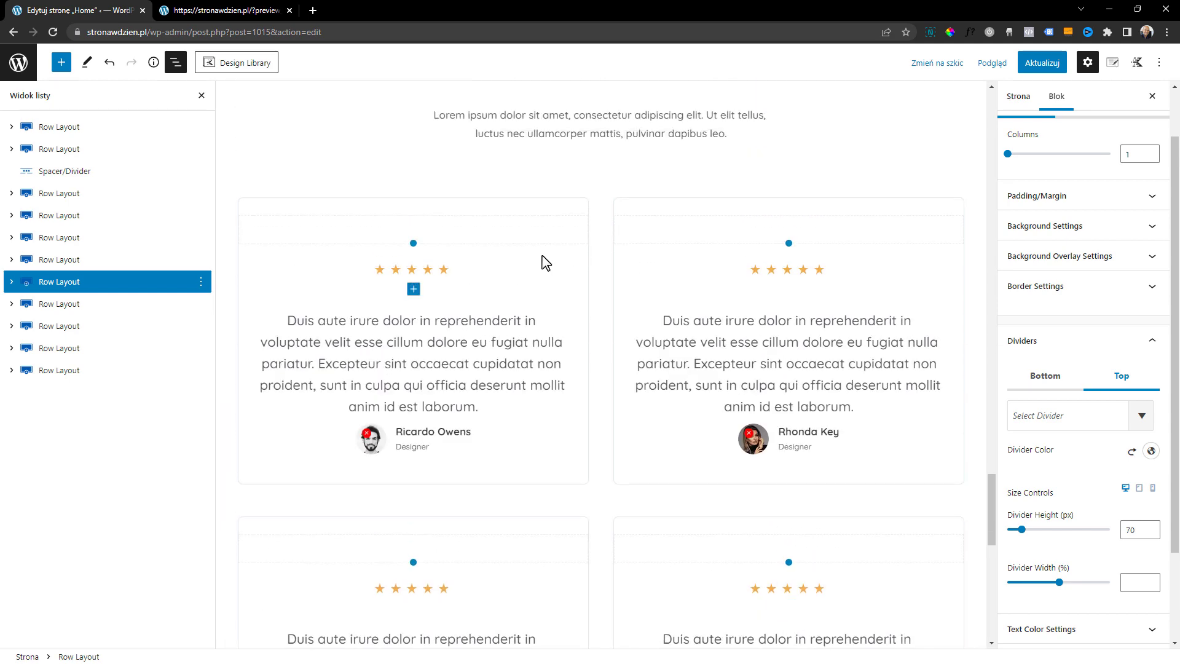
left_click(542, 262)
left_click(875, 301)
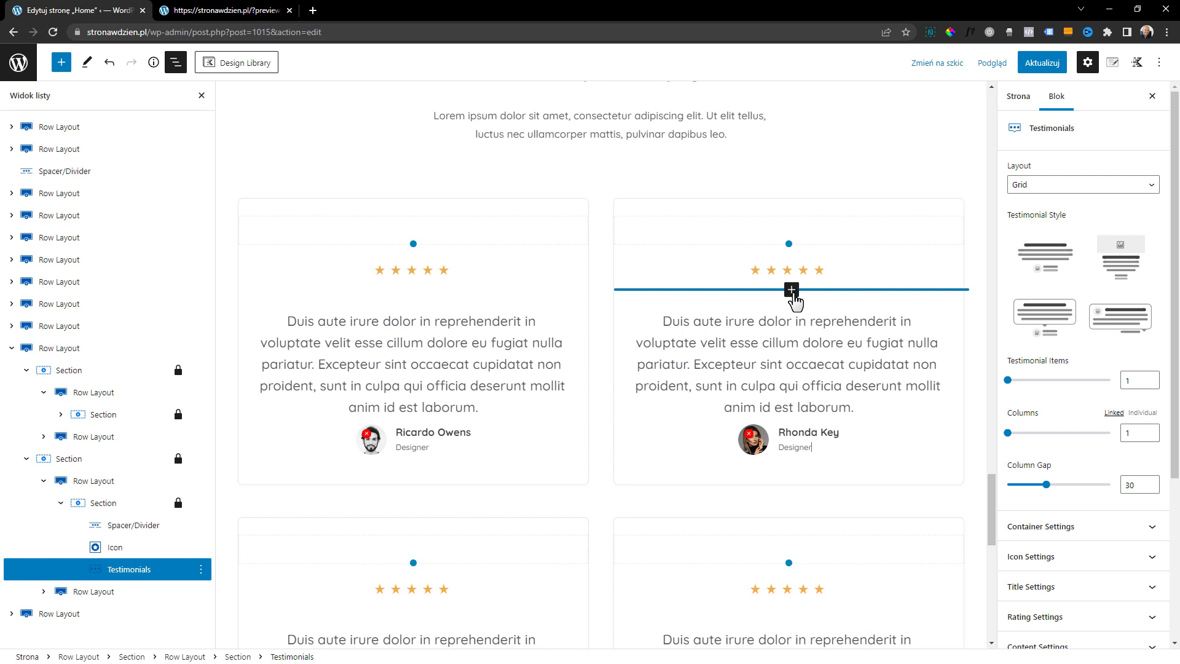
left_click(779, 355)
left_click(744, 448)
left_click(1145, 78)
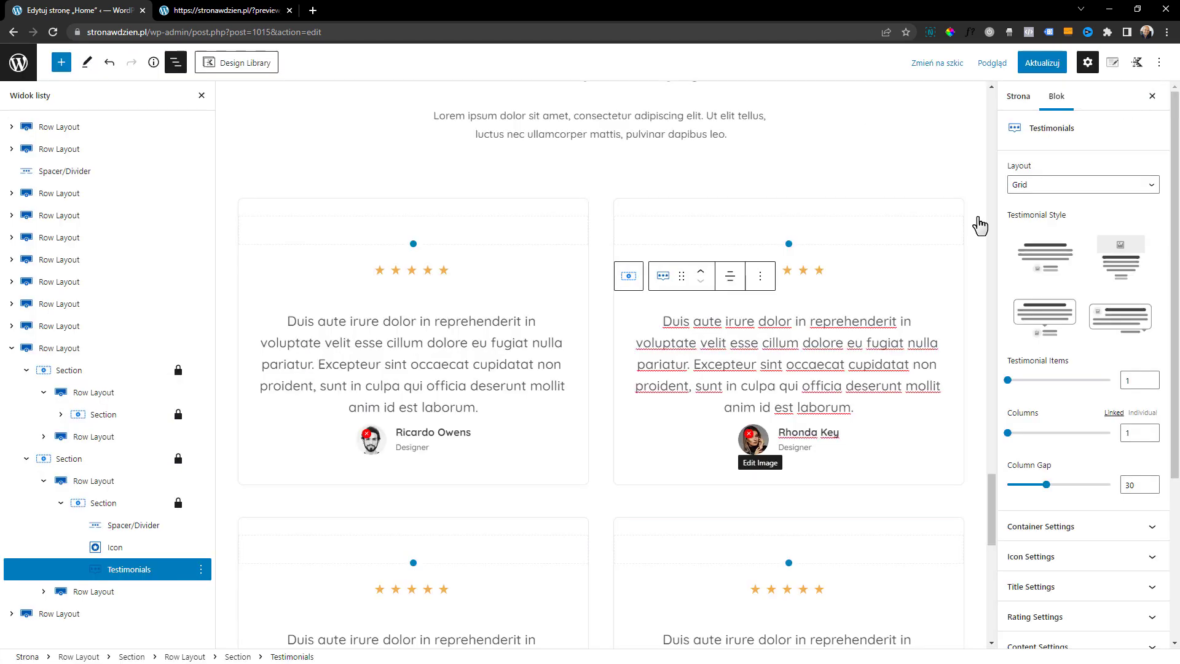
Try 4 star icons in the second testimonial and set the number of icons back to 5
left_click(819, 270)
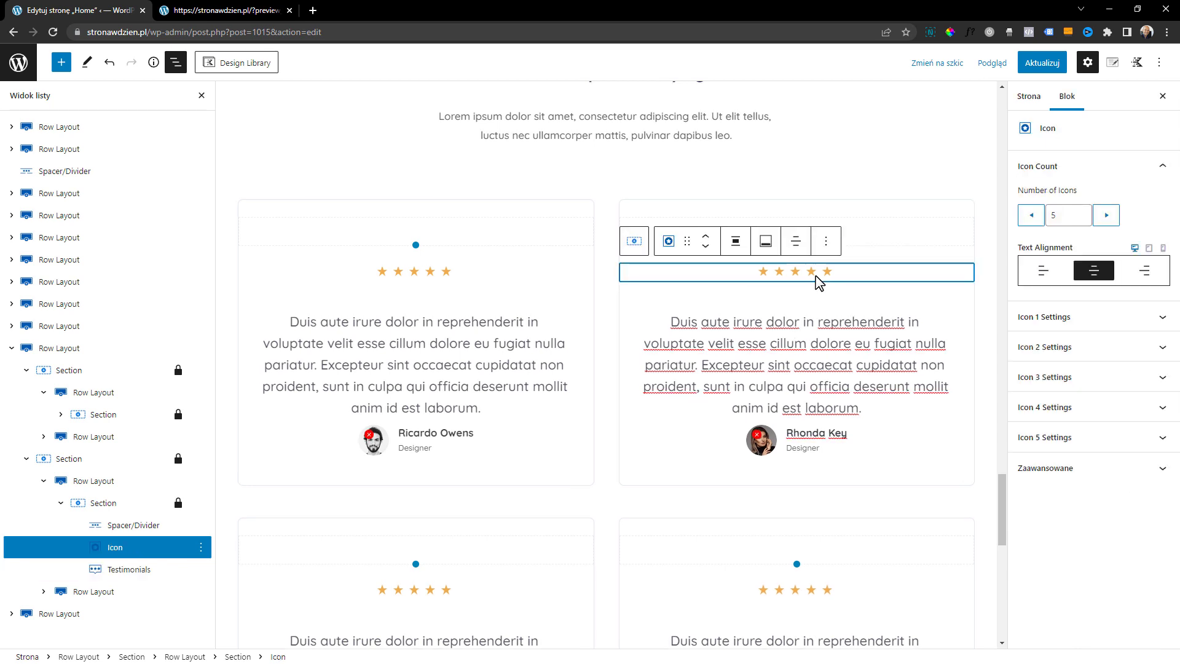
left_click(1031, 215)
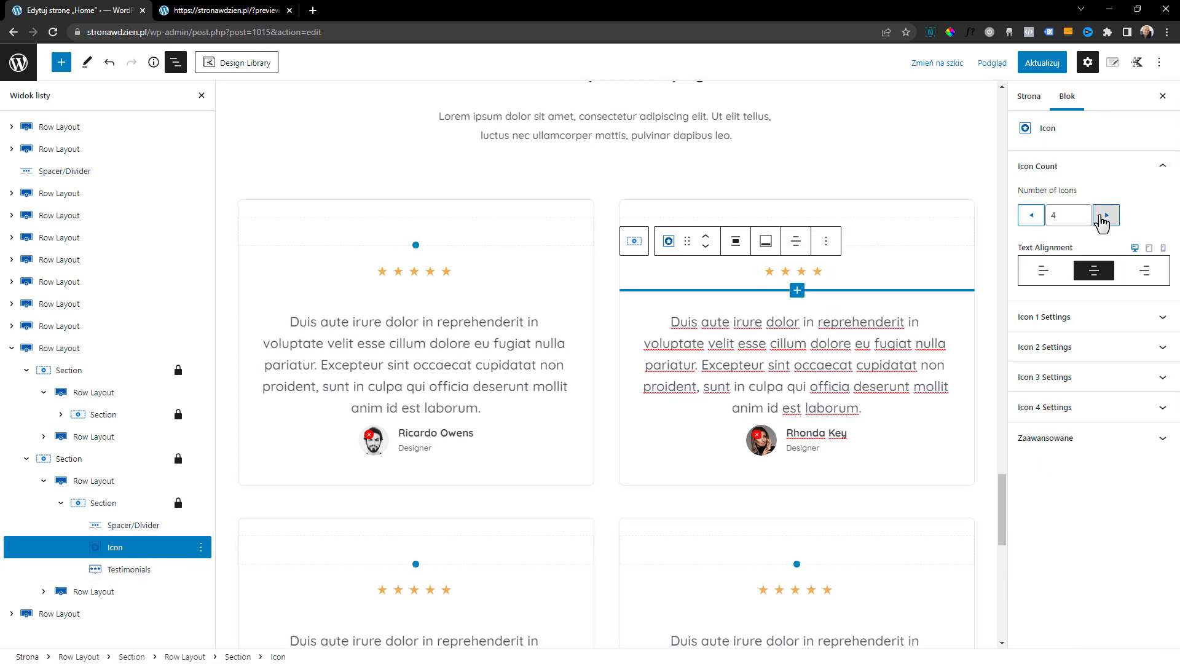
left_click(1105, 215)
Duplicate the testimonials Row Layout so a second set of testimonial cards sits above the "Life Insurance You'll Love" section
scroll(553, 389, "down", 2)
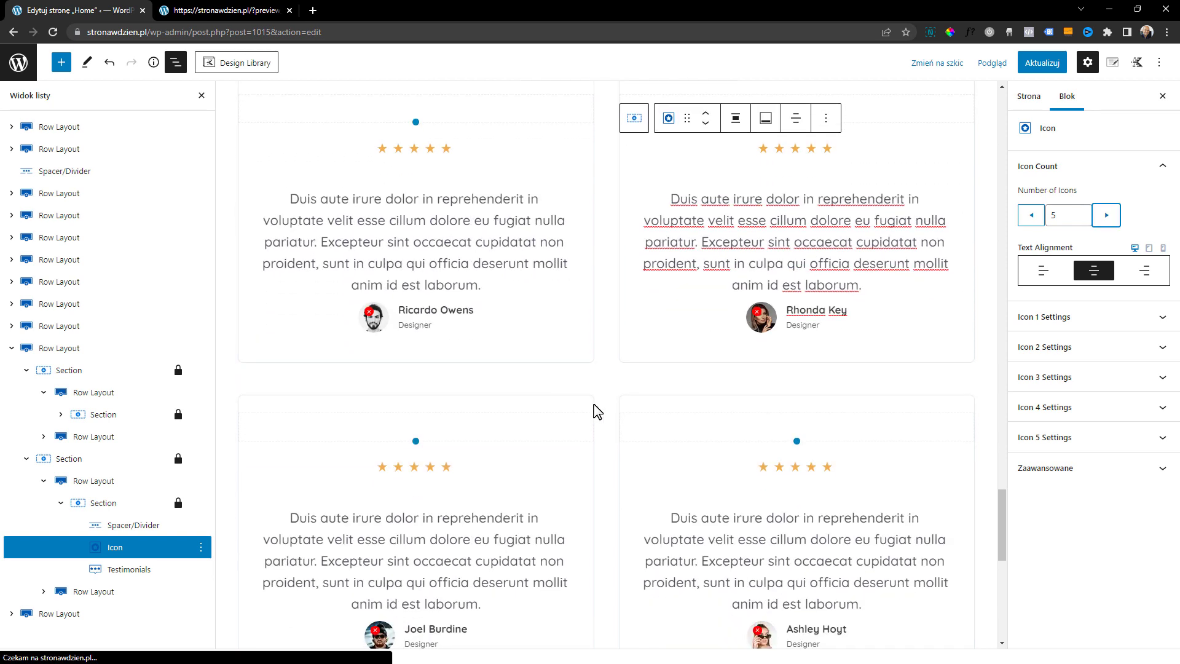
scroll(662, 398, "down", 2)
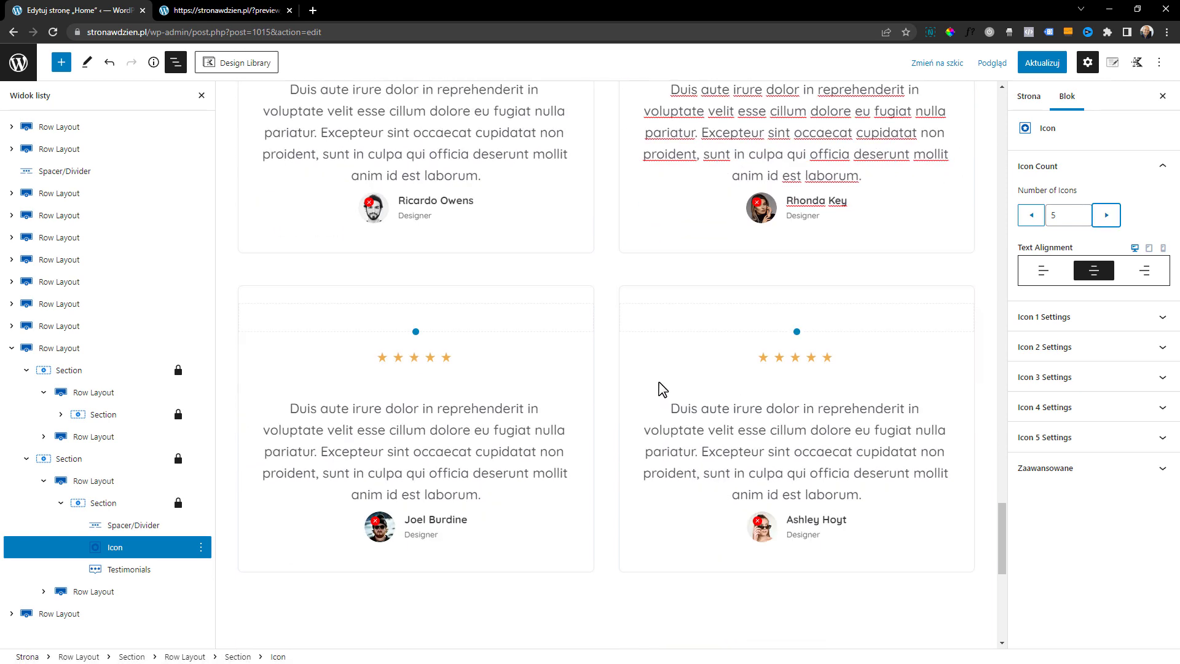
left_click(662, 284)
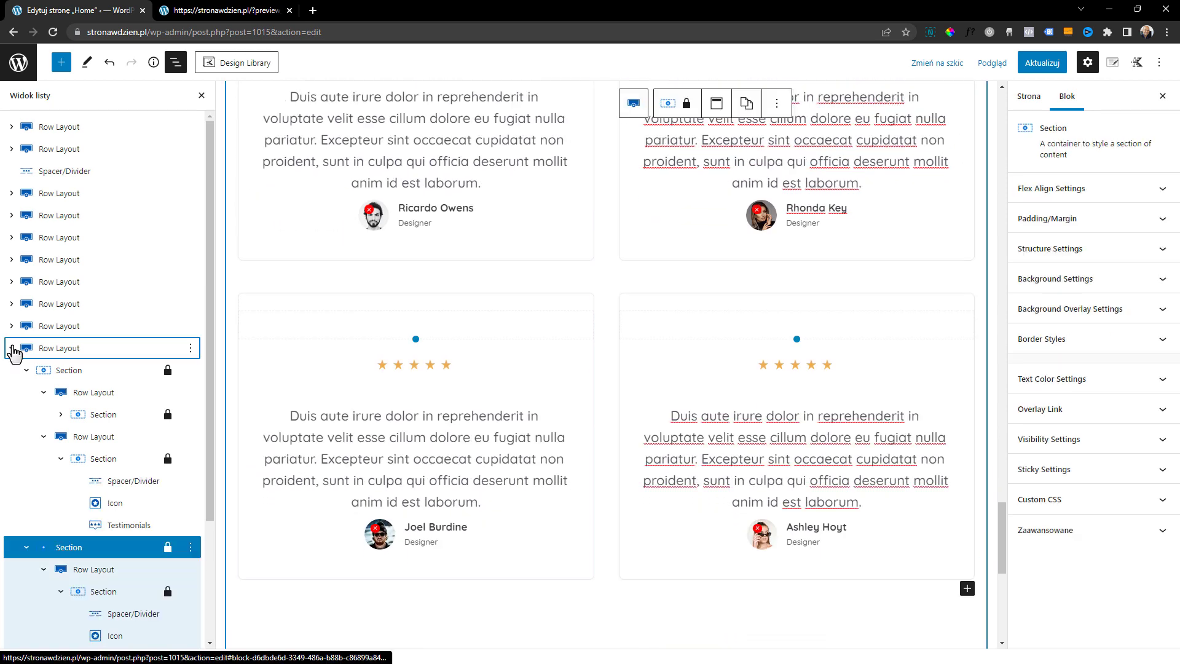
left_click(12, 348)
scroll(561, 483, "up", 3)
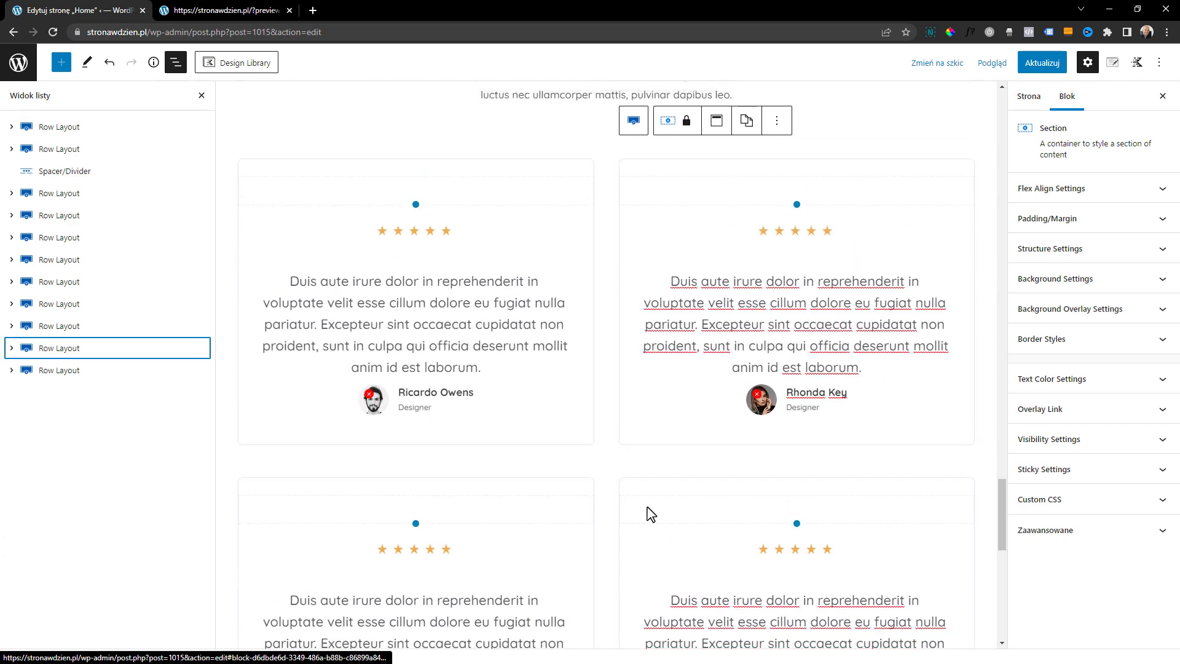
scroll(672, 377, "down", 4)
scroll(687, 288, "down", 1)
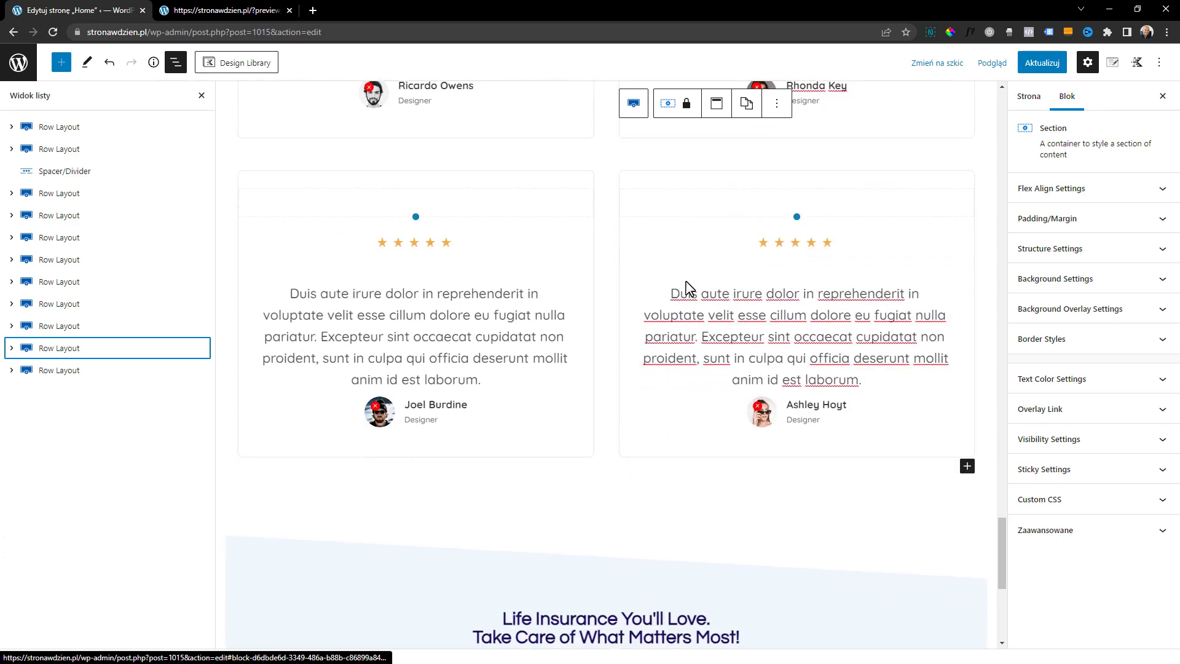
left_click(60, 350)
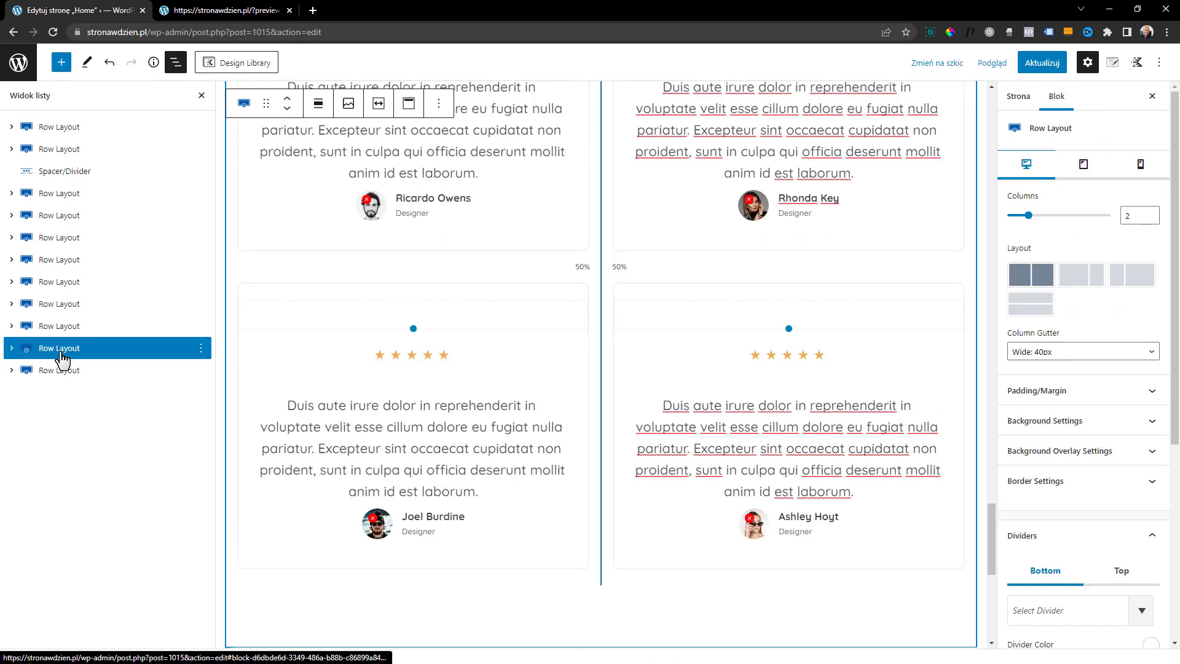
left_click(200, 349)
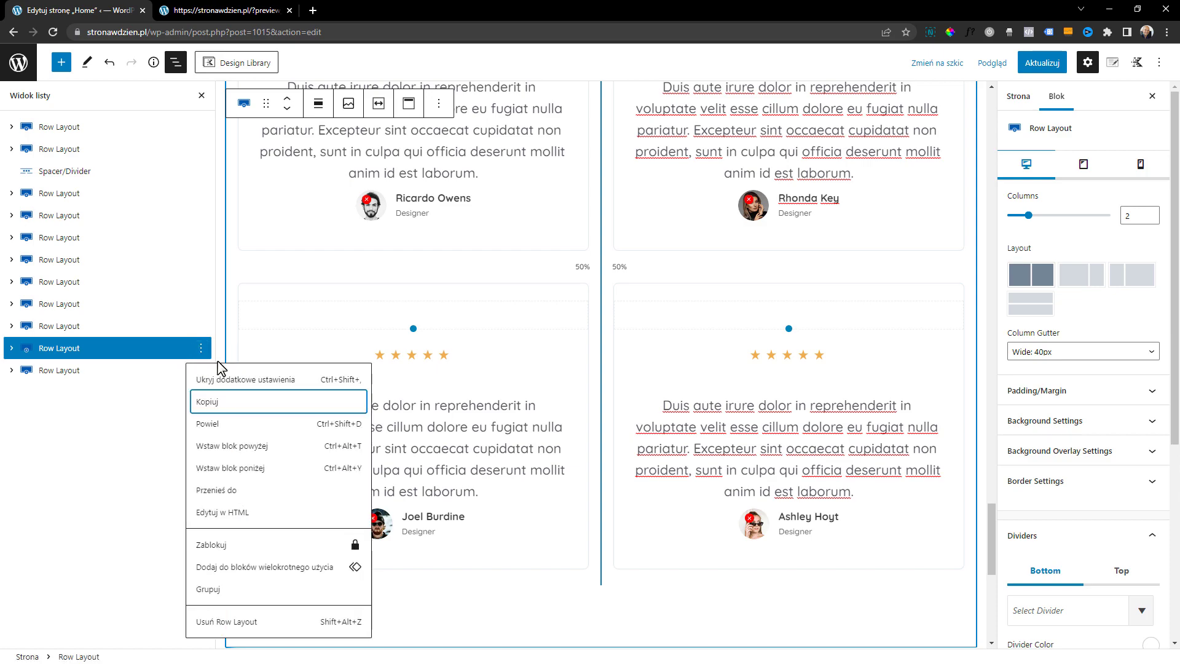
left_click(247, 433)
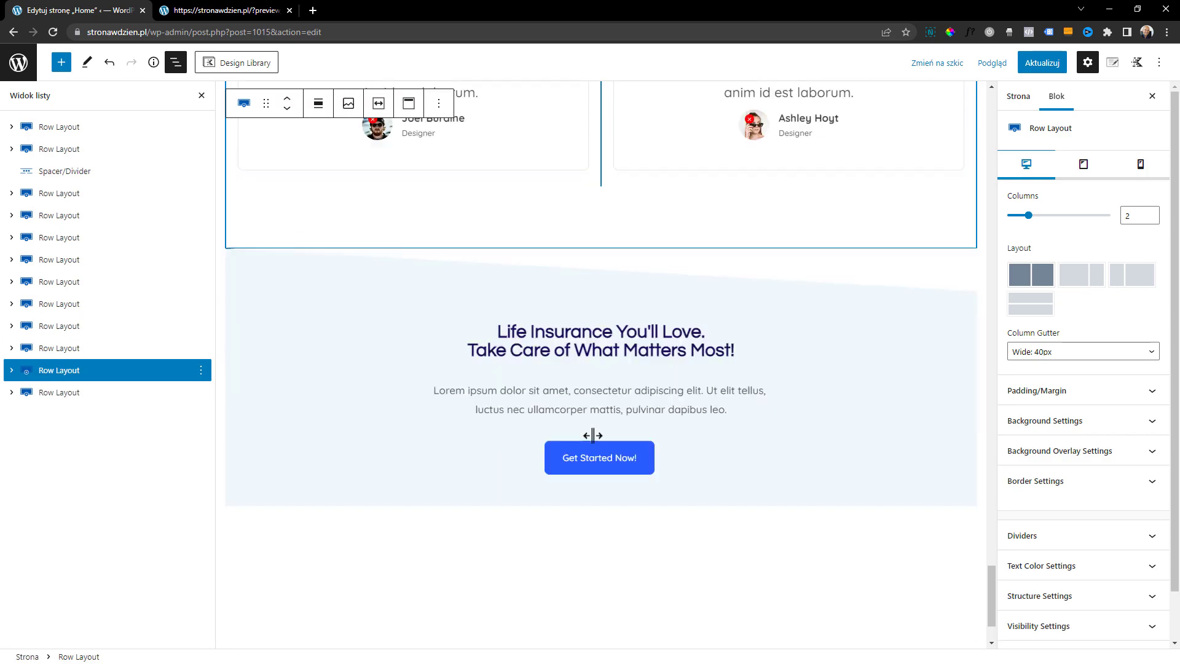
scroll(874, 403, "down", 4)
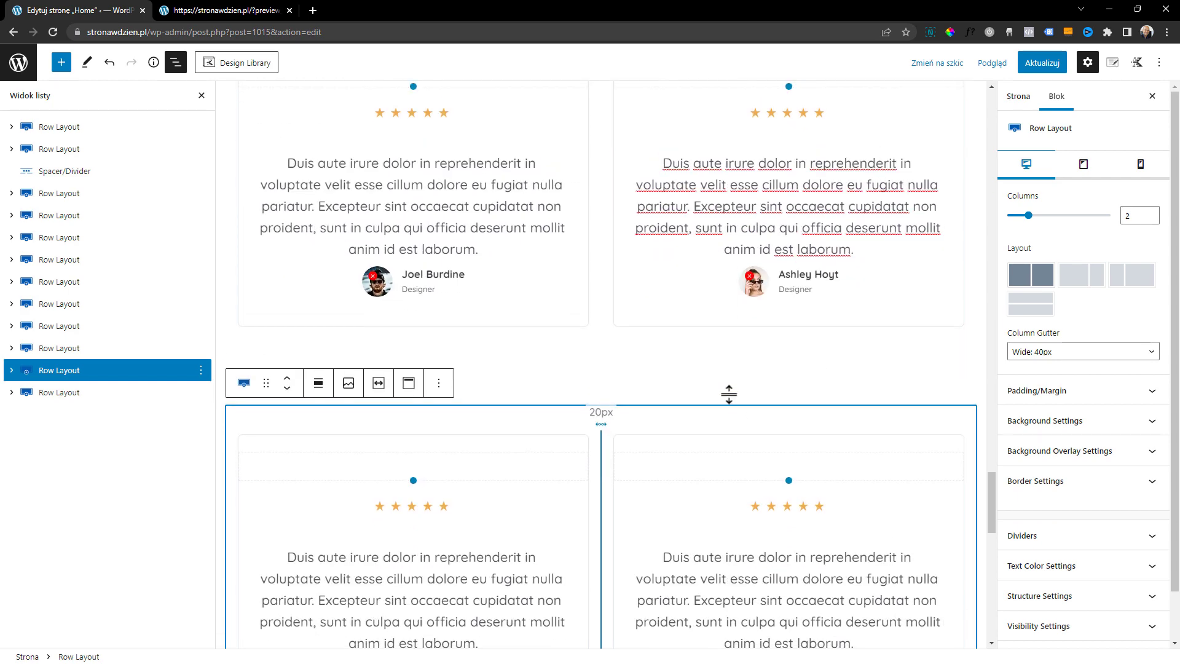
scroll(721, 440, "up", 12)
scroll(553, 286, "down", 10)
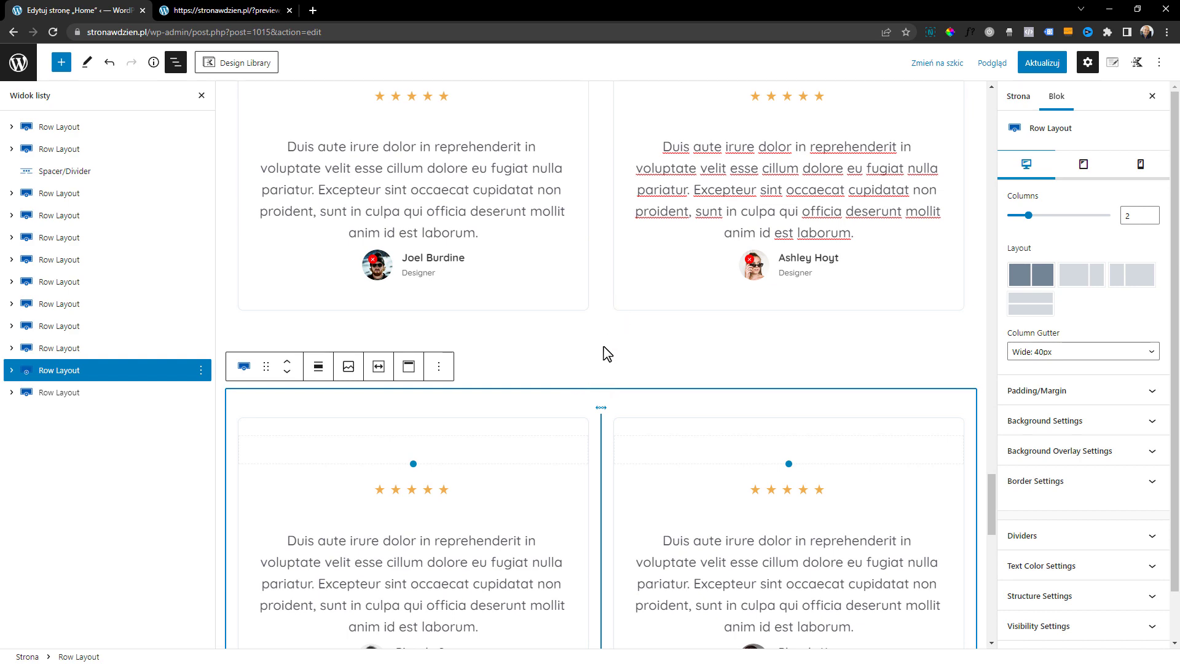
Set the top padding of the duplicated testimonials row to 0 px
left_click(92, 371)
scroll(619, 422, "up", 6)
scroll(628, 433, "down", 3)
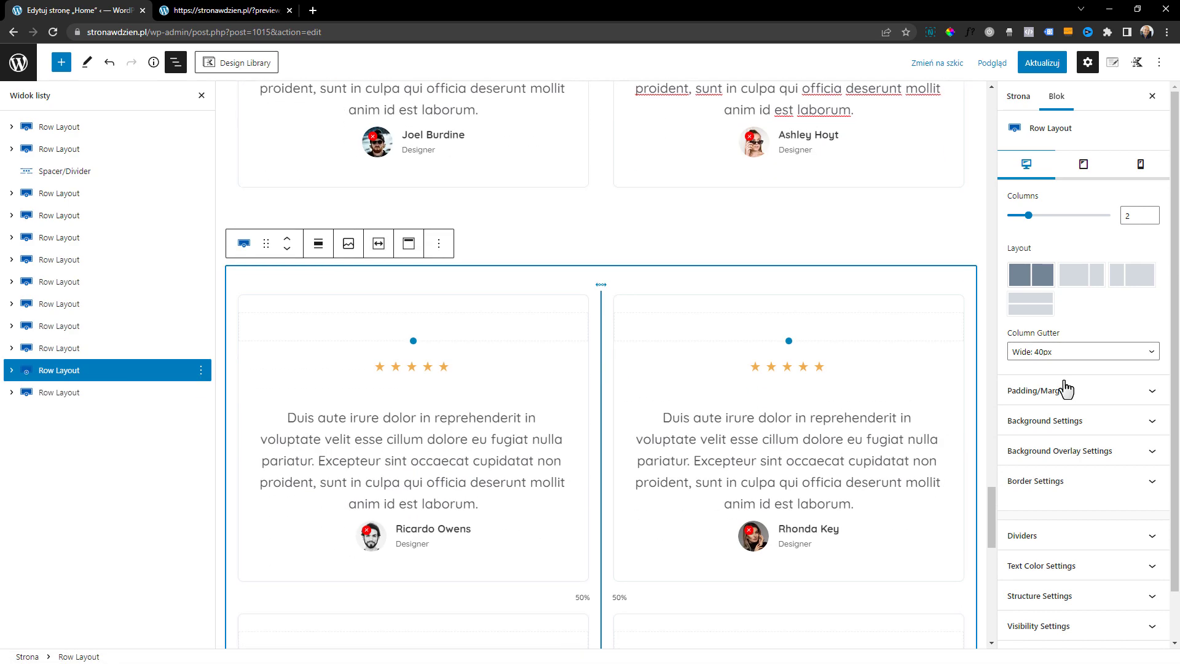
left_click(1064, 391)
double_click(1025, 443)
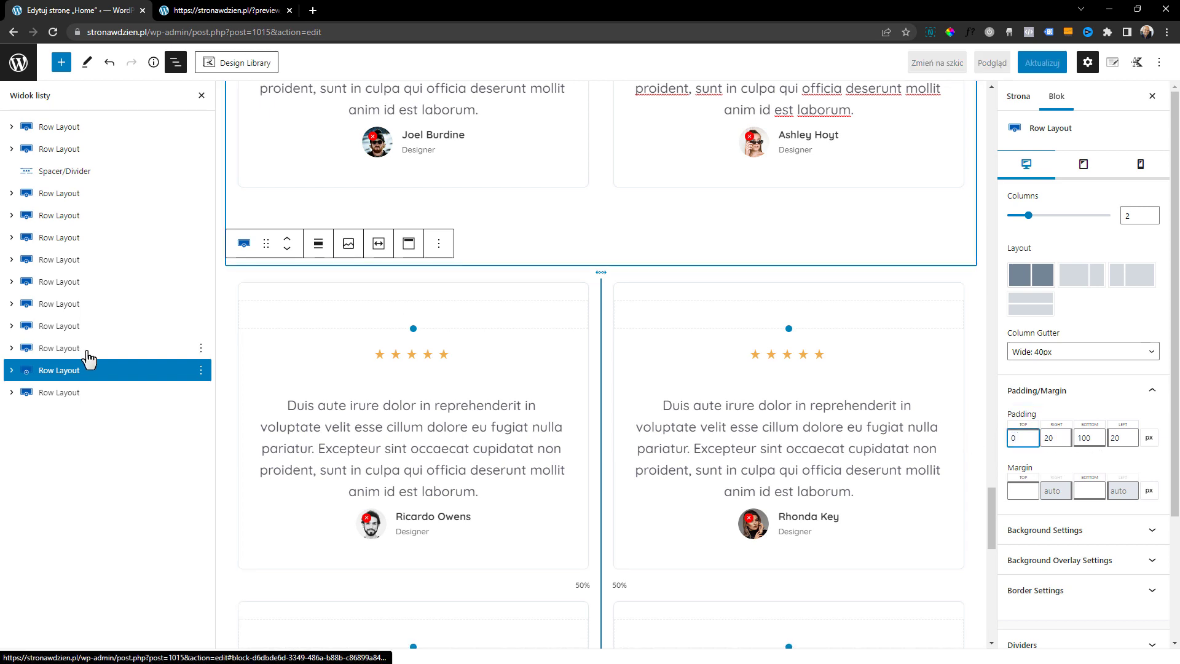
Set the bottom padding of the original testimonials row to 0 px, after trying 20 px
left_click(87, 352)
scroll(1048, 300, "down", 2)
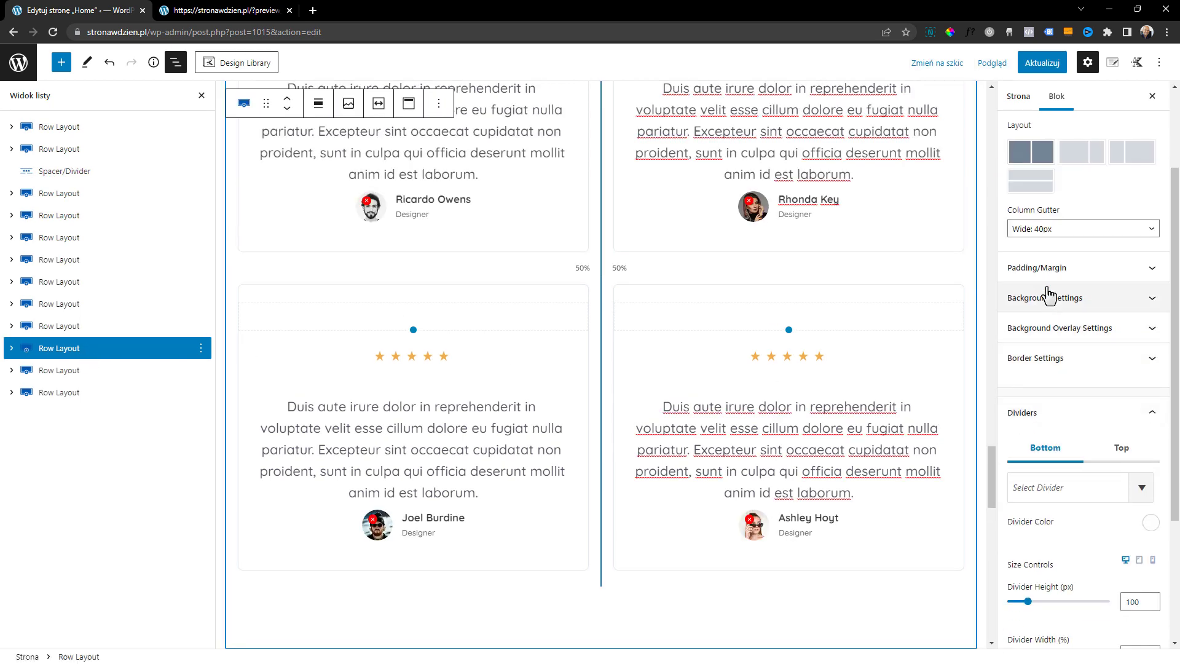
left_click(1045, 267)
scroll(924, 382, "down", 6)
double_click(1082, 315)
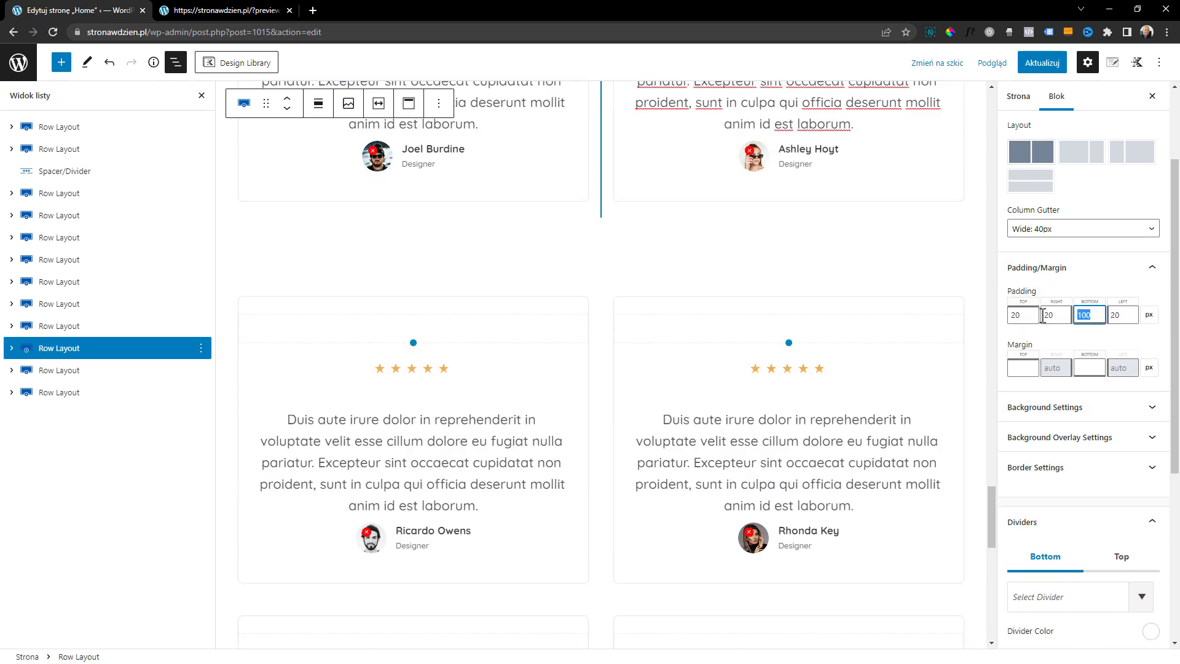
type("20")
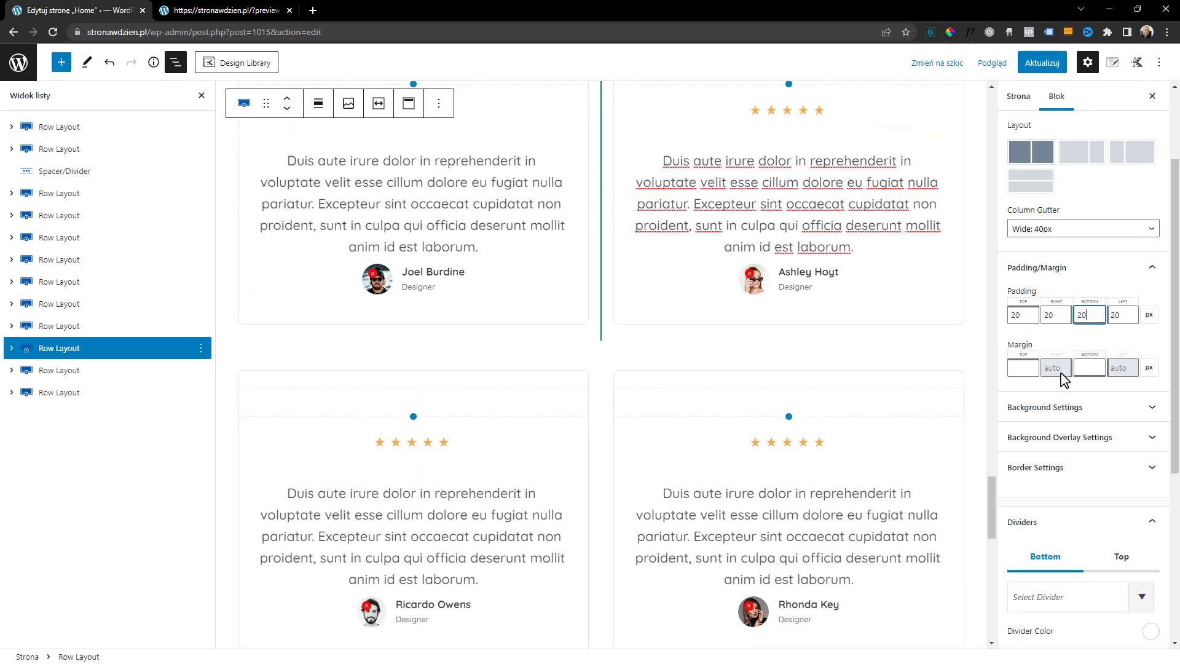
double_click(1088, 321)
type("0")
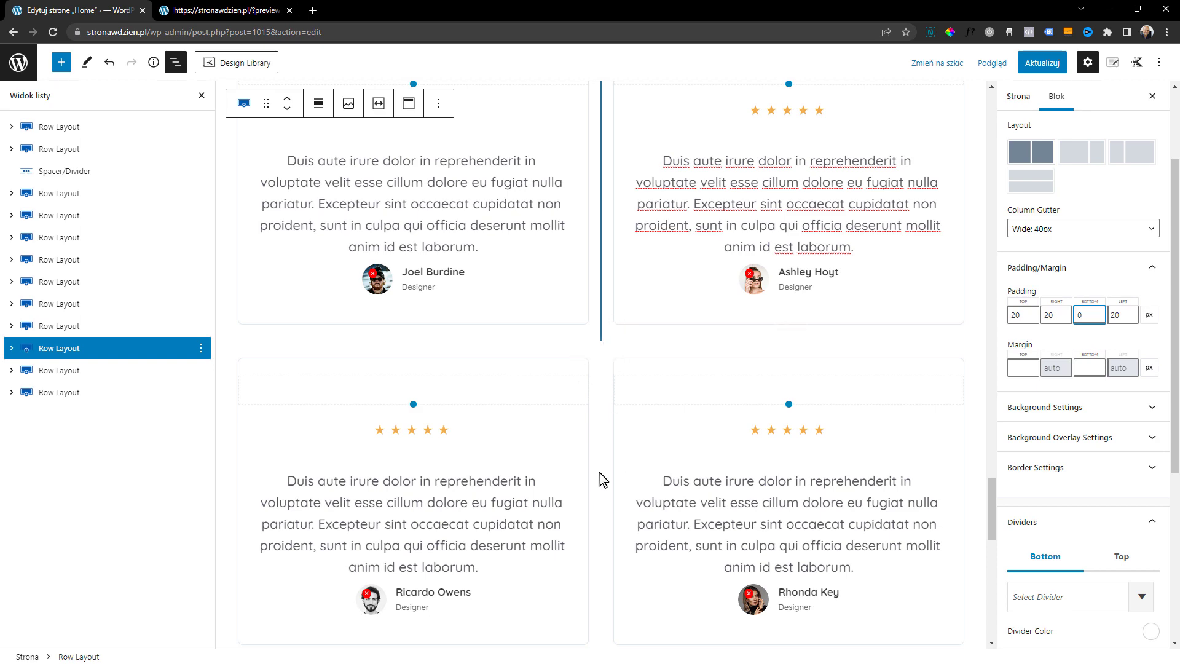
scroll(602, 480, "down", 10)
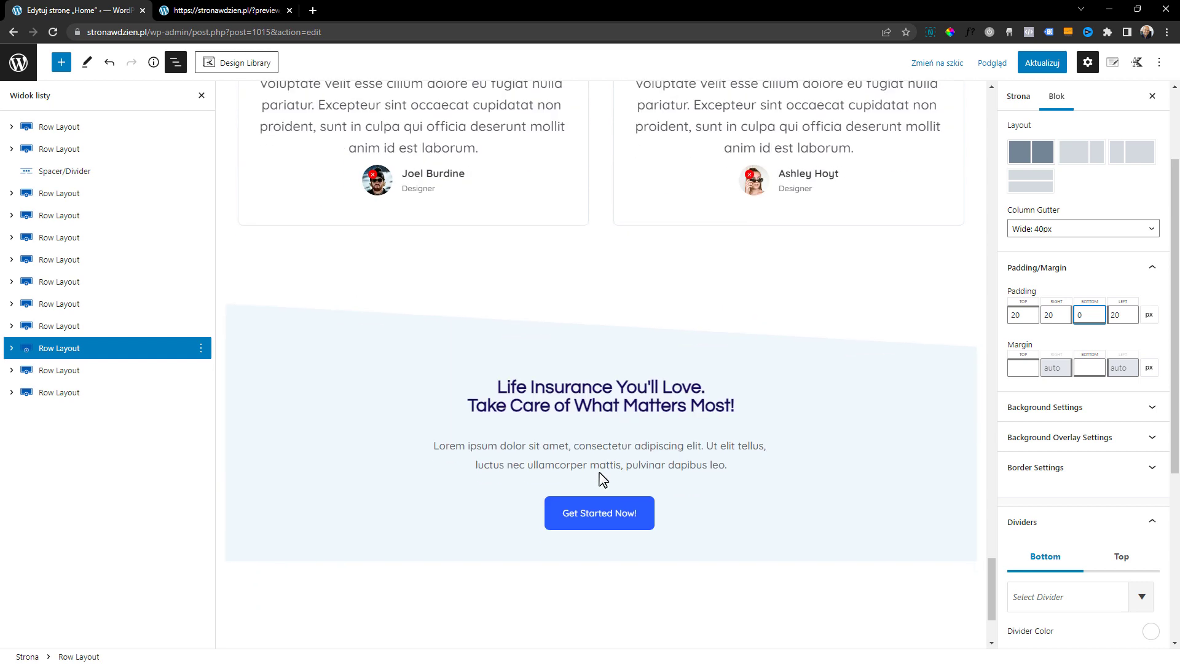
Clear the top divider of the "Life Insurance You'll Love" row so its upper edge is straight
left_click(601, 479)
left_click(1052, 451)
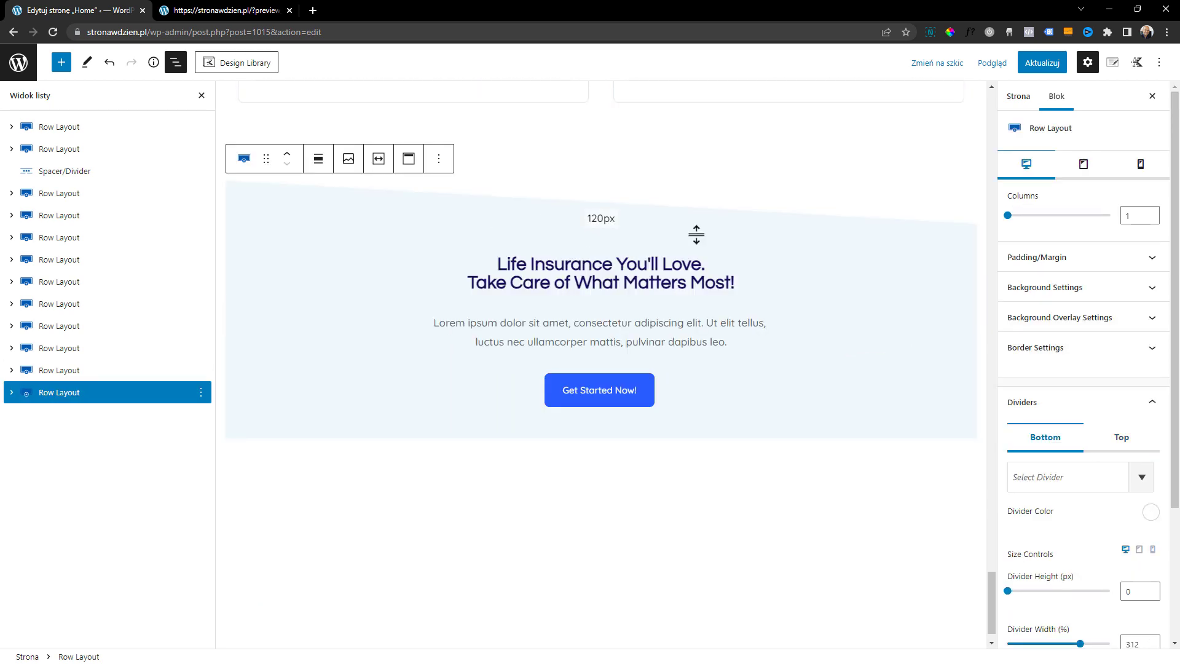
left_click(1119, 449)
left_click(1127, 478)
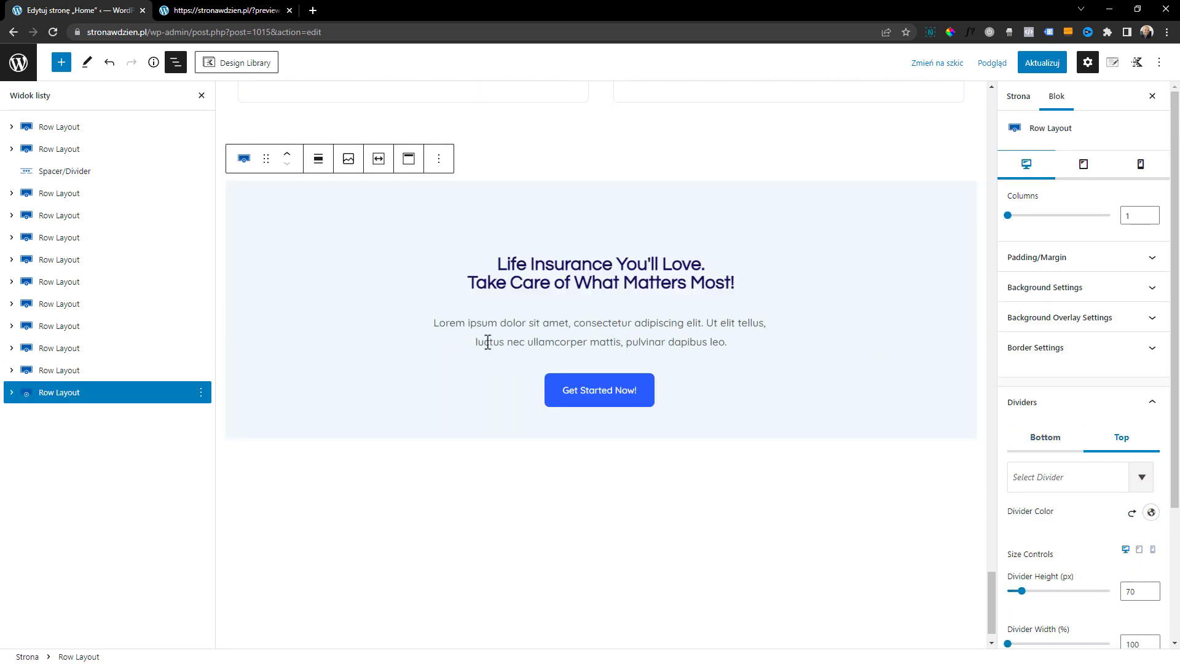
View the "Life Insurance You'll Love" section's heading and paragraph blocks, and save the Home page
scroll(764, 469, "up", 1)
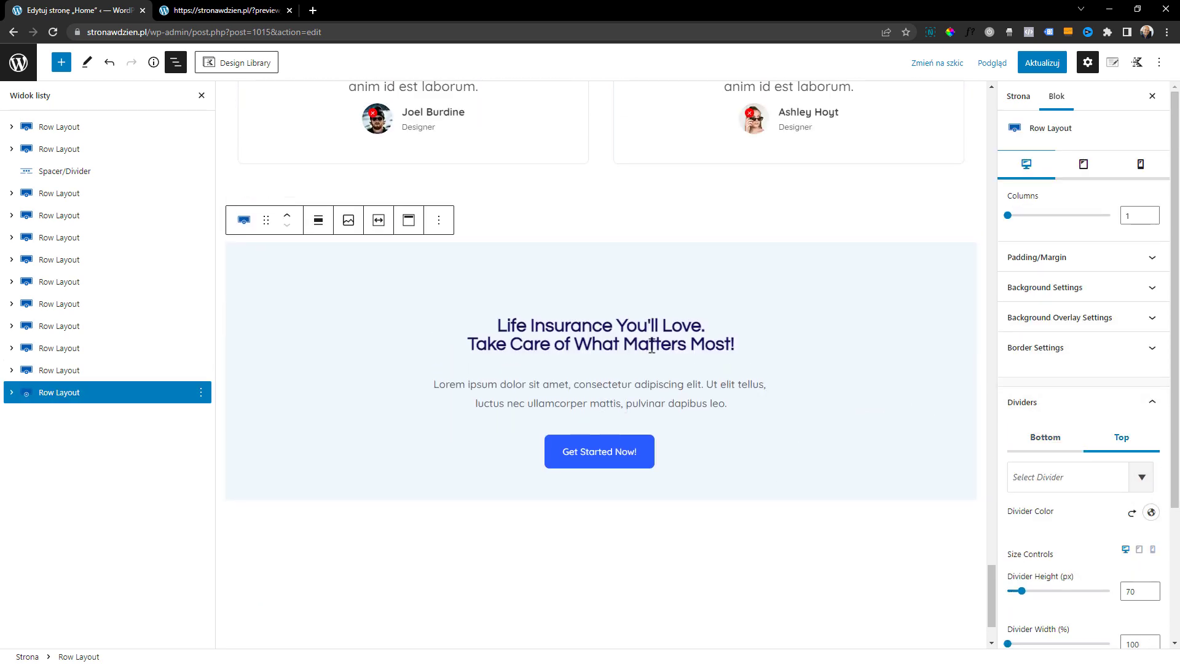
left_click(645, 322)
left_click(650, 384)
scroll(702, 478, "down", 2)
scroll(637, 381, "up", 12)
scroll(776, 453, "up", 5)
key("ctrl+s")
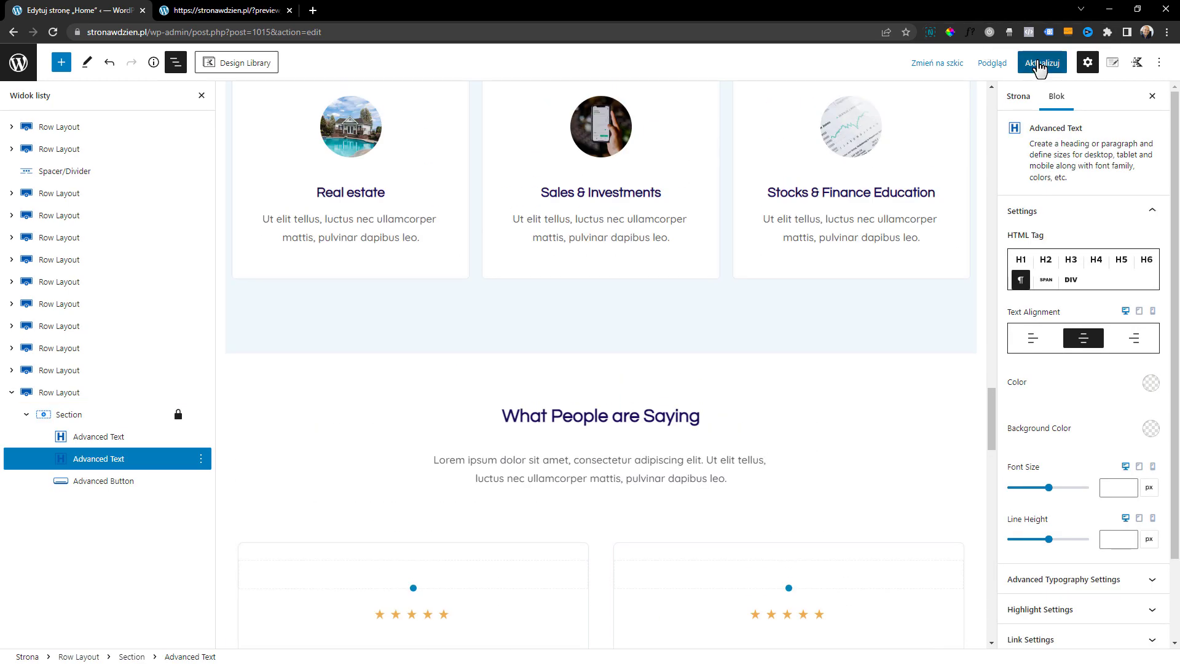
Open the Home page preview in a new browser tab and review its sections down to the testimonials
left_click(990, 63)
left_click(931, 175)
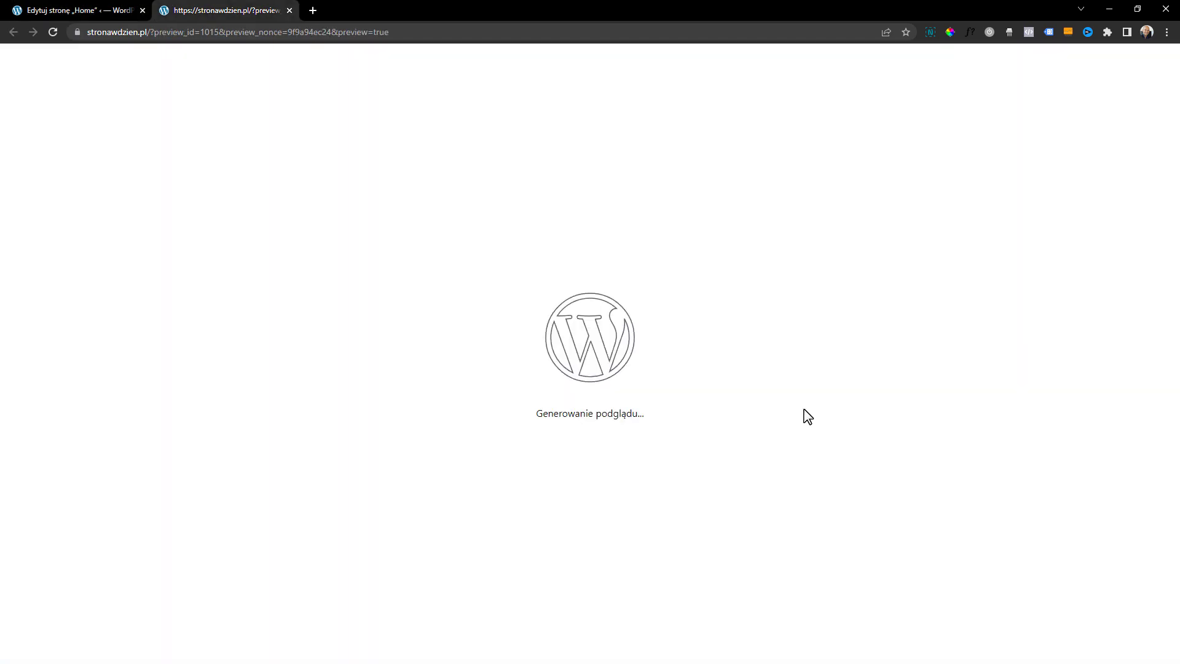
scroll(611, 322, "down", 3)
scroll(611, 321, "down", 12)
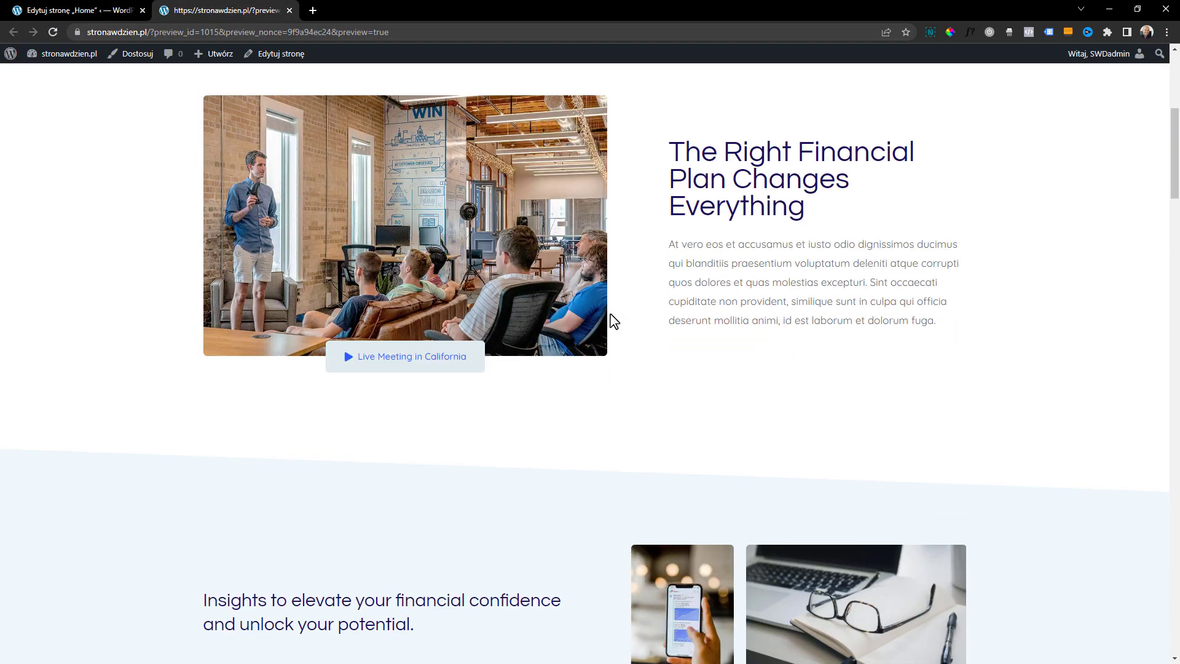
scroll(504, 319, "down", 15)
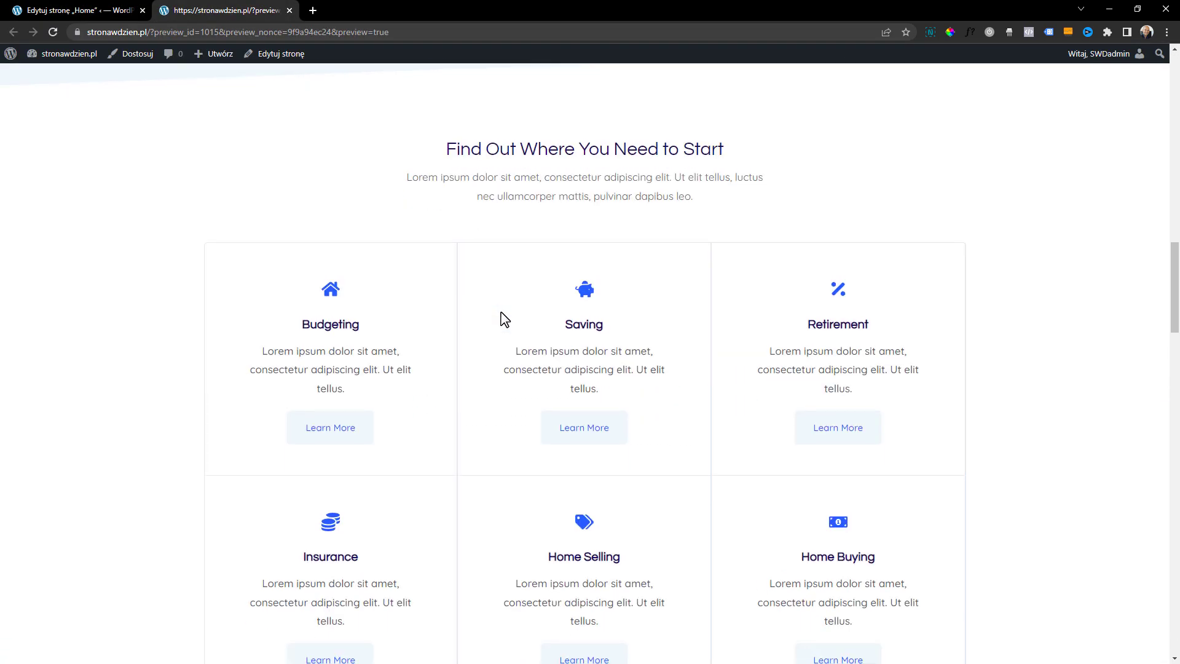
scroll(503, 318, "down", 14)
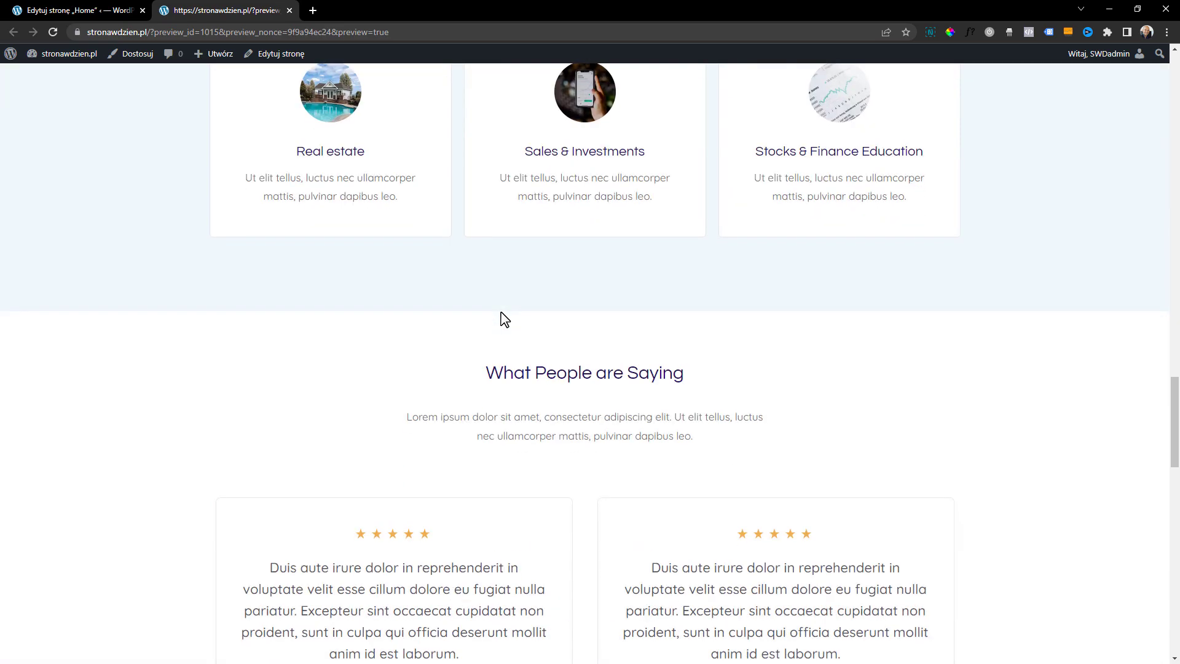
scroll(504, 318, "down", 9)
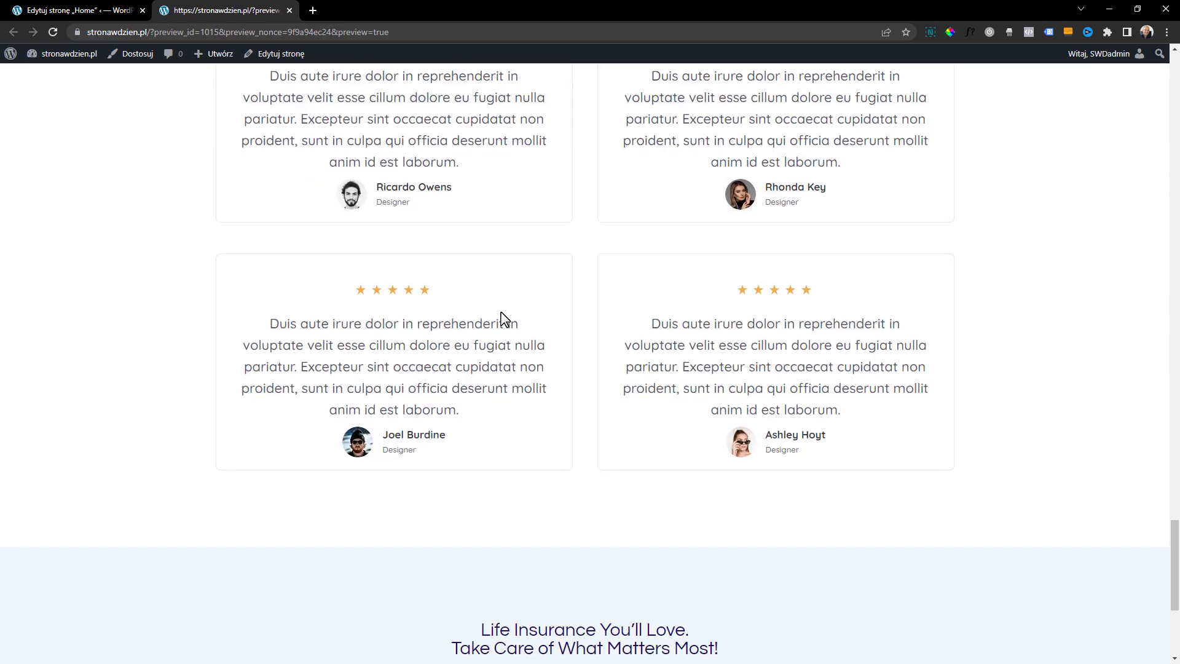
left_click_drag(1174, 605, 1174, 101)
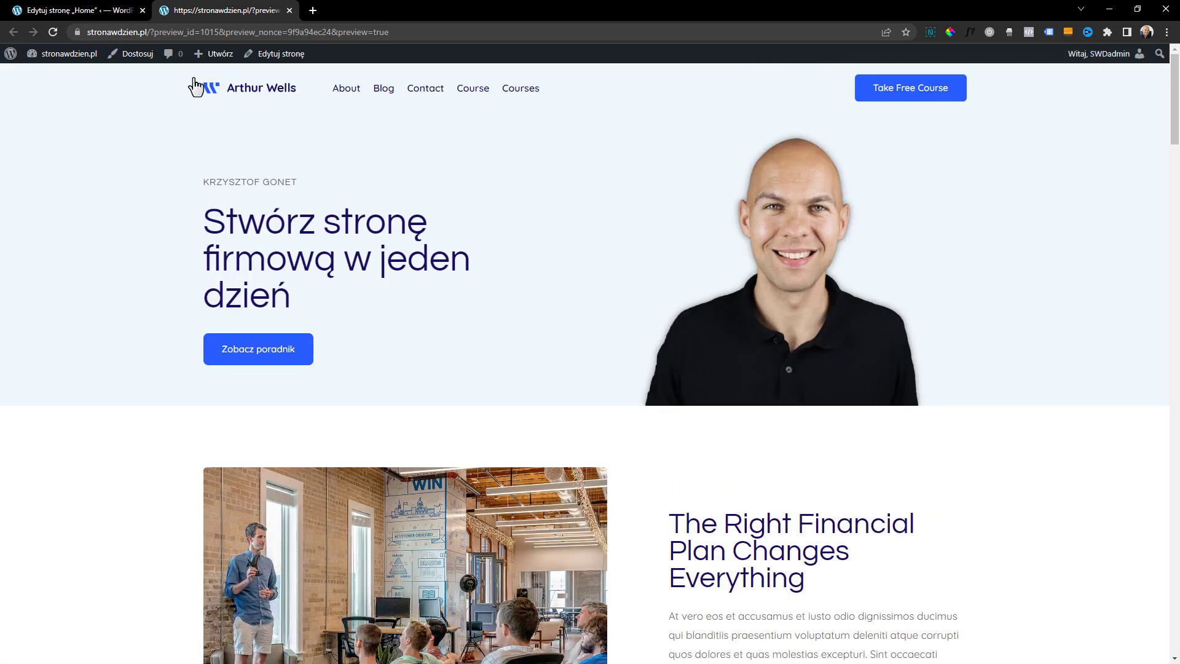
Return to the editor, leave it for the page list, and open the Contact page for editing
left_click(106, 9)
left_click(19, 62)
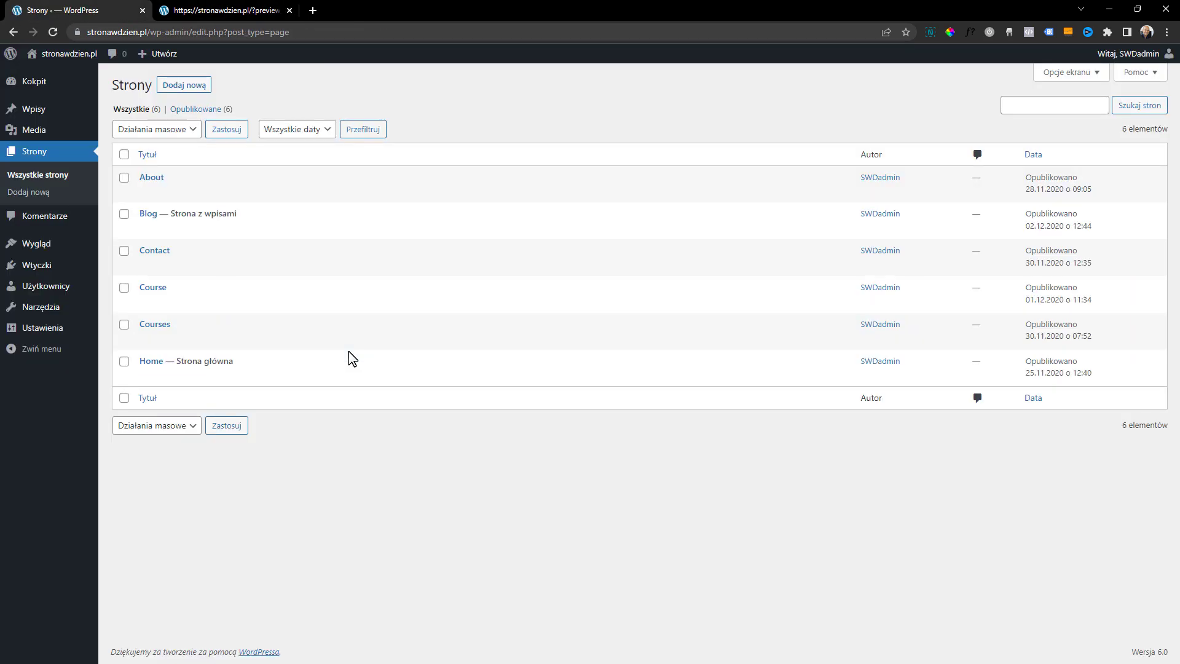
mouse_move(461, 386)
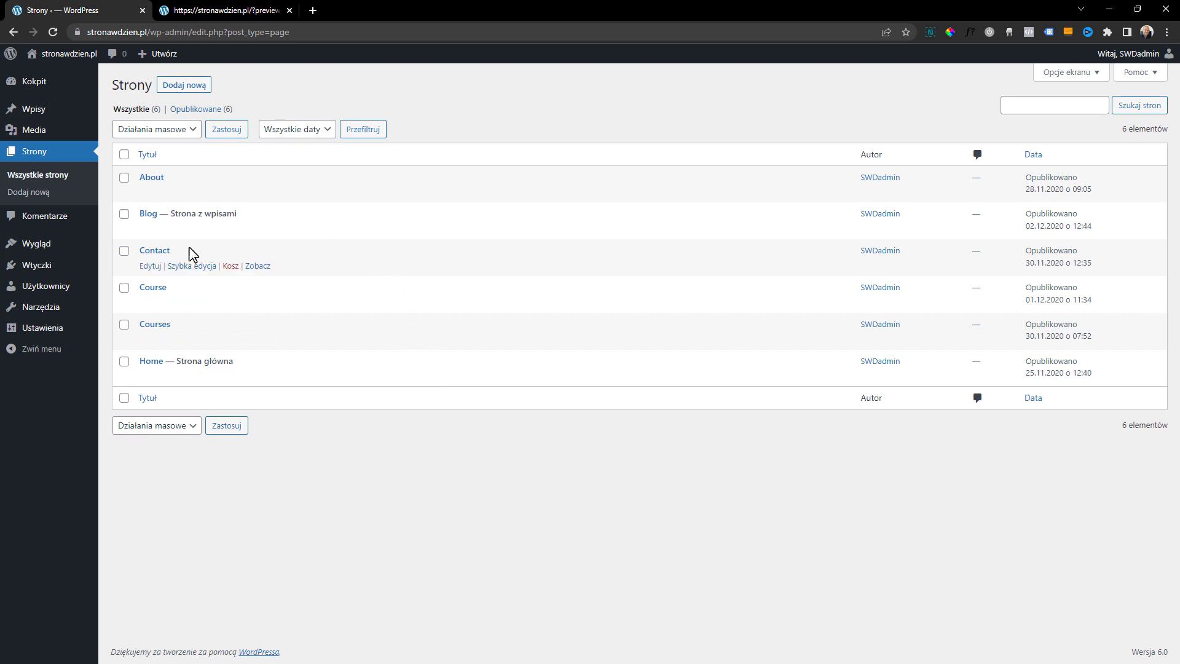
left_click(150, 266)
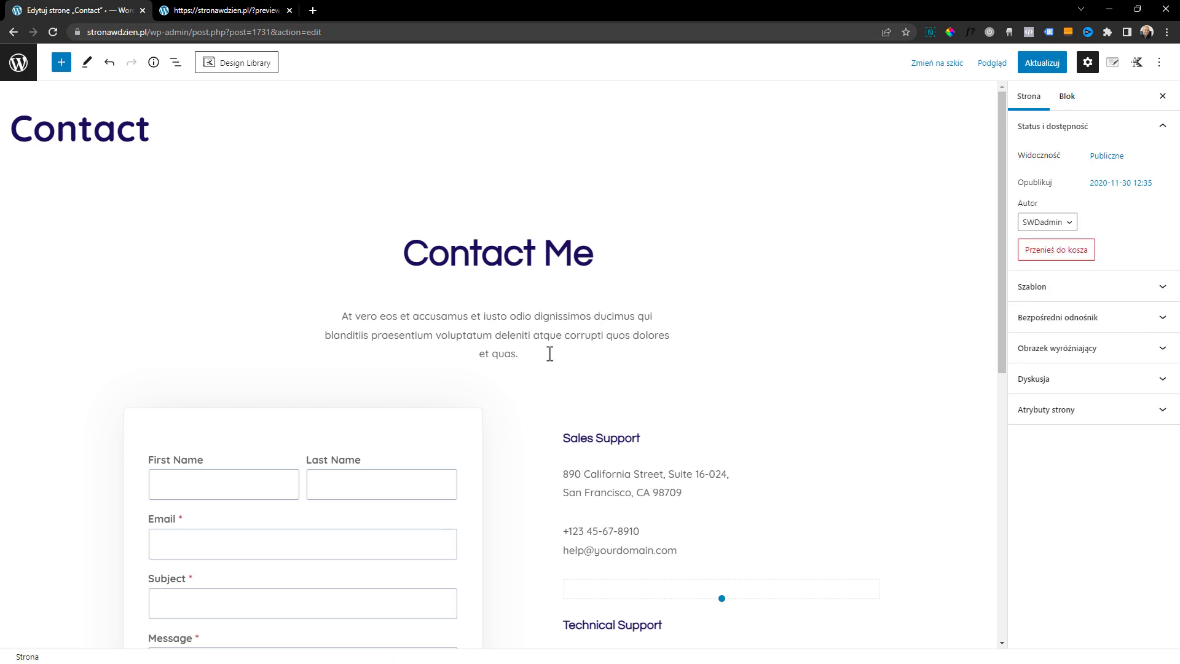
Replace the "Contact Me" heading with "Kontakt" and the paragraph under it with "Zadzwoń lub napisz ...."
left_click(549, 353)
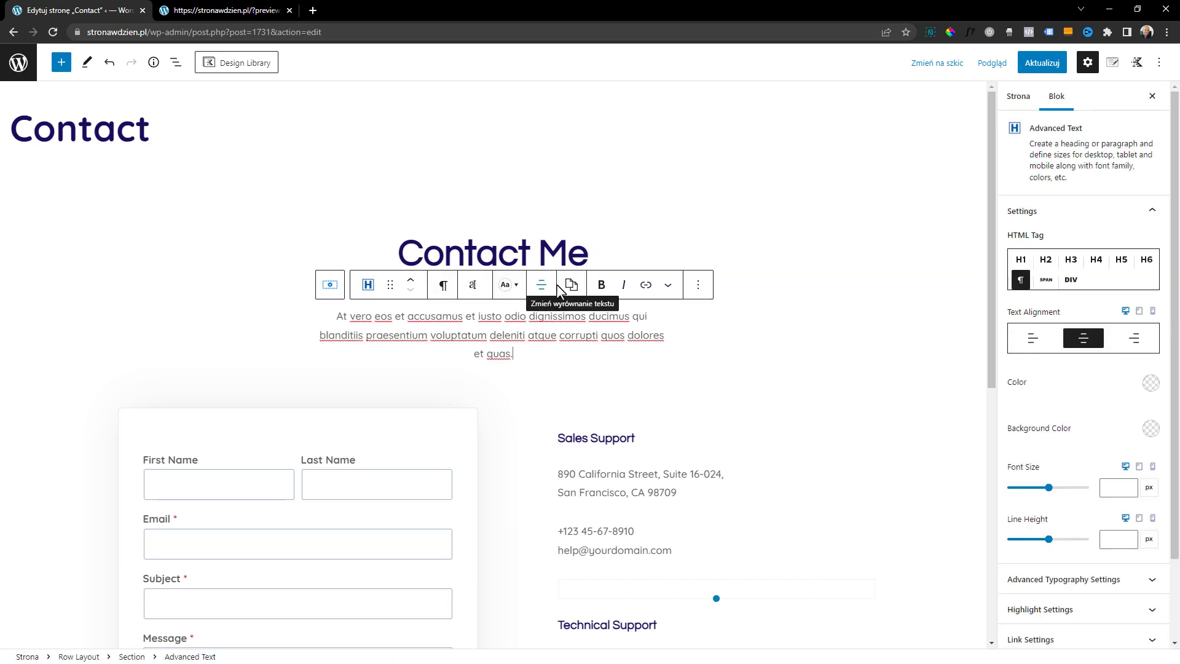
triple_click(499, 249)
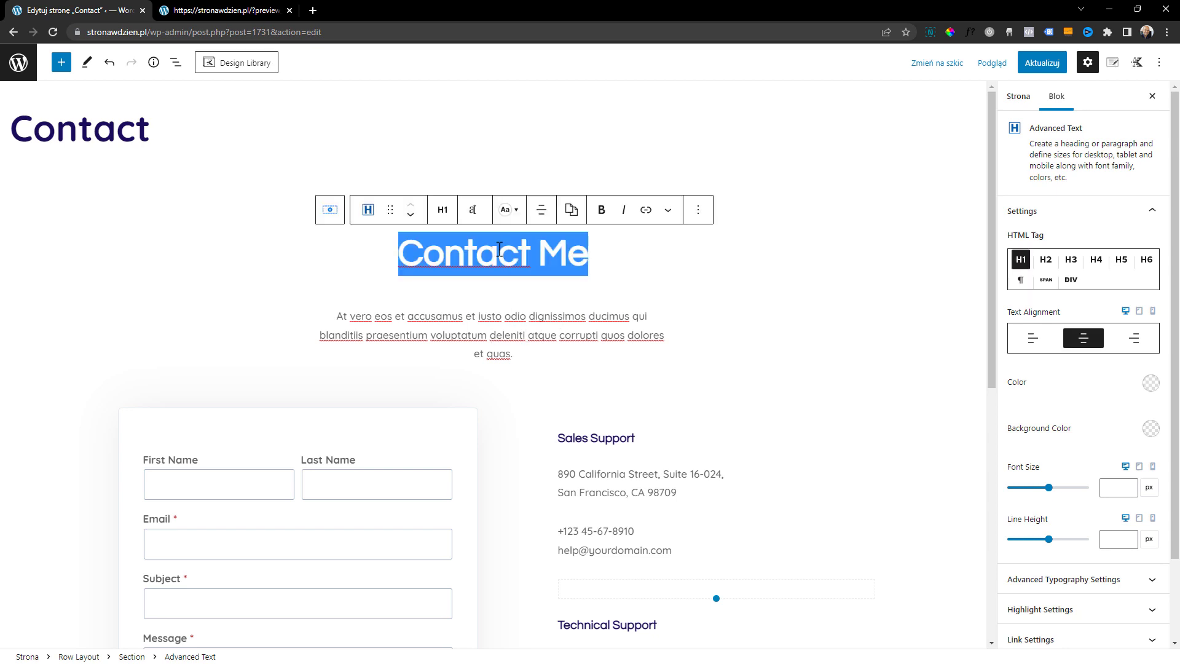
type("Kontakt")
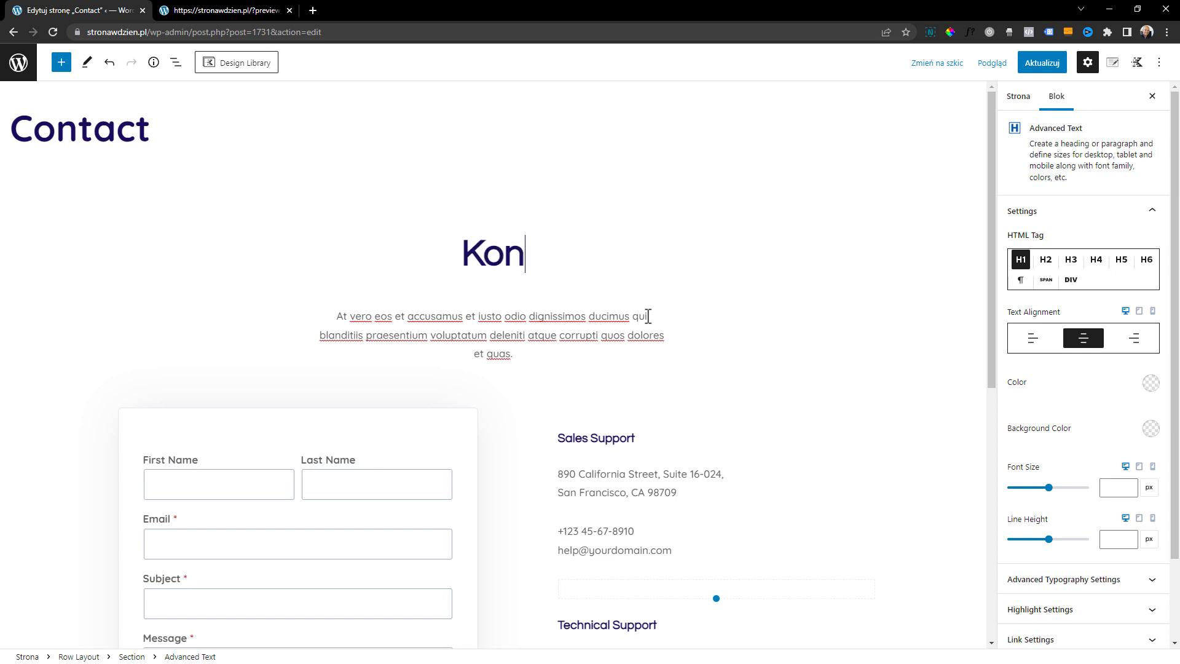
left_click(516, 336)
key("ctrl+a")
type("Zadzwoń lub napisz ....")
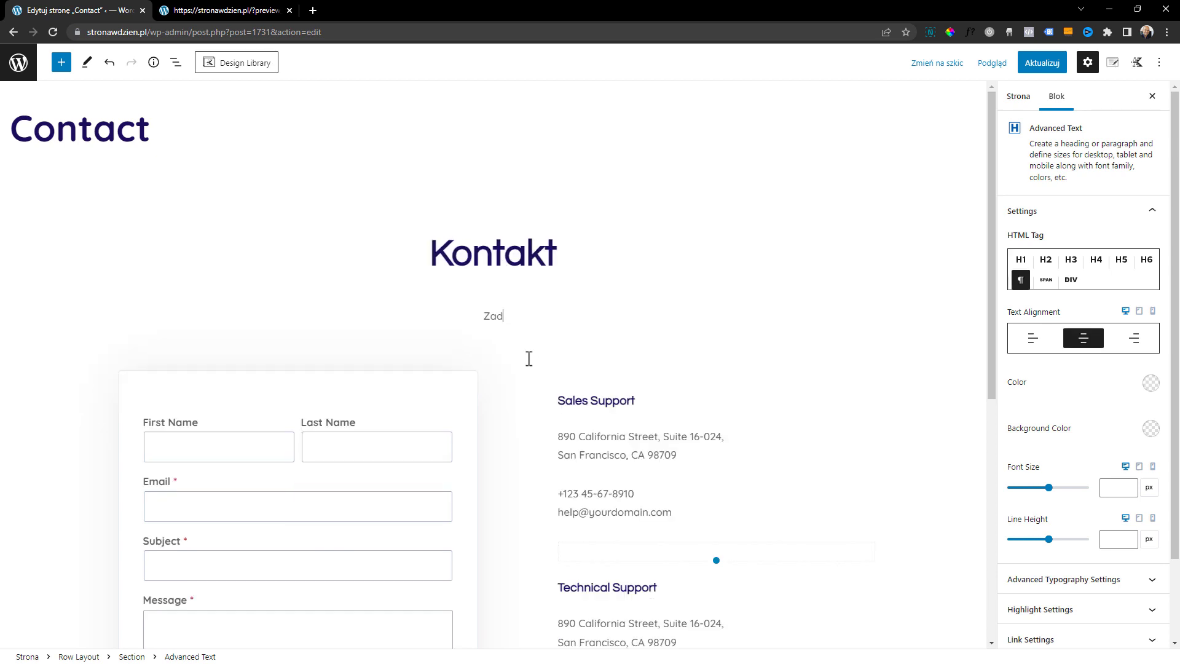
Select the address block and the phone and e-mail block under "Sales Support" to examine them
scroll(727, 353, "down", 2)
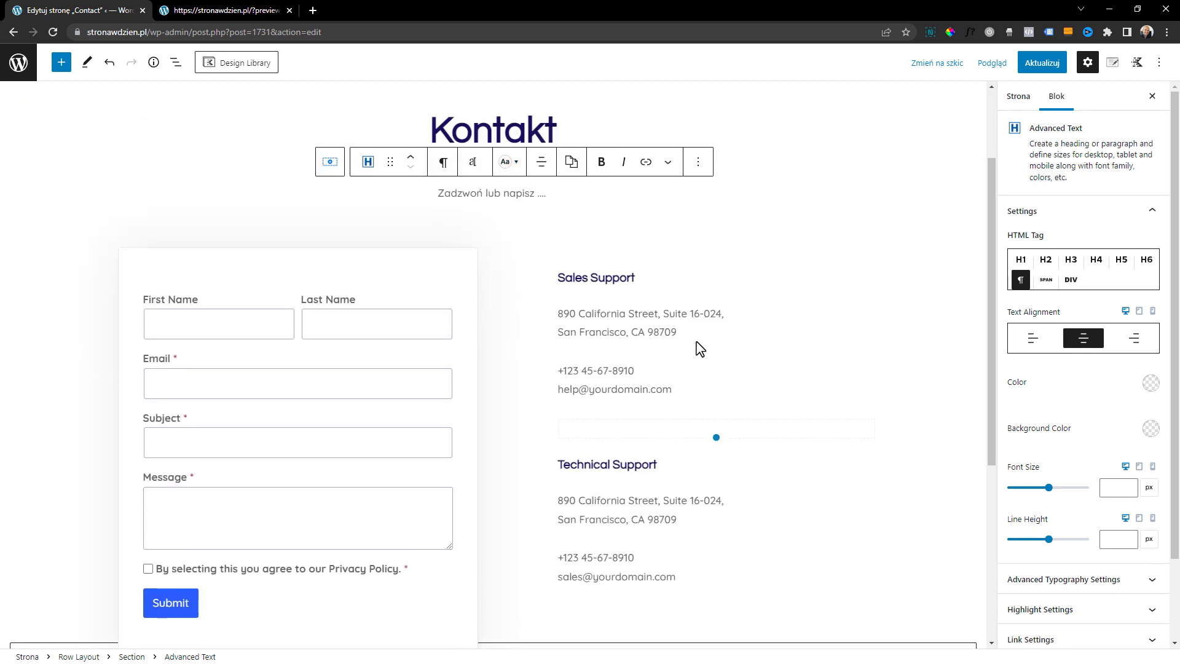
left_click(608, 322)
left_click(612, 385)
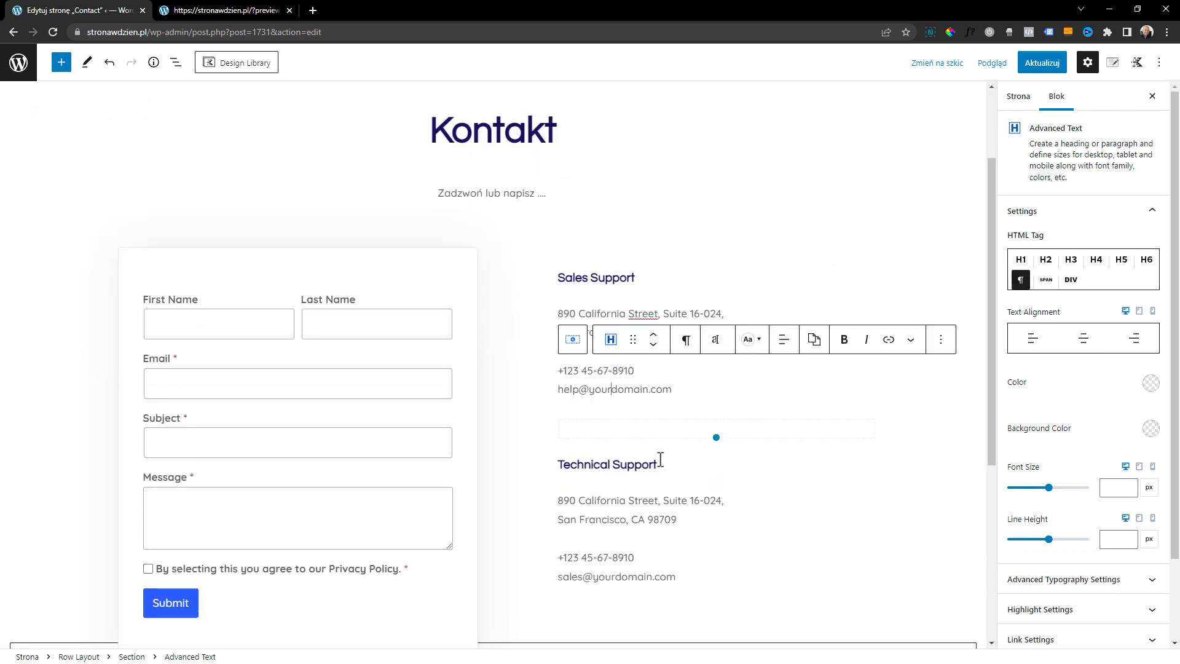
Reduce the spacer between the Sales Support and Technical Support details to a height of 20 px and update the page
left_click_drag(716, 440, 721, 424)
scroll(615, 511, "down", 3)
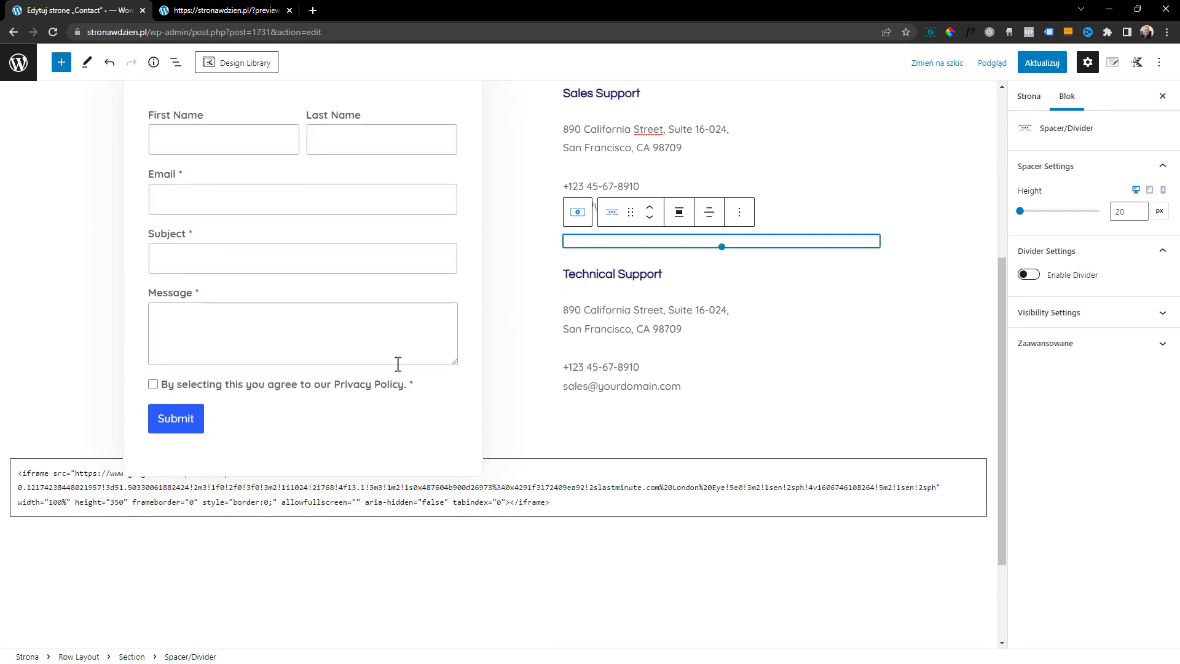
left_click(424, 505)
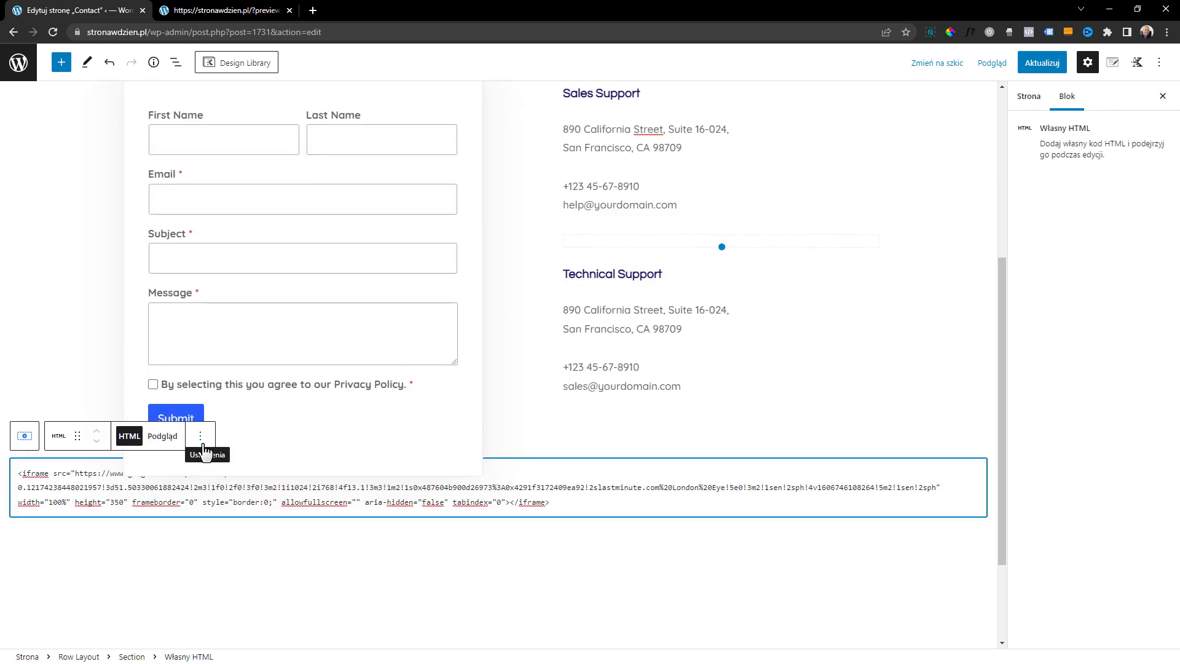
left_click(1052, 67)
Preview the Contact page in a new browser tab, examine the embedded map below the form, and return to the editor
left_click(990, 63)
left_click(931, 180)
scroll(559, 393, "down", 6)
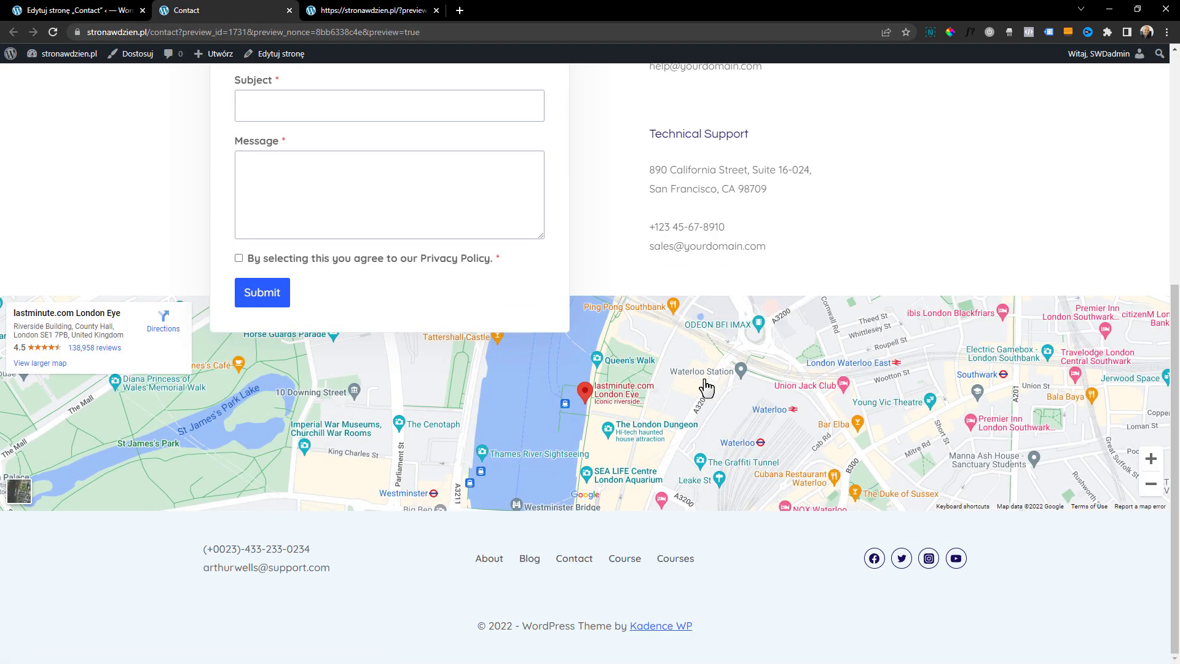
left_click(110, 12)
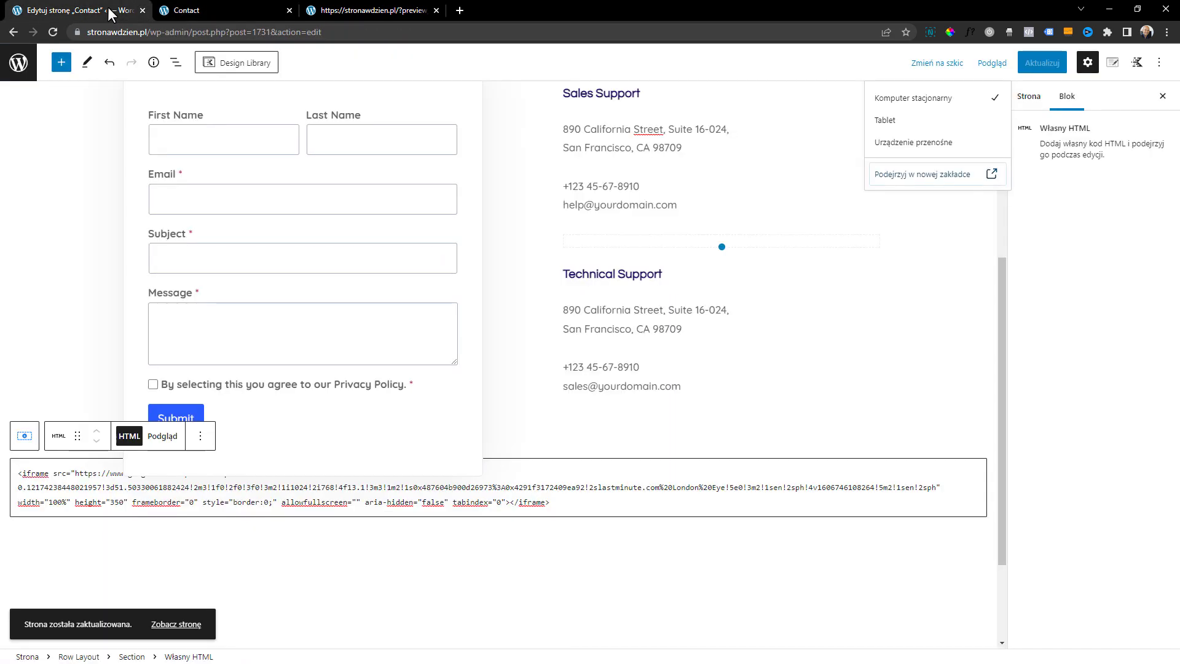
Delete the custom HTML block holding the map iframe and insert a Google Maps block in the emptied section
left_click(299, 499)
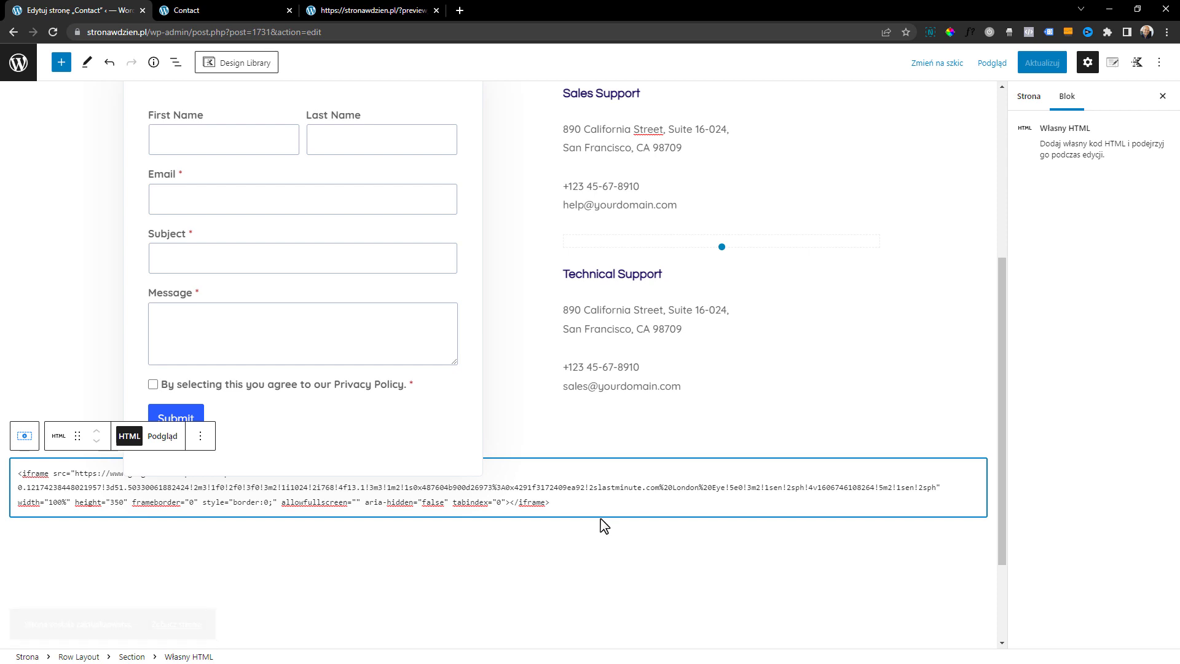
left_click(200, 436)
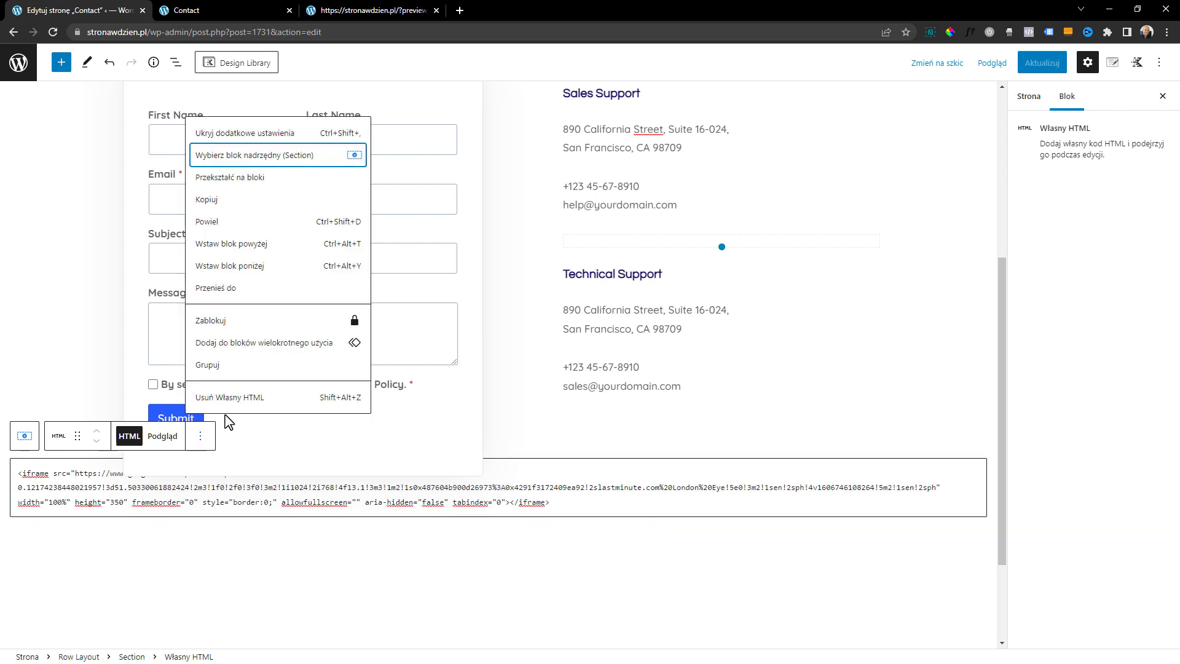
left_click(227, 405)
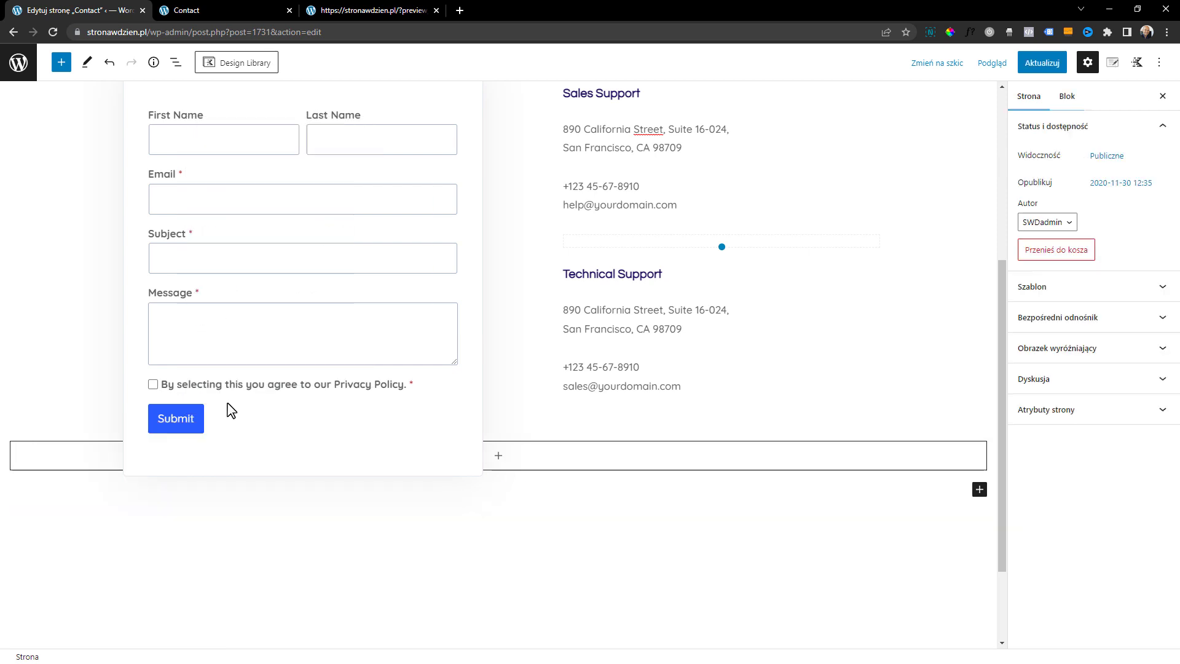
left_click(498, 455)
type("map")
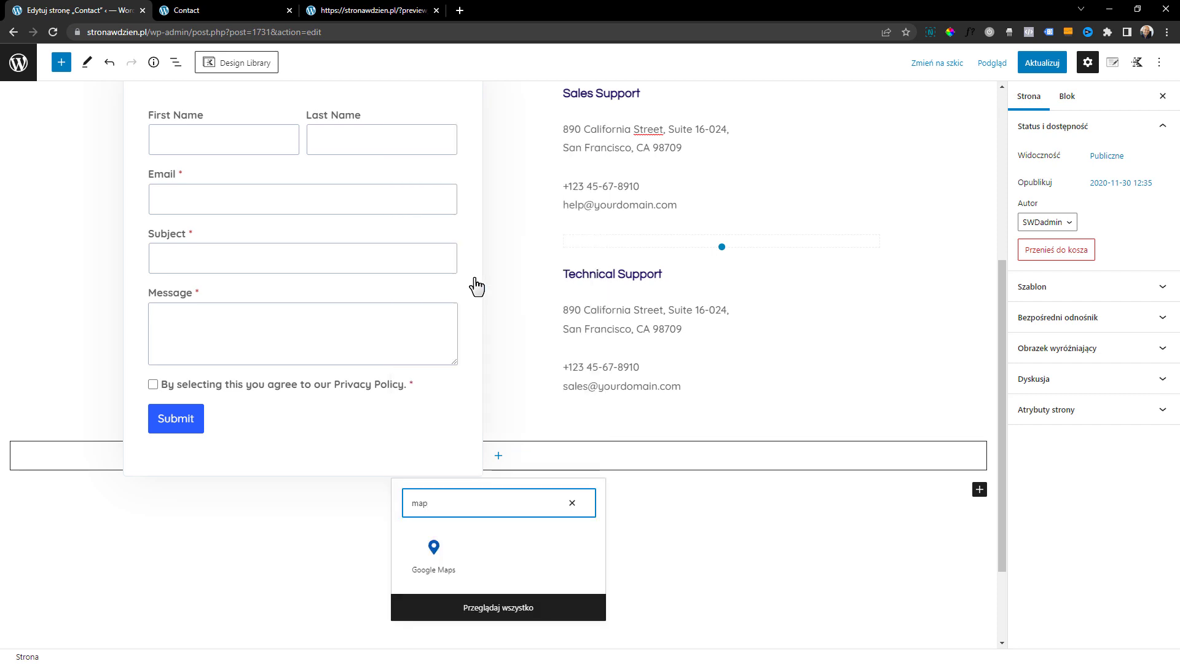
left_click(448, 559)
scroll(500, 359, "up", 3)
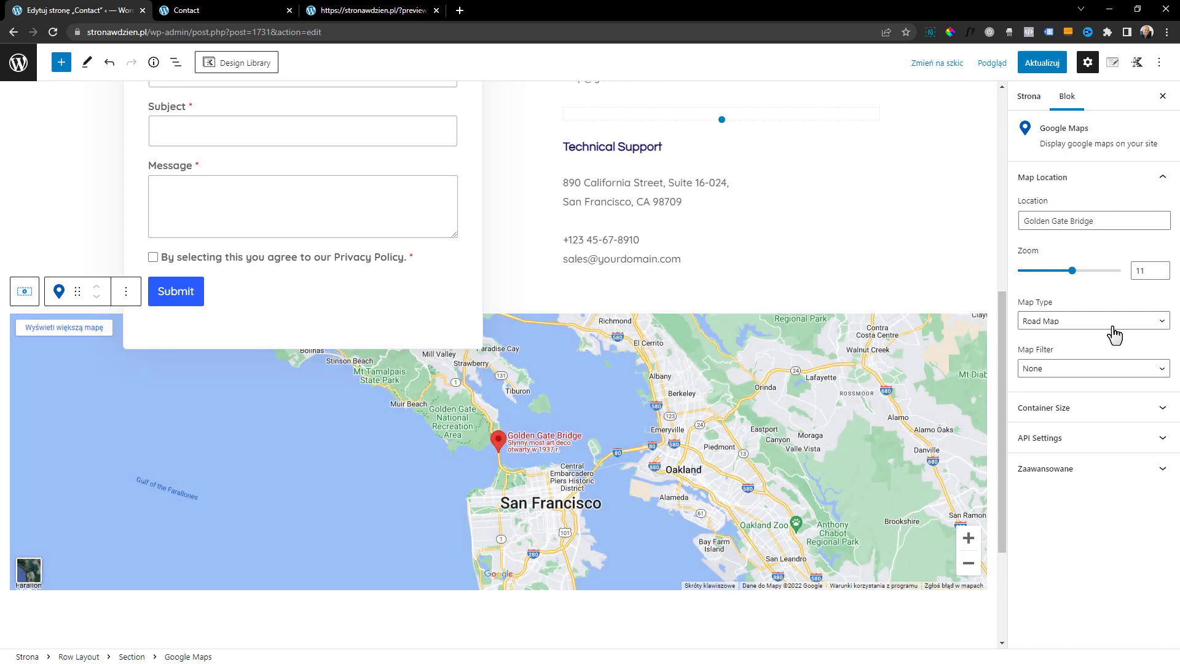
Set the map's location to Katowice and its zoom to 14
triple_click(1116, 219)
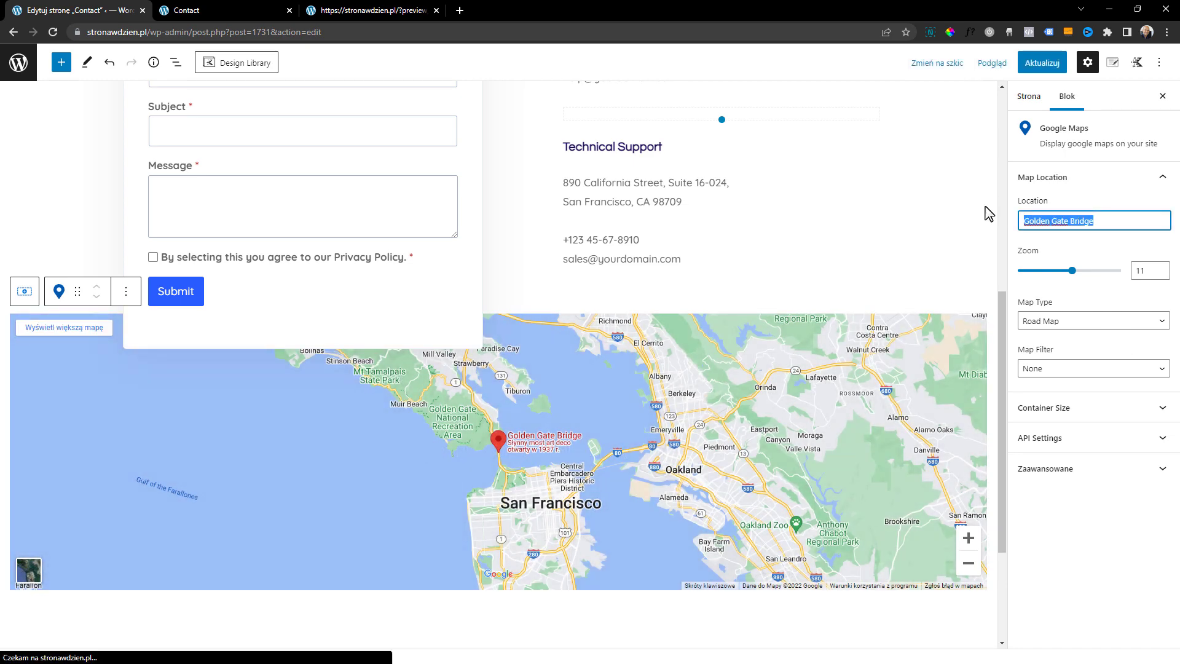
type("Katowice")
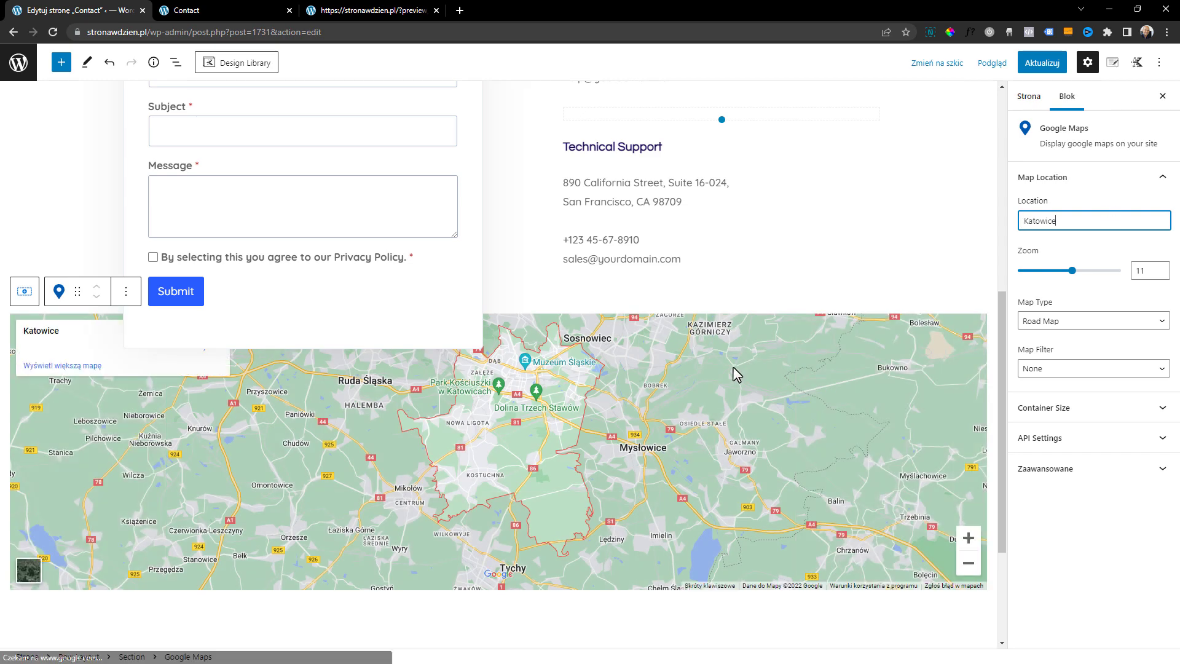
mouse_move(1072, 270)
left_mouse_down()
mouse_move(1044, 275)
mouse_move(1089, 271)
left_mouse_up()
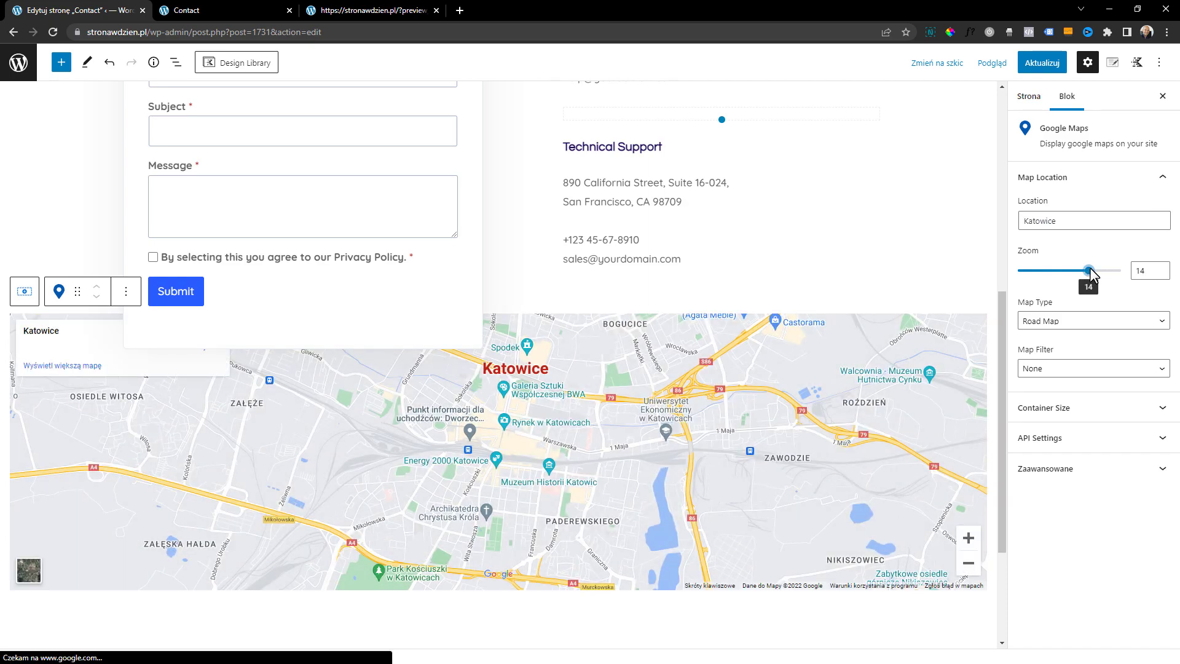
Try the Satellite map type on the Katowice map and switch it back to Road Map
left_click(1069, 321)
left_click(1058, 340)
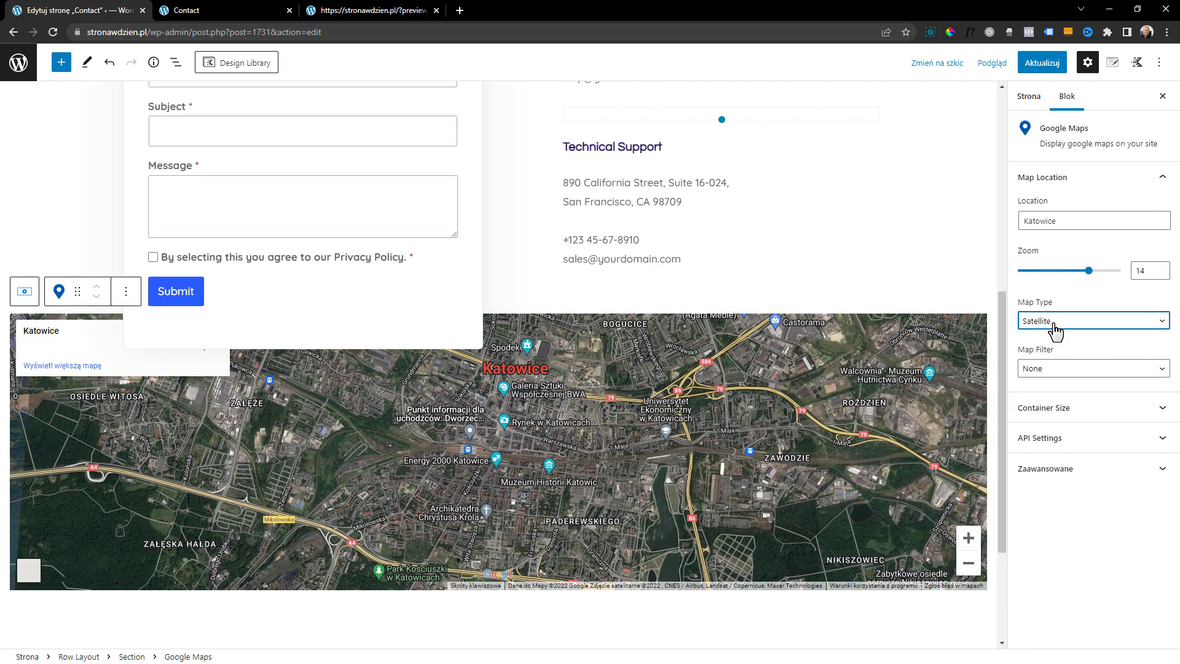
left_click(1054, 323)
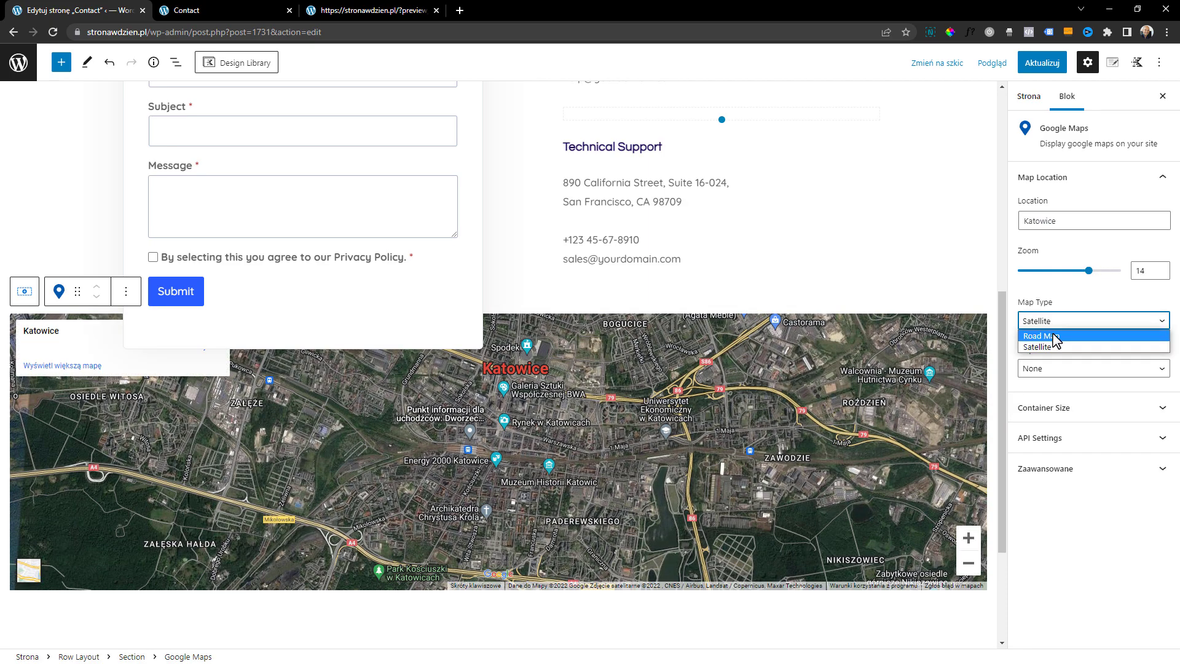
left_click(1053, 331)
Update the Contact page, check the new map in the browser preview, and return to the editor
left_click(1041, 61)
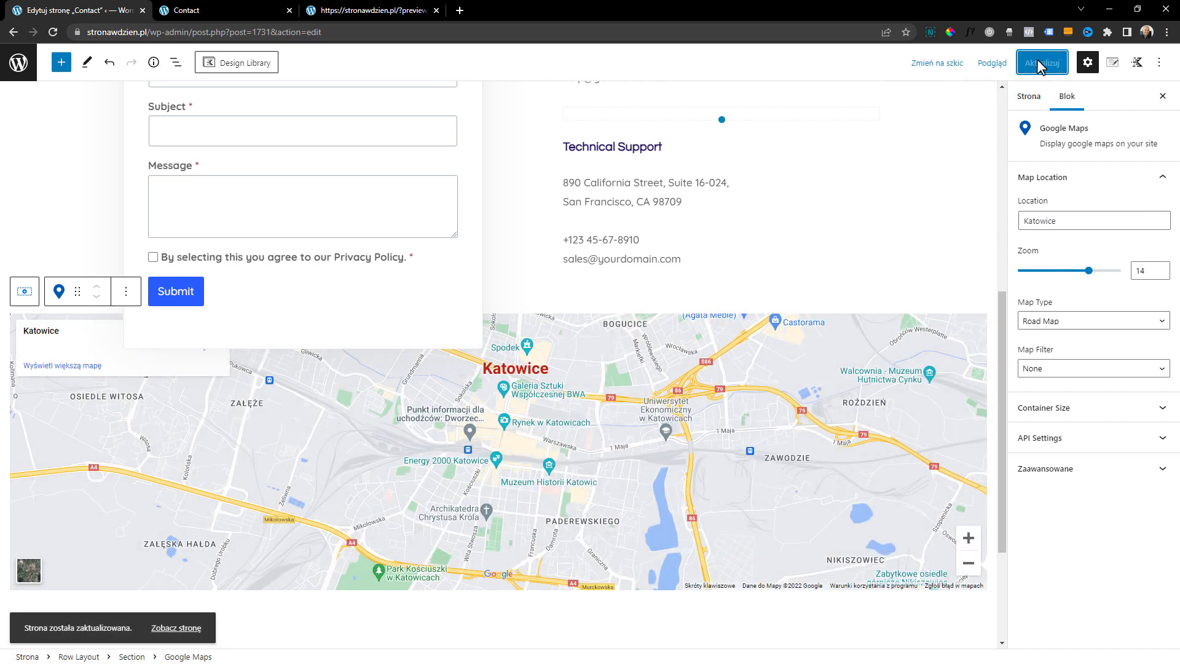
left_click(992, 63)
left_click(945, 179)
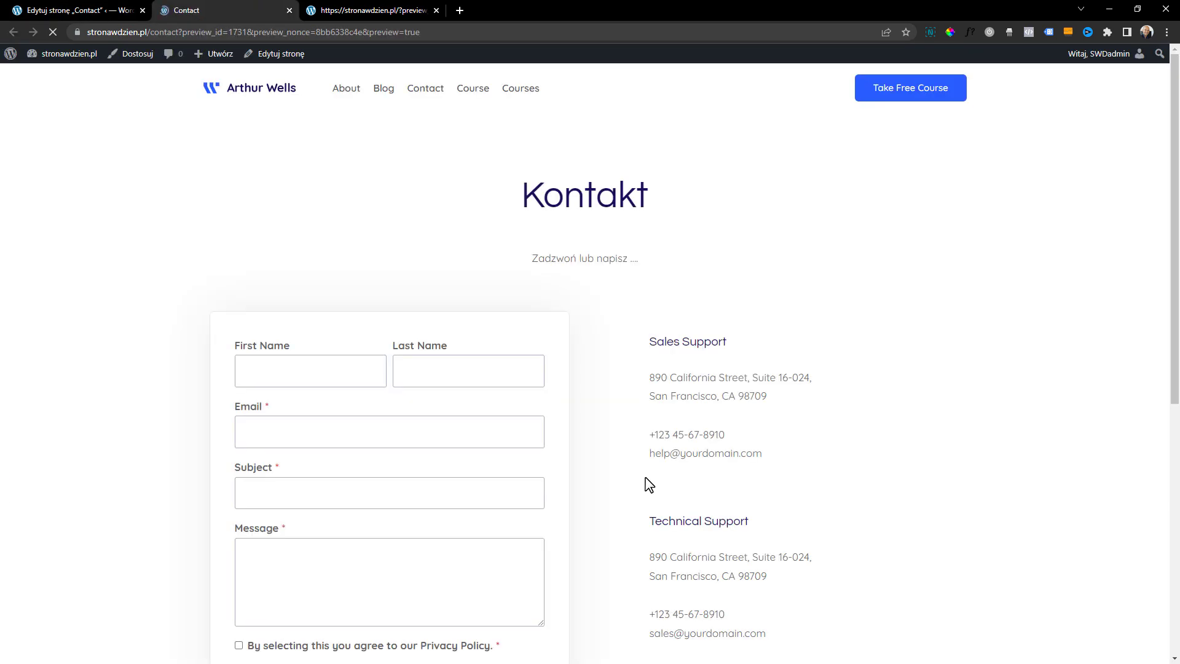
scroll(646, 483, "down", 7)
scroll(708, 546, "up", 6)
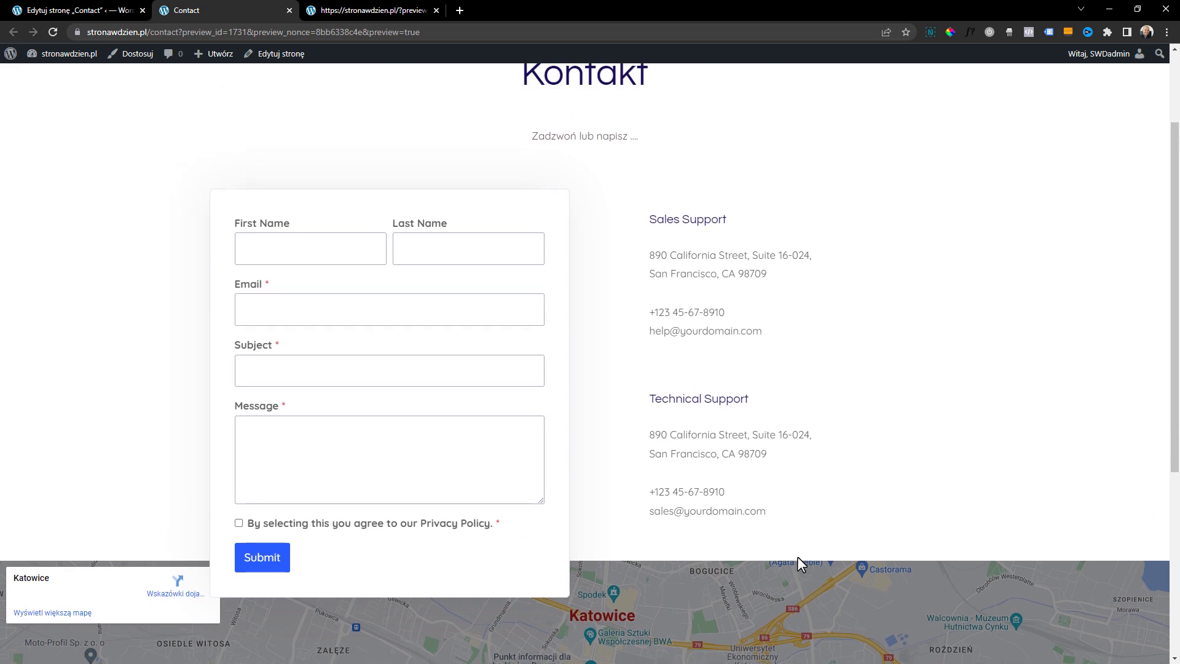
left_click(103, 8)
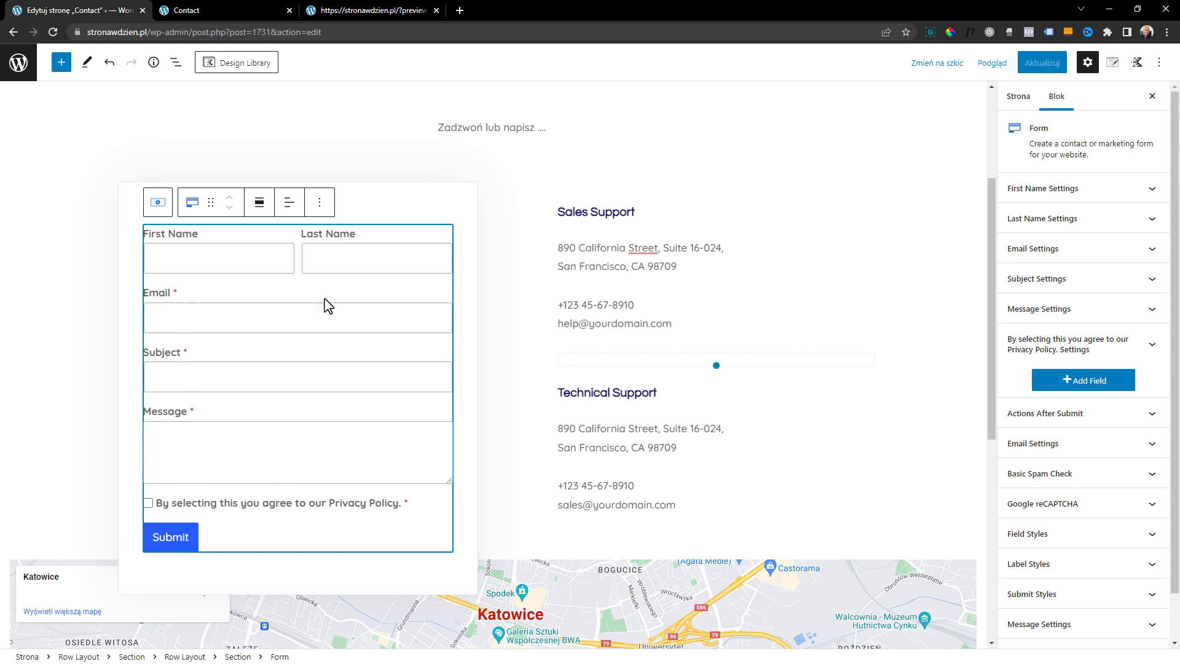
Delete the Last Name and First Name fields from the contact form
left_click(323, 234)
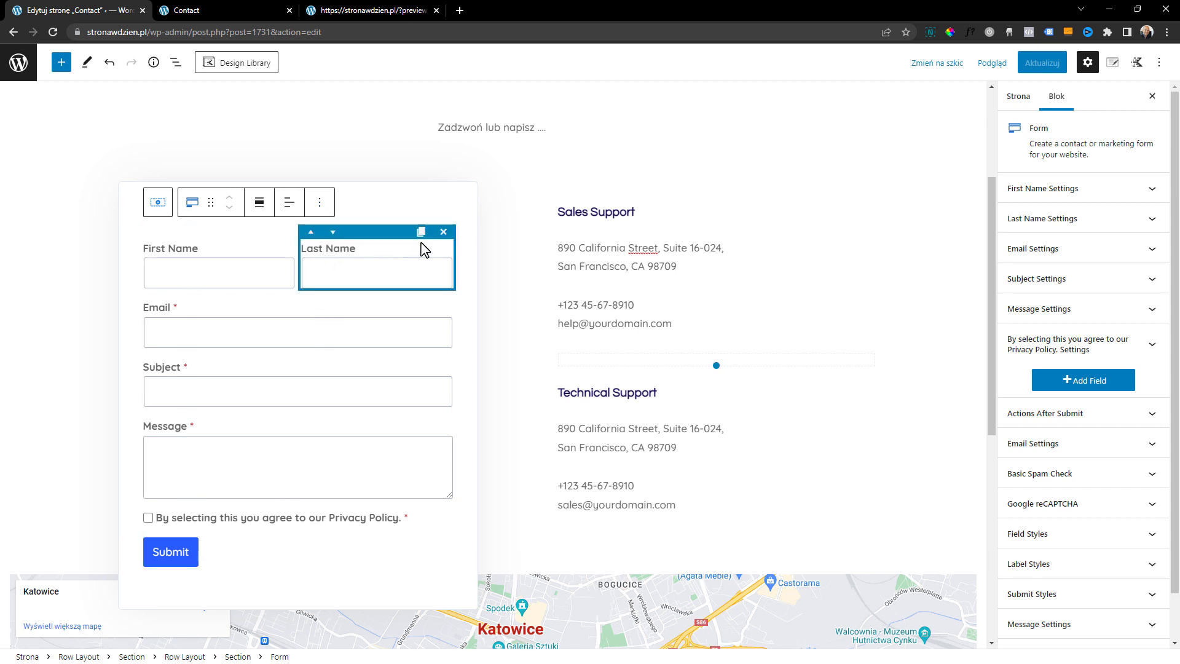
left_click(444, 233)
left_click(273, 255)
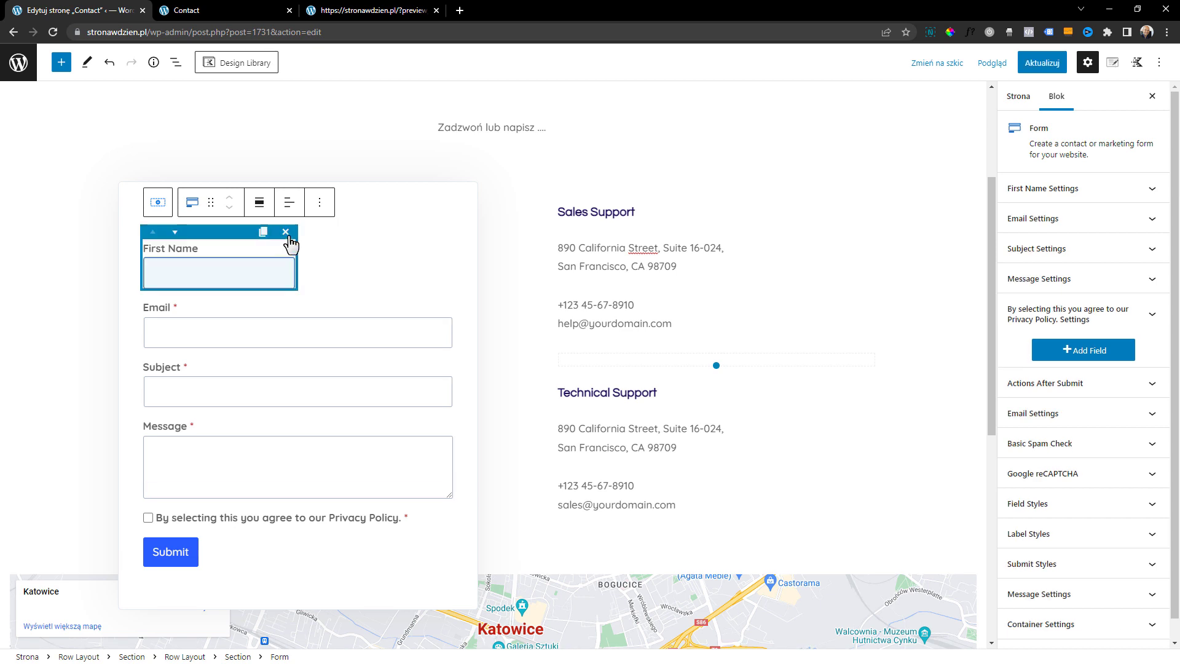
left_click(288, 236)
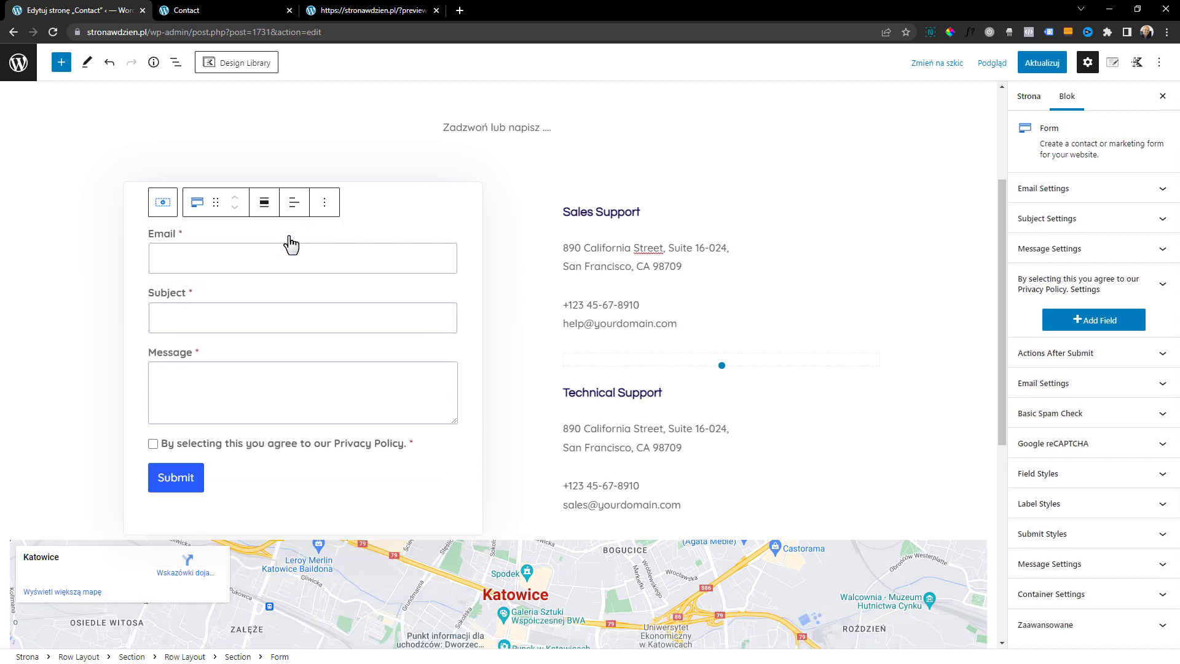
Change the label of the form's Subject field to "Rodzaj usługi"
left_click(251, 244)
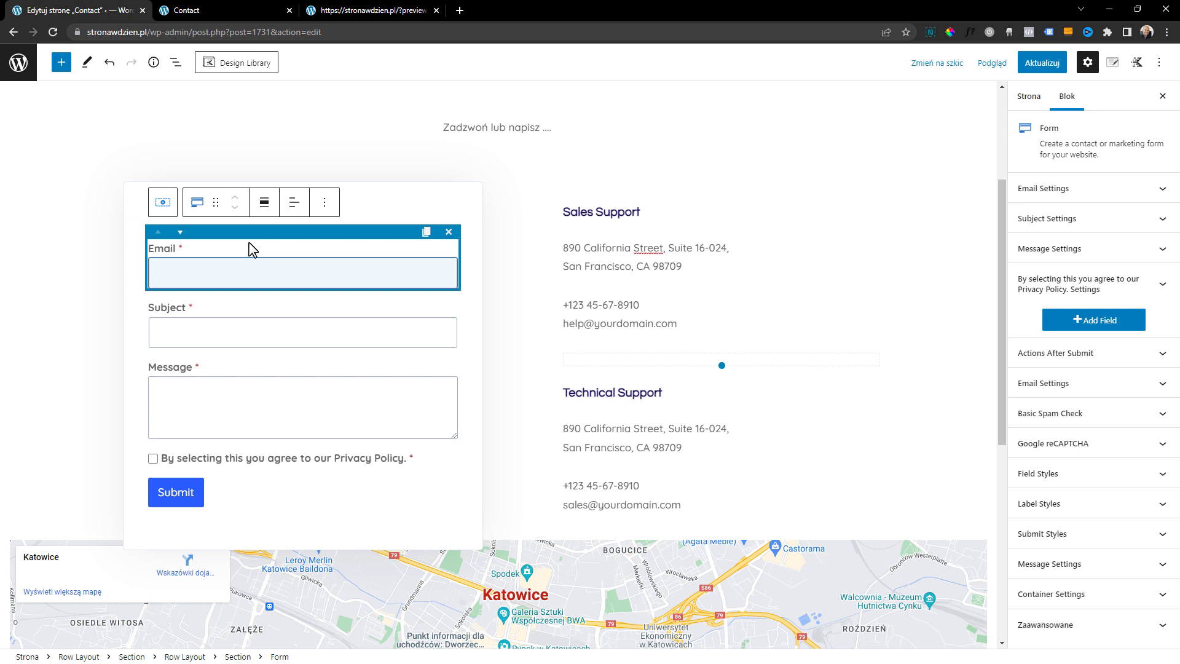
left_click(325, 330)
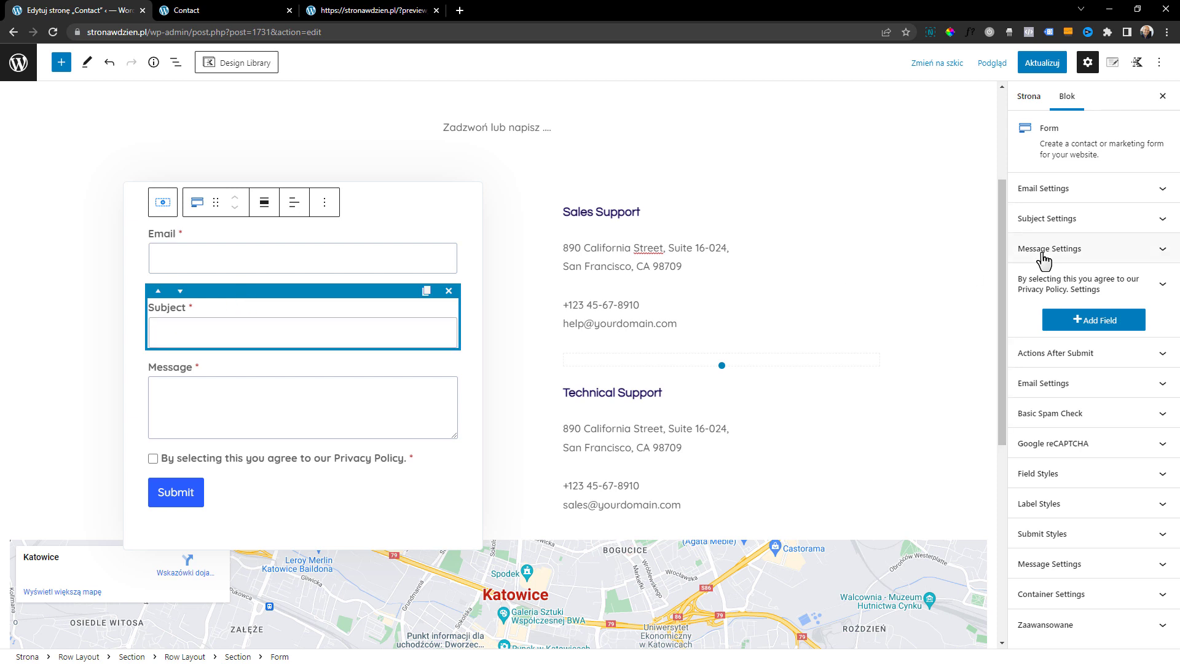
left_click(1056, 226)
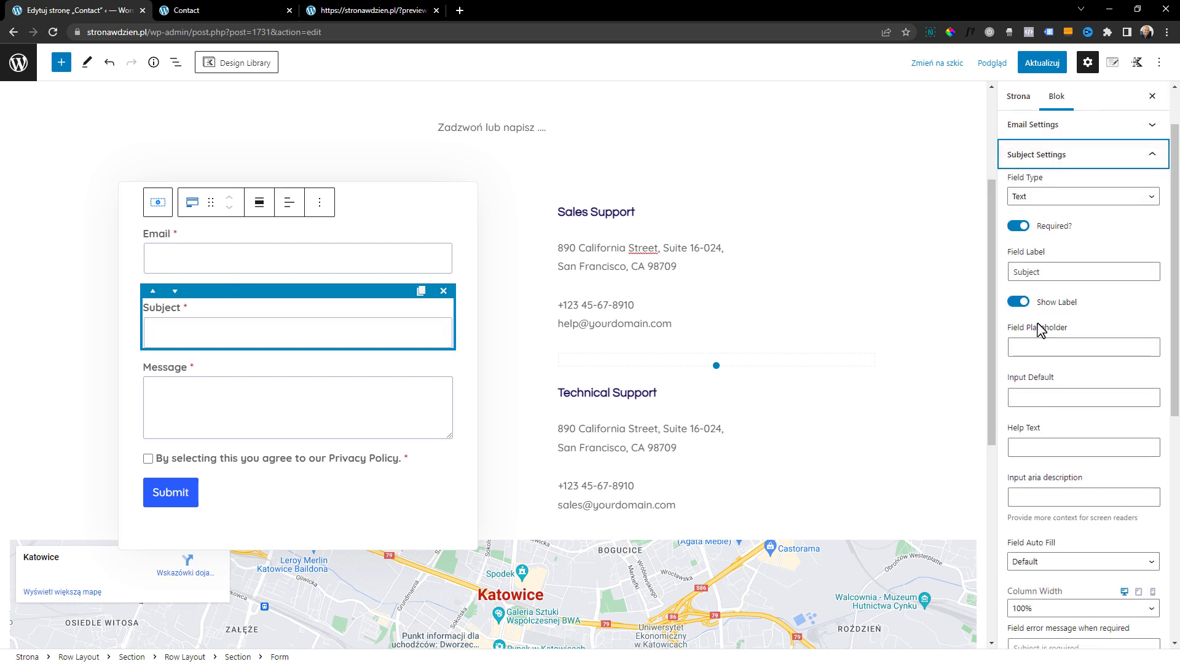
double_click(1053, 271)
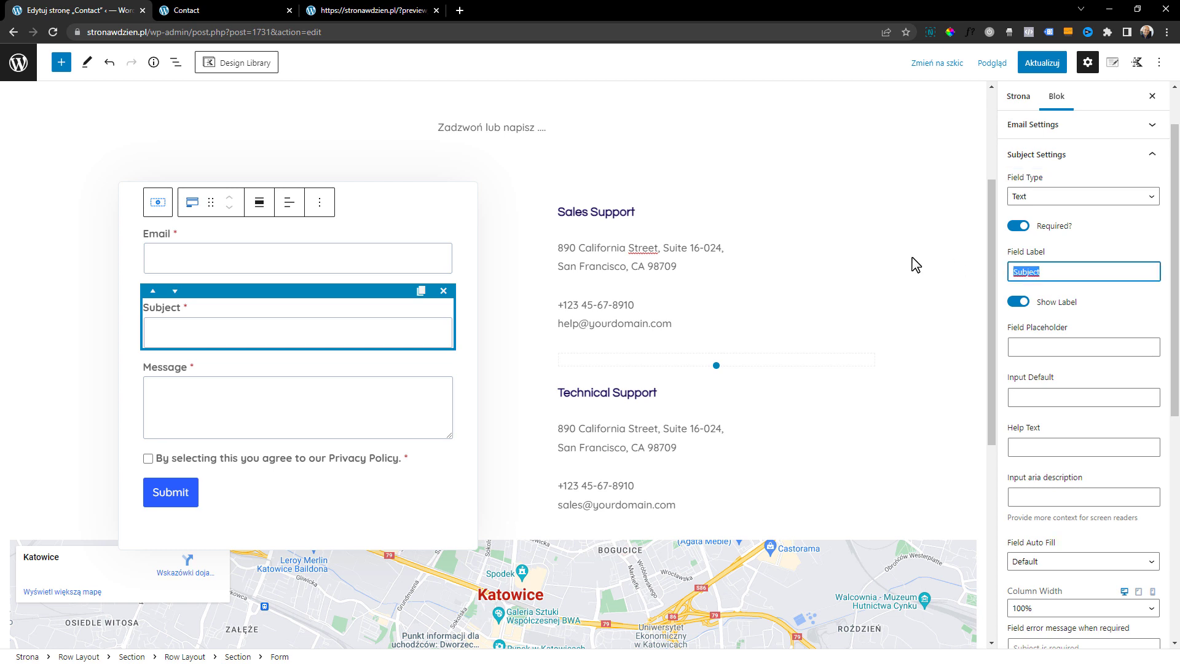
type("Rodza")
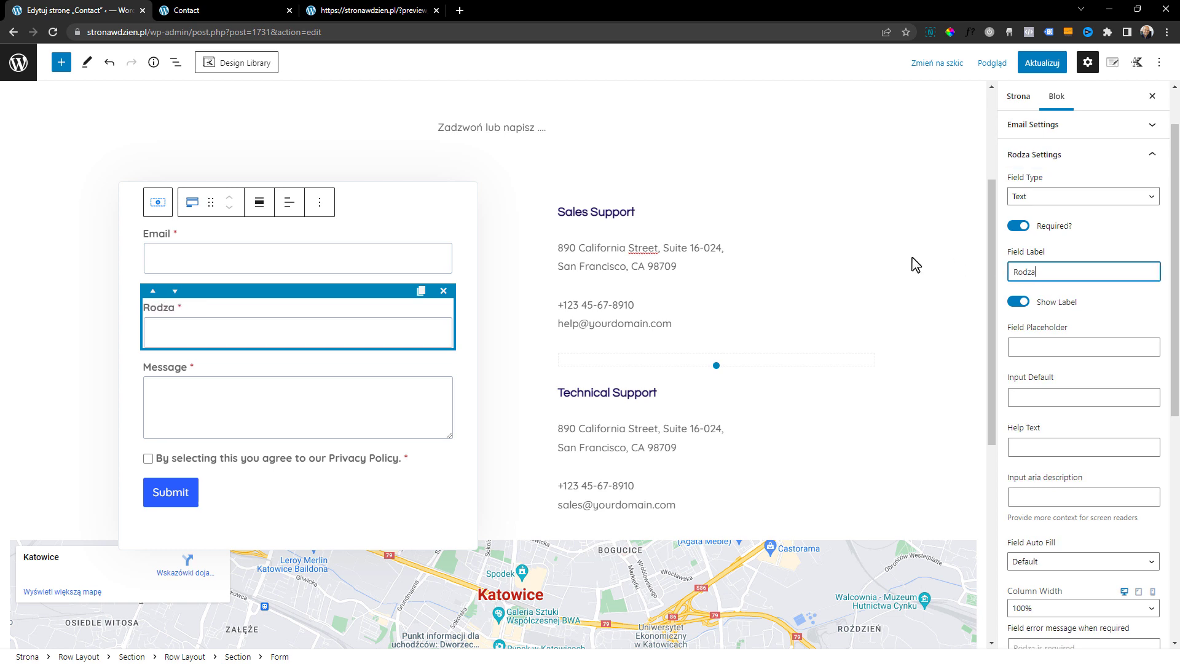
type("j usługi")
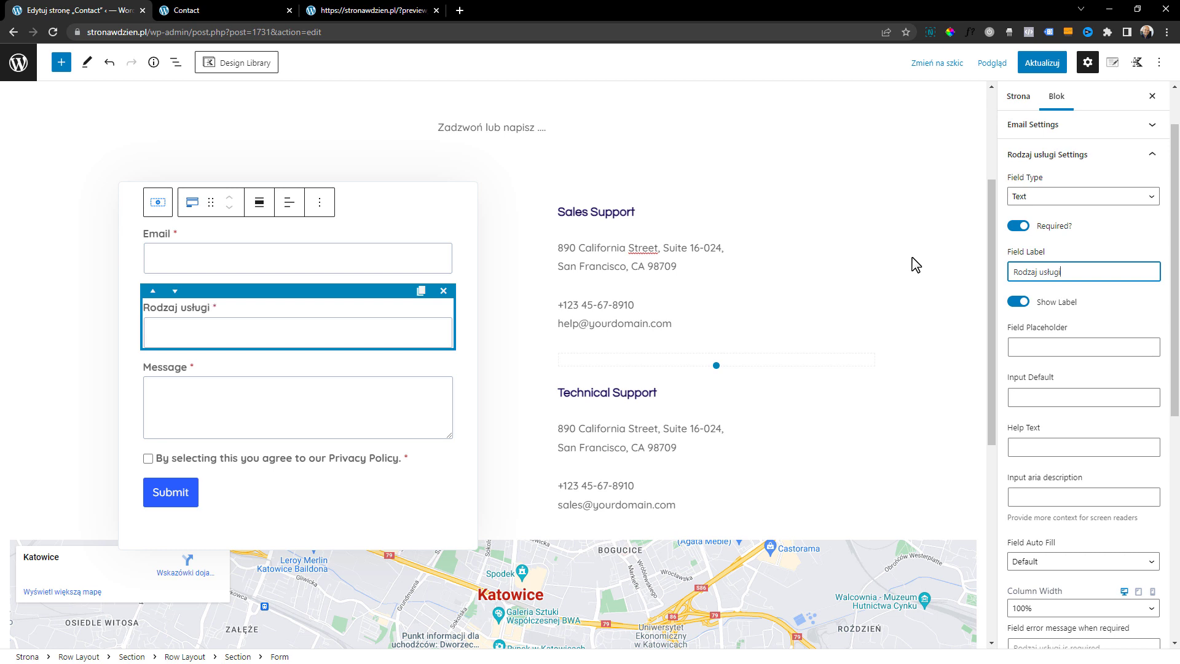
Try the Radio field type on the Rodzaj usługi field and switch it back to Text
left_click(1088, 197)
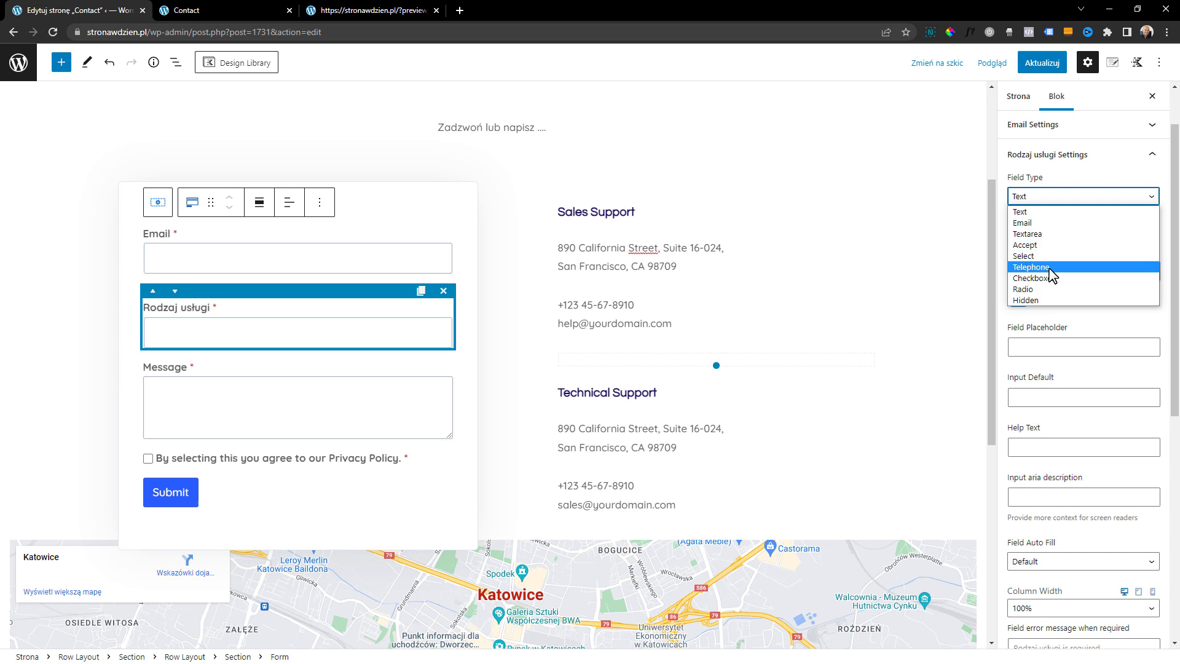
left_click(1048, 289)
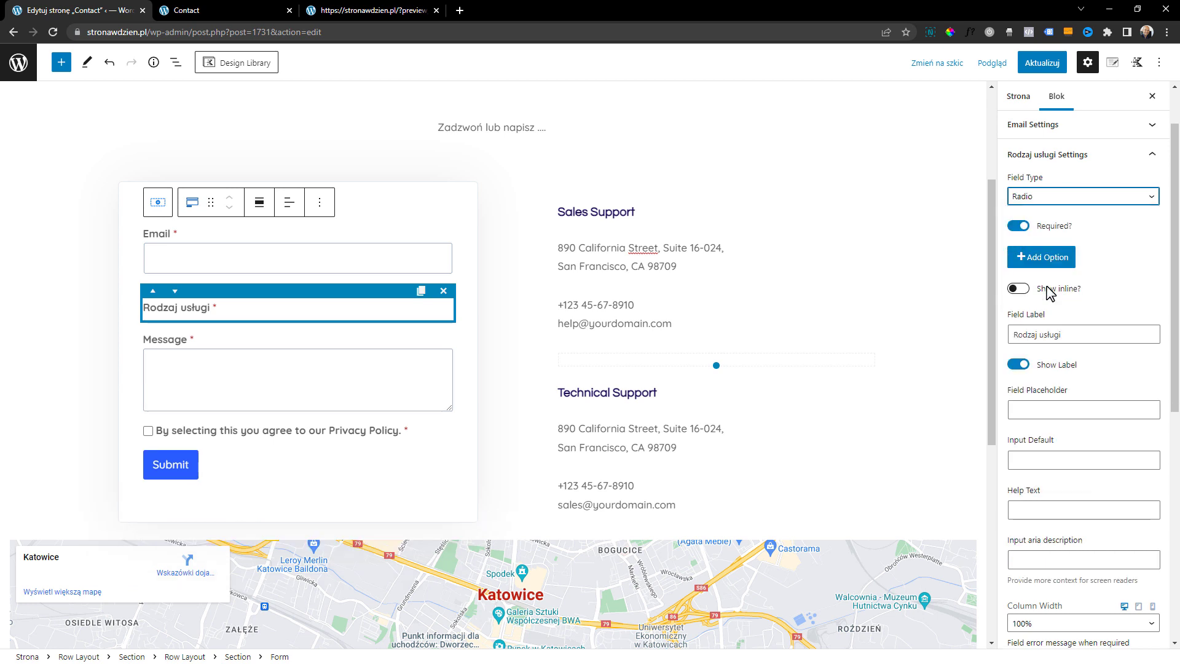
left_click(1049, 198)
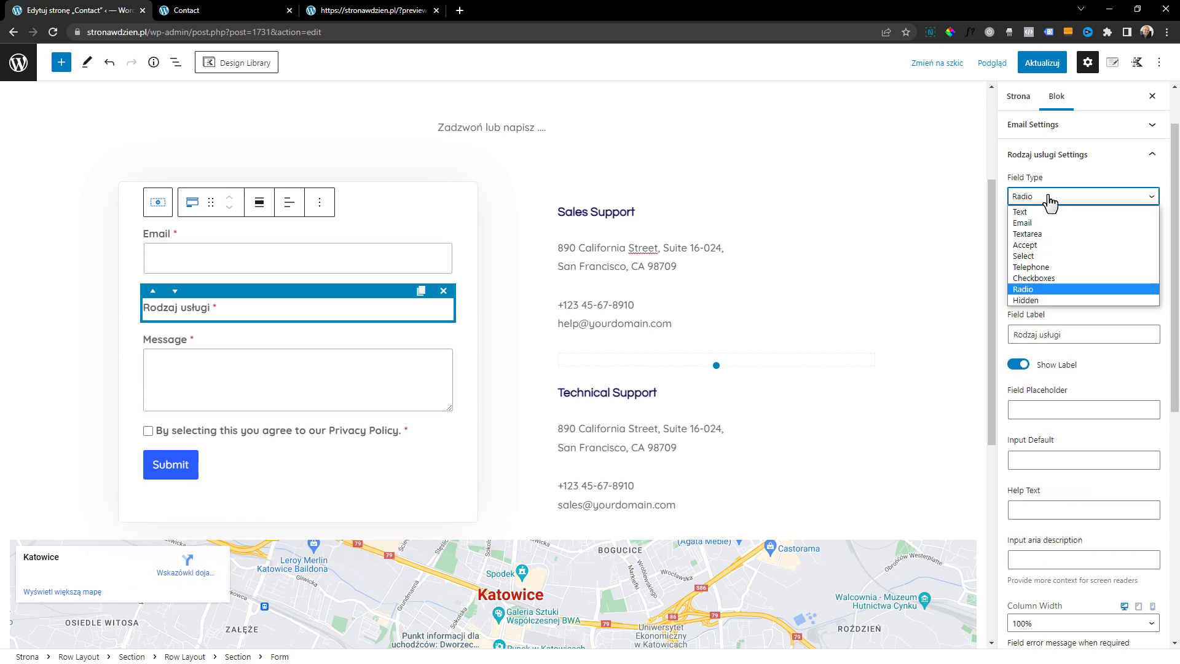
left_click(1066, 271)
left_click(1063, 198)
left_click(1060, 212)
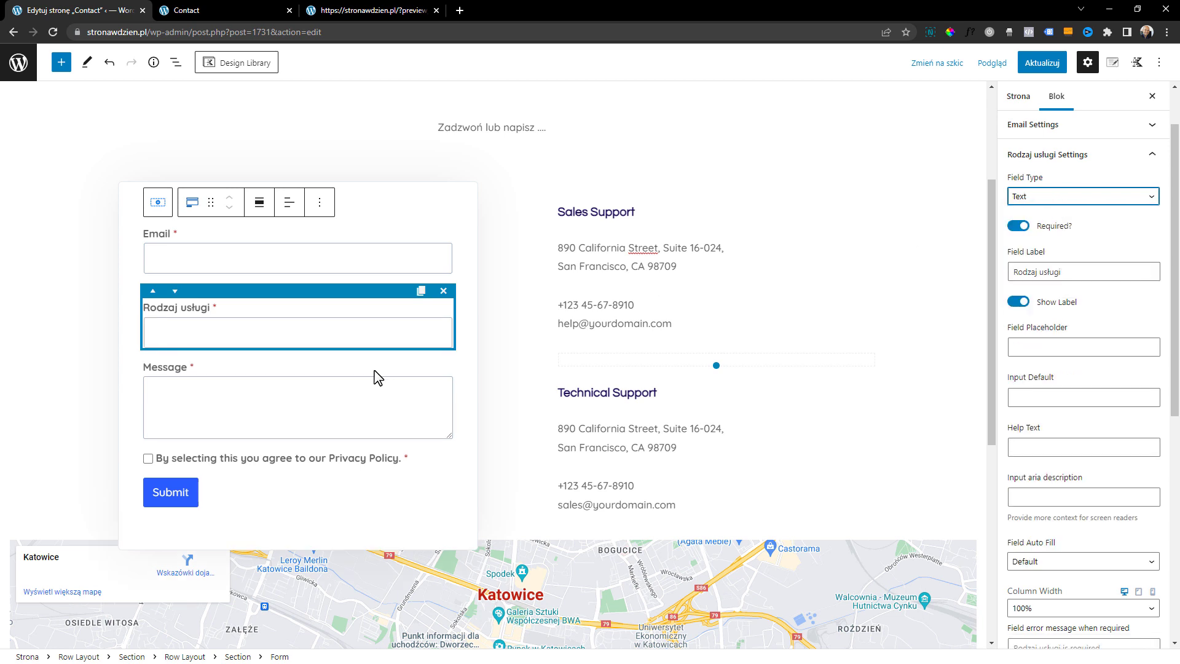
Relabel the Message field as "Wiadomość" and set its placeholder to "Tutaj wpisz, Twoją wiadomość."
left_click(268, 246)
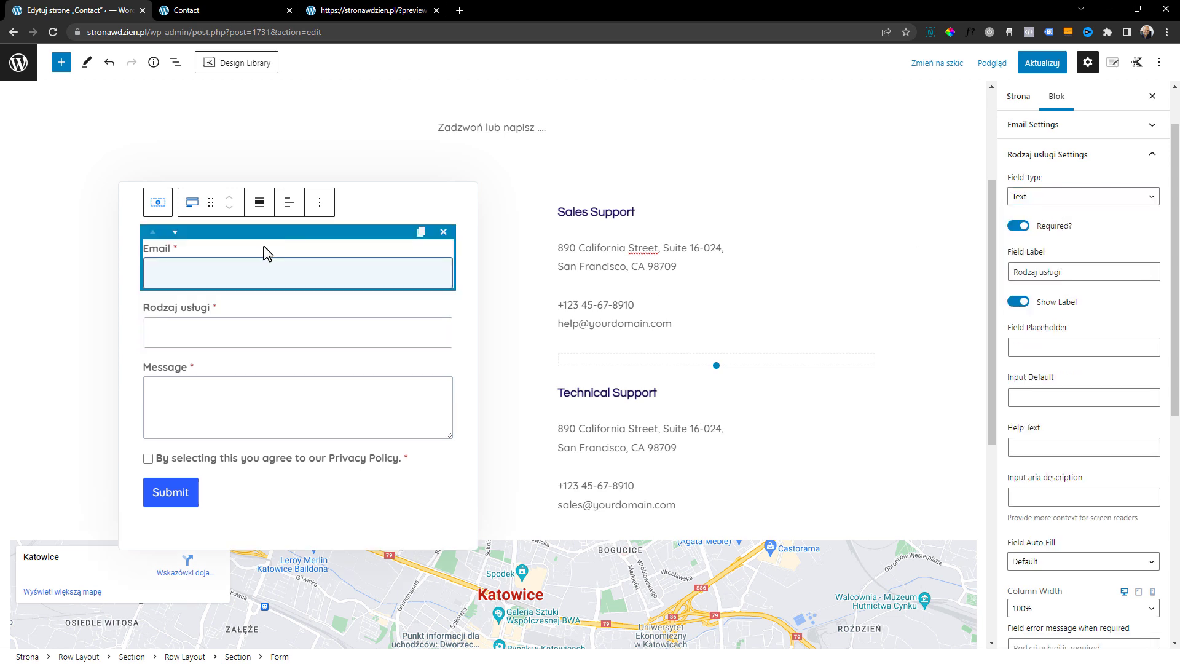
left_click(242, 385)
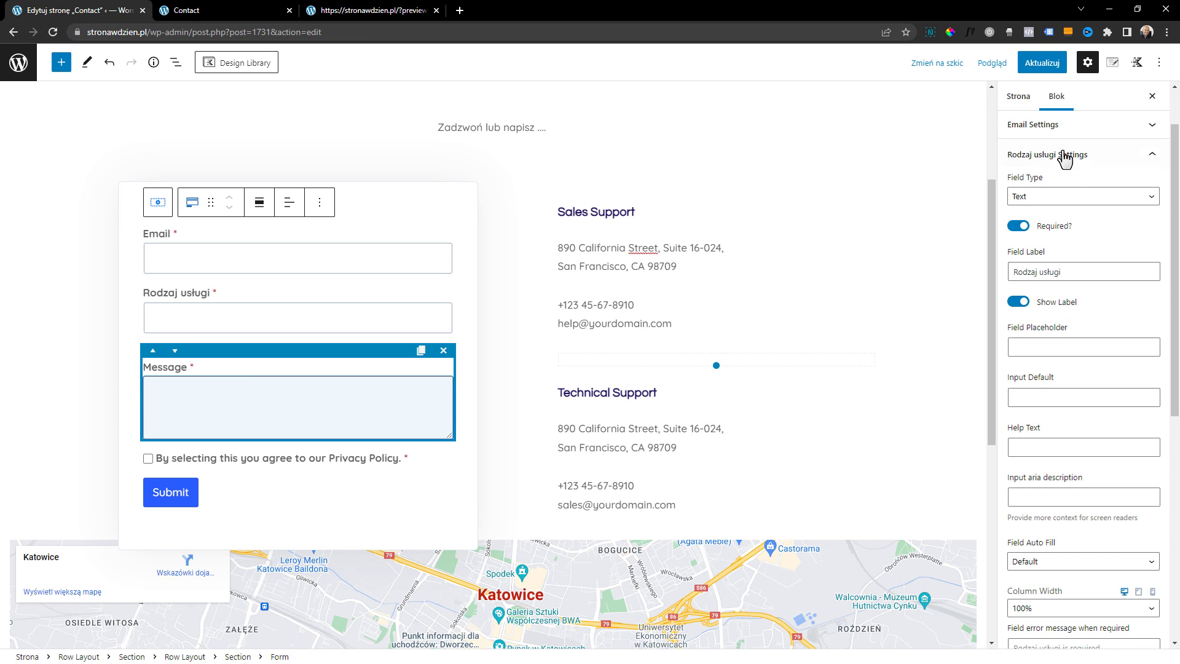
left_click(1053, 251)
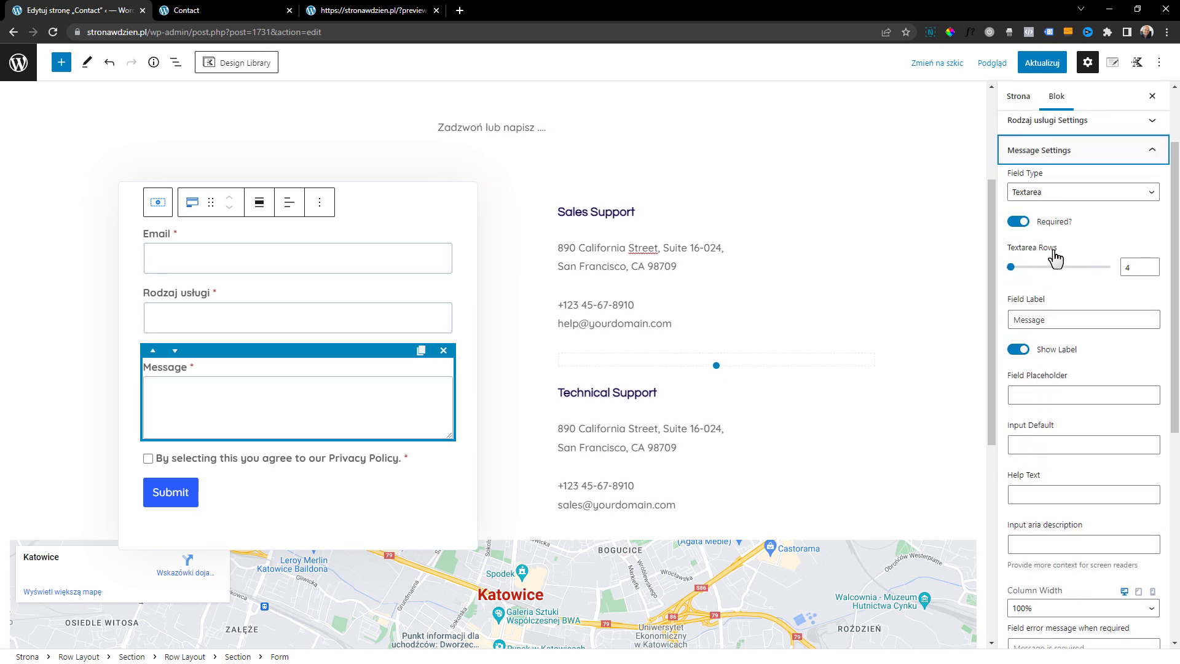
double_click(1066, 318)
type("Wiado")
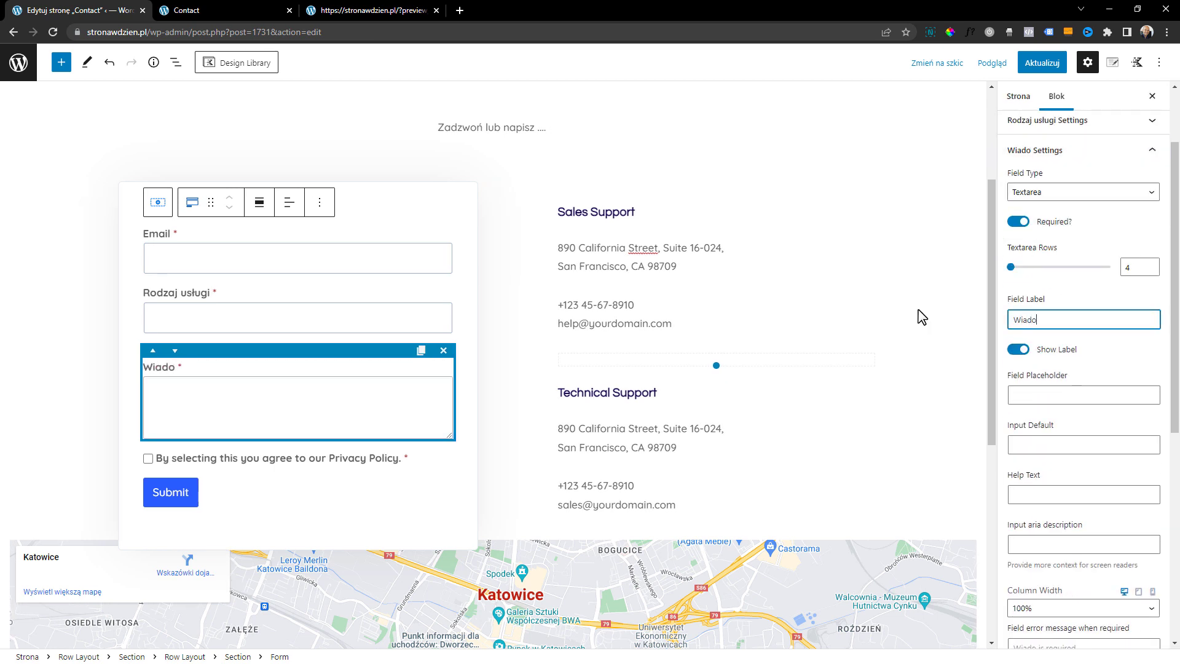
type("mość")
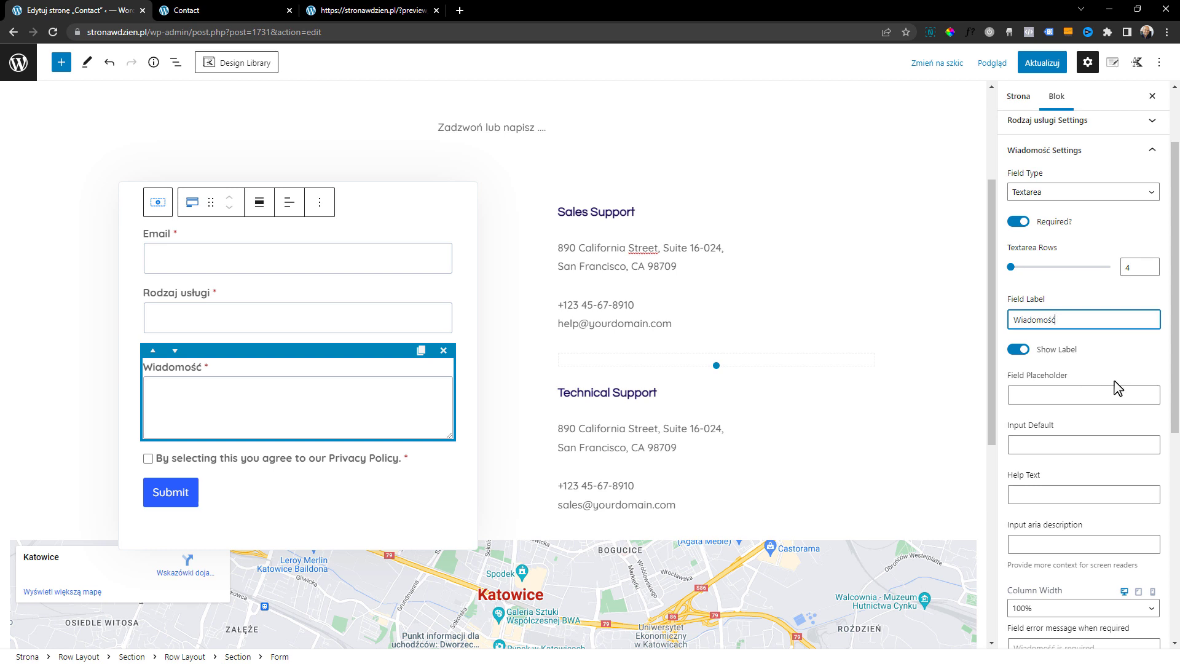
left_click(1053, 389)
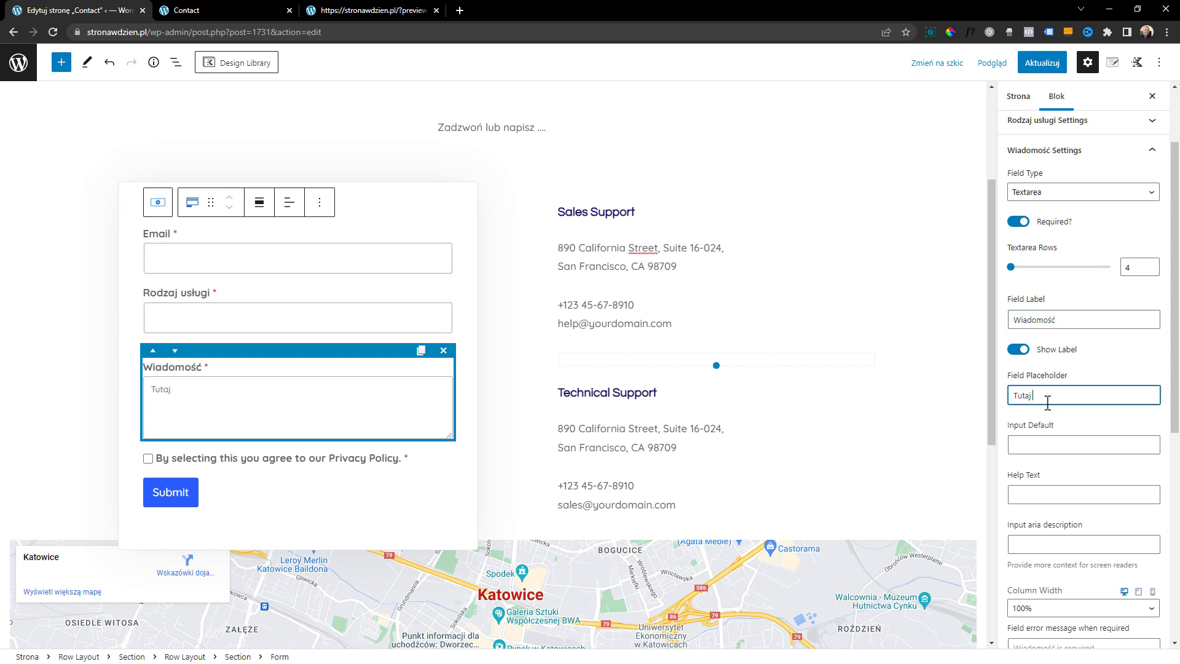
type("Tutaj wpisz, Twoją wiadomość.")
Replace the privacy consent checkbox's label with "Wyrażam zgodę na przetwarzenie danych przesłanyc"
left_click(411, 465)
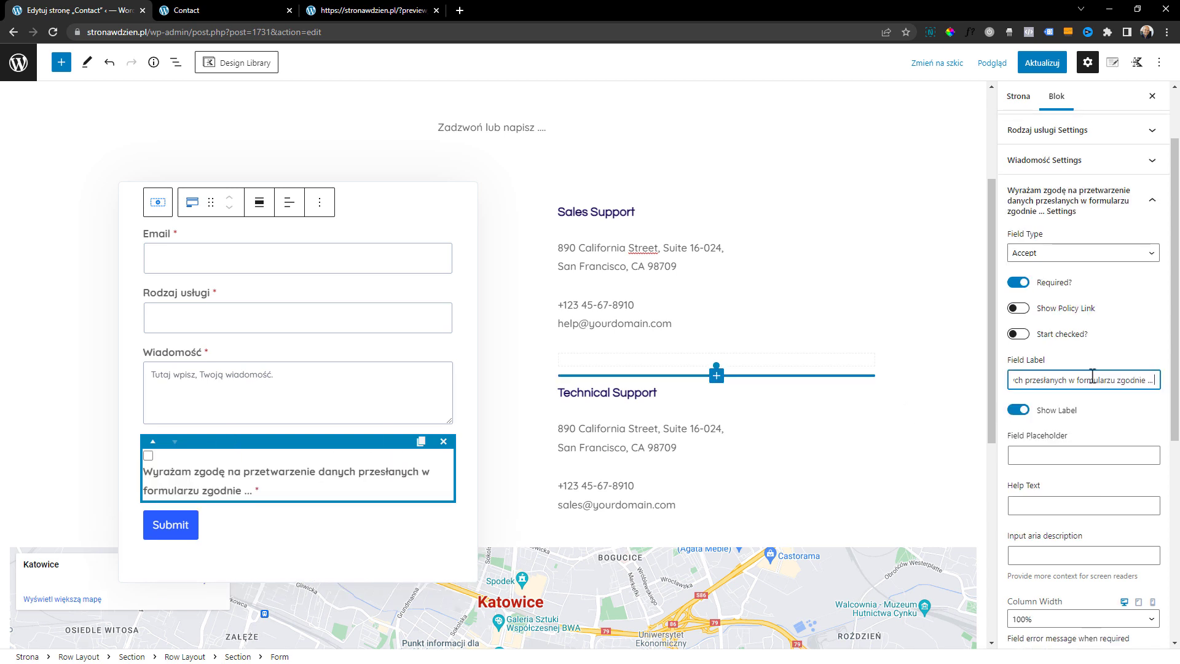
left_click_drag(1076, 379, 1155, 379)
type("-")
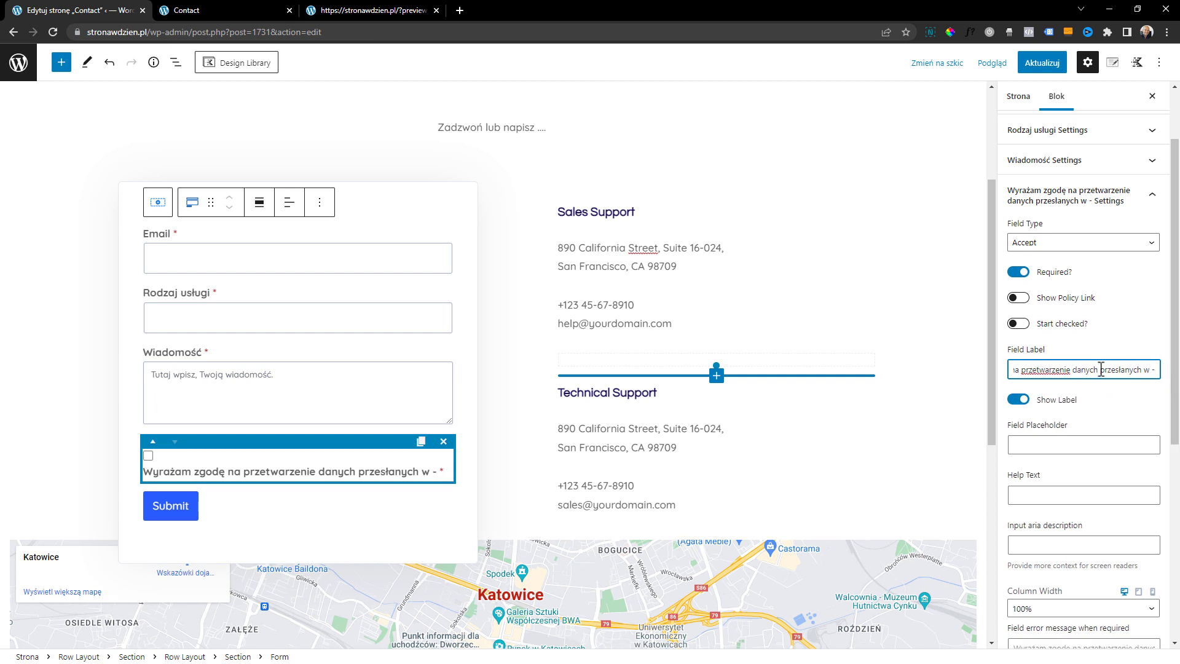
key("BackSpace")
key("BackSpace")
key("BackSpace")
key("BackSpace")
key("BackSpace")
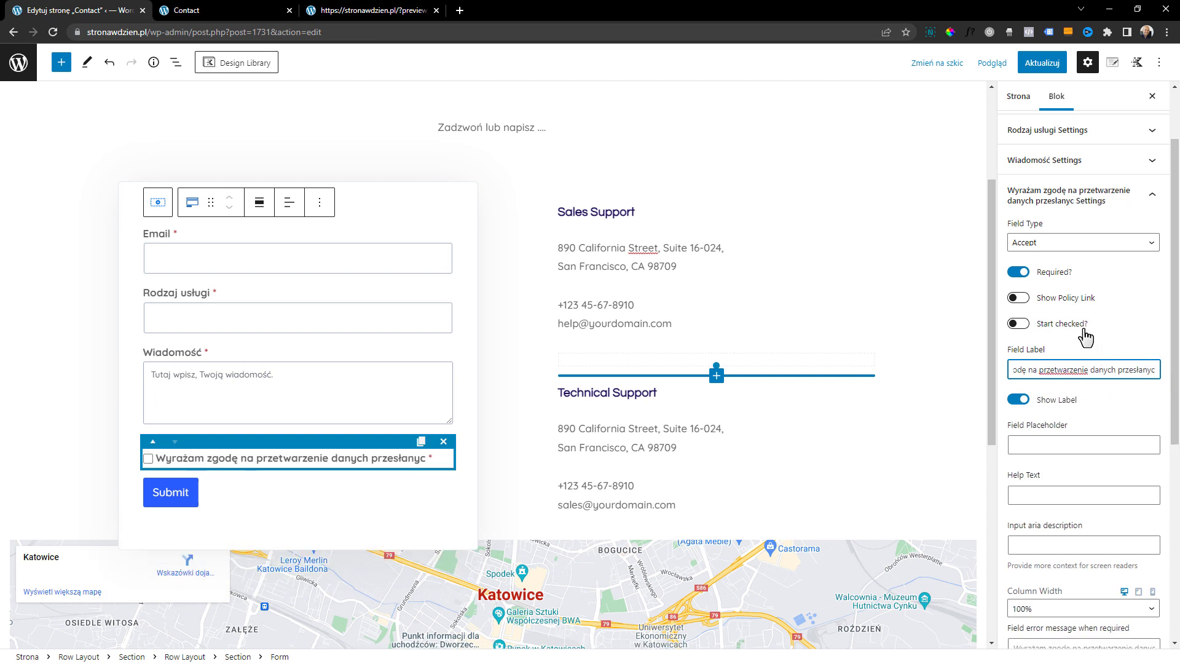
Try showing the policy link on the consent field, turn it off again and close the field's settings
left_click(1018, 298)
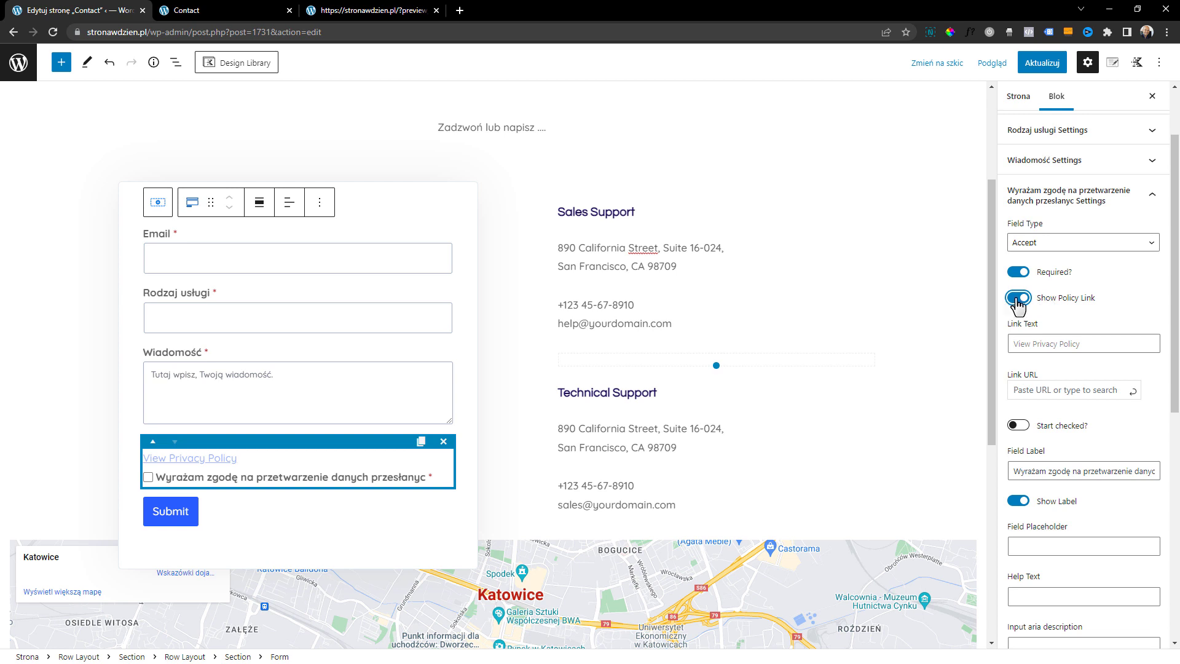
left_click(1016, 299)
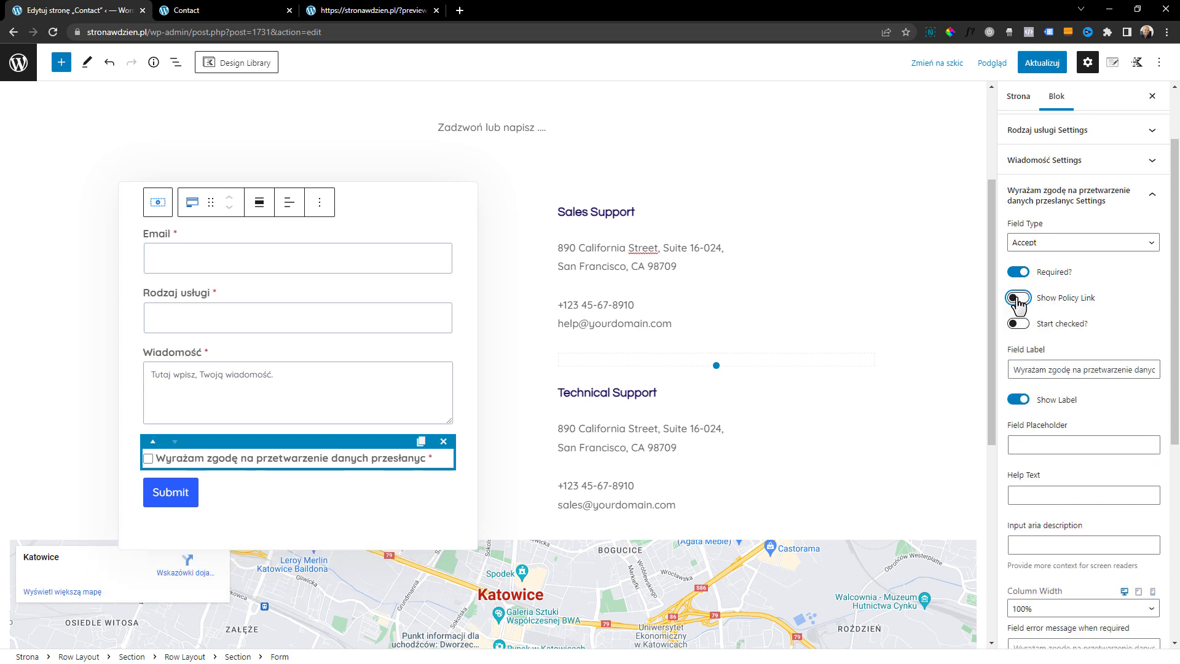
left_click(1093, 196)
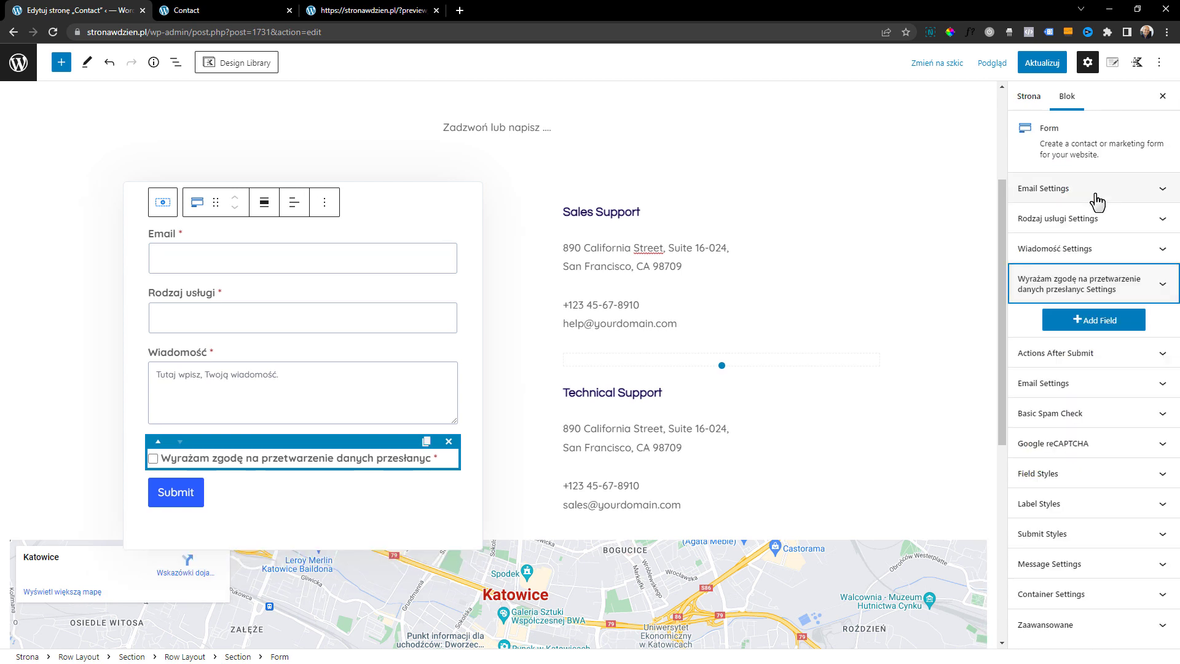
Review the actions the form can perform after submission, including the Pro addon options
left_click(1048, 363)
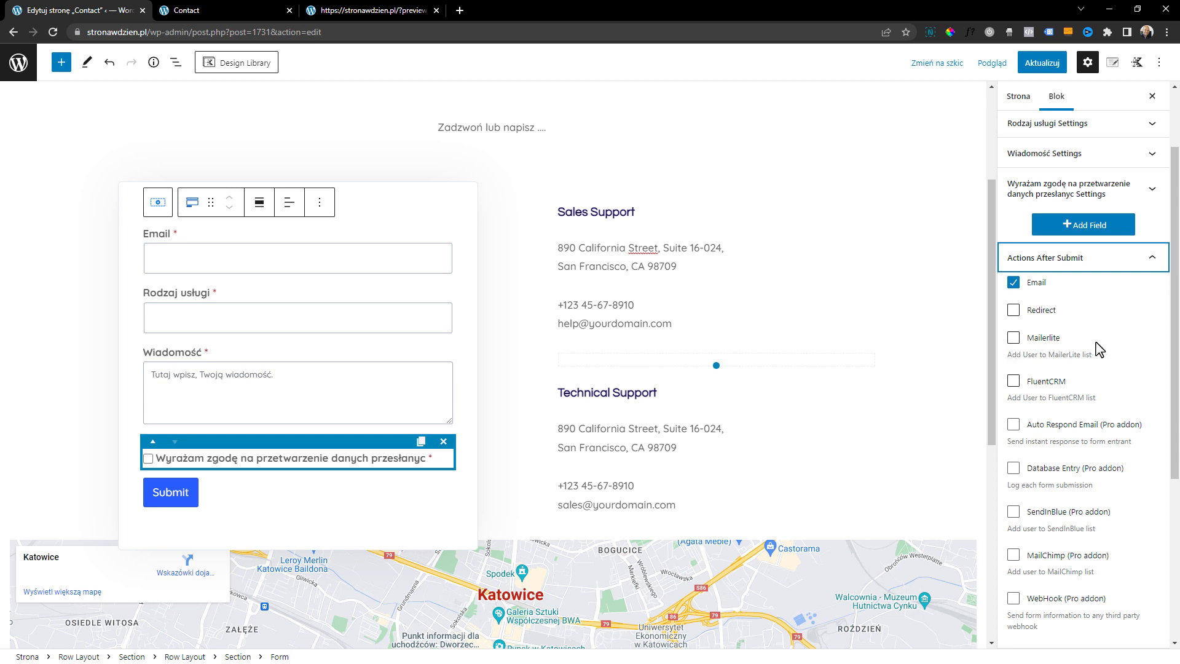
scroll(1099, 349, "down", 1)
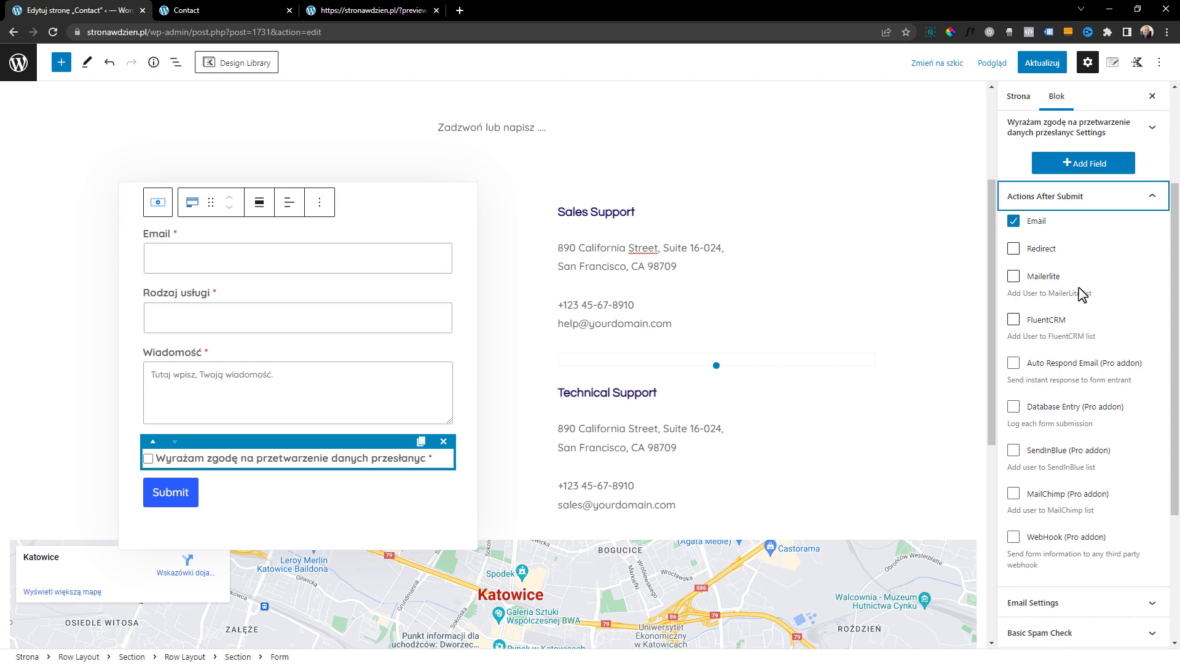
scroll(1082, 294, "down", 2)
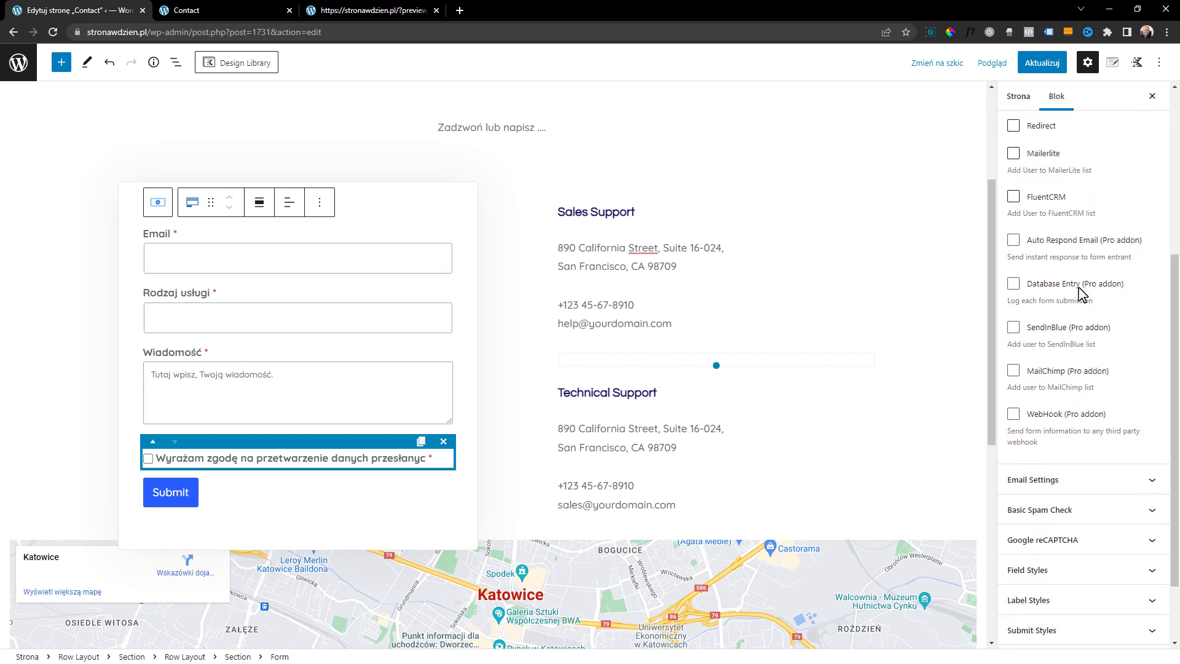
scroll(1082, 294, "up", 1)
scroll(1094, 295, "down", 2)
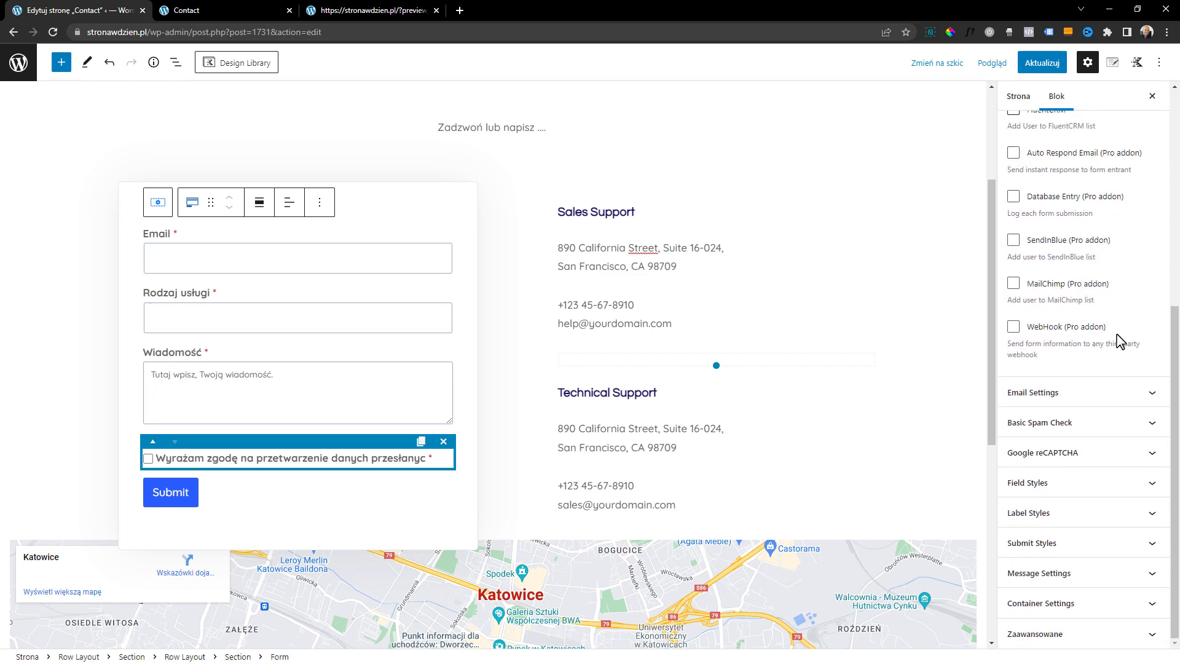
scroll(1115, 343, "up", 5)
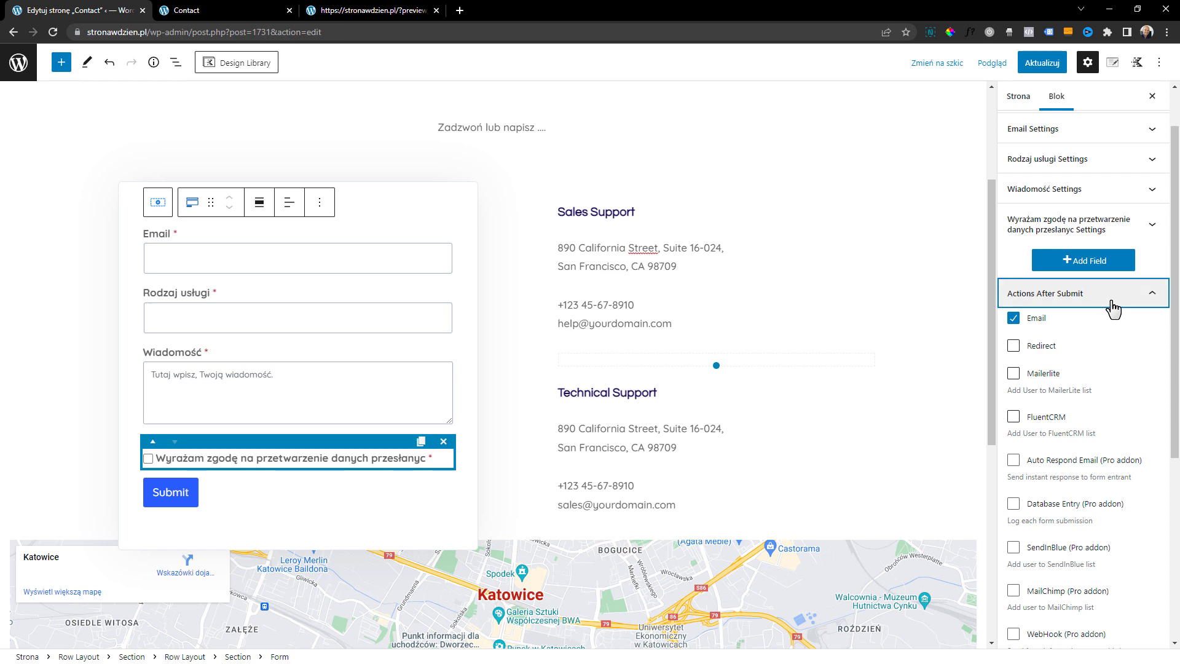
left_click(1113, 307)
Enter the recipient's e-mail address in the form's email settings and set the subject to "Formularz kontaktowy strona"
left_click(1093, 386)
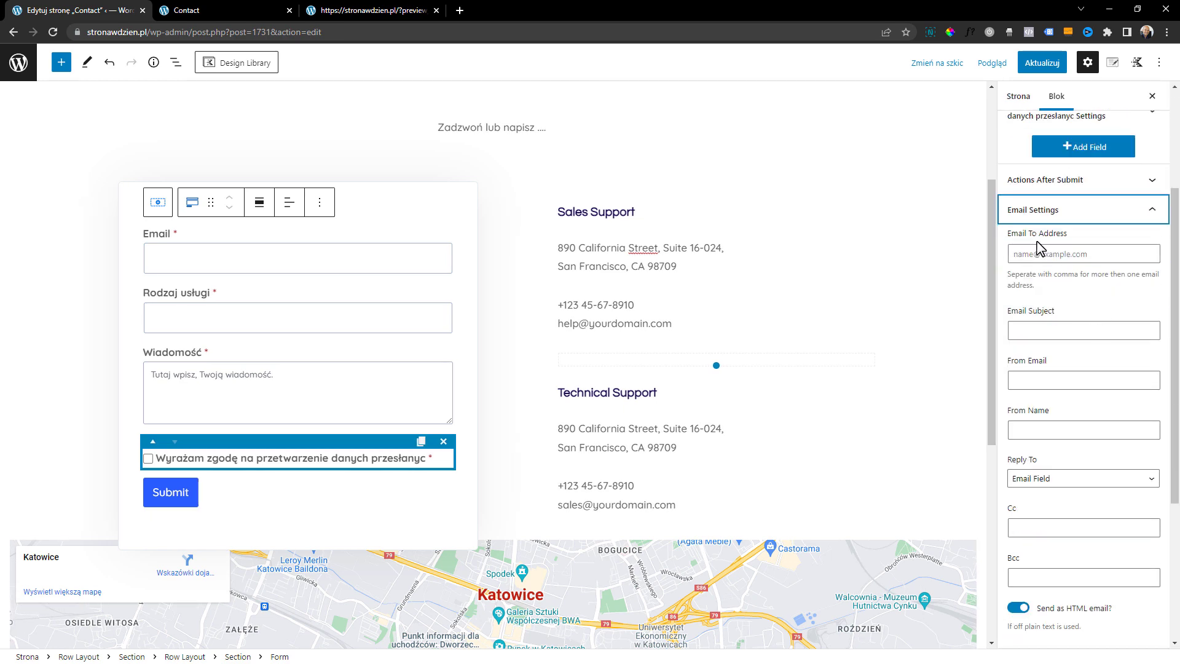
left_click(1070, 251)
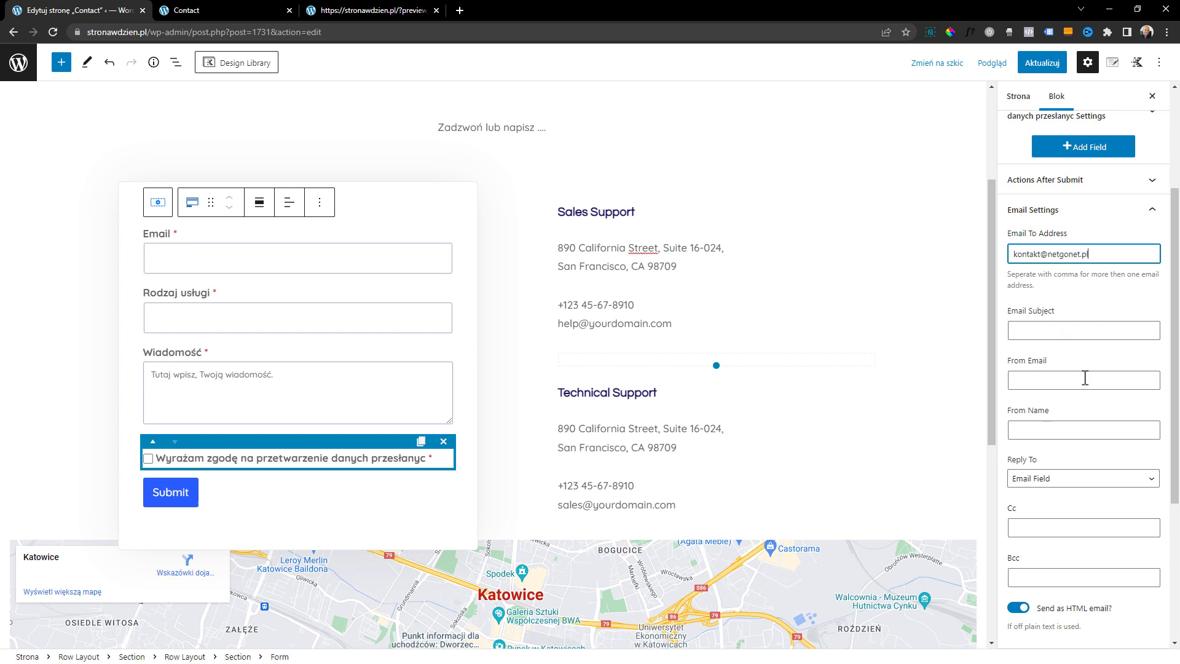
left_click(1035, 331)
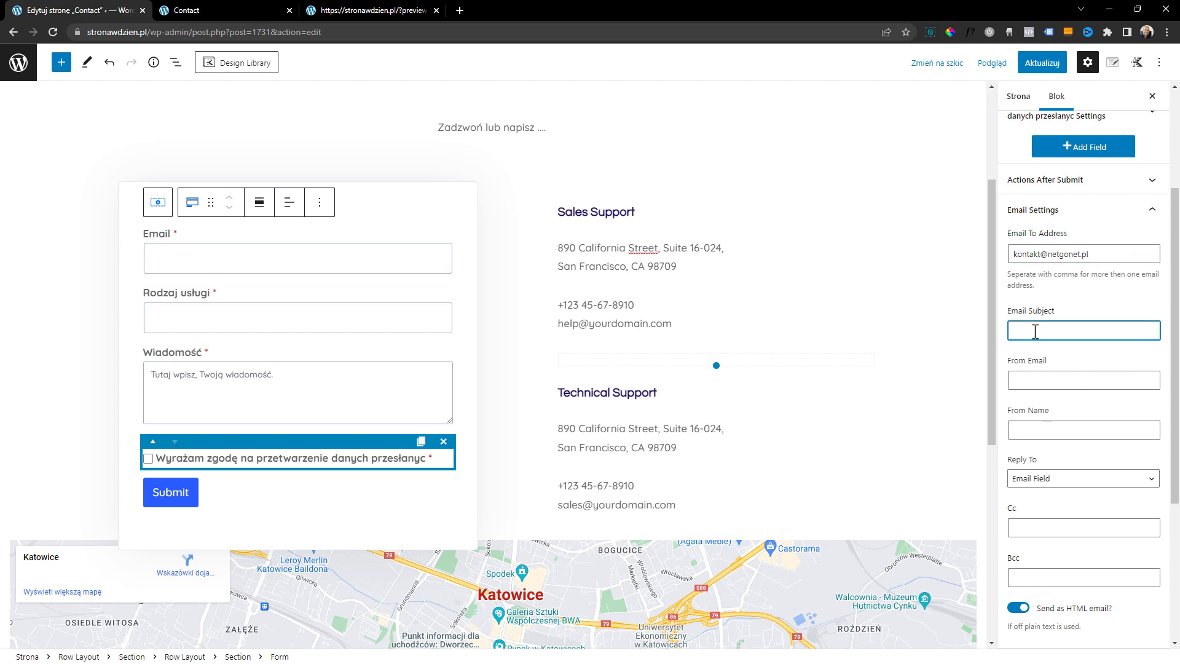
type("Formularz kontaktowy strona")
Look at the form's Basic Spam Check settings and close them
scroll(1083, 352, "down", 4)
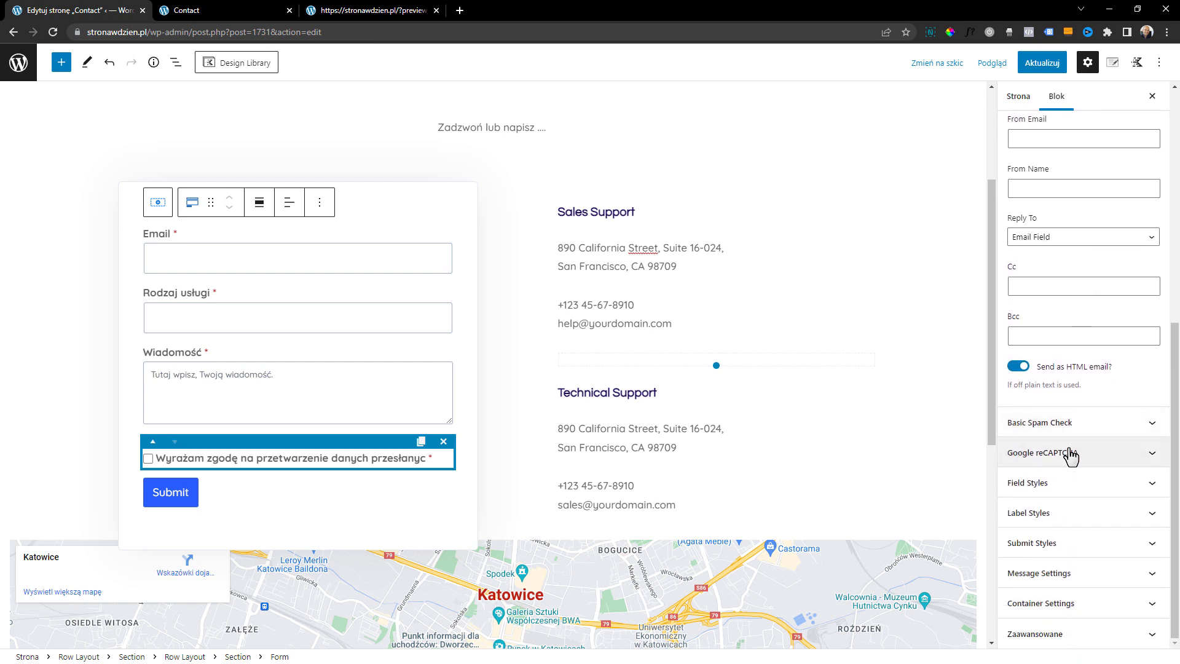
left_click(1070, 432)
left_click(1037, 433)
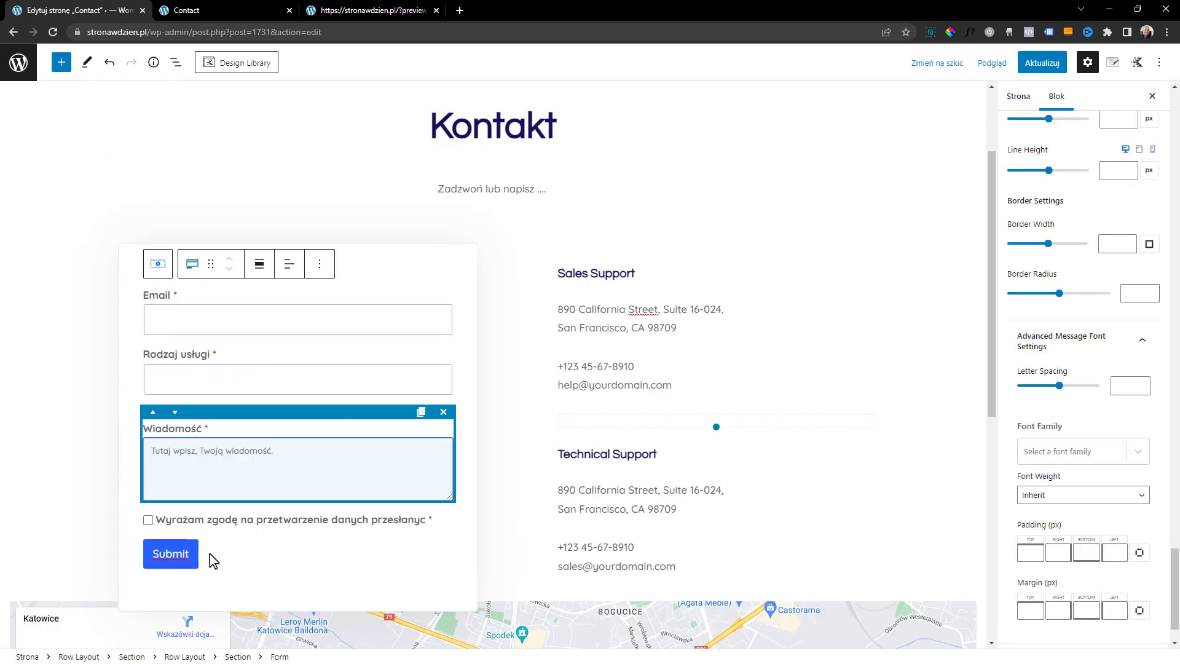
Change the contact form's submit button text to "Wyślij wiadomość"
left_click(188, 547)
double_click(184, 541)
type("Wyś")
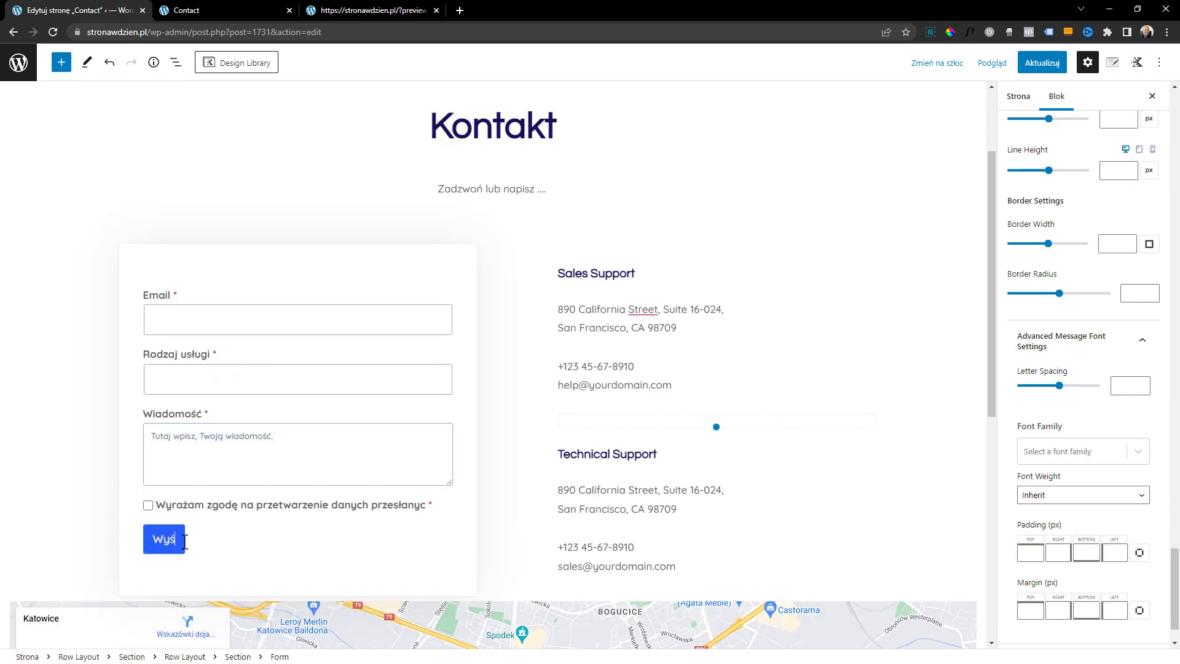
type("lij wiadomoś")
type("ć")
left_click(223, 492)
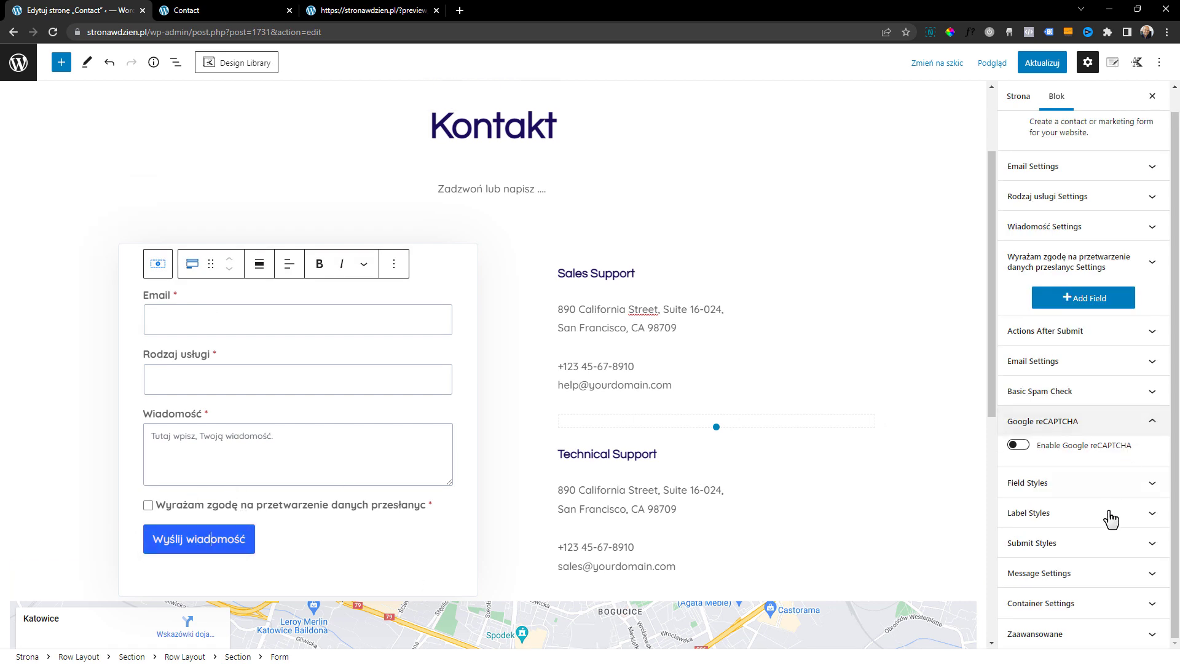
Set the form's success message to "Dziękuje za przesłanie wiadomości, otrzymają Państwo odpowiedź w ciągu 24 godzin."
left_click(1060, 584)
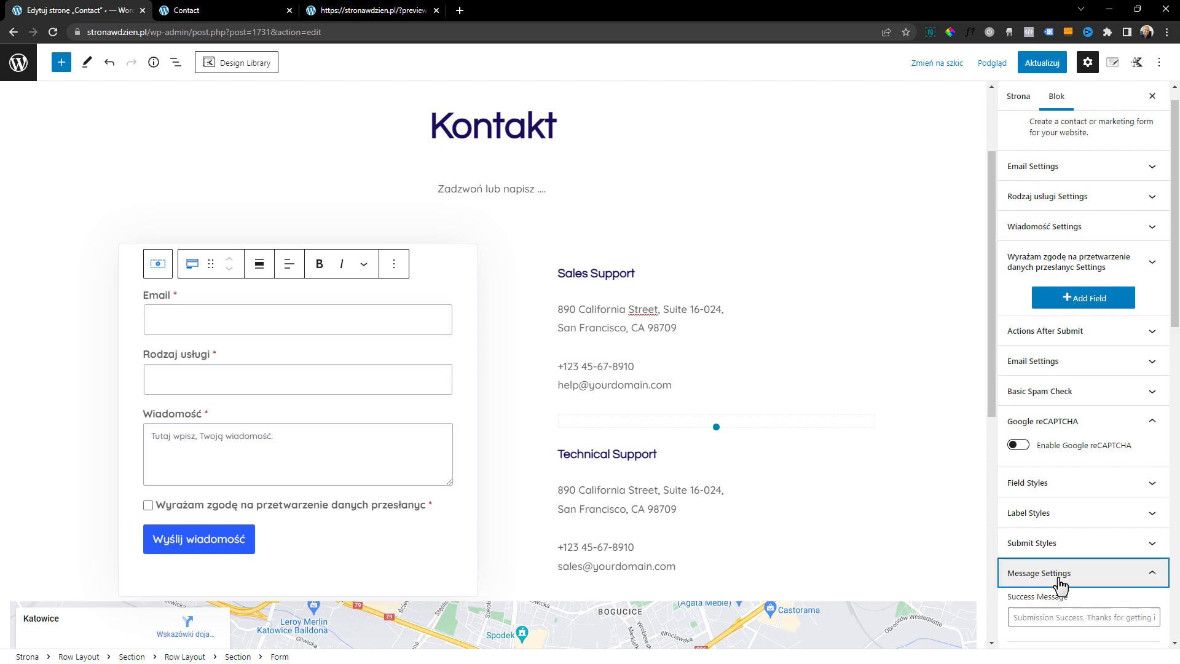
scroll(1126, 410, "up", 1)
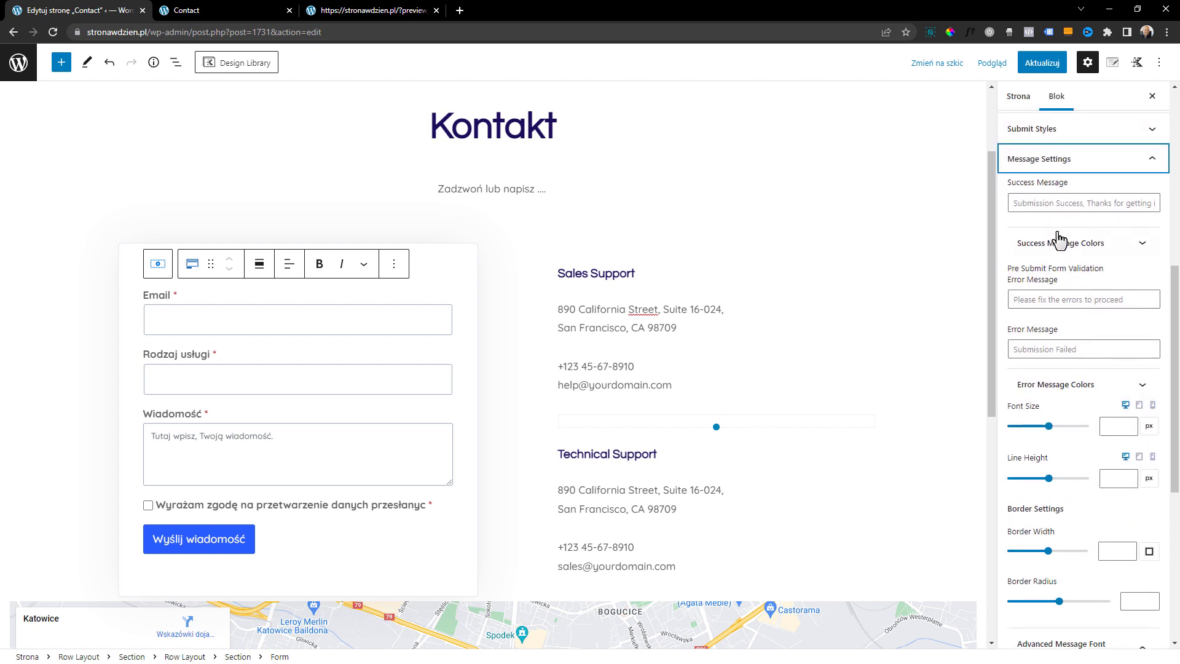
scroll(1040, 220, "up", 1)
left_click(1038, 265)
type("D")
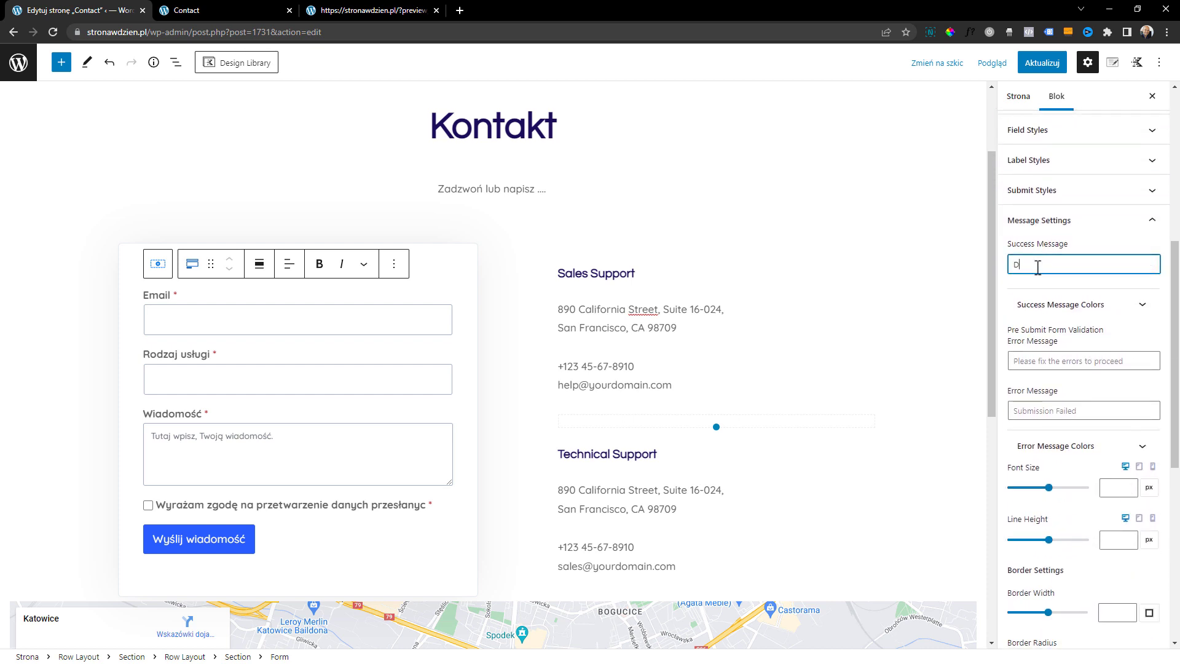
type("ziękuje za przesłan")
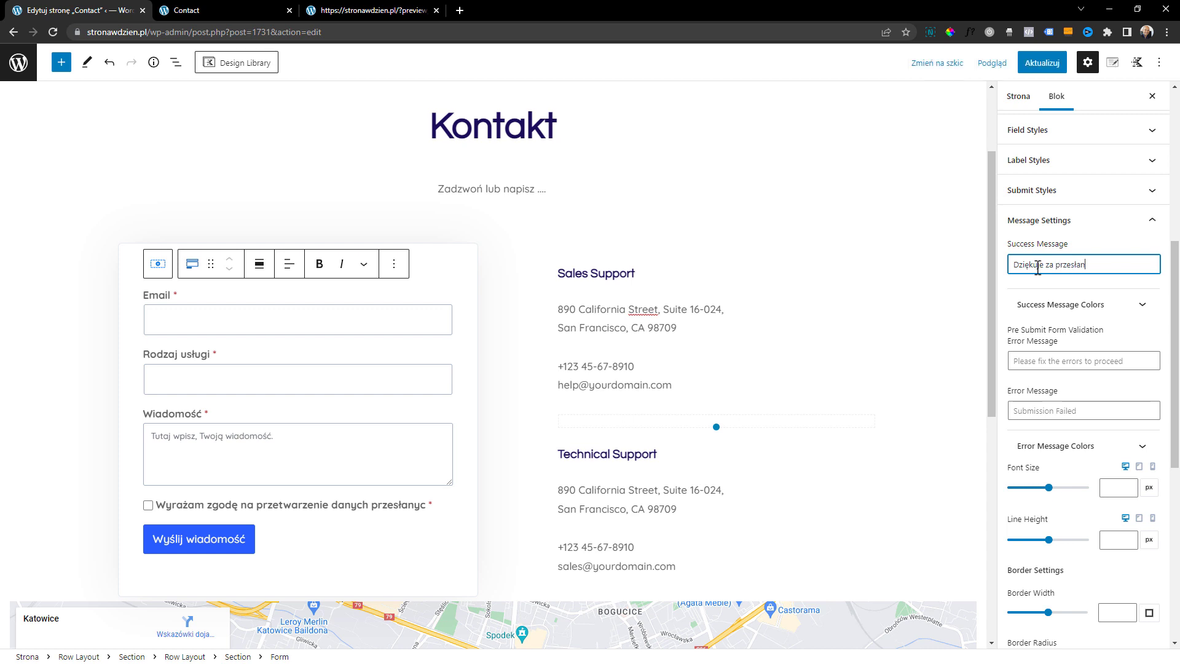
left_click(1093, 362)
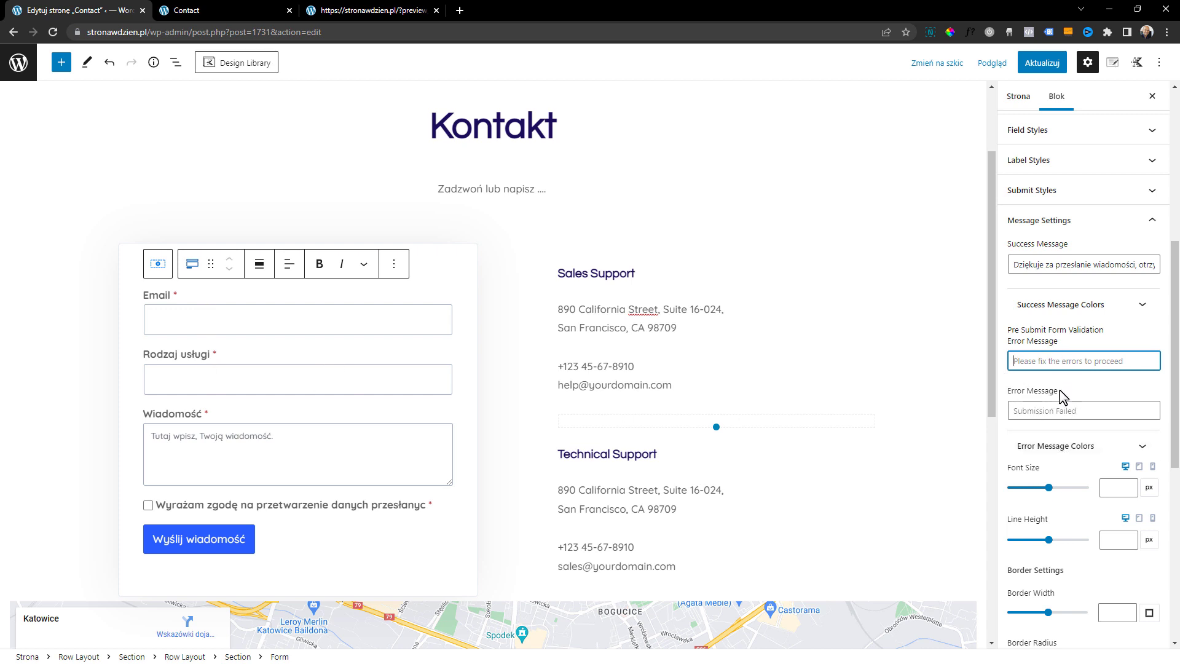
Update the Contact page and preview it in a new browser tab
scroll(1063, 396, "up", 1)
left_click(1042, 63)
left_click(993, 64)
left_click(940, 180)
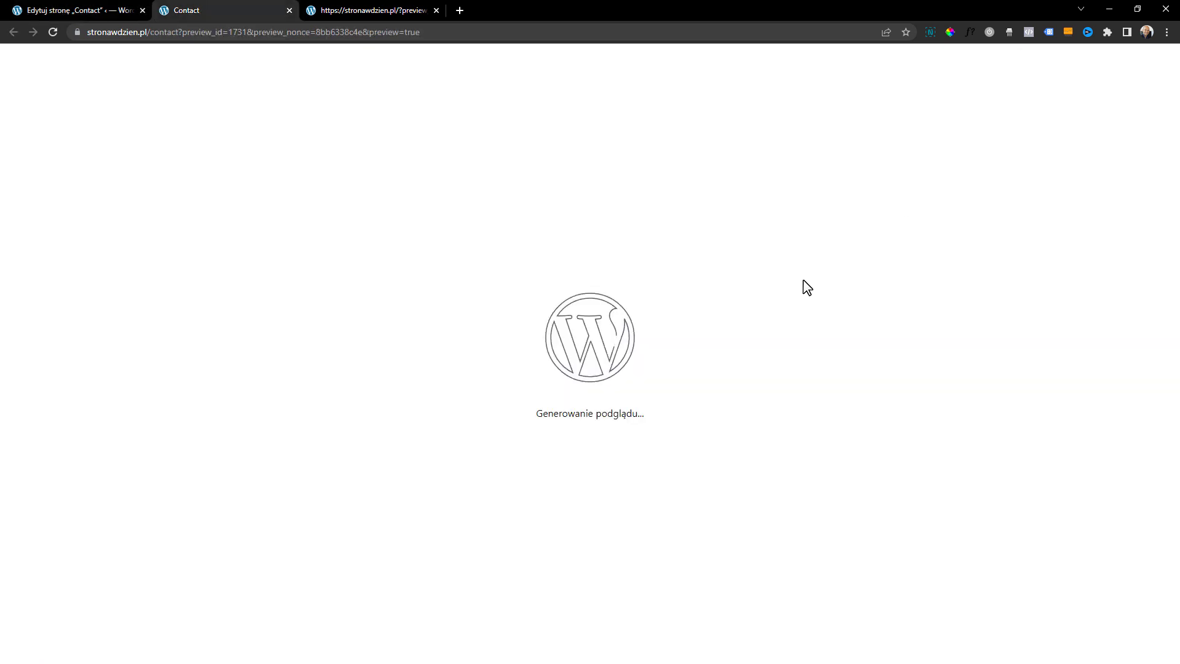
Test the form with a sample e-mail, service "dsfdasfasdf", message "sdfasdf" and consent given, submit it and review the response
scroll(506, 344, "down", 1)
left_click(346, 311)
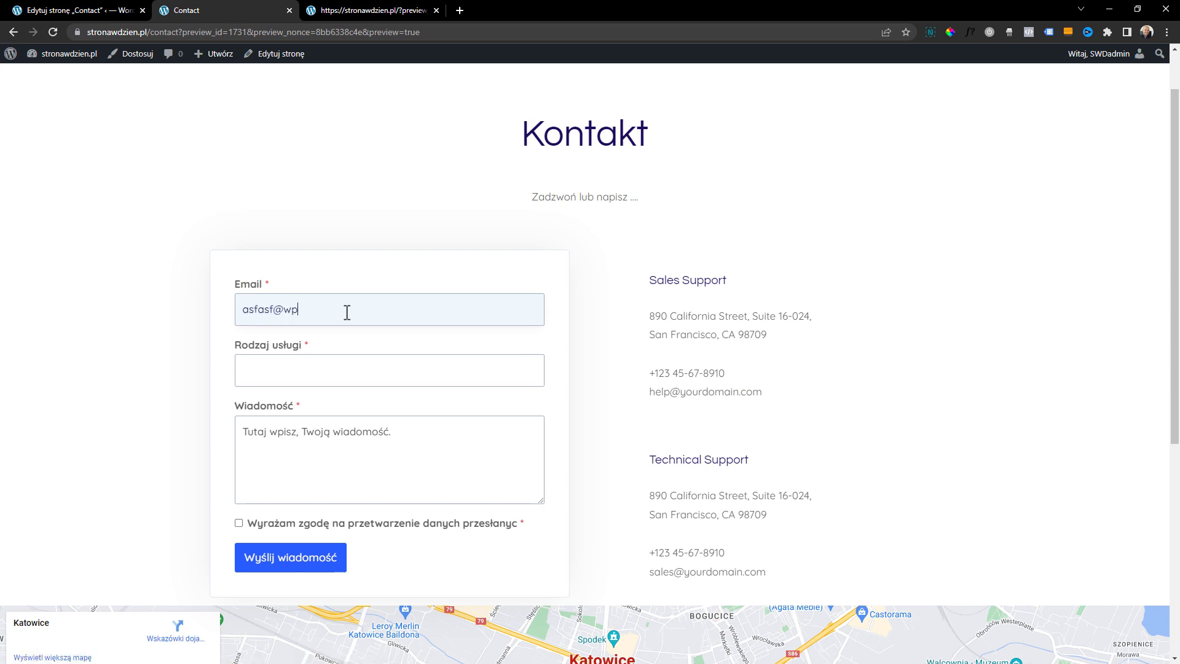
left_click(326, 363)
type("dsfdasfasdf")
left_click(340, 433)
scroll(419, 492, "down", 1)
type("sdfasdf")
left_click(269, 462)
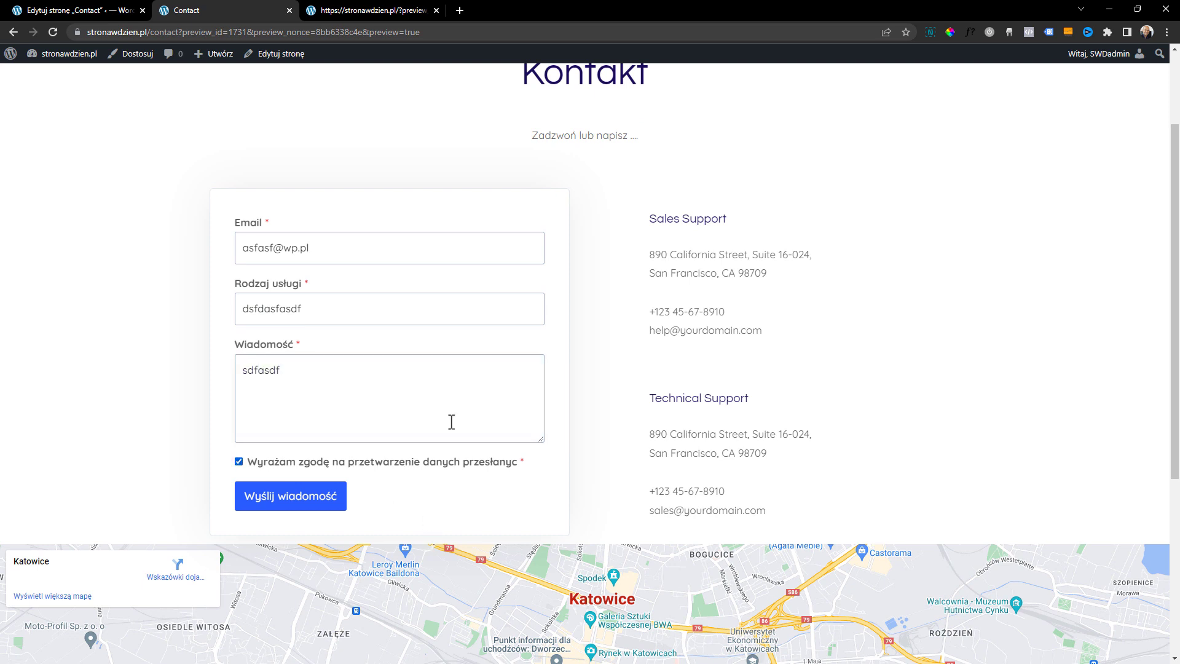
left_click(308, 501)
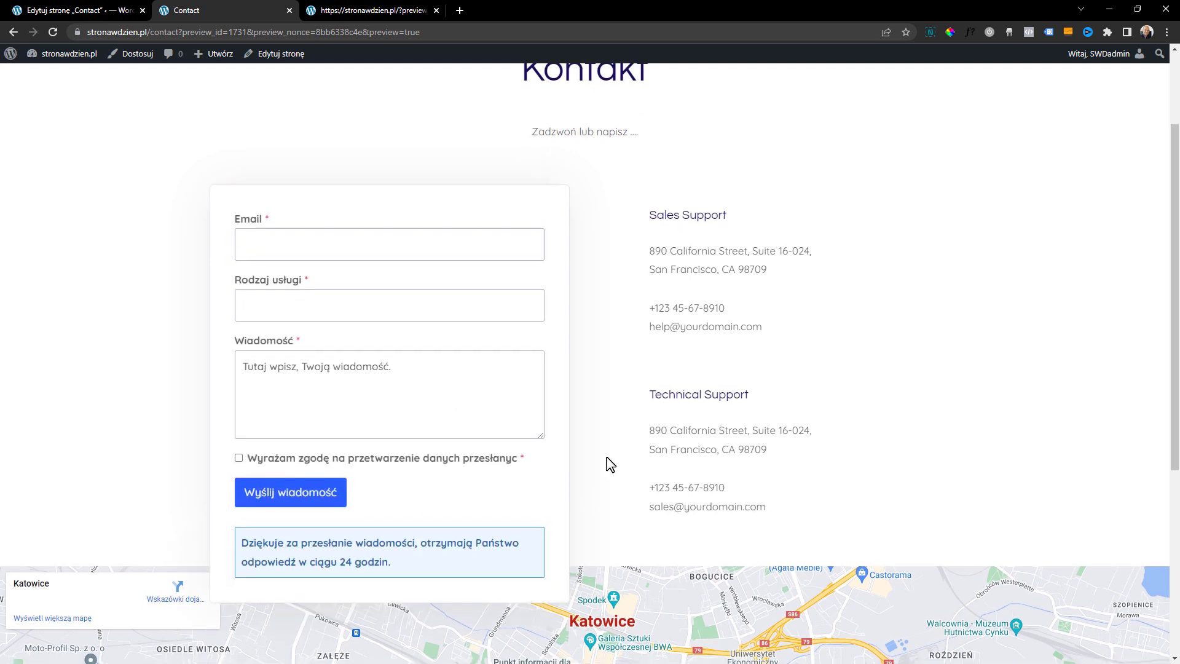
scroll(335, 501, "down", 1)
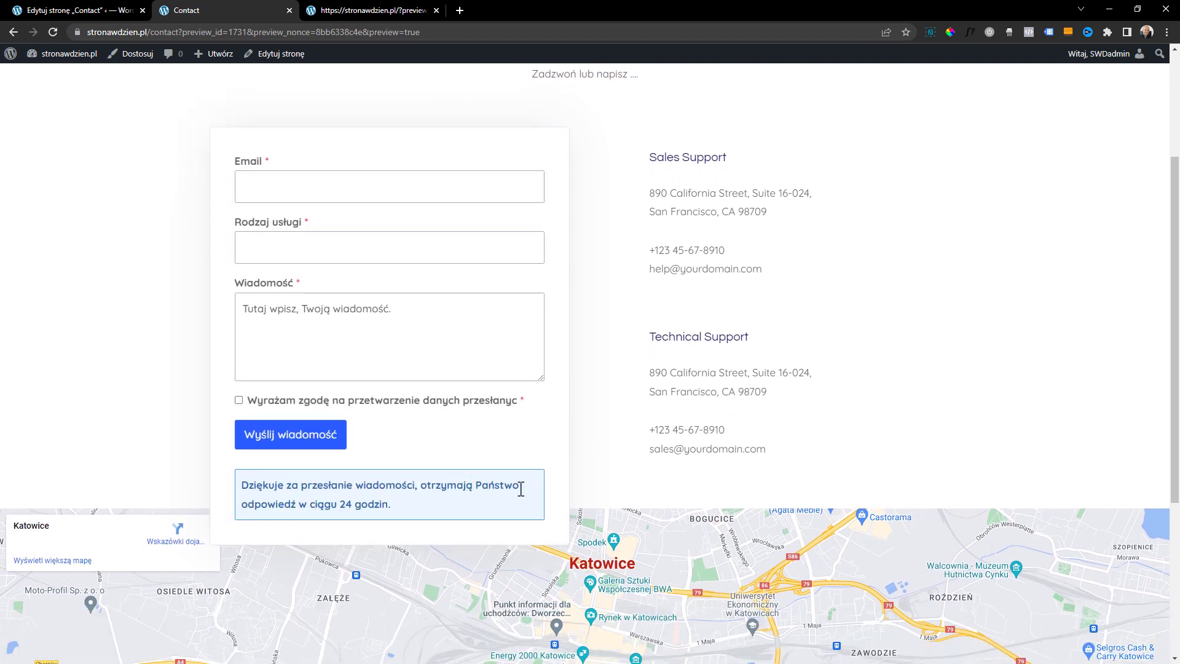
scroll(587, 527, "up", 3)
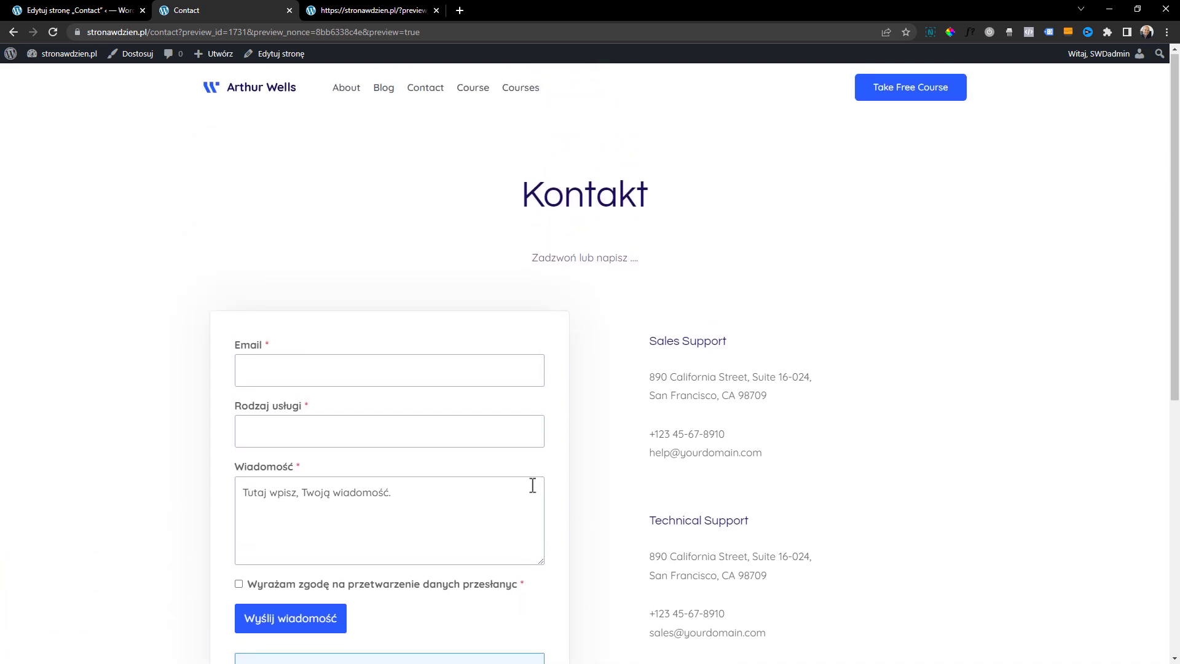
scroll(532, 485, "down", 2)
scroll(539, 404, "up", 1)
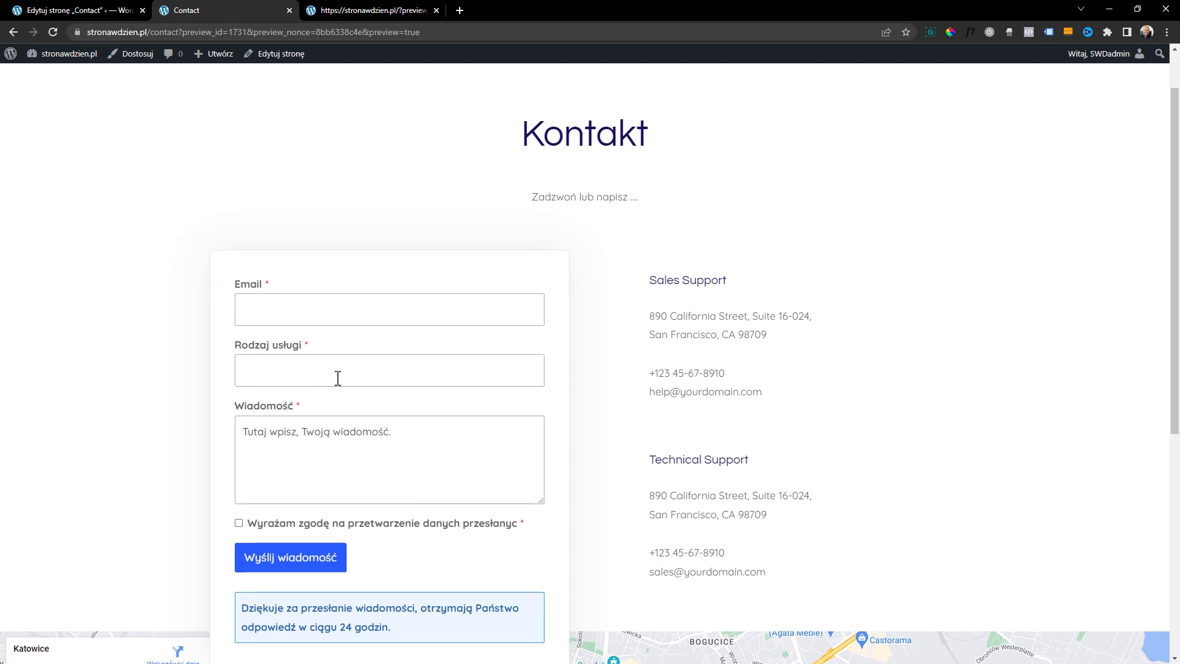
Return to the Contact page editor and set the page's URL slug to "kontakt"
left_click(83, 7)
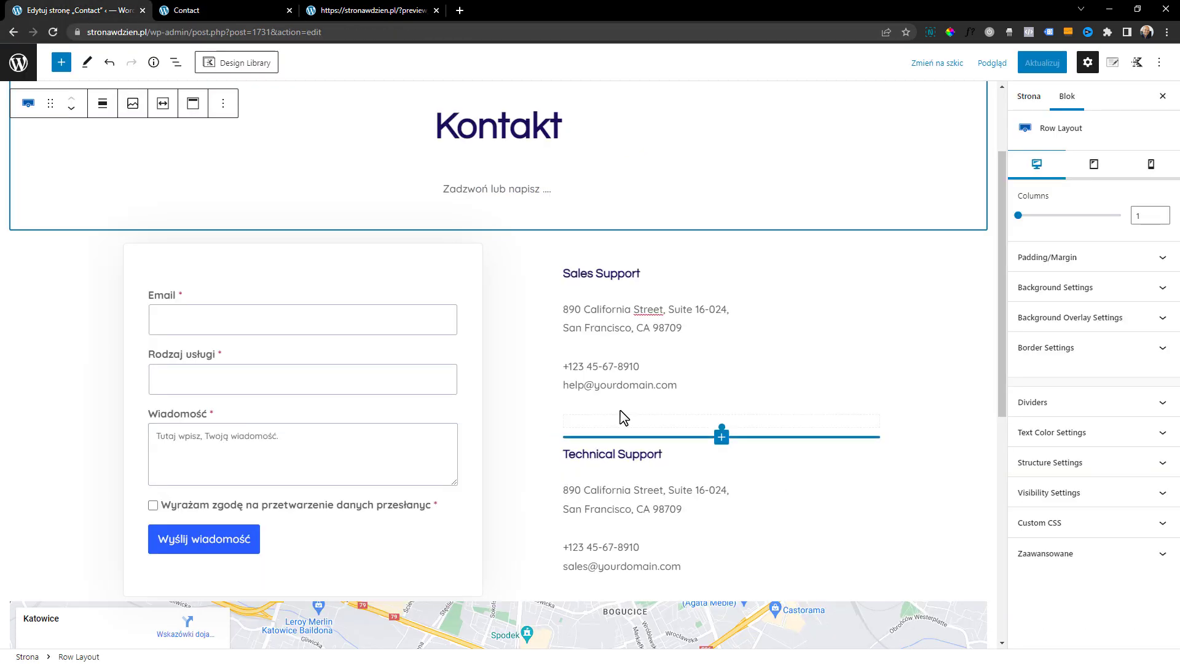
left_click(1030, 99)
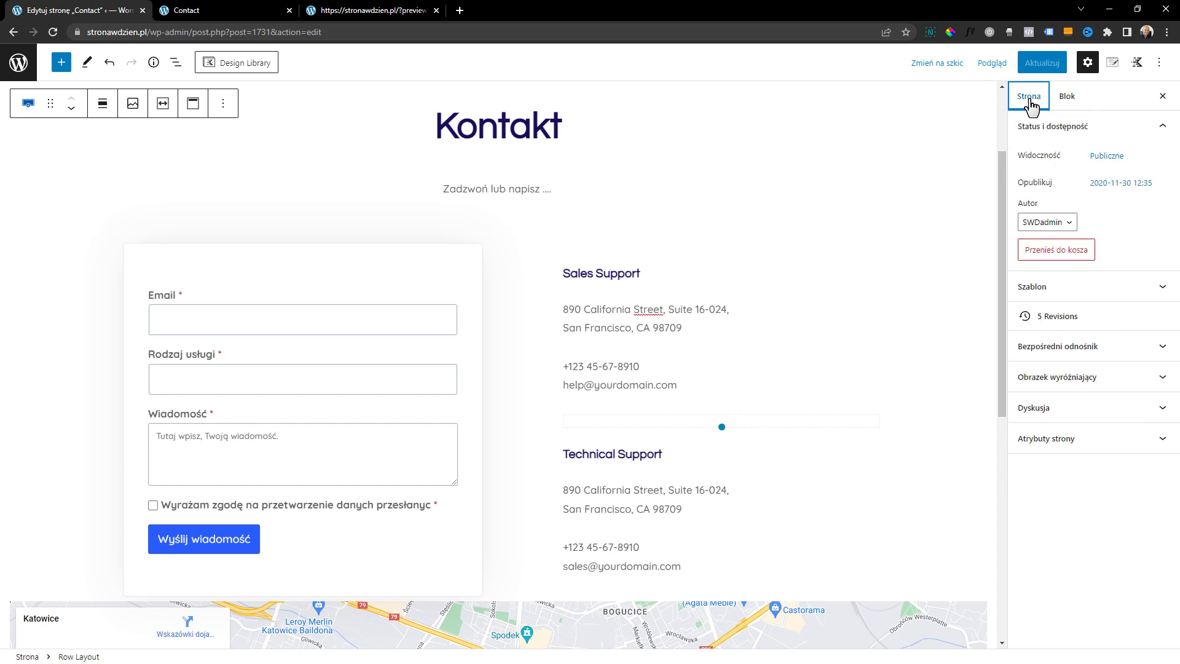
left_click(1082, 346)
left_click(1082, 369)
type("kontakt")
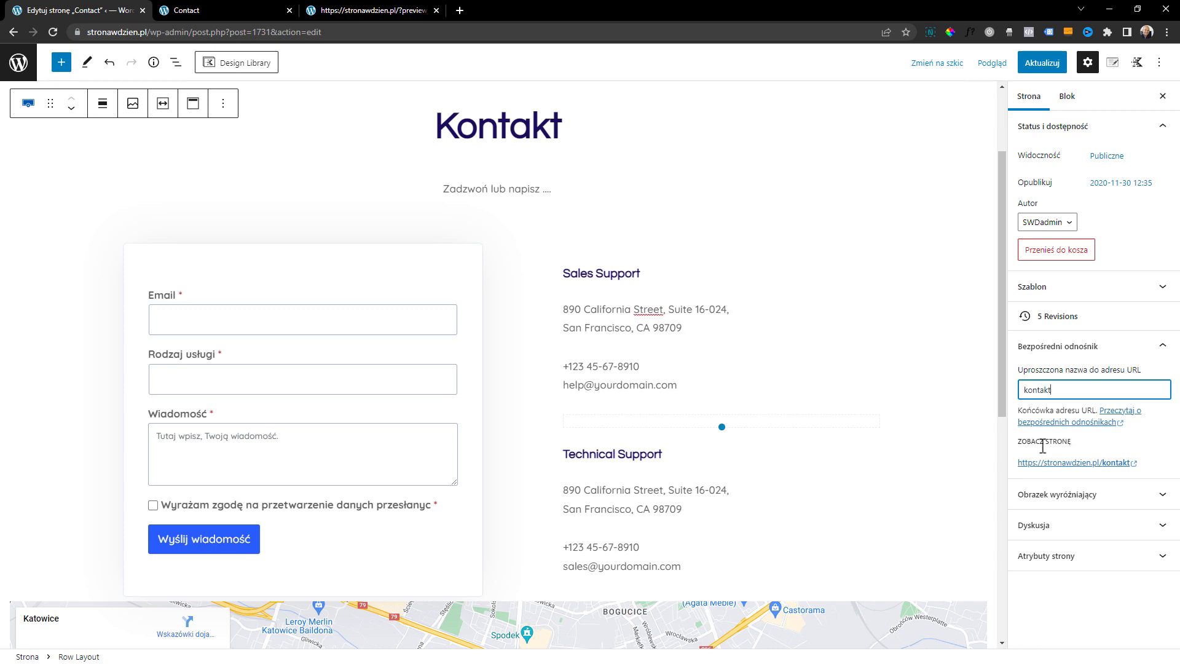
Update the Contact page, preview it in a new browser tab and look over the form, contact details and map
left_click(1042, 63)
left_click(1002, 64)
left_click(903, 184)
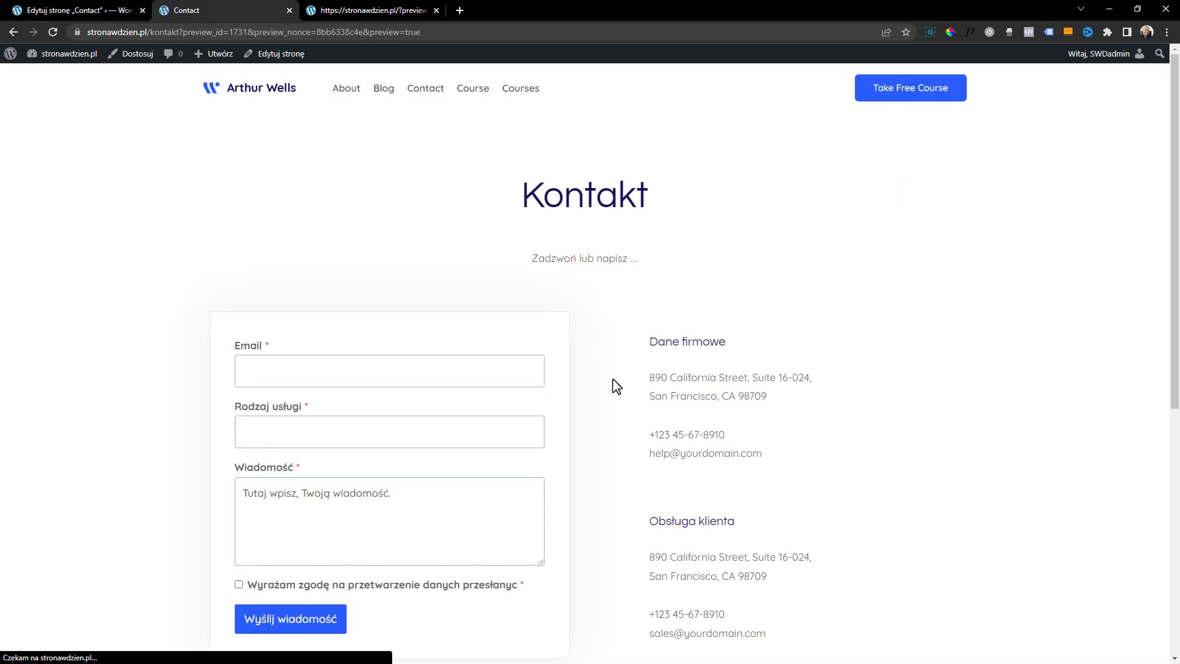
scroll(622, 317, "down", 4)
scroll(622, 317, "up", 4)
scroll(592, 320, "down", 4)
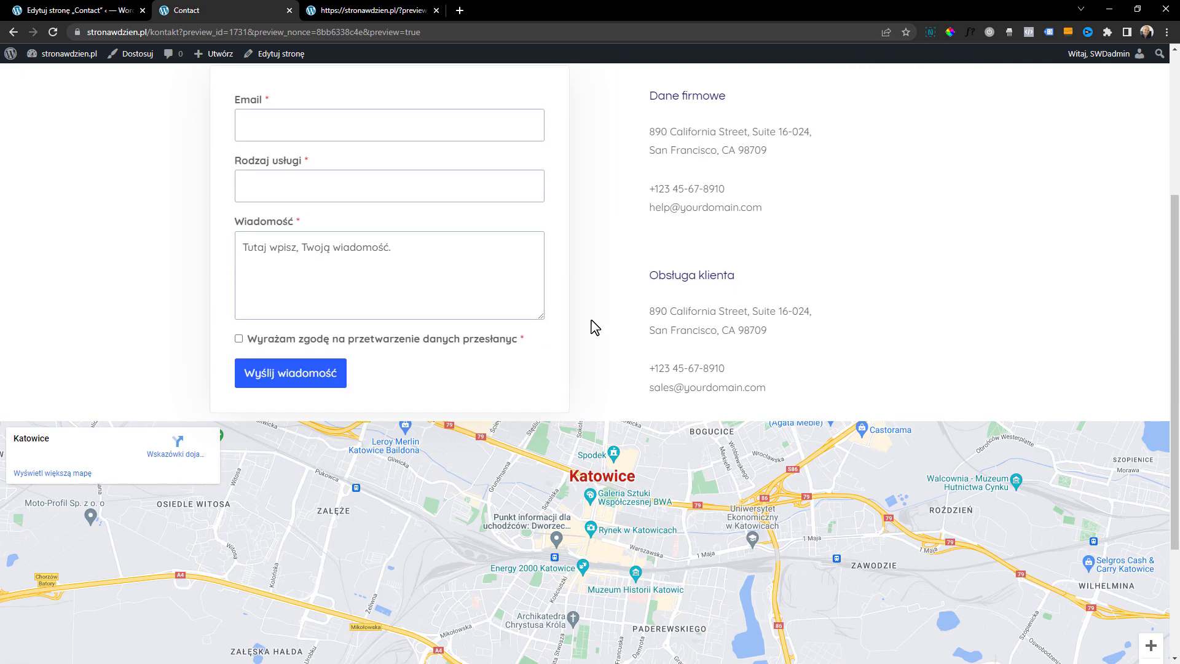
scroll(626, 411, "up", 4)
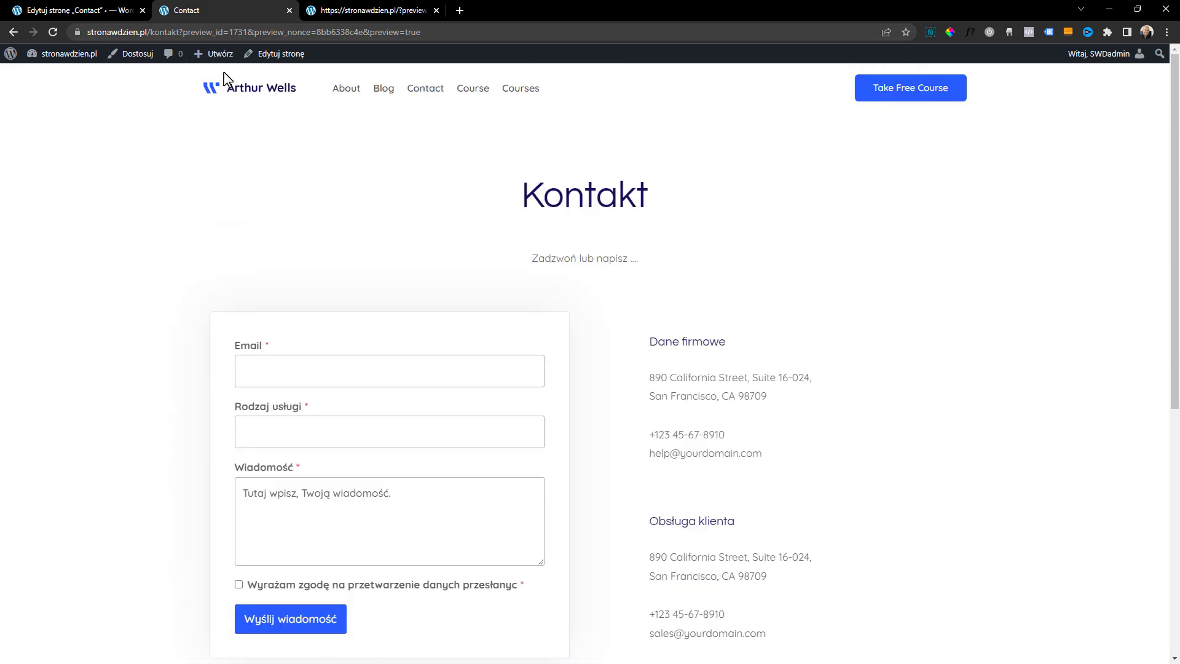
Open the site's list of pages from the WordPress dashboard and look through the published About page
mouse_move(15, 62)
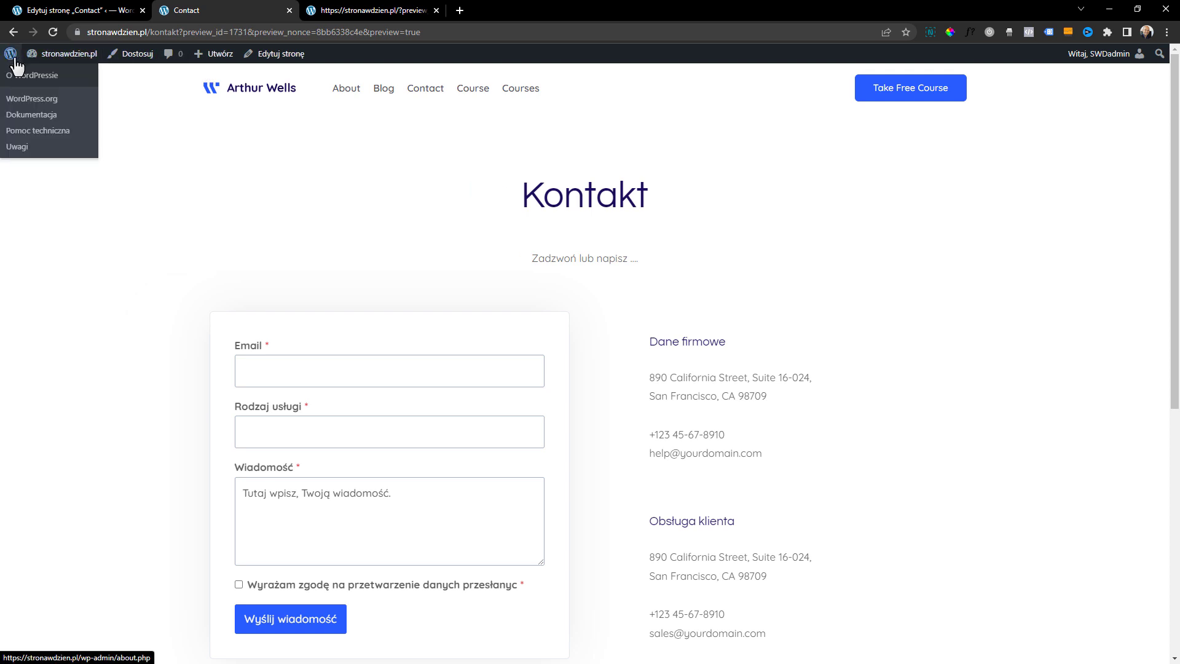
left_click(16, 61)
left_click(35, 151)
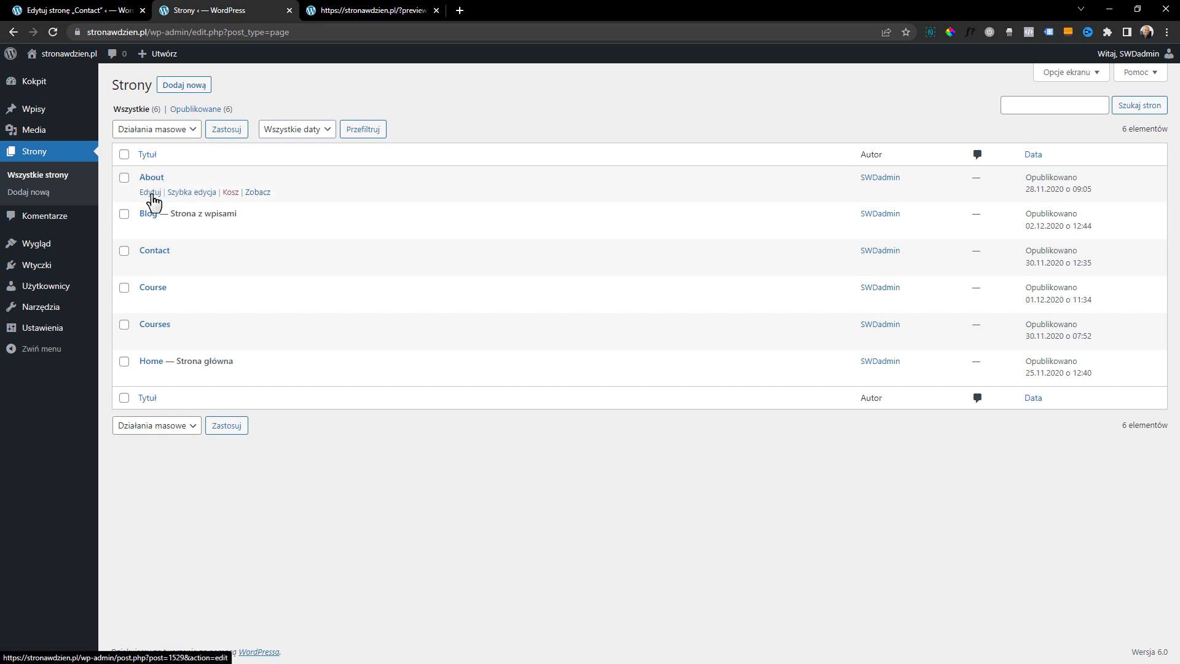
left_click(258, 192)
scroll(428, 401, "down", 10)
scroll(429, 400, "down", 6)
scroll(547, 450, "up", 14)
scroll(548, 451, "up", 4)
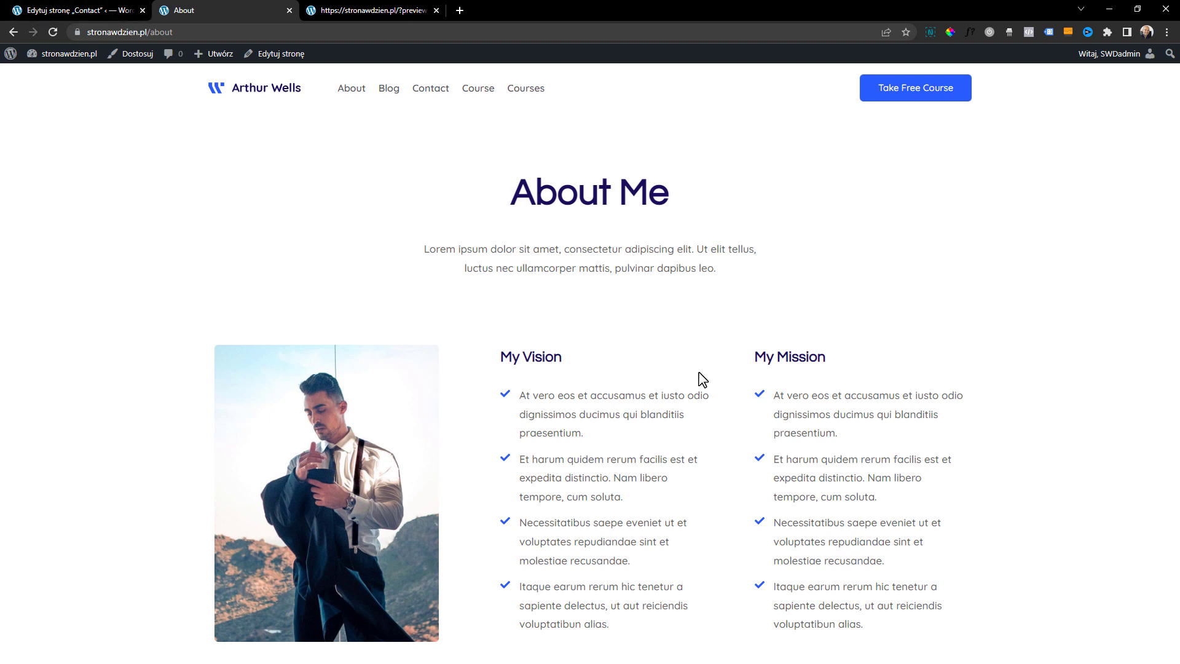
Open the About page for editing and add a fifth item "jgjgjgjgjgj" to the My Vision icon list
left_click(270, 54)
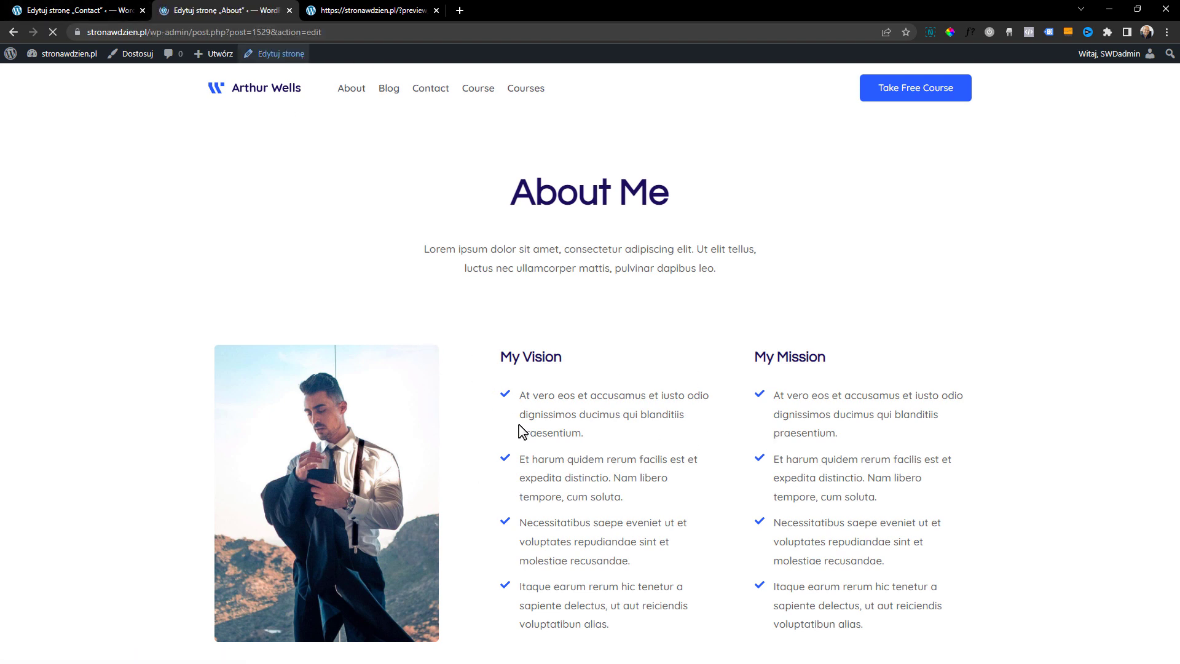
left_click(460, 394)
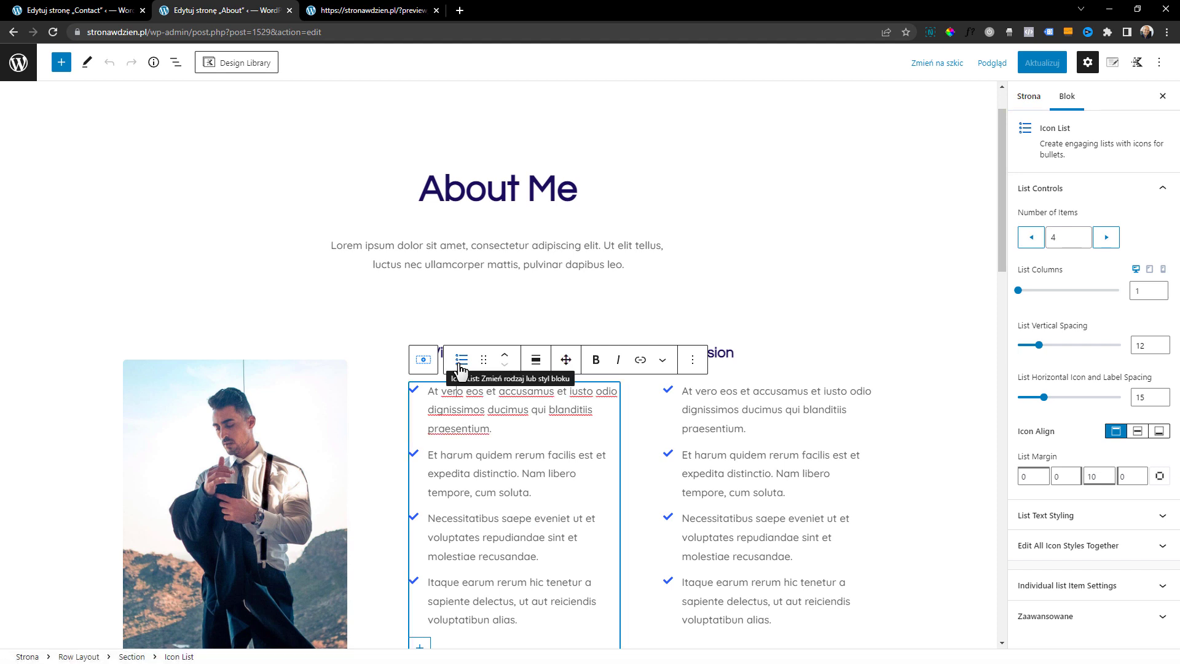
scroll(461, 369, "down", 3)
left_click(420, 470)
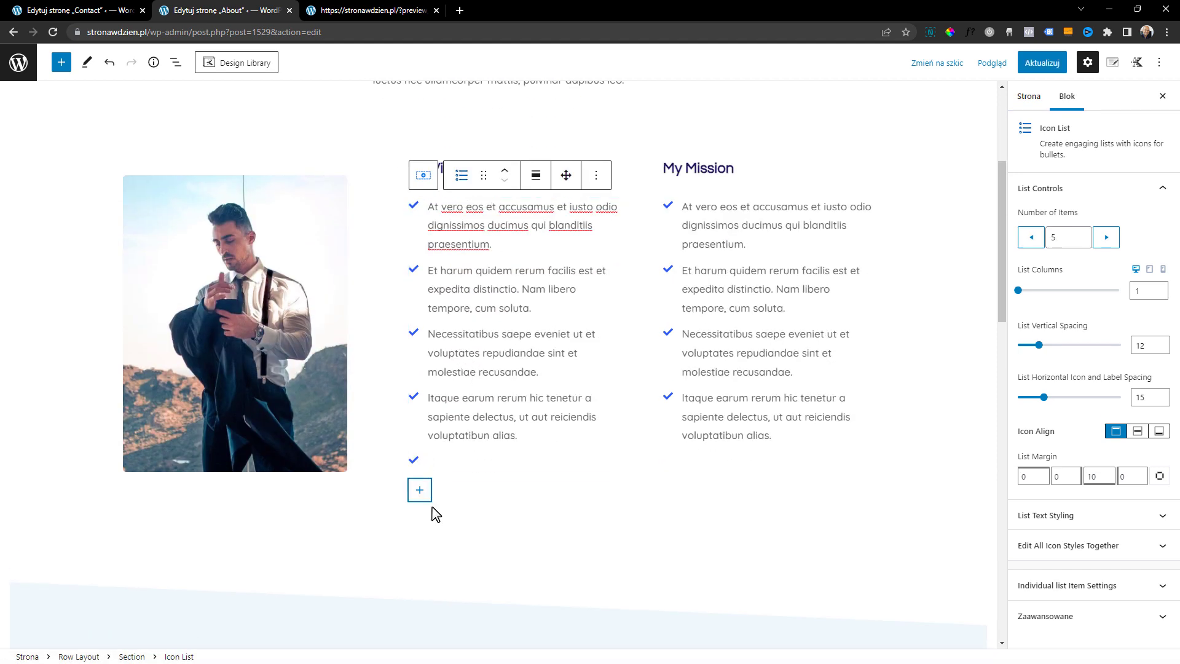
left_click(455, 459)
type("jgjgjgjgjgj")
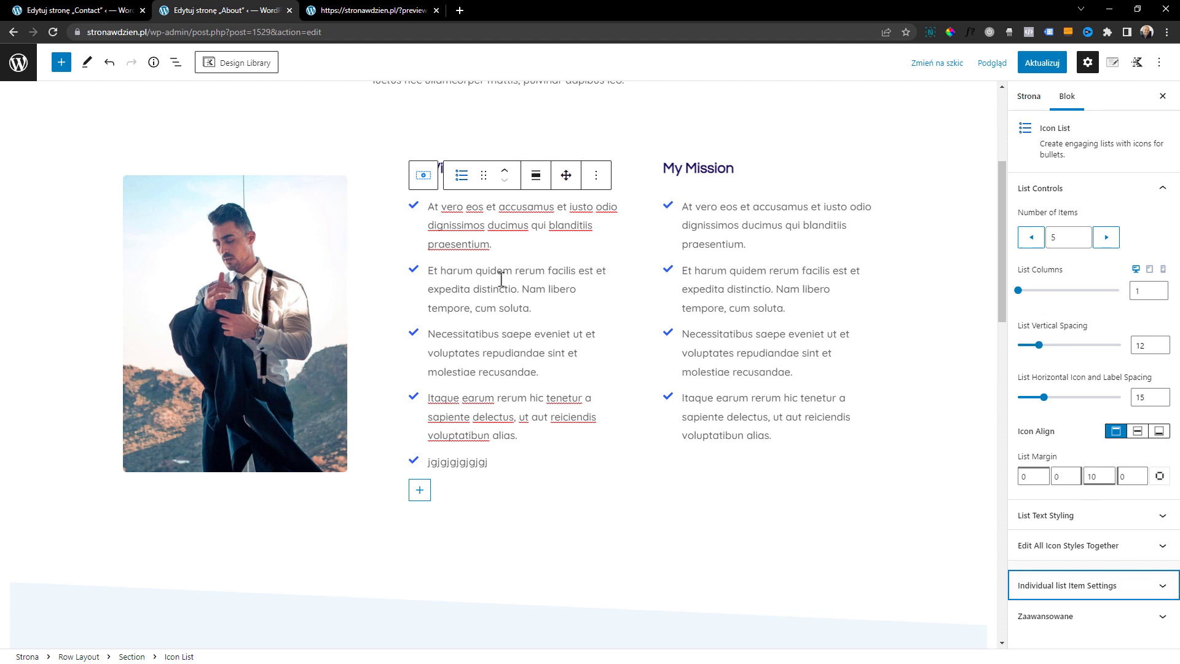
Change the icon of the first My Vision list item to the archive box in the individual item settings
left_click(463, 270)
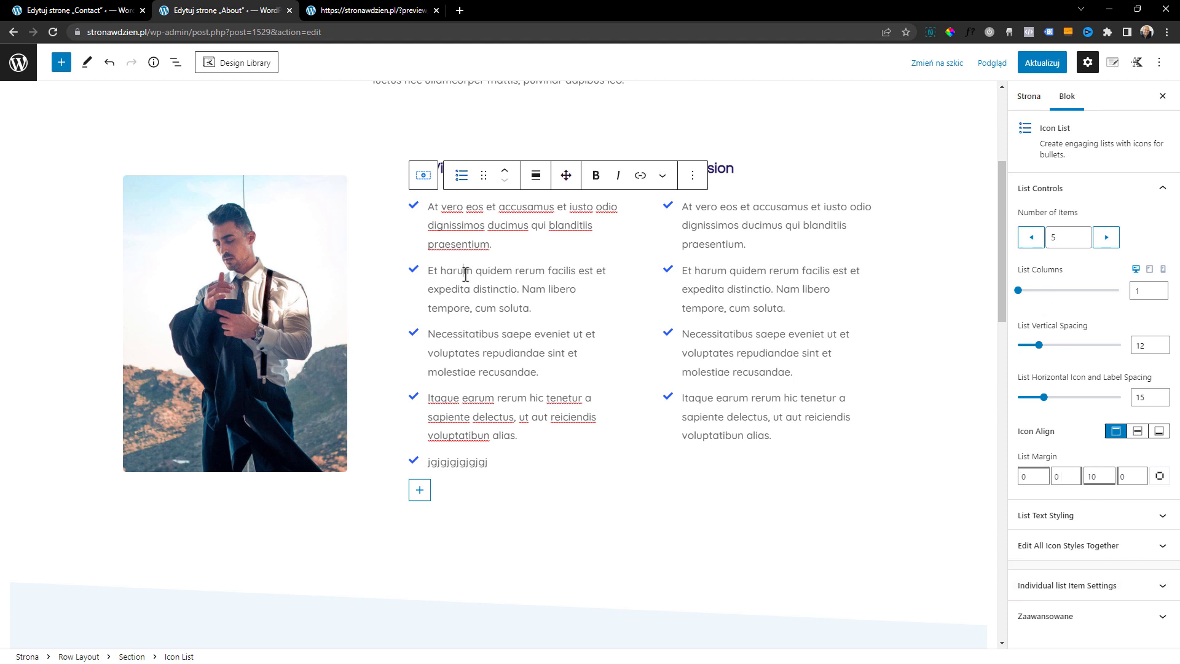
left_click(1056, 591)
scroll(1074, 529, "down", 1)
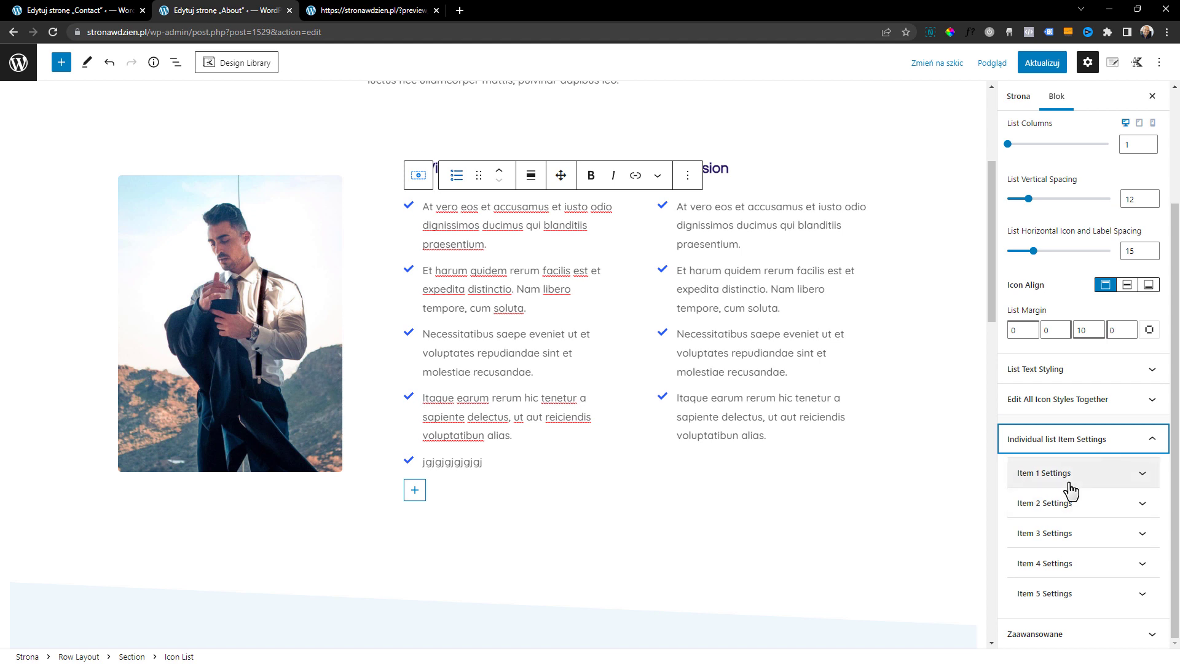
left_click(1068, 483)
scroll(1057, 489, "down", 1)
left_click(1037, 492)
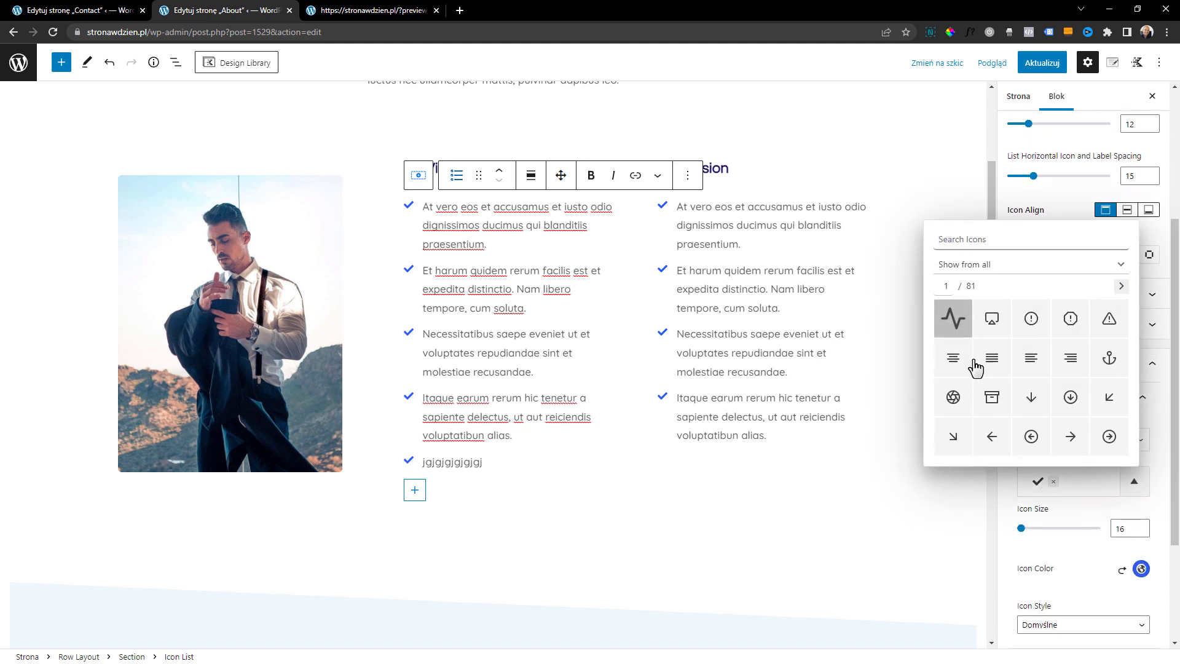
left_click(992, 396)
Set the line width of the first list item's icon to 3
scroll(471, 307, "up", 1)
scroll(1057, 538, "down", 1)
left_click(1079, 519)
left_click(1136, 420)
left_click(1136, 420)
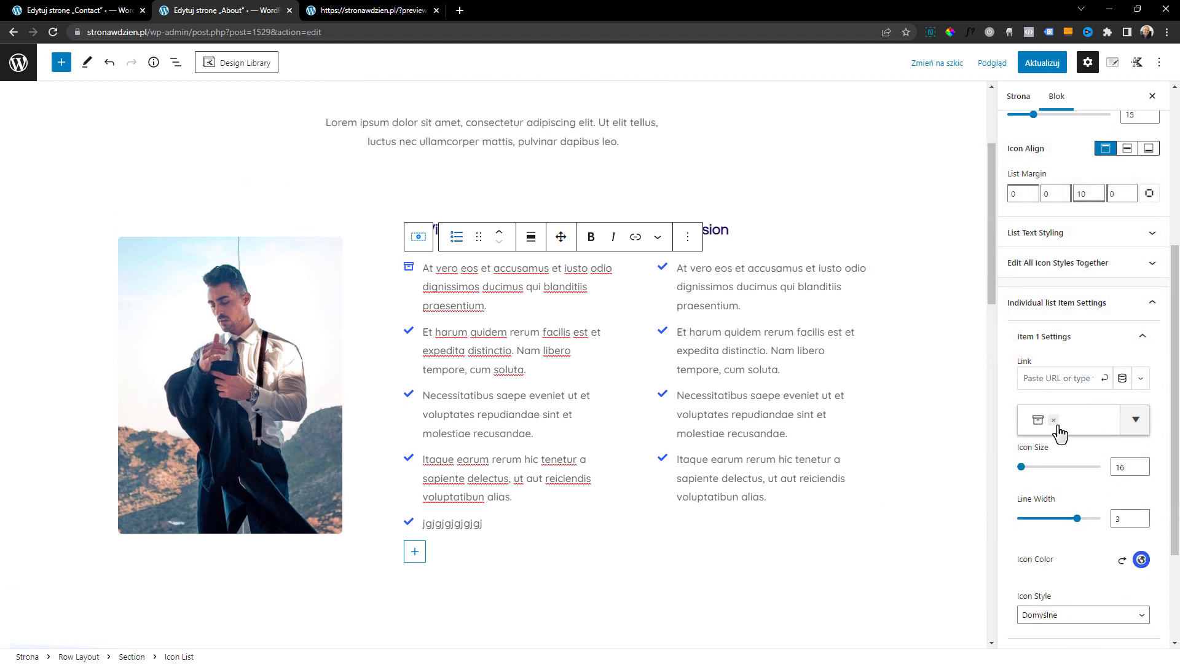
Replace the second list item's icon with the octagonal exclamation mark and set its icon size to 31
scroll(1069, 467, "down", 3)
left_click(1071, 604)
scroll(1090, 543, "down", 4)
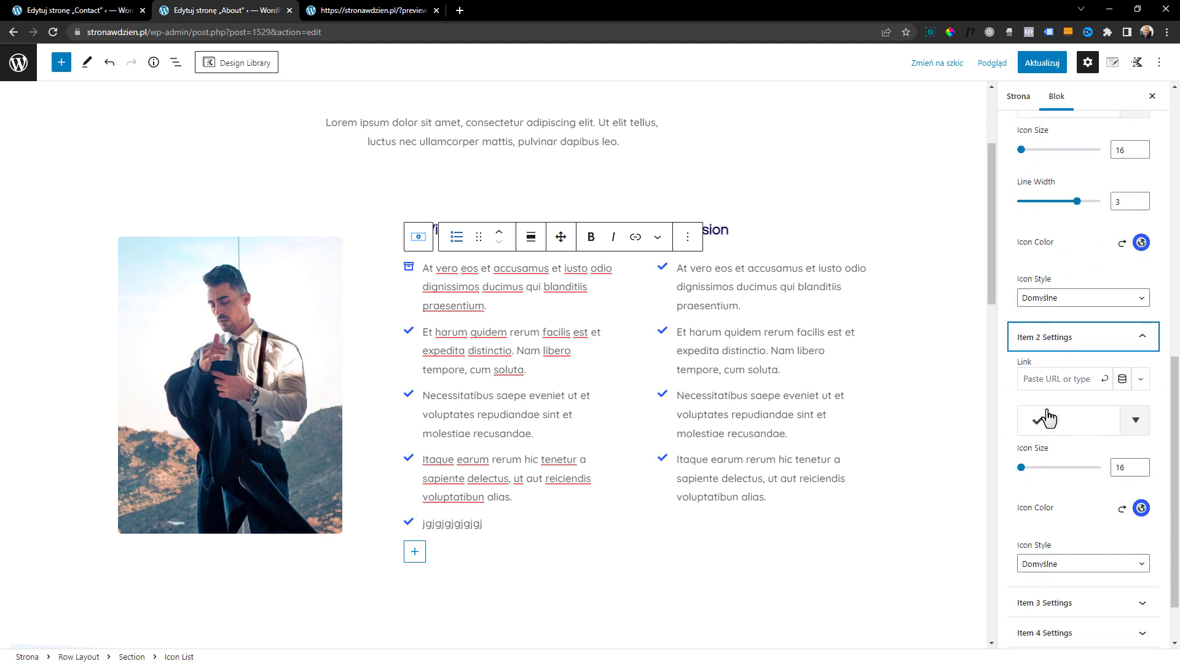
left_click(1051, 424)
left_click(1076, 418)
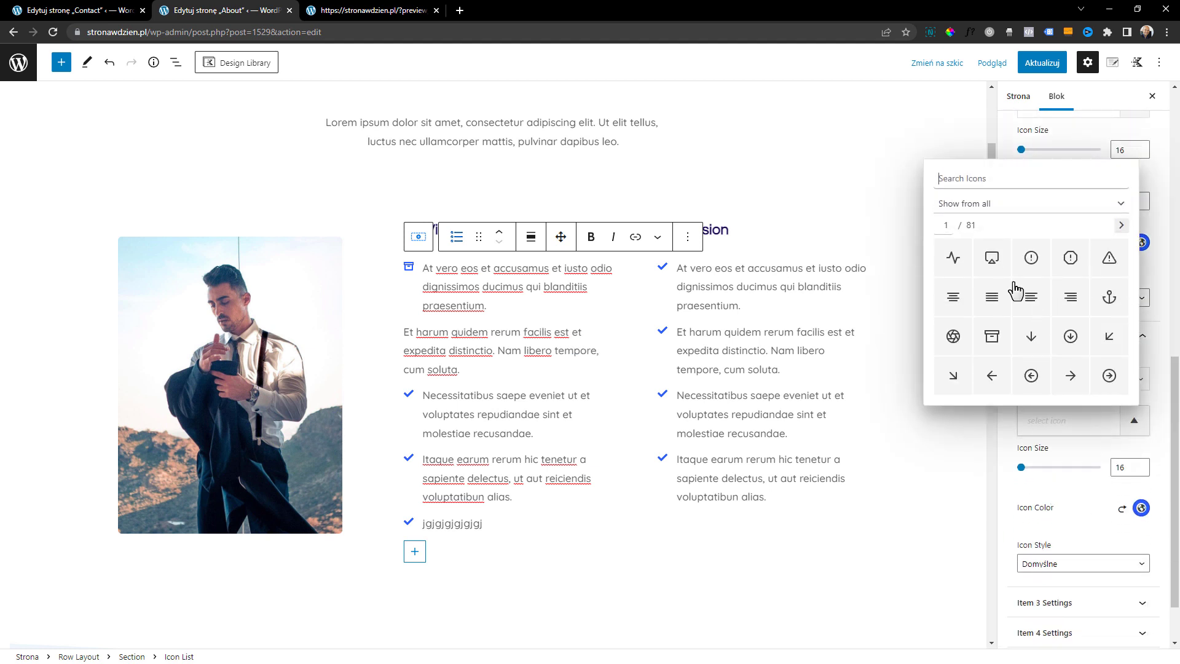
left_click(1083, 266)
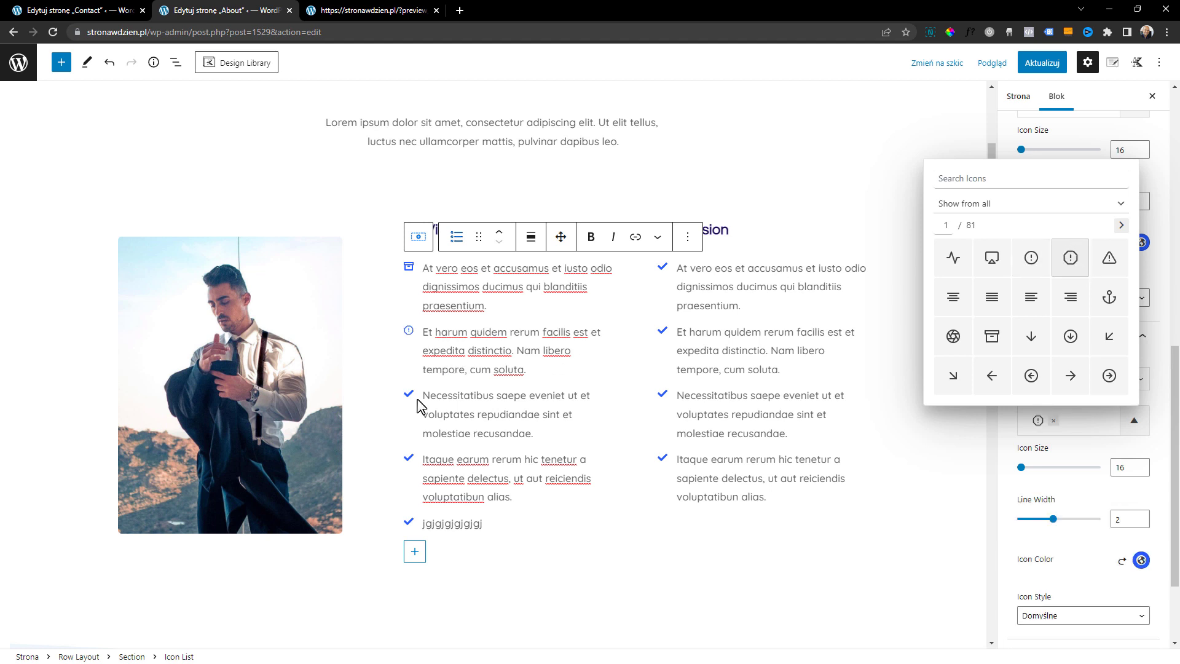
left_click(1082, 553)
left_click_drag(1021, 467, 1024, 471)
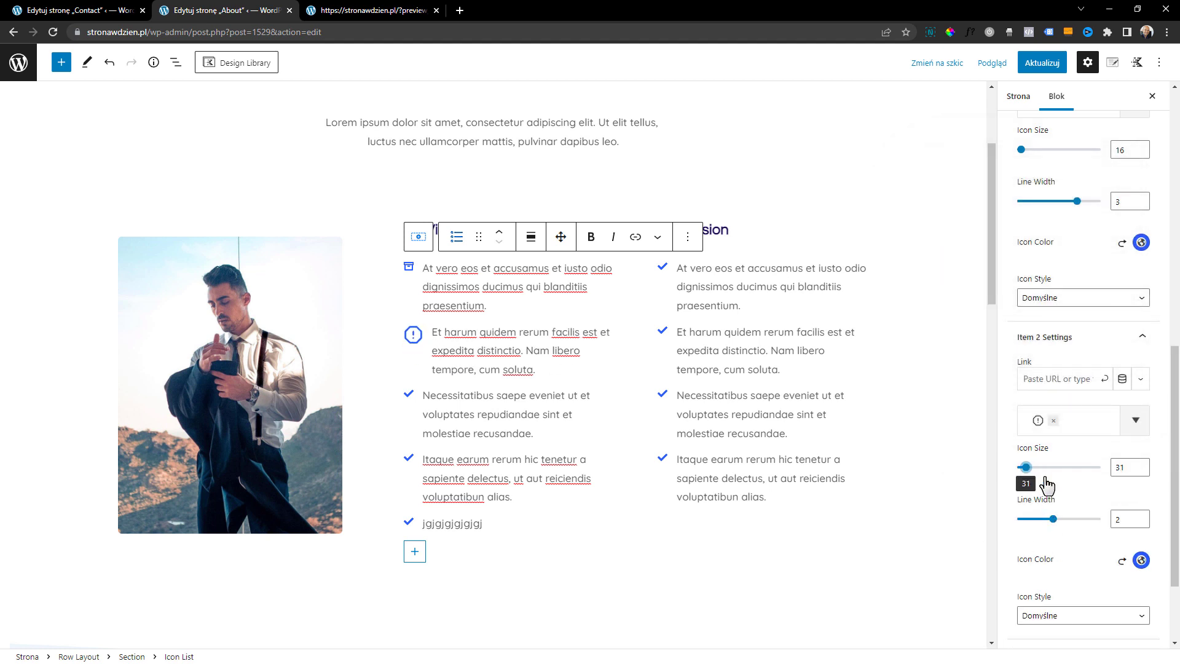
Set the second My Vision list item's icon color to the dark navy palette color 1C0D5A
left_click(1141, 560)
left_click(1017, 528)
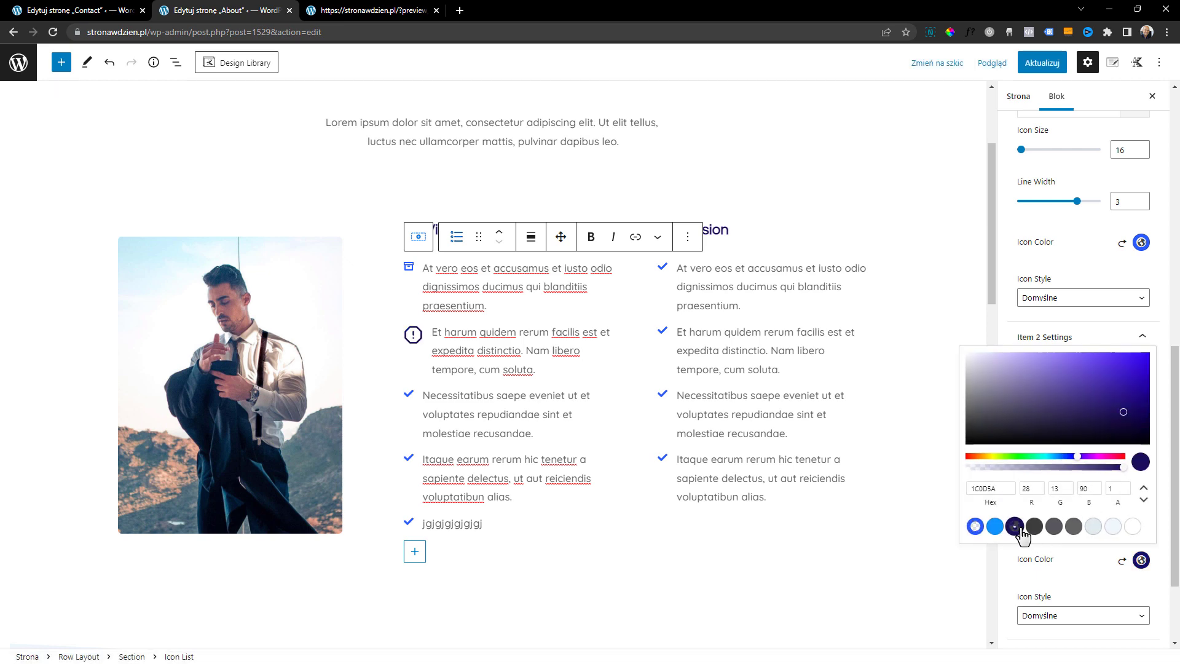
left_click(1059, 562)
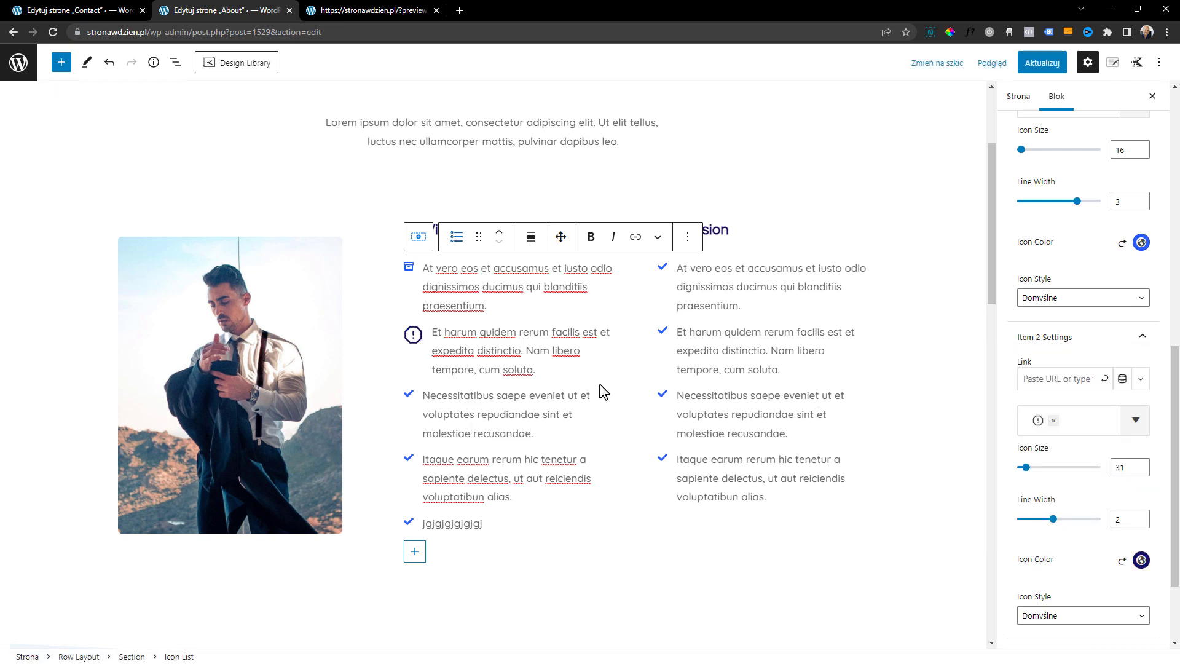
Change the About page's URL slug to "ofirmie" and save the page
scroll(589, 448, "up", 3)
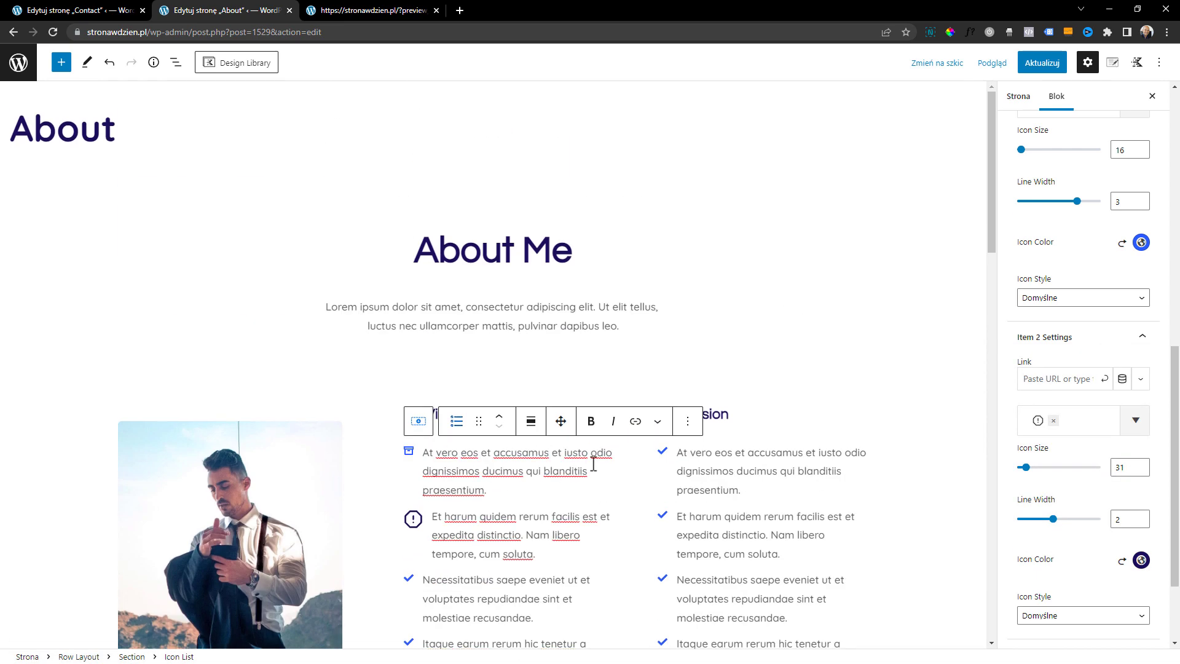
scroll(1081, 246, "up", 5)
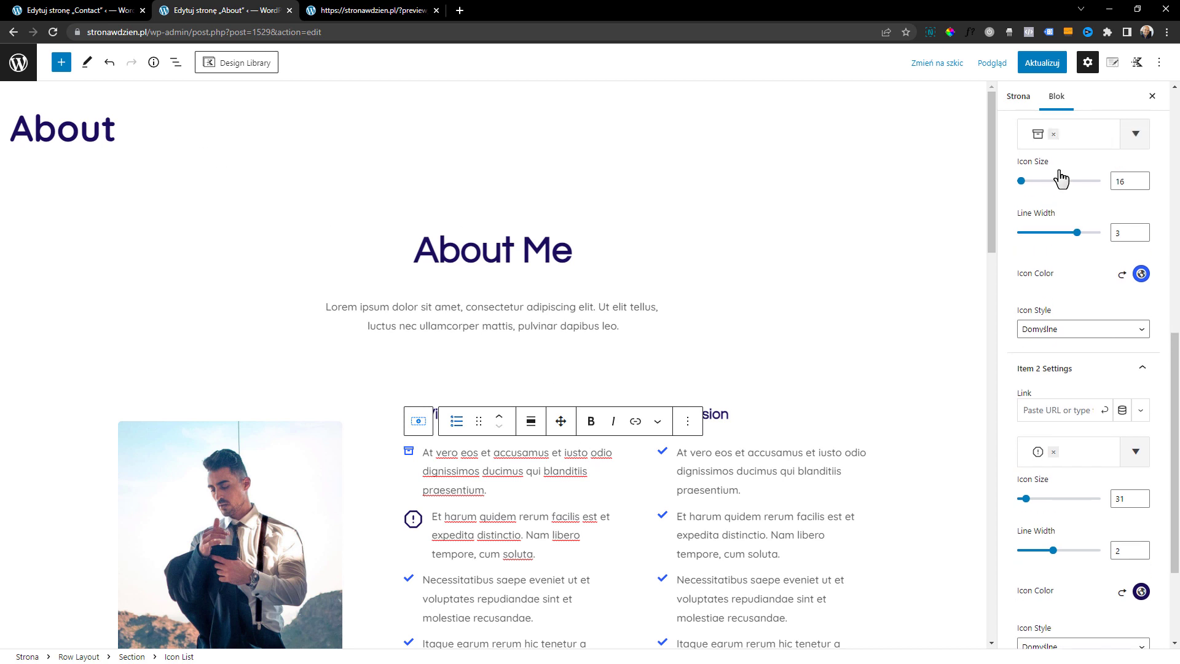
left_click(1028, 97)
left_click(1068, 357)
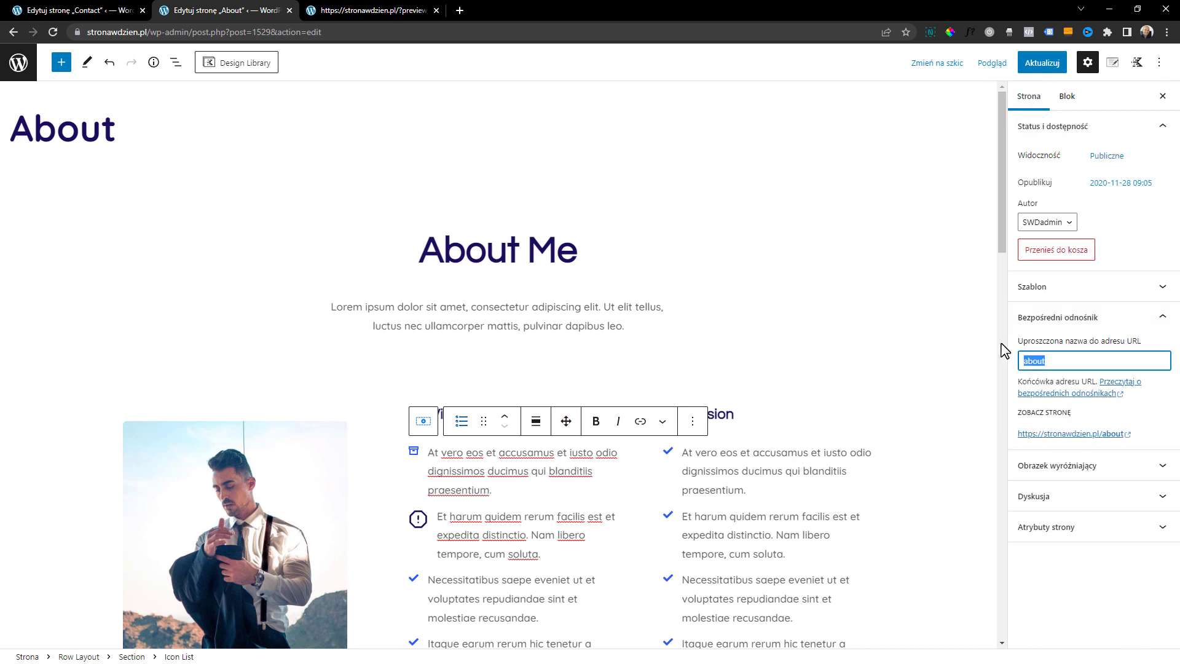
type("ofirmie")
key("ctrl+s")
Retitle the About page as "O firmie" and update it
double_click(96, 122)
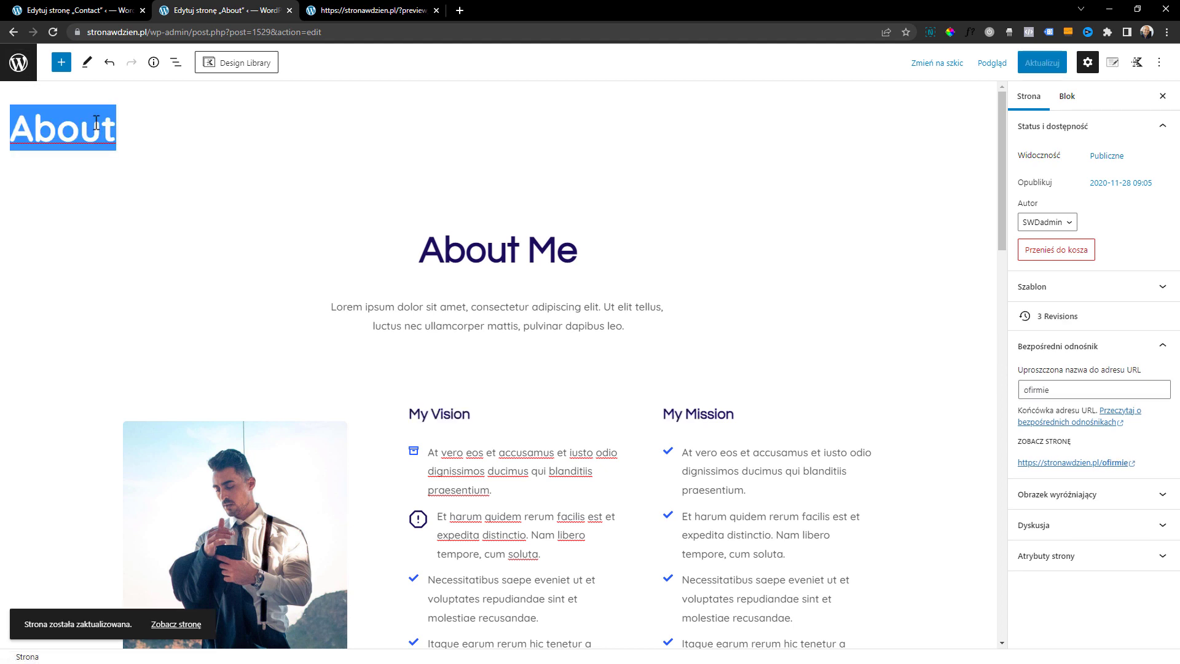
type("O firmie")
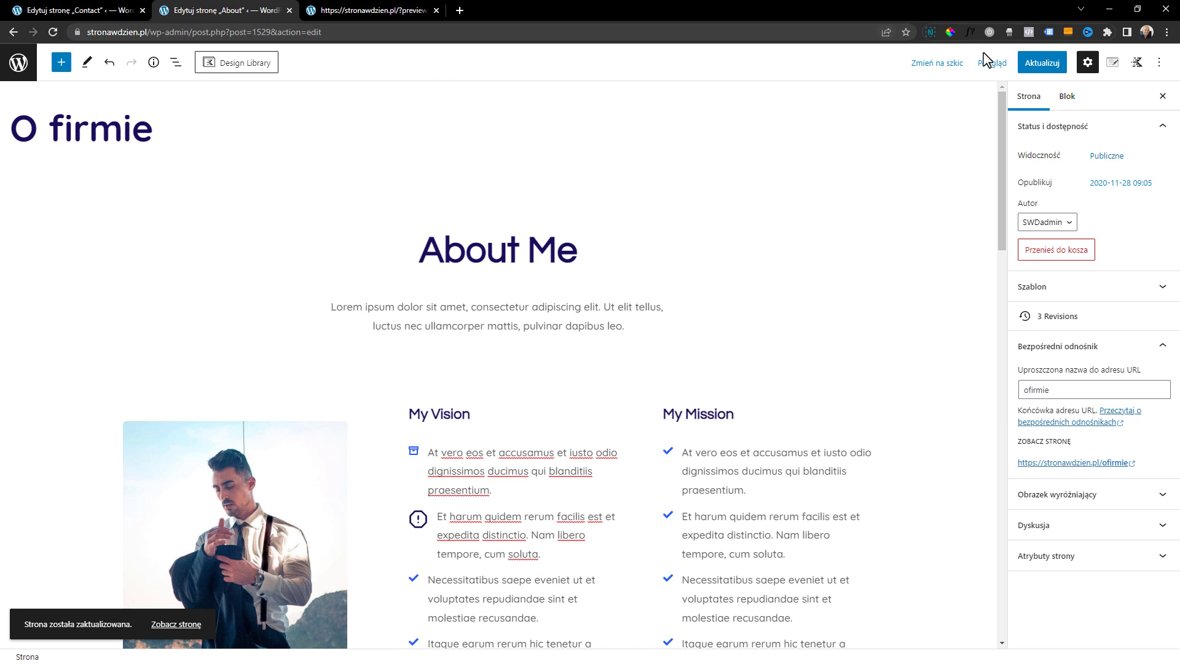
left_click(1042, 62)
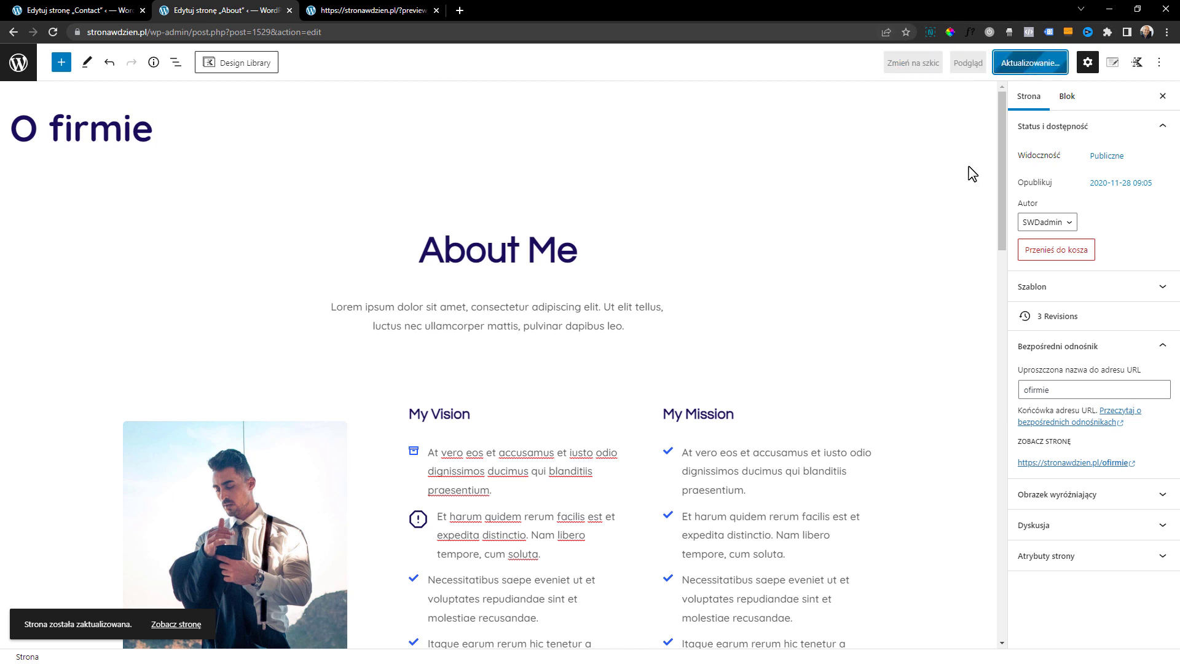
Return to the list of pages and move the Course and Courses pages to the trash in bulk
left_click(14, 73)
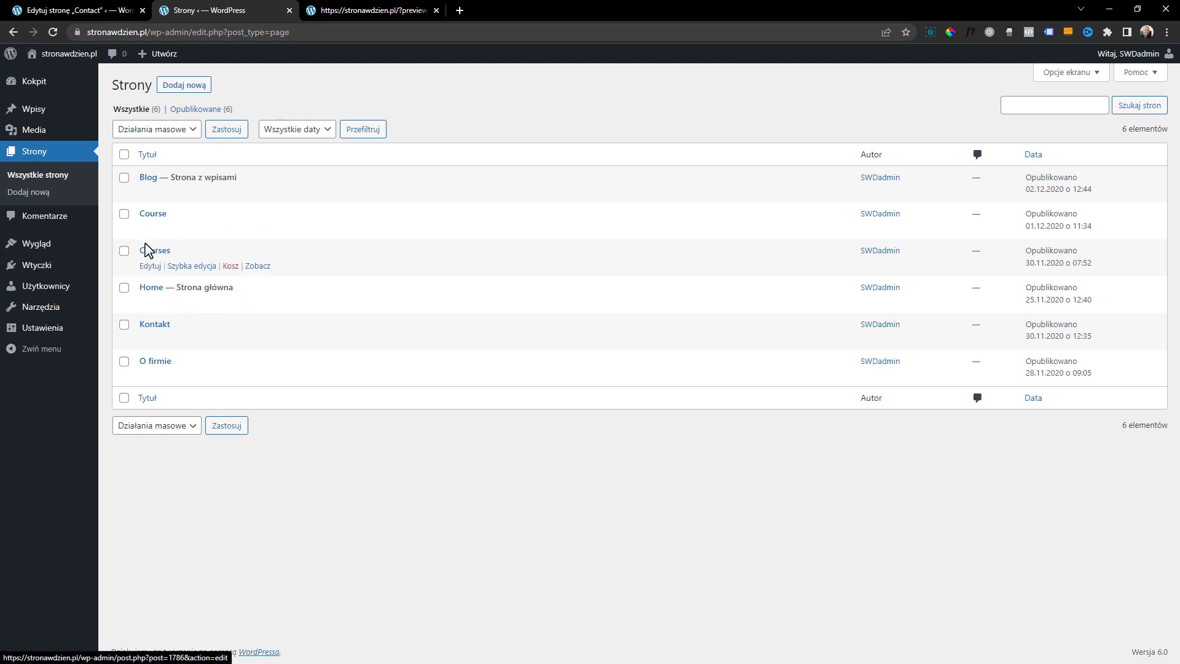
left_click(124, 251)
left_click(124, 214)
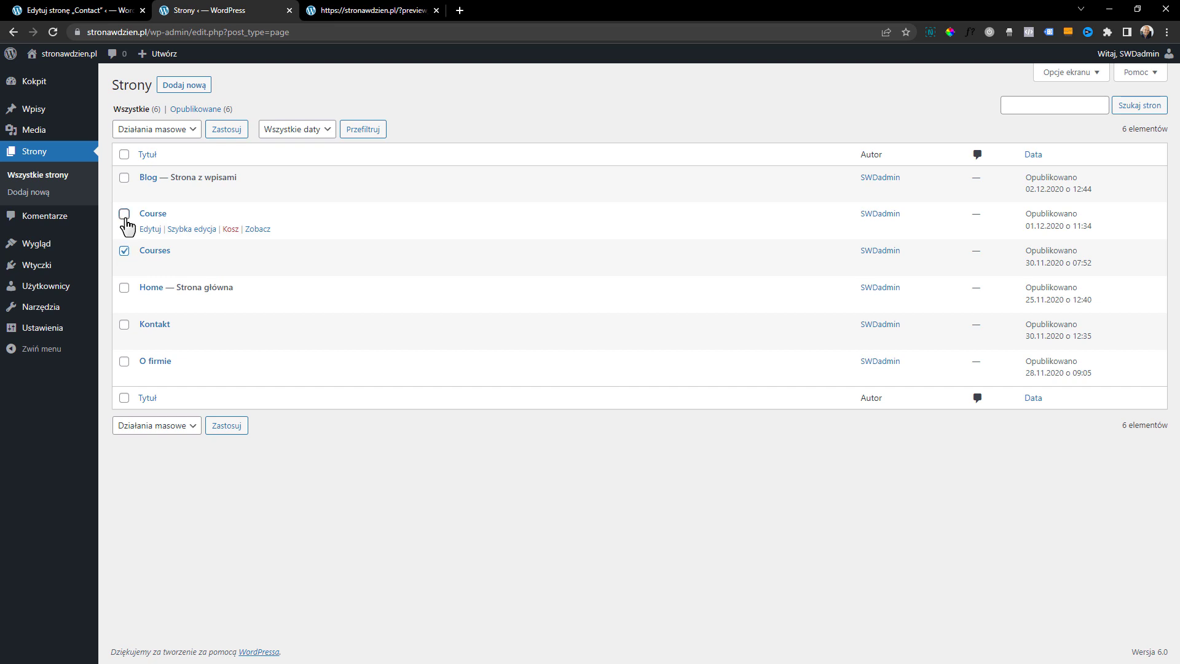
left_click(155, 129)
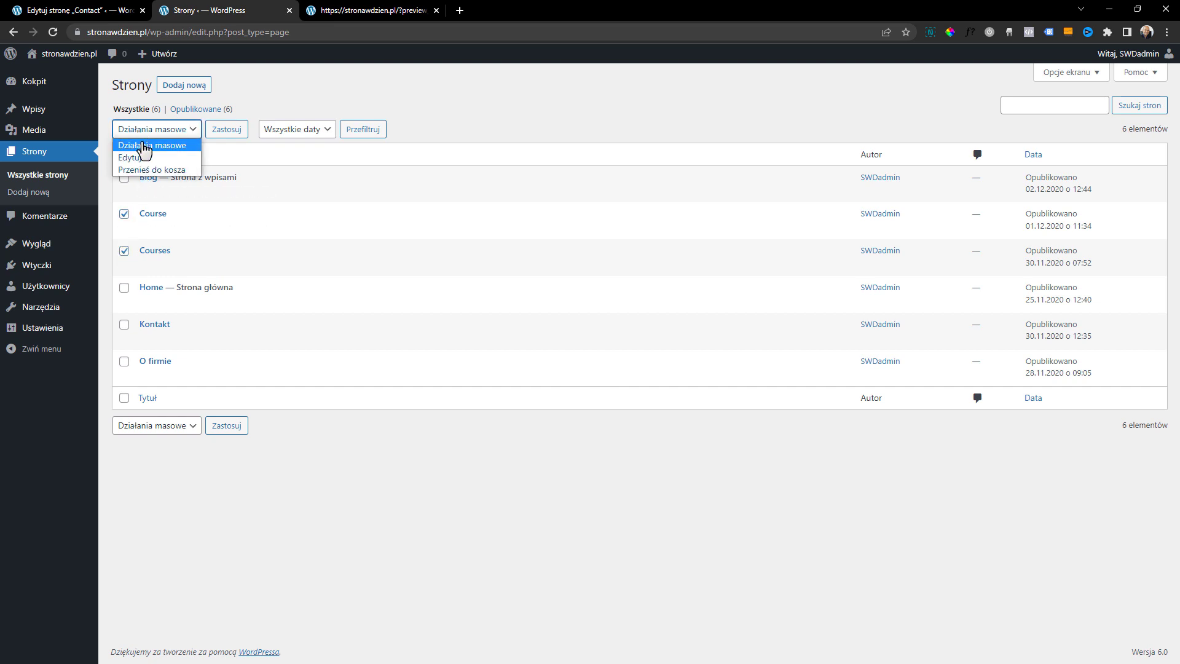
left_click(155, 172)
left_click(224, 136)
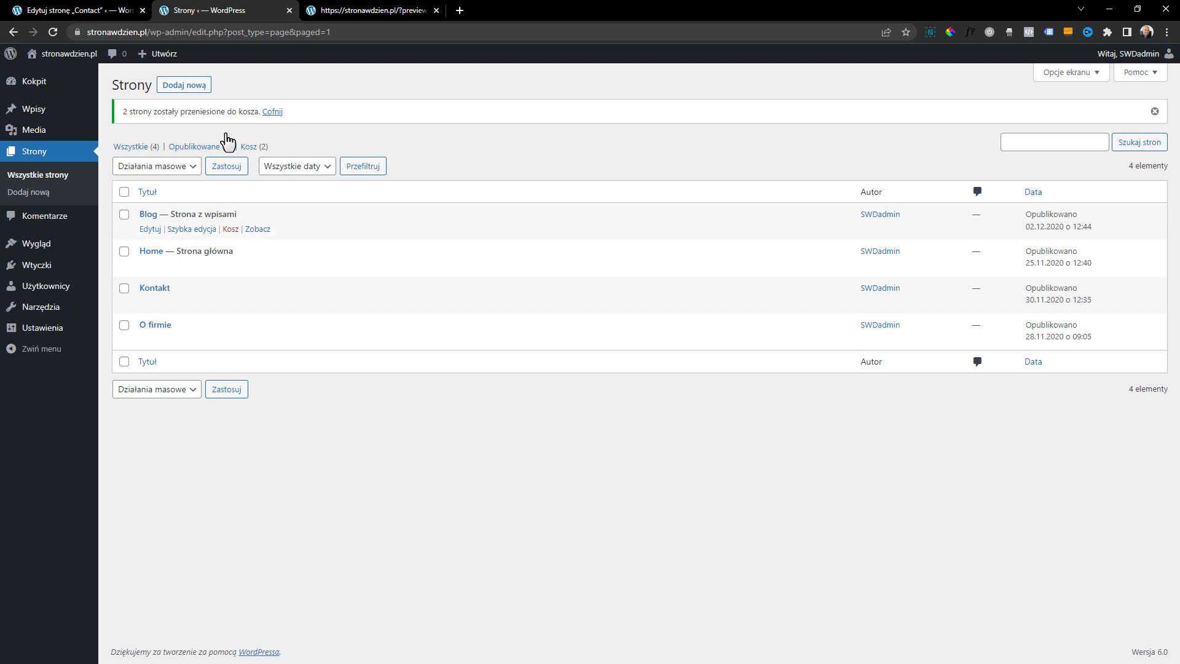
Create a new page titled "Oferta" and start its empty content paragraph
left_click(191, 91)
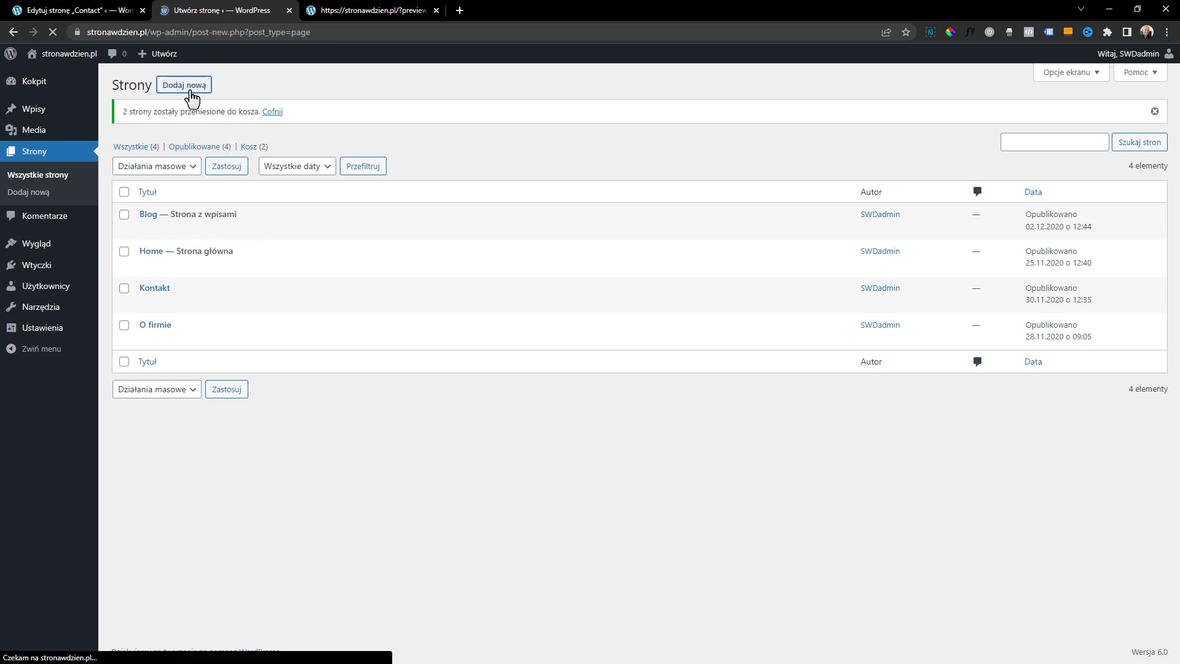
type("Oferta")
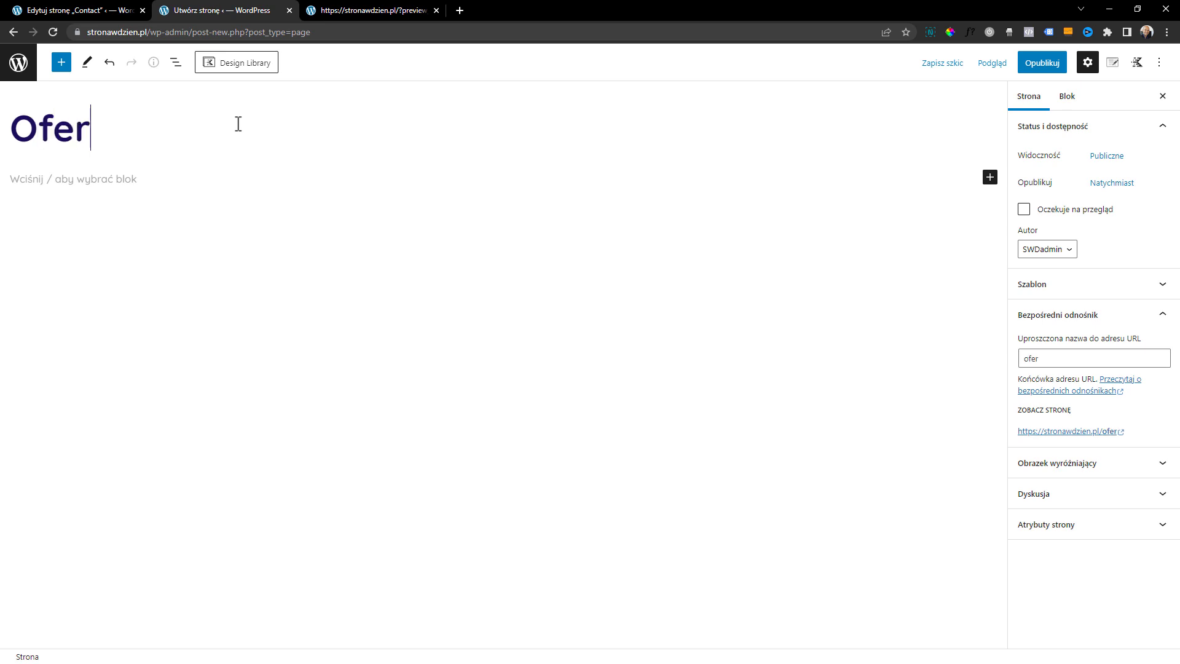
left_click(227, 182)
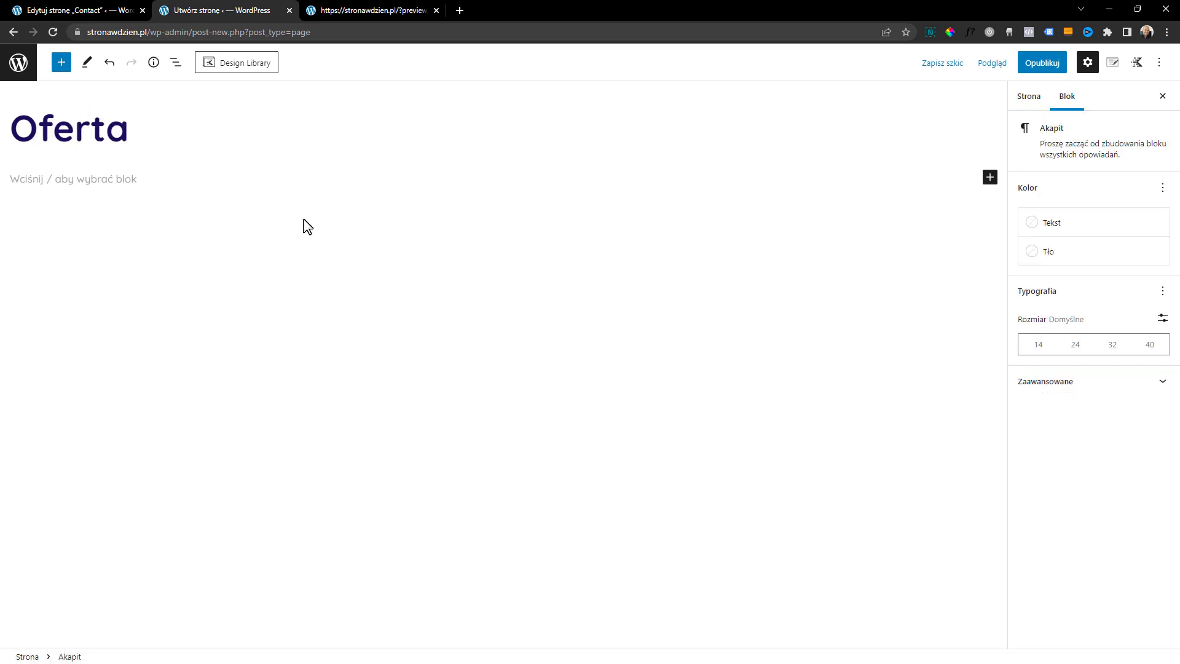
Look through the Kadence and standard text blocks available for insertion on the Oferta page
left_click(62, 63)
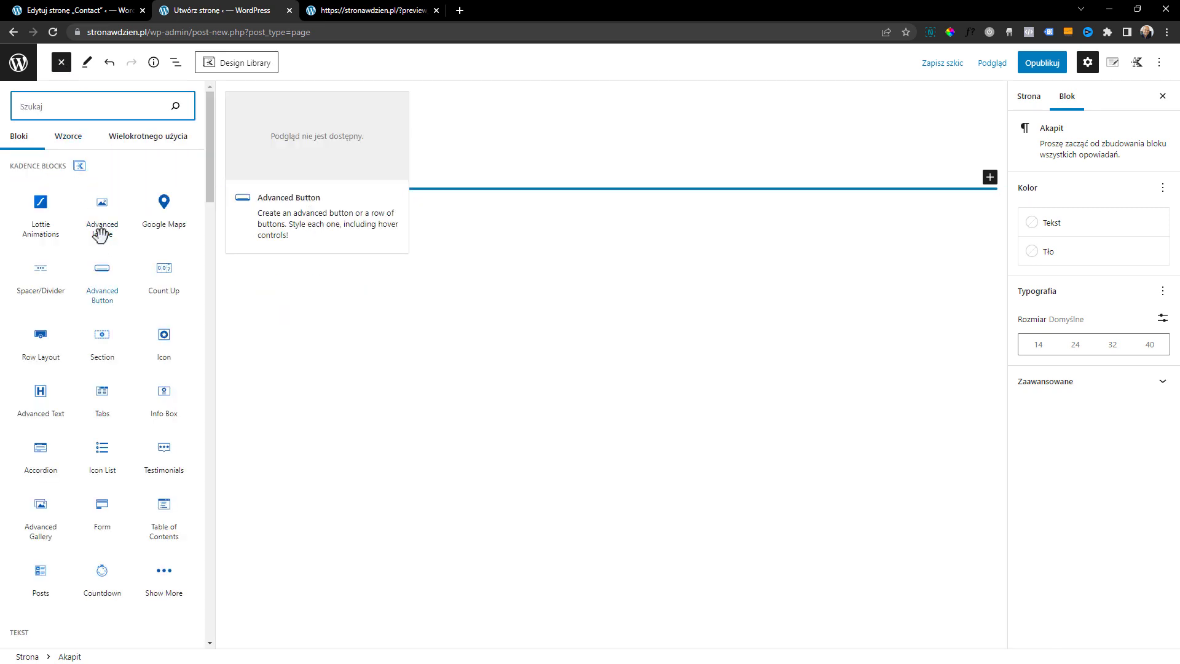
mouse_move(103, 280)
scroll(103, 281, "down", 5)
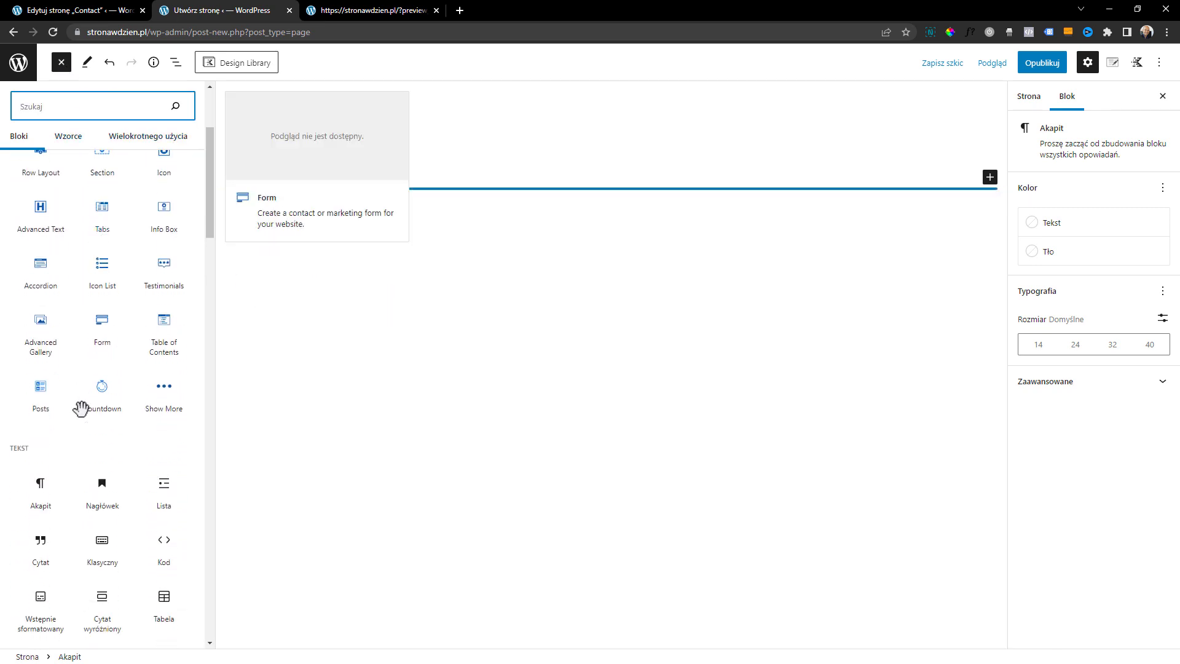
mouse_move(127, 396)
scroll(127, 397, "down", 3)
left_click_drag(207, 264, 212, 161)
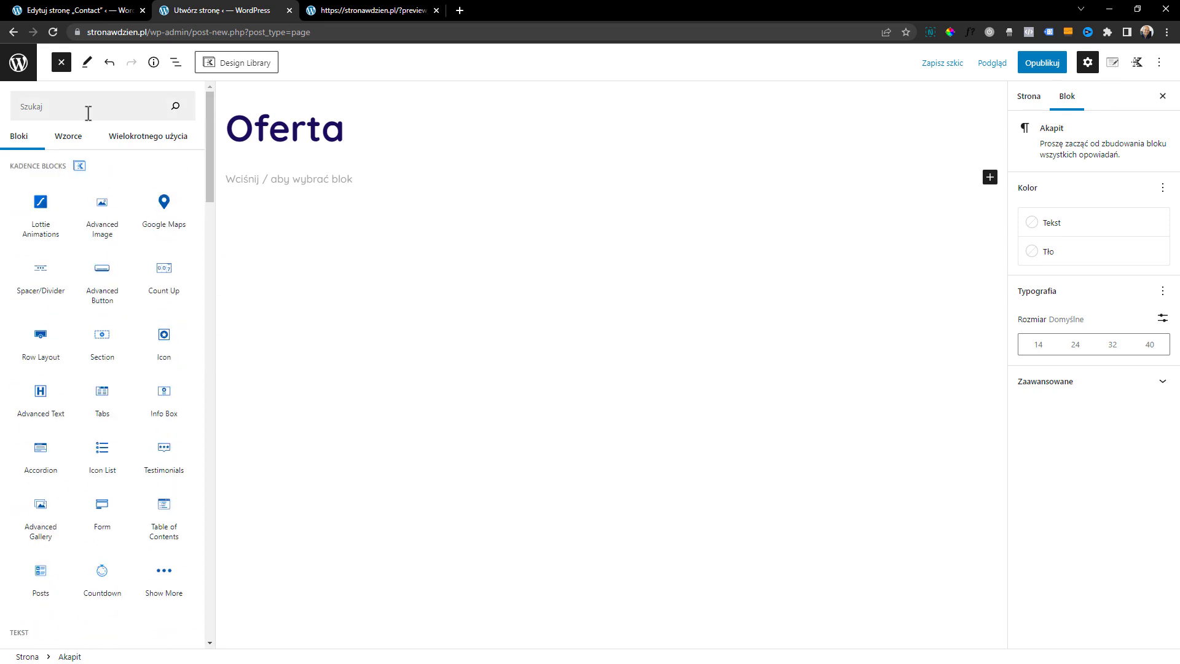
Insert the Hero section "Create Amazing Content with Gutenberg" from the Kadence Design Library into the Oferta page
left_click(241, 69)
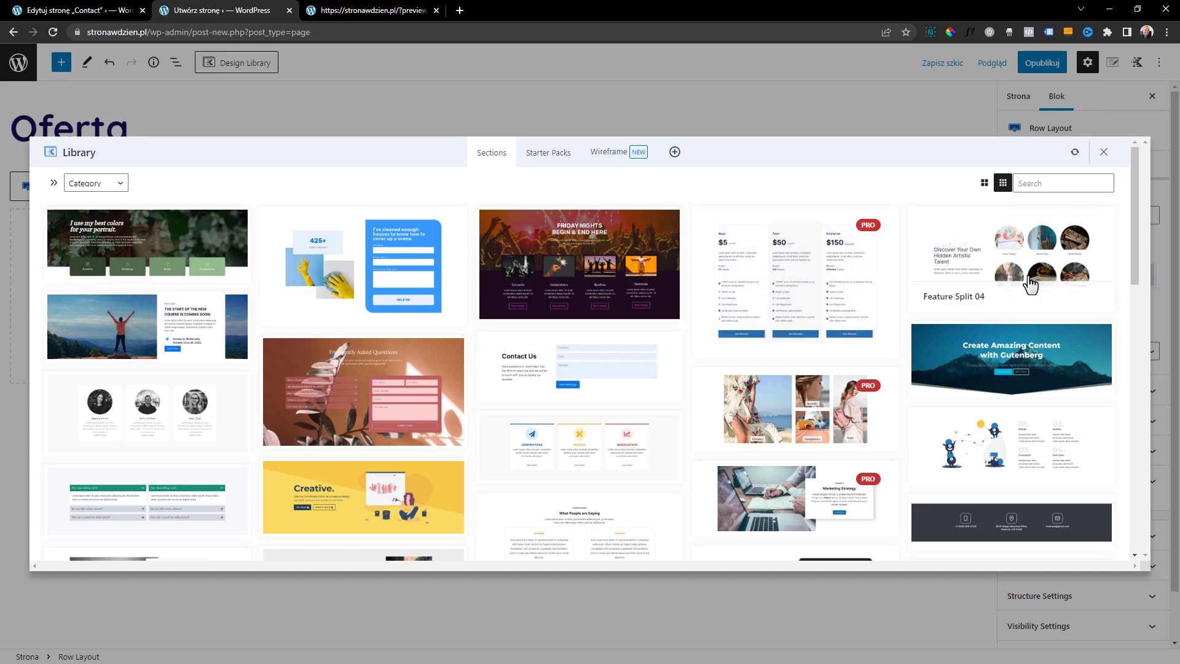
scroll(1029, 282, "down", 3)
scroll(1029, 282, "down", 2)
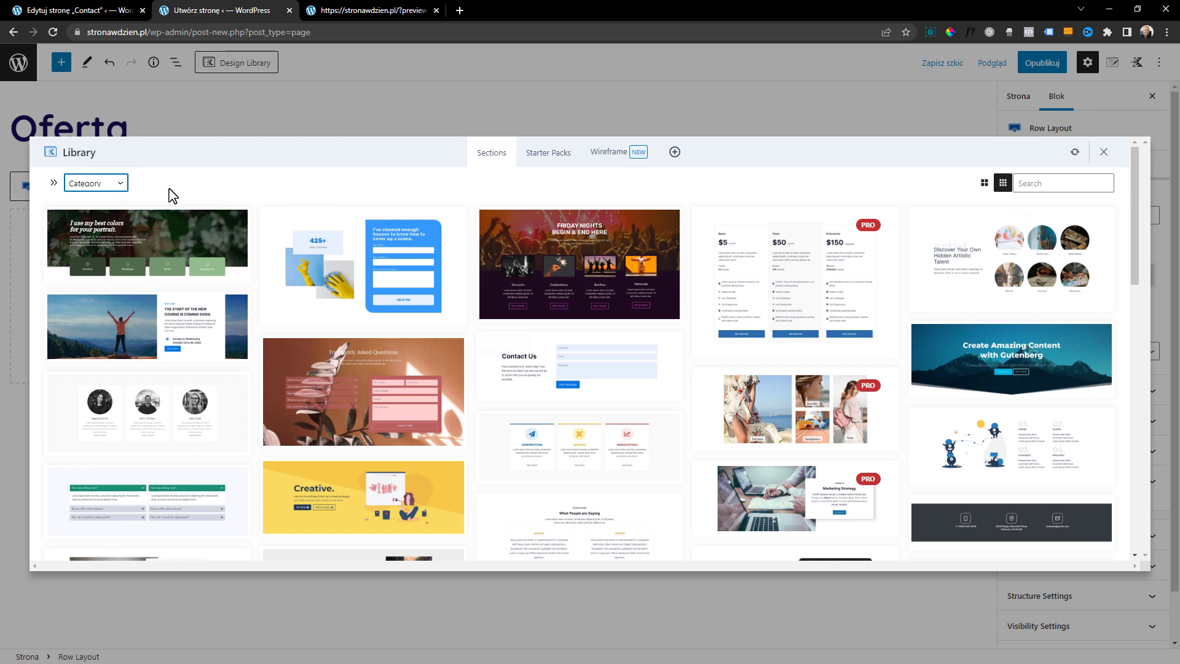
left_click(107, 189)
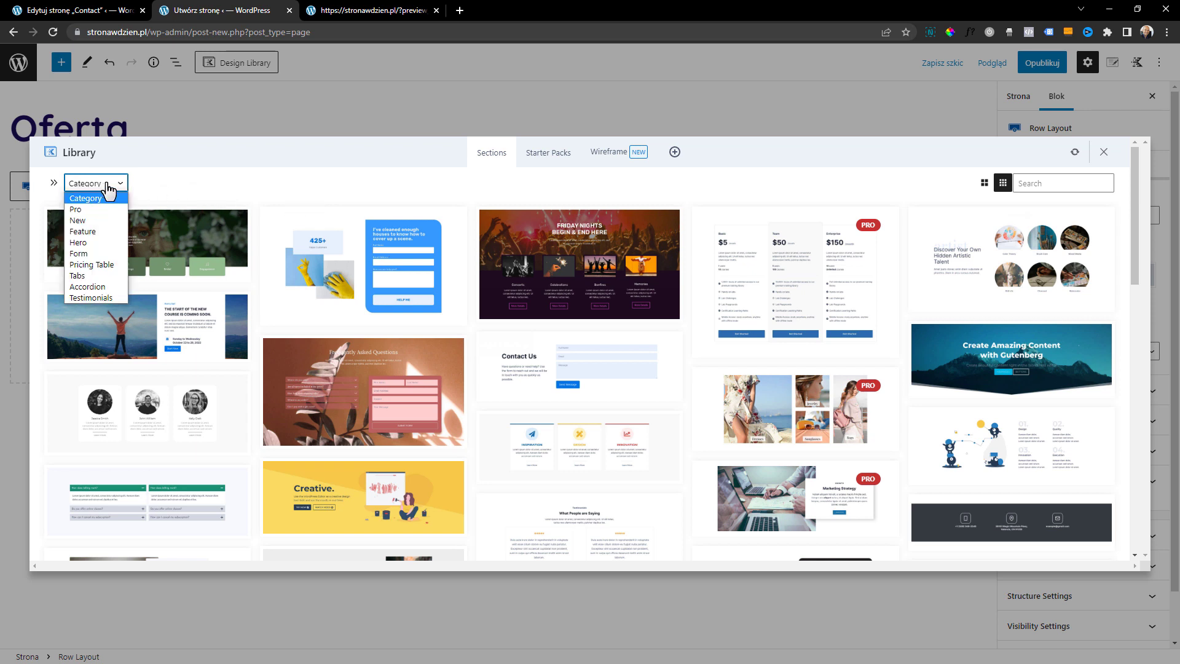
left_click(110, 241)
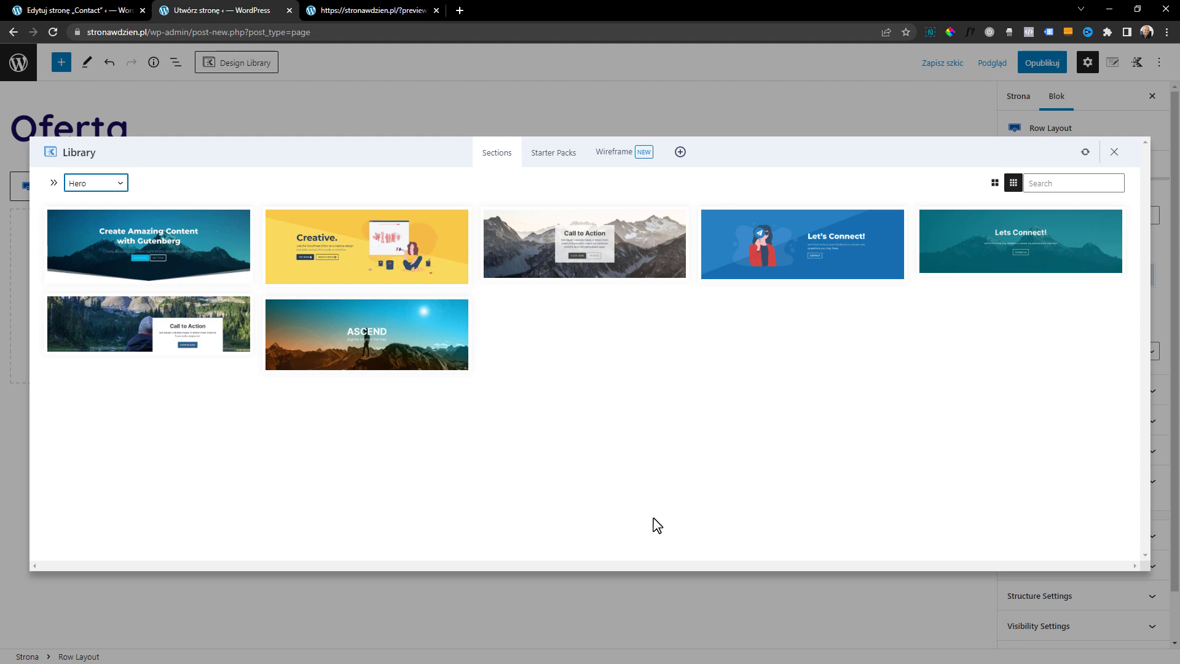
left_click(117, 261)
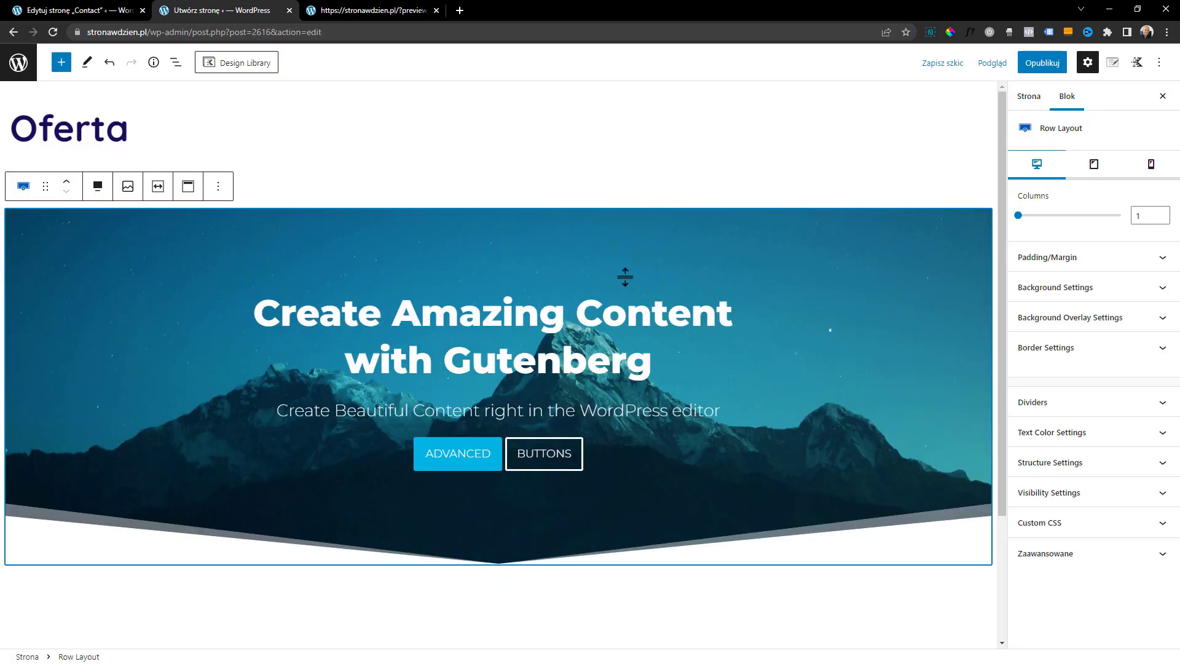
scroll(463, 364, "down", 2)
scroll(463, 363, "up", 2)
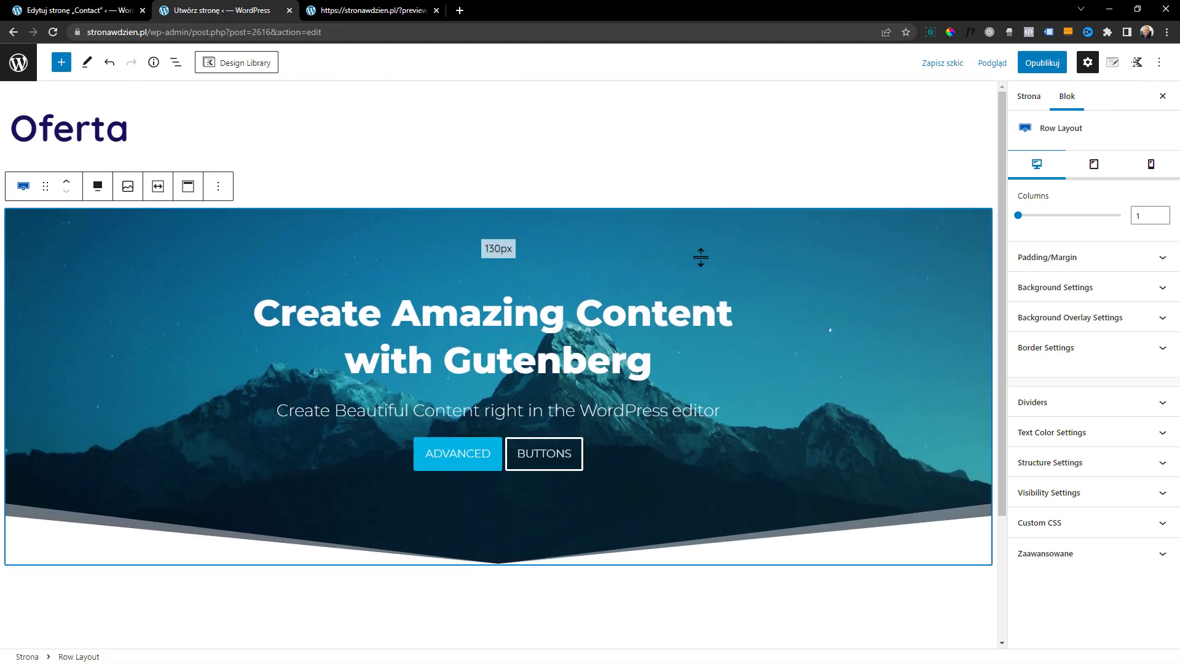
scroll(698, 256, "down", 2)
scroll(498, 394, "up", 2)
Insert the two-plan Pricing Table section with the photo background from the Design Library below the hero section
left_click(246, 70)
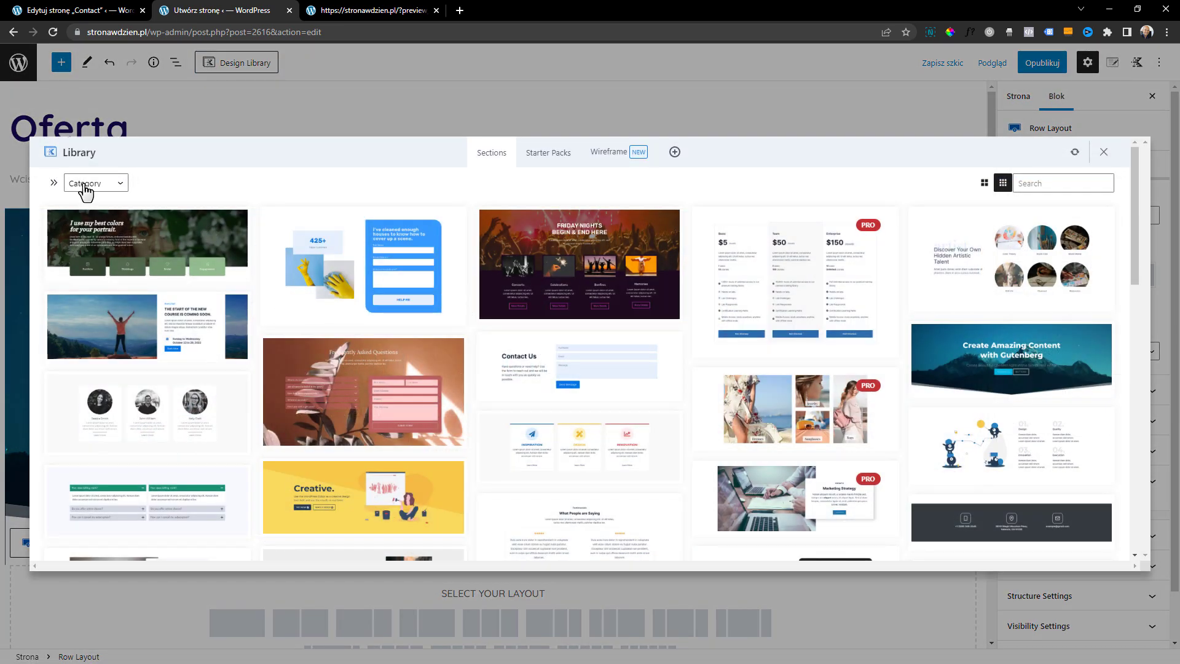
left_click(85, 187)
left_click(78, 253)
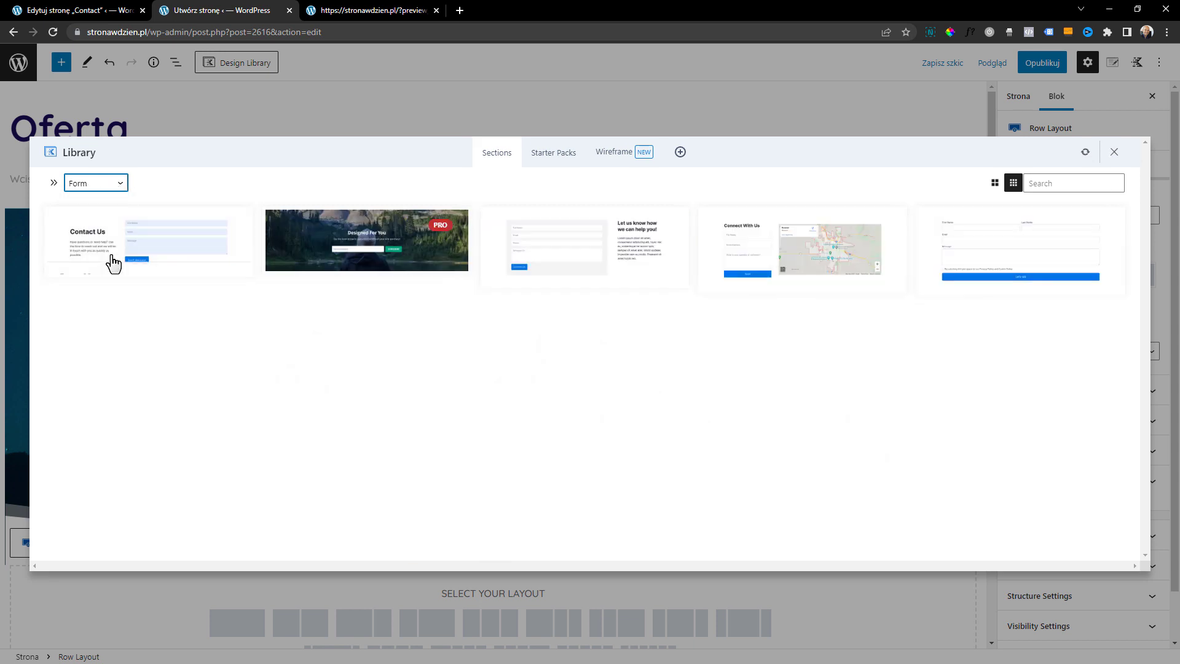
left_click(109, 183)
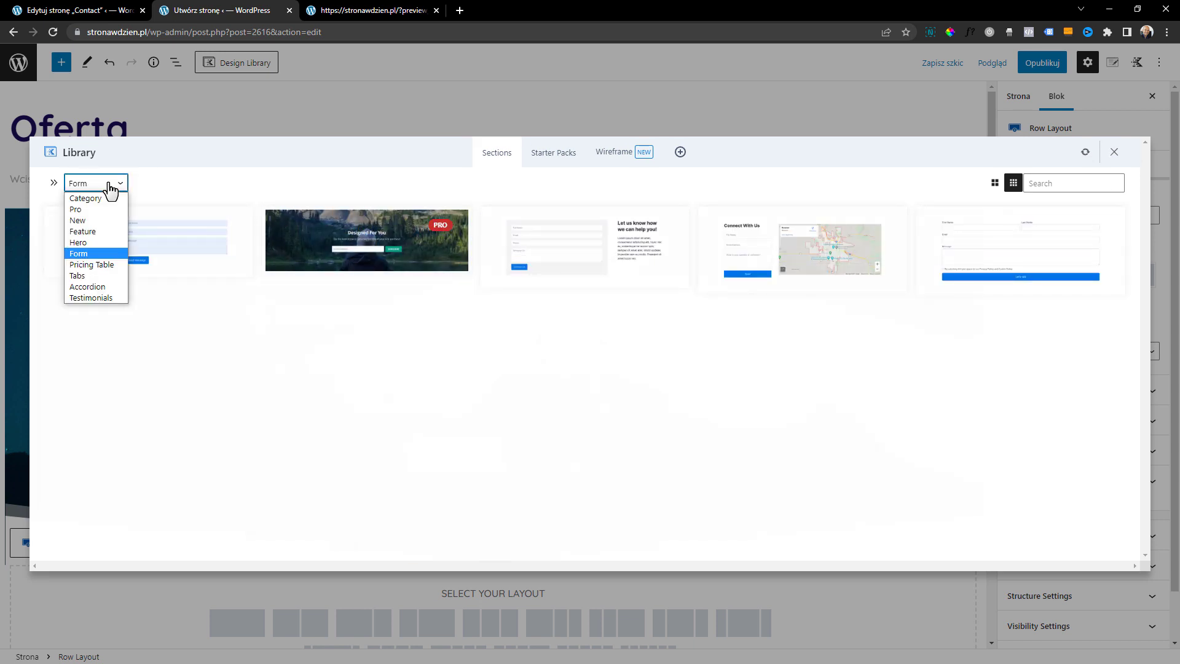
left_click(102, 264)
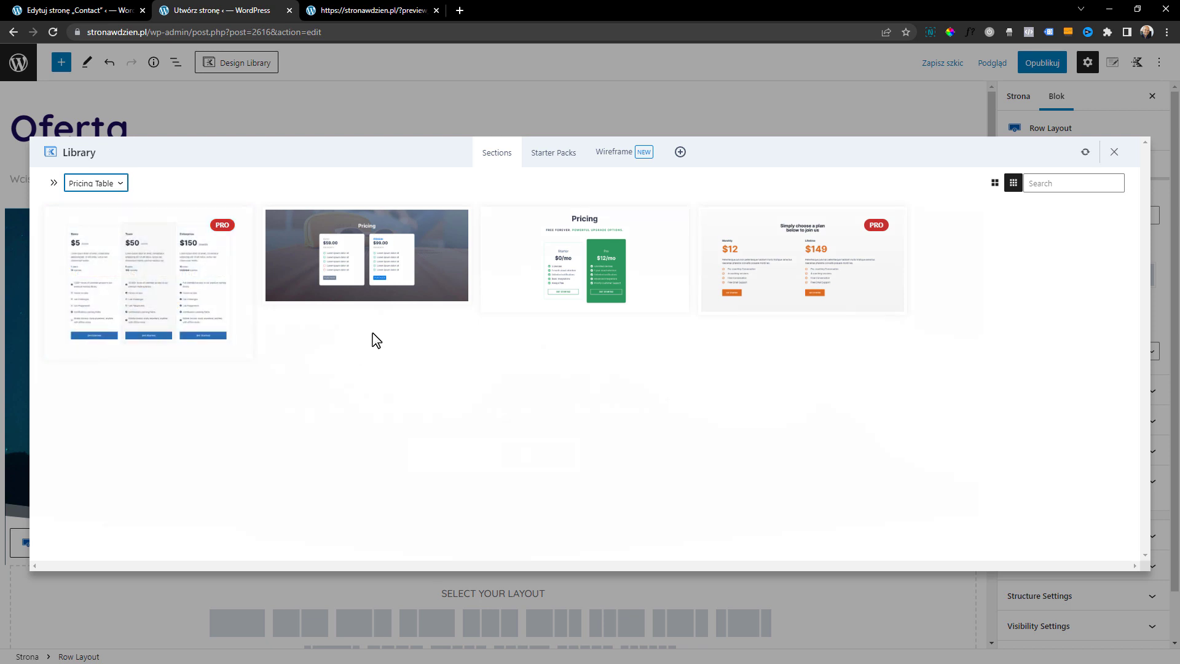
left_click(324, 294)
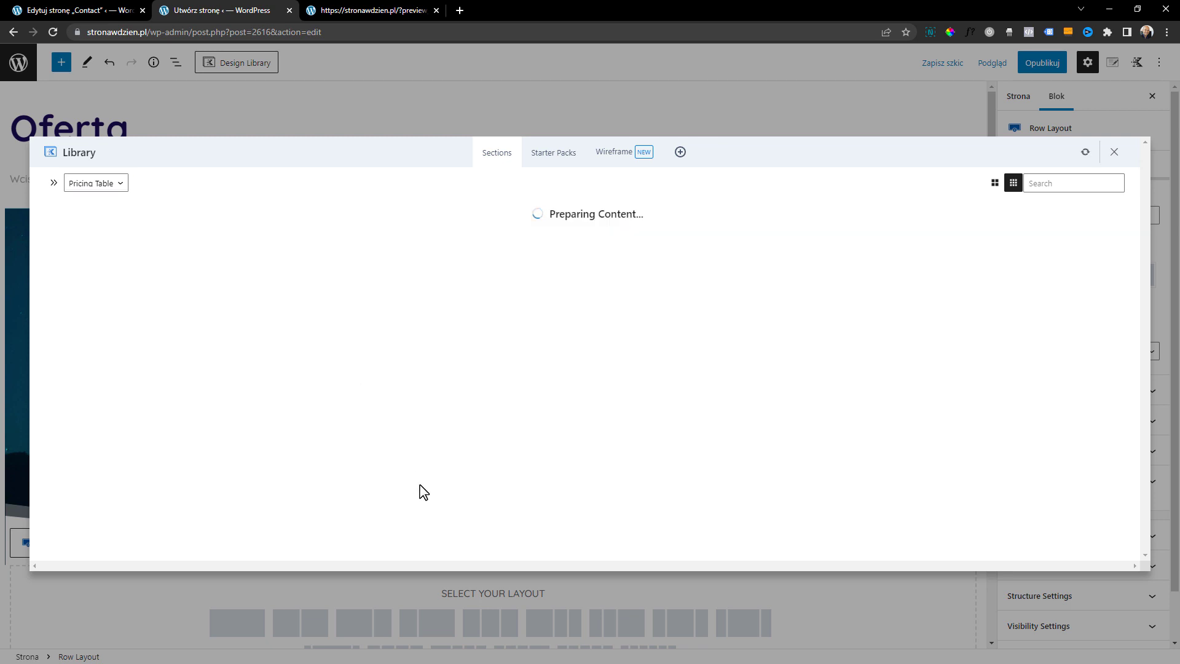
scroll(522, 413, "down", 1)
scroll(545, 481, "up", 1)
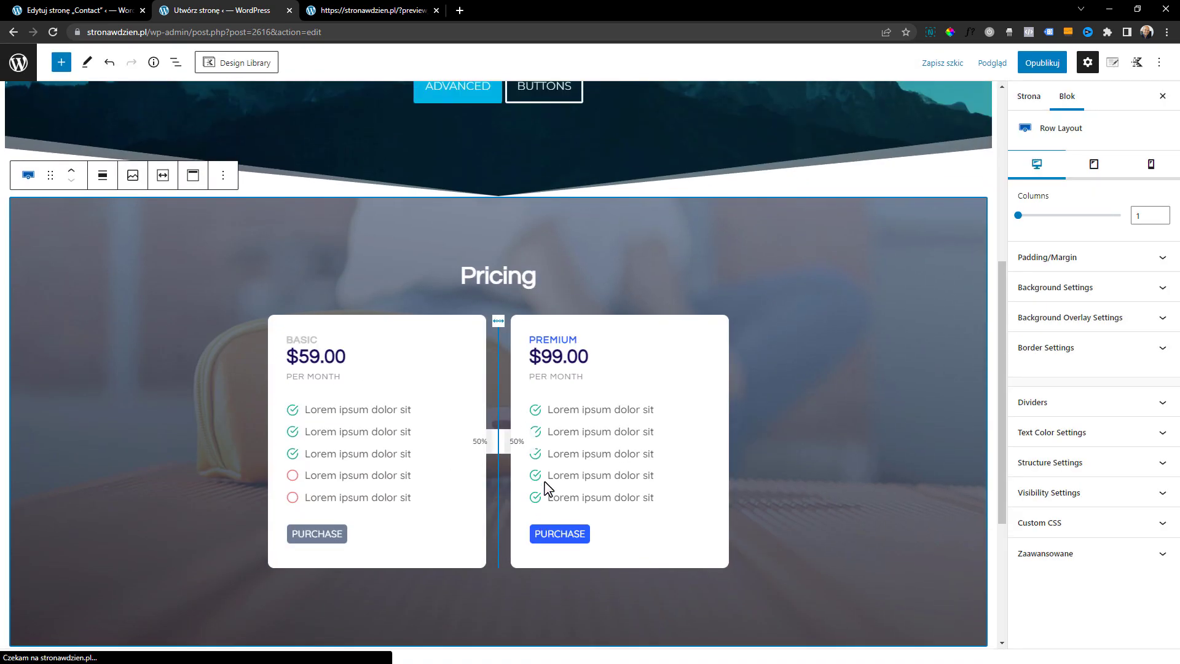
scroll(429, 332, "up", 2)
scroll(429, 332, "down", 2)
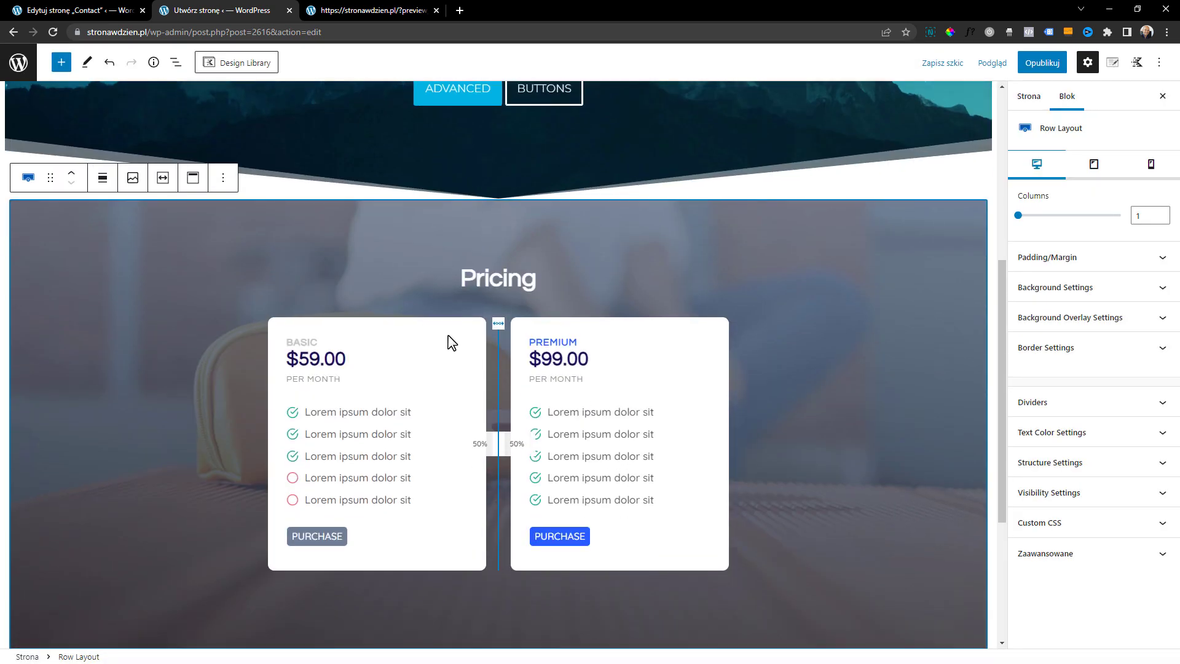
scroll(363, 313, "up", 1)
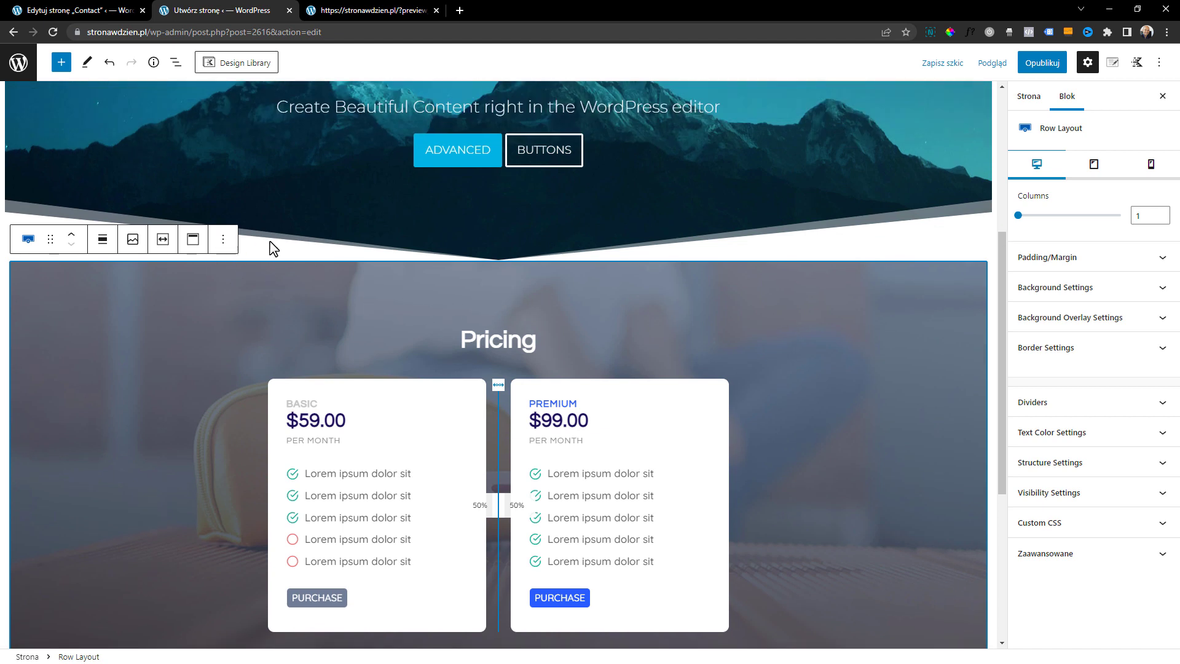
Remove the background image from the Pricing section's row in its Background Settings
left_click(28, 243)
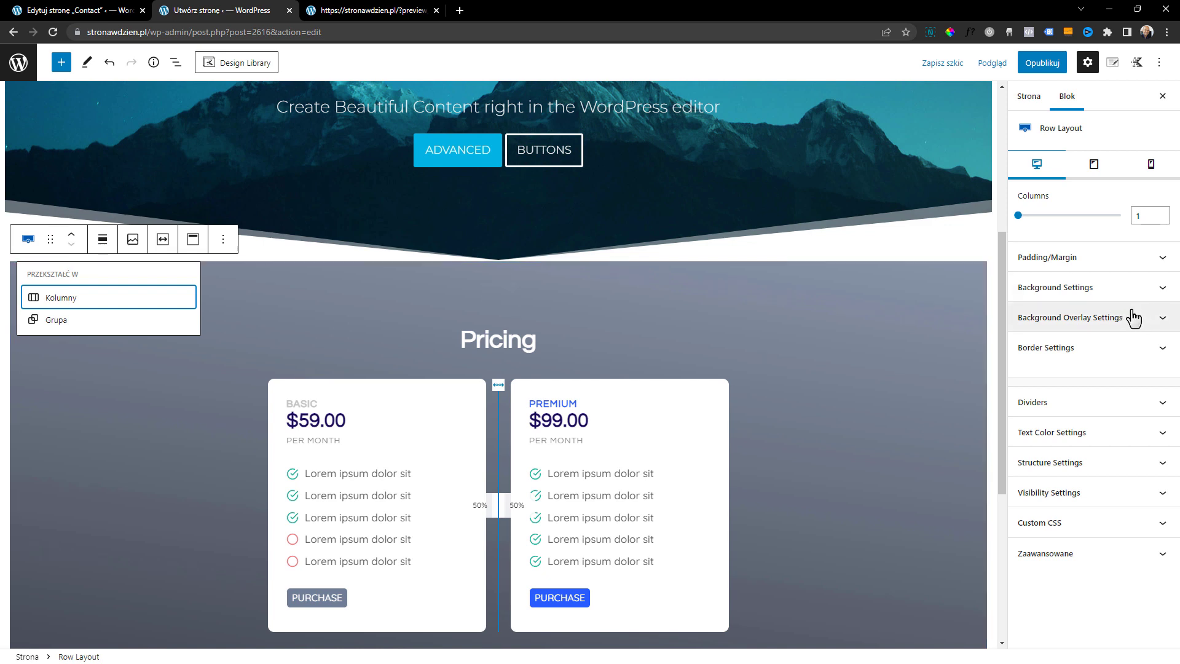
left_click(1113, 290)
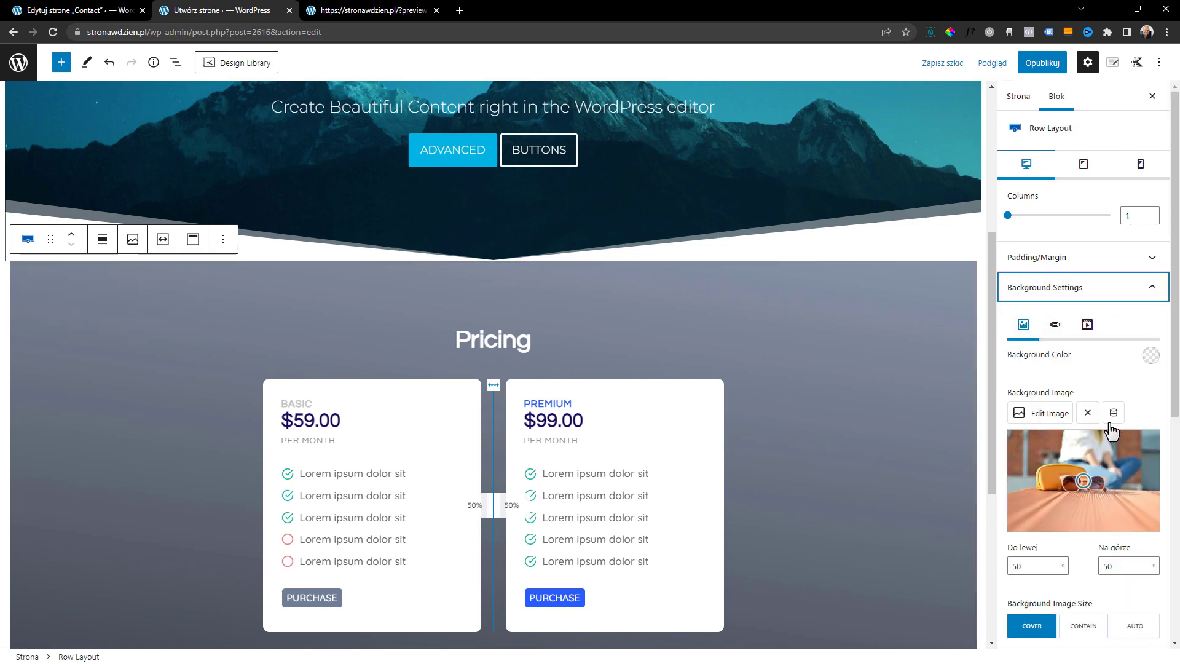
left_click(1089, 415)
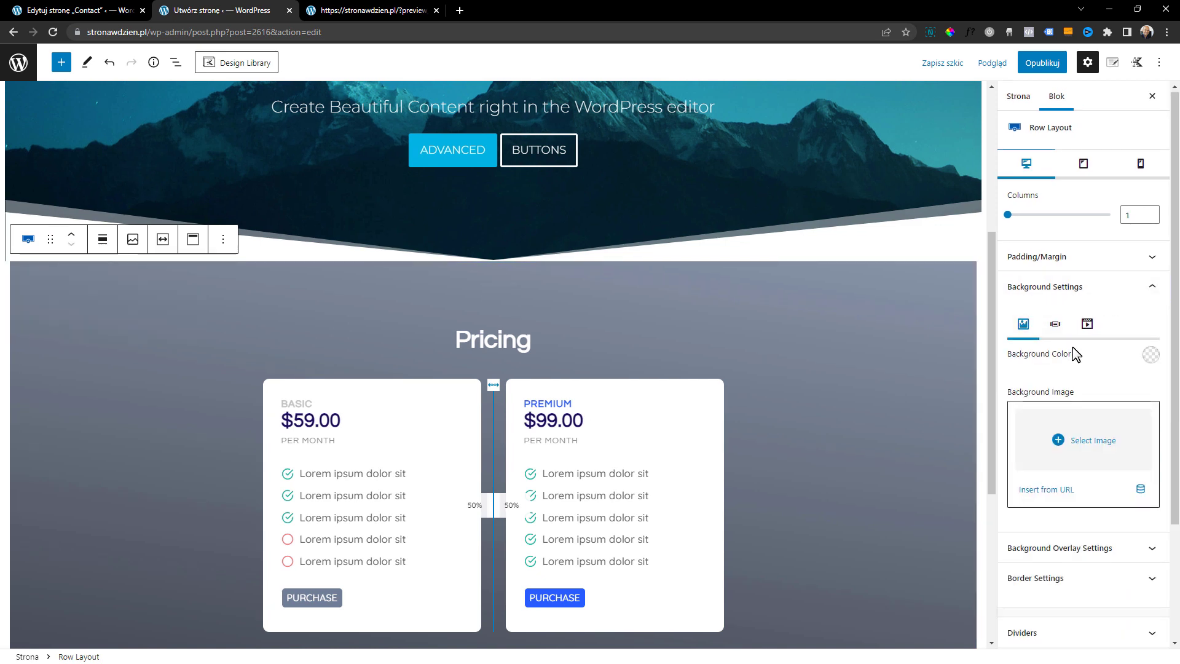
Set the Pricing row's background overlay opacity to 0 and switch the overlay type from Gradient to Normal
left_click(1074, 395)
scroll(1124, 458, "down", 1)
left_click(1134, 458)
left_click_drag(1104, 416, 1002, 414)
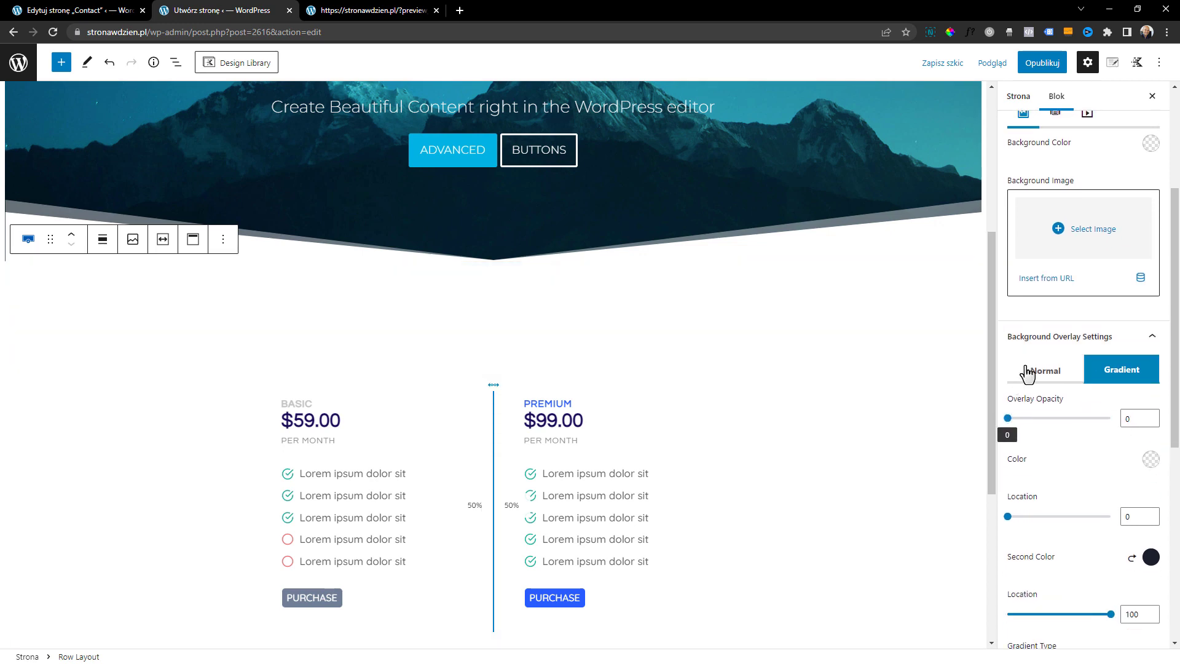
left_click(1025, 369)
scroll(819, 420, "up", 1)
scroll(774, 392, "down", 1)
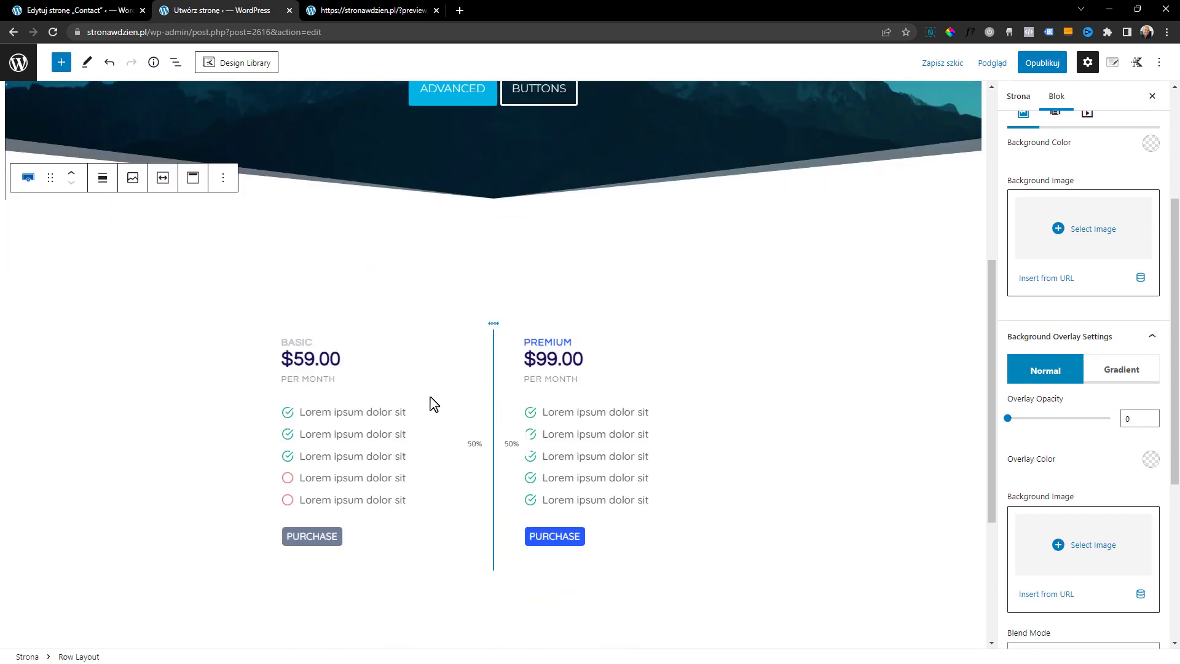
Start publishing the page so its pre-publish check opens
scroll(508, 401, "up", 2)
scroll(888, 322, "up", 1)
left_click(1042, 62)
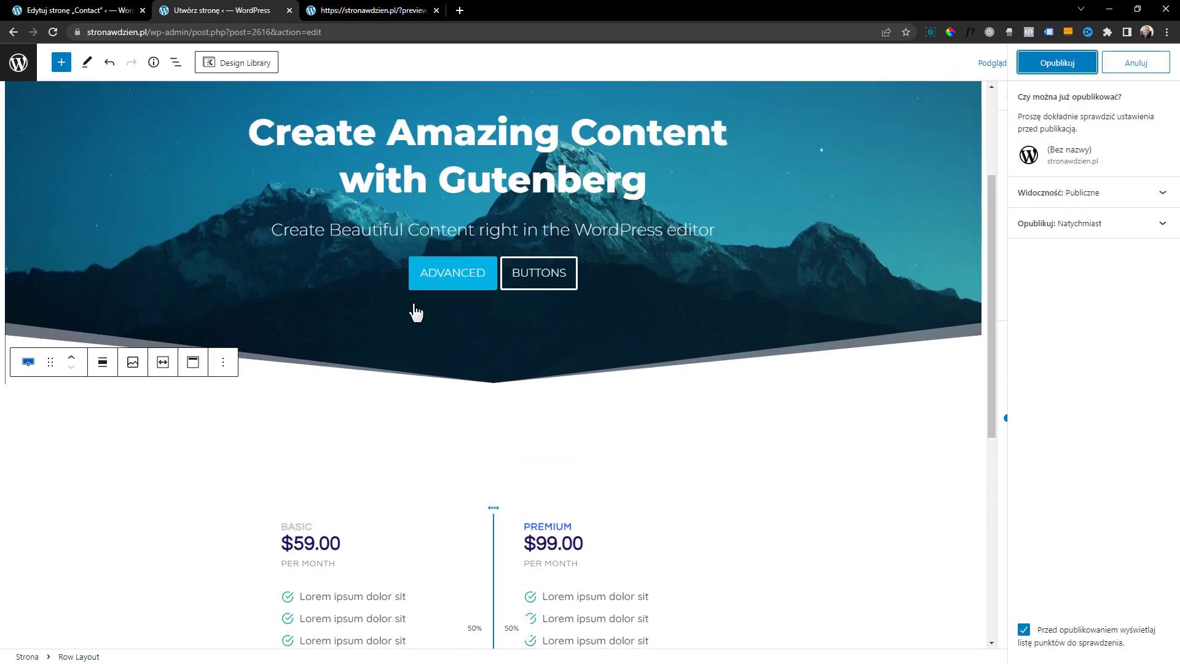
scroll(473, 285, "up", 3)
scroll(677, 309, "down", 2)
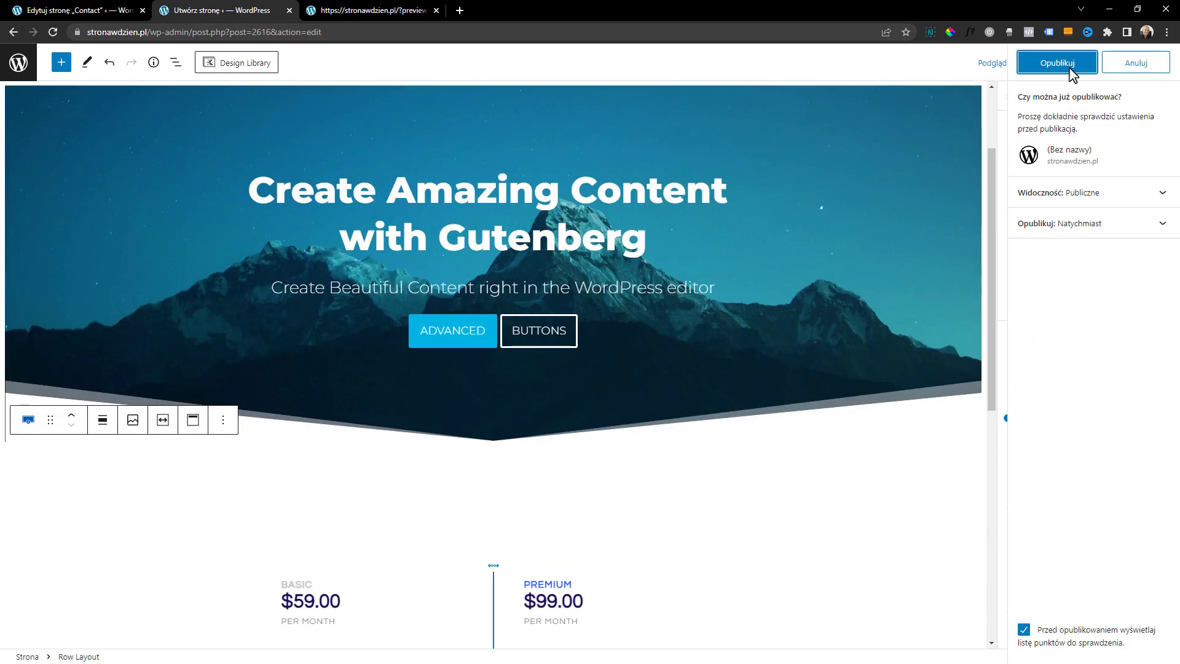
Insert the Tabs section with icon tabs from the Design Library below the pricing section and switch through its tabs
left_click(238, 63)
left_click(119, 184)
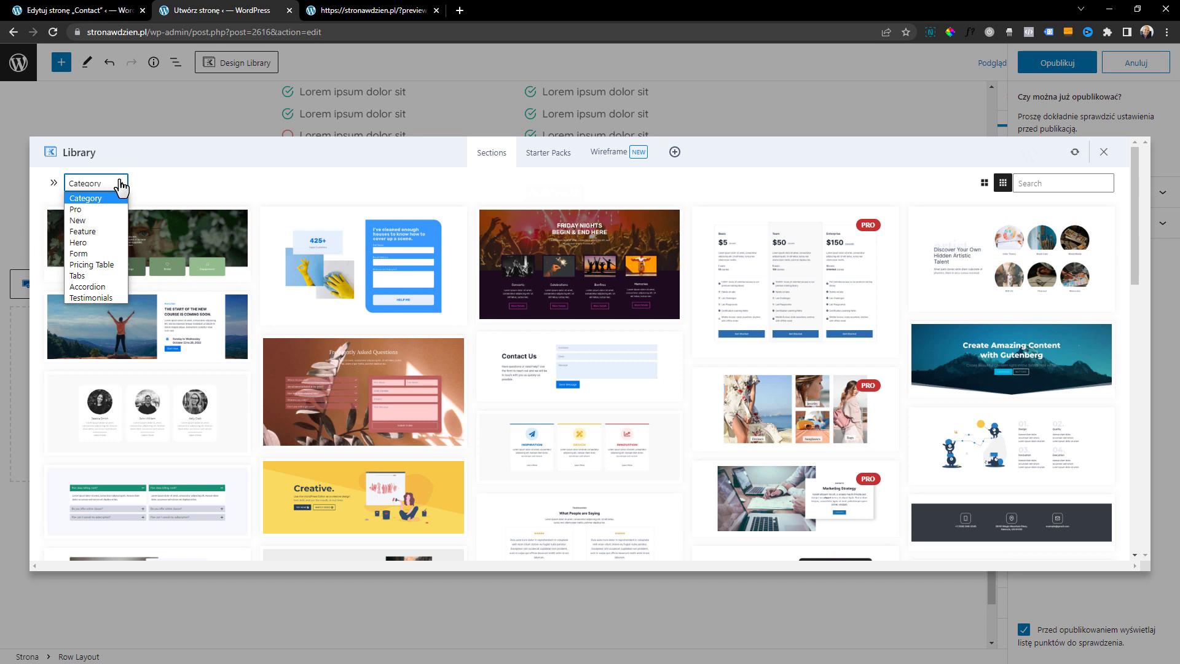
left_click(98, 276)
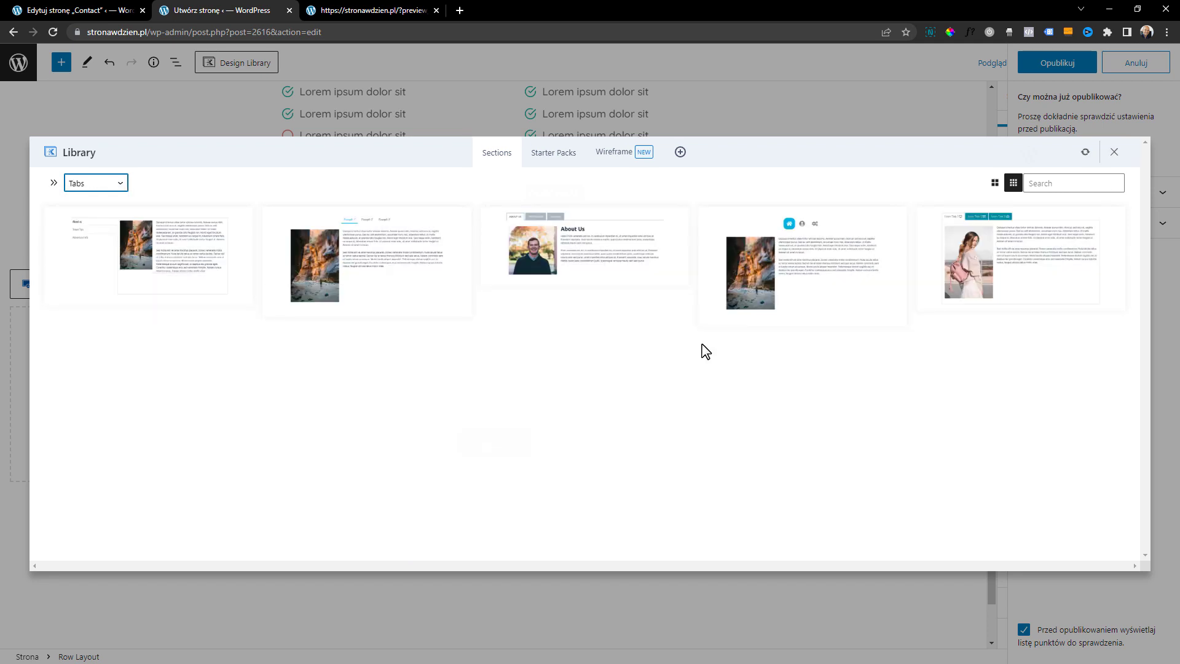
left_click(793, 280)
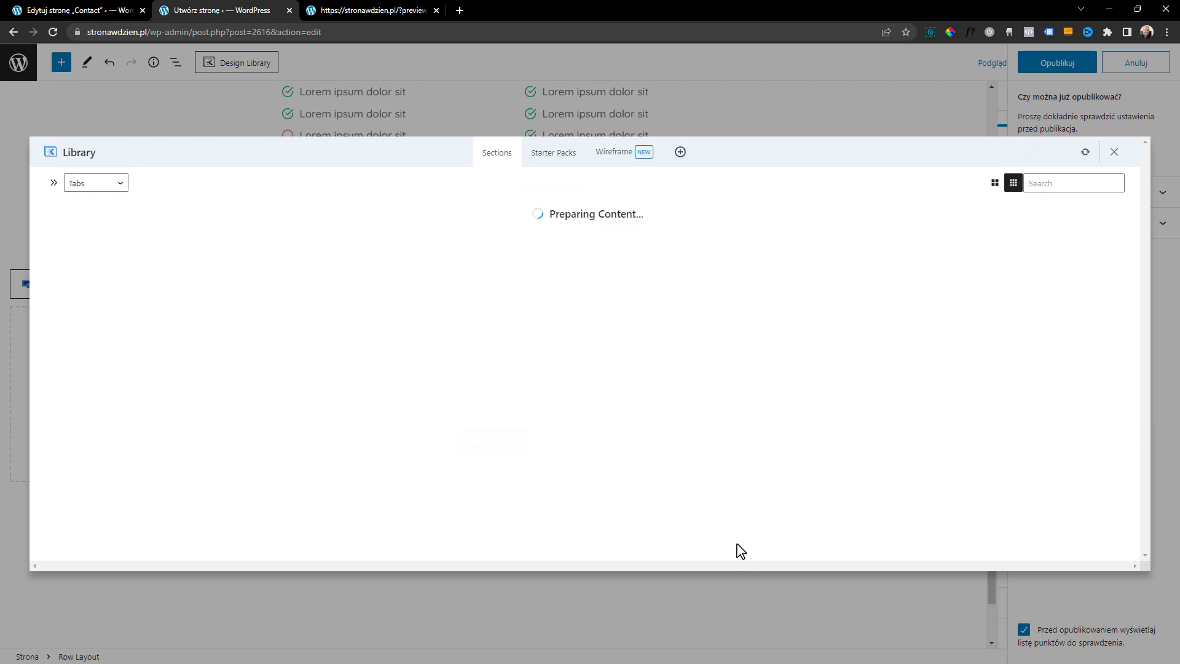
scroll(588, 379, "up", 2)
left_click(499, 314)
left_click(548, 316)
left_click(443, 315)
scroll(591, 472, "up", 7)
scroll(600, 488, "down", 6)
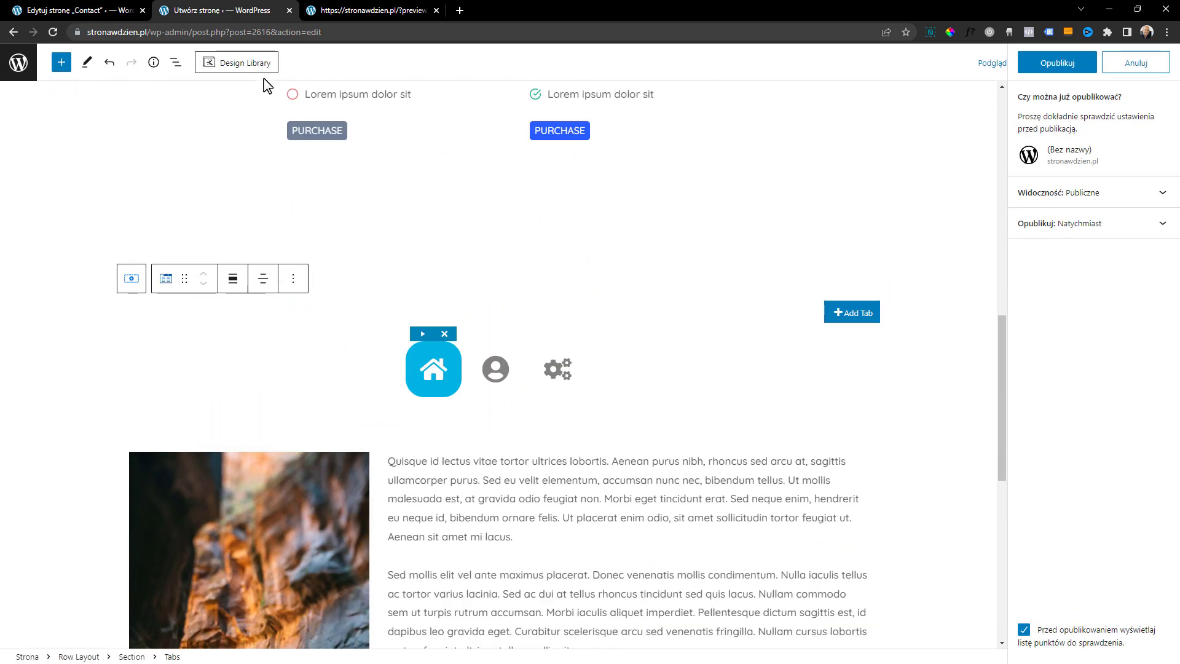
Insert the two-column green Accordion section "How does billing work?" from the Design Library below the tabs section
left_click(246, 62)
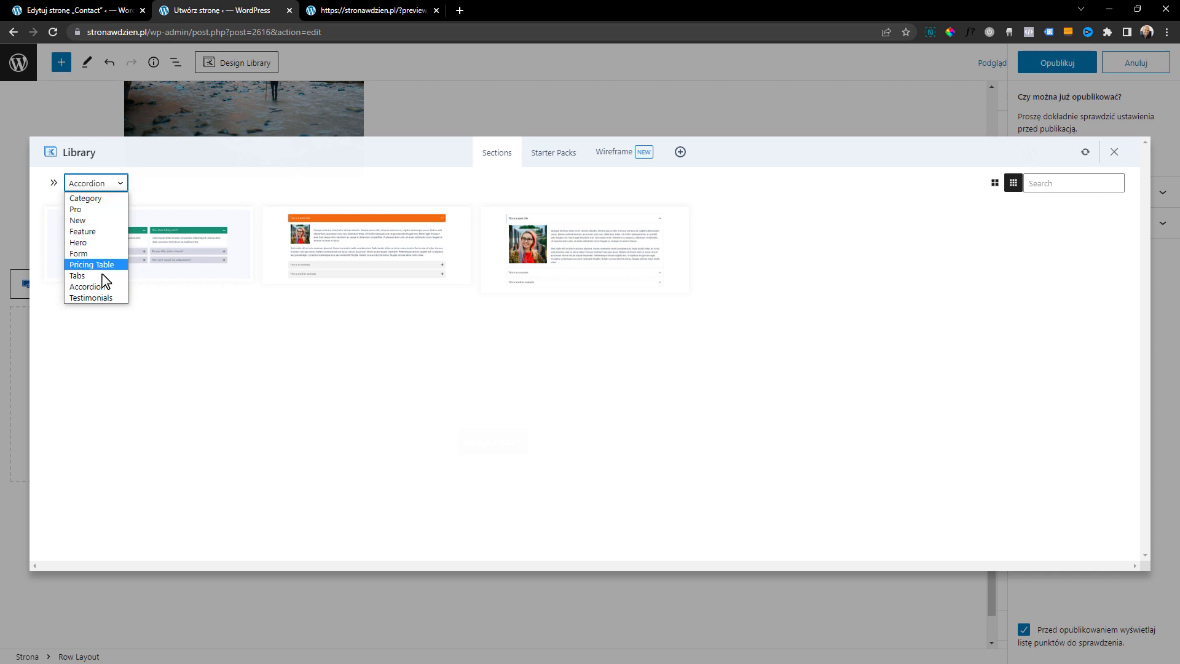
left_click(99, 288)
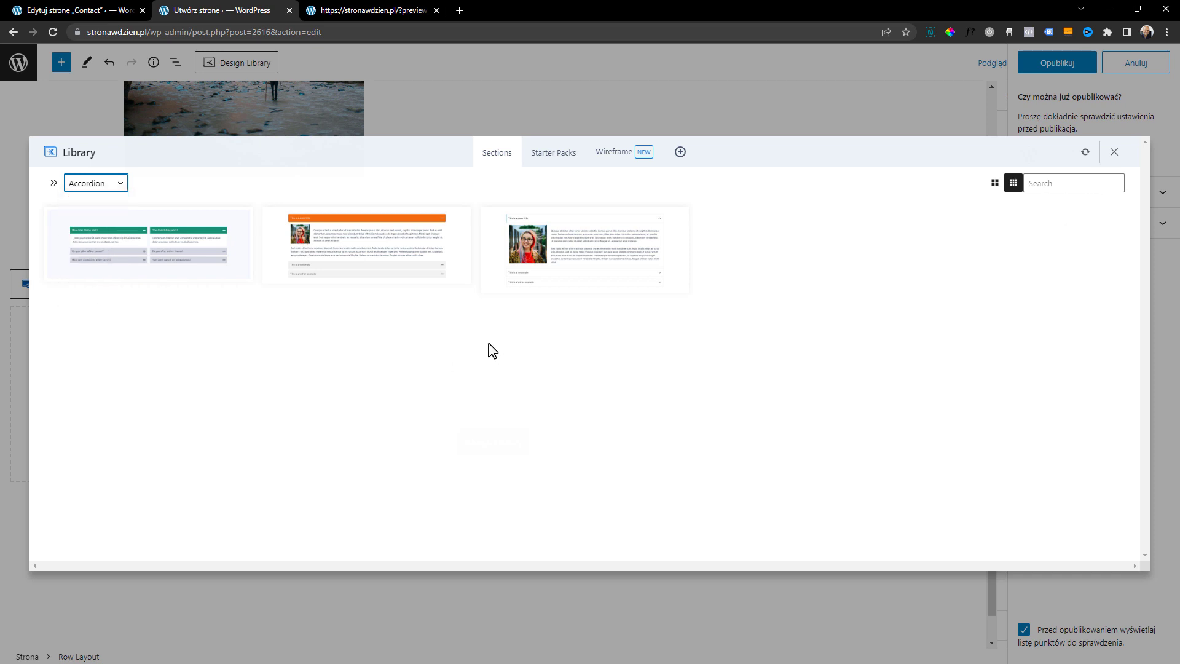
left_click(124, 250)
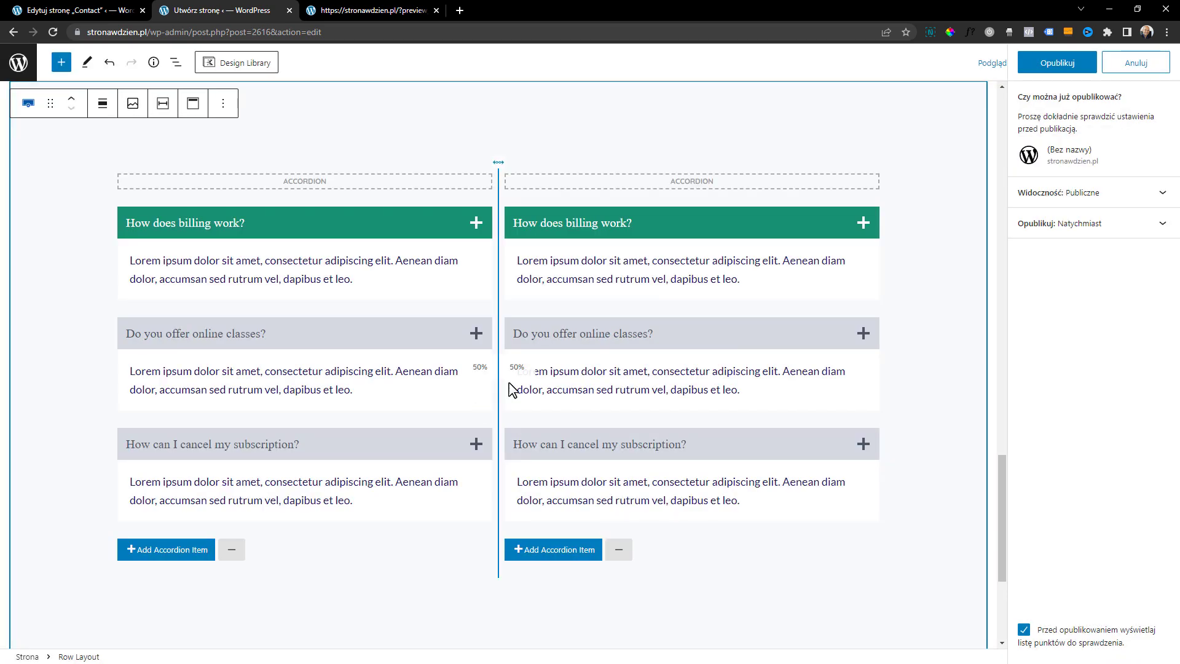
scroll(612, 464, "down", 2)
scroll(614, 464, "up", 5)
scroll(617, 454, "down", 4)
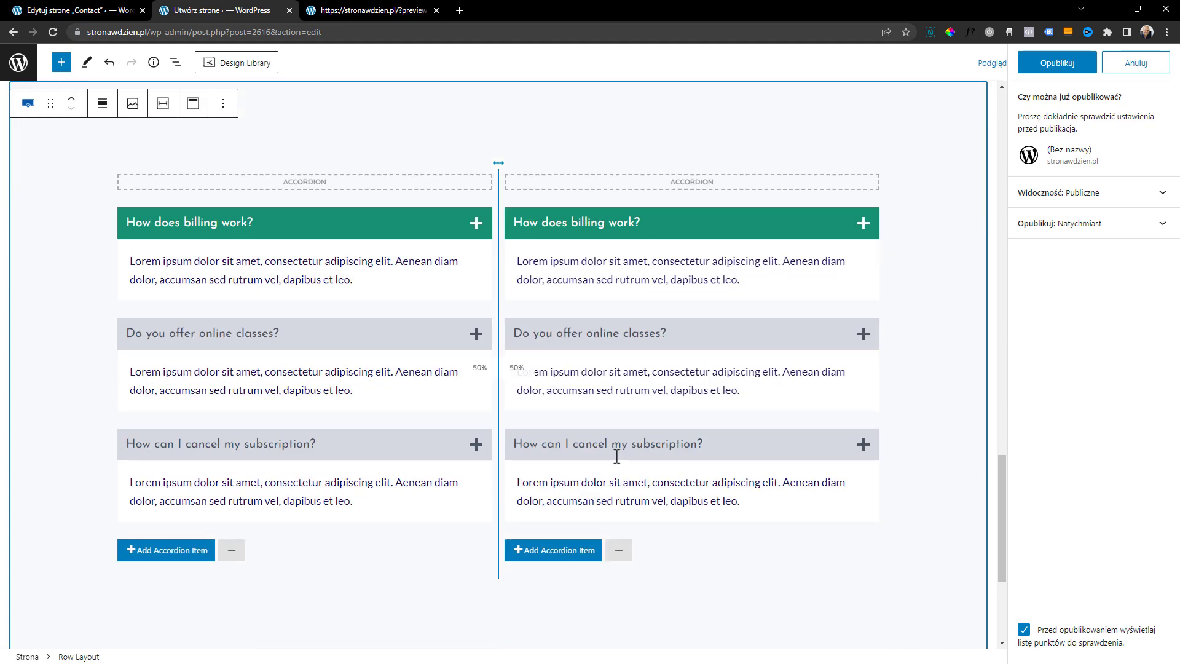
scroll(616, 465, "down", 1)
Insert the Testimonials section "What People are Saying" from the Design Library below the accordion
left_click(238, 63)
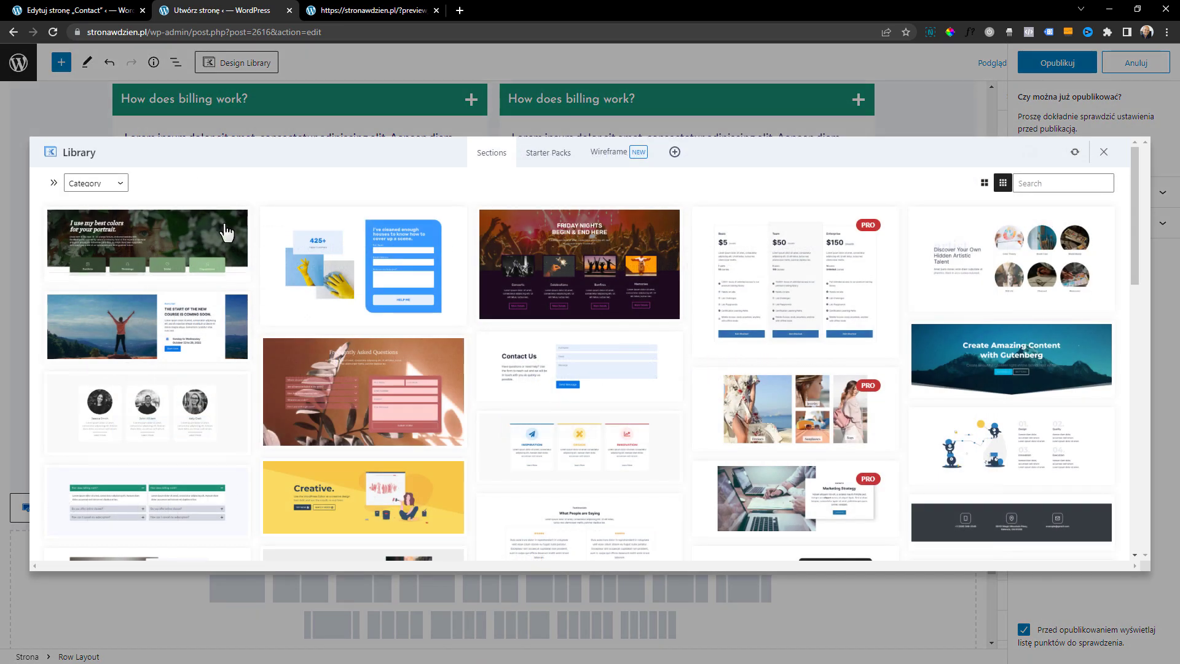
left_click(115, 185)
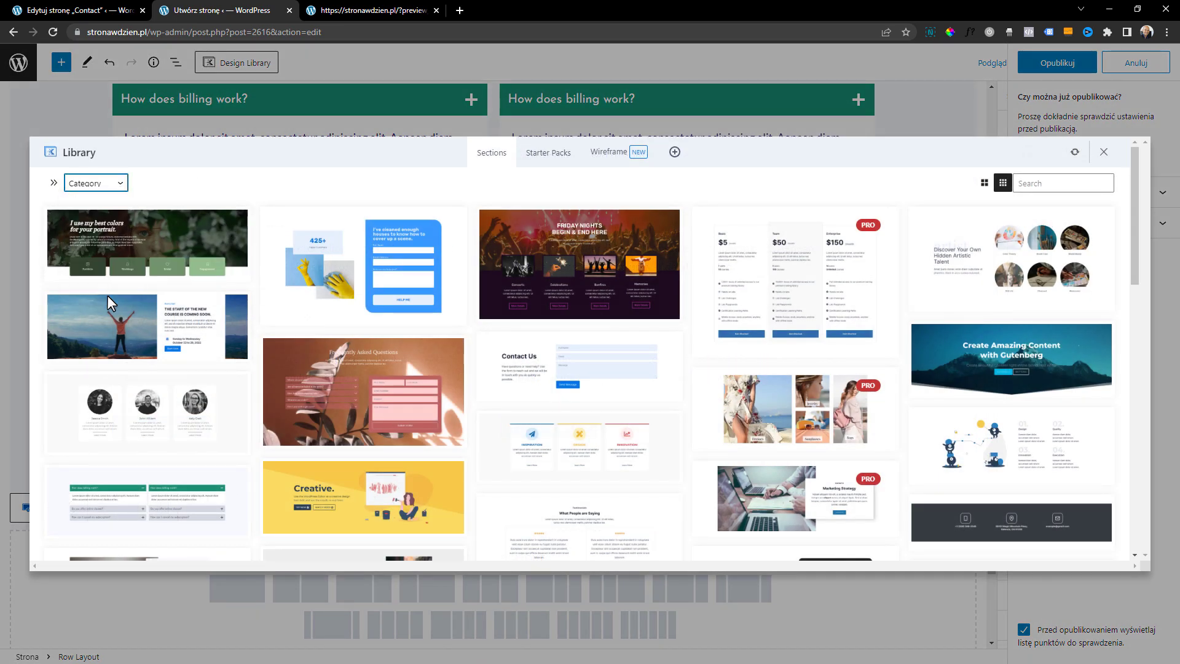
left_click(90, 298)
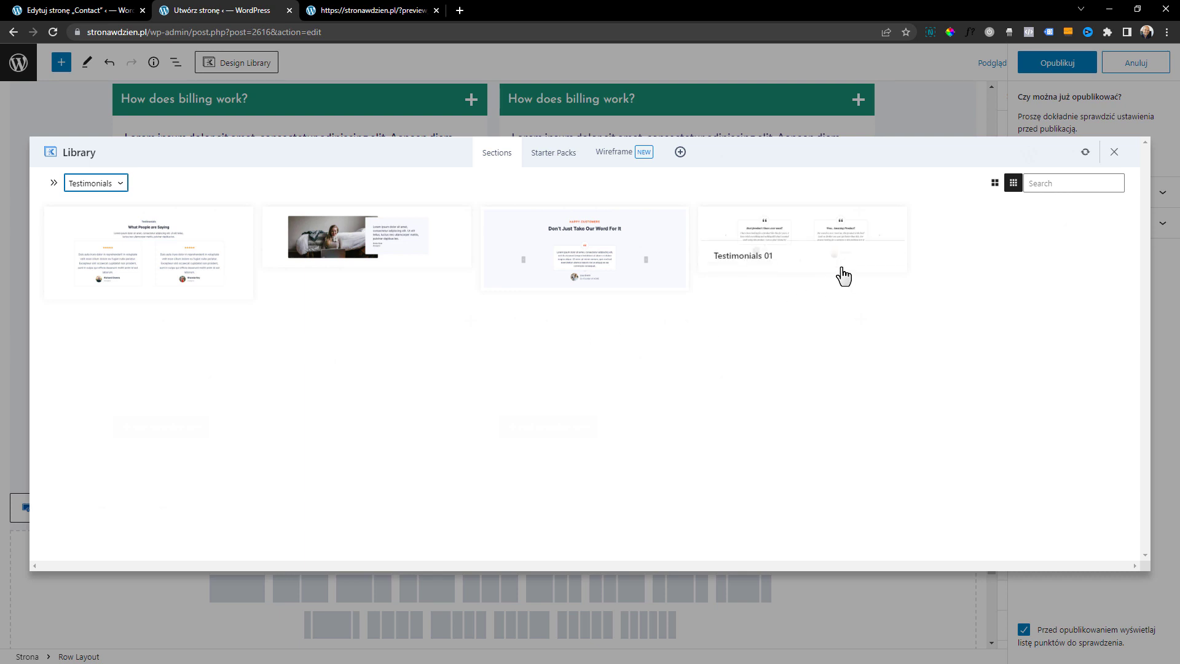
left_click(164, 259)
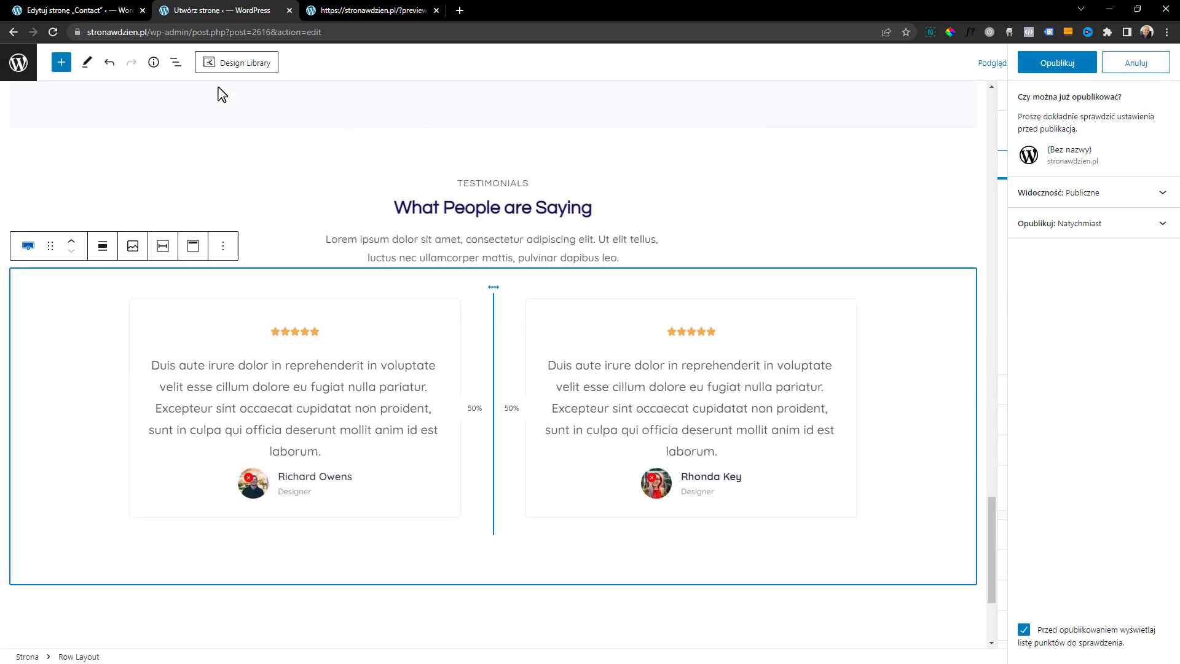
Insert the Form section "Let us know how we can help you!" below the testimonials and select its form fields
left_click(233, 66)
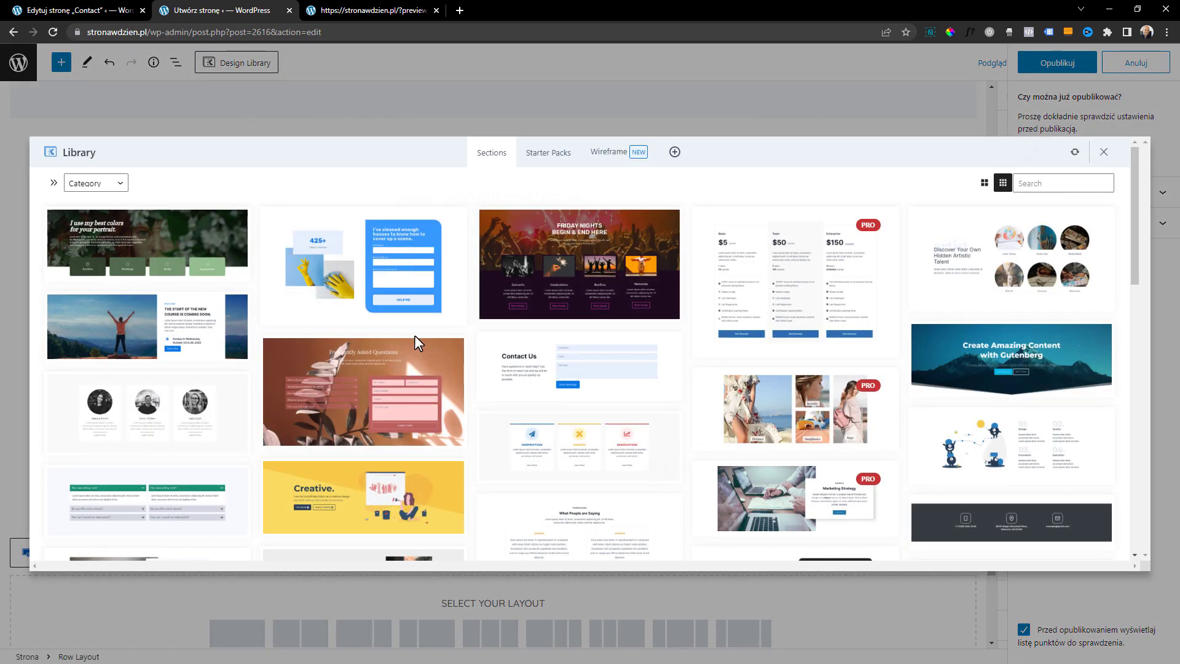
left_click(117, 186)
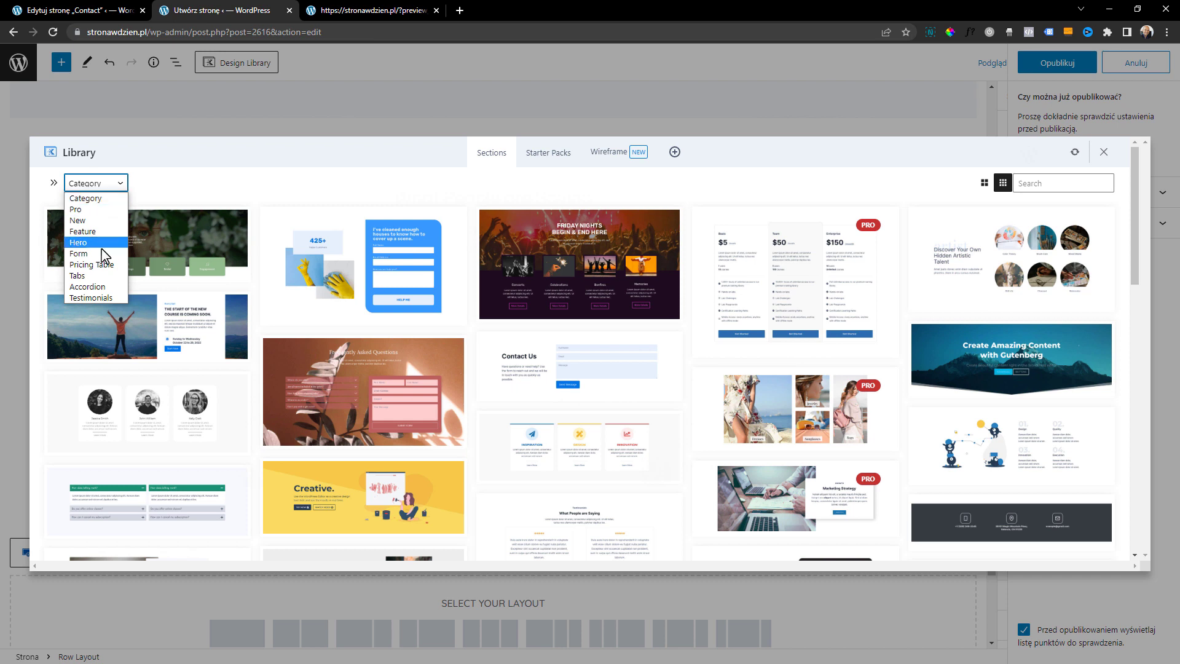
left_click(92, 253)
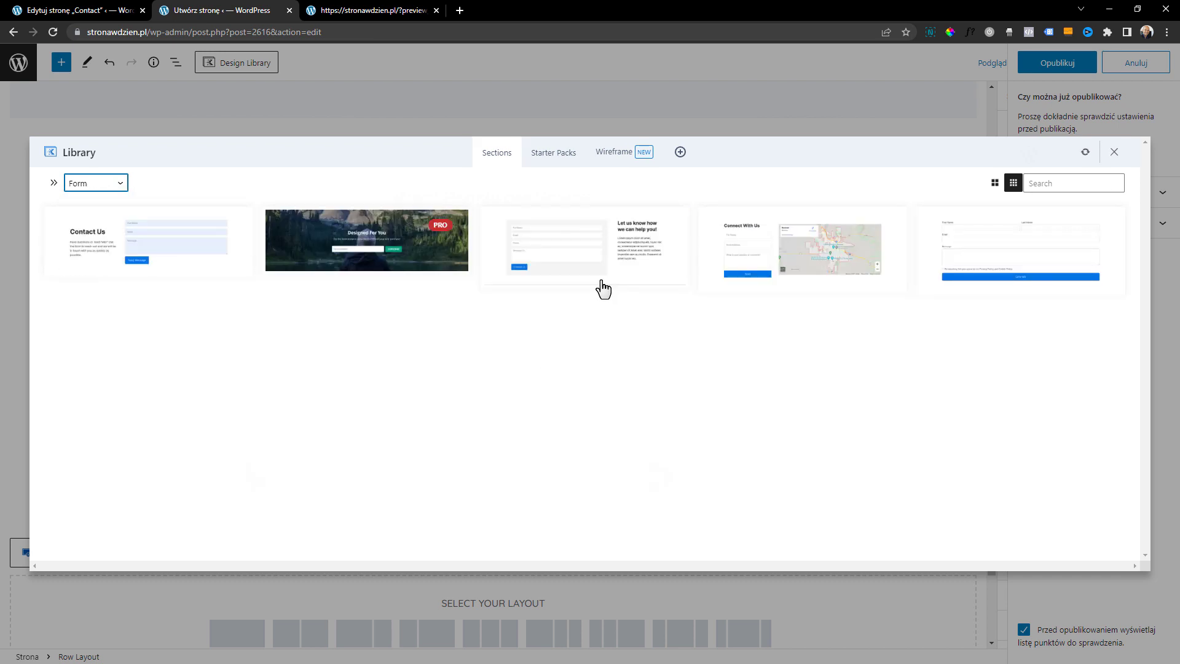
left_click(534, 250)
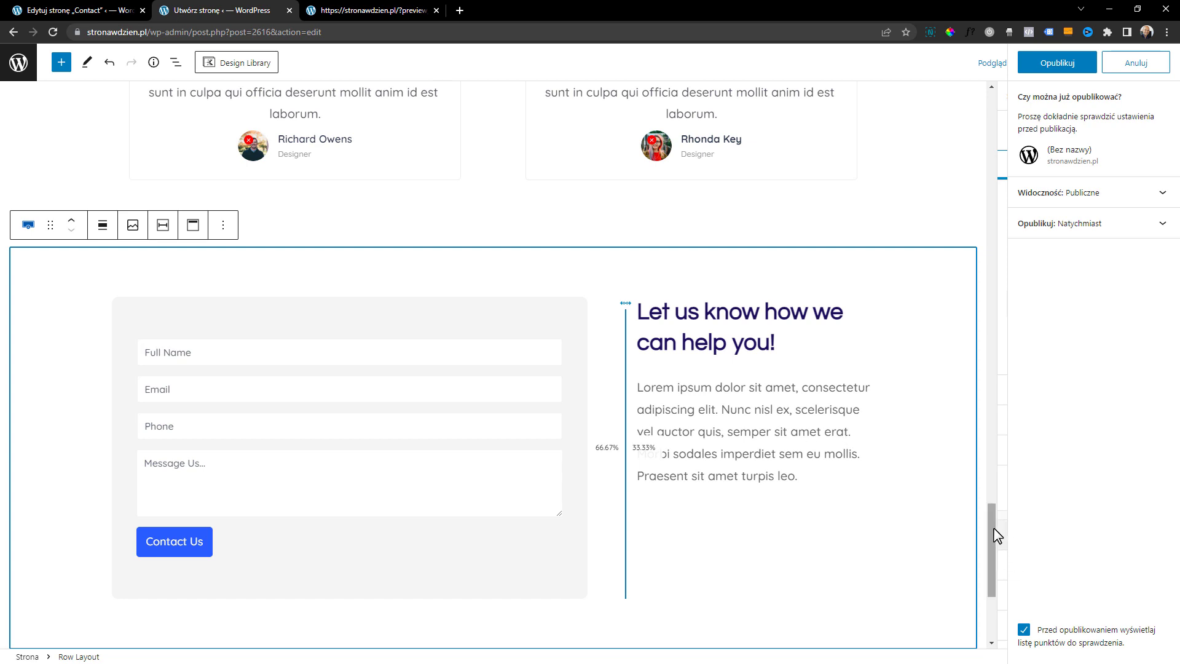
left_click(301, 347)
left_click(399, 445)
left_click(277, 498)
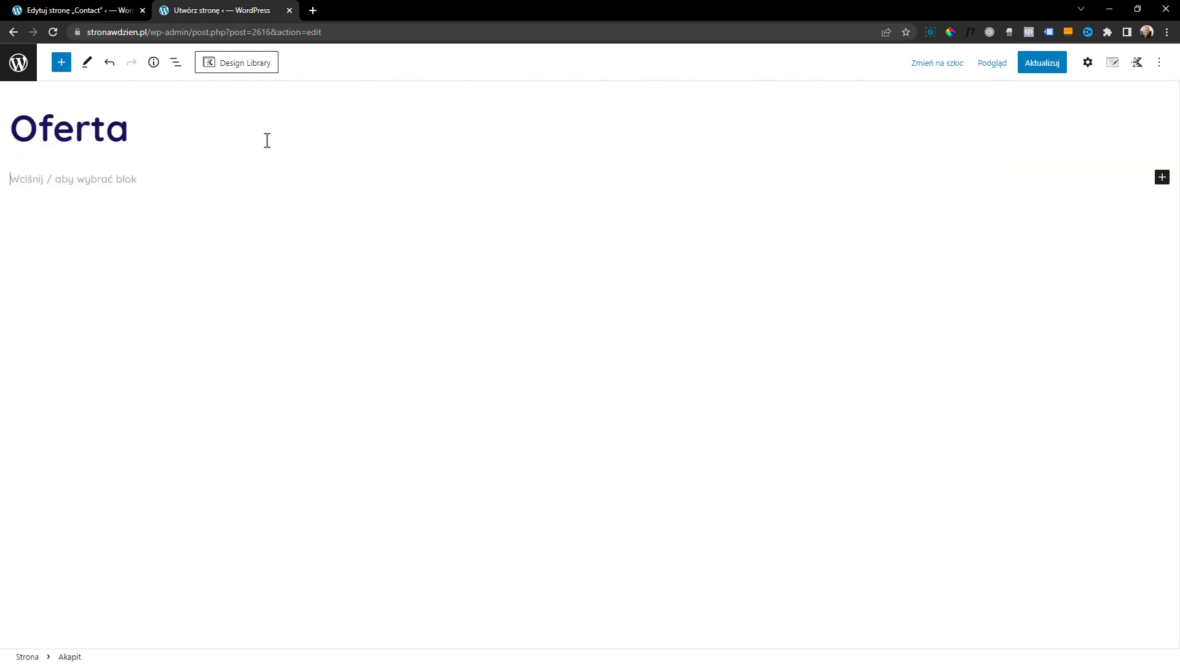
Browse the Starter Packs in the Design Library and look at the page templates of the Jewelry Shop pack
left_click(240, 66)
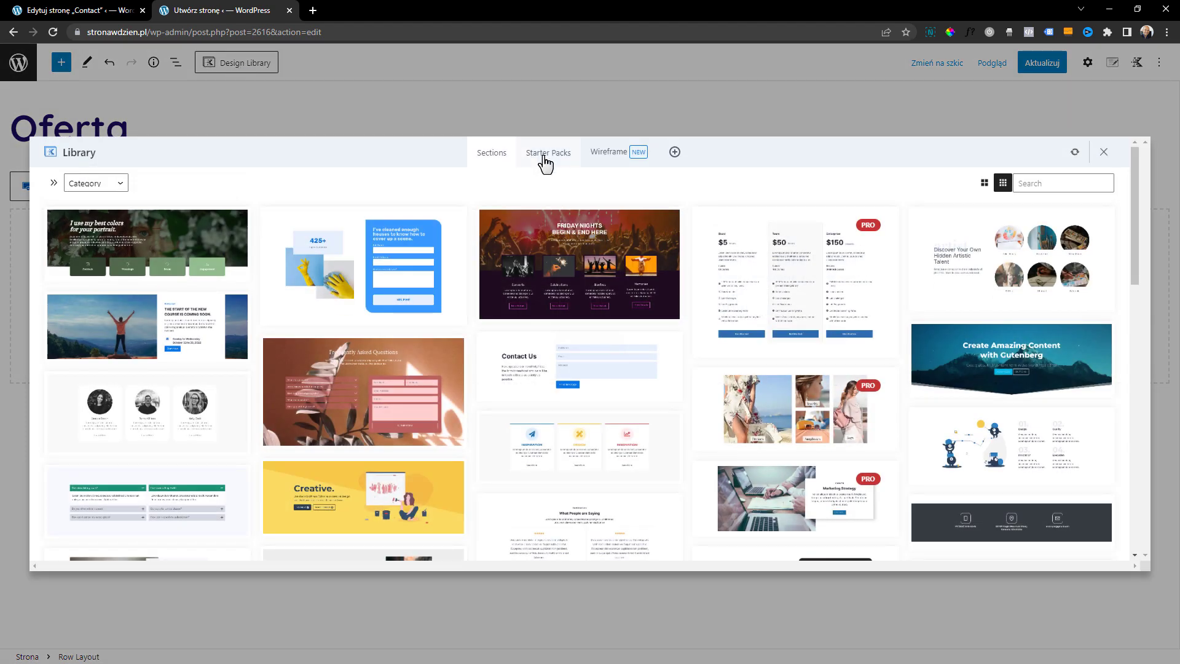
left_click(545, 161)
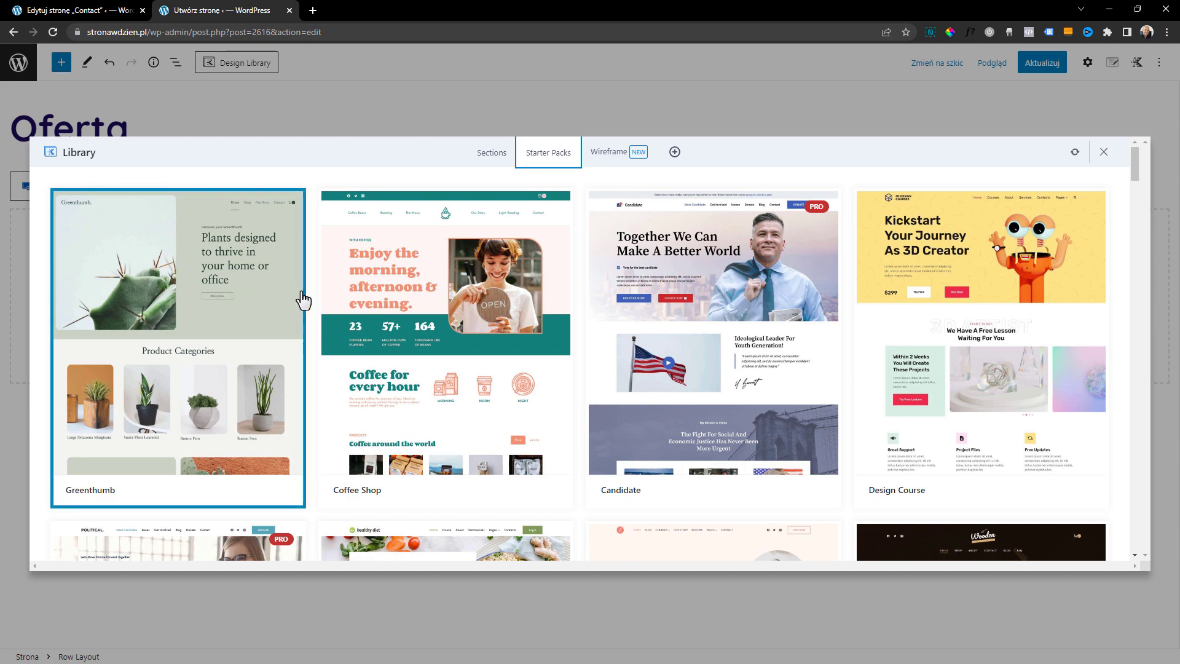
scroll(1032, 337, "down", 5)
scroll(1032, 336, "down", 6)
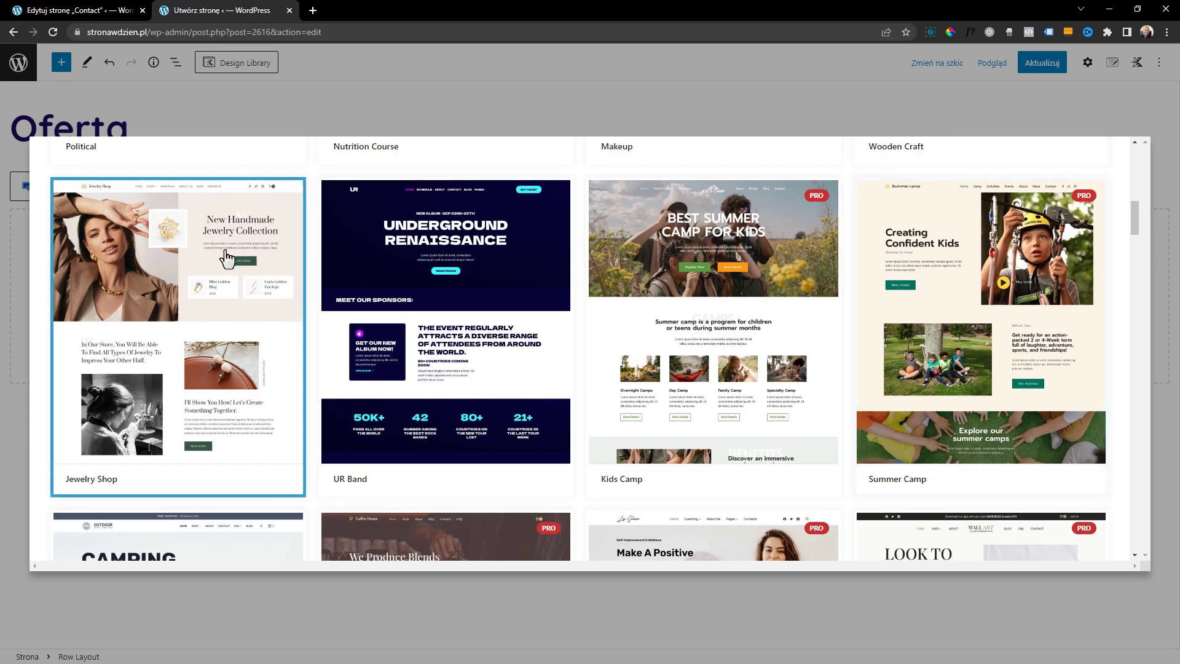
left_click(247, 331)
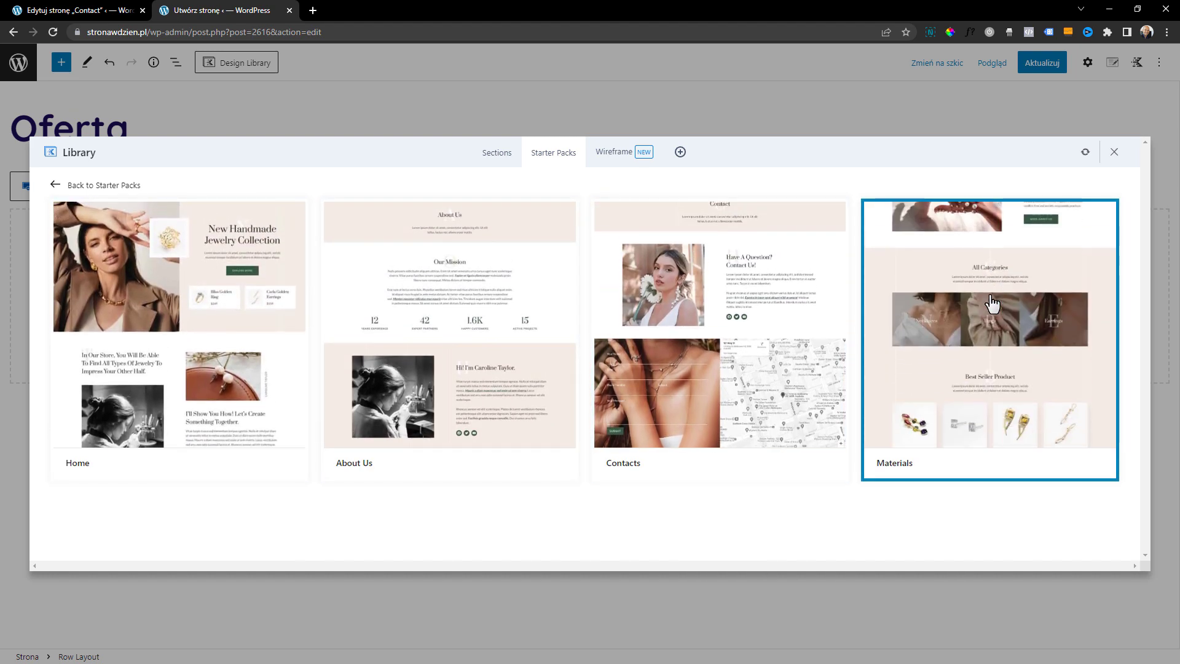
left_click(108, 186)
Insert the Services page template from the Web Agency starter pack into the Oferta page and review the inserted content
scroll(440, 327, "down", 5)
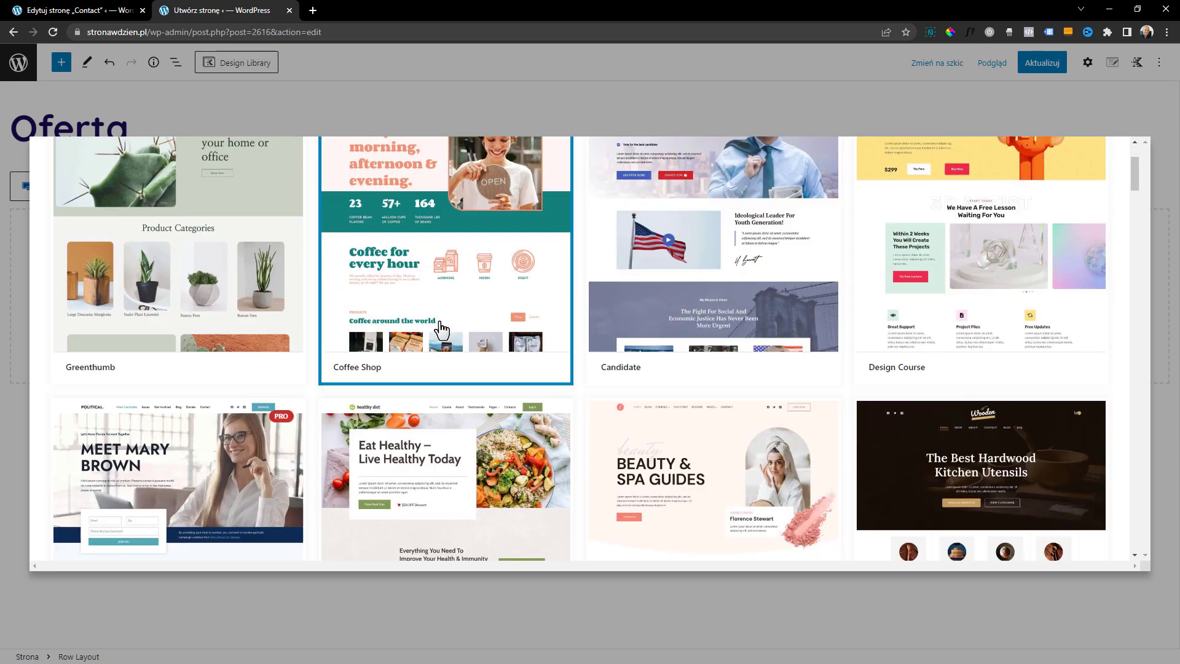
scroll(441, 330, "down", 8)
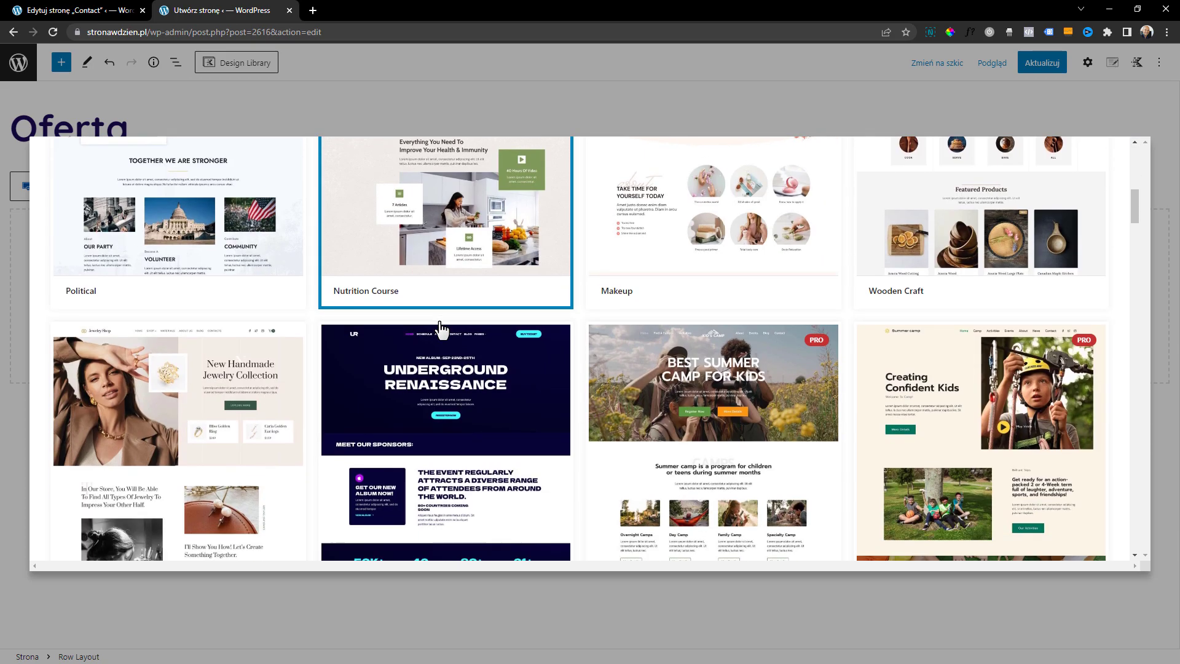
scroll(441, 330, "down", 8)
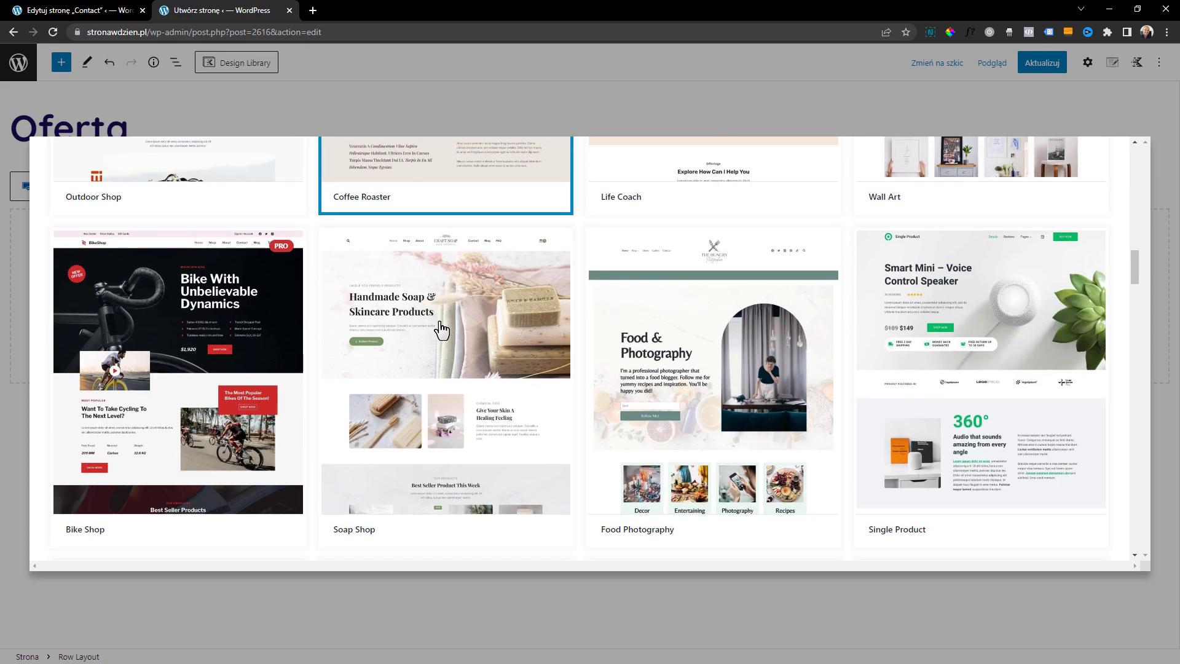
scroll(441, 330, "down", 2)
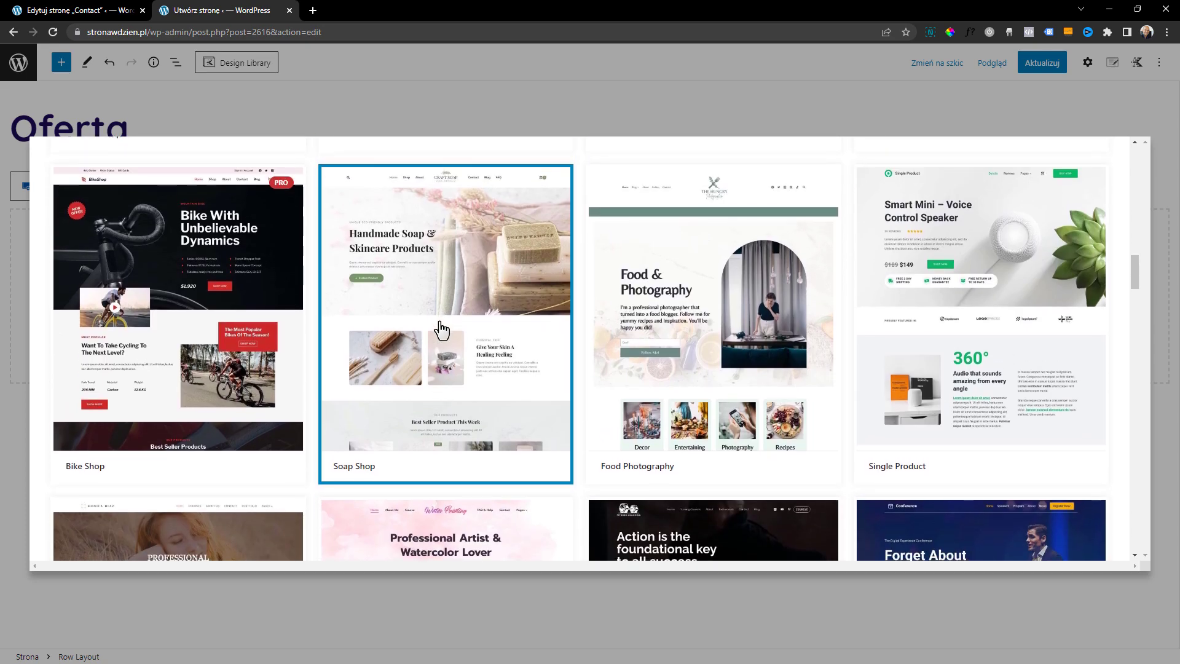
scroll(441, 330, "down", 3)
scroll(441, 330, "down", 2)
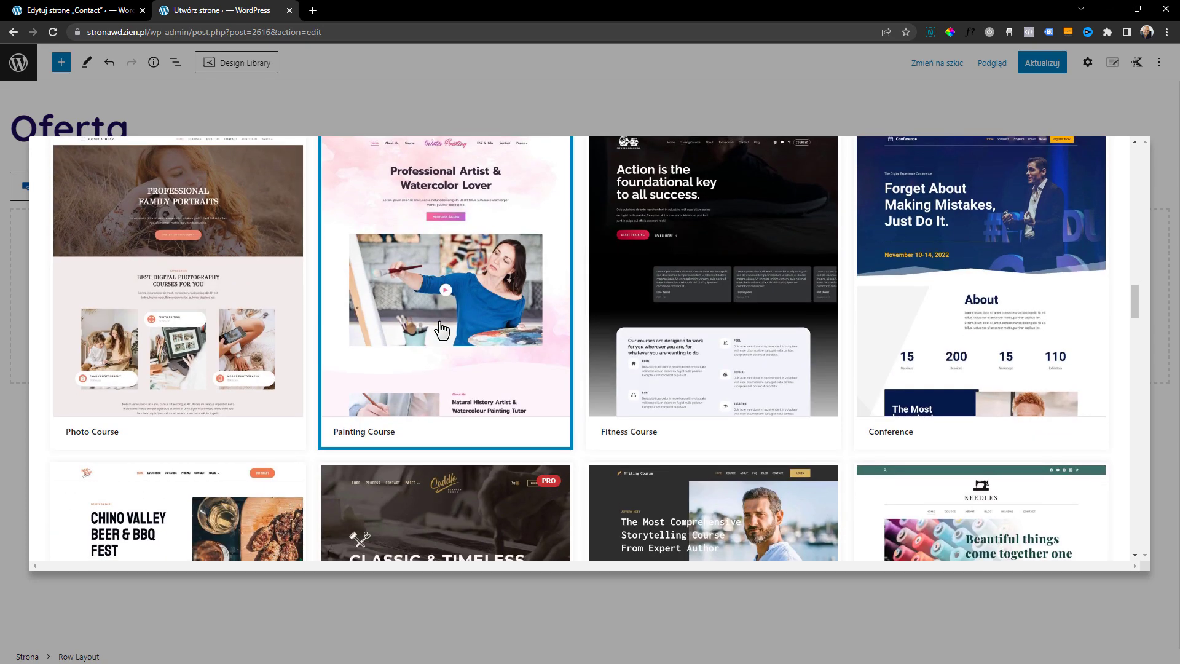
scroll(441, 330, "down", 9)
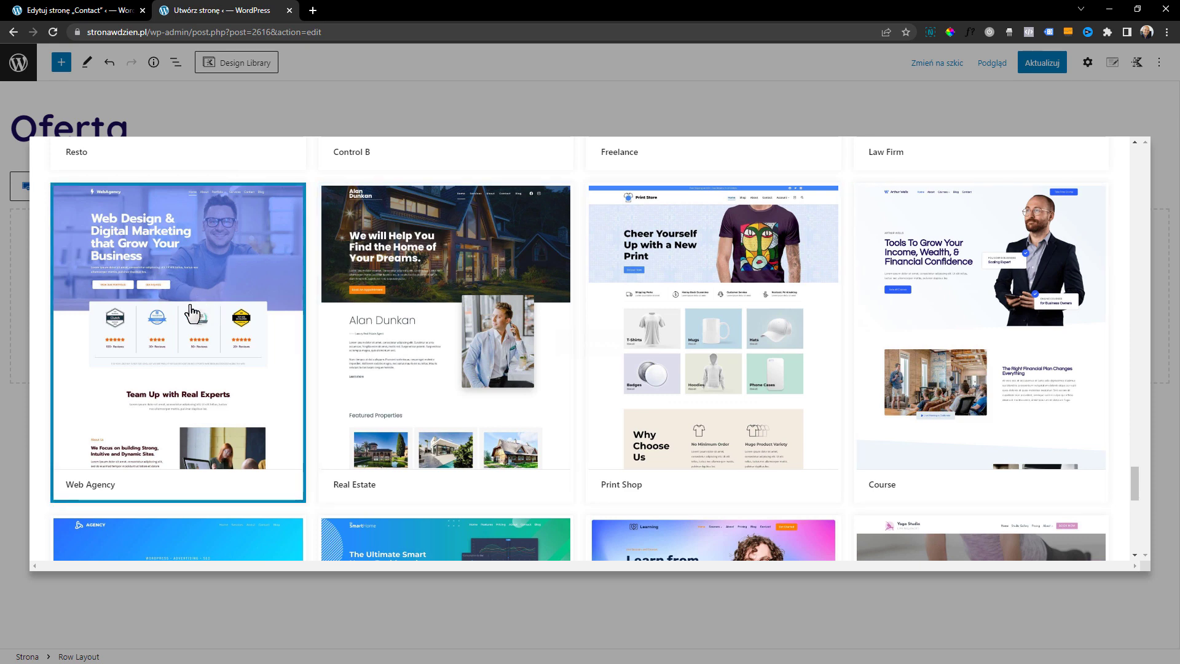
left_click(198, 313)
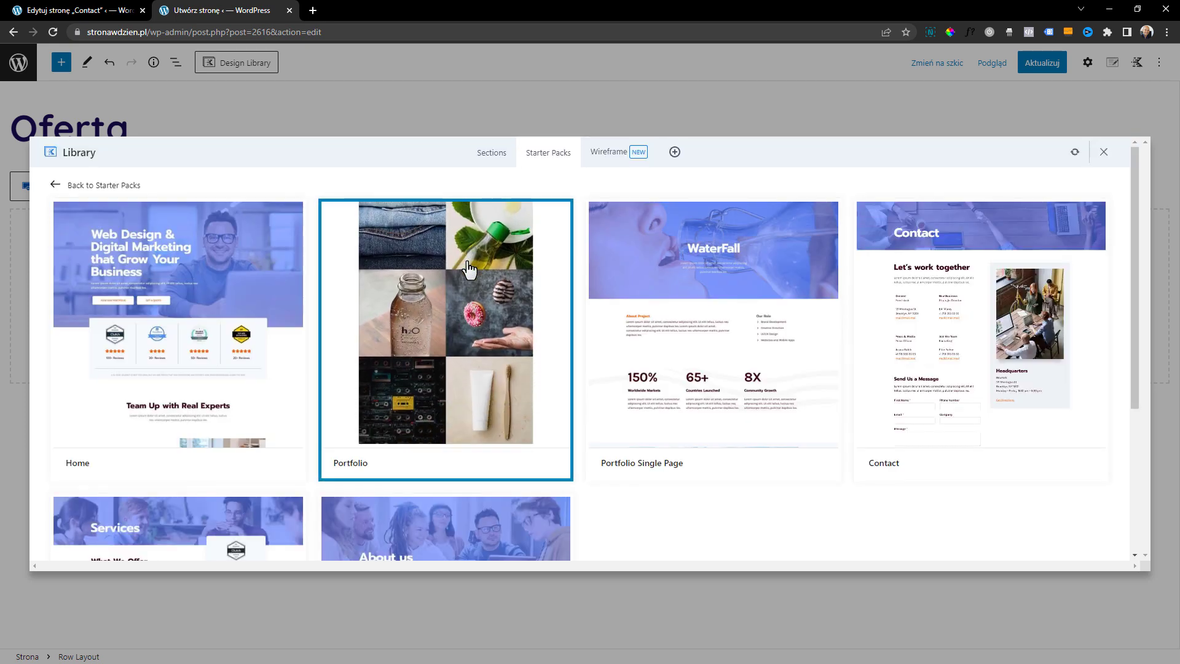
scroll(792, 294, "down", 1)
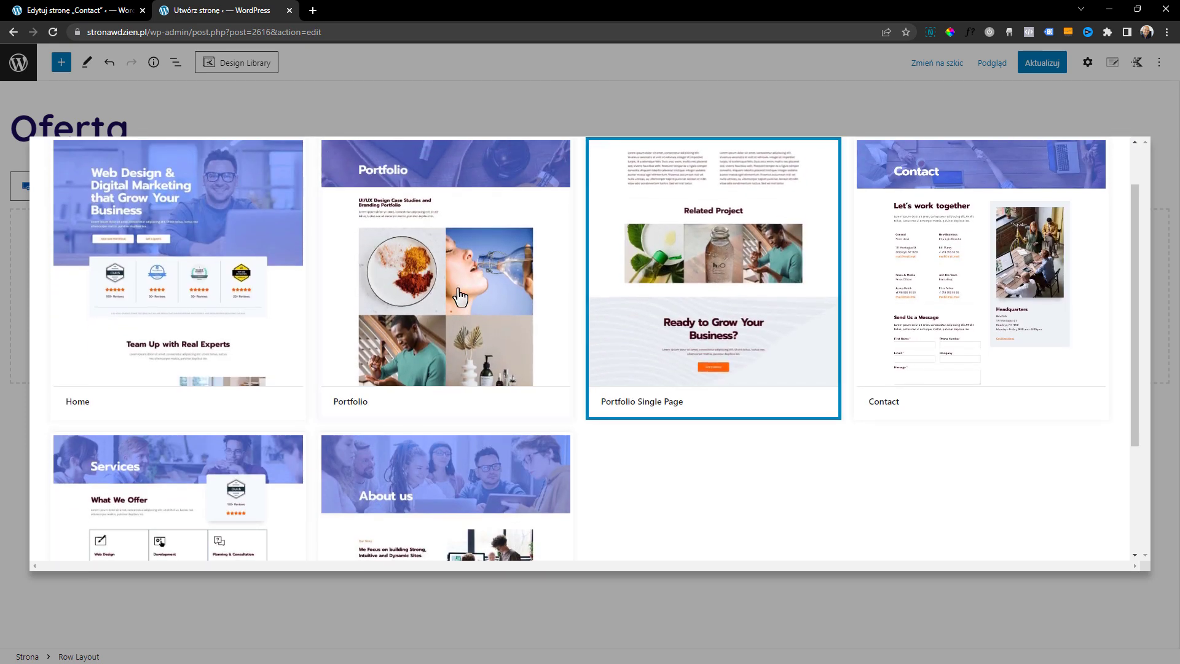
scroll(342, 350, "down", 2)
scroll(177, 424, "down", 1)
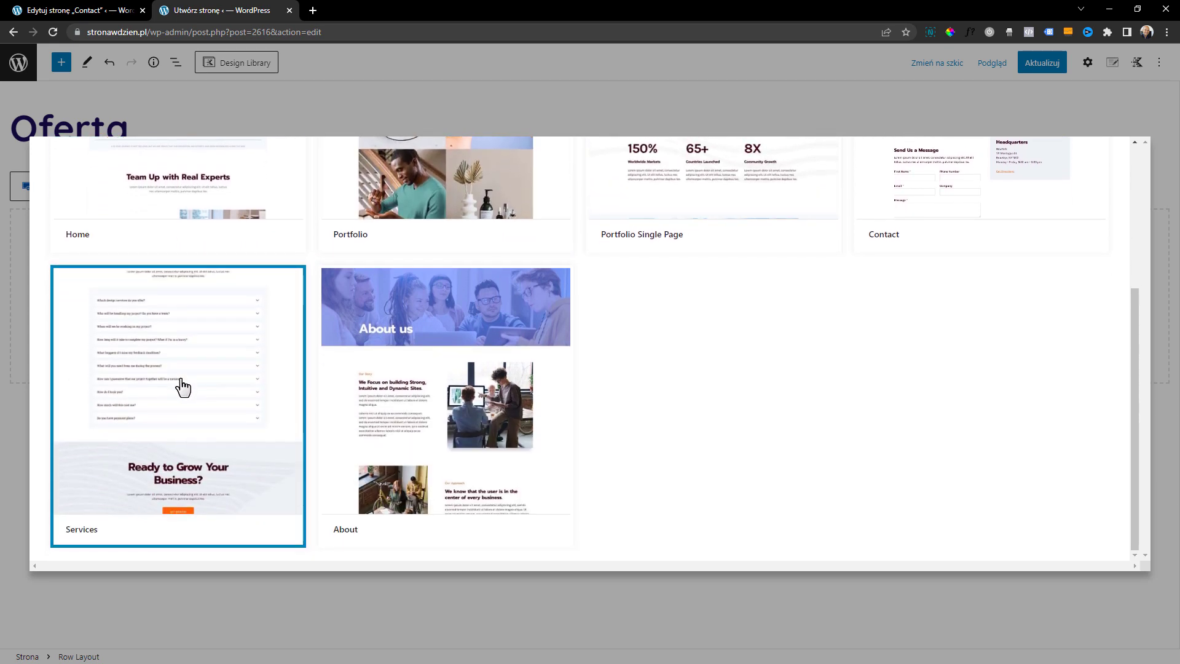
left_click(192, 390)
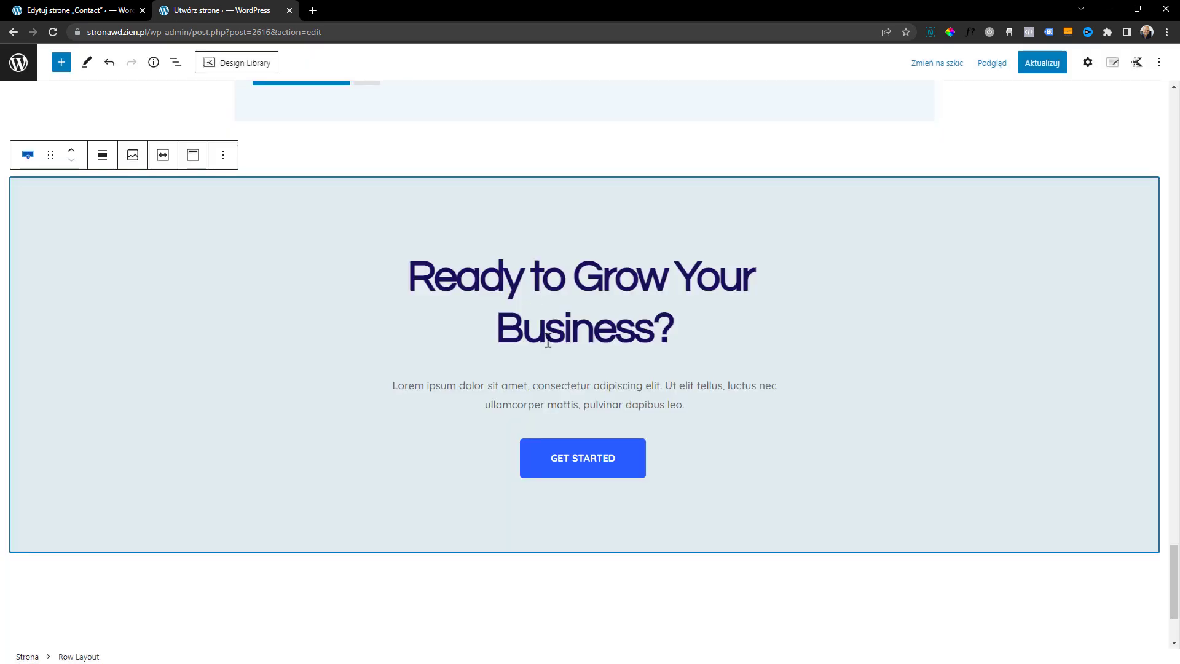
scroll(574, 400, "up", 15)
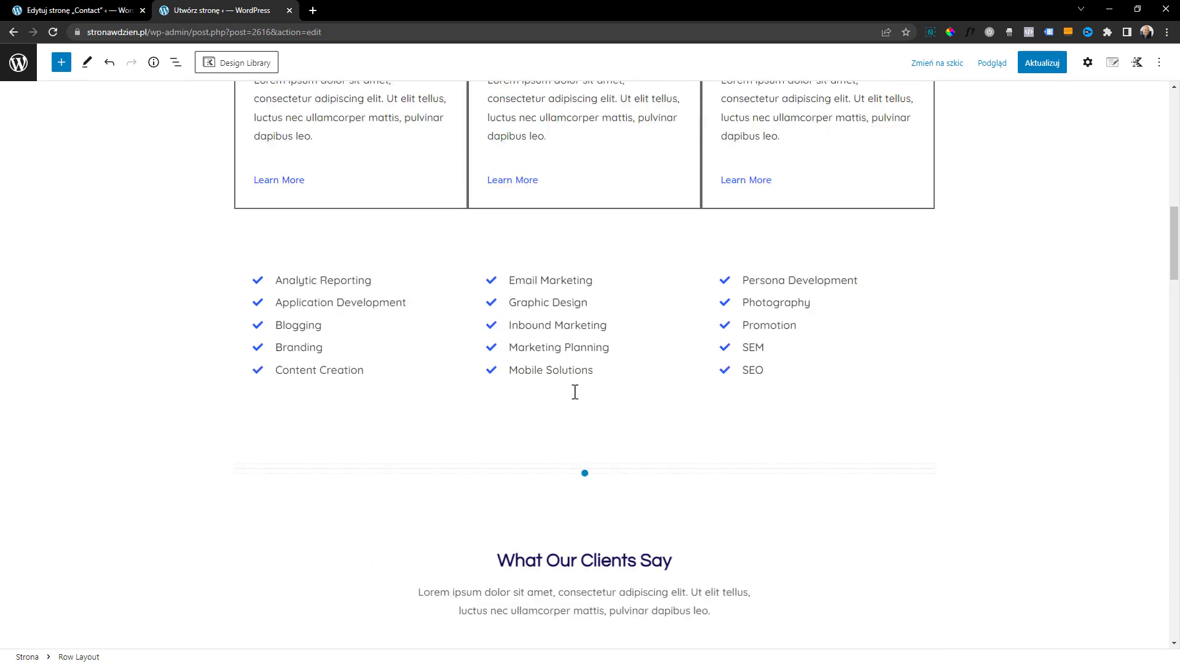
Examine the inserted Services template on the Oferta page, from the header down to the closing call-to-action section
scroll(574, 391, "up", 10)
scroll(622, 342, "down", 1)
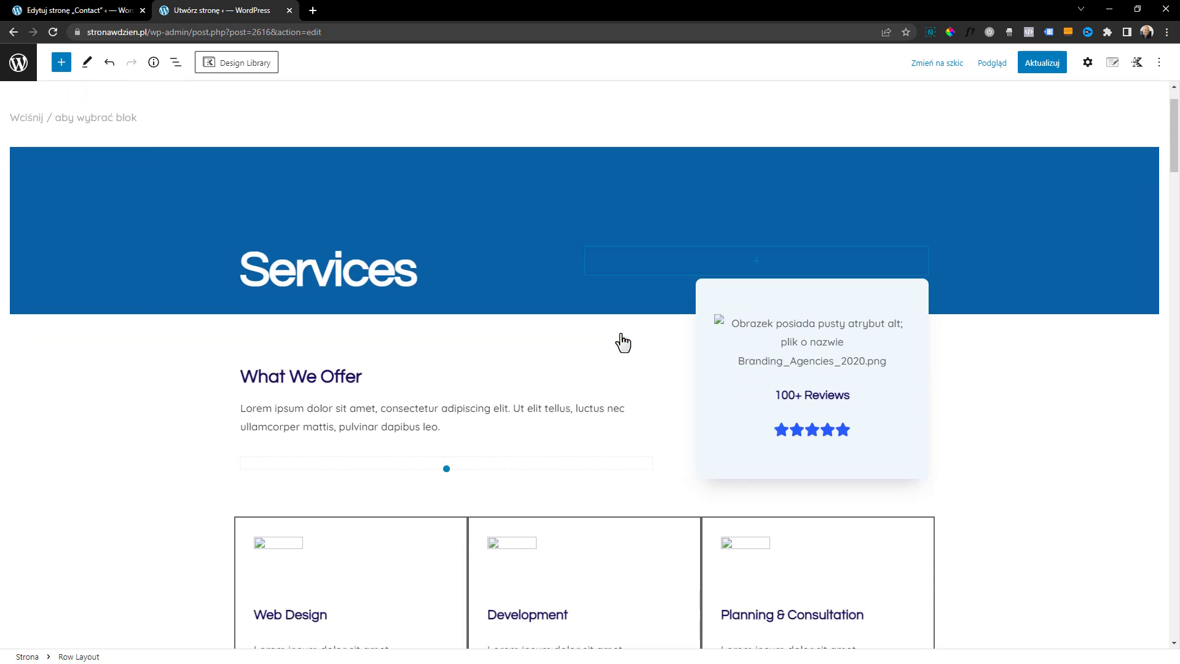
left_click(706, 318)
scroll(499, 430, "down", 2)
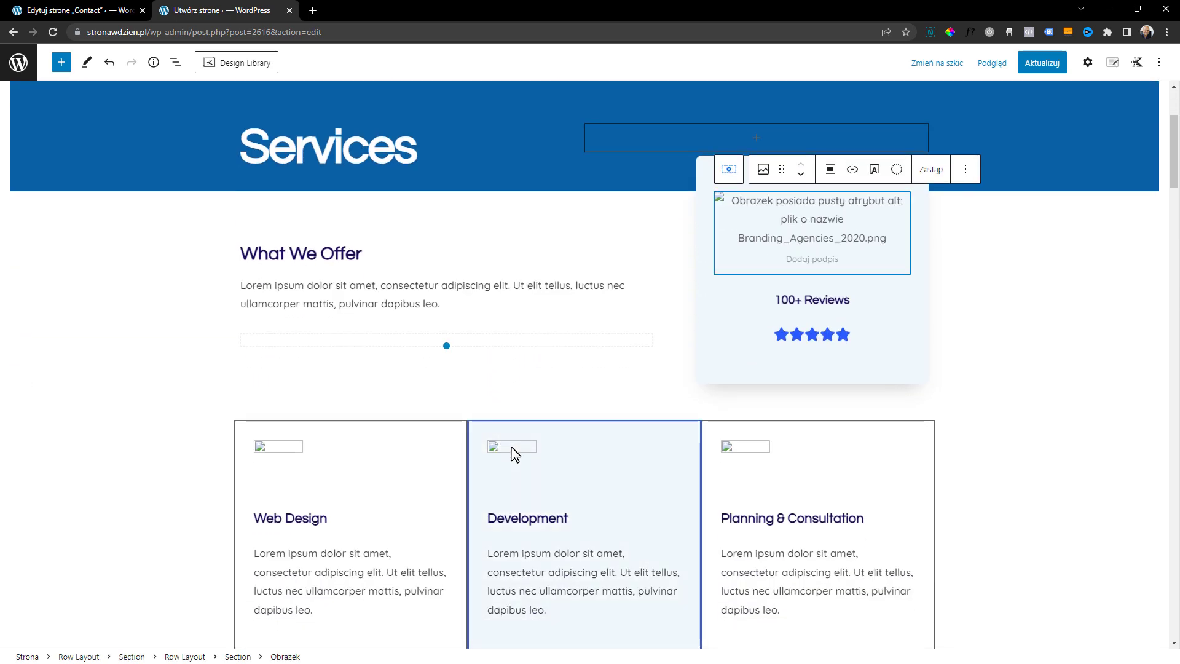
left_click(536, 460)
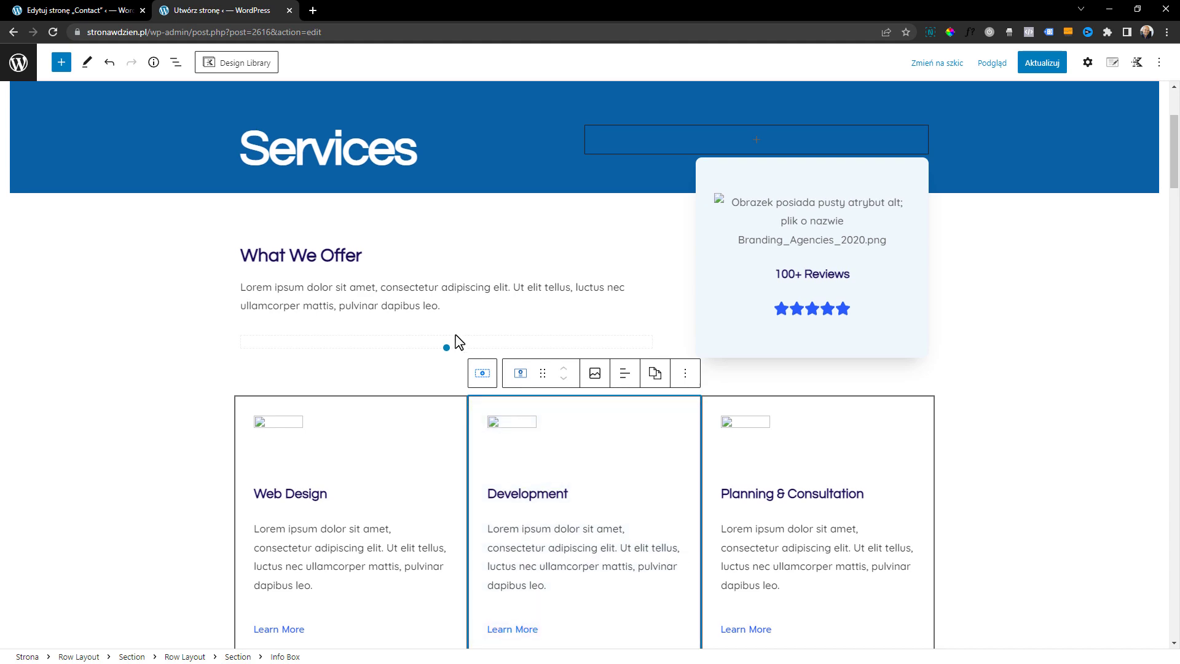
scroll(455, 334, "up", 3)
scroll(458, 334, "down", 7)
scroll(459, 336, "down", 15)
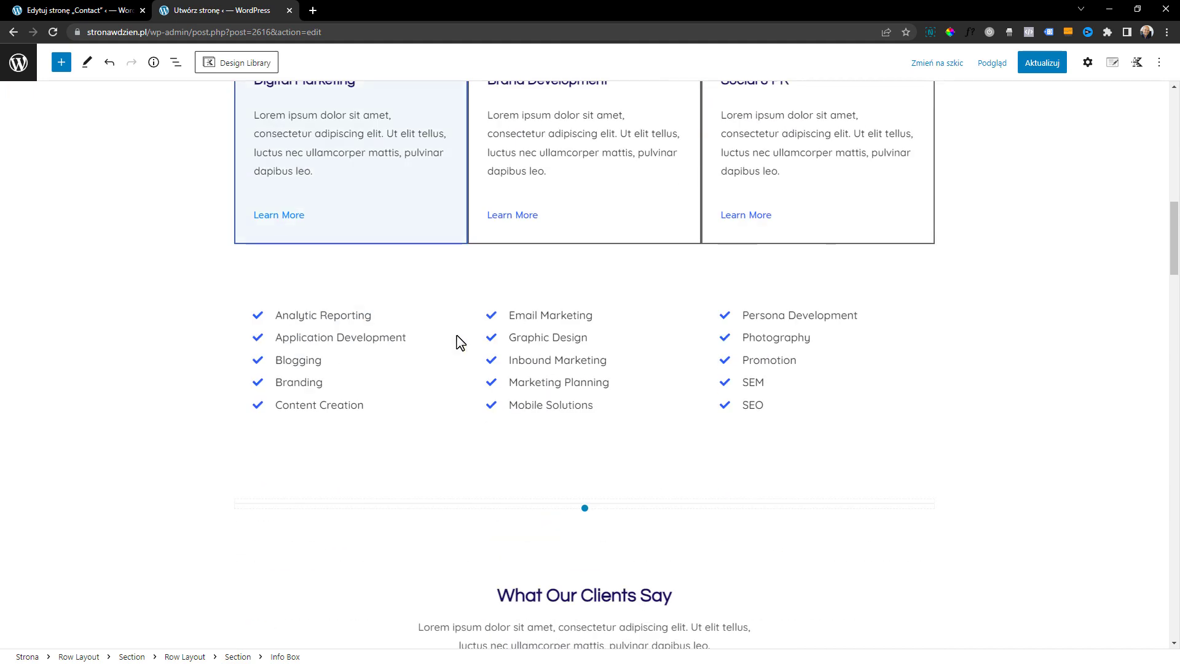
scroll(460, 343, "down", 18)
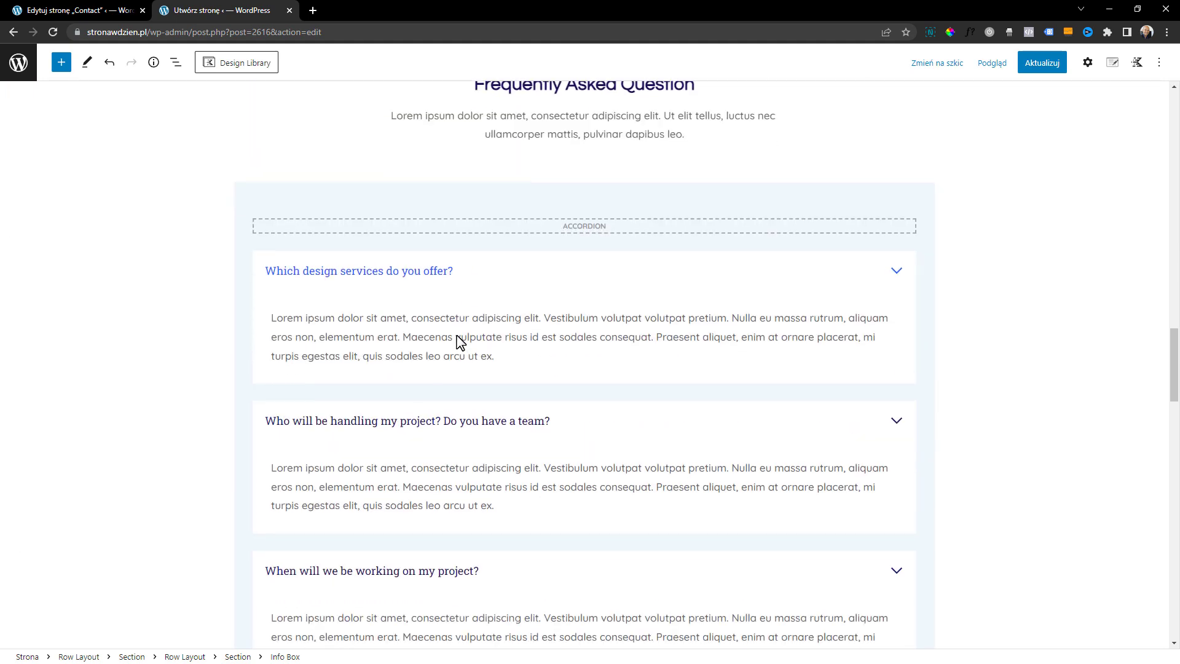
scroll(460, 343, "down", 14)
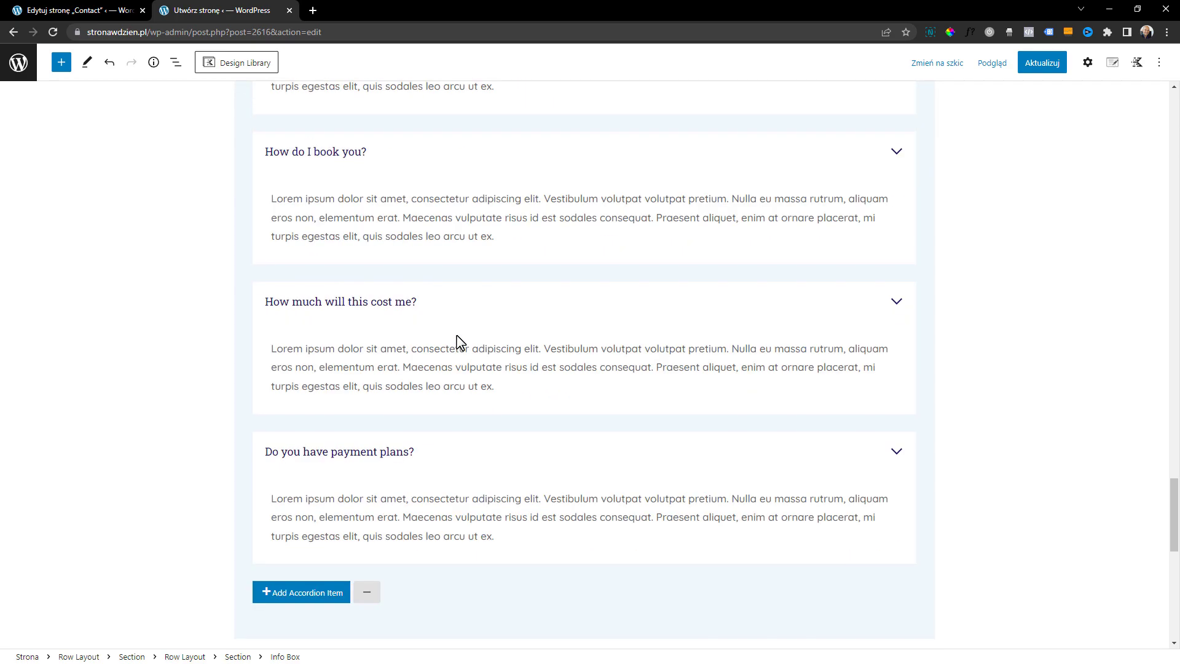
scroll(460, 342, "down", 1)
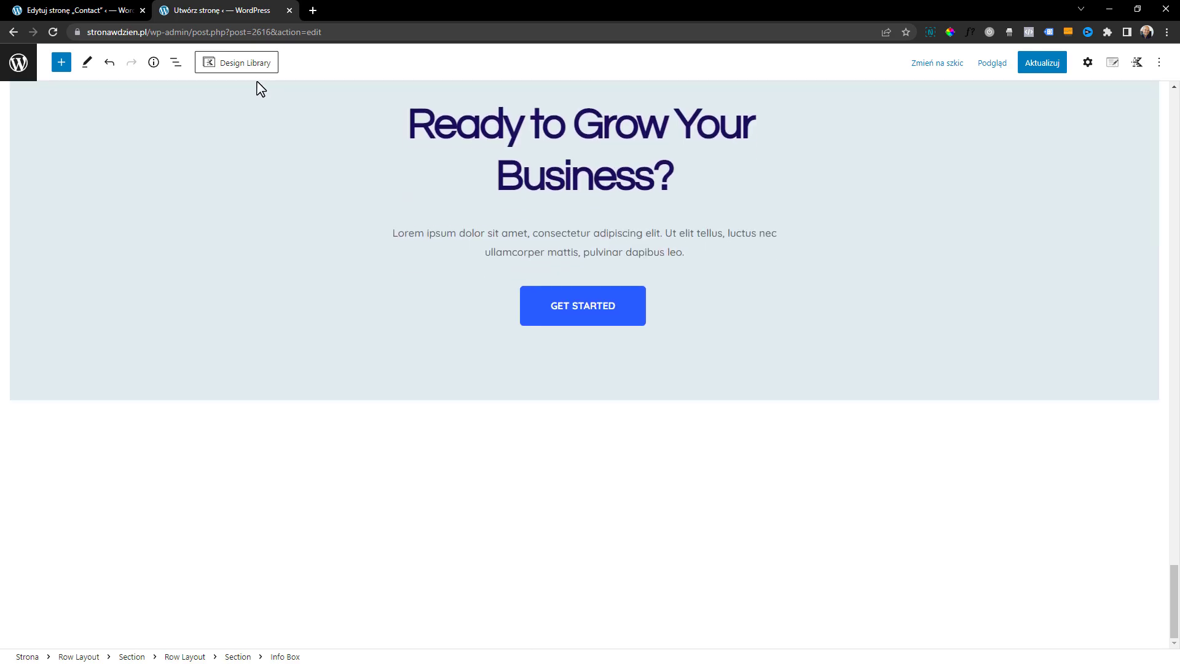
Insert the About page template from the Makeup starter pack below the existing Oferta content and review its Our Team section
left_click(253, 71)
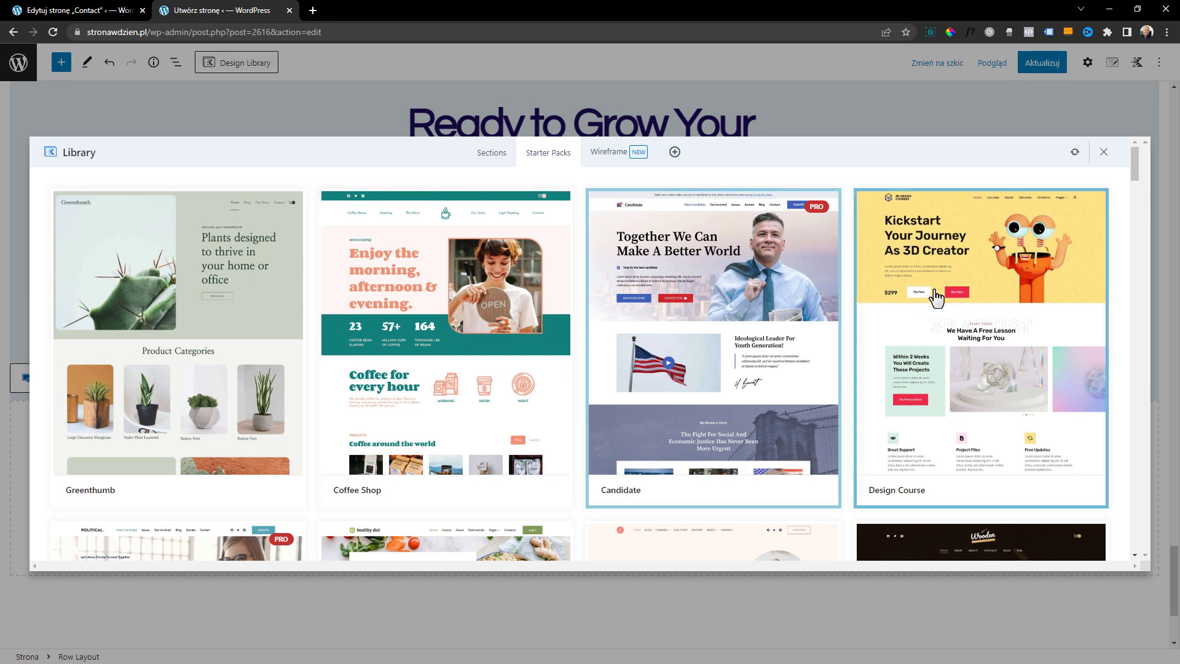
scroll(639, 430, "down", 5)
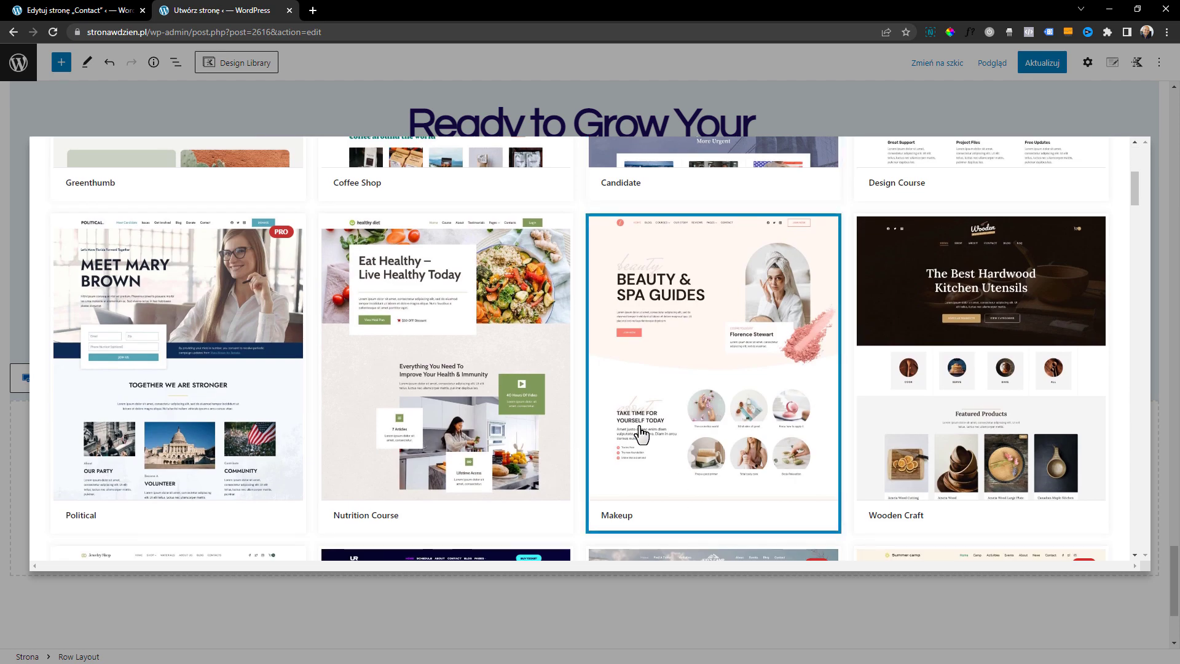
scroll(639, 433, "down", 1)
left_click(674, 364)
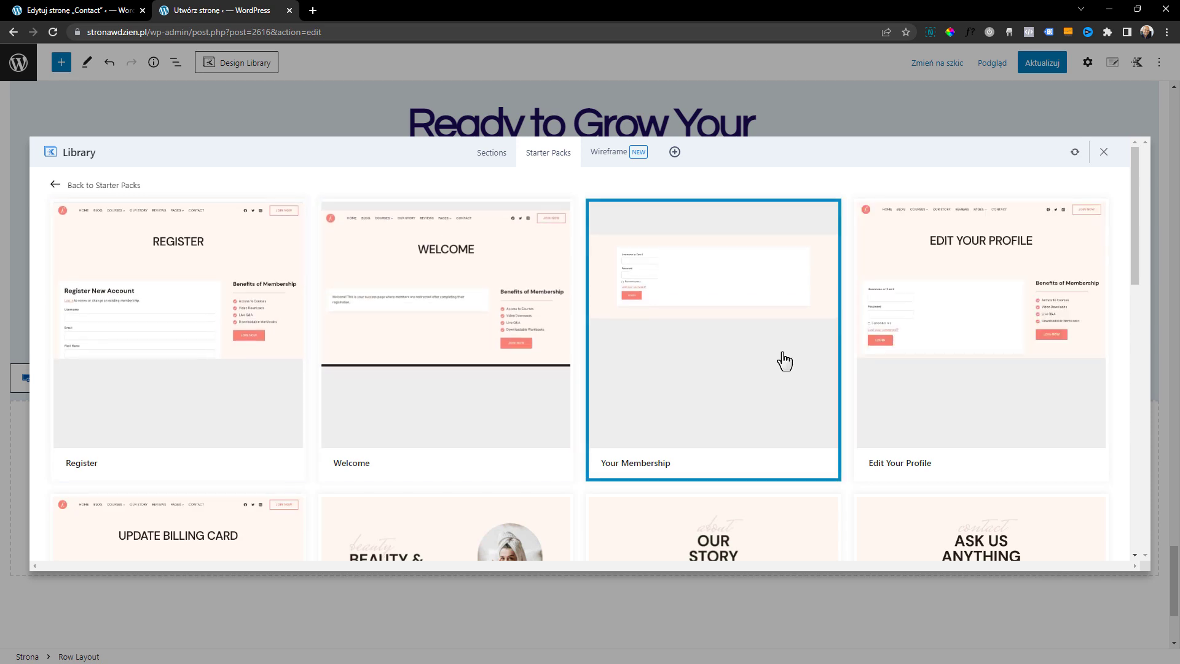
scroll(782, 358, "down", 5)
scroll(782, 358, "down", 5)
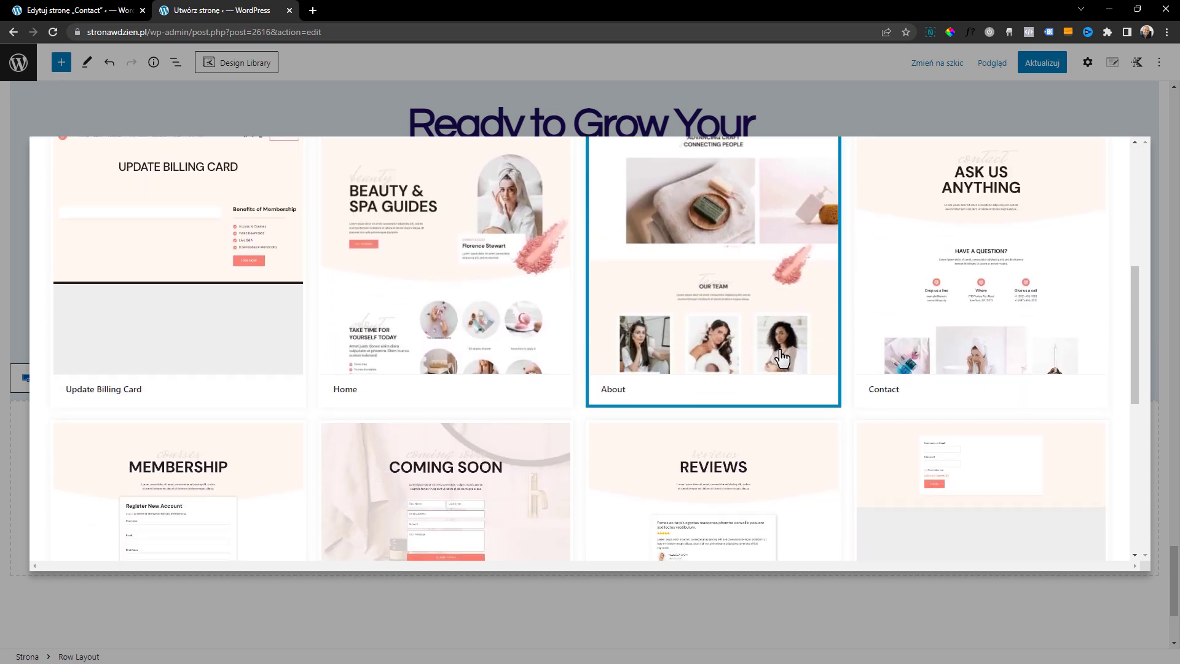
scroll(782, 358, "up", 5)
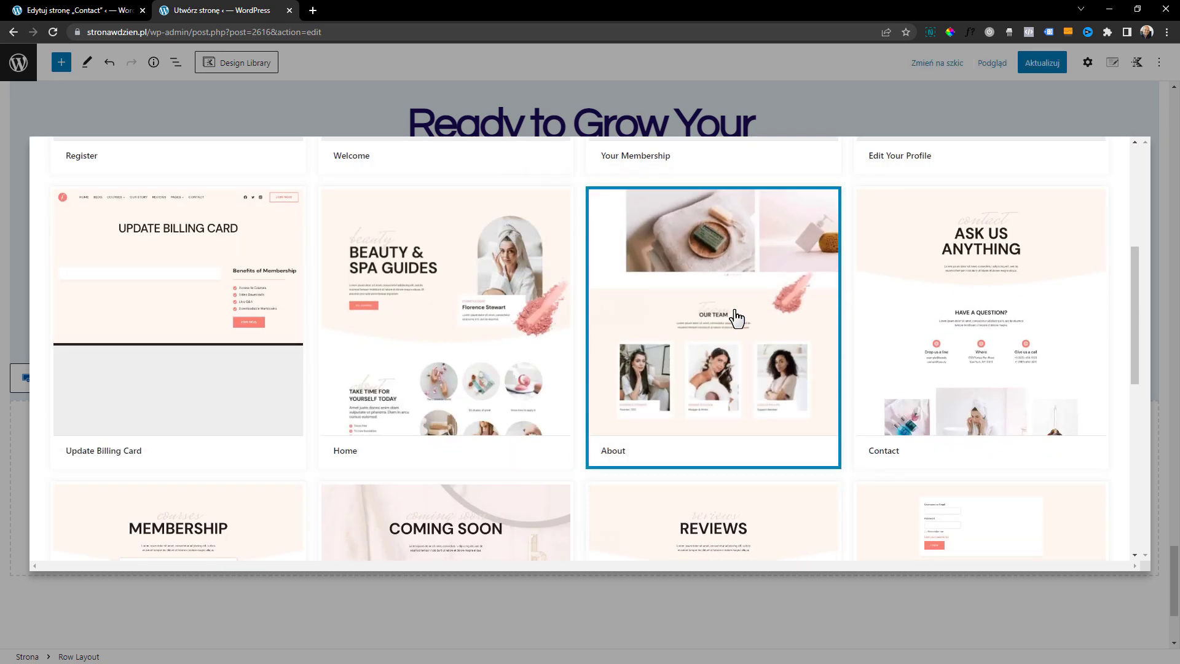
left_click(737, 324)
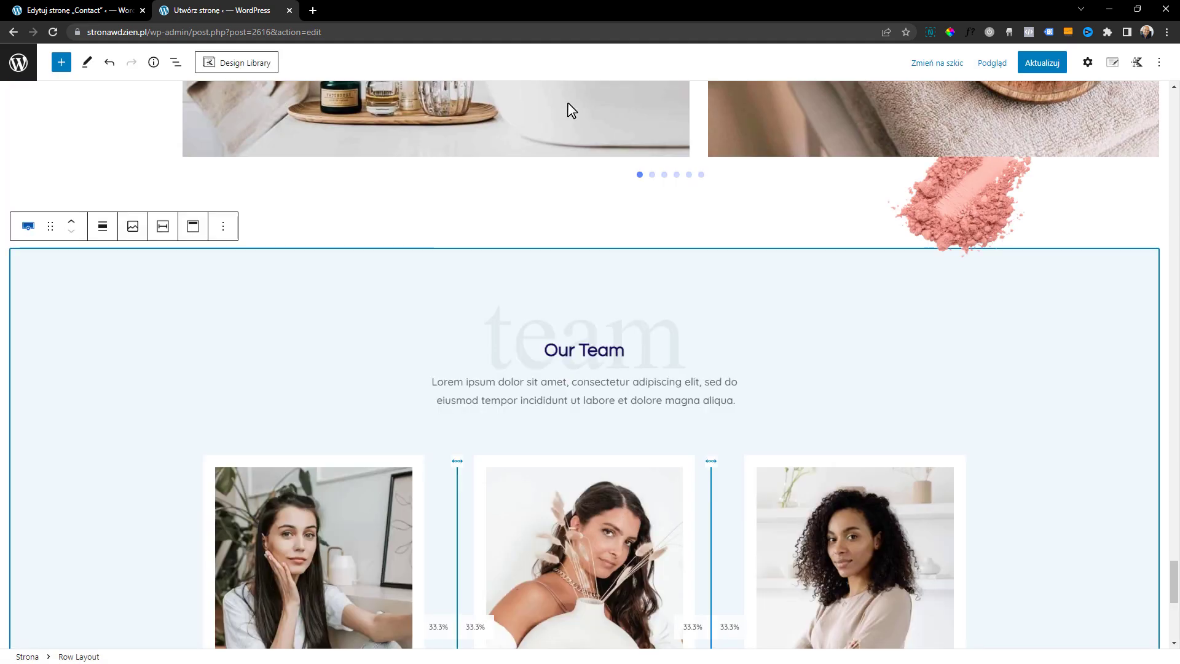
left_click_drag(1175, 519, 1140, 623)
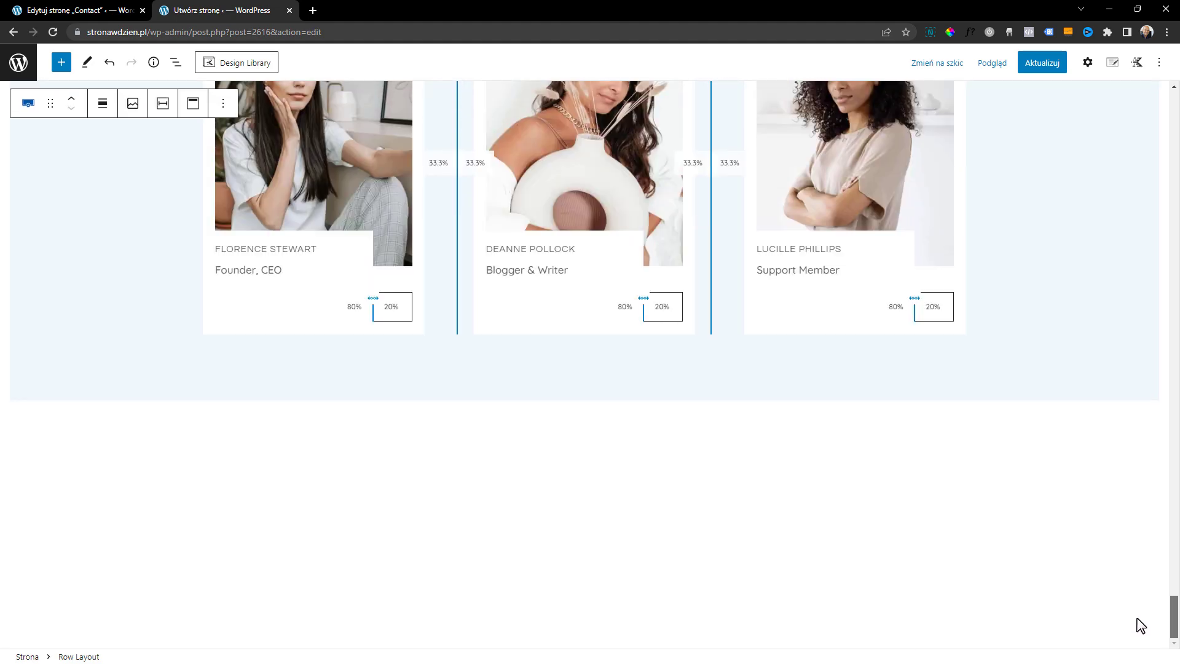
scroll(453, 492, "up", 6)
scroll(570, 437, "up", 1)
scroll(565, 433, "down", 3)
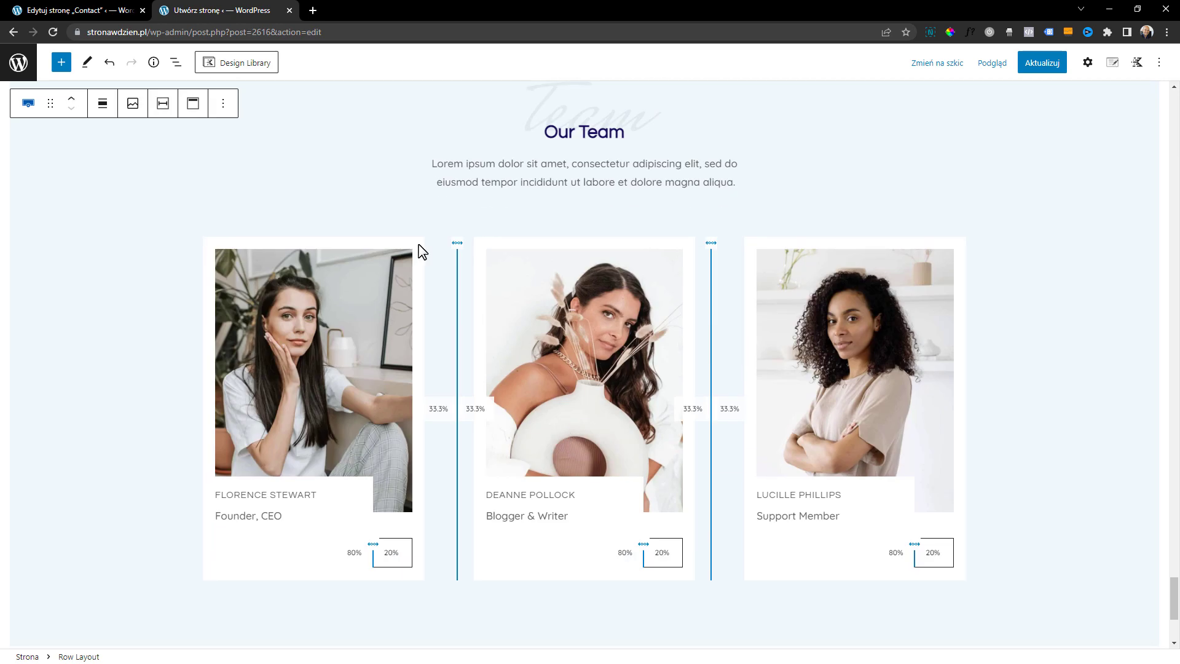
left_click(246, 64)
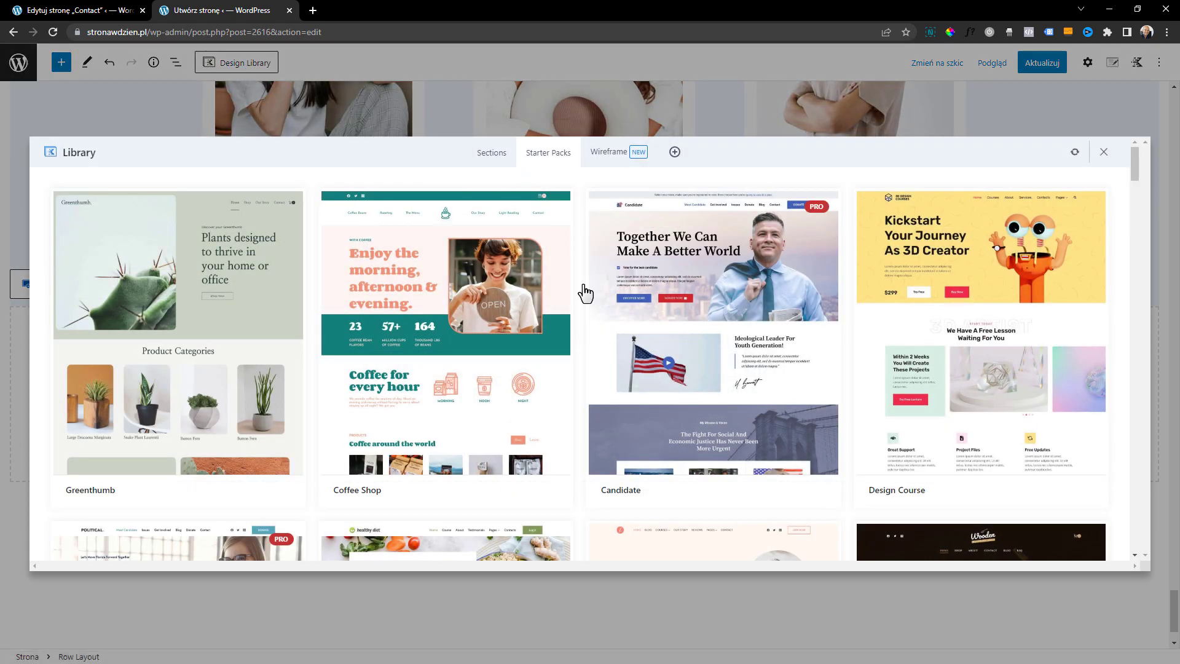
scroll(615, 344, "down", 3)
scroll(652, 394, "down", 6)
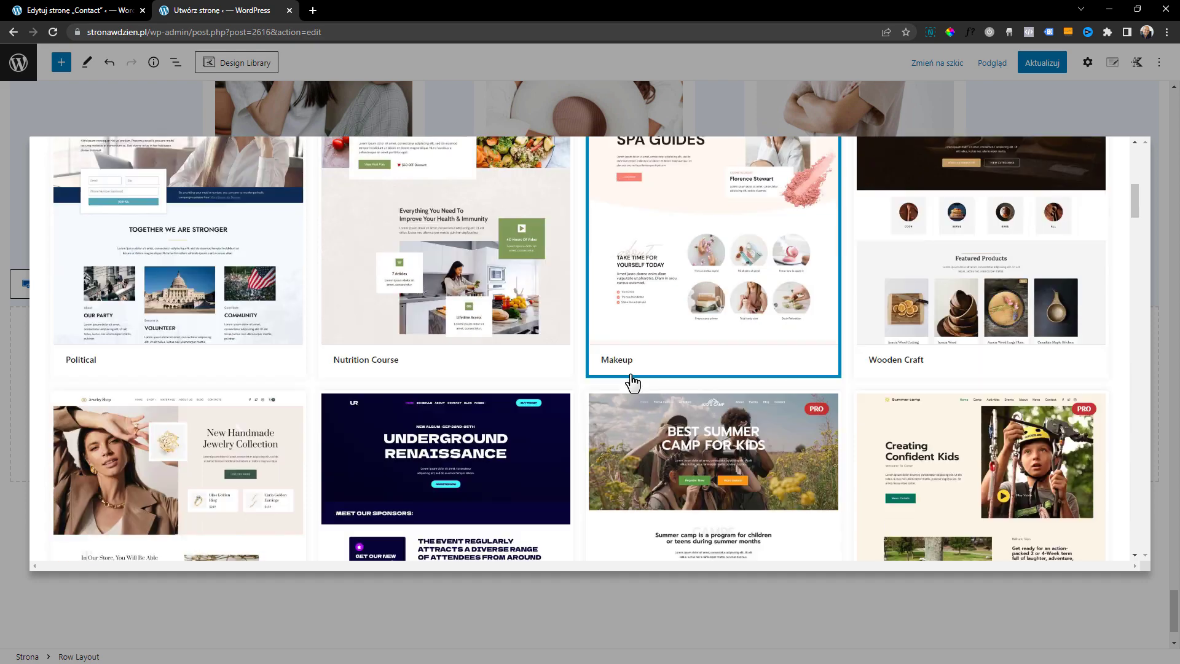
scroll(481, 379, "down", 5)
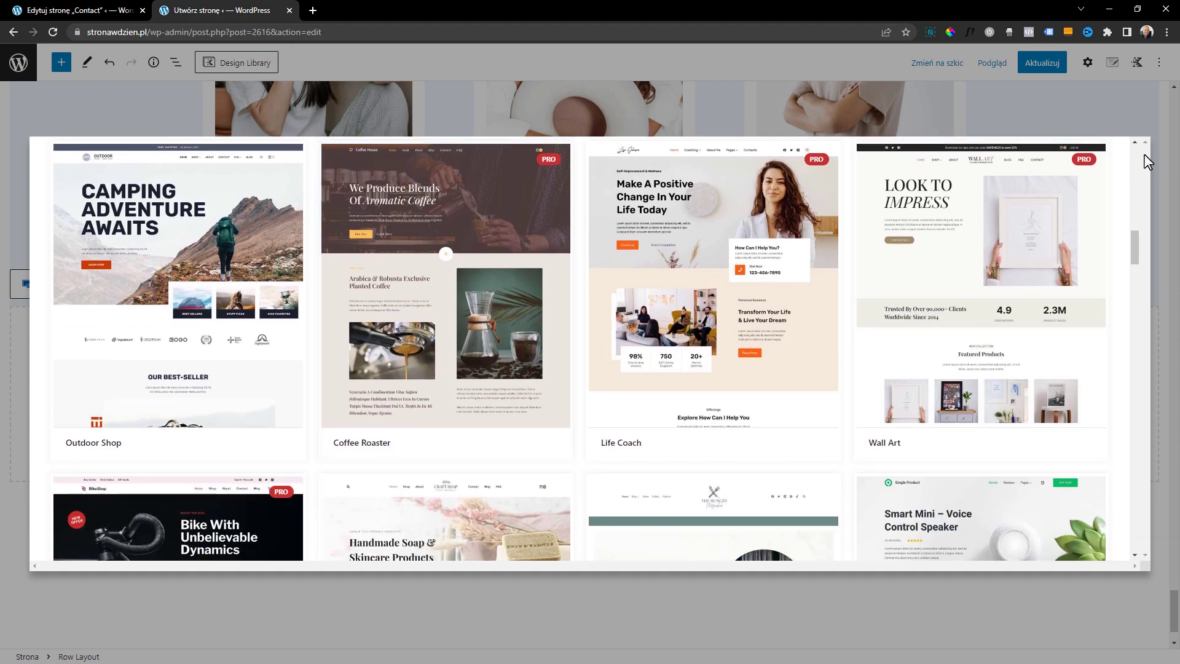
left_click(1141, 114)
Update the Oferta page and preview it in a new browser tab, checking its content down to the footer
left_click(1012, 69)
left_click(971, 64)
left_click(943, 178)
scroll(730, 253, "down", 15)
scroll(730, 253, "down", 14)
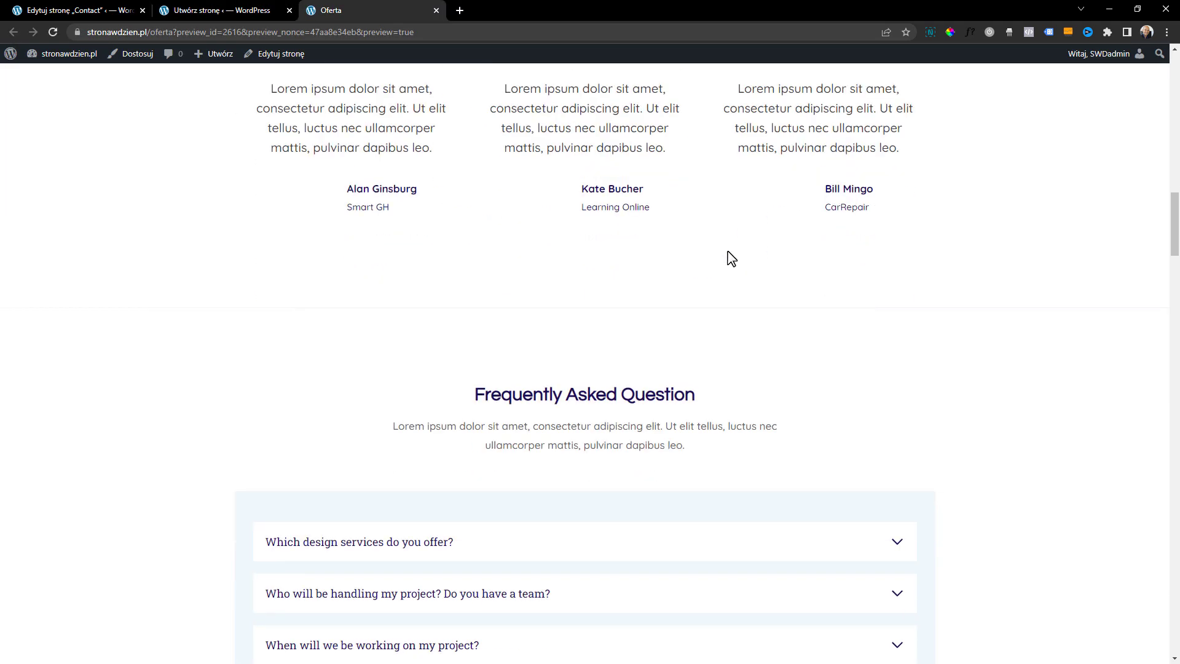
scroll(409, 264, "down", 6)
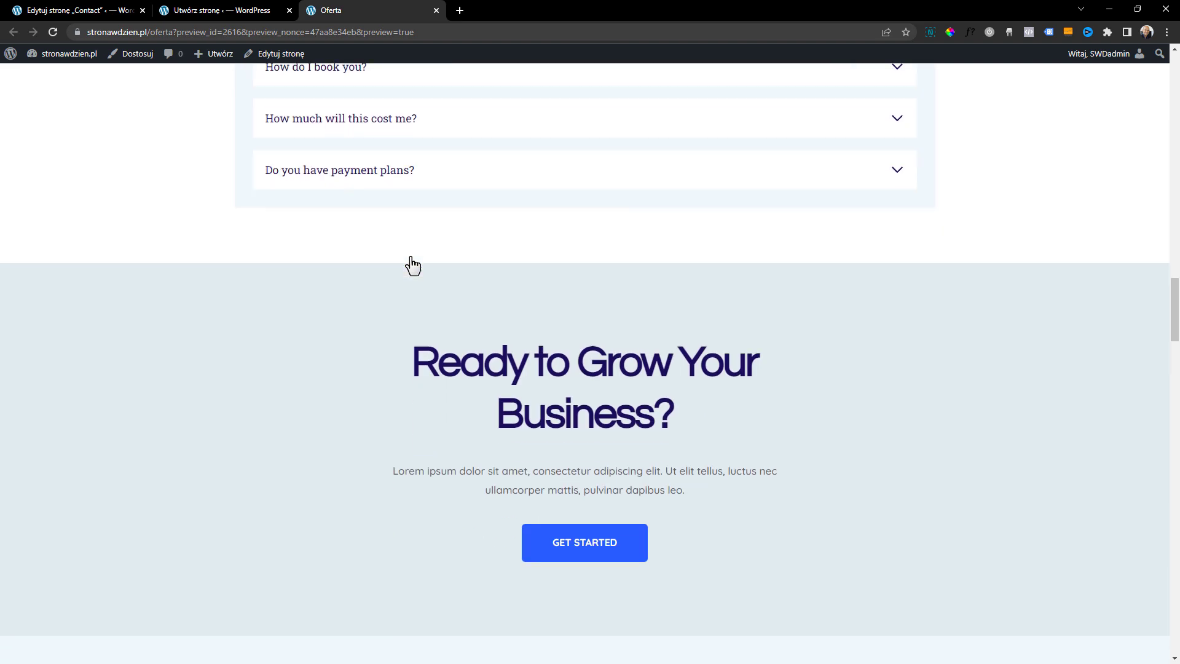
left_click_drag(1174, 316, 1178, 622)
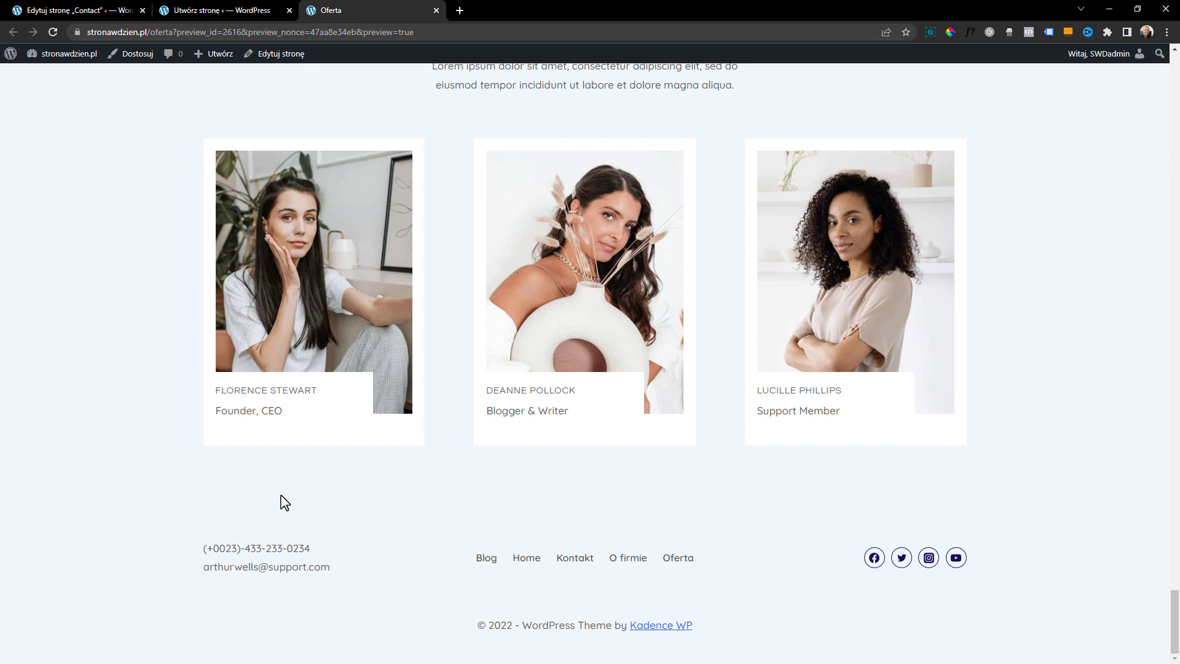
Return to the Oferta page editor and delete all inserted content, leaving only the page title
left_click(224, 15)
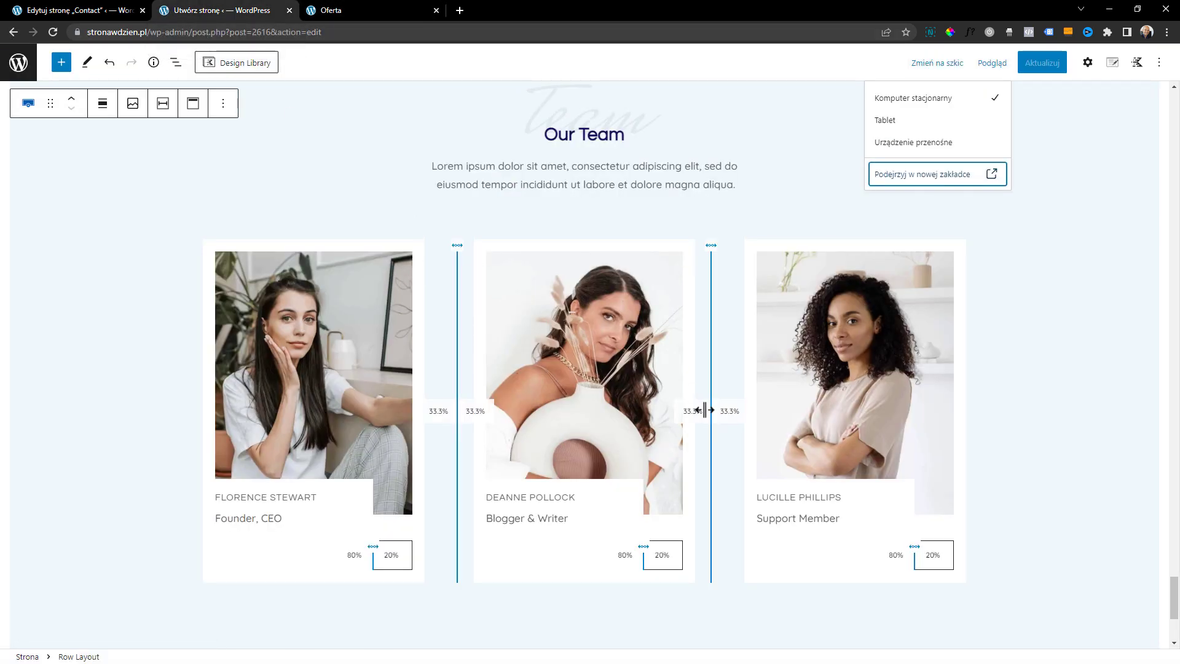
scroll(706, 414, "down", 4)
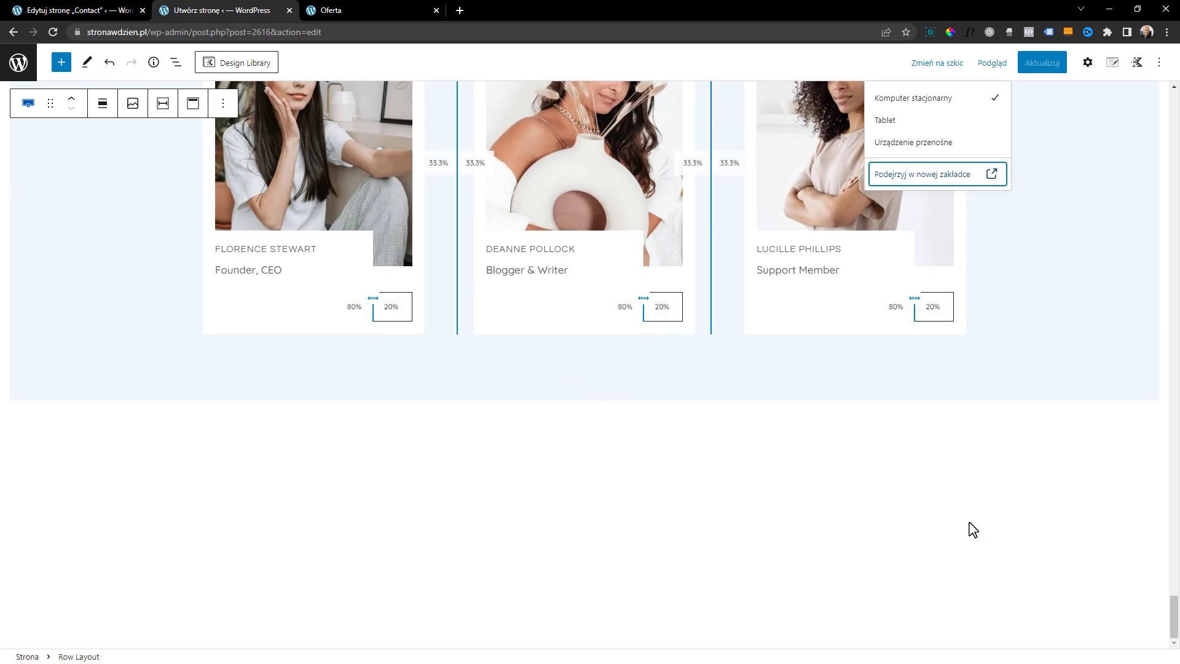
scroll(790, 525, "up", 2)
scroll(786, 521, "down", 2)
left_click(1022, 294)
scroll(838, 424, "up", 1)
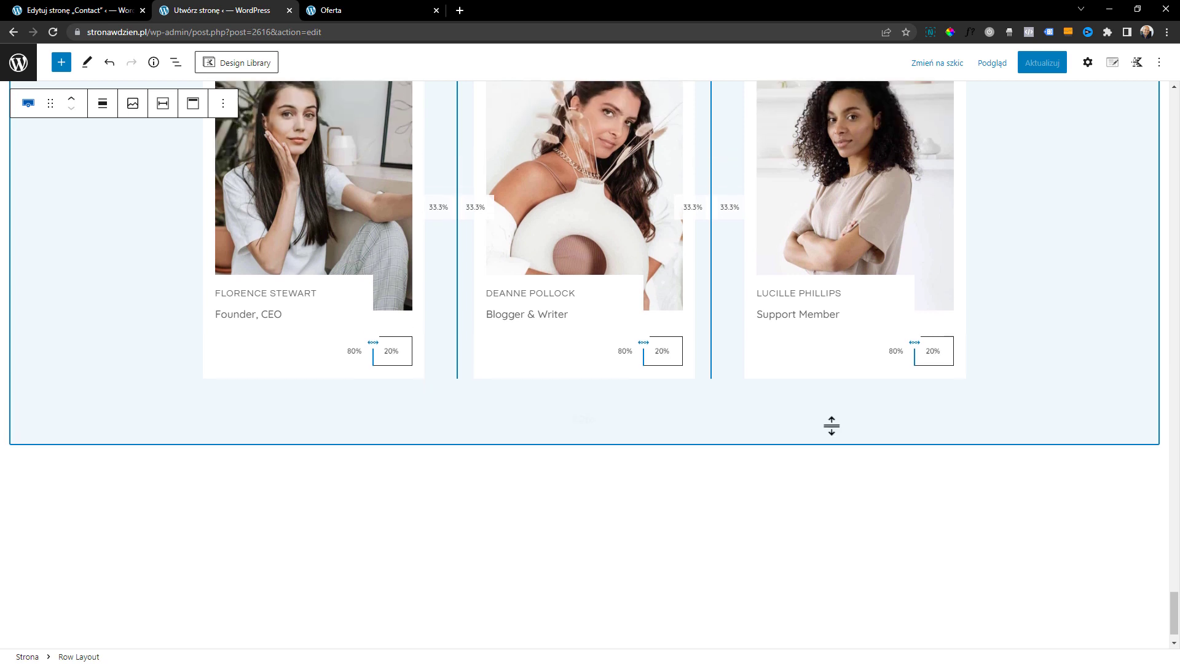
scroll(787, 437, "down", 1)
key("Delete")
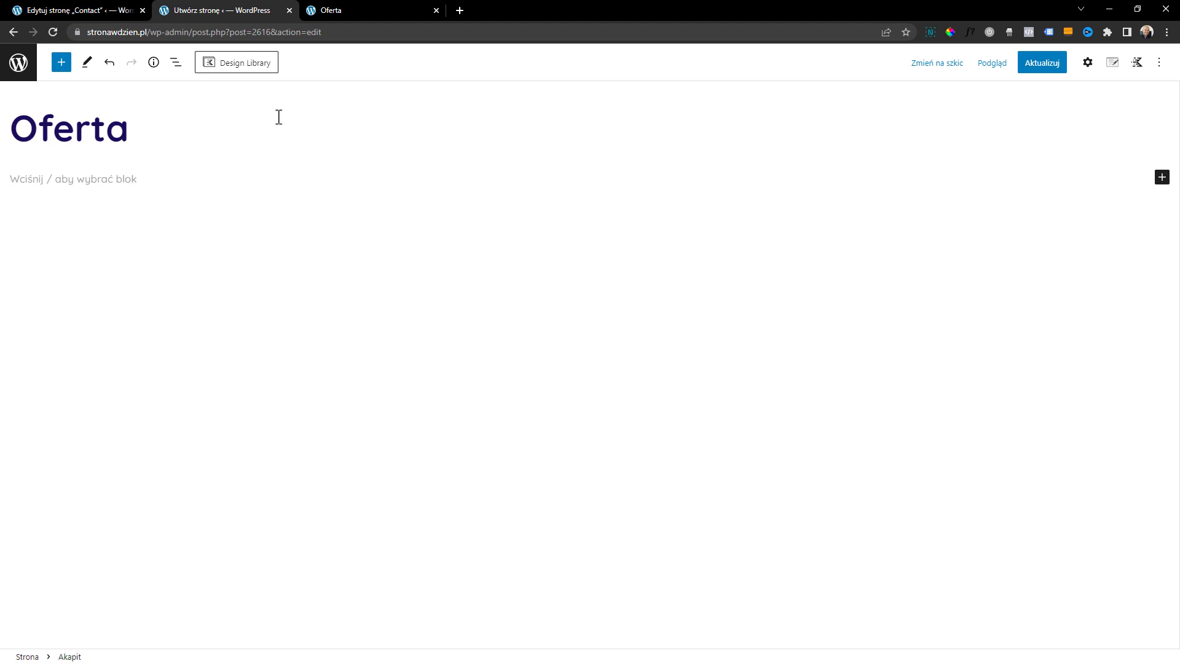
Browse the Starter Packs in the Design Library and look at the page templates of the Get.Income pack
left_click(263, 73)
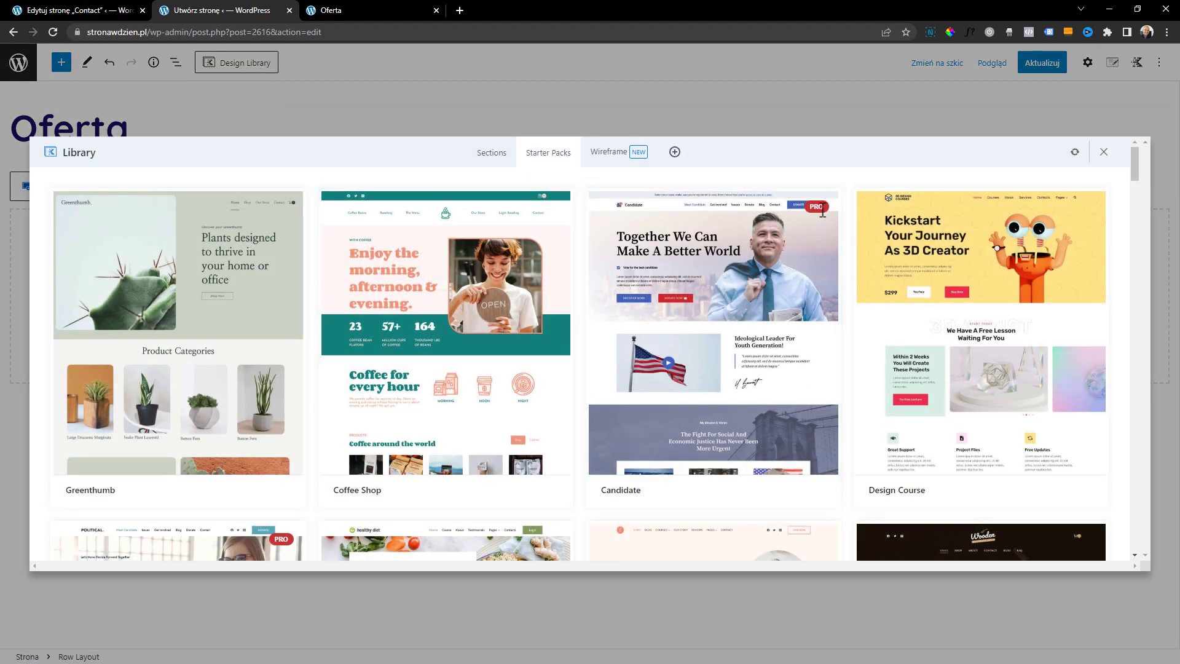
left_click_drag(1135, 163, 1138, 544)
scroll(782, 482, "up", 10)
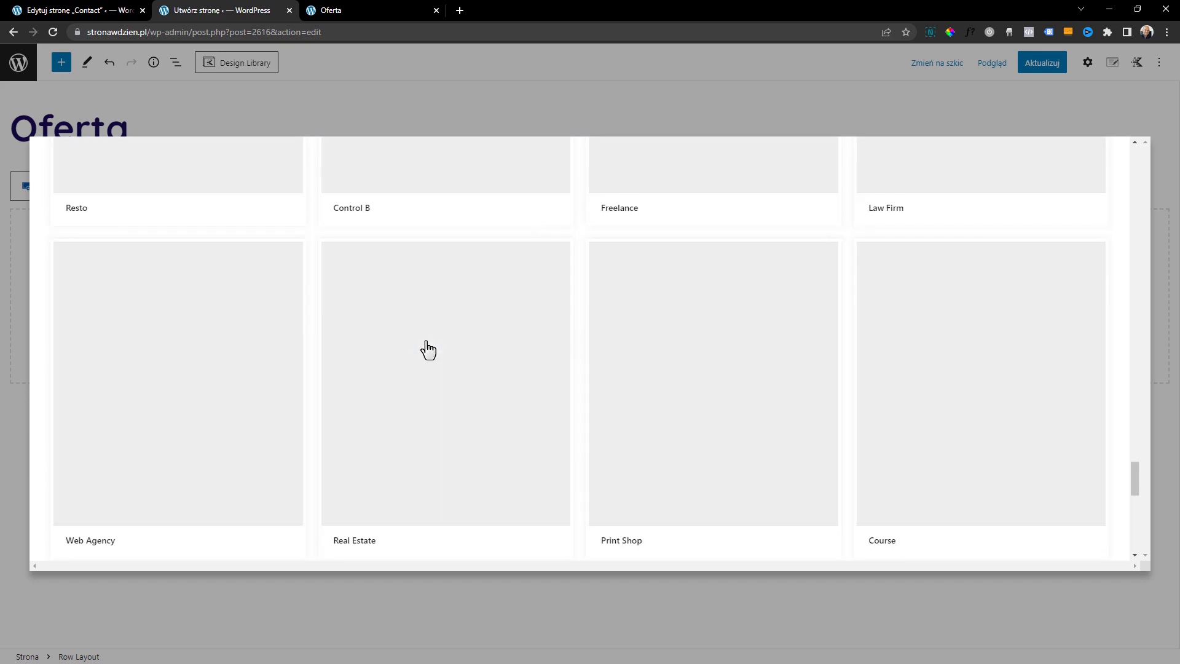
scroll(428, 350, "up", 8)
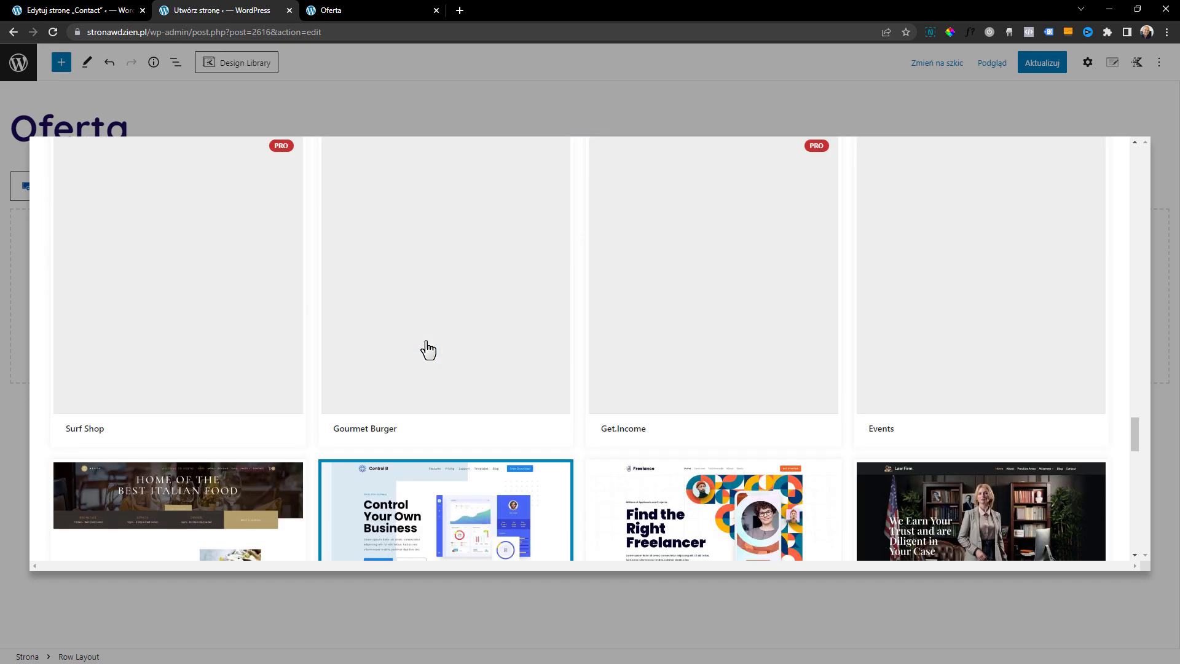
left_click(701, 359)
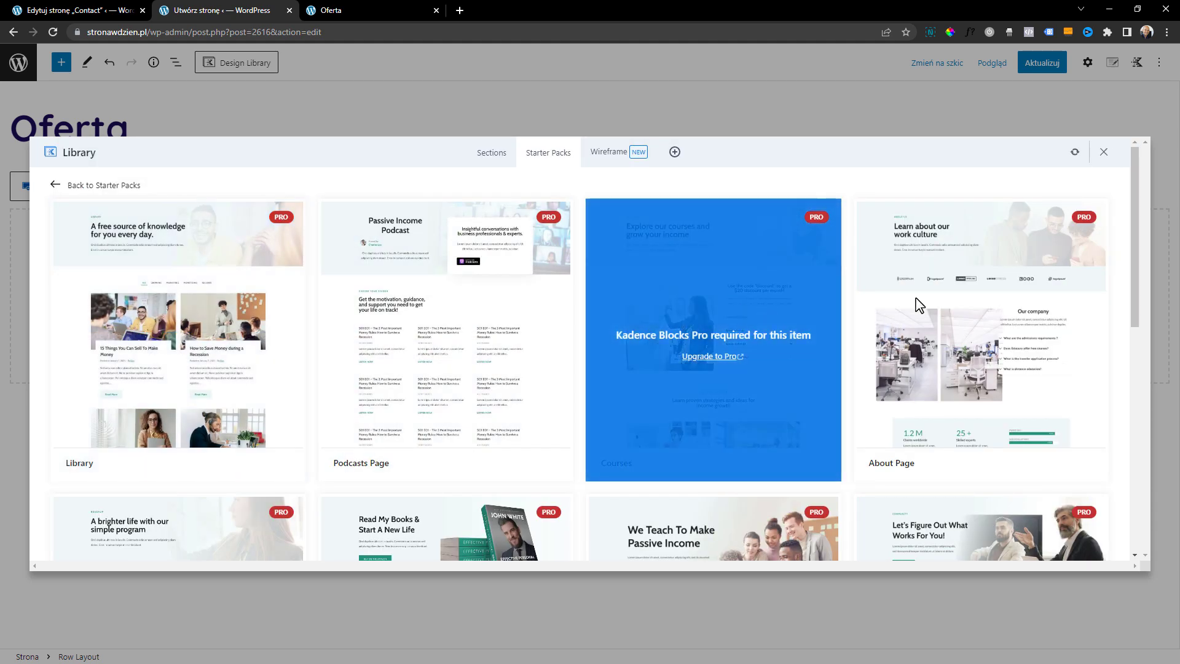
left_click(99, 185)
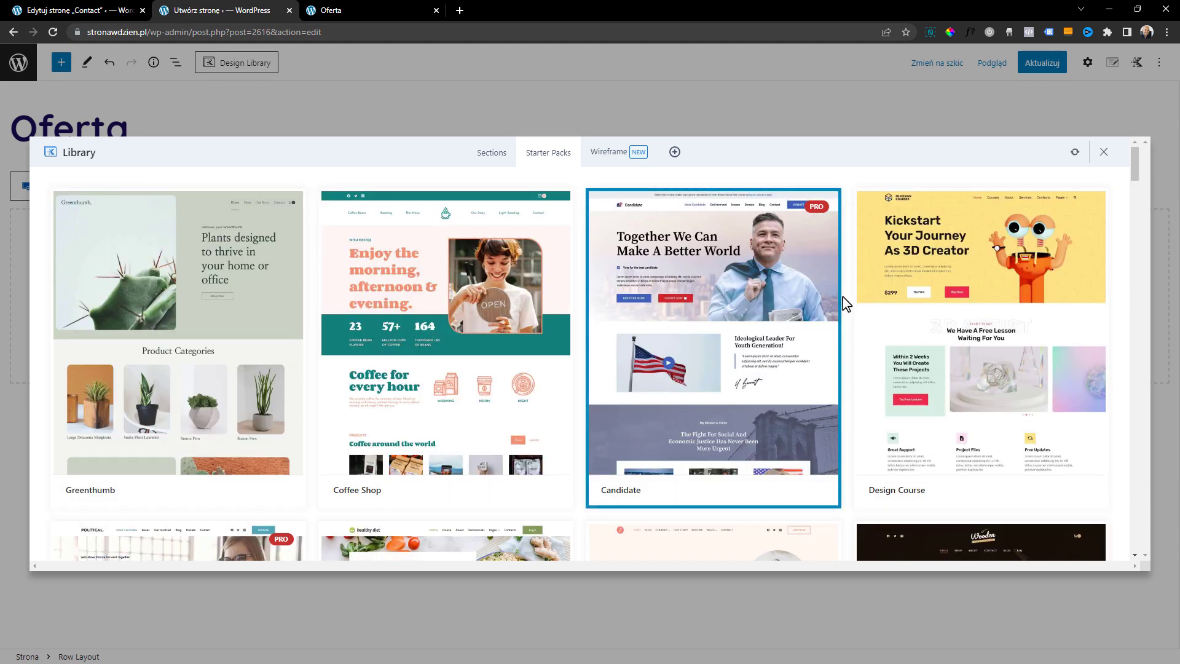
Look at the page templates of the Coffee Roaster and Life Coach starter packs
left_click_drag(1134, 161, 1141, 240)
scroll(416, 389, "down", 2)
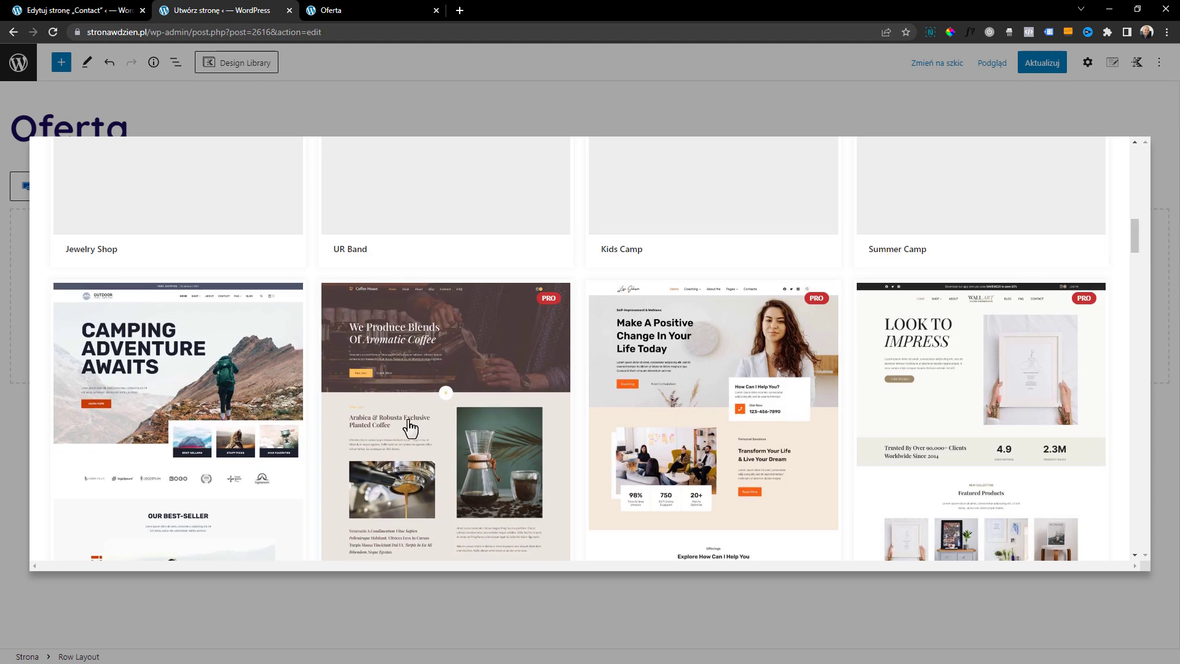
left_click(424, 405)
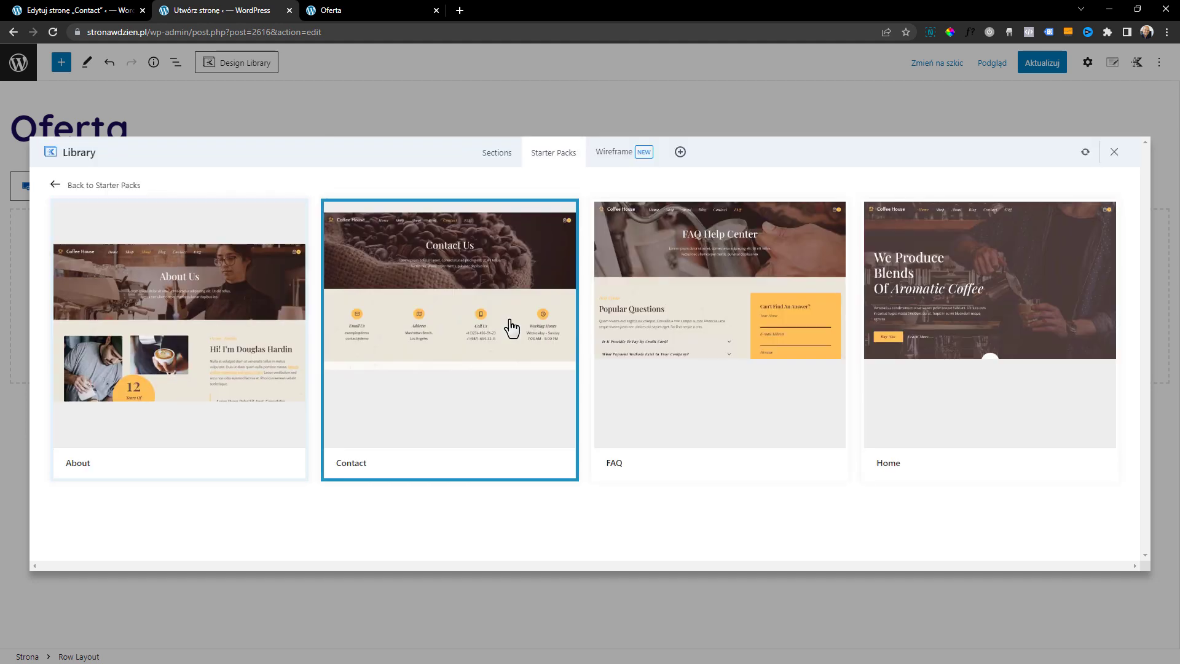
left_click(92, 187)
scroll(750, 381, "down", 8)
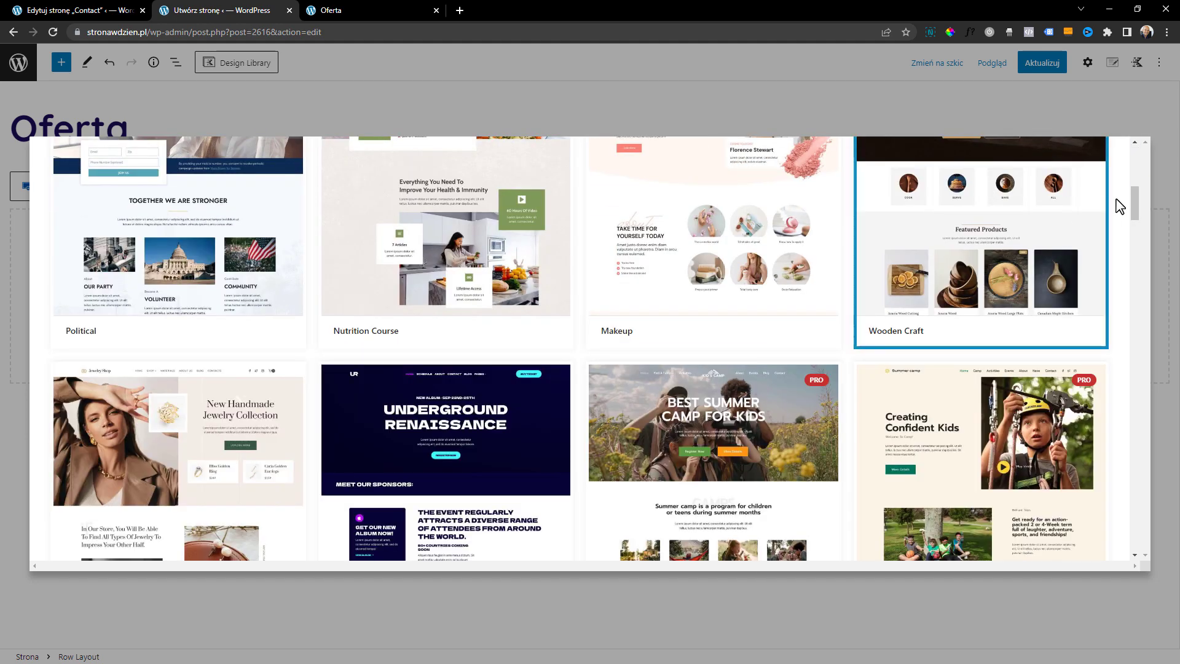
left_click_drag(1134, 200, 1132, 240)
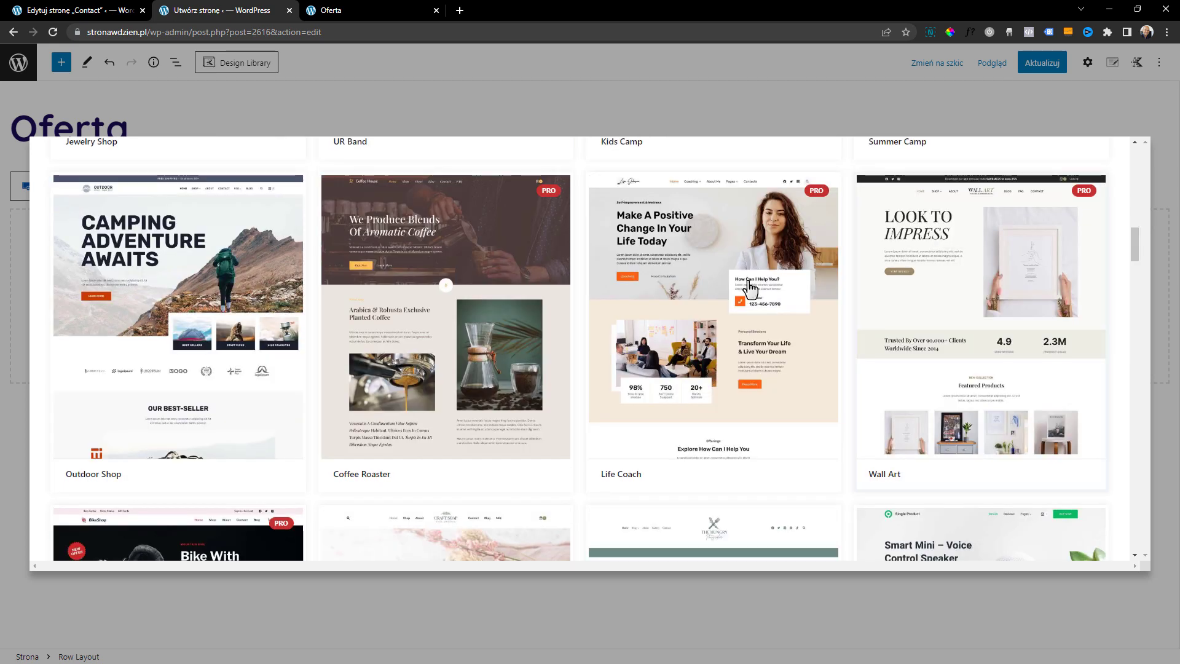
left_click(665, 299)
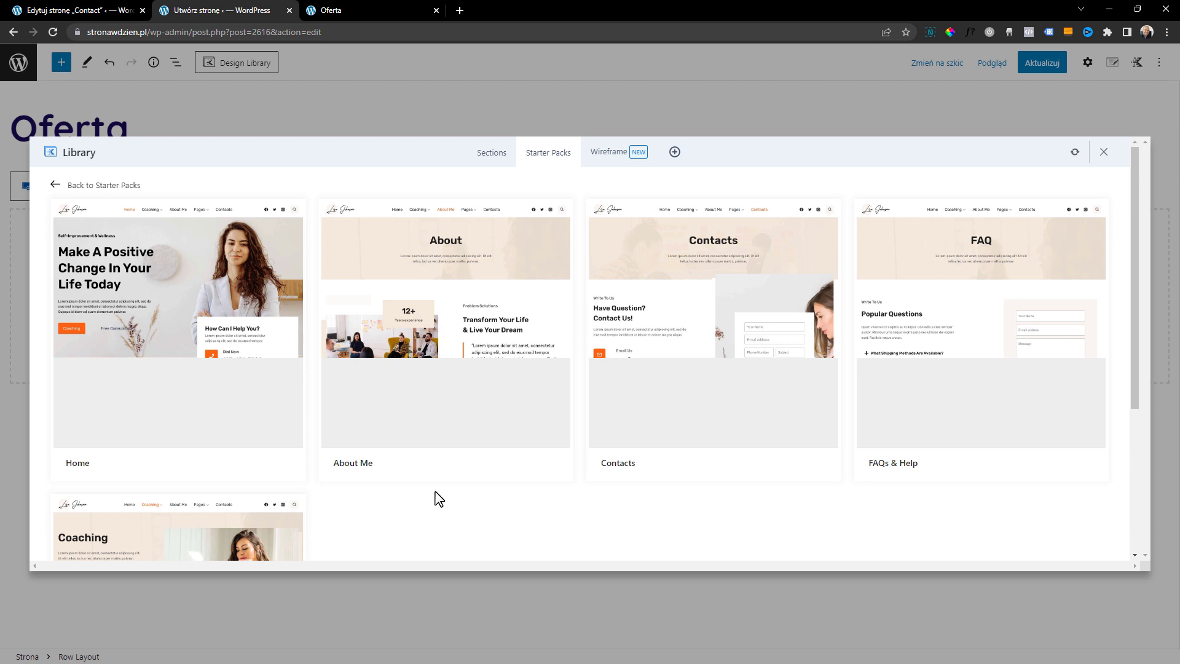
Insert the Home page template of the Life Coach starter pack into the Oferta page
scroll(439, 499, "down", 1)
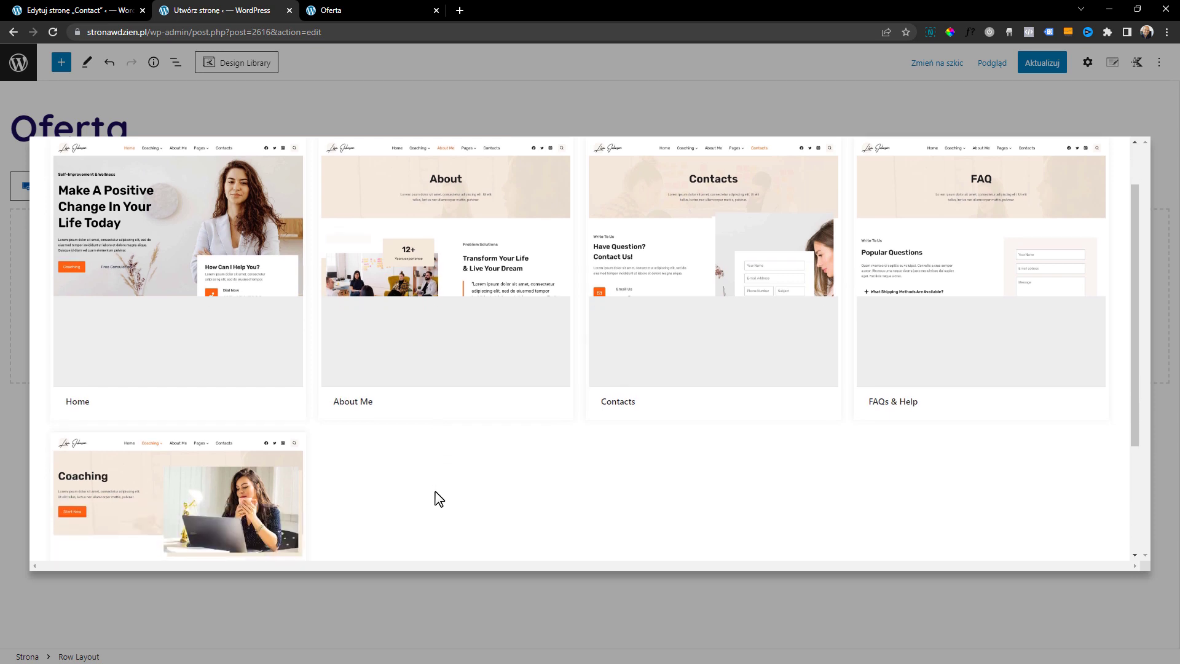
scroll(439, 498, "up", 1)
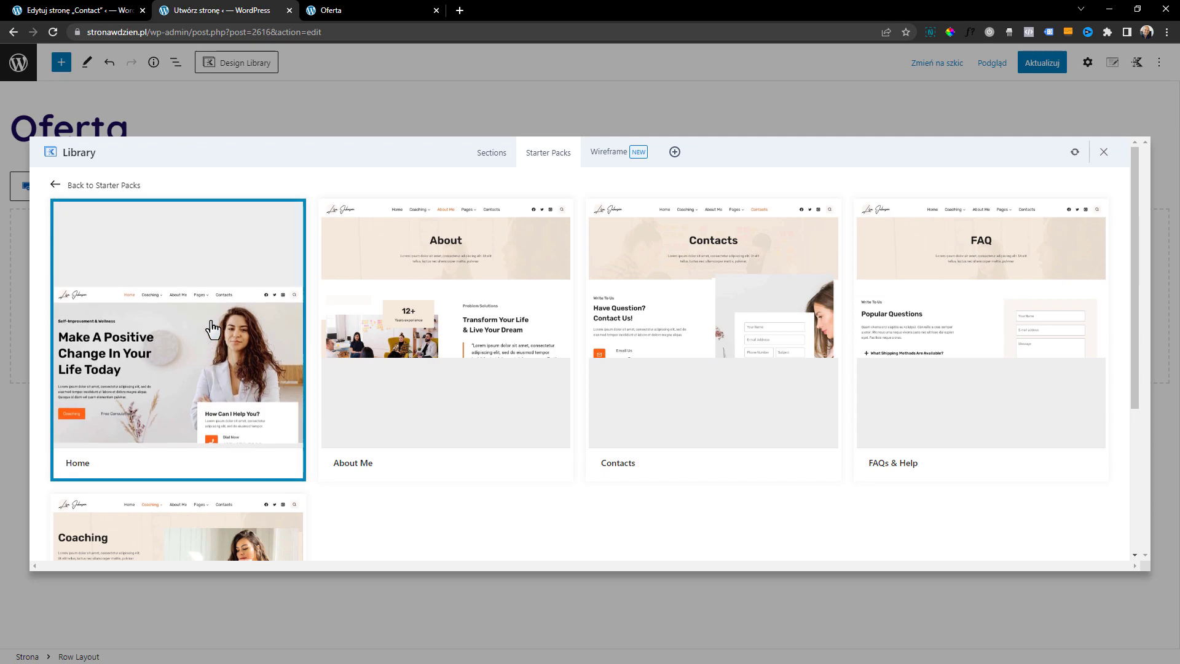
left_click(212, 329)
left_click_drag(1178, 589, 1176, 140)
scroll(529, 268, "up", 1)
scroll(454, 424, "down", 1)
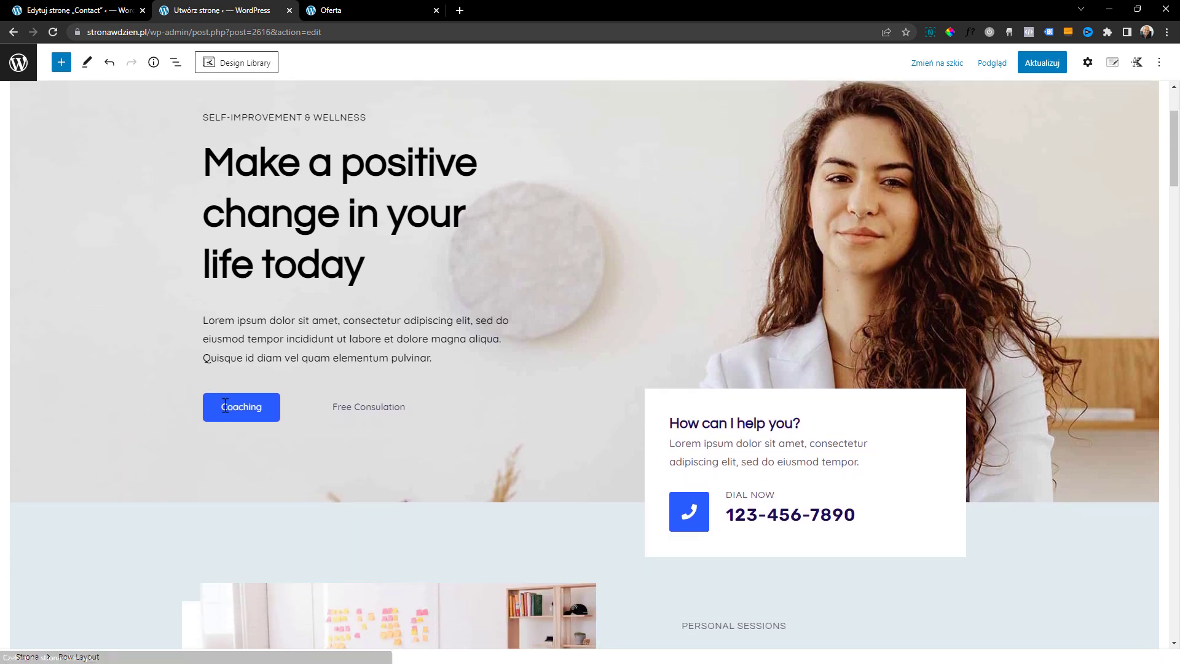
scroll(897, 496, "up", 1)
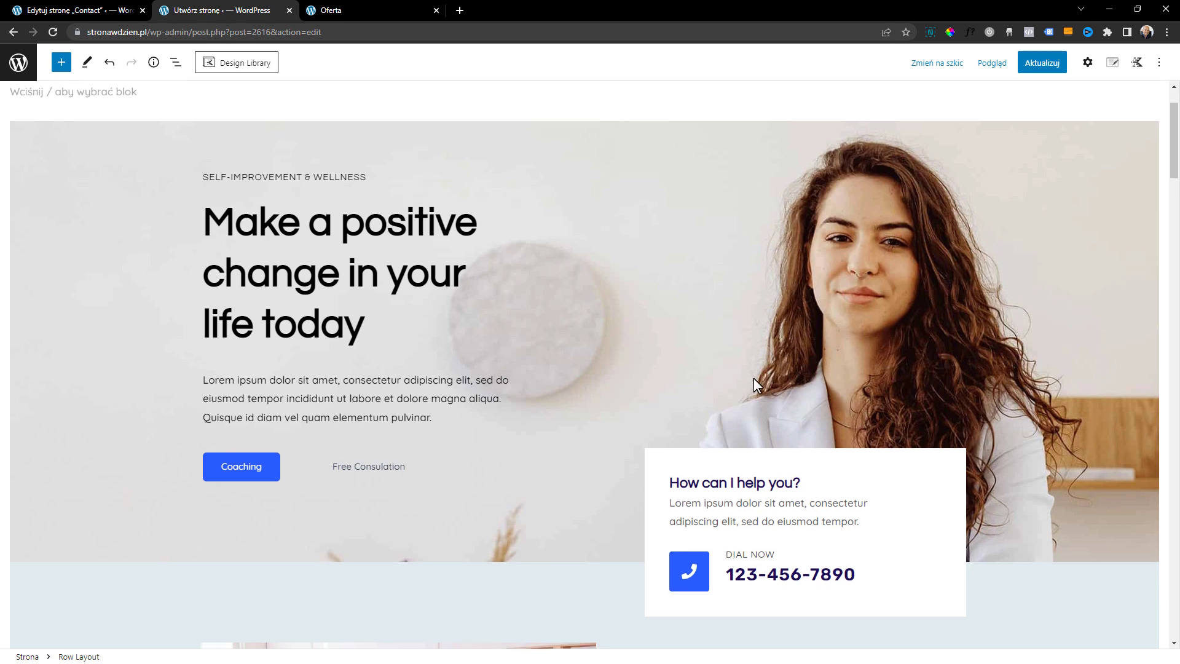
Examine the inserted Home template's sections from the hero down to the client testimonials
scroll(755, 381, "down", 8)
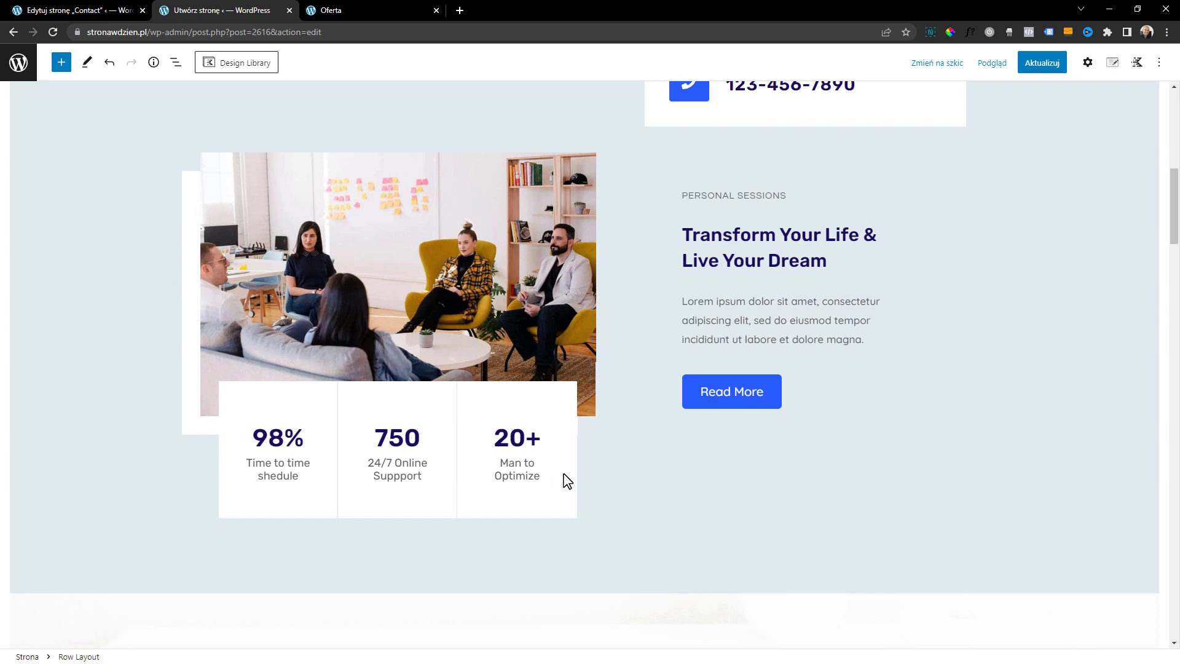
scroll(572, 423, "down", 1)
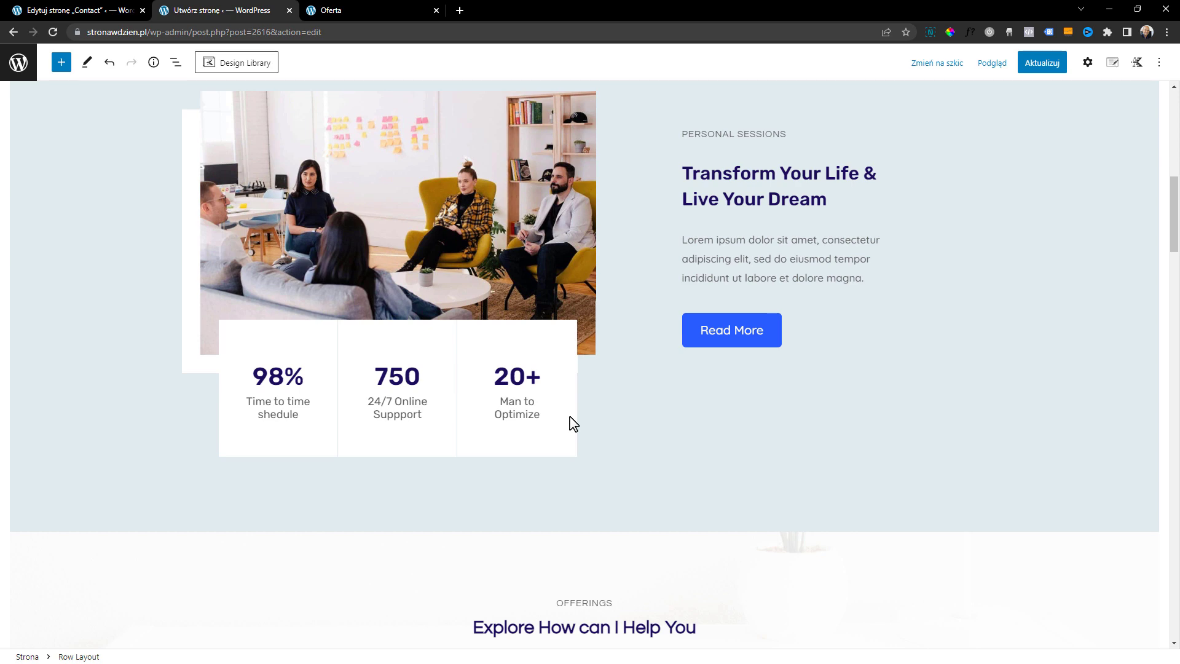
scroll(570, 418, "down", 7)
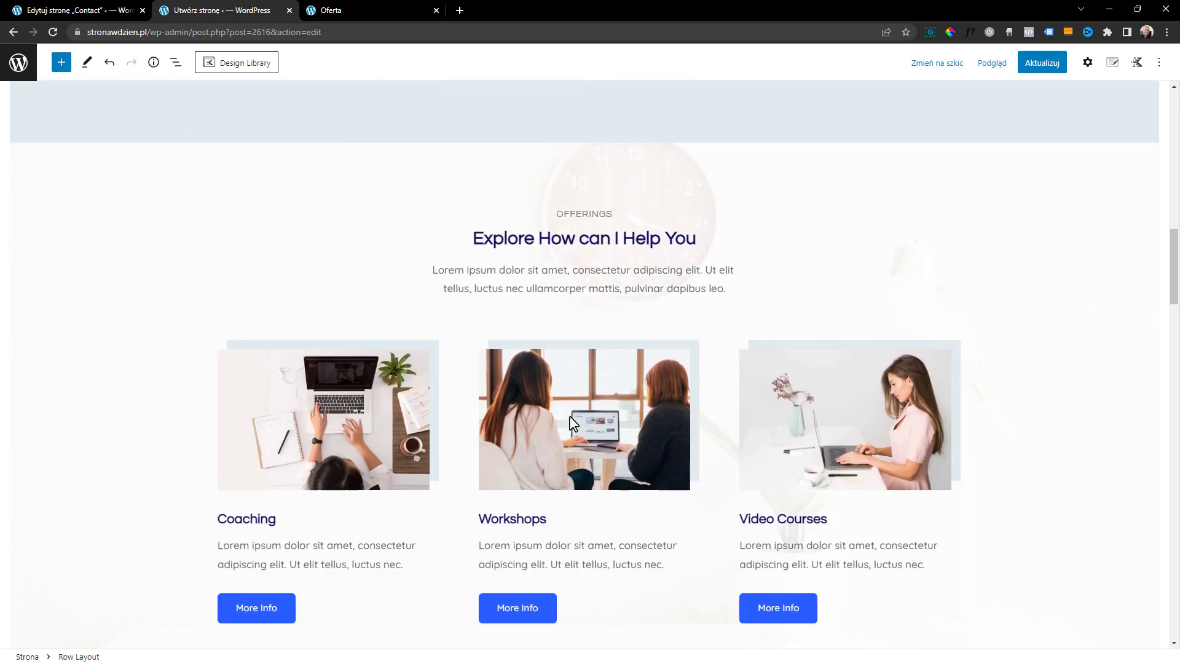
scroll(569, 423, "down", 1)
scroll(337, 286, "down", 4)
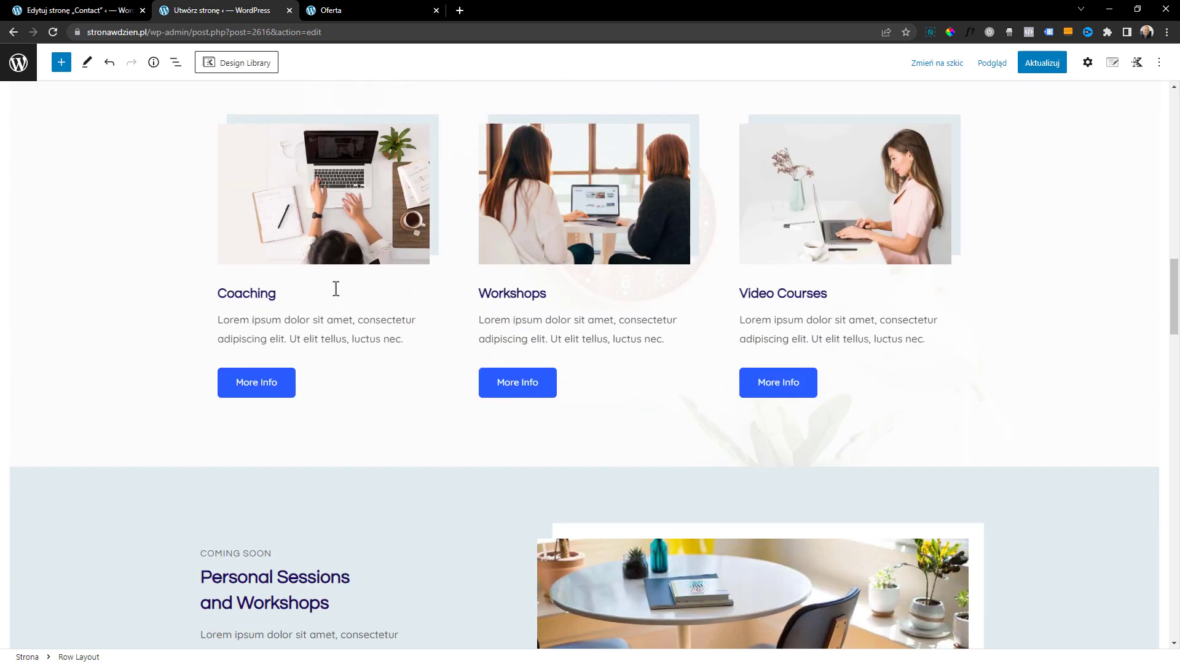
scroll(328, 301, "down", 7)
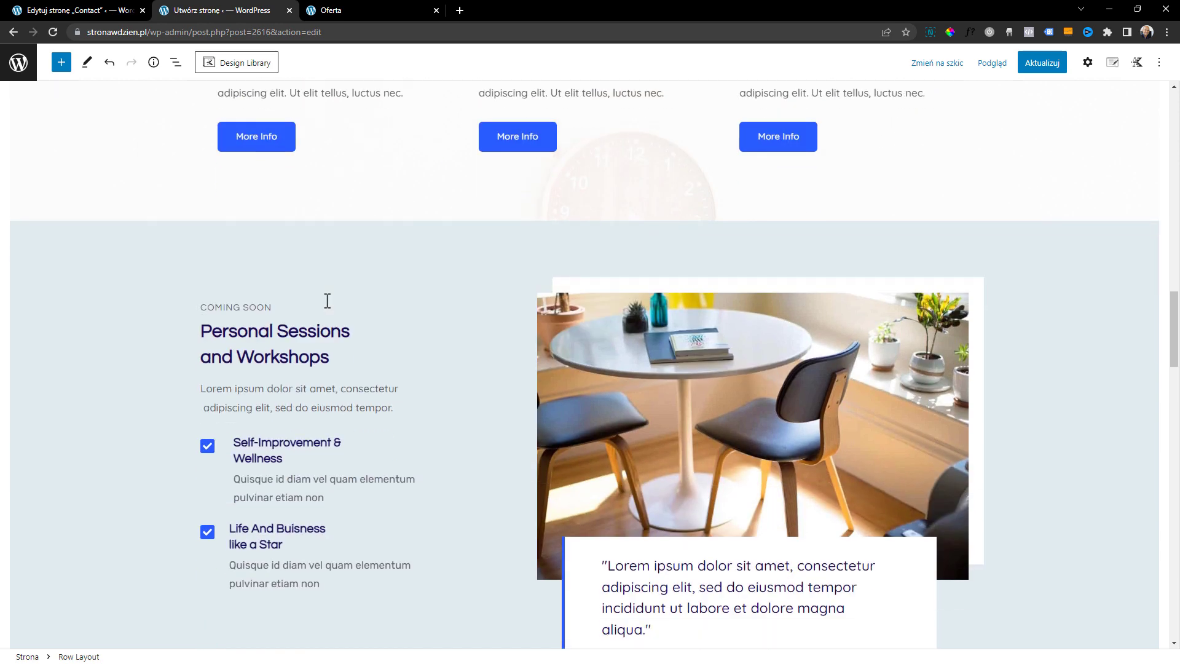
scroll(330, 307, "up", 3)
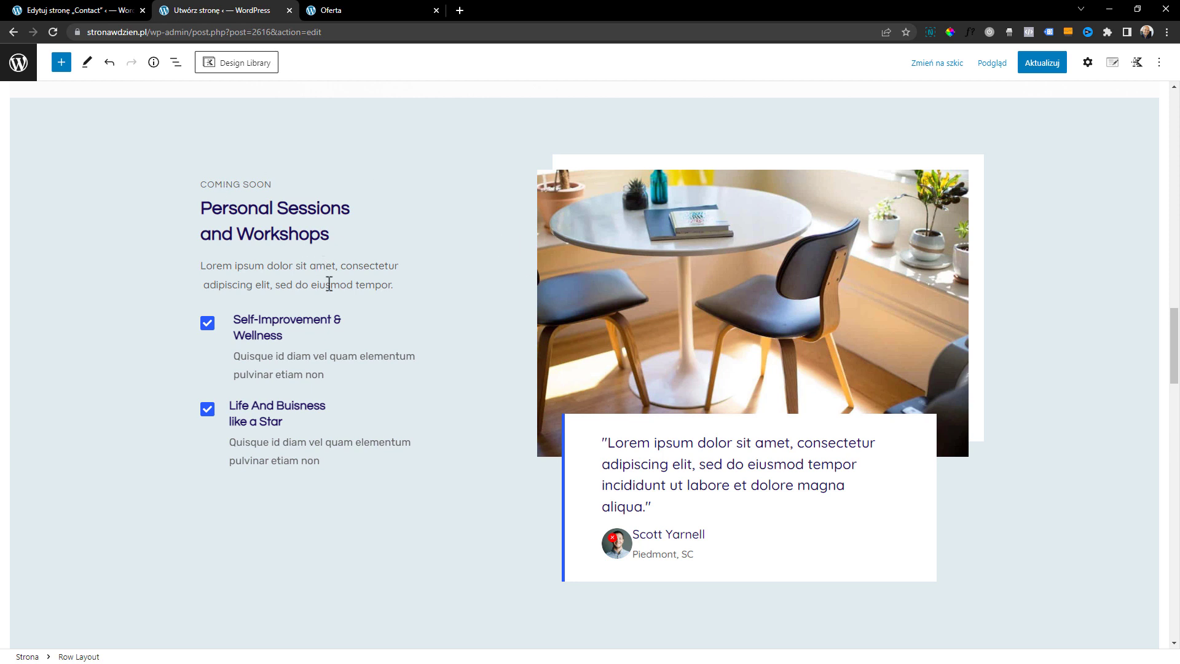
scroll(326, 271, "down", 10)
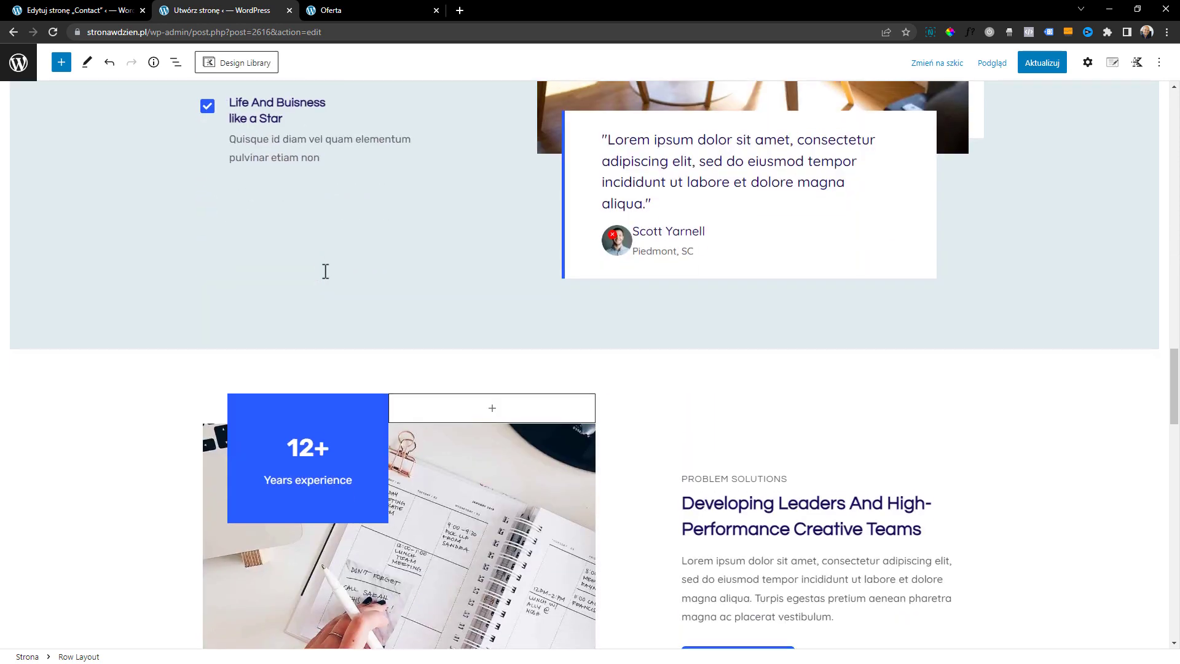
scroll(325, 274, "down", 6)
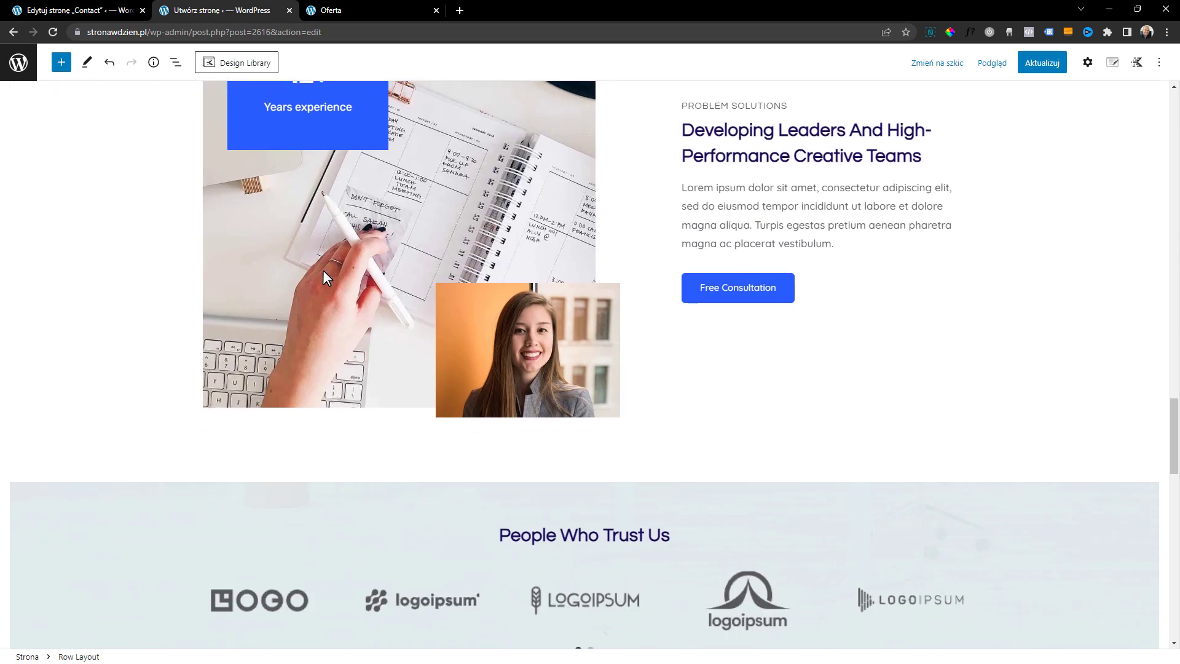
scroll(508, 298, "down", 10)
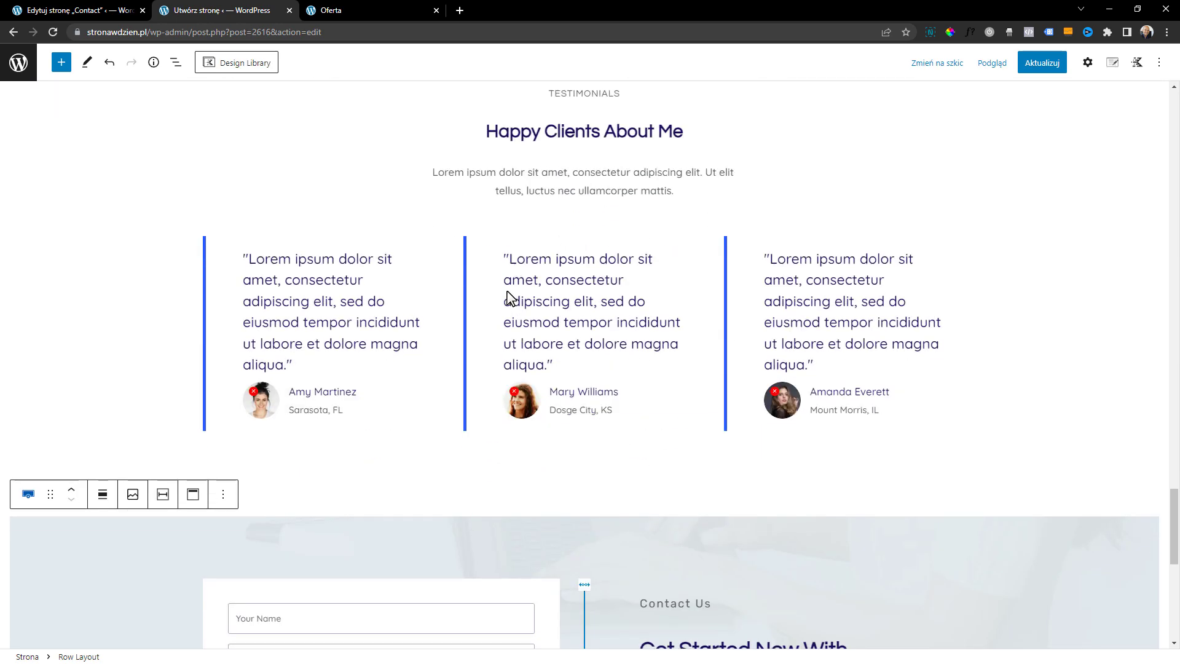
Update the Oferta page and browse the other Starter Packs in the Design Library
left_click(1040, 66)
scroll(652, 442, "down", 3)
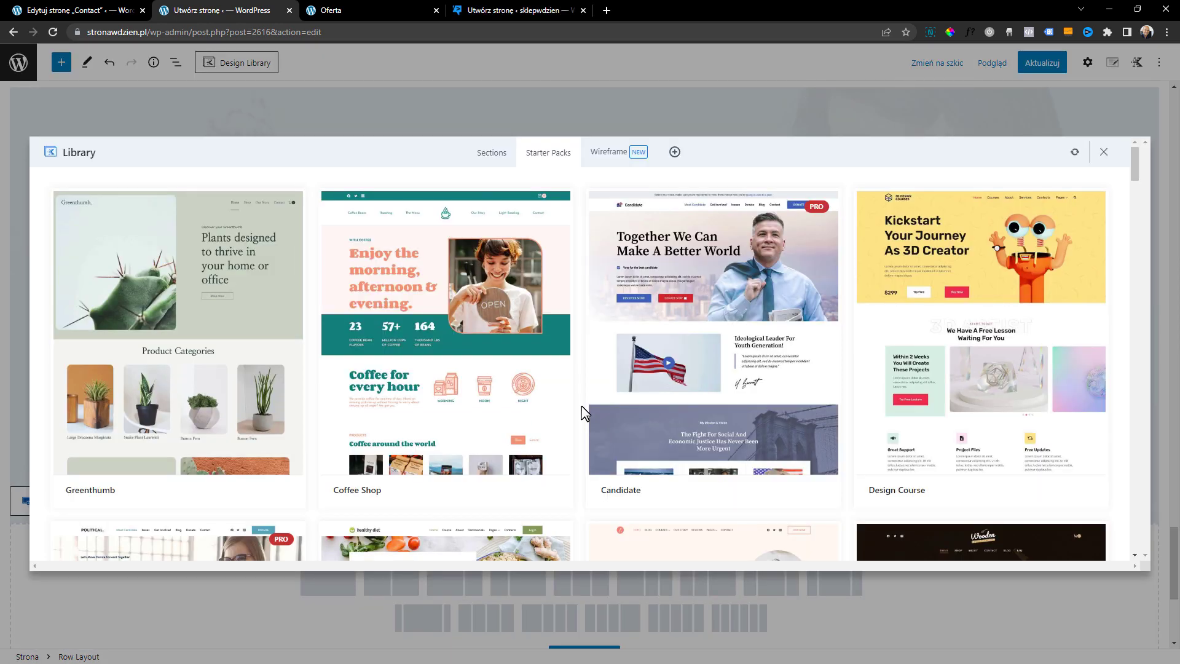
scroll(559, 378, "down", 5)
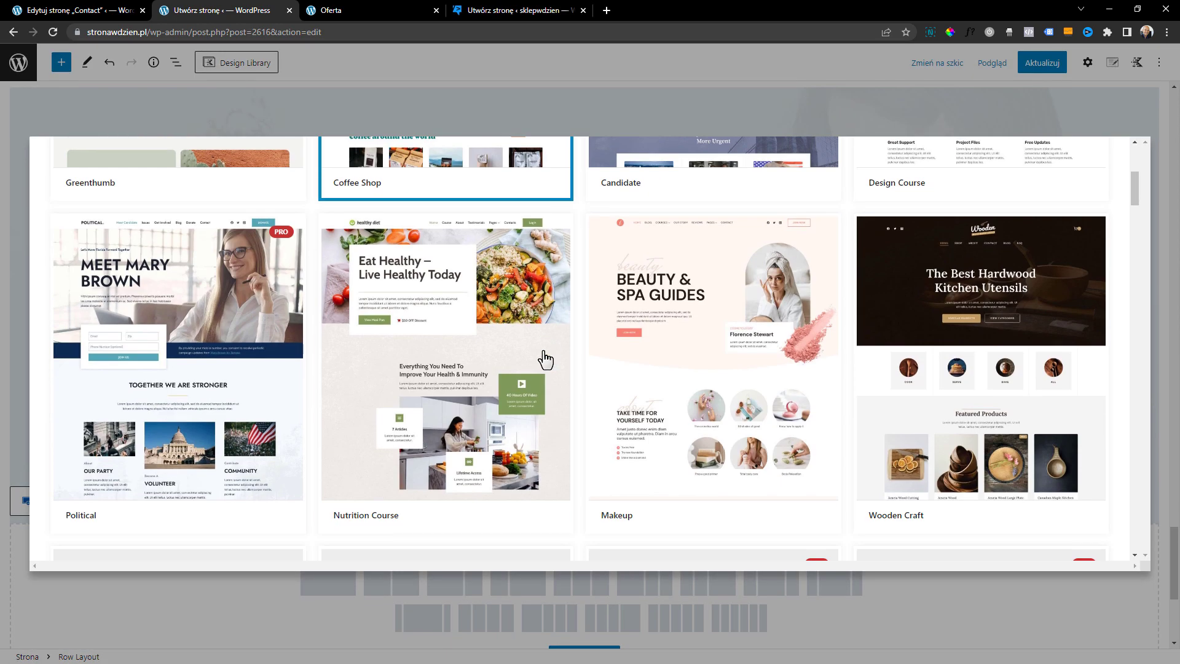
scroll(282, 427, "down", 5)
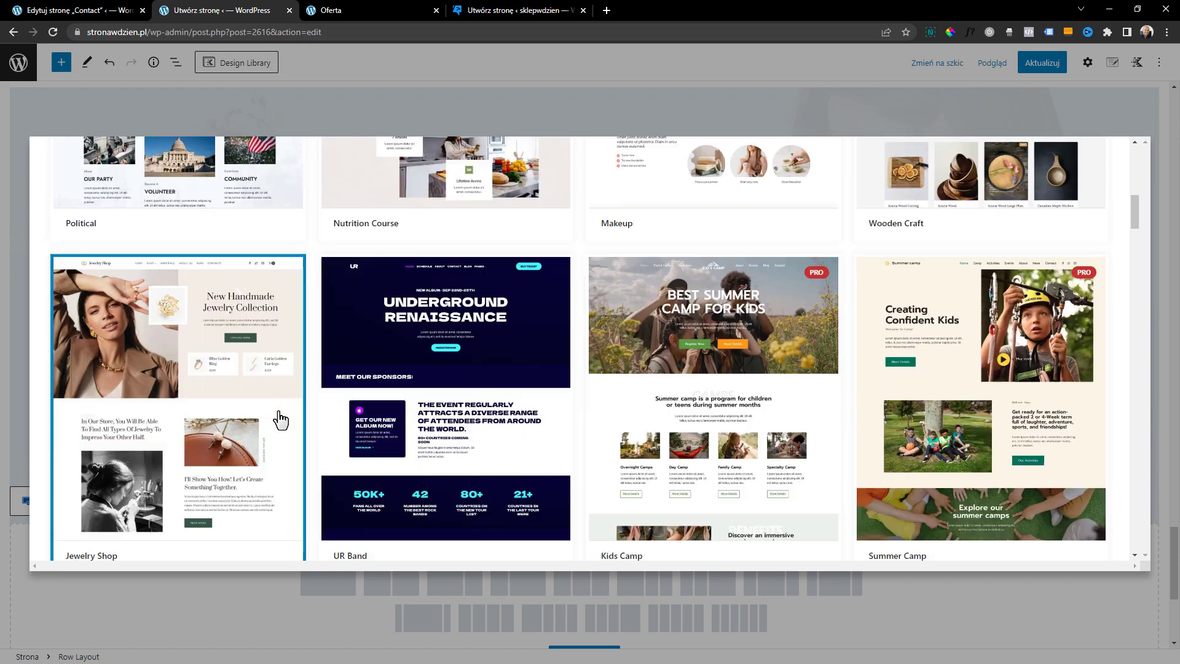
scroll(373, 458, "up", 10)
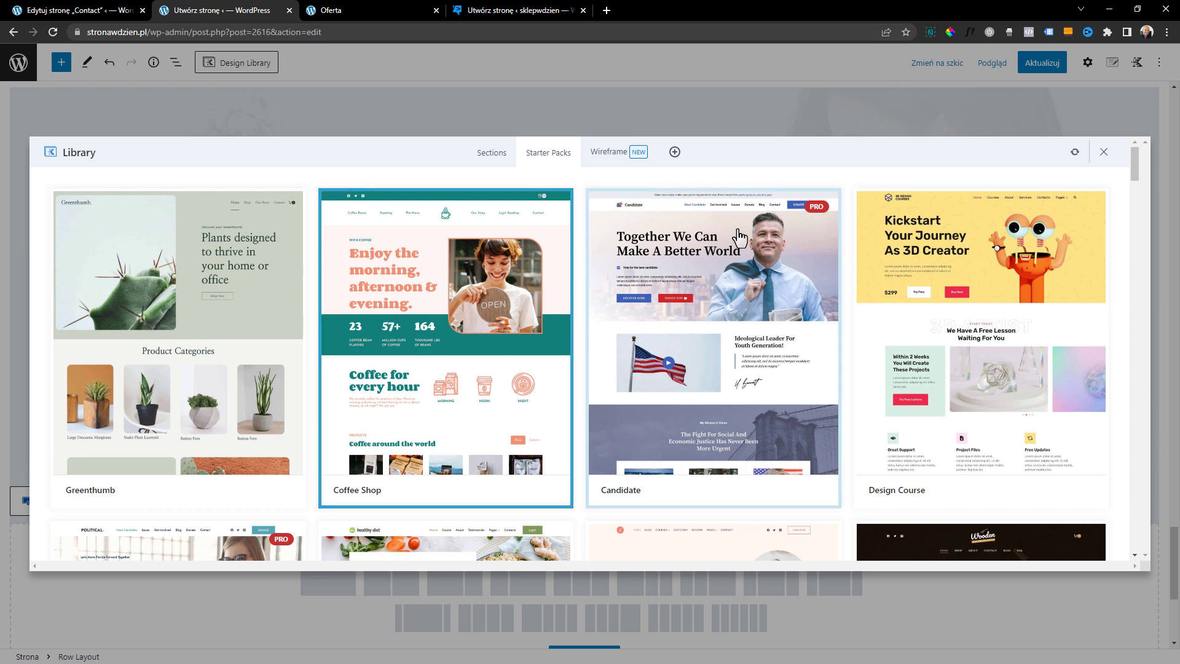
Insert the Grid 3 wireframe from the Design Library below the contact section and check the inserted cards
left_click(617, 161)
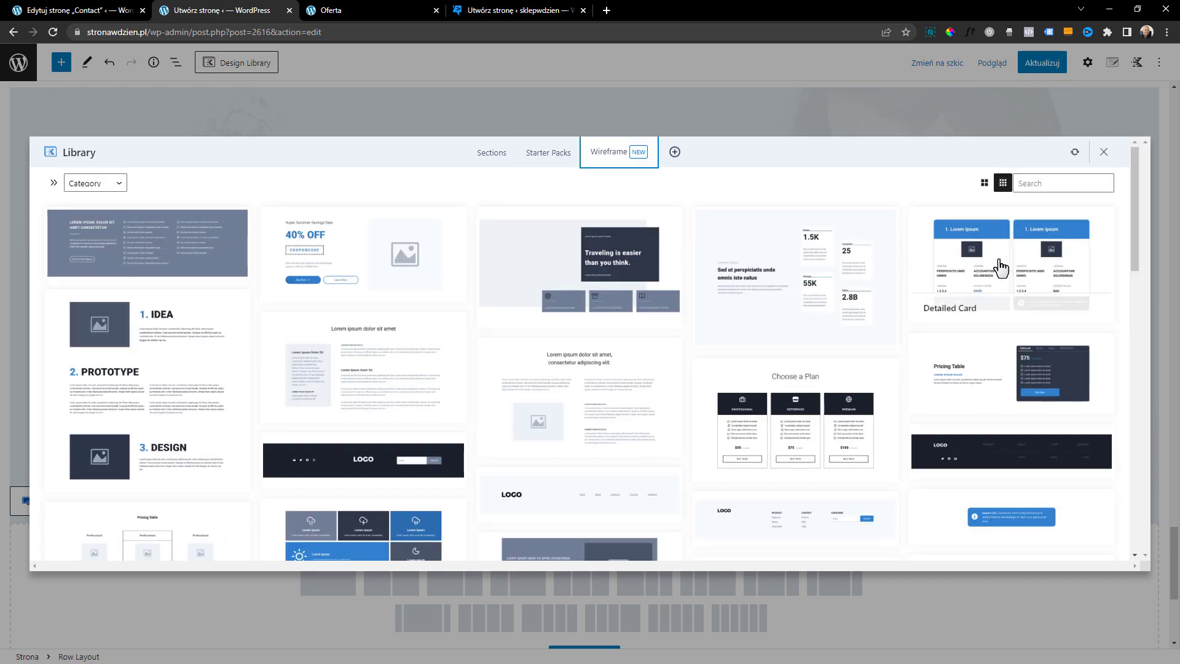
scroll(1000, 268, "down", 4)
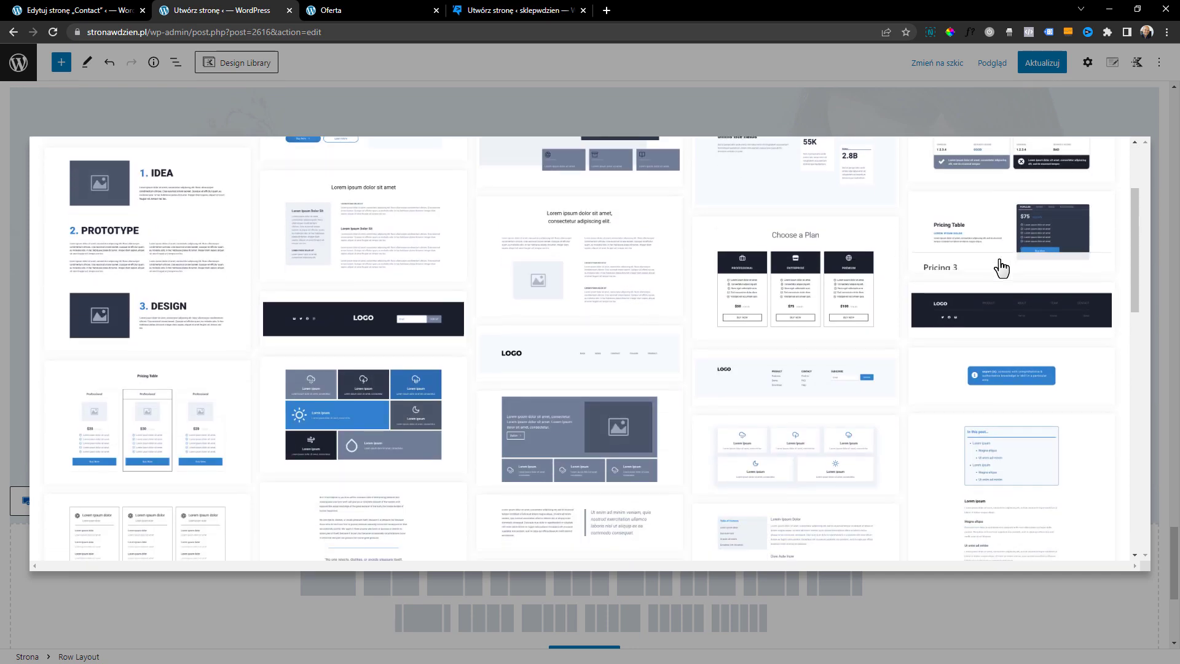
scroll(295, 306, "down", 4)
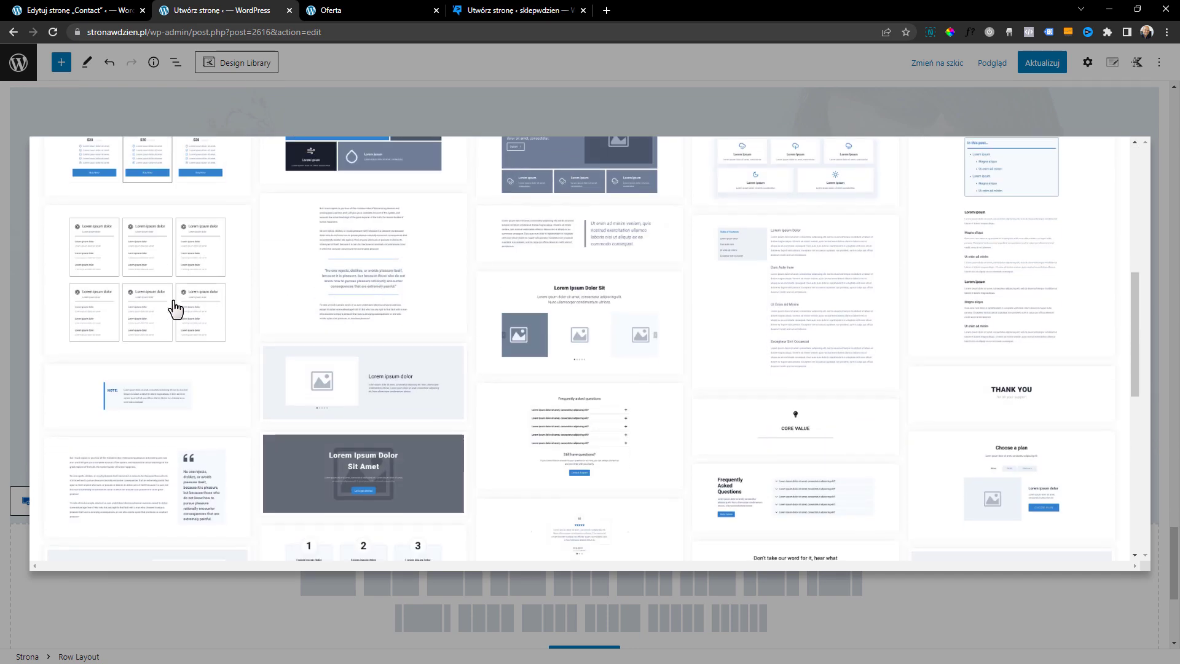
scroll(158, 322, "up", 1)
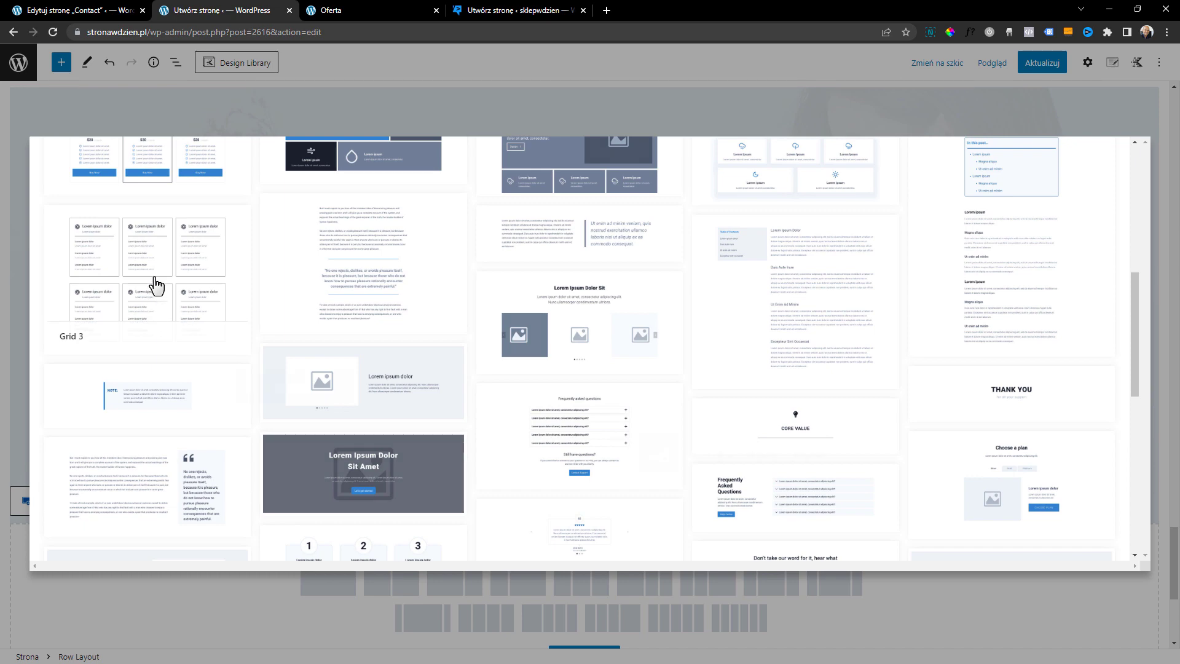
left_click(156, 285)
scroll(561, 516, "up", 5)
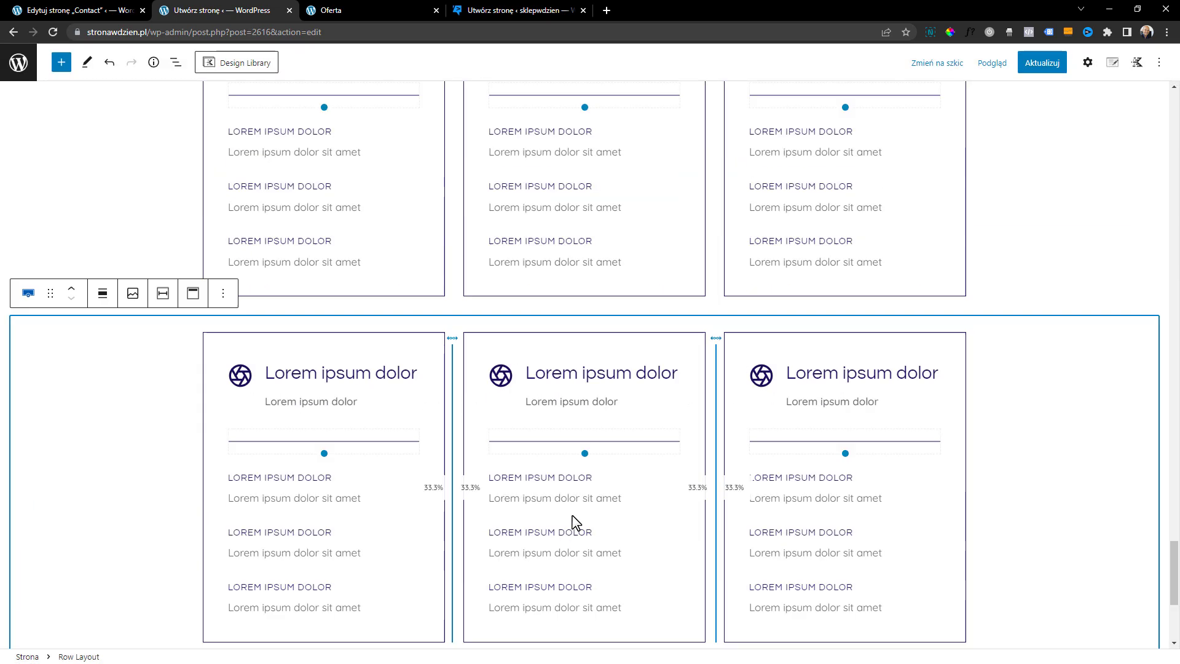
scroll(520, 382, "up", 1)
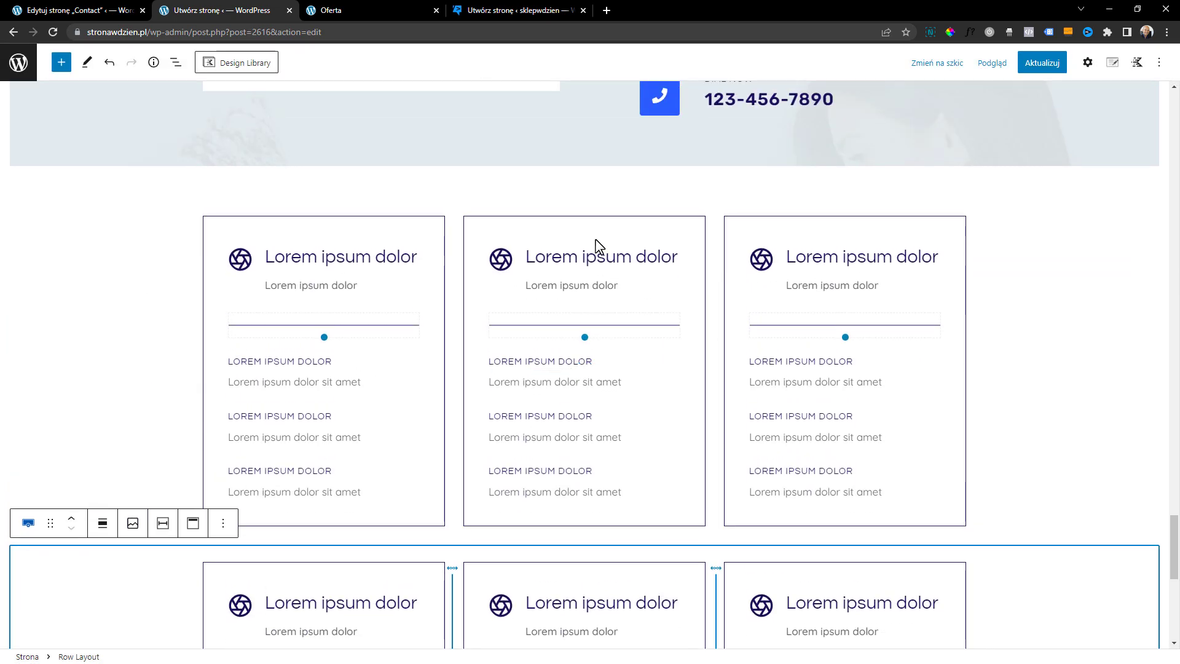
scroll(613, 318, "down", 8)
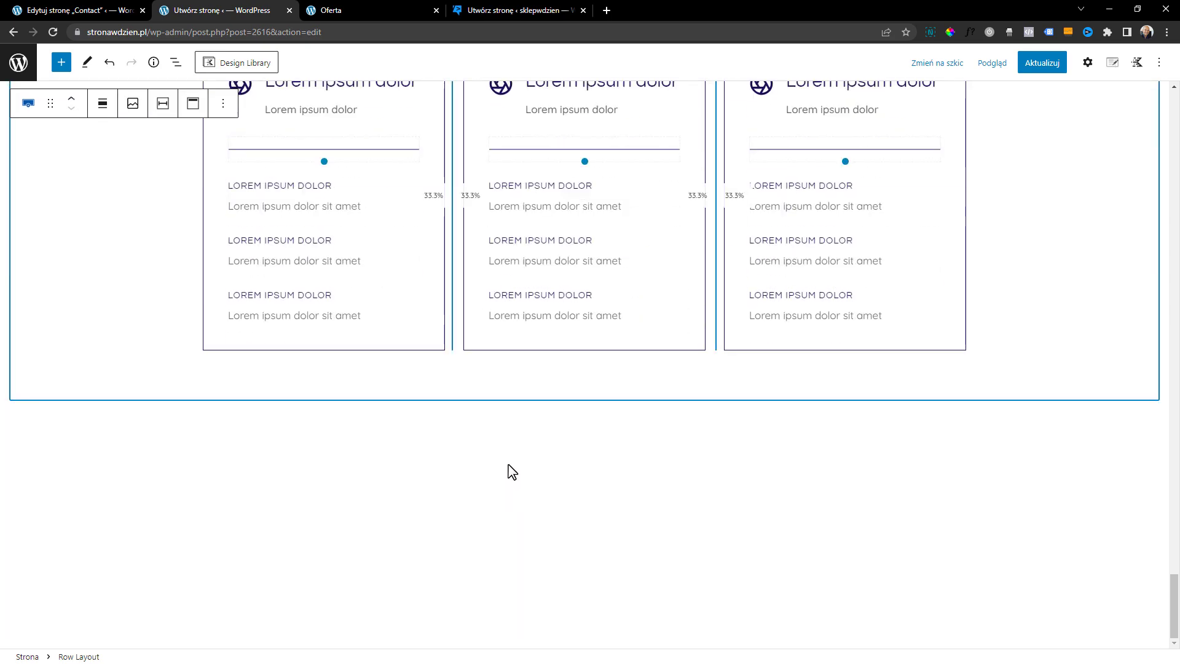
scroll(969, 369, "up", 20)
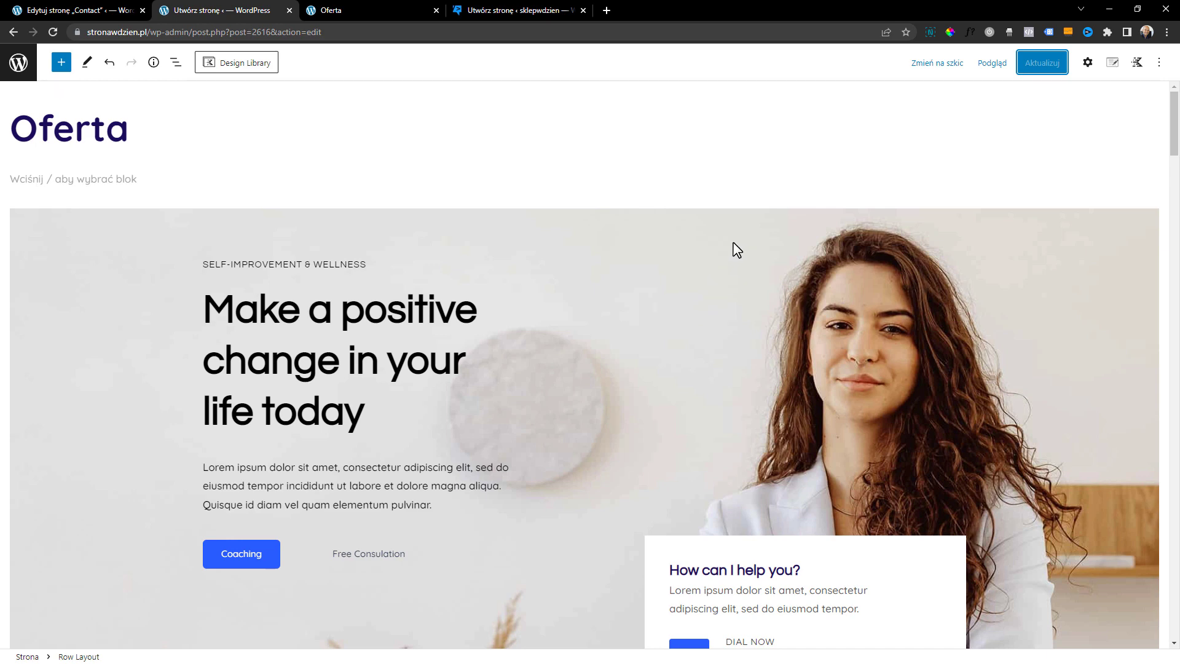
Switch the editor preview to Tablet and check the page layout from the card grid up to the hero
scroll(719, 265, "down", 2)
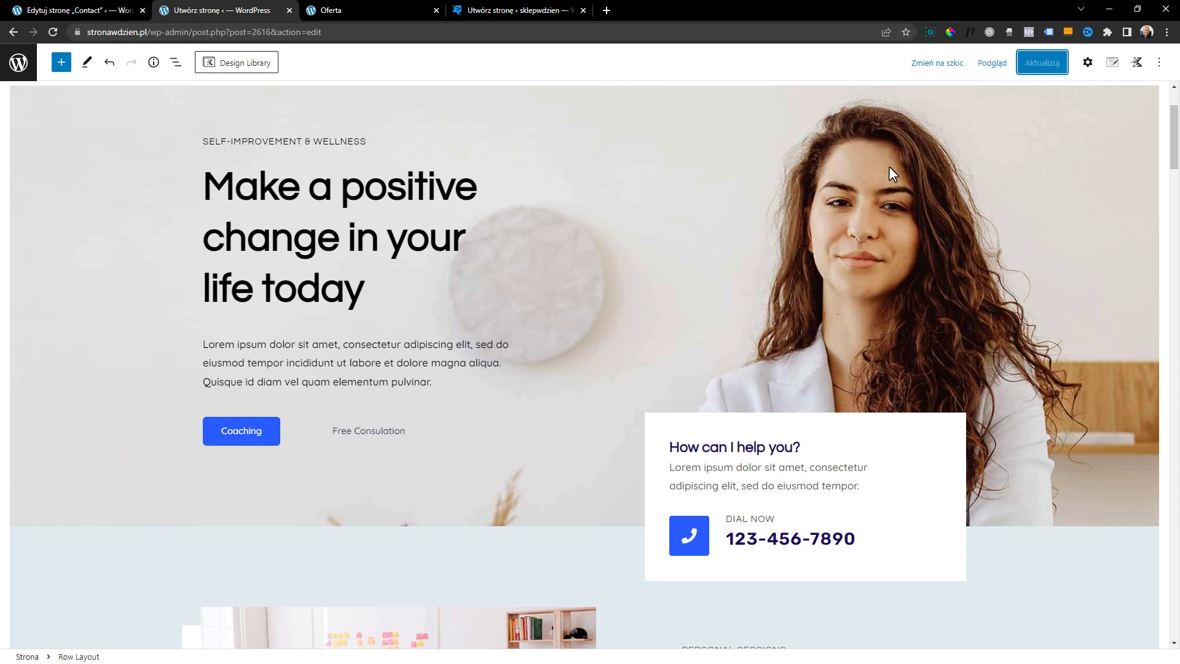
left_click(994, 64)
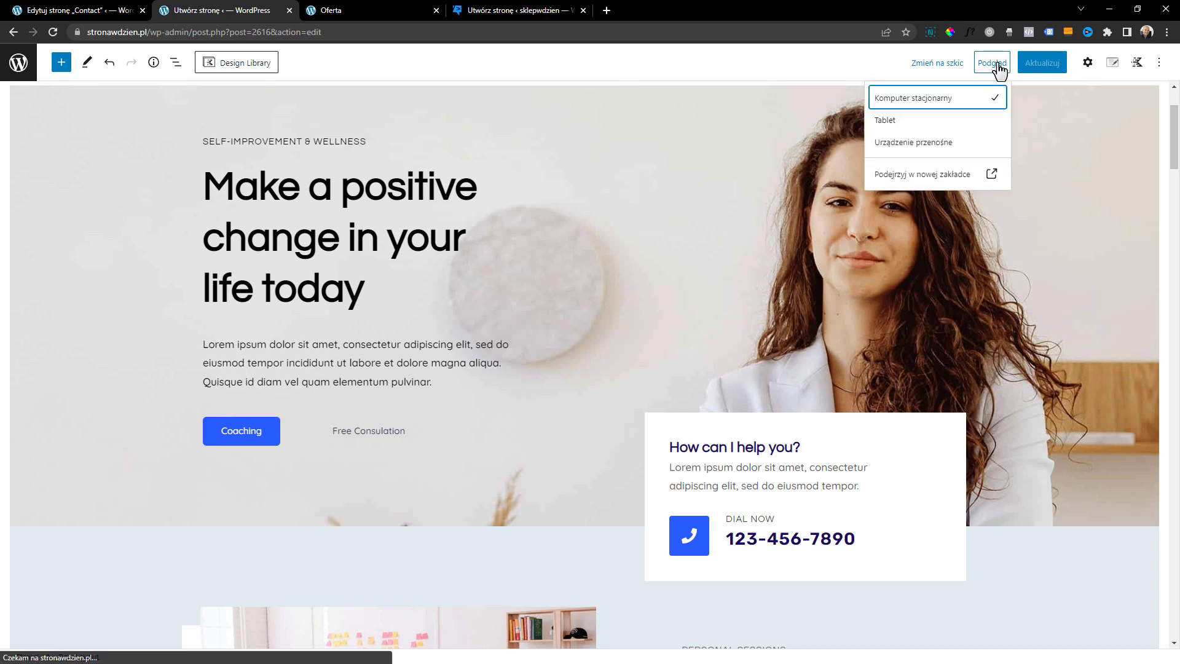
left_click(894, 131)
scroll(891, 127, "down", 10)
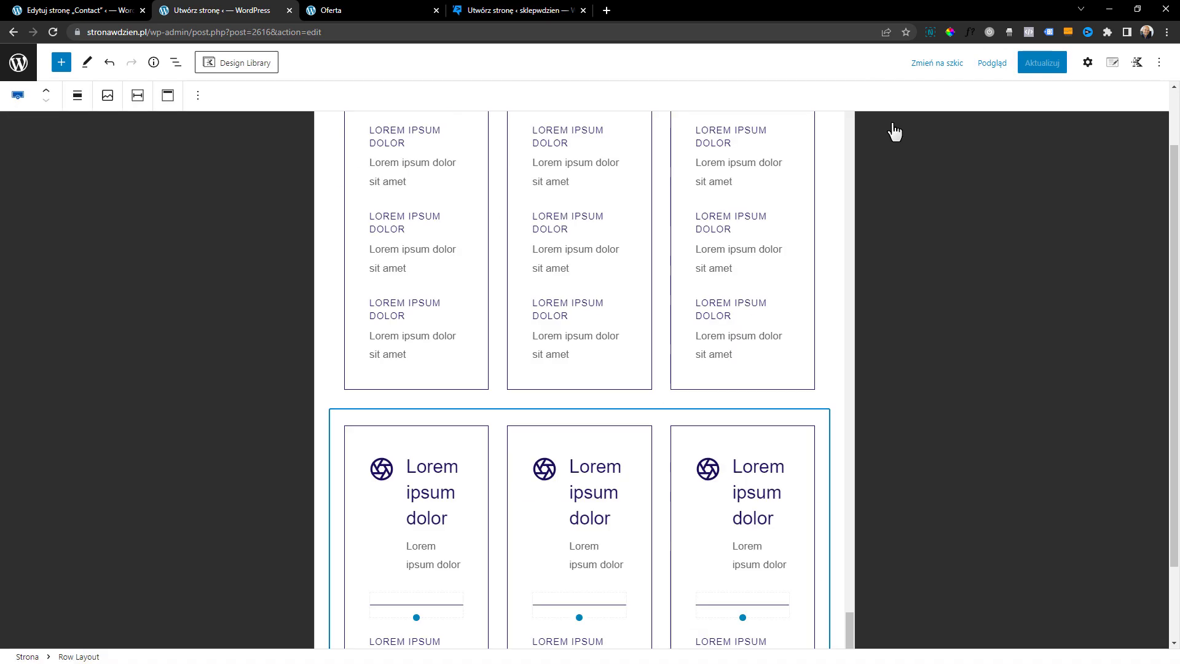
left_click_drag(817, 507, 810, 129)
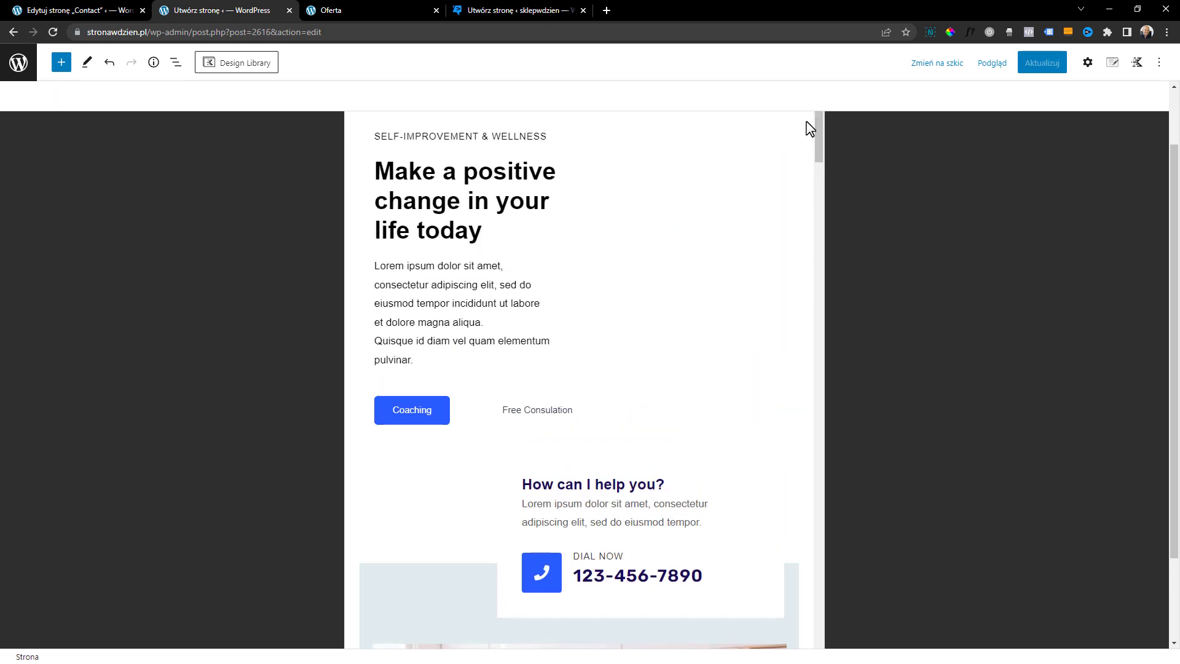
Switch the editor preview to Urządzenie przenośne and show the block settings of the hero heading
left_click(1085, 64)
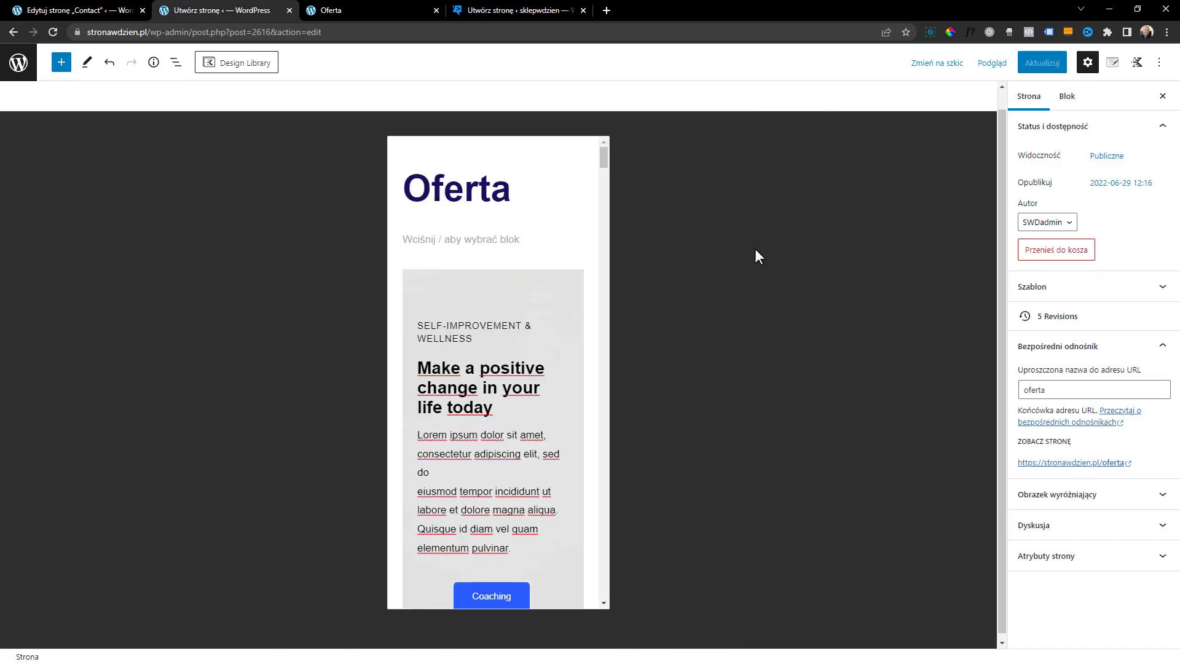
left_click(992, 63)
left_click(909, 151)
left_click(544, 241)
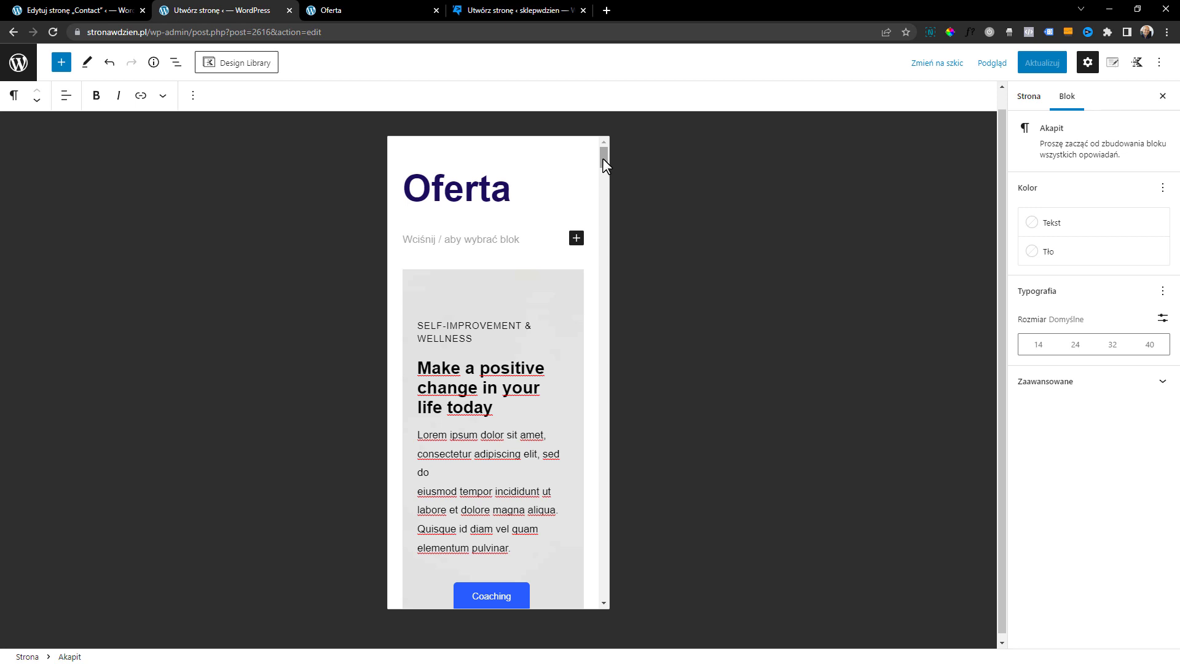
left_click(501, 224)
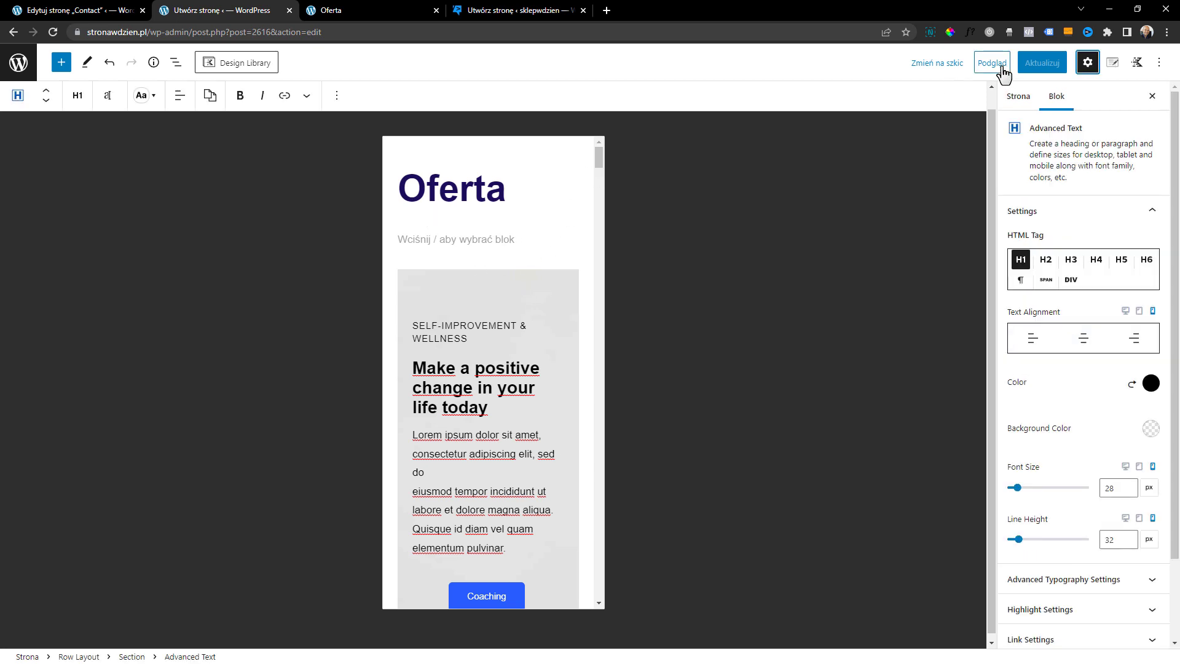
Examine the typography and highlight settings of the hero section's Lorem ipsum paragraph in the mobile preview
left_click(1003, 71)
left_click(1001, 72)
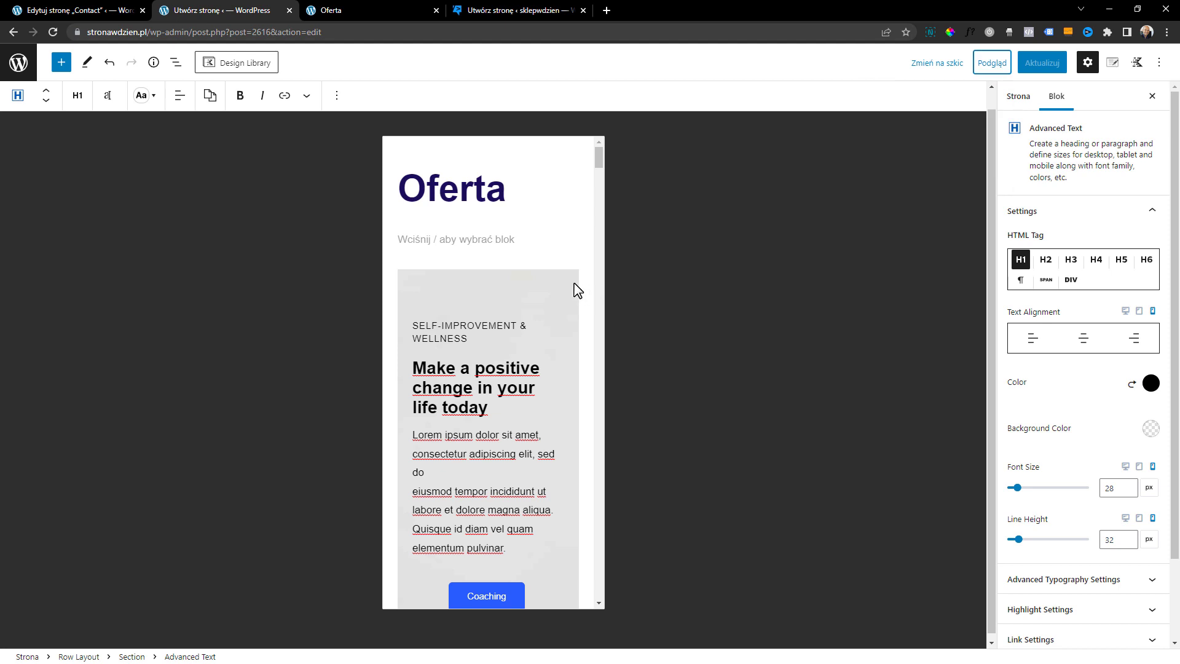
scroll(467, 324, "down", 2)
left_click(510, 343)
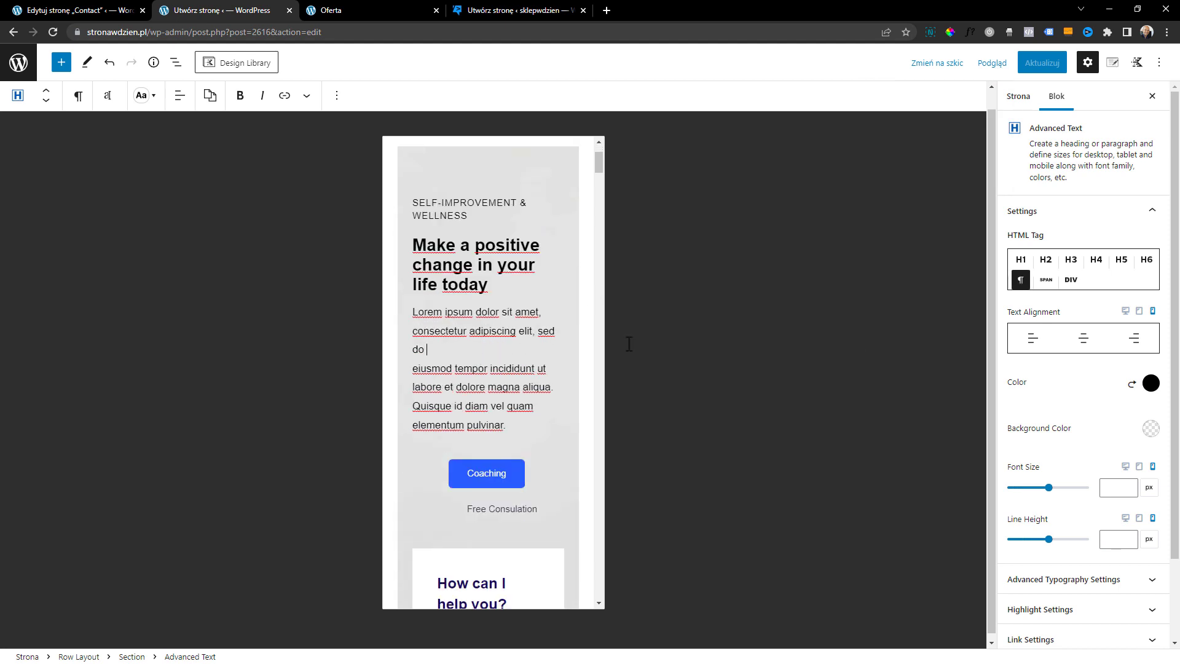
scroll(1063, 381, "down", 2)
left_click(1058, 484)
scroll(1056, 435, "down", 3)
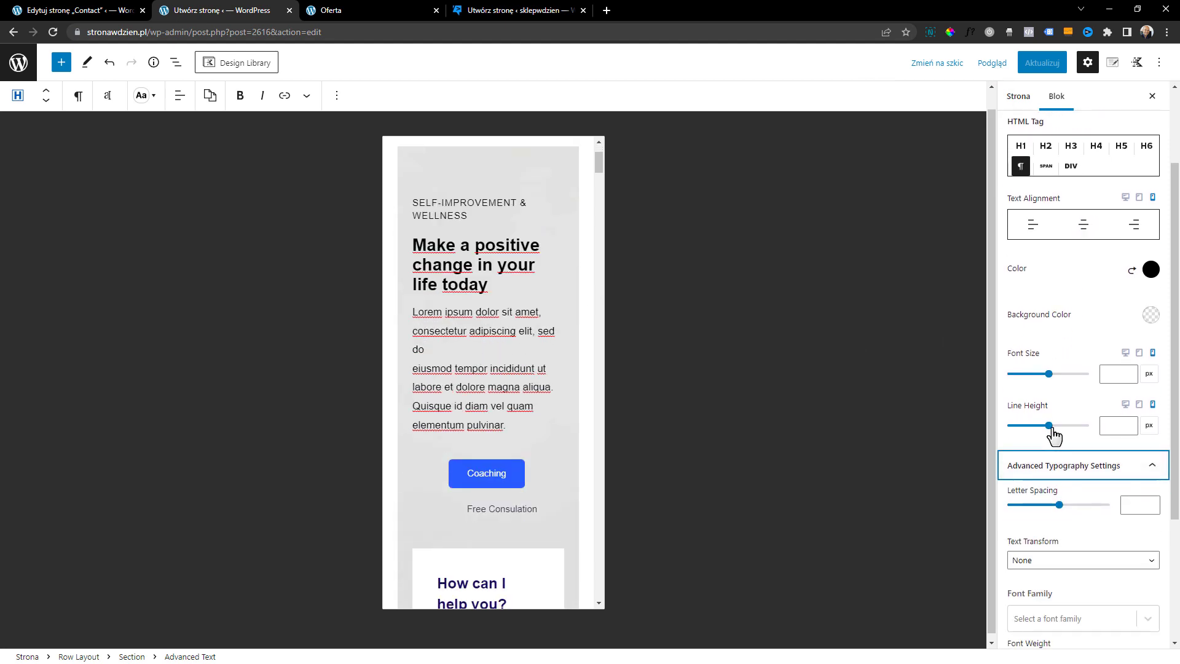
left_click(1078, 519)
scroll(1080, 540, "down", 6)
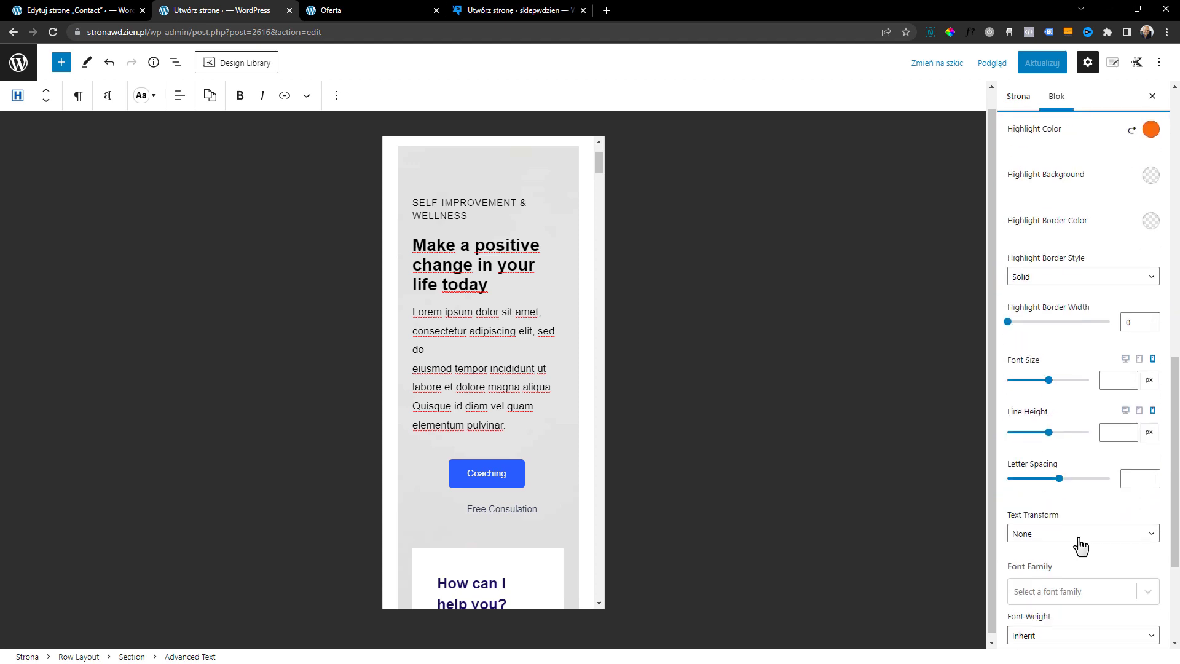
scroll(1079, 544, "up", 10)
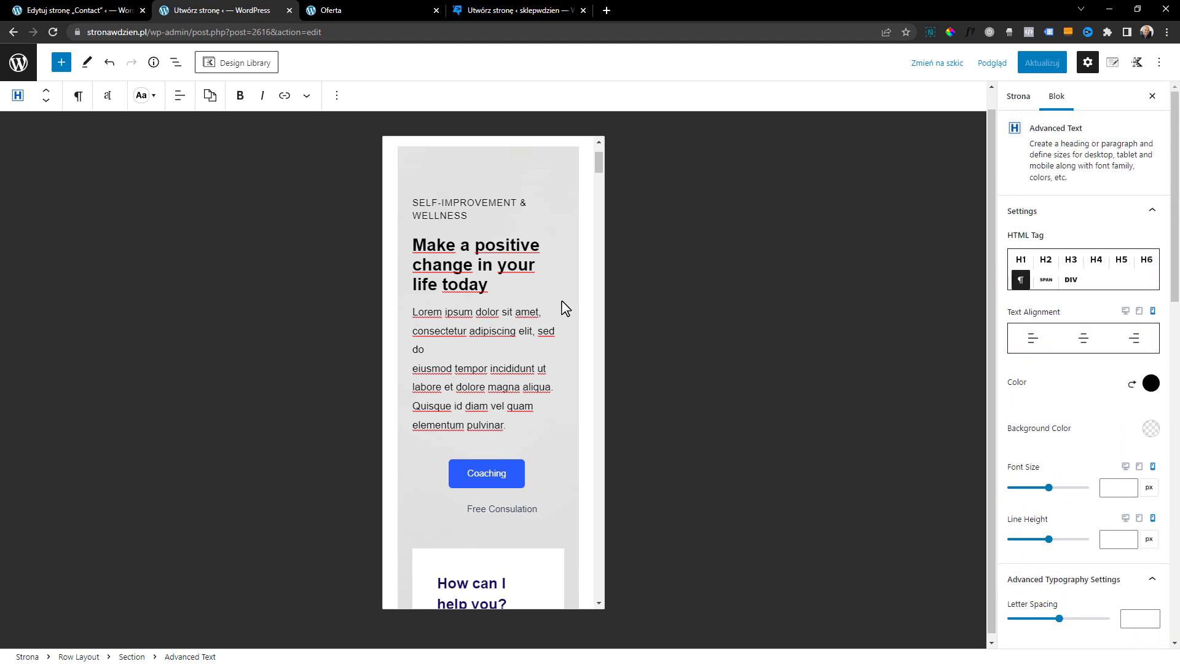
Show the block list, select the hero Row Layout and compare its desktop, tablet and mobile layouts, keeping the mobile columns stacked
left_click(175, 62)
left_click(77, 159)
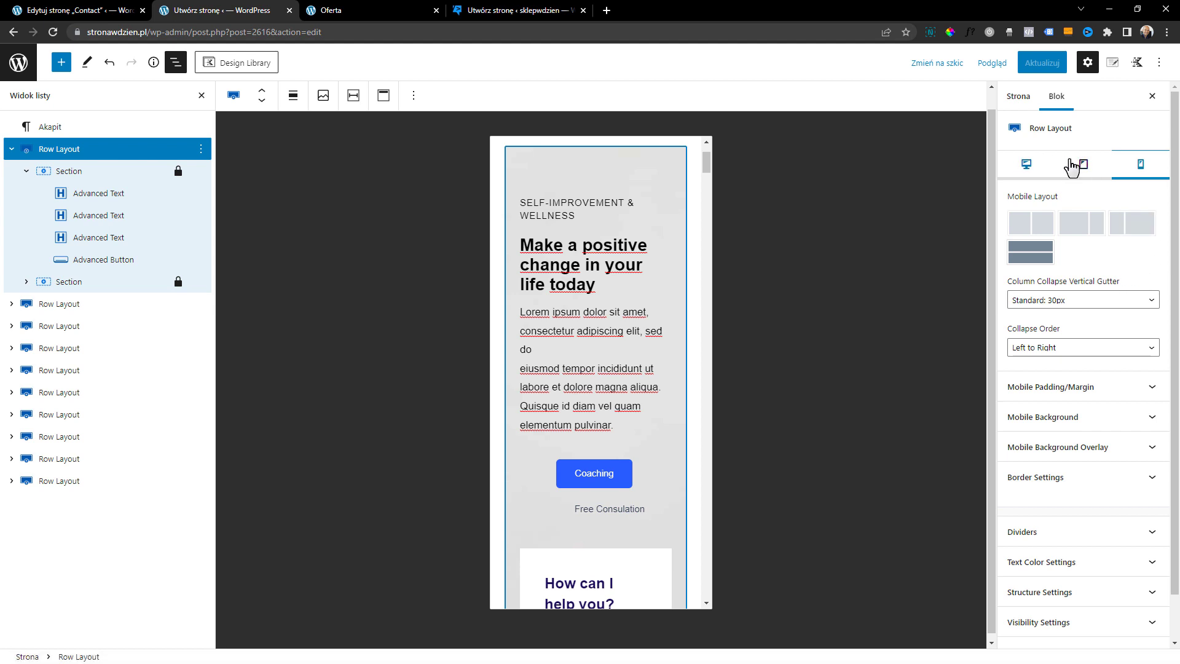
left_click(1030, 164)
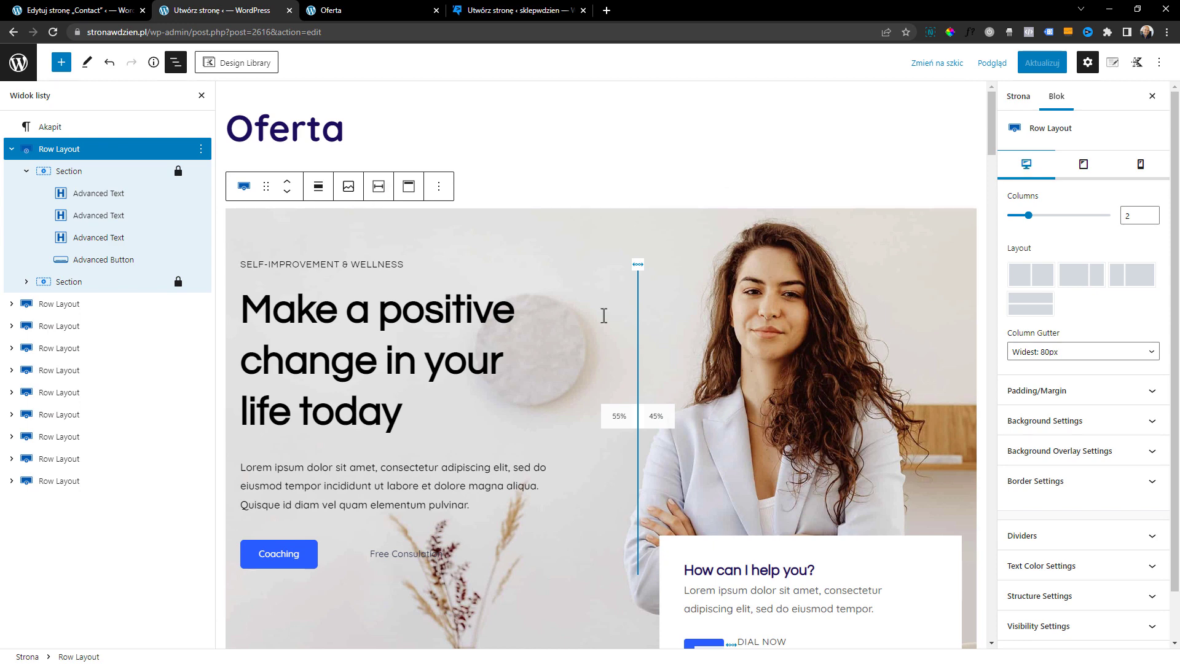
left_click(1083, 164)
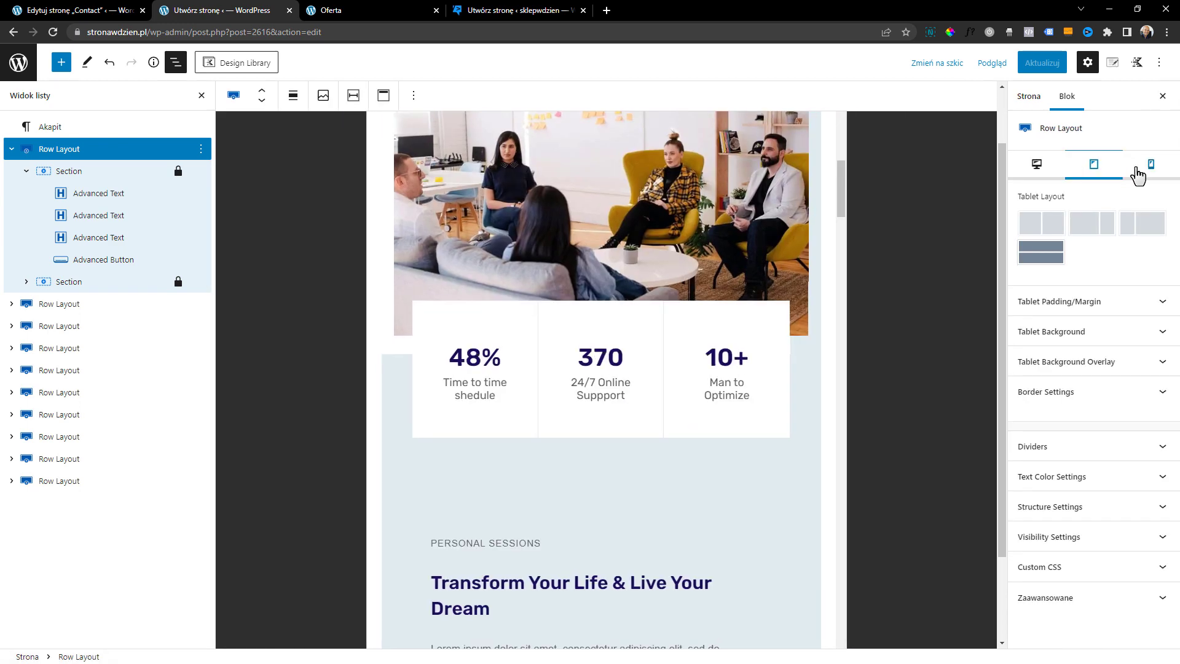
left_click(1150, 164)
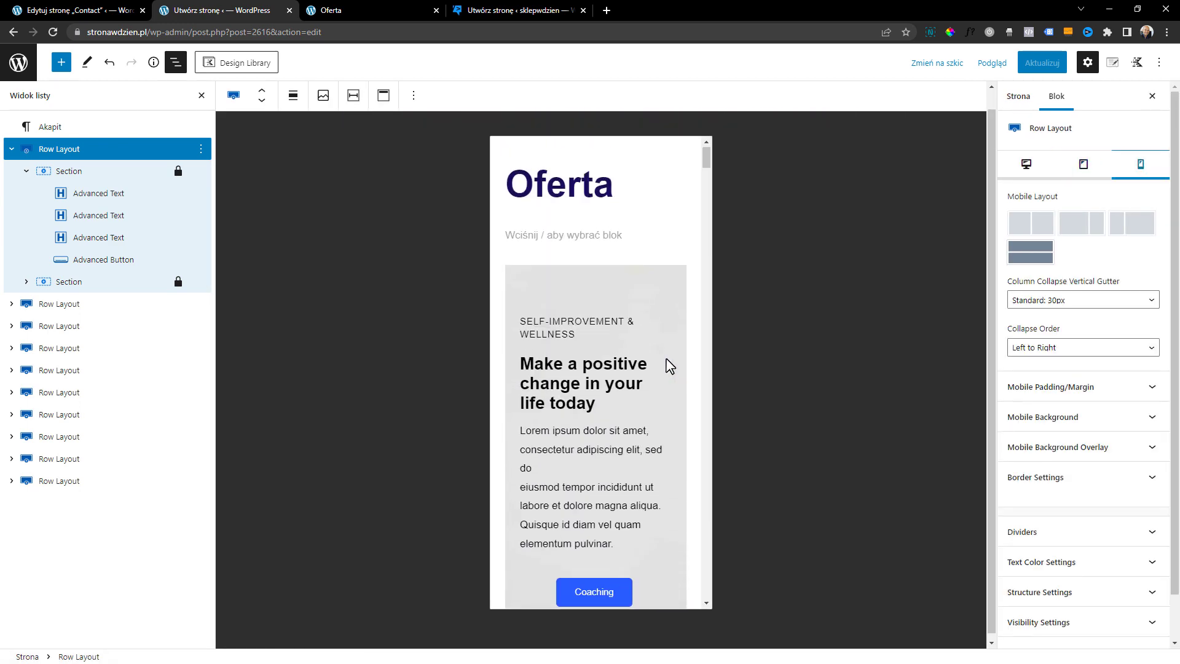
left_click(1042, 233)
left_click(1031, 252)
Centre the mobile text alignment of the hero heading, the SELF-IMPROVEMENT & WELLNESS tagline and the paragraph below
scroll(705, 357, "down", 2)
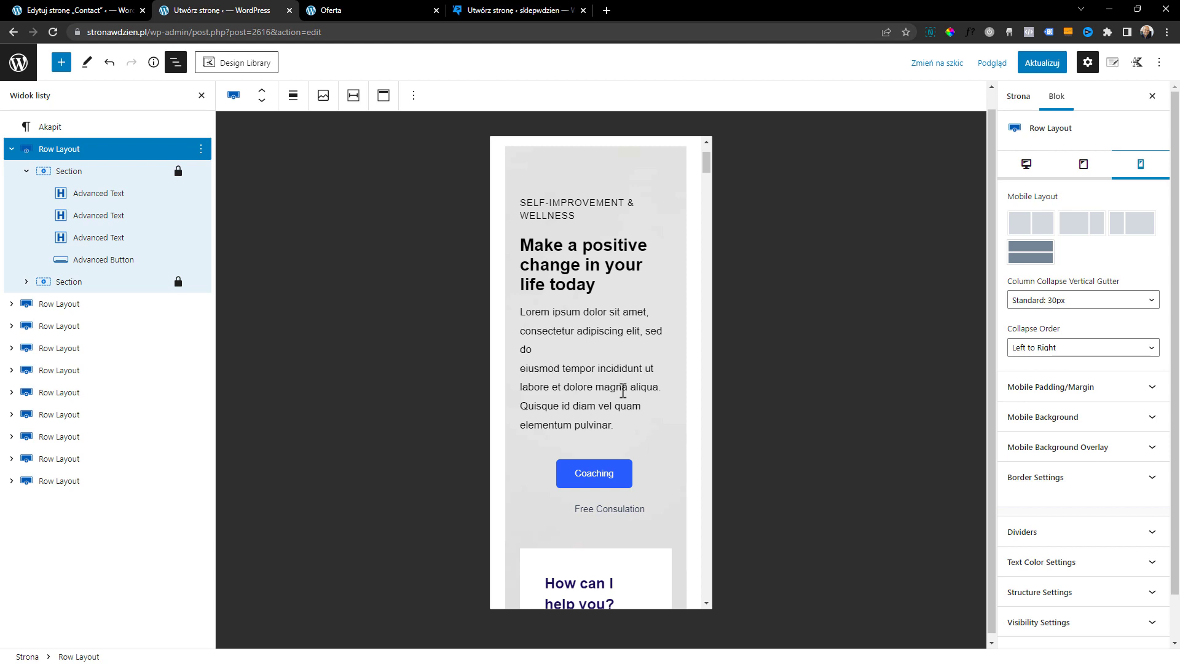
left_click(594, 285)
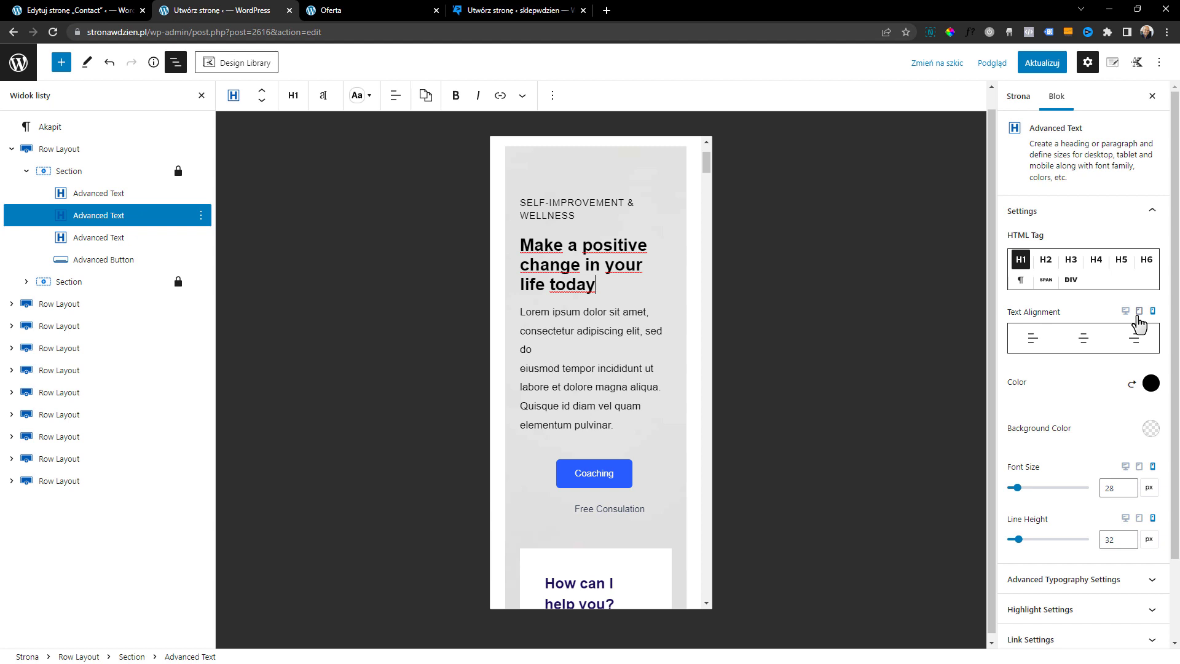
left_click(1084, 339)
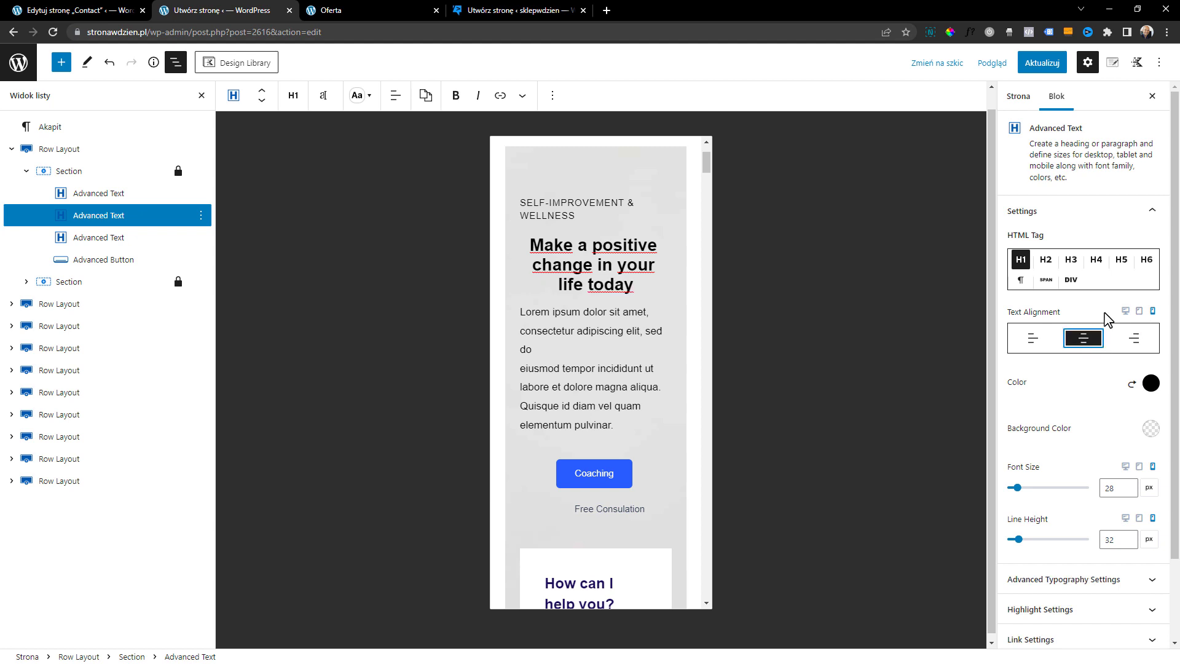
left_click(574, 216)
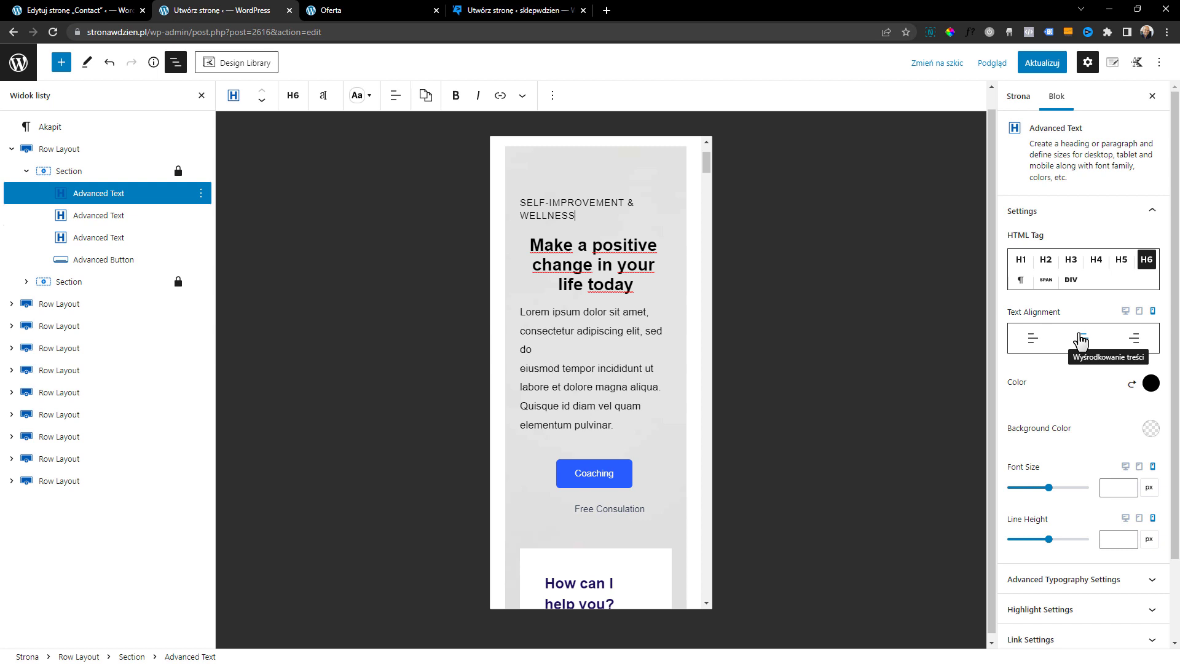
left_click(1134, 338)
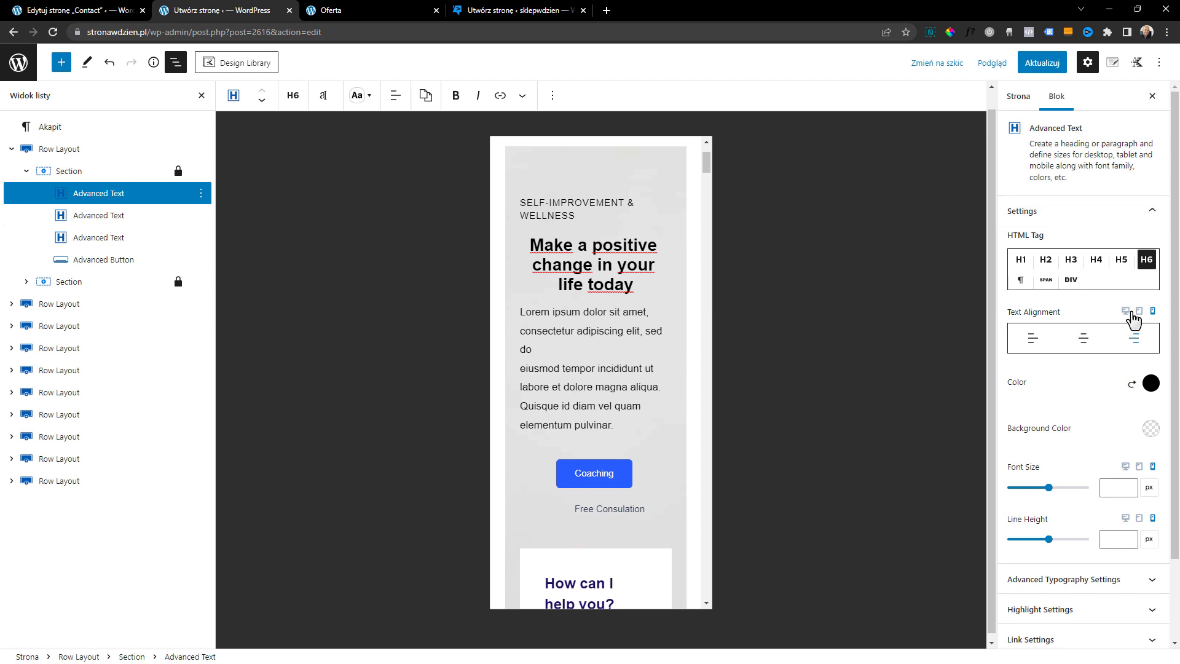
left_click(1094, 341)
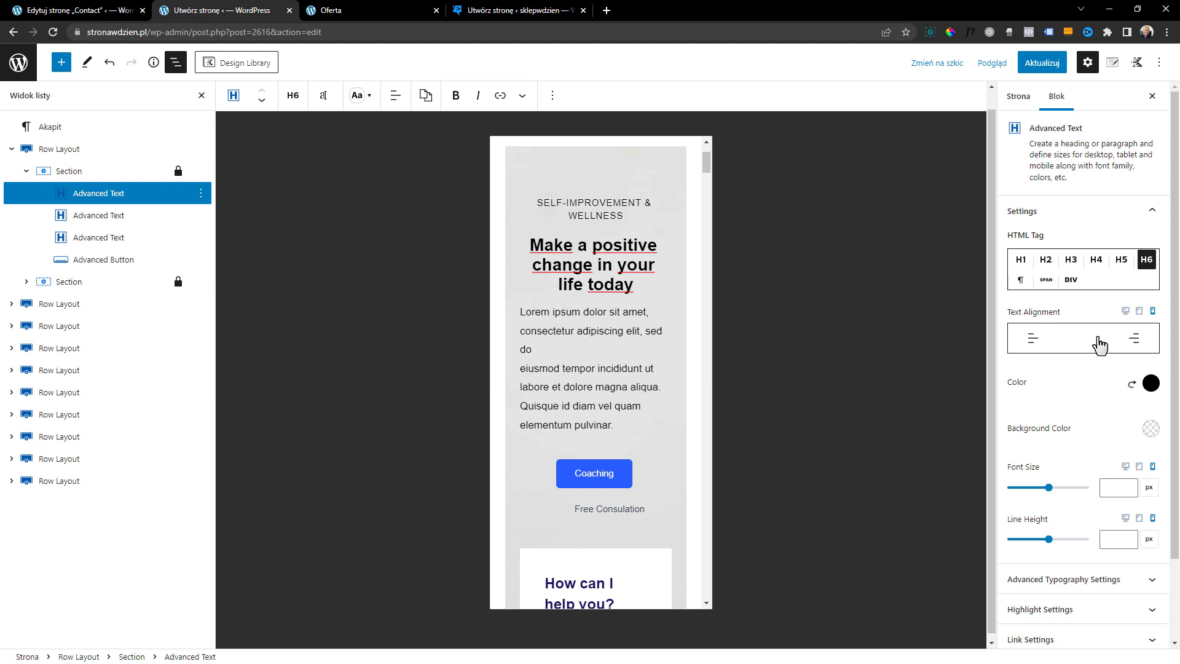
left_click(561, 353)
left_click(1086, 342)
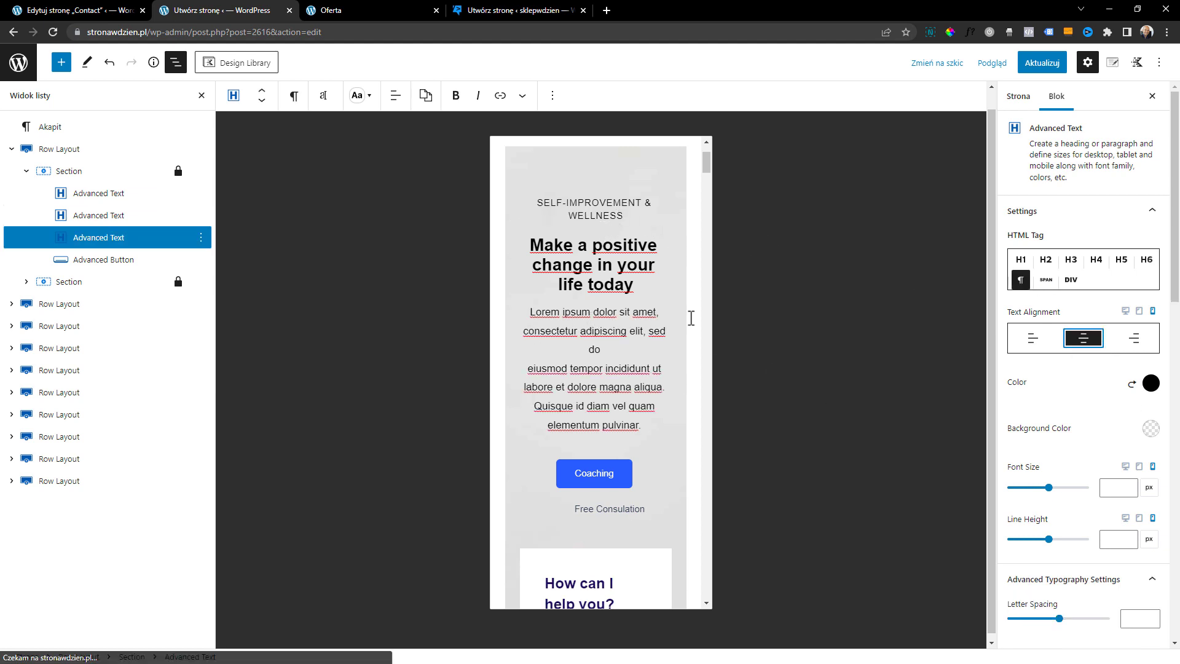
Try different alignment options for the Coaching and Free Consulation buttons in the hero's mobile view
scroll(664, 319, "down", 2)
scroll(652, 430, "up", 1)
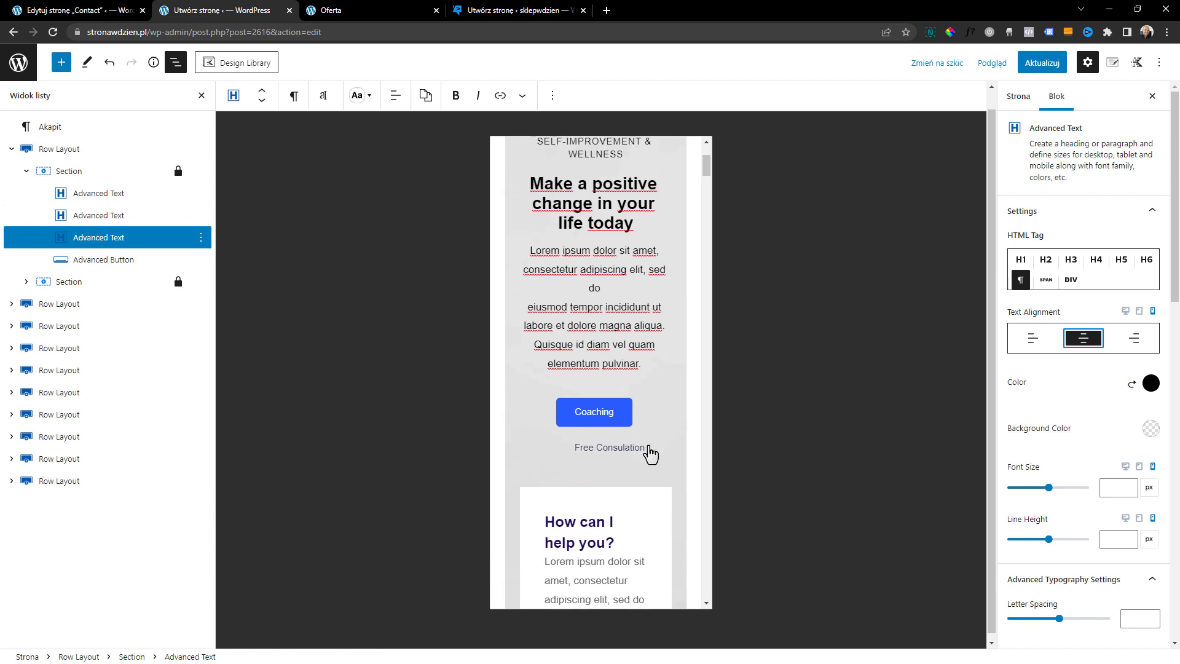
left_click(659, 453)
left_click(1077, 286)
left_click(1044, 283)
left_click(1082, 283)
left_click(632, 382)
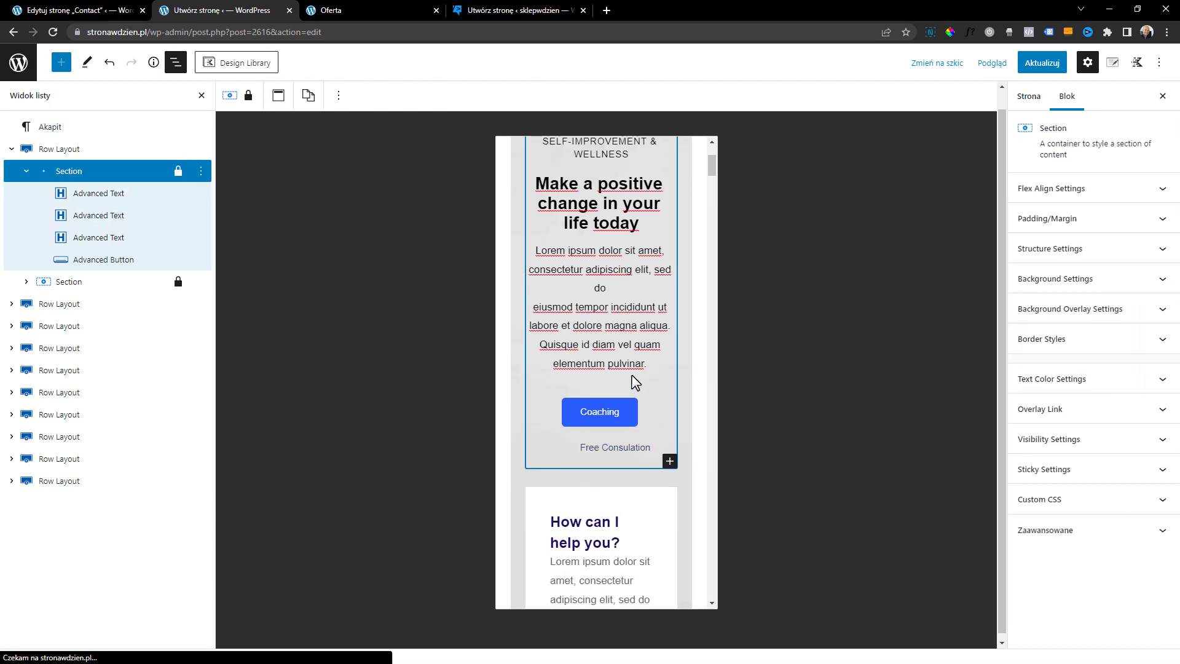
Set the hero paragraph's mobile font size to 14 px
left_click(629, 428)
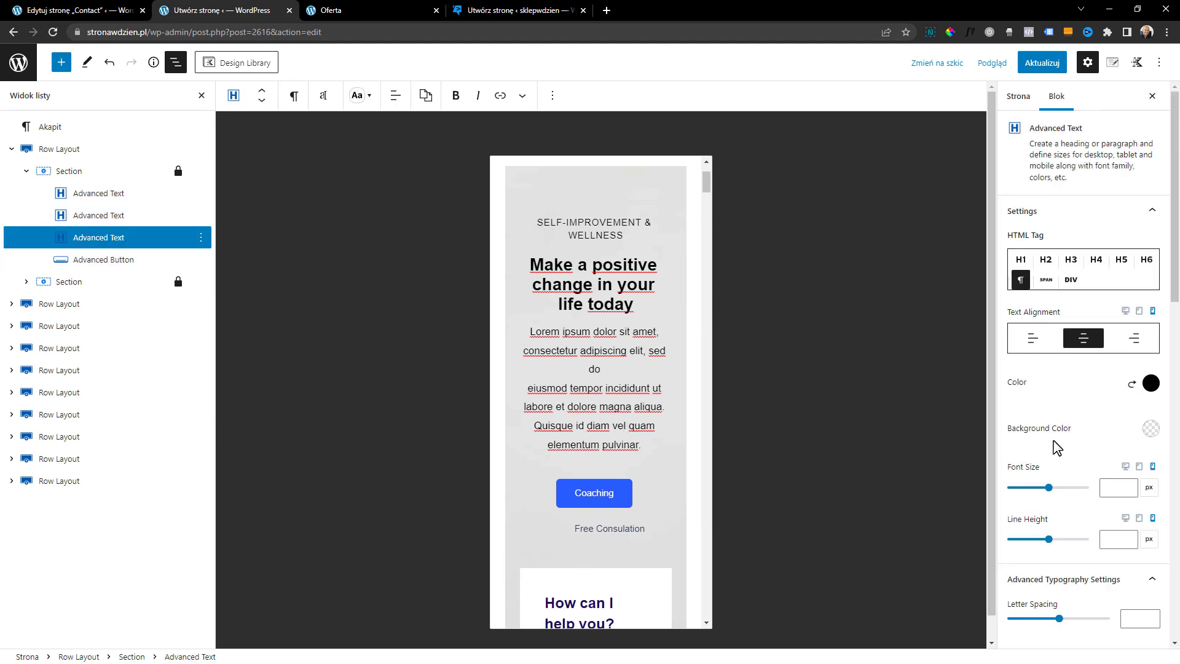
left_click_drag(1048, 487, 1013, 491)
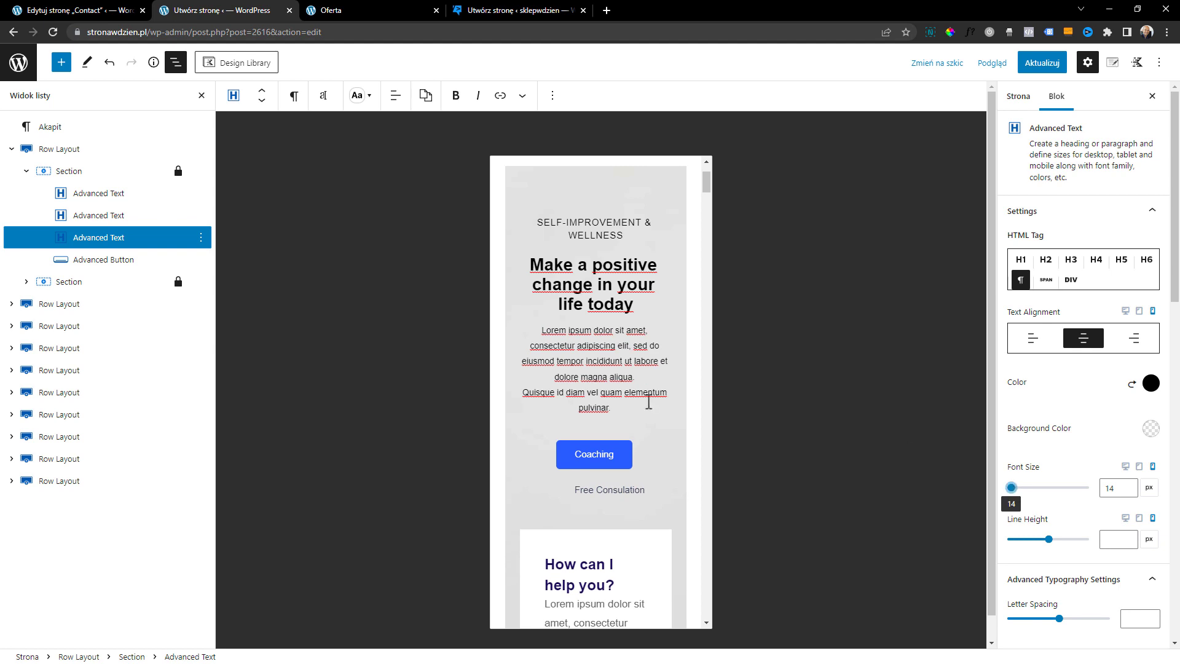
left_click(649, 455)
left_click(642, 362)
Adjust the flex alignment of the section holding the phone icon in the "How can I help you?" card
scroll(636, 296, "down", 1)
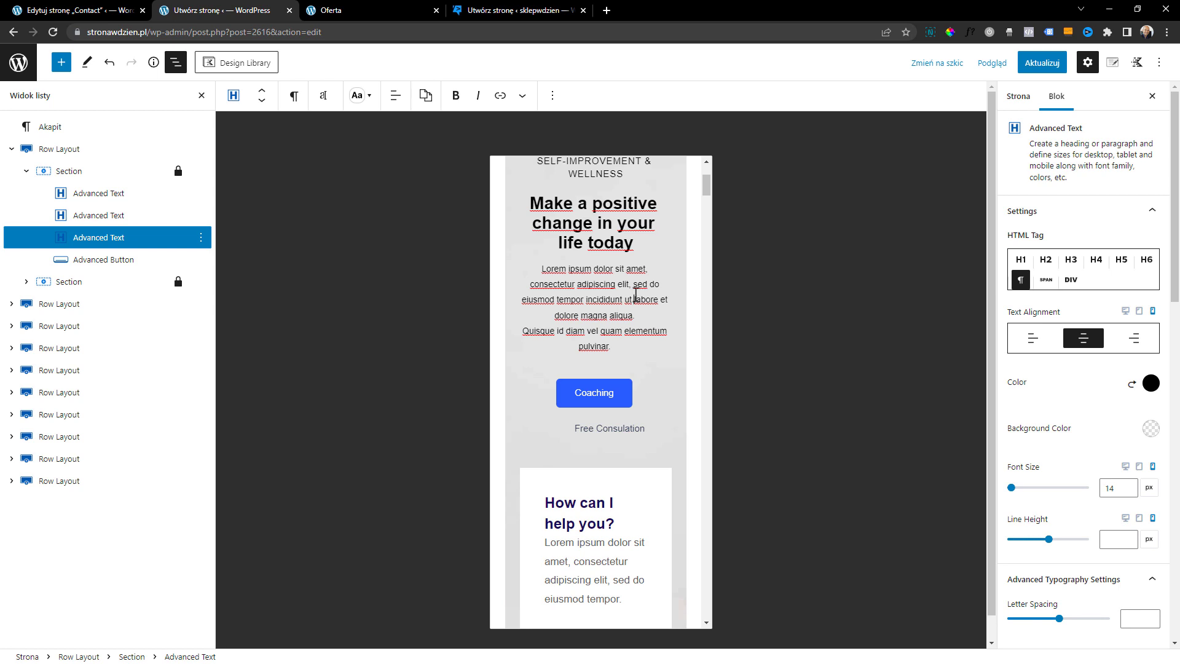
scroll(627, 302, "down", 3)
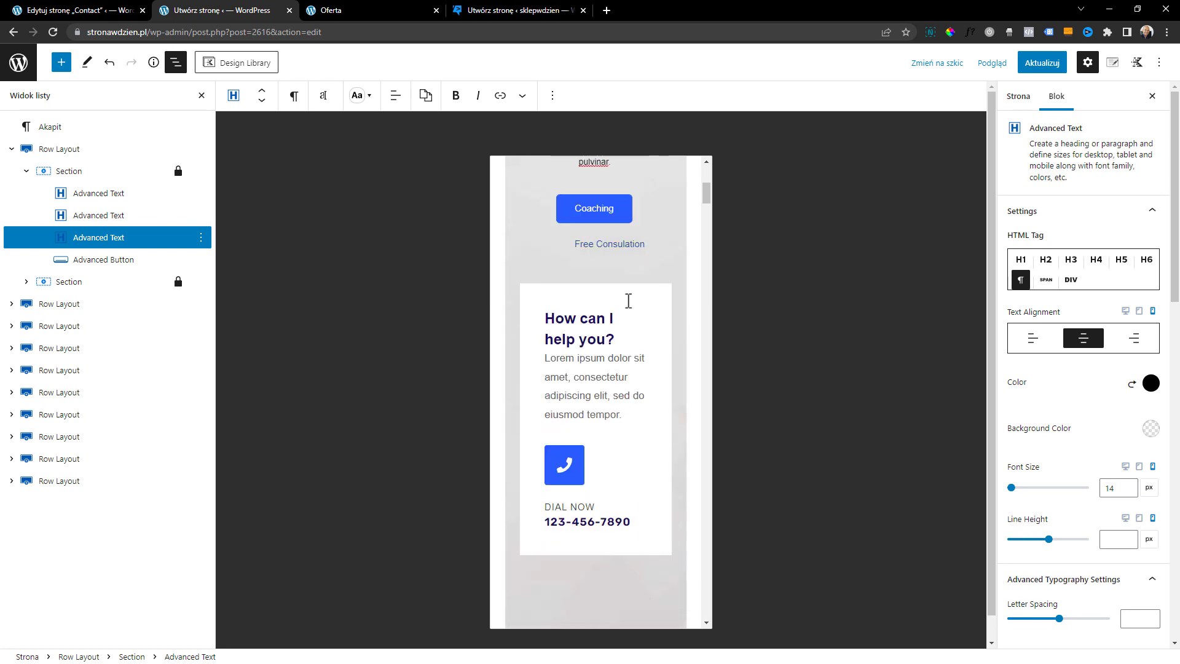
scroll(611, 372, "down", 1)
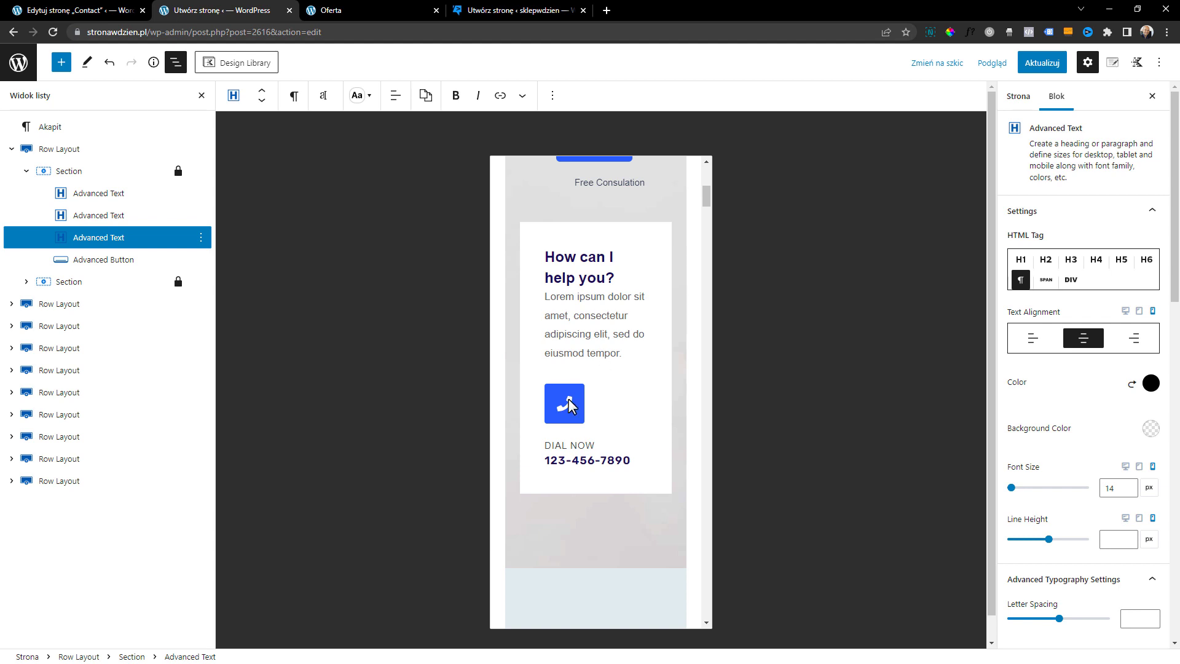
scroll(590, 406, "down", 1)
scroll(596, 381, "up", 1)
left_click(602, 368)
left_click(596, 422)
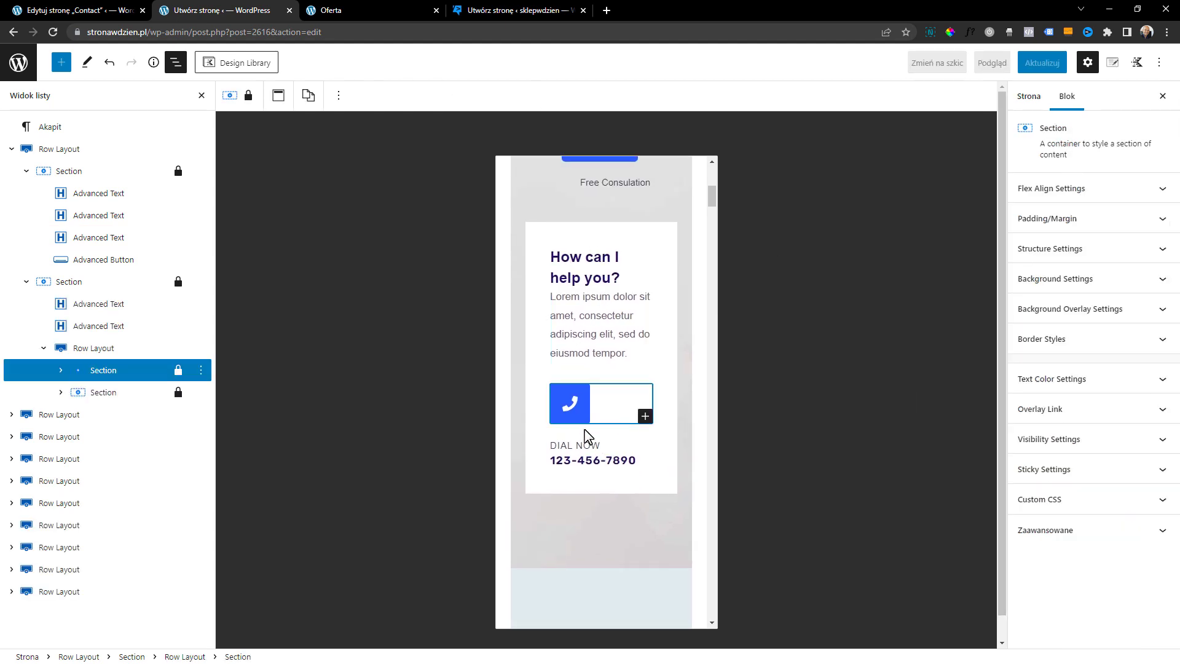
left_click(1085, 195)
left_click(1083, 312)
left_click(1032, 311)
left_click(1083, 312)
Try mobile padding of 50 px top, right and left and 100 px bottom on the table-and-chairs image
left_click(1109, 252)
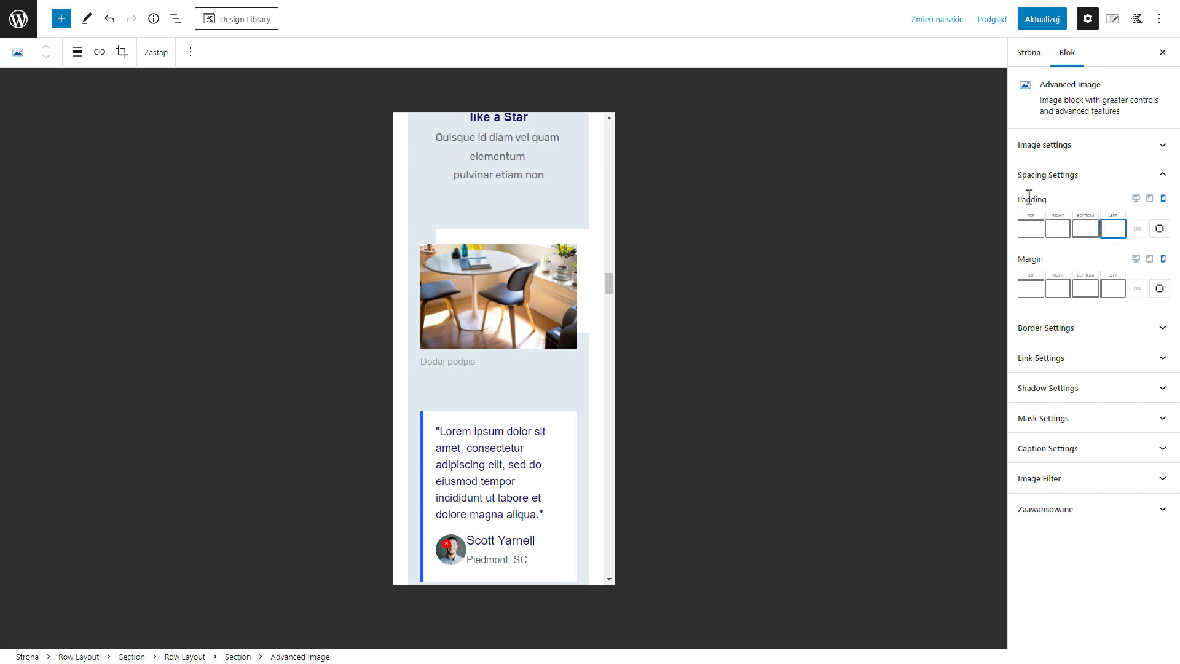
left_click(1036, 227)
left_click(1112, 229)
left_click(1031, 228)
left_click(1088, 228)
left_click(1111, 226)
left_click(1030, 231)
type("50")
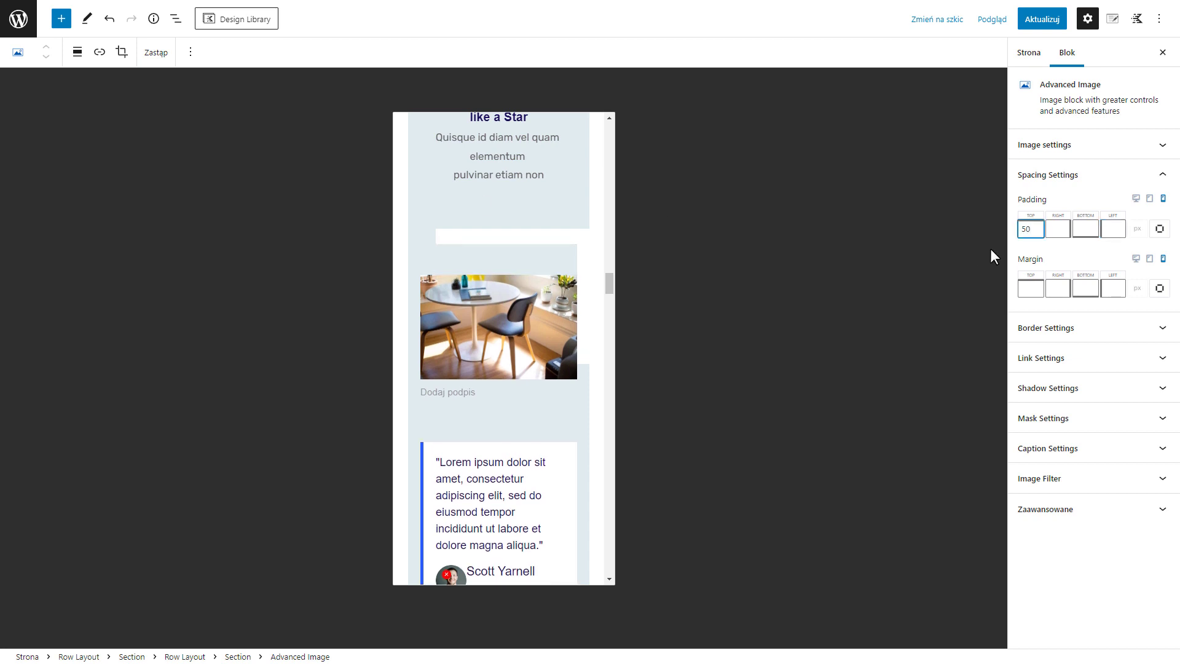
left_click(1058, 227)
type("50")
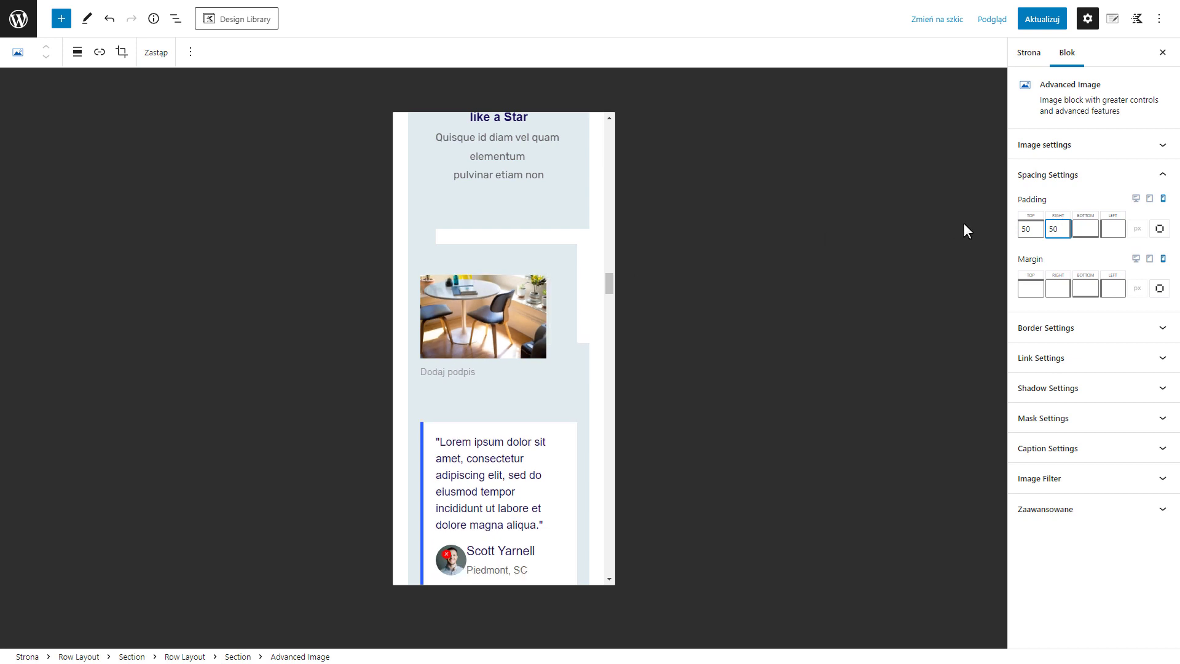
left_click(1113, 224)
type("50")
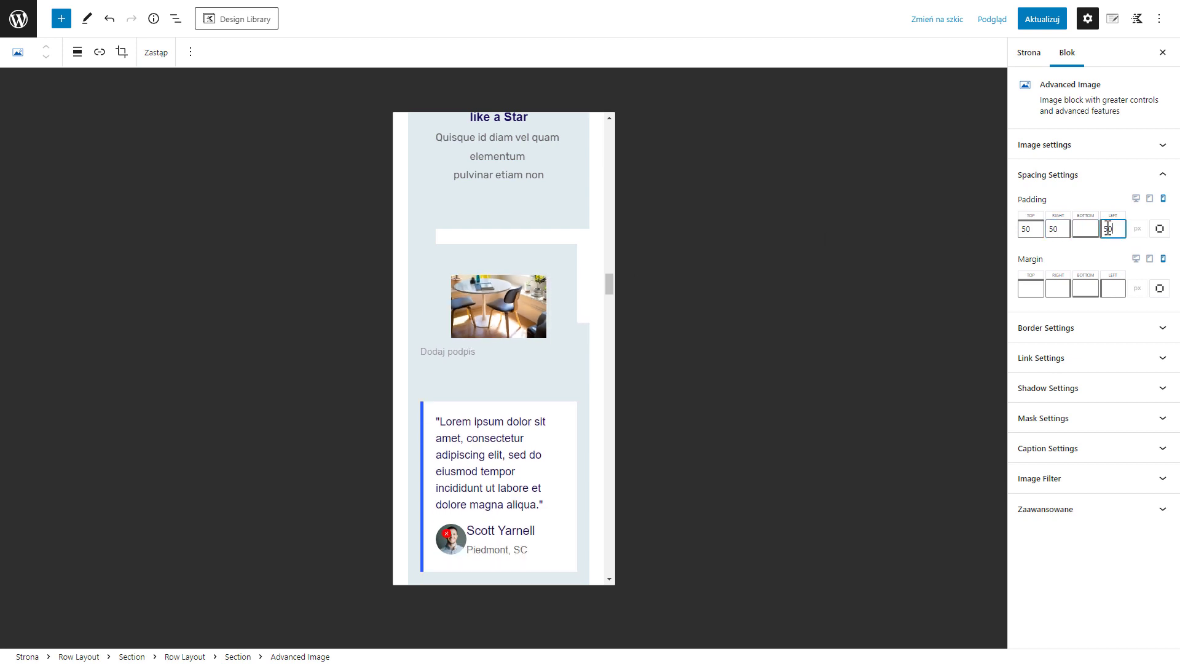
left_click(1082, 227)
type("100")
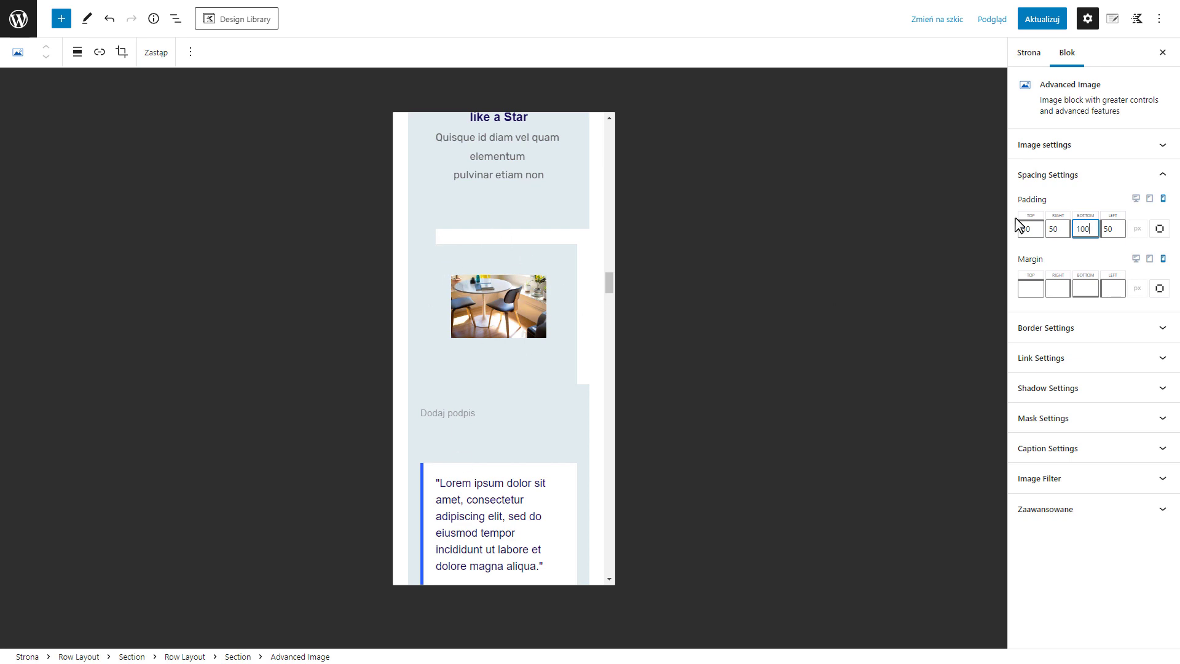
Clear all mobile padding values of the table-and-chairs image
left_click_drag(1093, 229, 1028, 229)
key("BackSpace")
key("BackSpace")
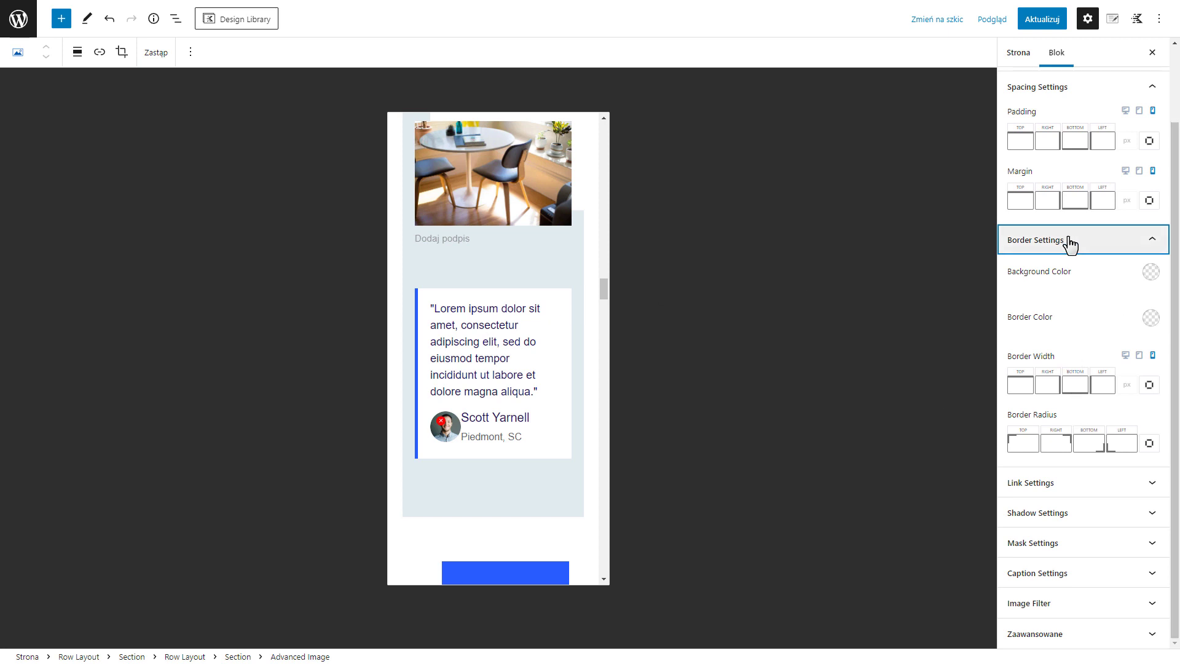
Look through the border and shadow settings of the table-and-chairs image
left_click(1024, 387)
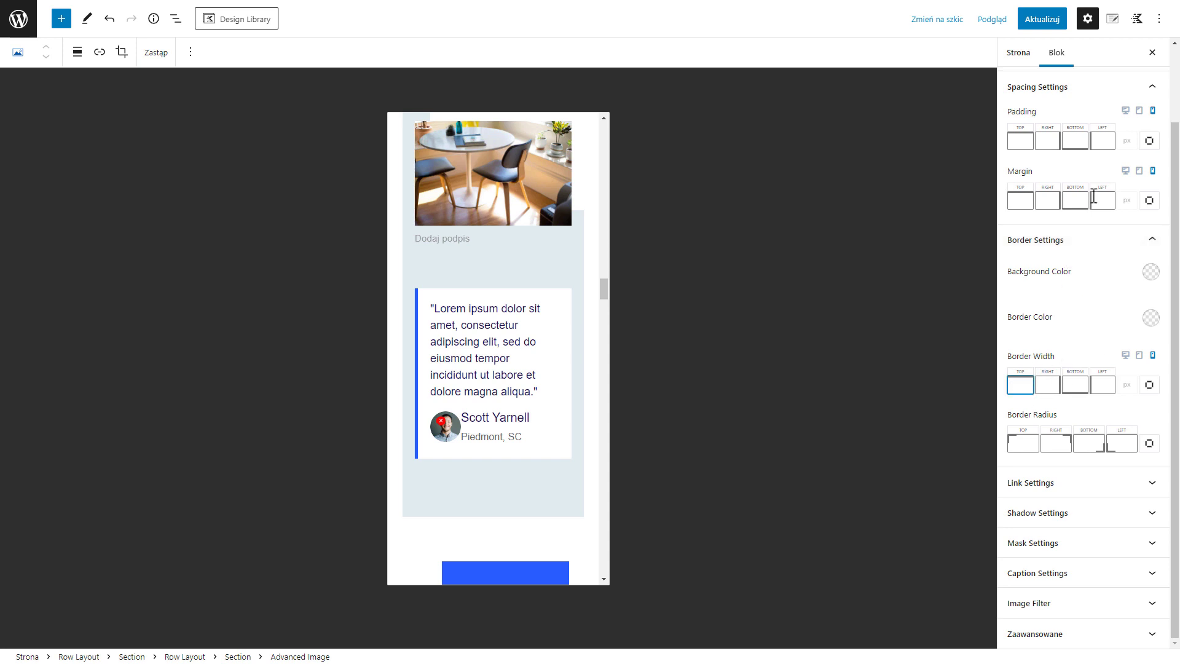
left_click(1079, 247)
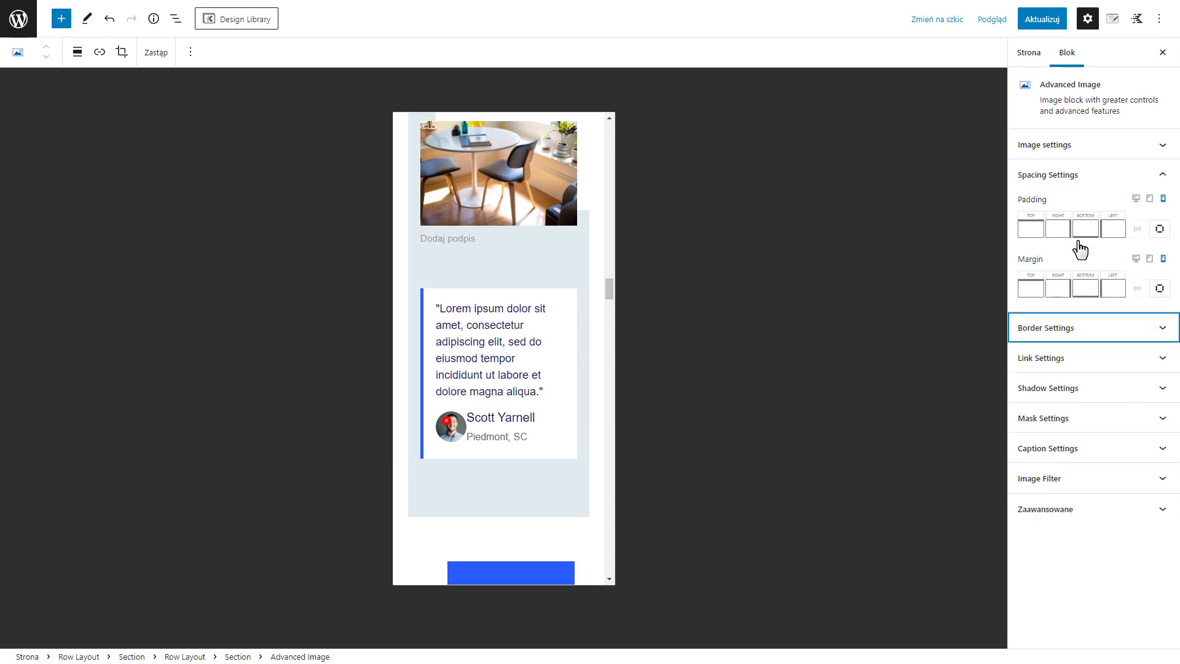
left_click(1088, 387)
left_click(1088, 387)
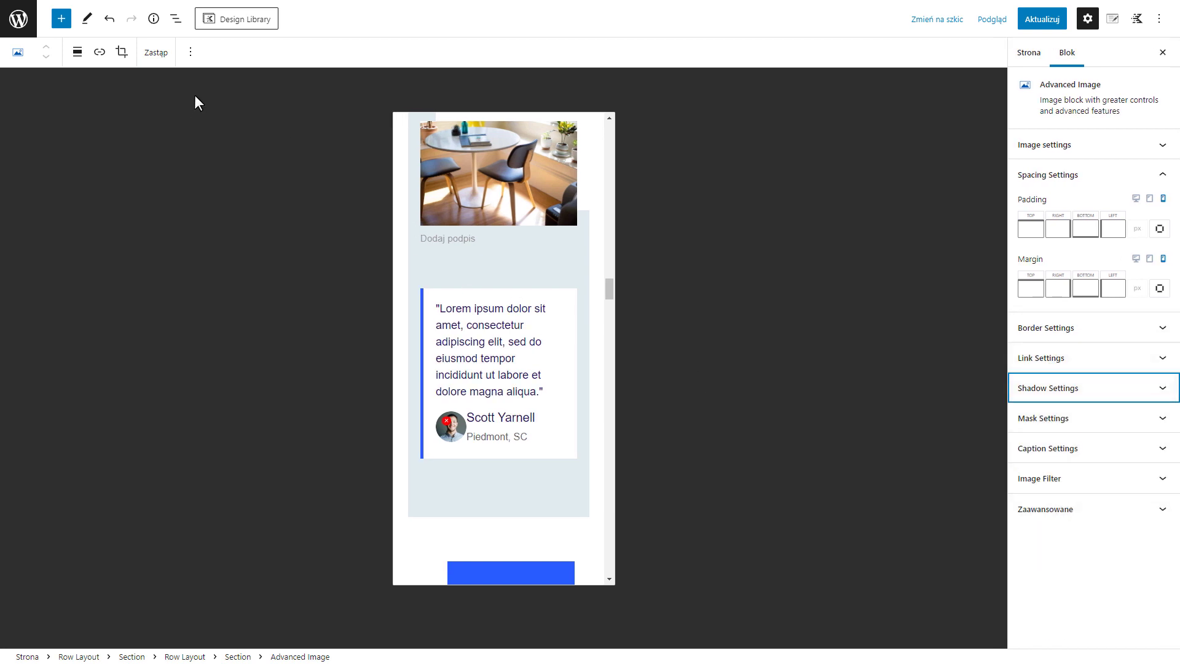
Select the Row Layout containing the image and testimonial in the block list and open its Visibility Settings
left_click(176, 19)
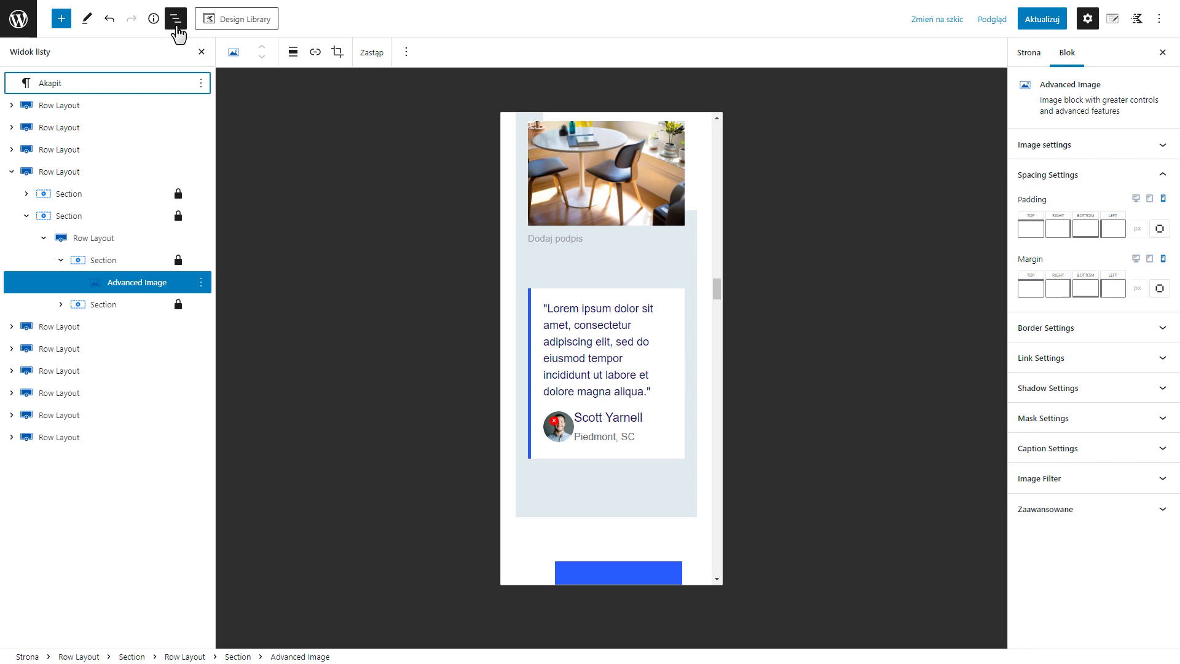
left_click(80, 244)
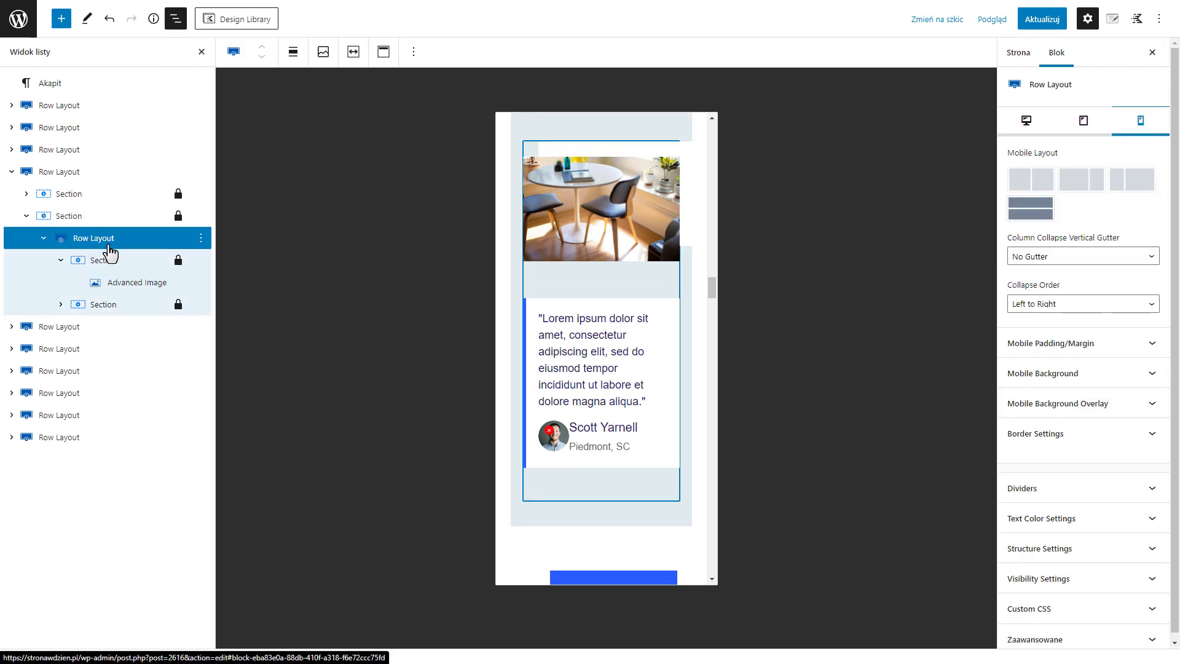
left_click(1044, 585)
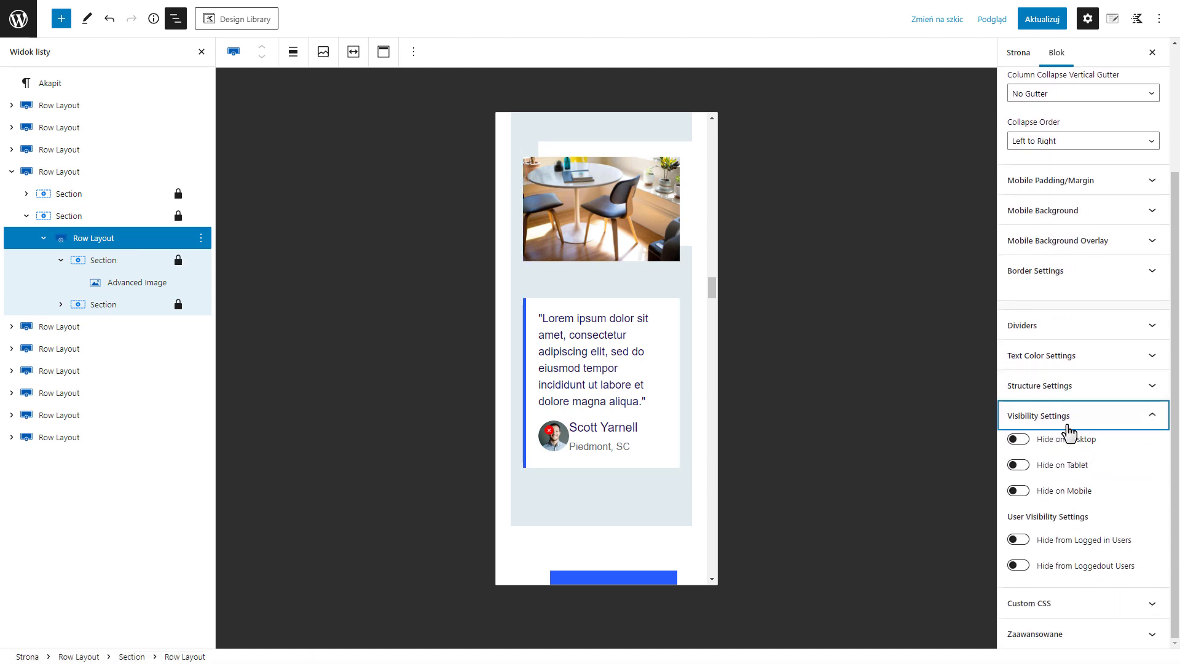
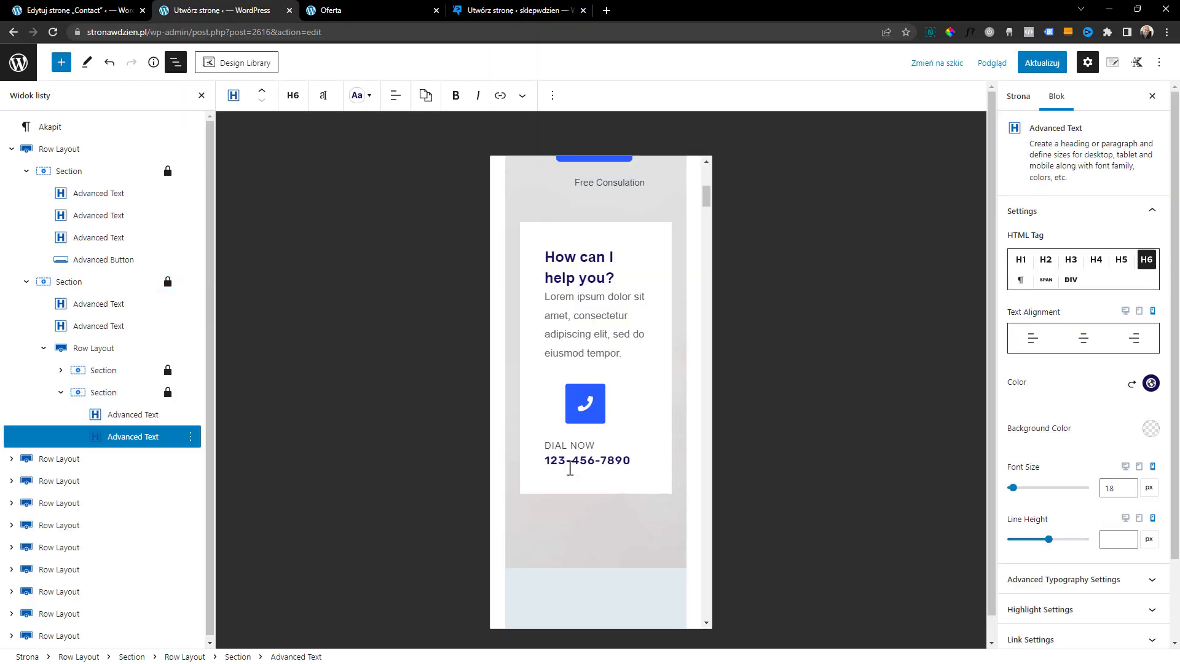
Center the More Info buttons under Workshops and Coaching in the mobile view of the Offerings section
scroll(631, 336, "down", 5)
scroll(656, 392, "down", 10)
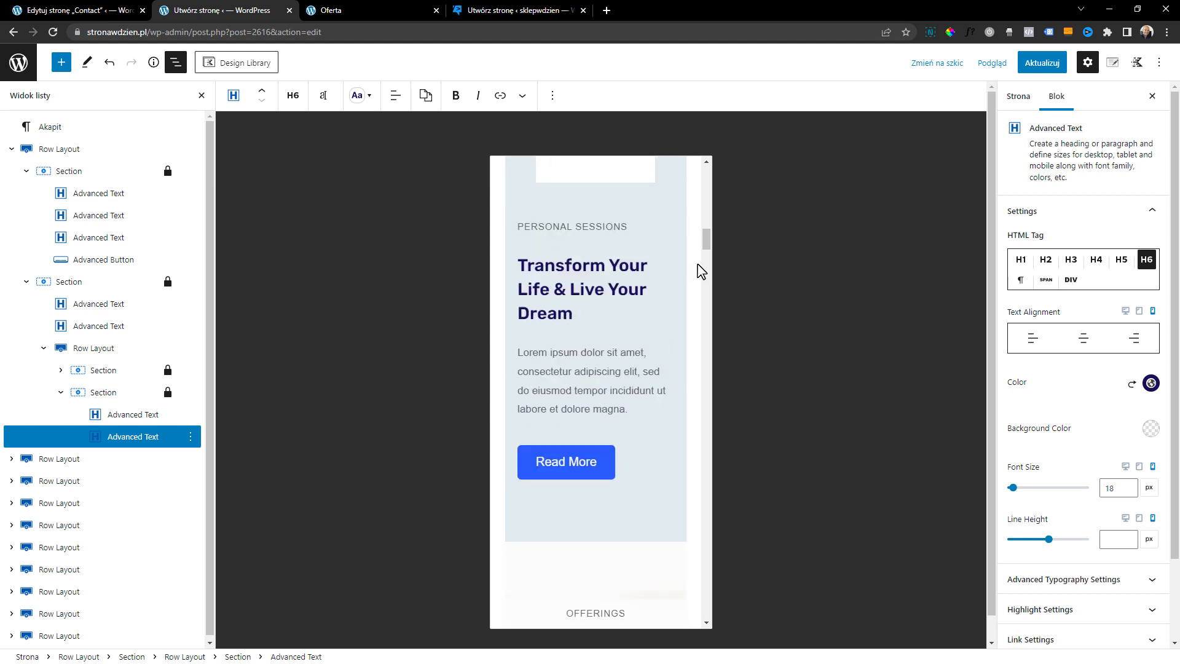
left_click(545, 379)
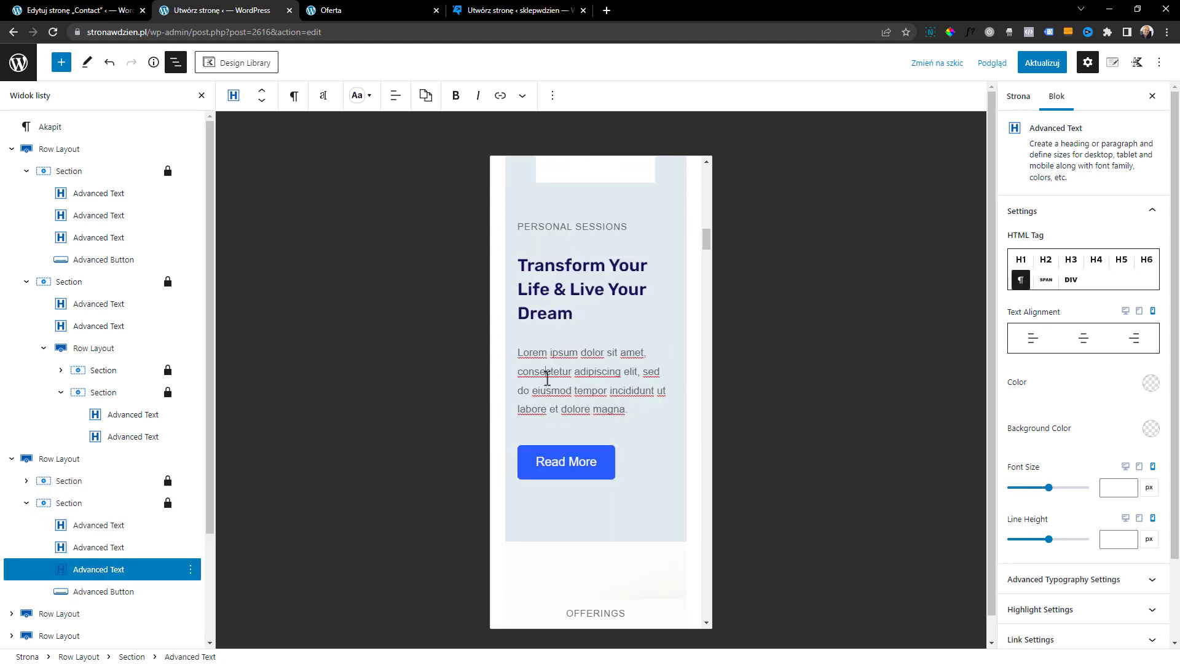
left_click_drag(706, 241, 707, 287)
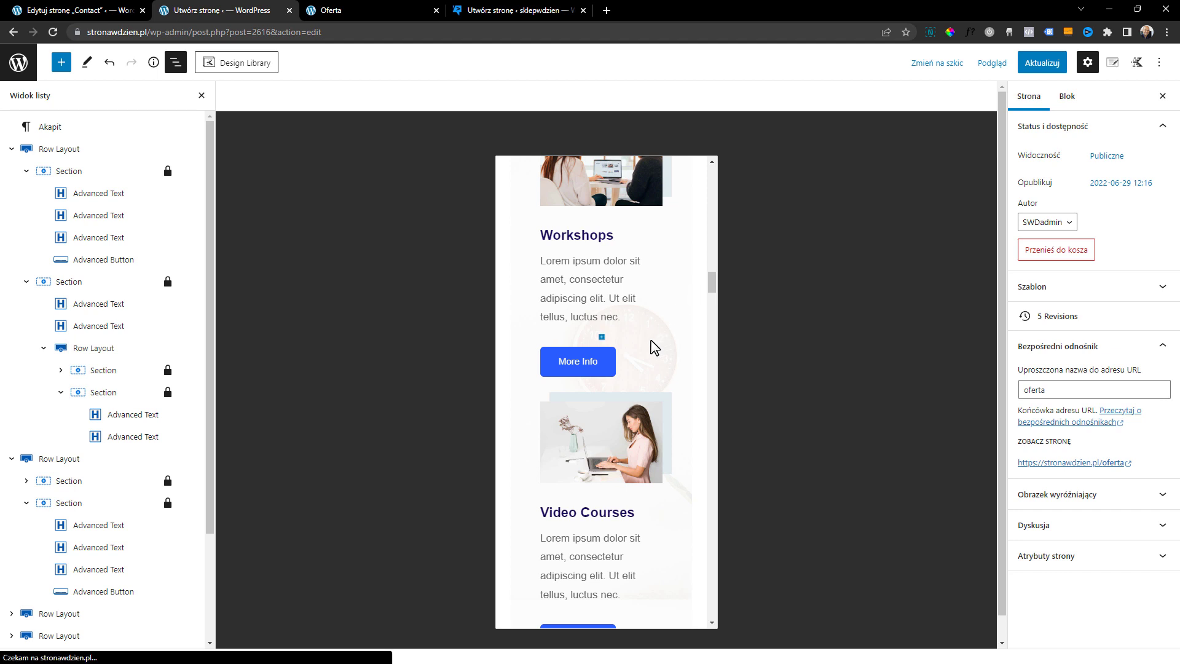
left_click(633, 300)
scroll(624, 375, "up", 2)
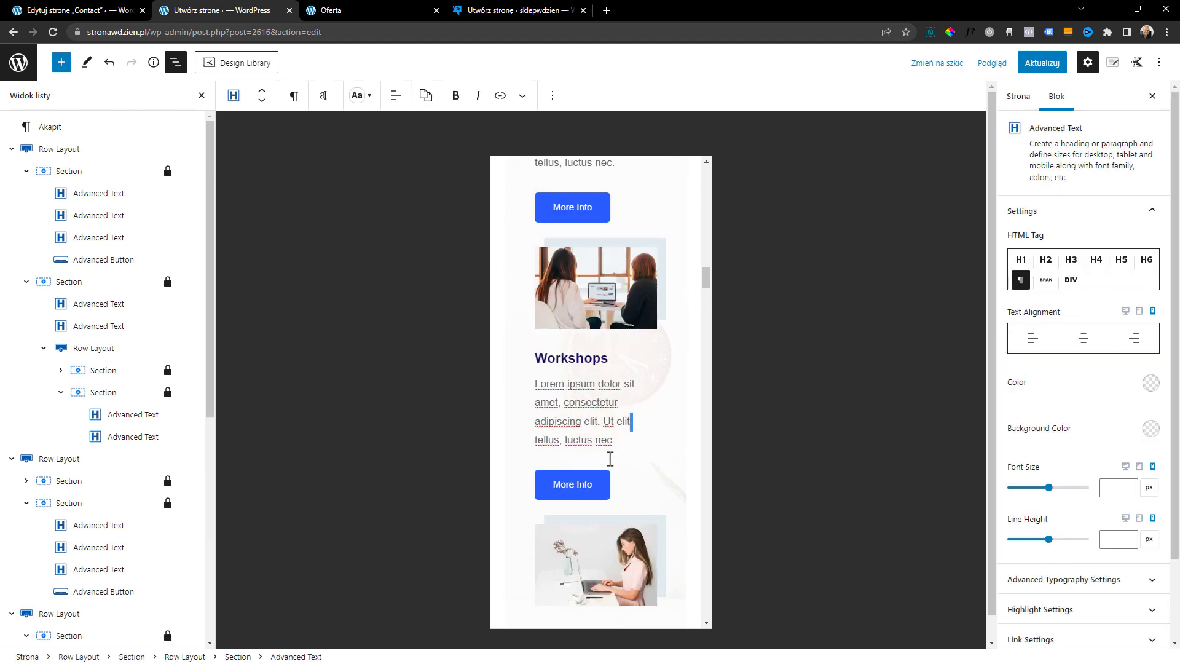
left_click(633, 484)
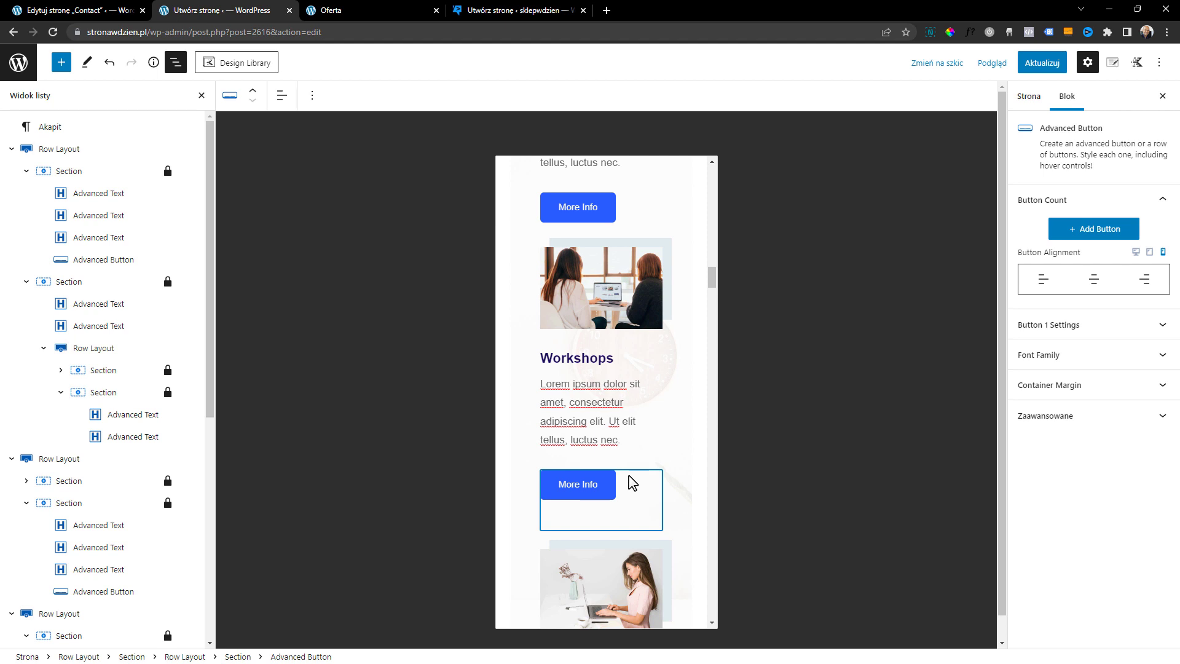
left_click(1096, 282)
left_click(650, 215)
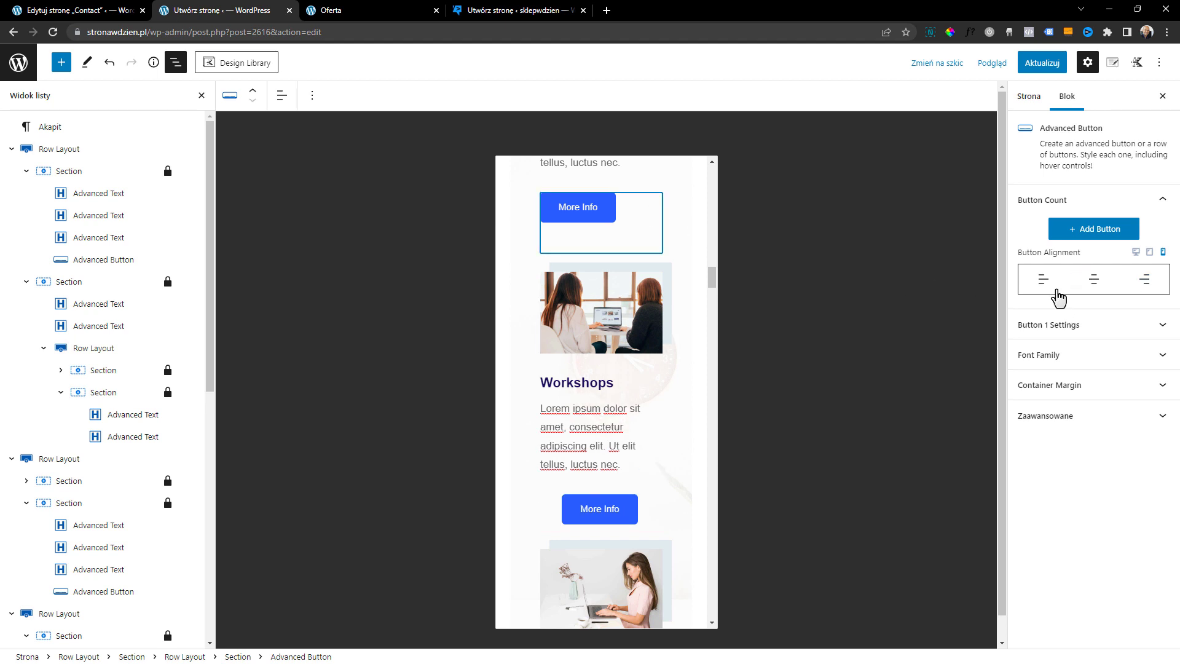
left_click(1097, 281)
scroll(683, 350, "up", 2)
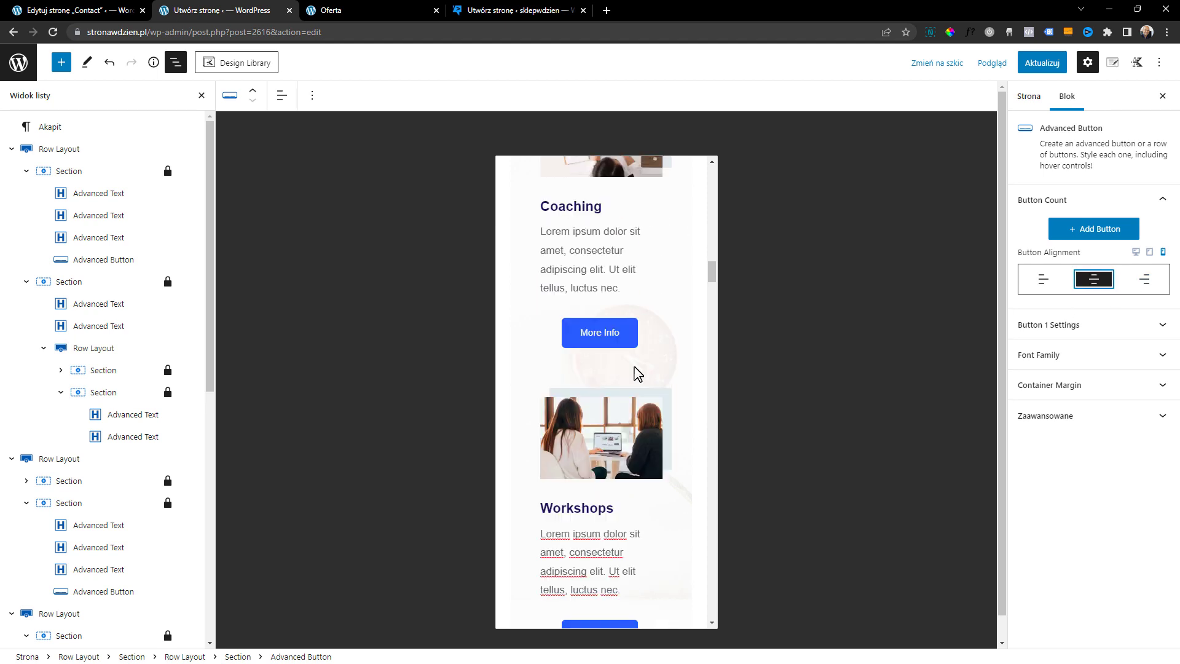
Center the headings and descriptions of Coaching and Workshops for mobile
left_click(613, 330)
left_click(1078, 337)
scroll(640, 340, "down", 2)
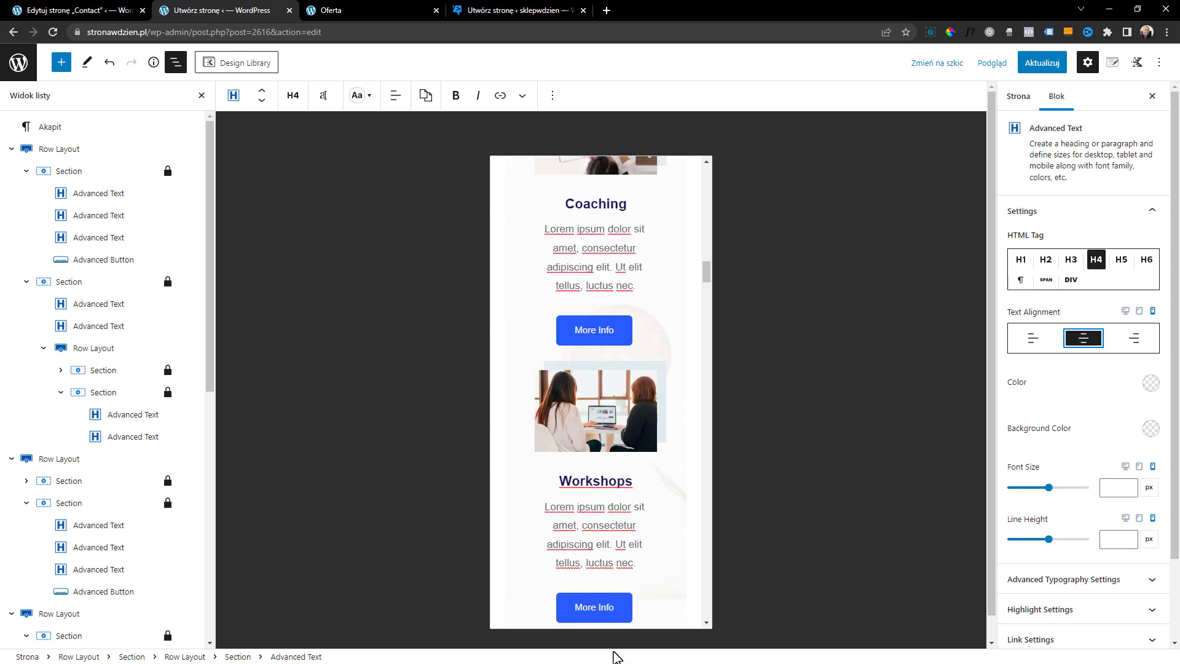
Center the Video Courses description, heading and More Info button for mobile
scroll(639, 543, "down", 5)
left_click(617, 492)
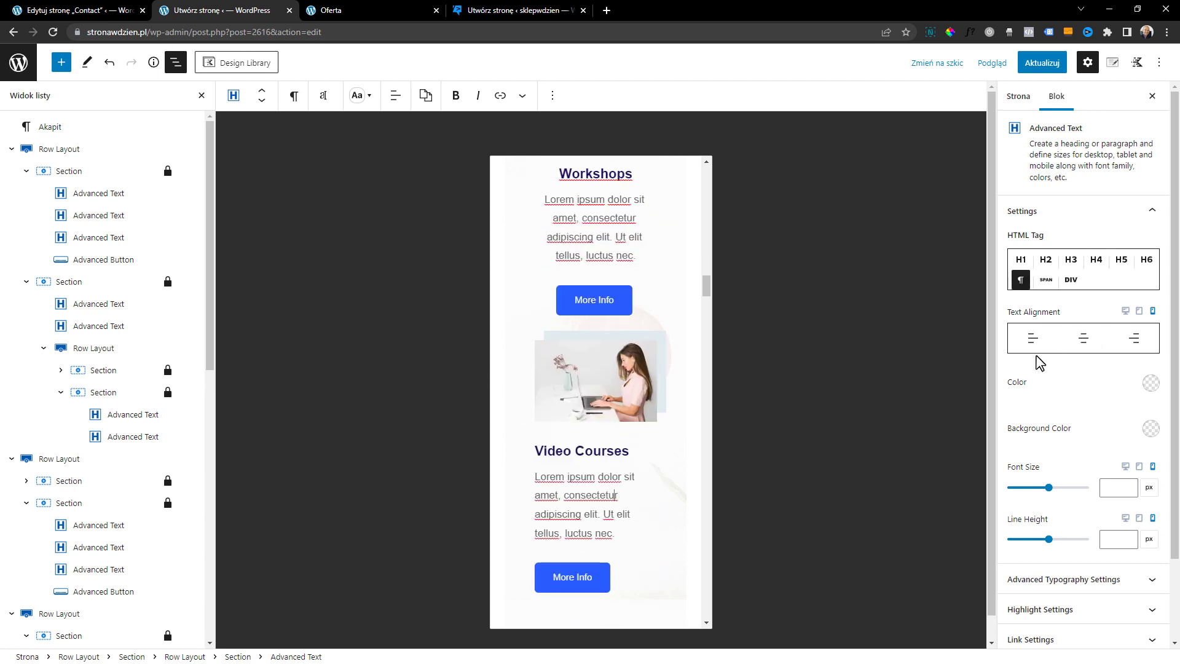
left_click(1079, 338)
left_click(1084, 338)
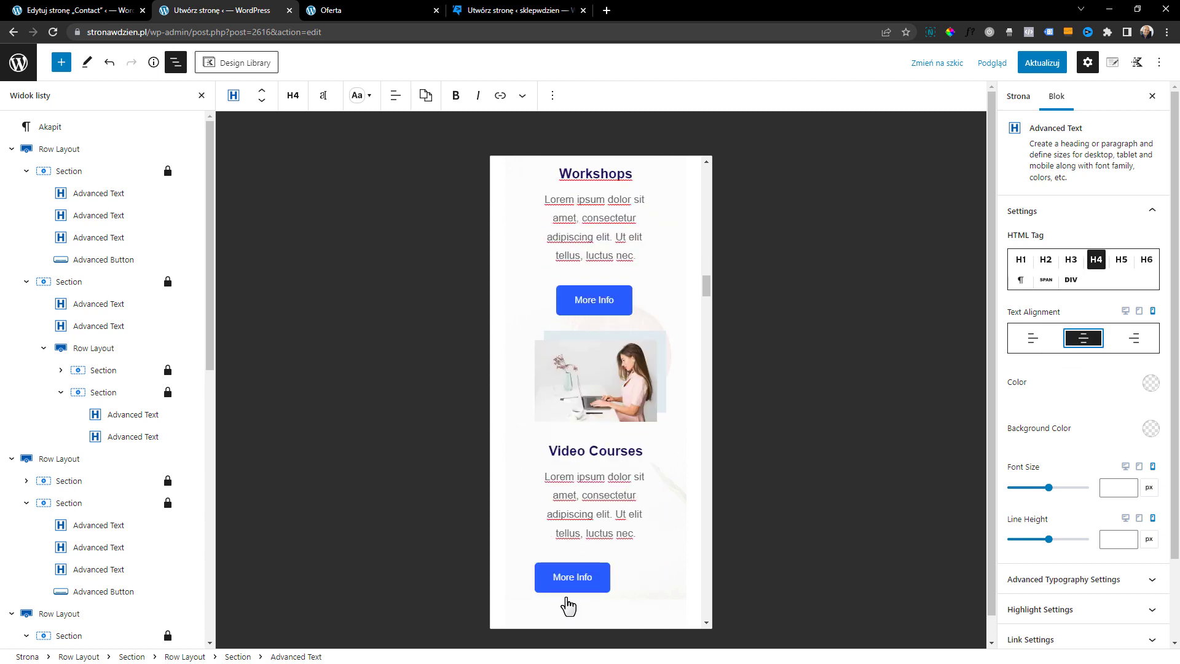
left_click(646, 584)
left_click(1094, 279)
scroll(567, 494, "down", 10)
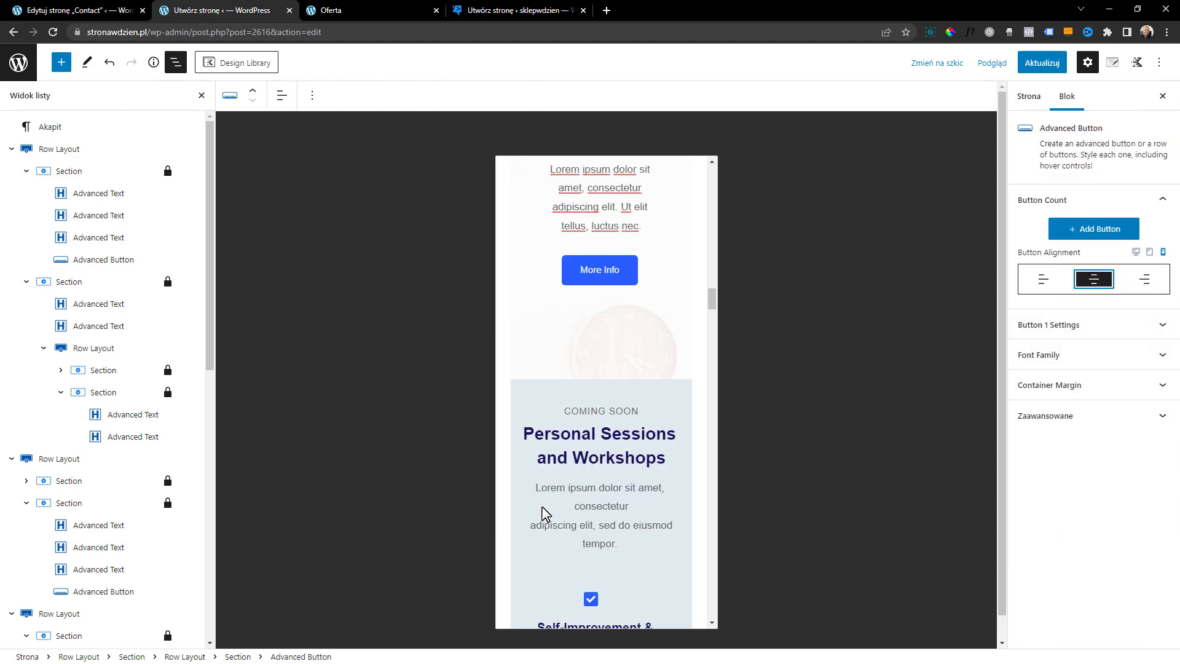
Update the Oferta page and preview it in a new tab
left_click_drag(712, 317, 717, 269)
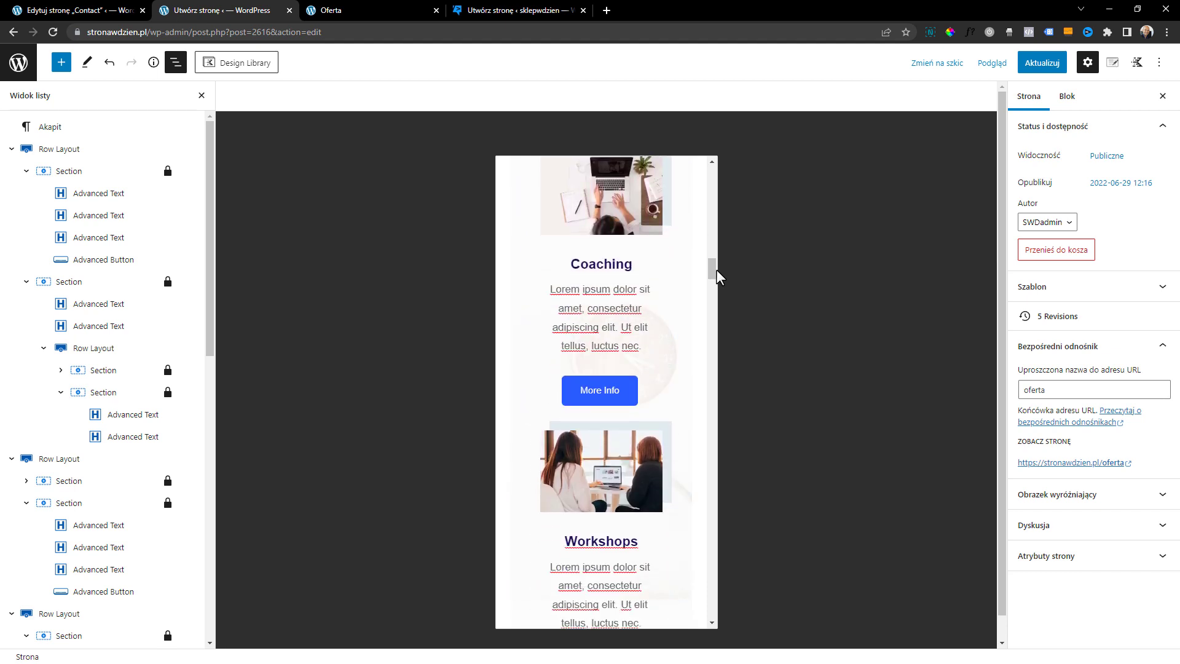
left_click(1045, 63)
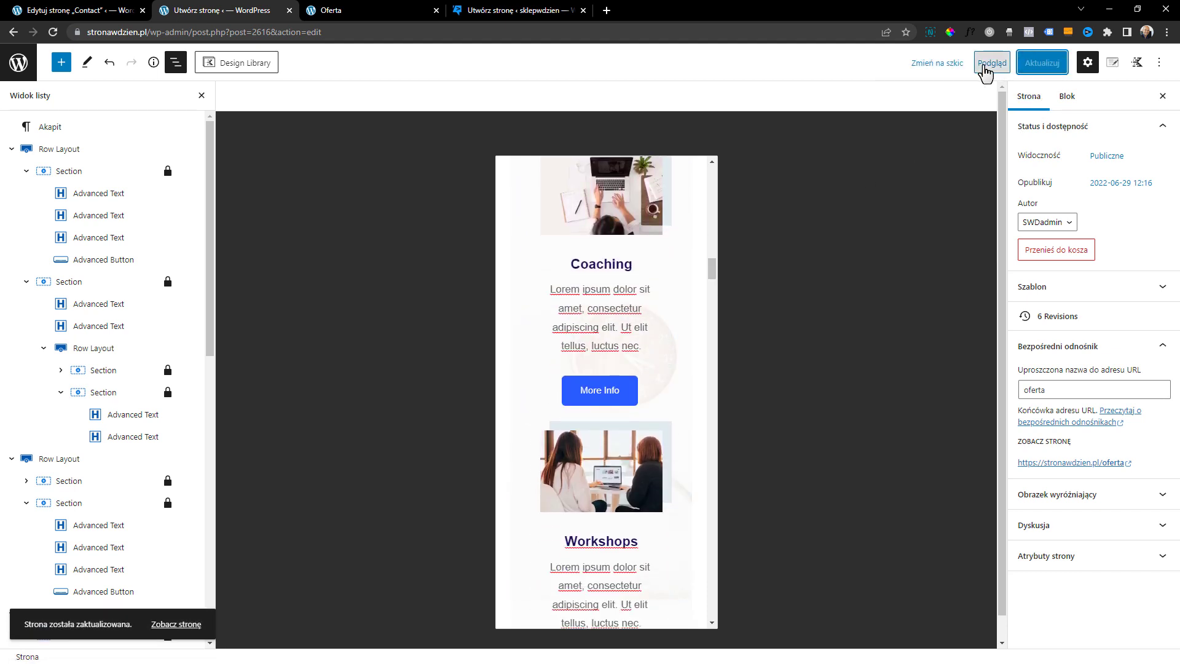
left_click(990, 64)
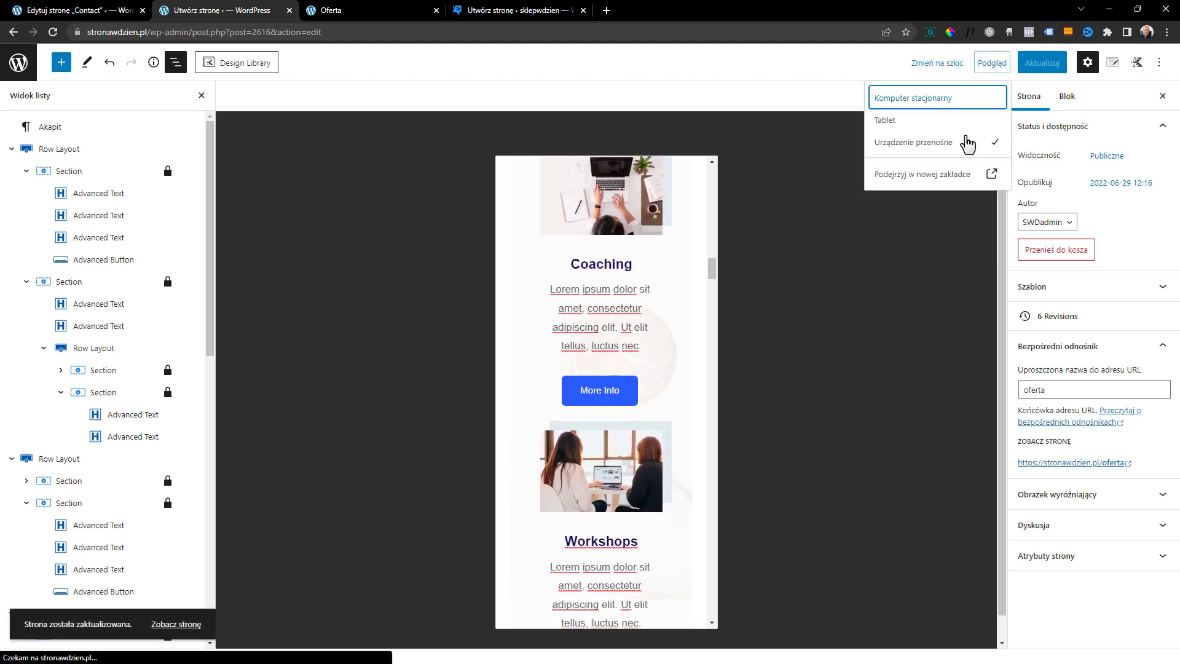
left_click(937, 175)
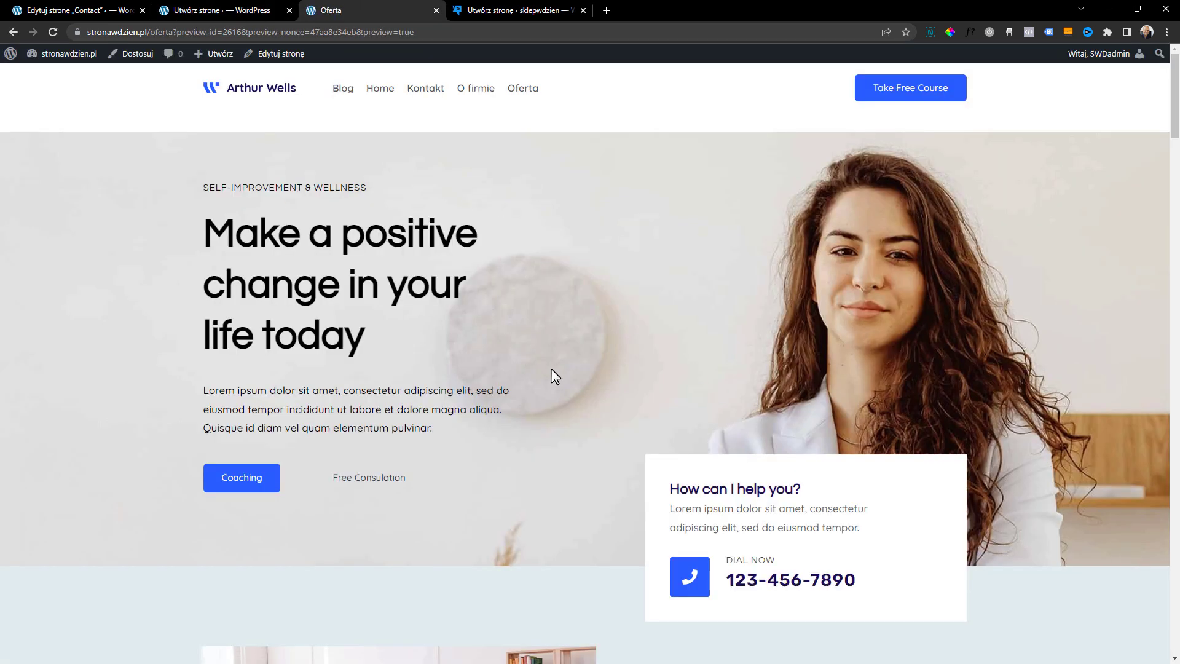
scroll(573, 328, "down", 5)
left_click_drag(1176, 84, 1177, 198)
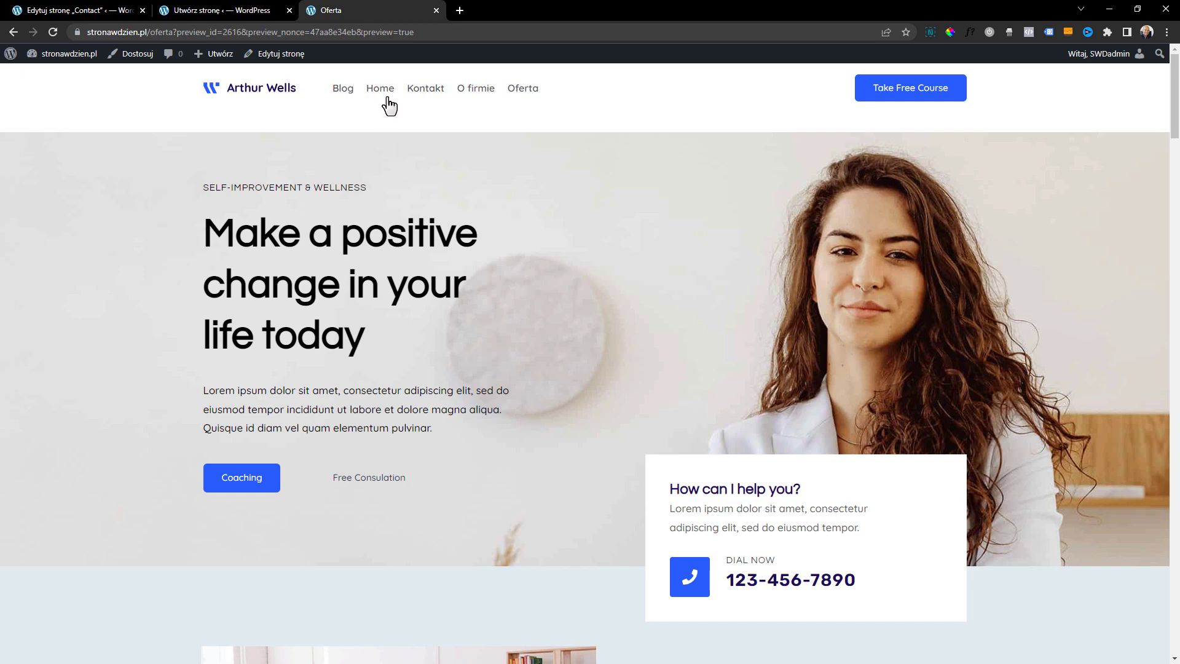
Check the site's Home page and return to the Oferta preview
left_click(386, 96)
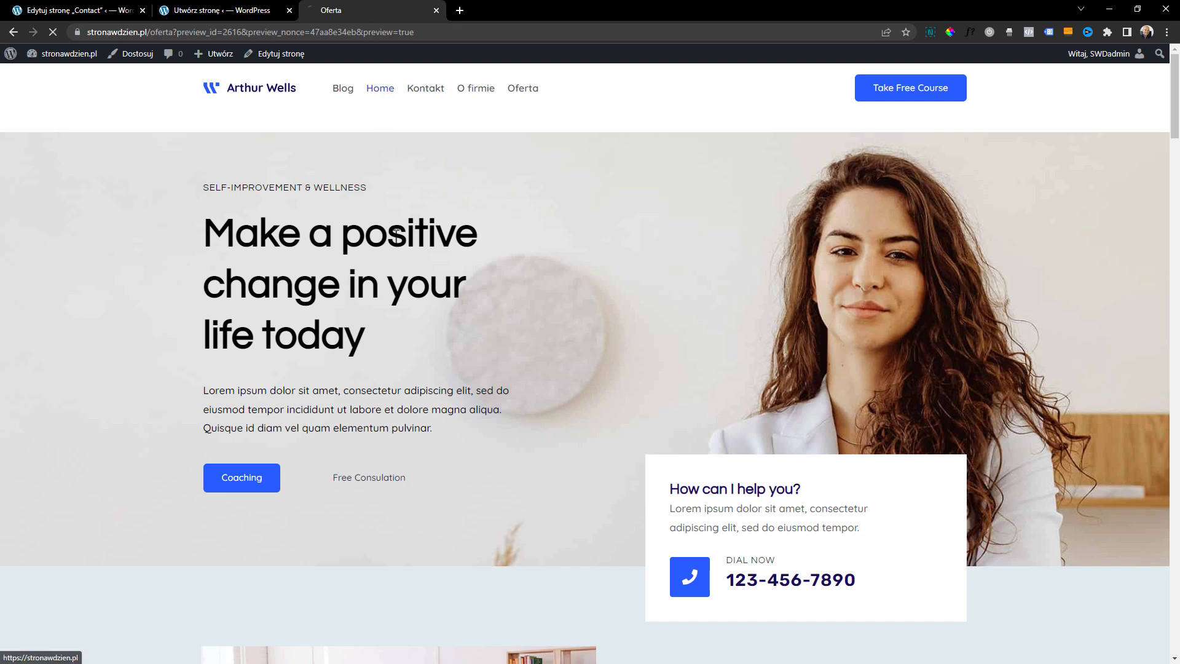
scroll(541, 234, "down", 5)
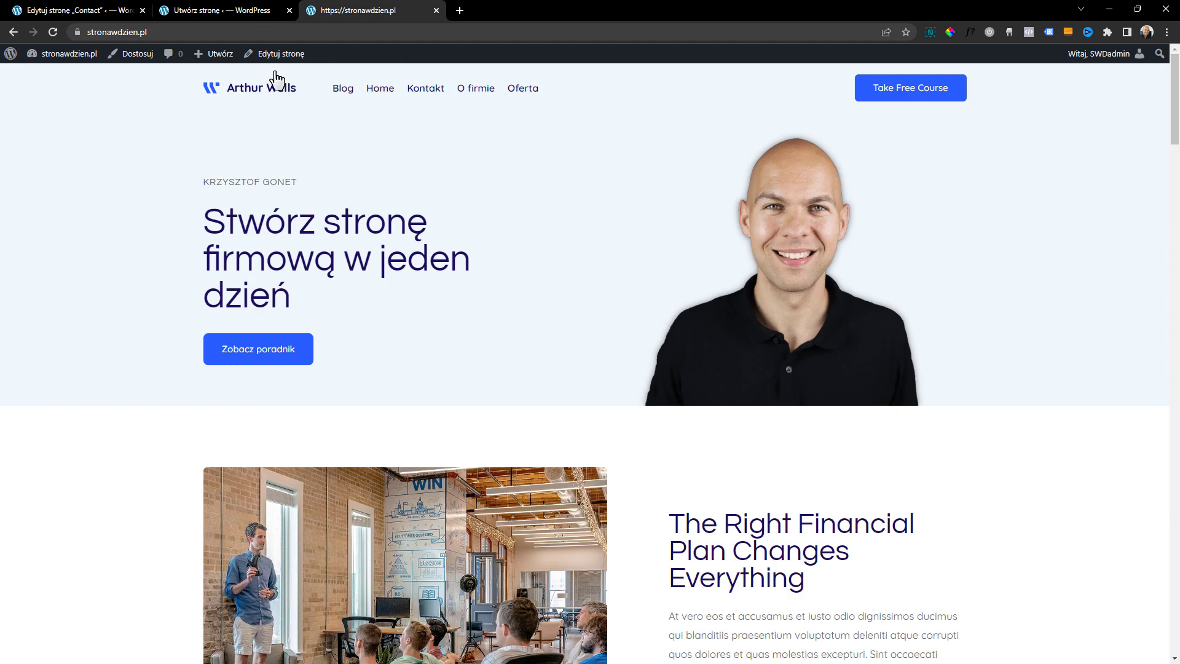
left_click(14, 34)
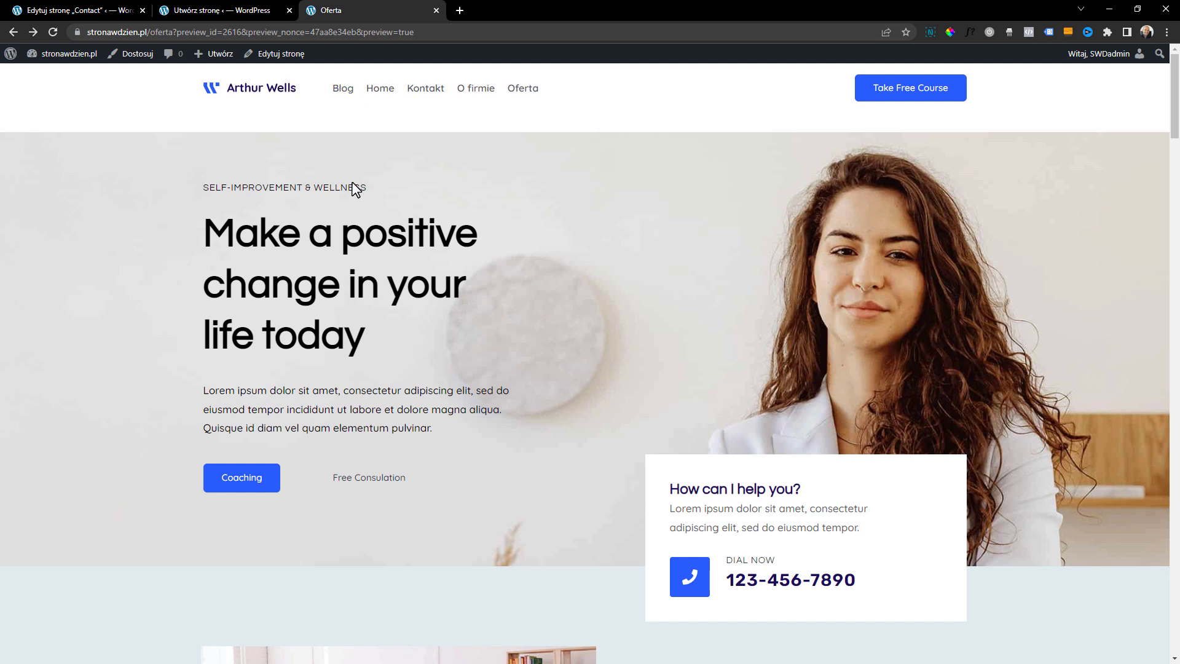
Open the Blog page from the site navigation and examine its post listing
left_click(346, 93)
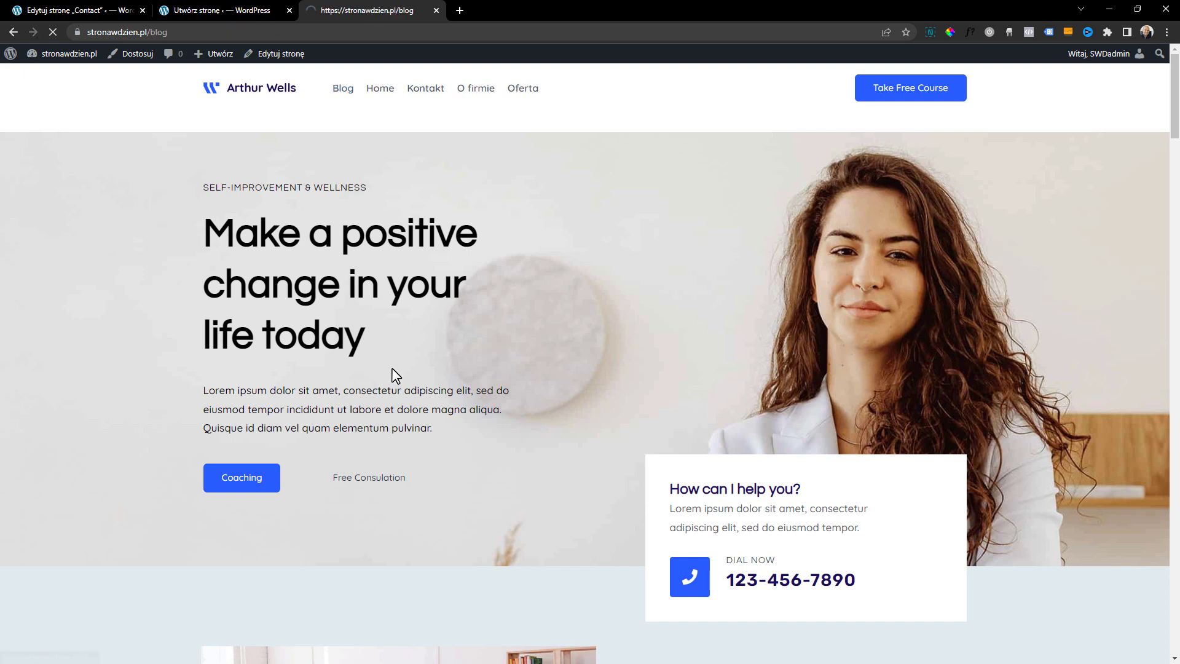
scroll(435, 249, "down", 10)
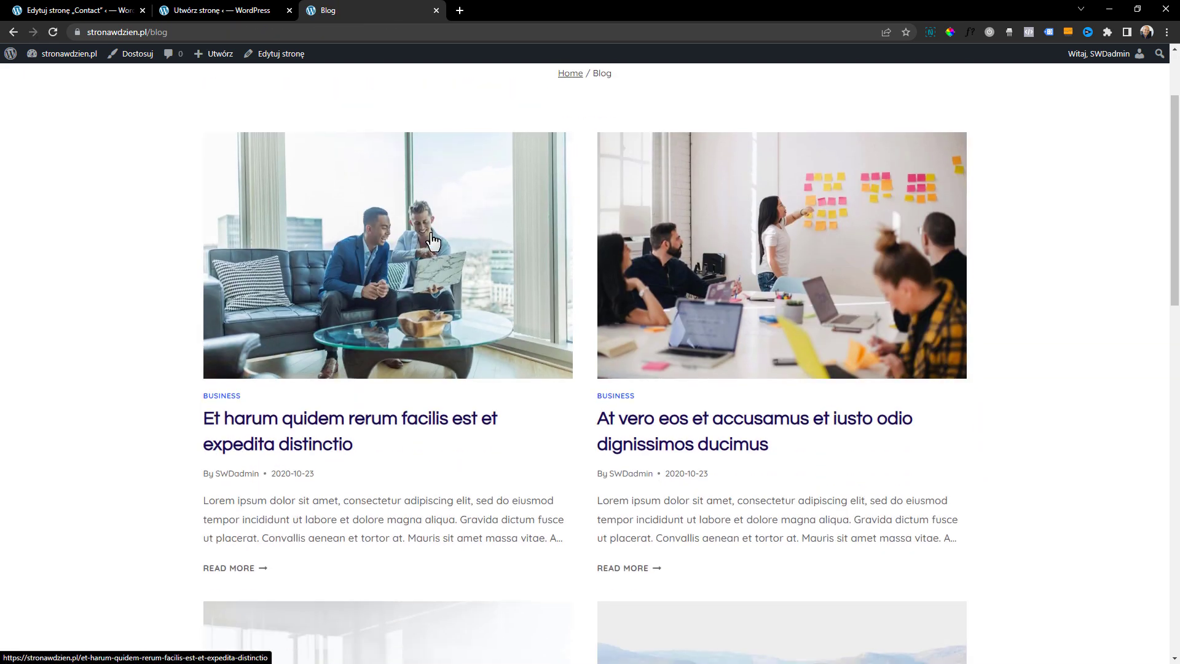
scroll(434, 249, "down", 2)
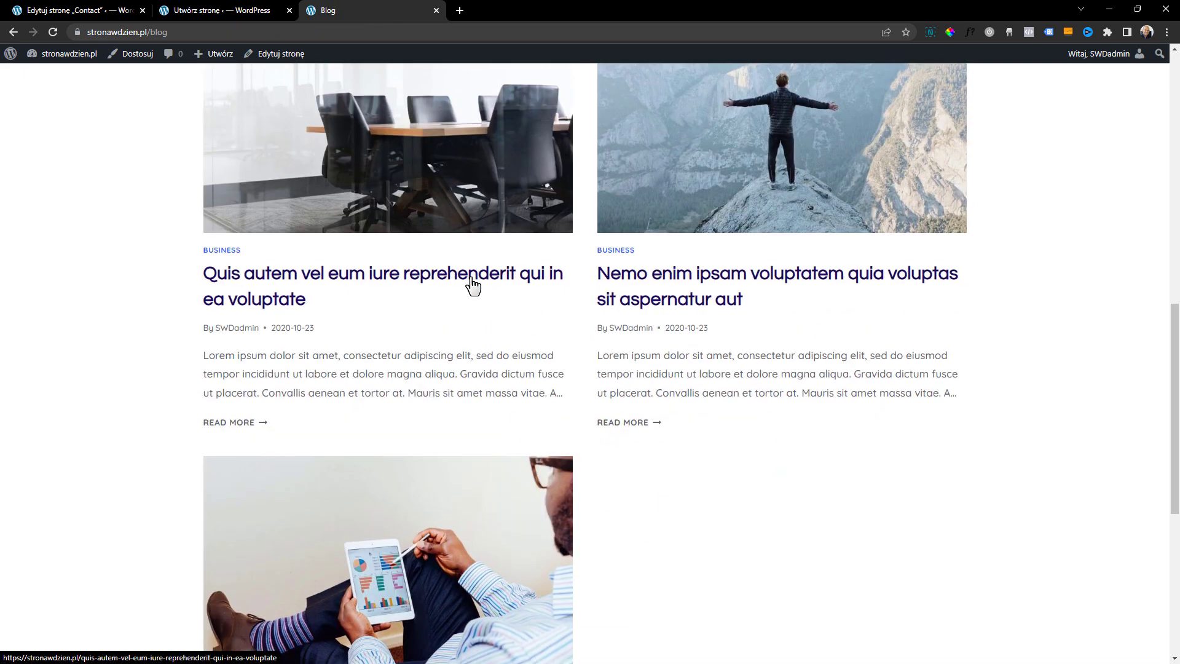
scroll(500, 356, "up", 2)
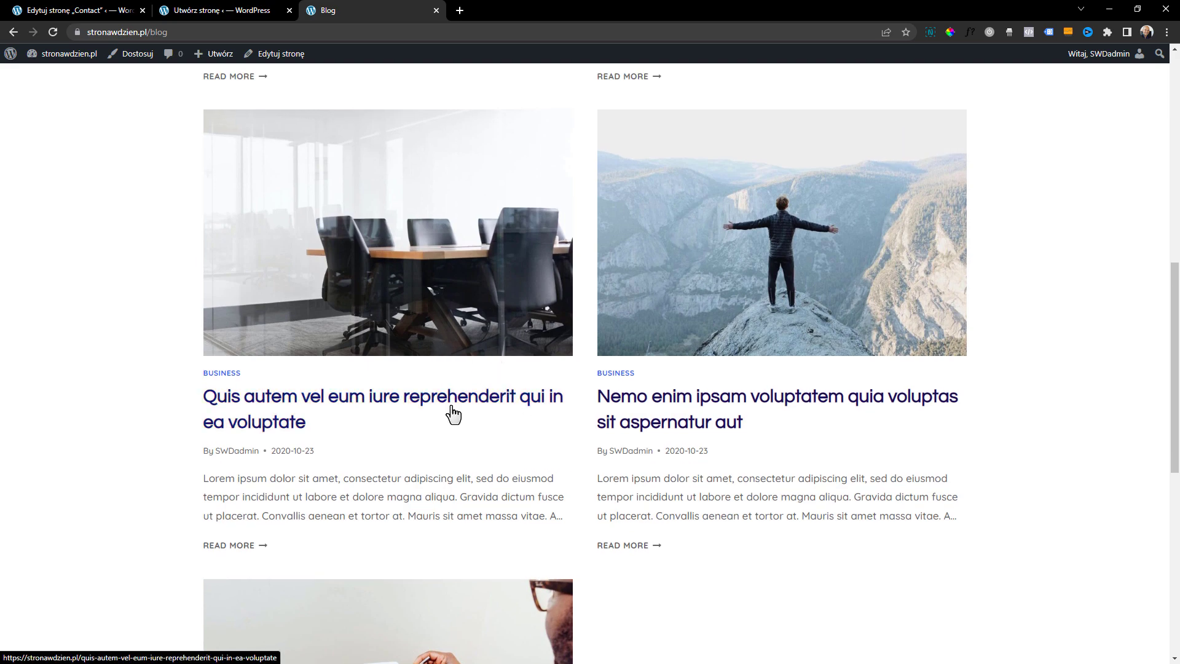
scroll(460, 440, "up", 6)
Look through the blog post "Et harum quidem rerum facilis est et expedita distinctio" and return to the Blog page
left_click(470, 254)
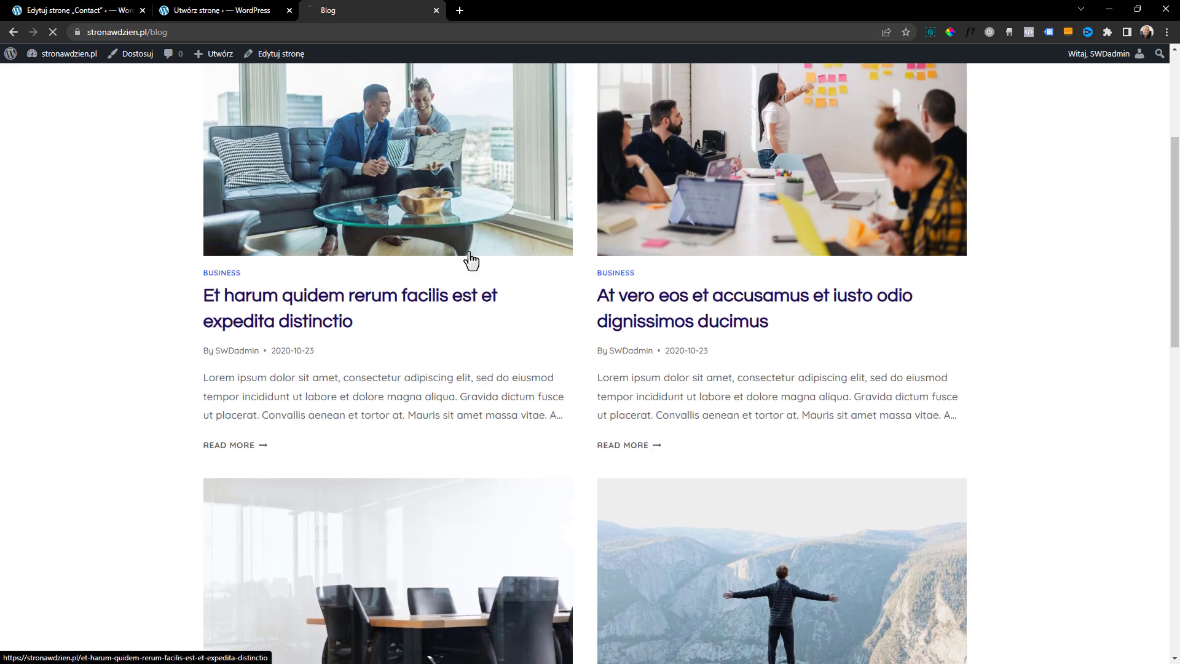
scroll(565, 403, "down", 7)
scroll(565, 402, "down", 9)
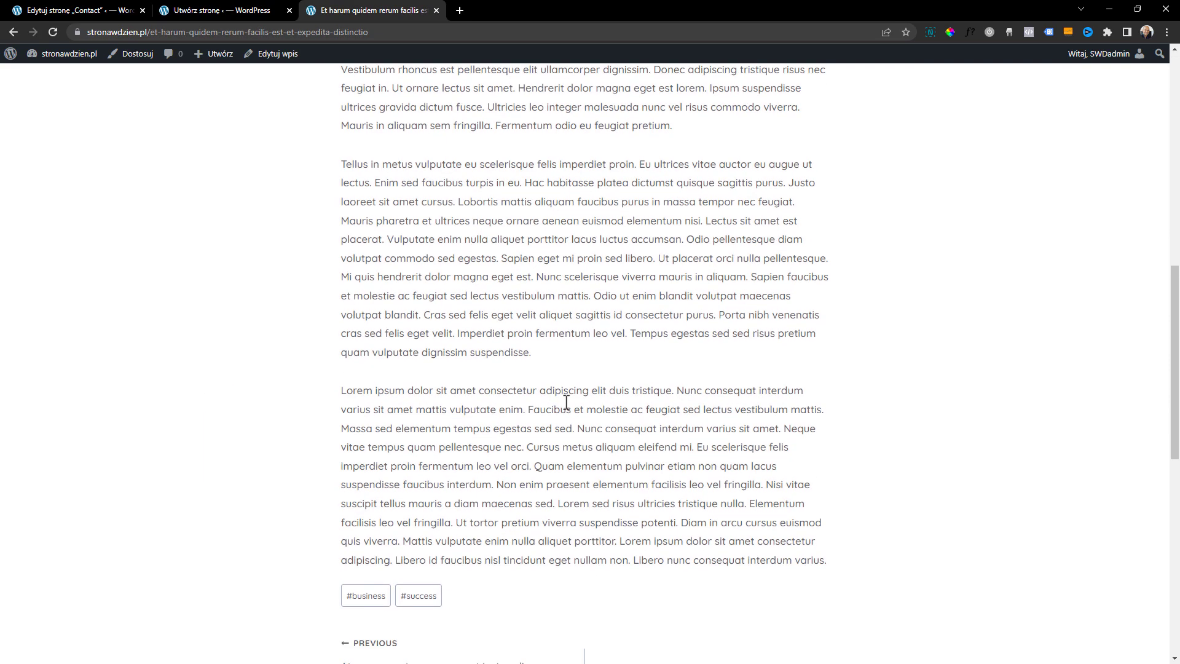
scroll(566, 402, "up", 14)
scroll(443, 396, "down", 3)
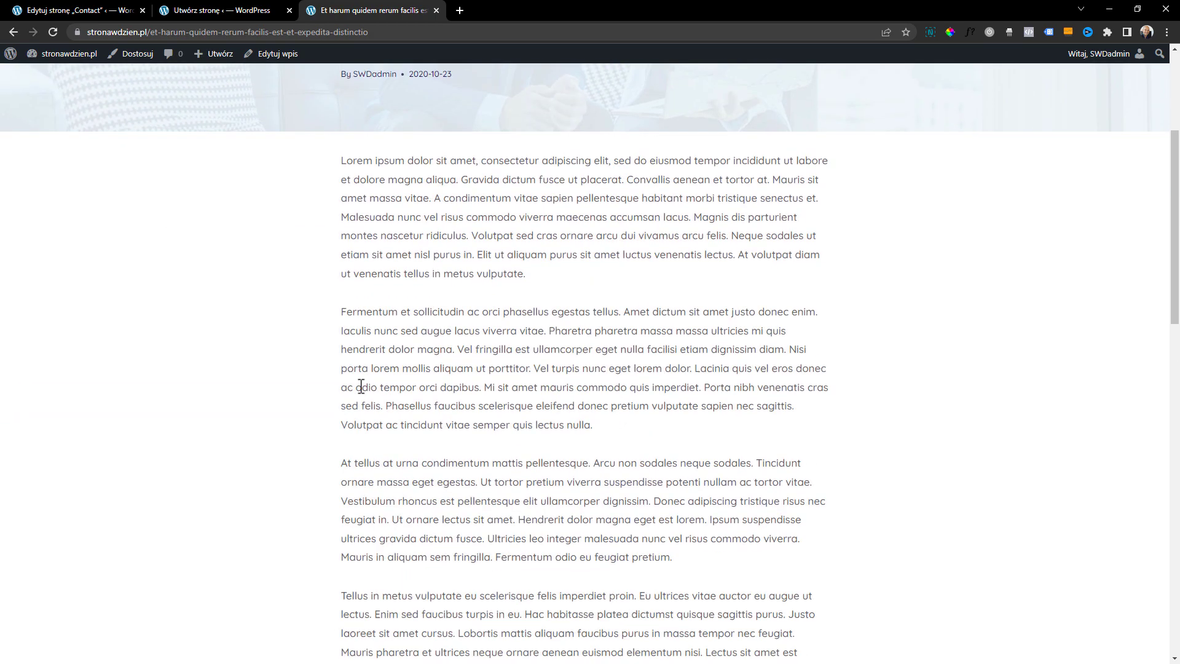
scroll(357, 495, "down", 5)
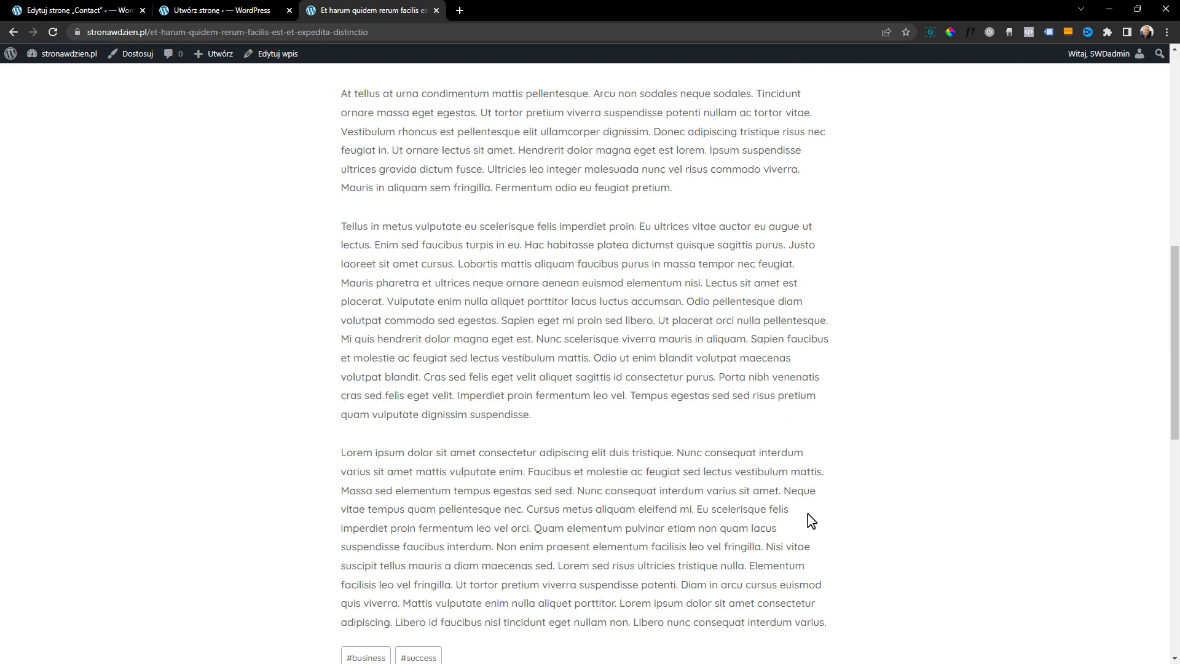
scroll(471, 391, "down", 7)
scroll(482, 437, "up", 15)
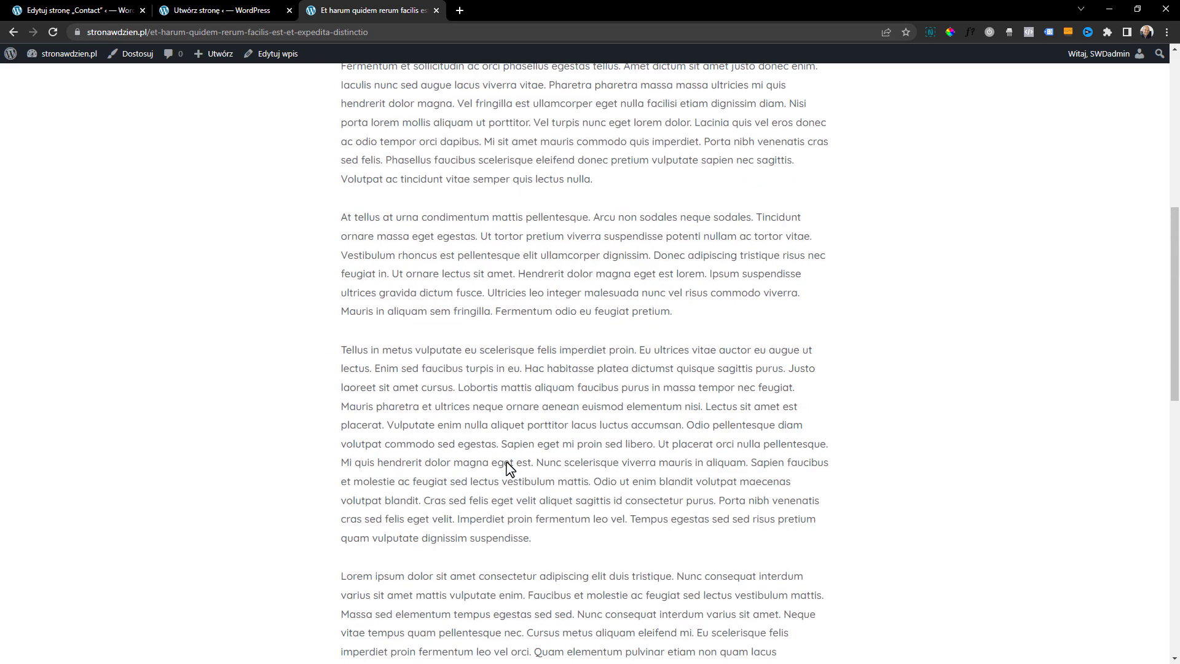
left_click(345, 91)
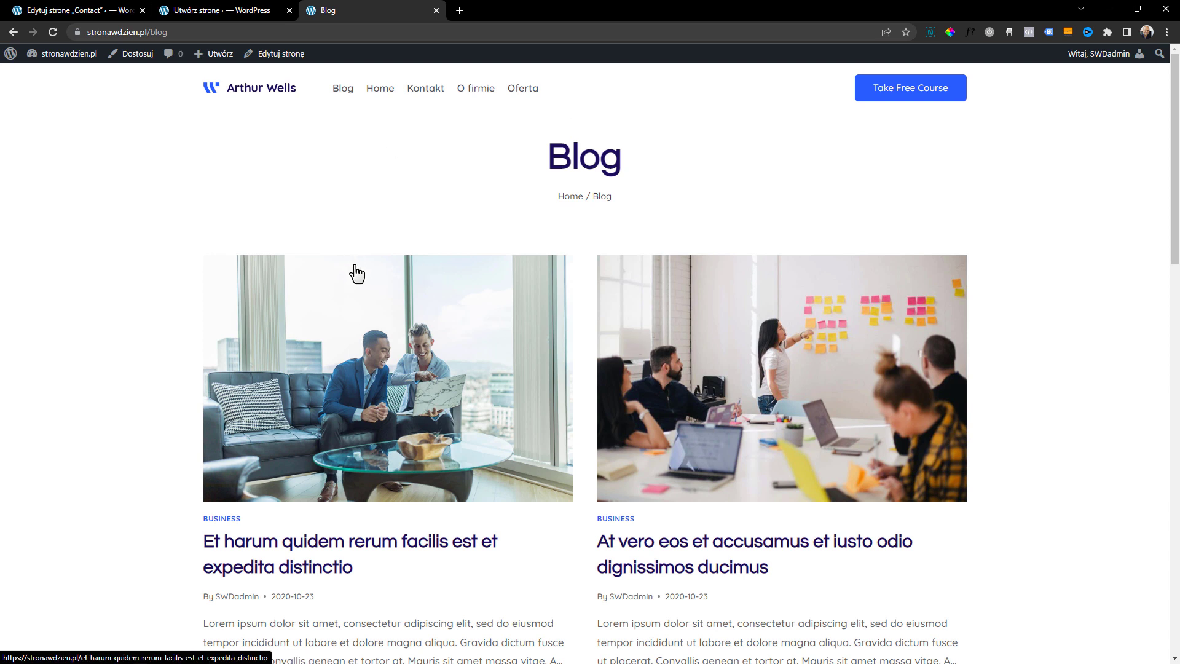
scroll(388, 256, "down", 1)
scroll(406, 266, "up", 1)
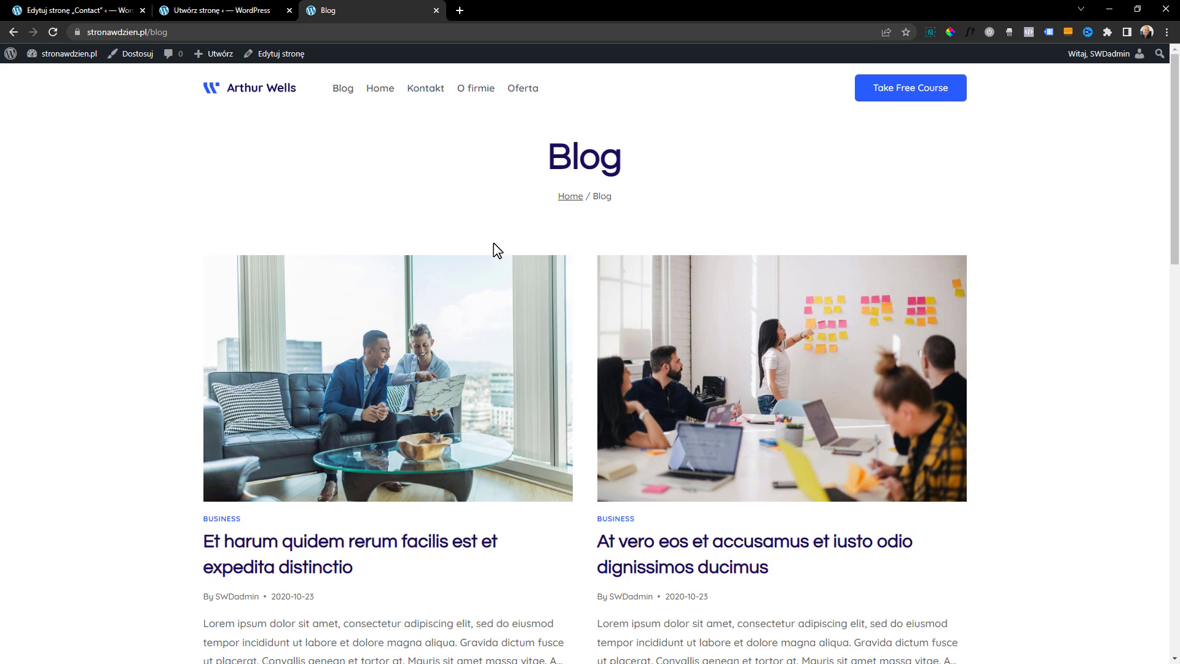
Open the theme customizer with the Blog page in its preview and go to Page Layout under Posts/Pages Layout
left_click(11, 57)
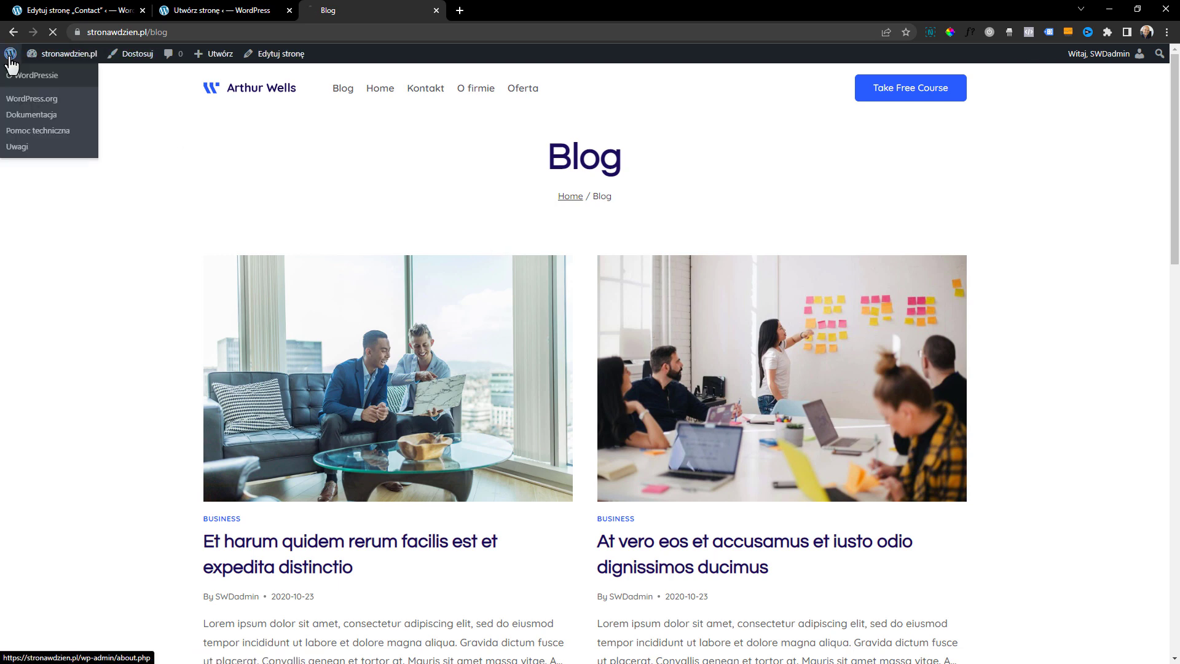
mouse_move(37, 199)
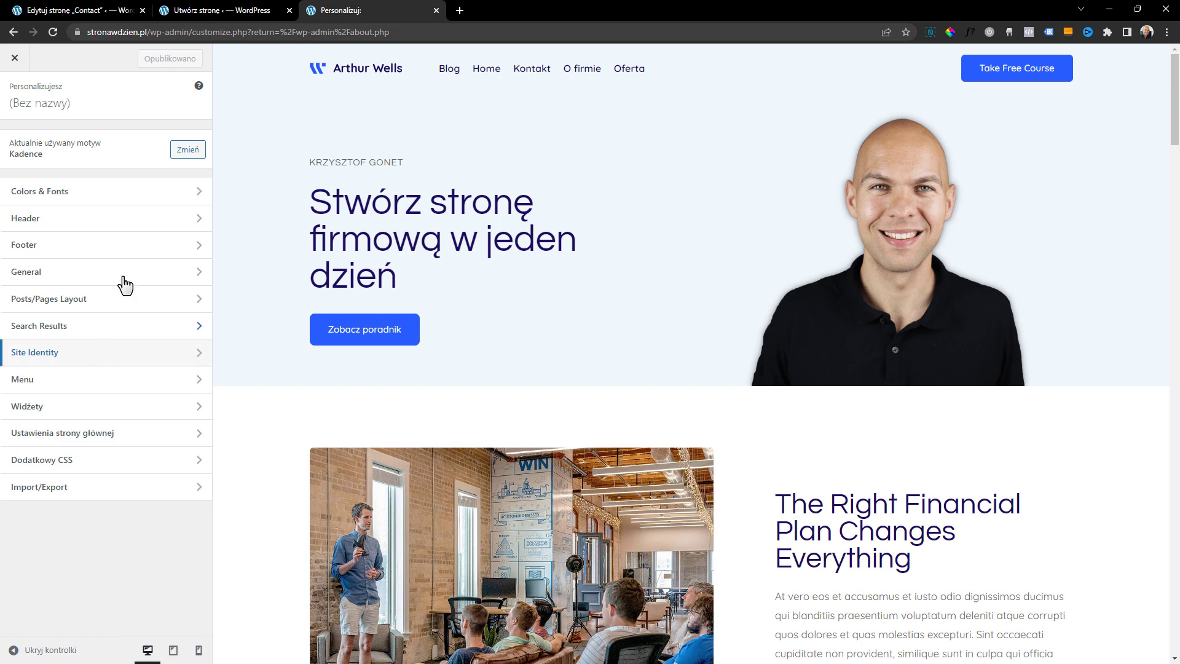
left_click(450, 69)
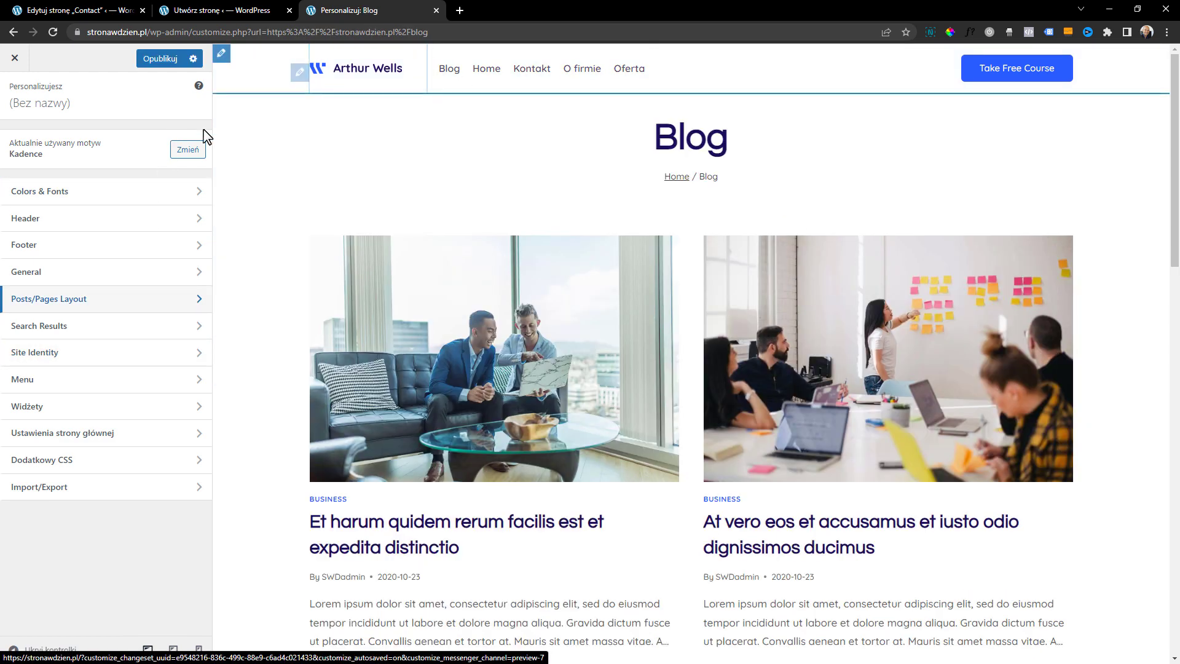
left_click(96, 308)
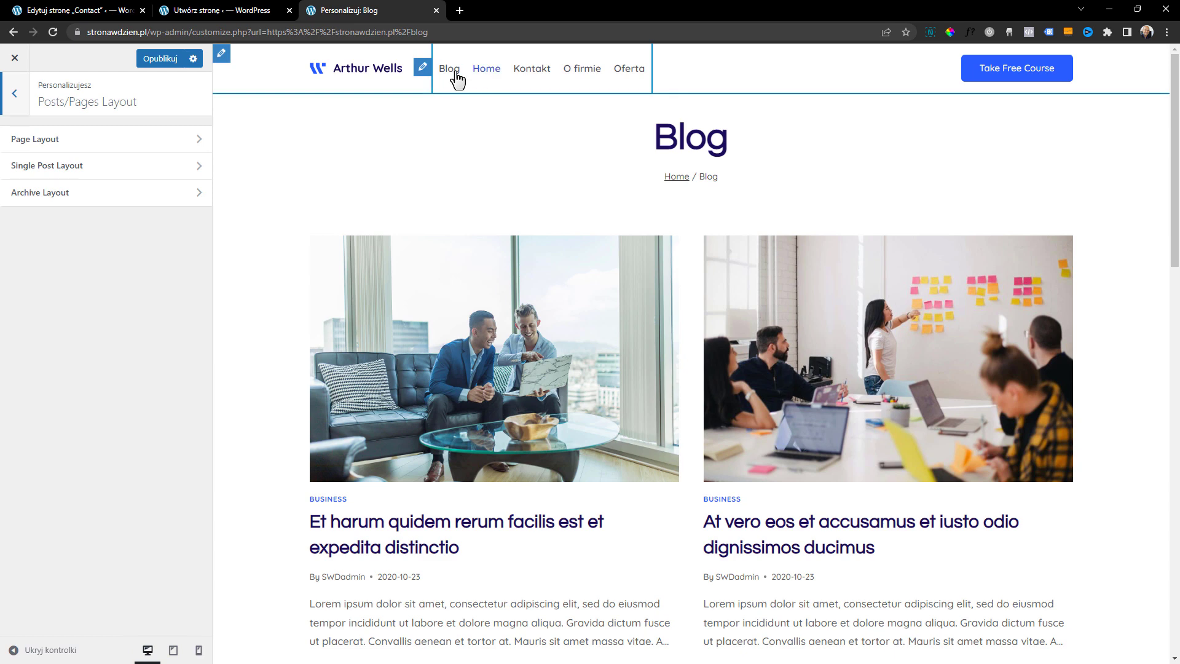
left_click(145, 149)
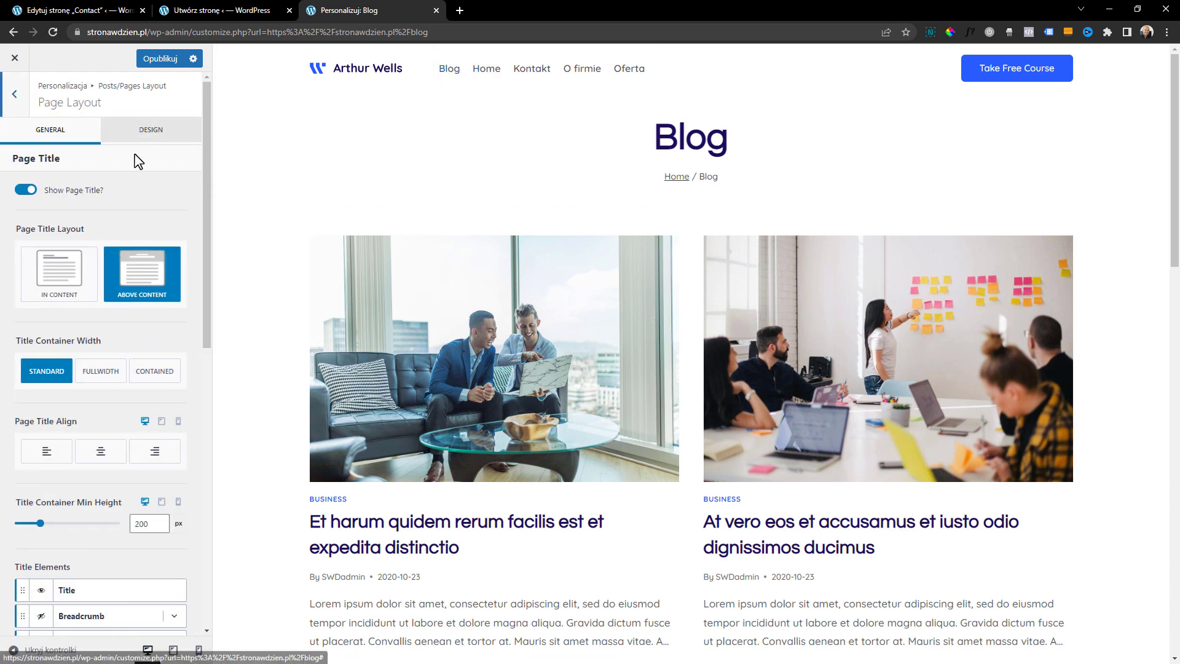
Turn off the page title in the Page Layout settings and look over the remaining default page layout options
left_click(26, 190)
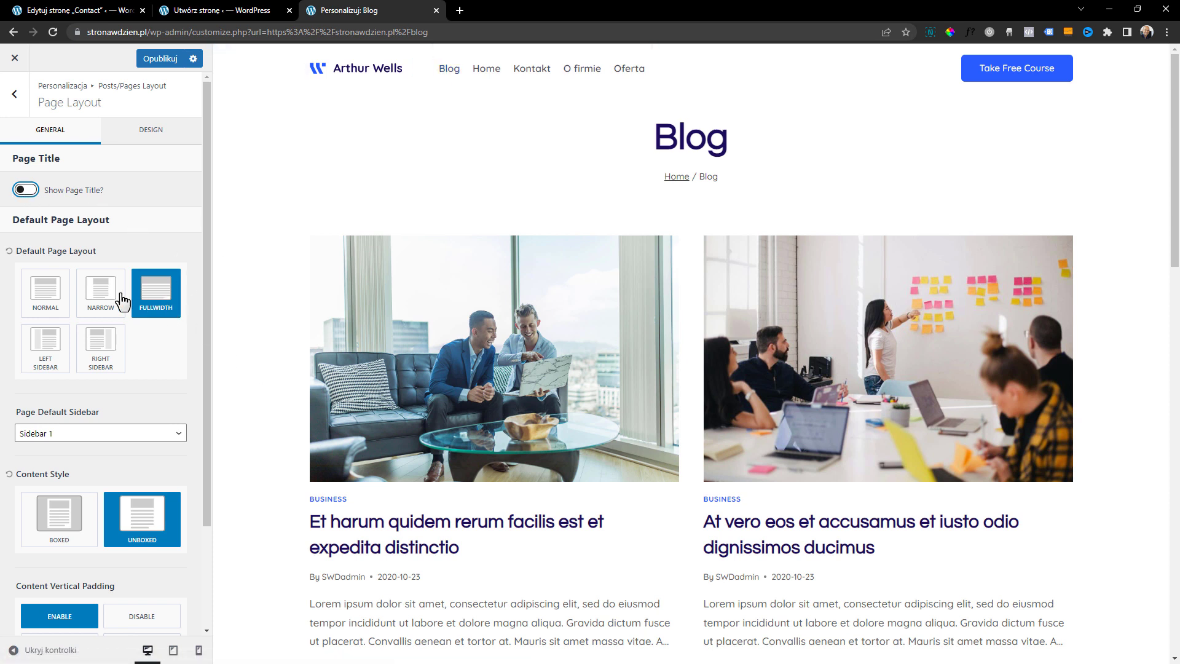
scroll(167, 303, "down", 1)
scroll(167, 303, "down", 1)
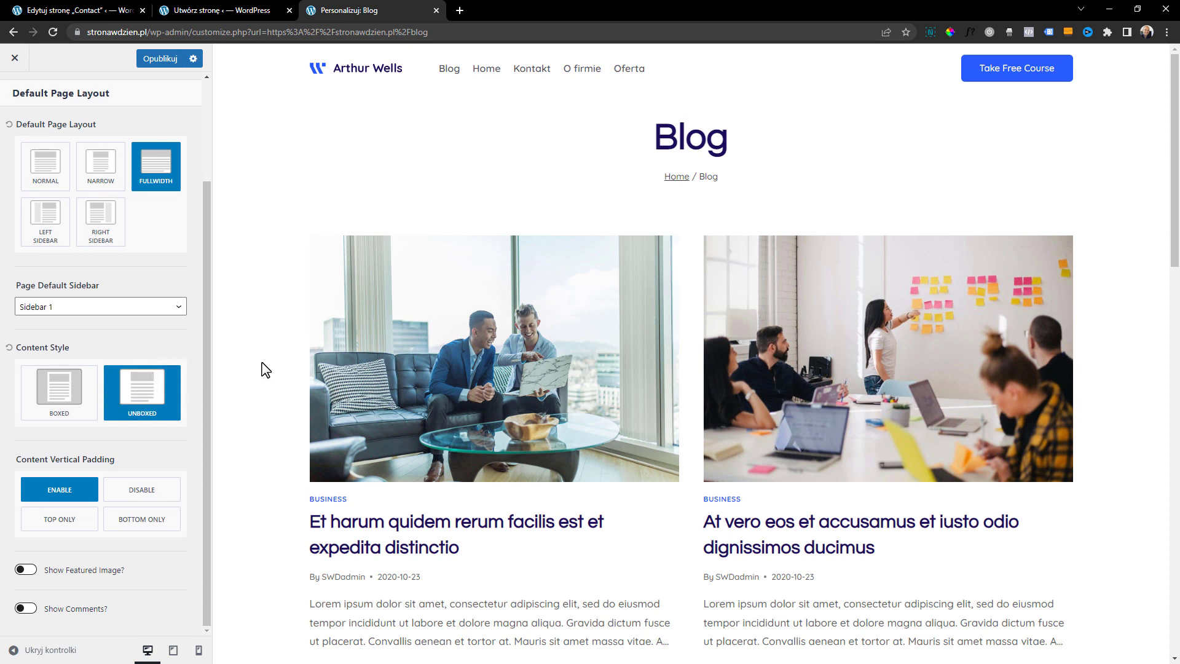
scroll(145, 340, "up", 1)
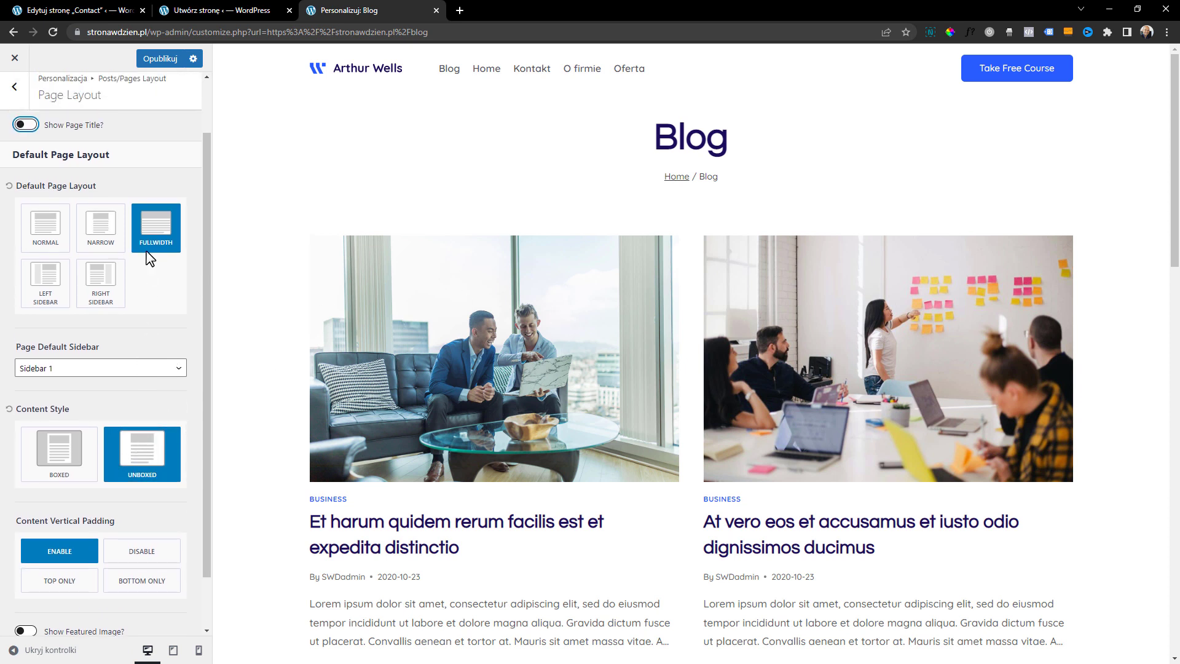
scroll(140, 245, "up", 1)
Go to the Single Post Layout settings and load the post "Et harum quidem rerum facilis est et expedita distinctio" in the preview
left_click(16, 97)
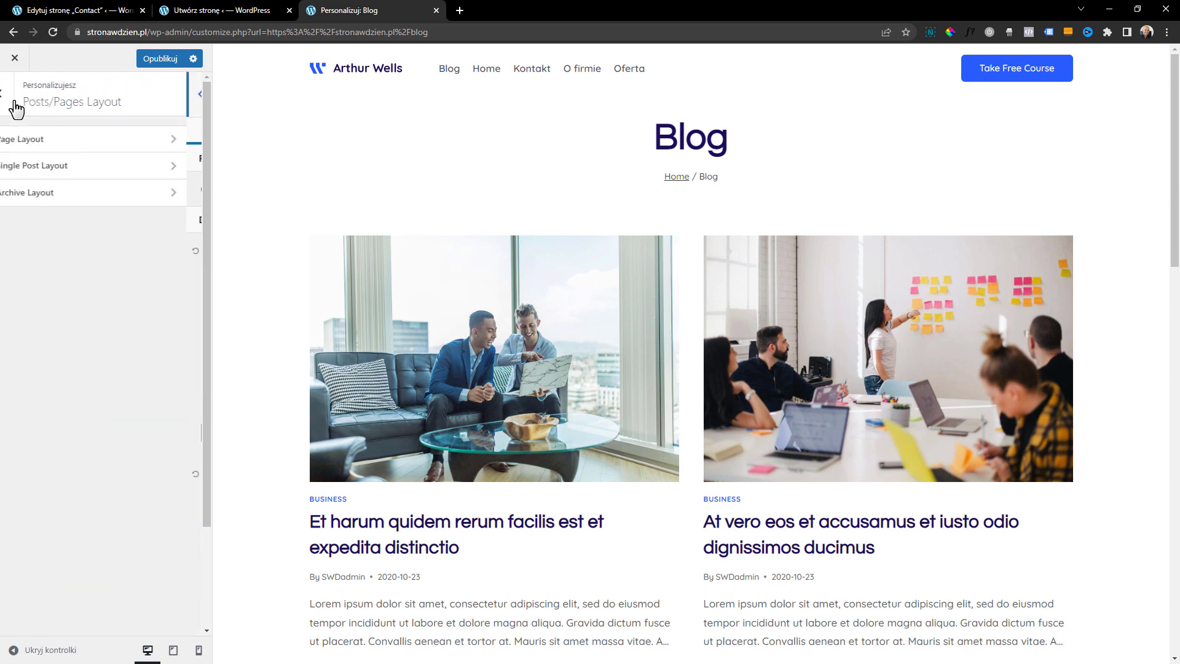
left_click(83, 174)
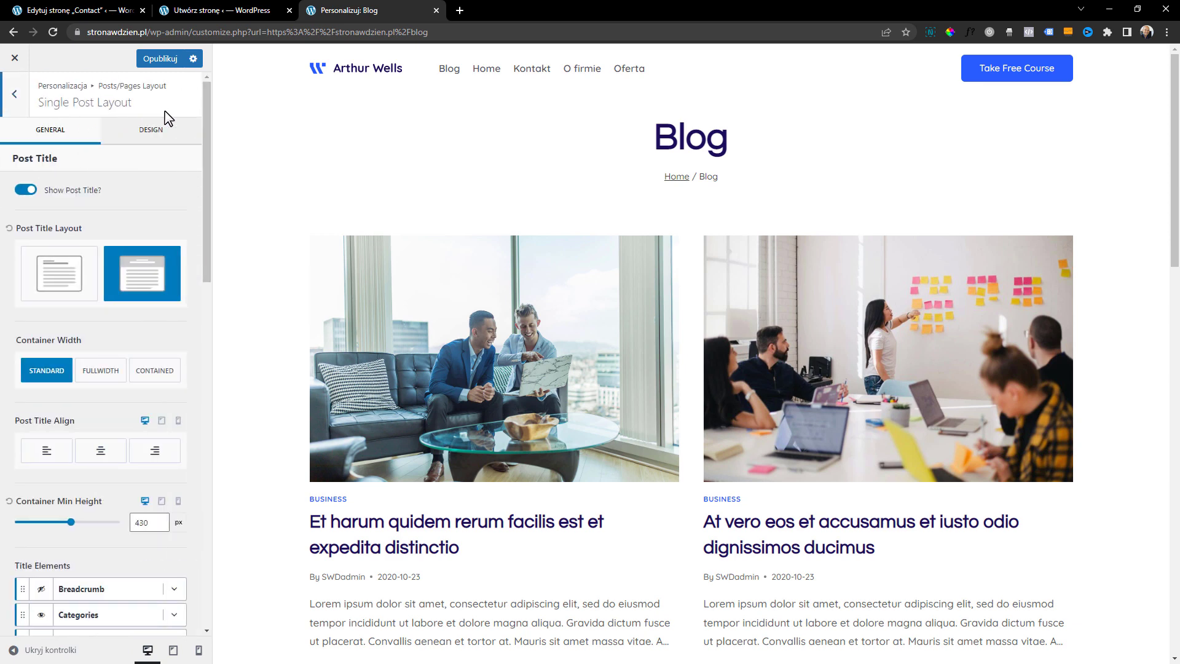
left_click(533, 384)
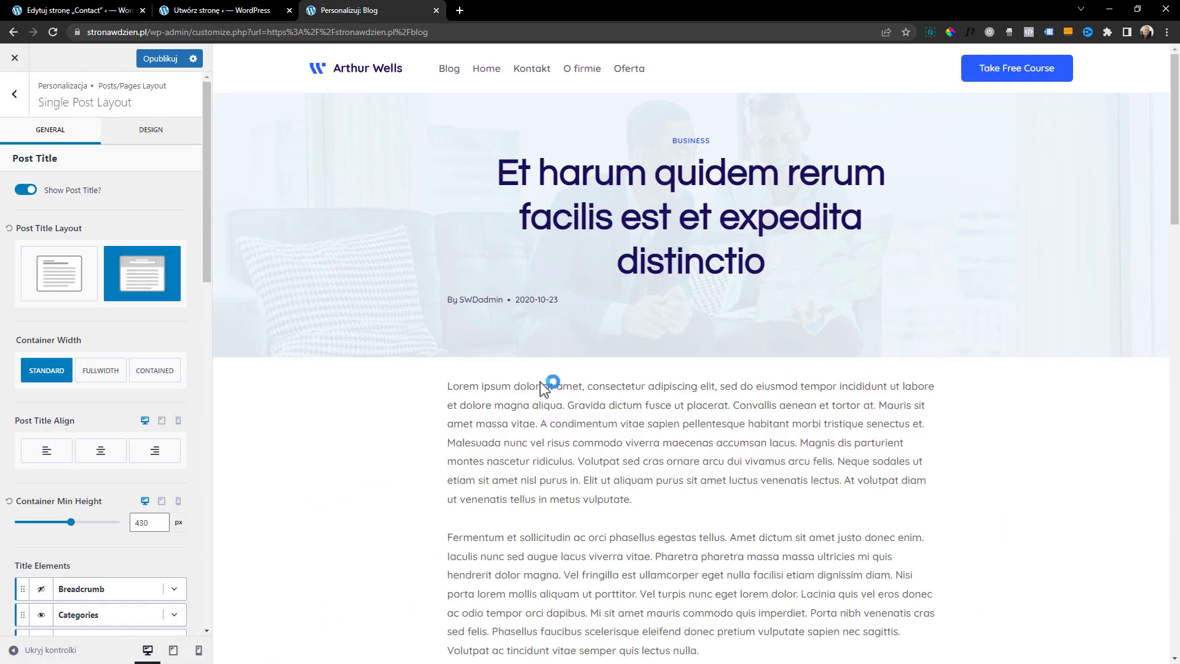
Try hiding the post title and placing it in the content, and return to the above-content title layout
left_click(26, 191)
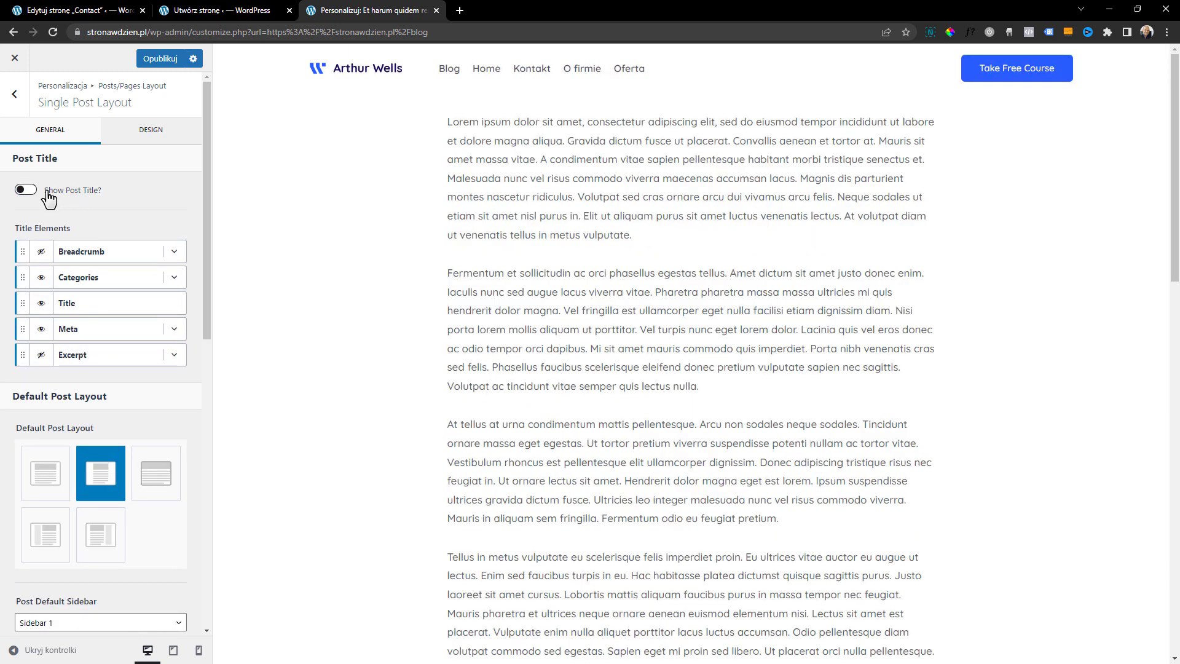
left_click(48, 196)
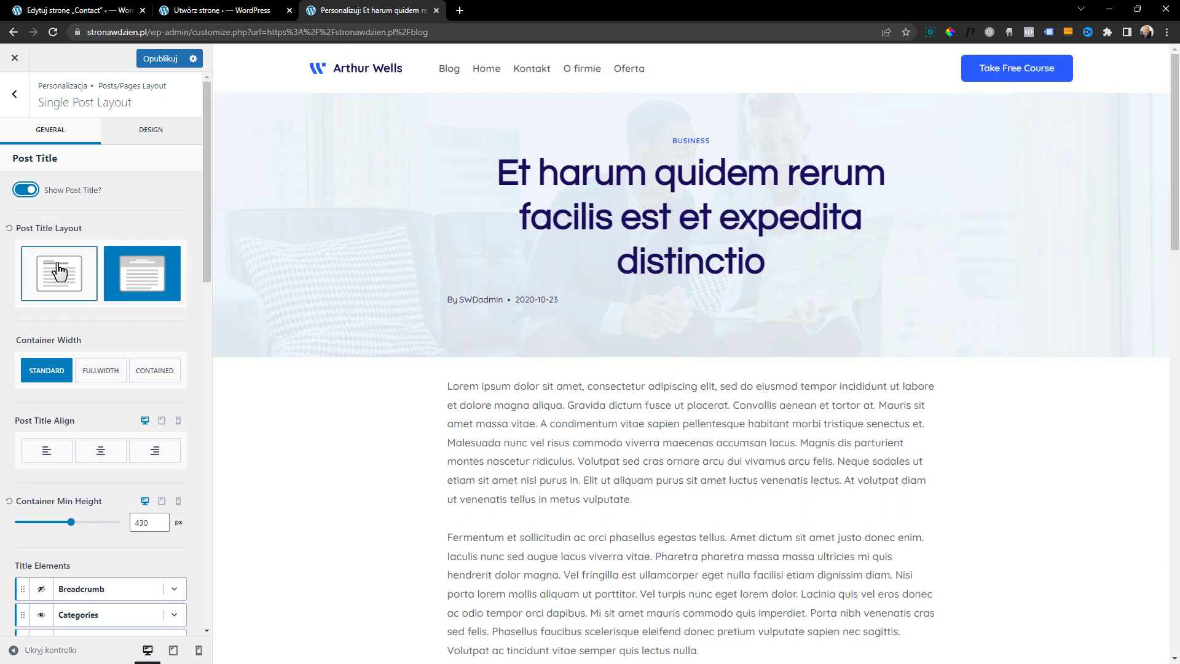
left_click(59, 274)
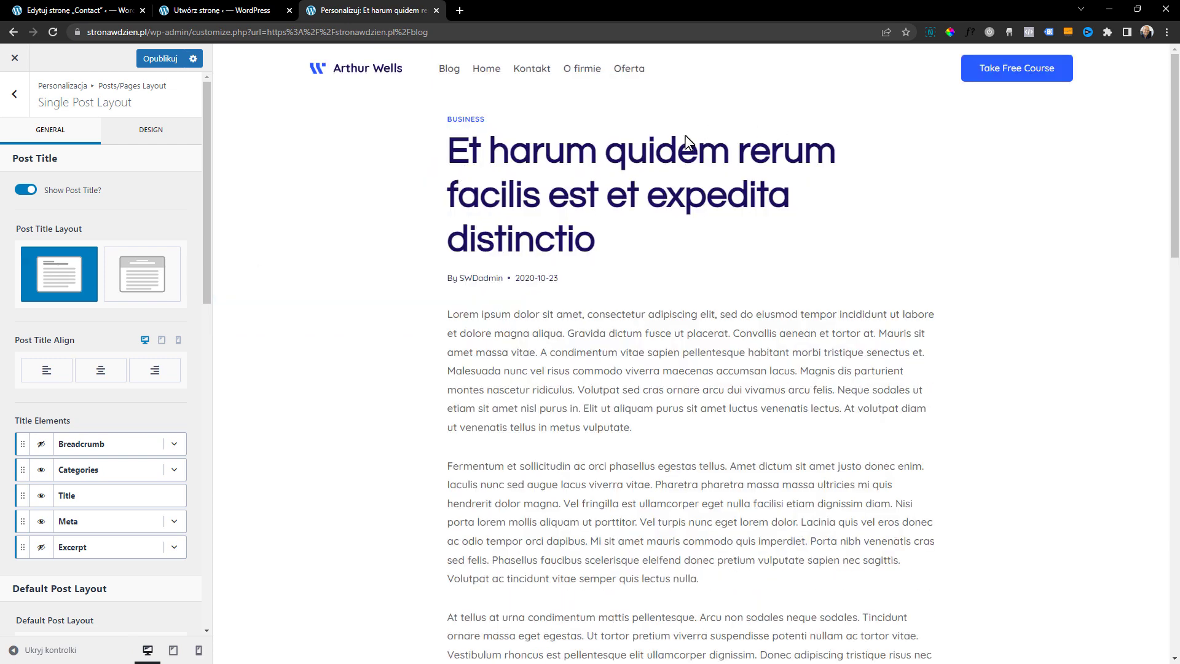
left_click(147, 278)
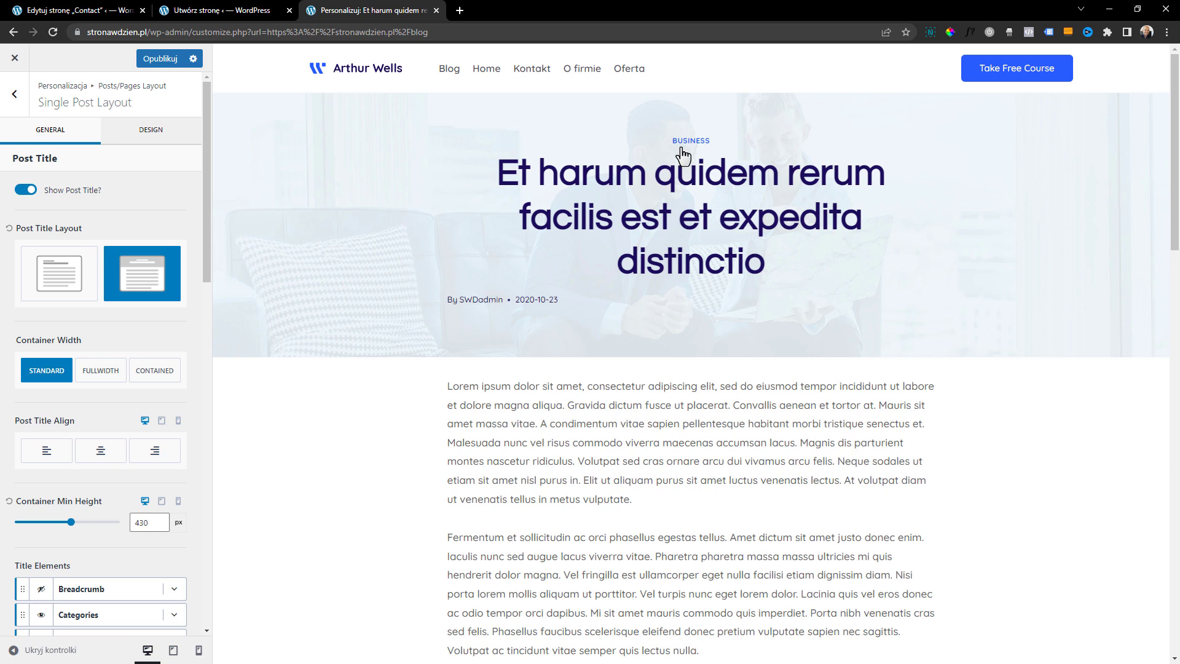
Set the post title's Container Min Height to 409 px
scroll(97, 279, "down", 3)
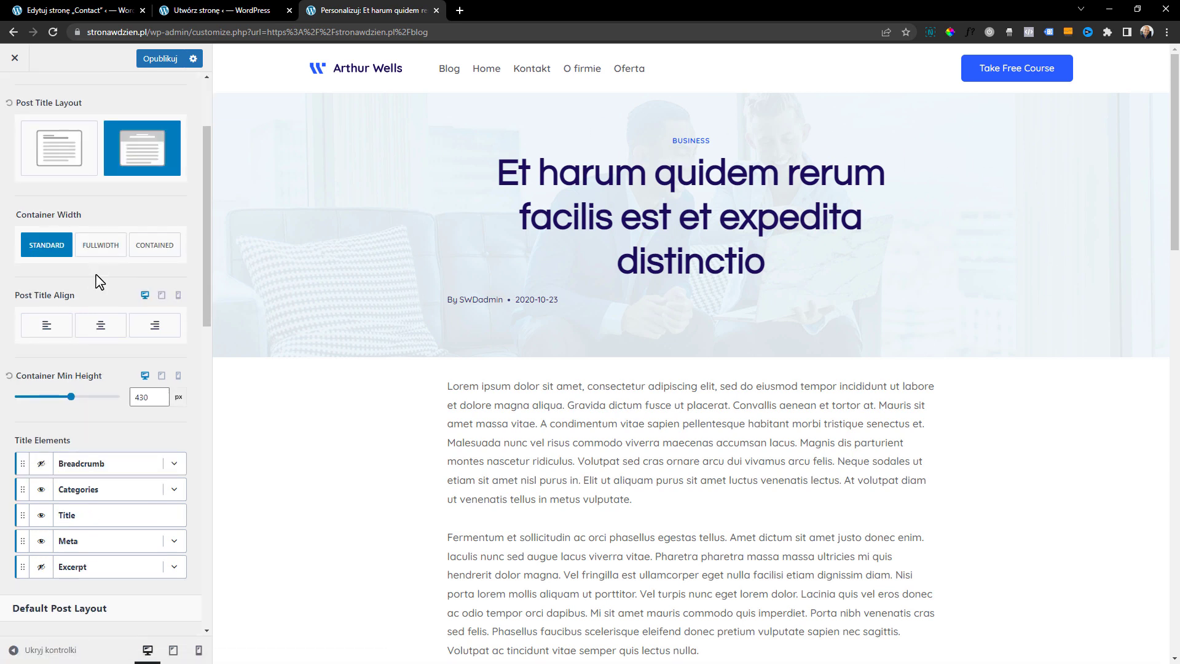
mouse_move(72, 342)
left_mouse_down()
mouse_move(47, 339)
mouse_move(68, 337)
left_mouse_up()
scroll(121, 373, "down", 1)
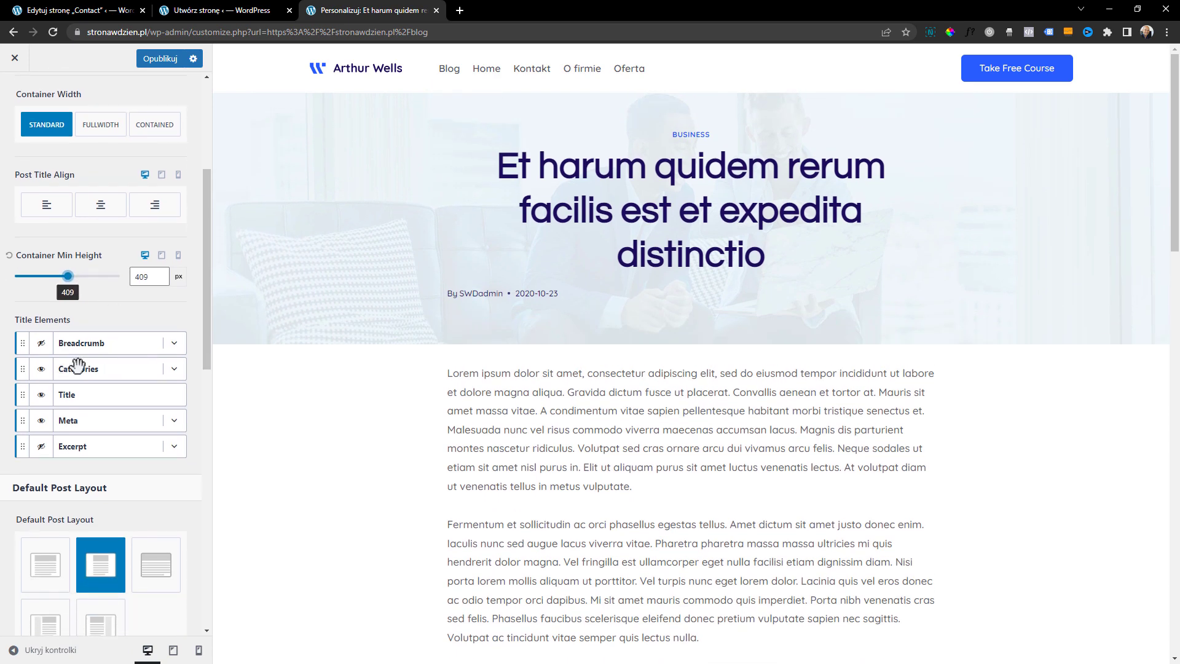
Try the Excerpt element's visibility and hide the Meta element among the post's Title Elements
left_click(41, 449)
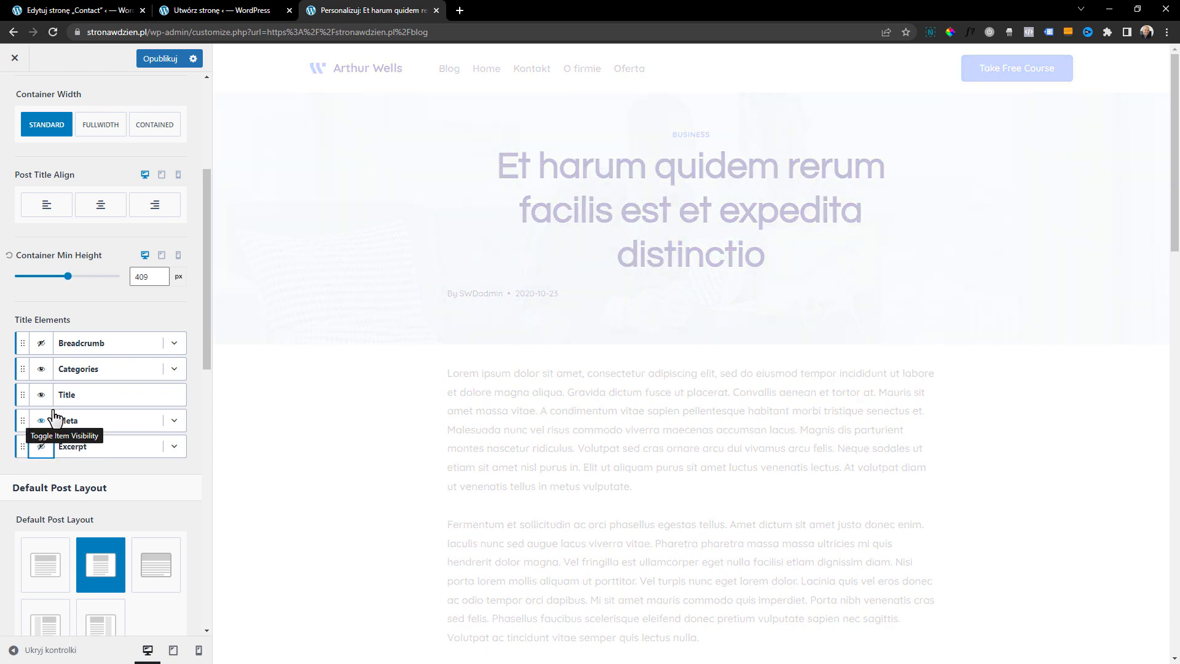
scroll(54, 413, "up", 4)
scroll(54, 418, "down", 2)
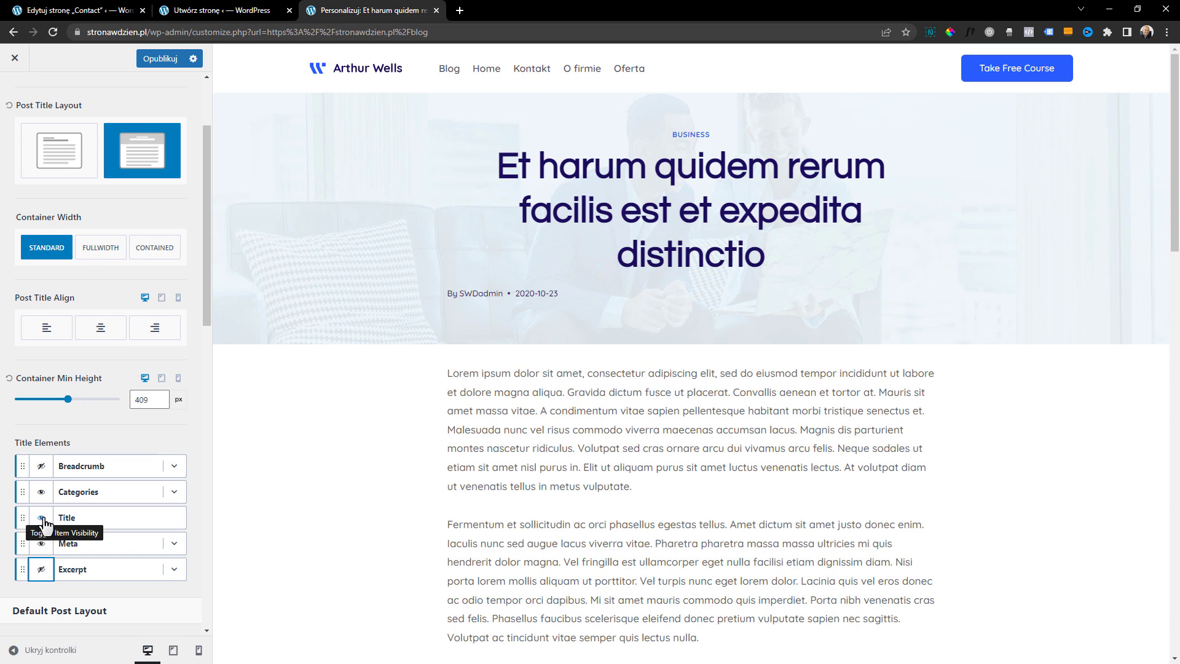
left_click(40, 544)
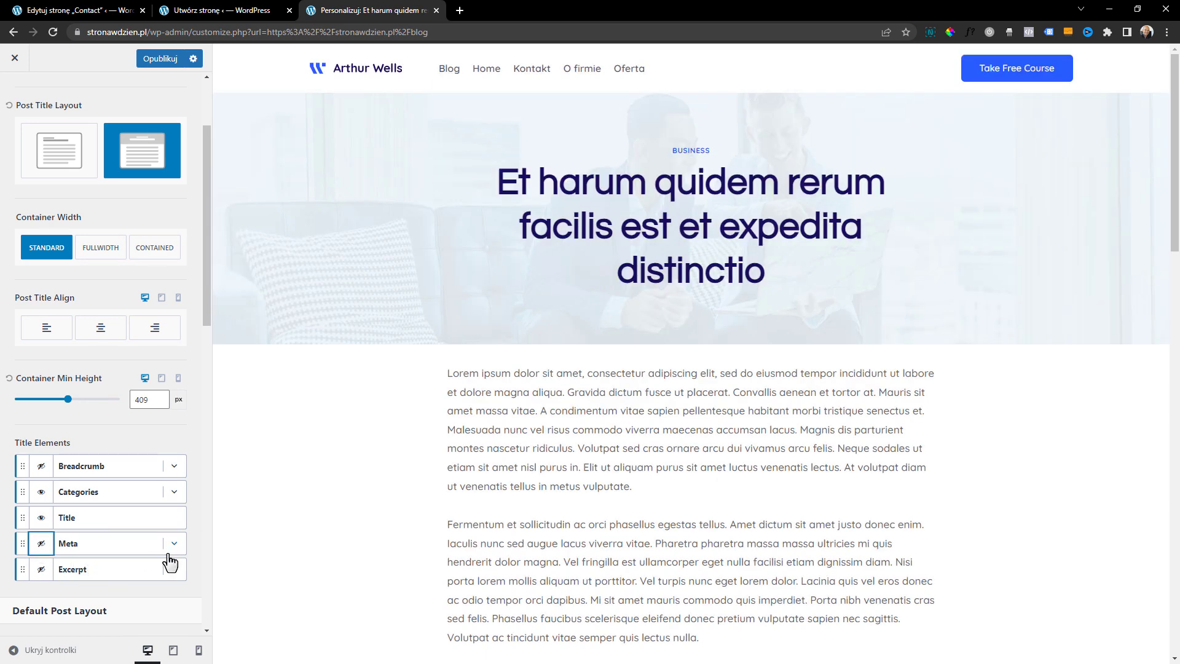
Look through the Meta element's divider, author, date, category and comment options, and collapse them again
left_click(173, 544)
scroll(141, 541, "down", 2)
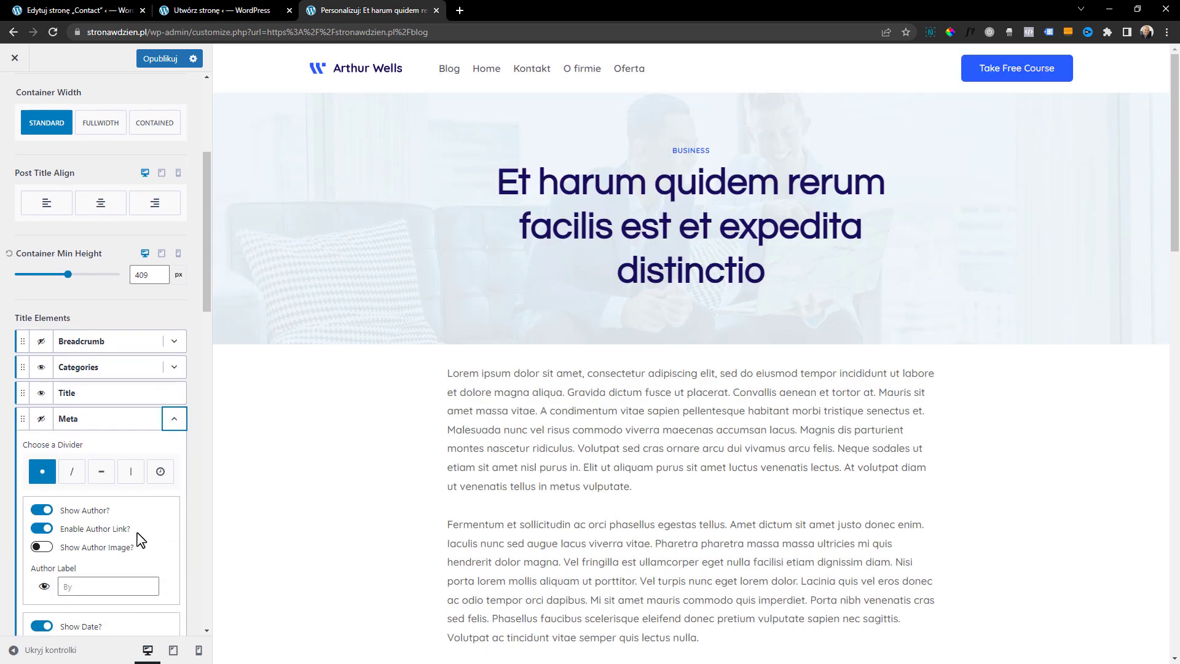
scroll(141, 539, "down", 2)
scroll(141, 393, "down", 1)
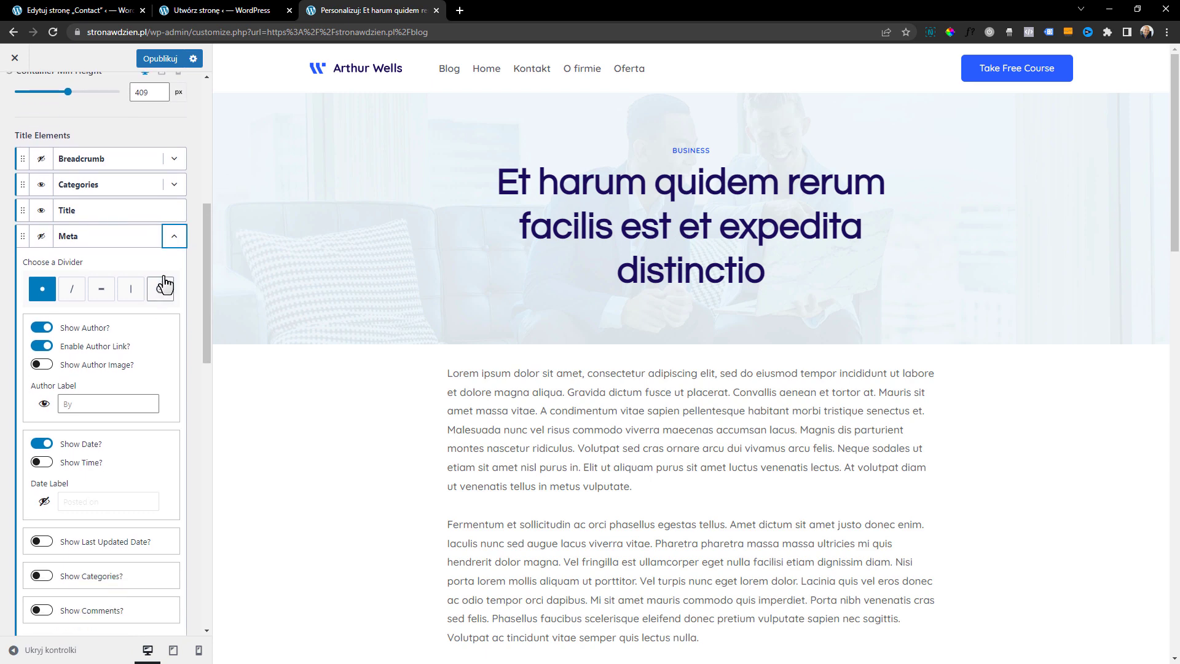
left_click(176, 237)
scroll(184, 380, "up", 1)
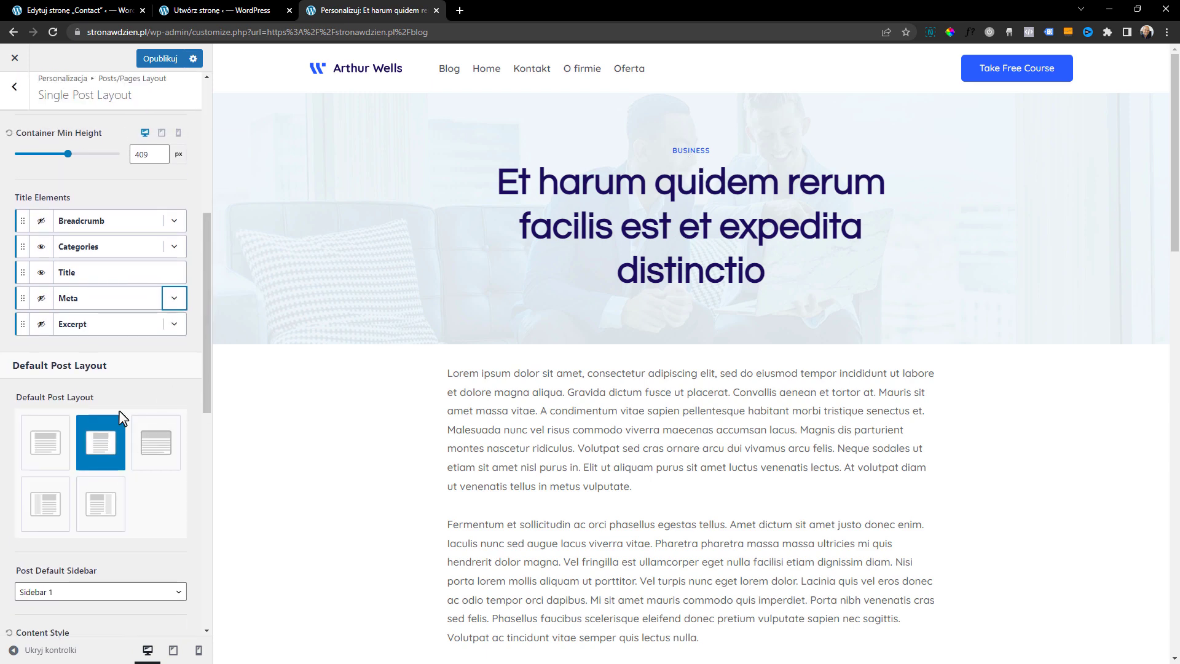
Try showing the featured image above the post content and turn it back off
scroll(154, 430, "down", 3)
scroll(157, 294, "down", 3)
scroll(154, 314, "down", 1)
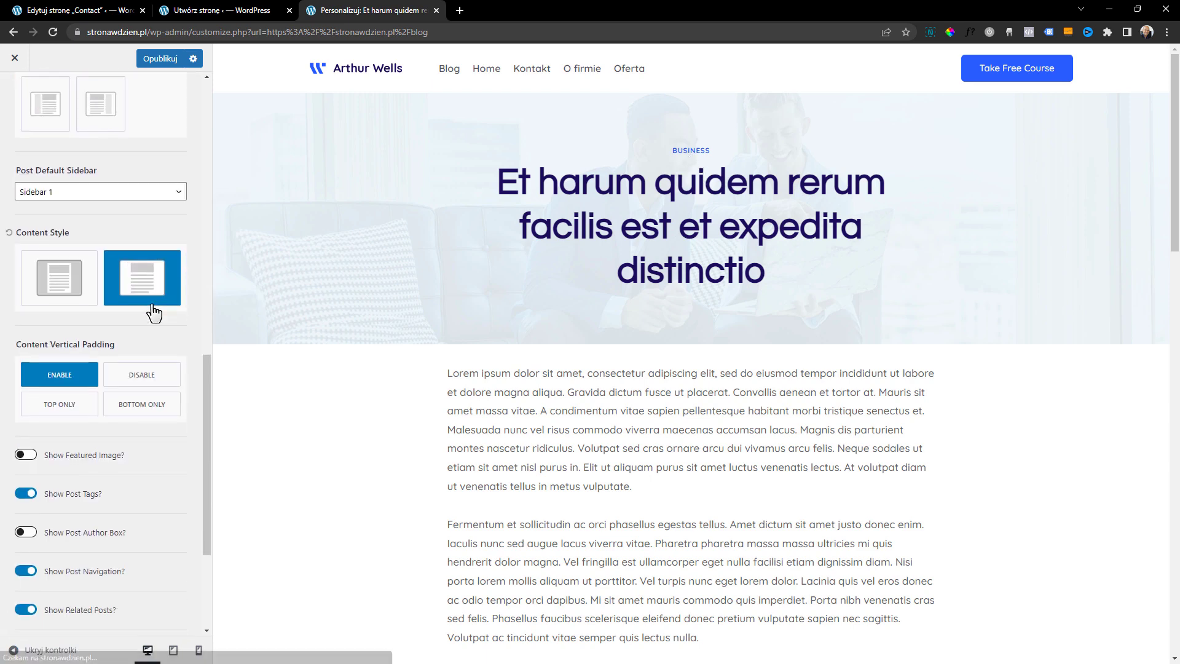
left_click(27, 425)
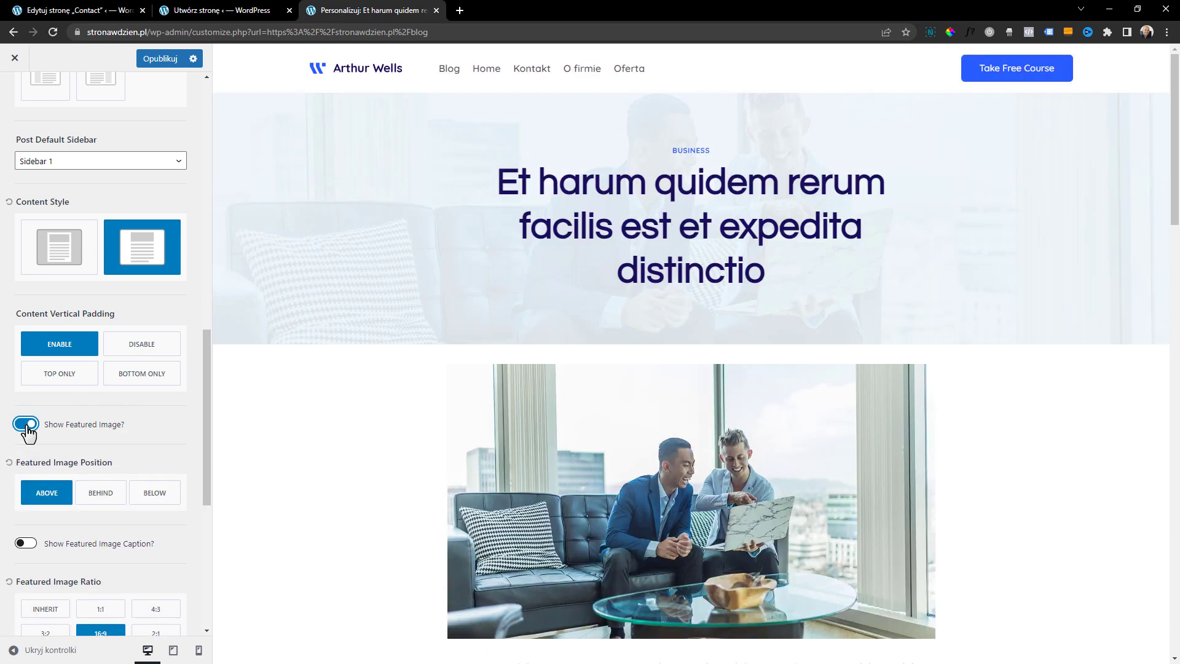
left_click(26, 427)
Review the remaining single post options against the tags, post navigation and Similar Posts section in the preview
scroll(35, 425, "down", 1)
scroll(36, 425, "down", 2)
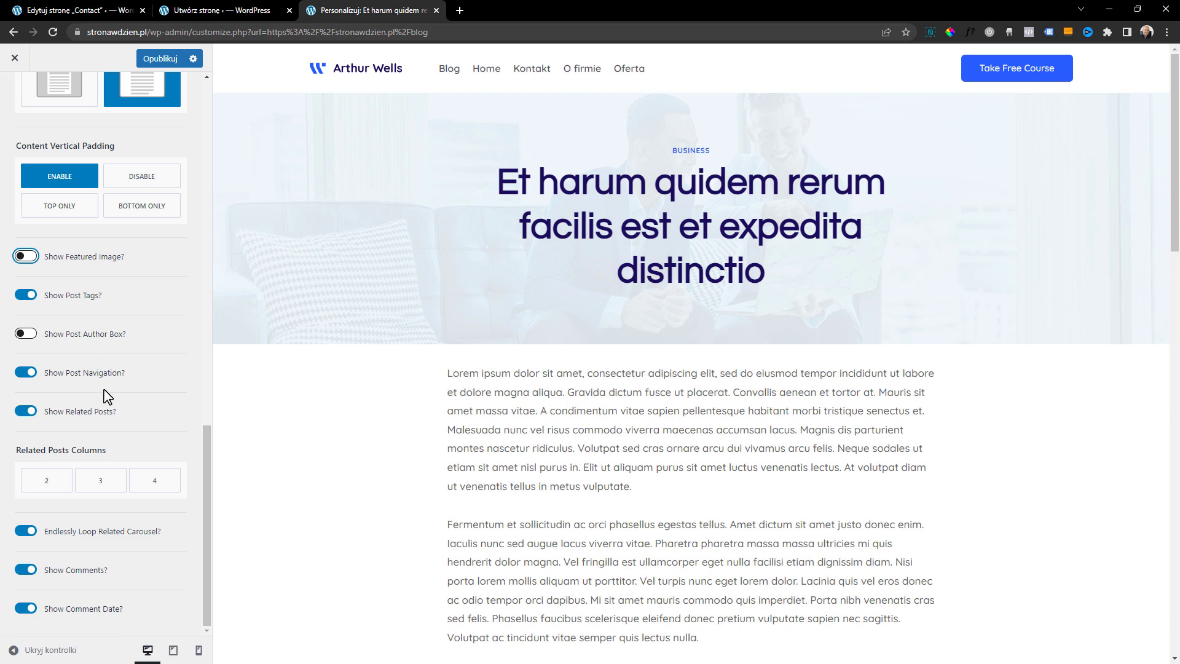
scroll(565, 365, "down", 15)
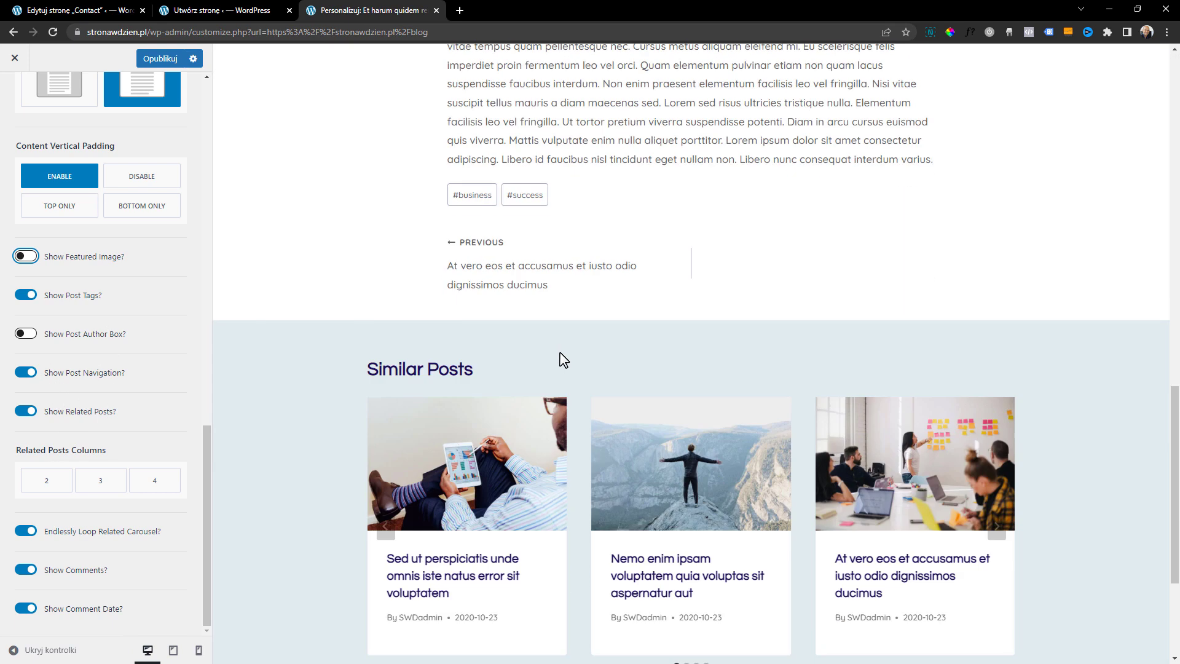
scroll(528, 341, "down", 2)
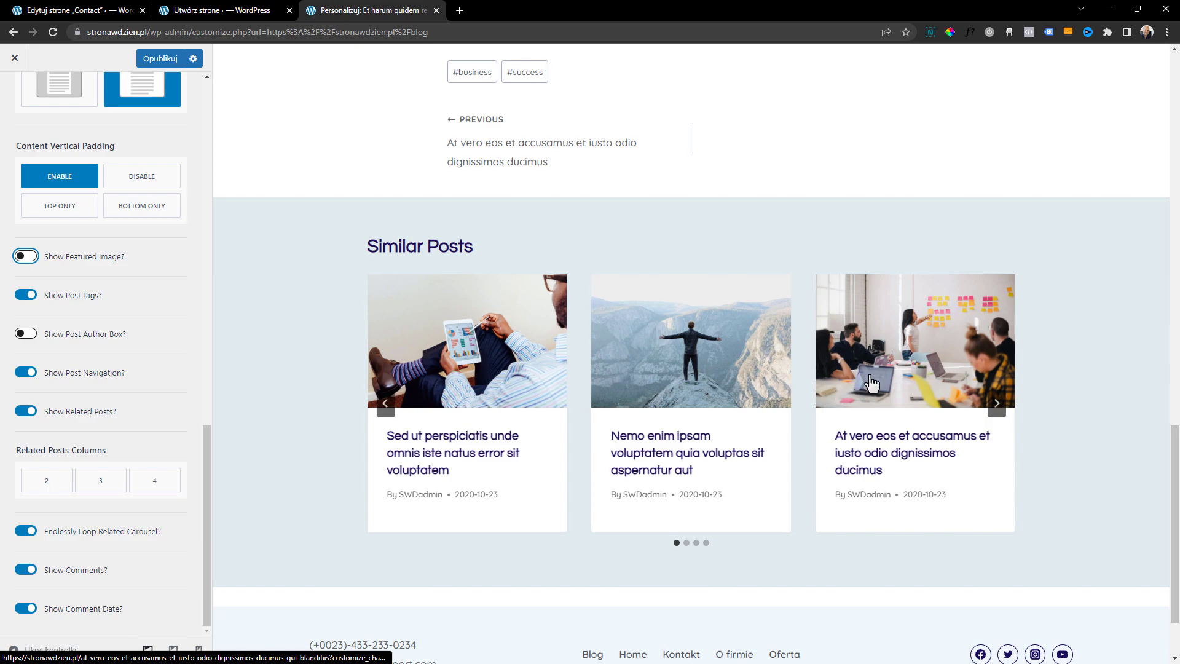
scroll(734, 448, "up", 1)
scroll(734, 453, "up", 15)
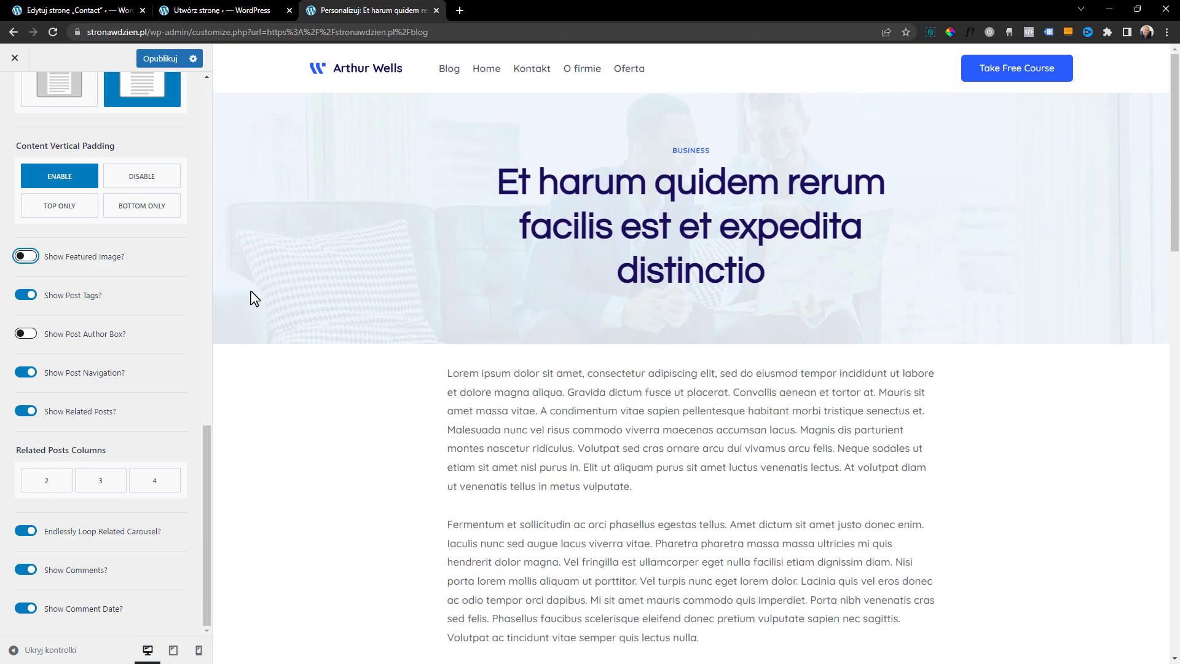
scroll(153, 163, "up", 15)
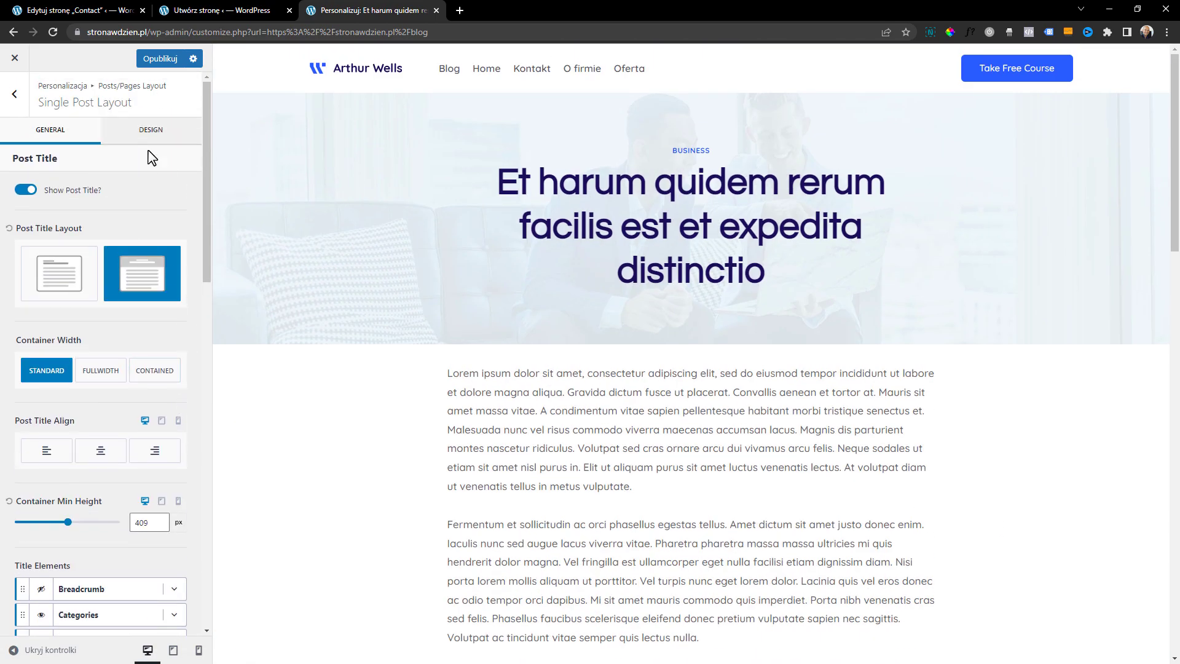
Examine the design settings of the Single Post Layout, from the title fonts to the related posts section
left_click(147, 145)
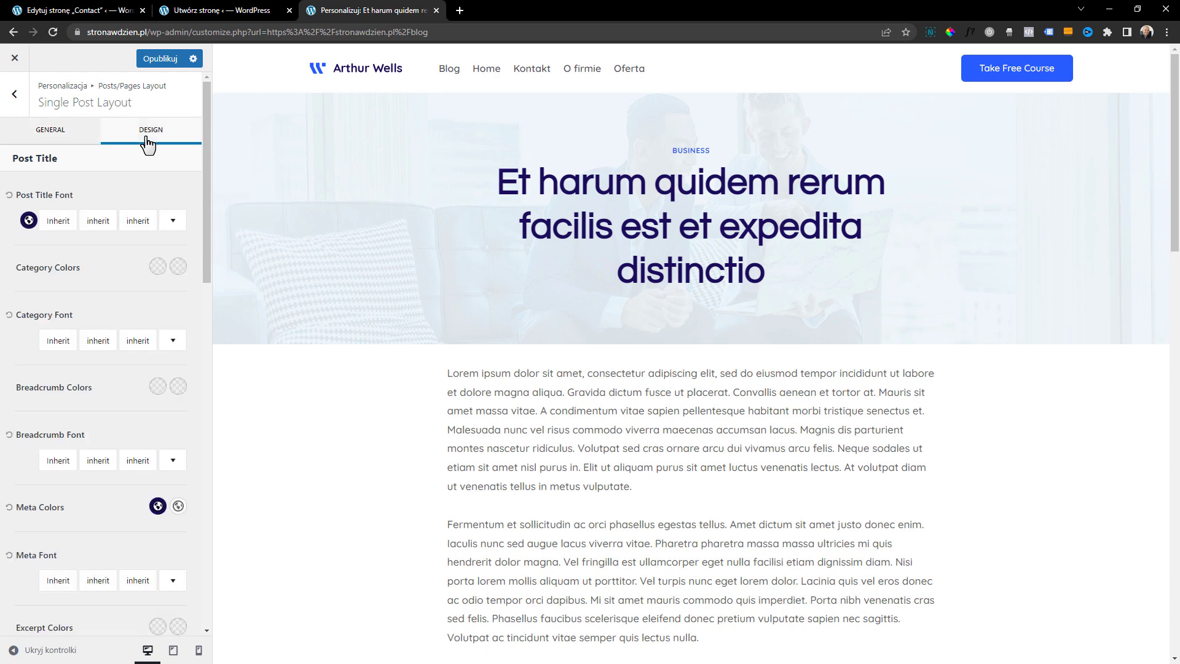
scroll(157, 260, "down", 1)
scroll(158, 258, "down", 10)
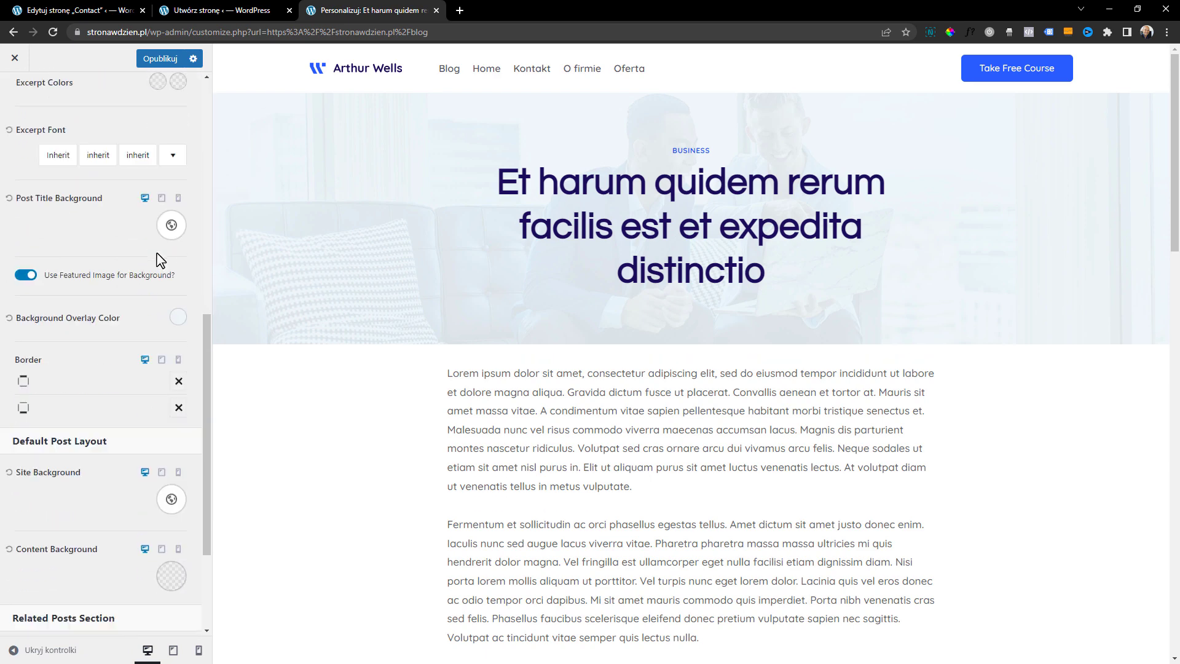
scroll(160, 260, "down", 2)
scroll(160, 261, "up", 15)
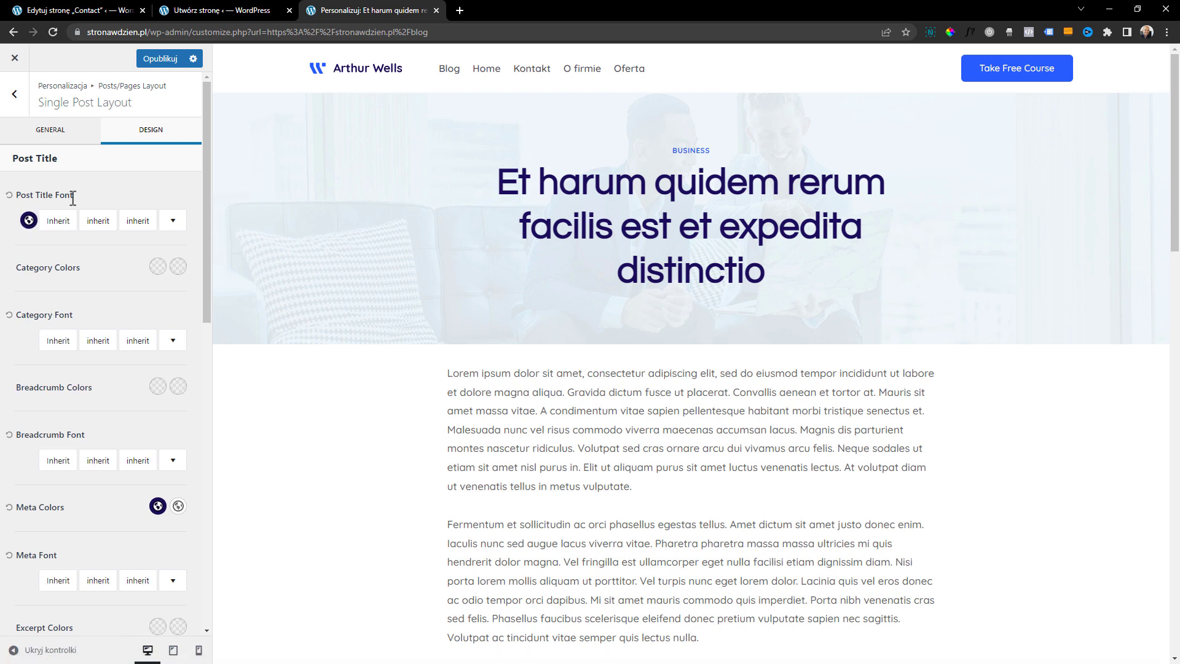
Try two other palette colors on the Post Title Font and restore the dark navy one
left_click(29, 220)
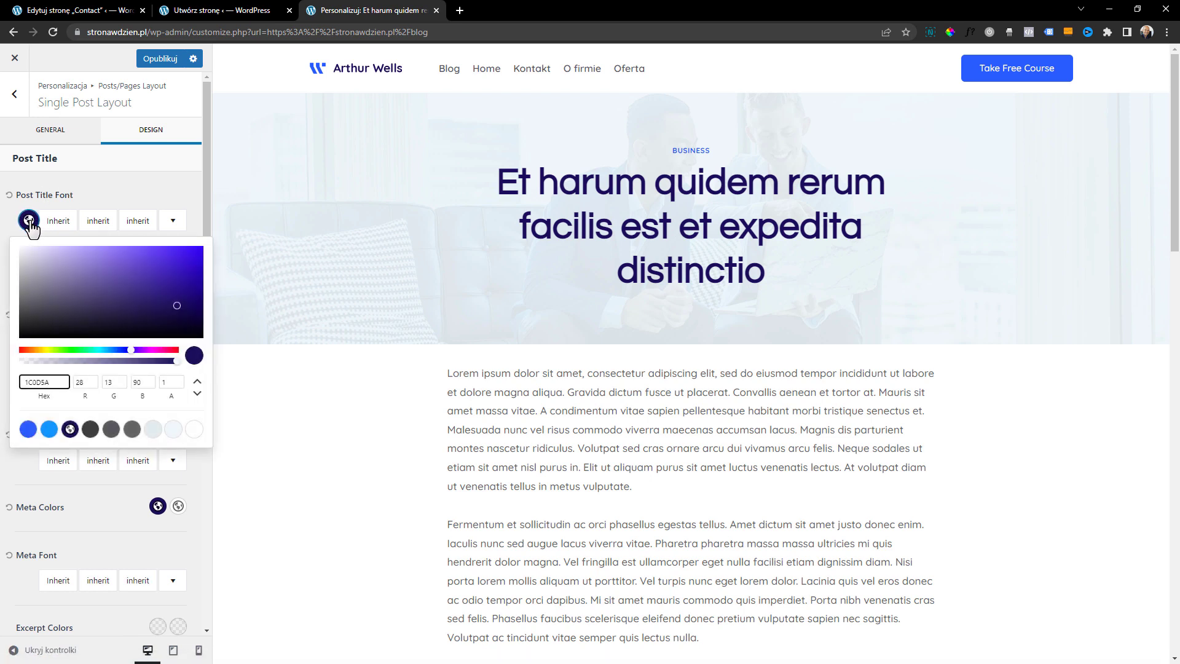
left_click(49, 429)
left_click(28, 429)
left_click(71, 429)
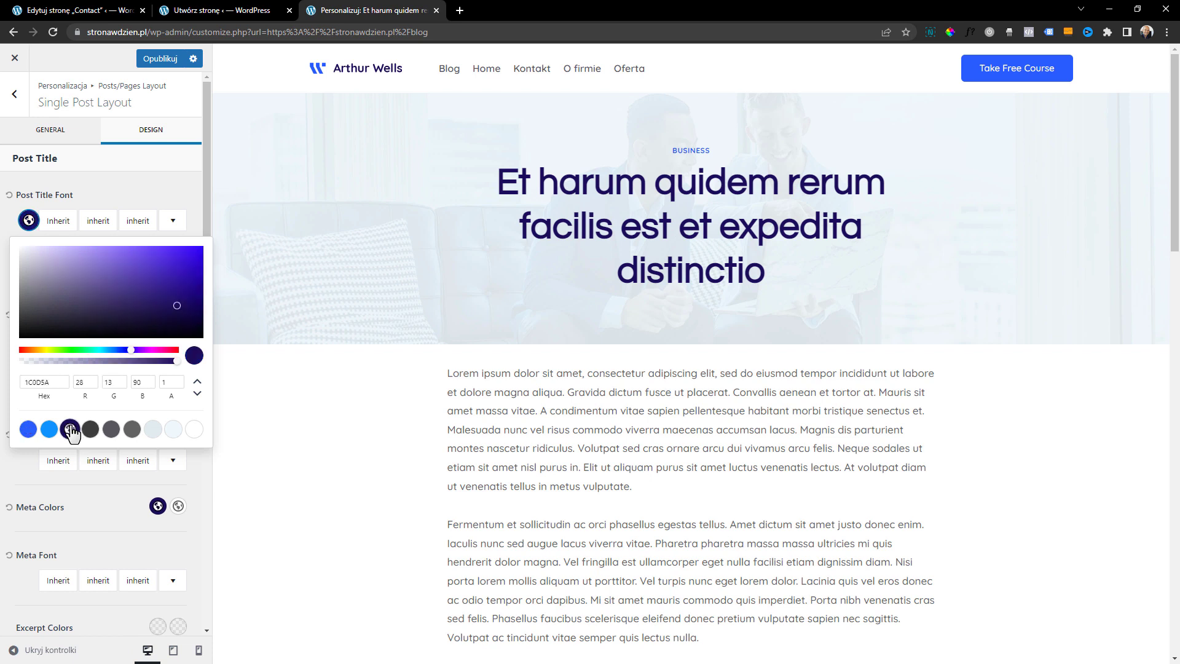
left_click(116, 190)
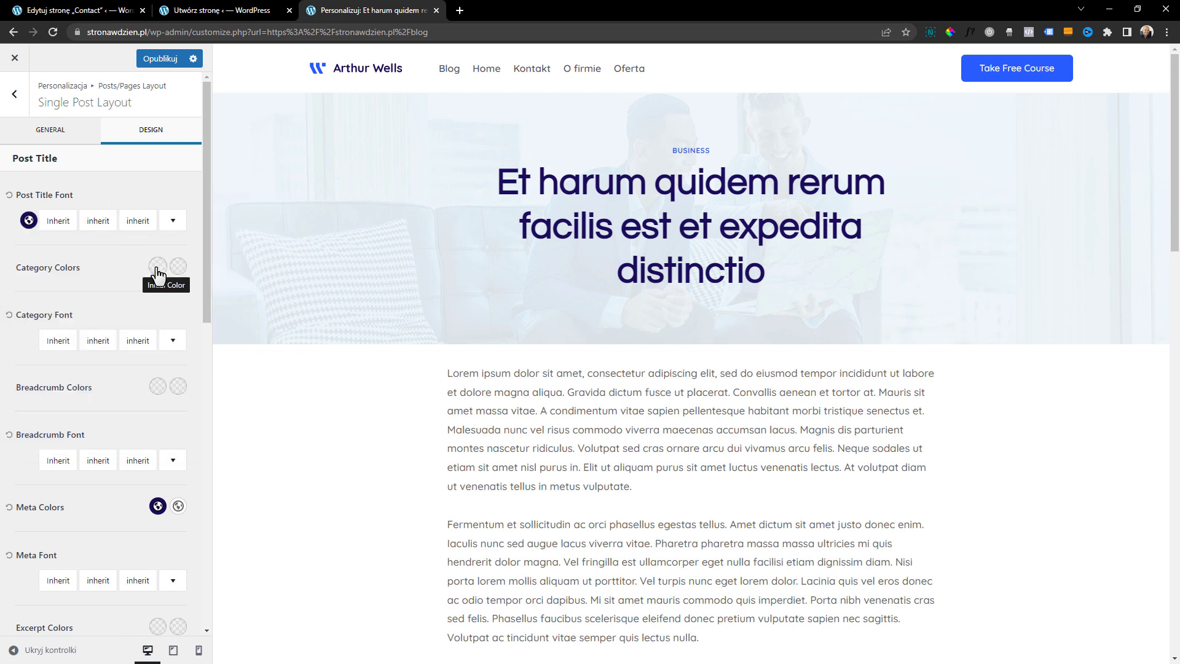
Look through the design options down to the related posts section and set the initial Excerpt color to red
scroll(158, 270, "down", 2)
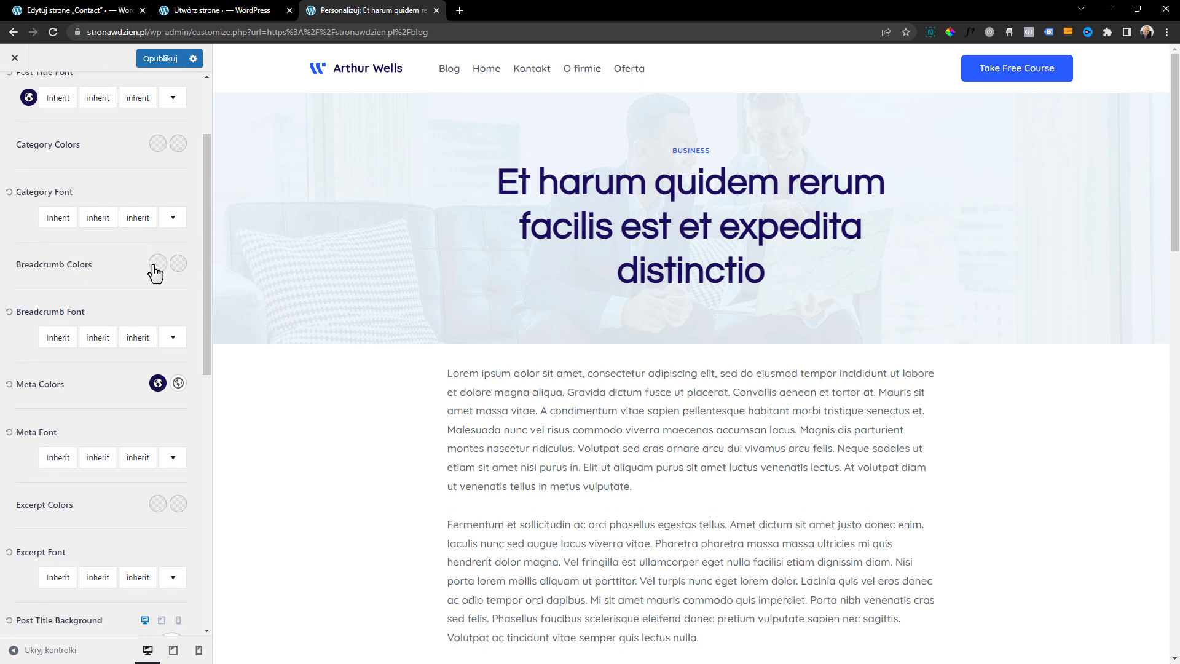
scroll(153, 270, "down", 3)
scroll(143, 258, "down", 4)
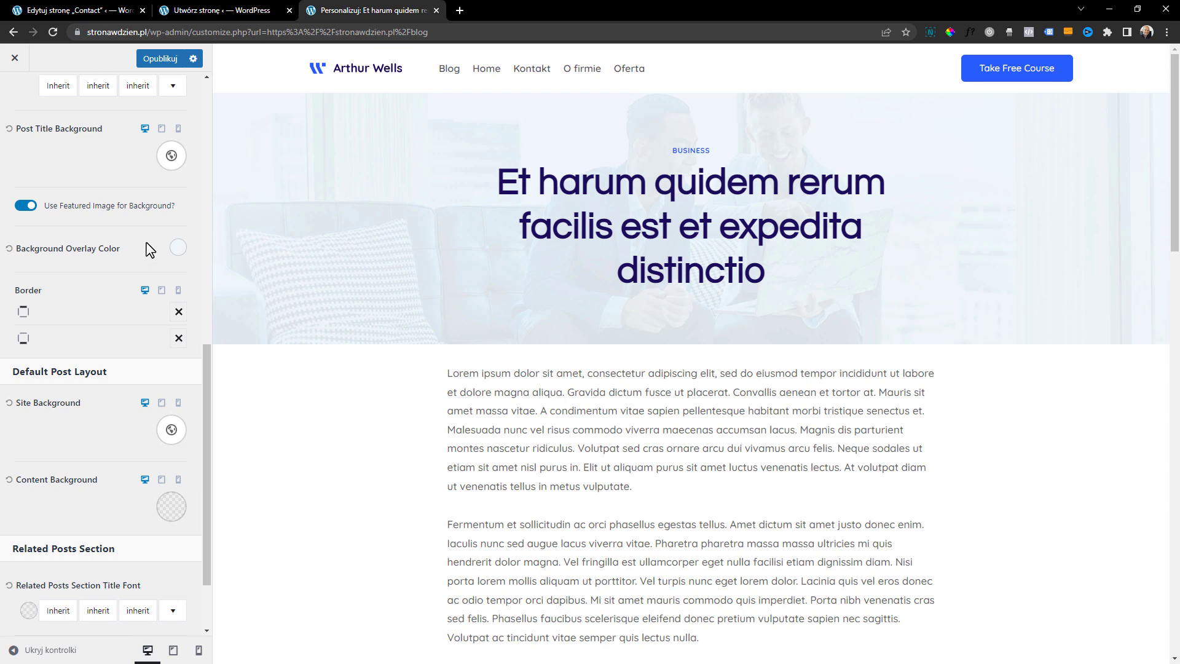
scroll(164, 254, "down", 2)
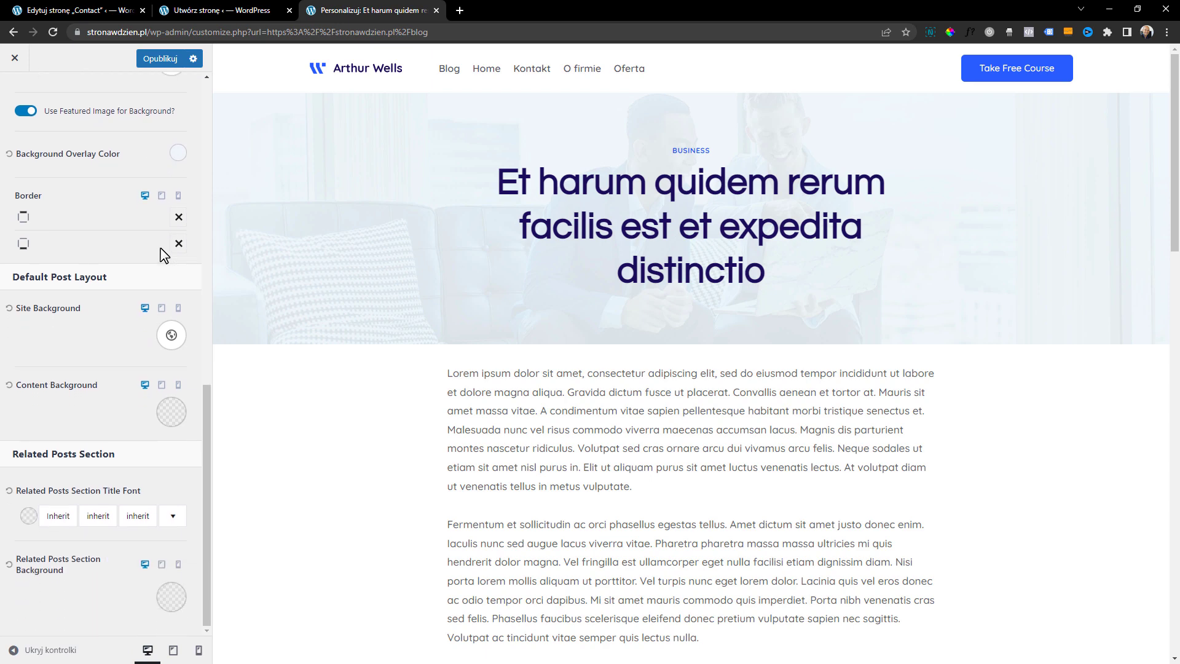
scroll(179, 243, "up", 4)
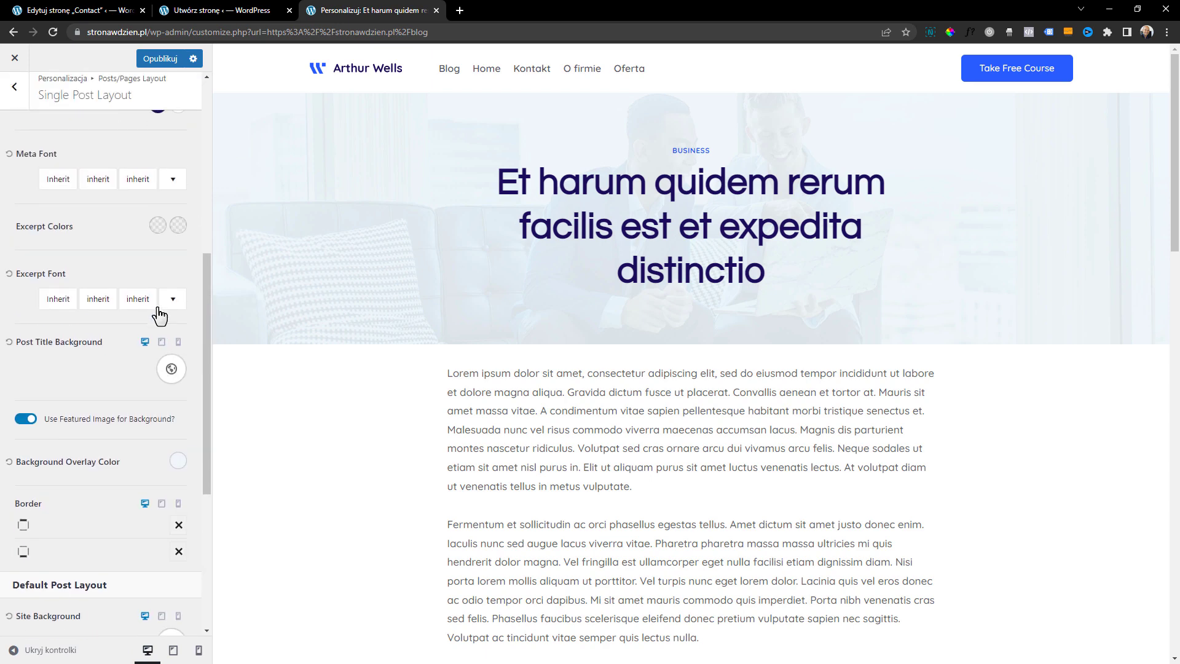
left_click(157, 225)
left_click(142, 288)
left_click(112, 224)
Examine the size and font family options of the single post Meta Font
scroll(110, 282, "up", 2)
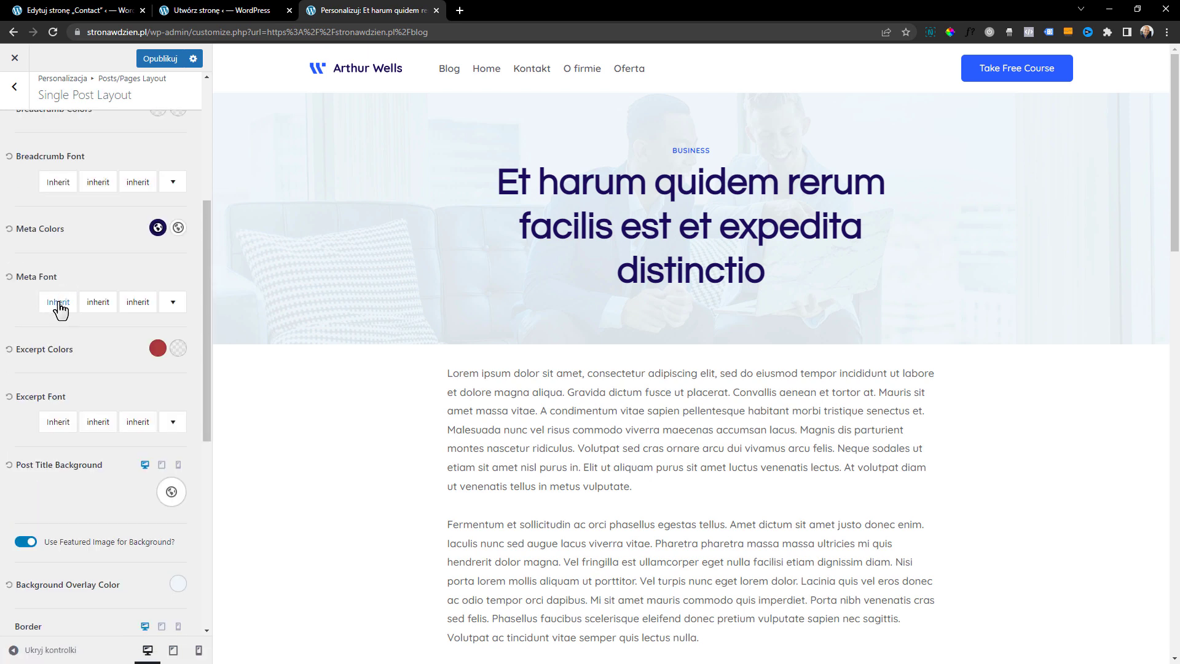
left_click(147, 303)
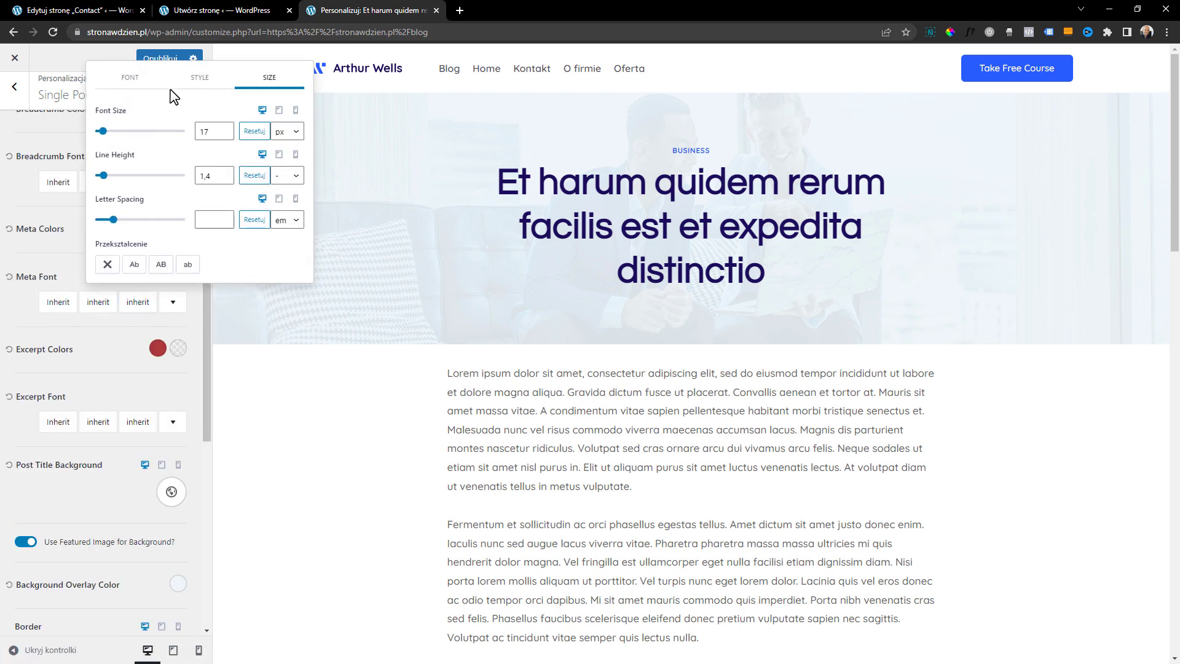
left_click(131, 79)
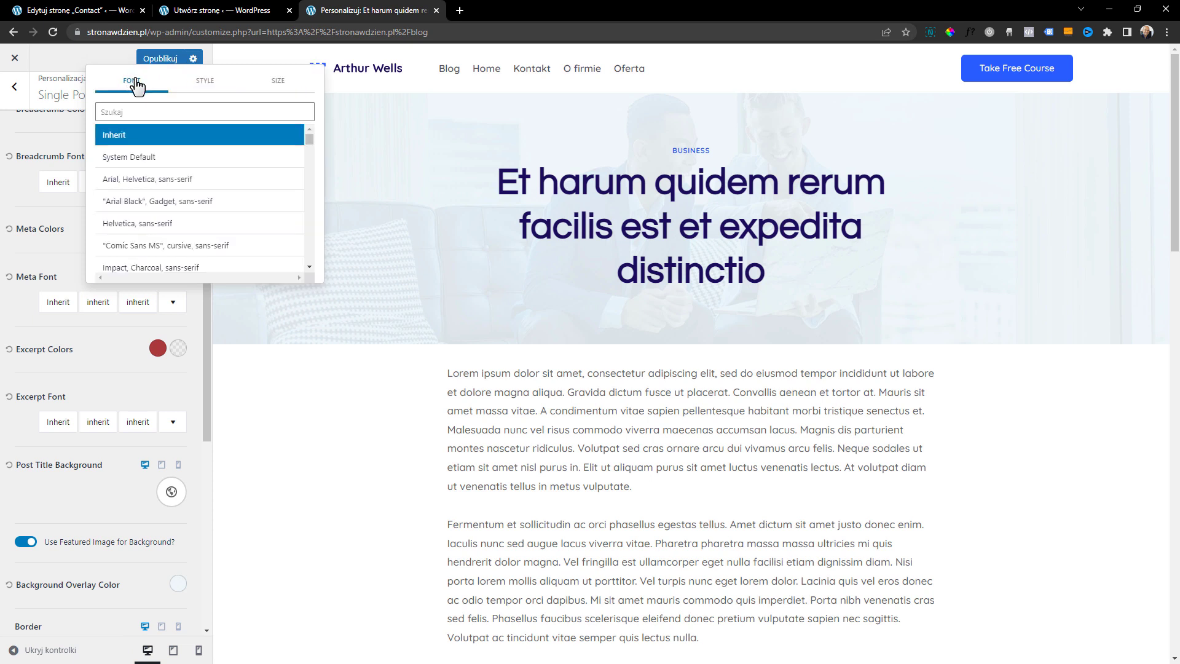
left_click(91, 350)
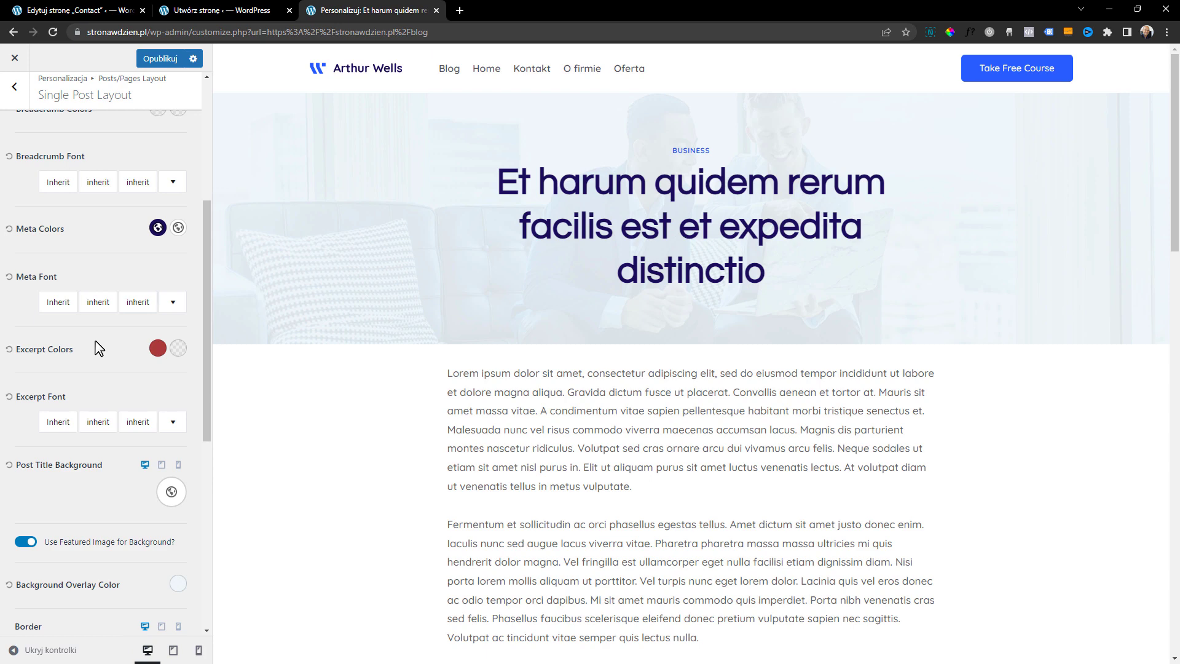
scroll(98, 348, "up", 4)
scroll(103, 341, "up", 1)
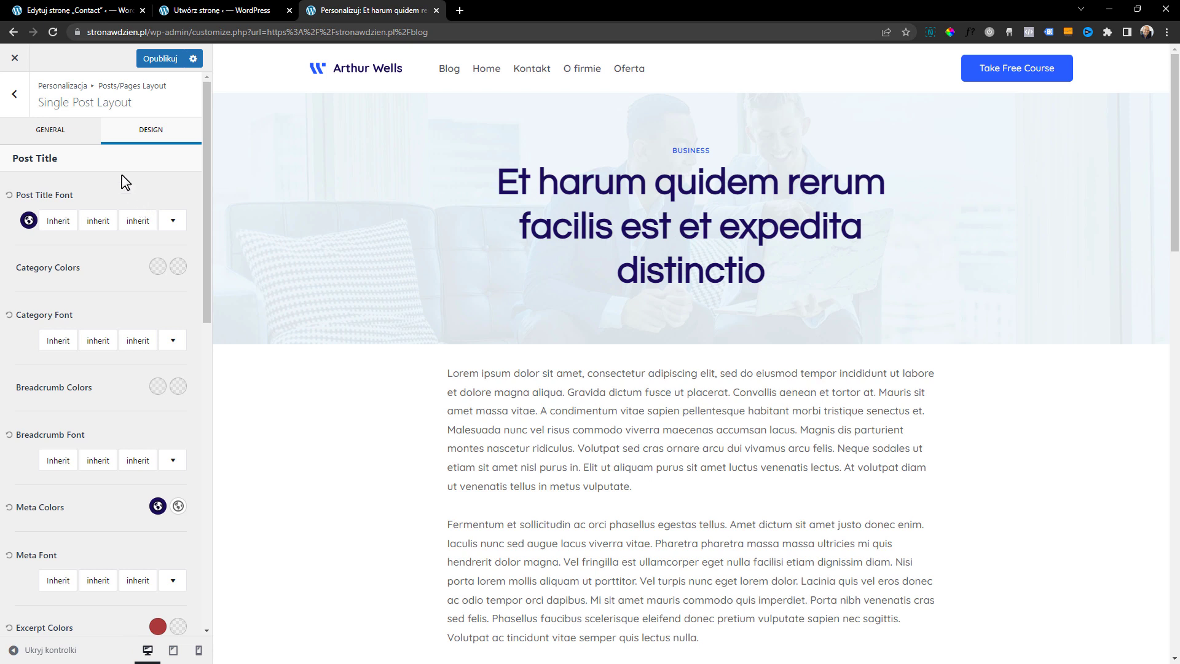
Switch to the Archive Layout settings and load the Blog page in the preview
left_click(16, 96)
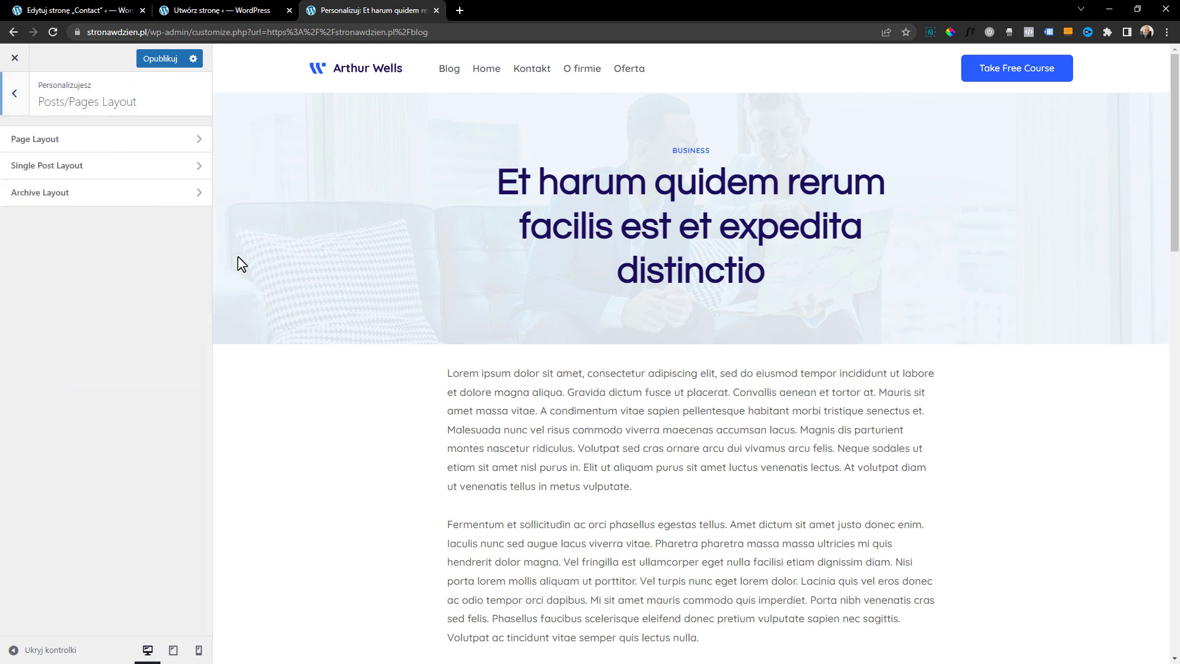
left_click(43, 196)
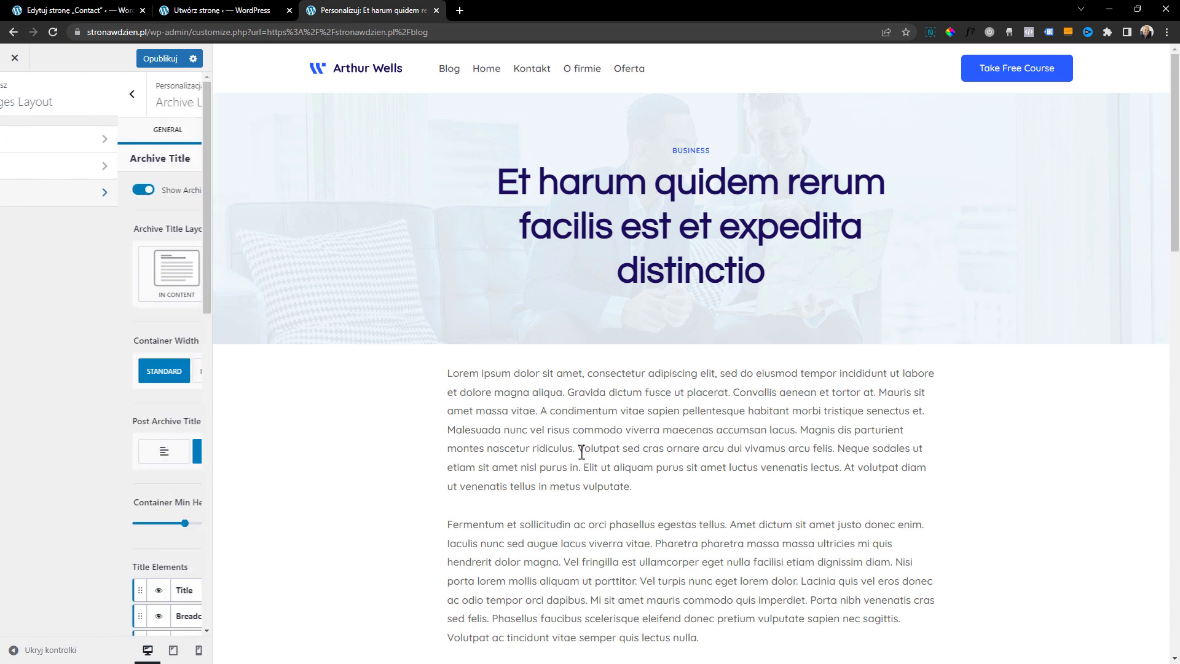
left_click(442, 72)
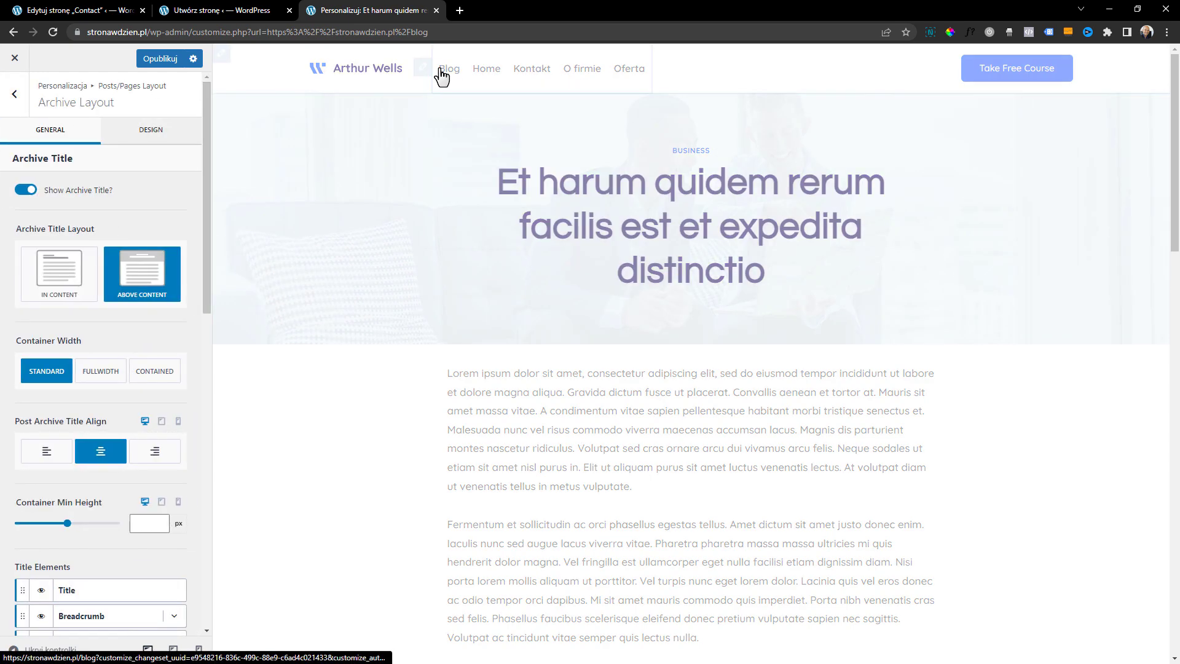
Try hiding the archive title and using the In Content title layout, restoring the visible title and Above Content each time
left_click(24, 190)
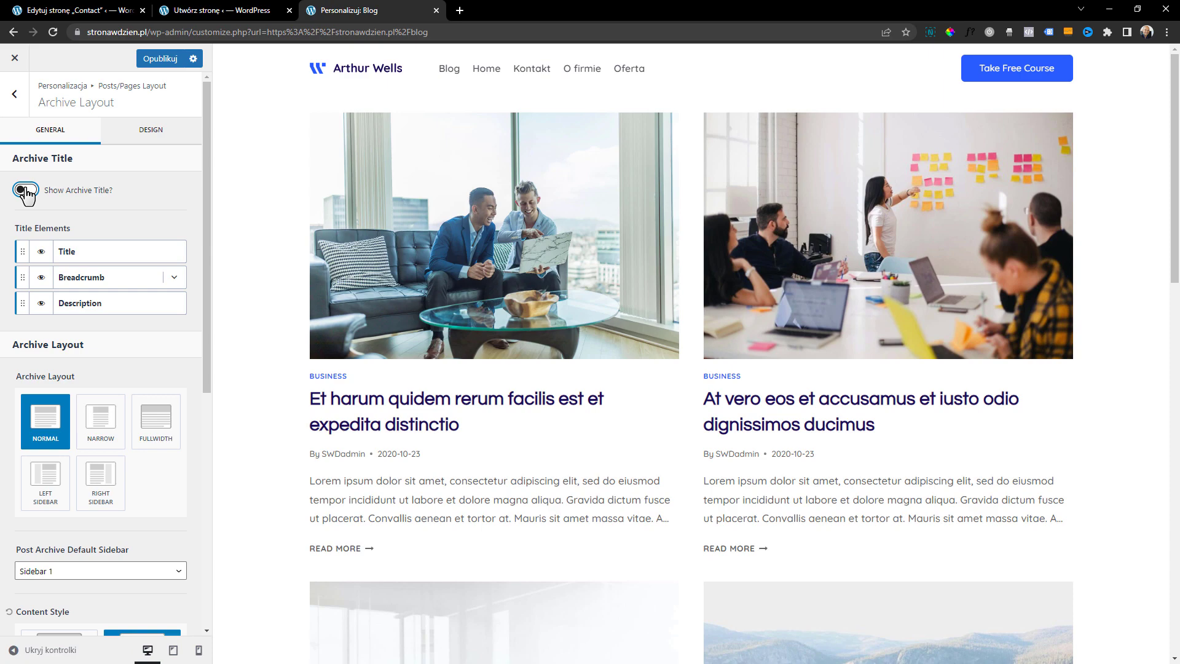
left_click(24, 190)
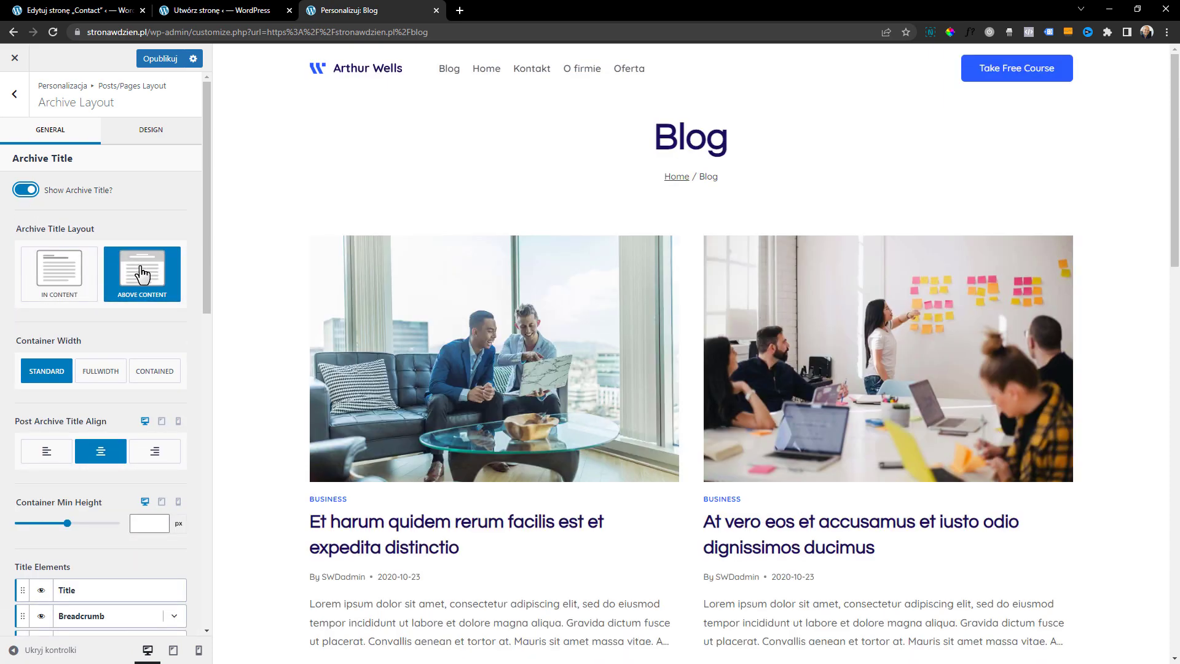
left_click(60, 274)
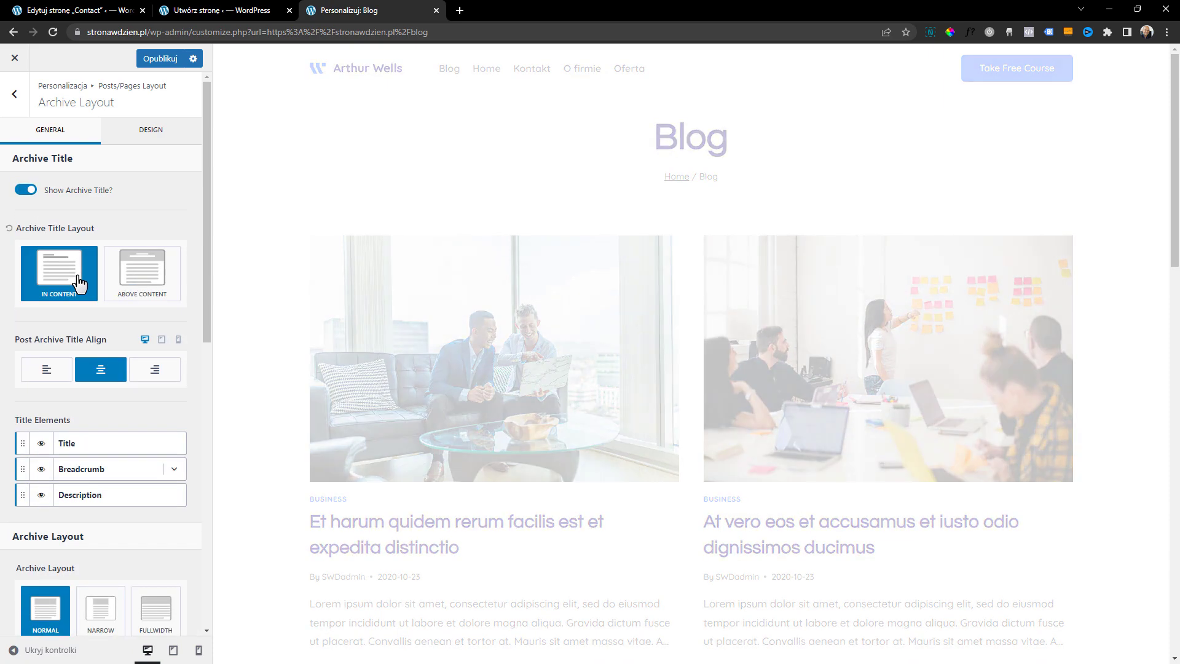
left_click(140, 287)
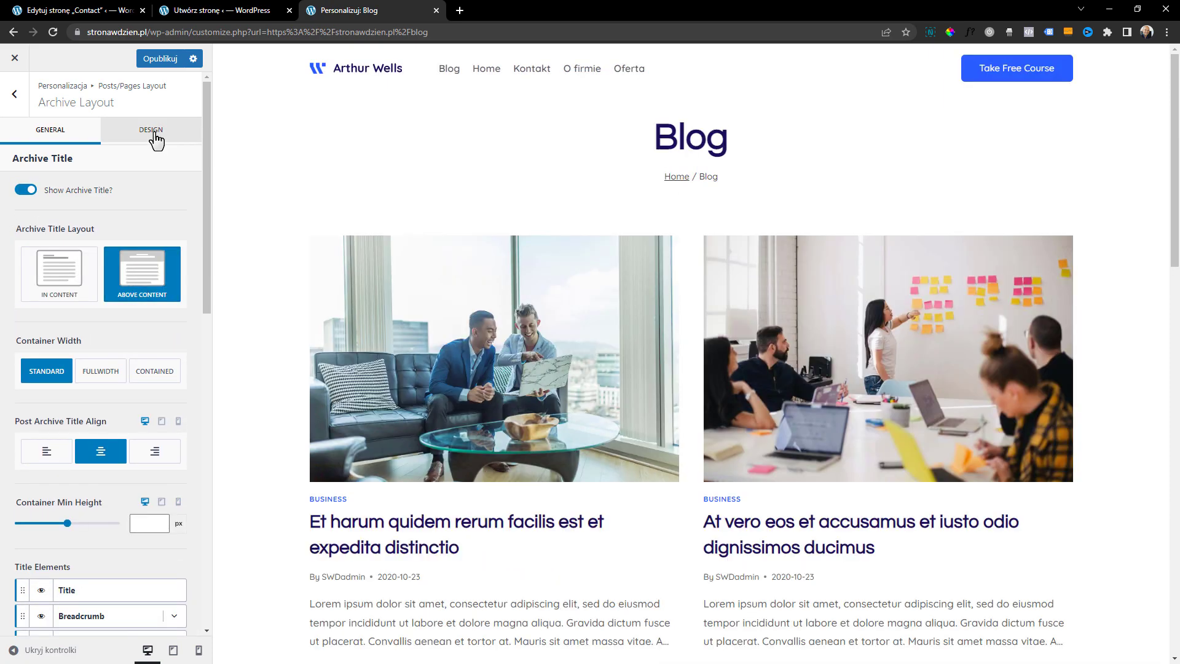
Set the Archive Title Background to the dark mountain image from the media library
left_click(157, 136)
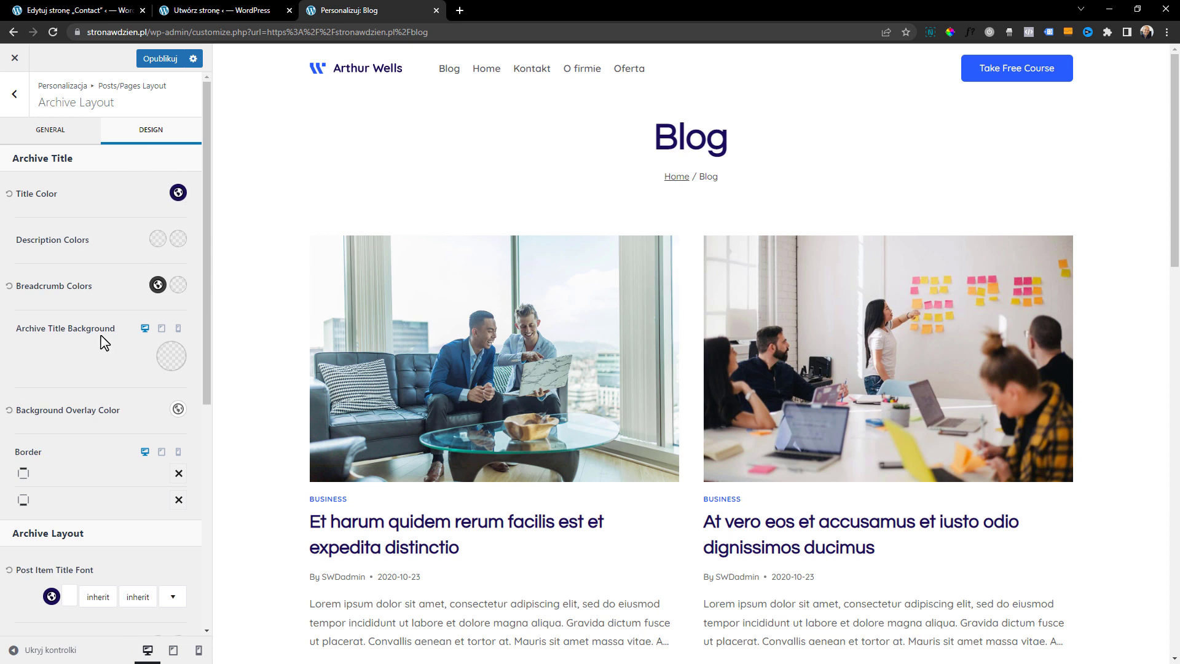
left_click(173, 358)
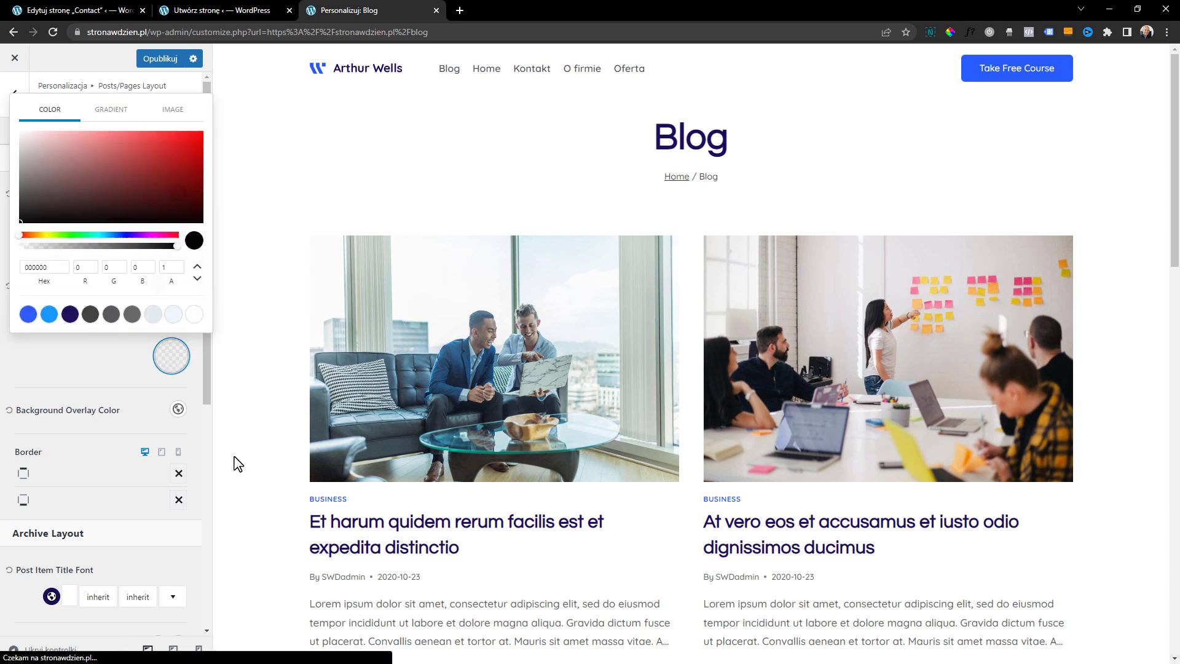
left_click(174, 115)
left_click(115, 152)
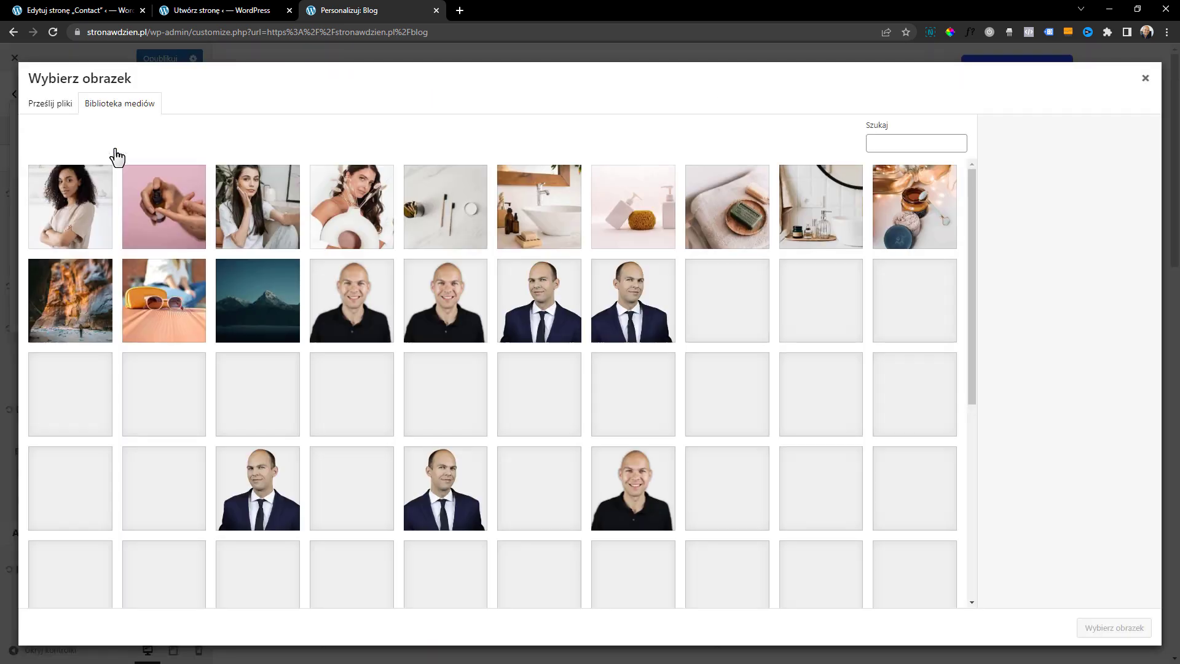
left_click(258, 299)
left_click(1116, 628)
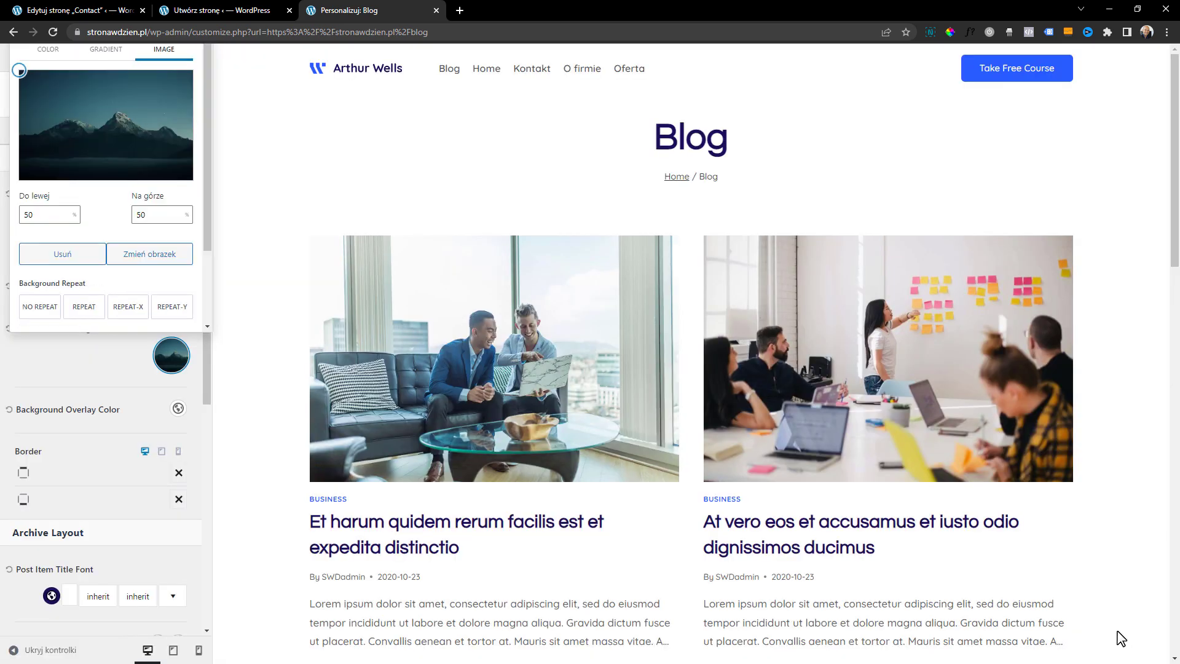
Set the archive title image's Background Attachment to Fixed and Background Size to Auto, and publish the changes
left_click(150, 255)
left_click(1145, 78)
scroll(183, 169, "down", 2)
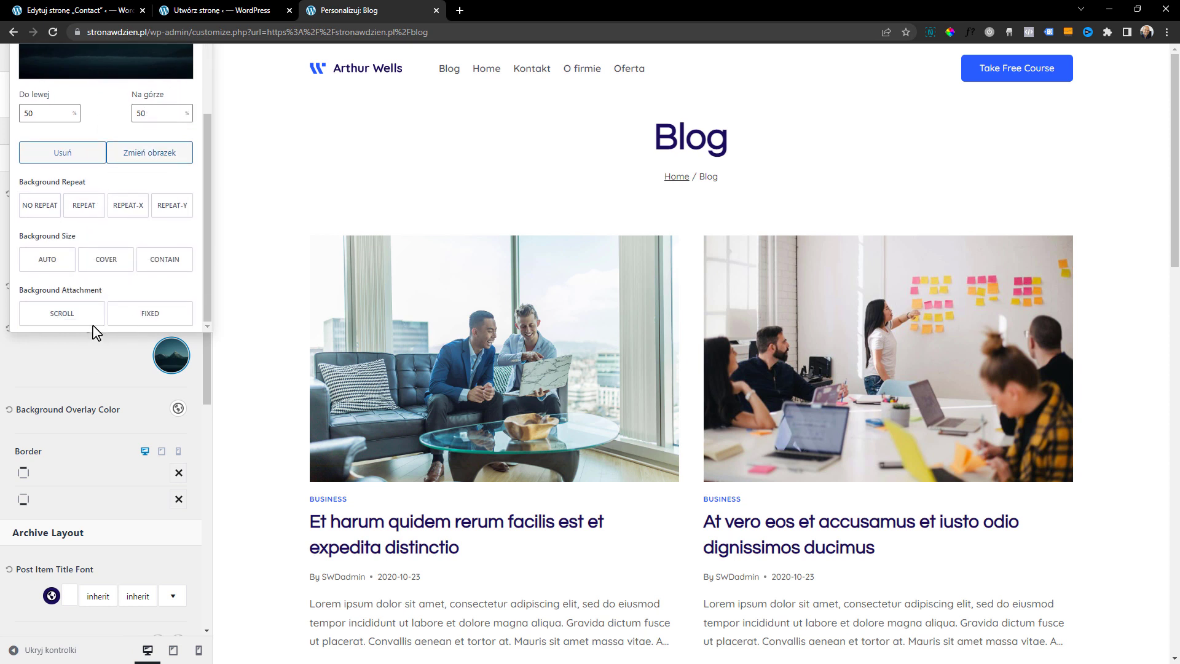
left_click(64, 315)
left_click(114, 319)
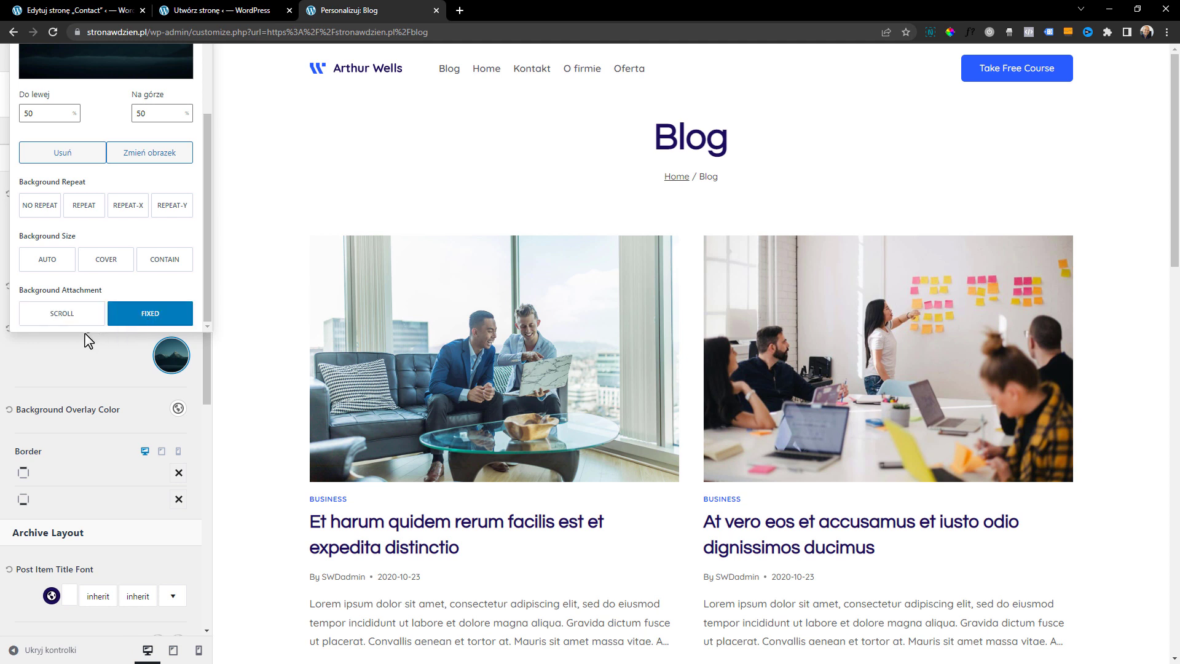
scroll(113, 297, "up", 1)
left_click(62, 320)
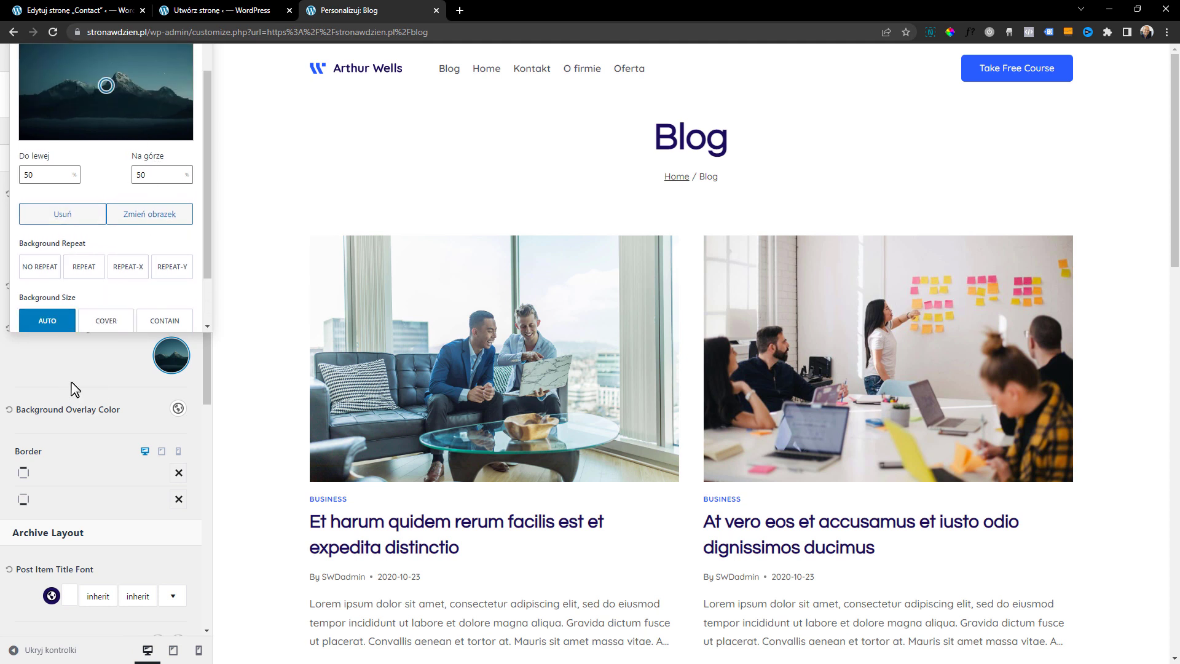
key("Escape")
left_click(161, 60)
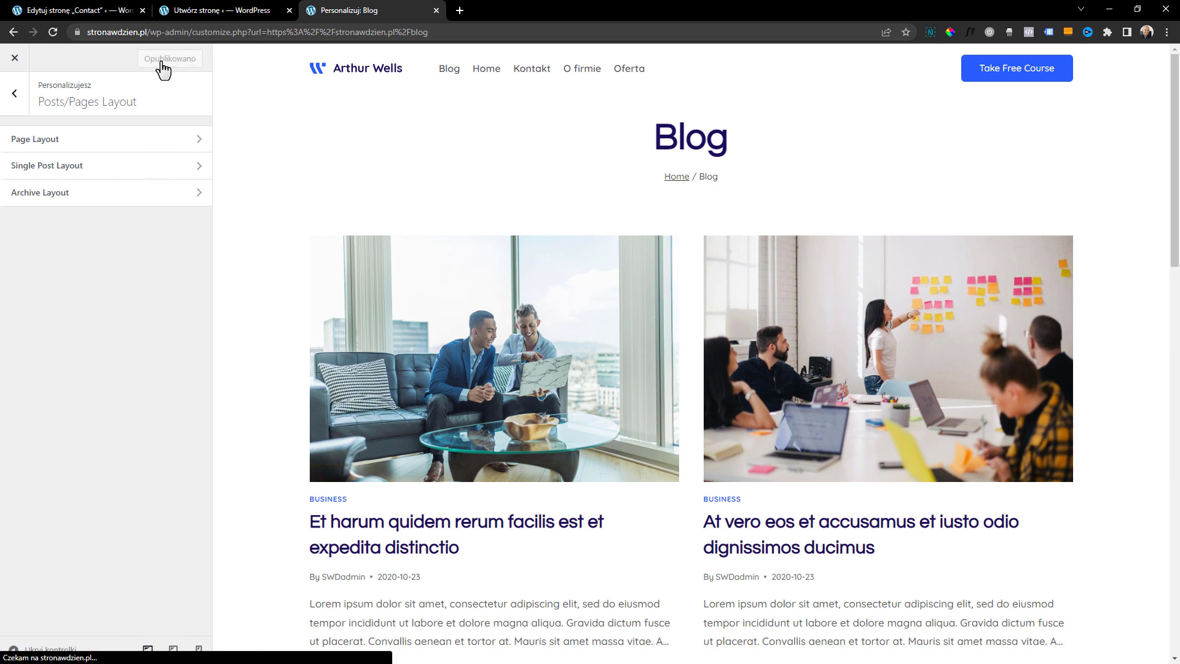
Reset the Background Overlay Color and publish a white (FFFFFF) archive Title Color, checking the header on the live Blog page
scroll(110, 344, "up", 1)
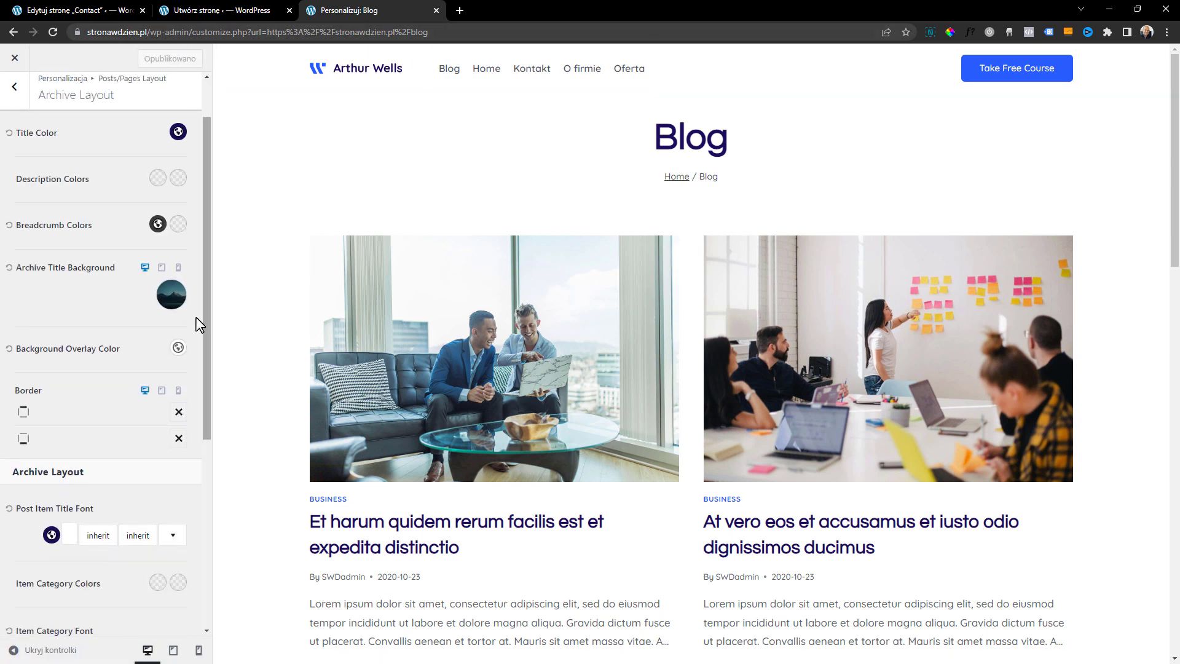
left_click(9, 351)
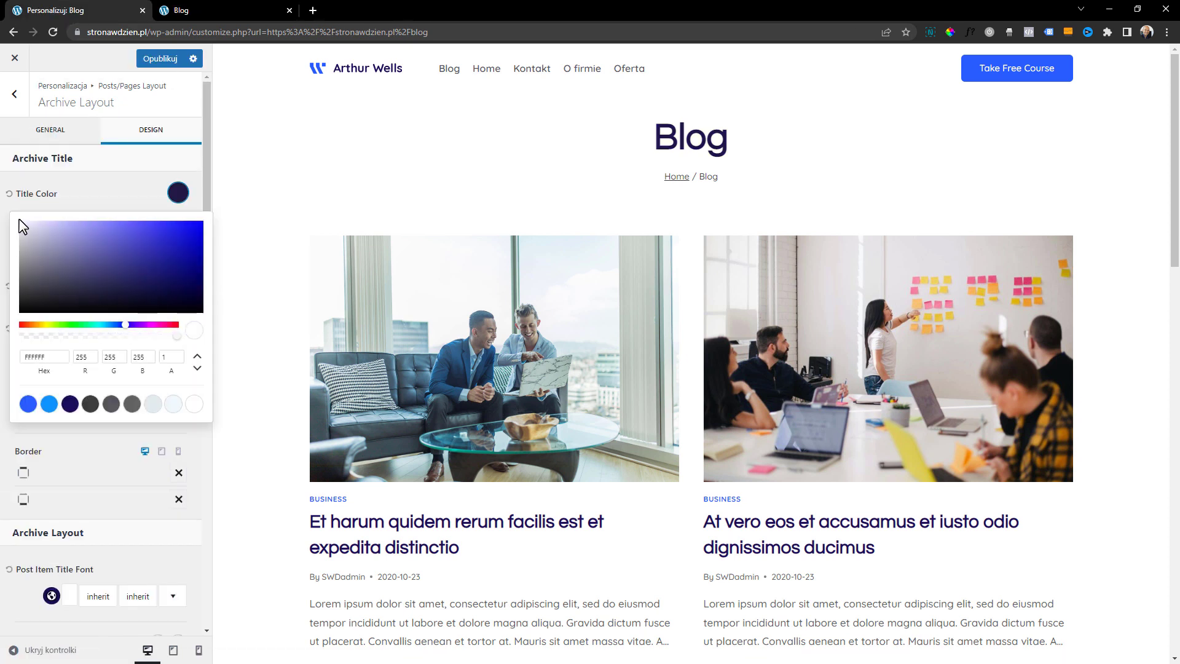
left_click(105, 187)
left_click(161, 60)
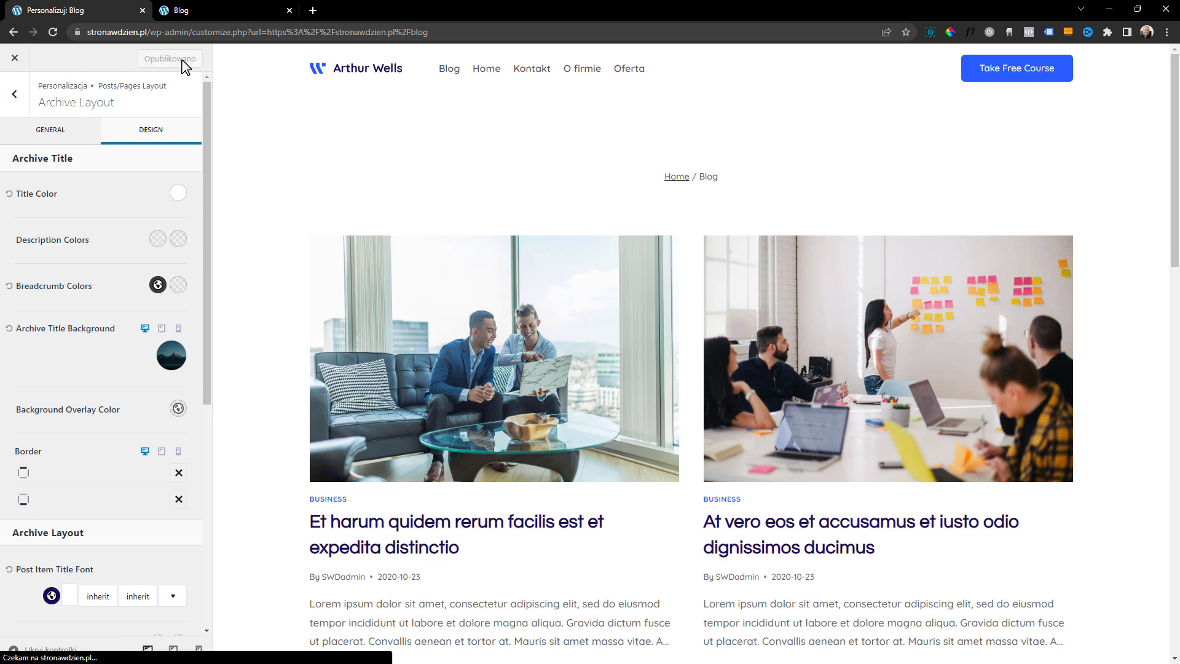
left_click(193, 11)
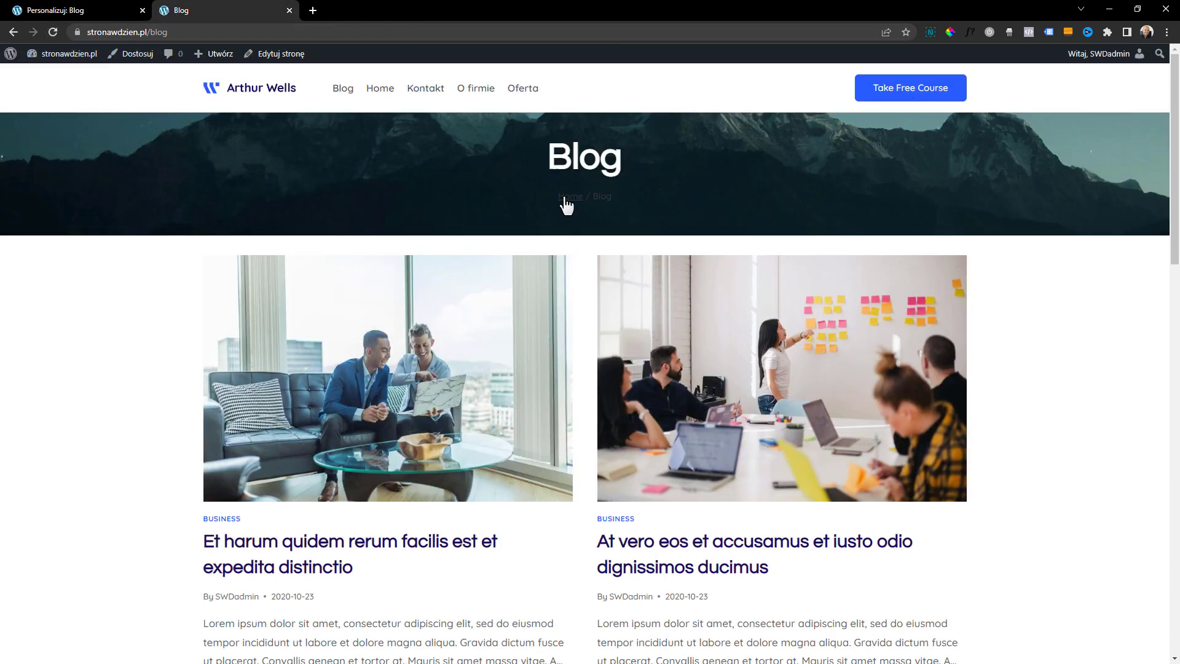
left_click(79, 10)
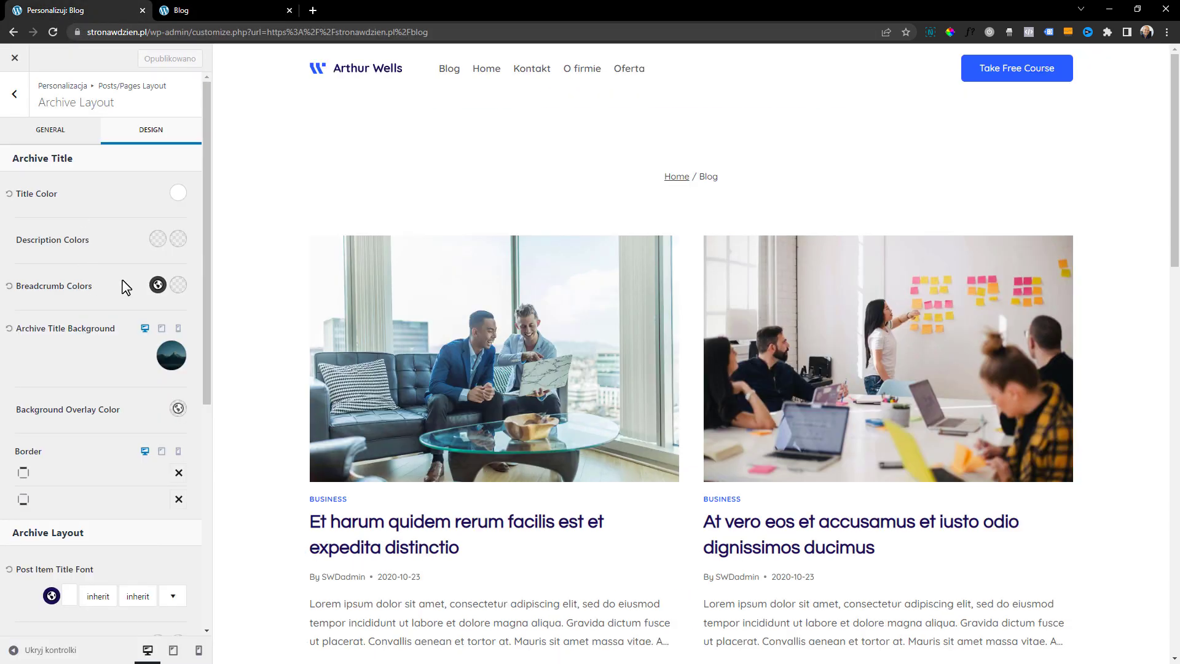
Publish a Container Min Height of 470 px for the archive title and review the reloaded live Blog page
left_click(73, 132)
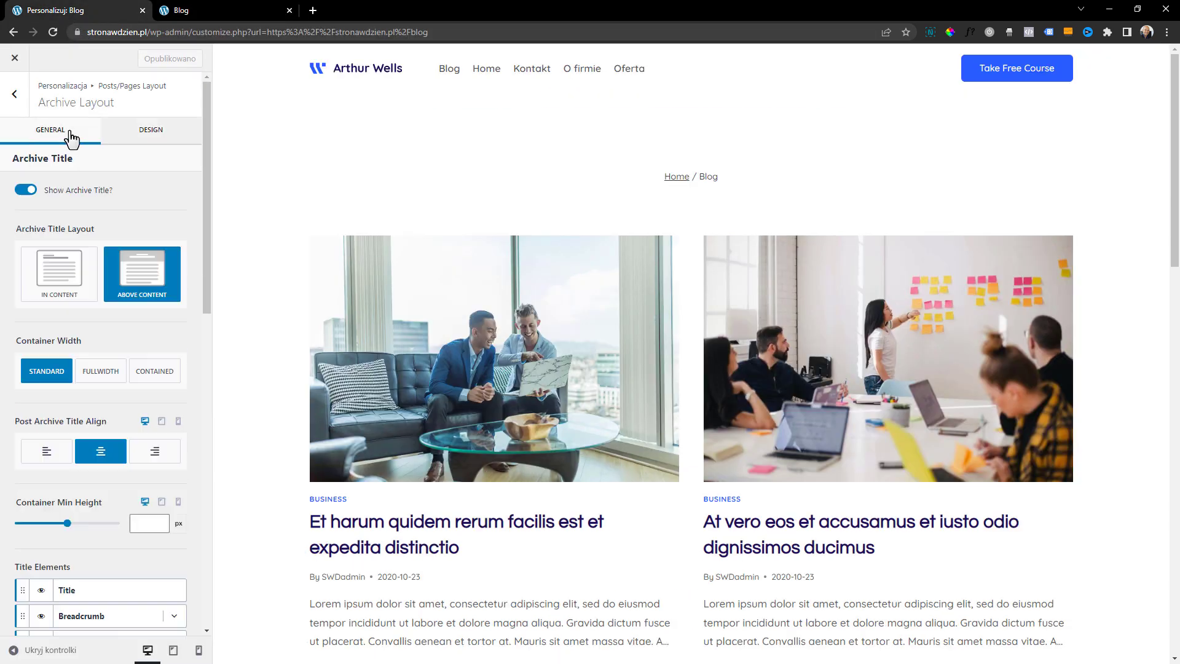
scroll(107, 363, "down", 2)
mouse_move(74, 406)
left_mouse_down()
mouse_move(92, 403)
mouse_move(75, 408)
left_mouse_up()
left_click(155, 60)
left_click(191, 9)
left_click(47, 32)
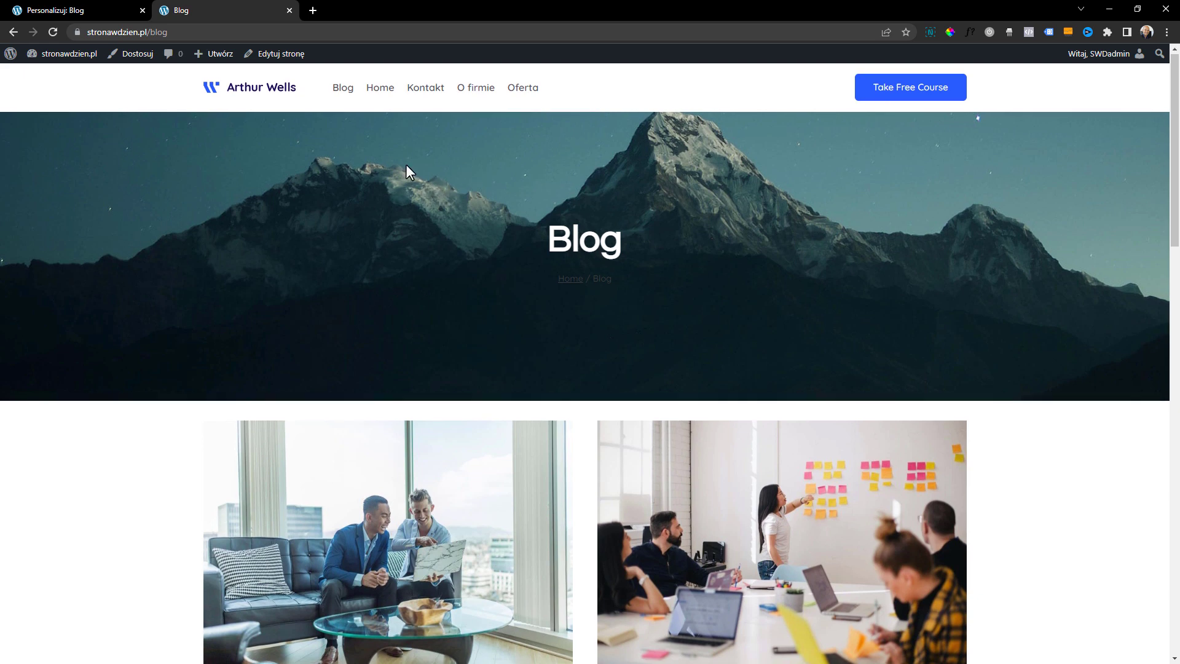
scroll(408, 174, "down", 2)
scroll(407, 185, "up", 2)
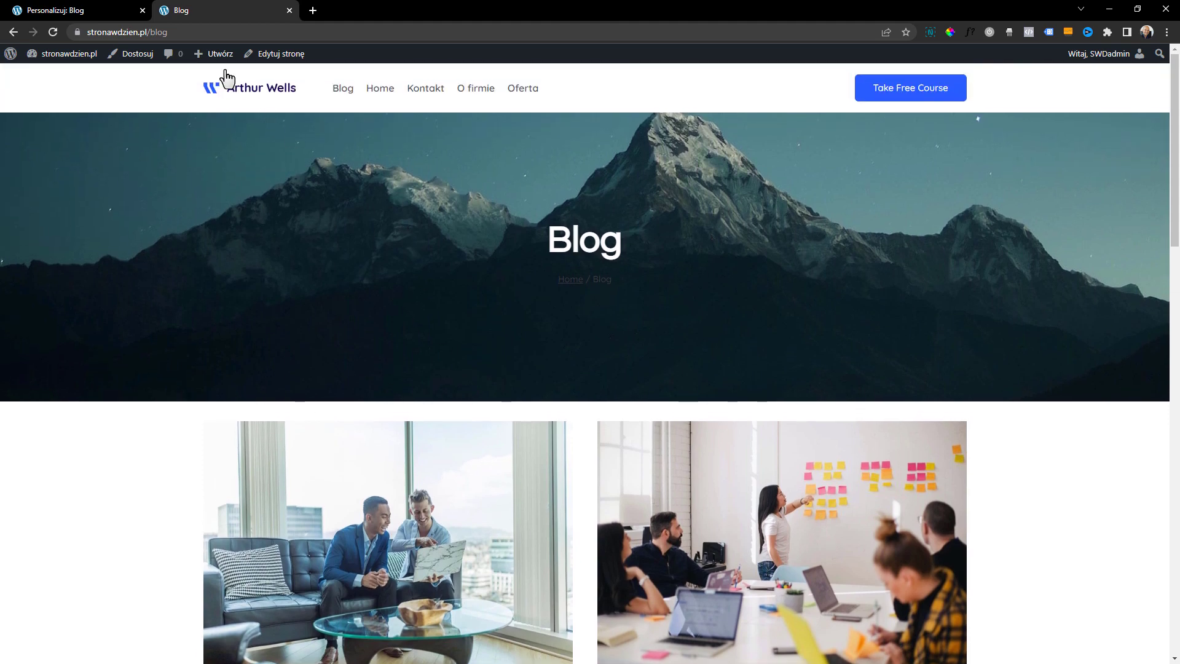
scroll(381, 340, "down", 5)
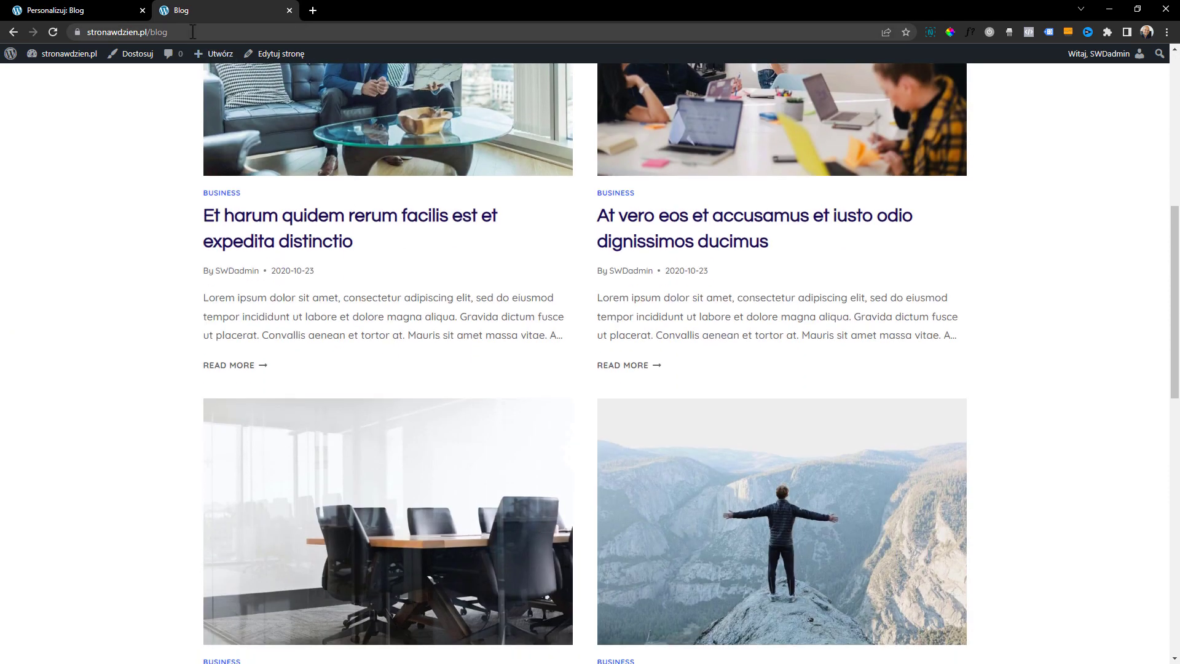
Return to the customizer and set the archive title's Container Min Height to 184 px
left_click(74, 10)
scroll(141, 360, "up", 5)
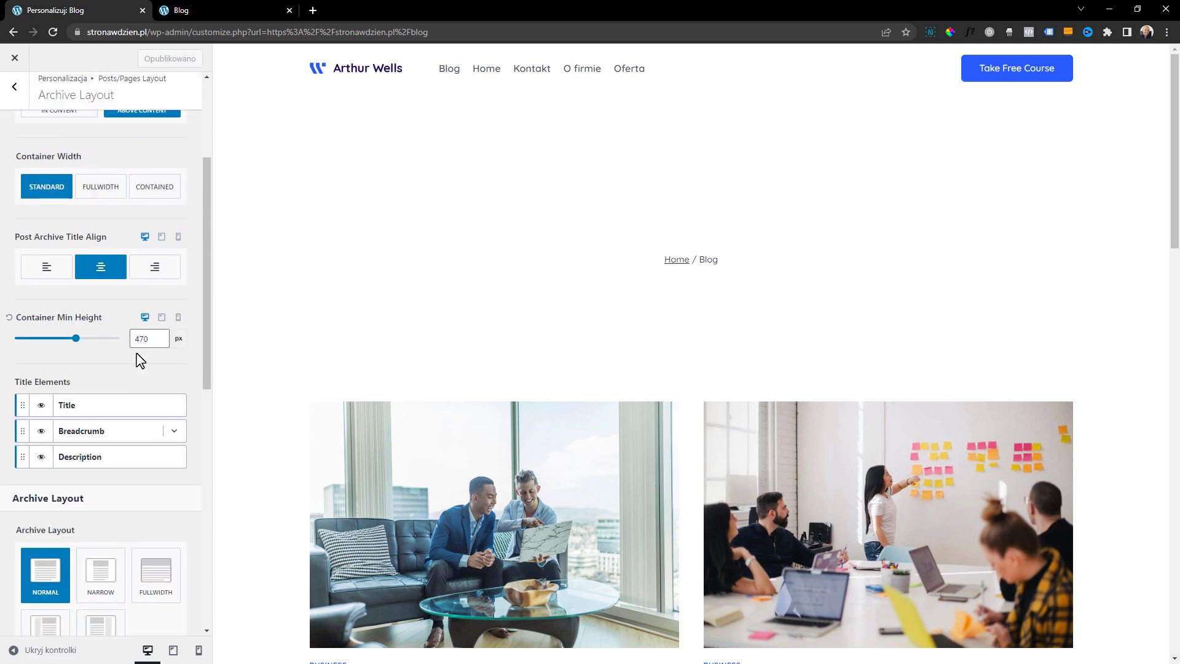
scroll(80, 406, "down", 2)
left_click_drag(76, 400, 38, 411)
Set the Archive Layout to Right Sidebar and check the Blog page with its sidebar in the preview
scroll(89, 436, "down", 2)
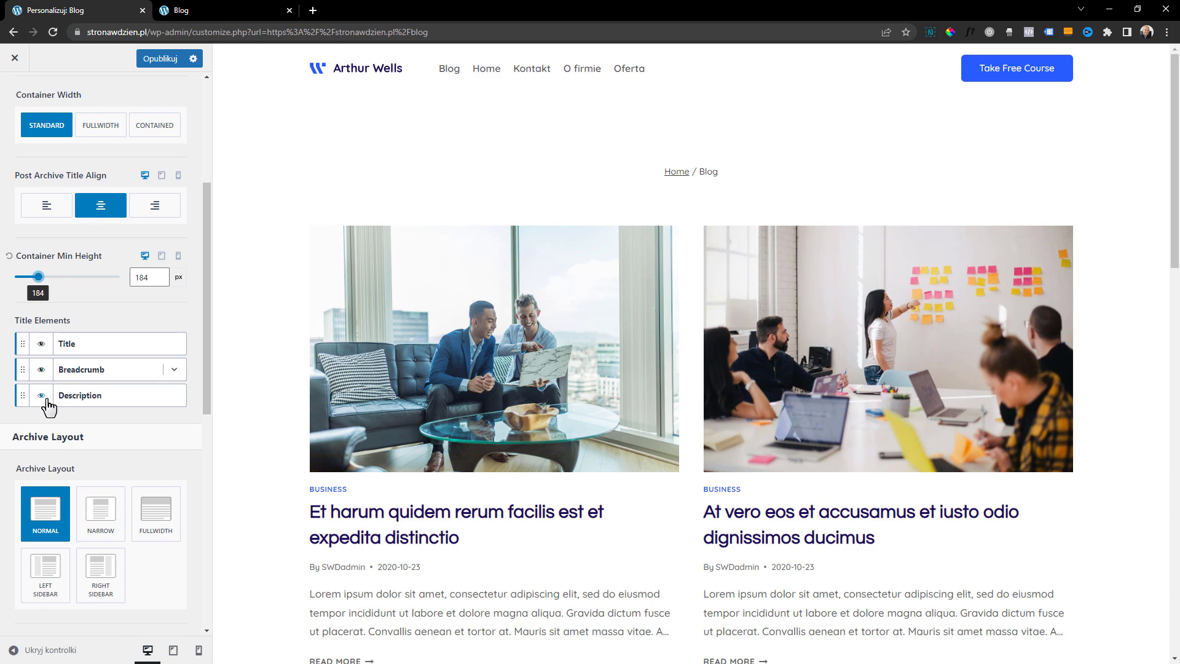
scroll(92, 375, "down", 2)
scroll(98, 387, "down", 2)
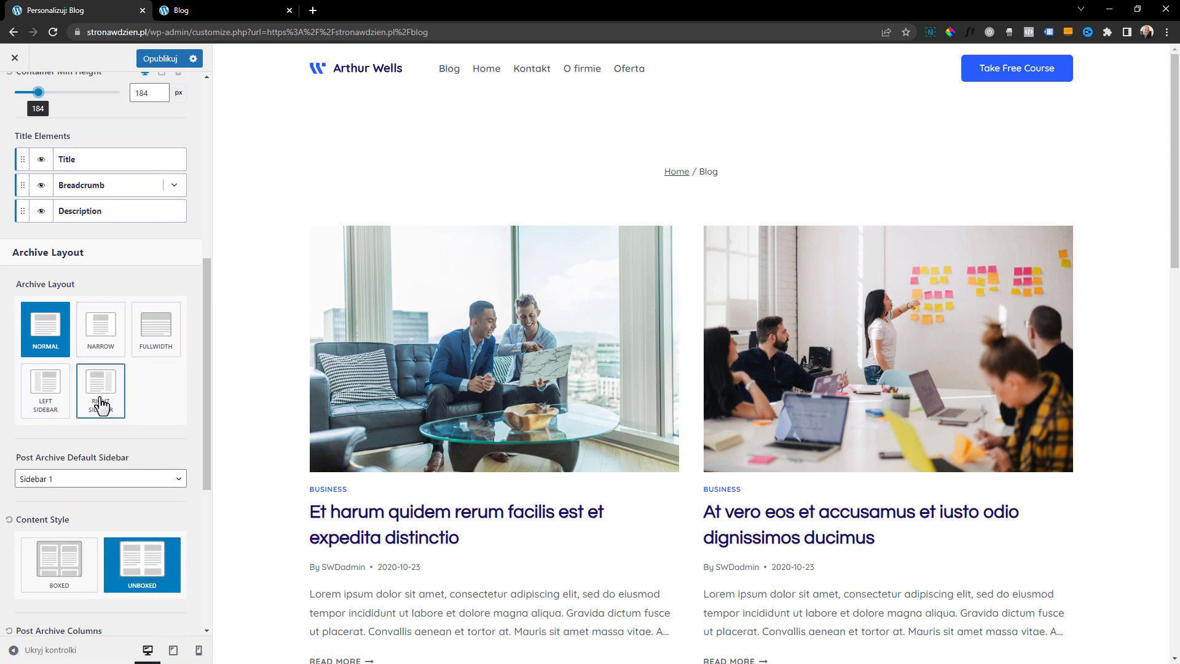
left_click(101, 405)
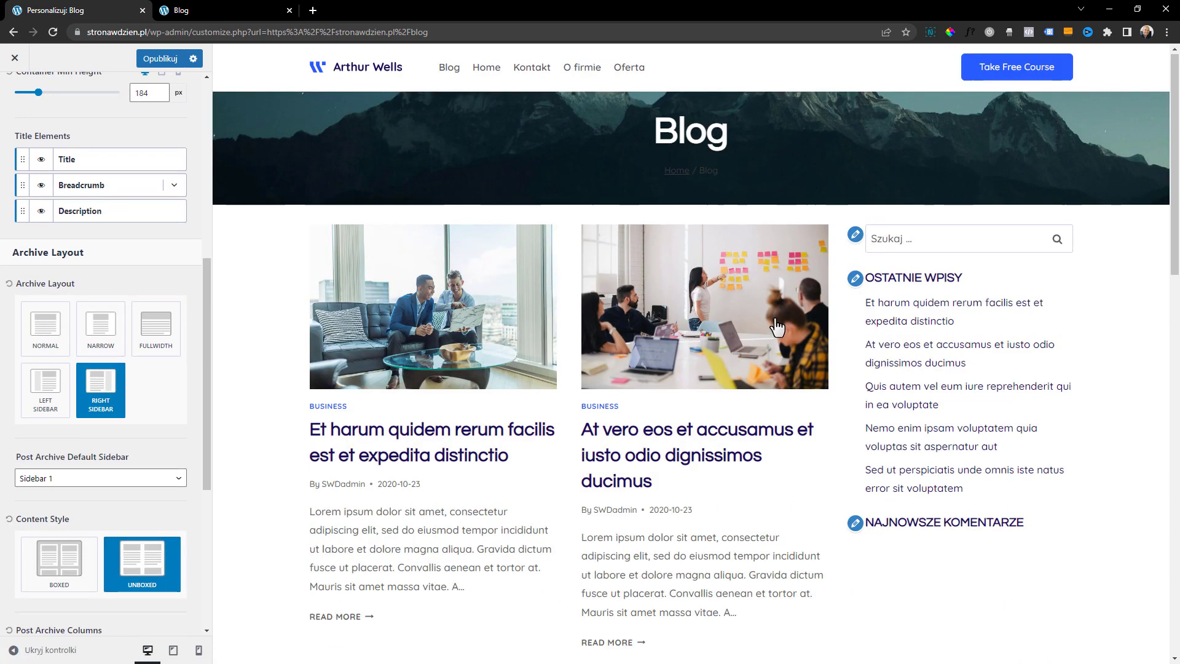
scroll(891, 351, "down", 1)
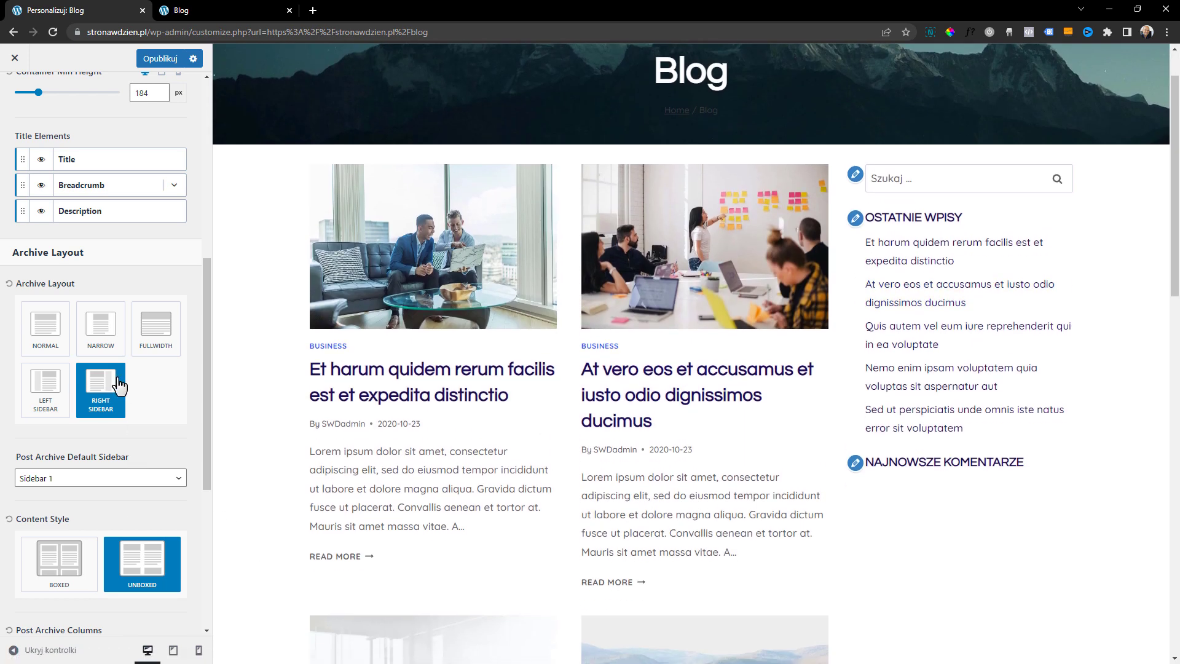
Set the blog's Archive Layout to Normal
left_click(53, 334)
scroll(98, 394, "down", 4)
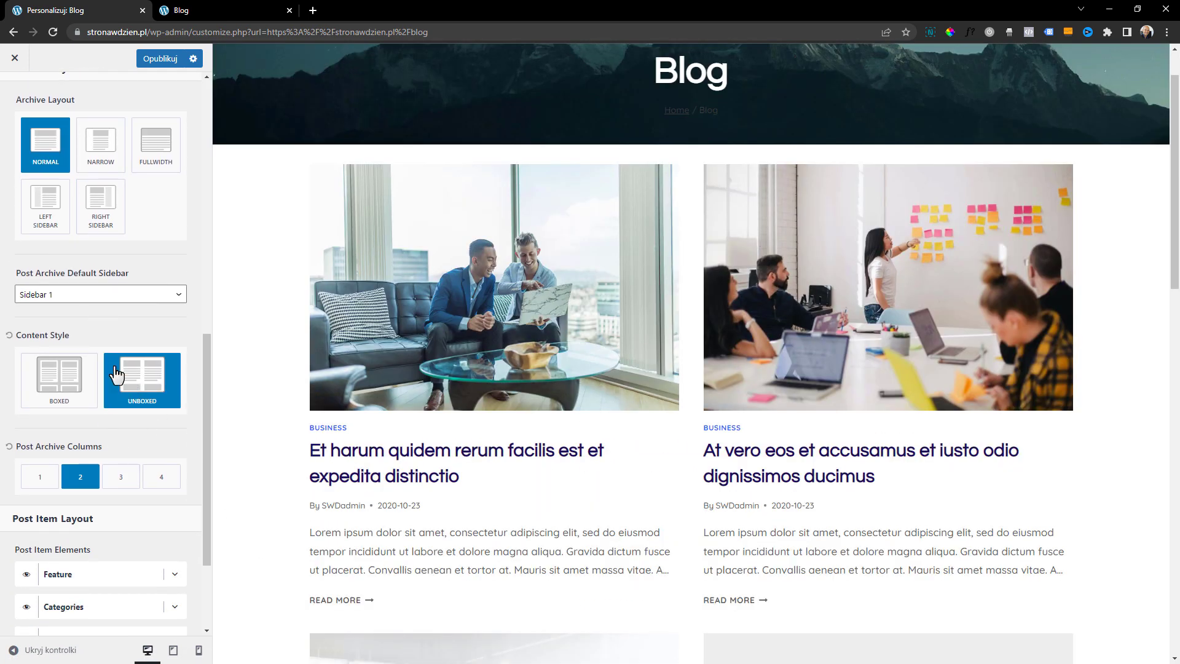
Try the Boxed Content Style on the archive posts, compare it in the preview, and go back to Unboxed
left_click(69, 386)
left_click(139, 390)
left_click(59, 390)
left_click(117, 389)
left_click(72, 386)
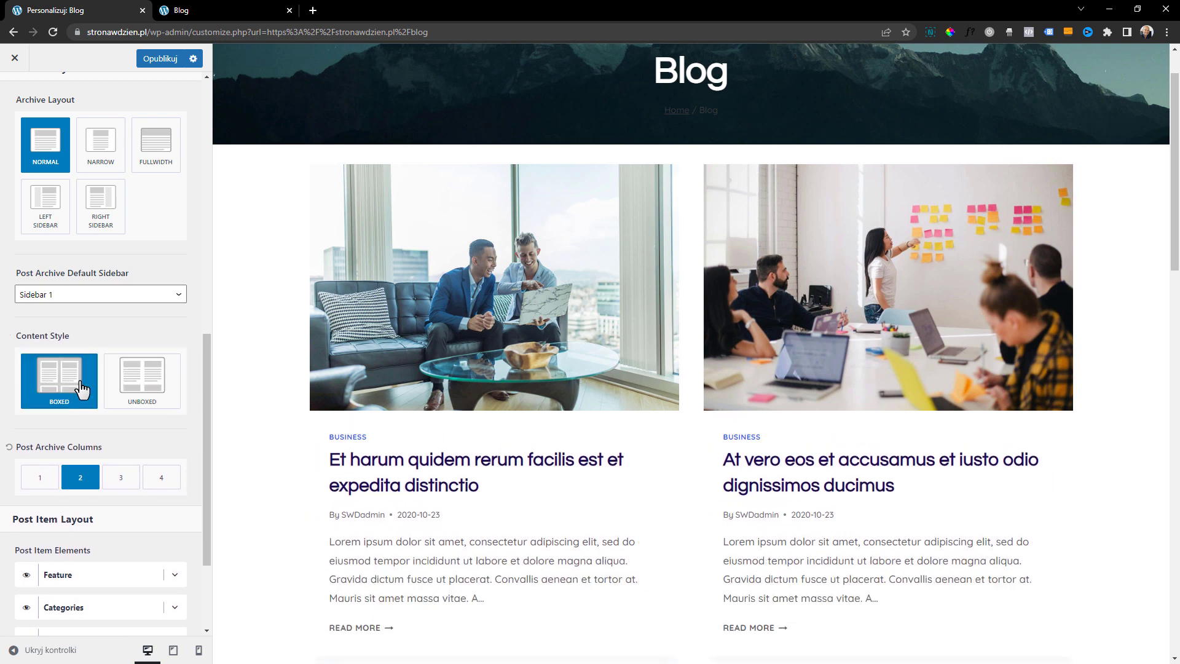
scroll(592, 280, "down", 3)
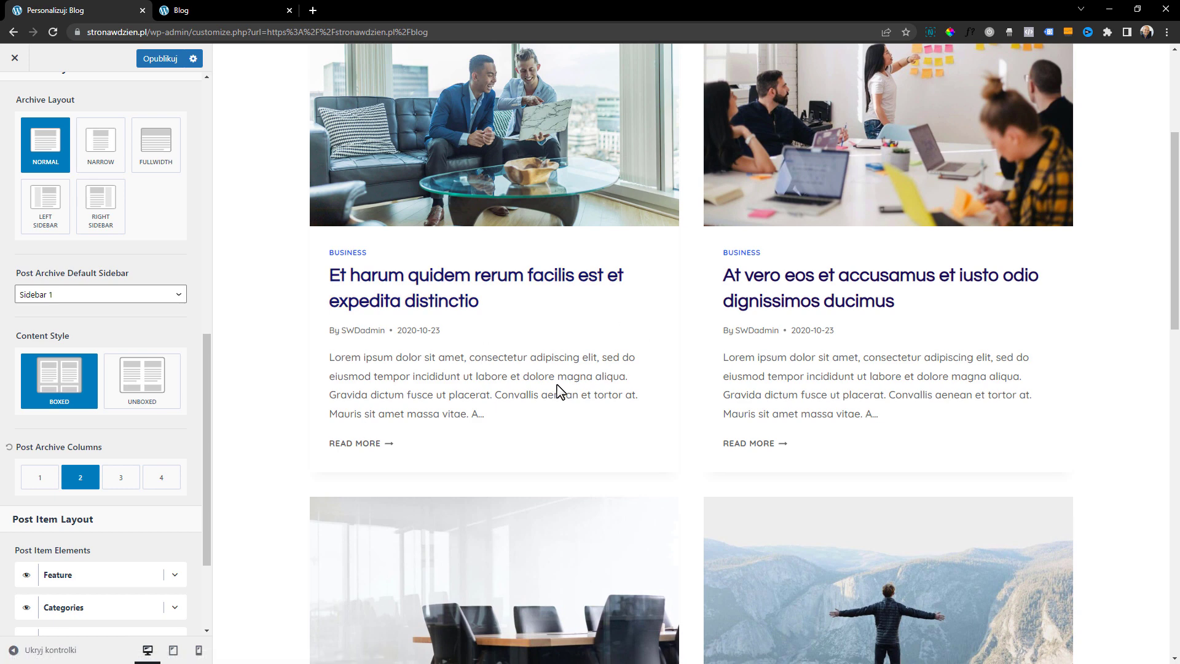
scroll(557, 385, "up", 1)
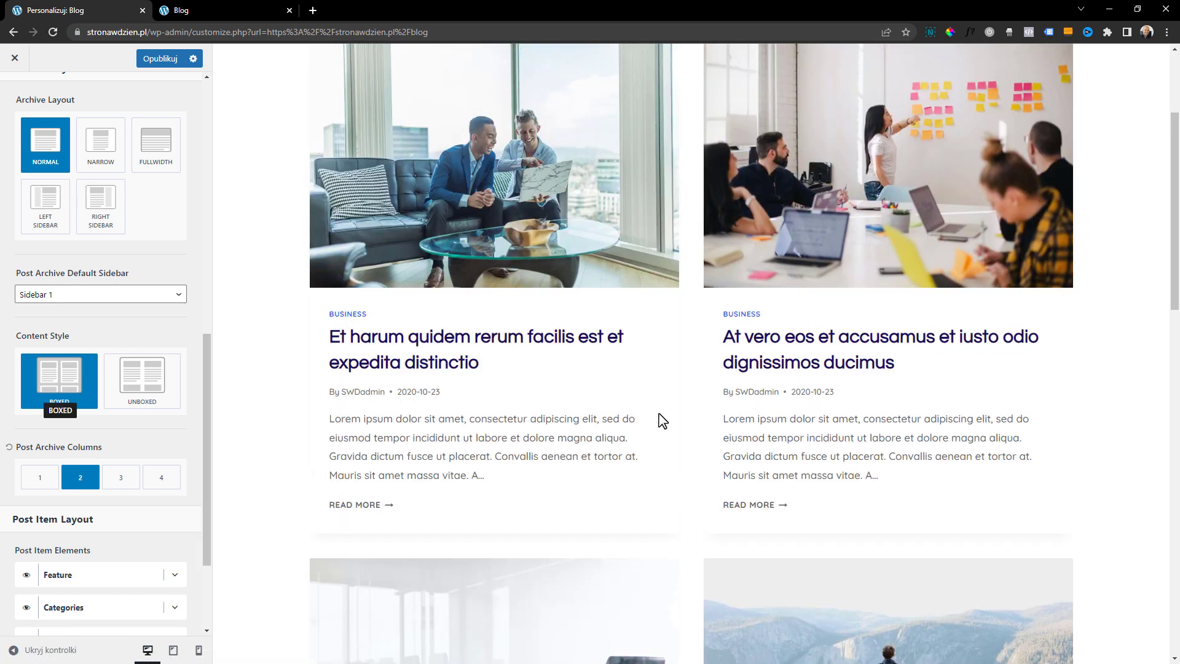
scroll(620, 390, "down", 1)
left_click(161, 394)
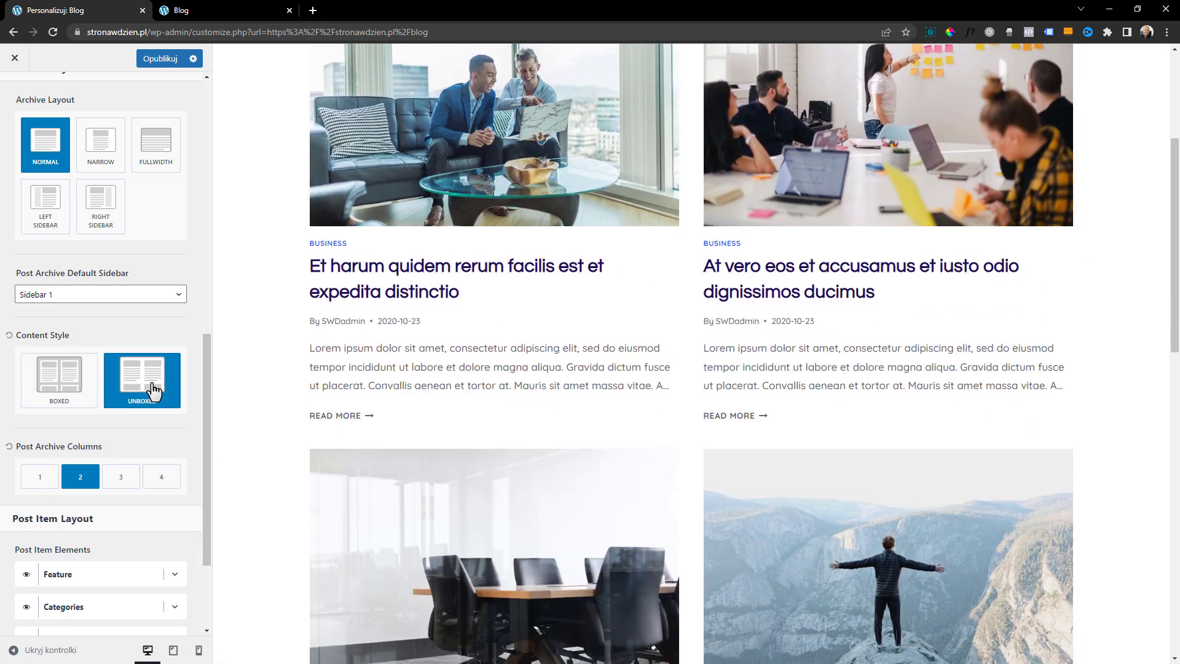
Try 3 Post Archive Columns in the Blog preview and return the setting to 2
scroll(107, 415, "down", 1)
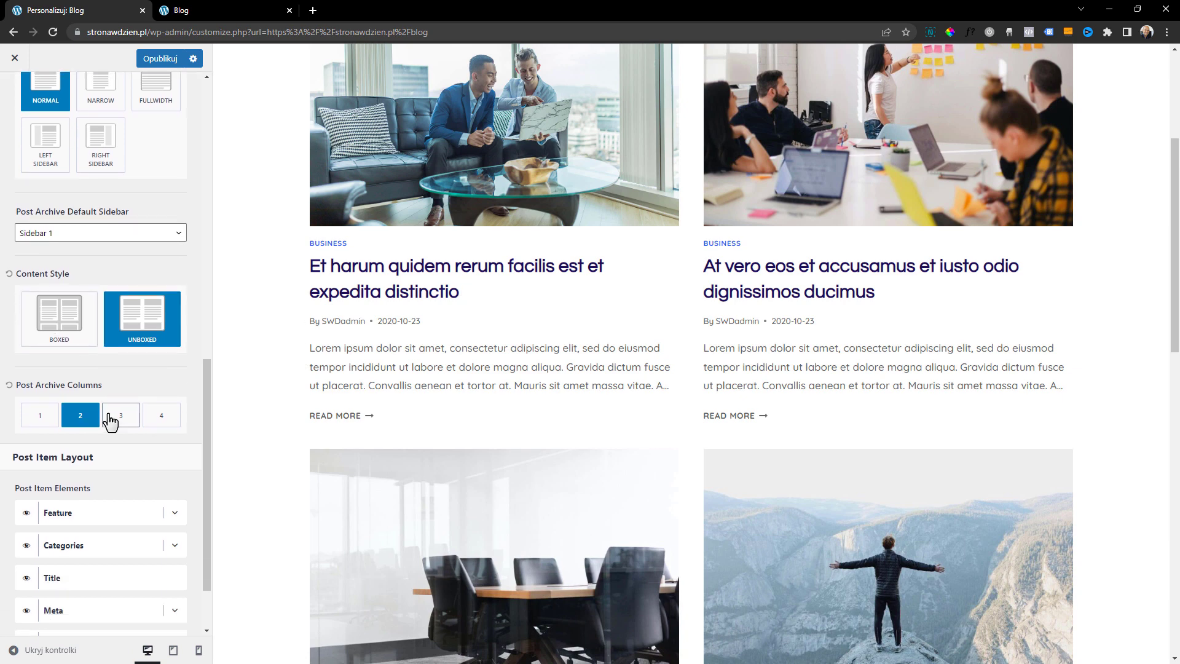
scroll(494, 430, "up", 2)
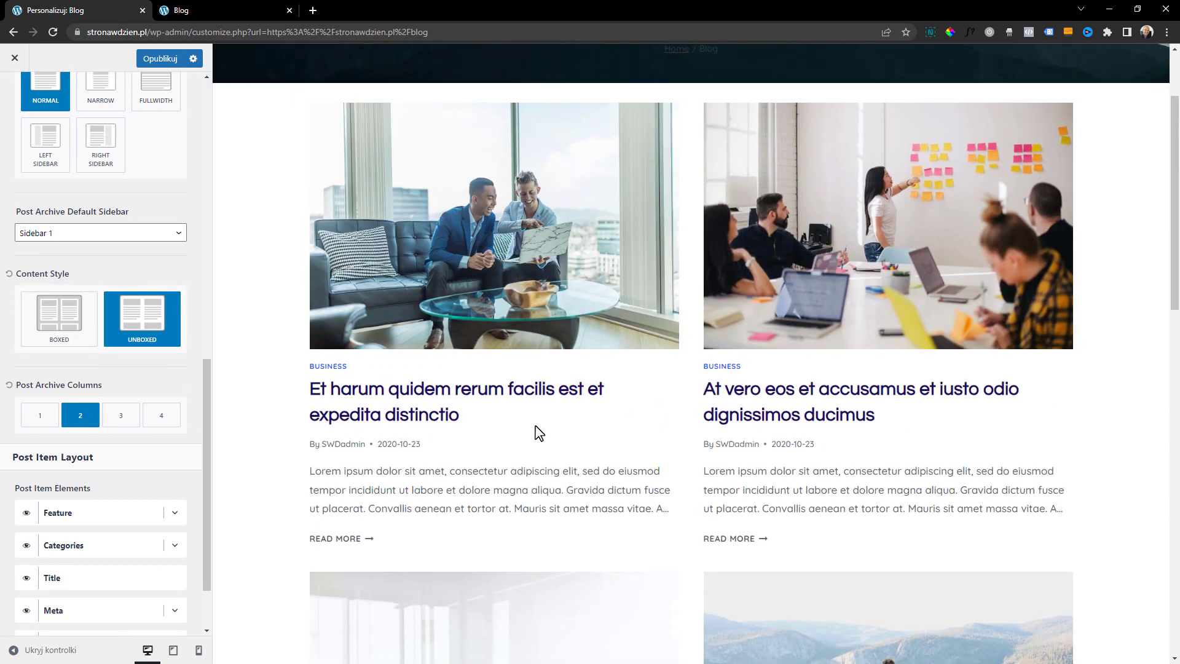
left_click(139, 422)
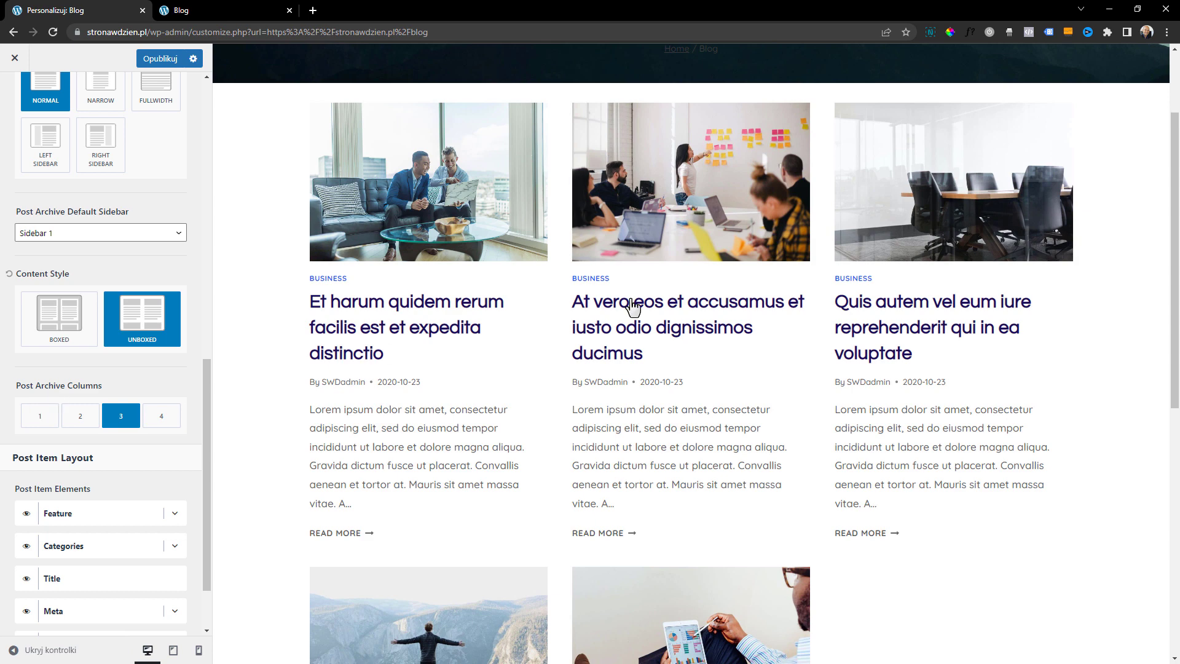
scroll(724, 302, "up", 2)
scroll(887, 223, "down", 1)
scroll(682, 365, "down", 2)
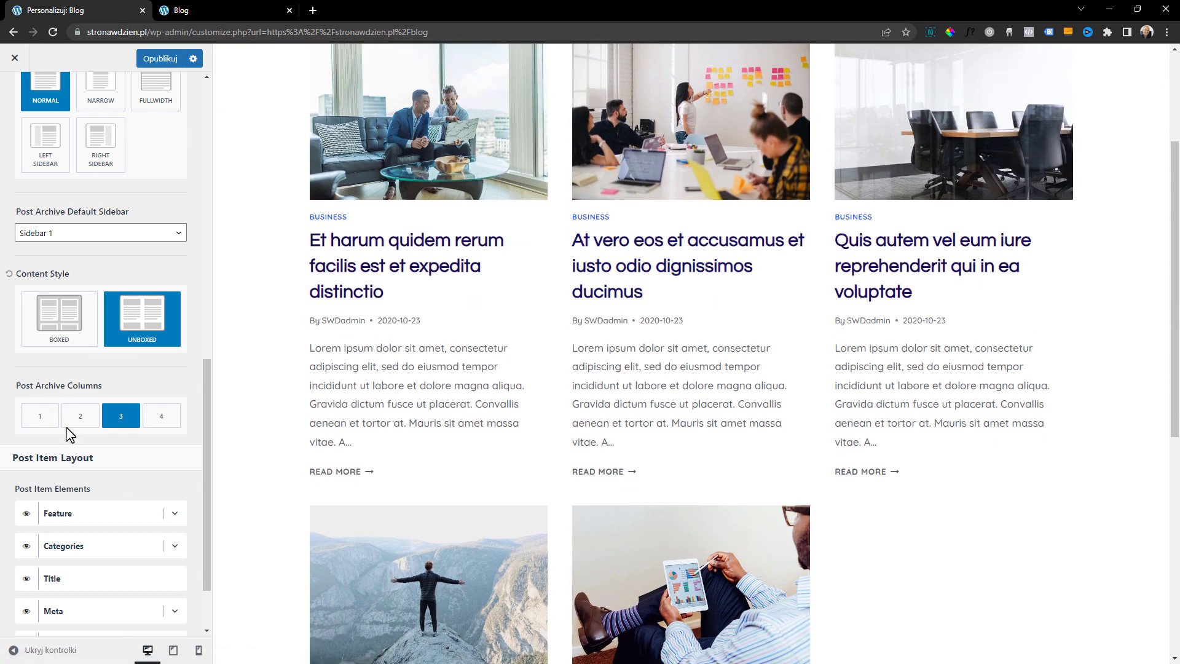
left_click(79, 415)
Hide the Meta element of the archive post items and set the Readmore label to "Zobacz więcej"
scroll(132, 414, "down", 1)
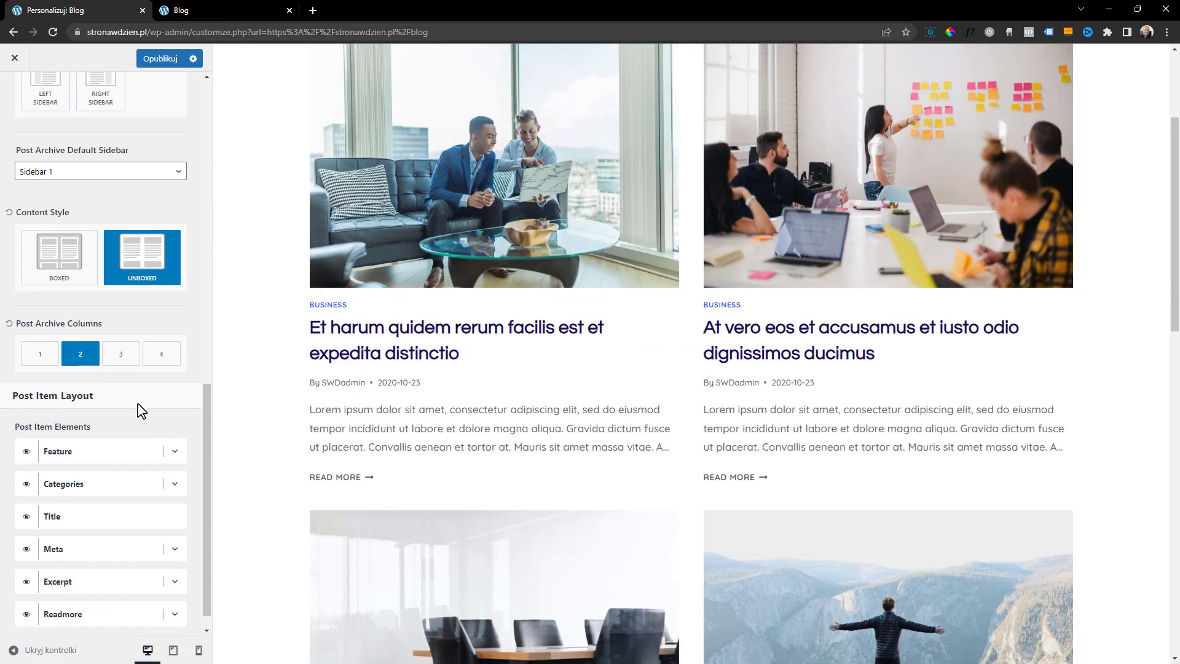
scroll(139, 412, "down", 1)
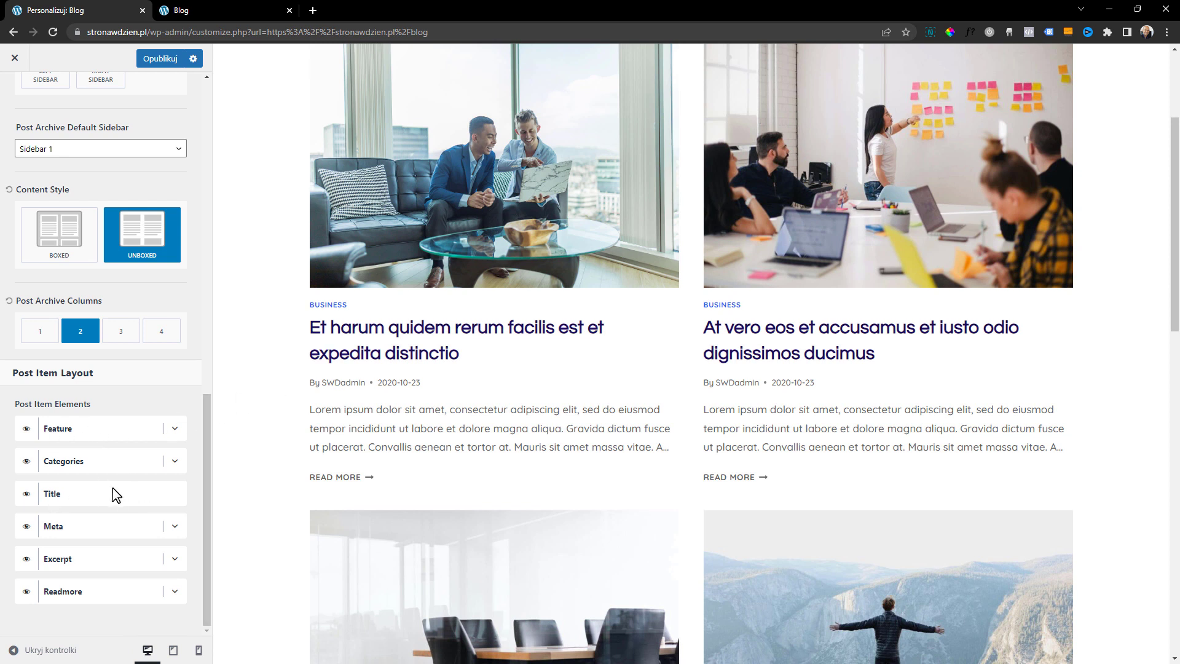
left_click(27, 526)
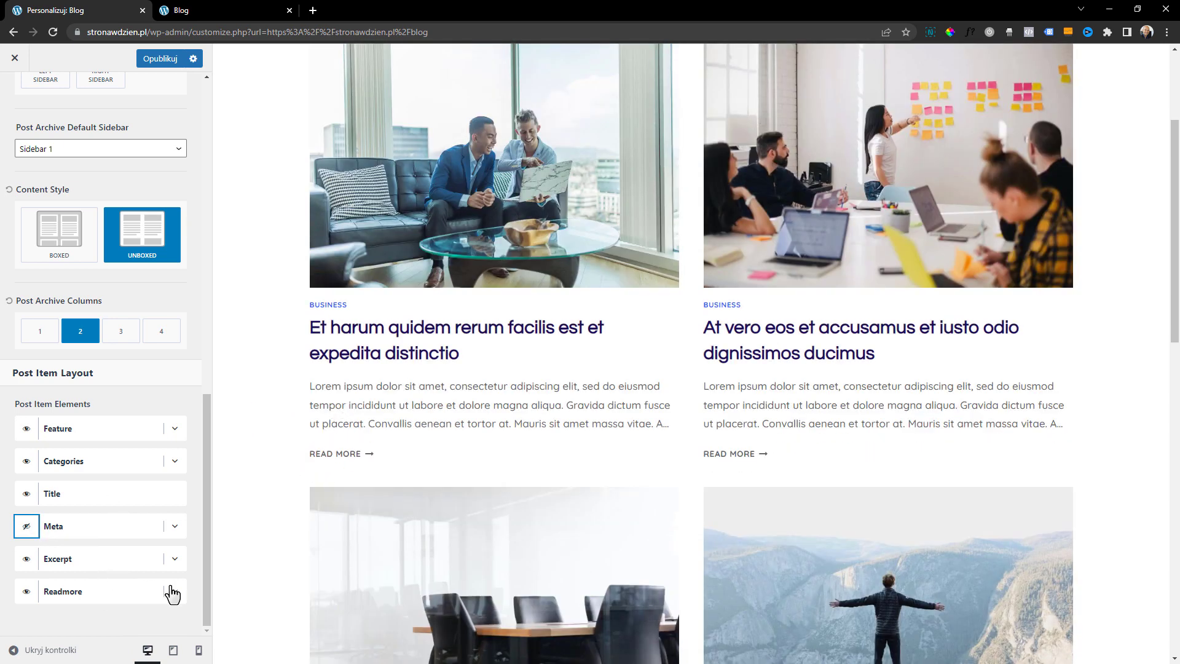
left_click(174, 593)
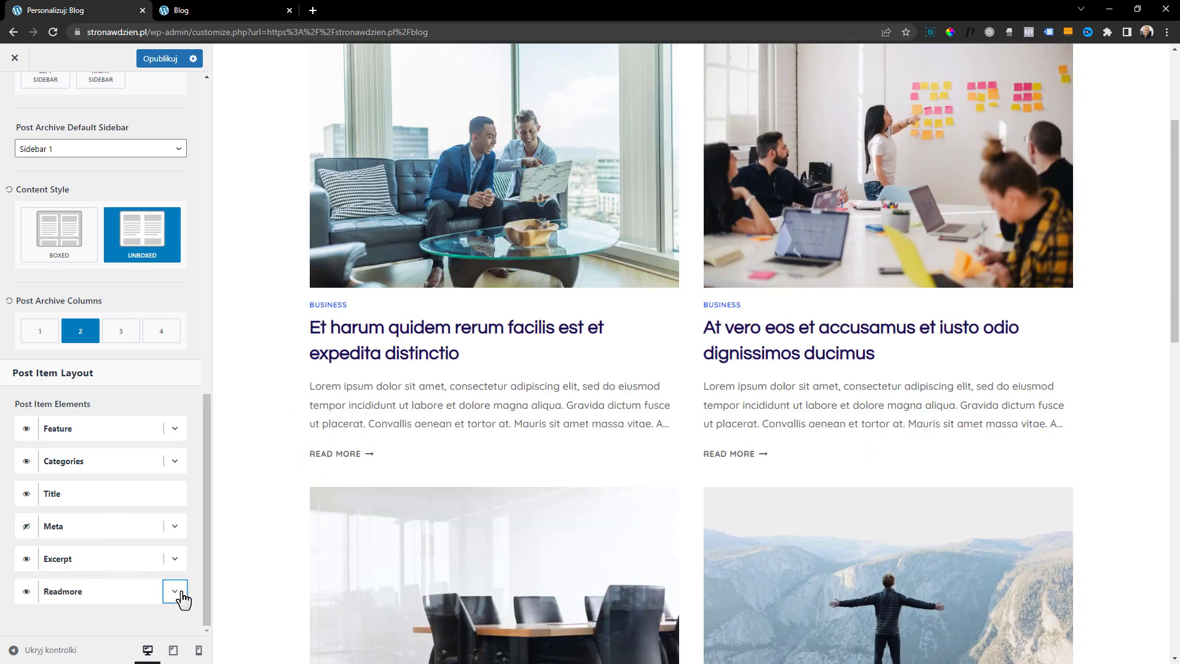
left_click(98, 581)
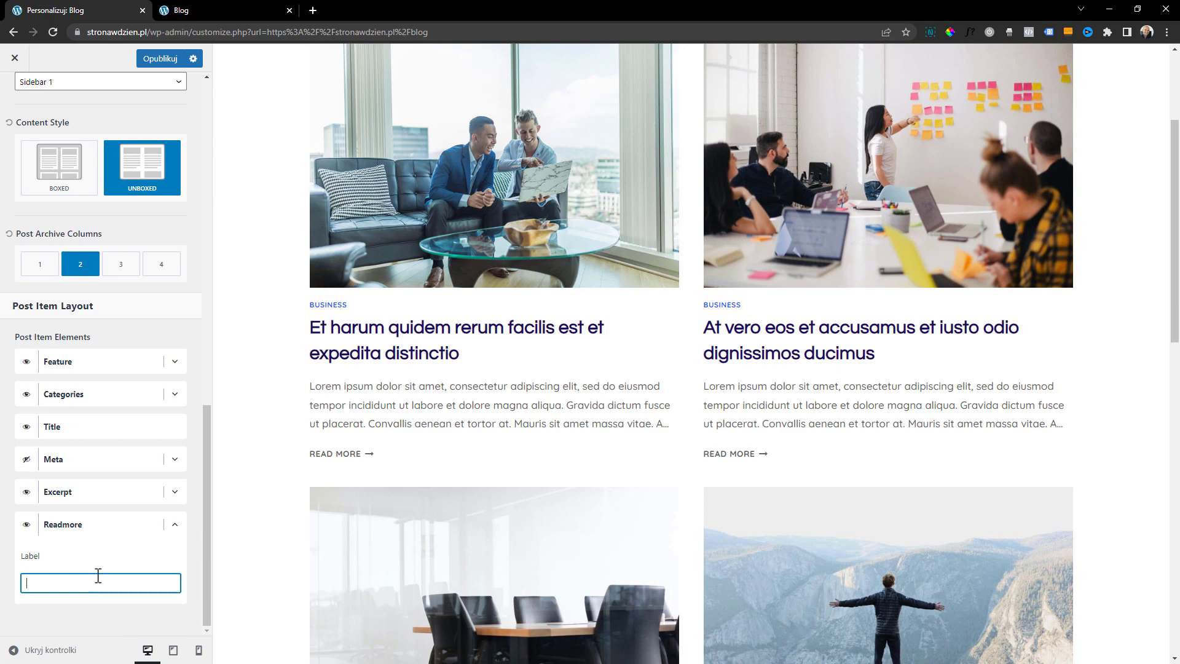
type("Zobacz więcej")
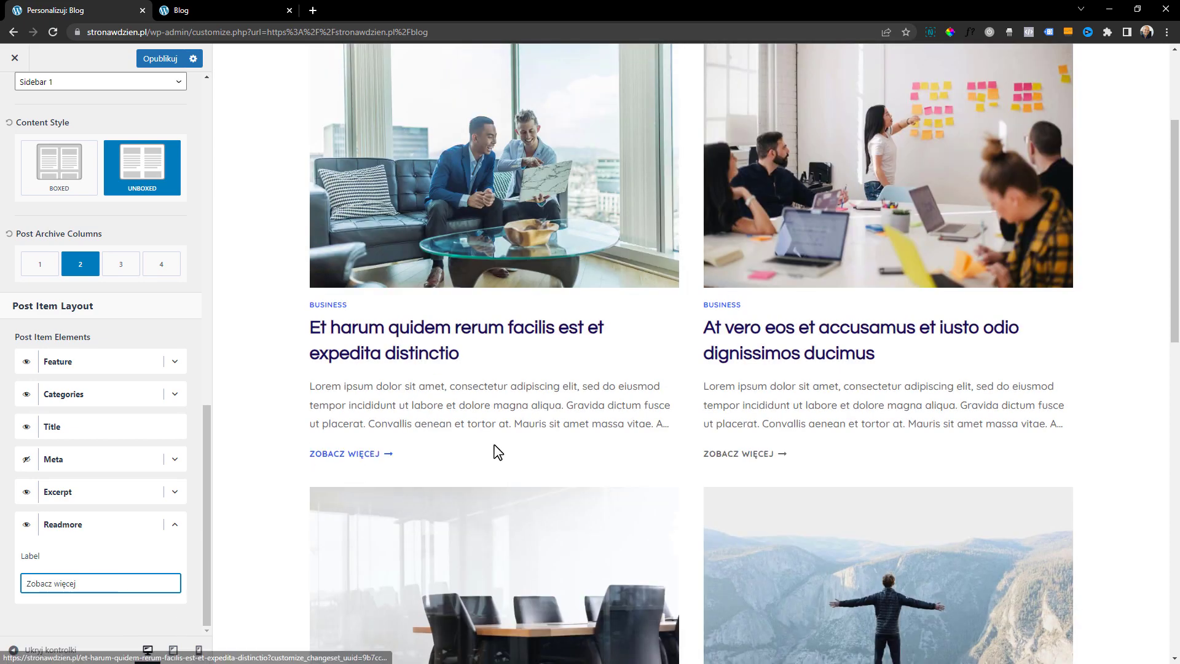
Review the archive posts down to the footer in the preview and publish the archive layout changes
scroll(685, 503, "down", 6)
scroll(670, 515, "down", 8)
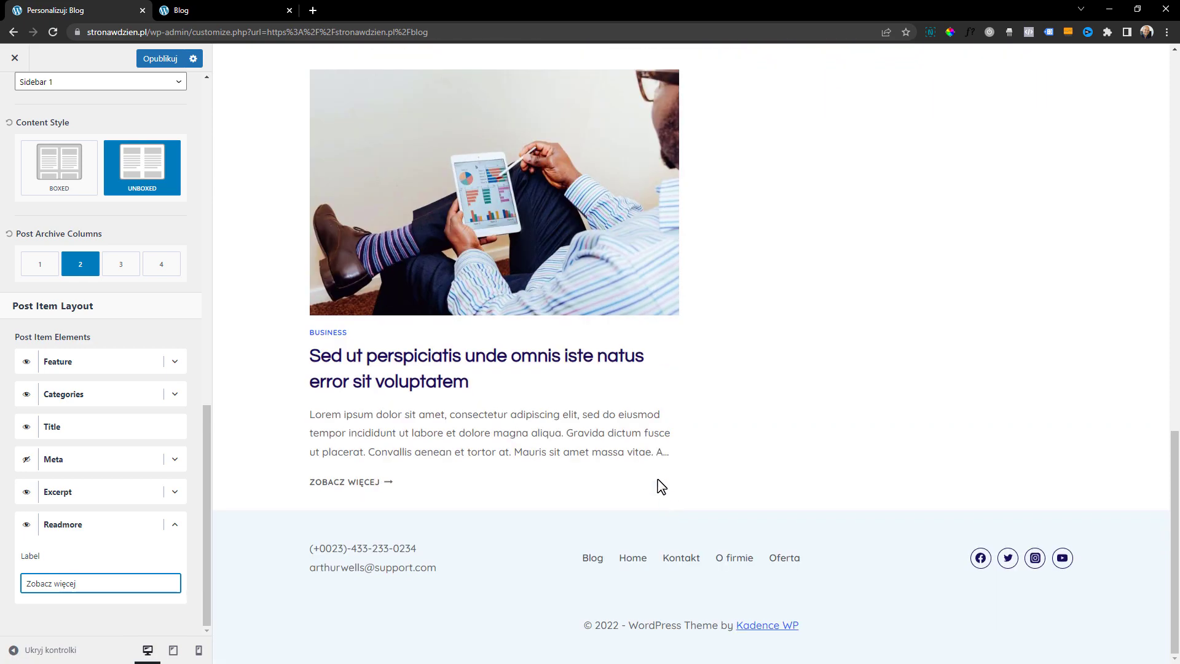
scroll(661, 493, "up", 15)
left_click(158, 59)
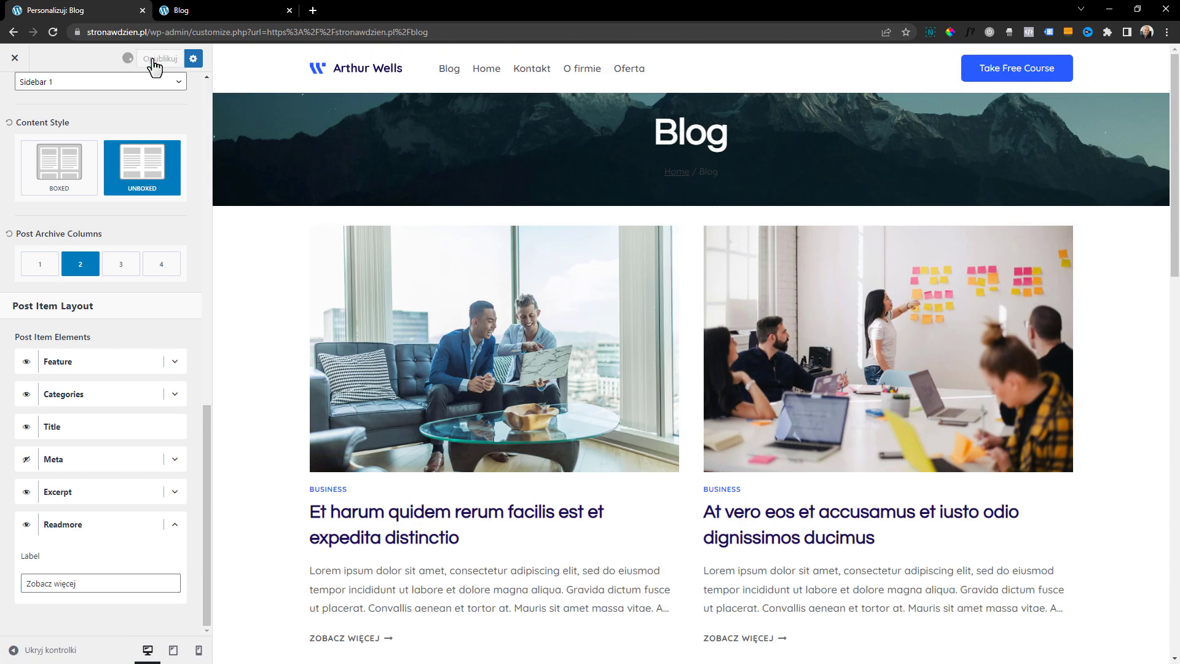
scroll(578, 344, "down", 3)
scroll(676, 430, "up", 3)
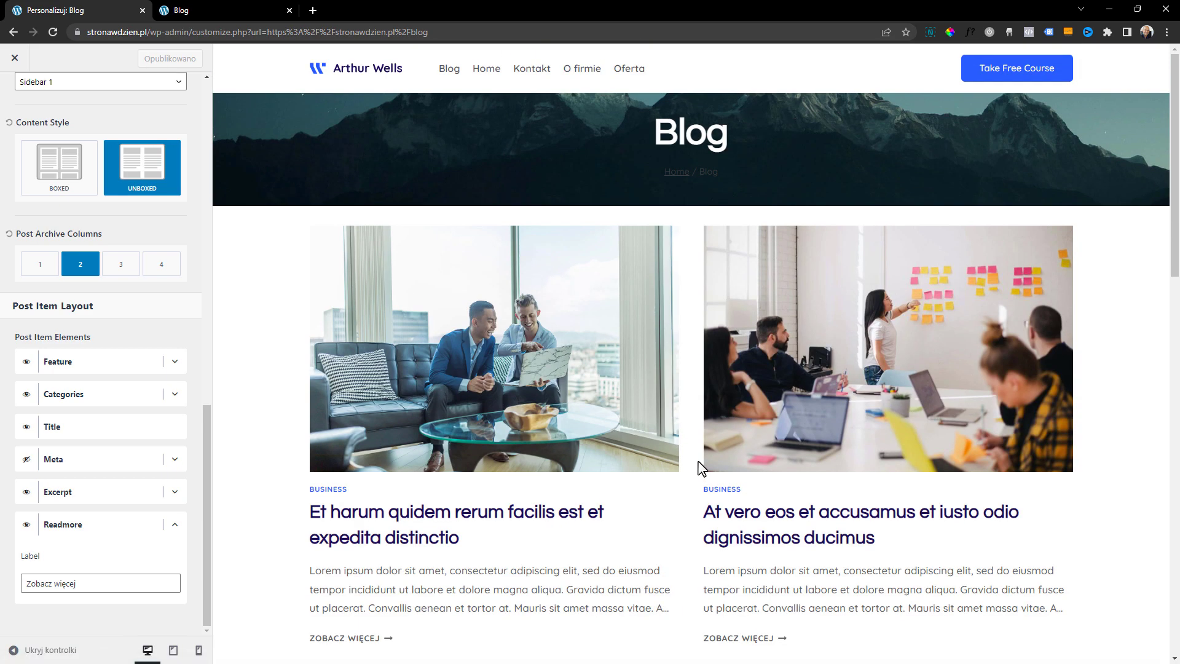
Leave the archive settings and move the Primary Navigation to the centre of the header's main row
scroll(17, 116, "up", 15)
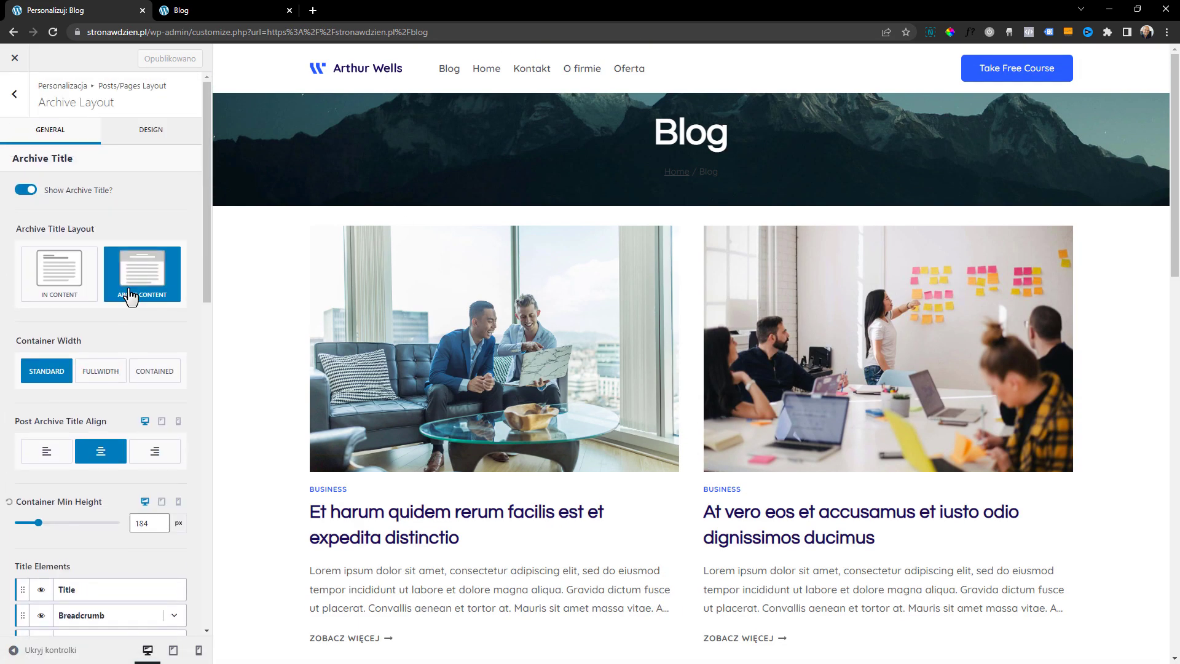
left_click(16, 94)
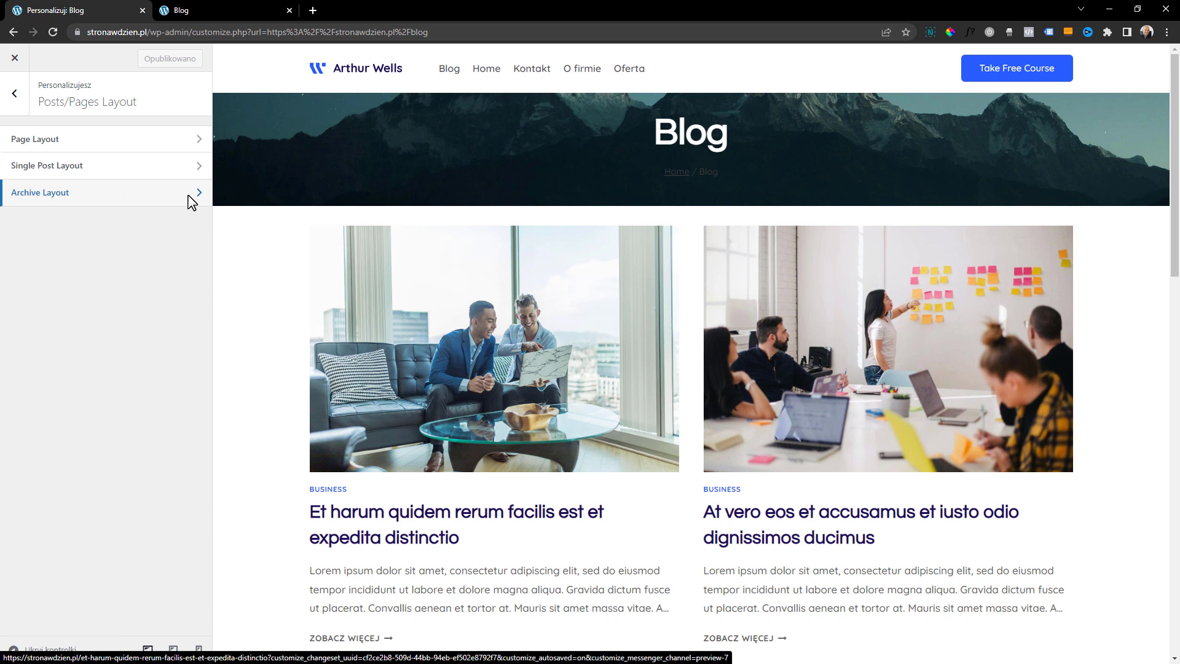
left_click(14, 94)
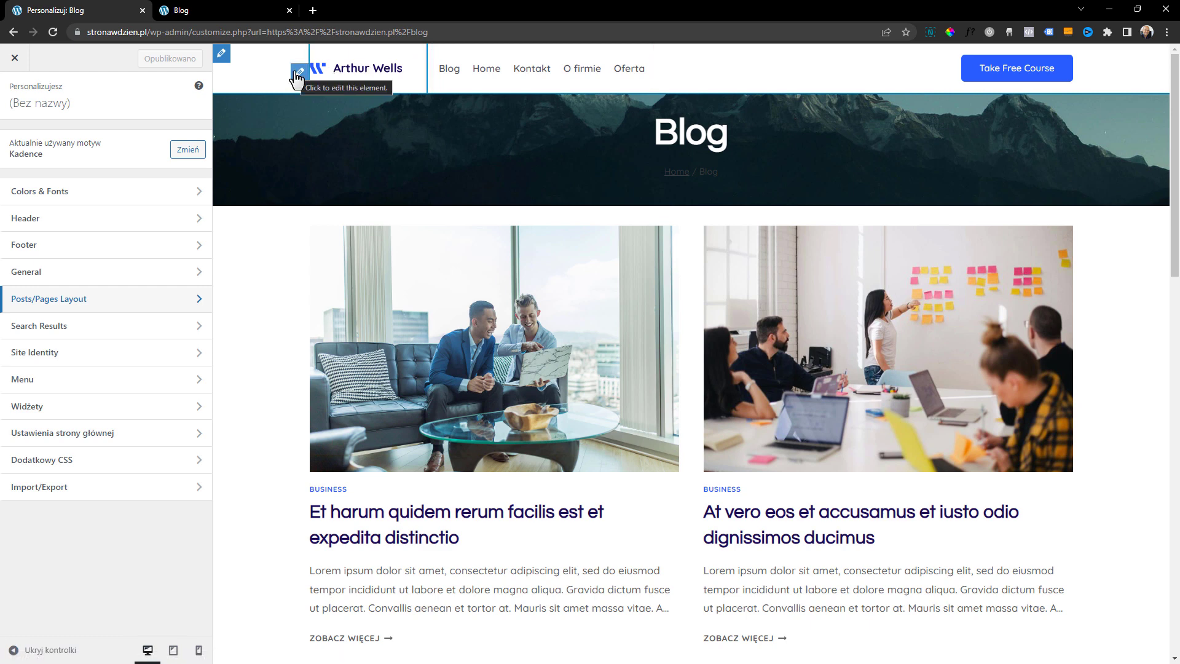
left_click(223, 56)
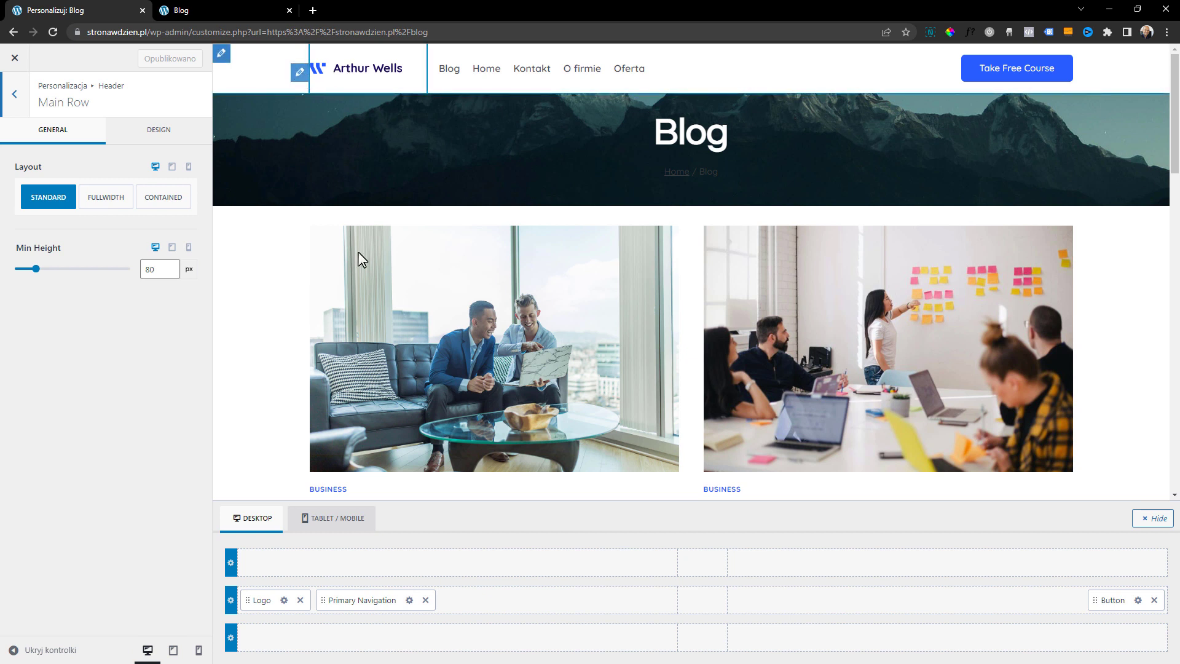
left_click_drag(378, 605, 704, 607)
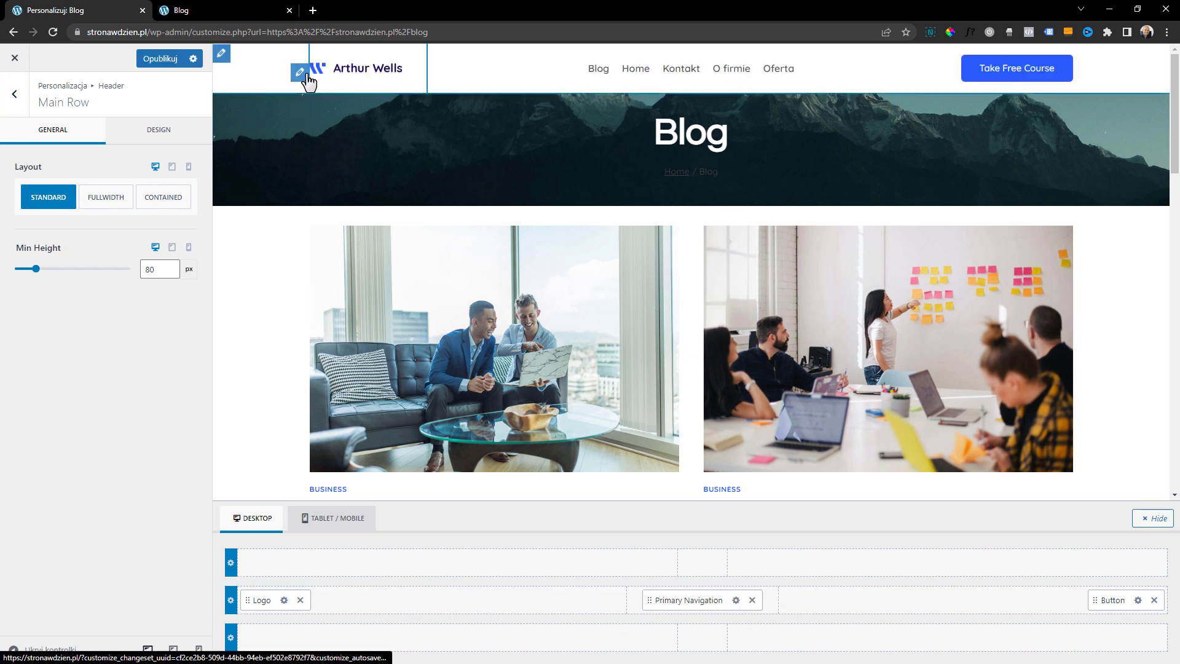
Open the header logo's settings and look through the media library for a replacement logo without choosing one
left_click(299, 73)
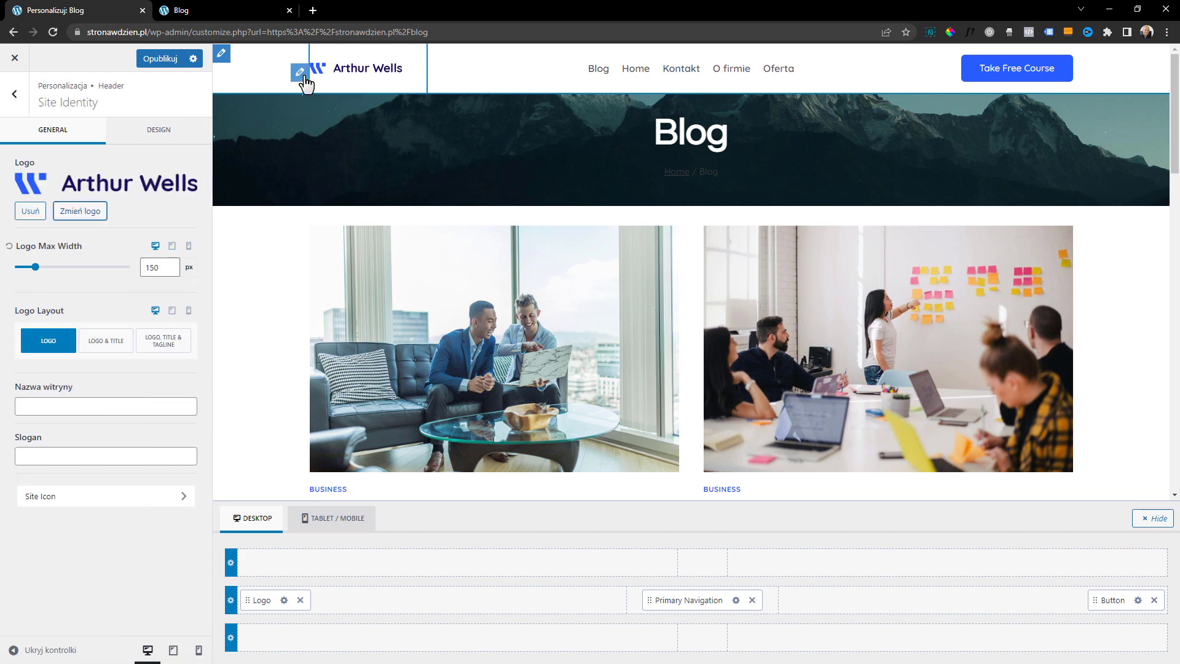
left_click(95, 213)
scroll(369, 258, "down", 10)
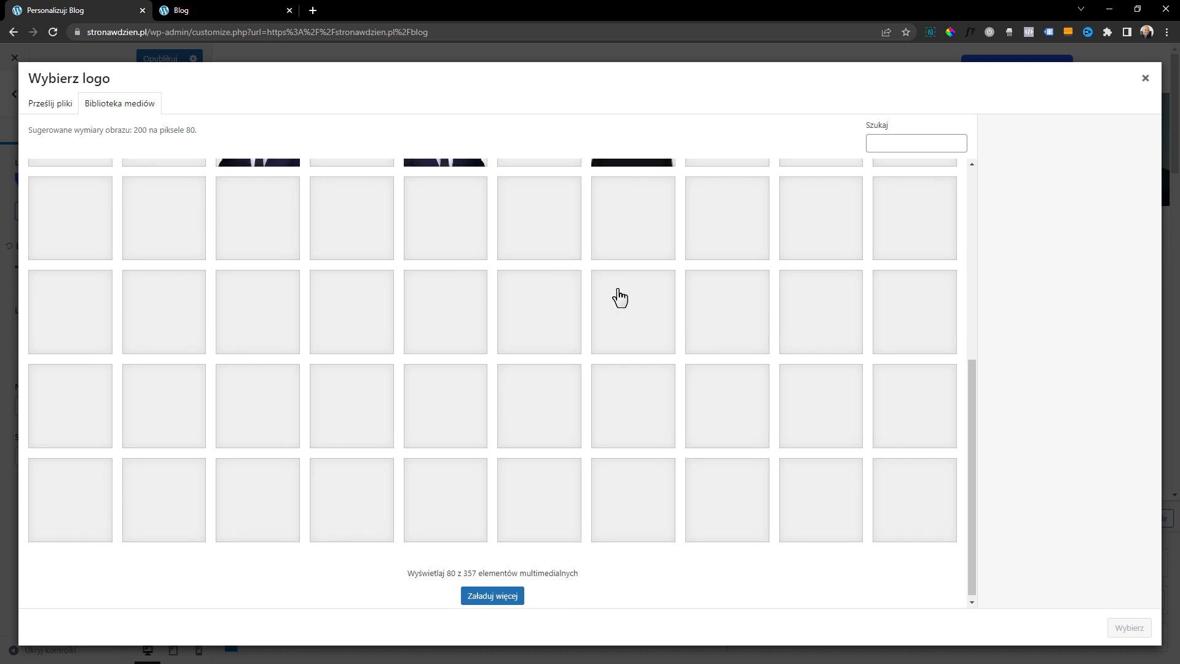
scroll(619, 298, "up", 10)
left_click(1144, 78)
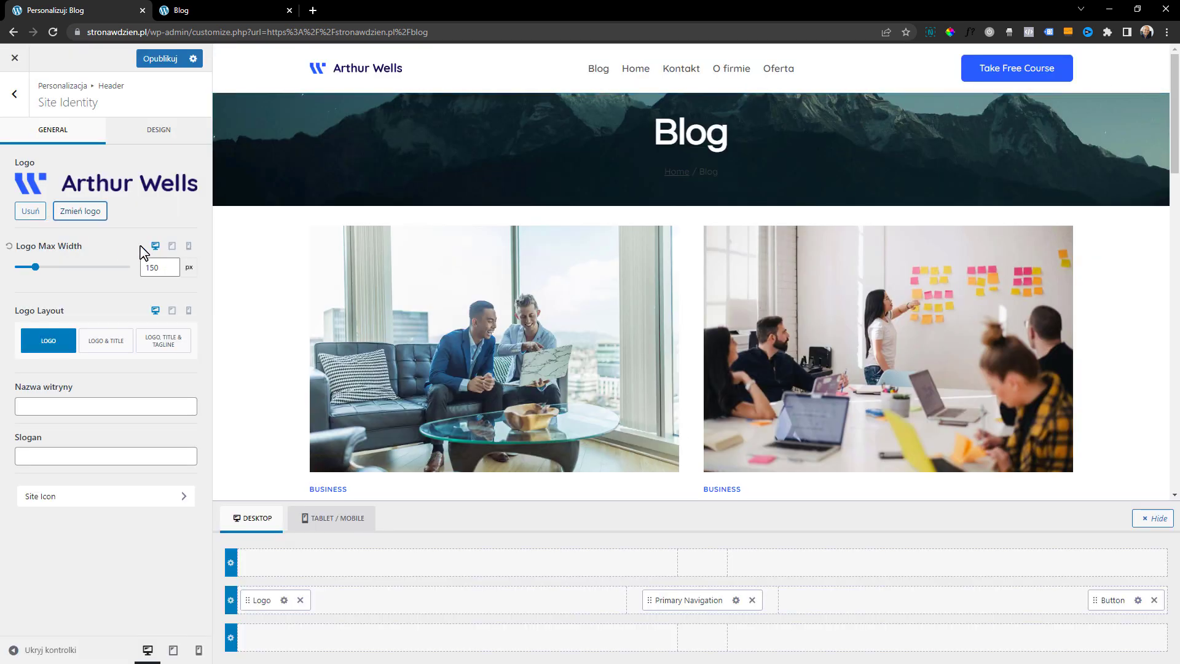
Set the desktop Logo Max Width to 190 px and check the header in the smaller-device preview
left_click_drag(36, 277, 45, 276)
left_click(175, 247)
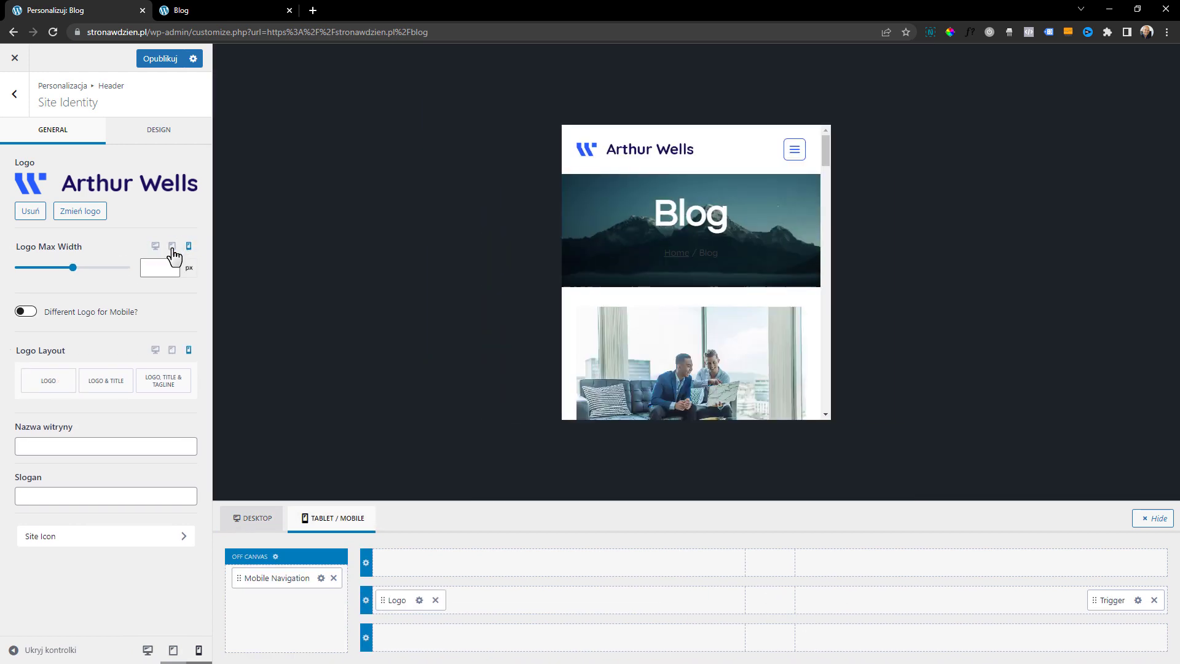
left_click(156, 245)
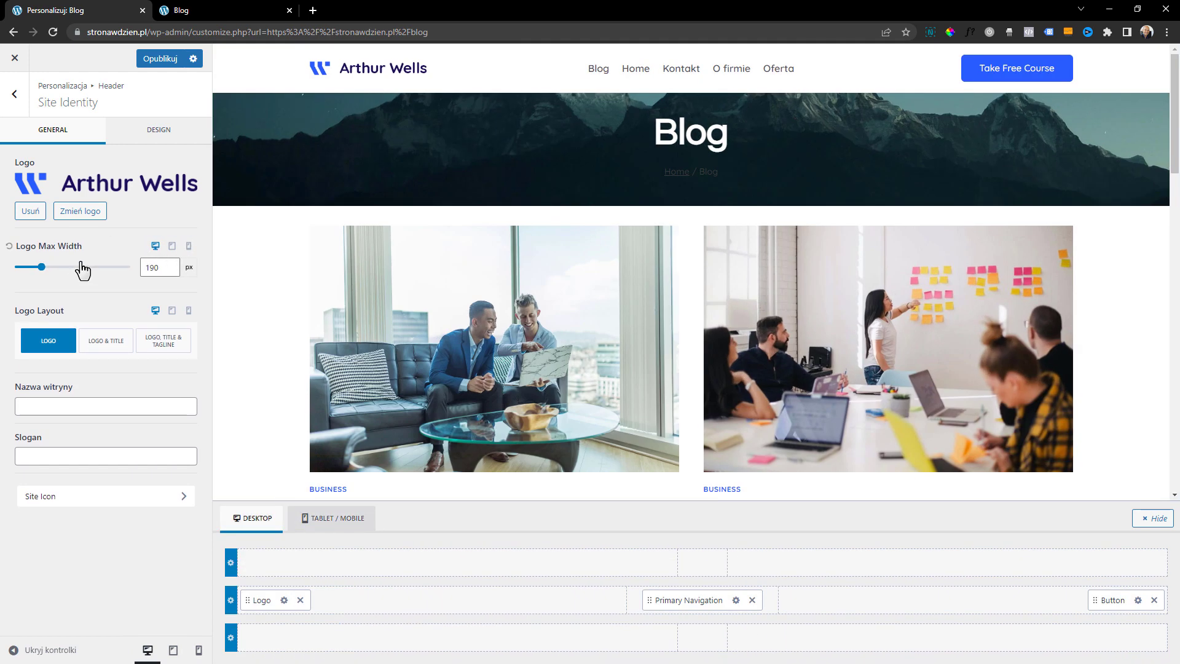
Try the Logo & Title layout for the header logo and switch back to Logo
left_click(104, 345)
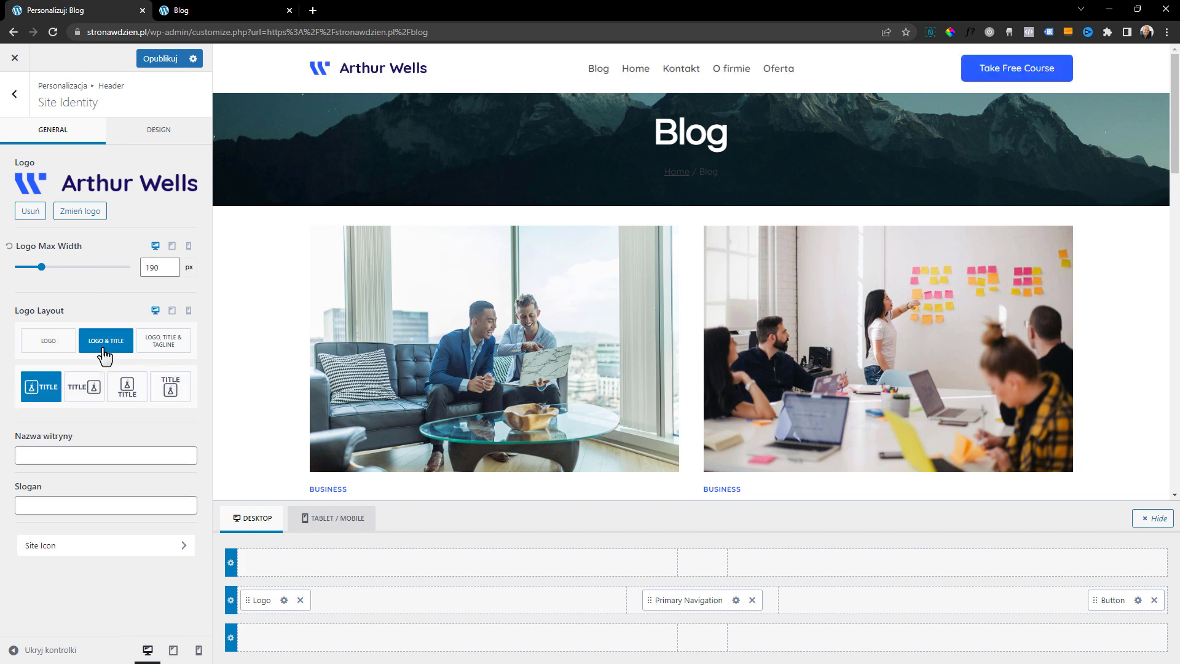
left_click(66, 351)
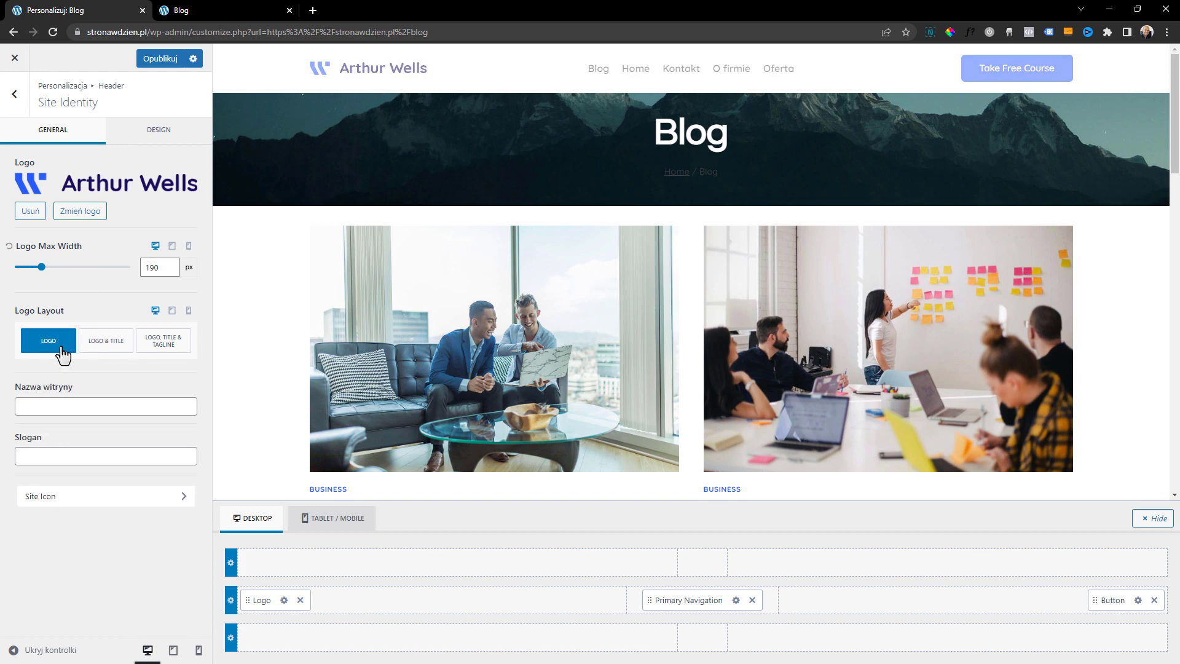
Set the Site Icon to the first portrait of the man in the black shirt from the media library
left_click(124, 504)
left_click(116, 299)
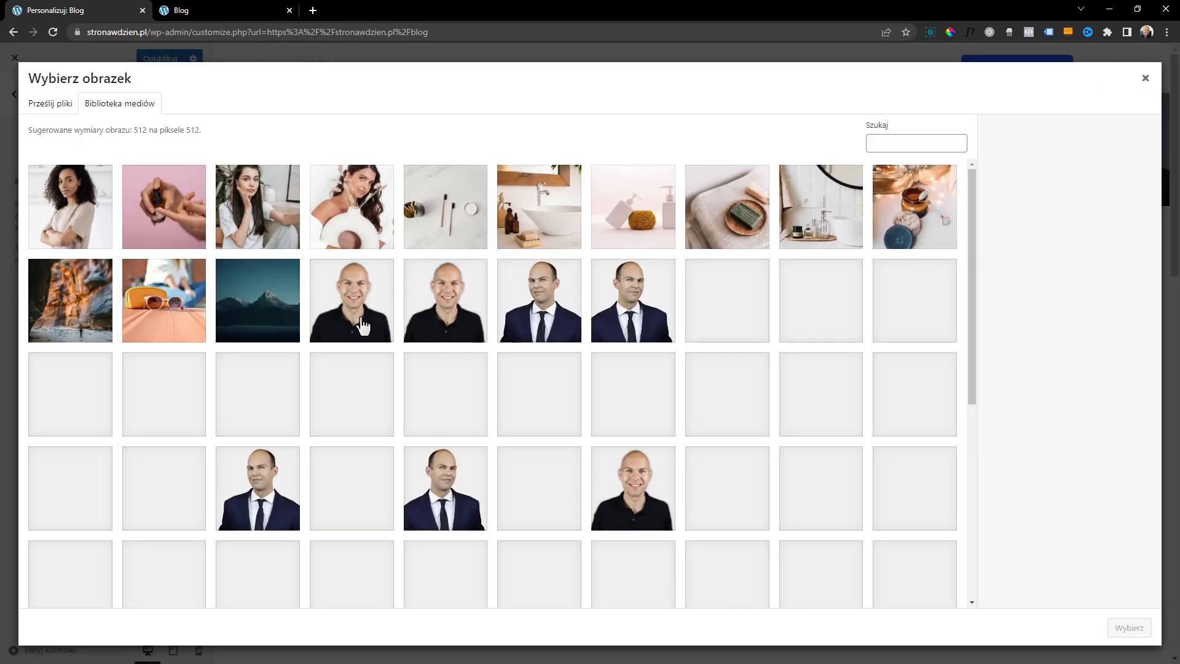
left_click(347, 317)
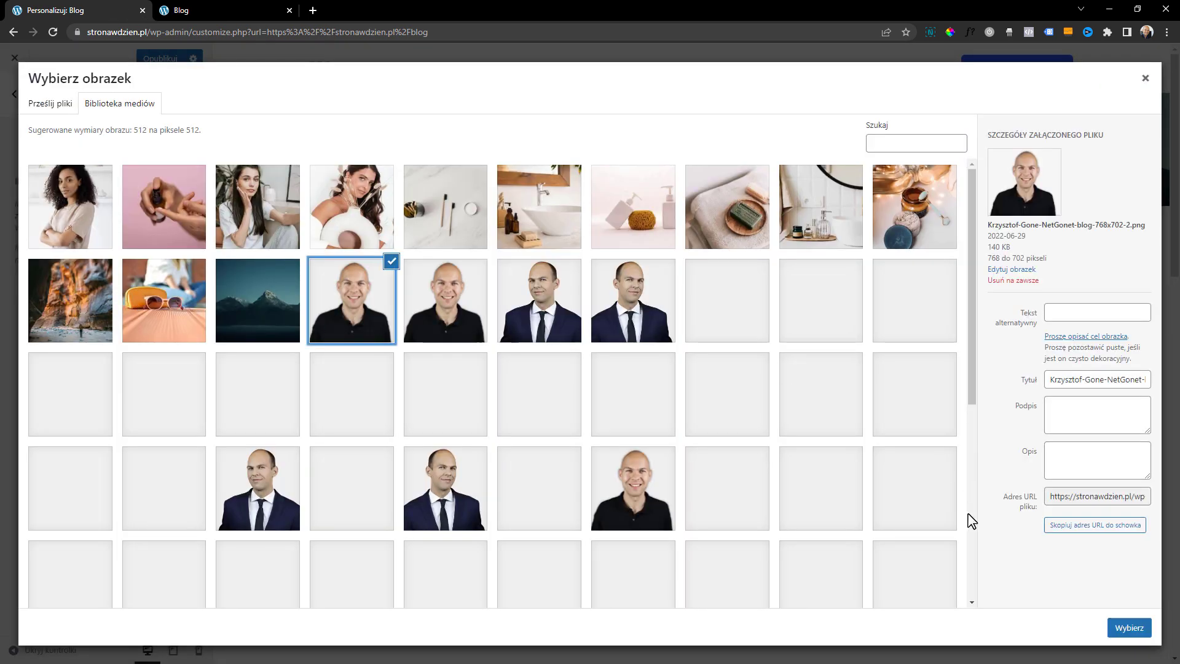
left_click(1129, 629)
left_click(1133, 633)
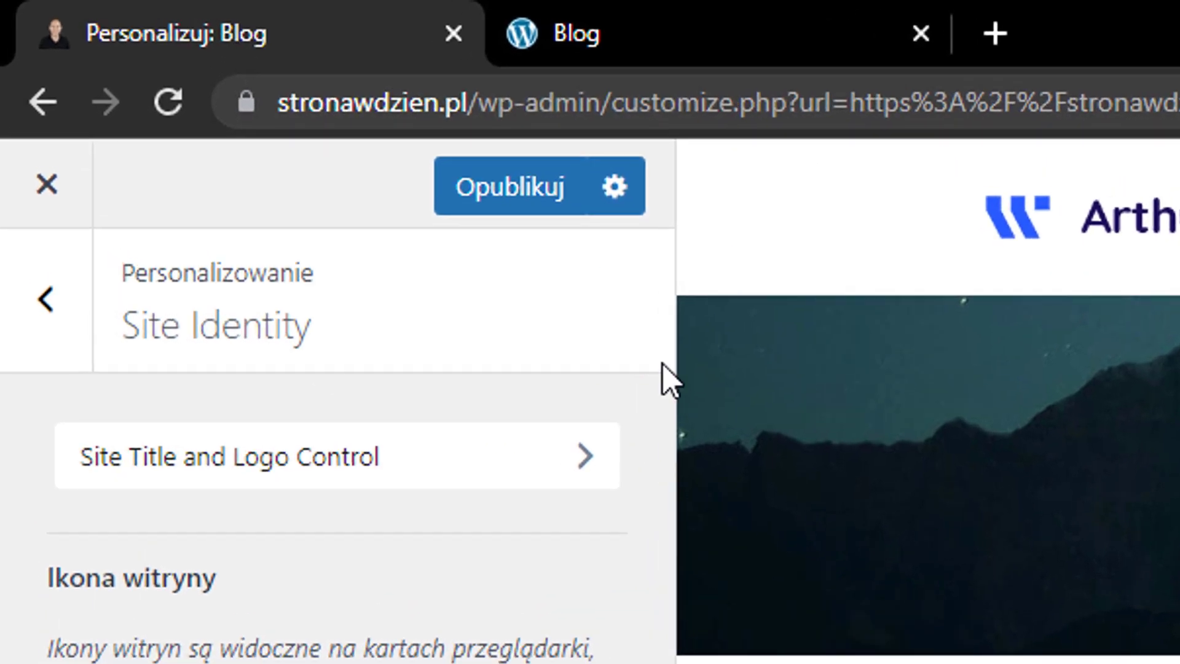
Reload the live Blog page, compare the icons on both browser tabs, and return to the customizer
left_click(595, 20)
left_click(648, 110)
key("Return")
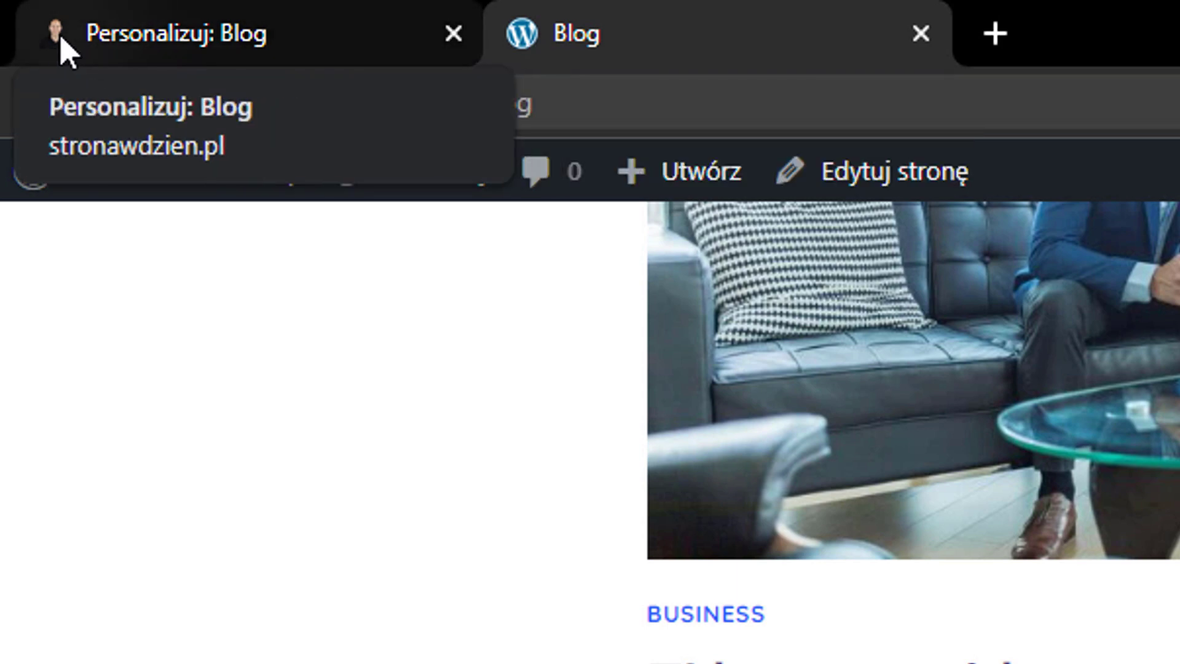
left_click(216, 46)
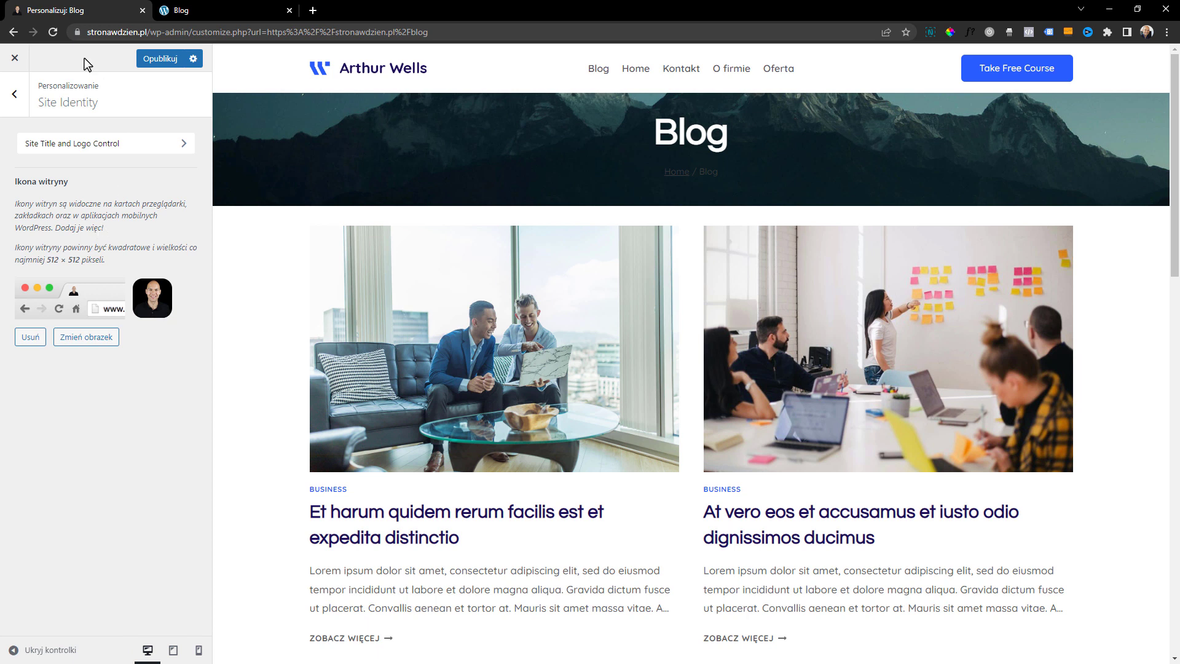
Open the settings of the header's primary navigation and slightly increase its Items Spacing
left_click(14, 95)
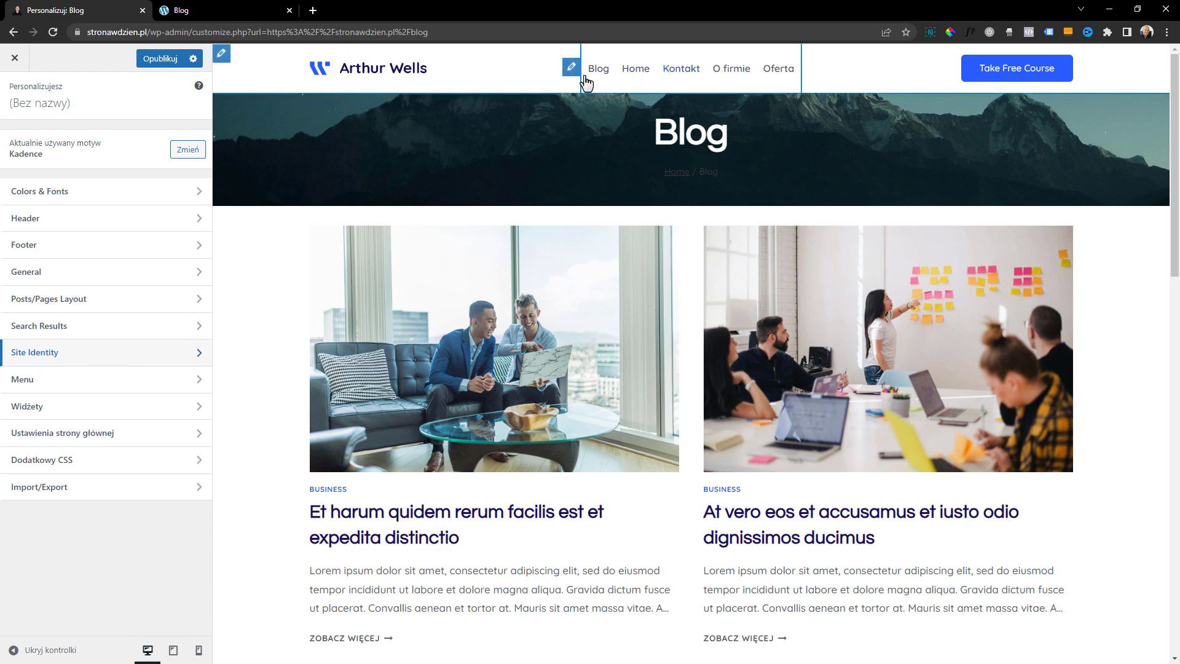
left_click(571, 67)
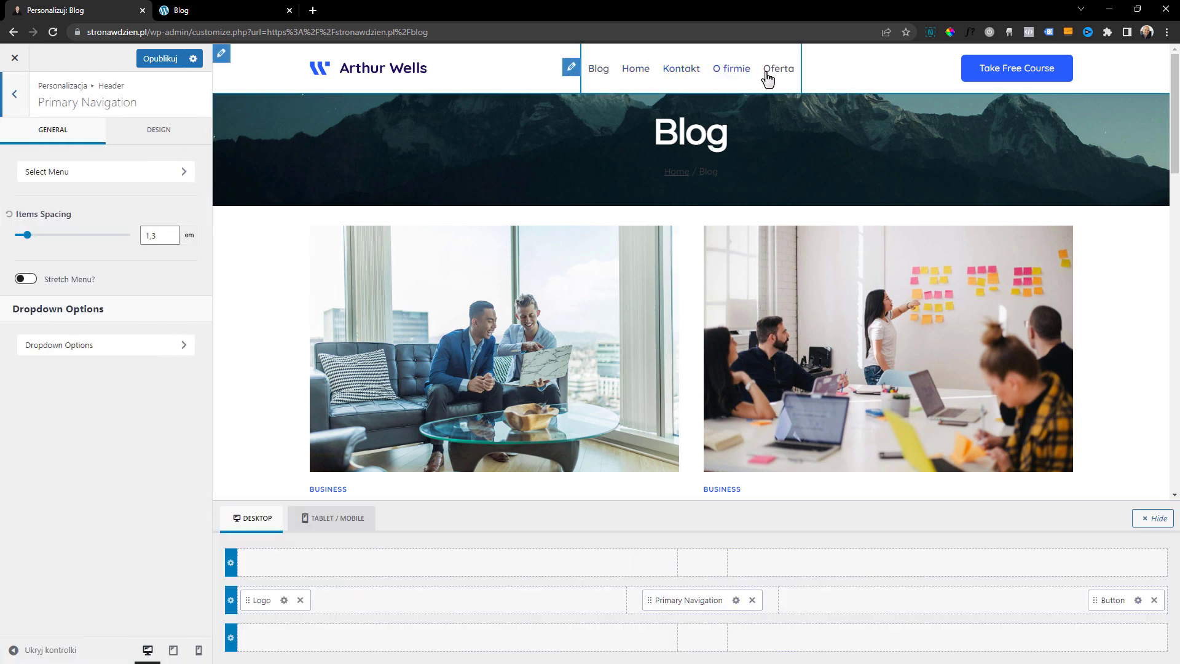
left_click_drag(27, 236, 35, 240)
Try the Full Height and Underline navigation styles for the primary navigation, and return to Standard
left_click(142, 134)
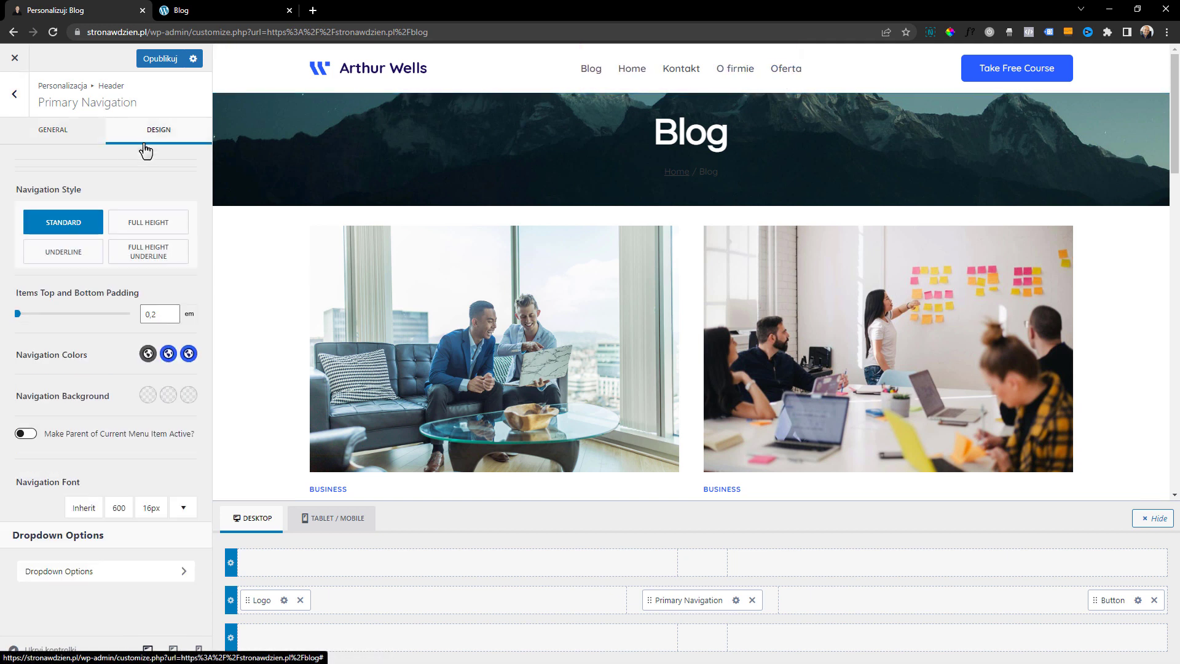
left_click(184, 211)
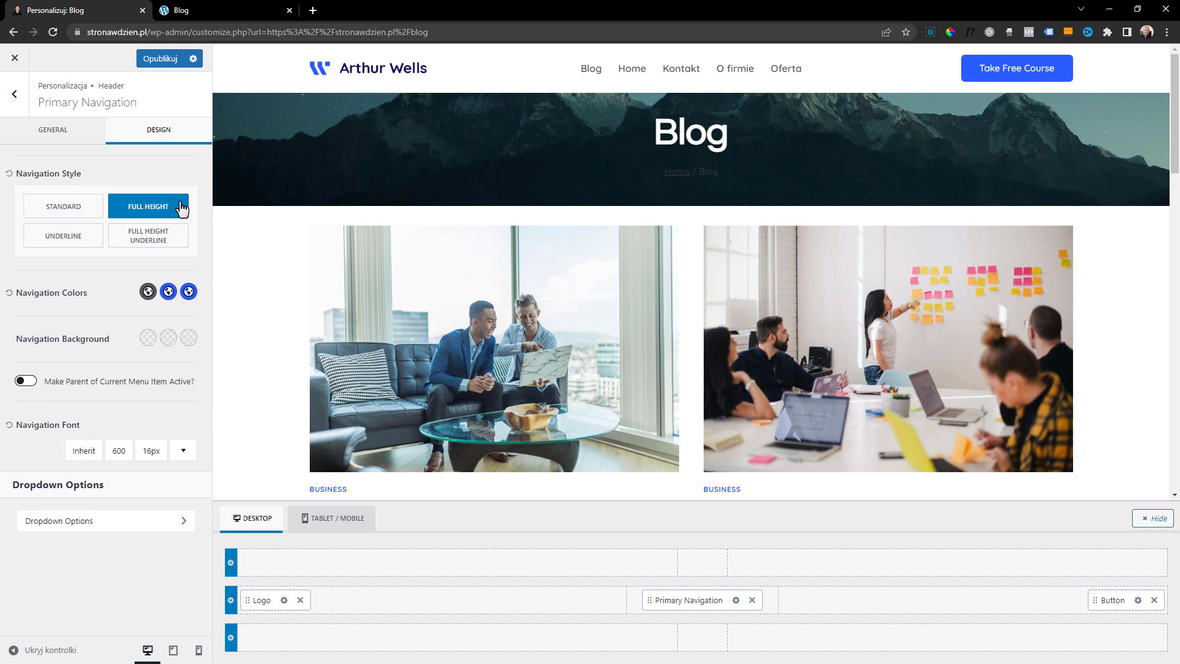
left_click(75, 235)
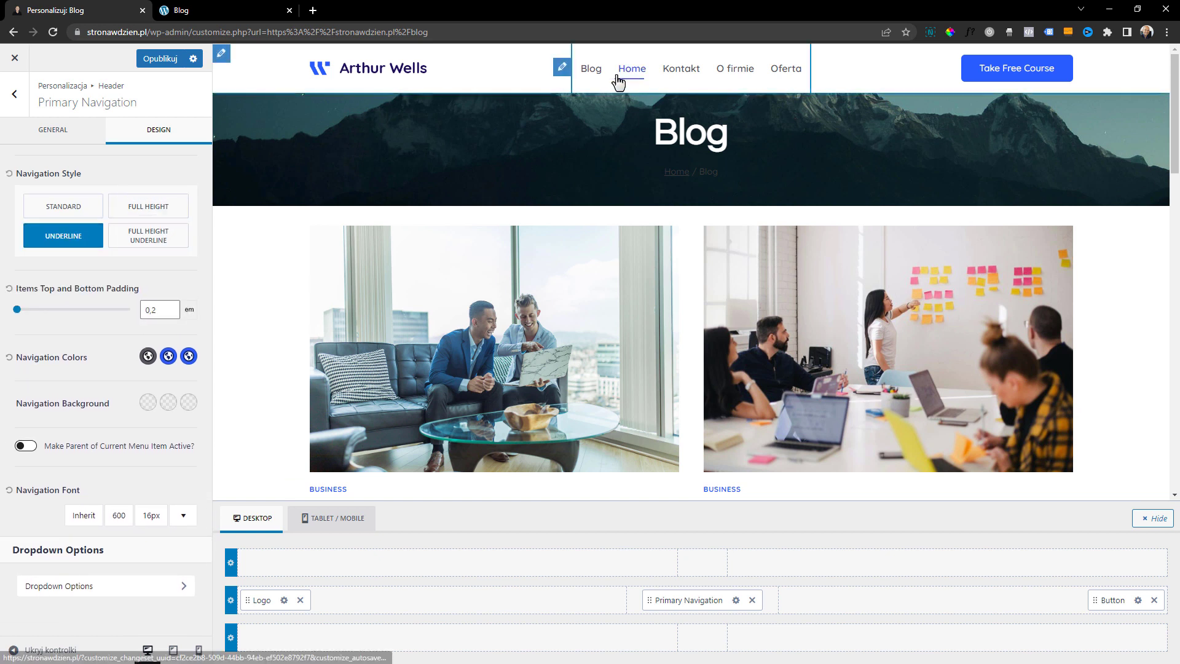
left_click(178, 209)
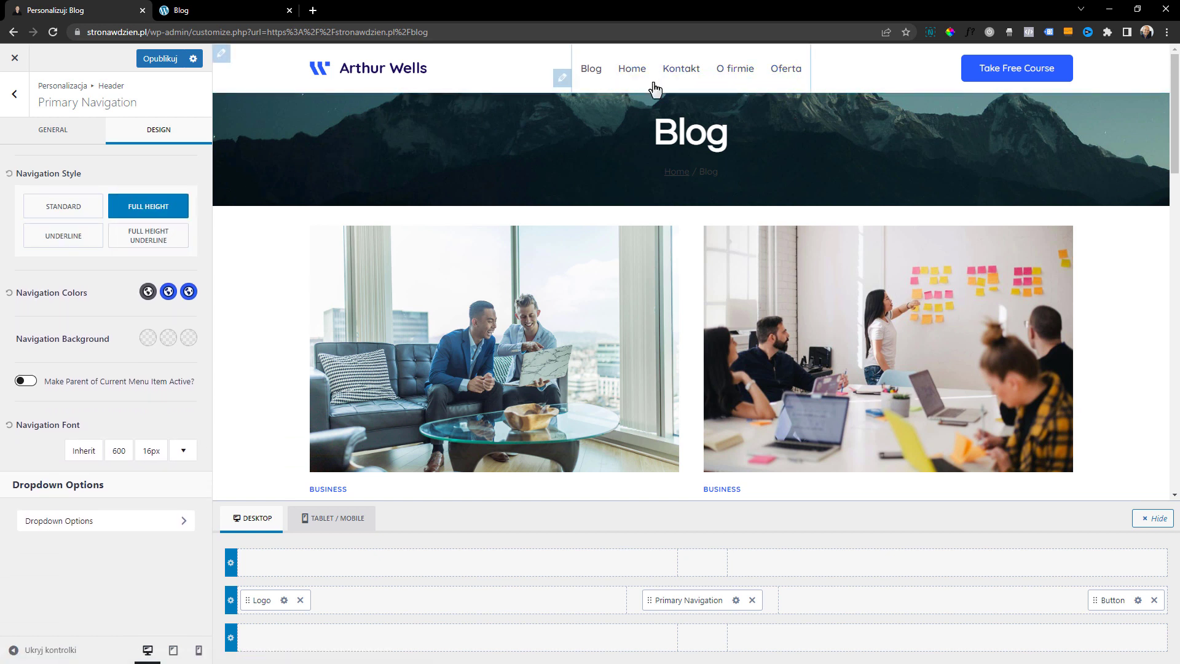
left_click(74, 212)
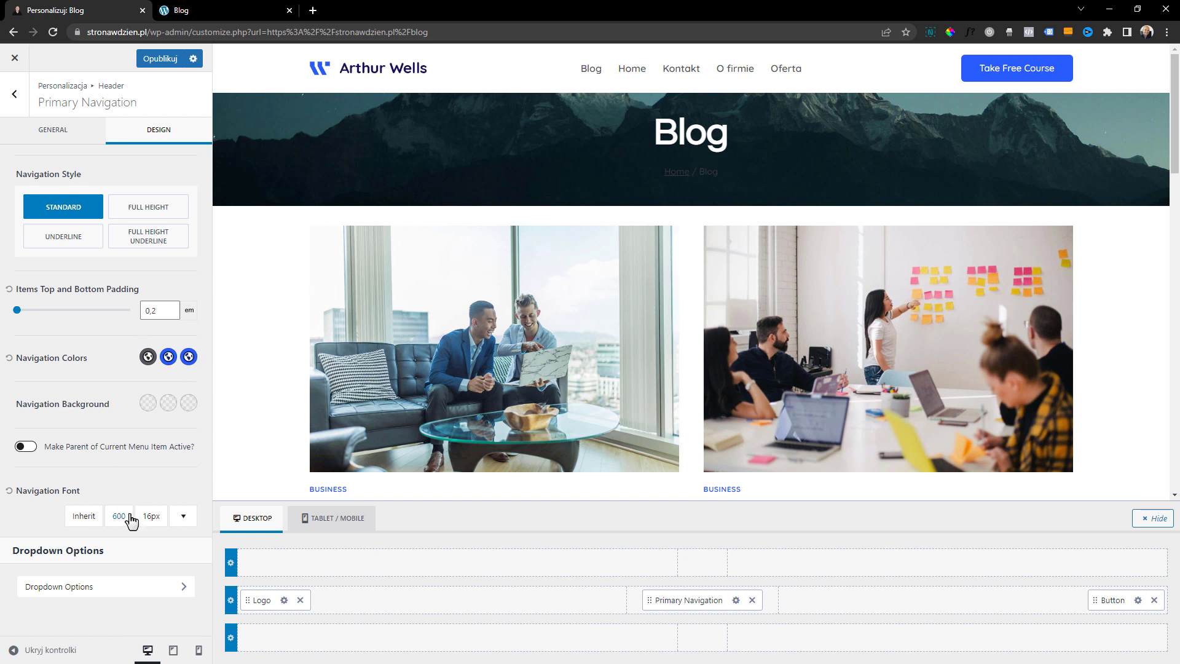
Set the Navigation Font size to 18 px, trying weight 700 and going back to 600
left_click(155, 518)
left_click(229, 342)
left_click(229, 343)
left_click(45, 381)
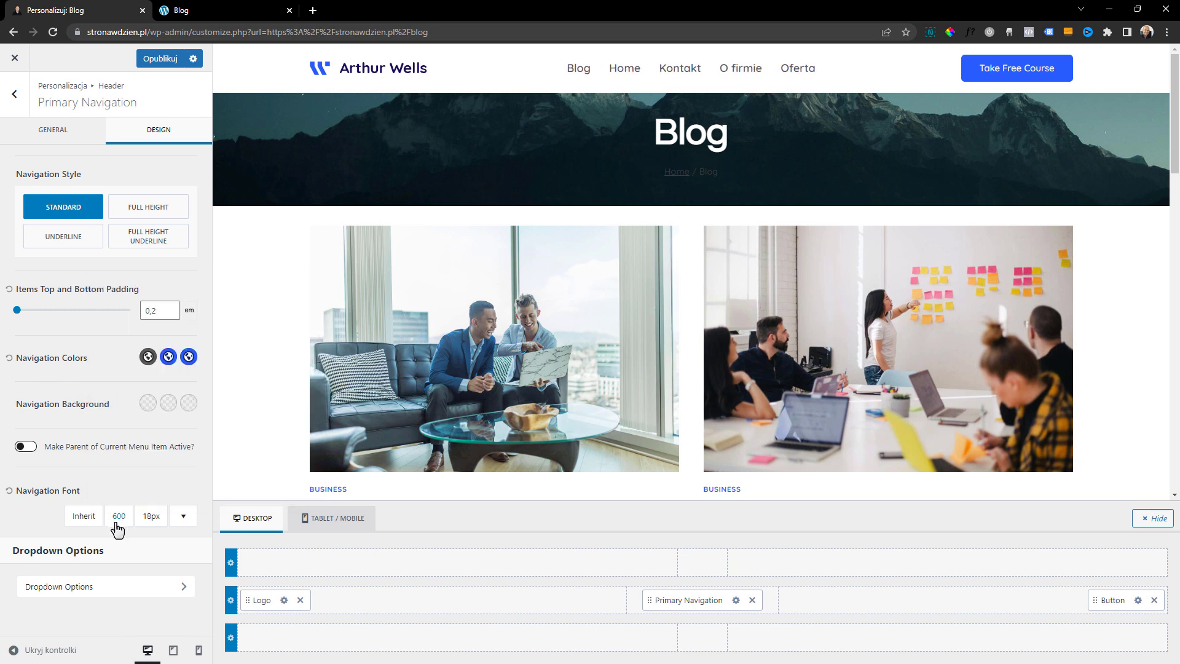
left_click(119, 518)
left_click(154, 420)
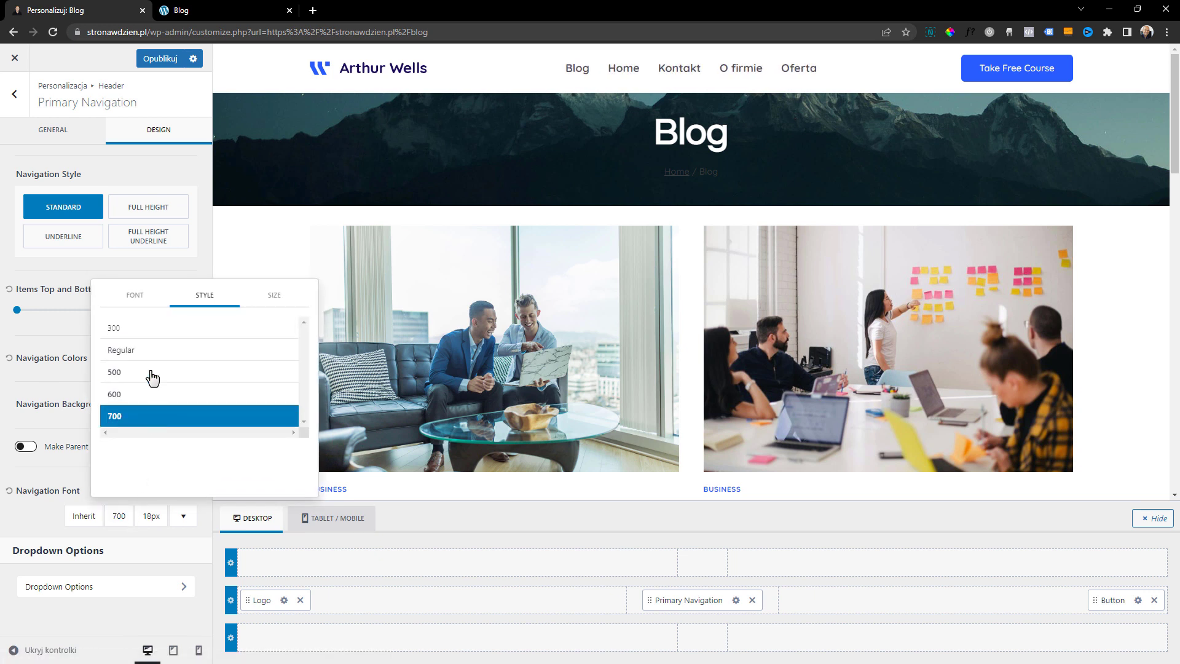
left_click(138, 394)
left_click(54, 412)
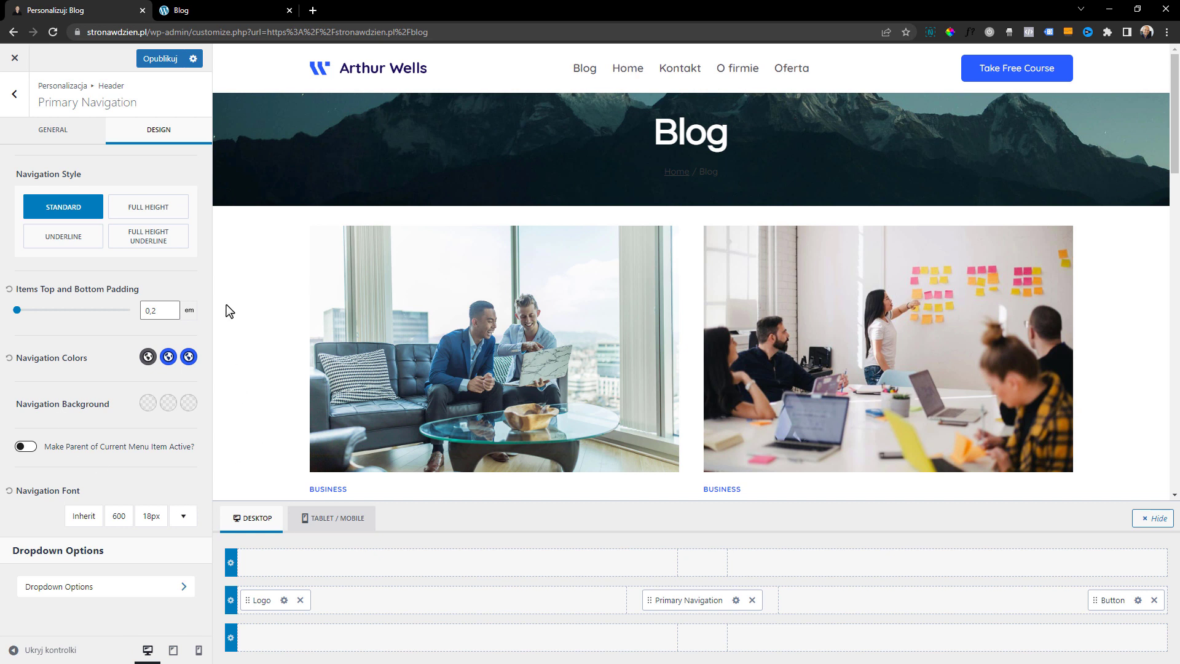
Examine the general and design options of the Dropdown Navigation and return to the header settings
left_click(90, 593)
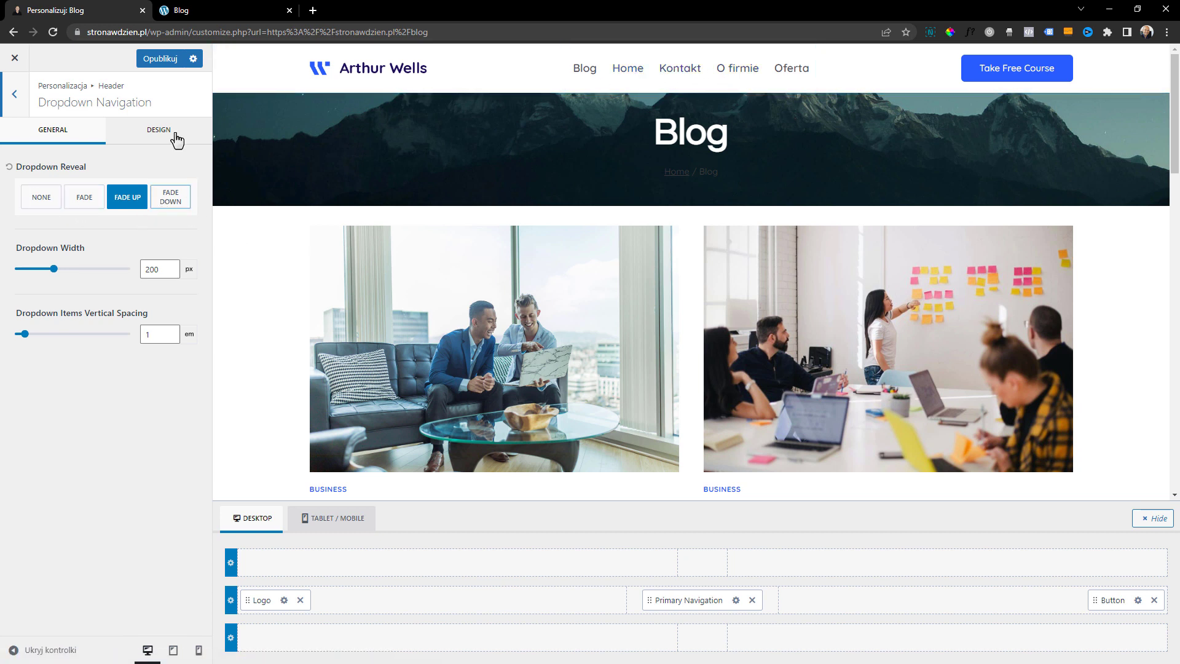
left_click(161, 132)
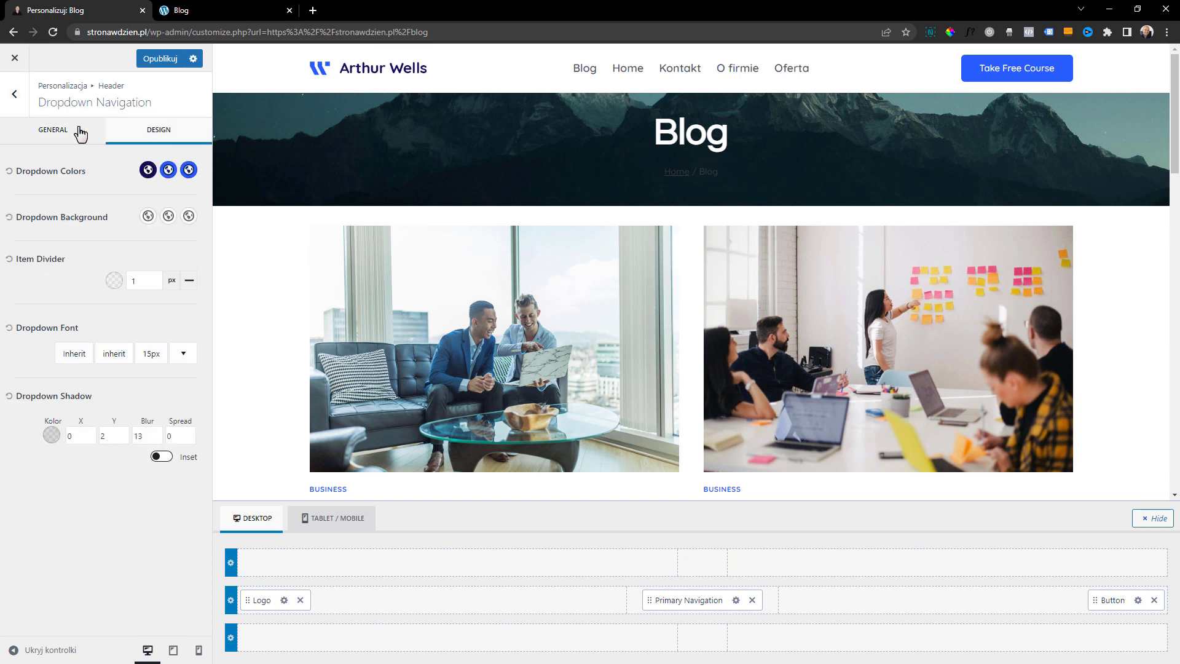
left_click(52, 130)
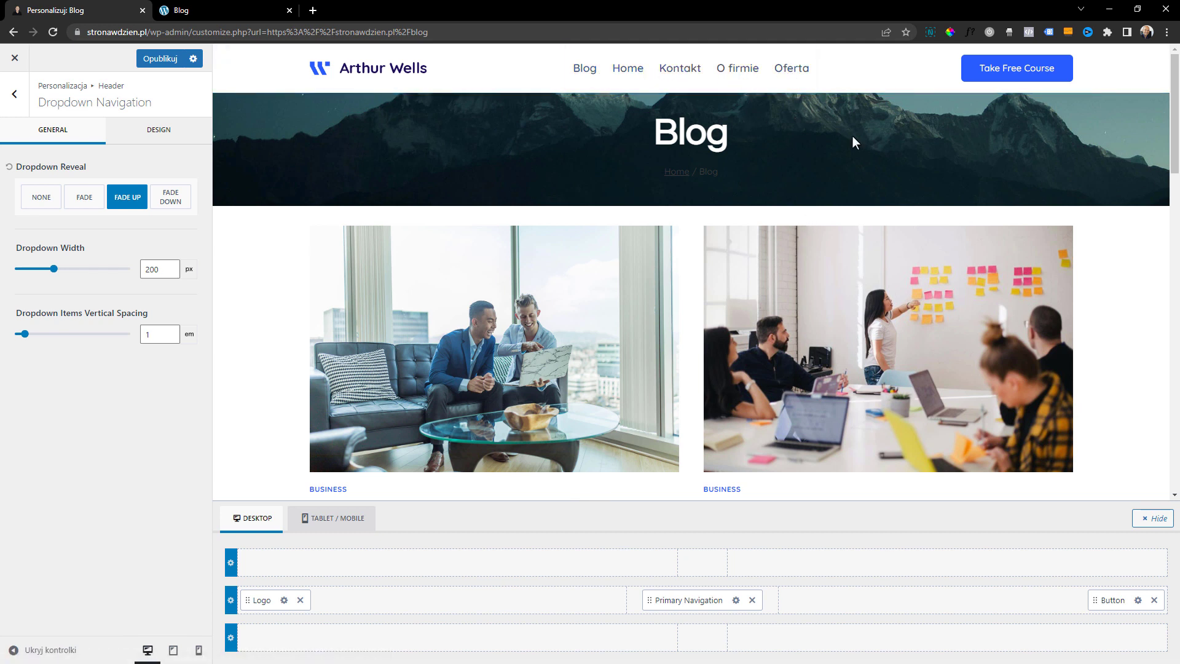
left_click(15, 94)
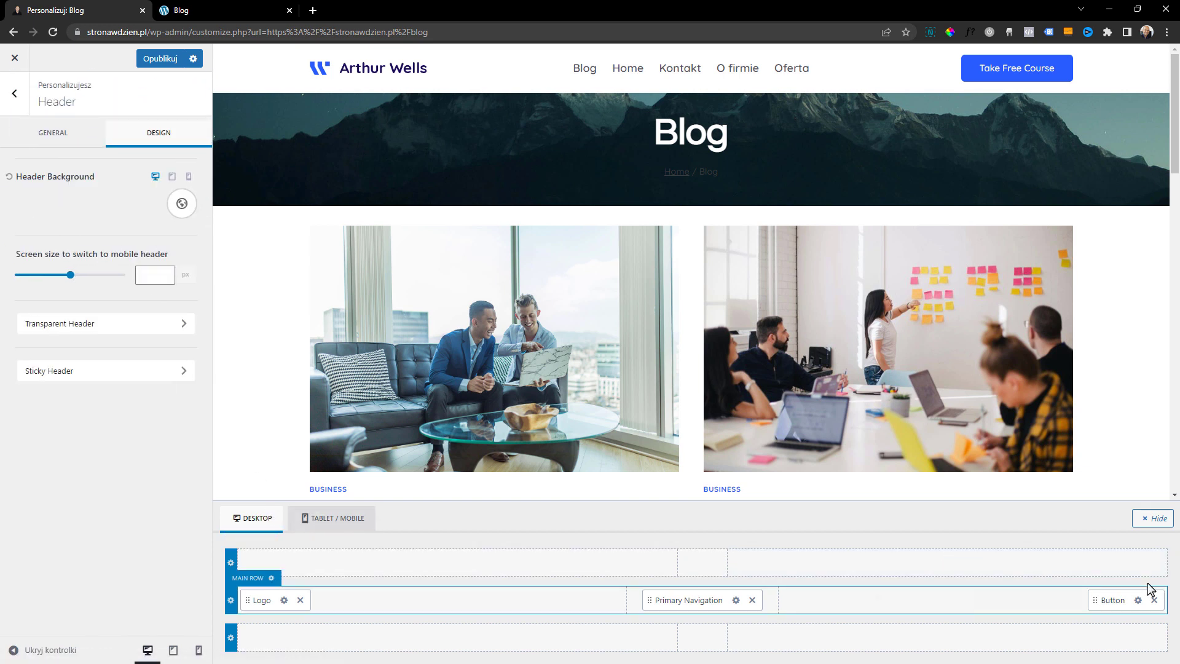
Label the header button "Zobacz oferte", set its URL to netgonet.pl/oferta and make it open in a new tab
left_click(1137, 599)
left_click(92, 186)
key("ctrl+a")
type("Zobacz ")
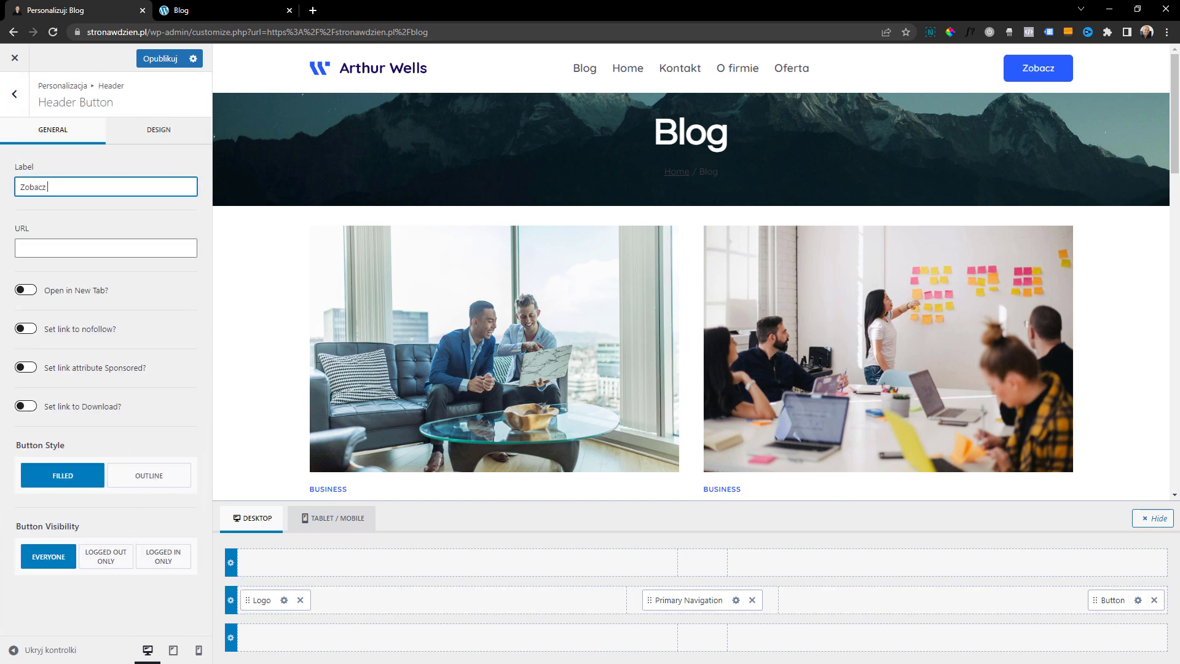
type("oferte")
left_click(66, 247)
type("netgonet")
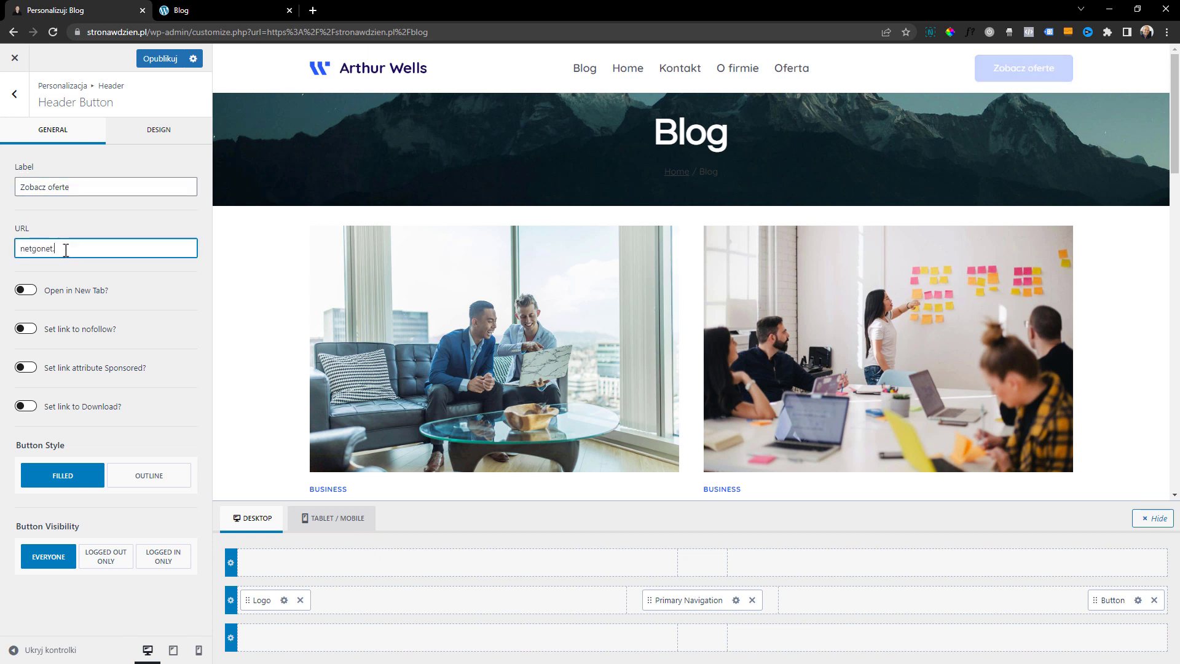
type(".pl/oferta")
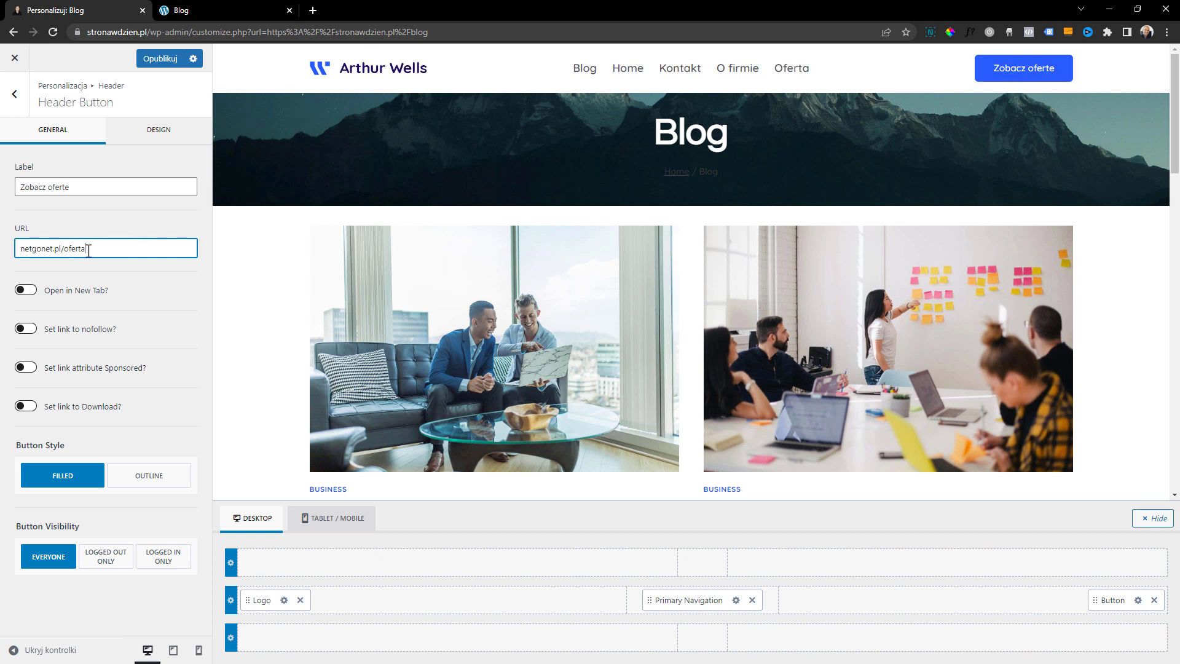
left_click(27, 294)
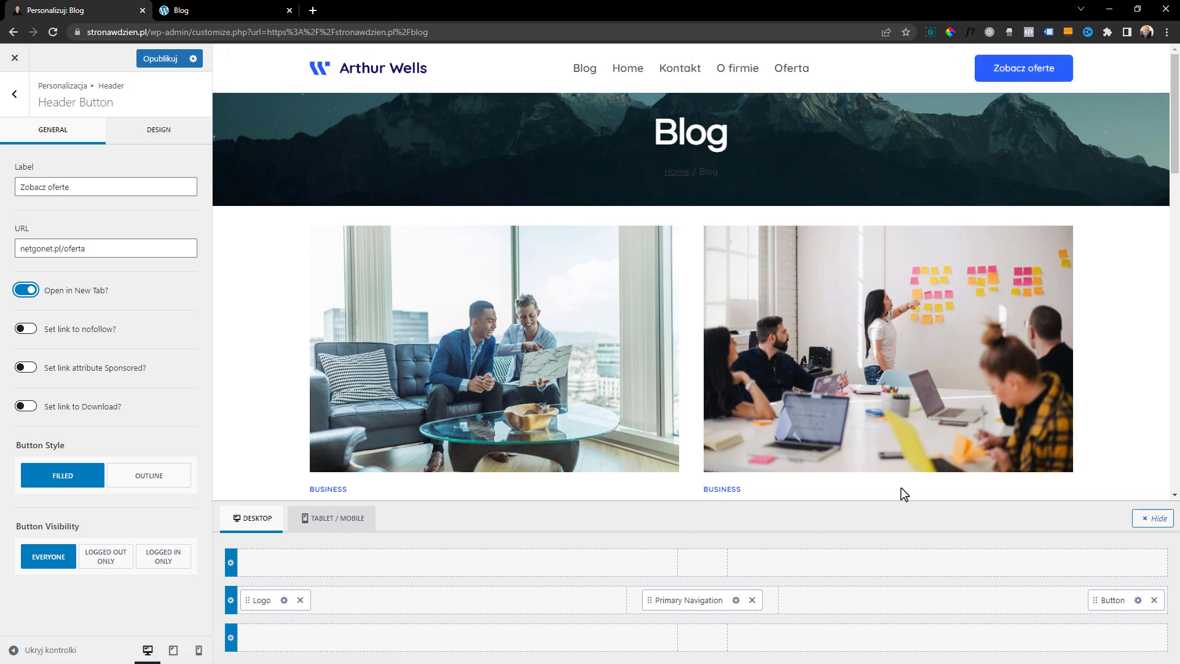
Add the Search and Social elements to the header's main row, between Primary Navigation and Button
left_click(866, 604)
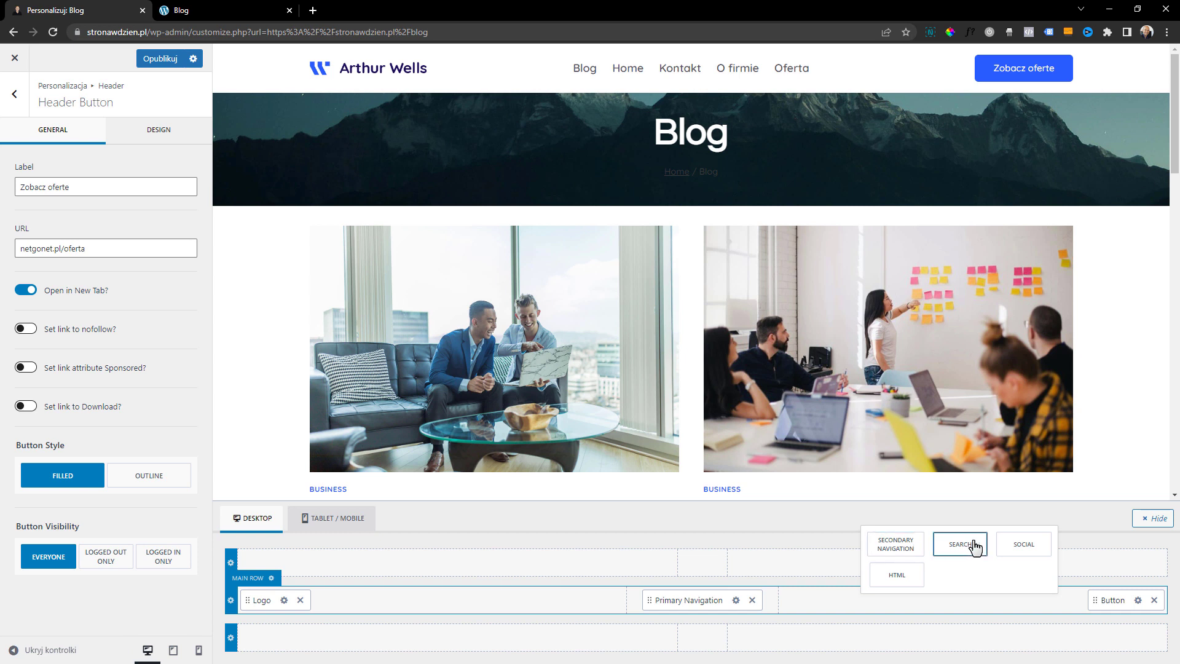
left_click(975, 551)
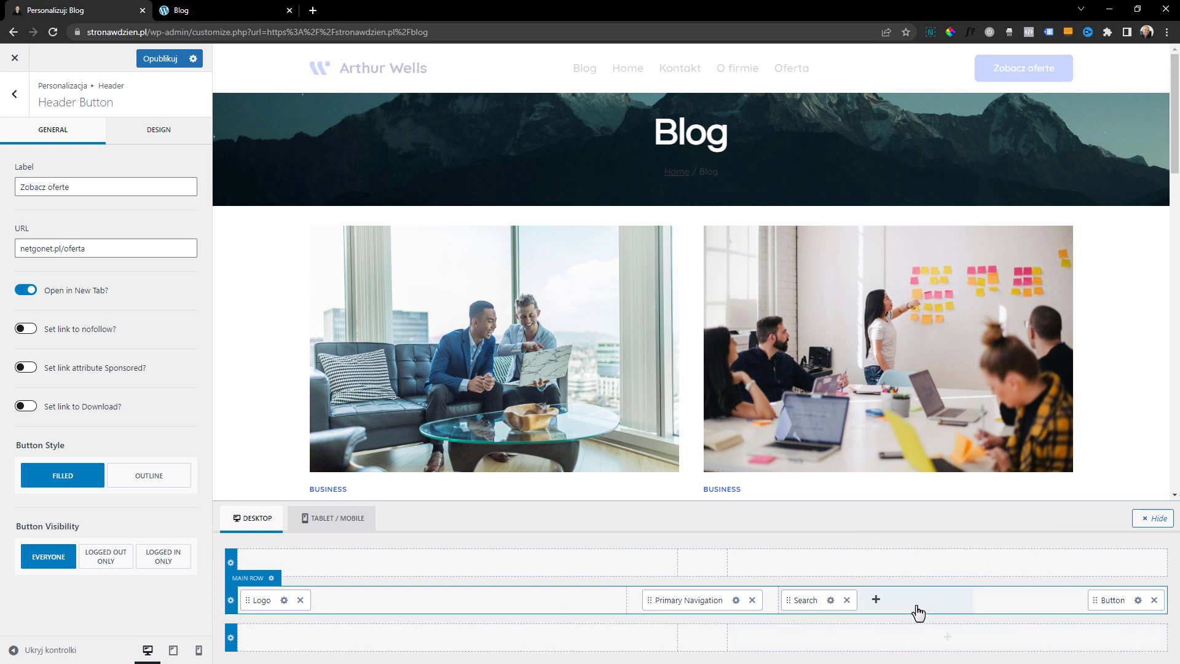
left_click(873, 599)
left_click(961, 577)
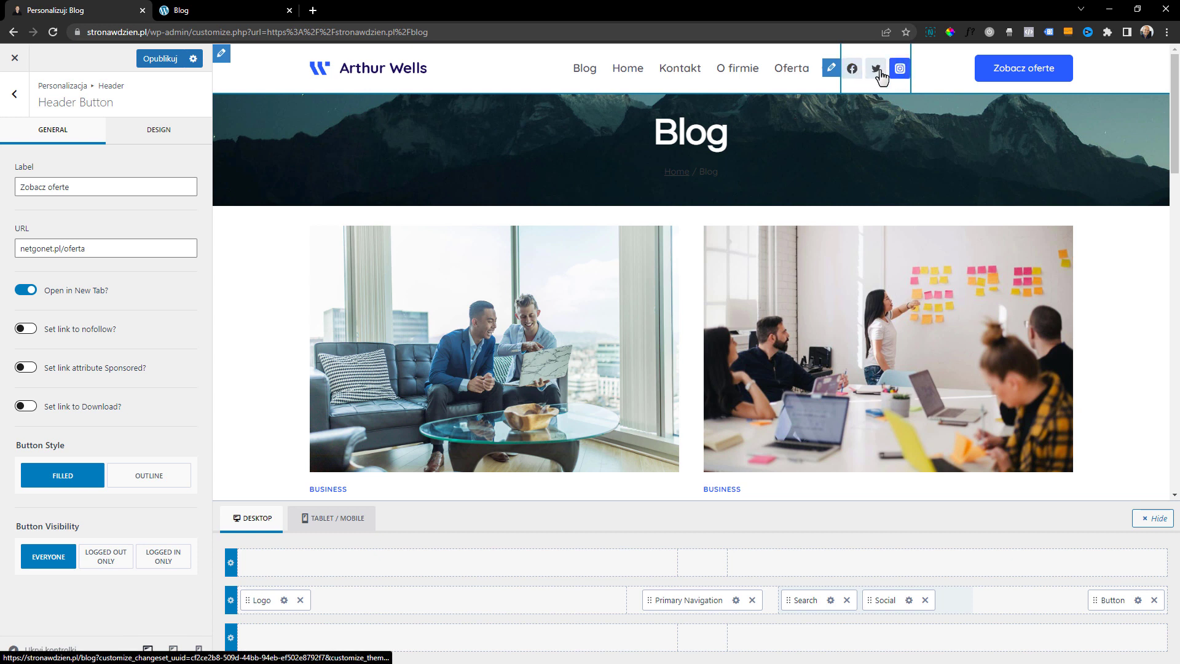
Switch the Instagram item of the header Social element to Image and add a WhatsApp item
left_click(836, 68)
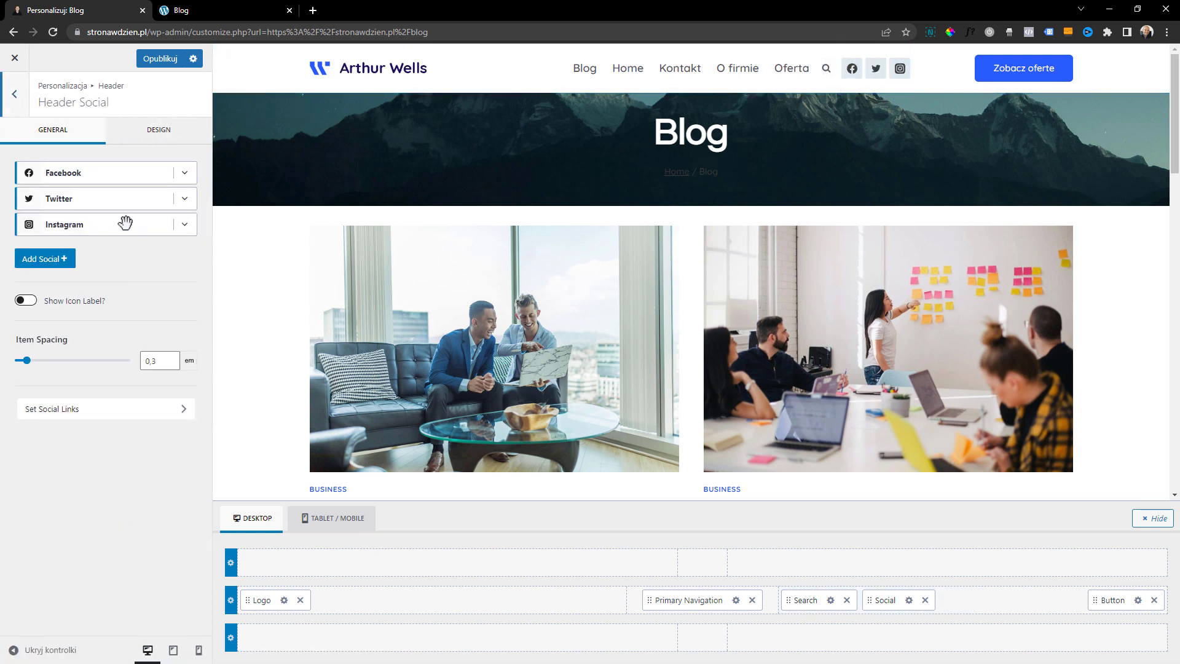
left_click(187, 226)
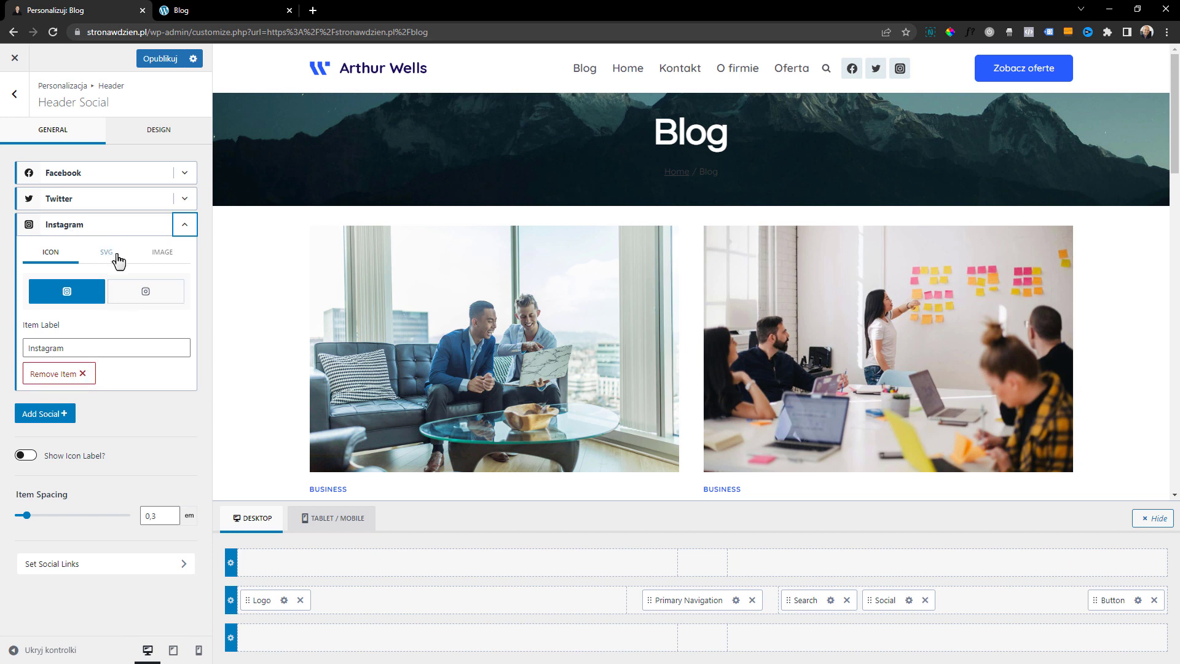
left_click(183, 253)
left_click(58, 456)
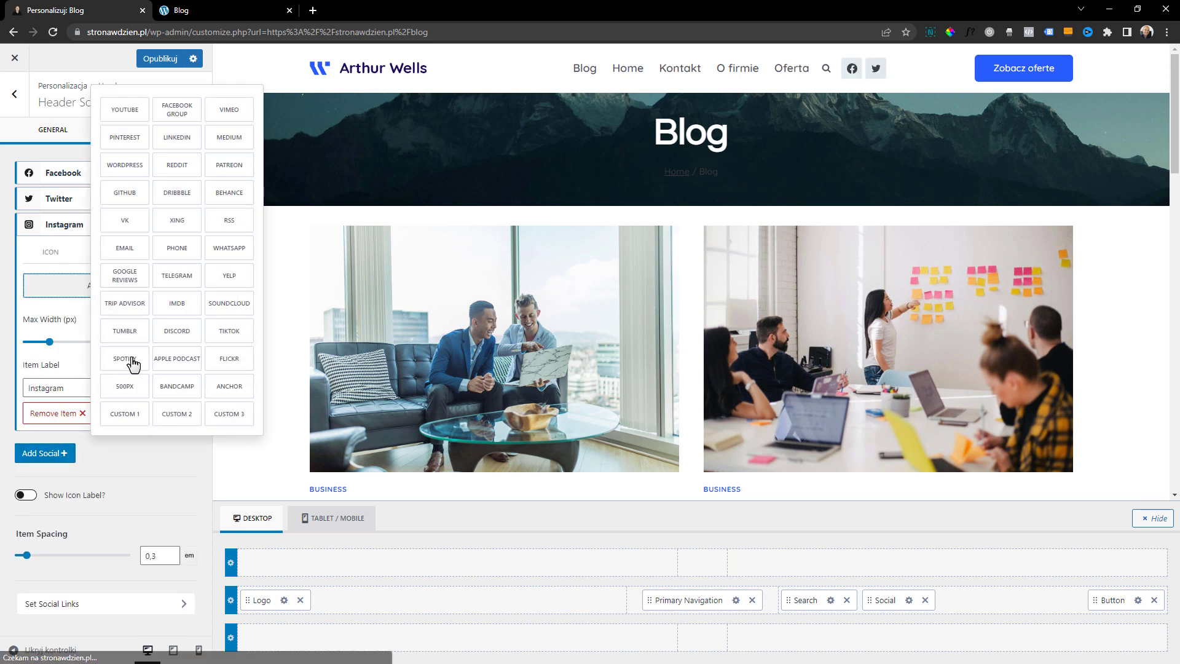
left_click(232, 247)
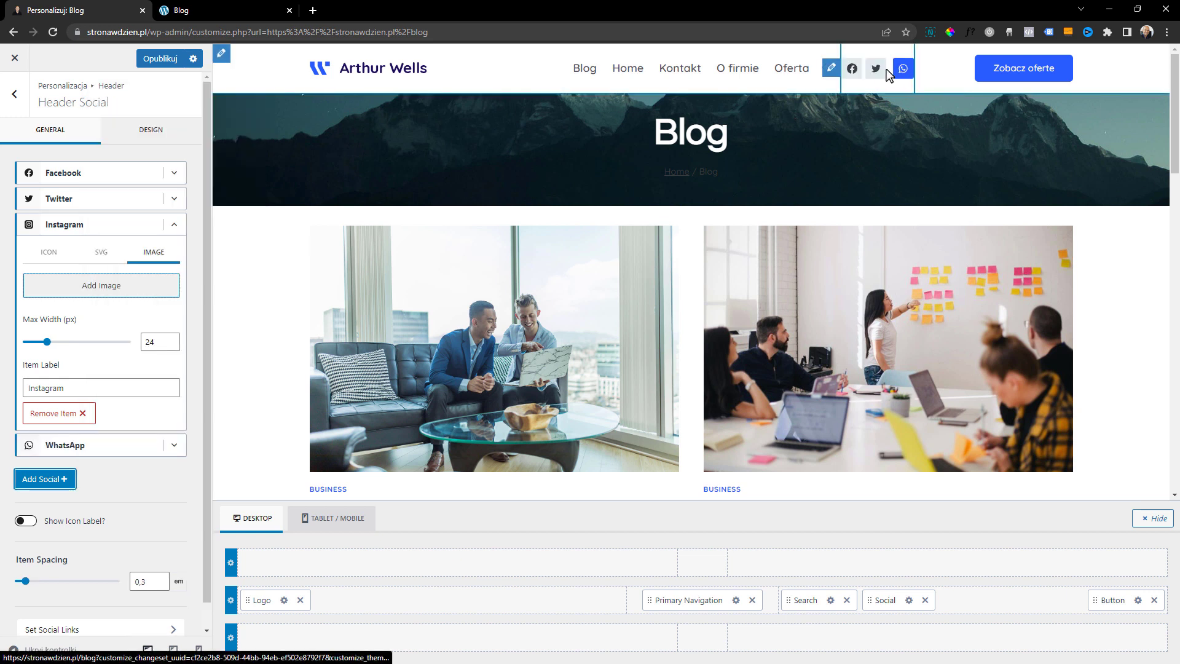
Set the header social icons' initial color to the palette blue 295CFF, after trying the dark gray 3D3D3D
left_click(154, 130)
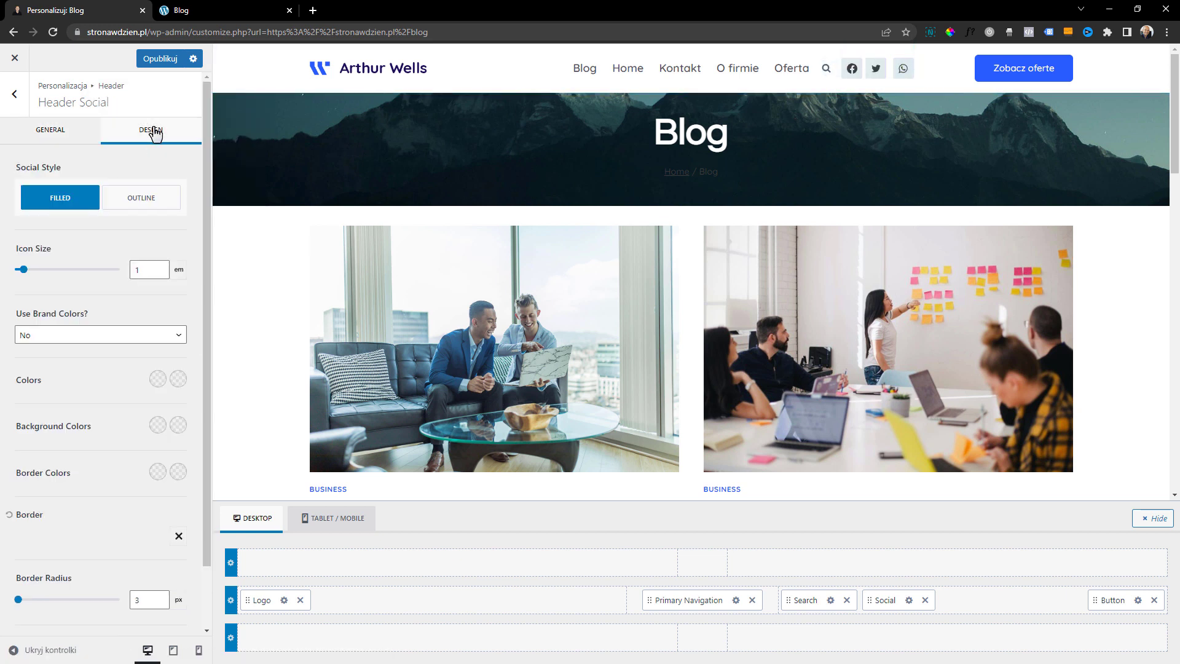
scroll(90, 281, "down", 1)
scroll(94, 209, "up", 2)
left_click(47, 141)
left_click(146, 124)
left_click(157, 378)
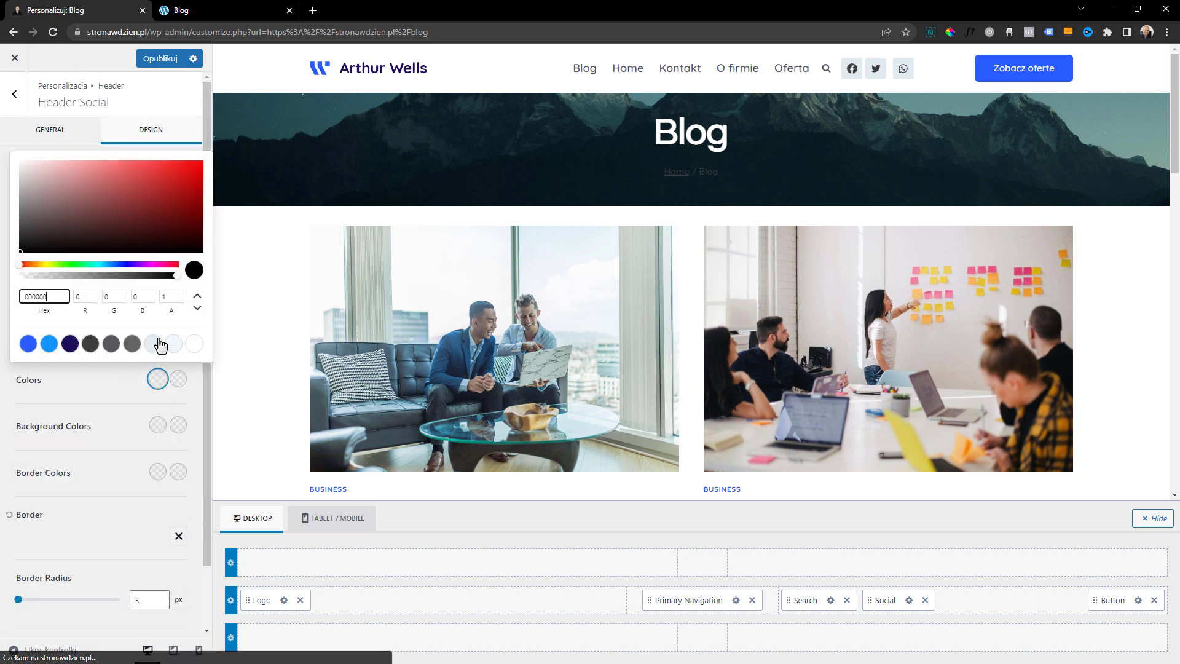
left_click(90, 343)
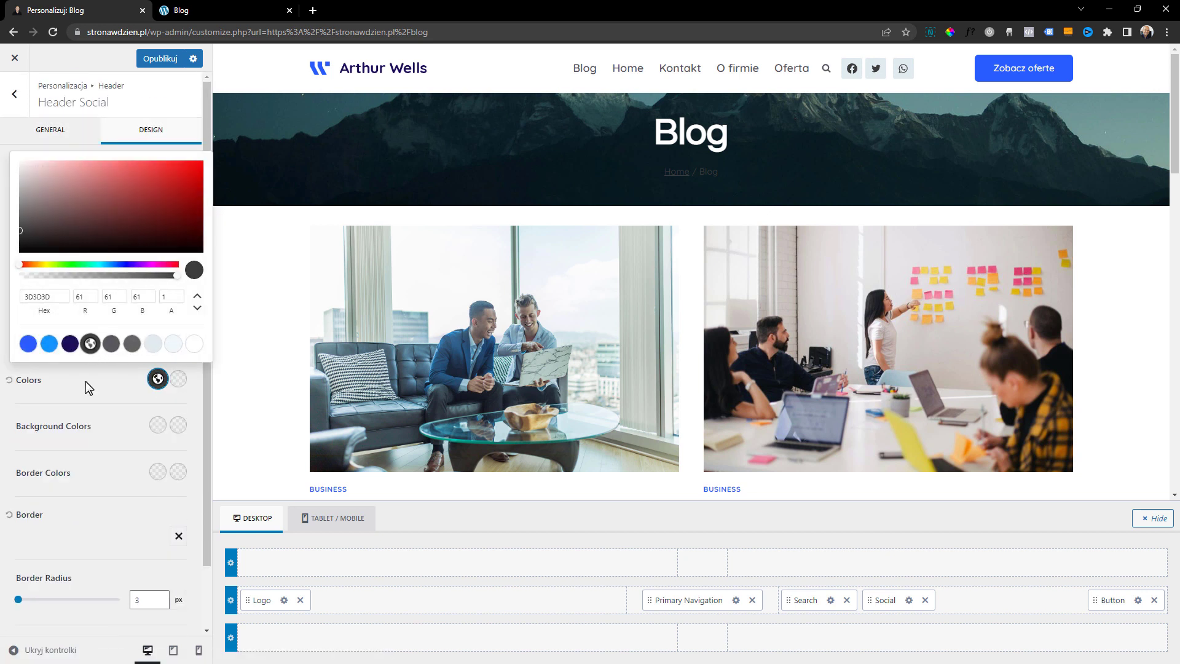
left_click(86, 381)
left_click(157, 378)
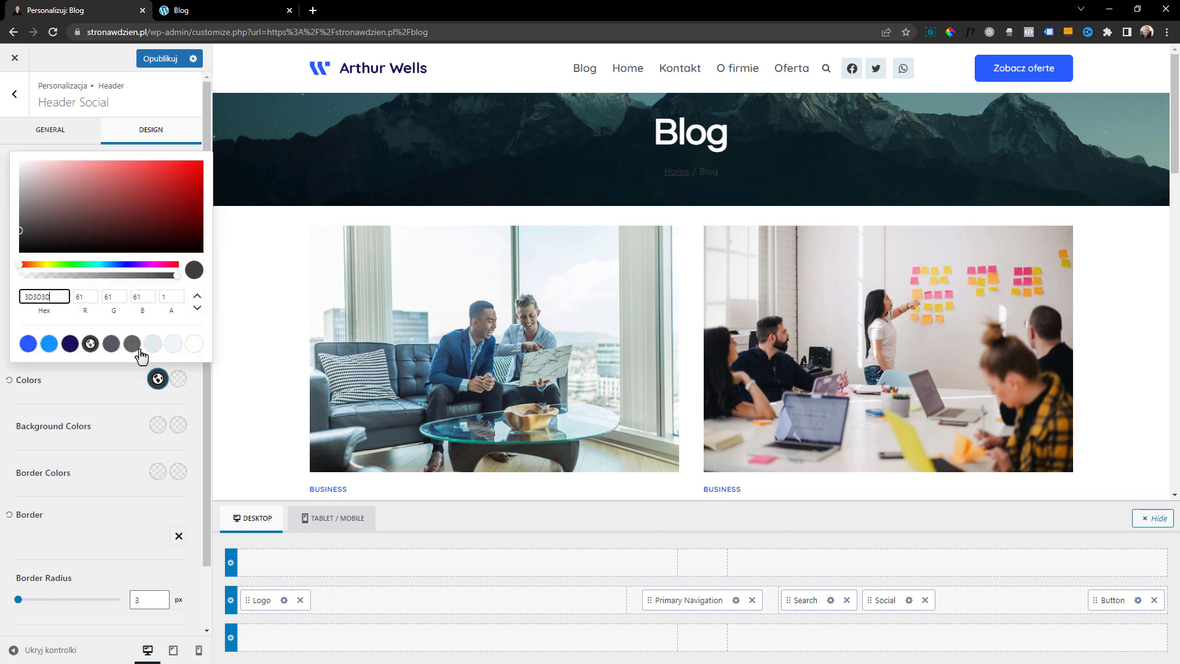
left_click(28, 344)
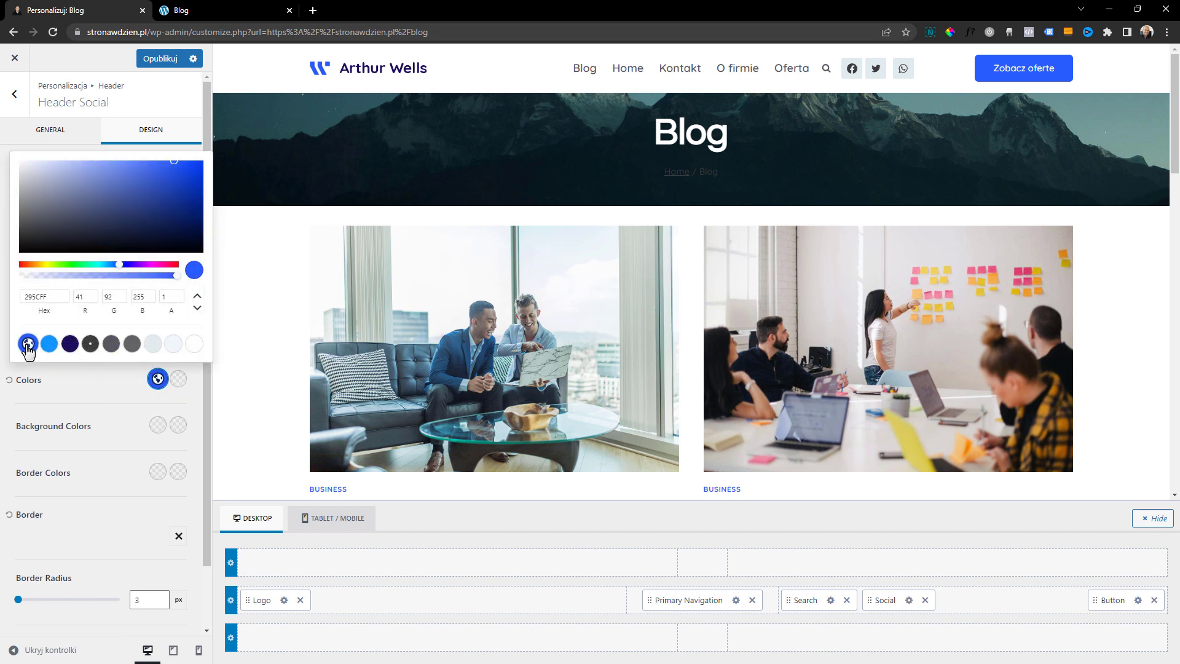
left_click(97, 395)
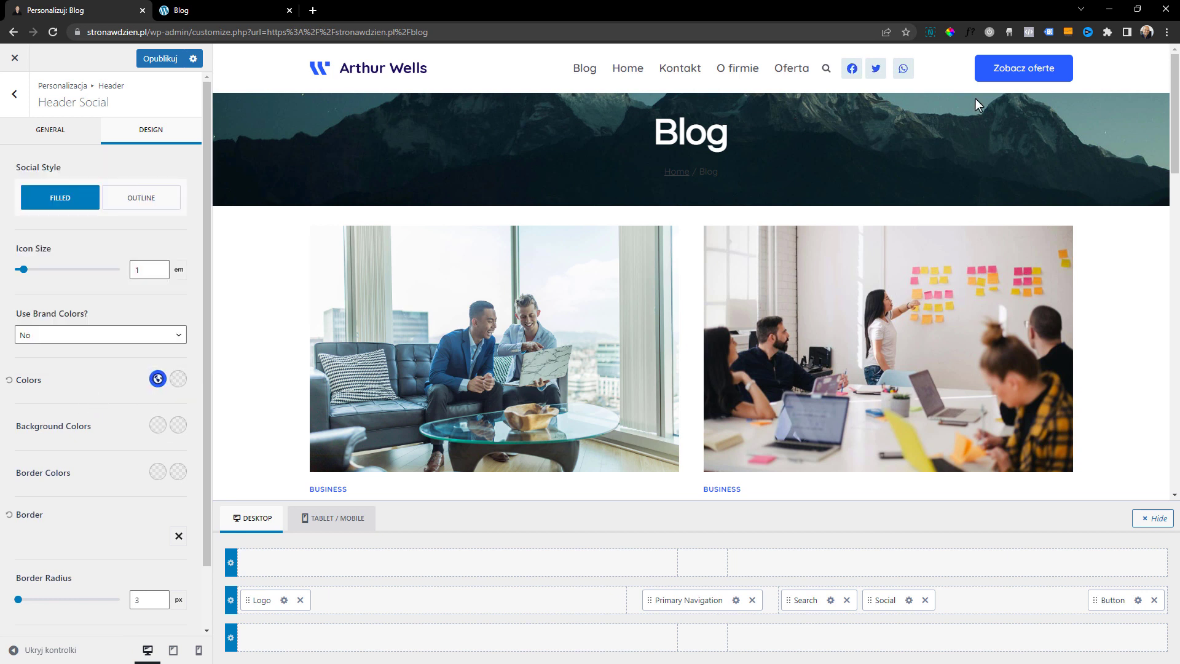
Open the Social Links settings from the header Social element and look through the social network link fields
left_click(74, 141)
scroll(120, 529, "down", 1)
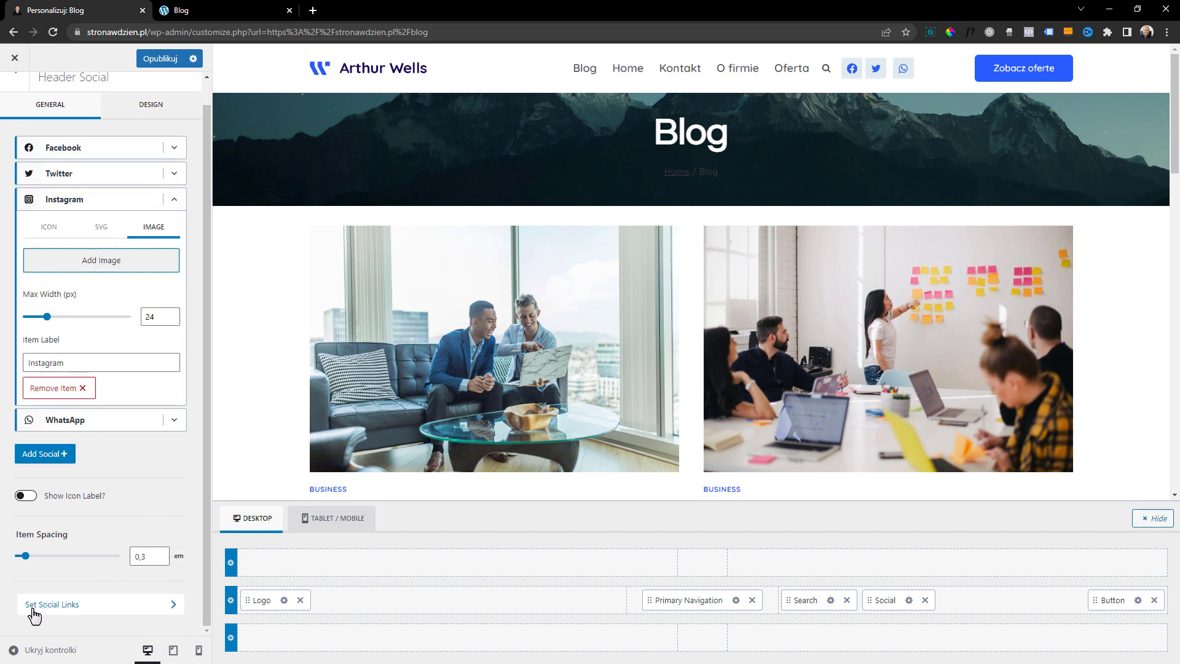
left_click(62, 607)
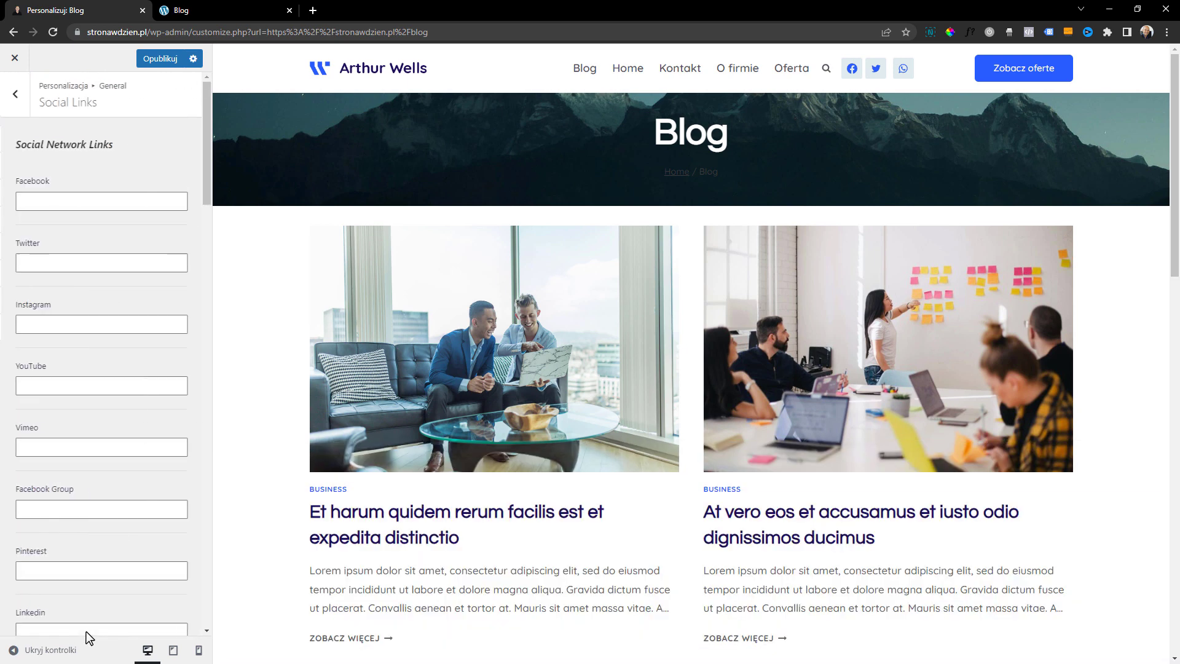
scroll(120, 202, "down", 10)
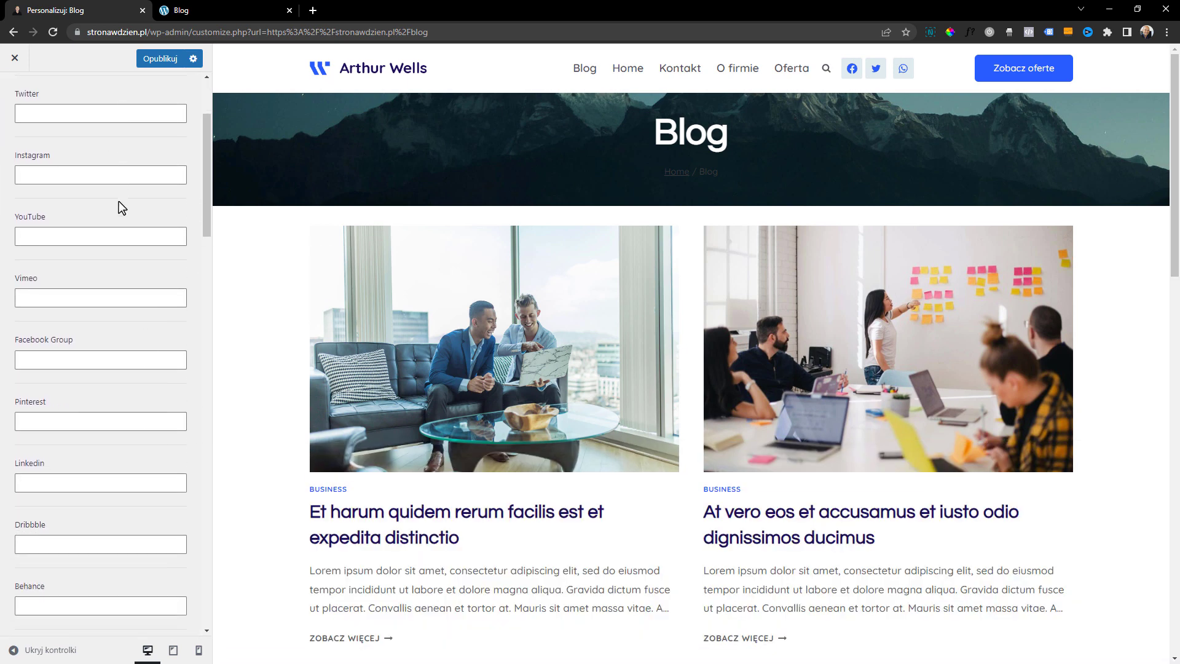
scroll(120, 202, "down", 12)
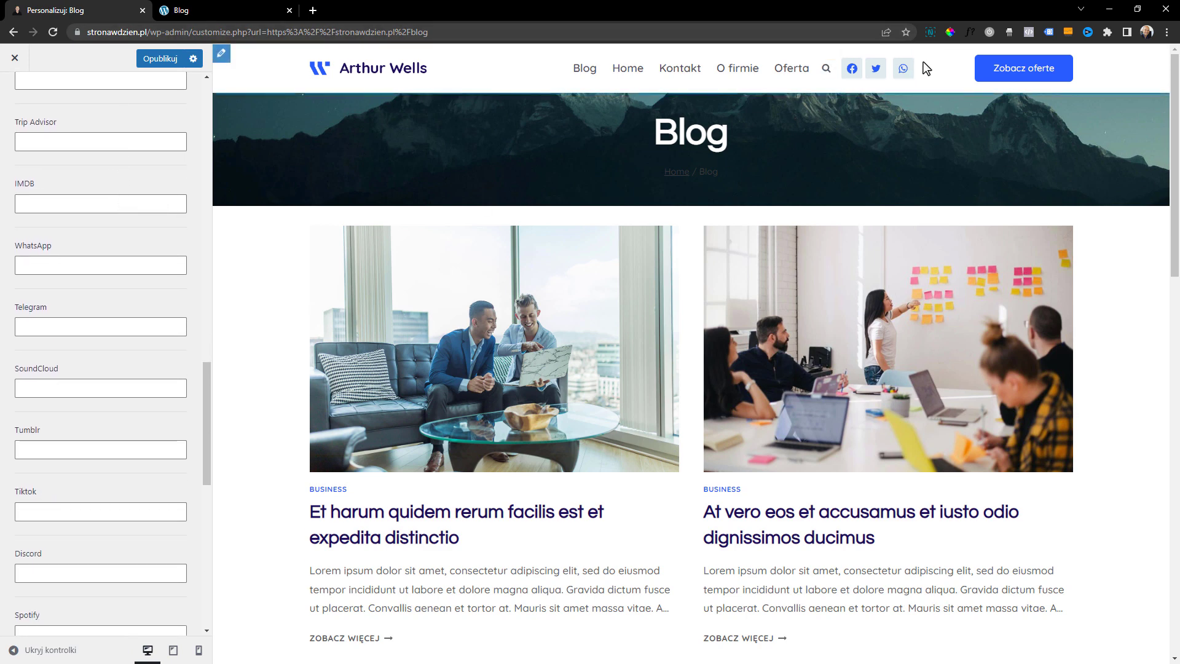
Remove the Social and Search elements from the header's main row
left_click(831, 69)
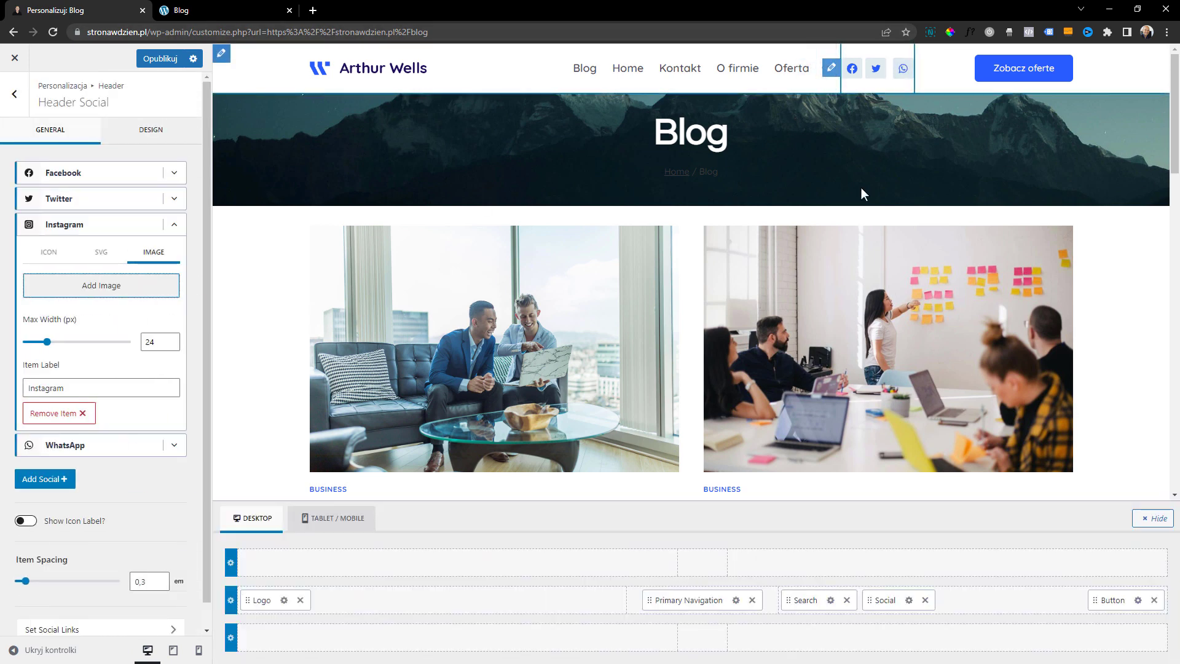
left_click(925, 600)
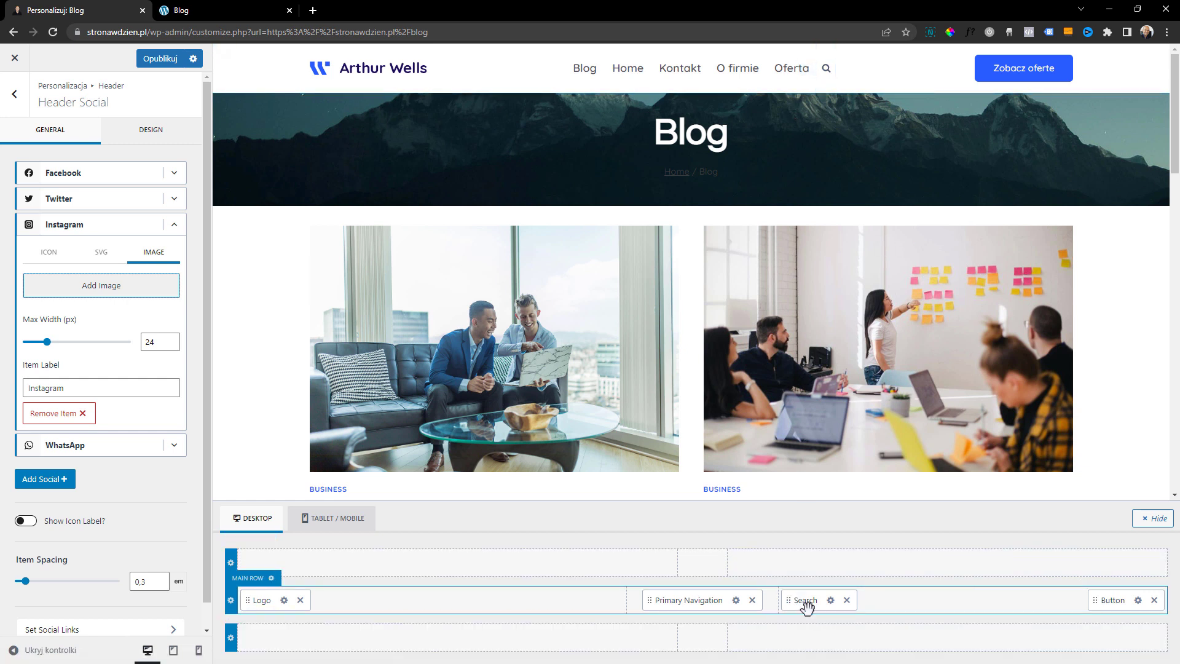
left_click(846, 601)
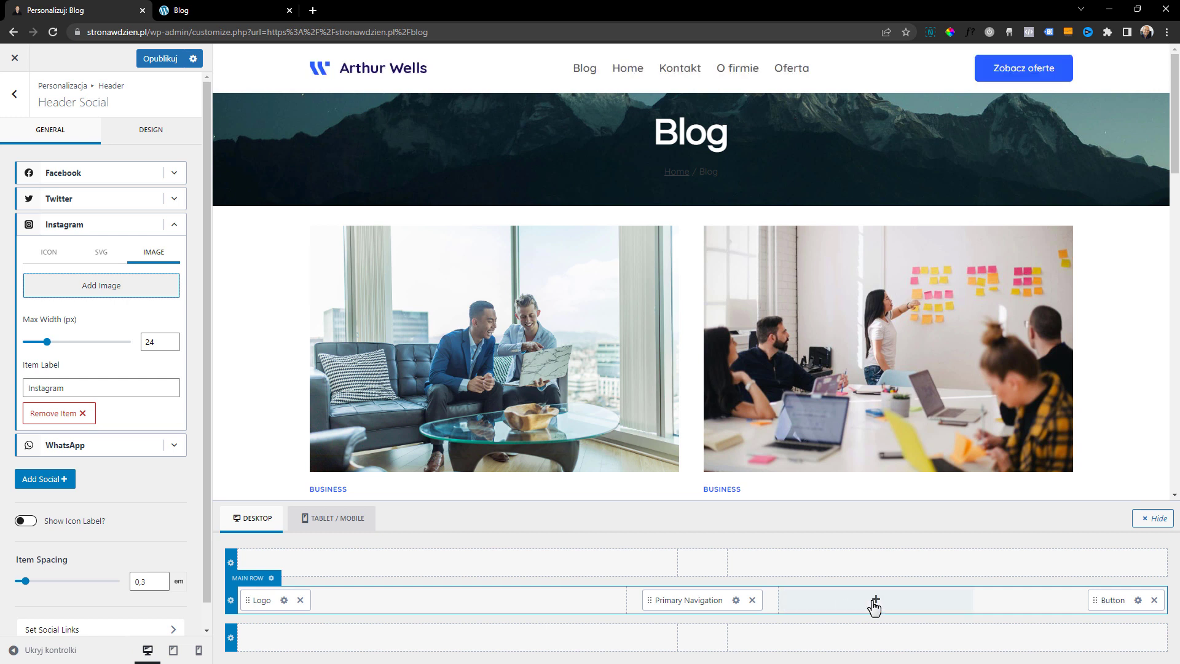
Try the Social and Secondary Navigation elements in the header's top row, then remove both
left_click(875, 600)
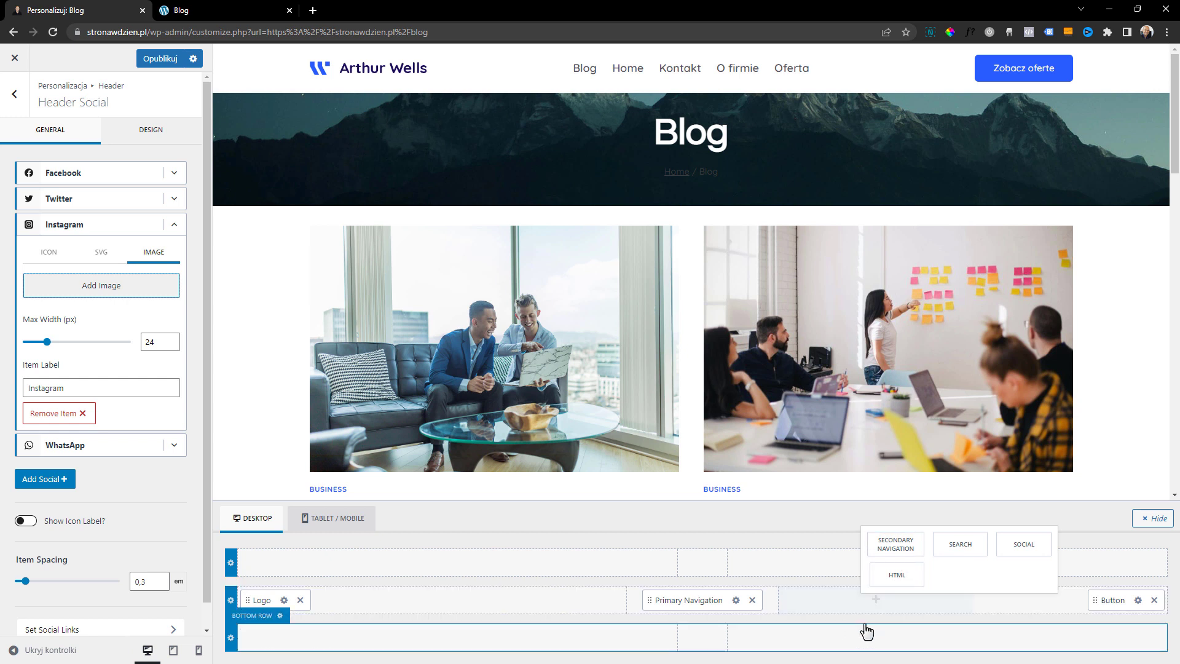
left_click(724, 573)
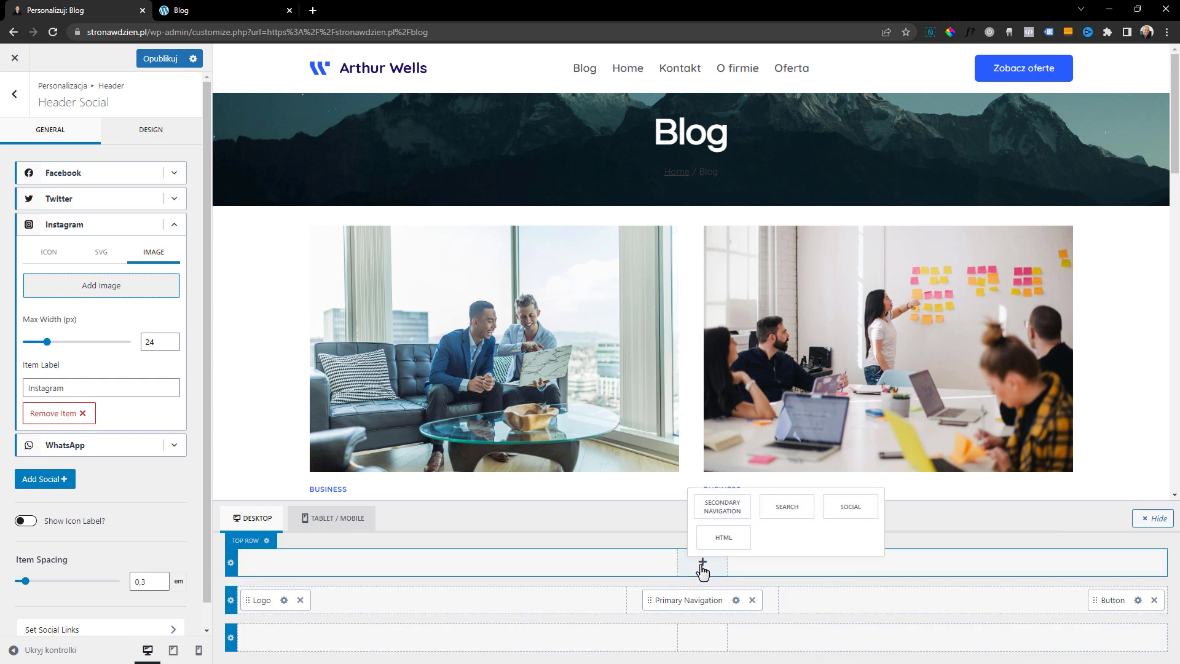
left_click(848, 510)
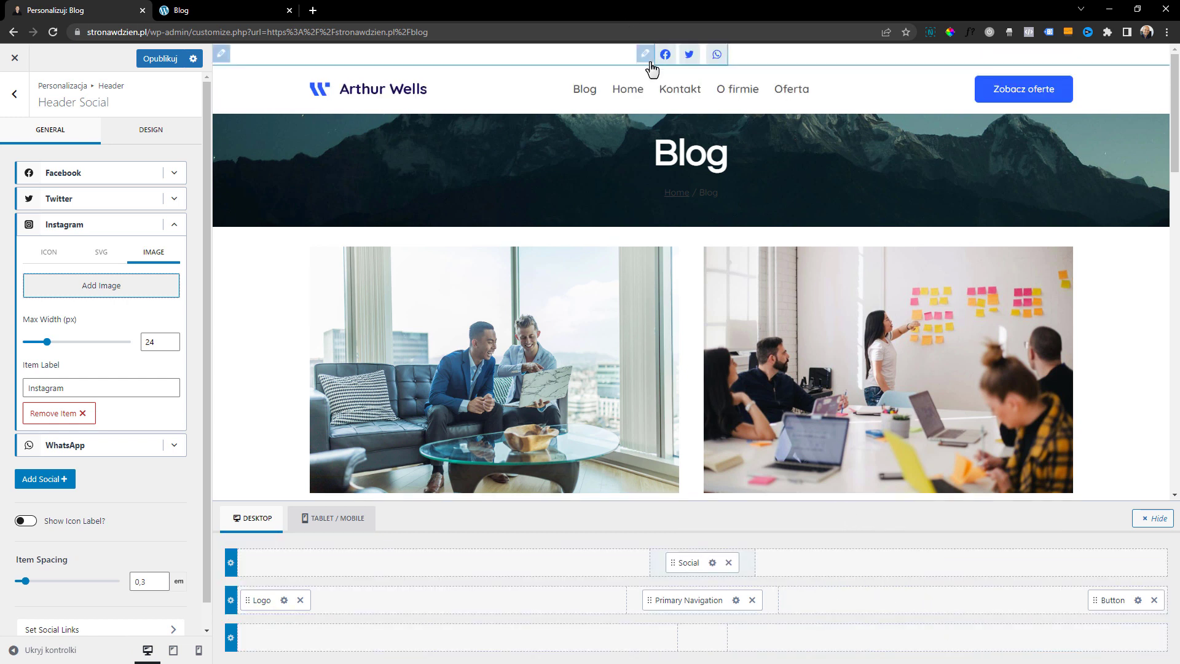
left_click(858, 562)
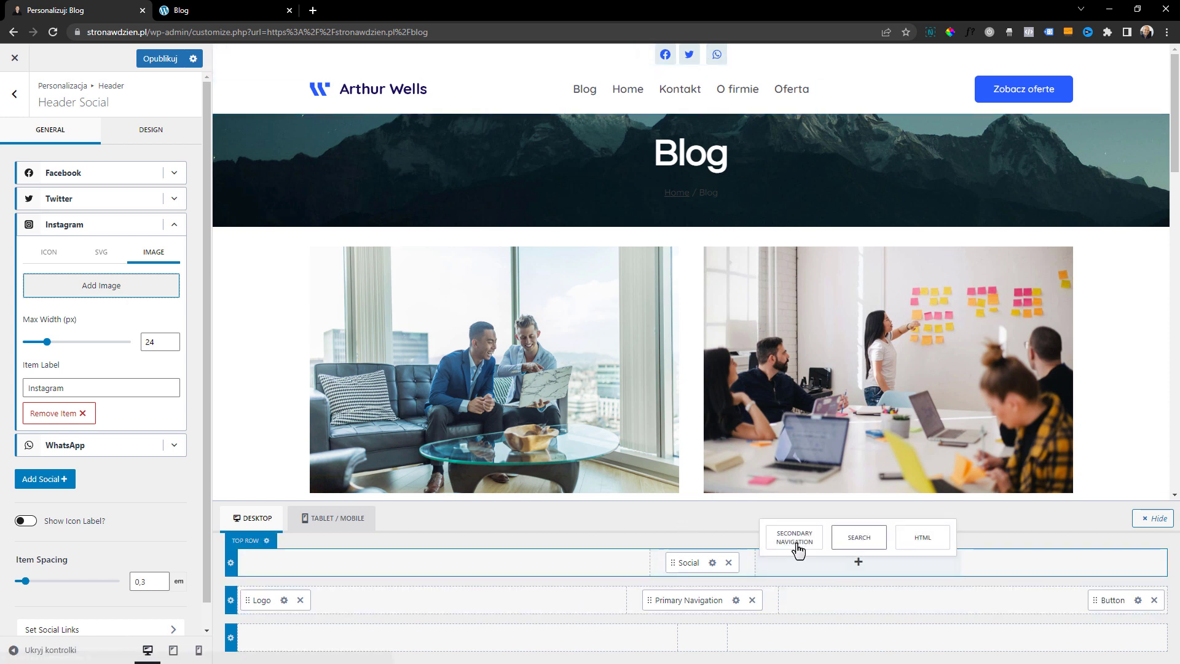
left_click(792, 537)
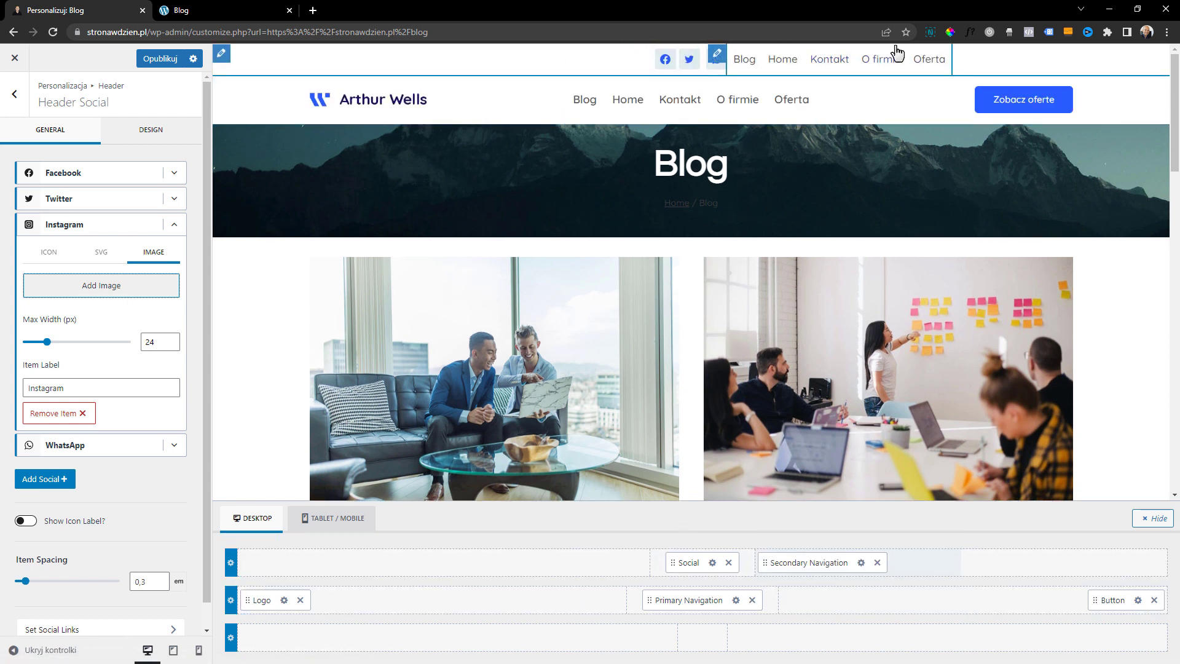
left_click(877, 562)
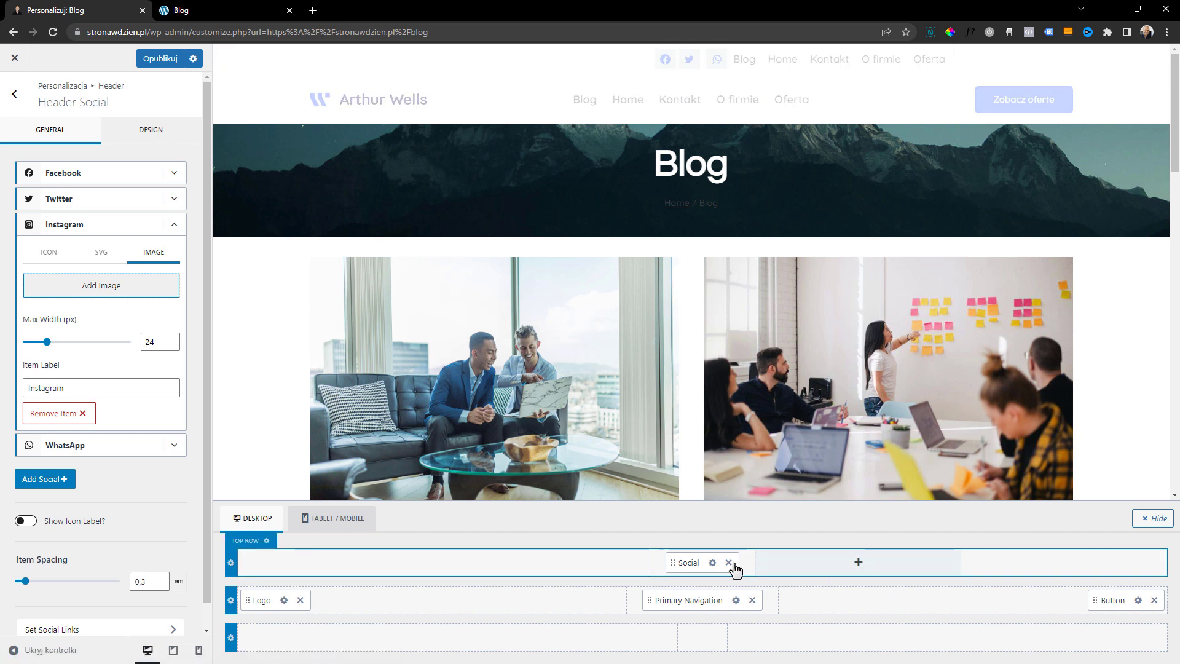
left_click(728, 562)
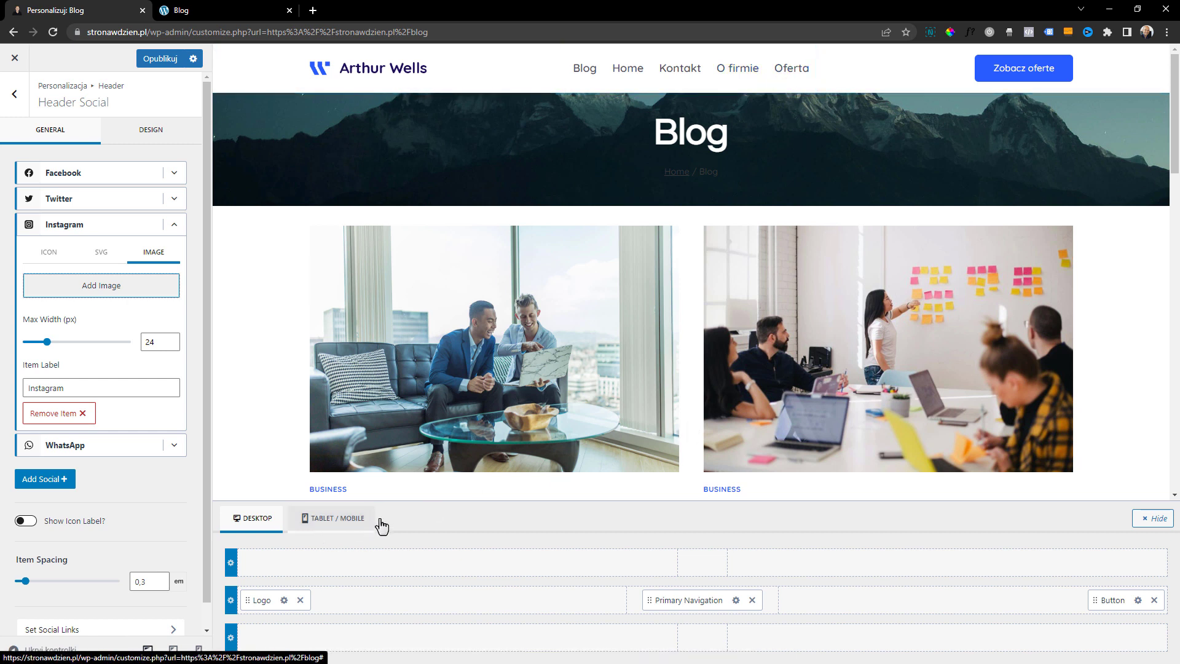
Preview the header in the tablet and mobile views, including the expanded hamburger menu in each
left_click(332, 520)
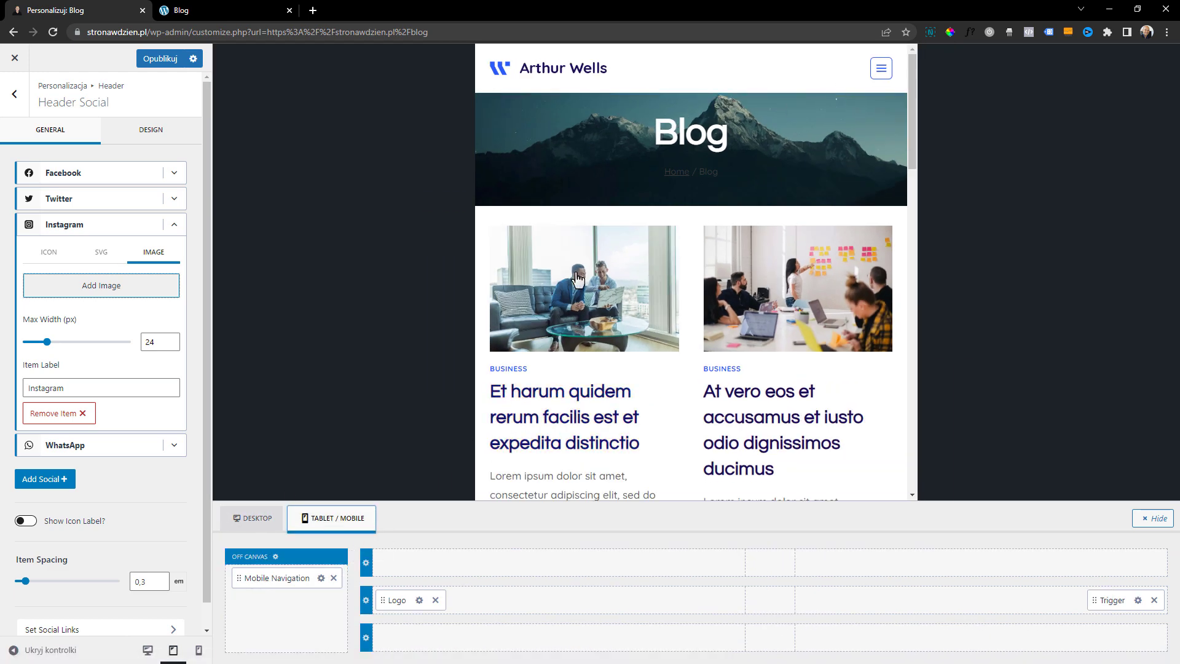
left_click(882, 72)
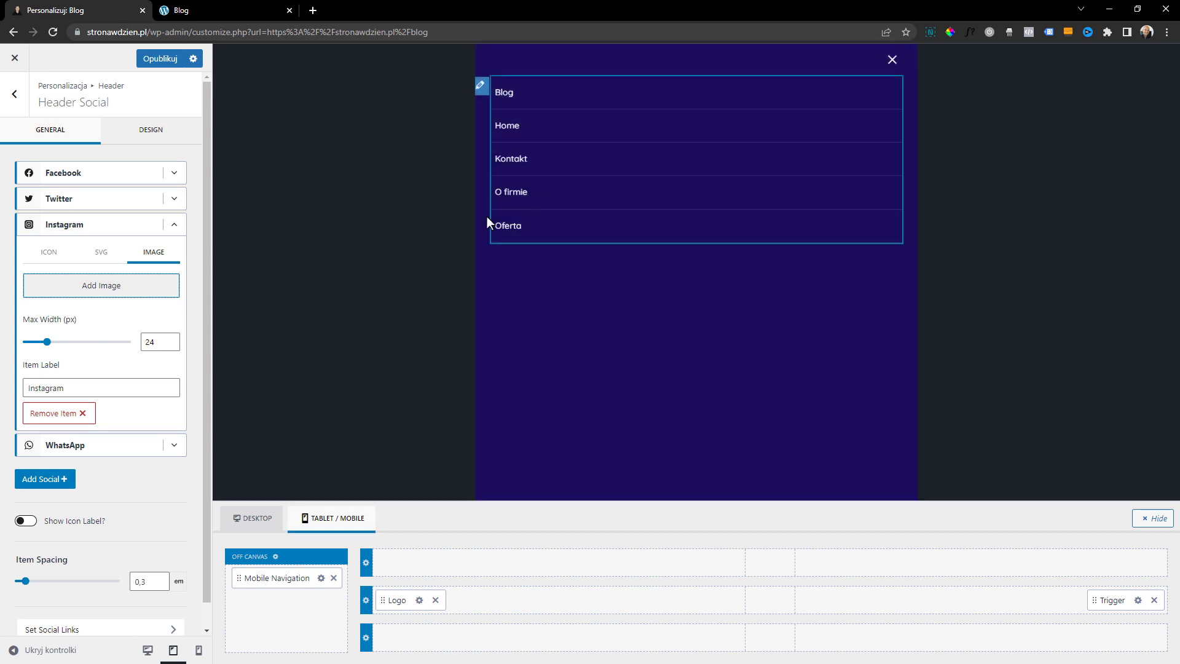
left_click(892, 59)
left_click(198, 649)
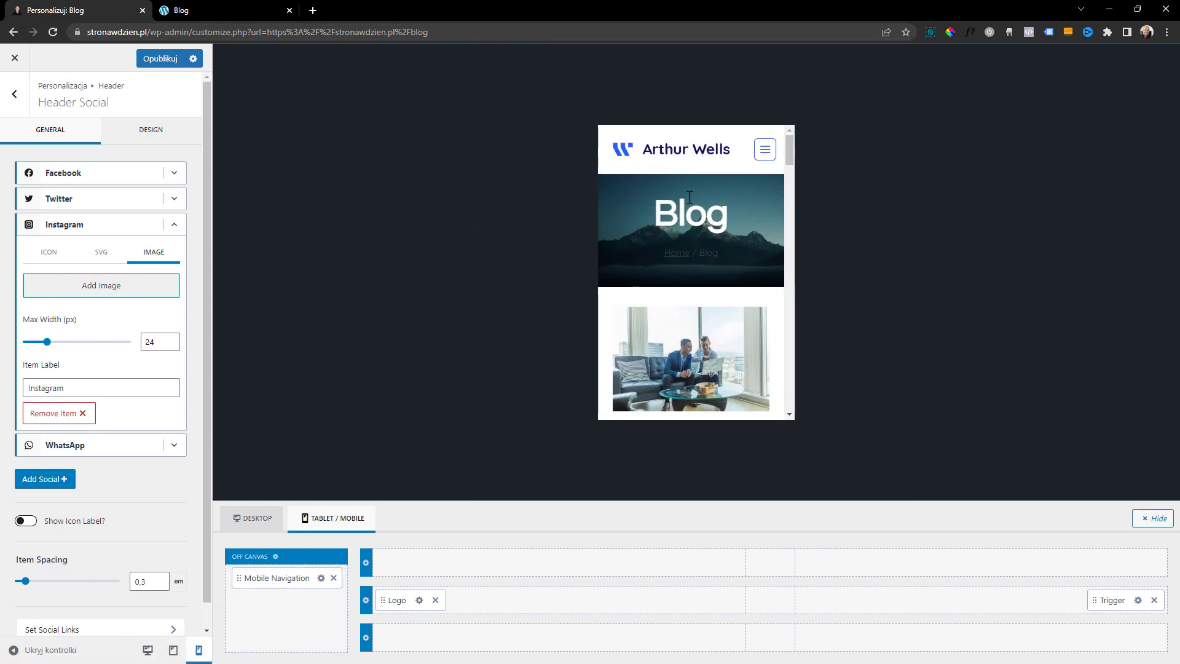
left_click(765, 150)
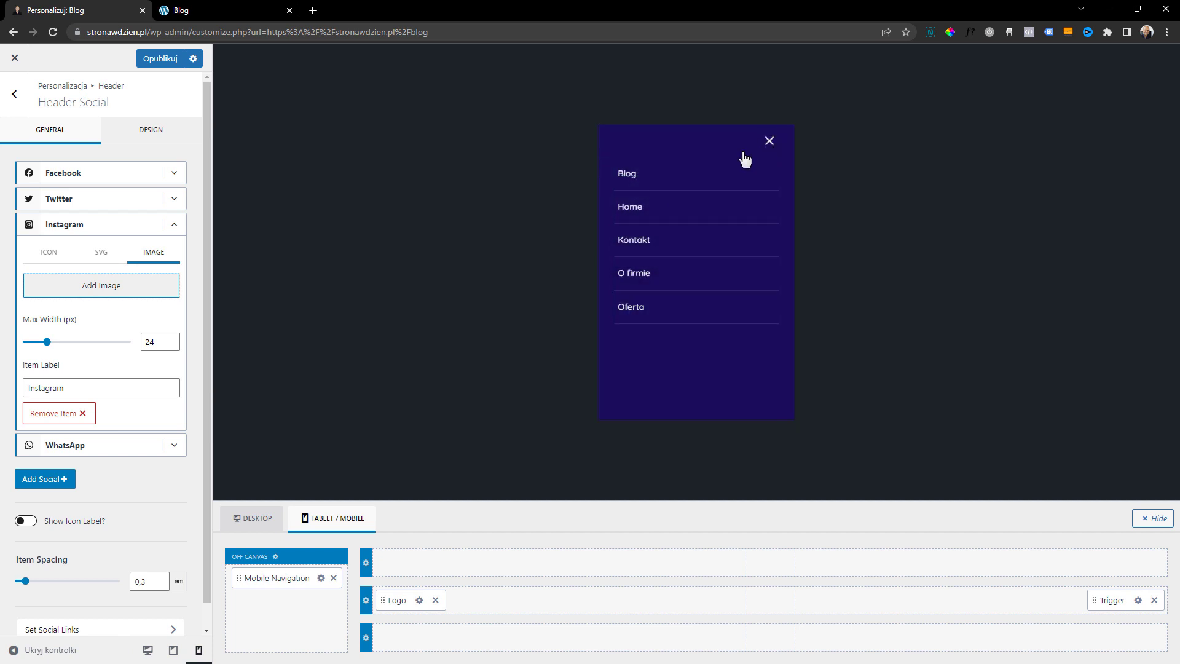
Open the Drawer Container Options of the mobile header's Trigger element and show the off-canvas menu in the preview
left_click(606, 172)
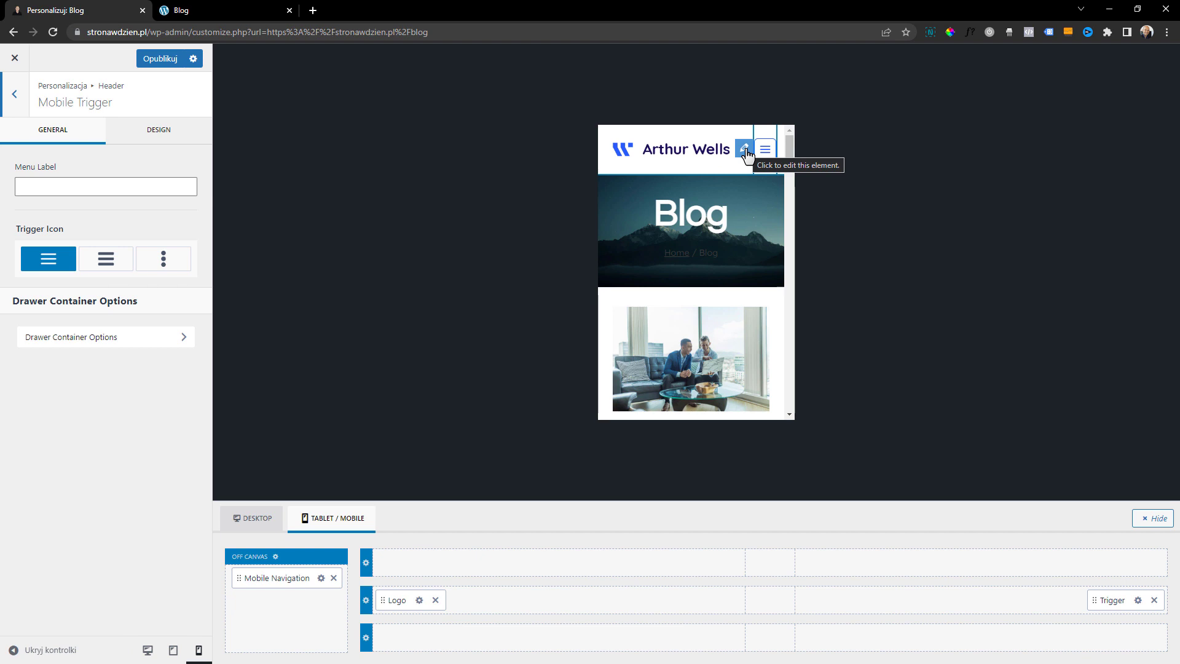
left_click(745, 150)
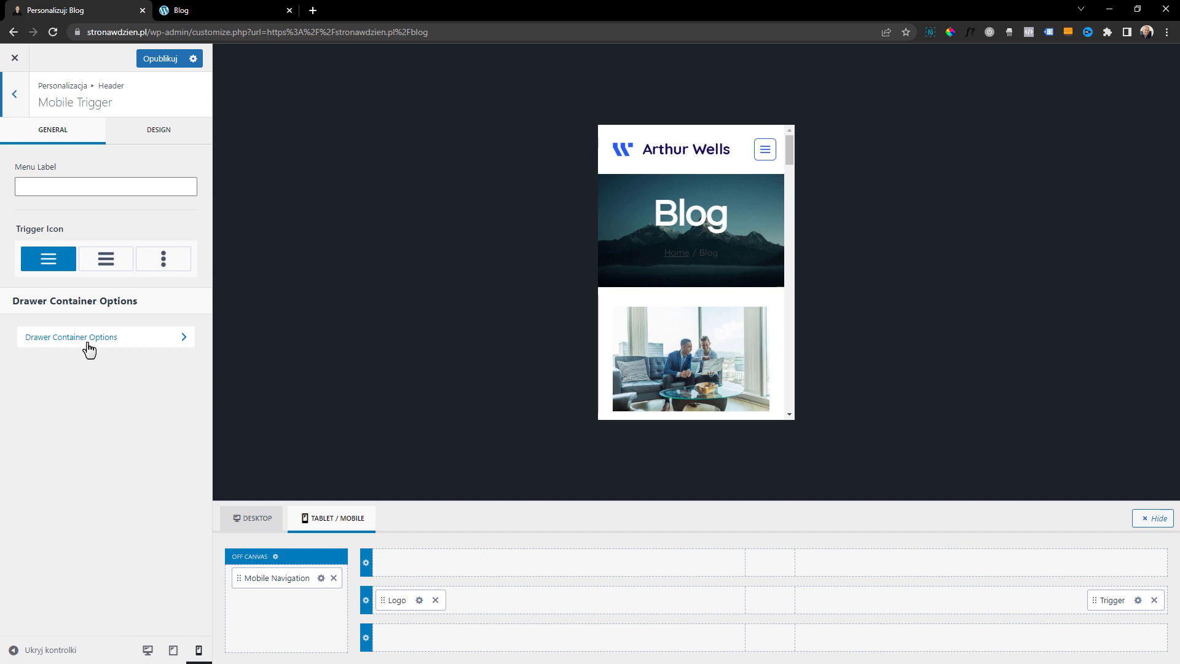
left_click(120, 348)
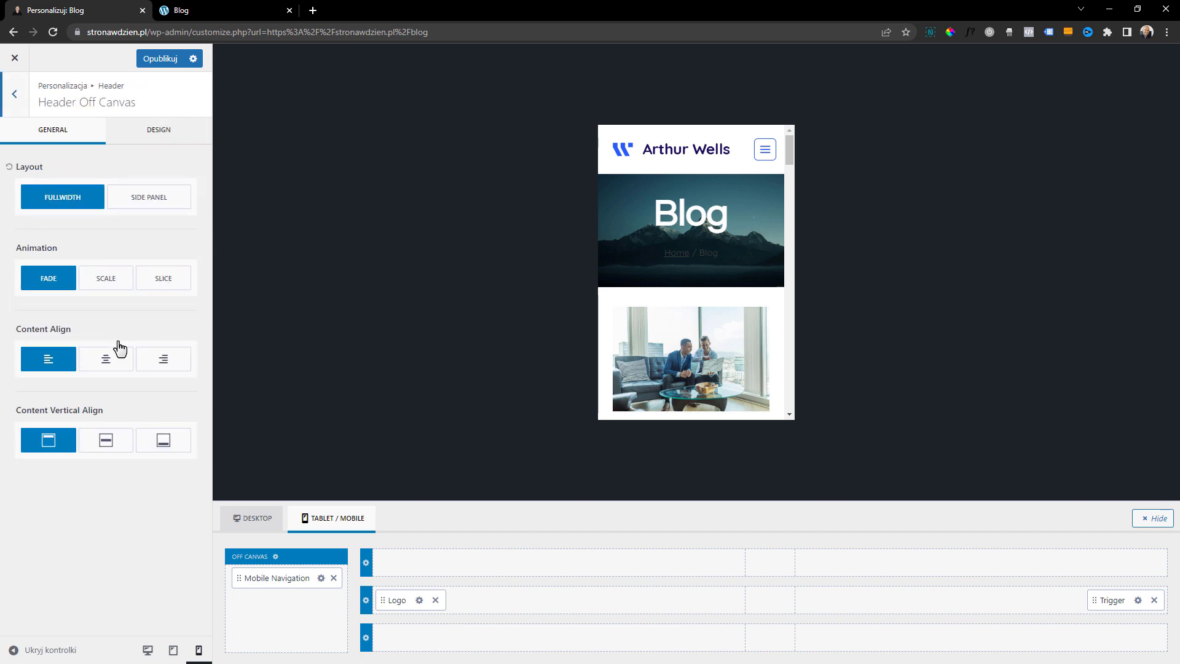
left_click(765, 150)
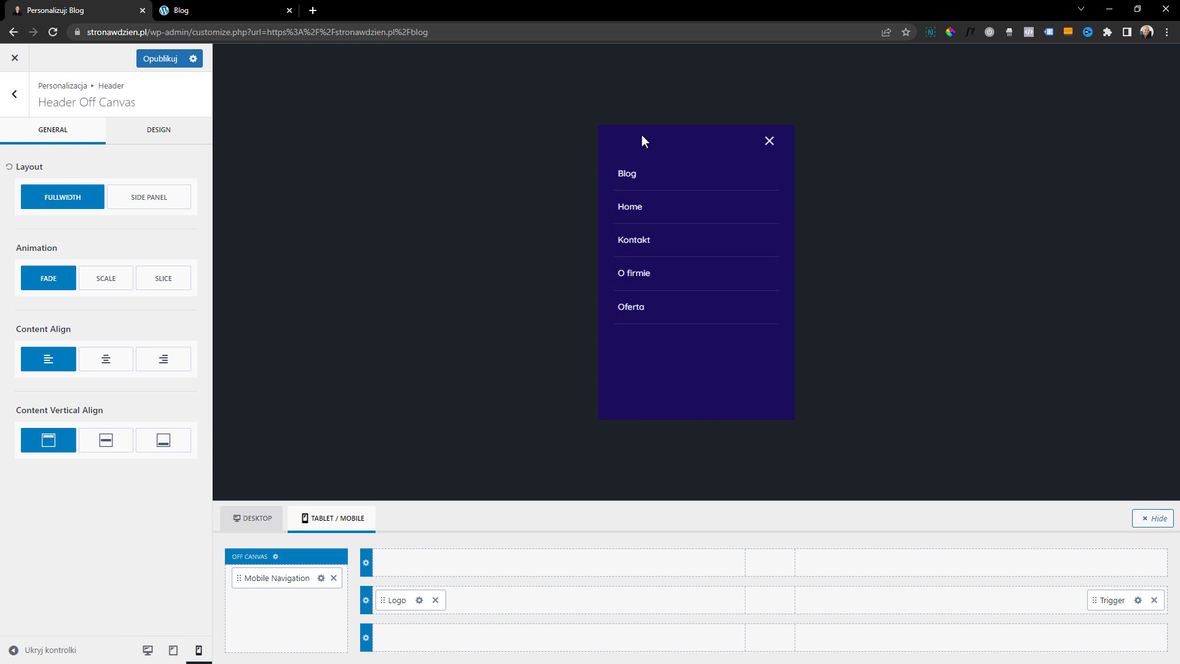
Try the Side Panel layout for the off-canvas menu, then return it to Fullwidth
left_click(135, 204)
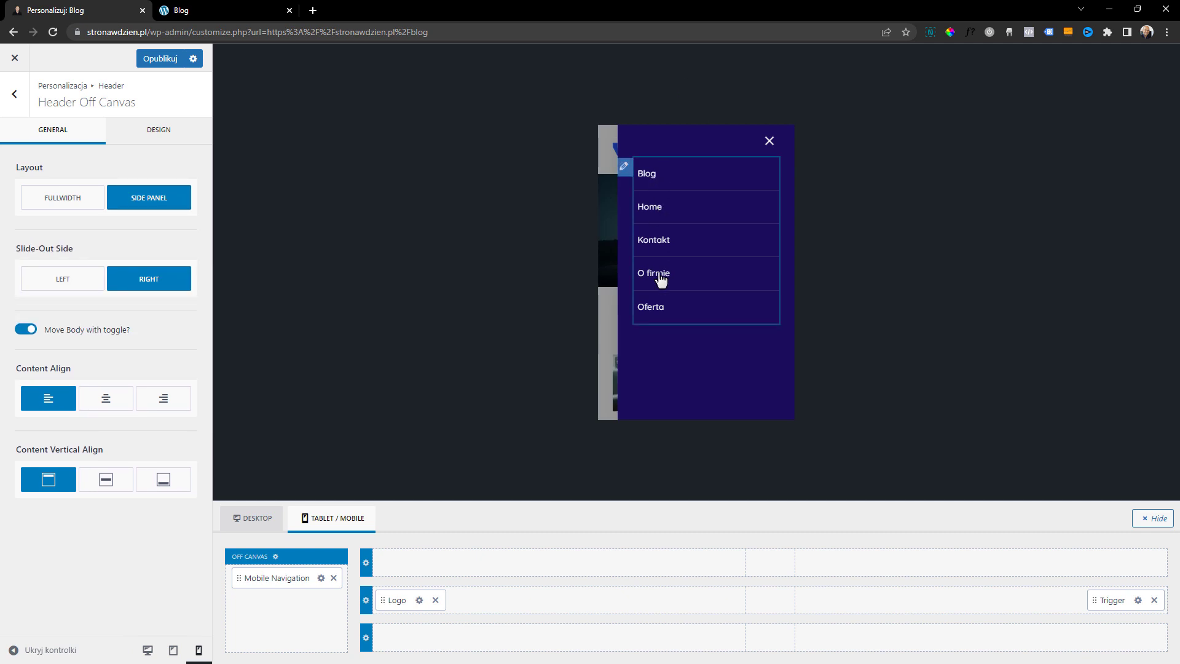
left_click(46, 199)
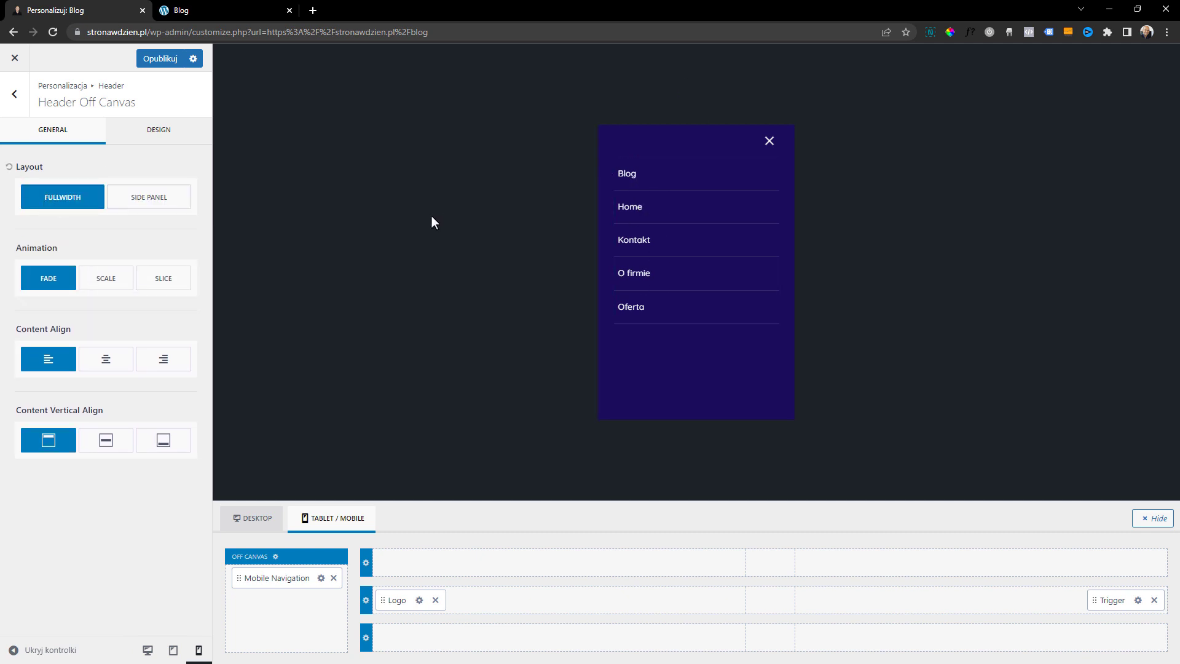
left_click(155, 208)
left_click(74, 285)
left_click(124, 285)
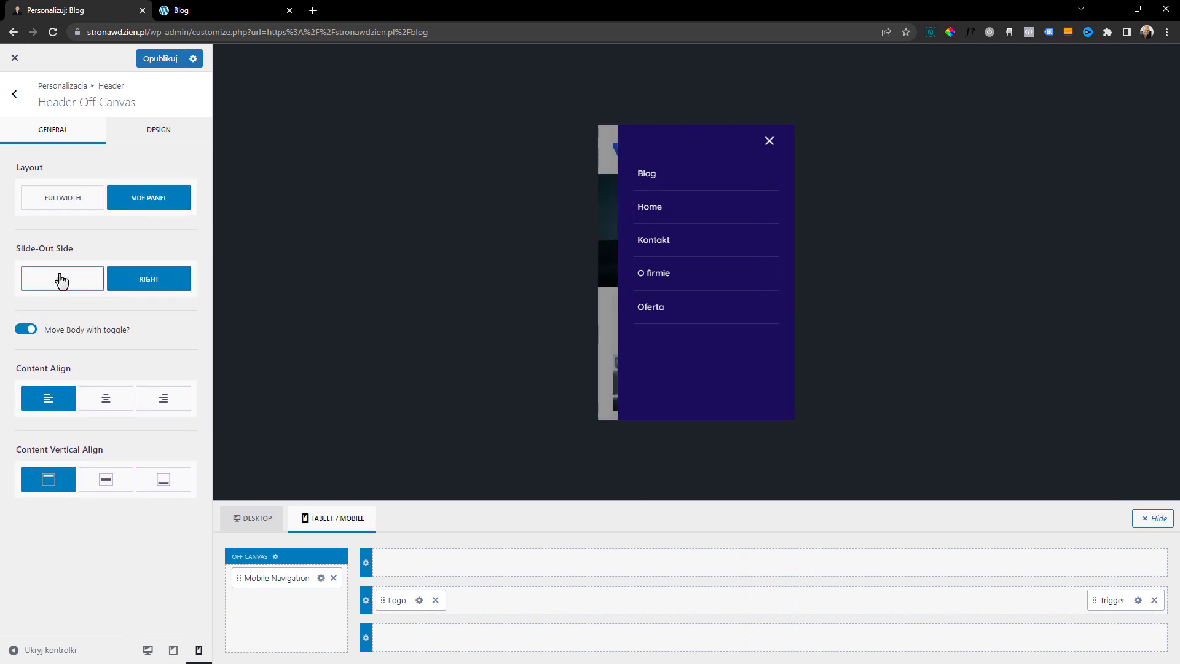
left_click(65, 207)
Try the Scale and Slice animations on the off-canvas menu, then return to Fade
left_click(113, 287)
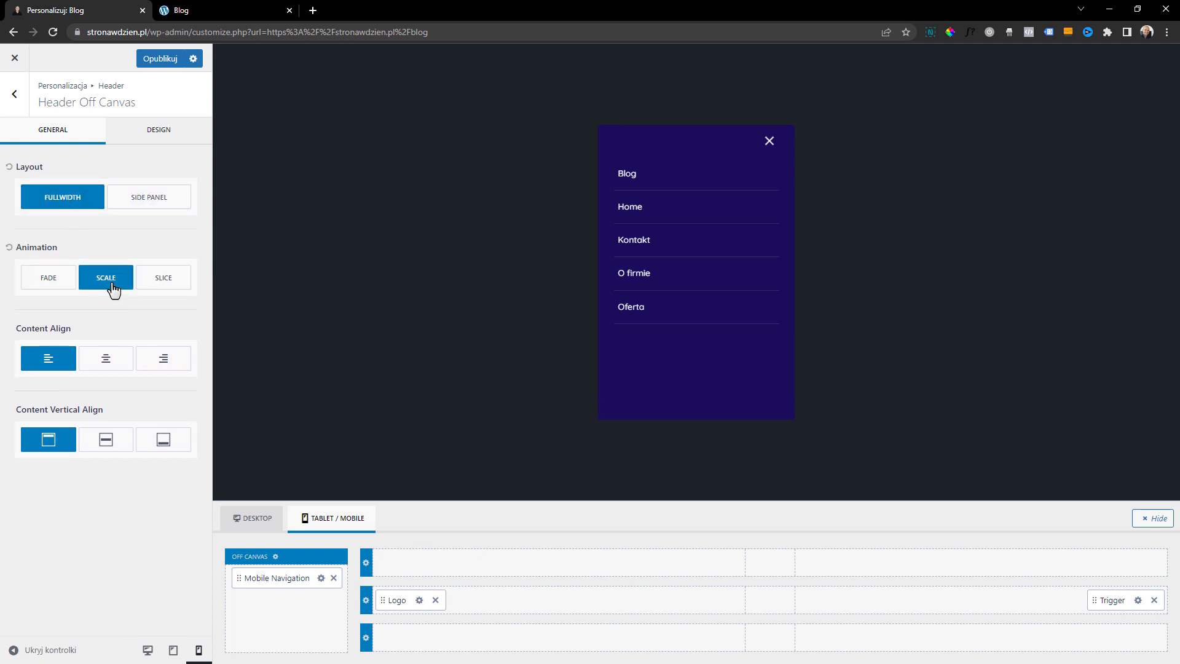
left_click(61, 284)
left_click(768, 142)
left_click(745, 150)
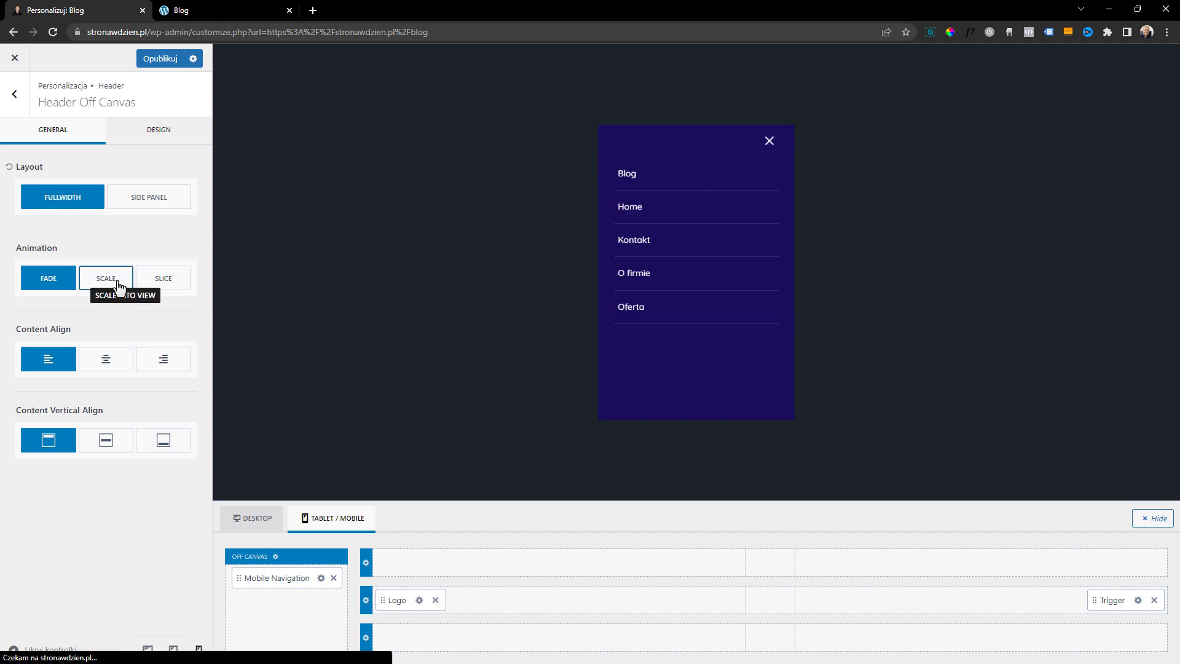
left_click(155, 285)
left_click(769, 143)
left_click(762, 153)
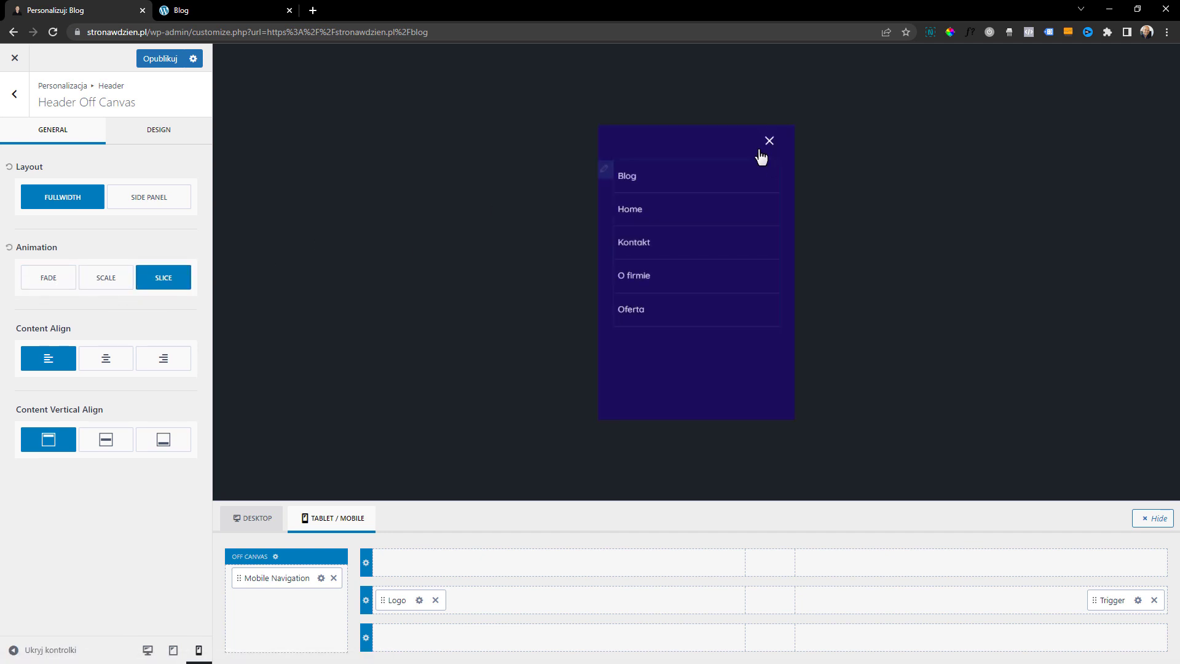
left_click(47, 277)
Center the off-canvas menu content horizontally and set its vertical alignment to middle, after trying the other vertical alignments
left_click(107, 358)
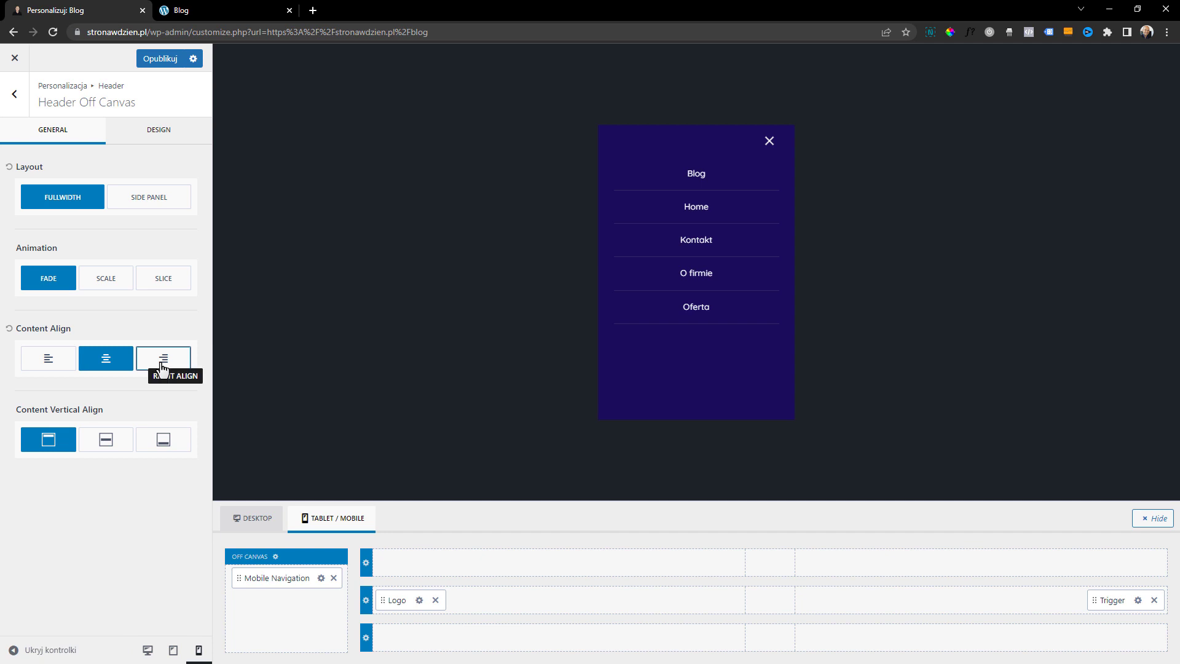
left_click(104, 440)
left_click(155, 440)
left_click(123, 441)
left_click(53, 446)
left_click(96, 453)
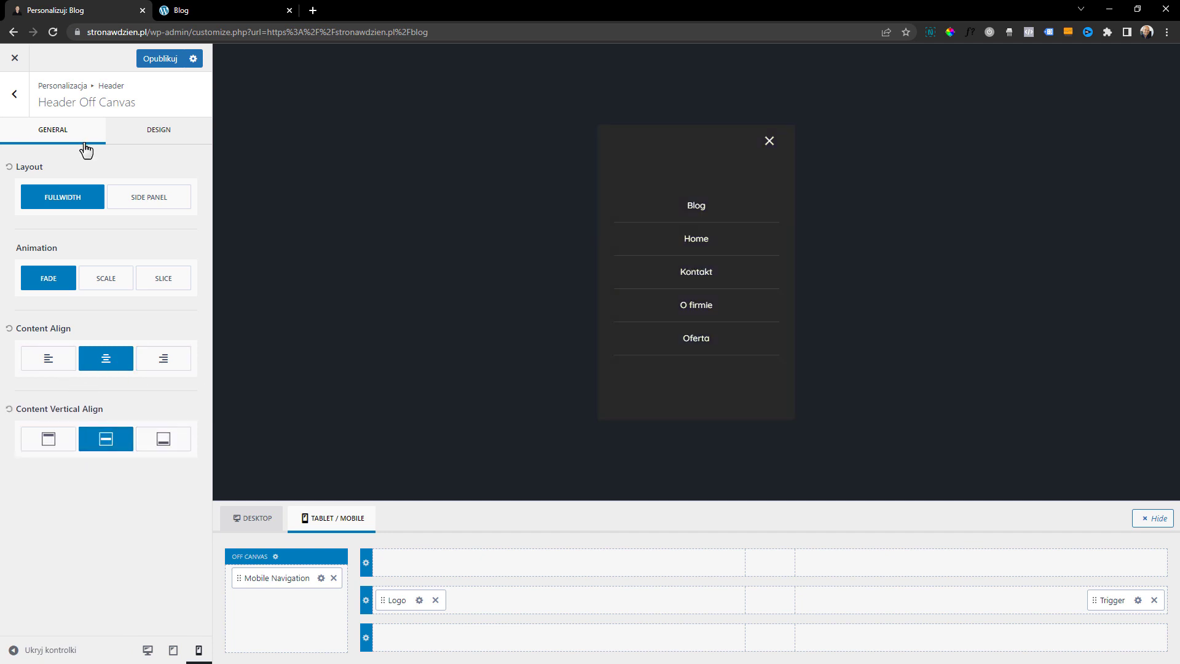
Set the off-canvas popup background to dark navy 141C41, after trying gray A09999 and blue shades
left_click(155, 144)
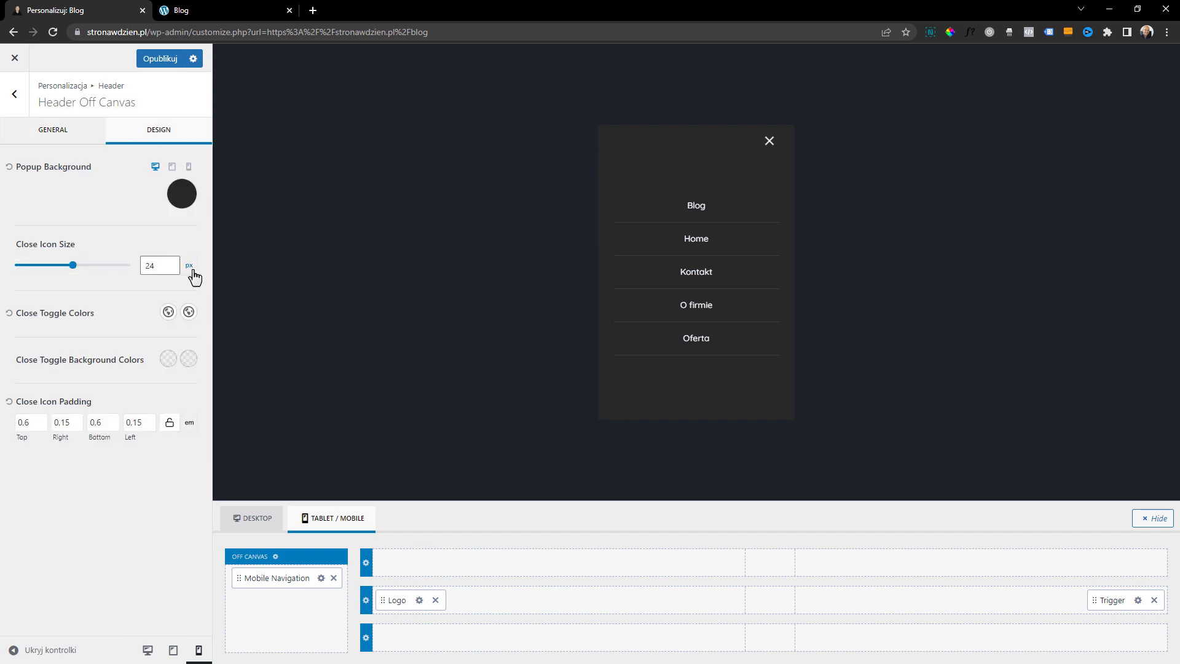
left_click(181, 193)
left_click_drag(71, 323, 28, 291)
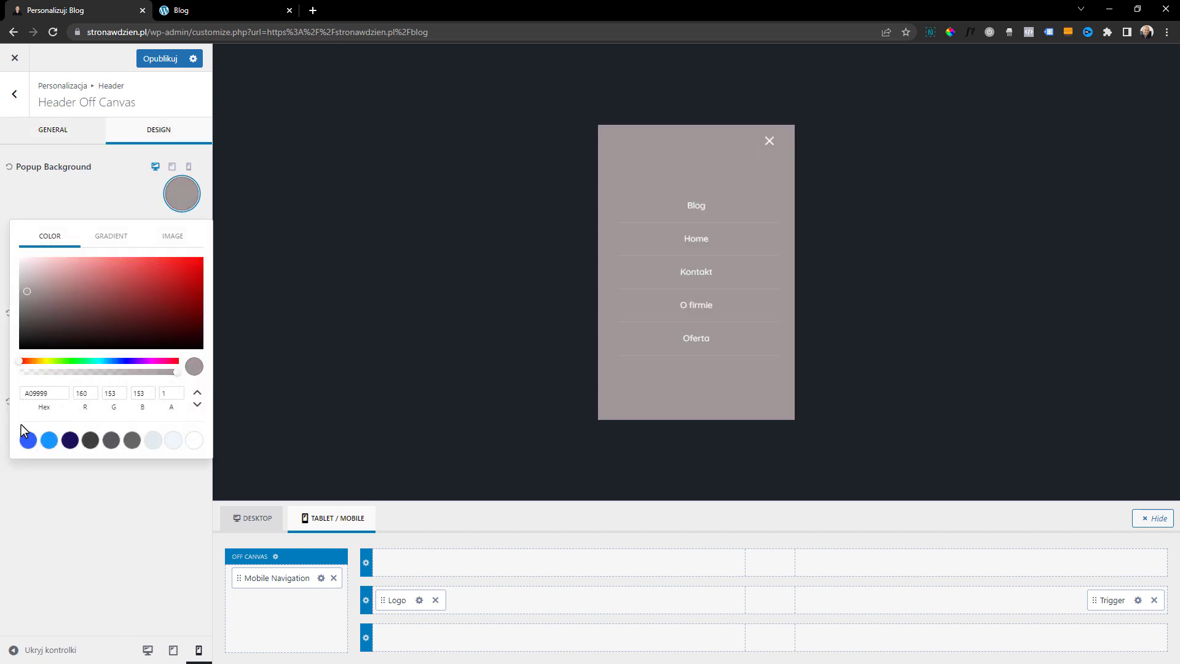
left_click(28, 440)
left_click_drag(148, 304, 119, 198)
left_click(101, 189)
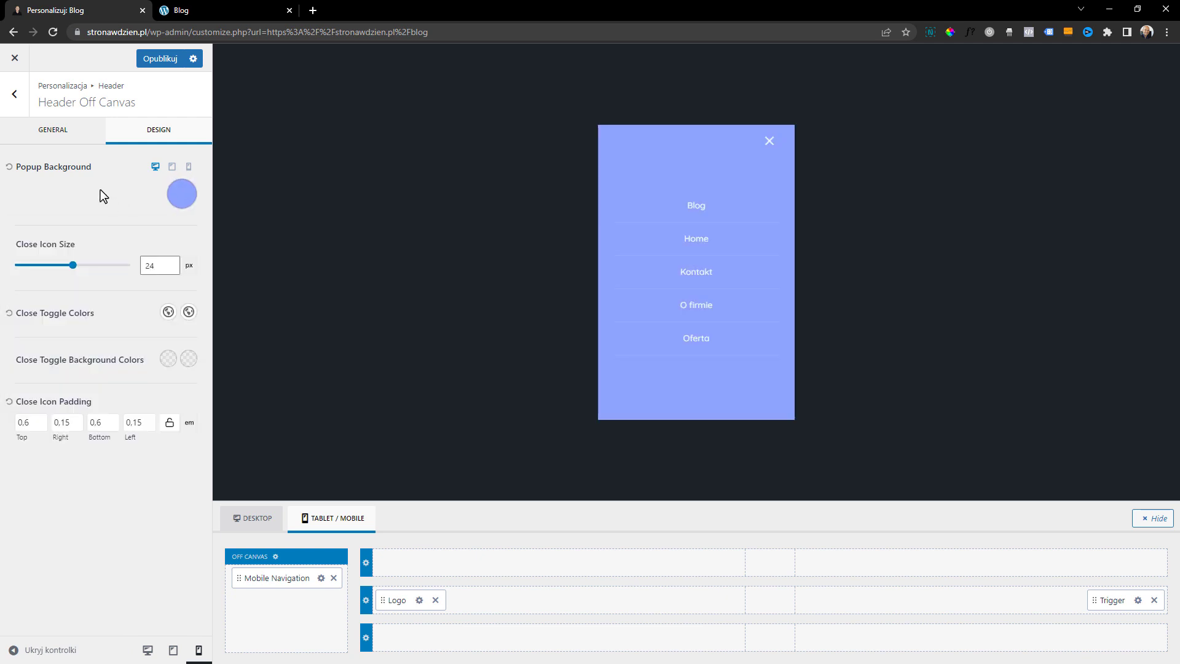
left_click(182, 194)
left_click_drag(174, 323, 146, 325)
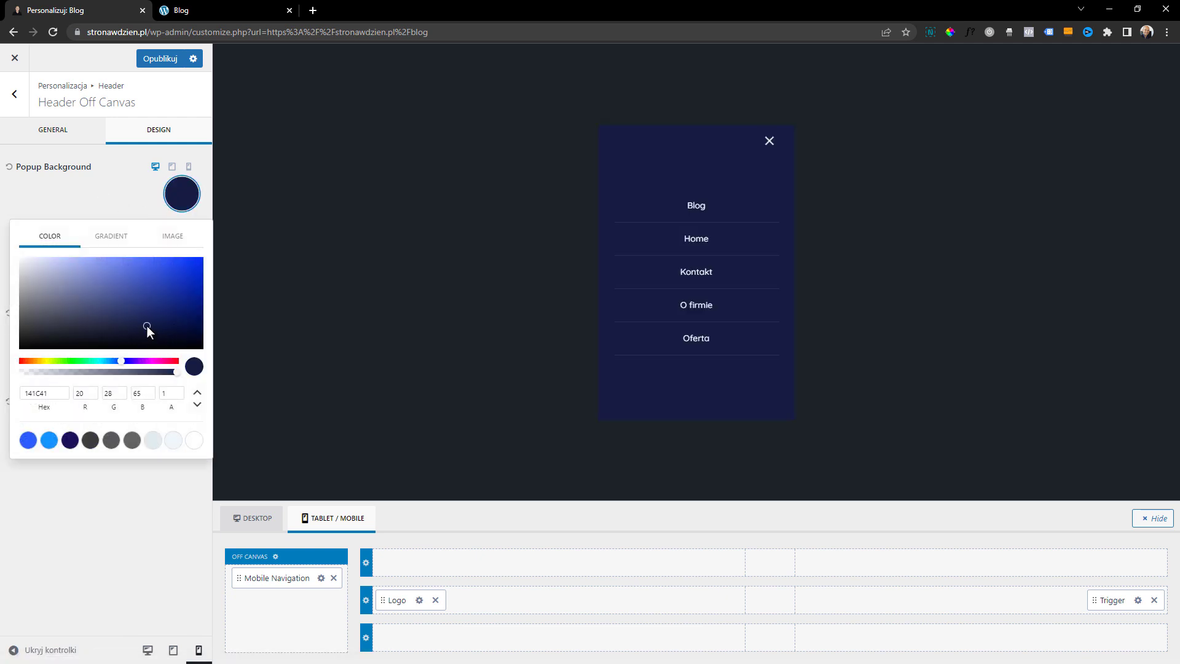
left_click(139, 199)
Set the off-canvas close icon size to 29 px and its initial color to palette white, after trying the blue 295CFF
left_click_drag(72, 266, 51, 273)
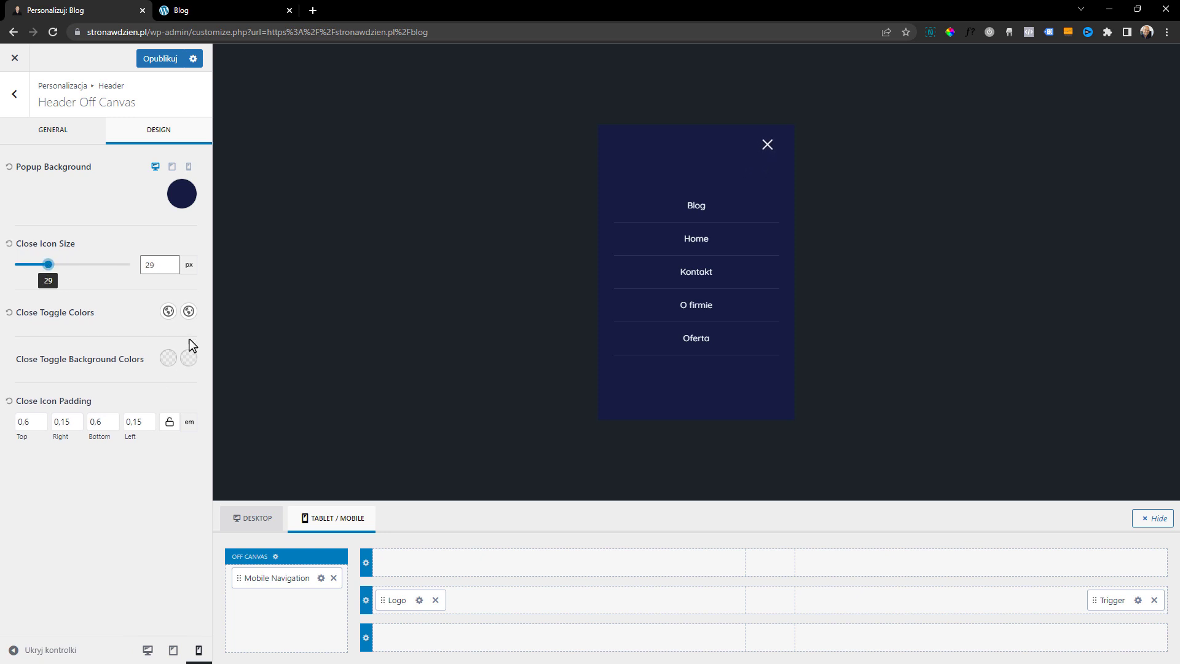
left_click(168, 311)
left_click(29, 277)
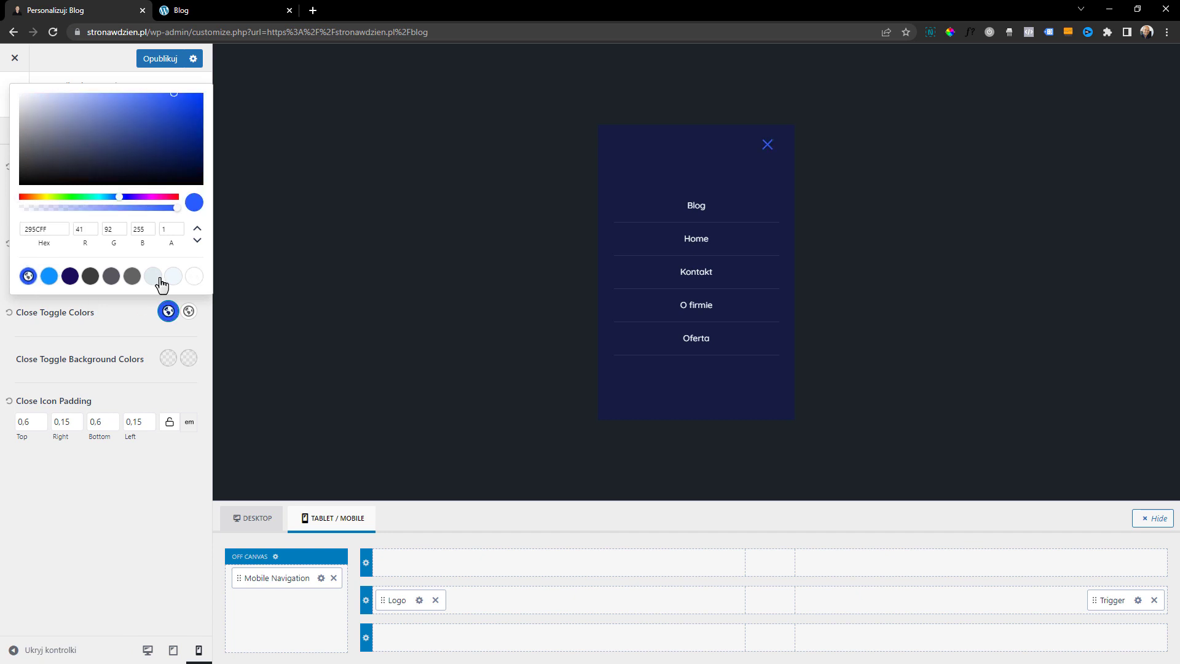
left_click(192, 279)
left_click(109, 330)
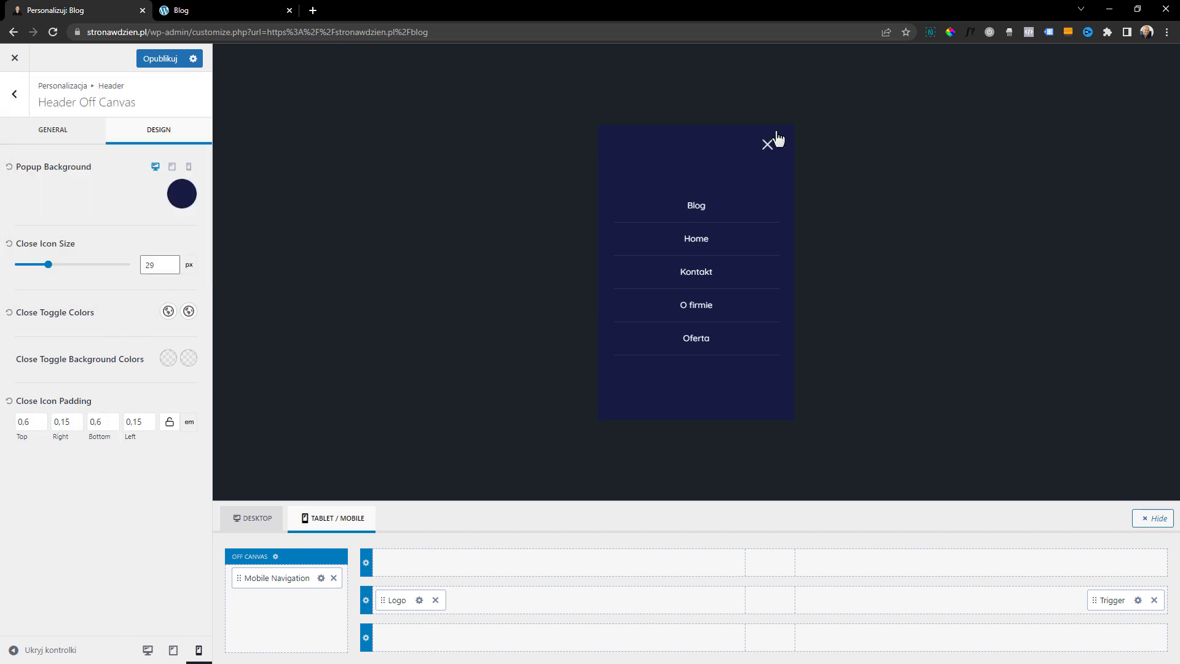
Set the mobile navigation's font size to 18 px and its item divider to 2 px
left_click(321, 577)
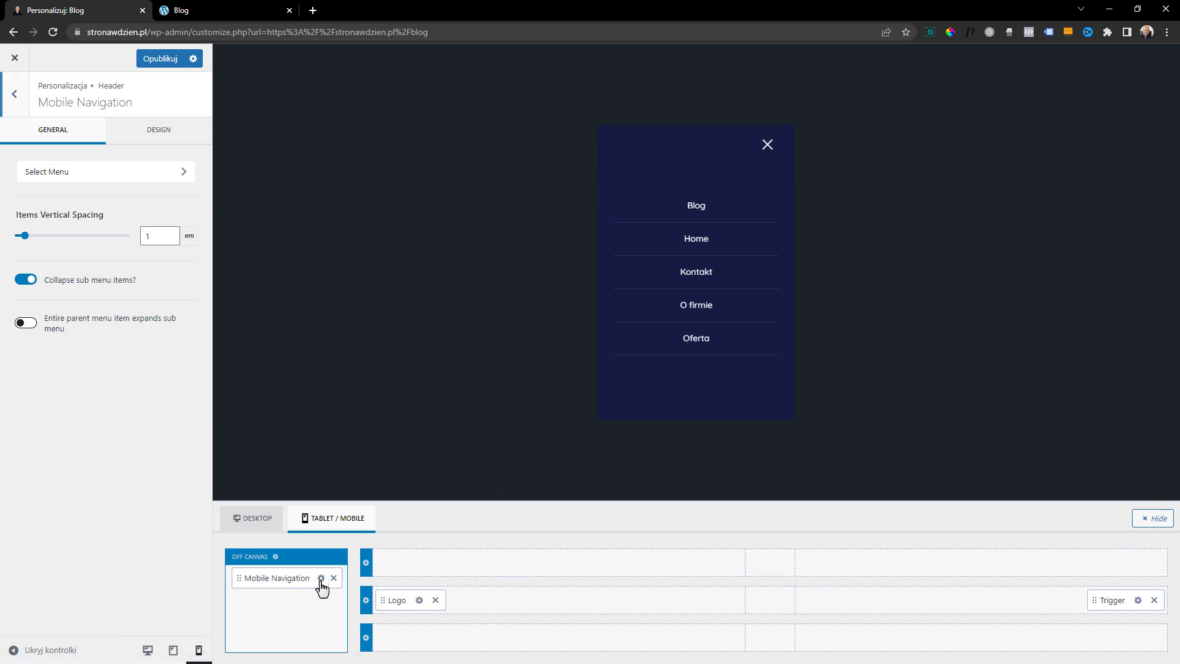
left_click(165, 134)
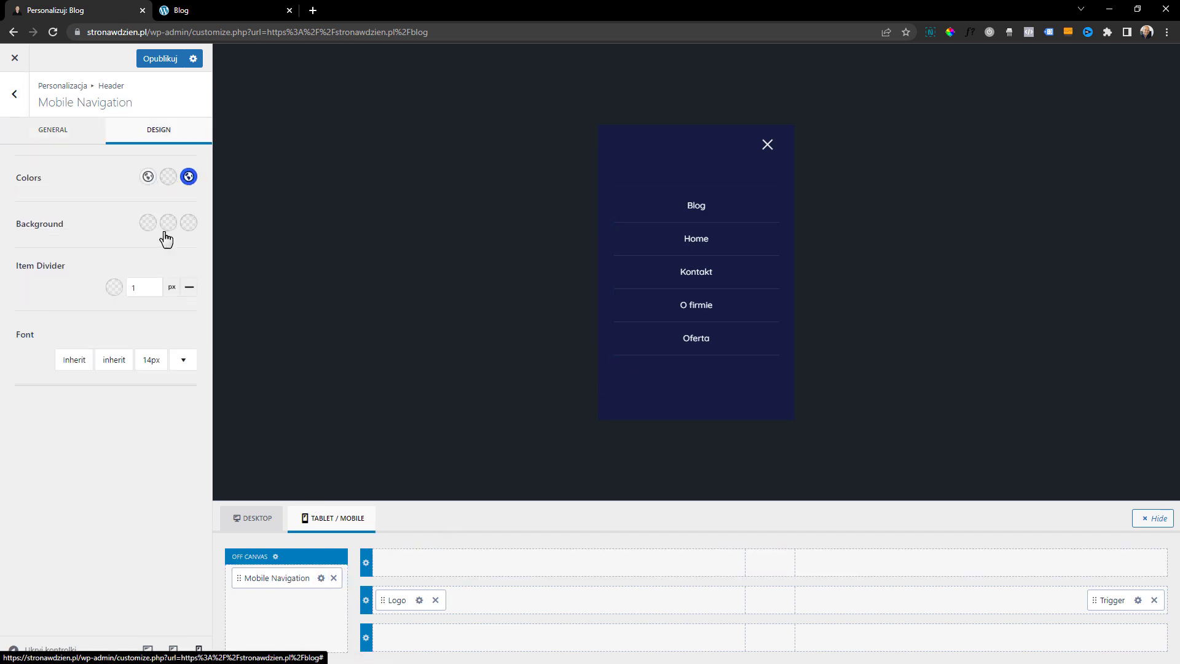
left_click(183, 361)
double_click(208, 190)
left_click(231, 187)
left_click(231, 187)
left_click(231, 187)
left_click(113, 420)
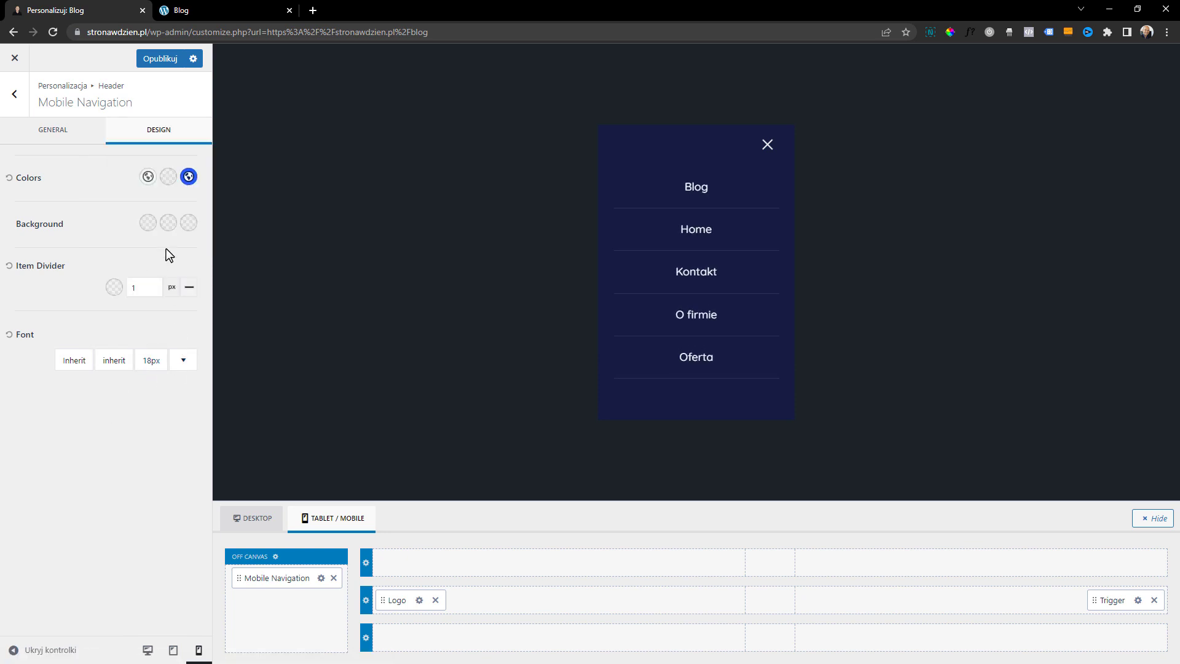
left_click(153, 286)
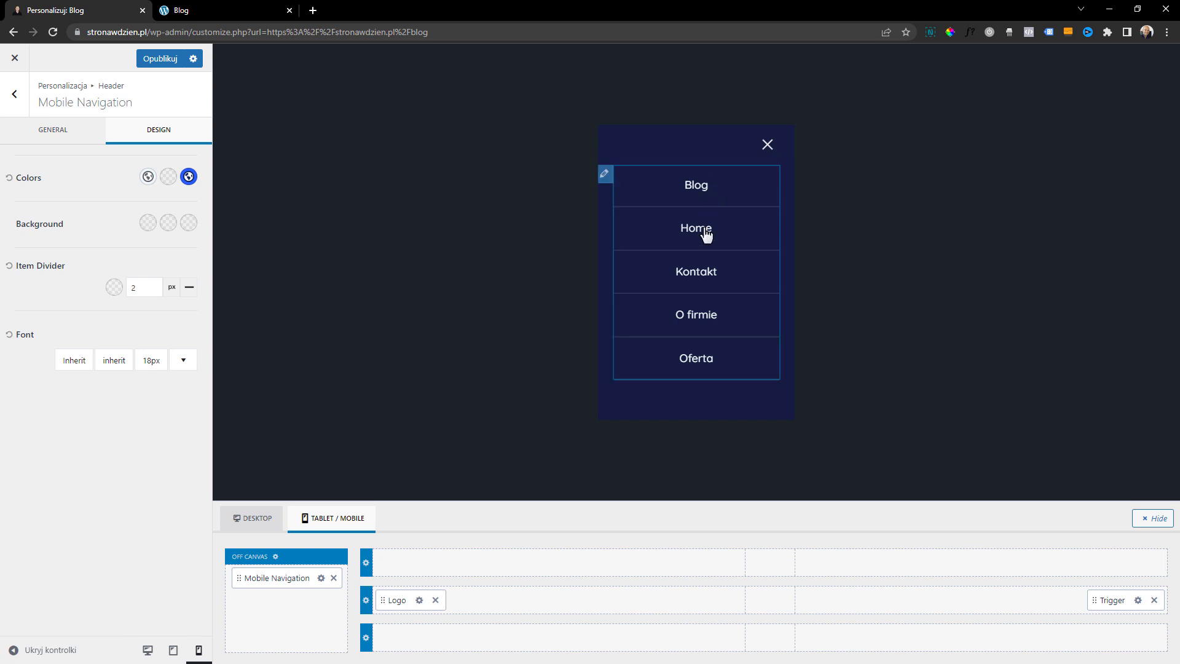
Preview the off-canvas menu at desktop width, close it, and return to the mobile preview
left_click(155, 650)
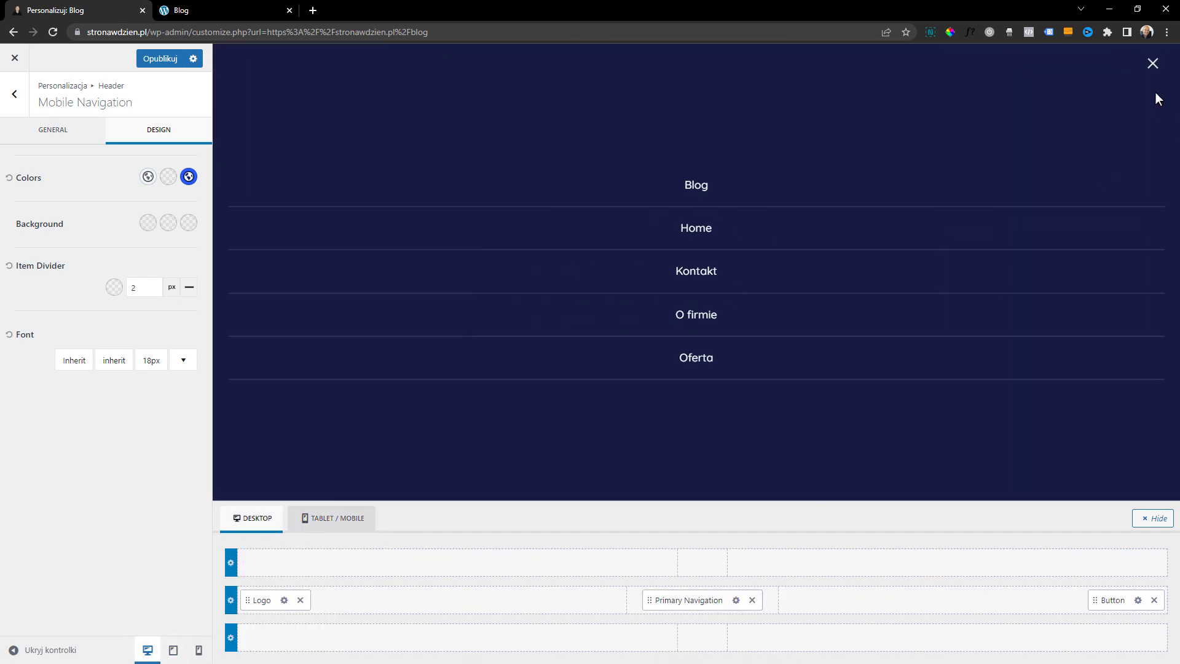
left_click(1153, 64)
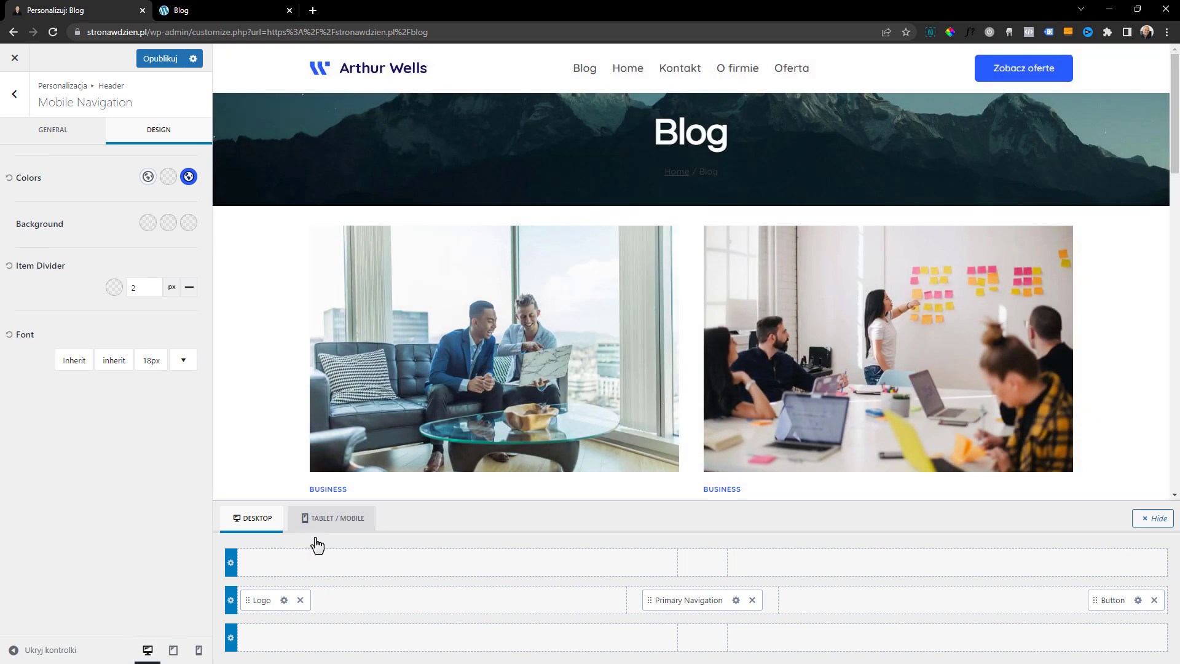
left_click(194, 651)
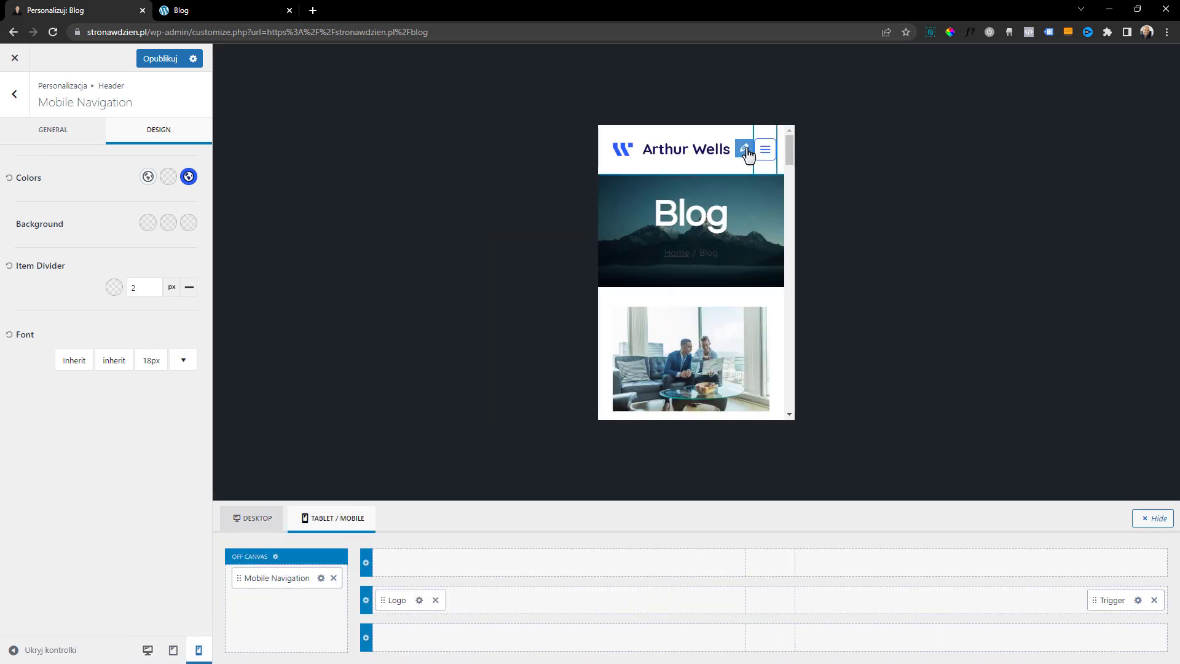
Change the mobile menu trigger to the Default style, keeping the thin three-line icon after trying the bolder one, and publish
left_click(748, 155)
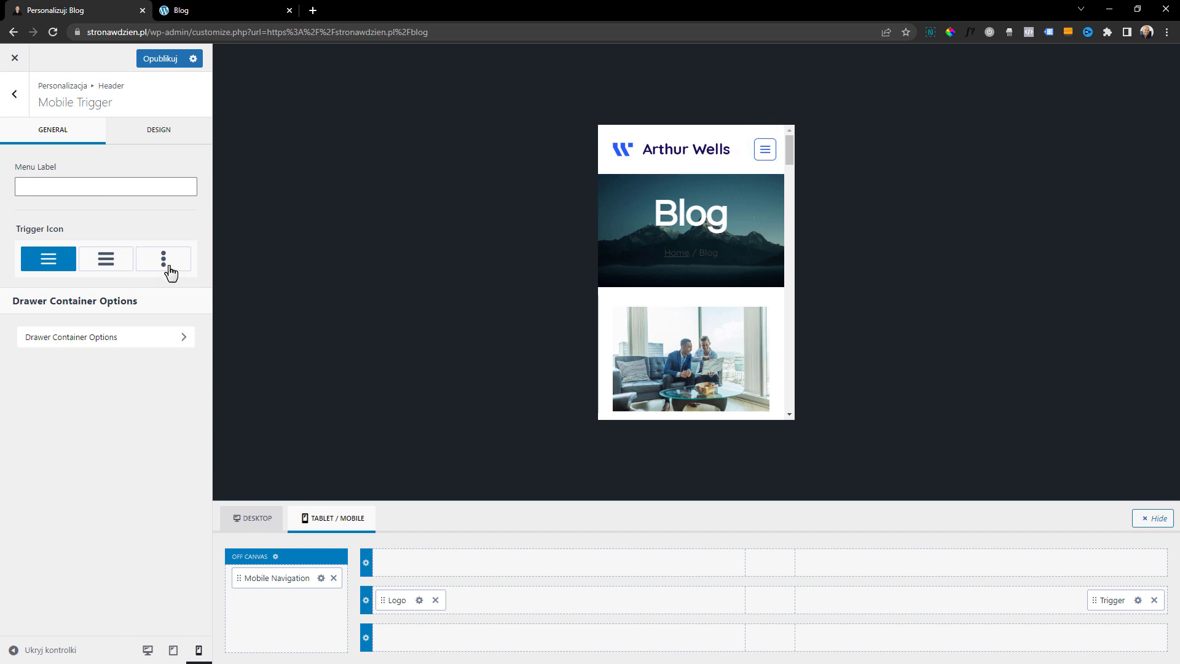
left_click(113, 264)
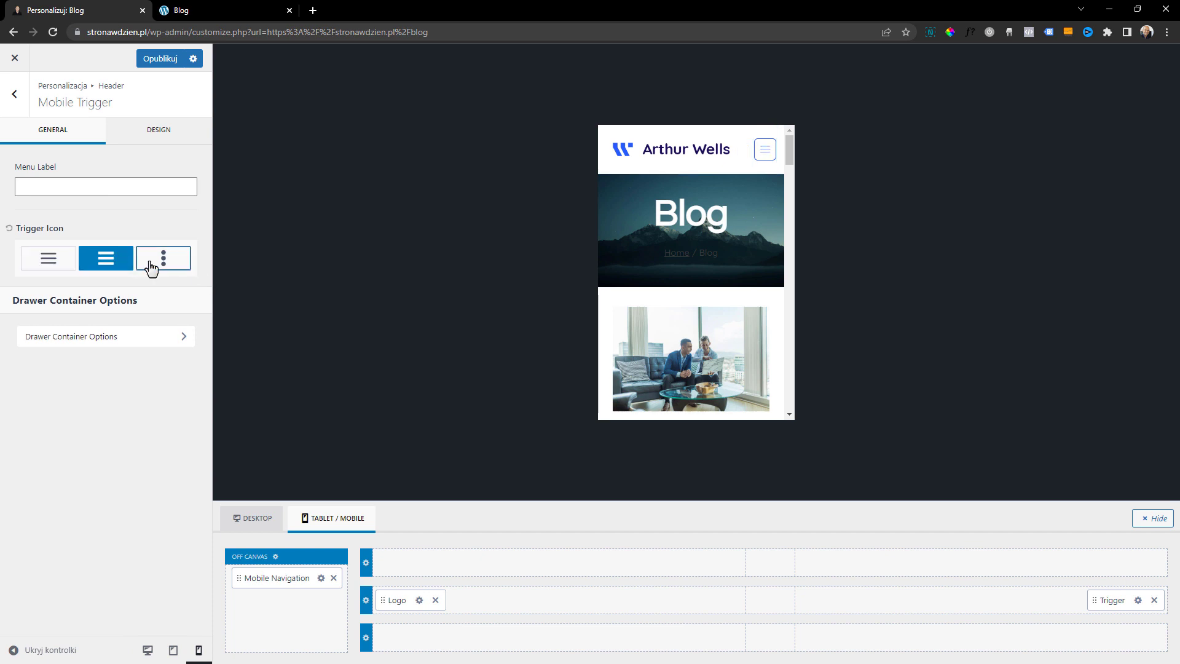
left_click(50, 263)
left_click(159, 132)
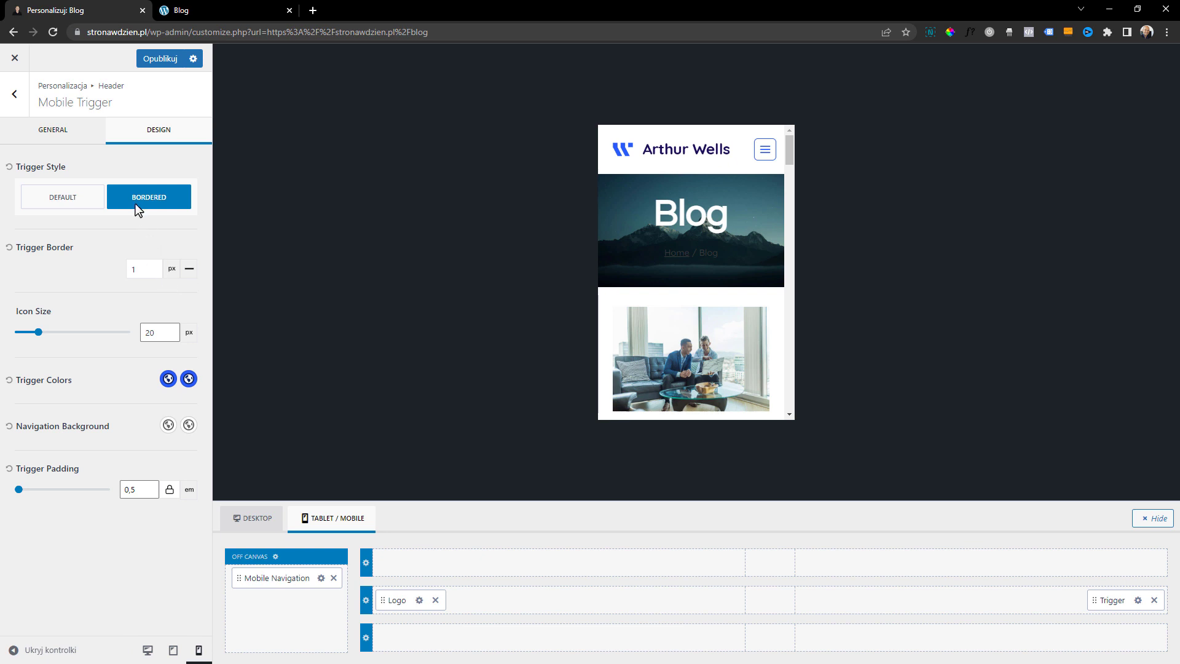
left_click(78, 203)
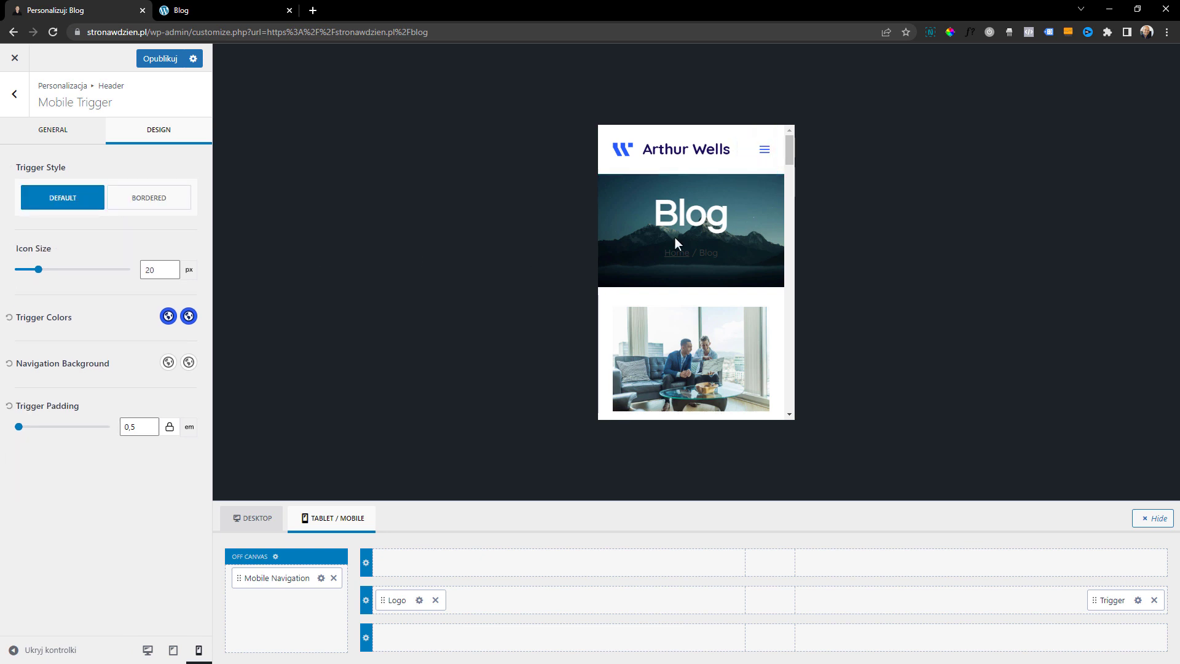
left_click(160, 59)
Turn off the archive title in the Archive Layout of the blog and publish the change
left_click(24, 108)
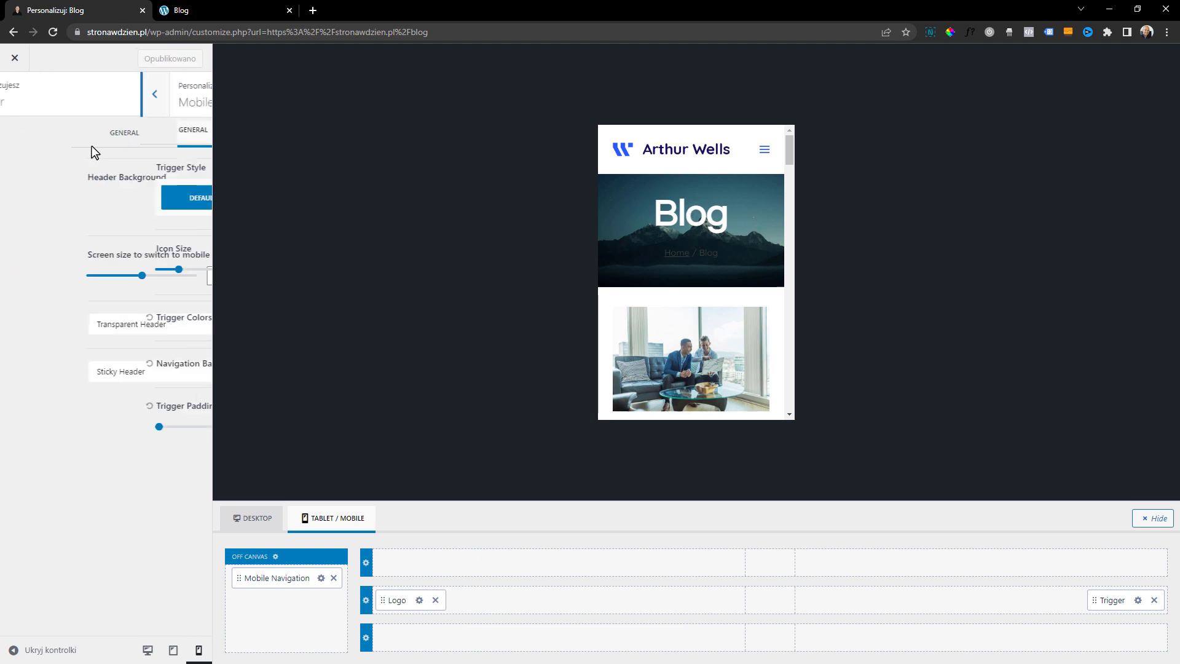
left_click(28, 110)
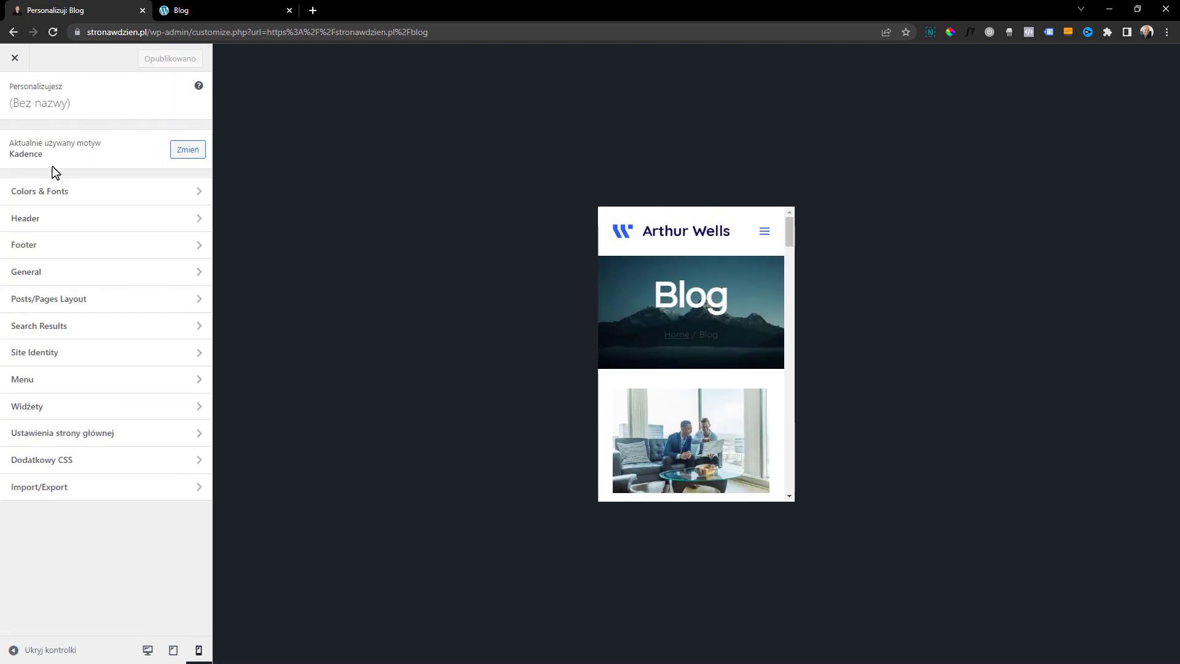
left_click(62, 298)
left_click(88, 202)
left_click(25, 190)
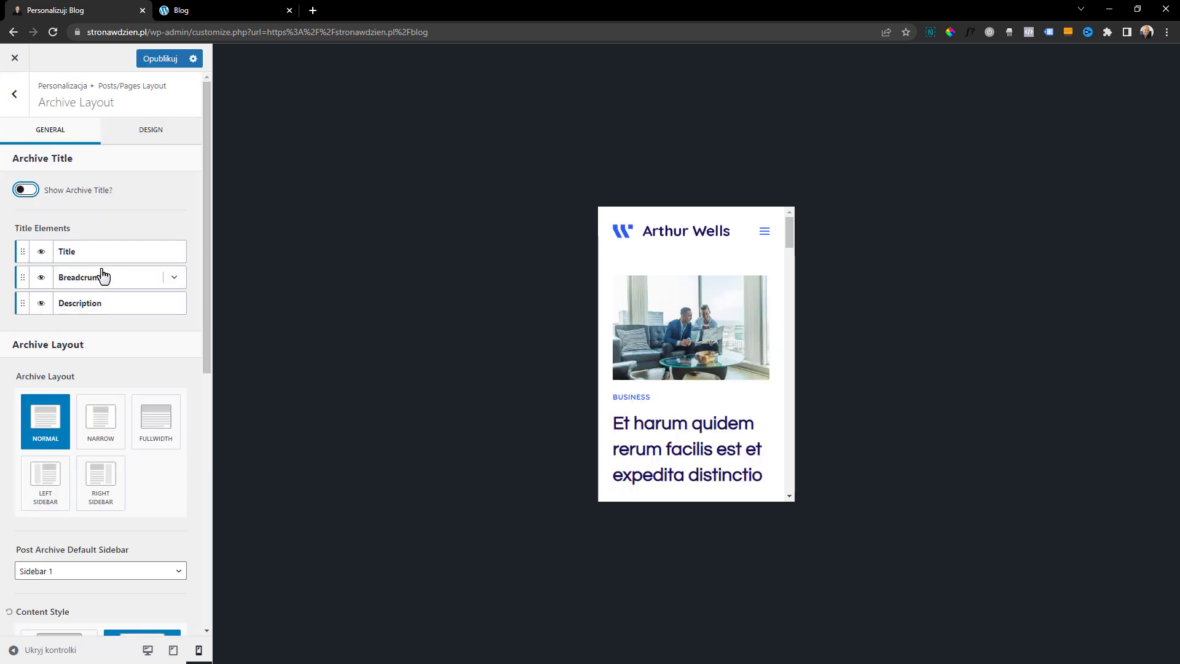
left_click(28, 102)
left_click(160, 59)
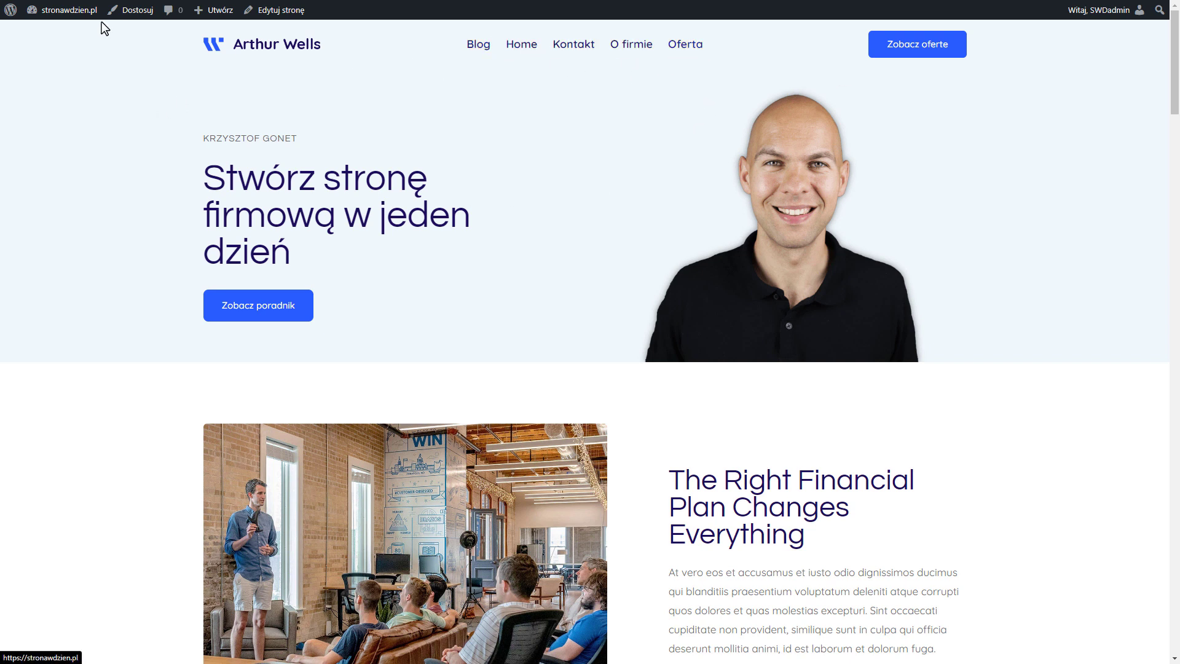
Create a new WordPress menu named "Menu główne" and assign it to the Primary location
left_click(15, 24)
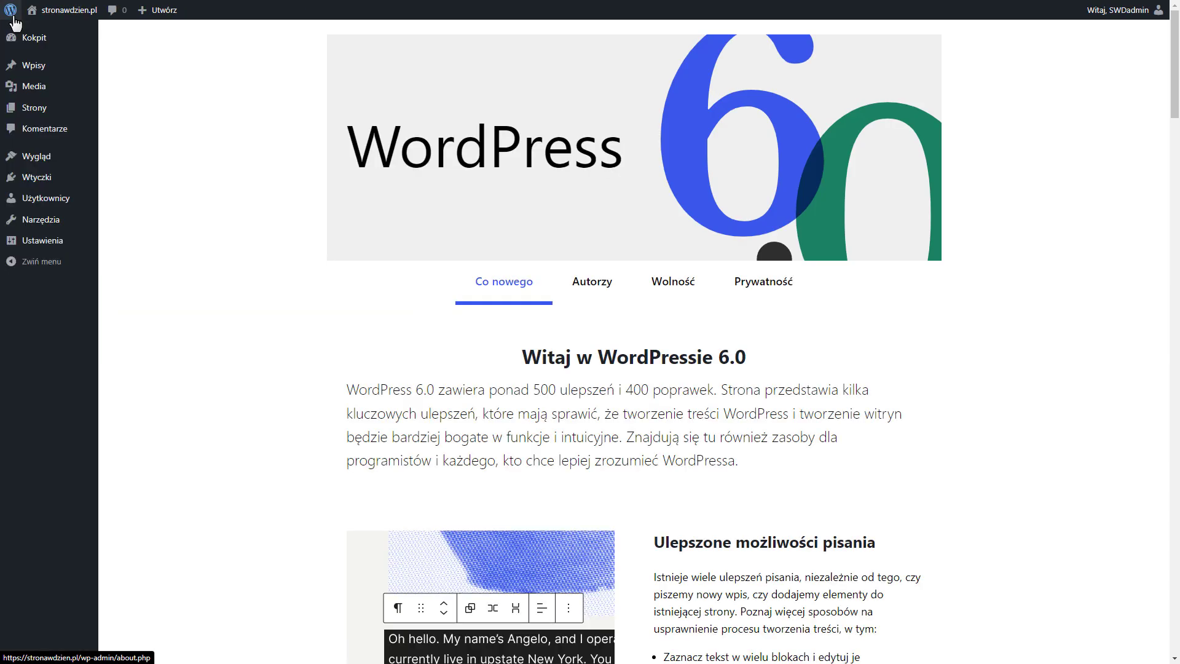
mouse_move(58, 162)
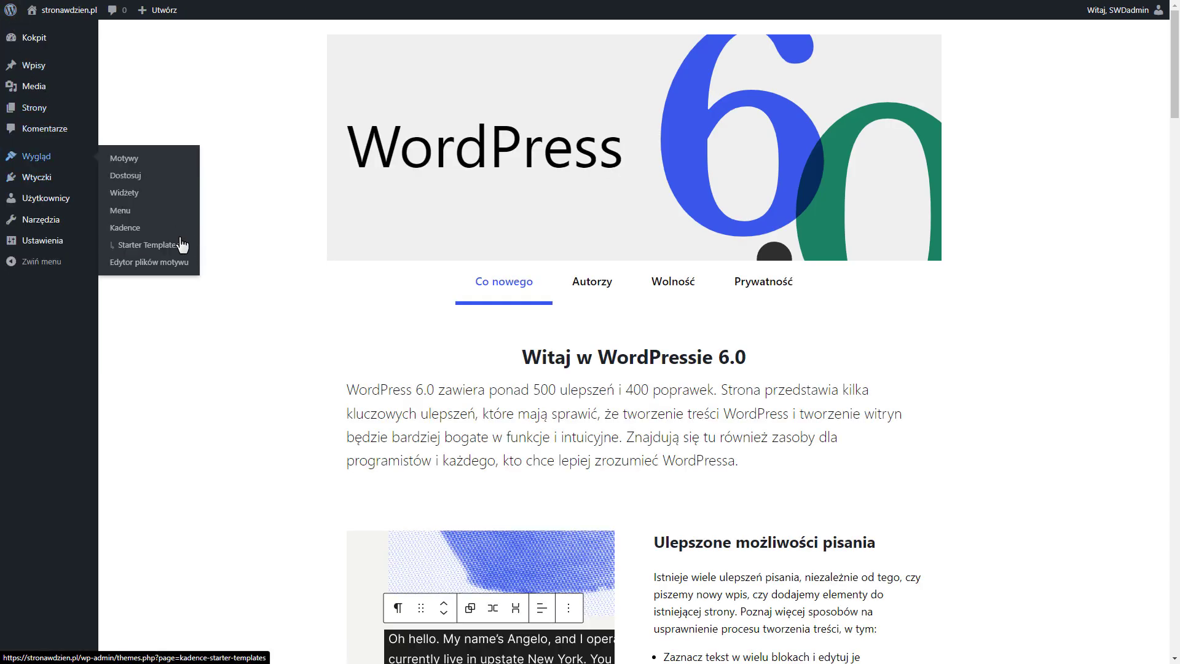
left_click(120, 210)
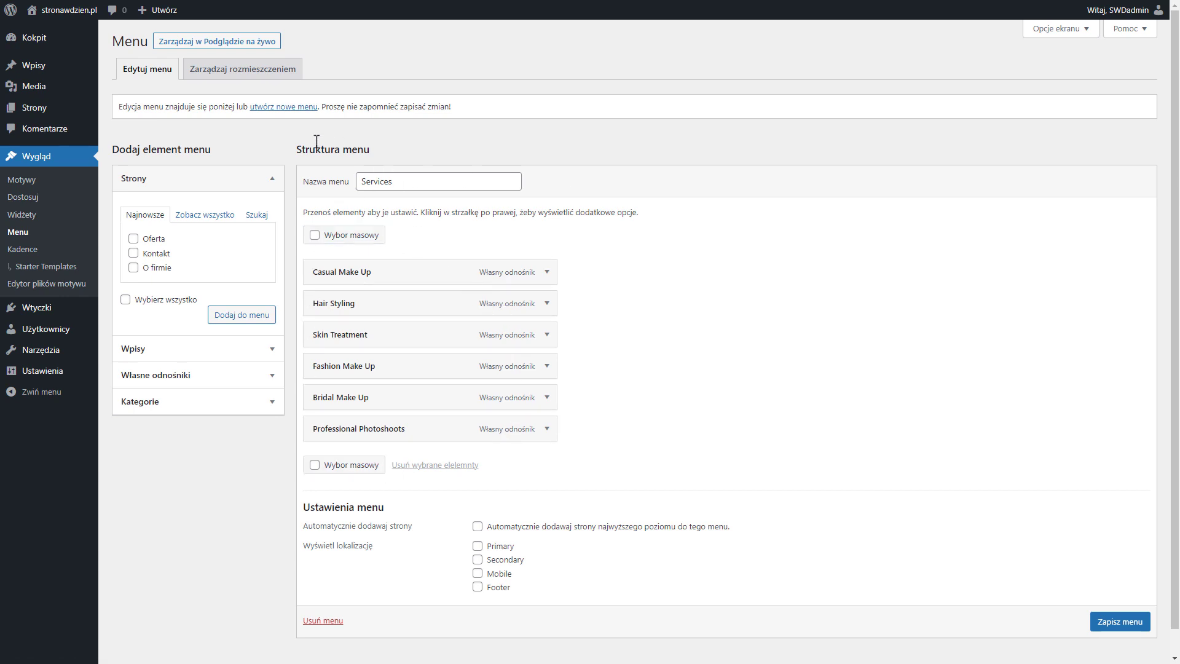
left_click(276, 109)
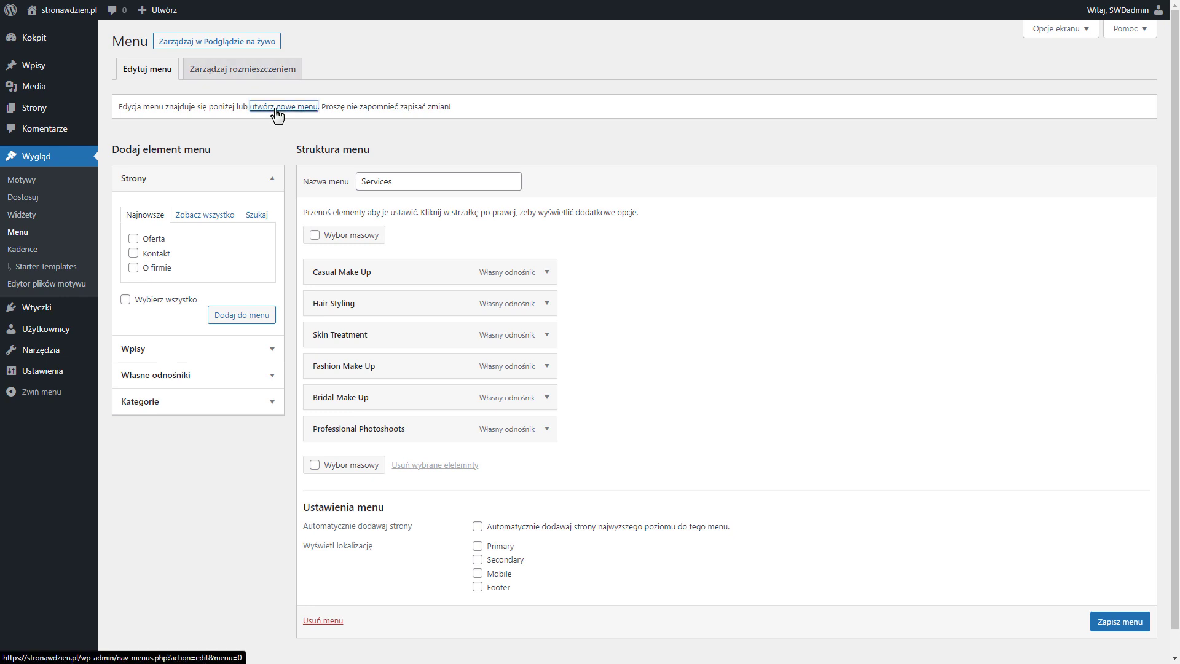
left_click(440, 181)
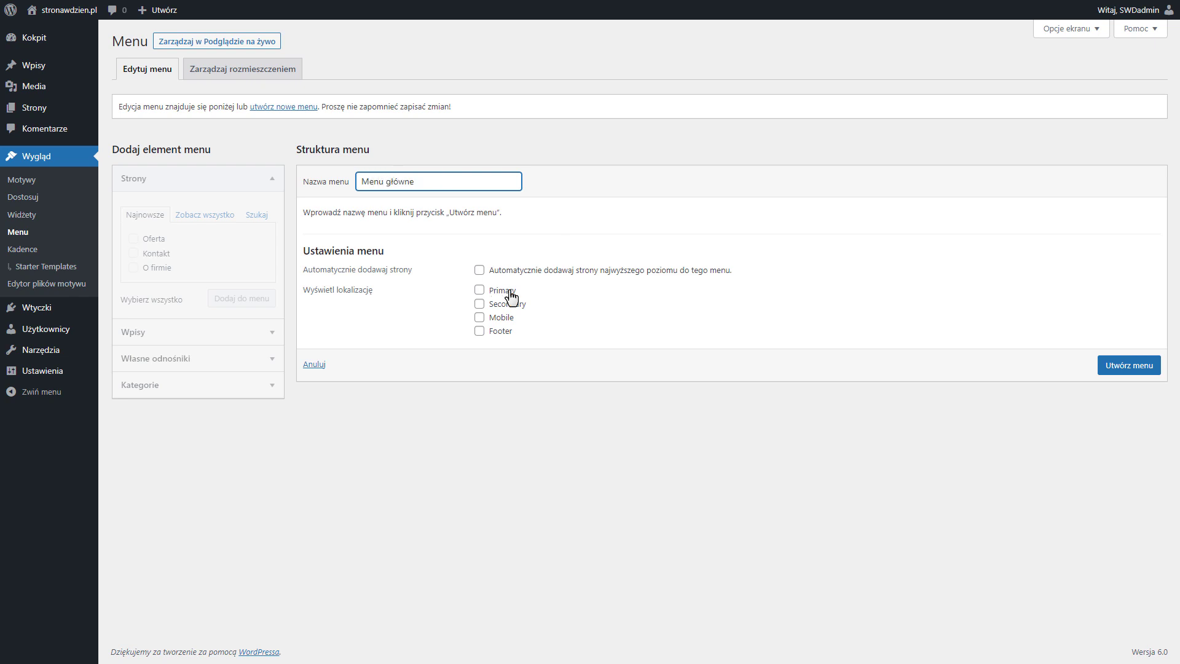
left_click(478, 290)
left_click(1123, 369)
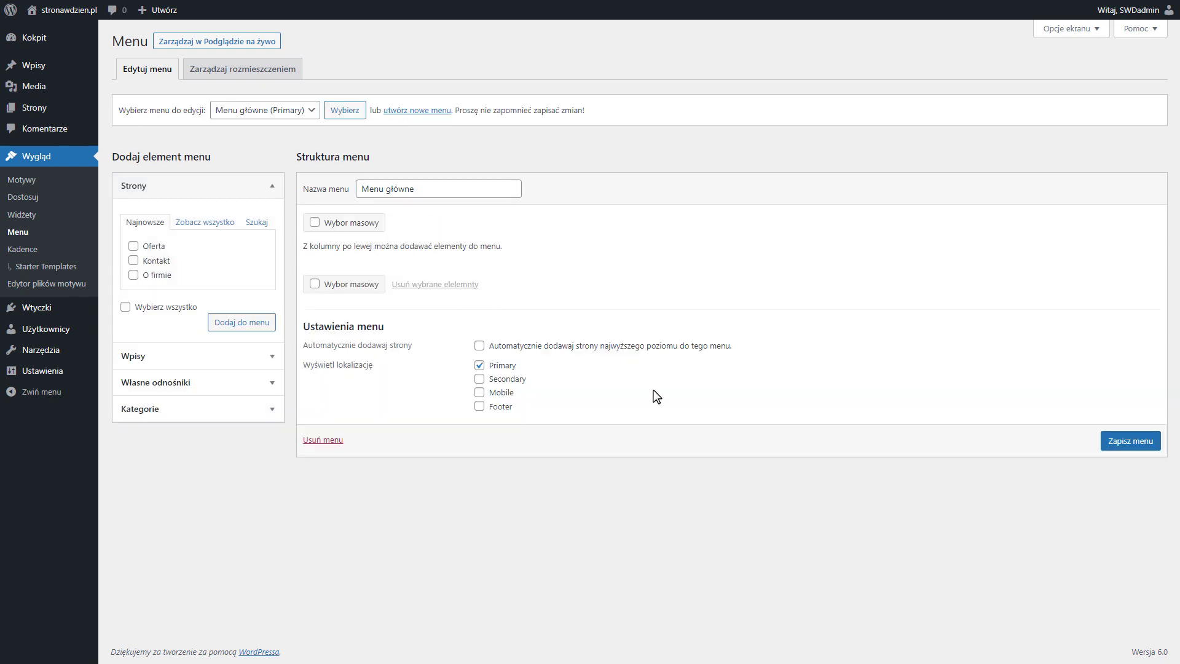
Add the Home, Blog, Kontakt, O firmie and Oferta pages to Menu główne
left_click(205, 224)
left_click(134, 305)
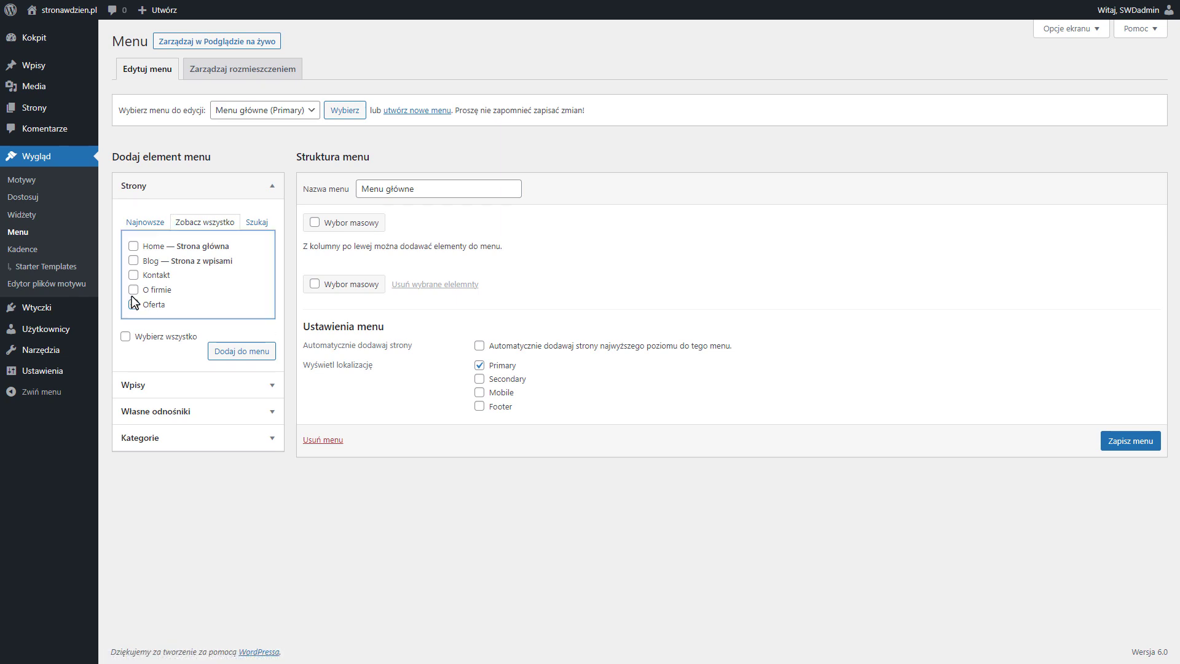
left_click(134, 289)
left_click(133, 274)
left_click(133, 245)
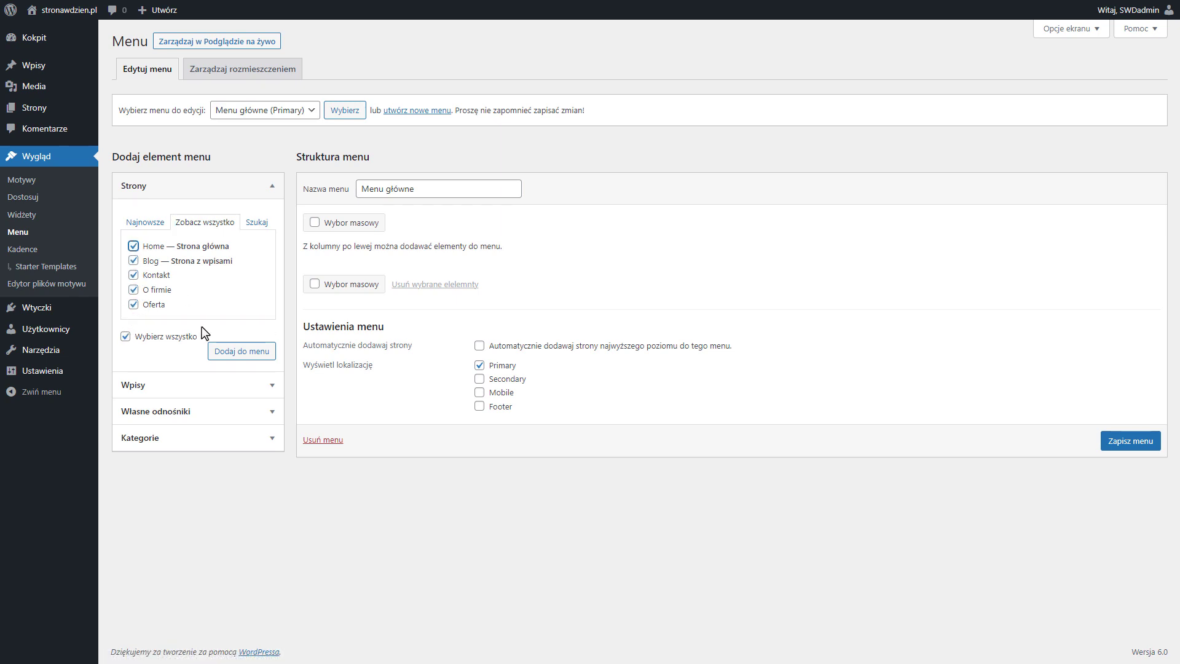
left_click(240, 351)
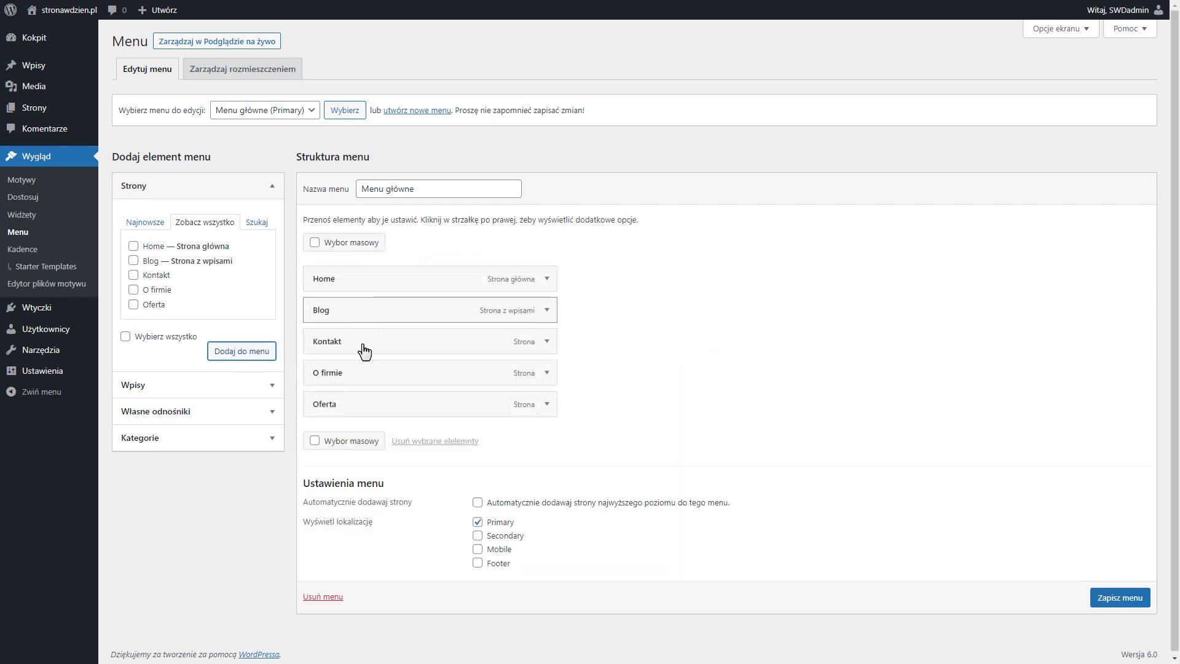
Reorder the menu items as Home, Oferta, O firmie, Blog, Kontakt and save the menu
left_click_drag(361, 403, 382, 314)
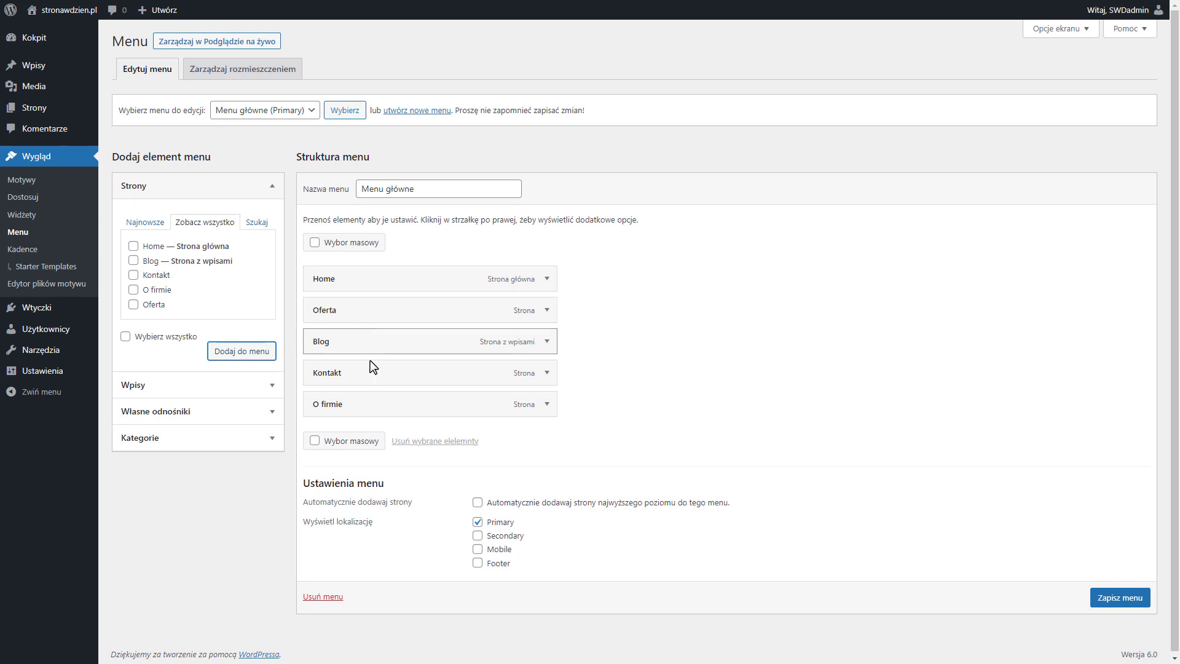
left_click_drag(366, 400, 371, 351)
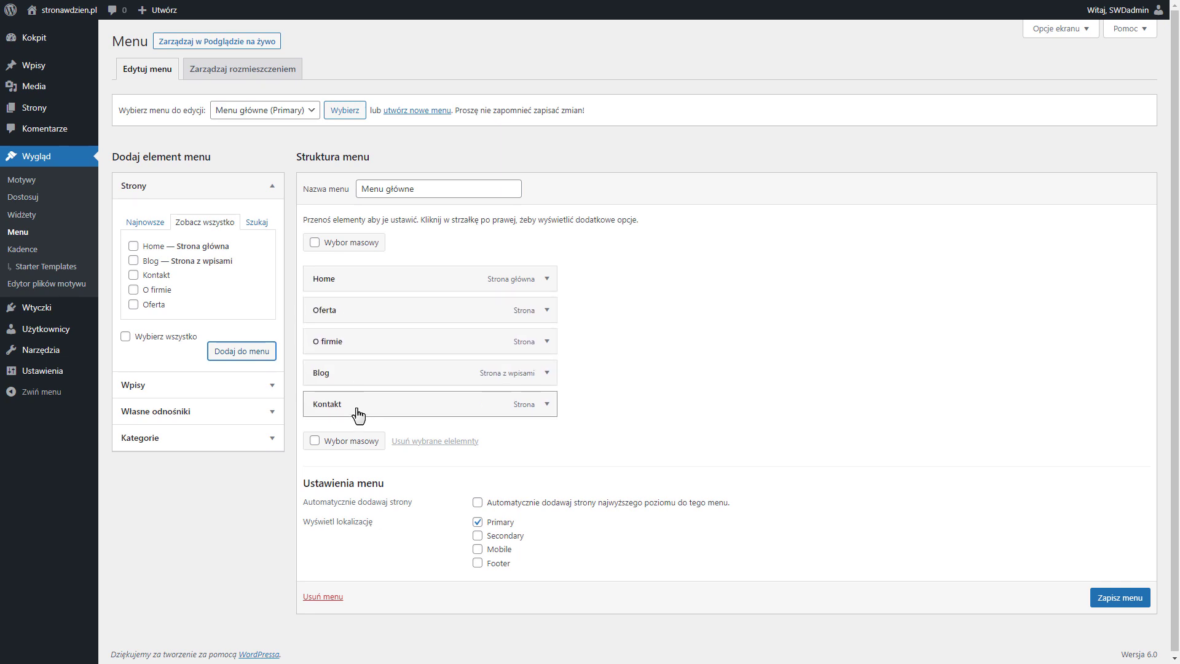
left_click(1118, 599)
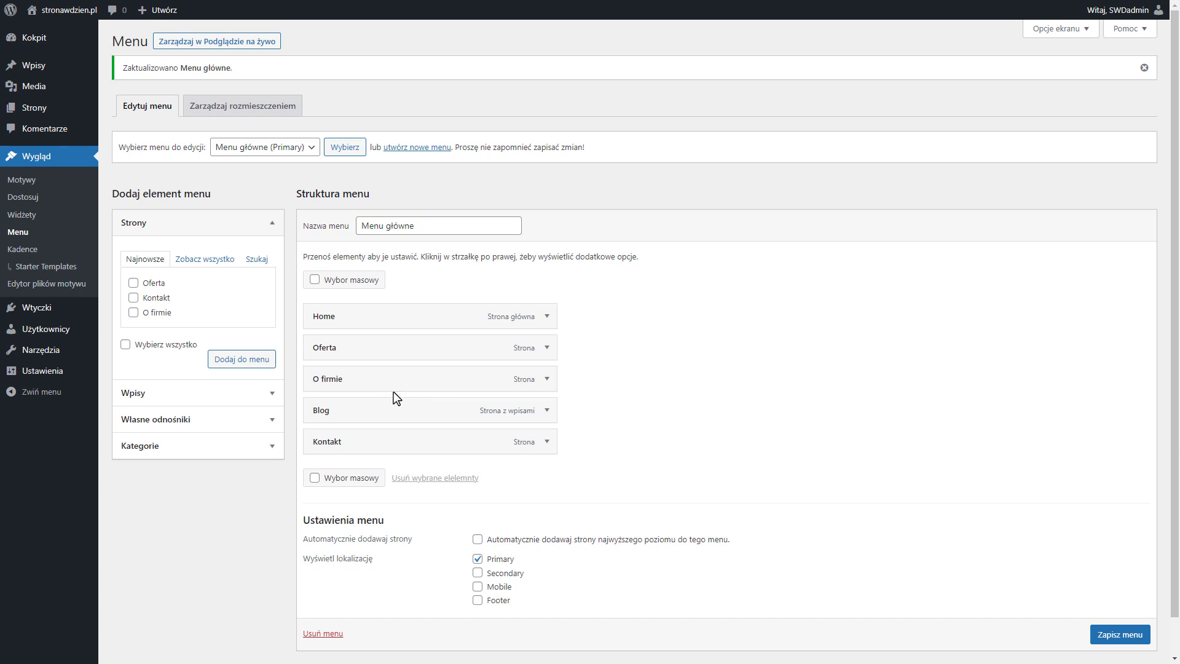
Try nesting Blog and Kontakt as sub-items of O firmie, then return both to the top level
left_click_drag(385, 420, 400, 455)
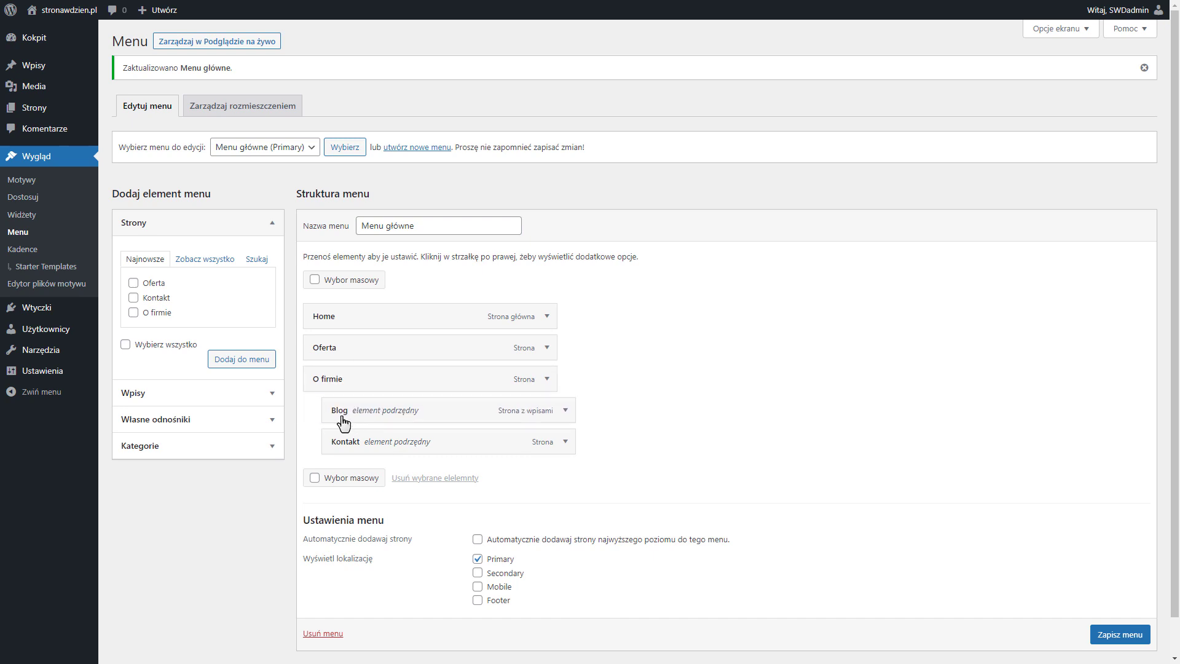
left_click_drag(358, 445, 342, 442)
left_click_drag(368, 422, 359, 419)
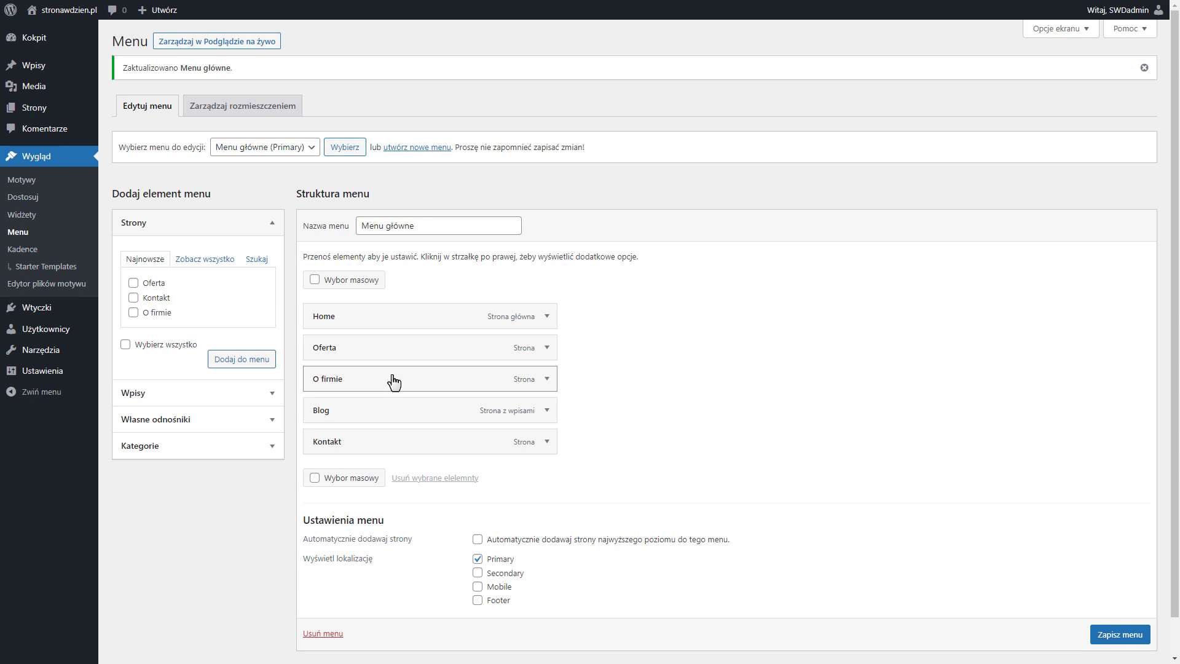
Add a custom link "Oferta VIP" pointing to netgonet.pl, nest it under Oferta, and save the menu
scroll(394, 382, "down", 1)
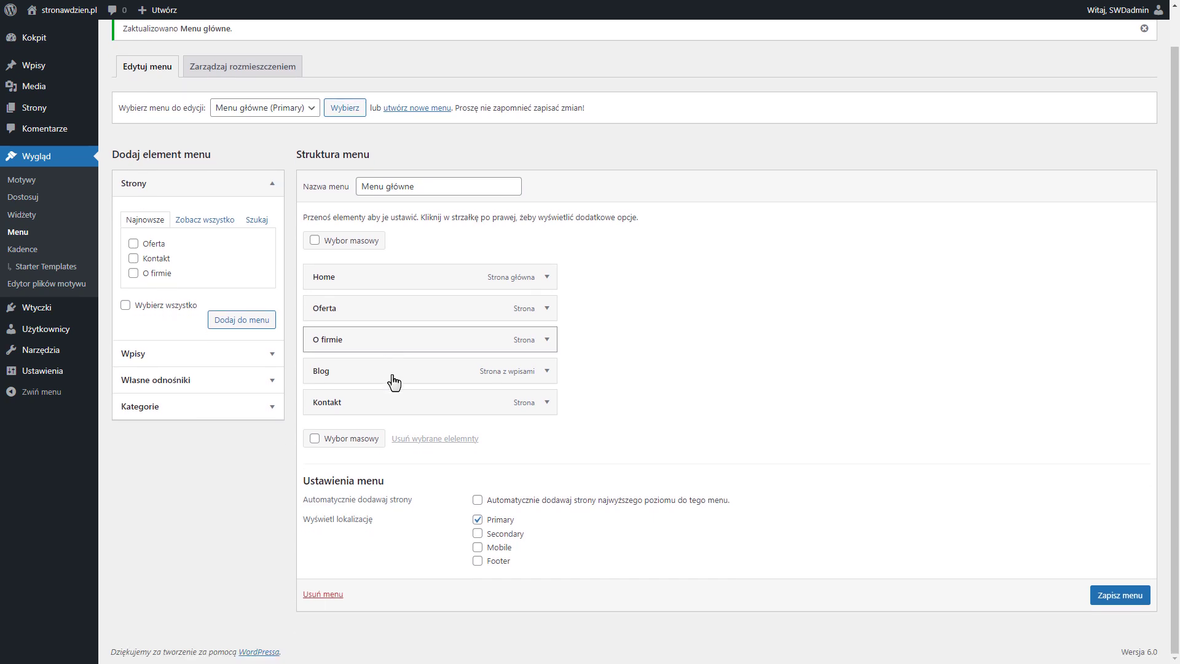
left_click(208, 379)
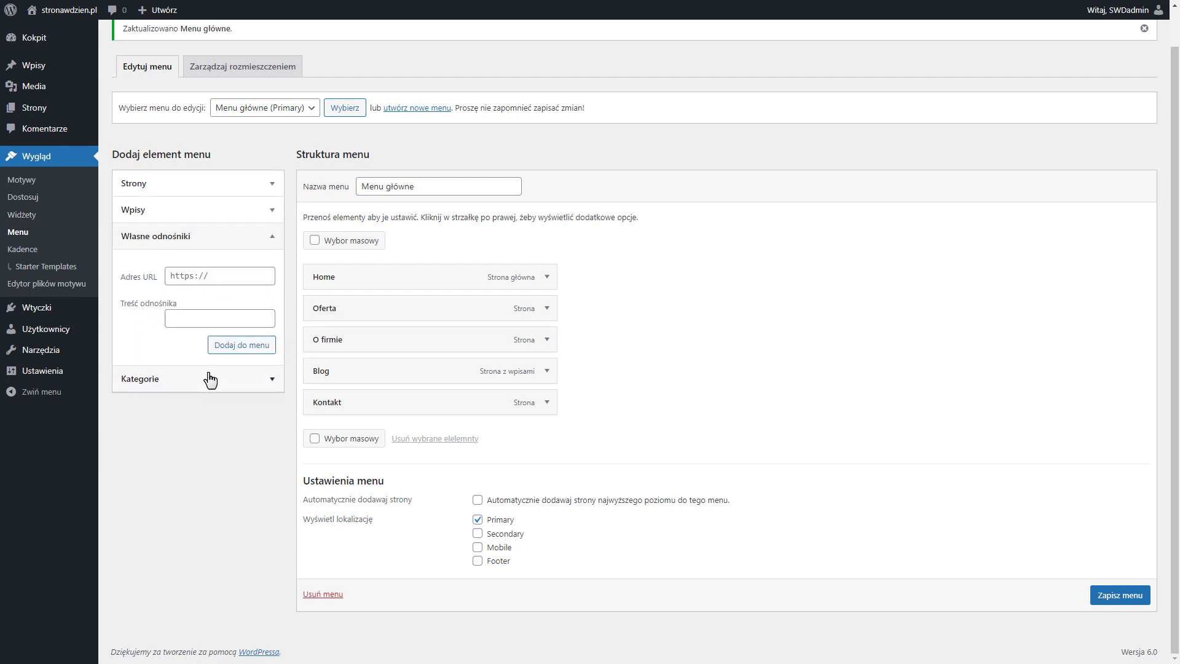
left_click(226, 276)
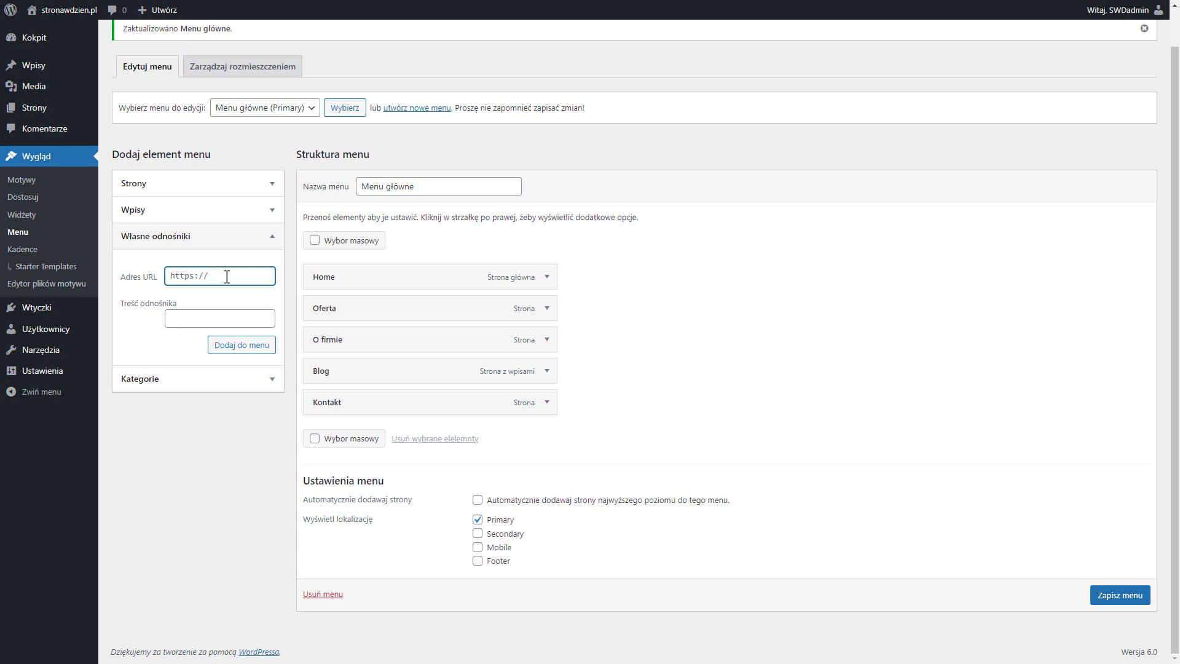
left_click(211, 319)
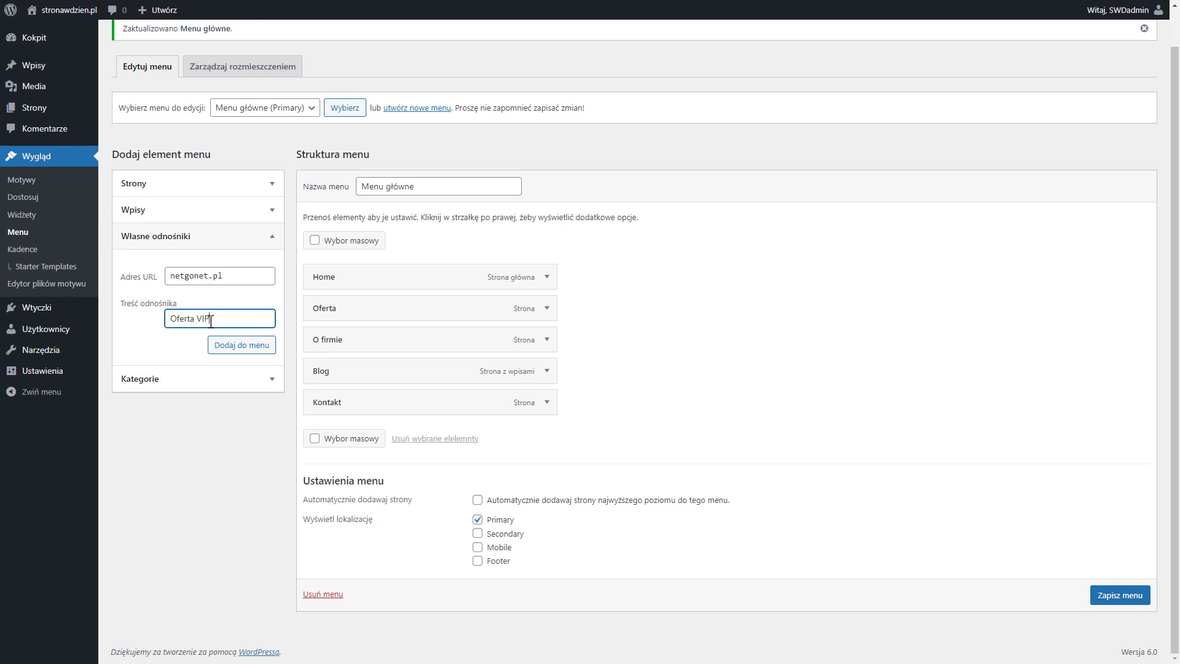
left_click(258, 349)
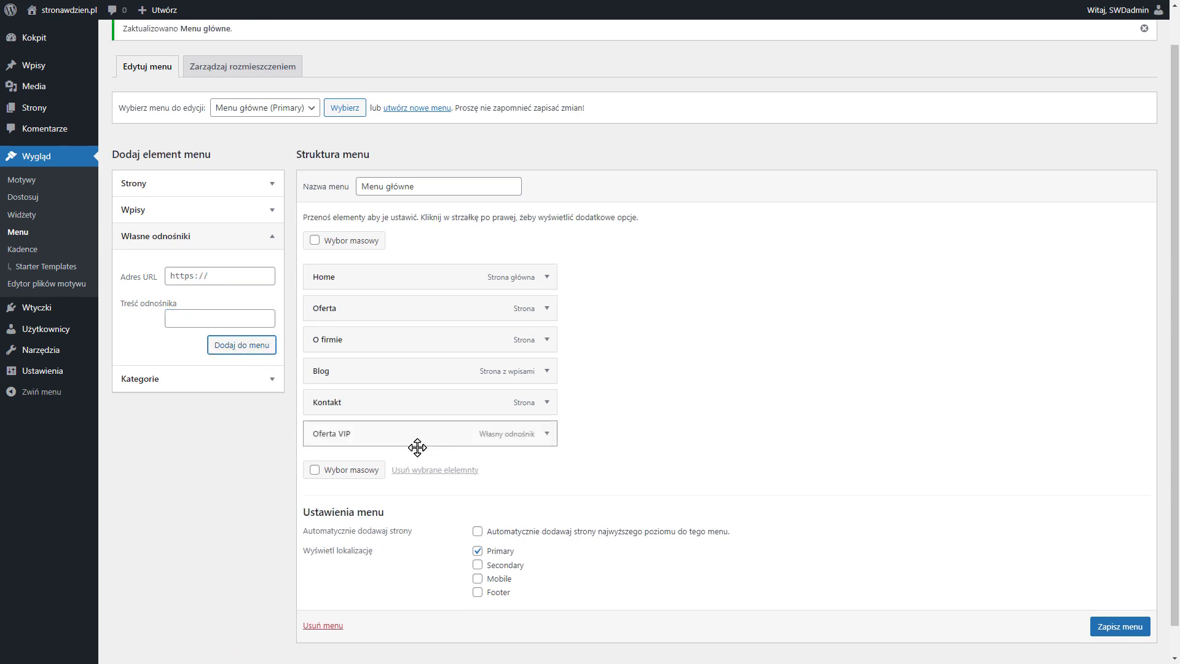
left_click_drag(398, 441, 366, 346)
left_click(1118, 625)
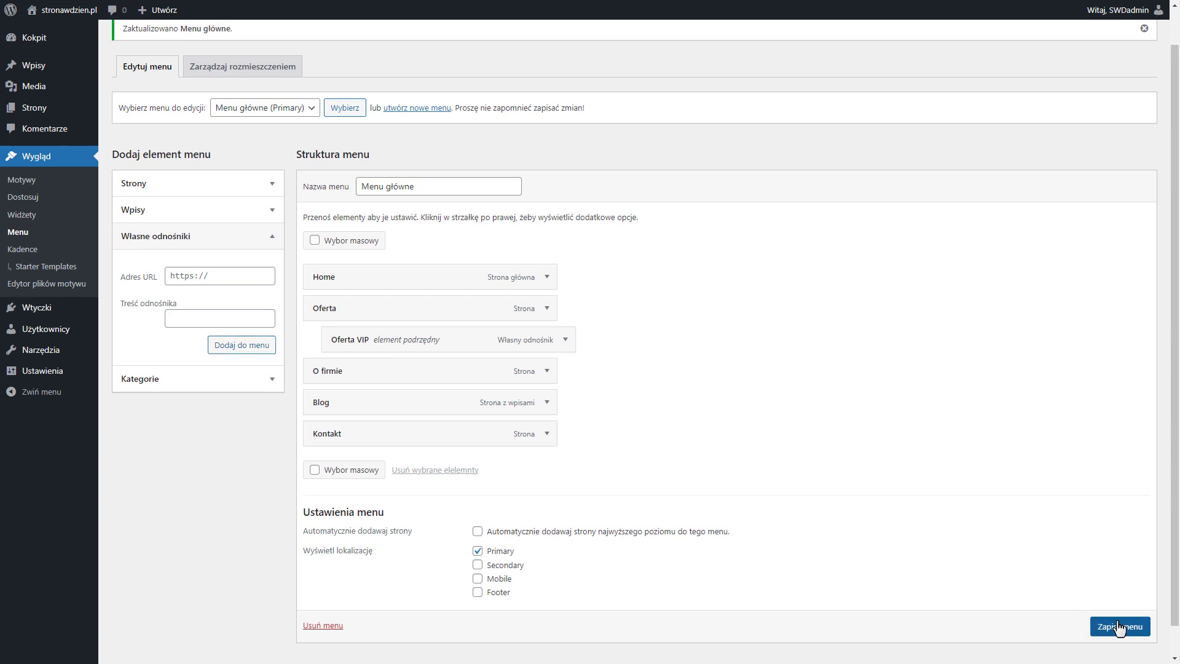
Test the Oferta VIP submenu link on the live site and look through the Oferta page of netgonet.pl
scroll(1128, 645, "up", 1)
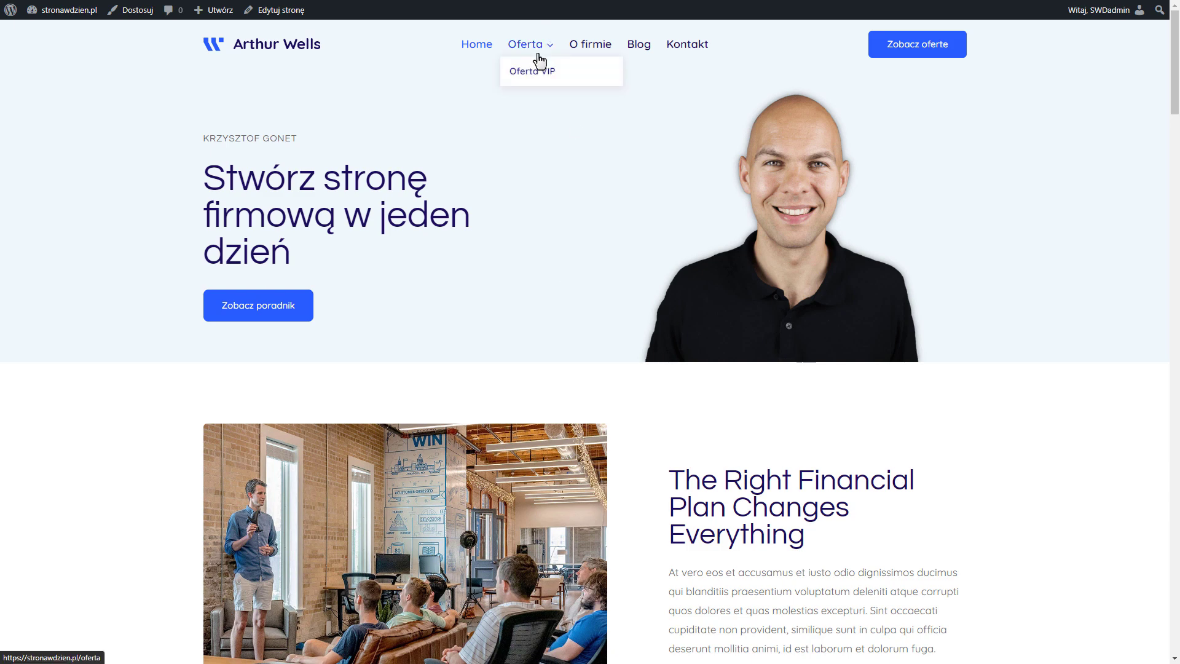
left_click(539, 72)
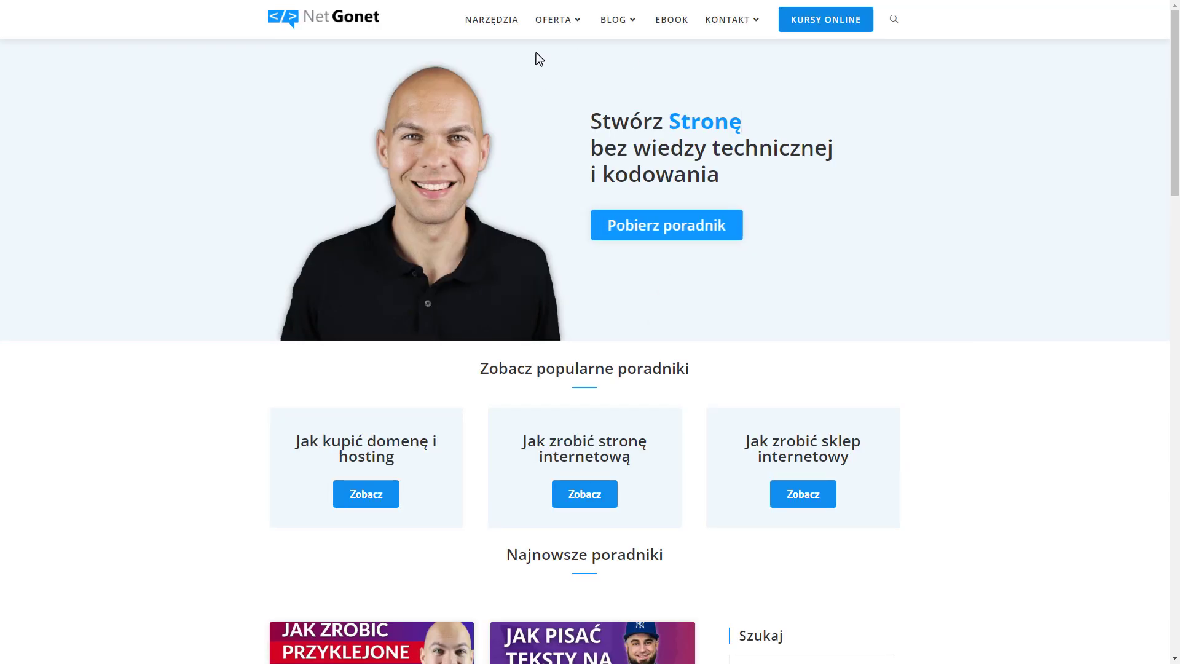
mouse_move(548, 25)
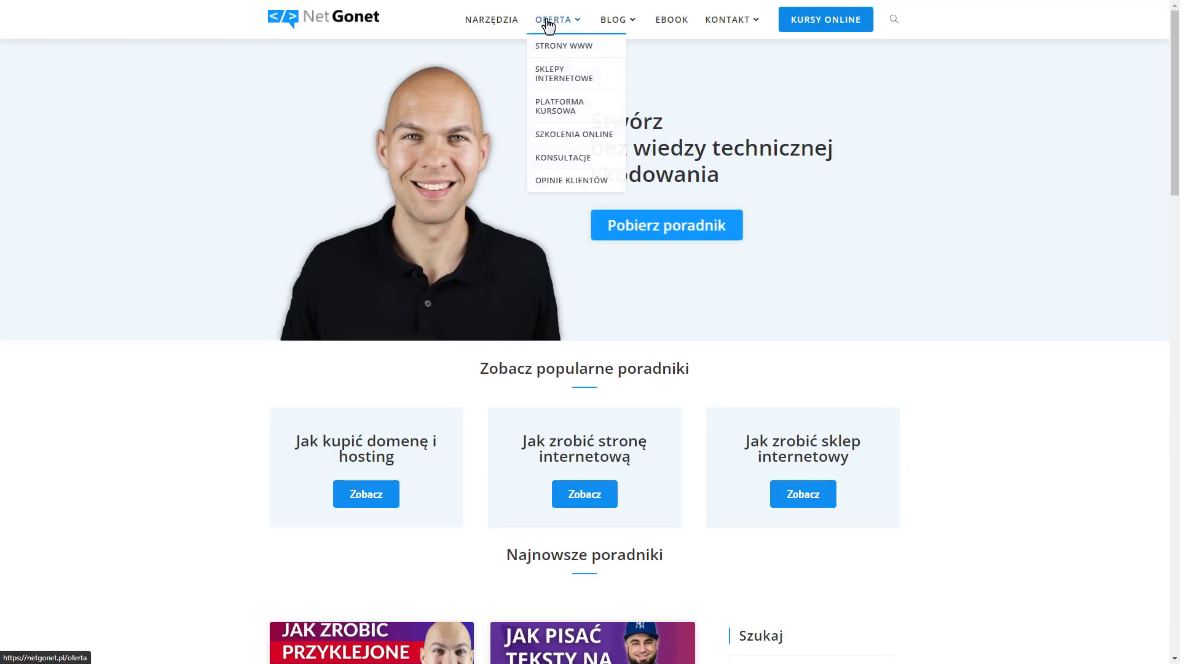
left_click(548, 24)
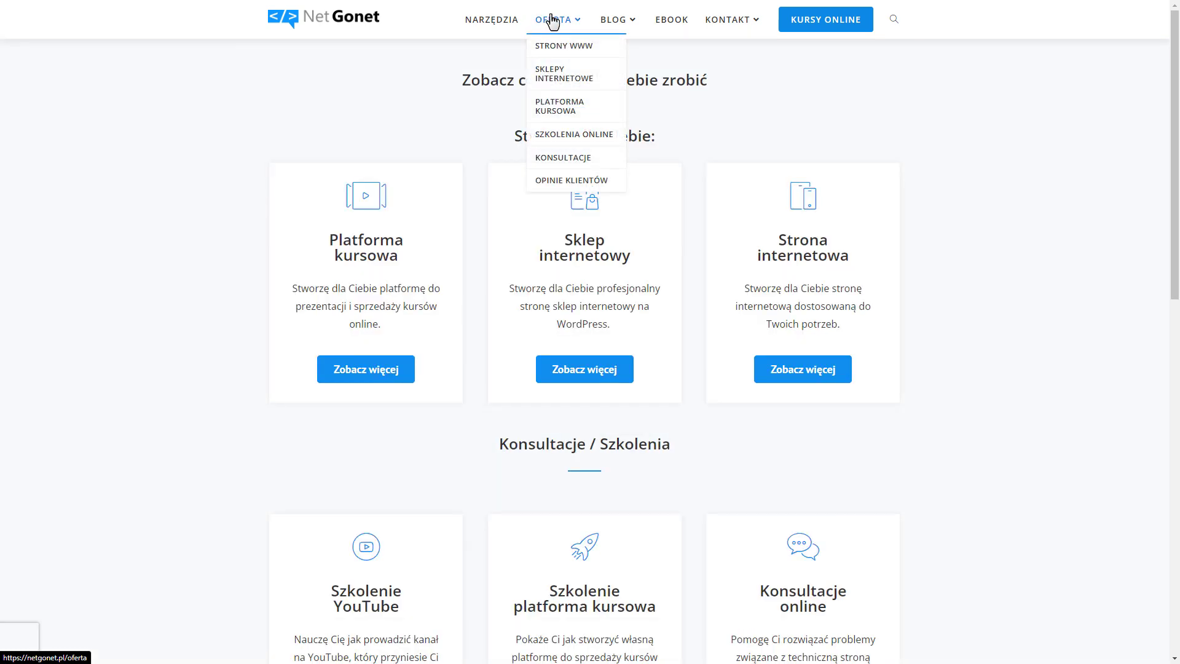
scroll(457, 359, "down", 1)
scroll(462, 356, "up", 1)
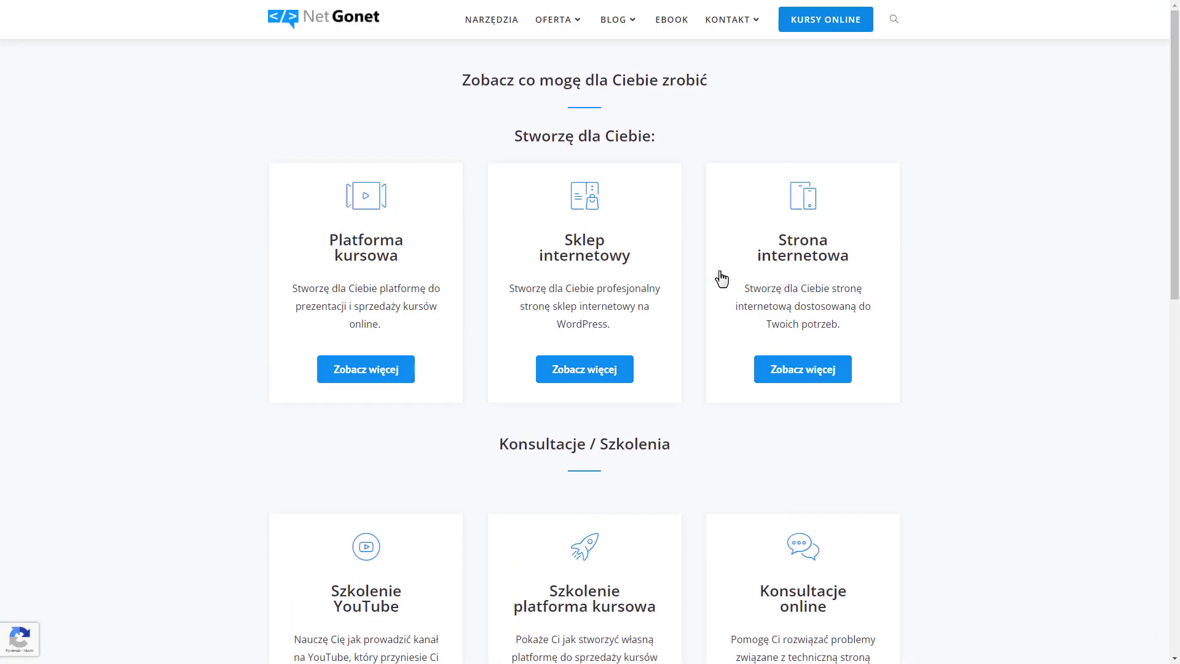
In the Customizer's footer builder, remove the Widget 1, Footer Navigation and Social elements from the middle row
key("F11")
left_click(117, 10)
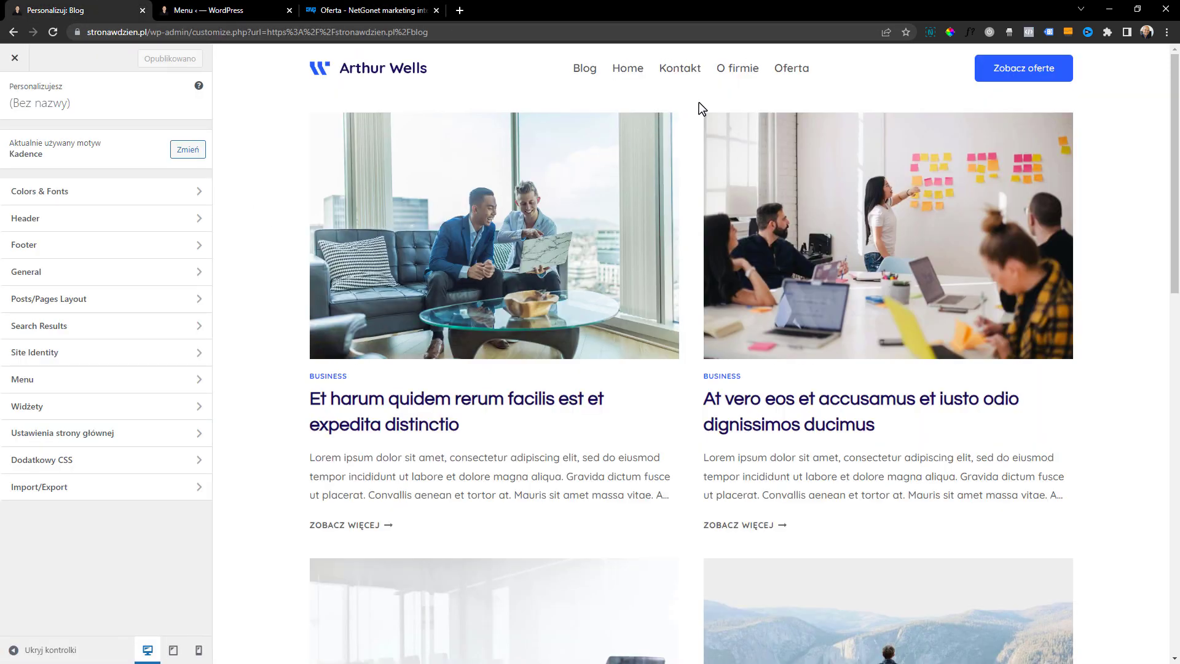
scroll(738, 246, "down", 8)
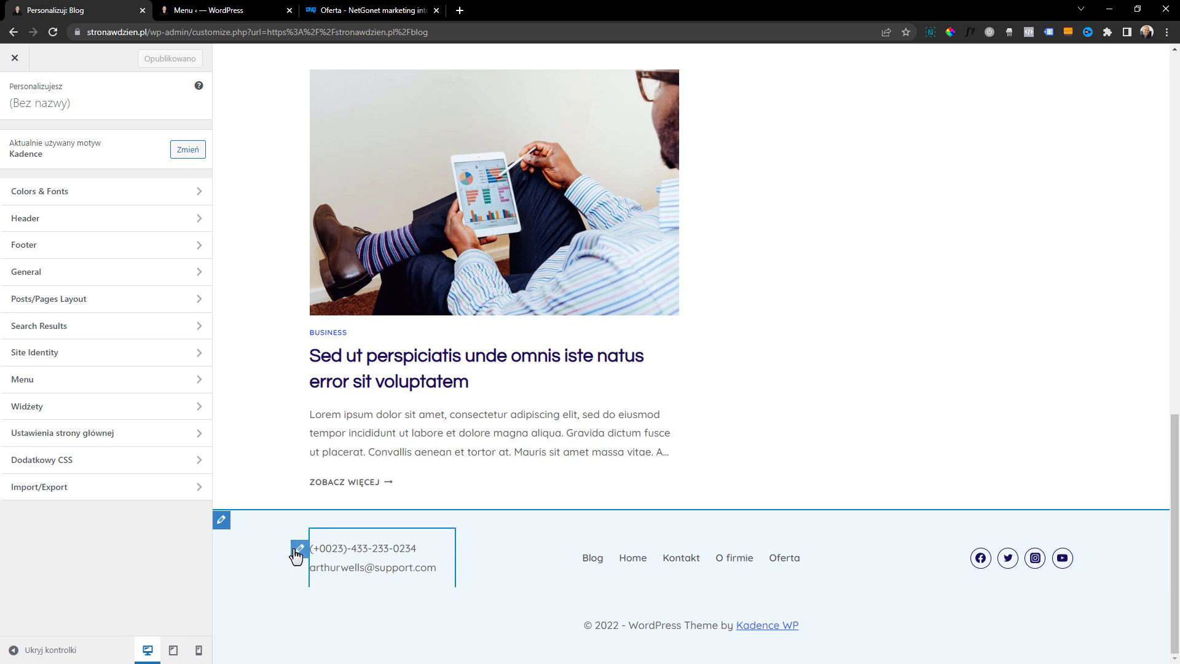
left_click(297, 550)
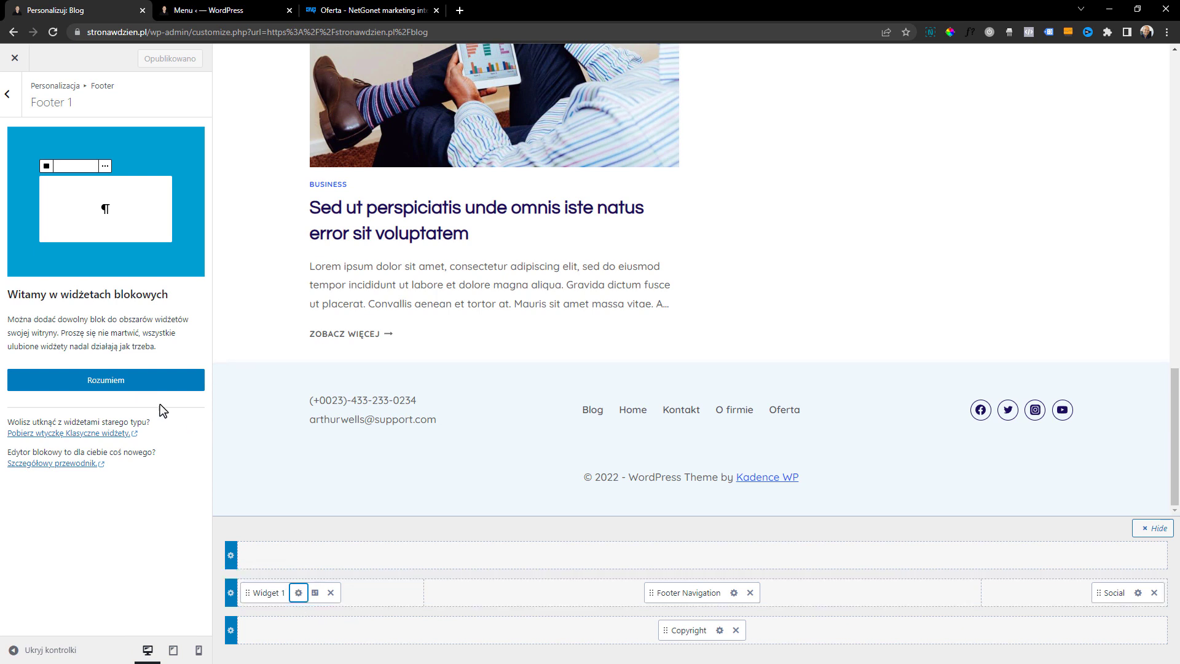
left_click(89, 384)
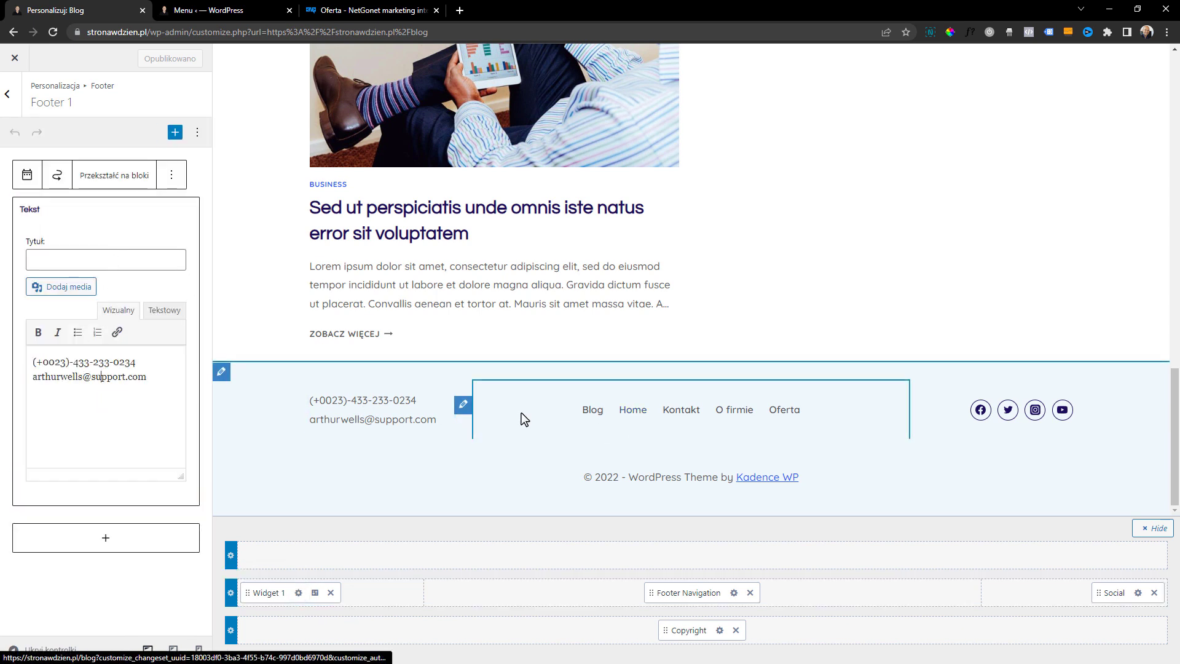
left_click(915, 409)
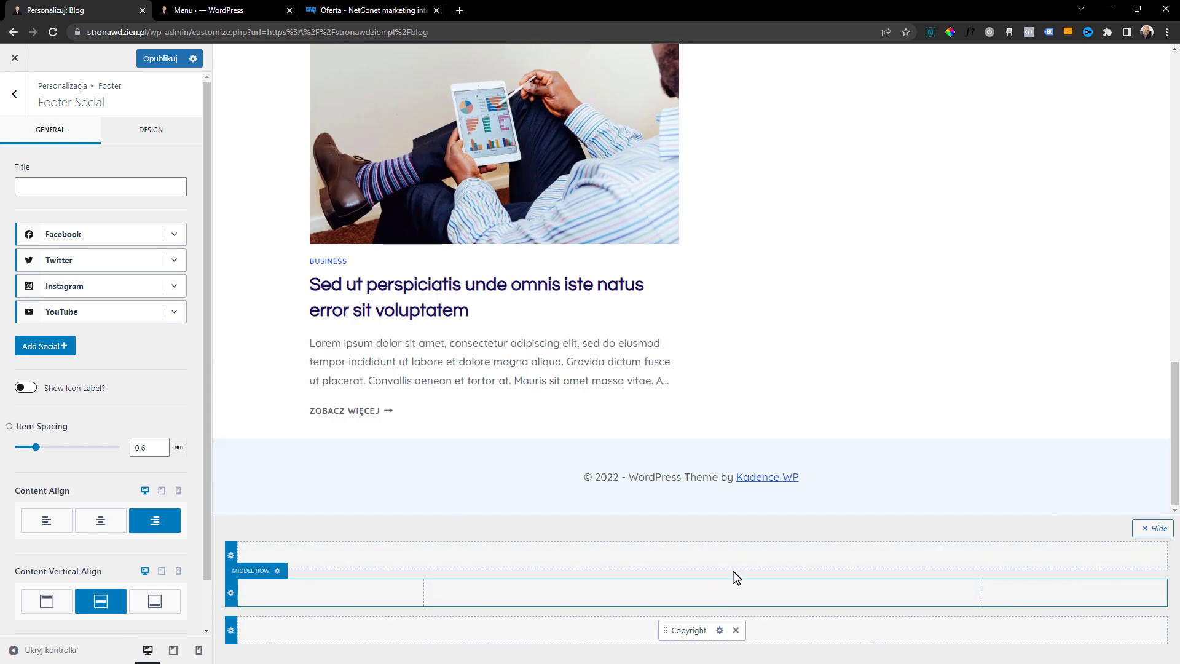
Delete the {theme-credit} placeholder from the footer's Copyright text
left_click(720, 631)
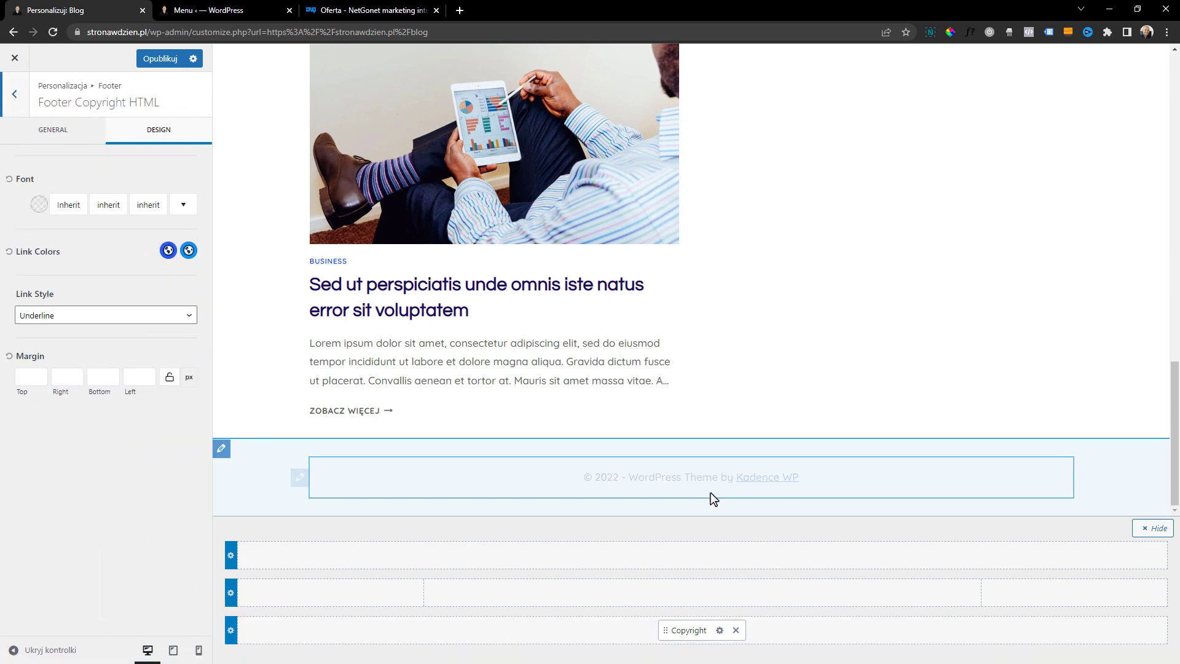
left_click(61, 134)
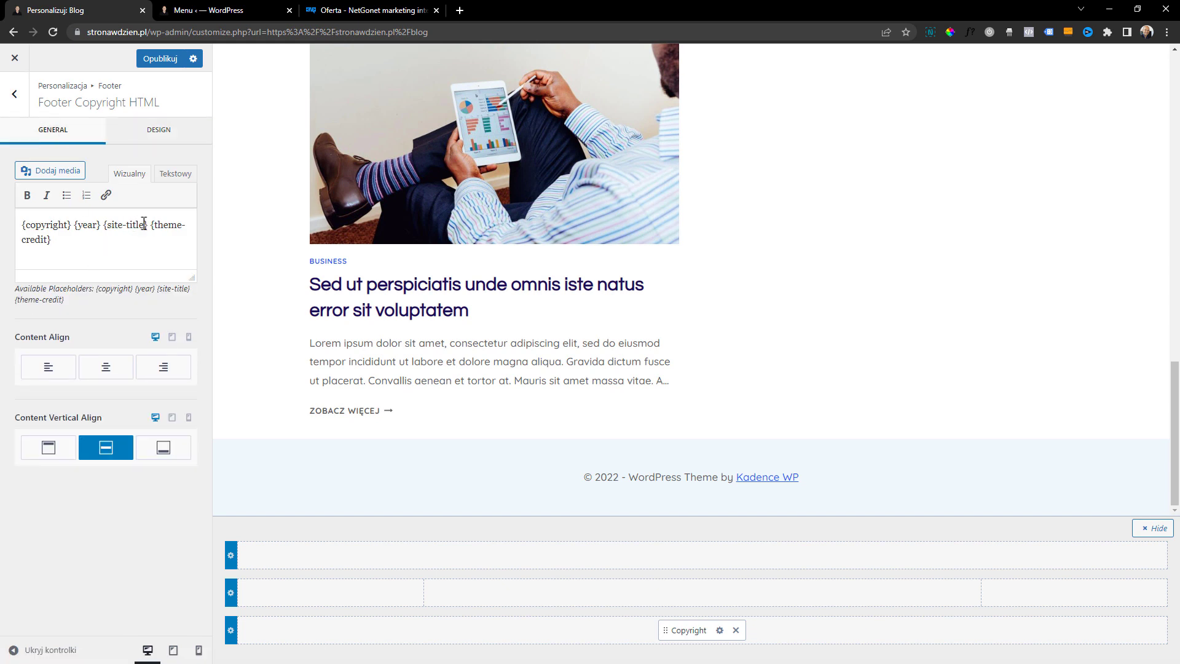
left_click_drag(152, 225, 207, 235)
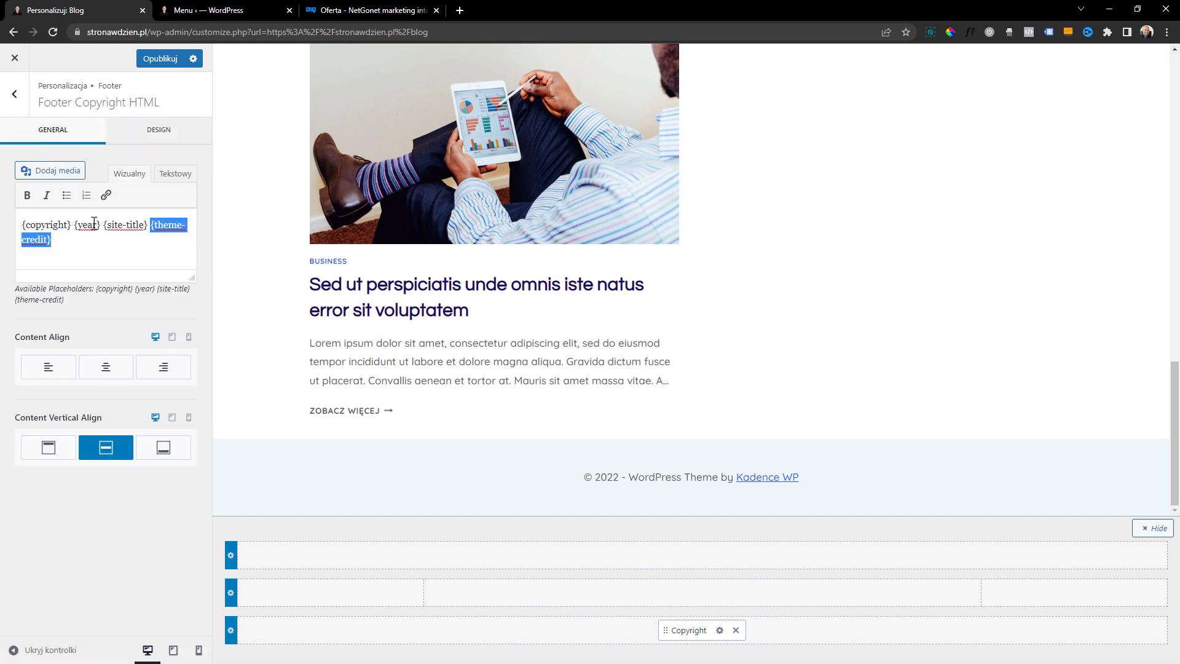
key("BackSpace")
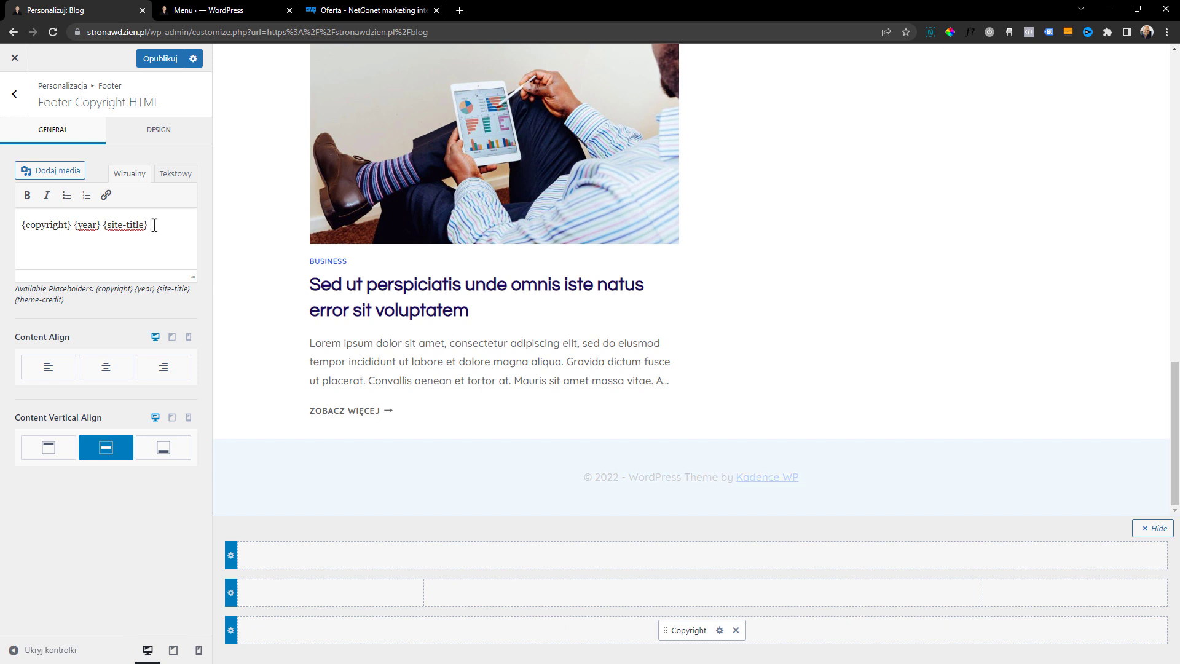
Replace the {site-title} placeholder in the copyright text with "strona w dzień netgonet.pl |"
left_click_drag(158, 227, 109, 235)
type("net")
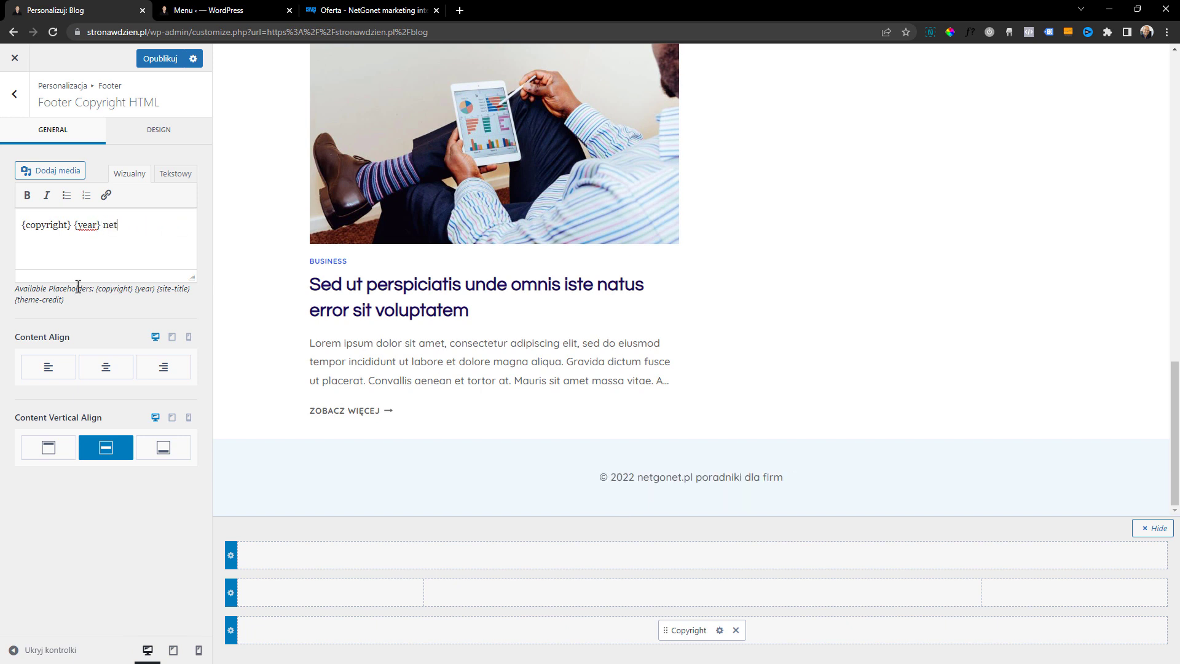
key("BackSpace")
key("BackSpace")
key("BackSpace")
type("strona w dzień netgonet.pl")
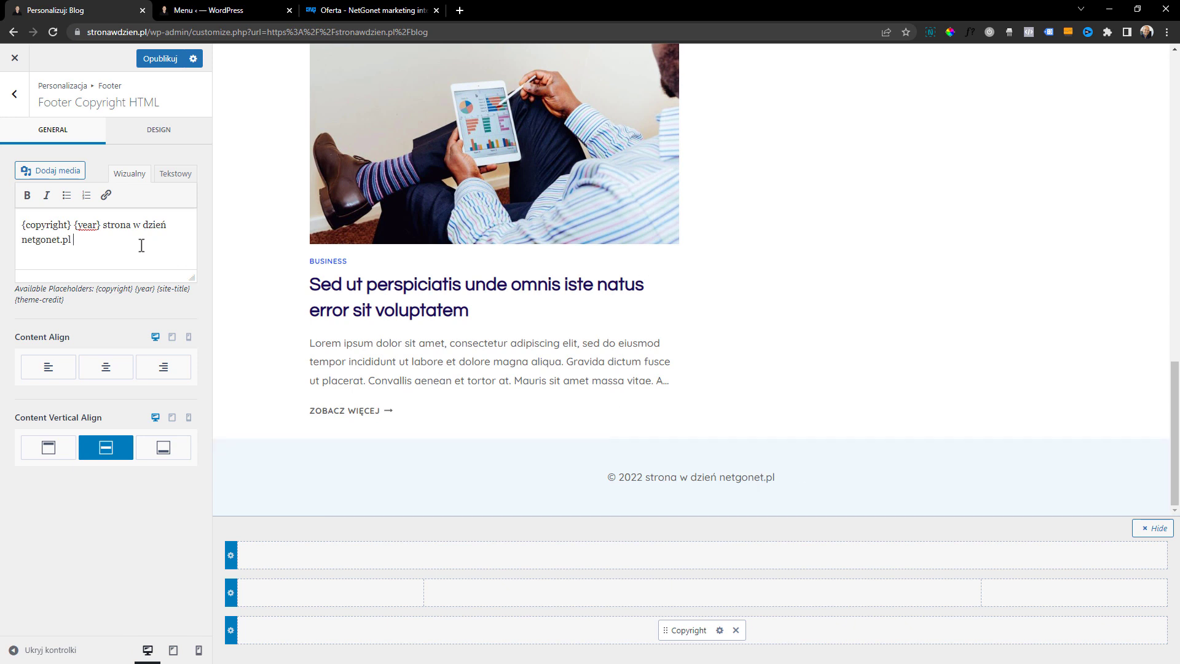
type("| polityka prty")
Add "polityka prywatności" at the end of the copyright text
key("BackSpace")
key("BackSpace")
type("ywatnoś")
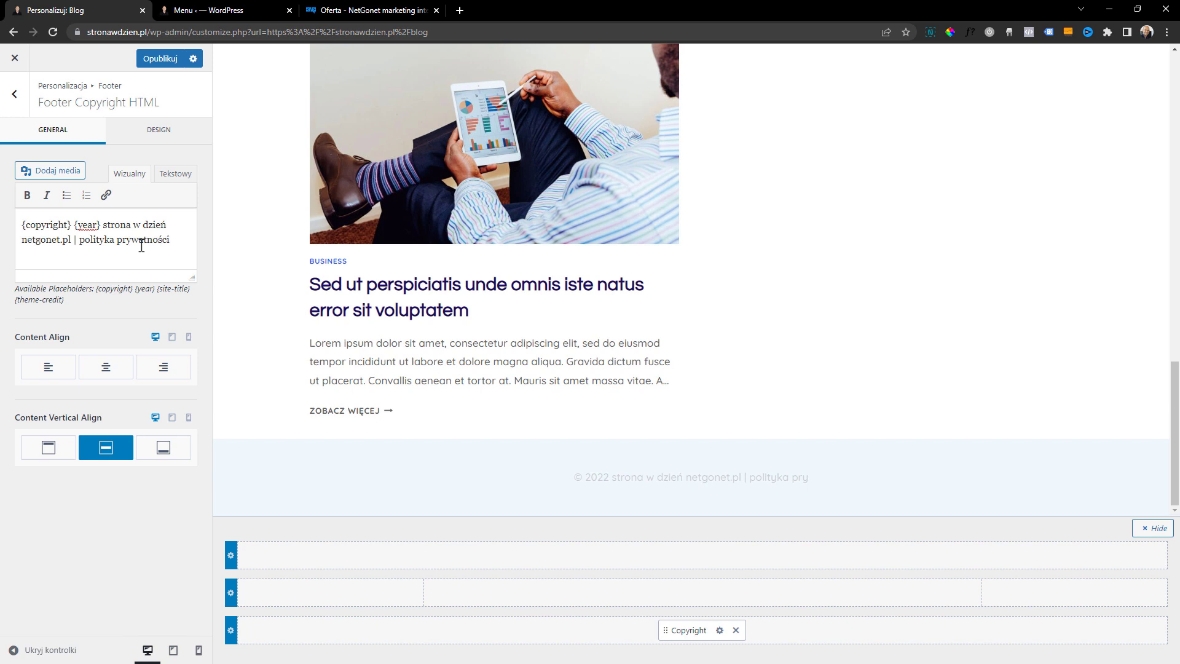
type("ci")
Link the words "polityka prywatności" in the copyright text to netgonet.pl
left_click_drag(170, 241, 91, 250)
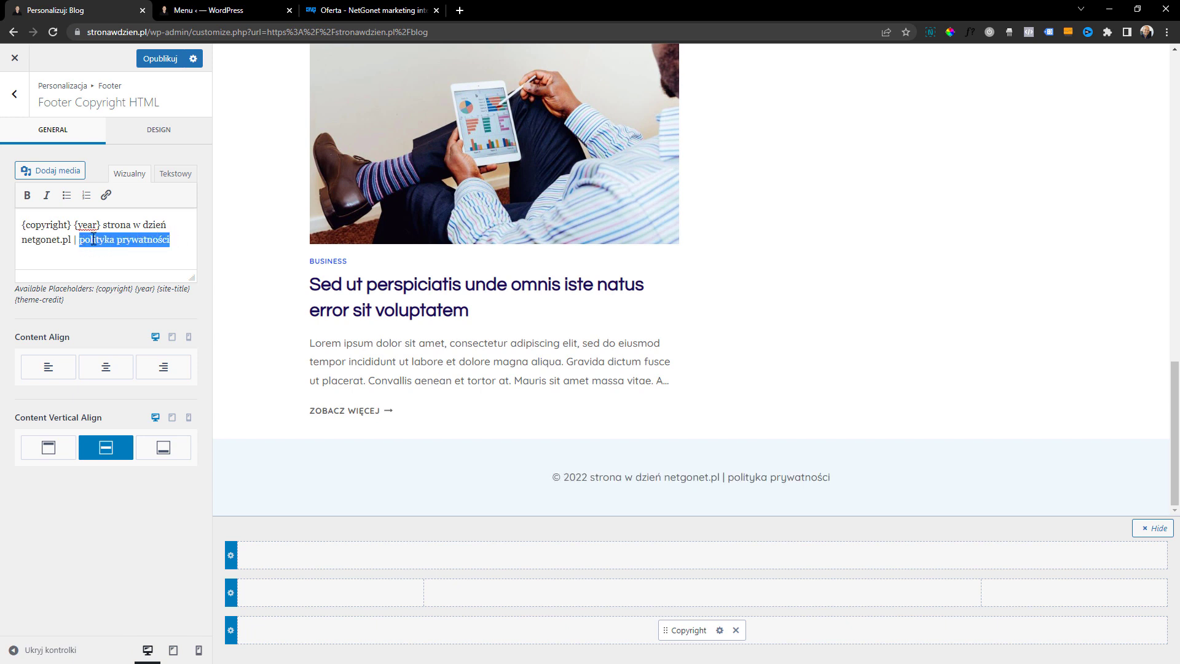
left_click(107, 196)
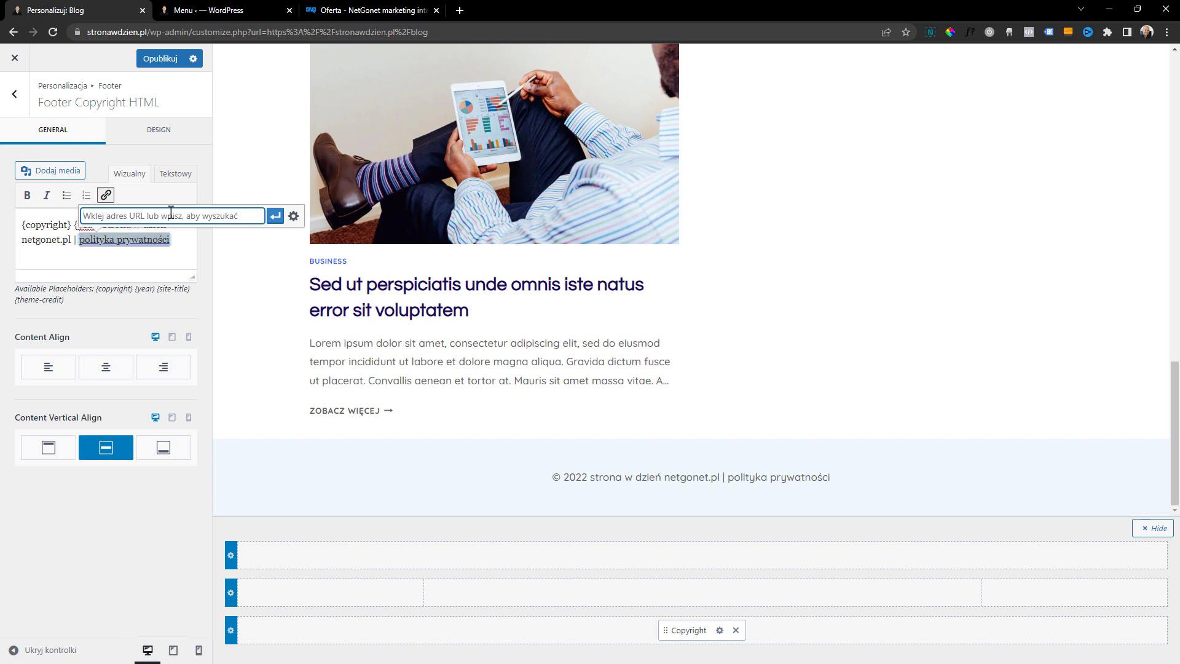
type("netgonet.pl")
key("Return")
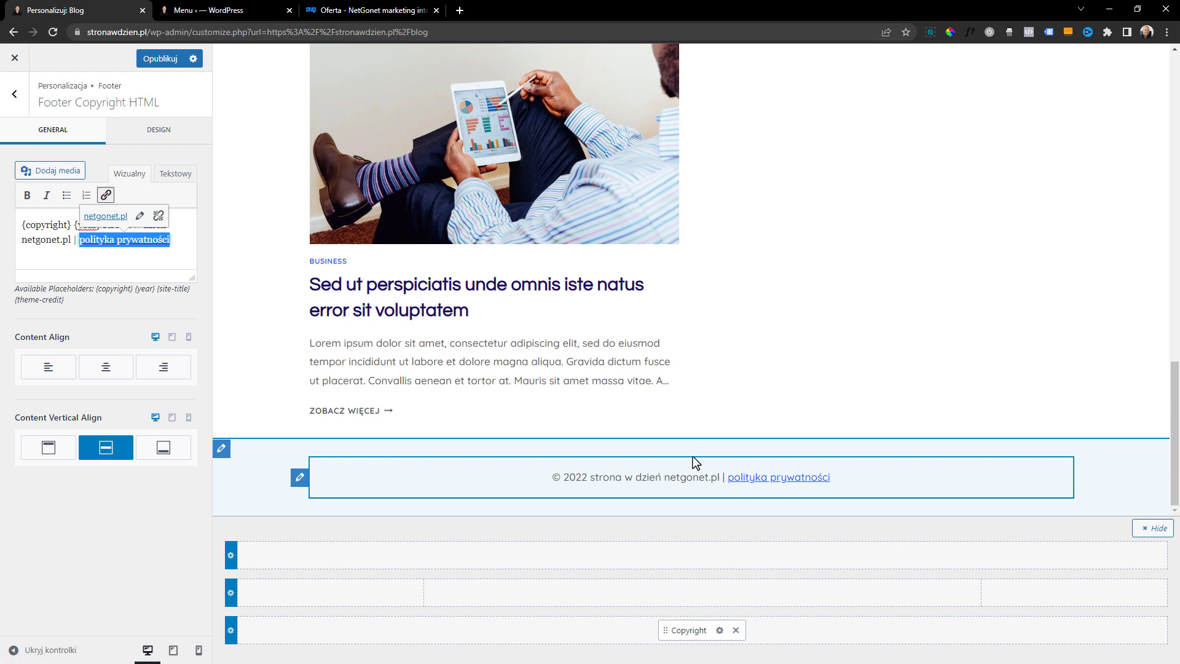
Publish the footer changes, check the footer preview, and close the Customizer
scroll(812, 435, "up", 1)
left_click(163, 60)
scroll(676, 353, "down", 2)
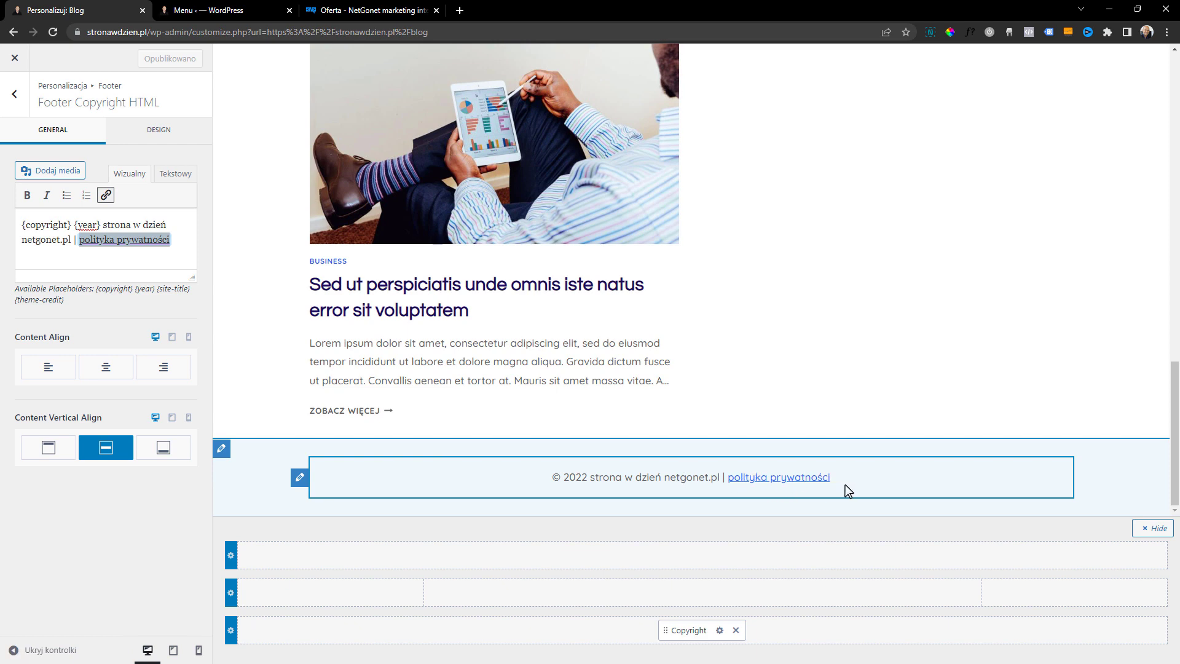
scroll(903, 474, "up", 10)
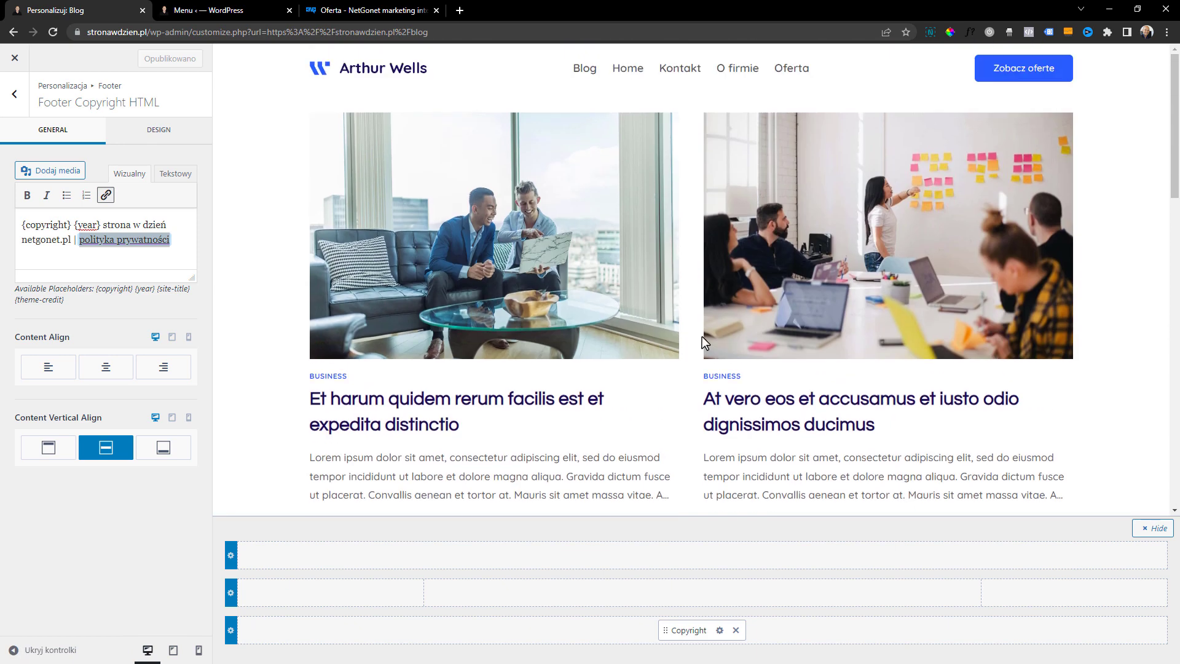
left_click(25, 57)
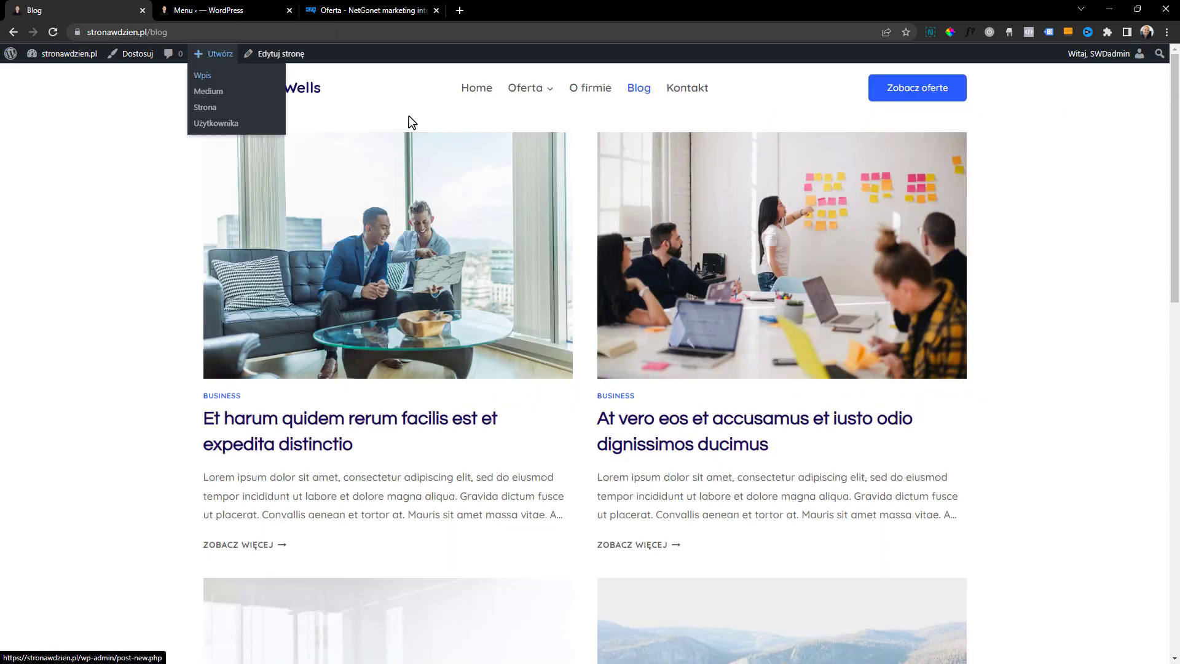
Review the live site by visiting the Home, Oferta, O firmie and Blog pages through the header navigation and logo
scroll(602, 255, "down", 1)
scroll(637, 322, "up", 1)
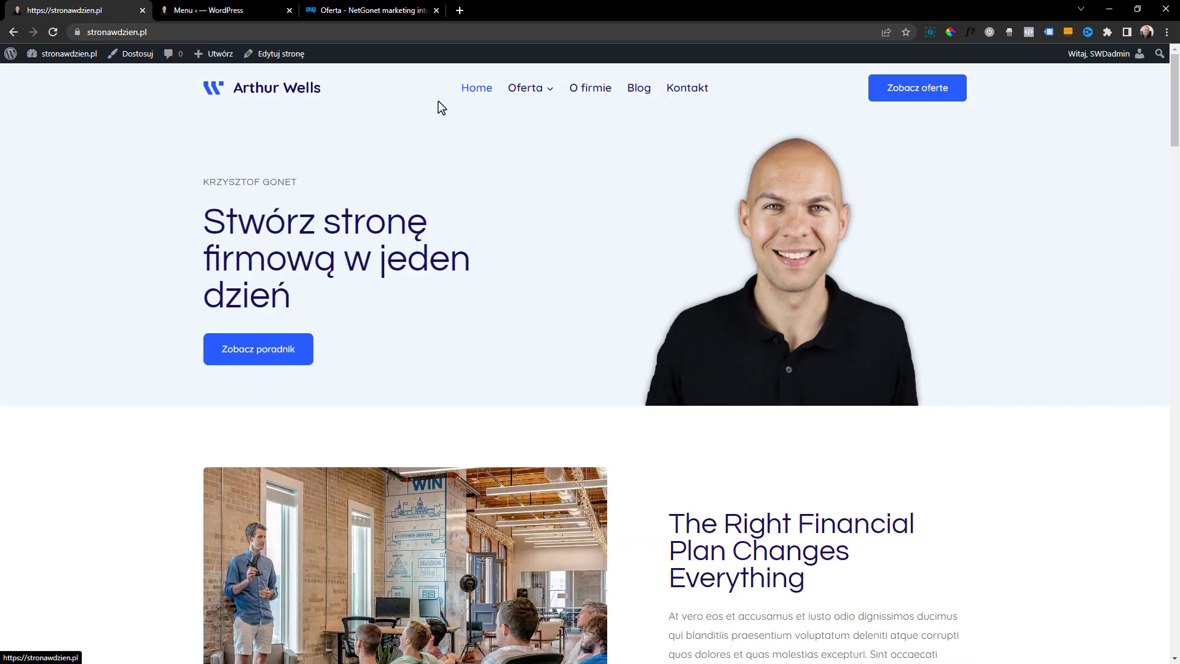
left_click(529, 98)
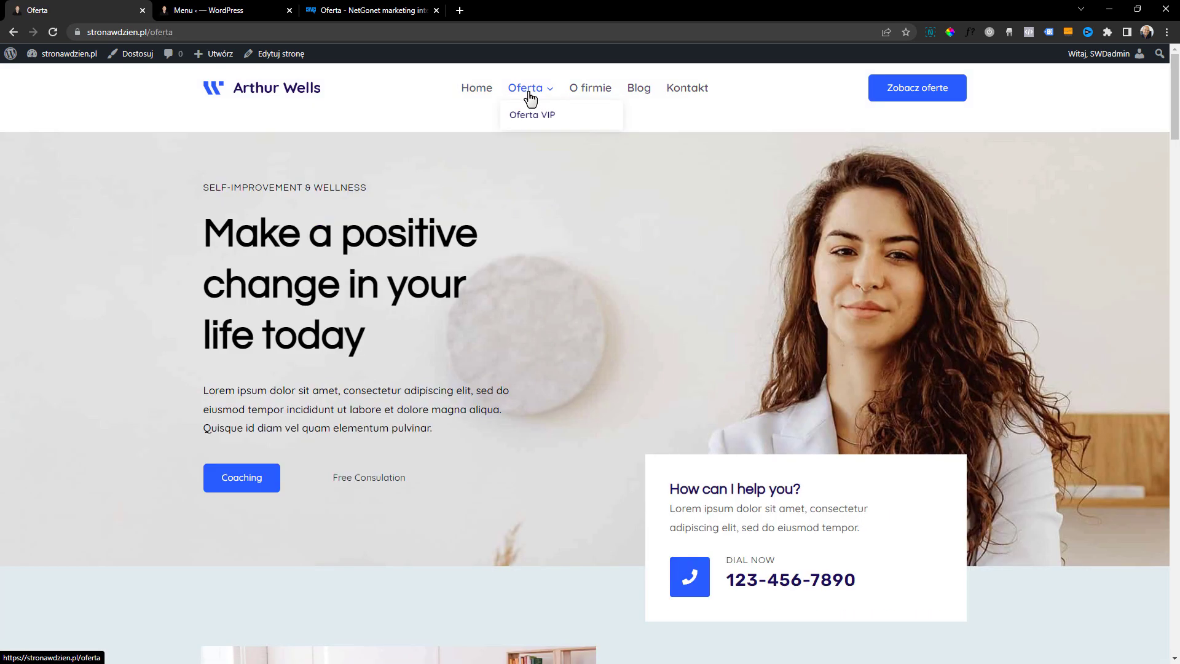
left_click(602, 98)
left_click(638, 89)
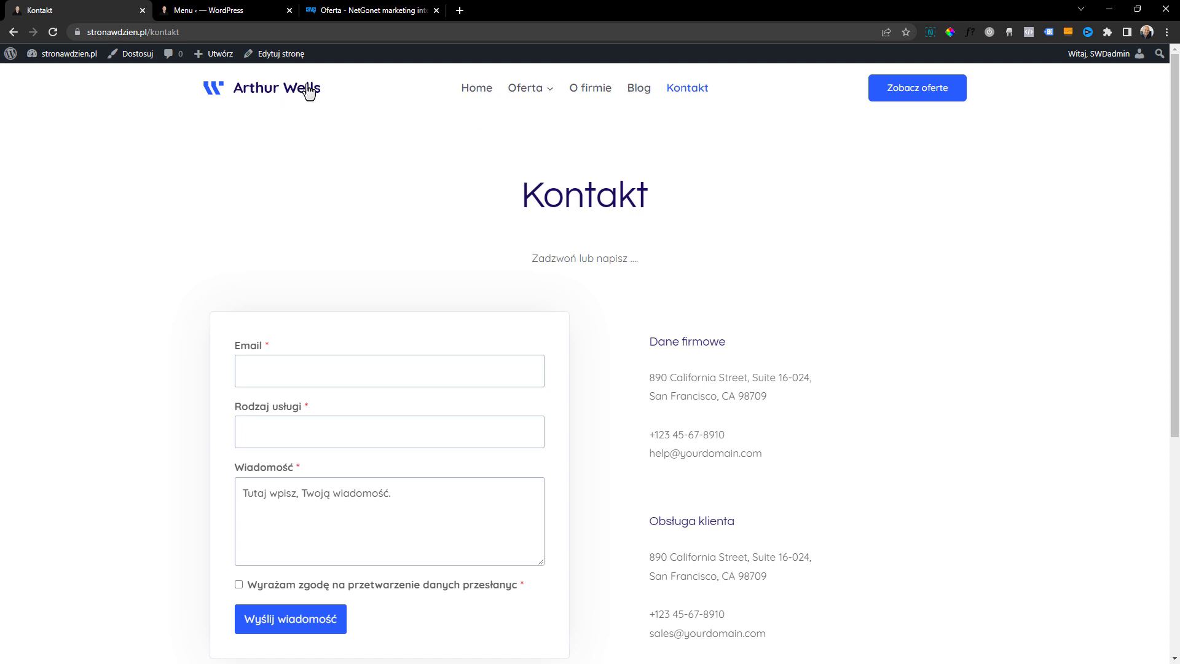
left_click(312, 91)
scroll(546, 270, "down", 10)
scroll(1035, 316, "down", 10)
scroll(1149, 88, "up", 20)
scroll(1150, 88, "up", 2)
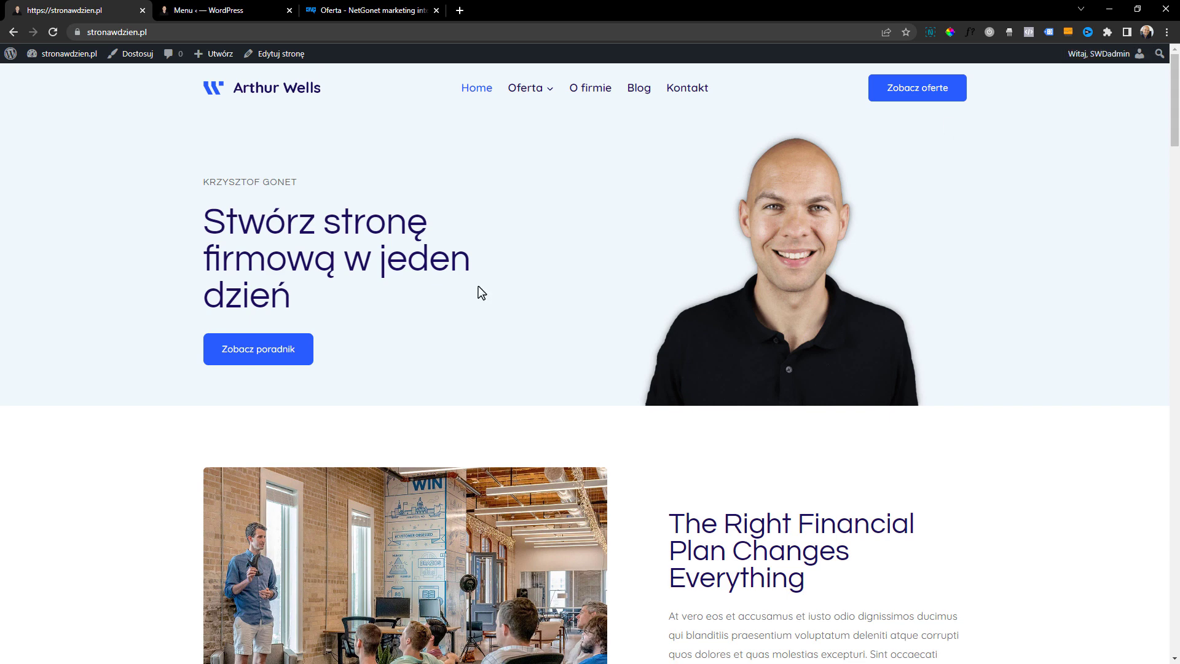
left_click(607, 98)
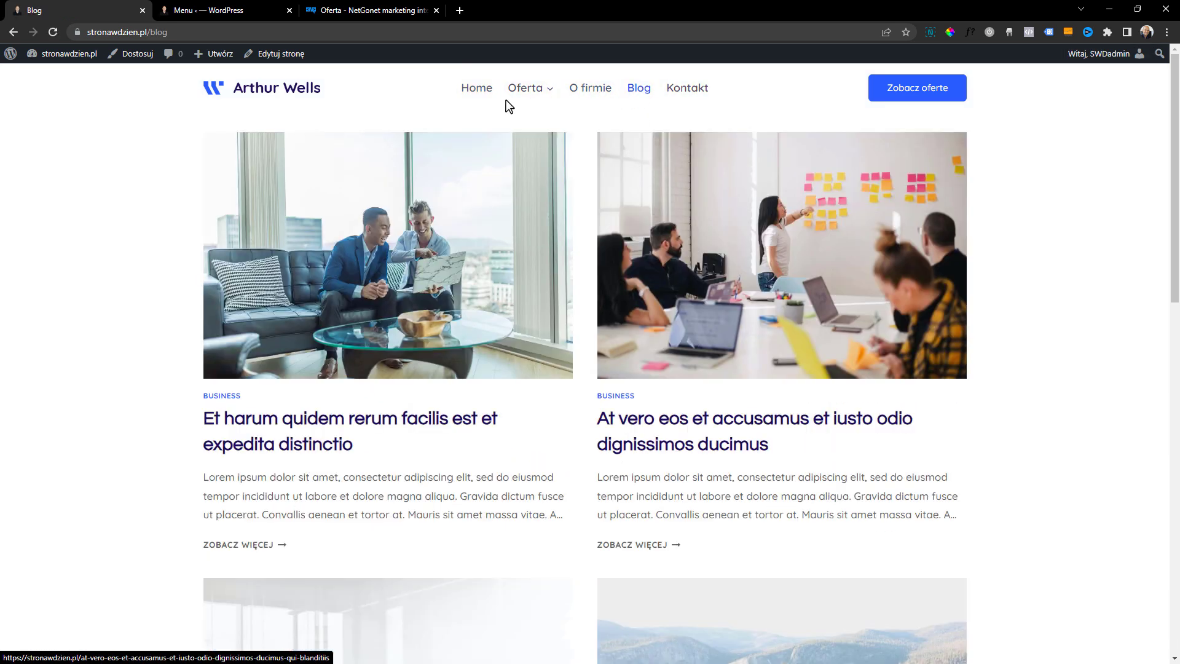
left_click(473, 92)
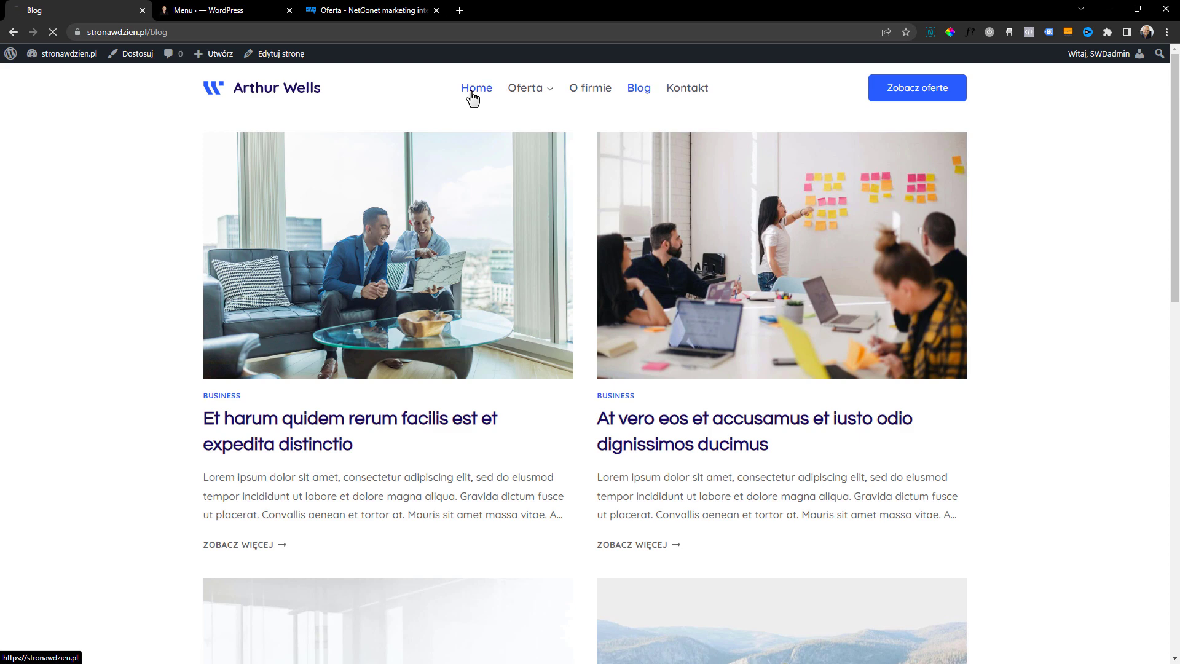
Close the extra browser tabs with the menu editor and the NetGonet offer page
mouse_move(12, 60)
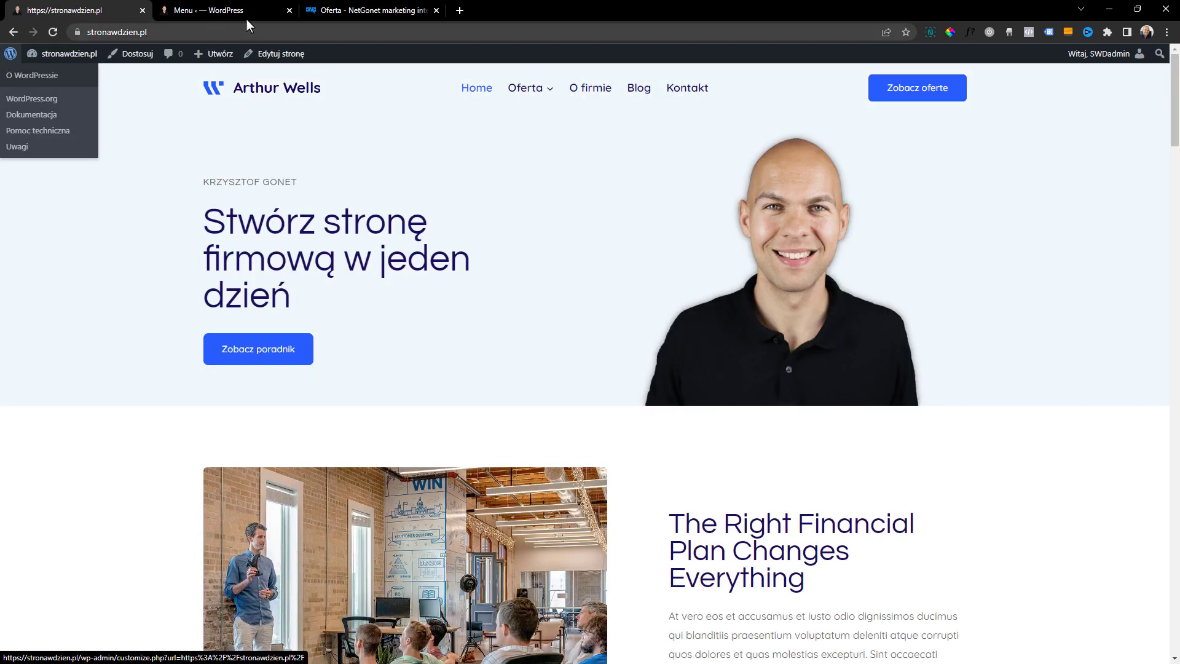
left_click(290, 11)
left_click(289, 10)
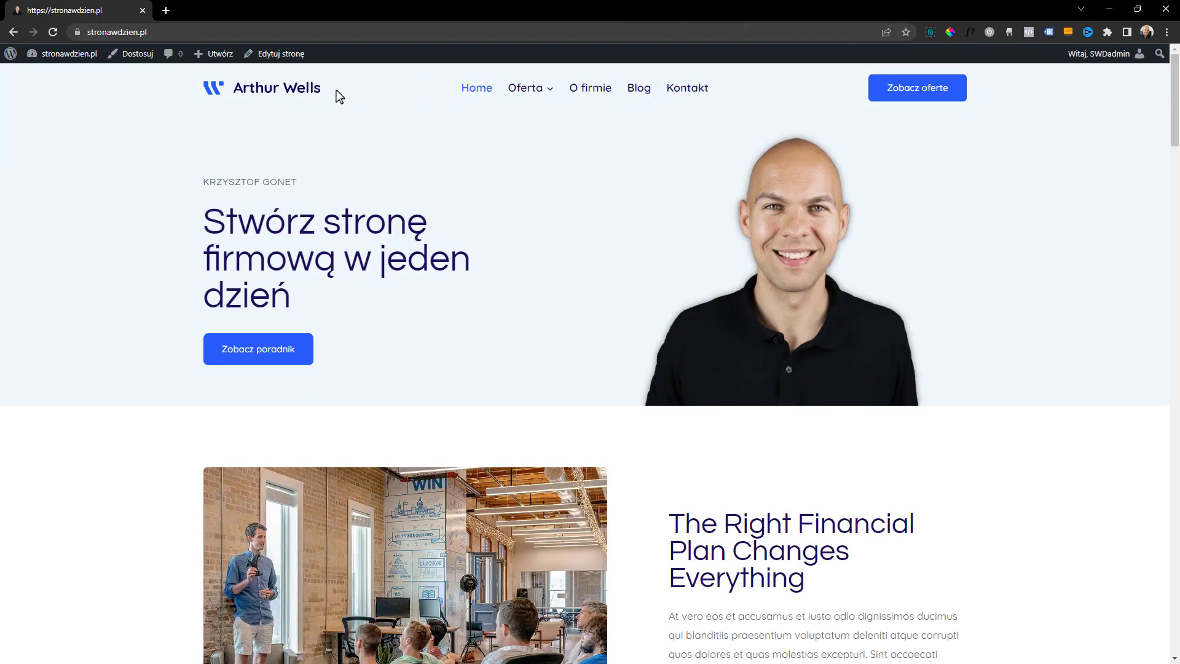
Go to the WordPress dashboard and open the list of installed plugins
left_click(11, 55)
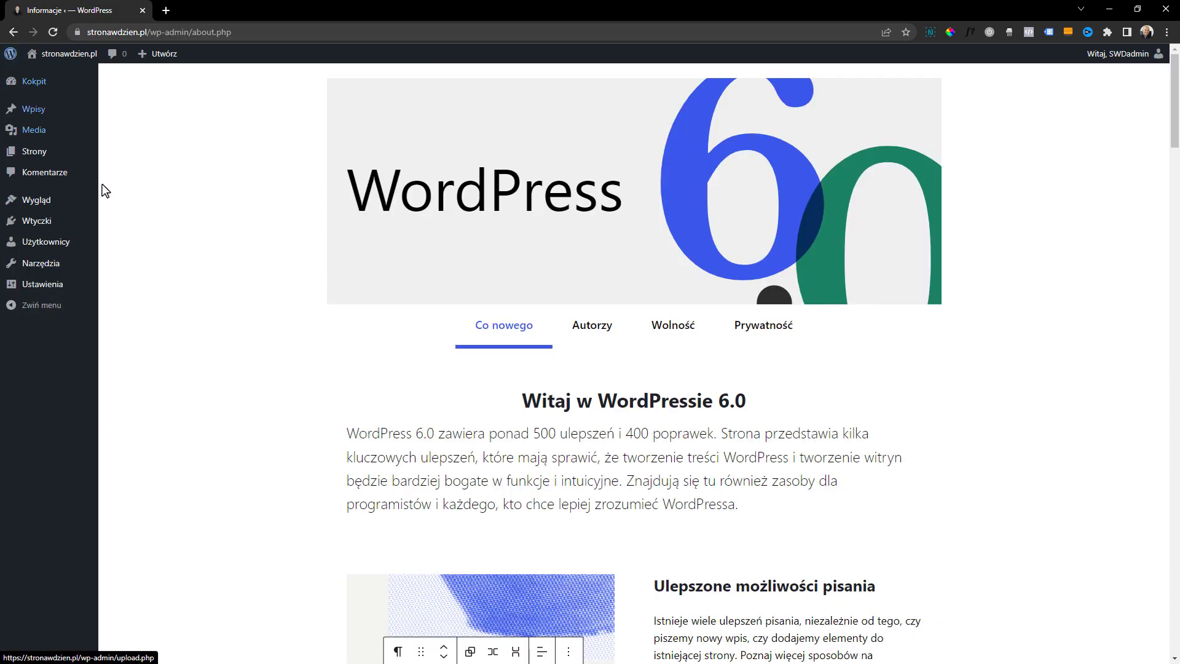
mouse_move(37, 220)
left_click(133, 224)
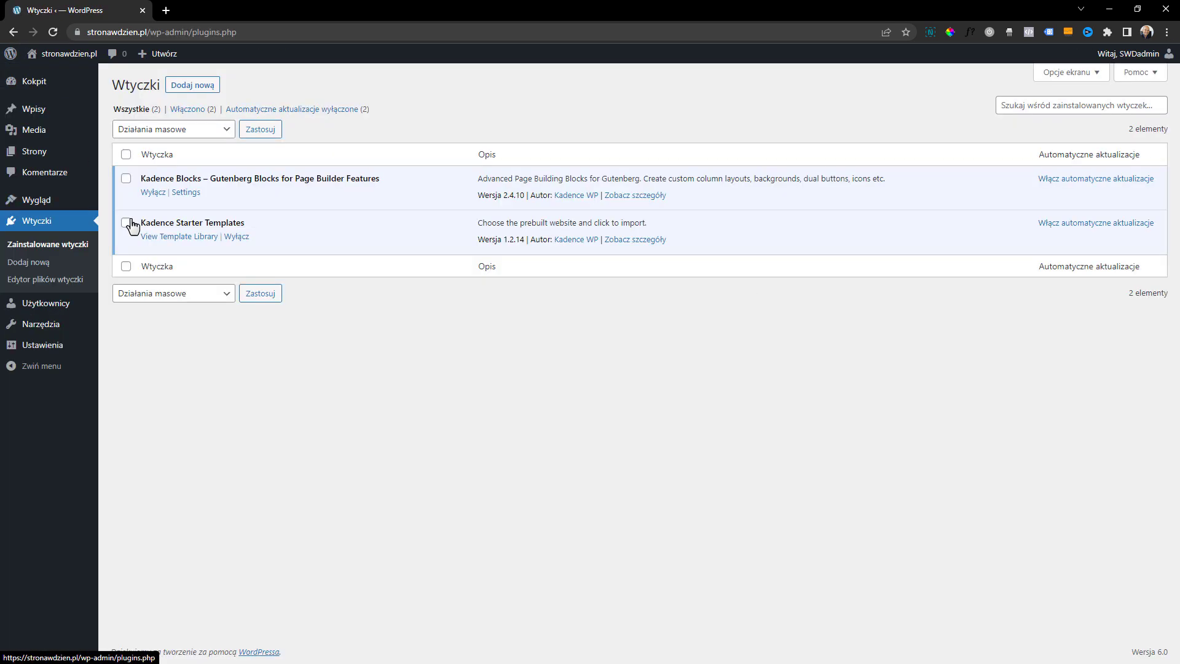
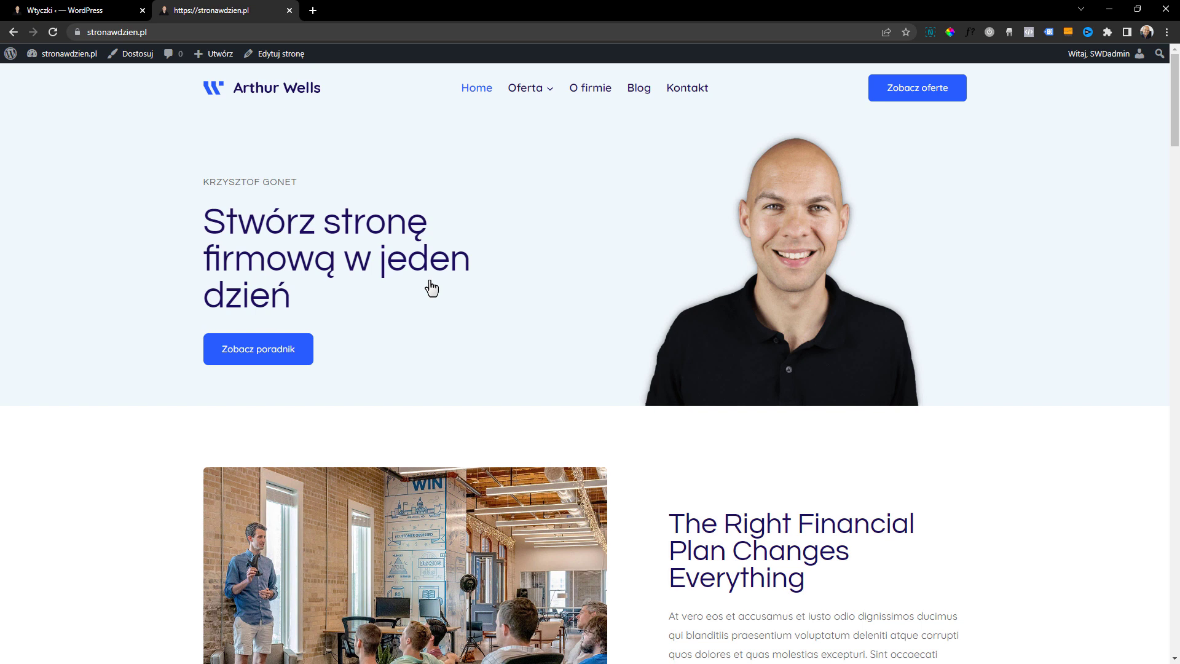
Review the site's home page, its blog listing, and the post "Sed ut perspiciatis unde omnis iste natus error sit voluptatem"
scroll(522, 630, "down", 1)
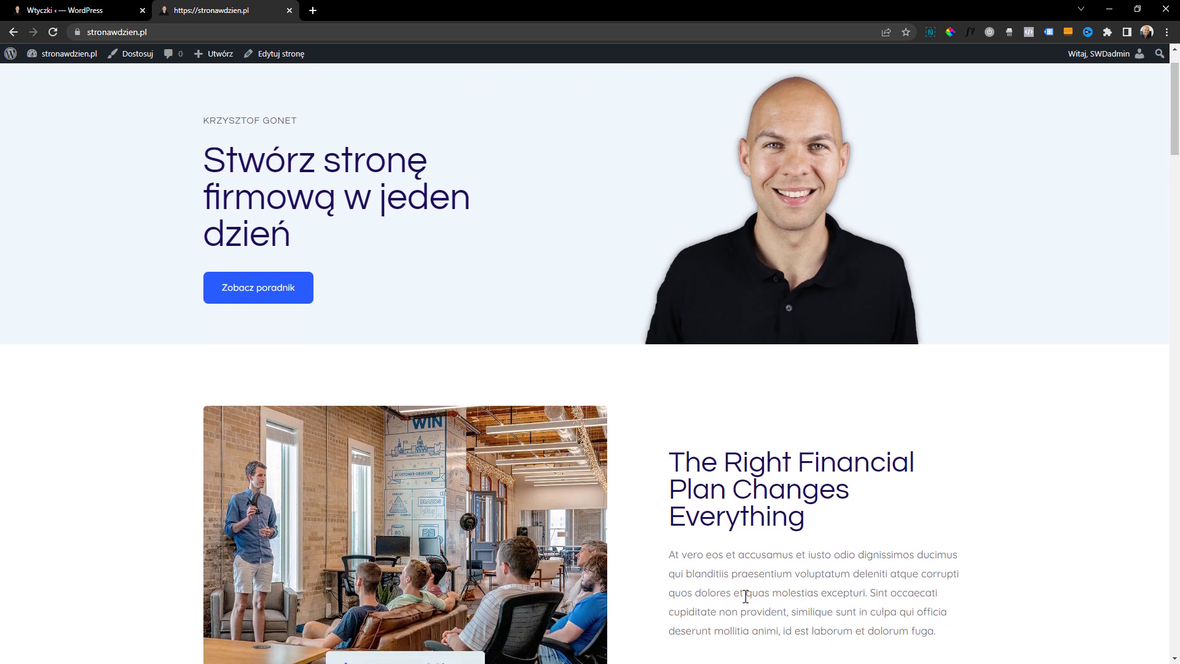
scroll(745, 596, "up", 1)
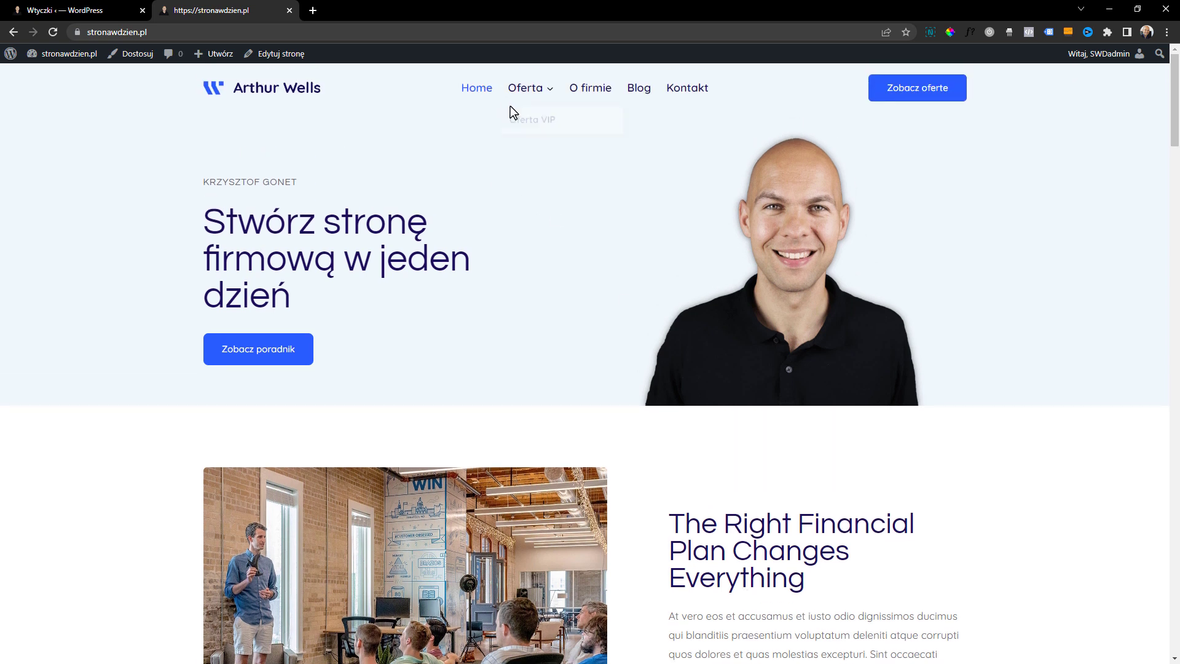
left_click(640, 92)
scroll(501, 337, "down", 10)
scroll(501, 337, "down", 3)
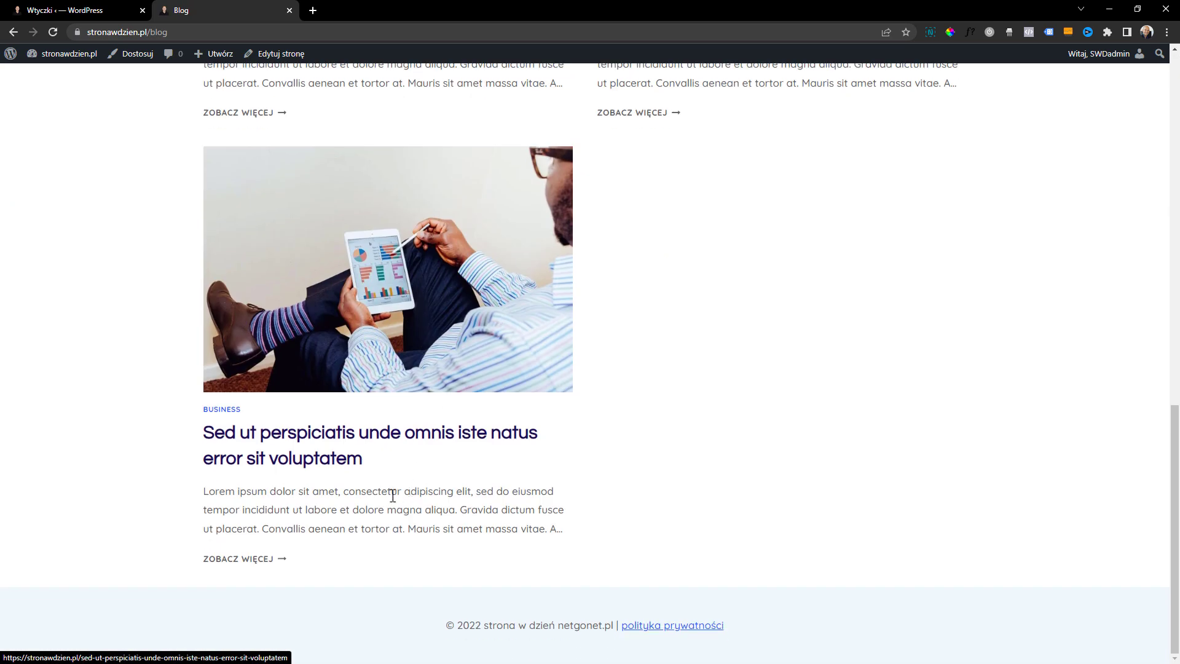
left_click(319, 502)
scroll(337, 455, "down", 15)
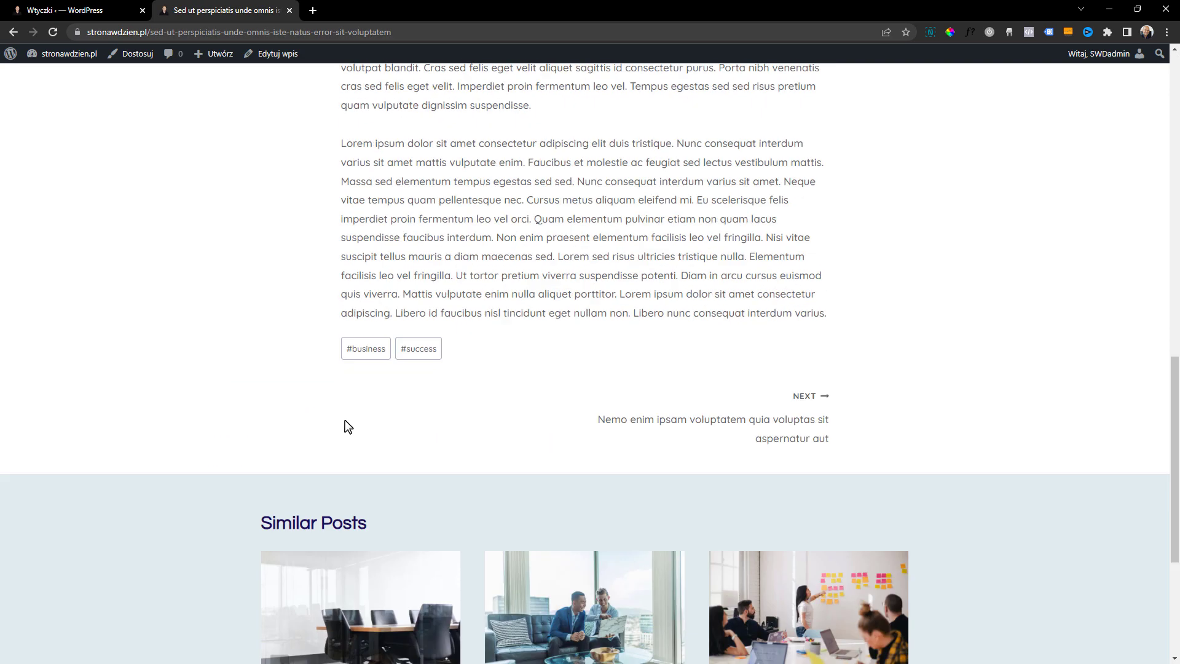
scroll(297, 395, "up", 2)
scroll(241, 335, "down", 1)
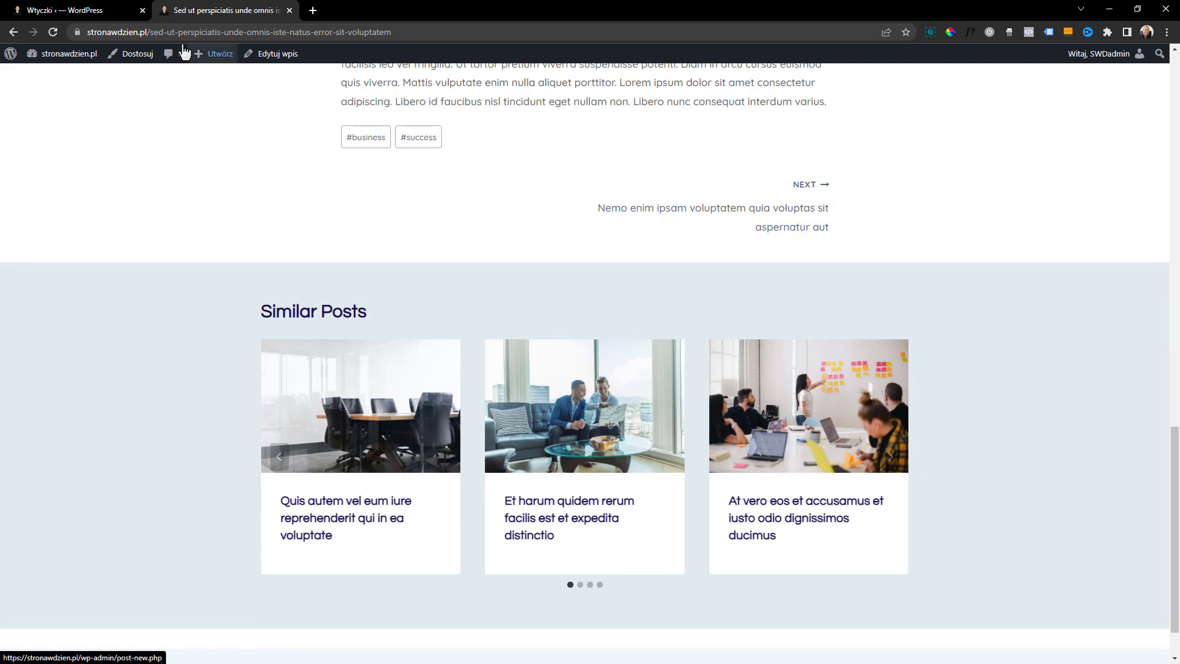
Load the nonexistent address stronawdzien.pl/clfghl to check the site's page-not-found screen
left_click(681, 31)
type("https://stronawdzien.pl/")
type("clfghl")
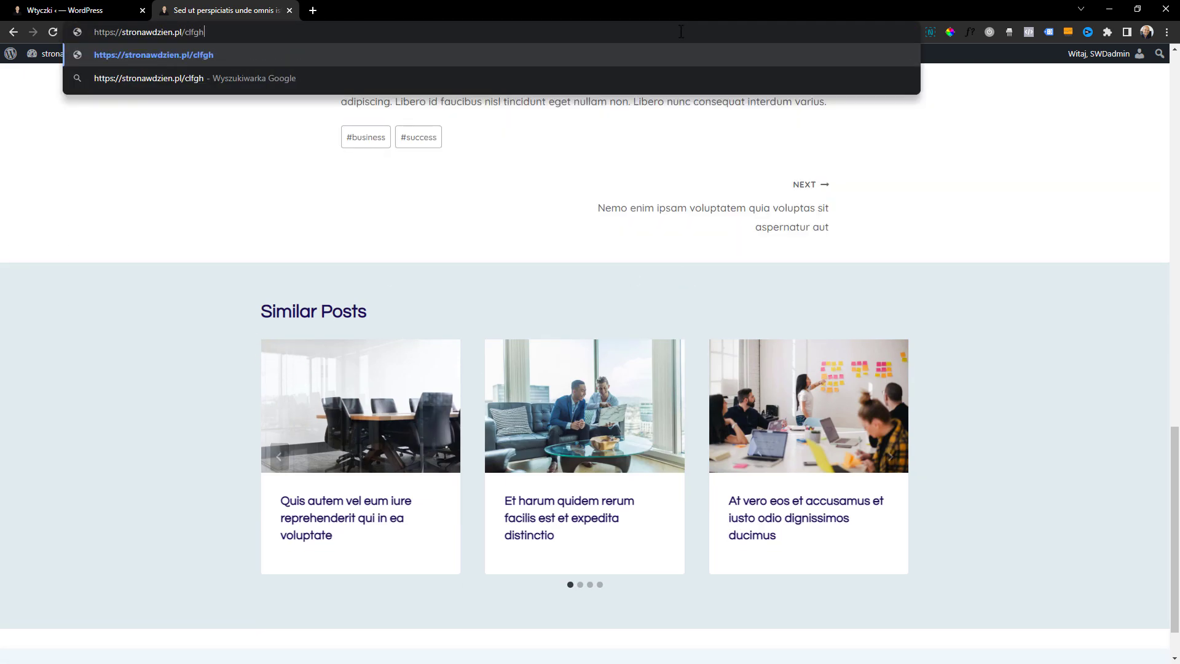
key("Return")
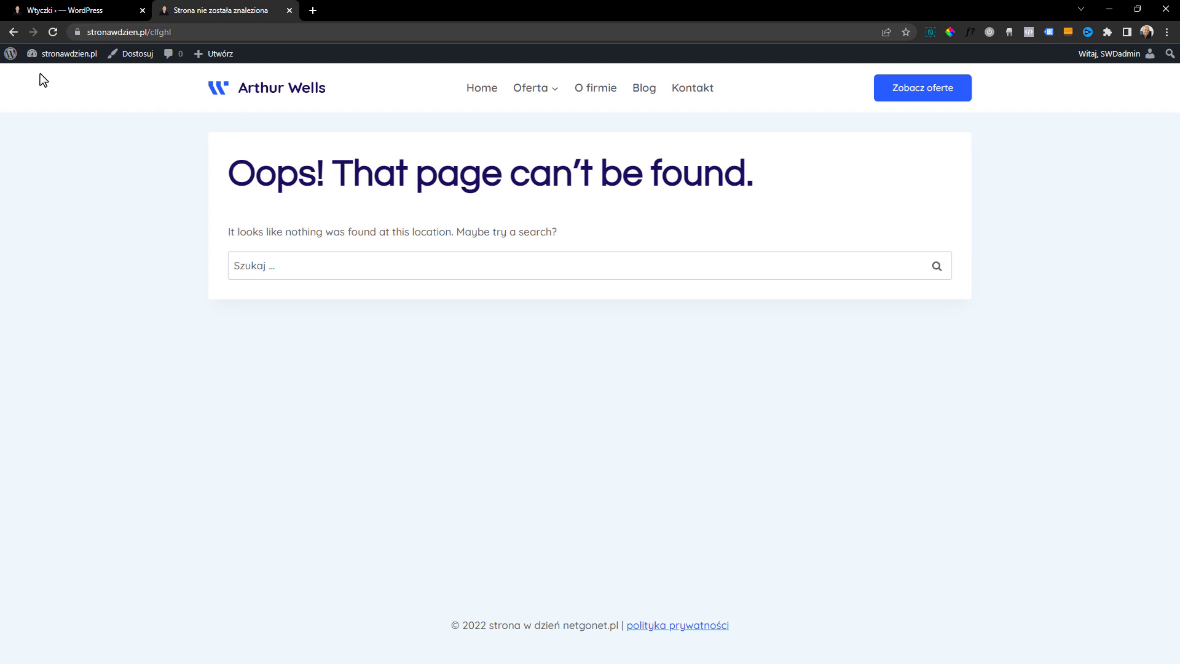
Search the WordPress plugin repository for "cookies", then install and activate Cookie Notice & Compliance for GDPR / CCPA
left_click(10, 53)
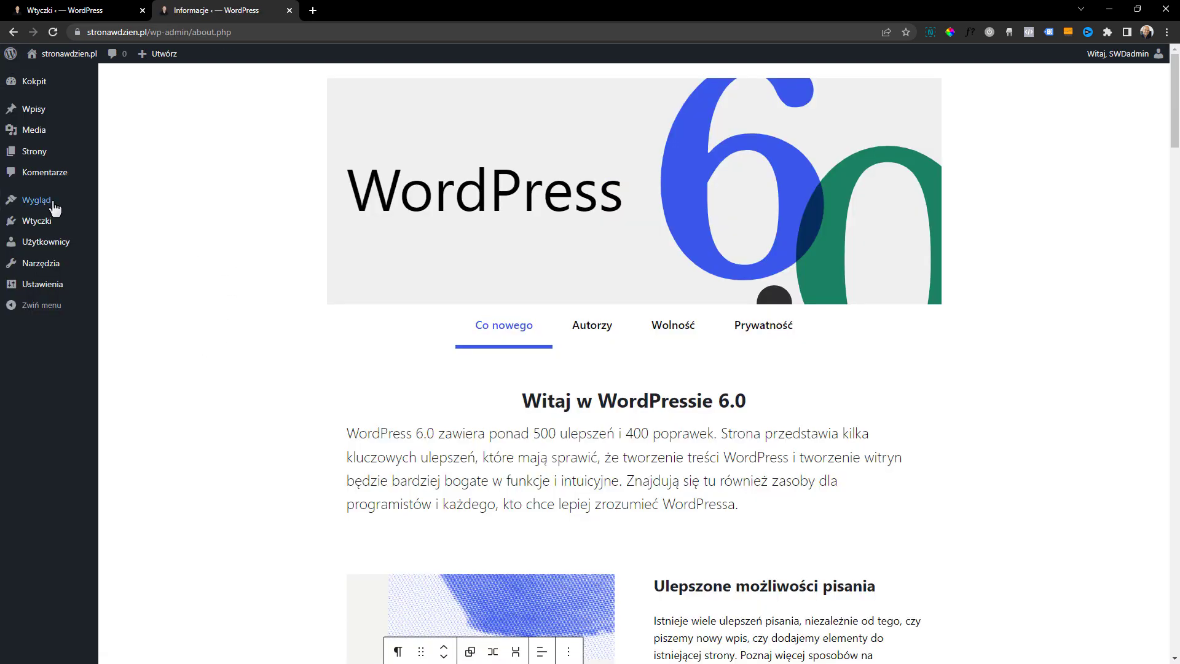
mouse_move(36, 225)
left_click(141, 240)
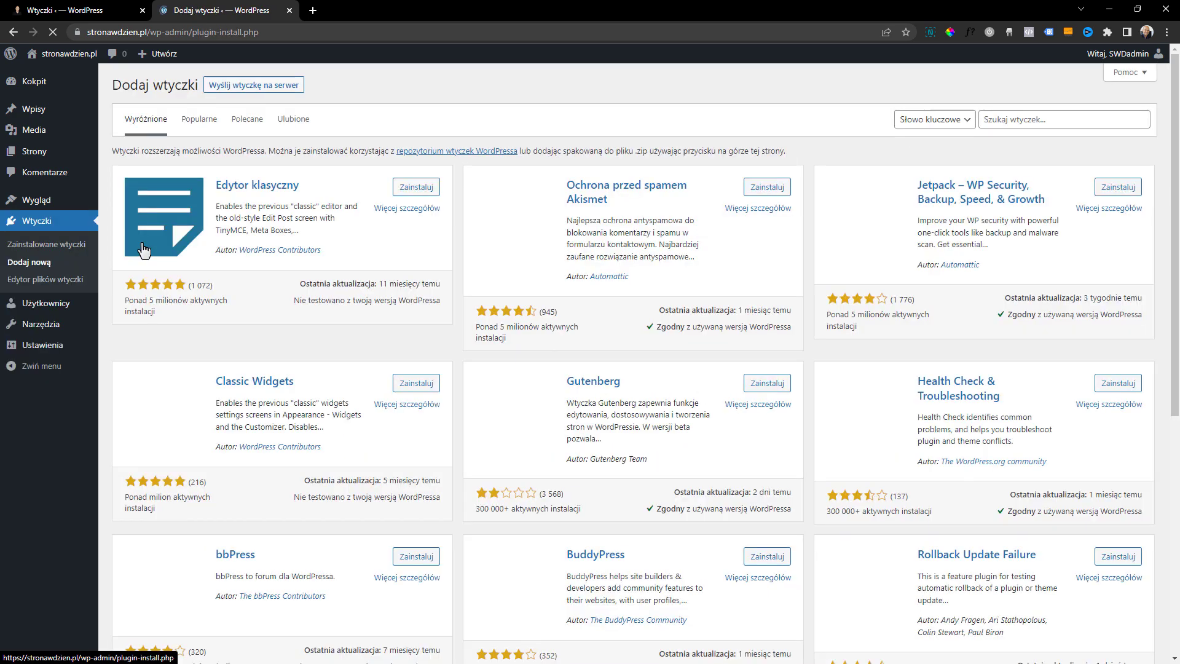
left_click(1074, 121)
type("cookies")
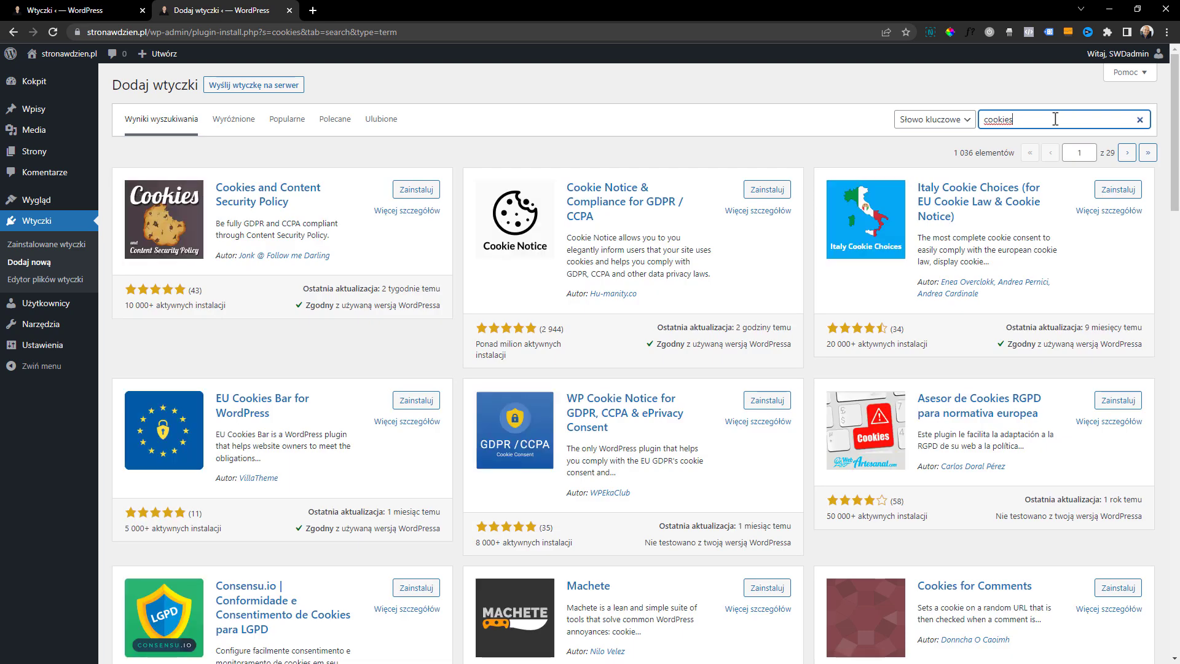
left_click(755, 192)
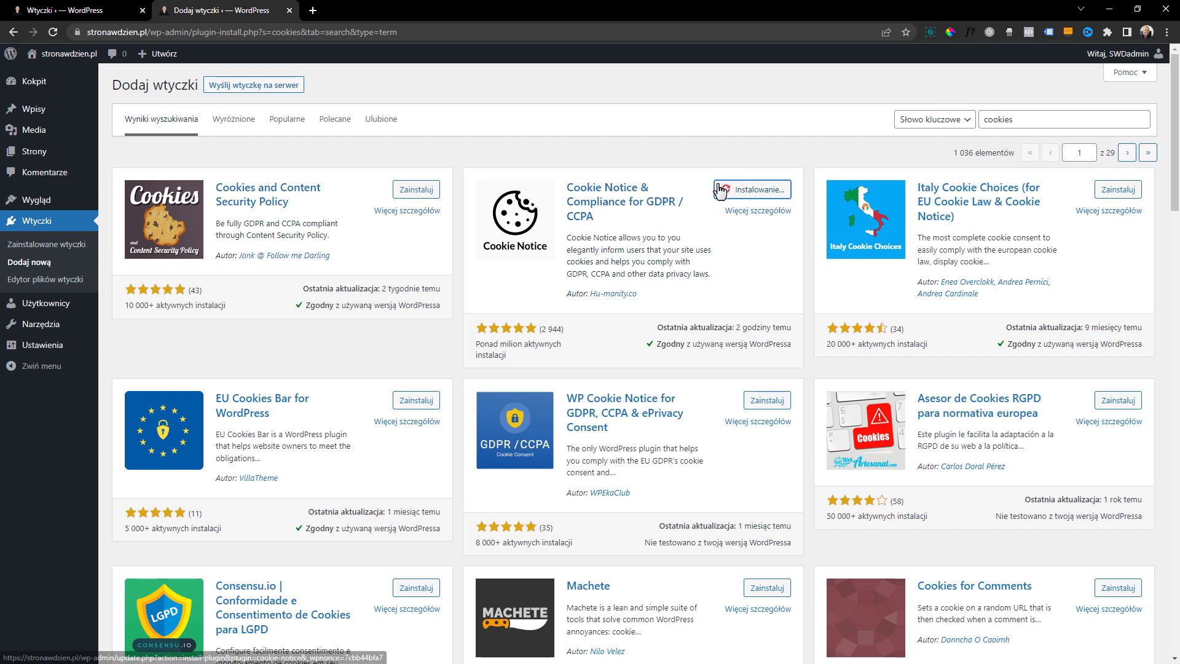
left_click(775, 193)
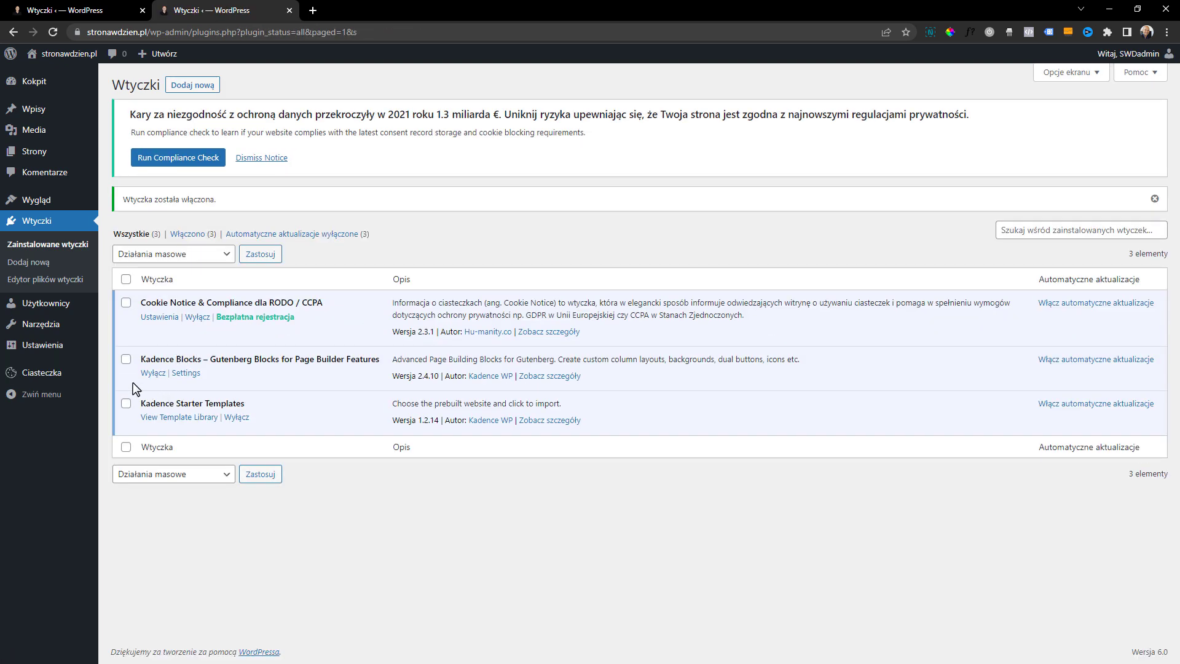
In the Cookie Notice settings, dismiss the compliance notice and set the banner's button color to the preset blue
left_click(58, 373)
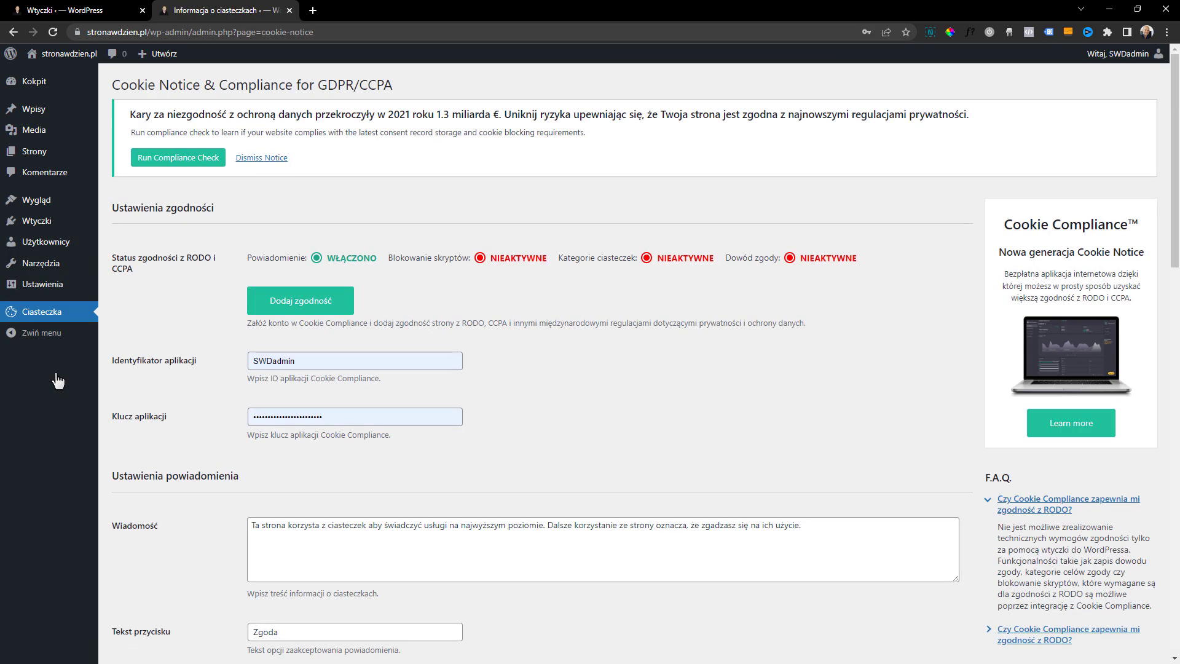
left_click(271, 158)
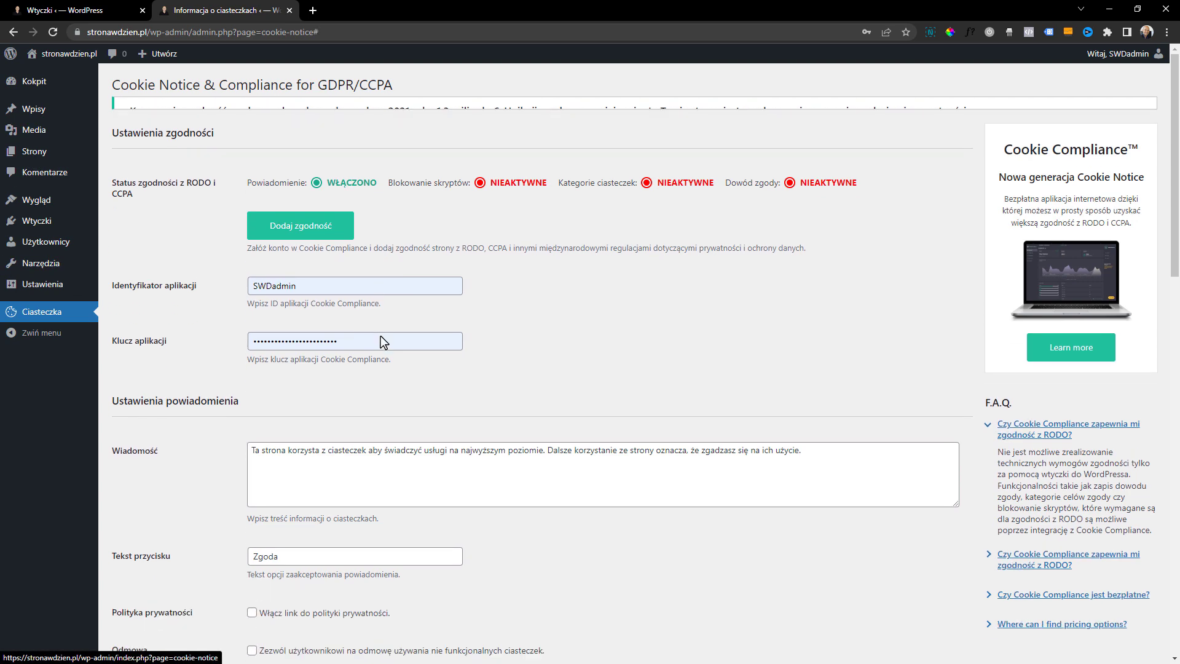
scroll(336, 267, "down", 2)
scroll(336, 266, "down", 9)
scroll(335, 274, "down", 6)
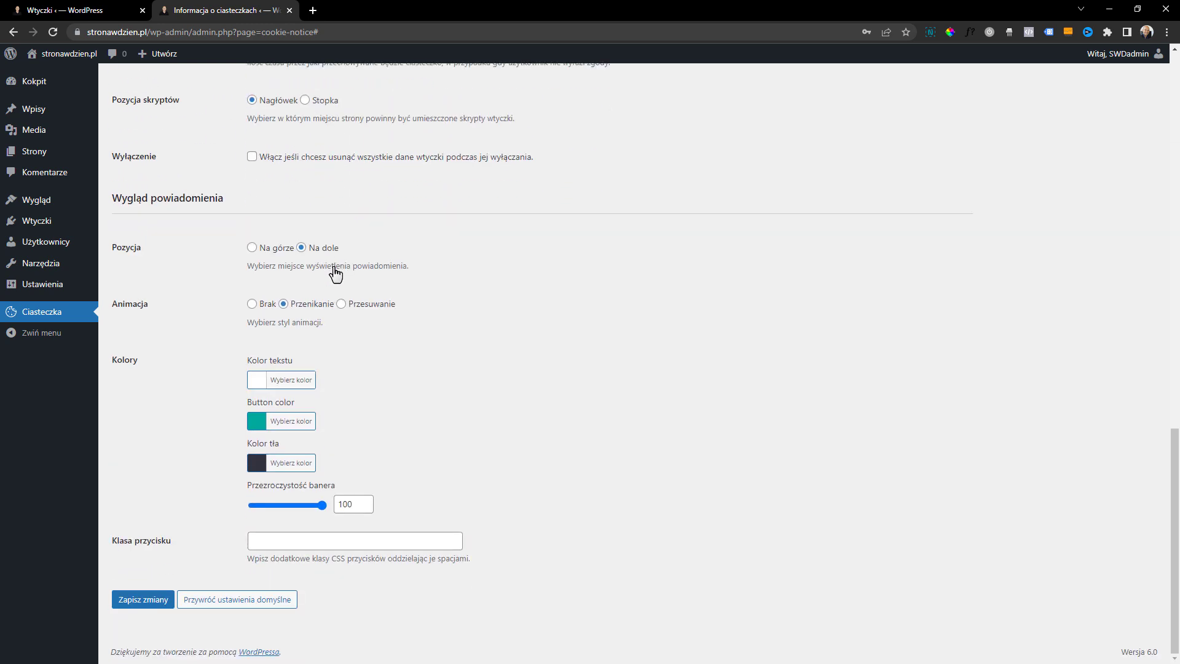
left_click(256, 423)
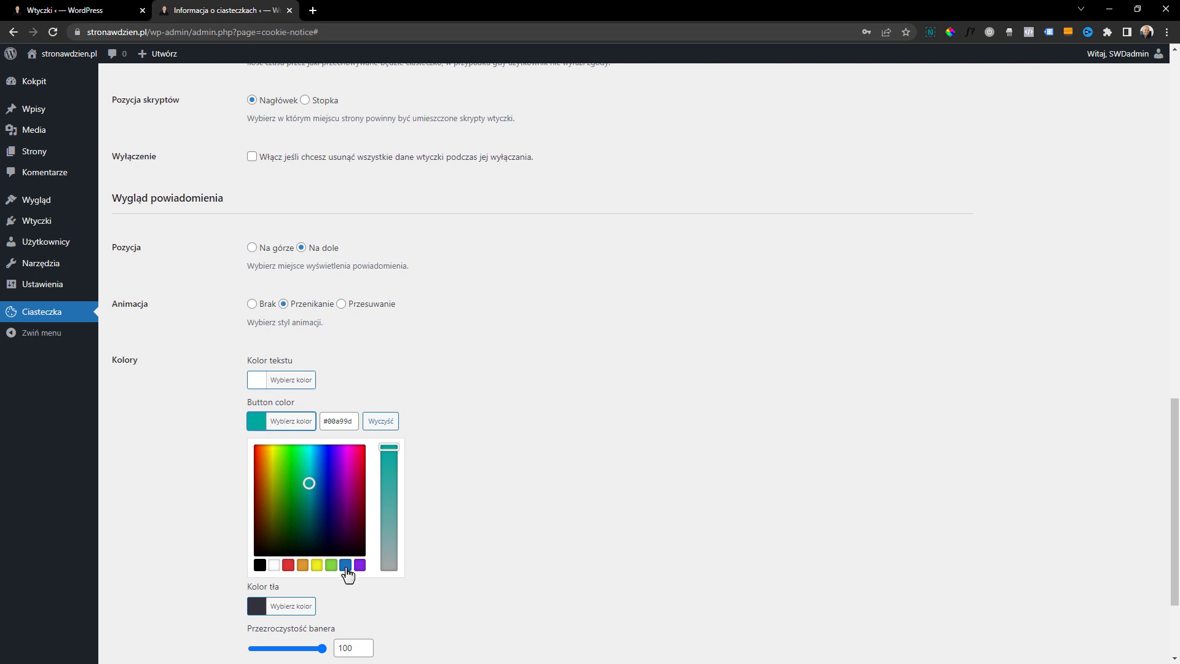
left_click(344, 565)
left_click(511, 316)
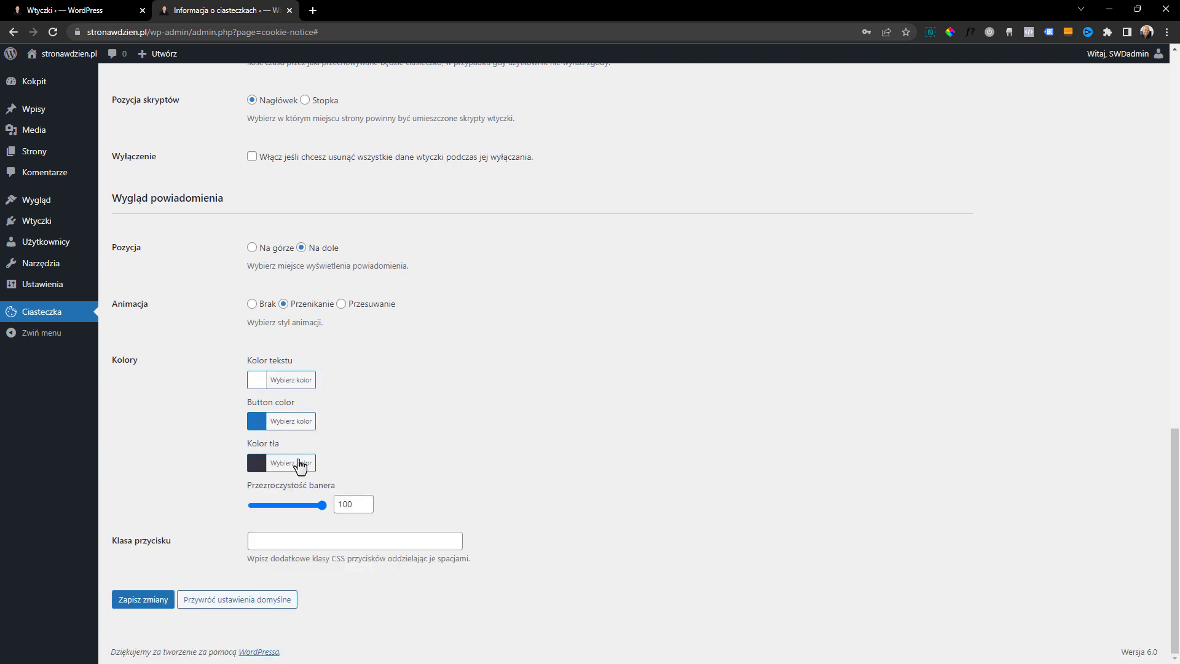
Enable the privacy policy link in the cookie notification and review the message, refusal and script-blocking options
scroll(296, 466, "up", 11)
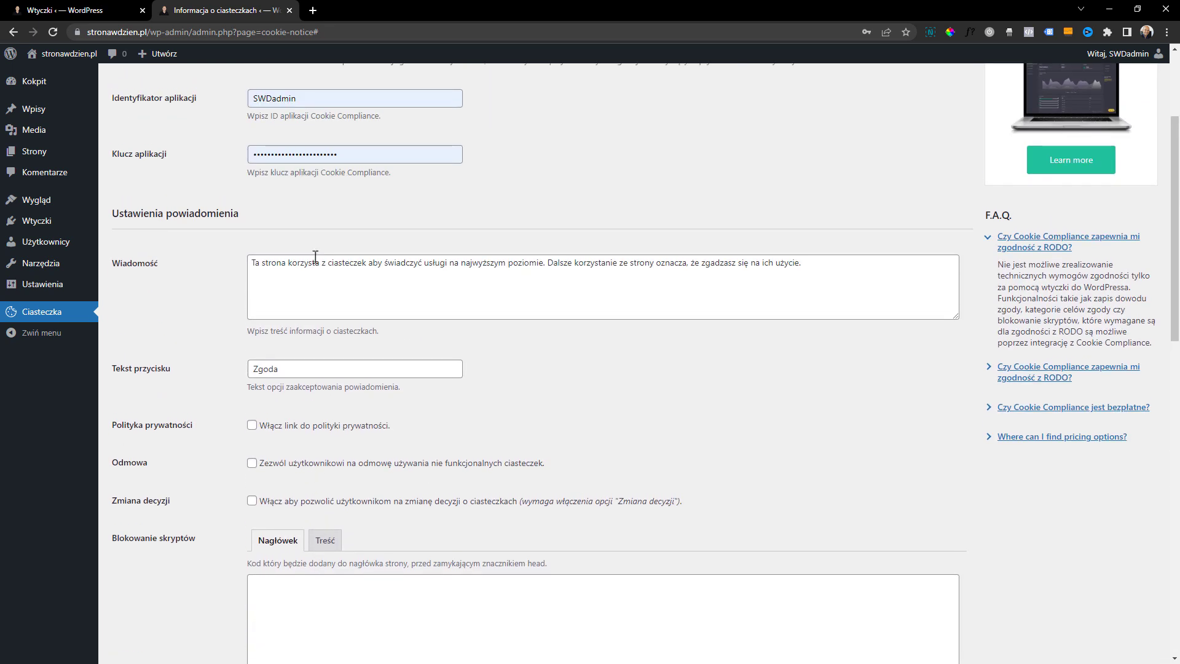
left_click_drag(254, 264, 621, 264)
left_click(620, 270)
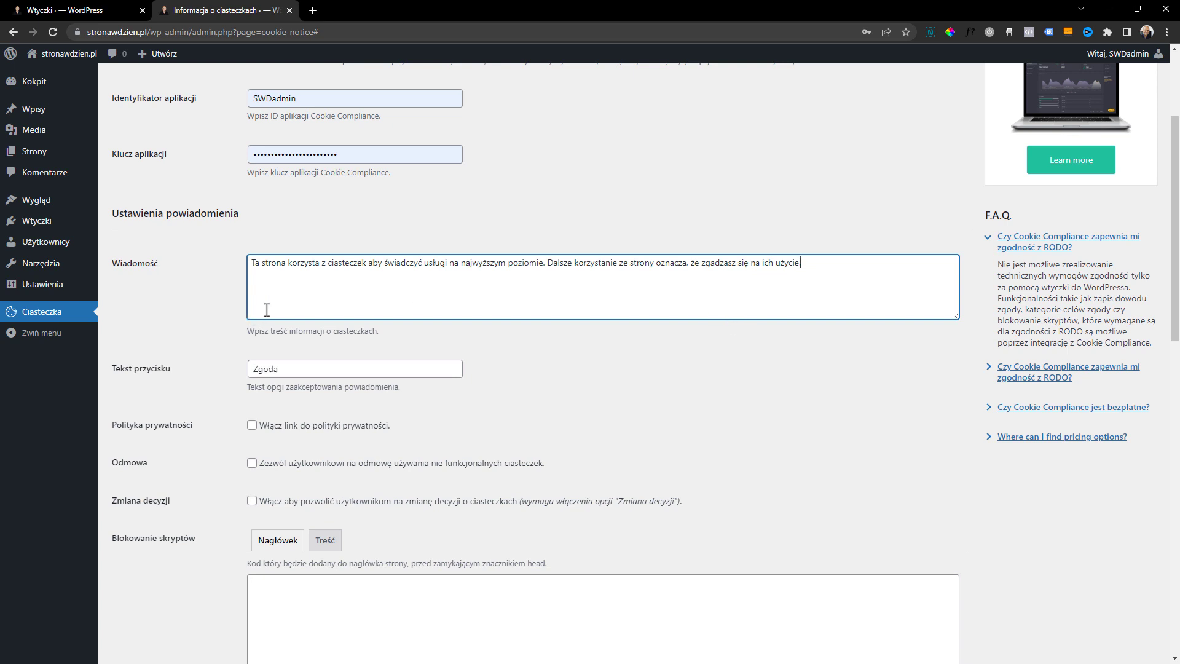
left_click(251, 425)
scroll(348, 393, "down", 2)
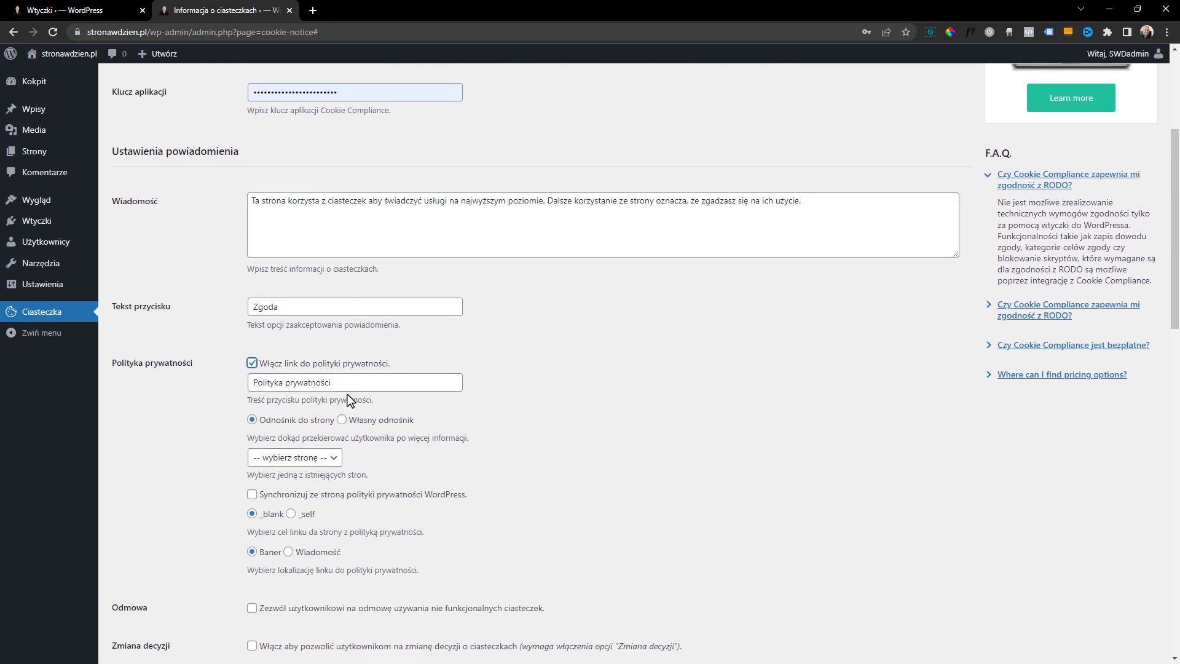
scroll(321, 321, "down", 2)
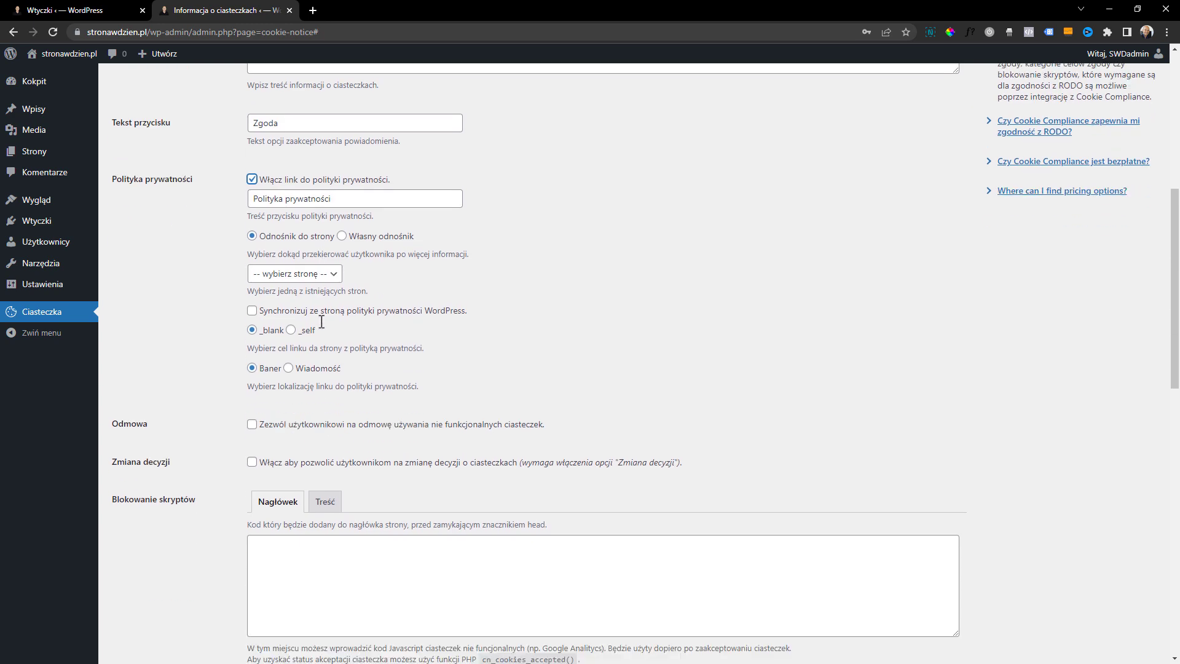
scroll(398, 395, "up", 8)
scroll(416, 419, "down", 2)
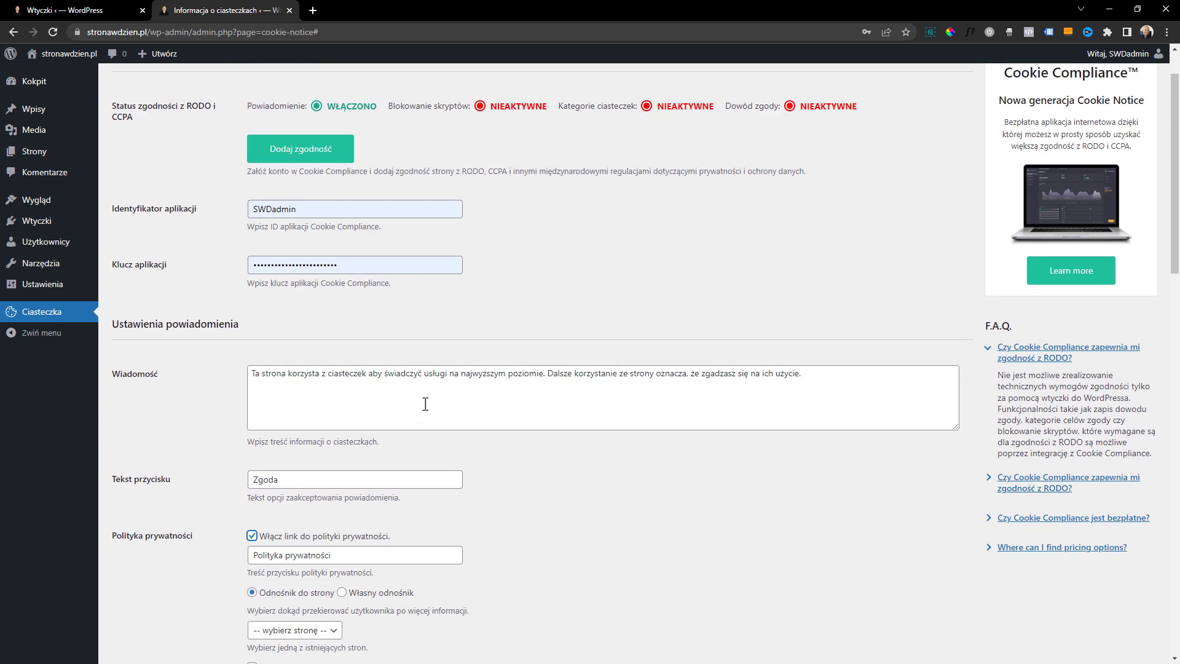
scroll(474, 296, "down", 8)
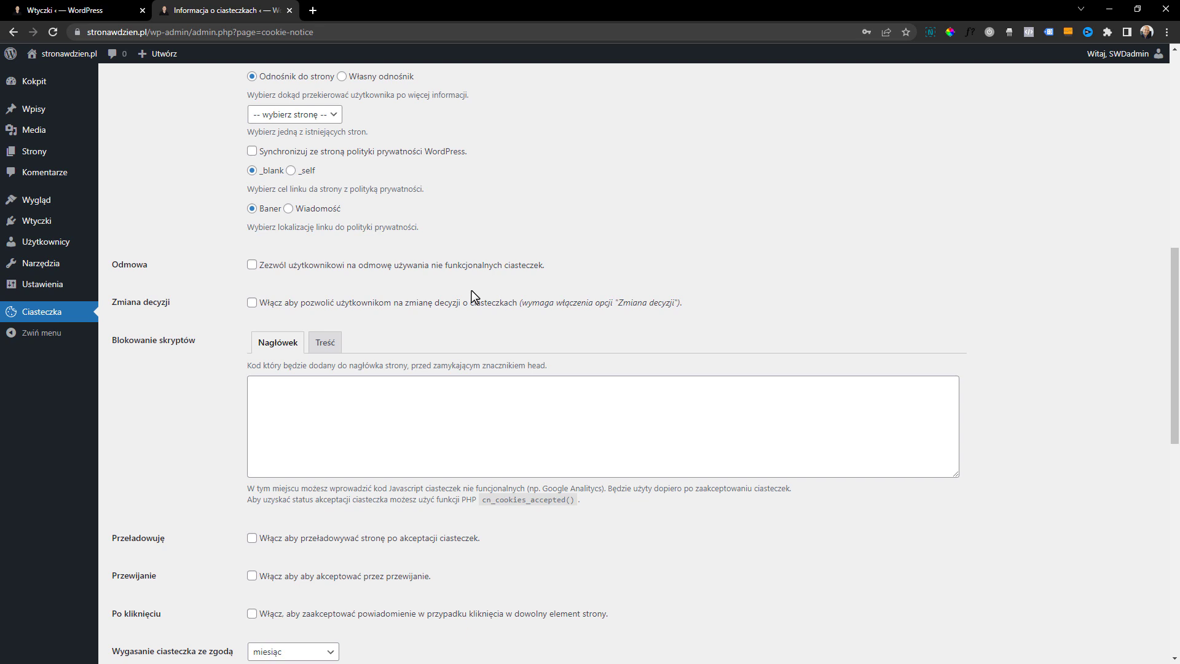
scroll(468, 293, "down", 2)
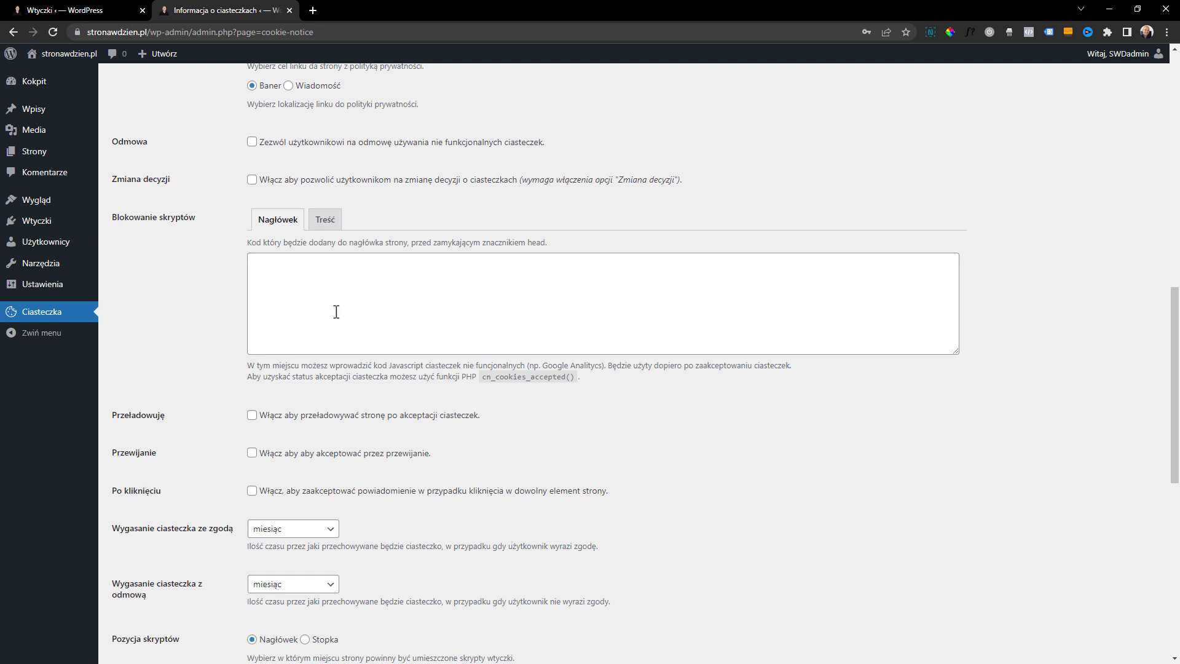
Search the plugin repository for "loco translate", then install and activate the Loco Translate plugin
mouse_move(74, 221)
left_click(133, 240)
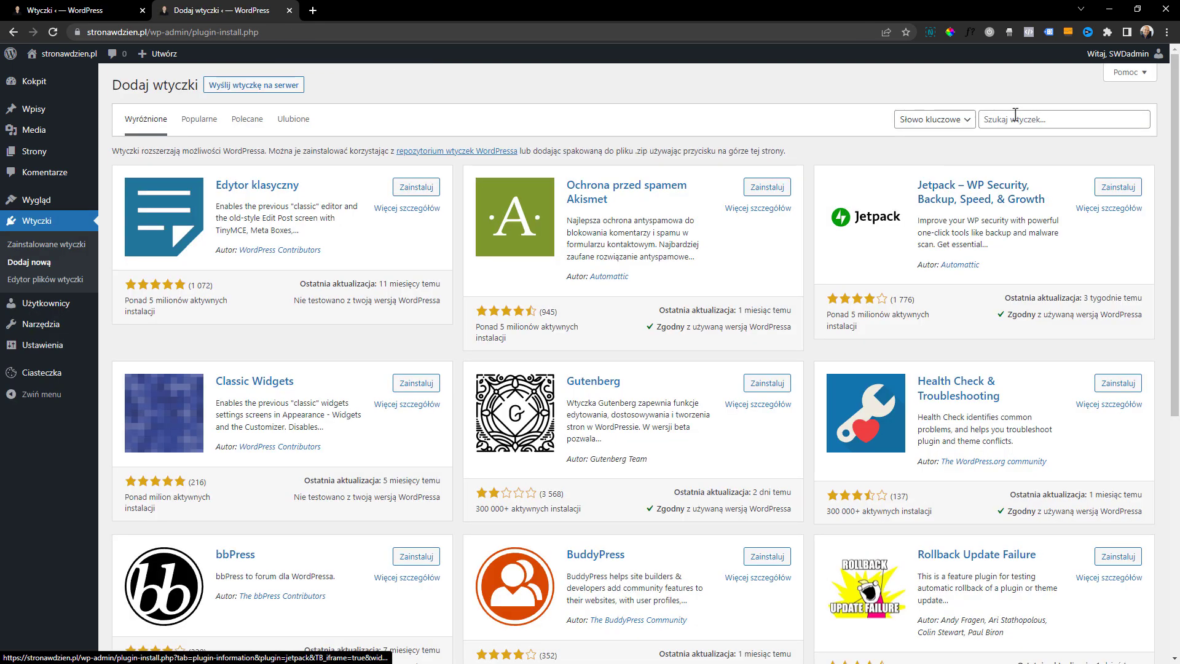
left_click(1022, 111)
type("lo")
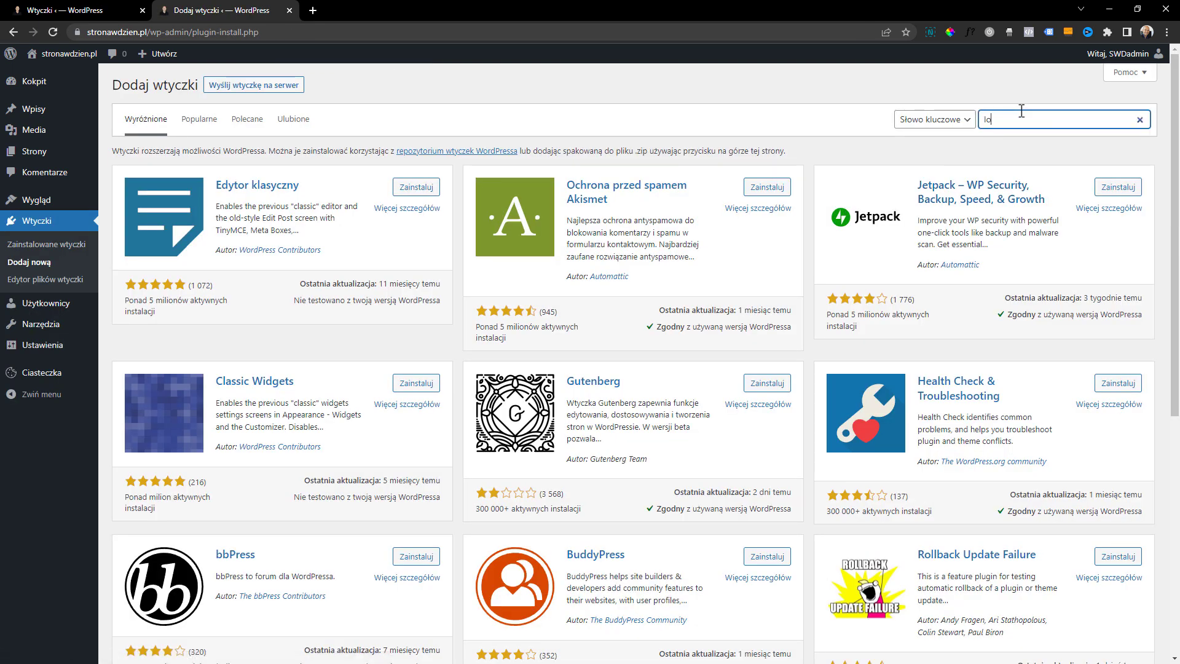
type("co translate")
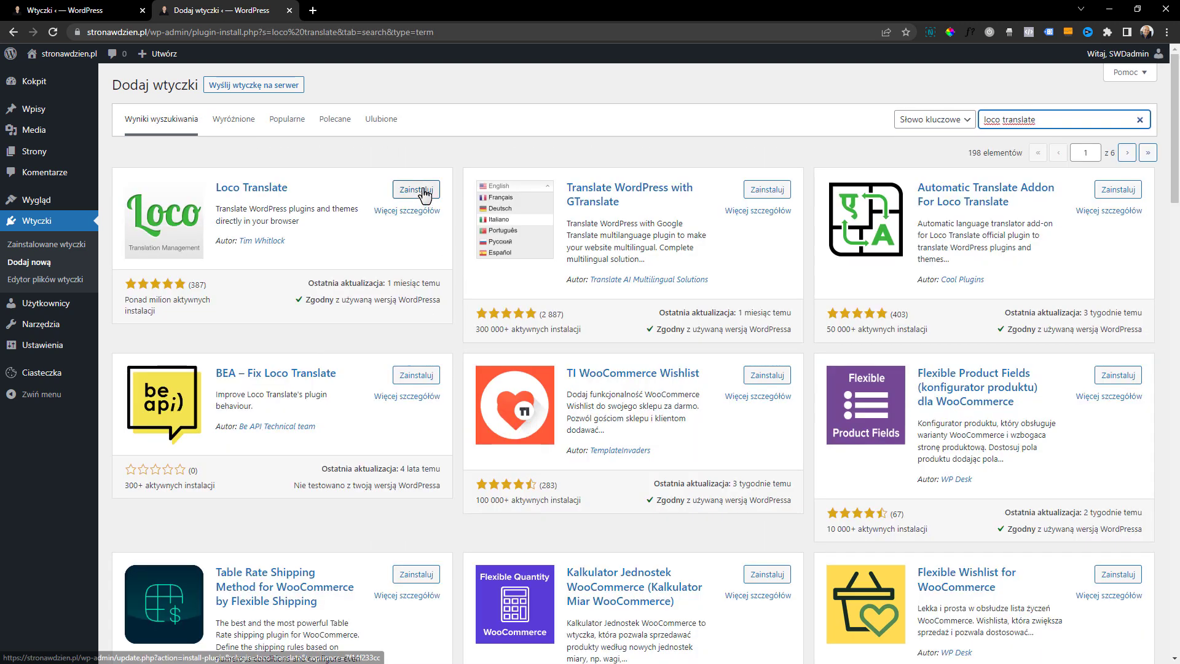
left_click(423, 192)
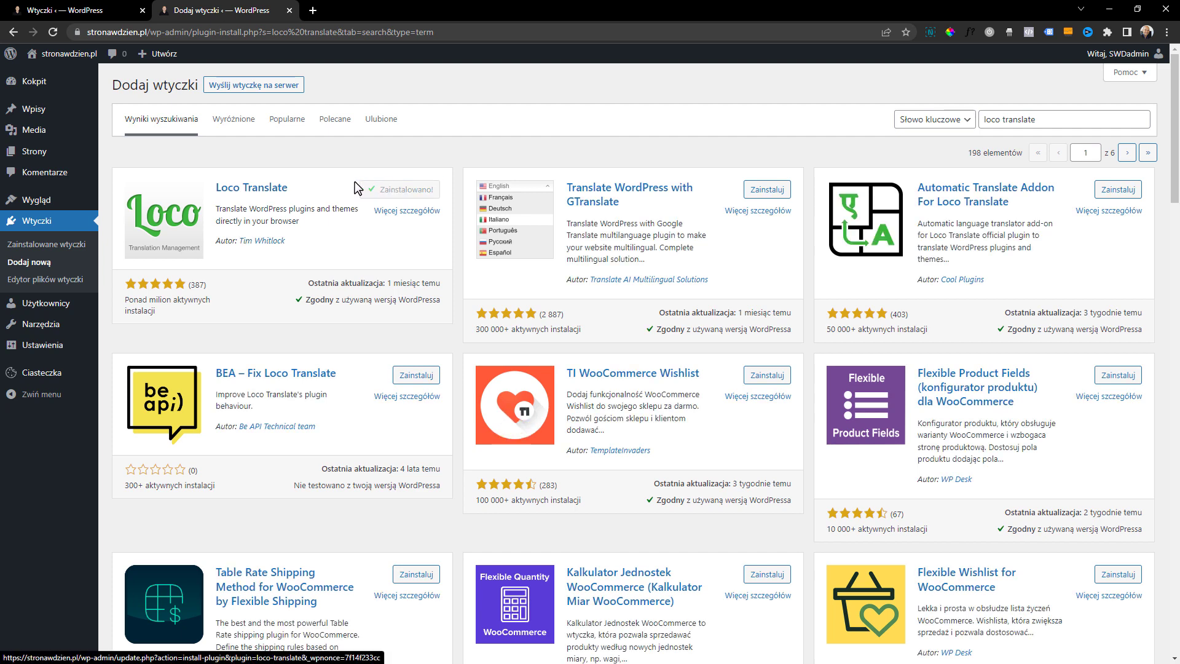
left_click(423, 189)
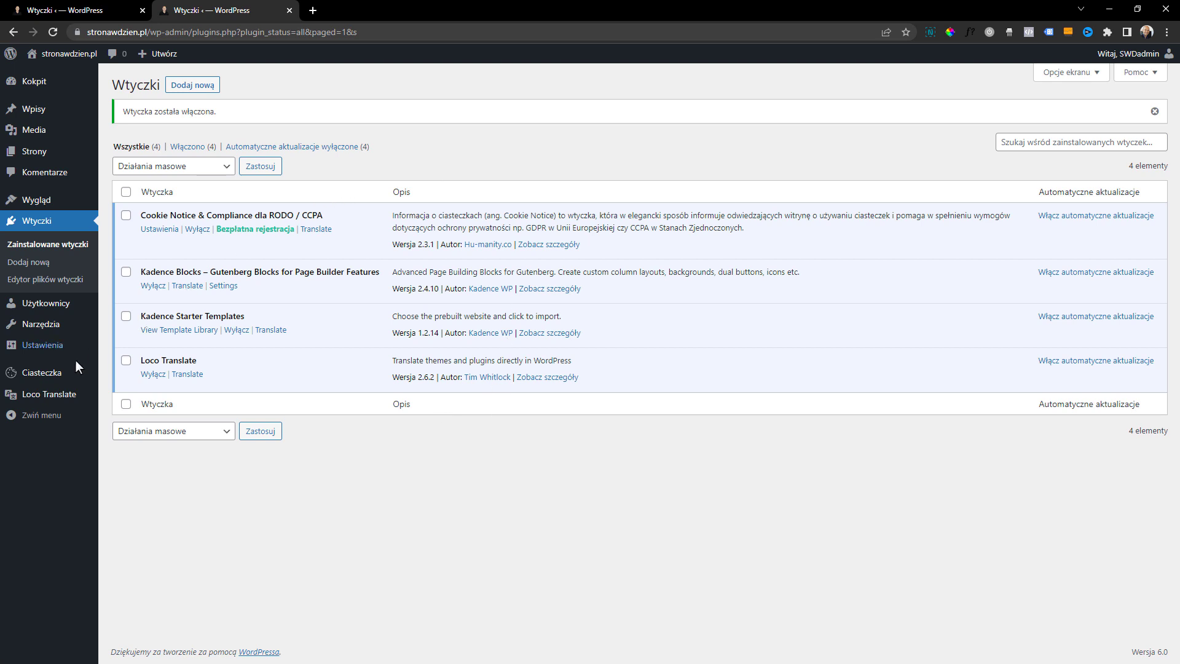
Create a new Polish translation for the Kadence theme in Loco Translate, using the custom location languages/loco/themes/kadence-pl_PL.po
mouse_move(55, 395)
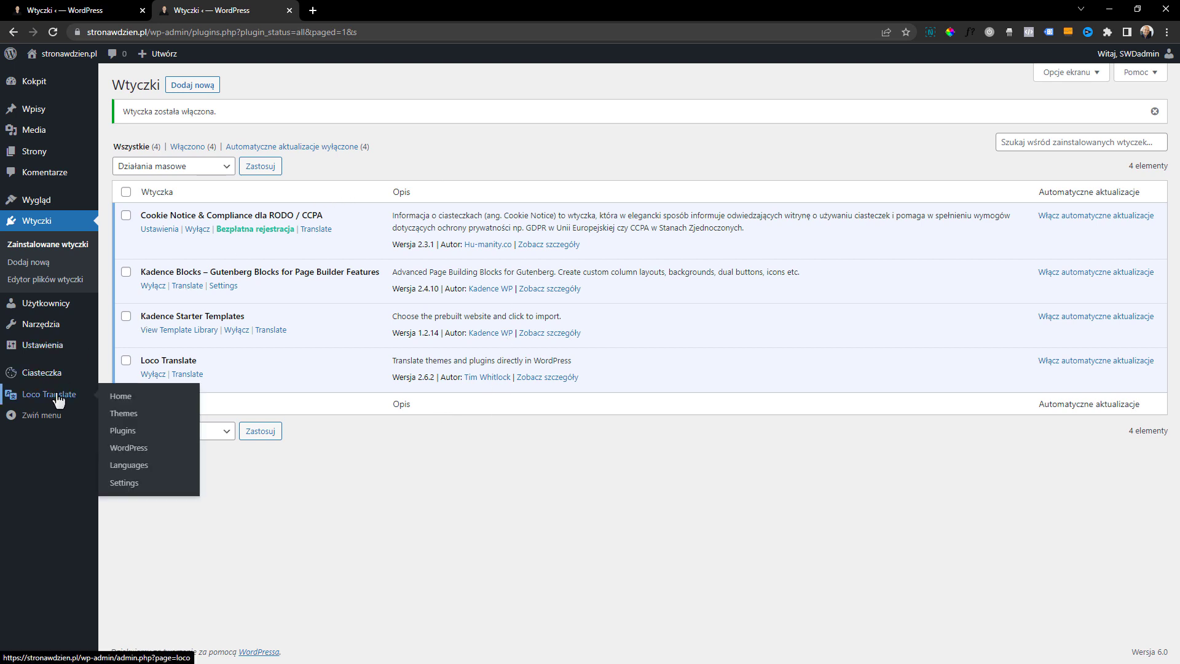
left_click(130, 415)
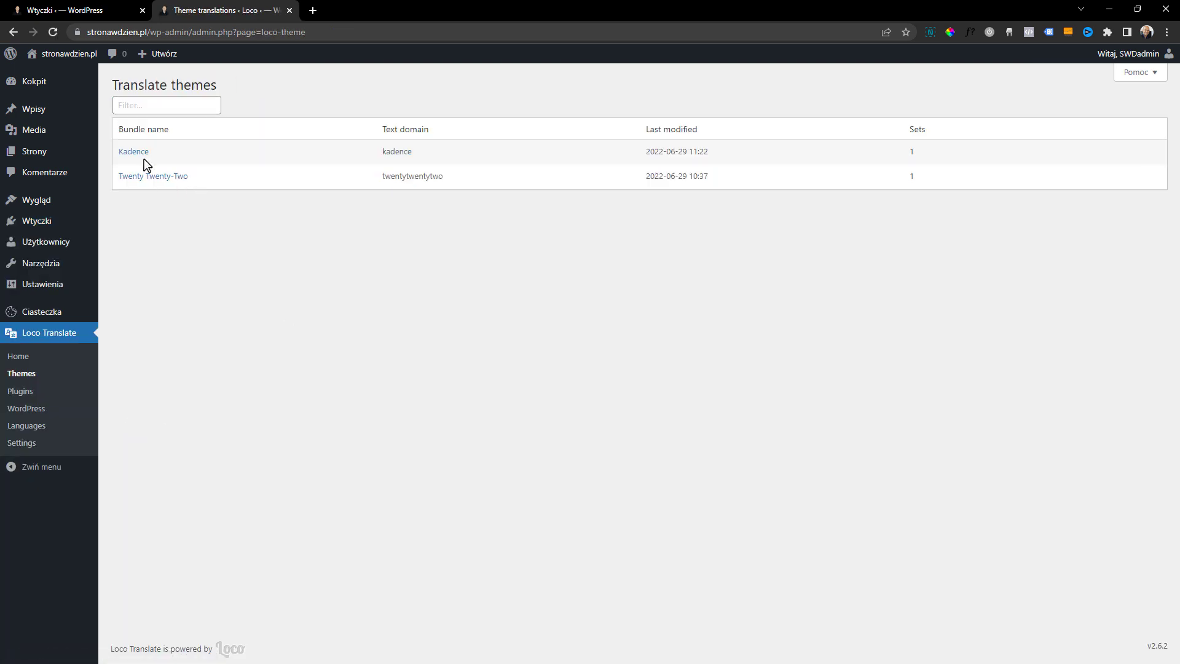
left_click(139, 153)
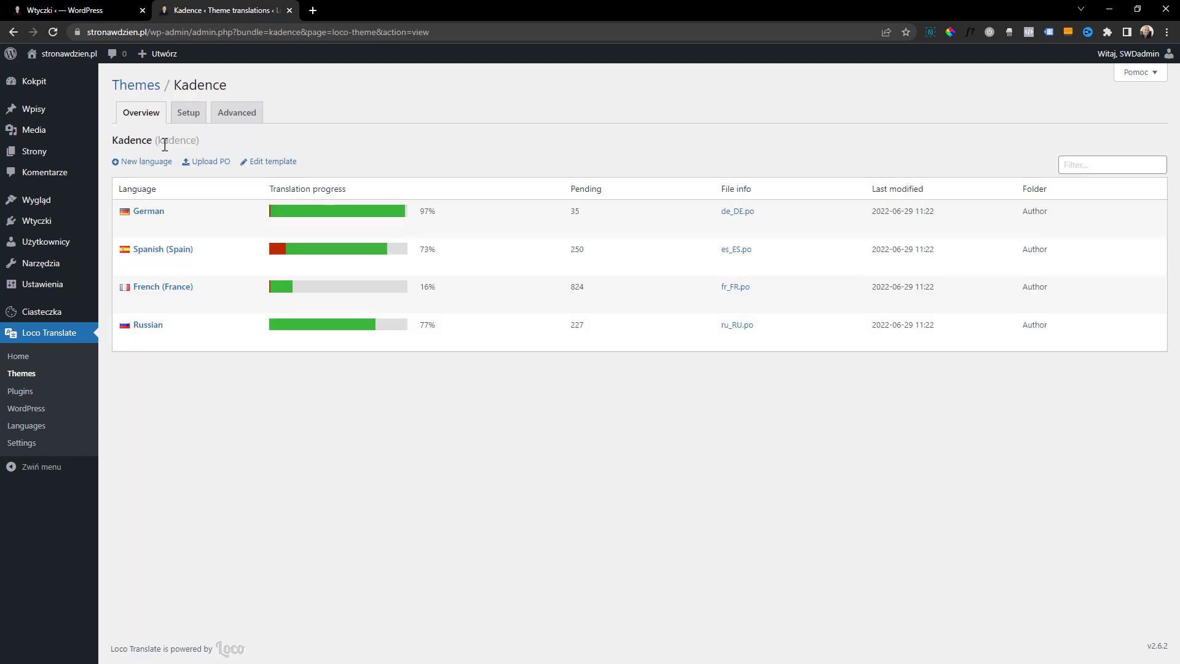
left_click(133, 163)
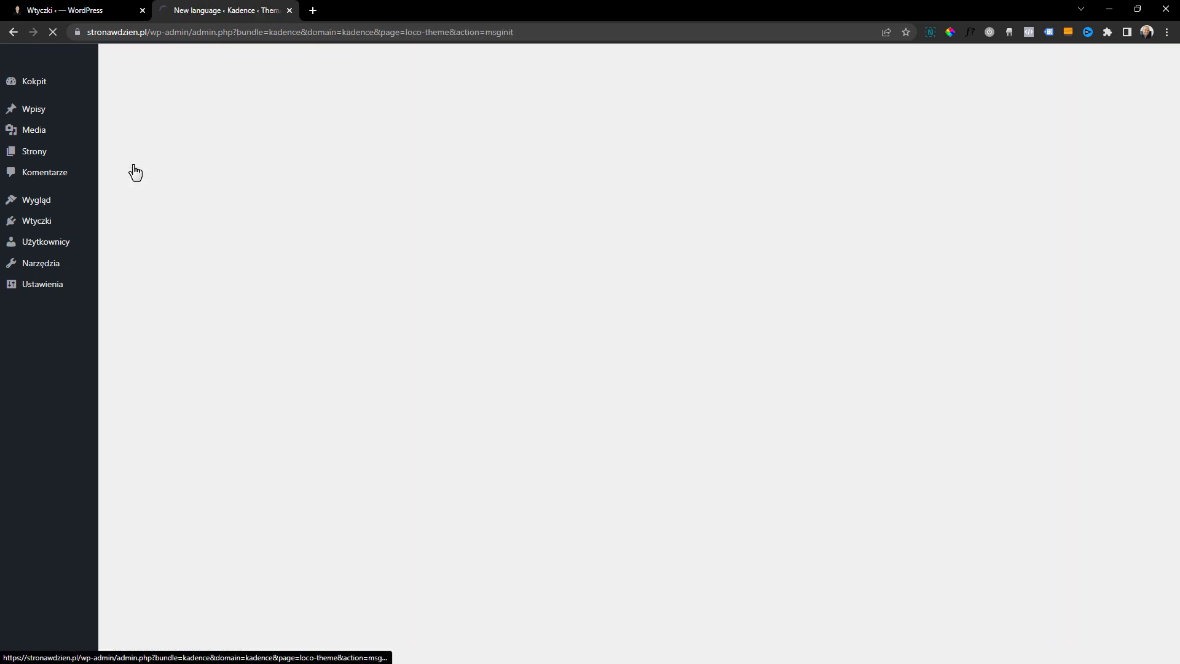
left_click(332, 227)
left_click(330, 275)
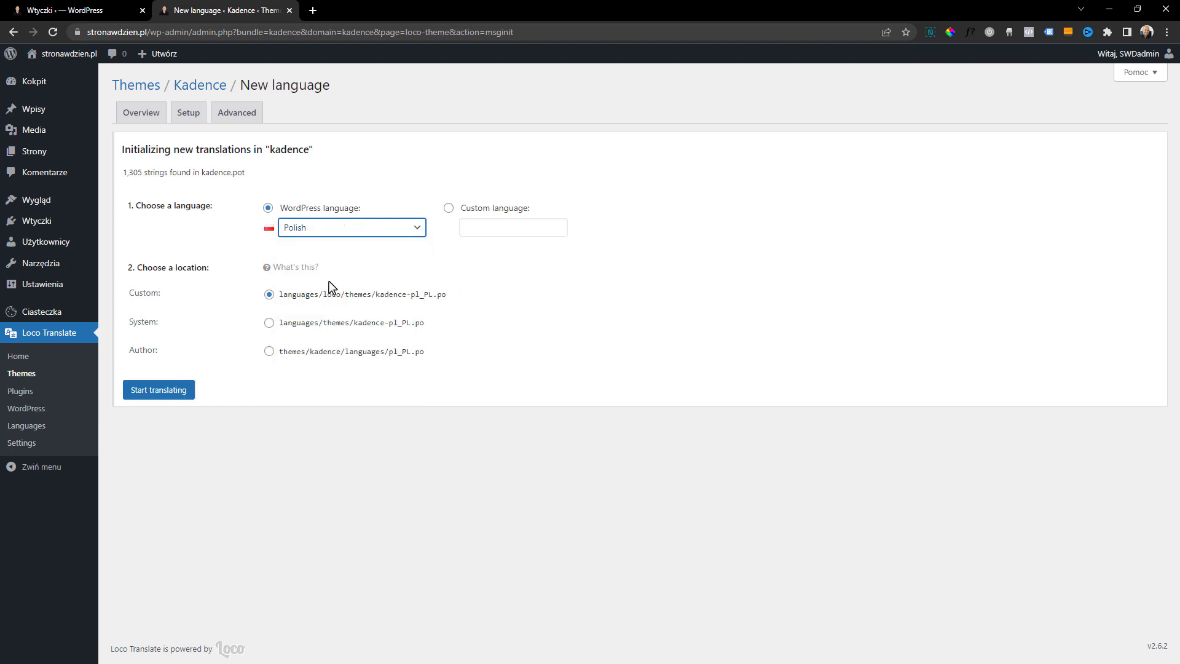
left_click(167, 393)
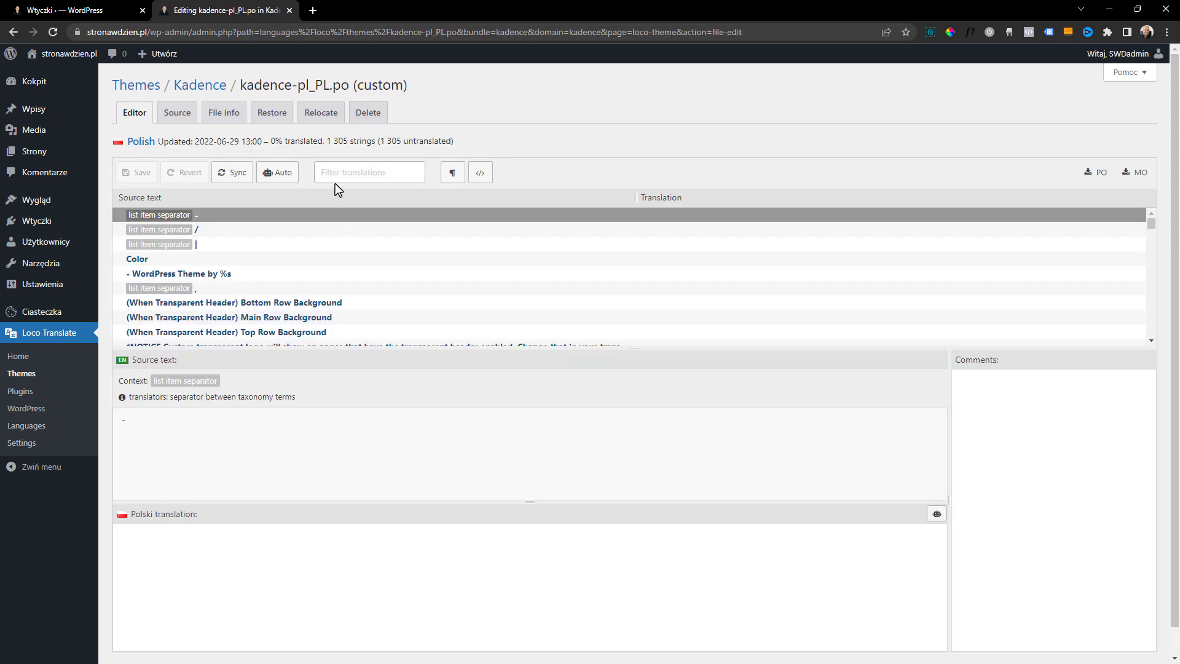
Open the nonexistent address stronawdzien.pl/fsf in a new browser tab to view the site's 404 page
left_click(337, 178)
left_click(313, 9)
type("stronawdzien.pl")
key("Return")
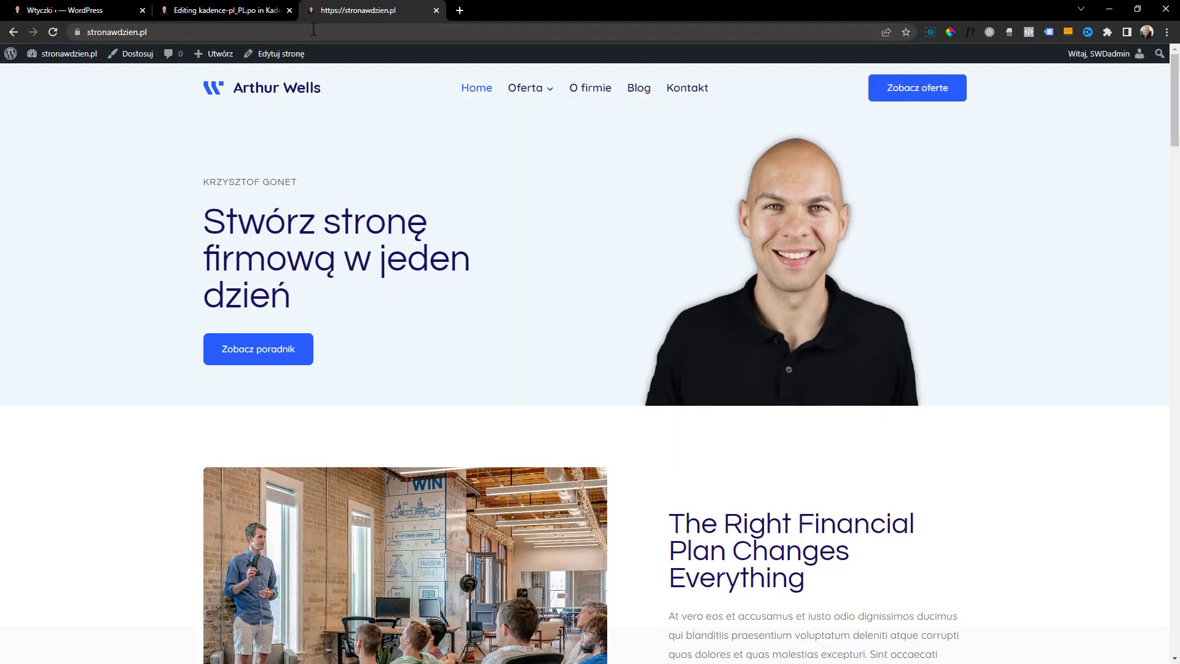
type("/fsf")
key("Return")
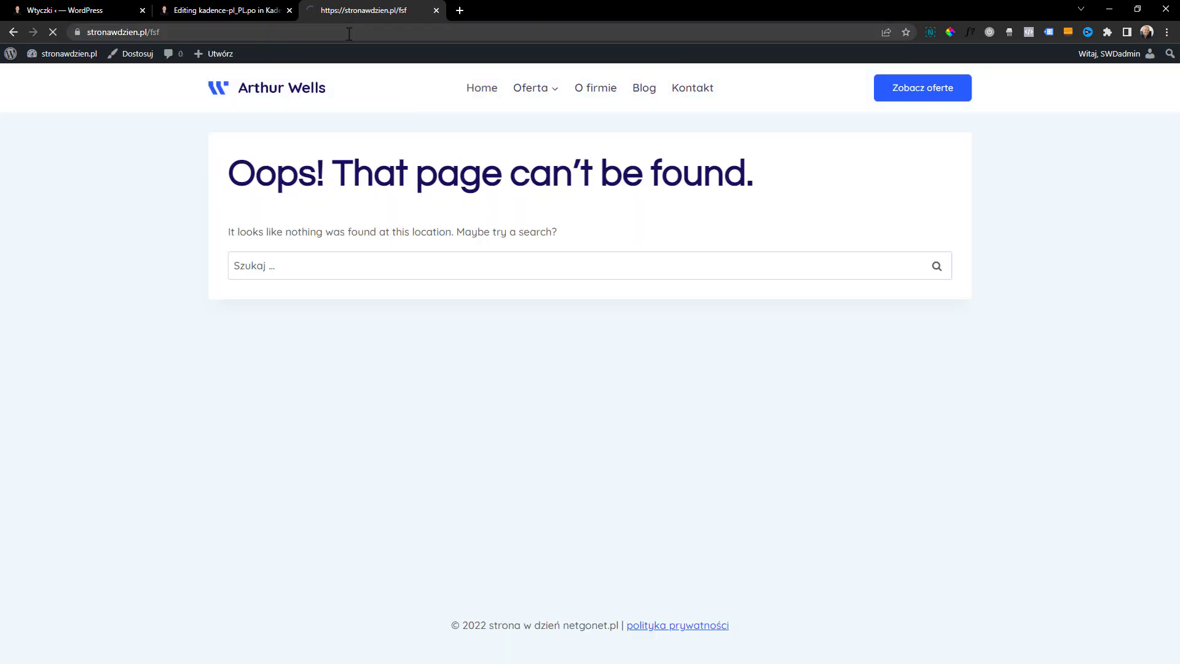
Translate the 404 heading as "Przepraszamy strona nie znaleziona" and its message as "Wygląda na to, że strona nie istnieje...", saving the translations
left_click_drag(231, 179, 269, 134)
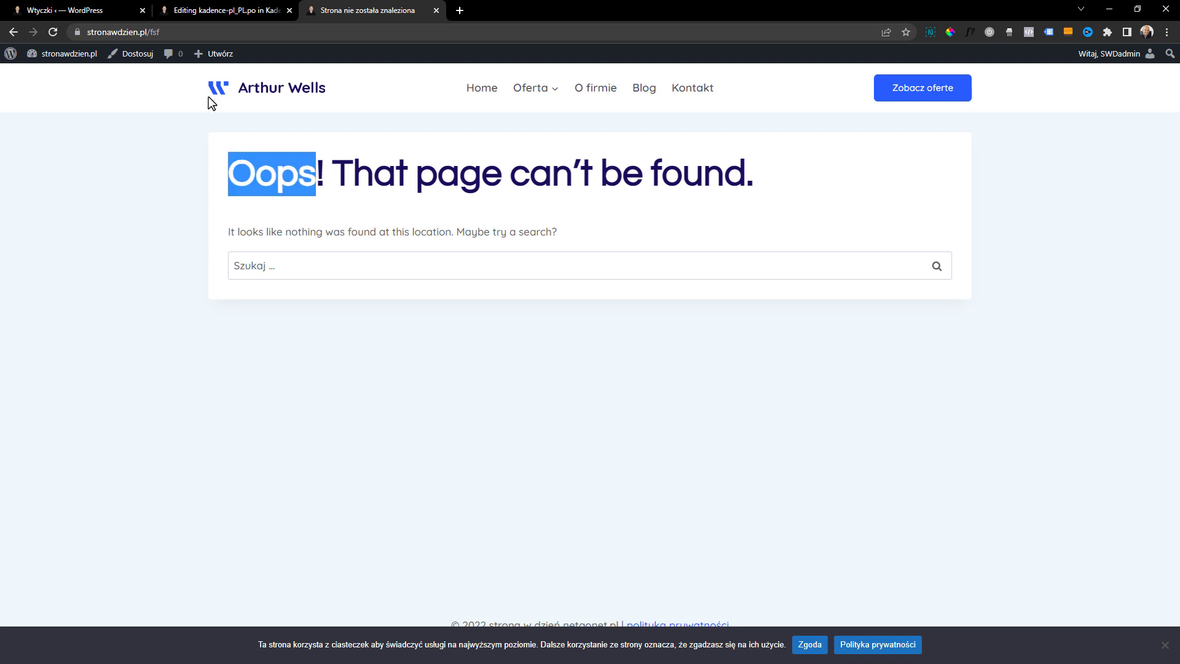
left_click(247, 165)
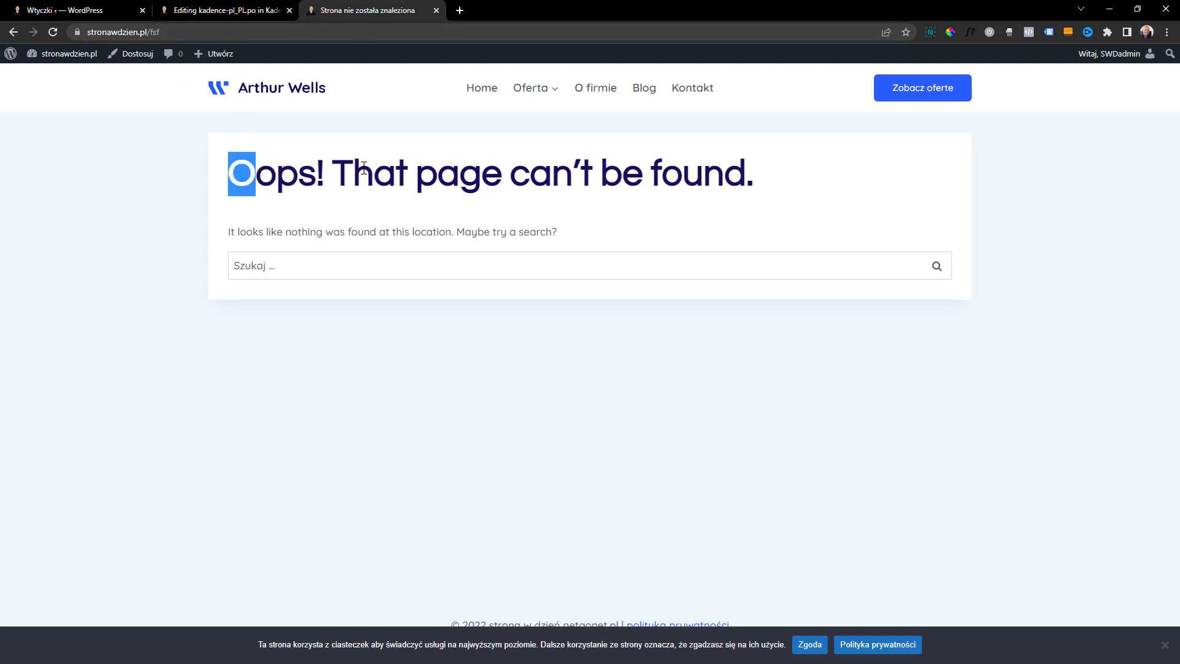
key("ctrl+shift+Tab")
left_click(234, 535)
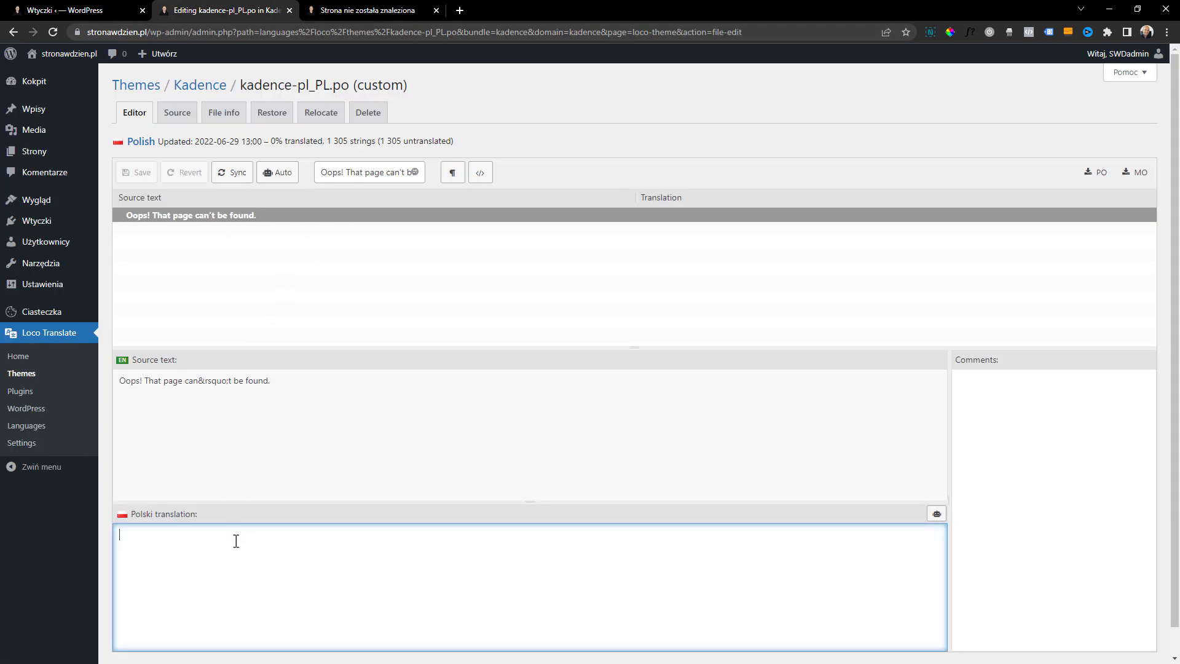
key("ctrl+v")
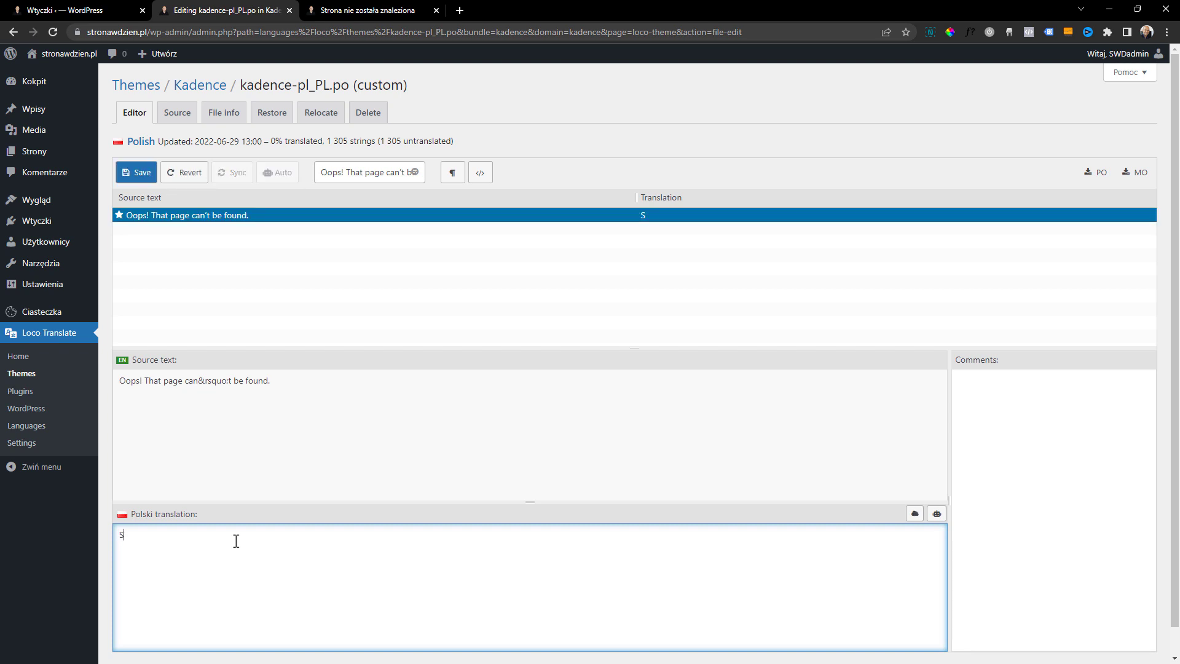
left_click(142, 173)
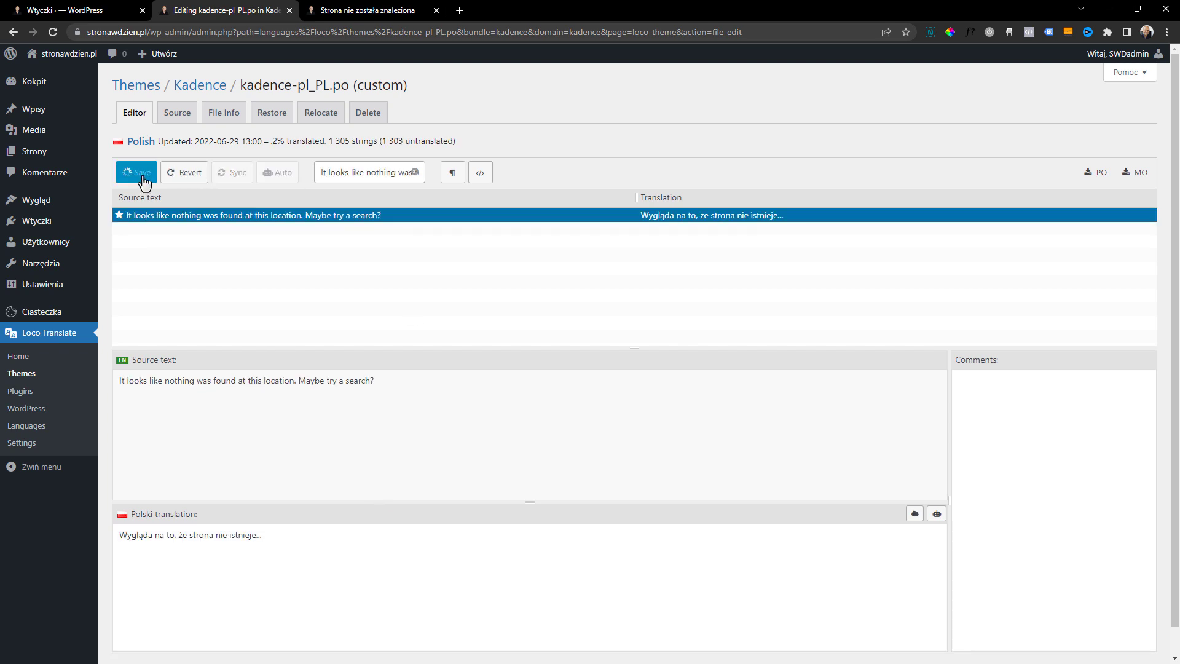
Check the 404 page on the site, then open a blog post and look for untranslated theme texts
left_click(341, 10)
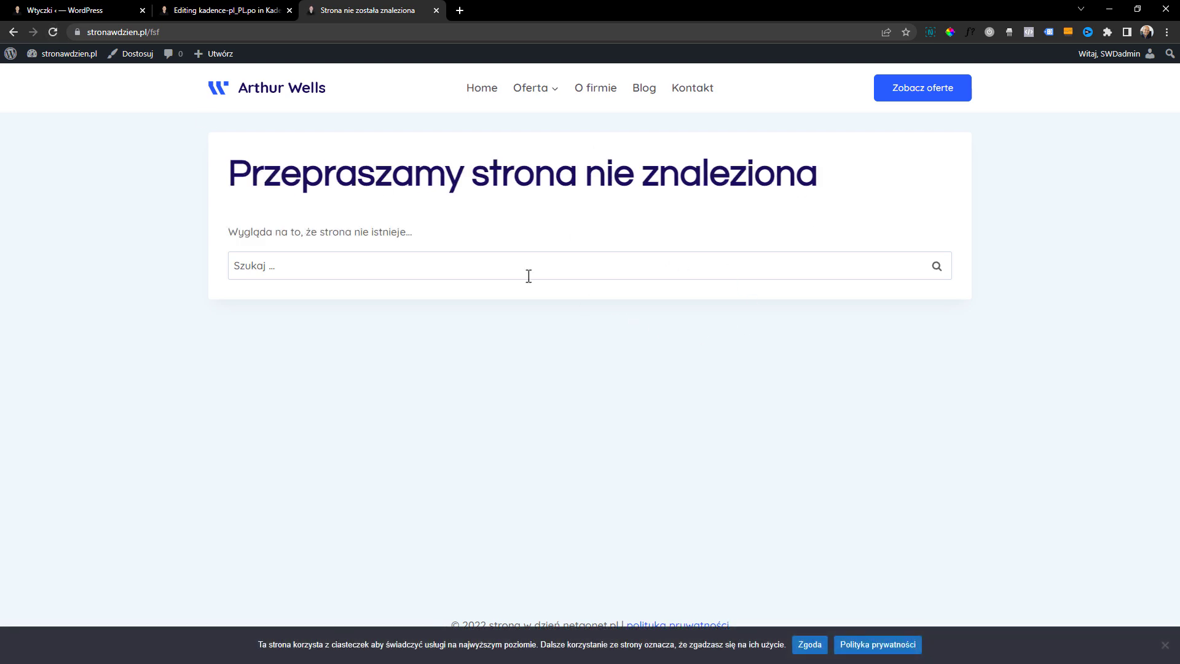
left_click(645, 89)
scroll(606, 382, "down", 10)
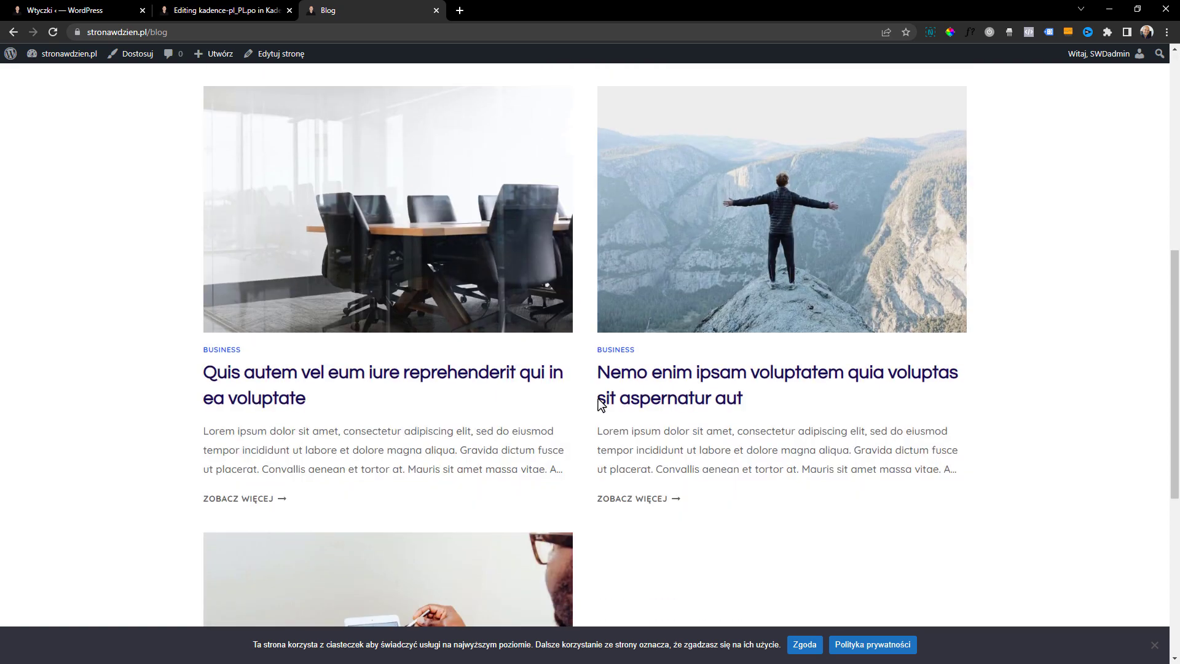
left_click(457, 359)
scroll(451, 411, "down", 10)
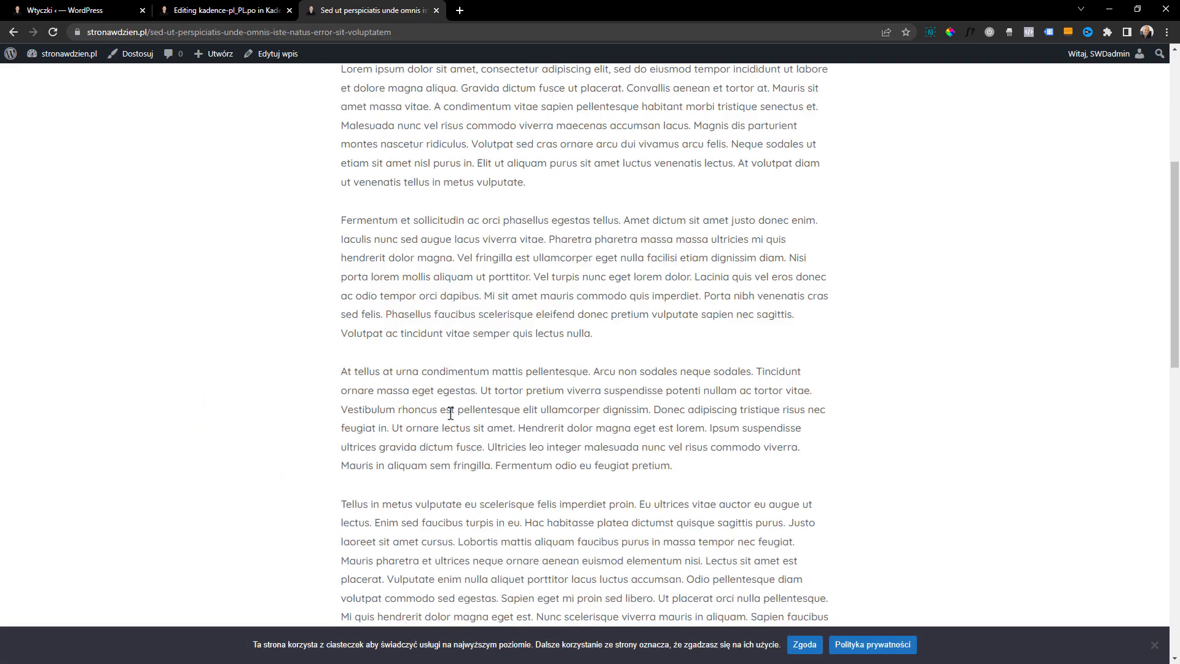
scroll(452, 413, "down", 2)
scroll(231, 271, "up", 2)
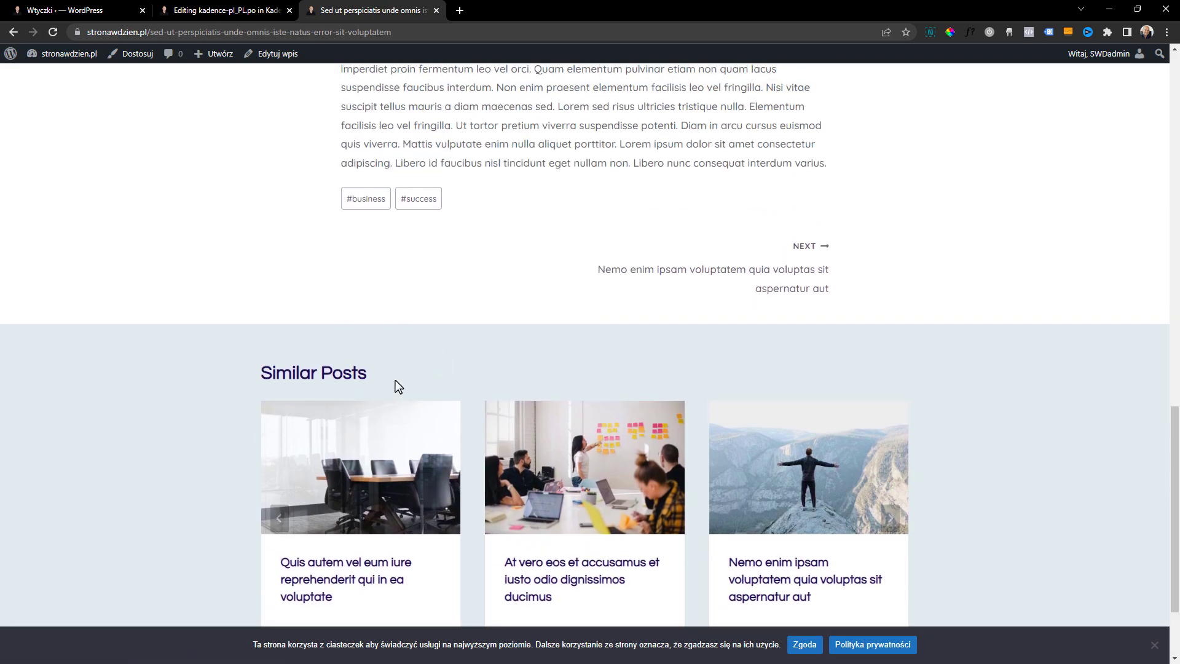
Find the "Similar Posts" string in the Kadence translation, translate it as "Popularne posty" and save
left_click_drag(300, 380, 263, 376)
key("ctrl+c")
left_click(222, 10)
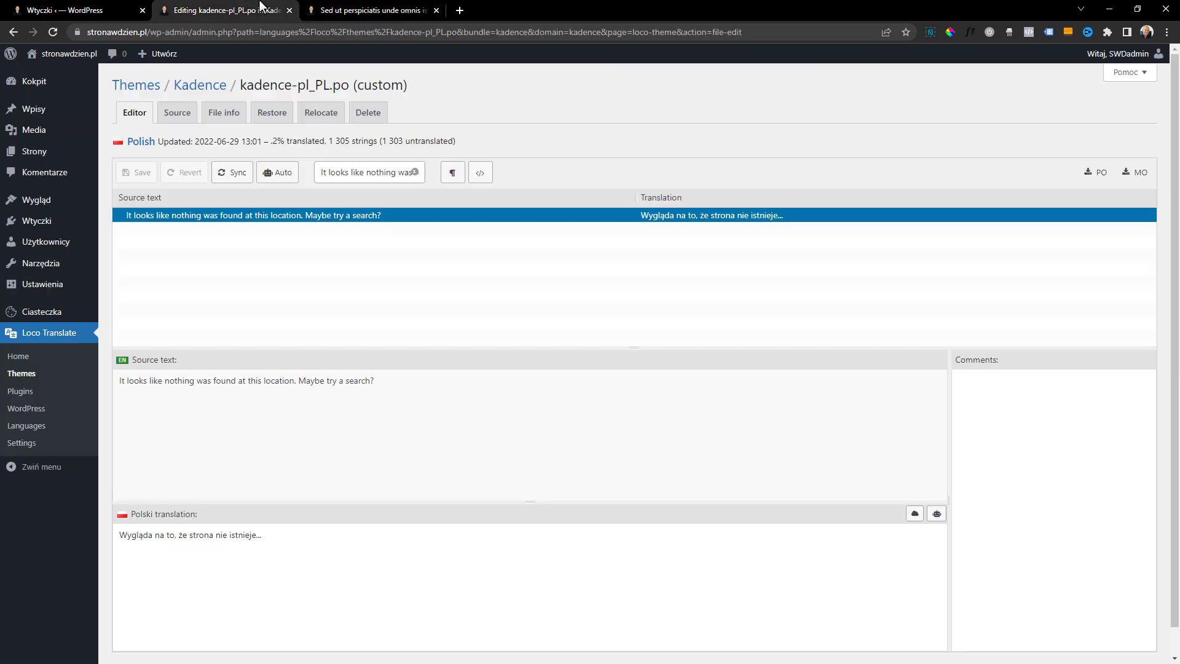
triple_click(336, 178)
key("ctrl+v")
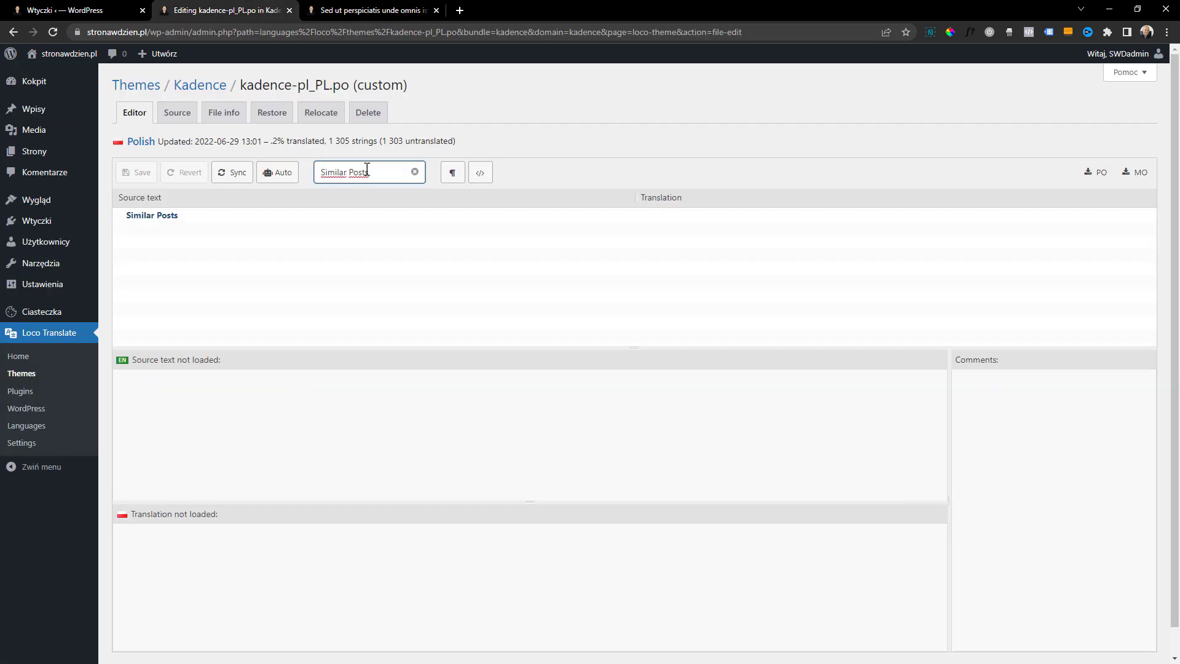
left_click(201, 216)
left_click(173, 563)
type("Po")
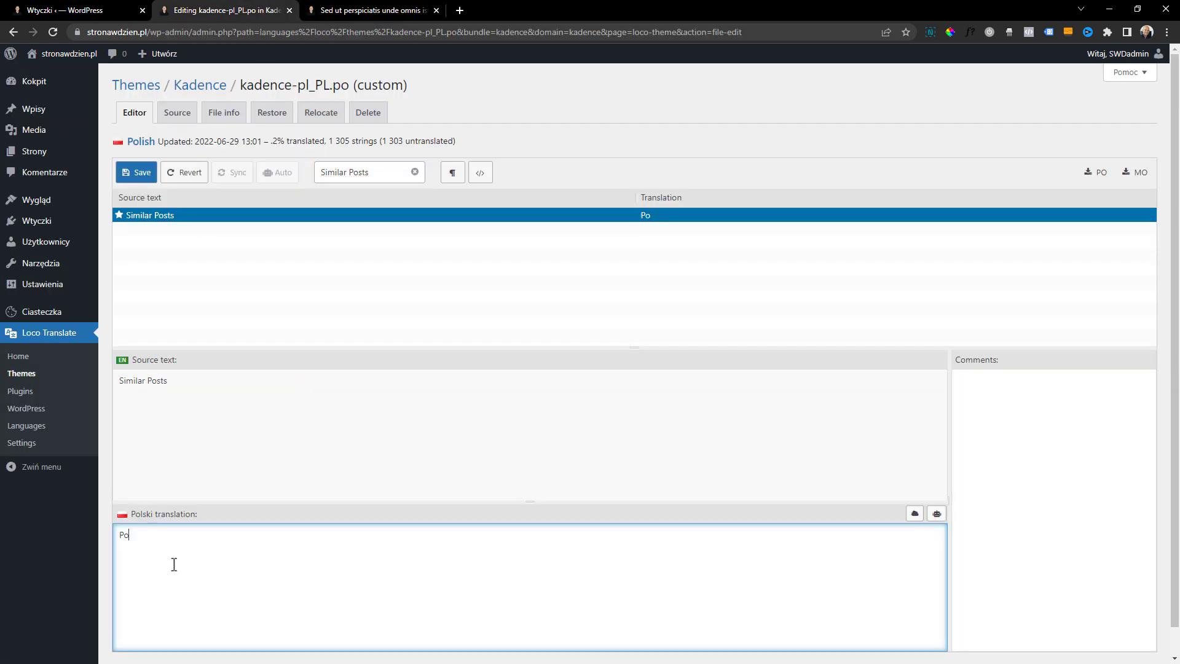
type("pularne posty")
left_click(142, 174)
Check the related posts heading on the blog post, accept the cookie notice, review the home page and close the preview
left_click(386, 10)
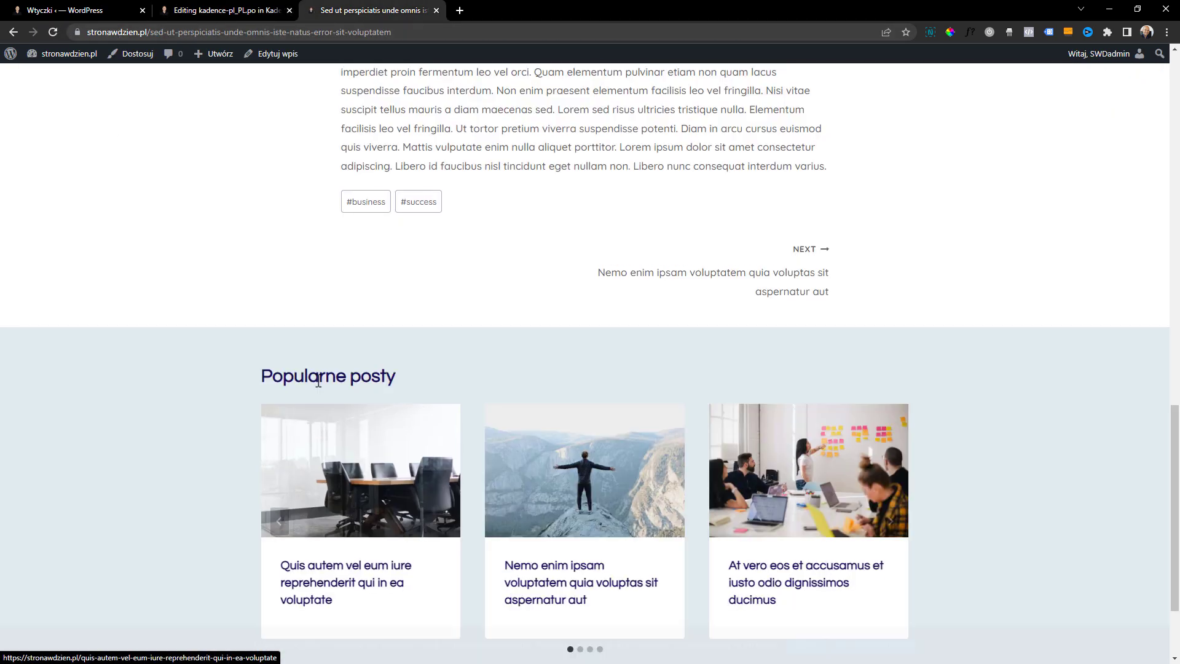
scroll(318, 375, "down", 1)
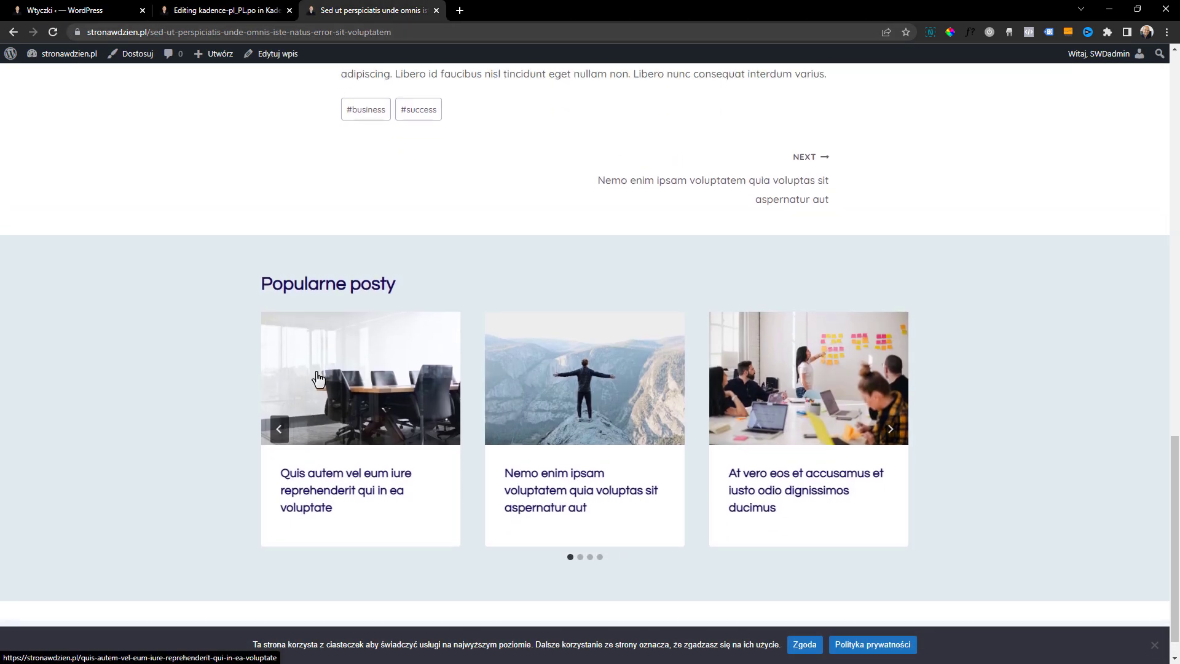
left_click(803, 645)
scroll(544, 472, "up", 1)
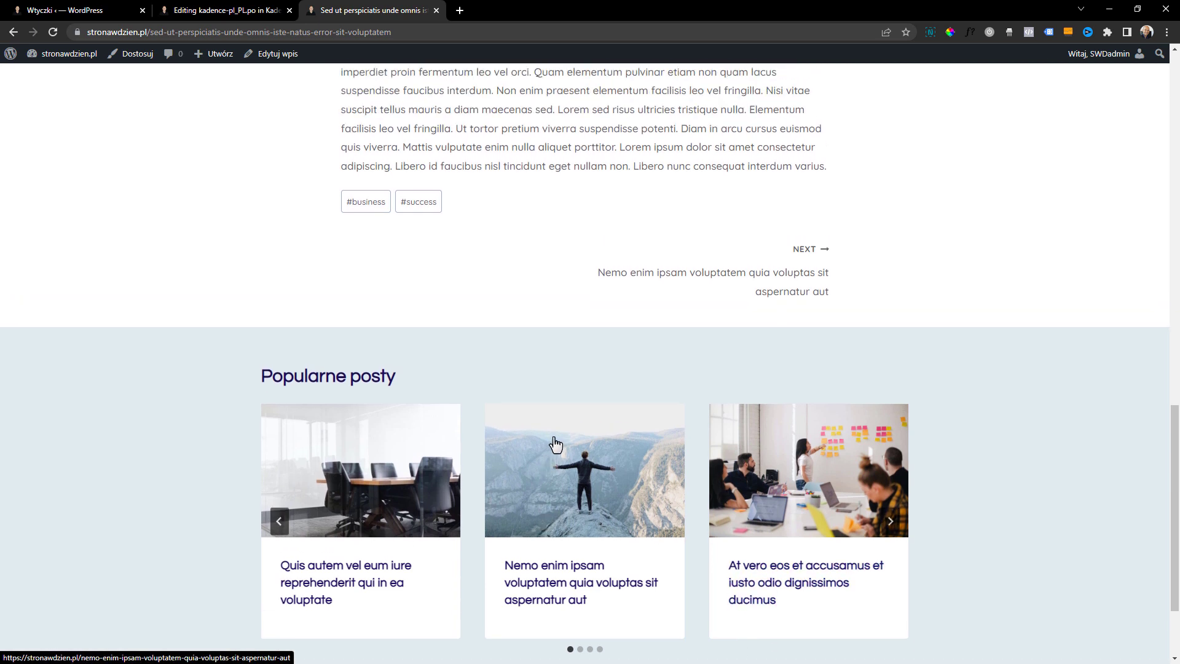
scroll(484, 418, "up", 20)
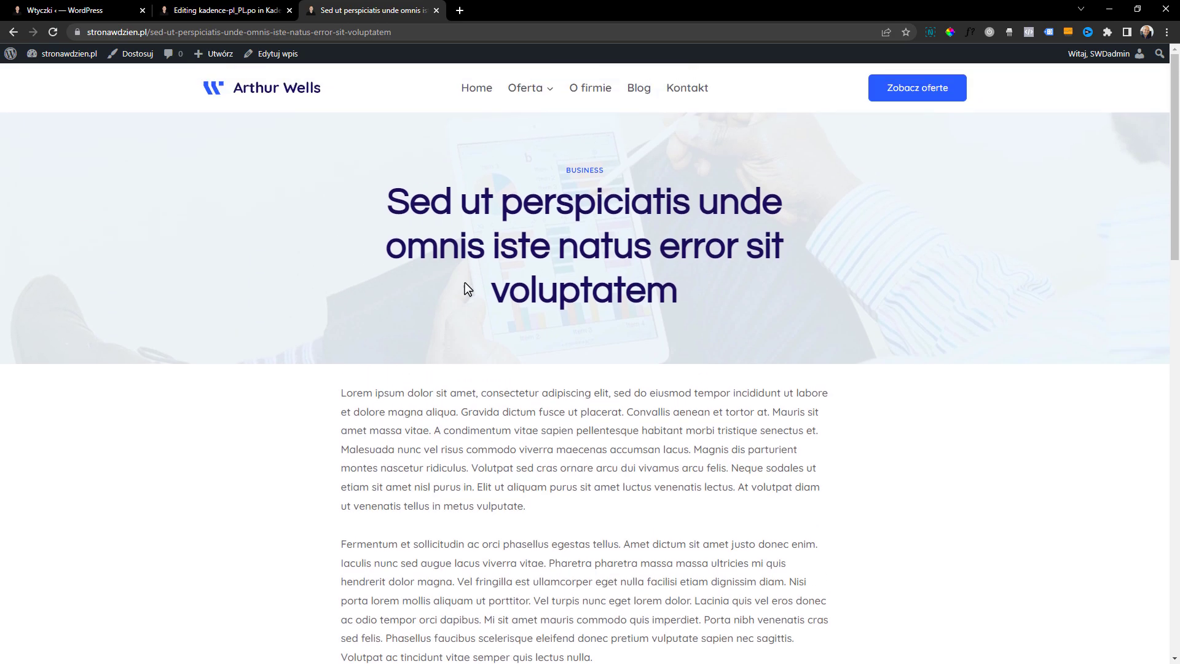
left_click(284, 93)
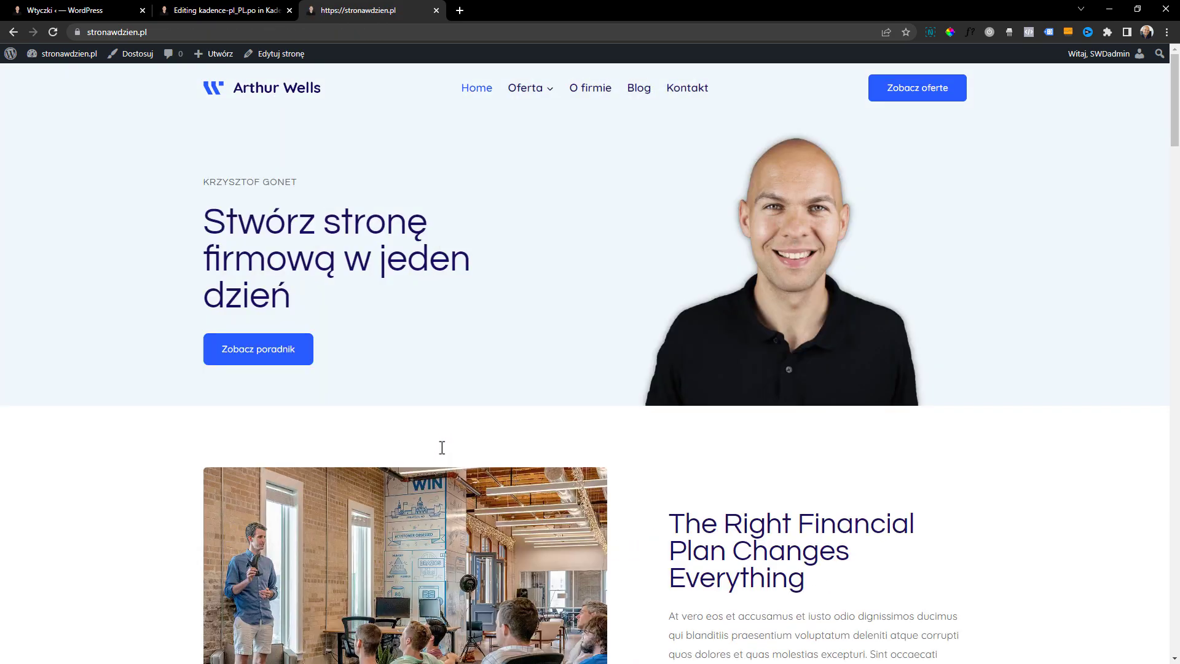
scroll(437, 408, "down", 9)
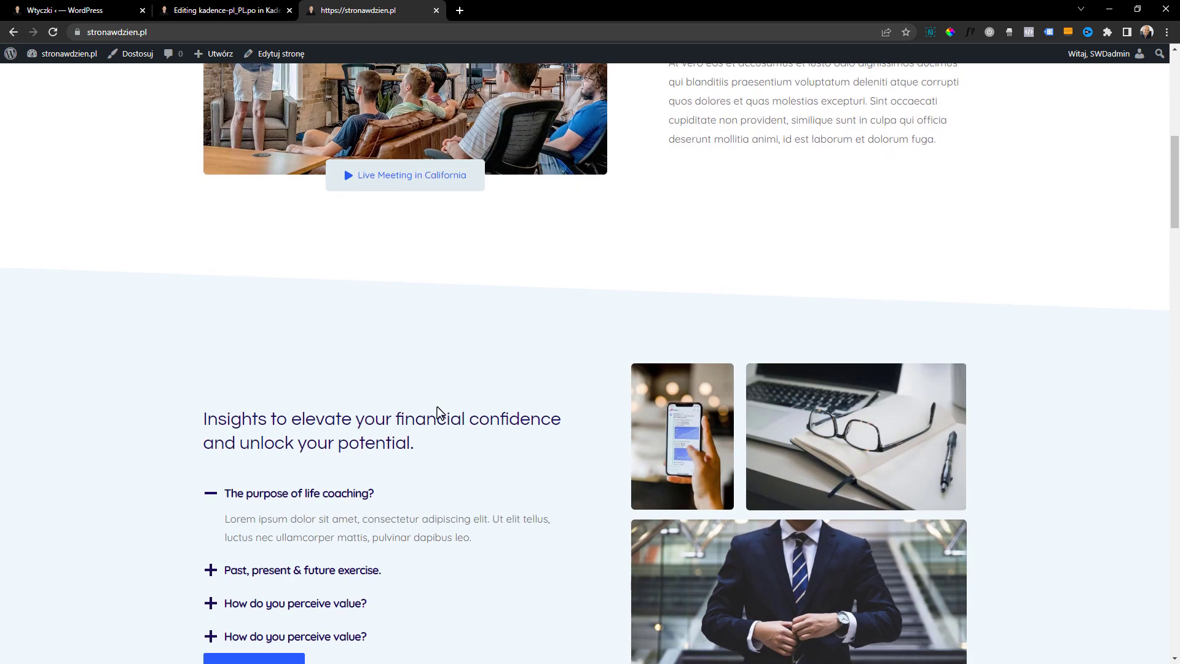
key("ctrl+w")
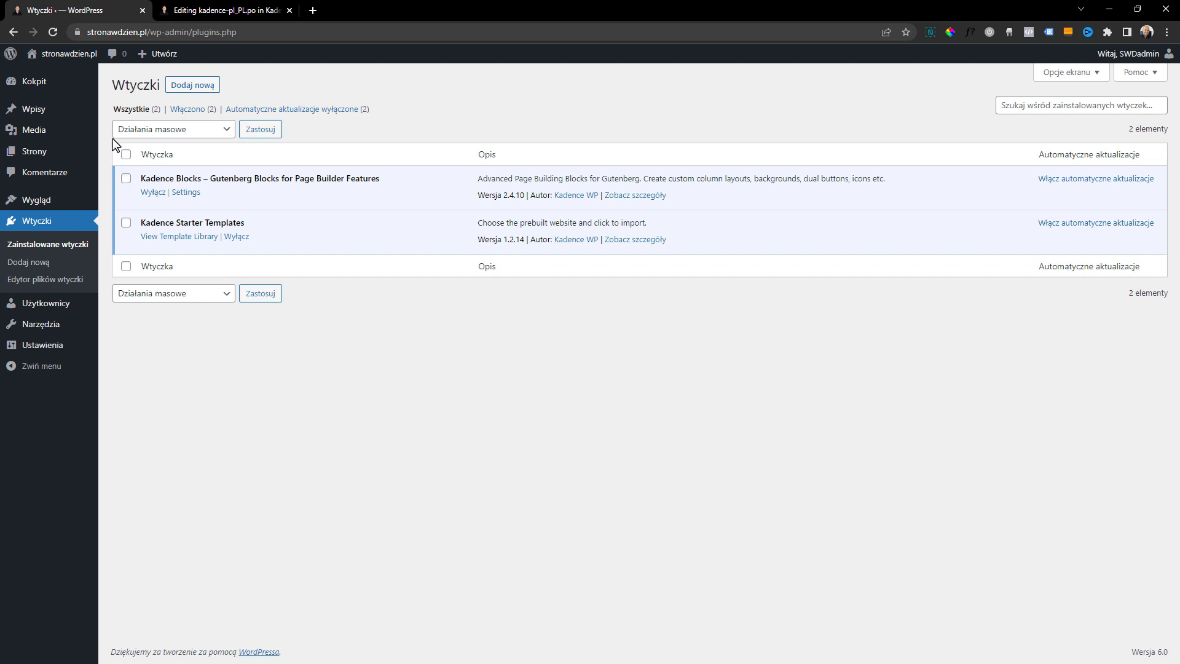
Select all the demo blog posts and move them to the trash
mouse_move(36, 129)
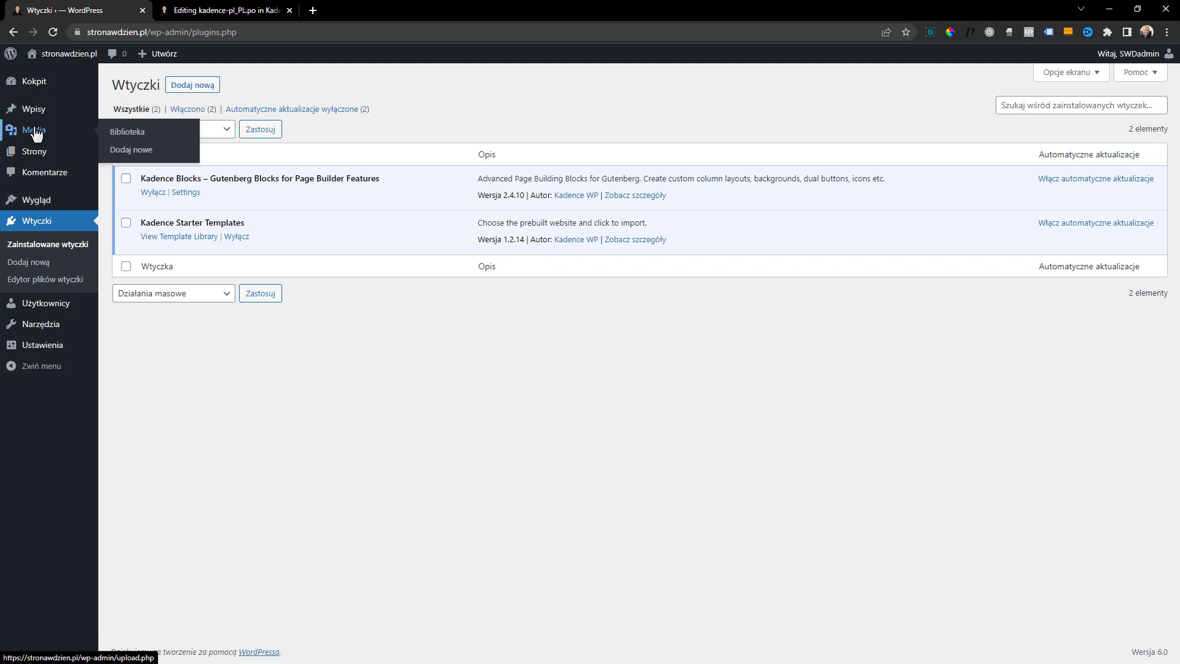
left_click(32, 108)
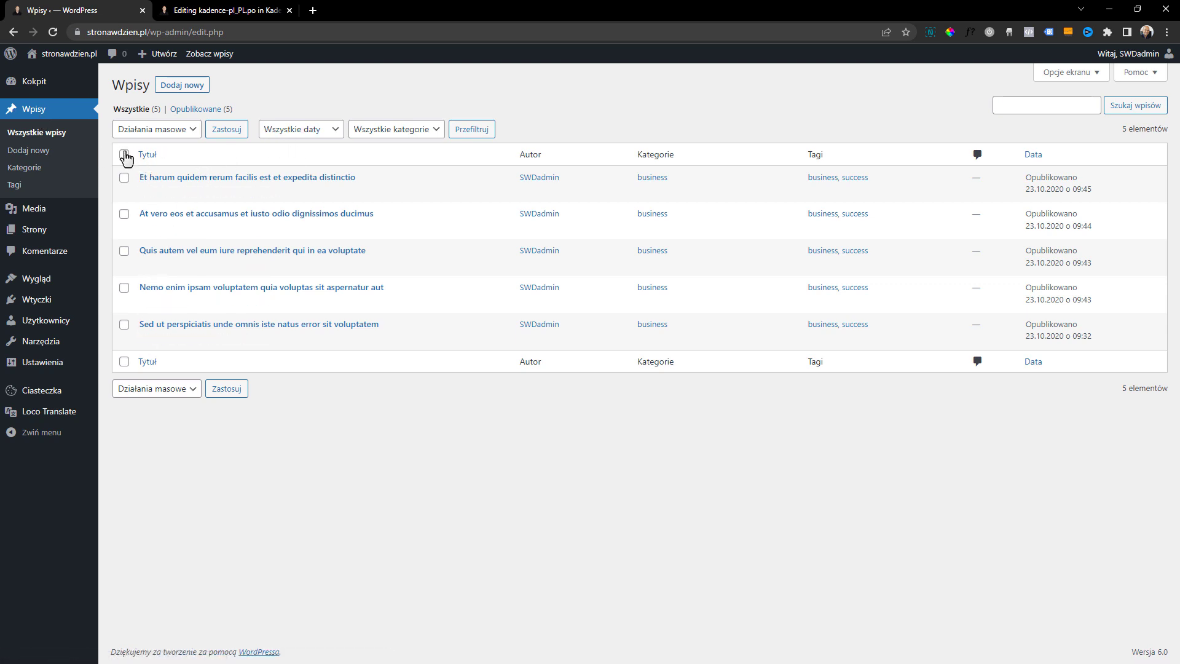
left_click(124, 154)
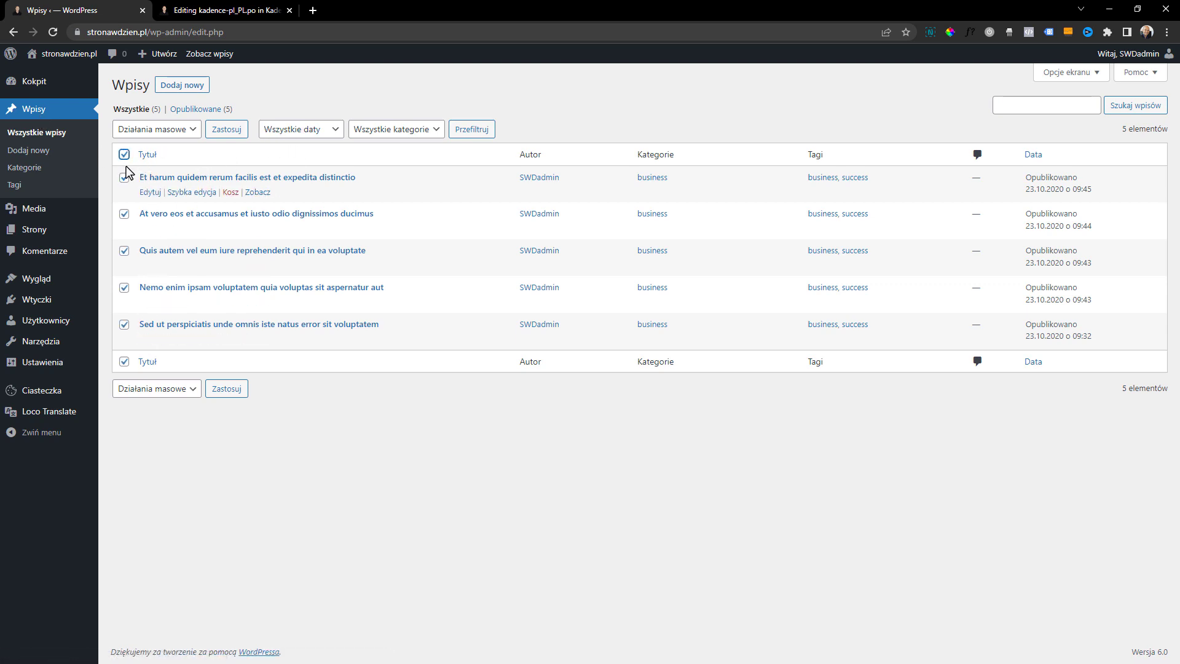
left_click(153, 129)
left_click(150, 166)
left_click(207, 136)
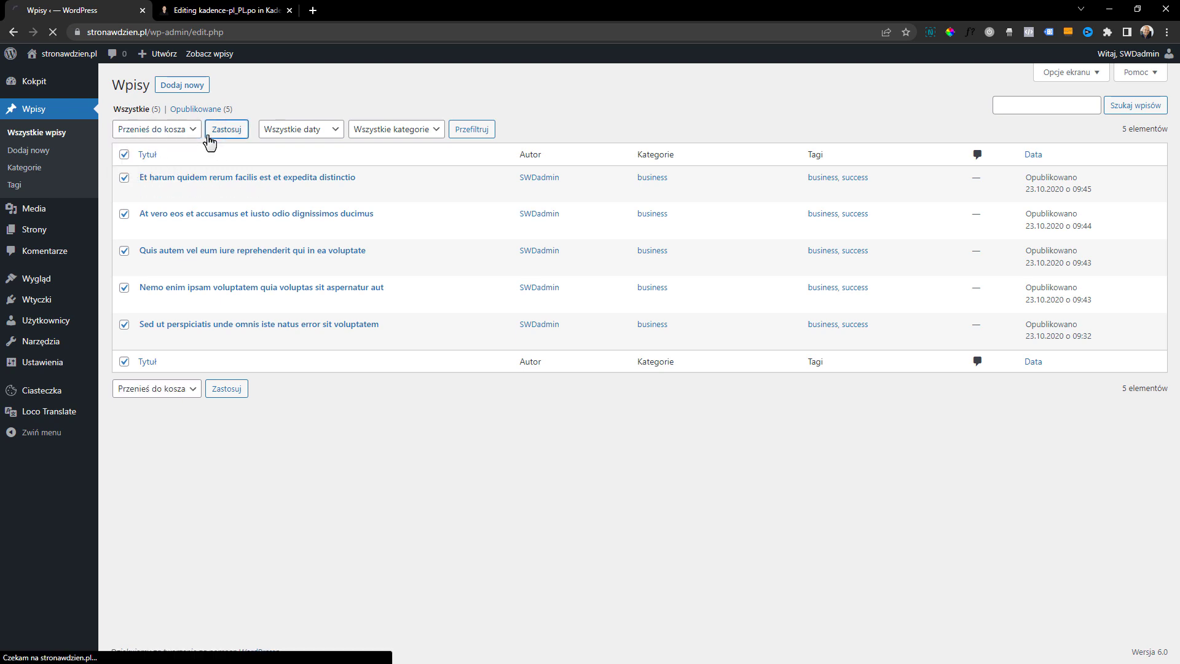
Permanently delete all the trashed posts
left_click(183, 146)
left_click(124, 154)
left_click(154, 129)
left_click(148, 174)
left_click(220, 131)
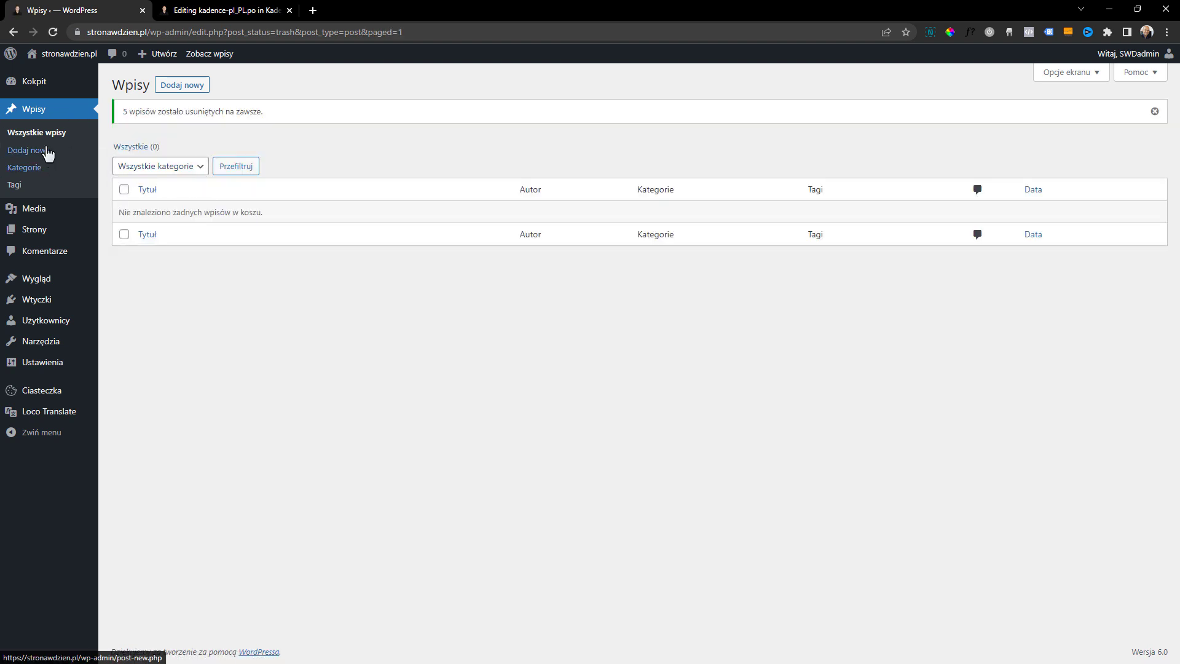
Delete the post categories "business" and "Uncategorized"
left_click(24, 171)
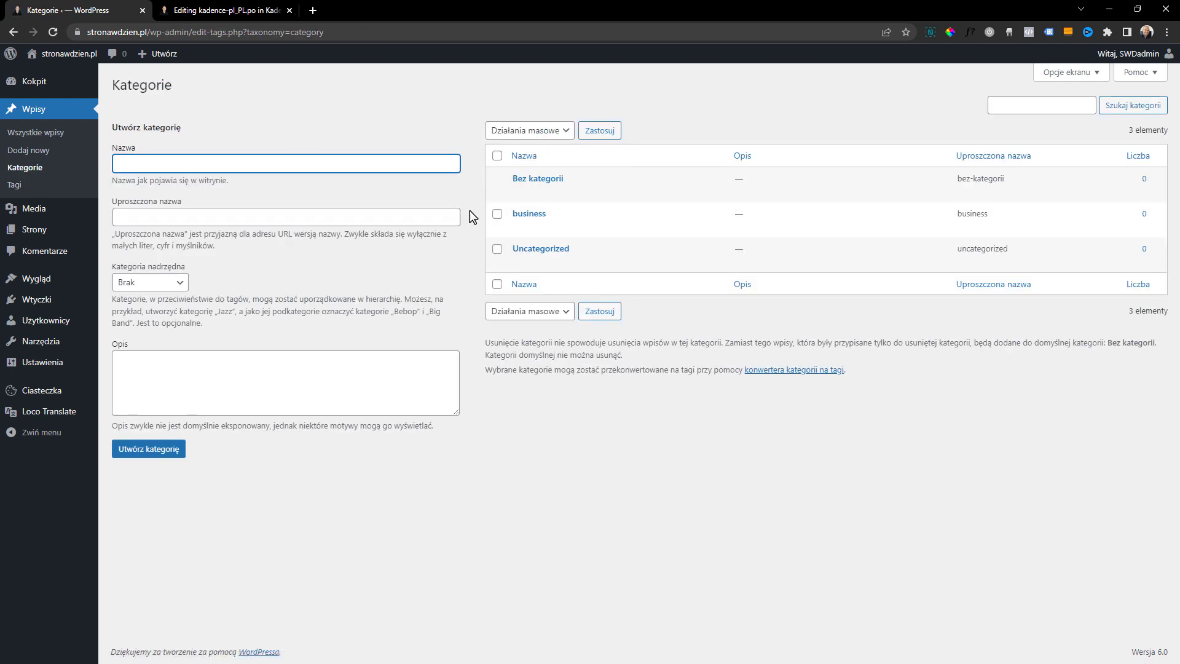
left_click(497, 213)
left_click(497, 248)
left_click(523, 131)
left_click(513, 159)
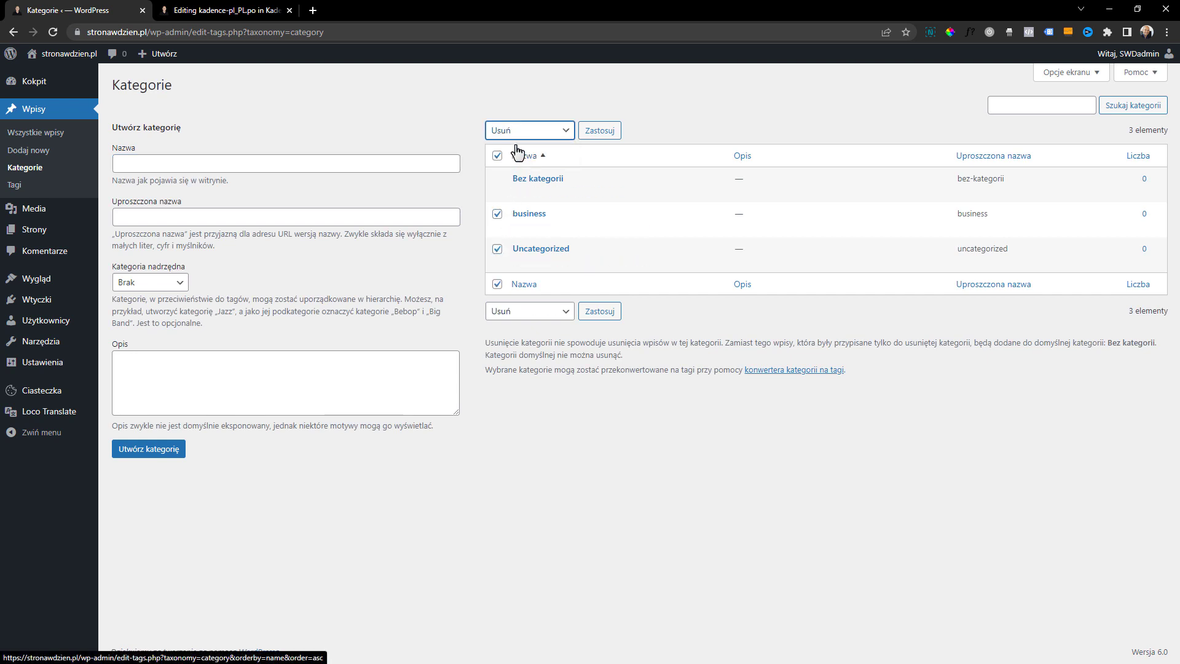
left_click(599, 312)
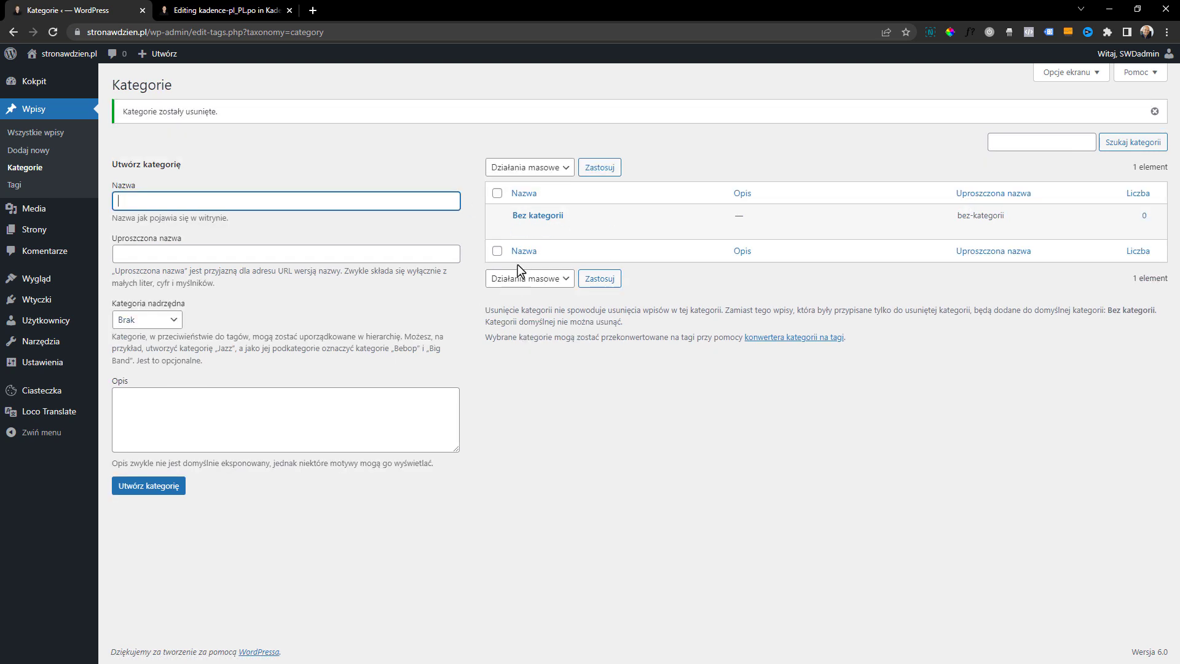
Switch the browser to full screen and delete all post tags, "business" and "success"
key("F11")
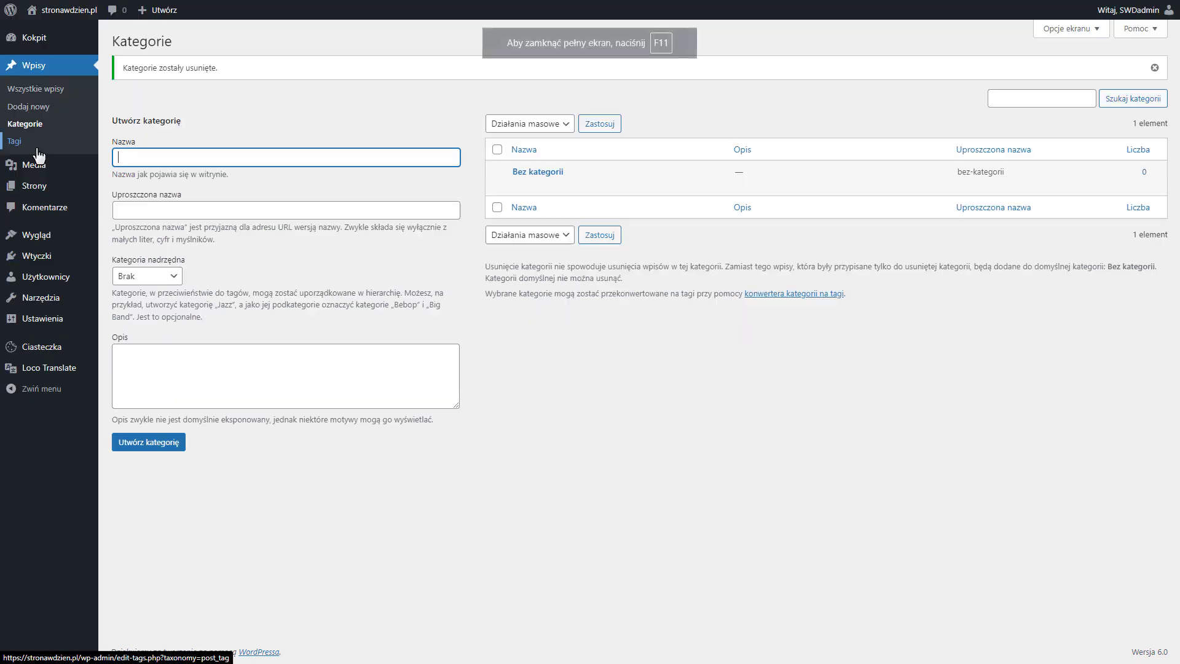
left_click(37, 146)
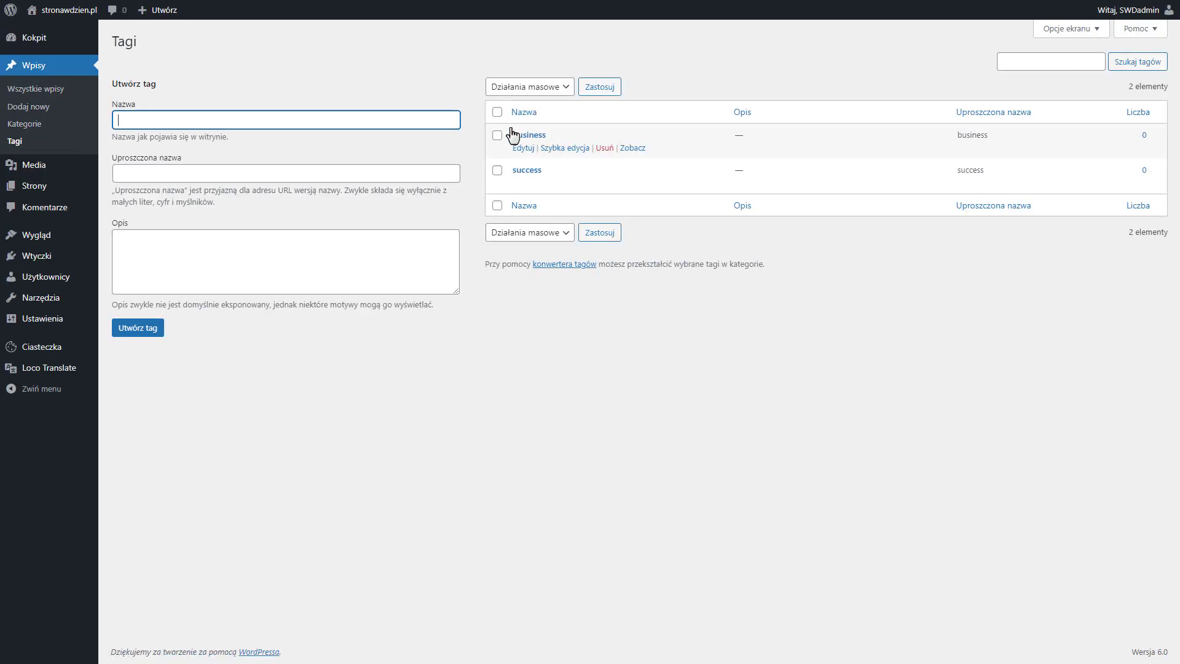
left_click(497, 112)
left_click(502, 92)
left_click(500, 115)
left_click(599, 90)
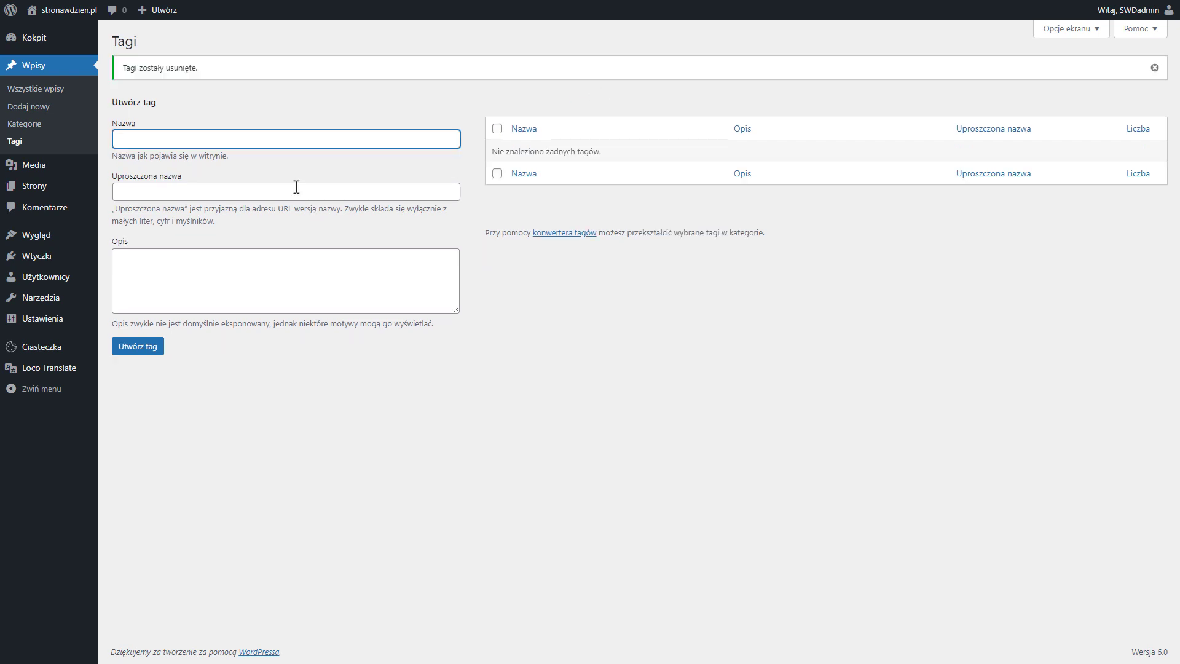
Open the media library and load a further batch of media items
left_click(50, 167)
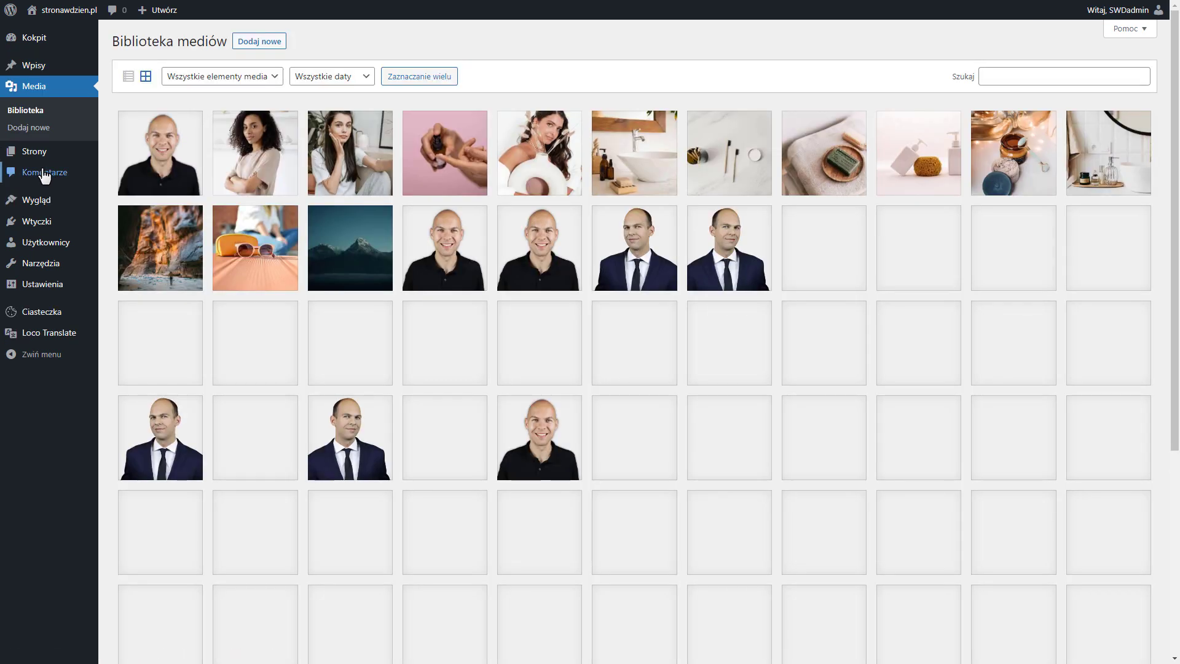
scroll(519, 235, "down", 5)
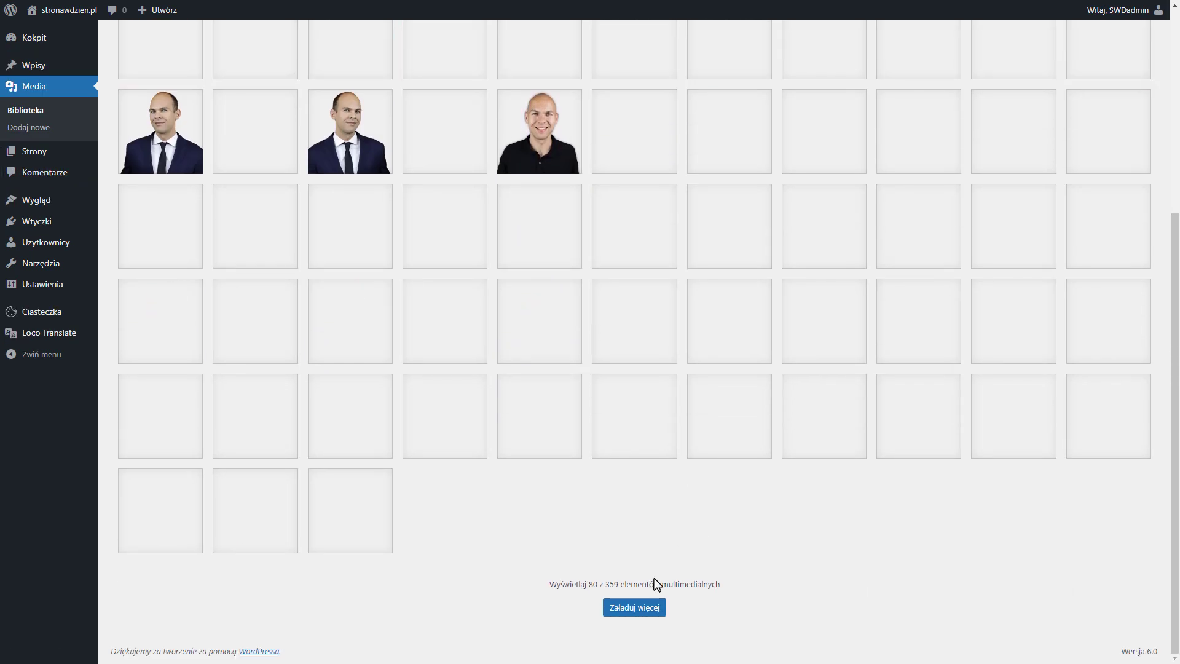
left_click(633, 607)
scroll(576, 334, "up", 5)
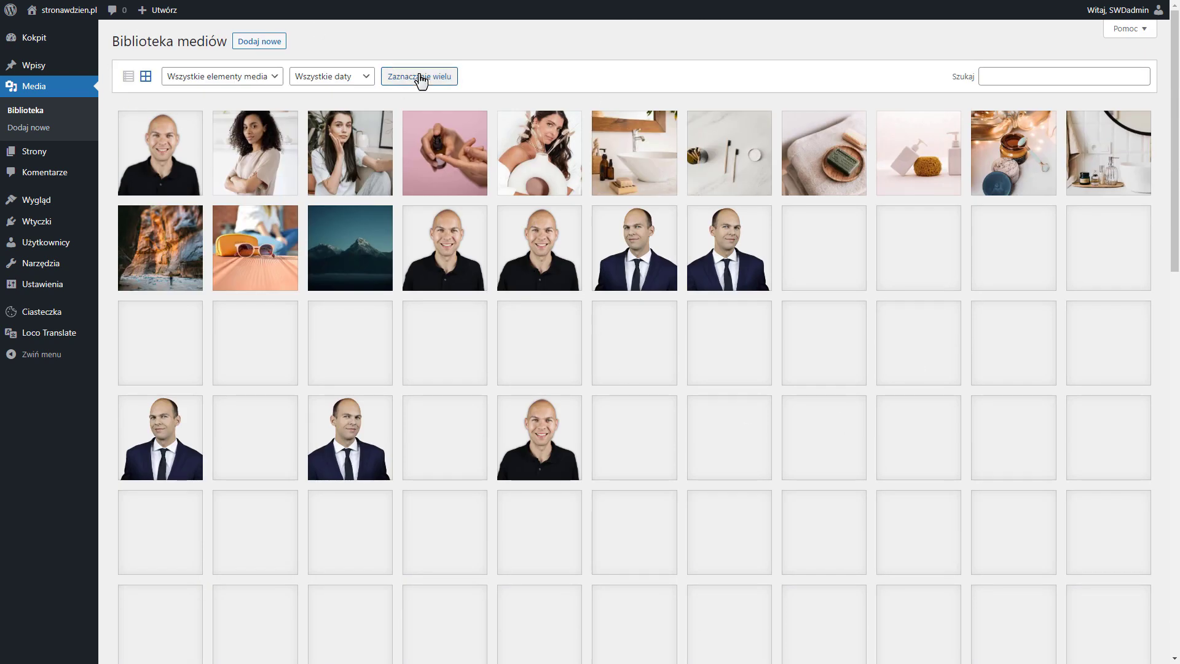
Bulk-select every loaded media item from the first blank thumbnail to the last one and delete them permanently
left_click(420, 77)
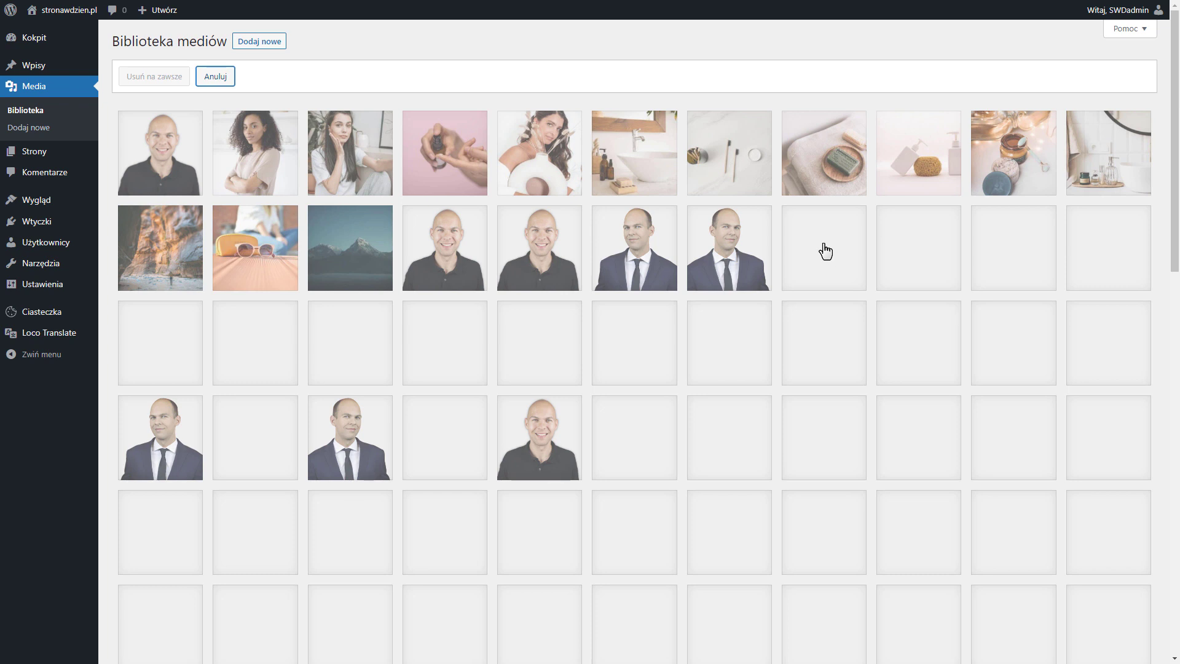
left_click(826, 251)
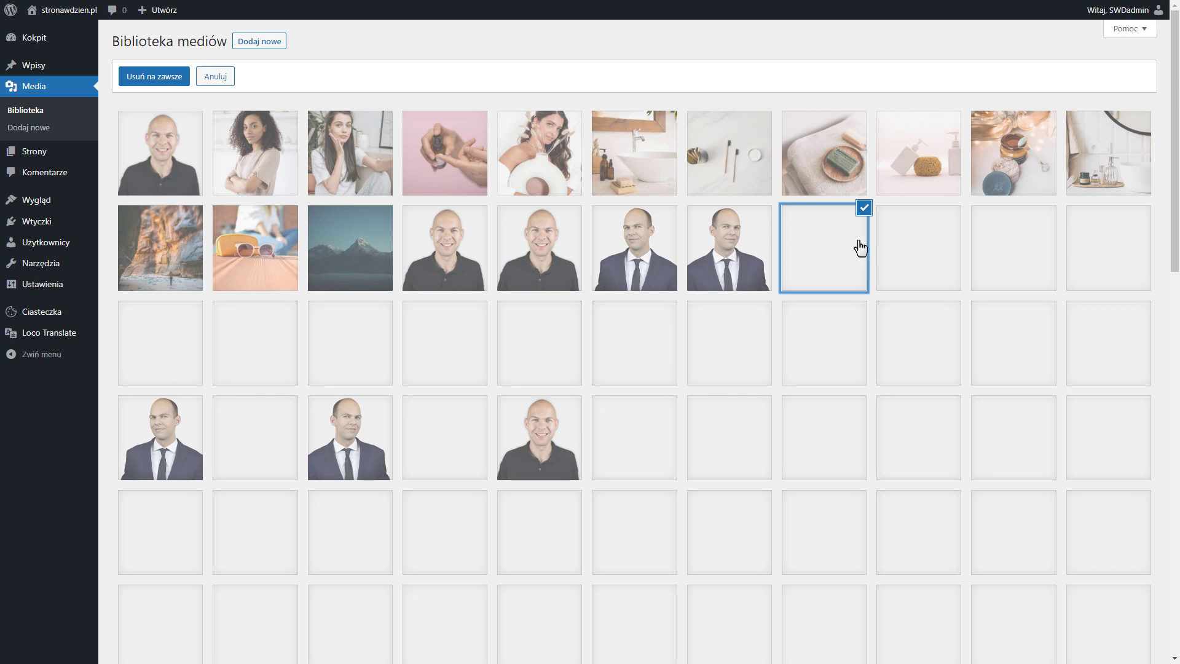
left_click(890, 250)
left_click(983, 250)
left_click(1097, 250)
left_click(1084, 333)
left_click(184, 355)
left_click(251, 355)
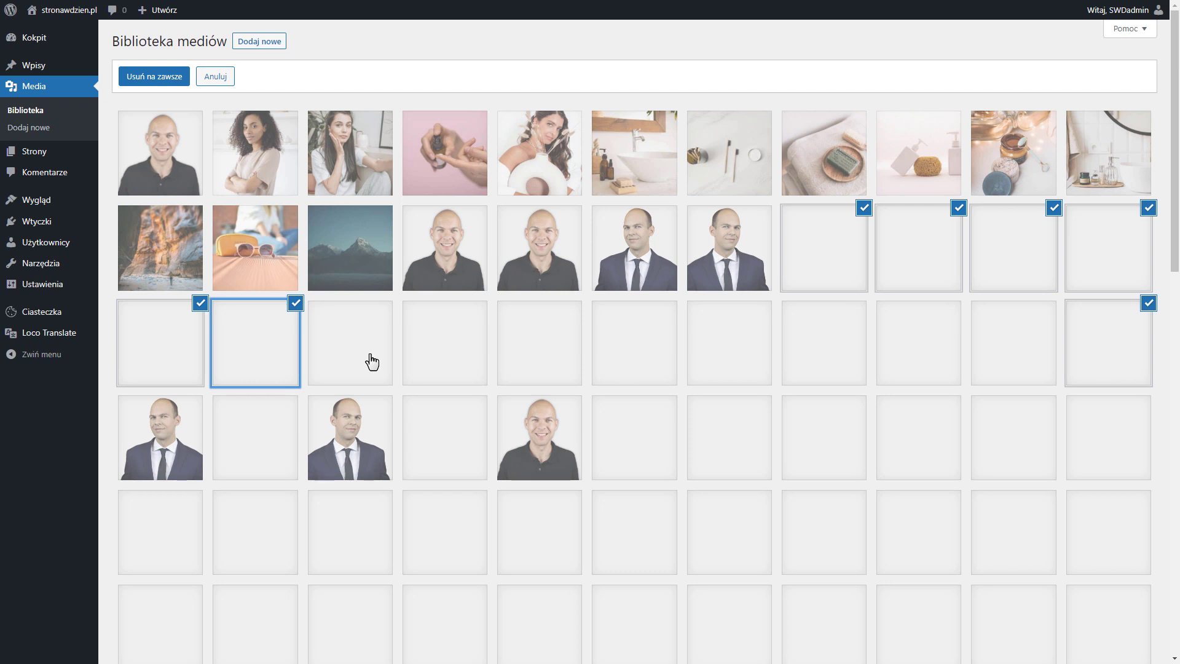
left_click(372, 361)
left_click(444, 362)
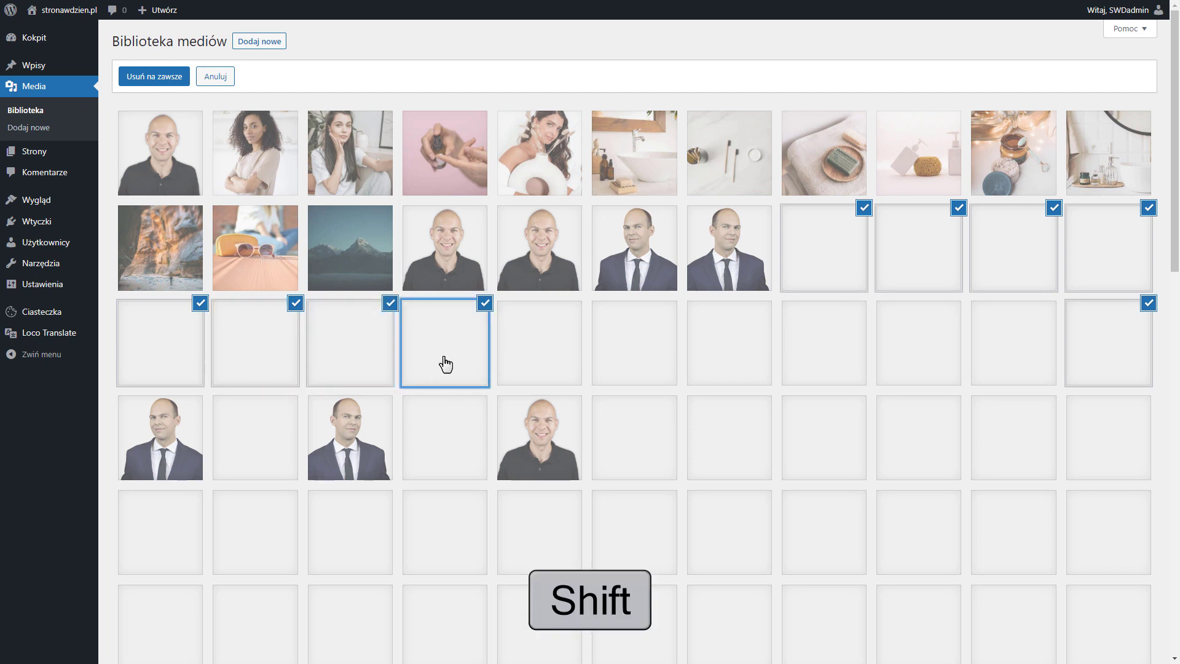
left_click(1093, 625, "shift")
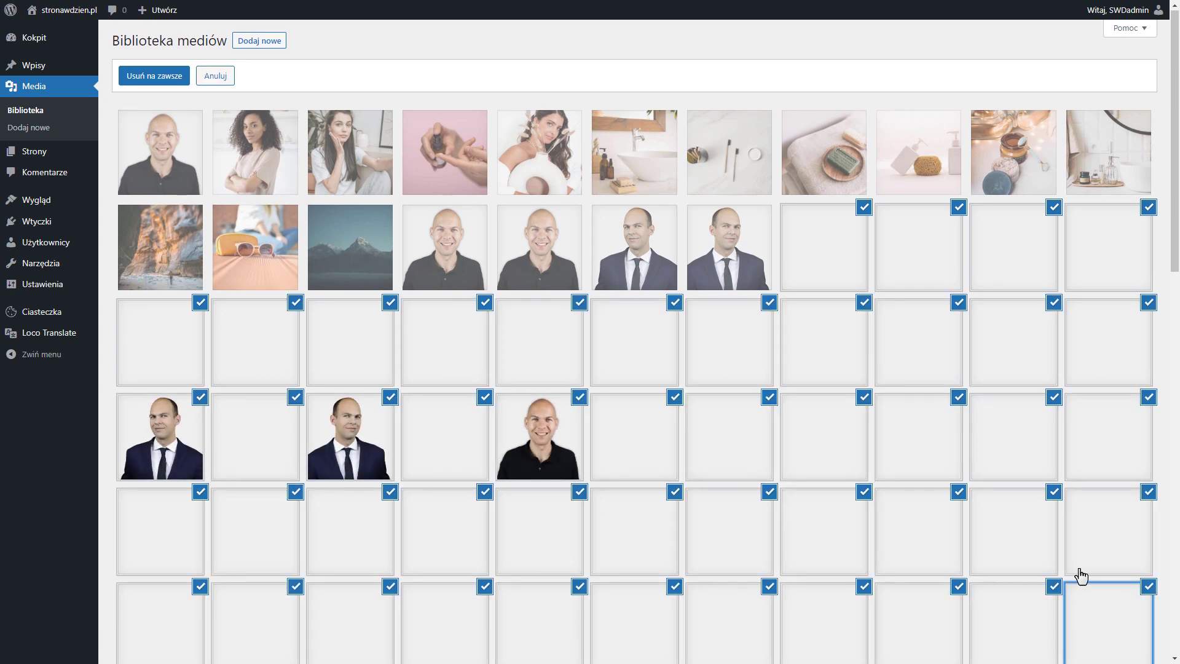
scroll(1079, 574, "down", 10)
scroll(598, 534, "down", 2)
left_click(606, 519, "shift")
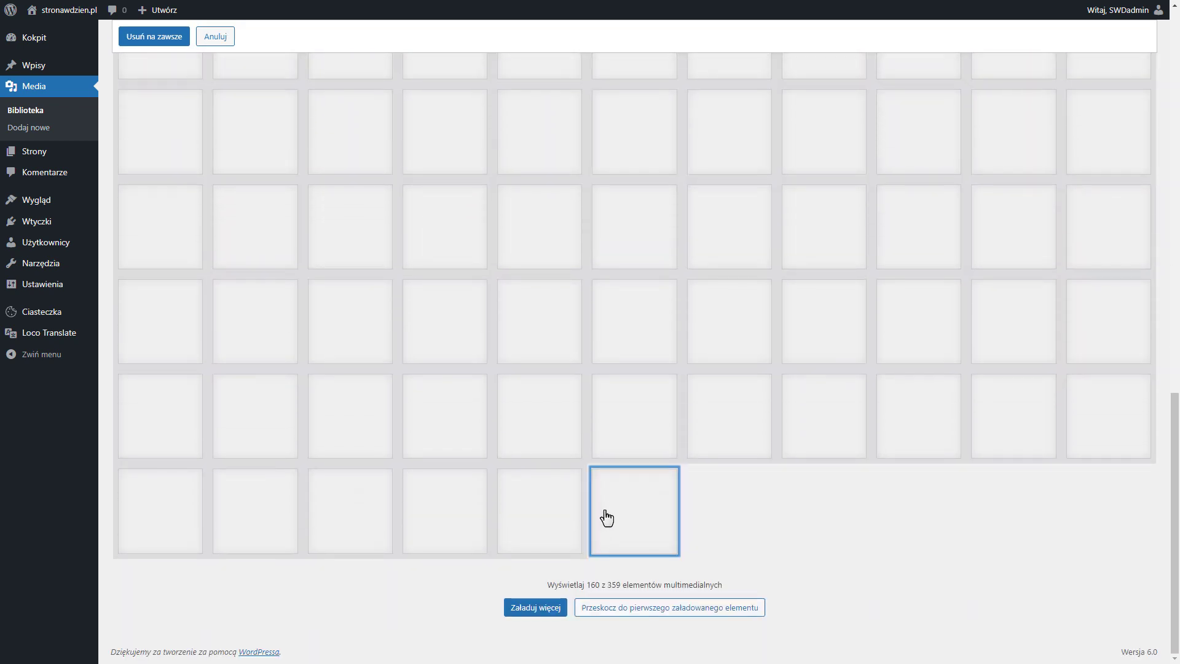
scroll(667, 534, "up", 15)
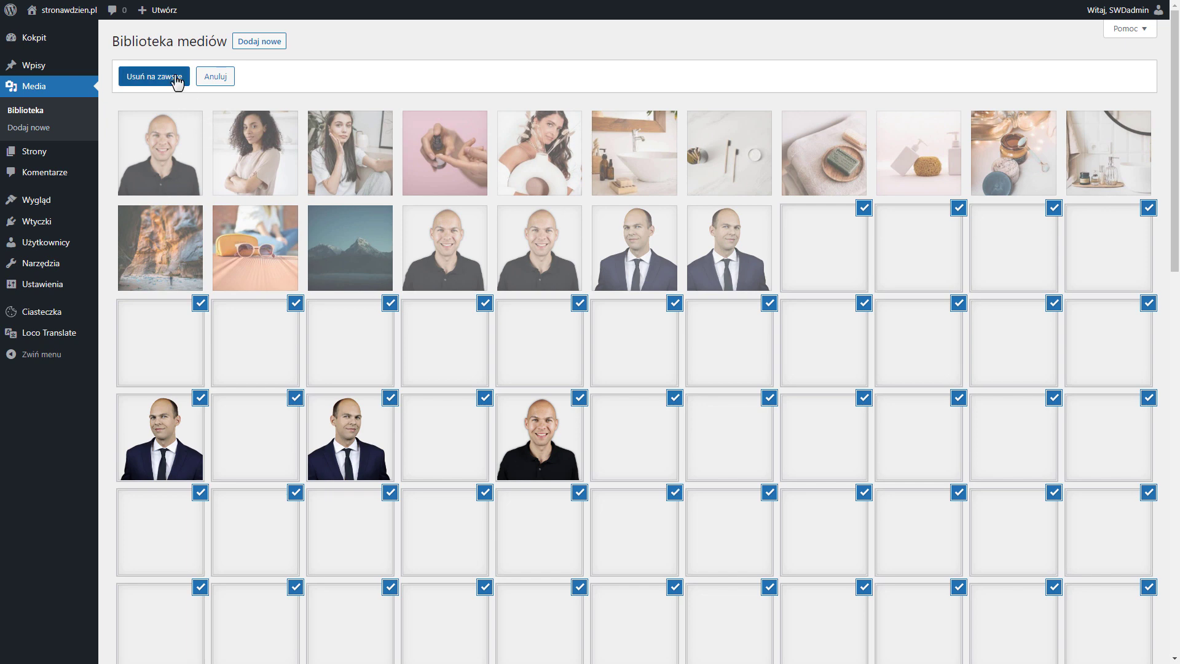
left_click(154, 77)
left_click(634, 79)
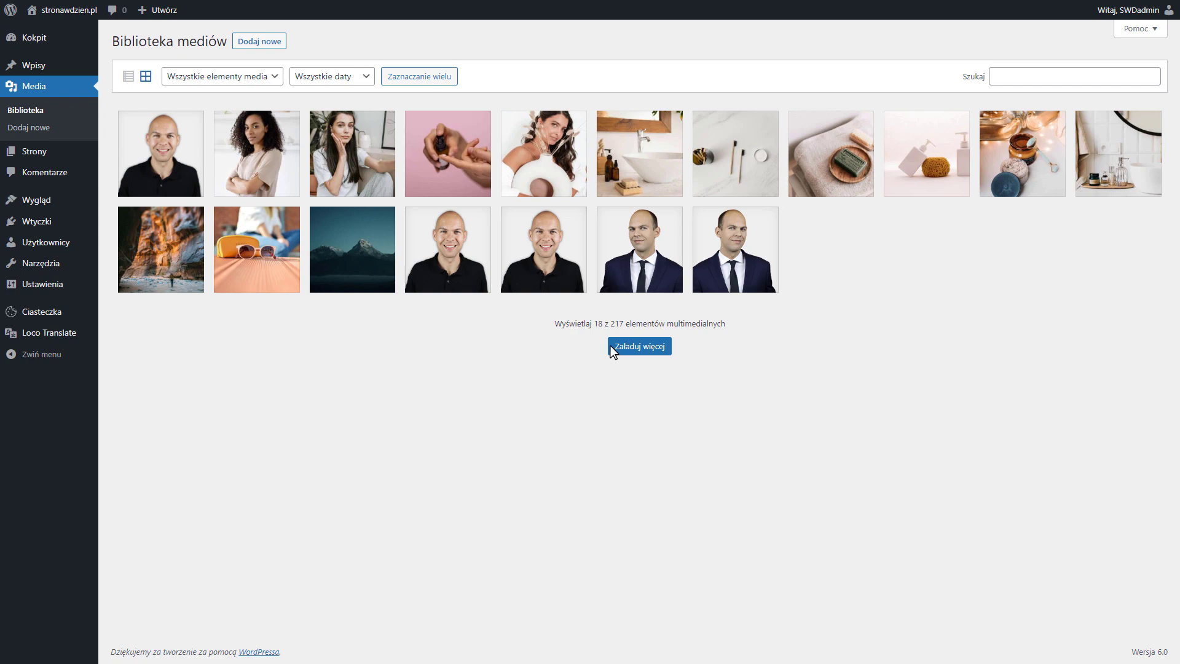
Load more media items, close the blank thumbnail's attachment details and look through the remaining library
left_click(627, 350)
left_click(803, 231)
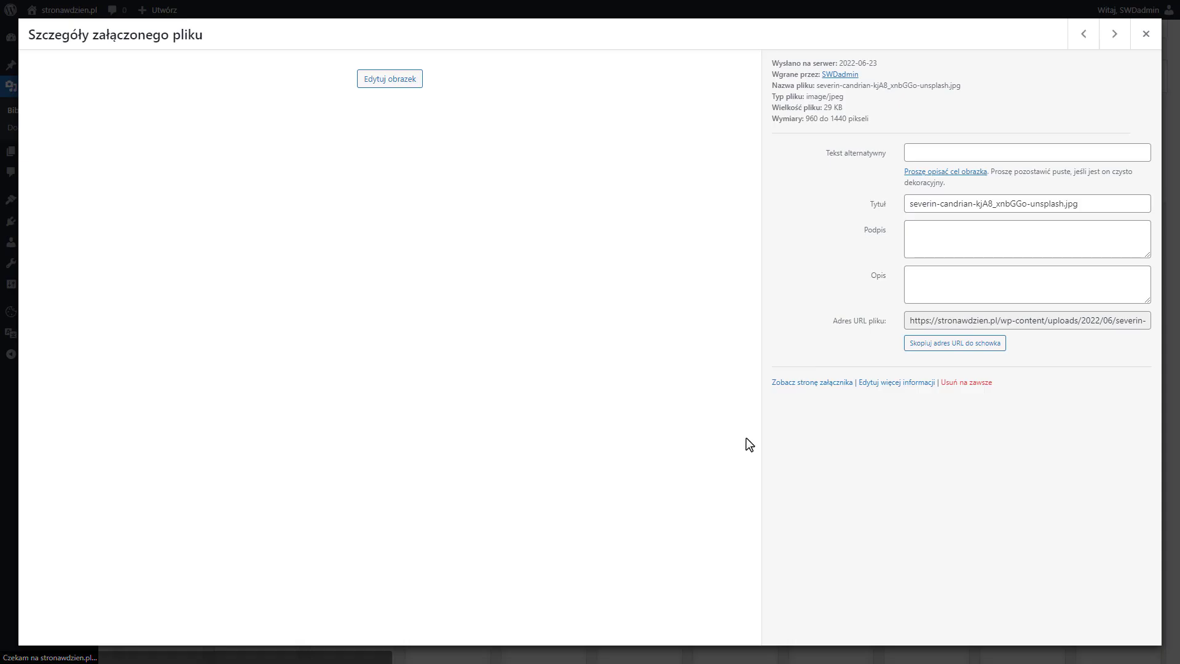
left_click(1144, 35)
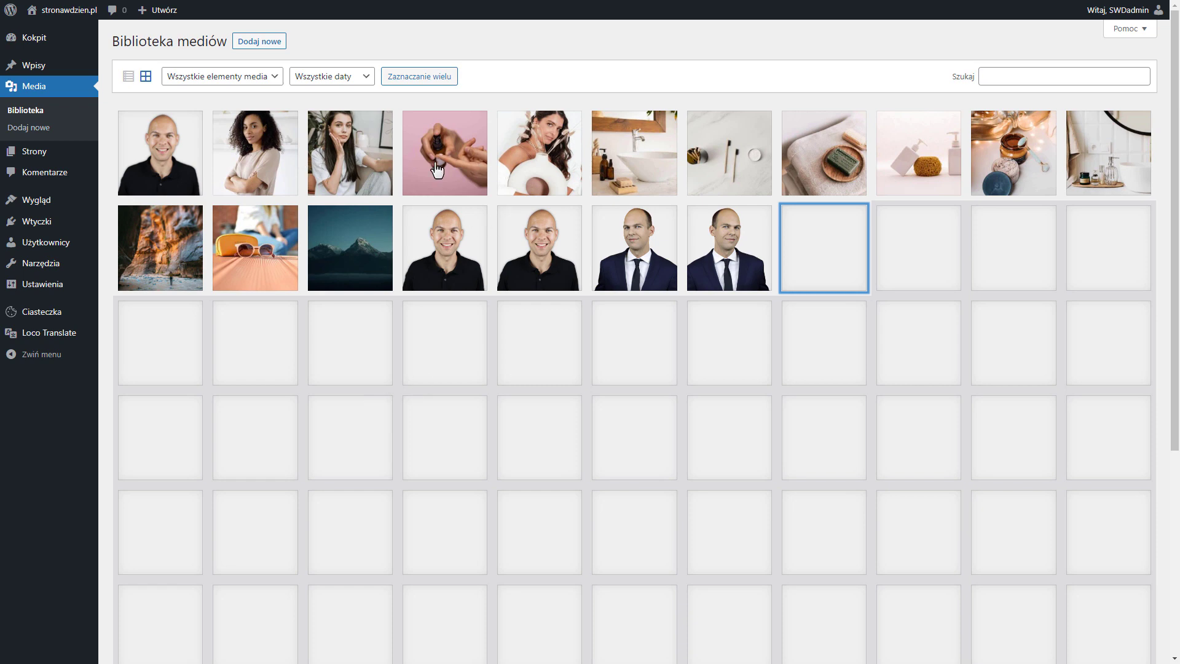
scroll(819, 485, "down", 5)
scroll(823, 485, "up", 5)
Check the comments list and permanently delete all the pages in the trash
left_click(49, 174)
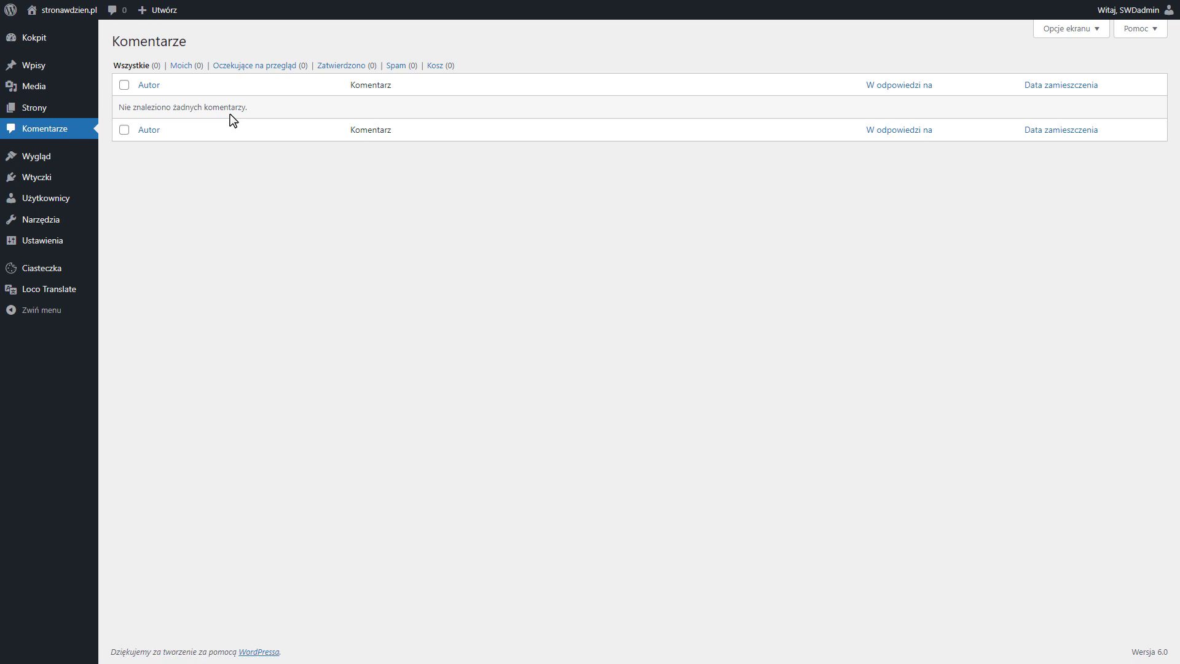
left_click(35, 107)
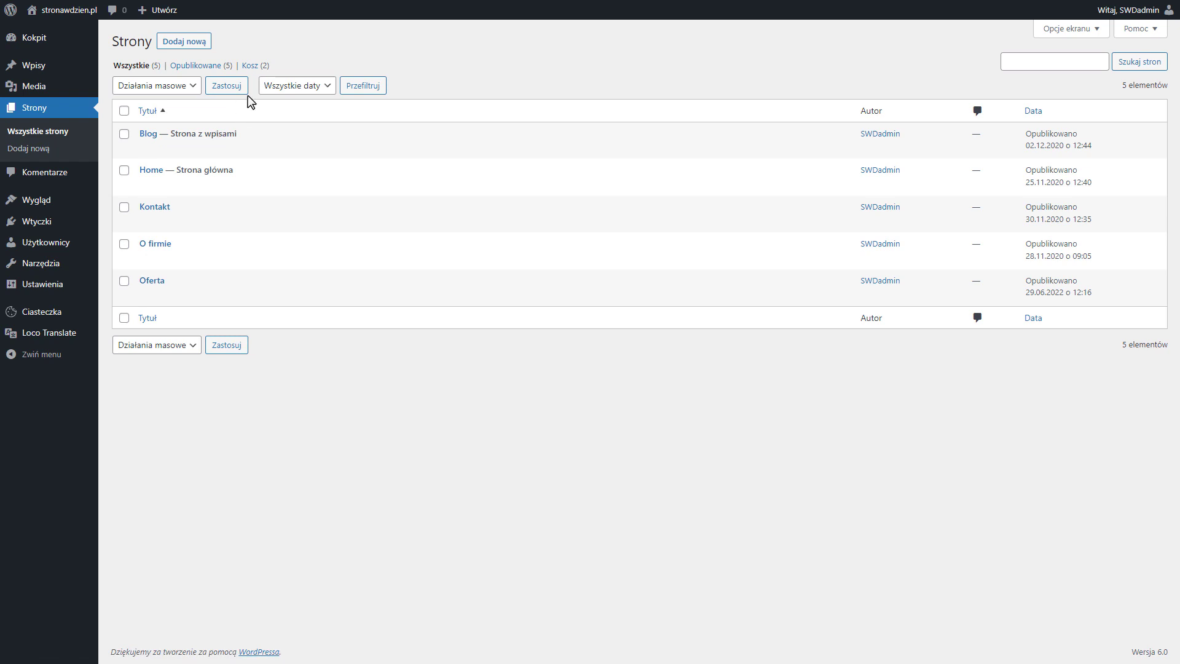
left_click(251, 67)
left_click(124, 111)
left_click(156, 86)
left_click(148, 126)
left_click(225, 87)
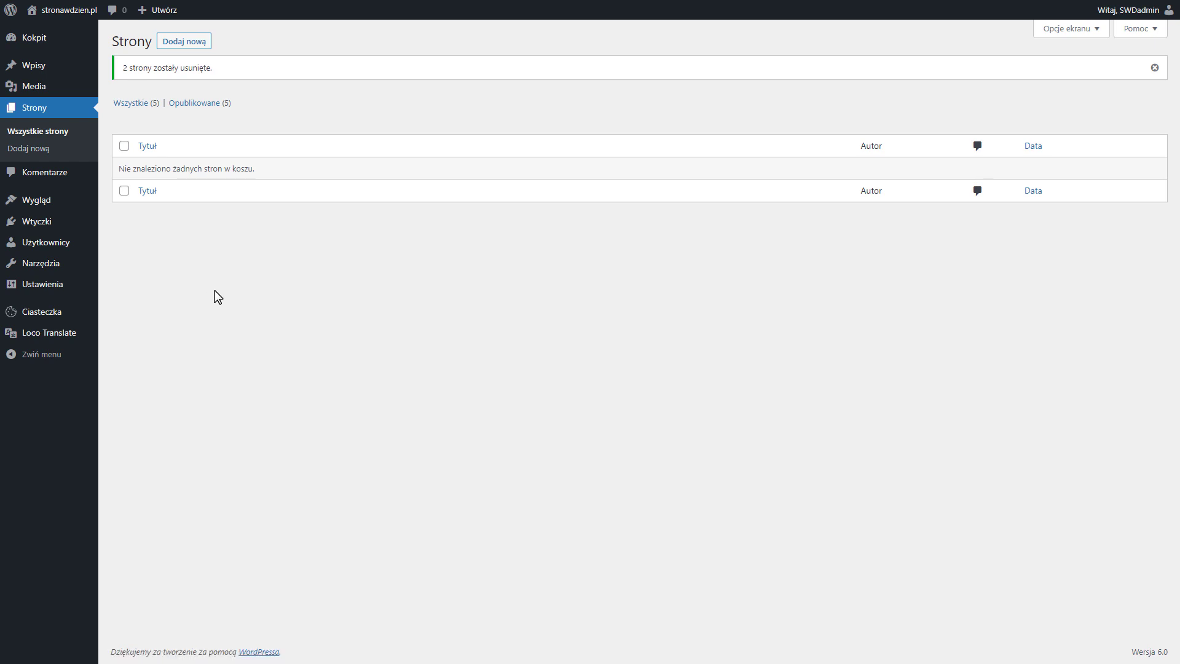
Install the Twenty Seventeen theme from the popular themes
left_click(36, 200)
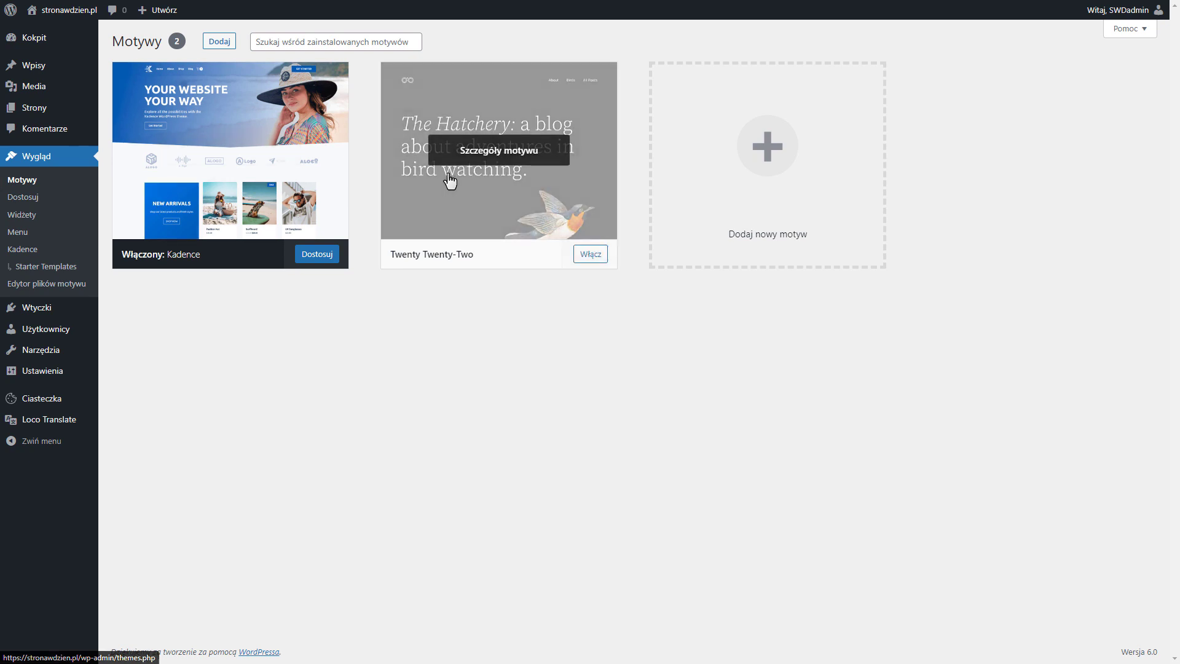
mouse_move(249, 147)
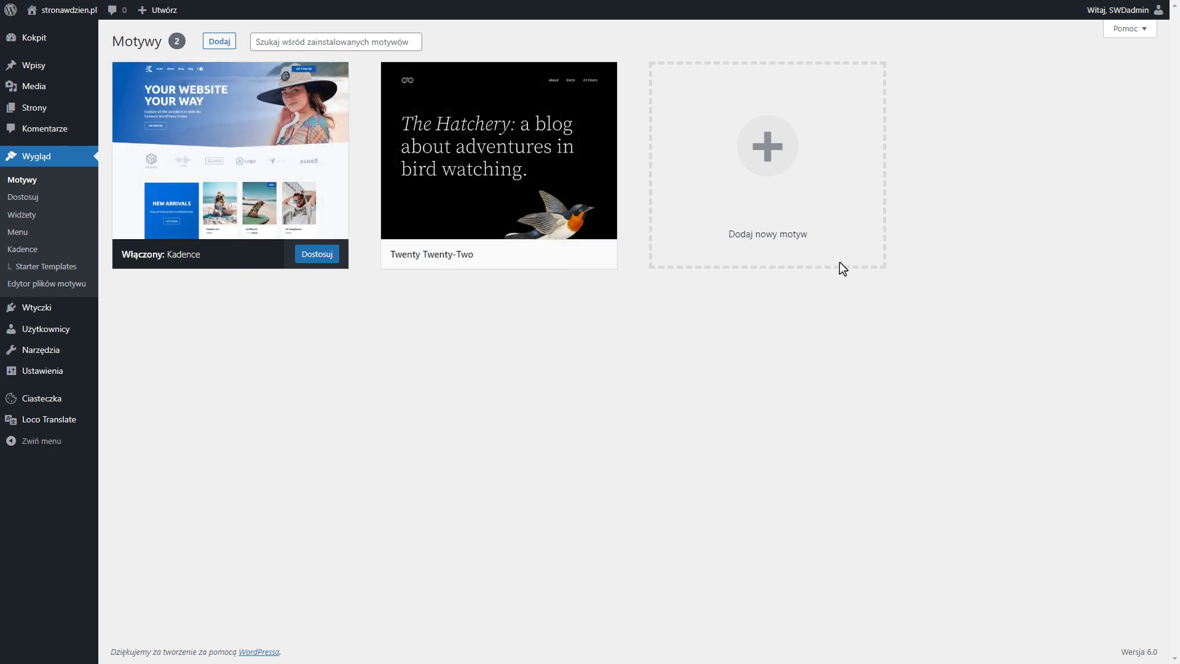
left_click(772, 172)
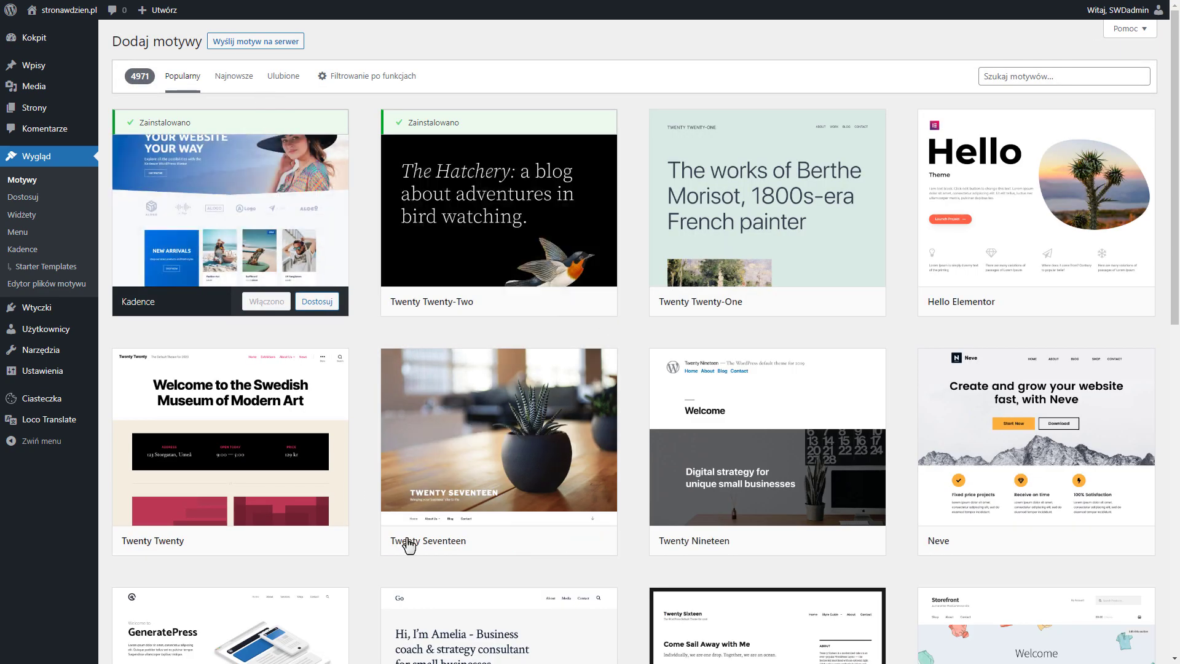
left_click(520, 547)
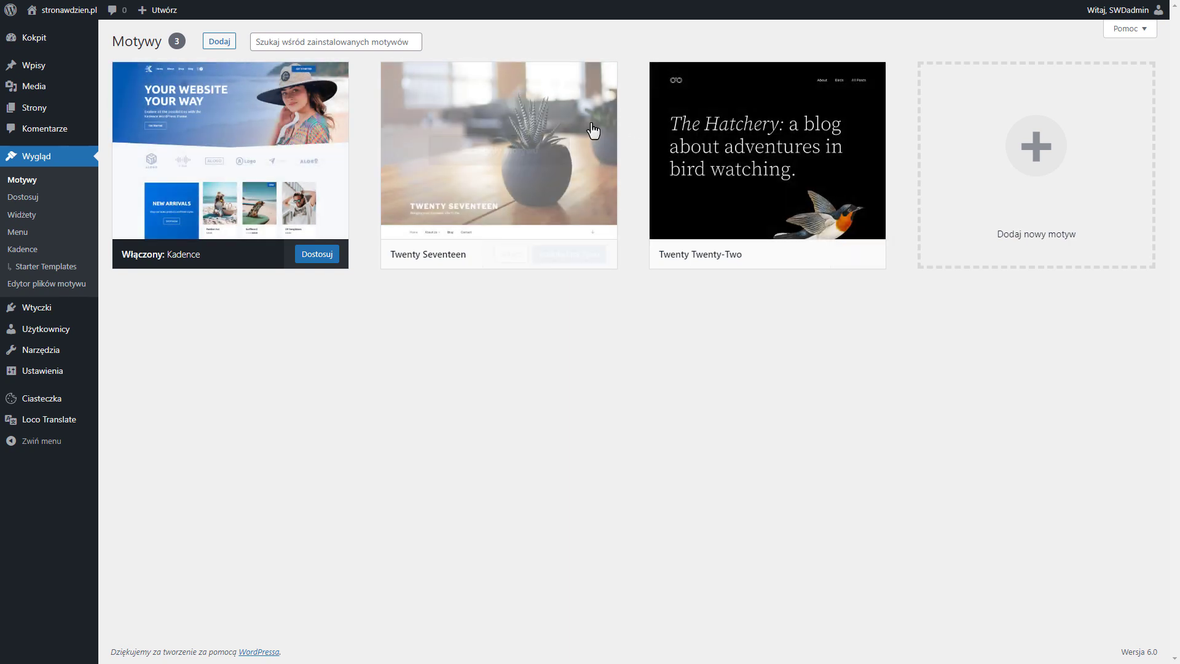
Delete the installed Twenty Seventeen theme
left_click(535, 118)
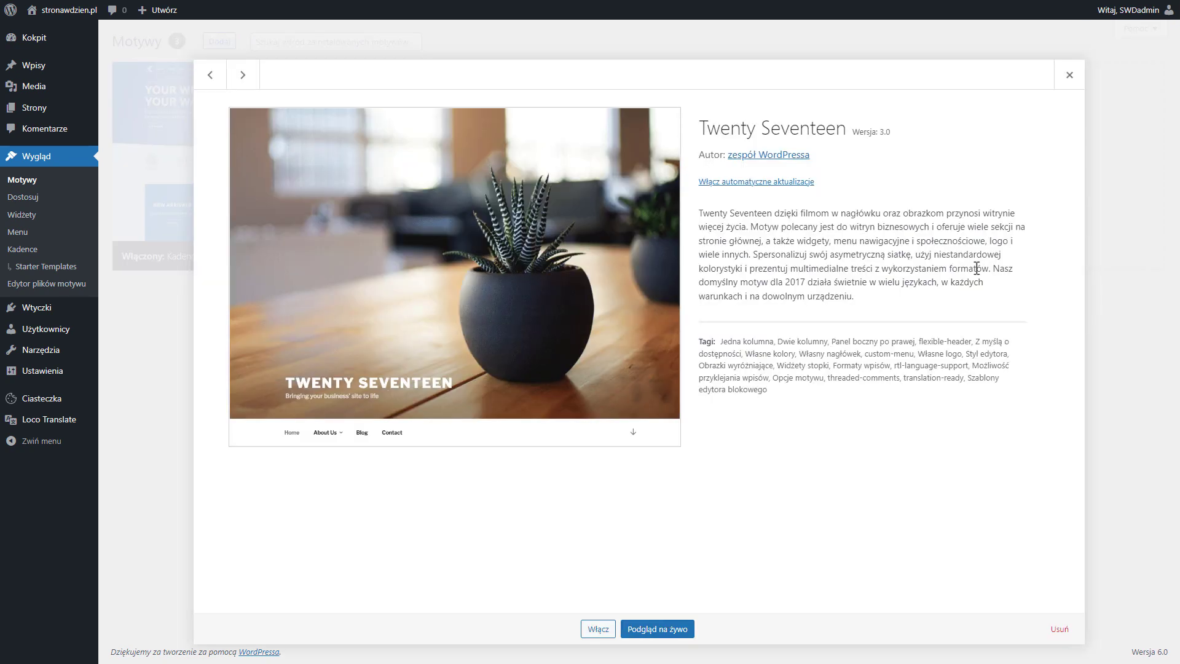
left_click(1058, 629)
left_click(667, 82)
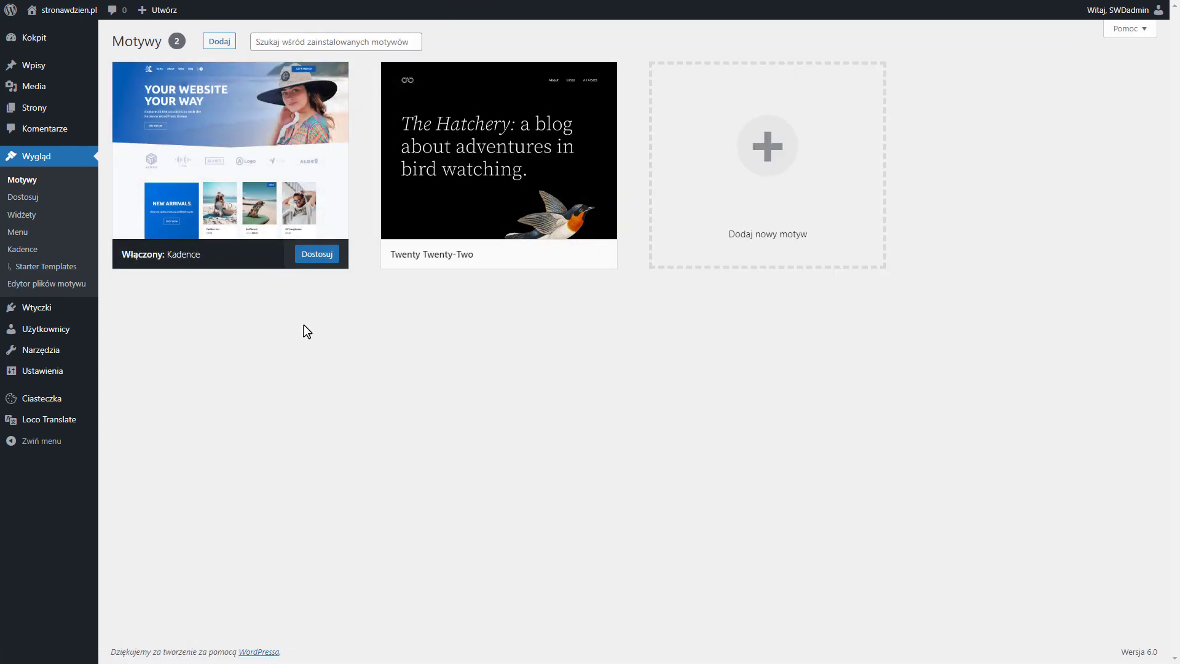
Deactivate and delete the Kadence Starter Templates plugin
mouse_move(66, 314)
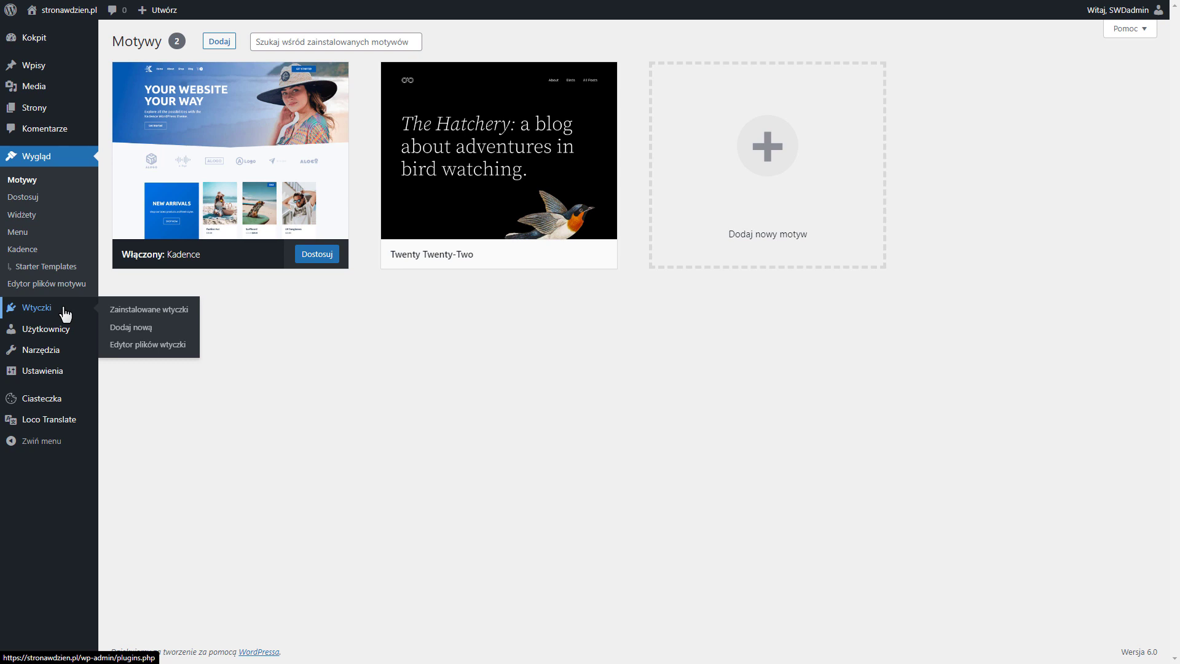
left_click(65, 313)
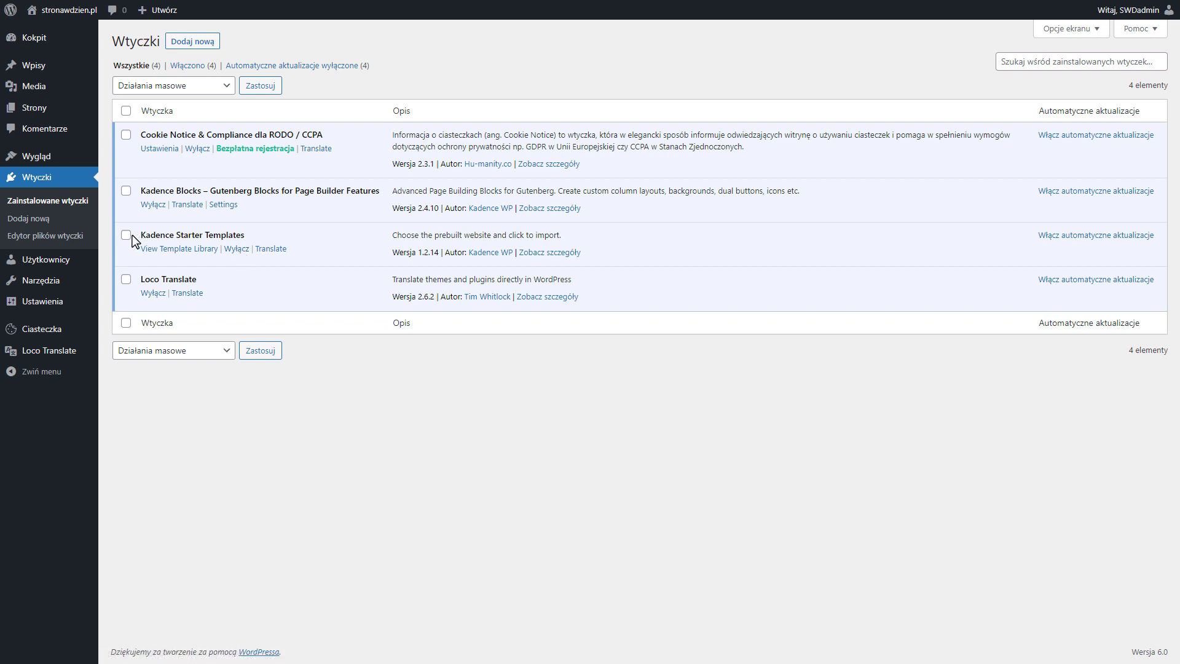
left_click(237, 249)
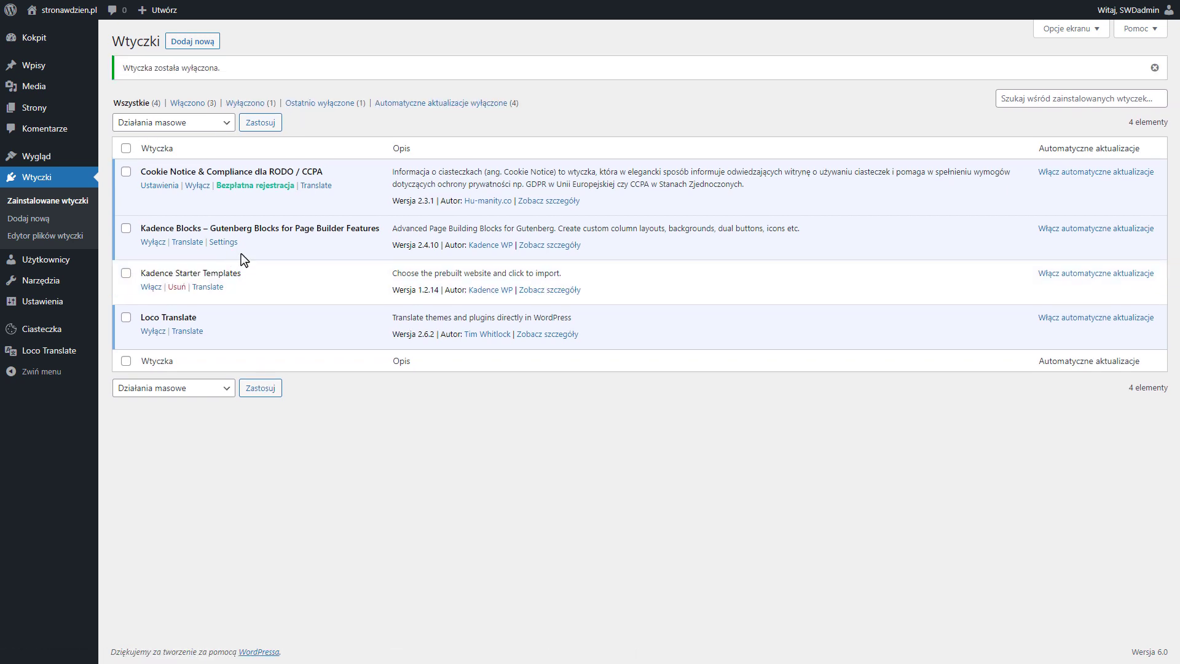
left_click(177, 286)
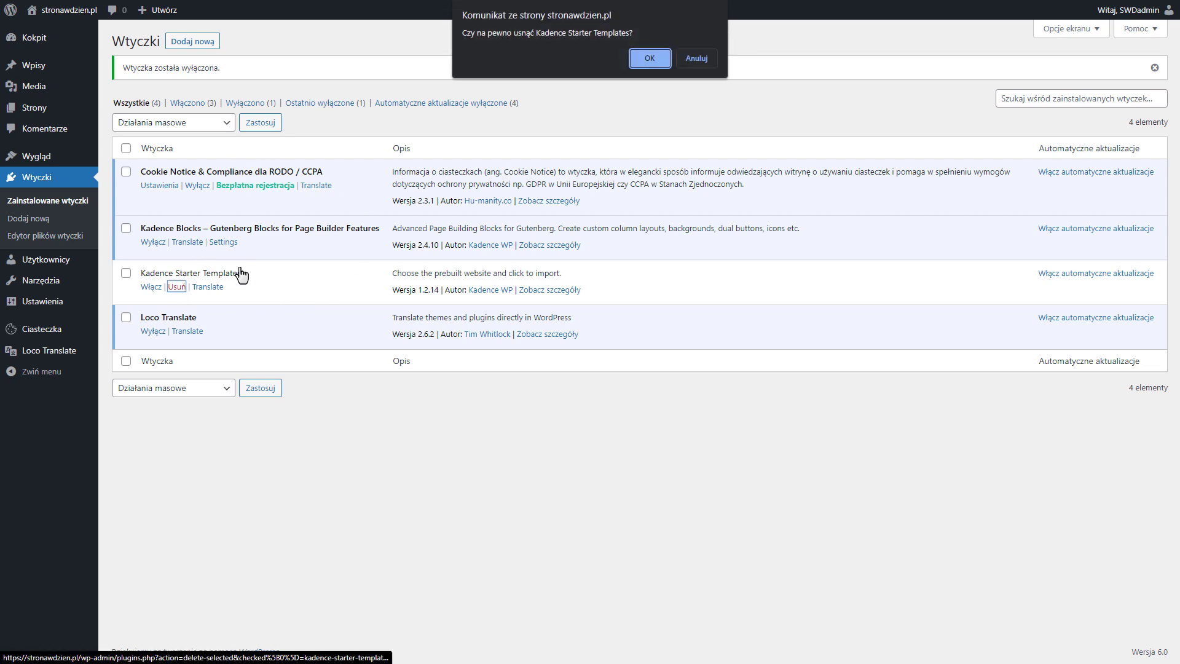
left_click(636, 64)
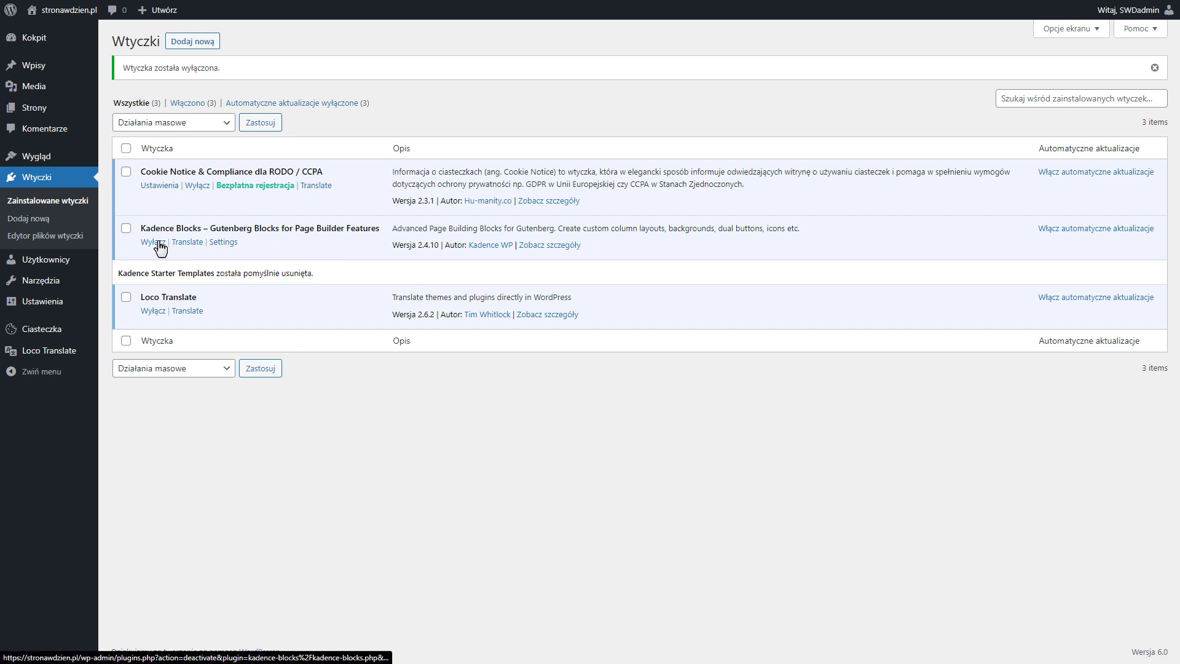
View the list of user accounts and, from the live home page, open the About WordPress page
left_click(56, 265)
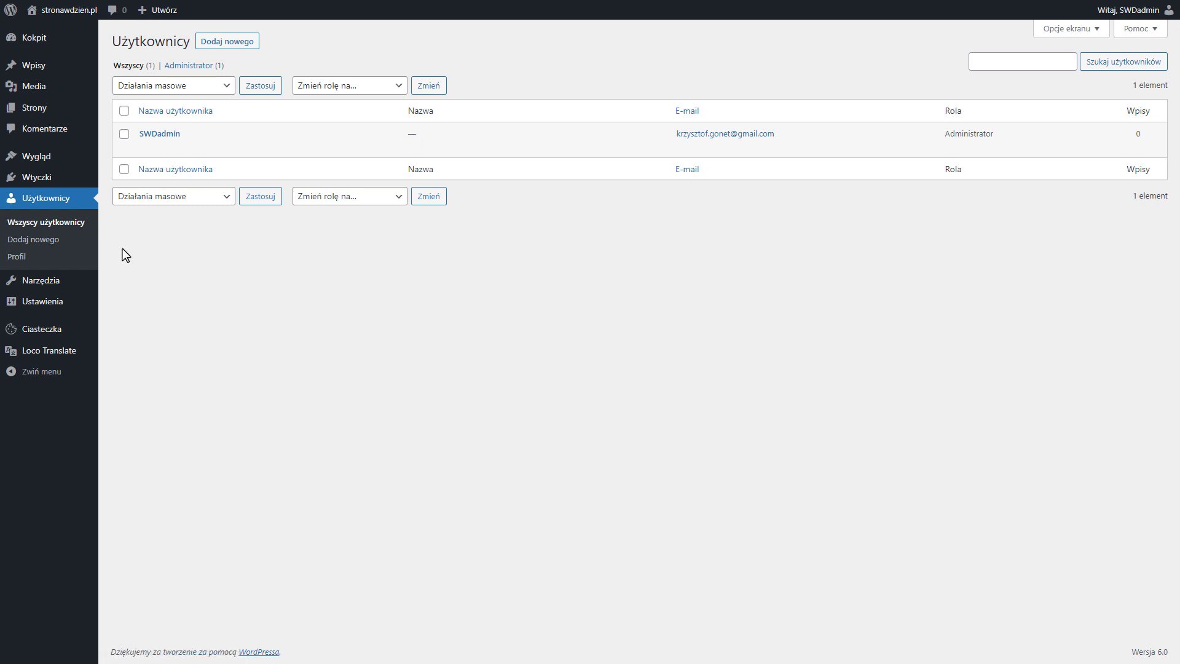
mouse_move(52, 280)
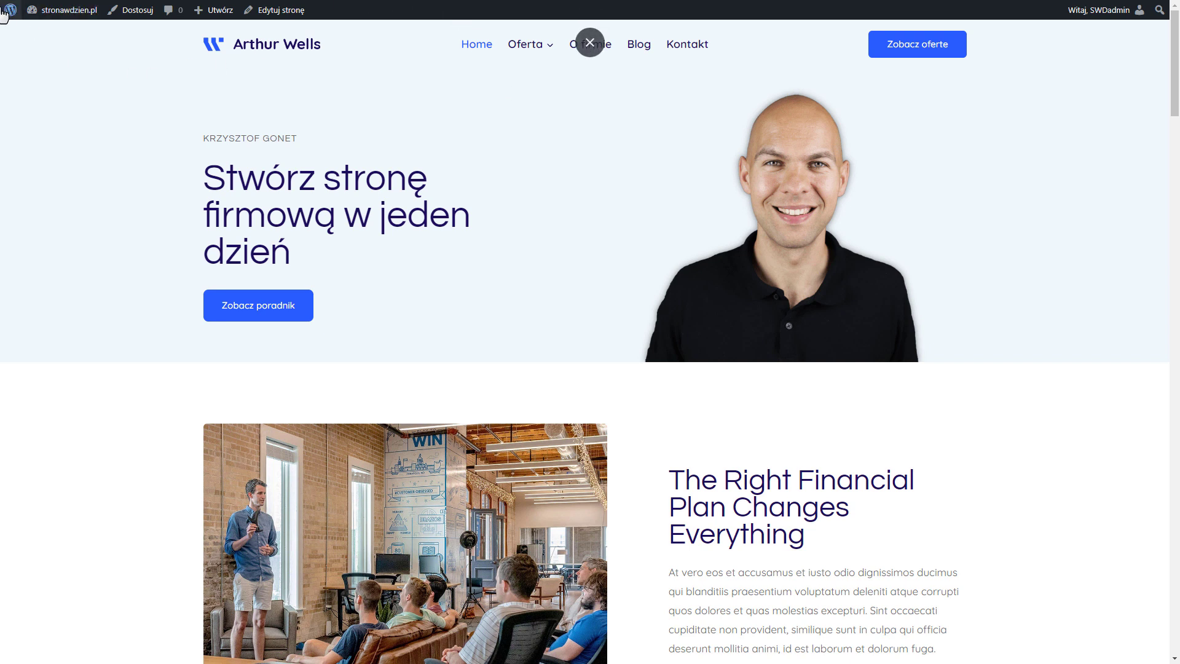
mouse_move(8, 17)
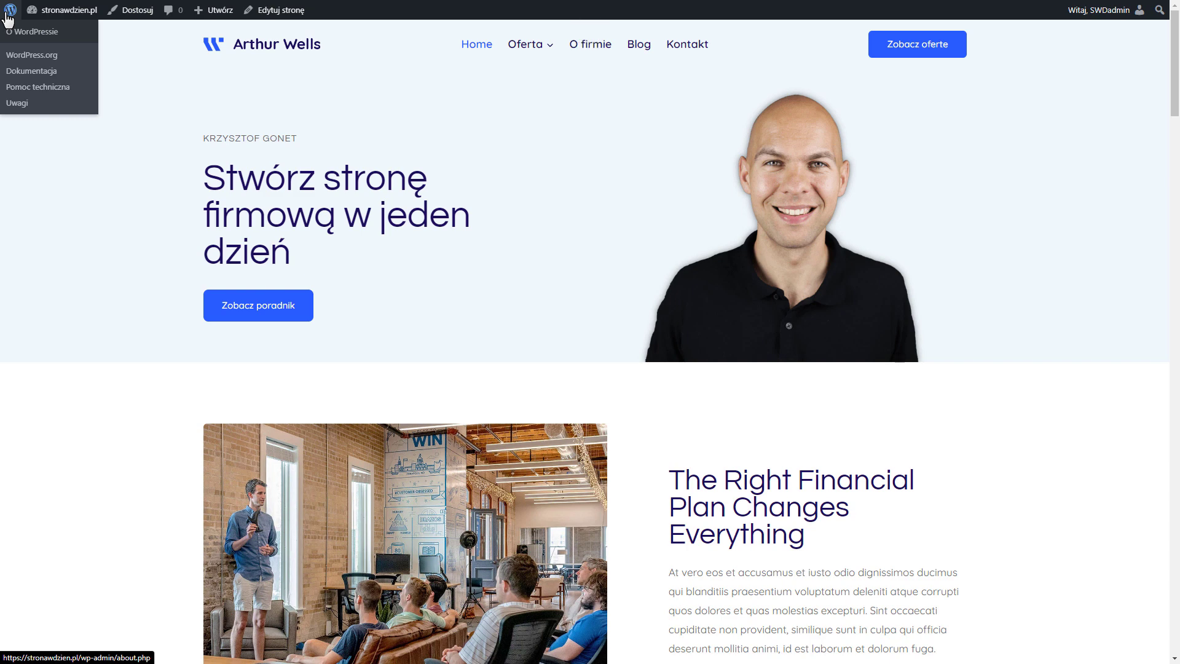
left_click(9, 17)
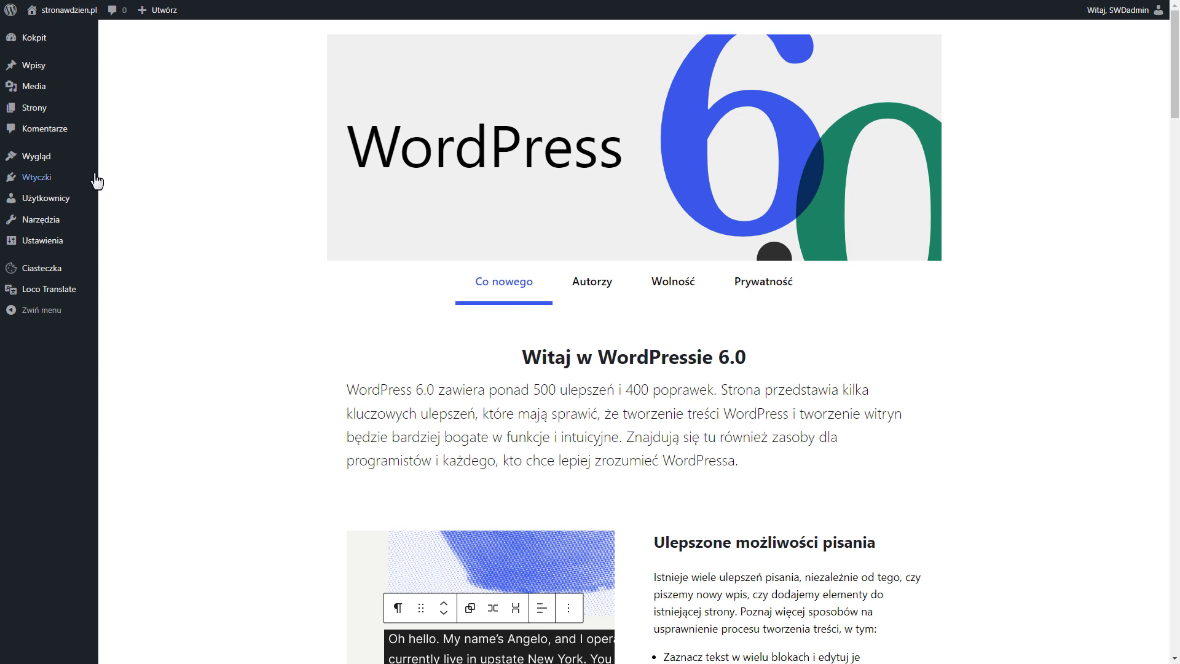
Check the installed plugins and the installed themes
mouse_move(72, 179)
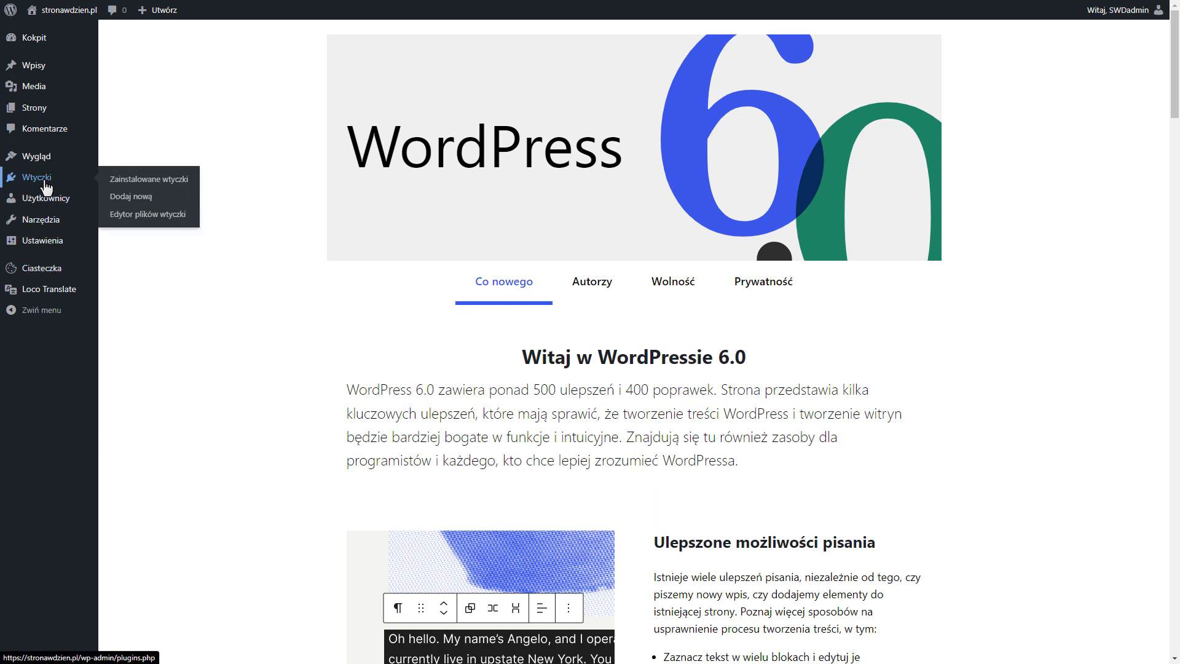
left_click(158, 183)
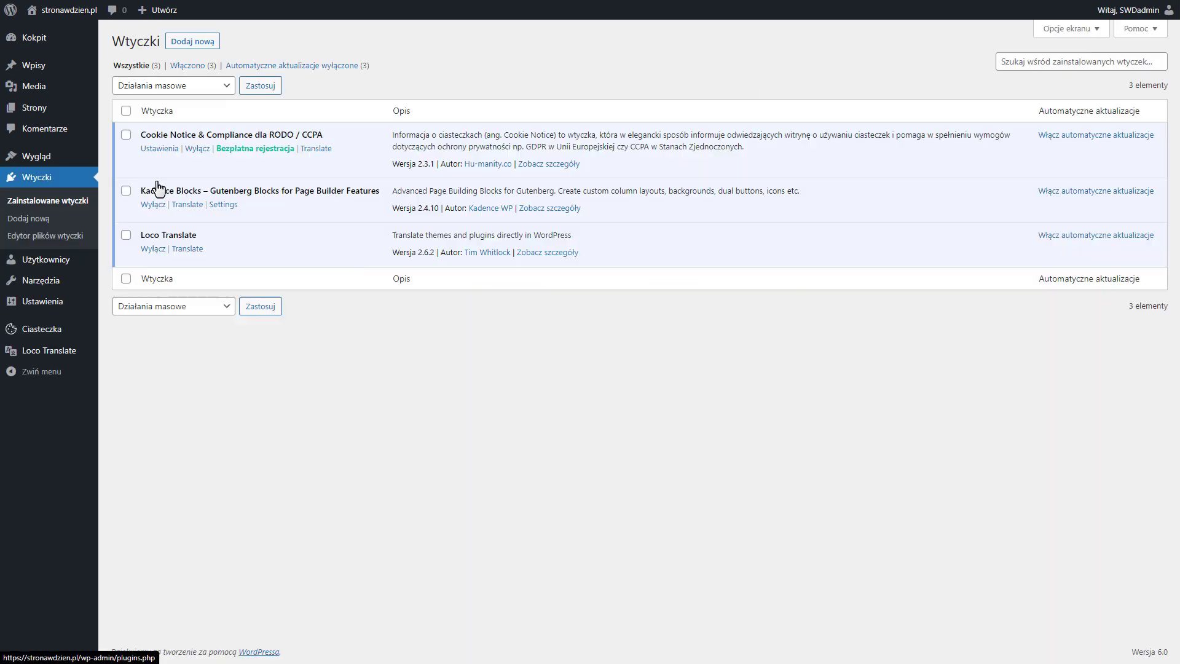
mouse_move(65, 159)
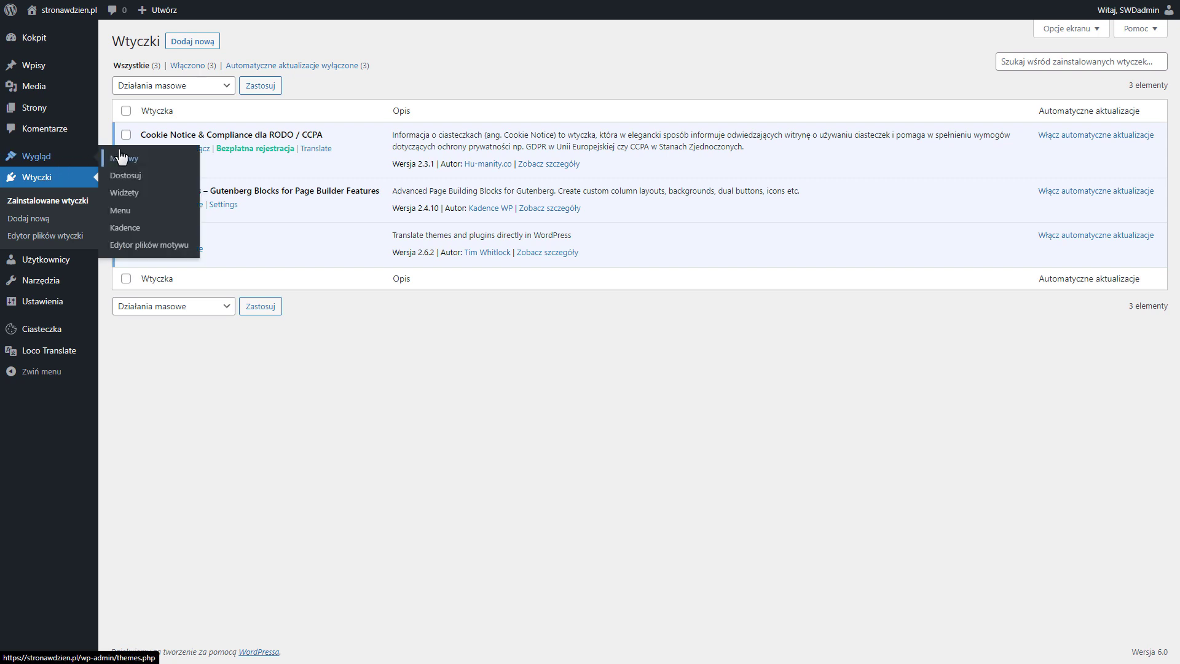
left_click(120, 157)
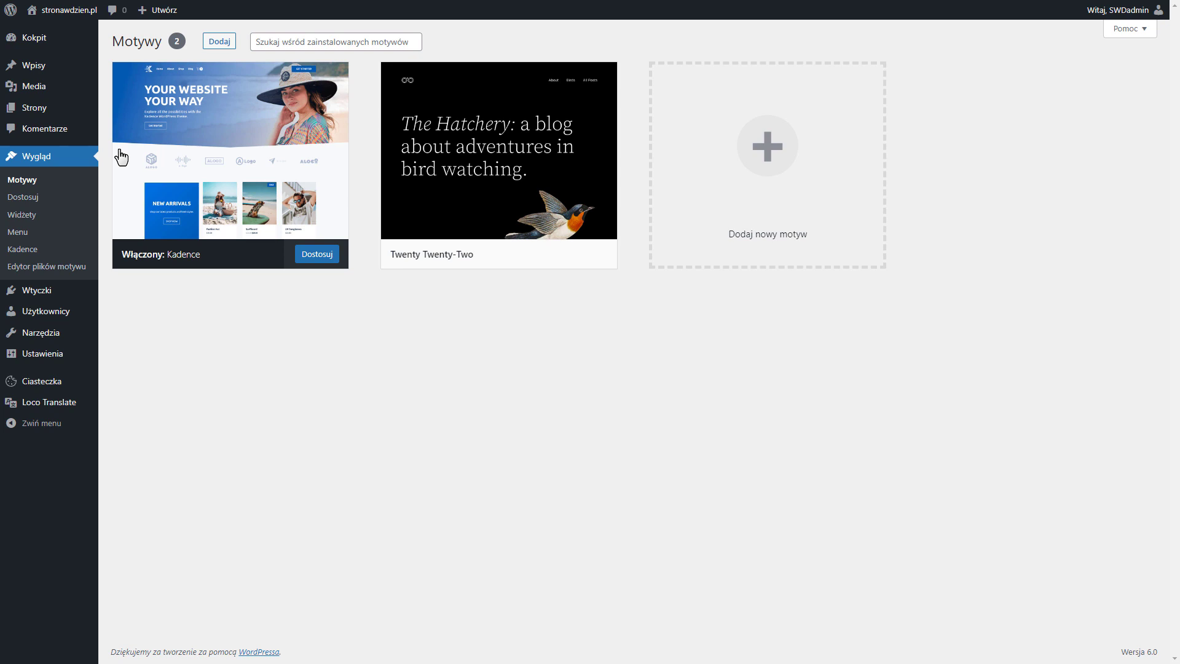
Go to youtube.com in a separate browser tab, search for "netgonet" and open the NetGonet channel
key("F11")
left_click(300, 32)
type("youtube.com")
key("Return")
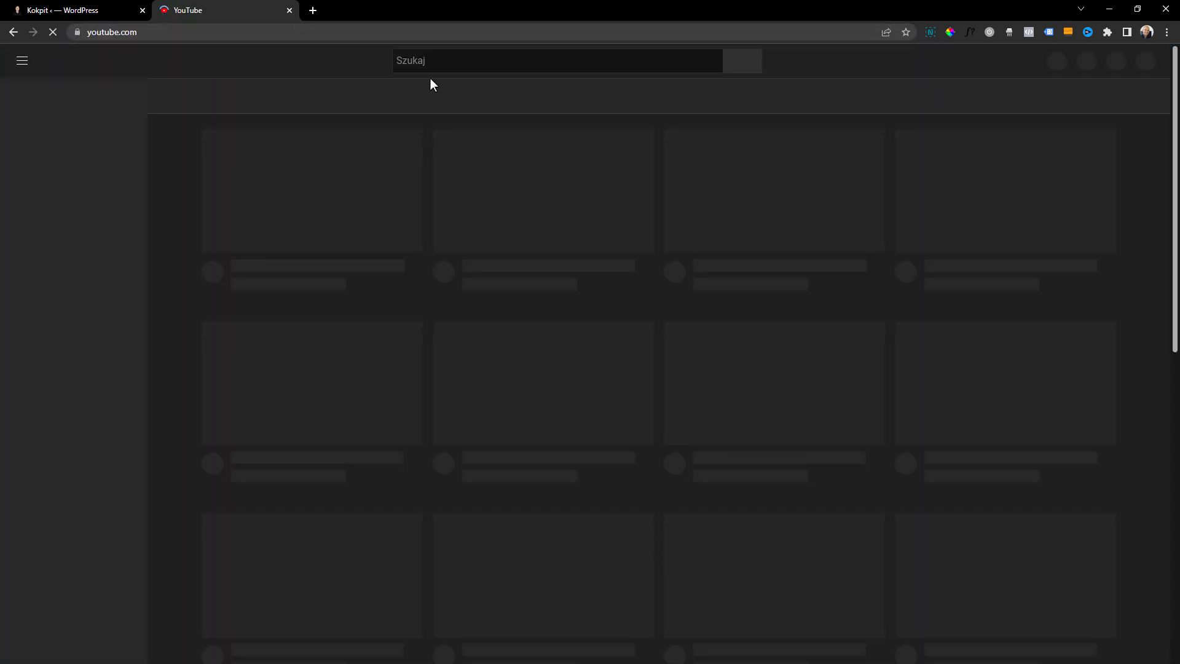
left_click(454, 55)
type("netgonet")
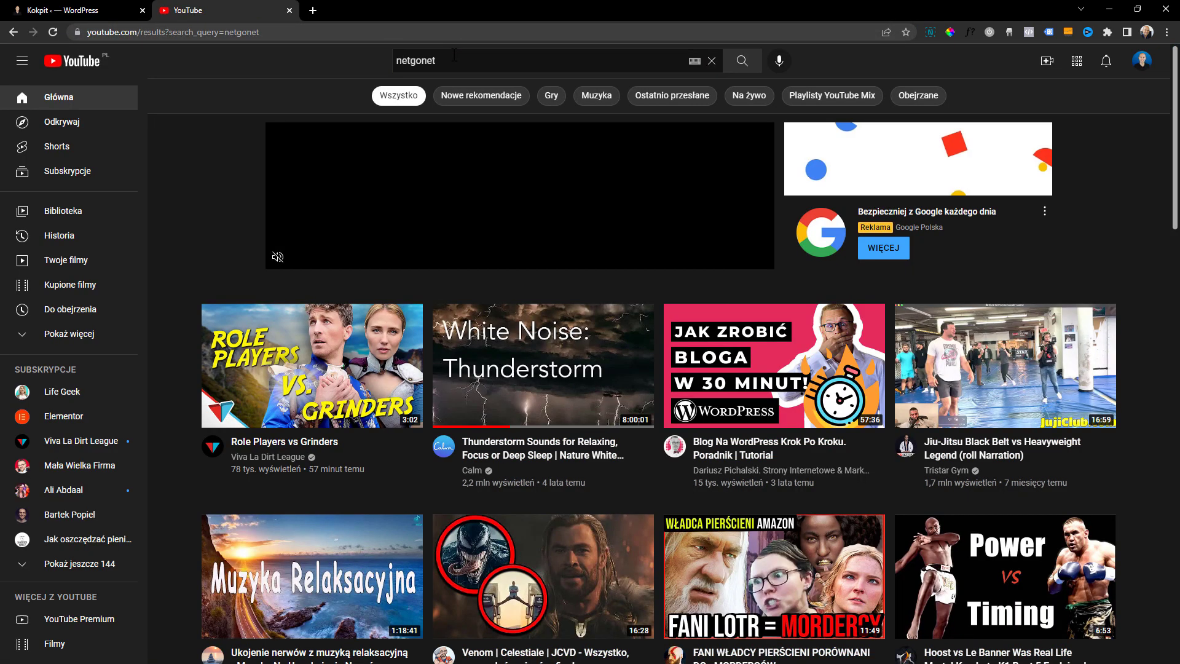
key("Return")
left_click(587, 146)
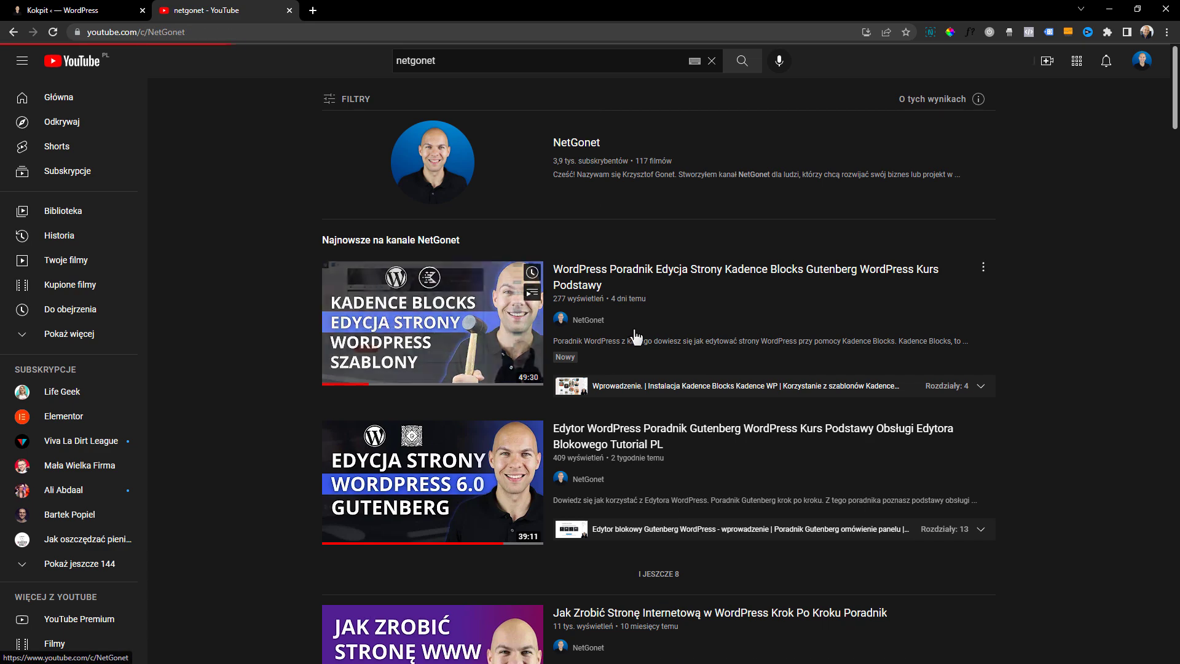
Look through the uploaded videos on the NetGonet channel's home page and the channel's created playlists
scroll(624, 338, "down", 3)
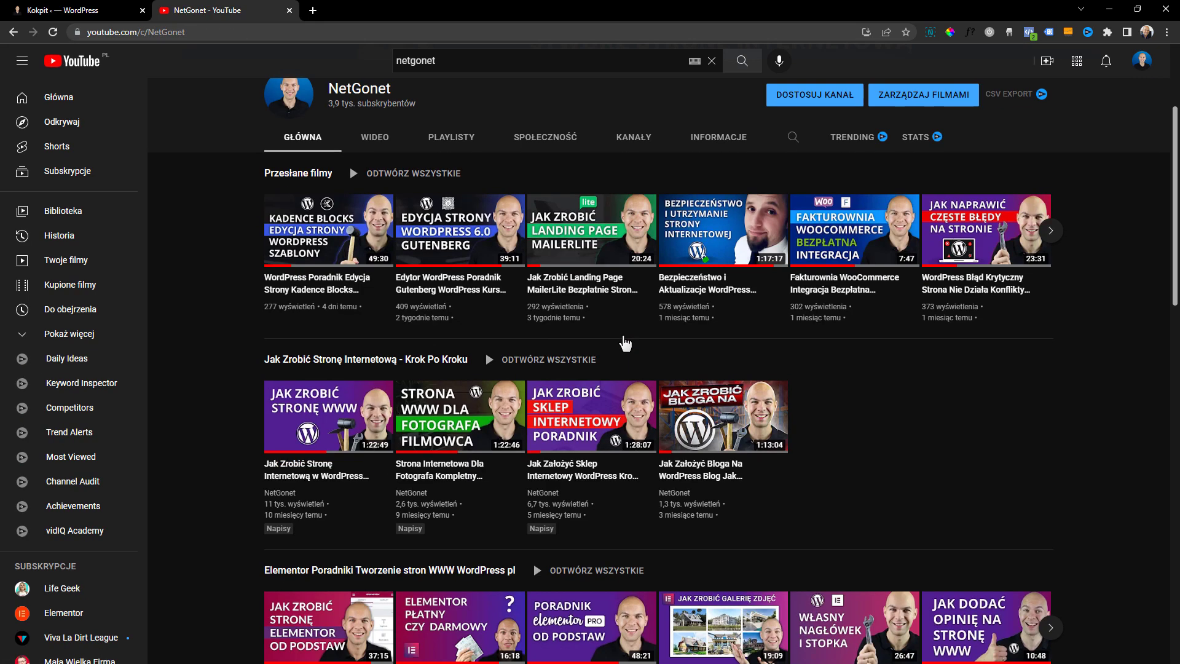
scroll(624, 336, "up", 3)
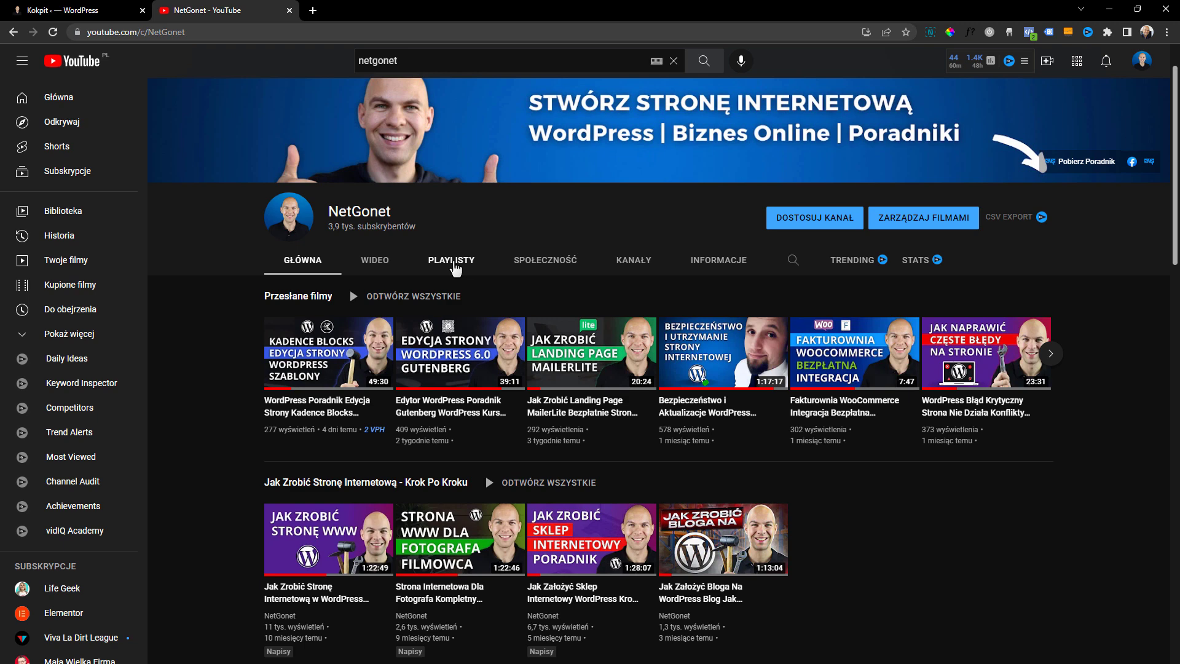
left_click(454, 264)
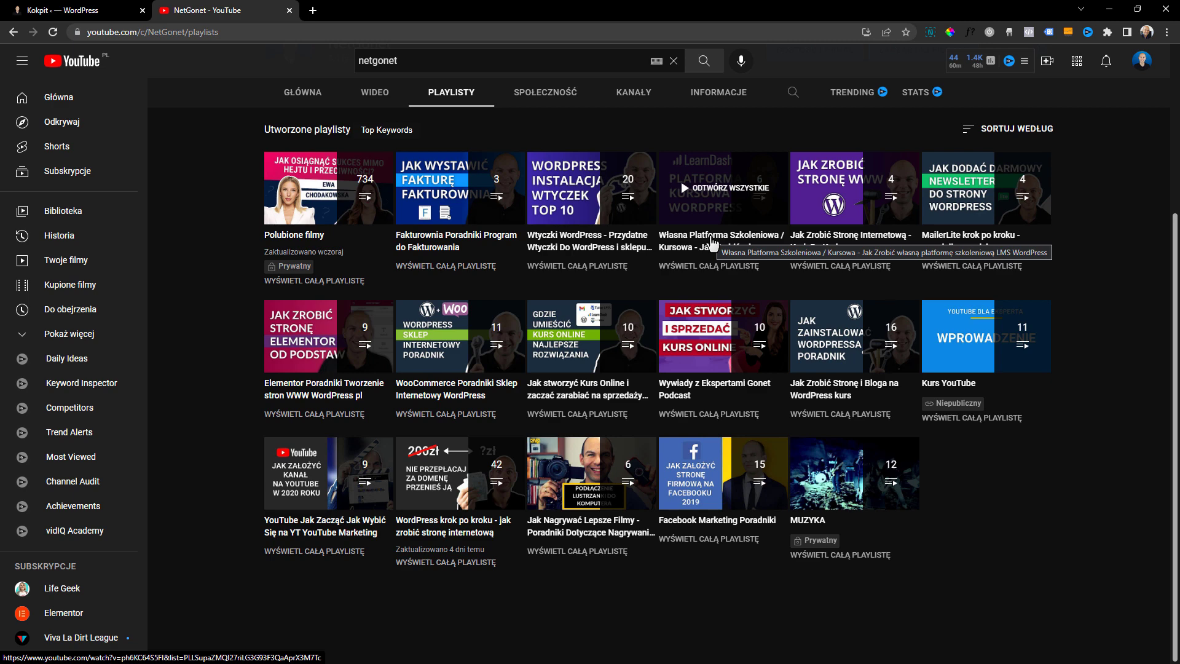
scroll(712, 242, "up", 4)
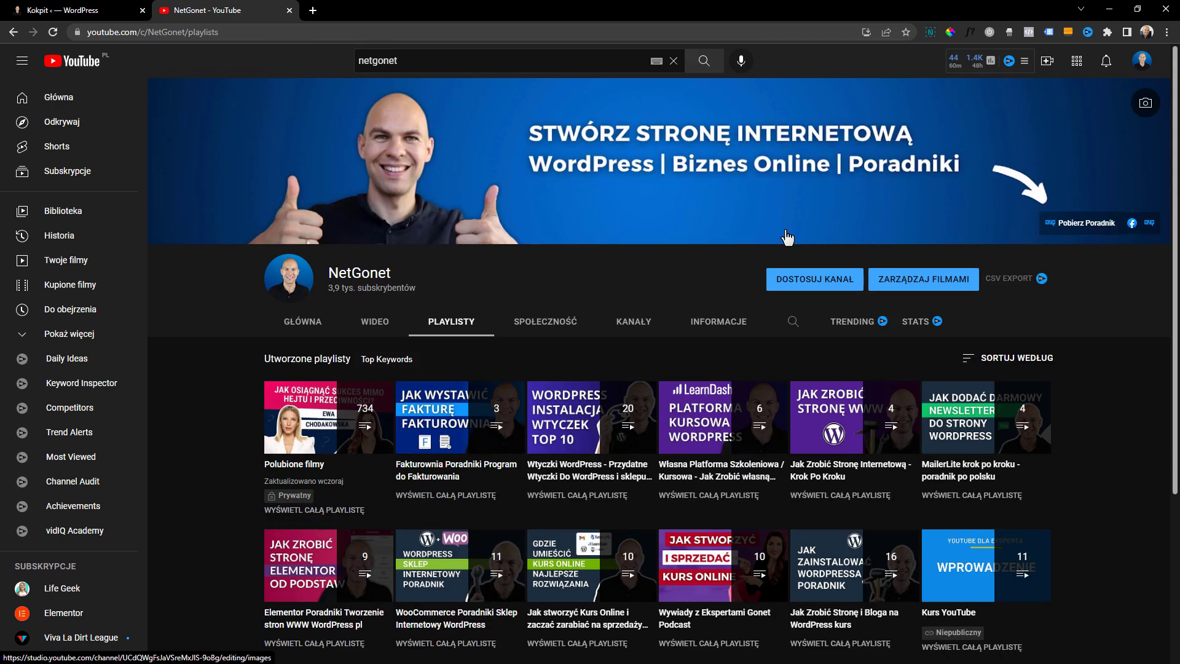